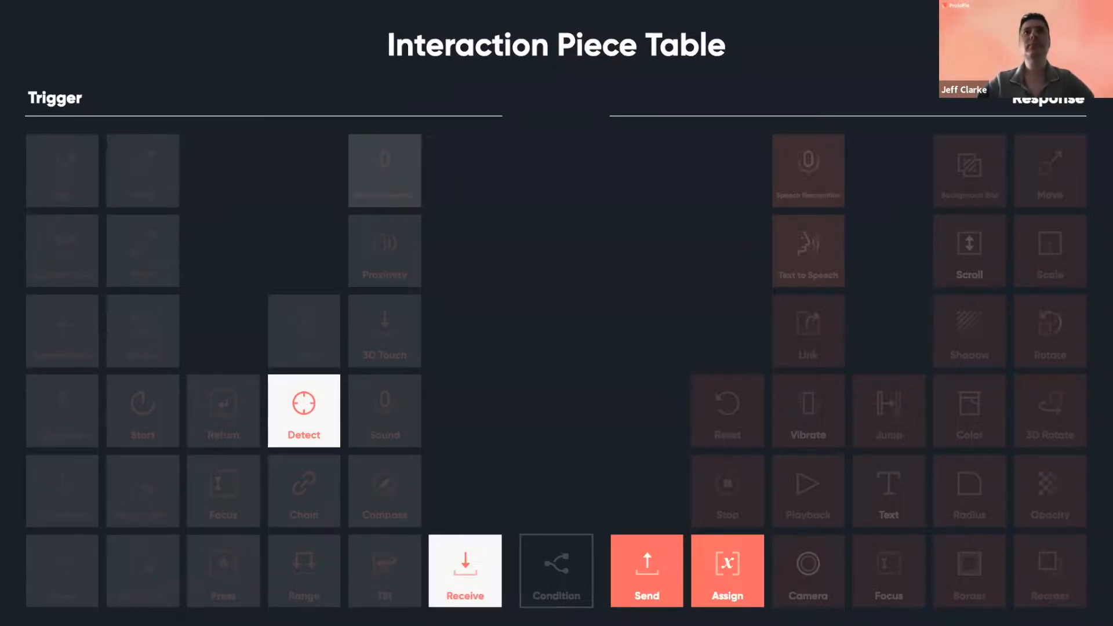
- Advance the webinar slides past the Interaction Piece Table to the four-phone demo slide
key(Right)
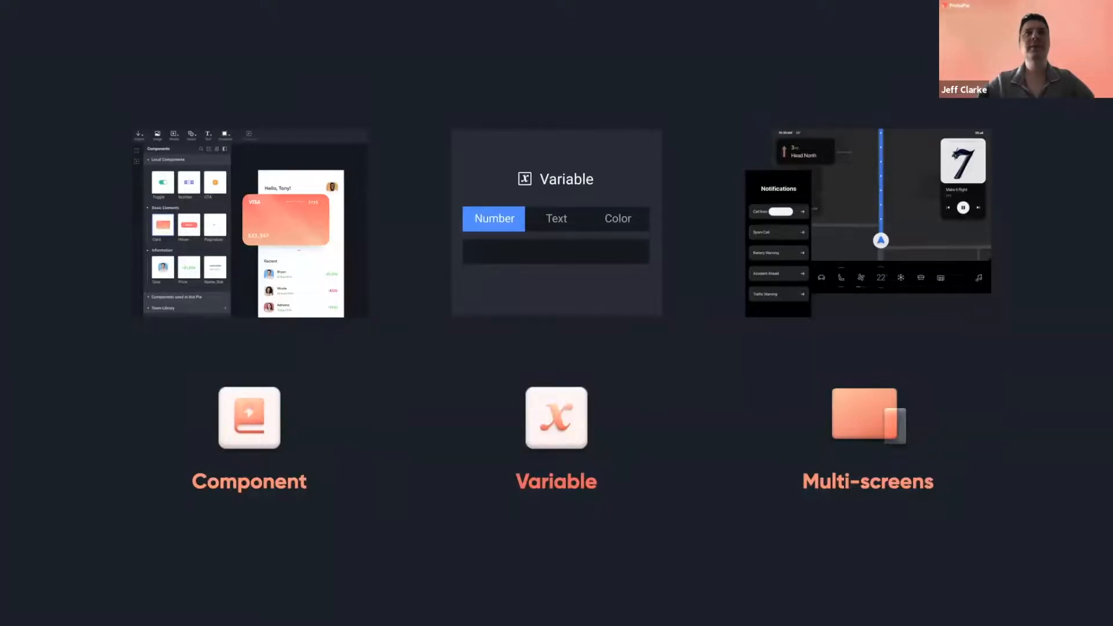
key(Right)
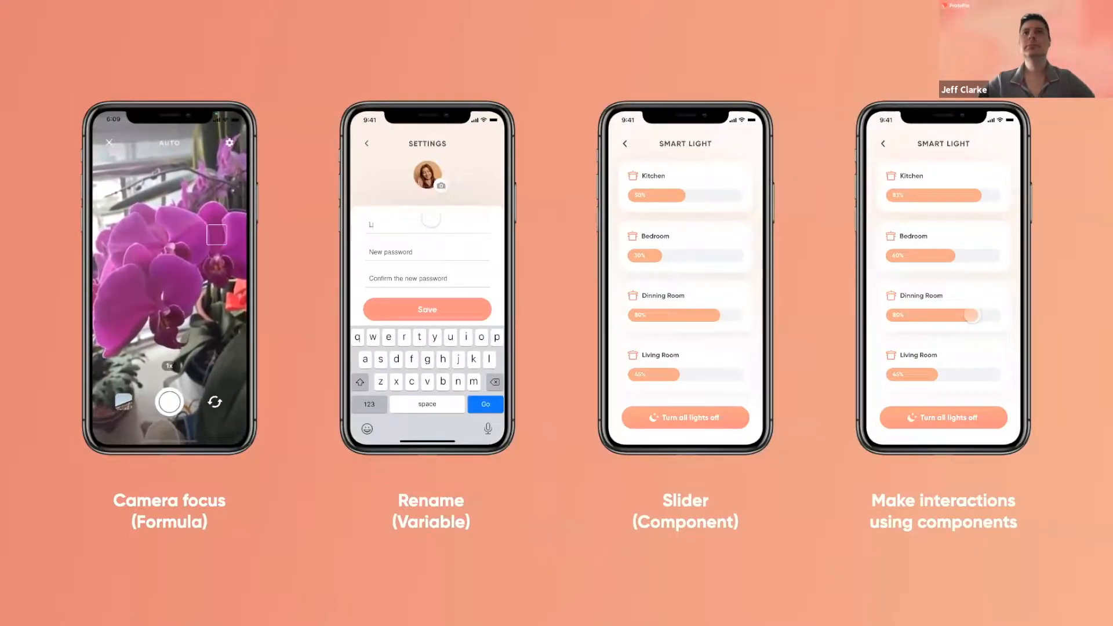
- Advance past the IoT Home phone and display slide to the 'Download 2 source files' slide
key(Right)
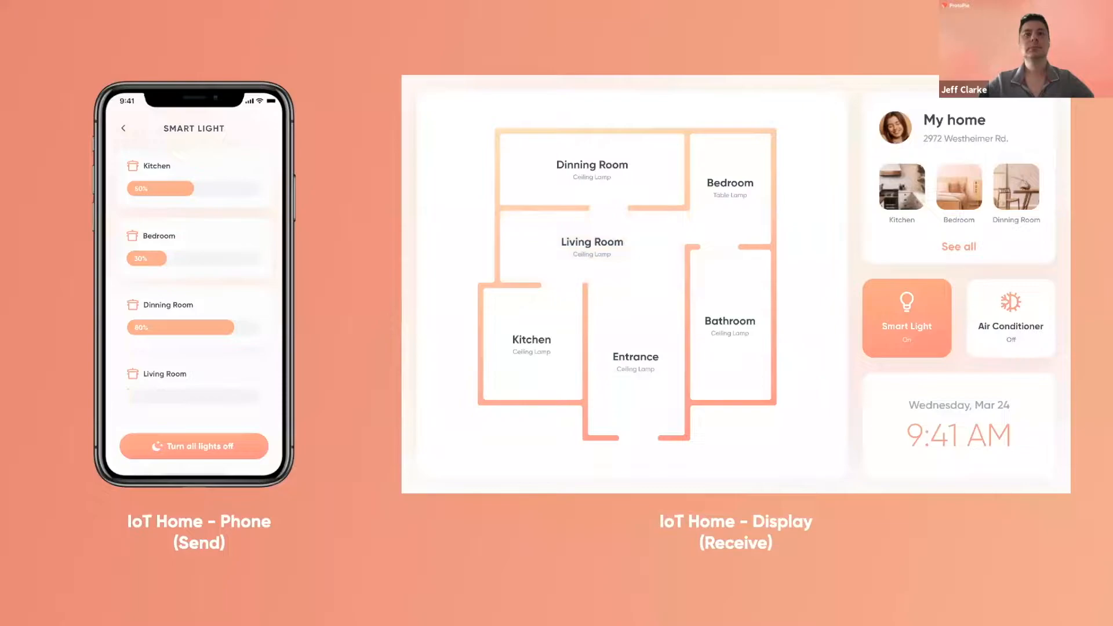
key(Right)
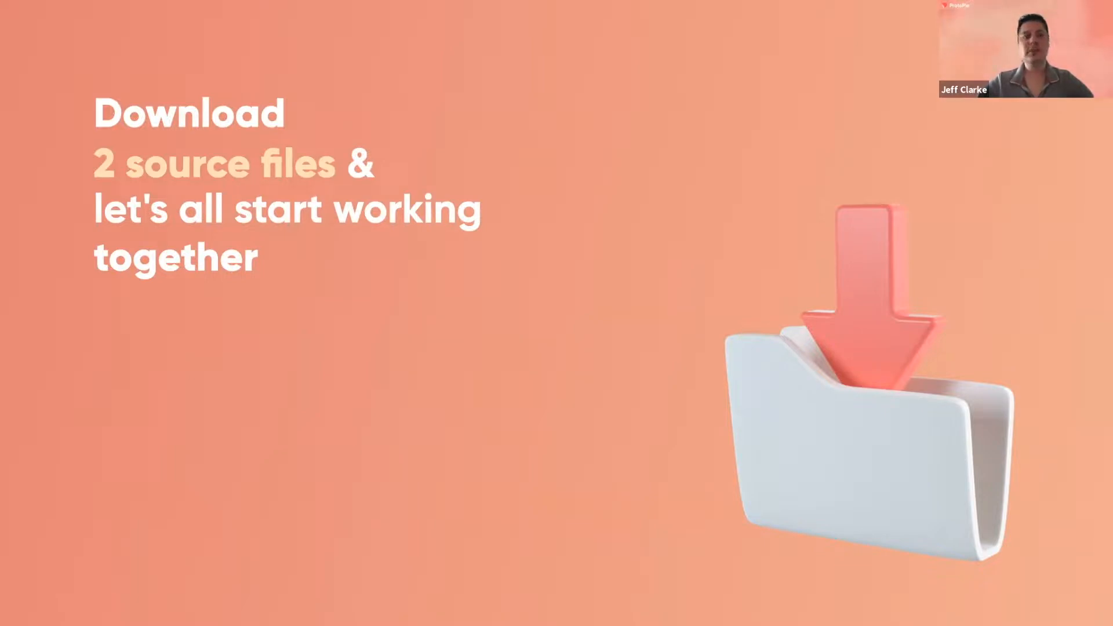
- Show the Cloud download and three-phone mockup slides, then switch to the ProtoPie Studio window
key(Right)
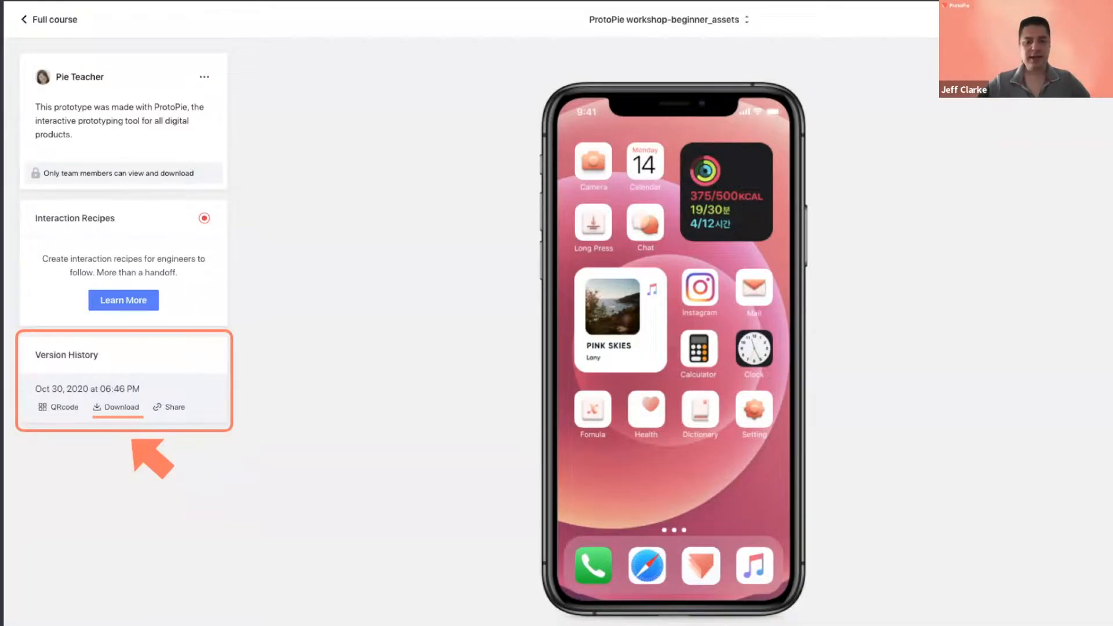
key(Right)
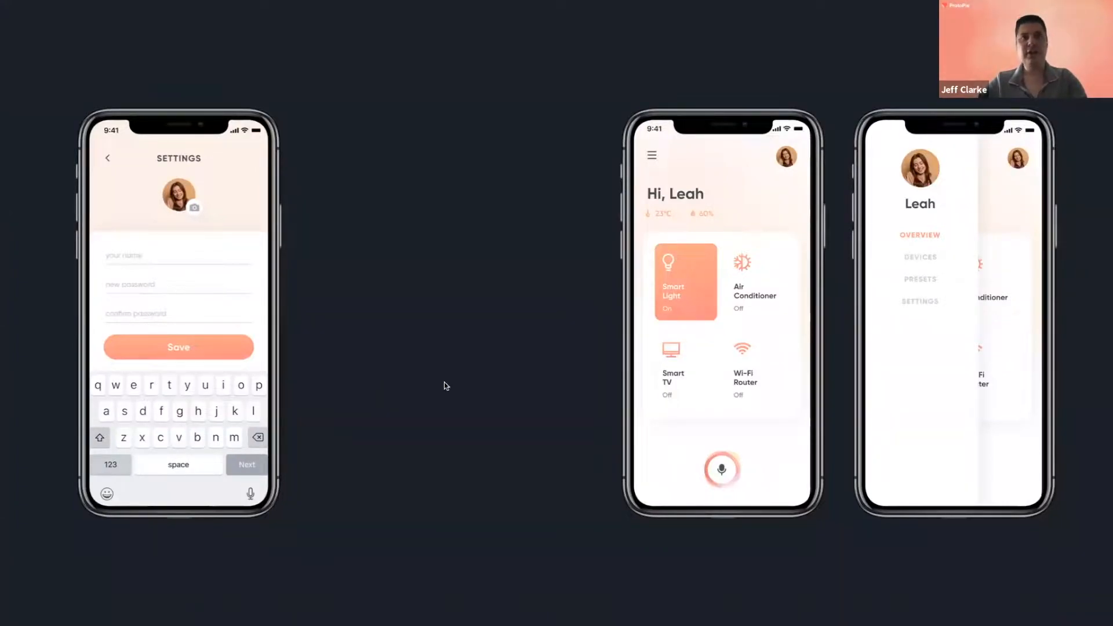
key(super+Tab)
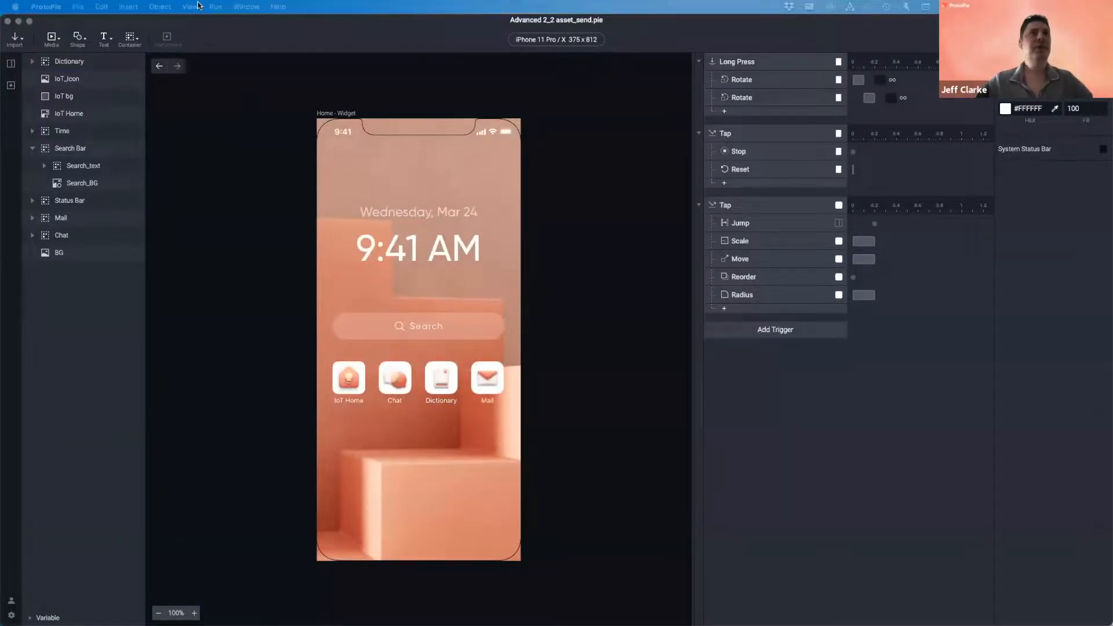
- Open the Camera scene of Advanced 2_2 asset_send.pie from the Scenes list
click(11, 67)
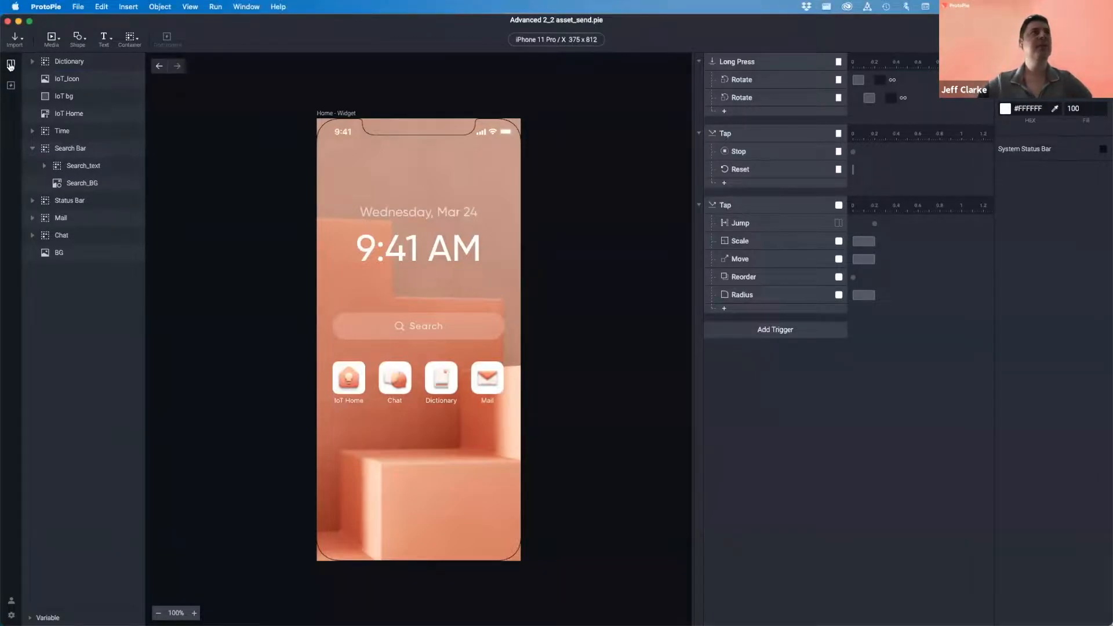
click(10, 65)
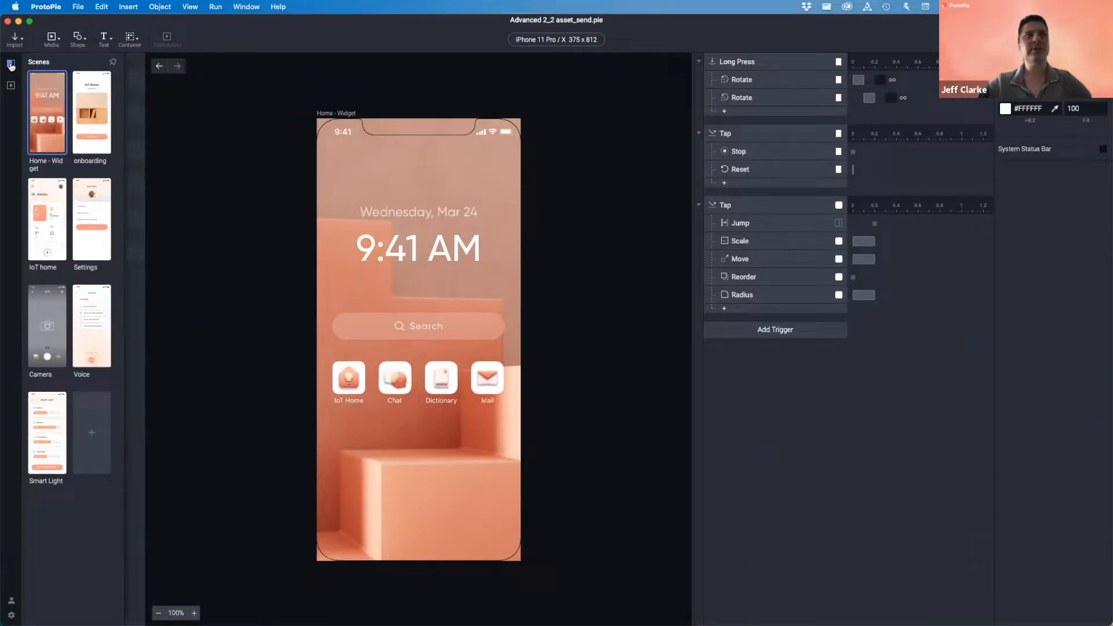
click(45, 302)
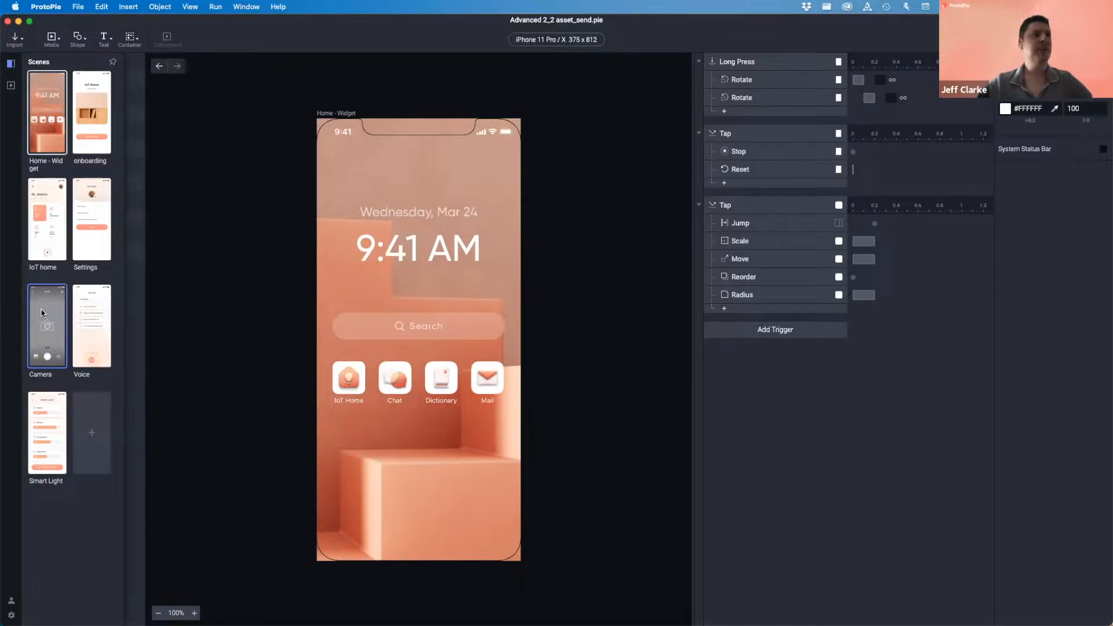
double_click(42, 313)
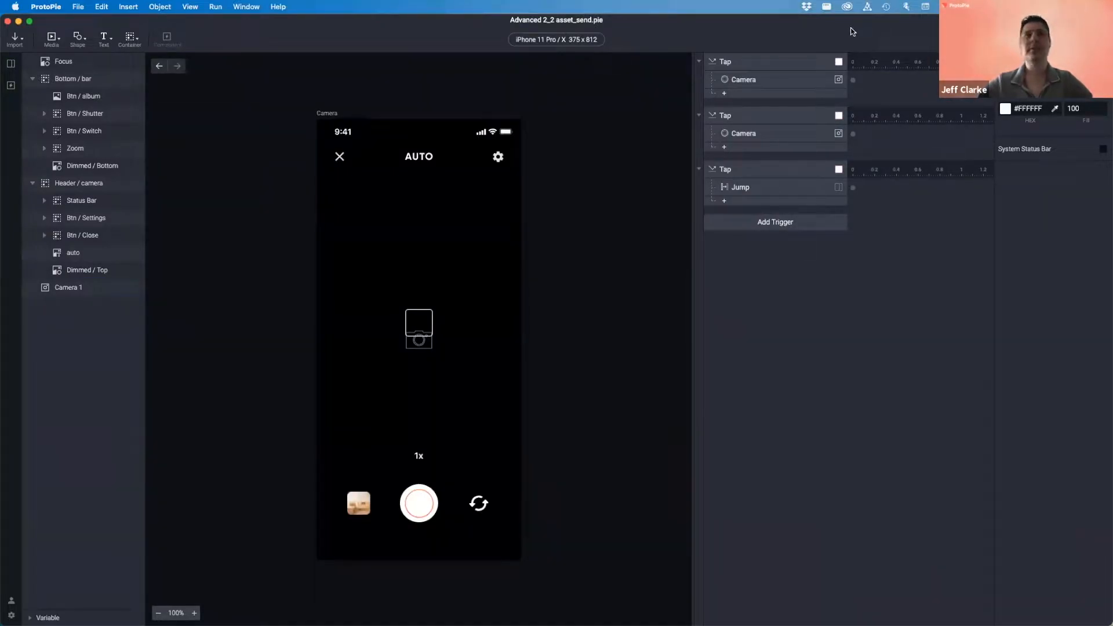
click(1047, 40)
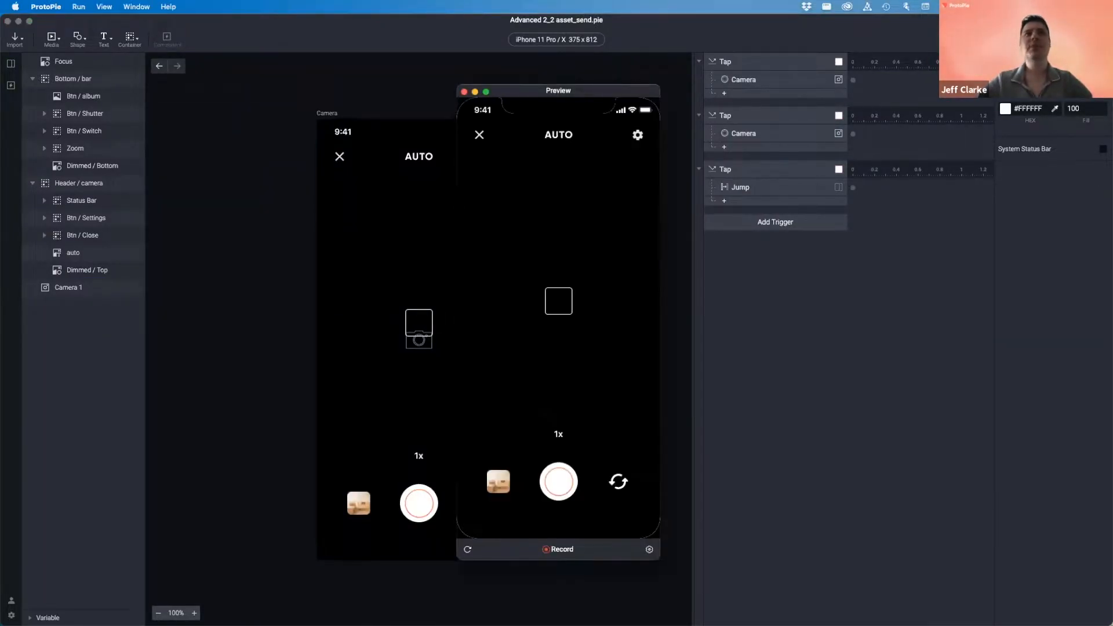
drag(601, 92, 517, 92)
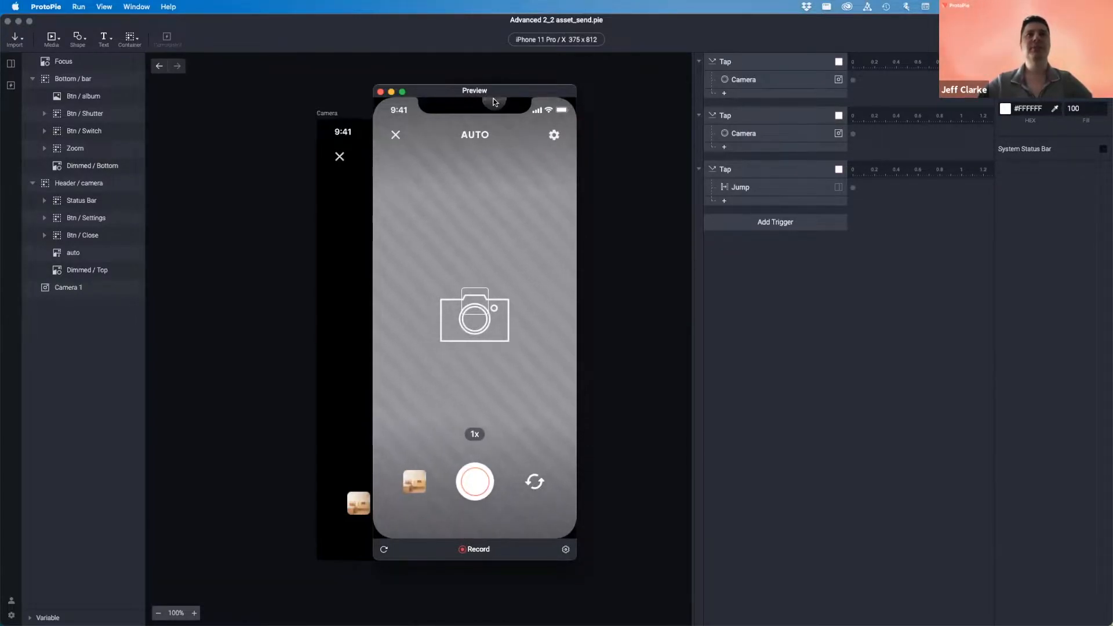
drag(502, 96, 494, 100)
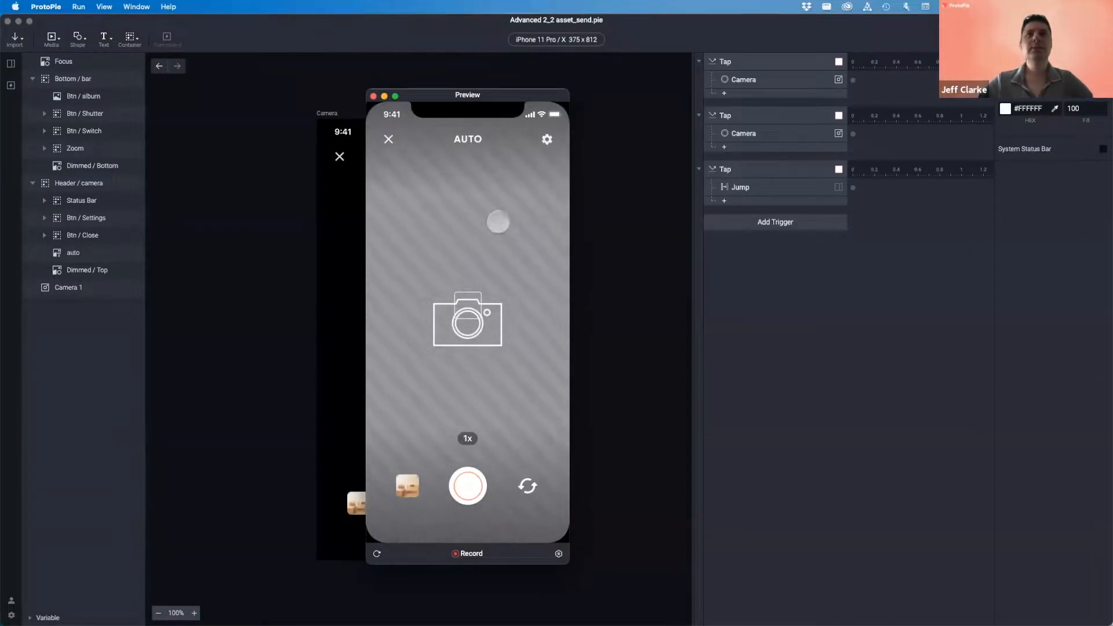
click(372, 96)
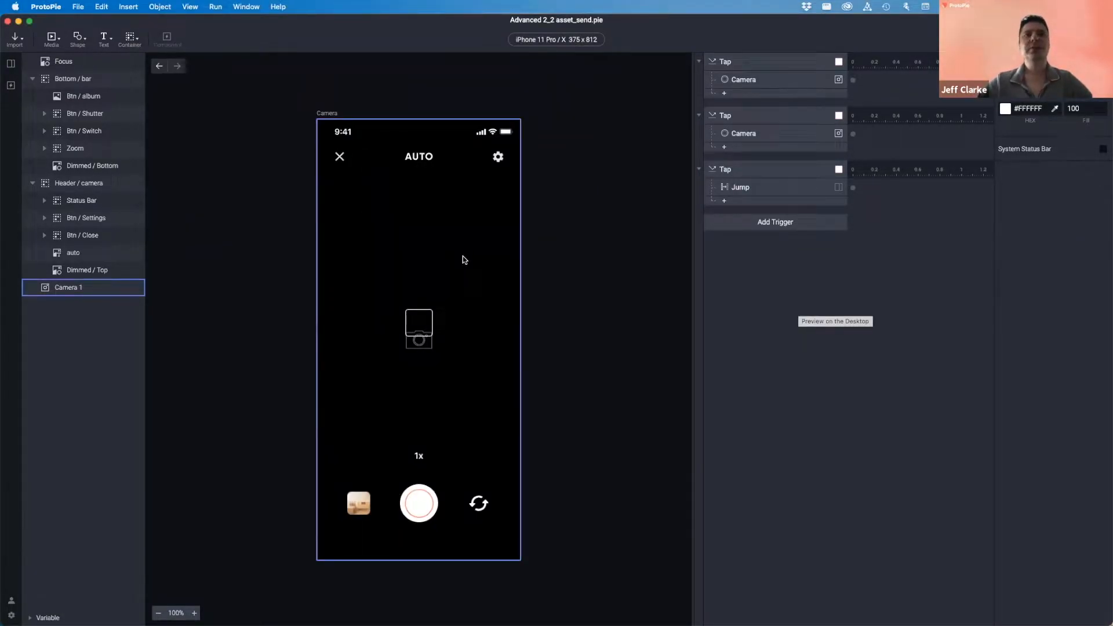
key(super+p)
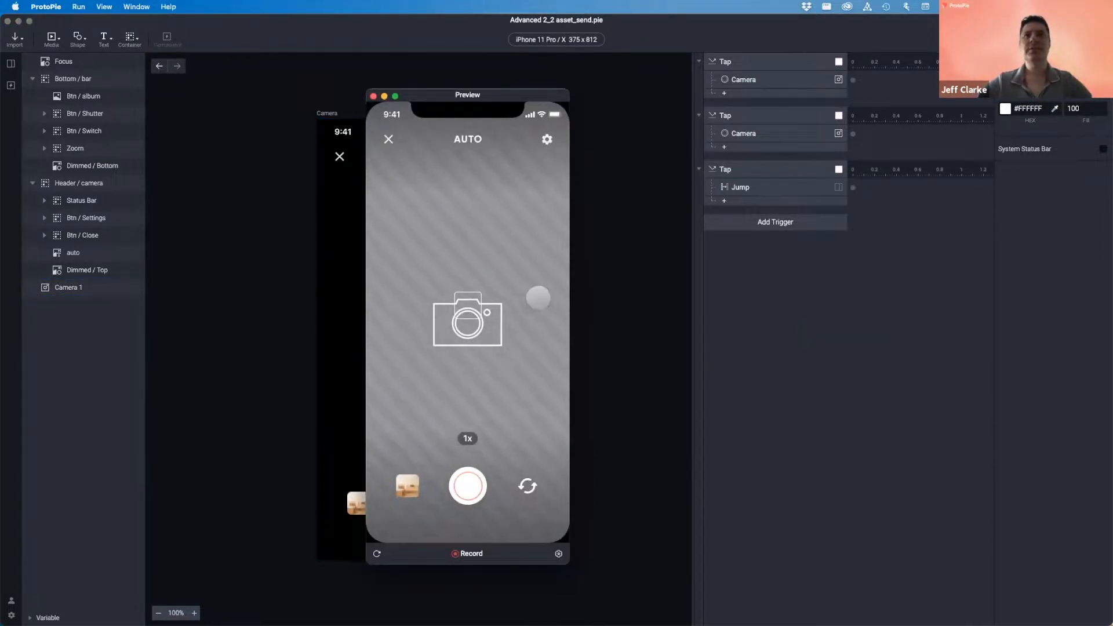
click(374, 97)
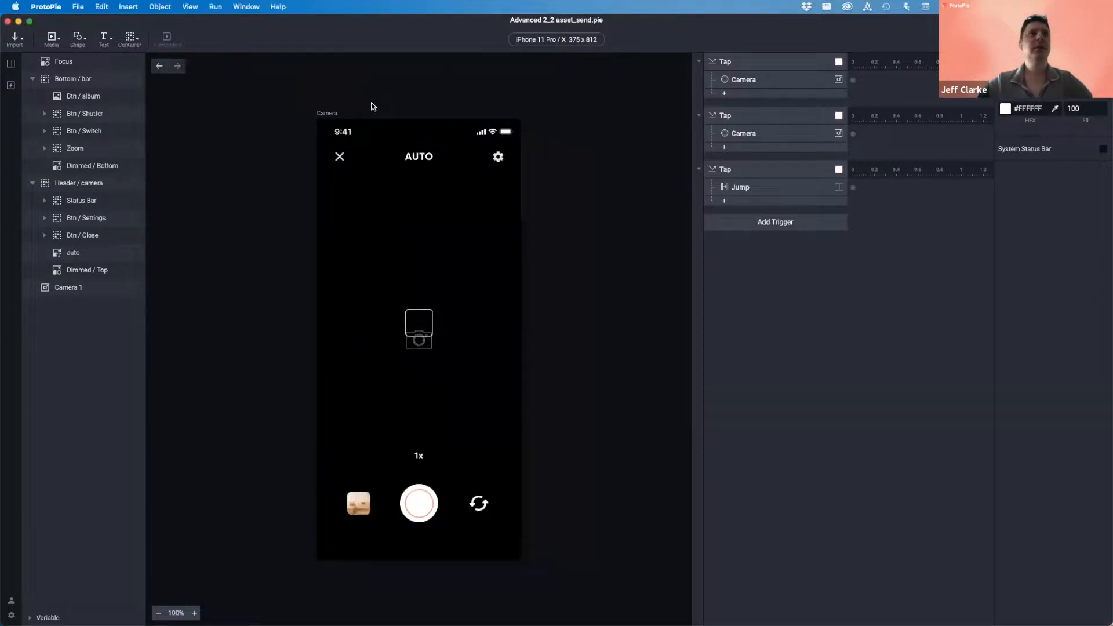
- Add a Tap trigger to the Camera 1 layer
click(65, 289)
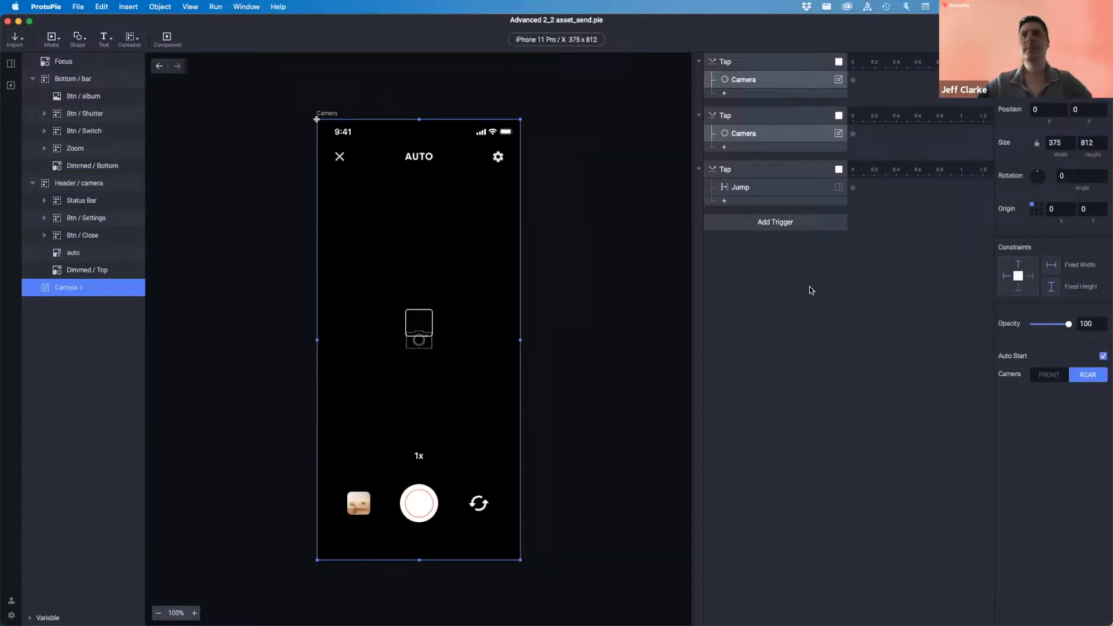
click(782, 223)
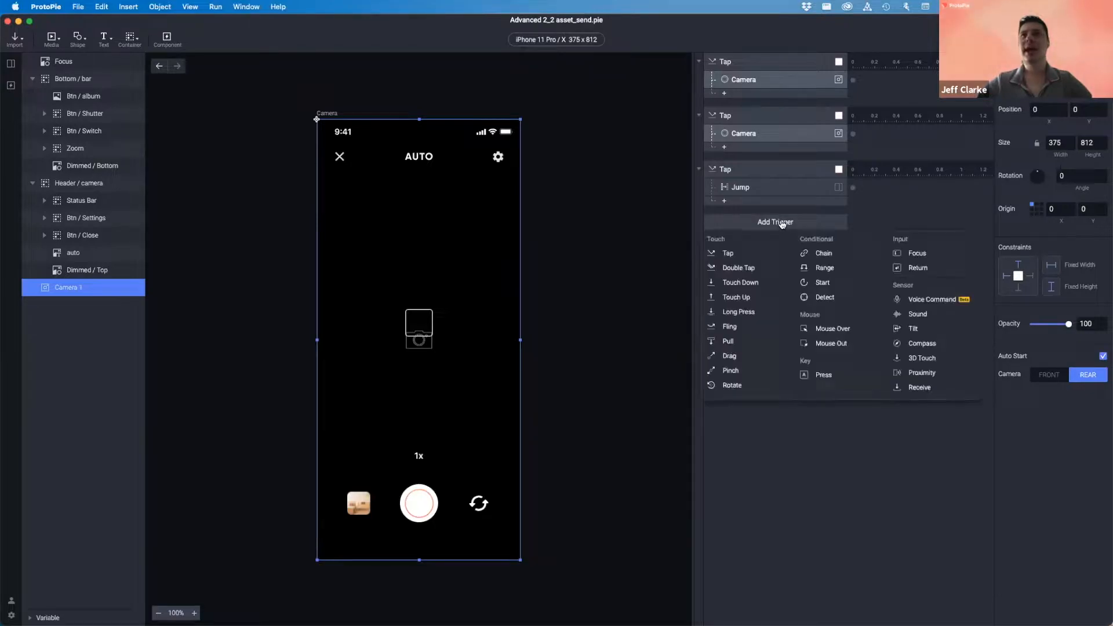
click(740, 256)
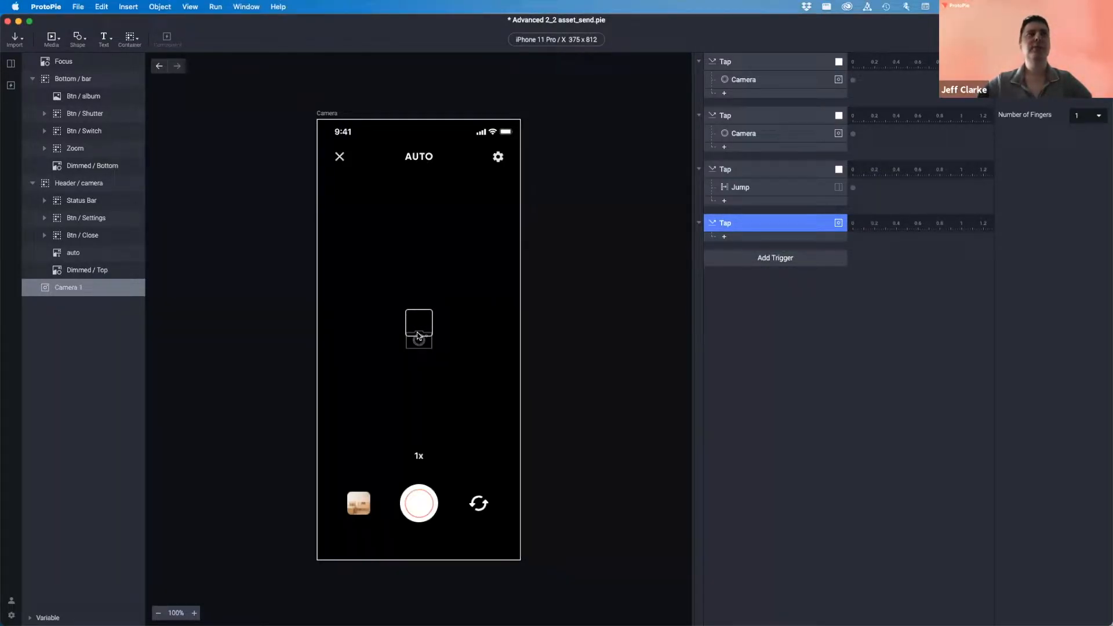
- Give the Tap a Move response targeting the Focus layer and start editing its X position
click(69, 62)
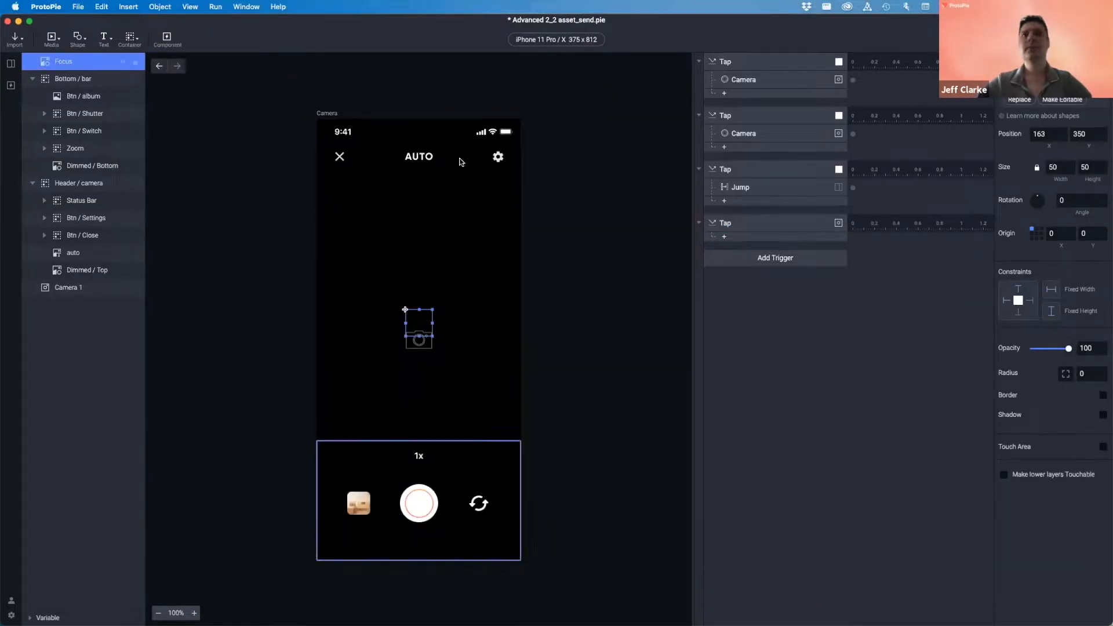
click(732, 238)
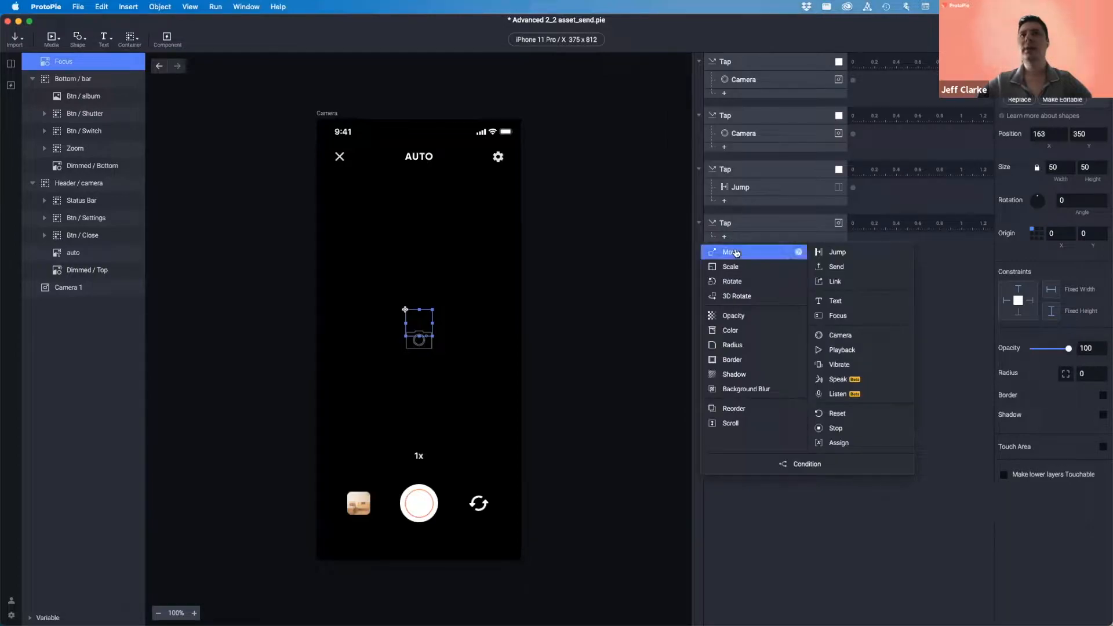
click(735, 254)
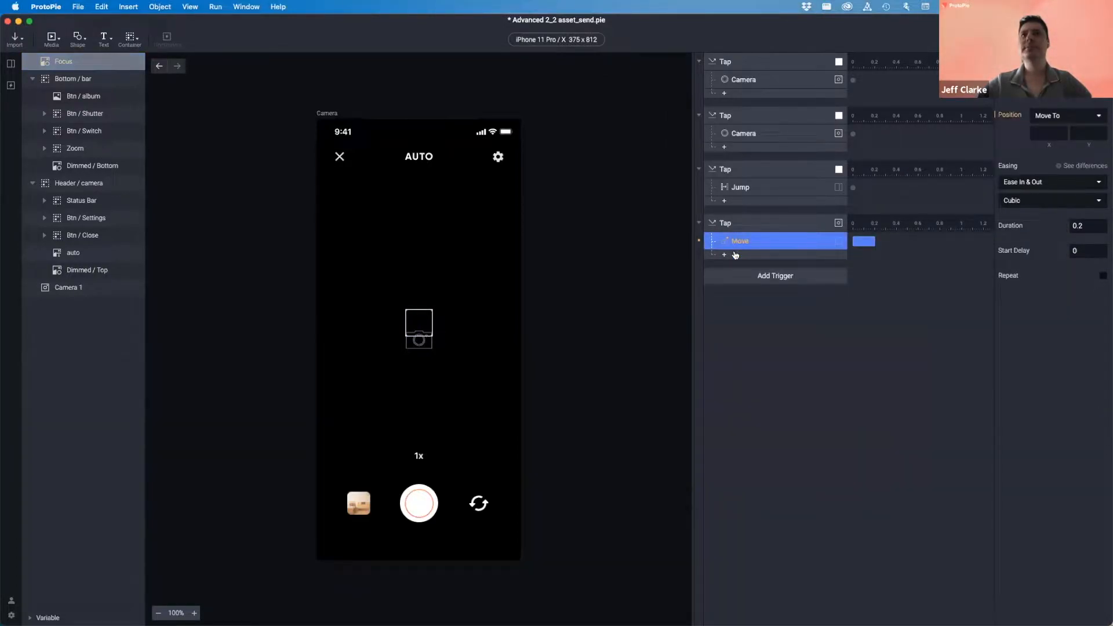
click(1043, 133)
click(1086, 134)
click(1039, 132)
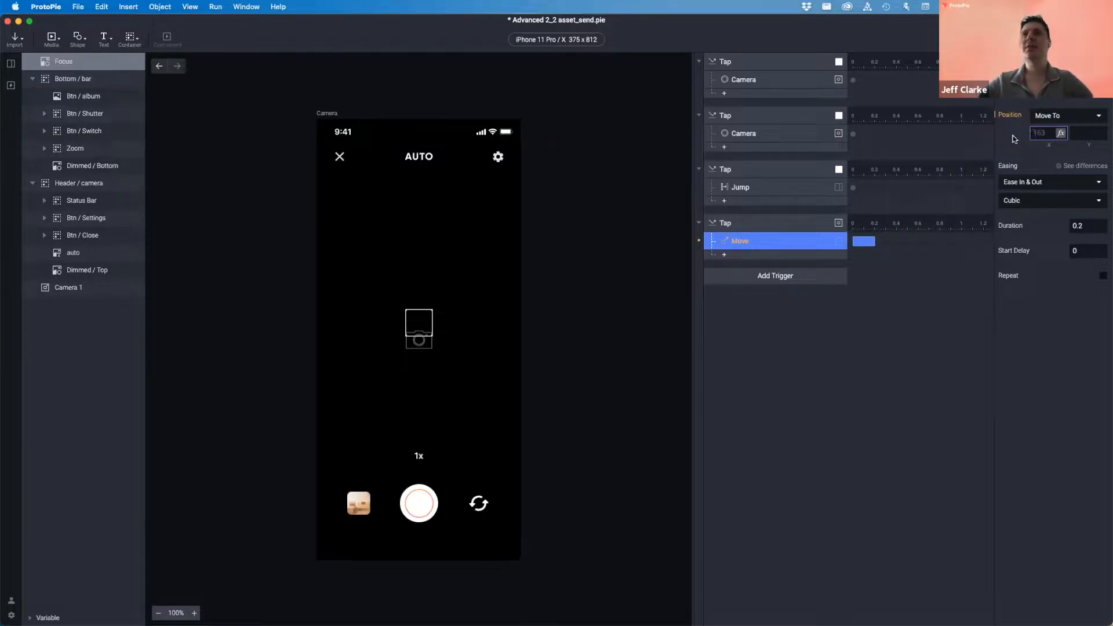
- Open the formula editor for the Move response's X position
click(1061, 134)
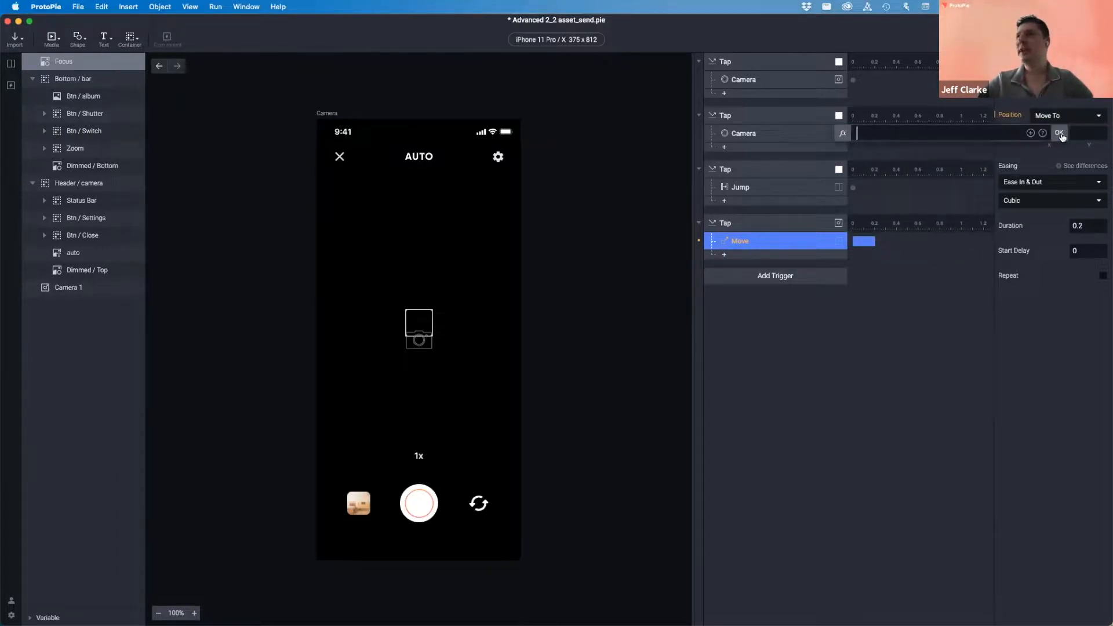
click(1060, 133)
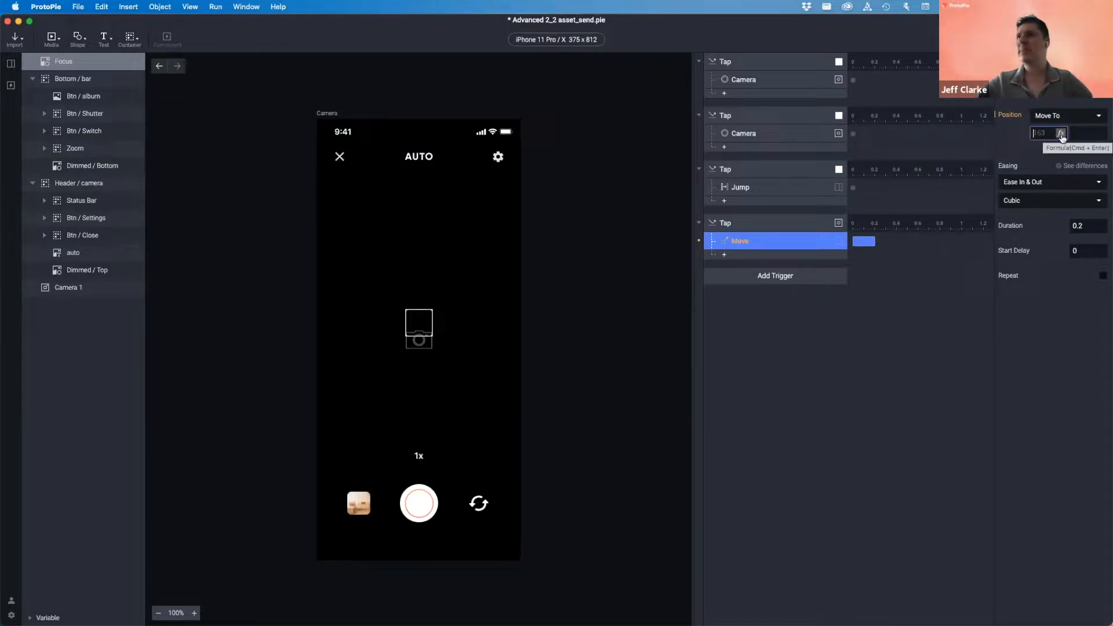
click(1061, 134)
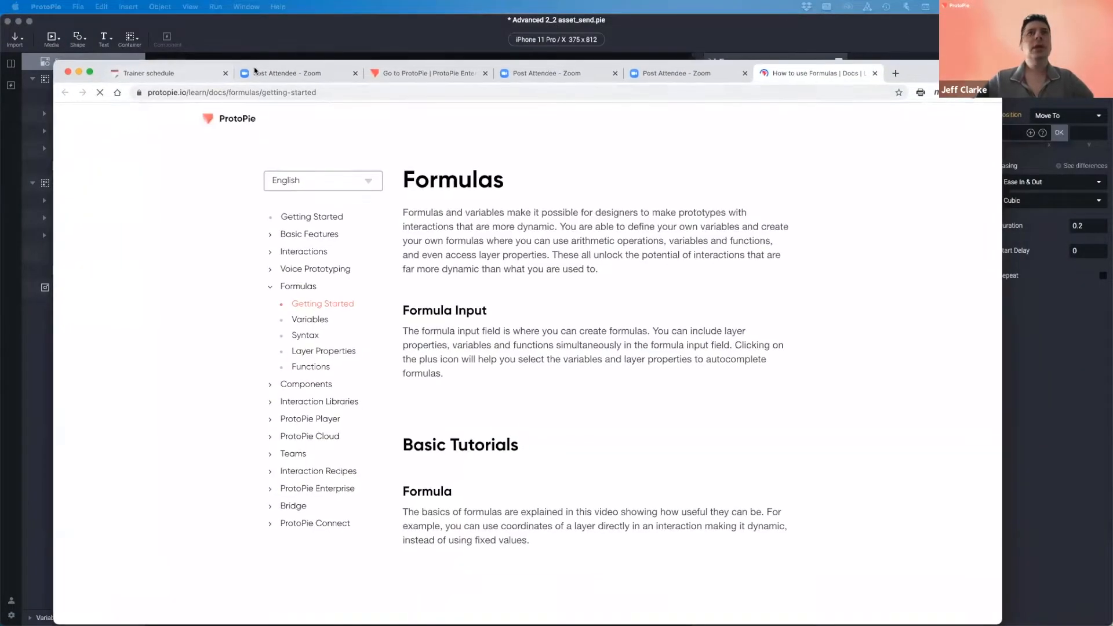
- Maximize the docs browser and open the Variables documentation page
double_click(931, 70)
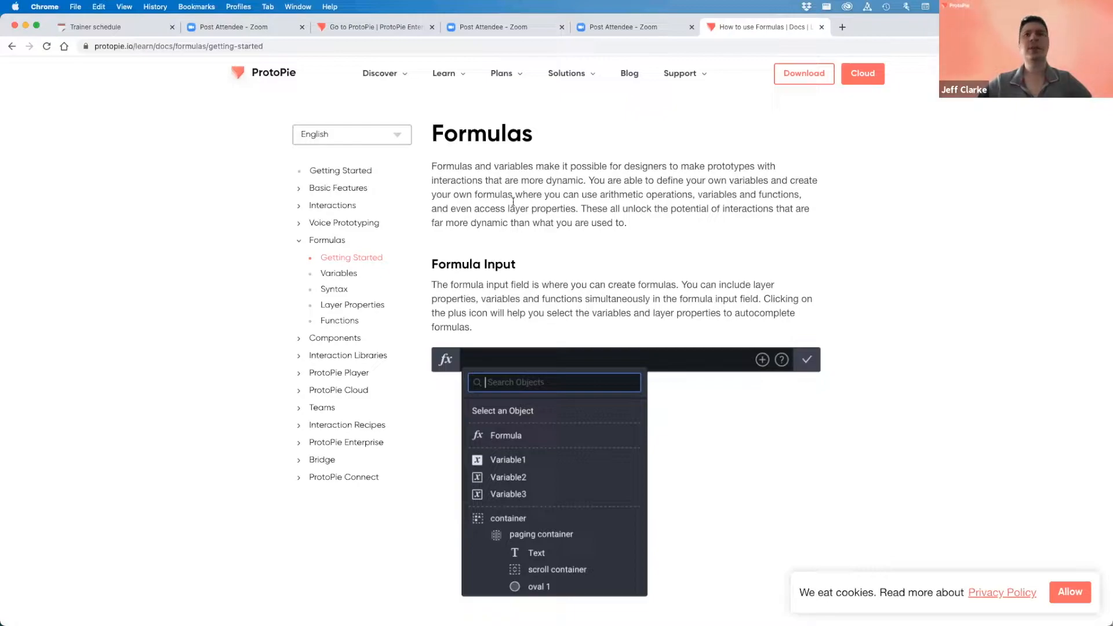
scroll(492, 261, down, 9)
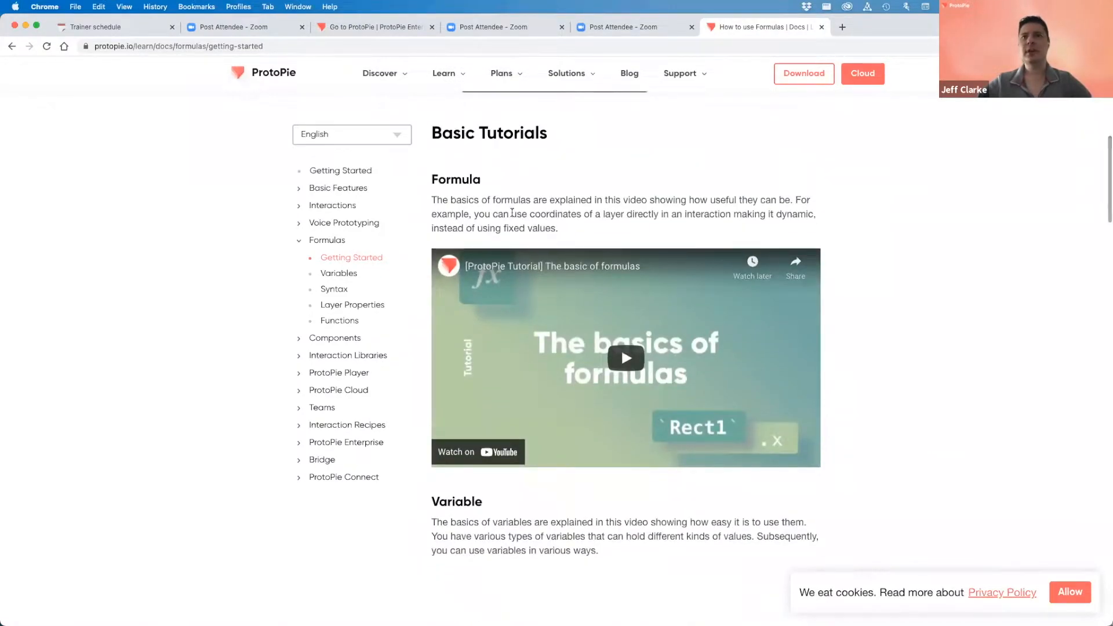
scroll(551, 208, up, 4)
scroll(550, 207, up, 3)
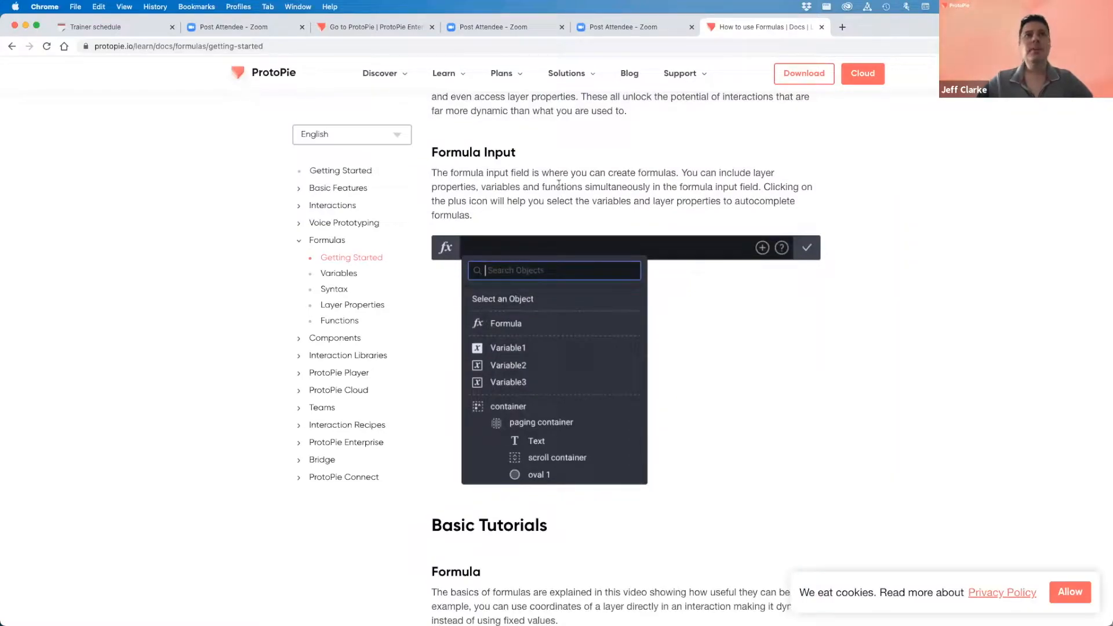
click(339, 275)
scroll(499, 269, down, 5)
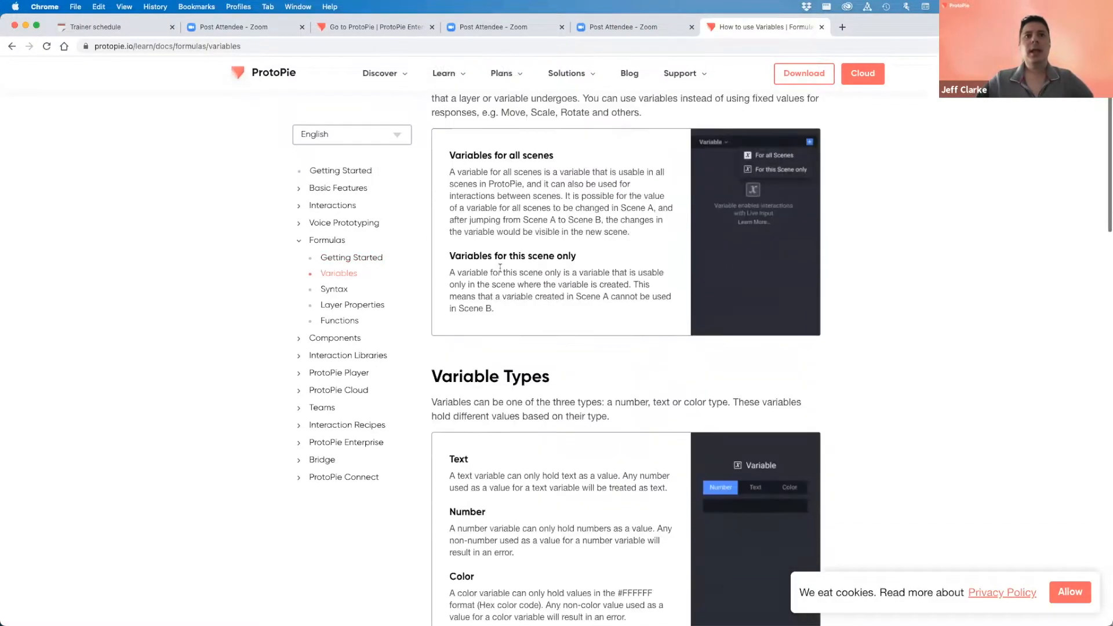
scroll(499, 269, down, 10)
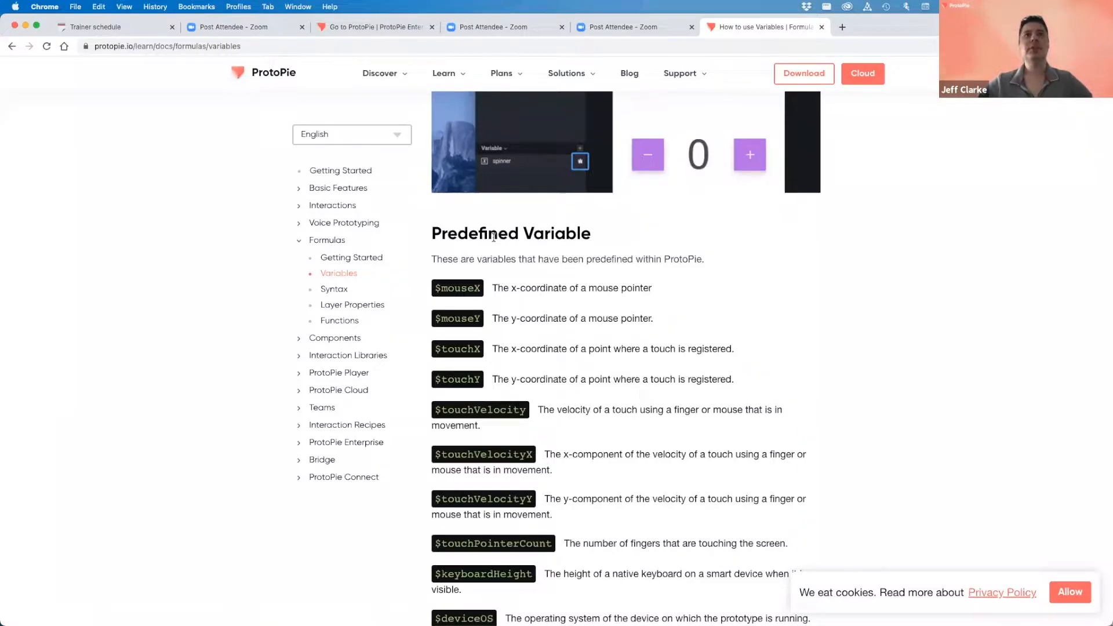
scroll(499, 275, down, 1)
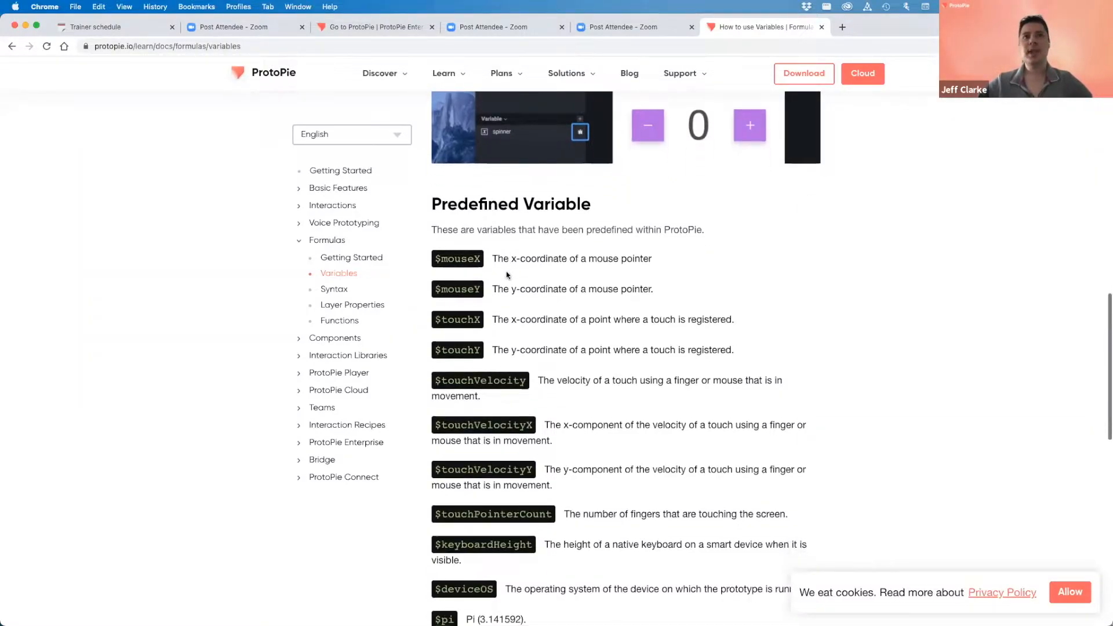
drag(499, 259, 633, 256)
click(545, 272)
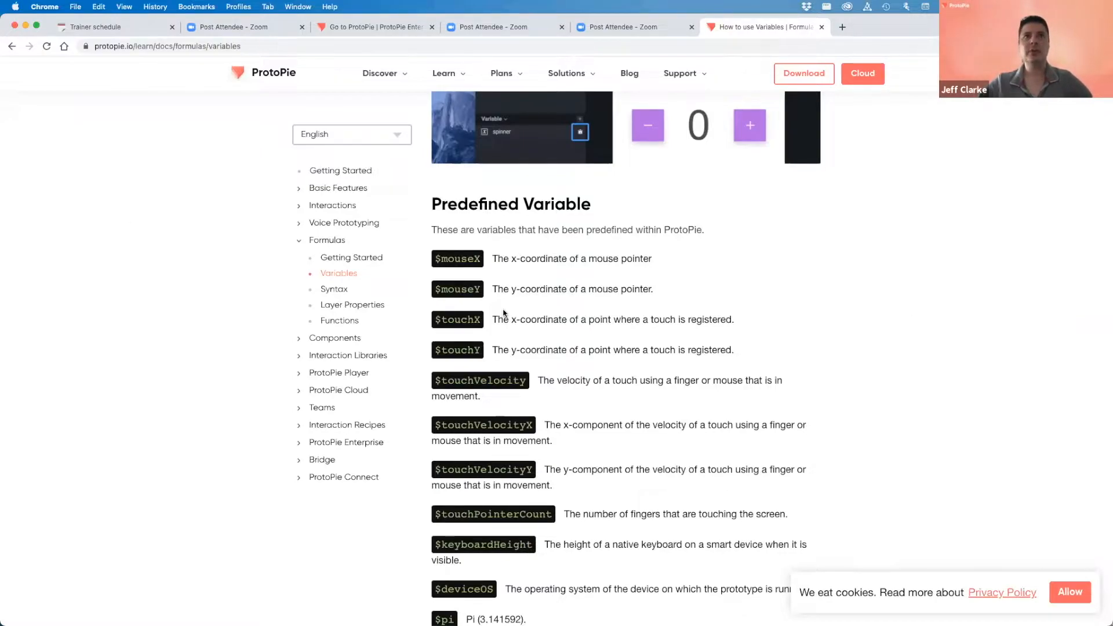
- Scroll to the predefined variables and highlight the $touchX and $touchY descriptions
scroll(504, 313, down, 1)
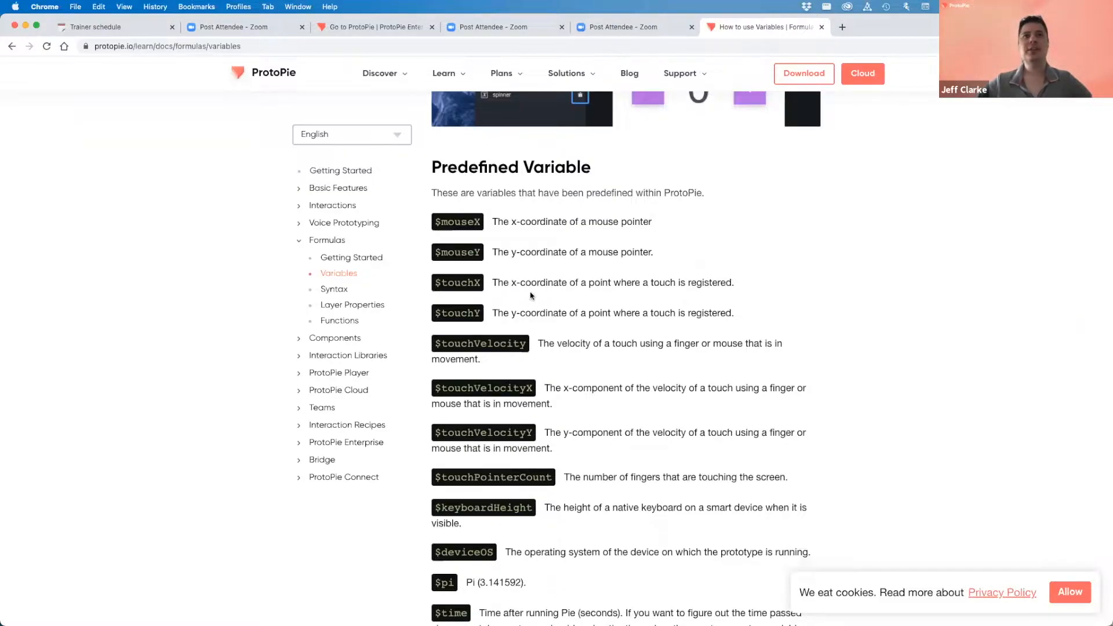
scroll(531, 295, down, 2)
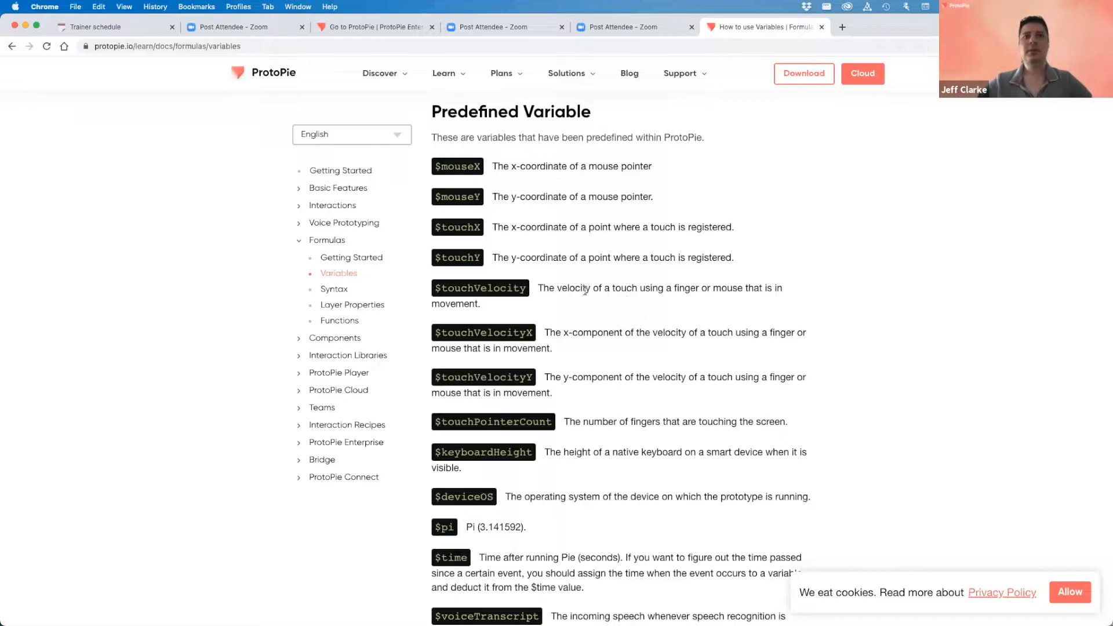
scroll(583, 298, down, 4)
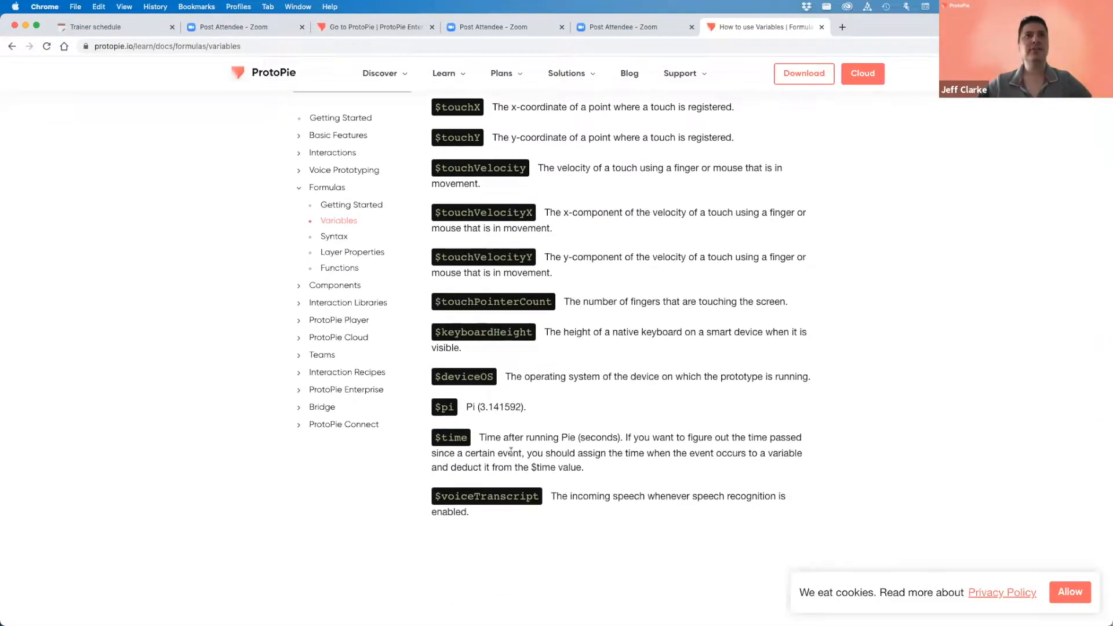
scroll(512, 452, up, 4)
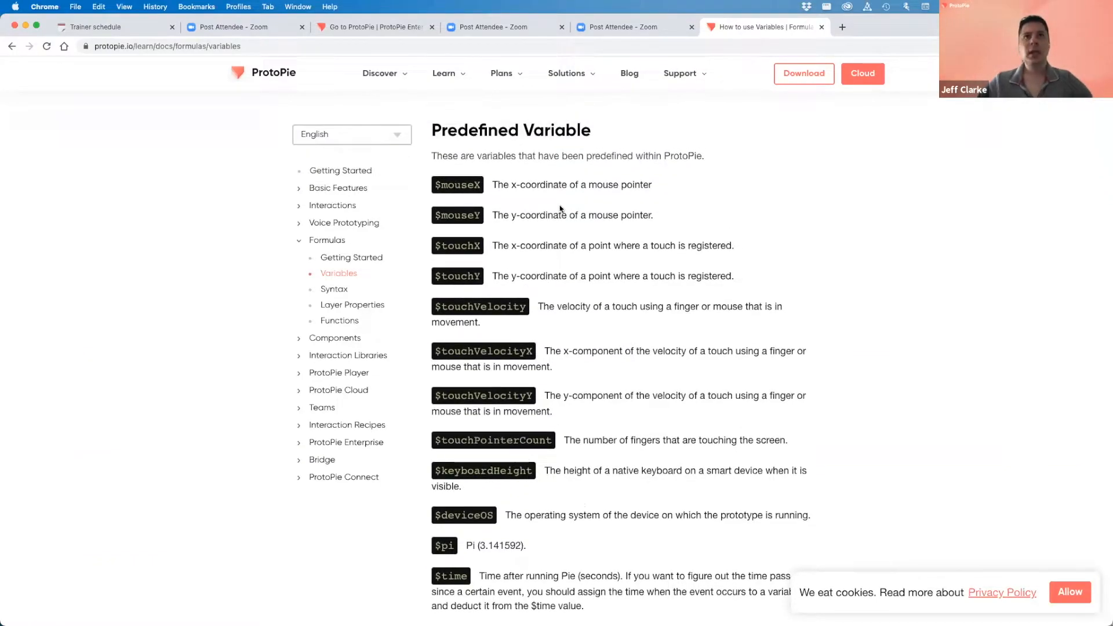
drag(442, 246, 726, 245)
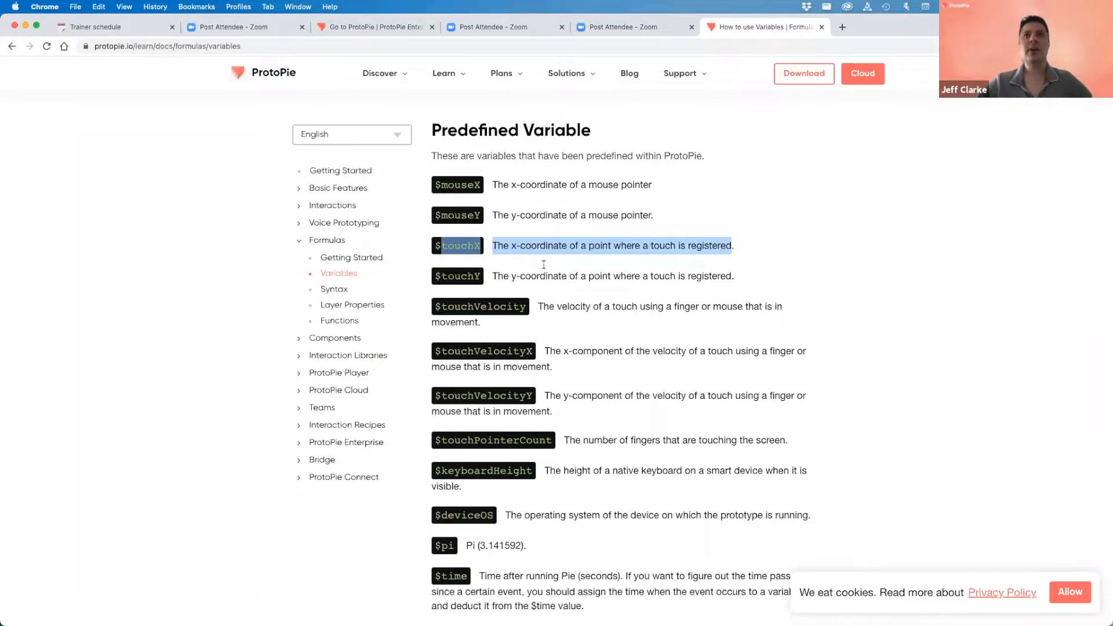
drag(442, 276, 710, 276)
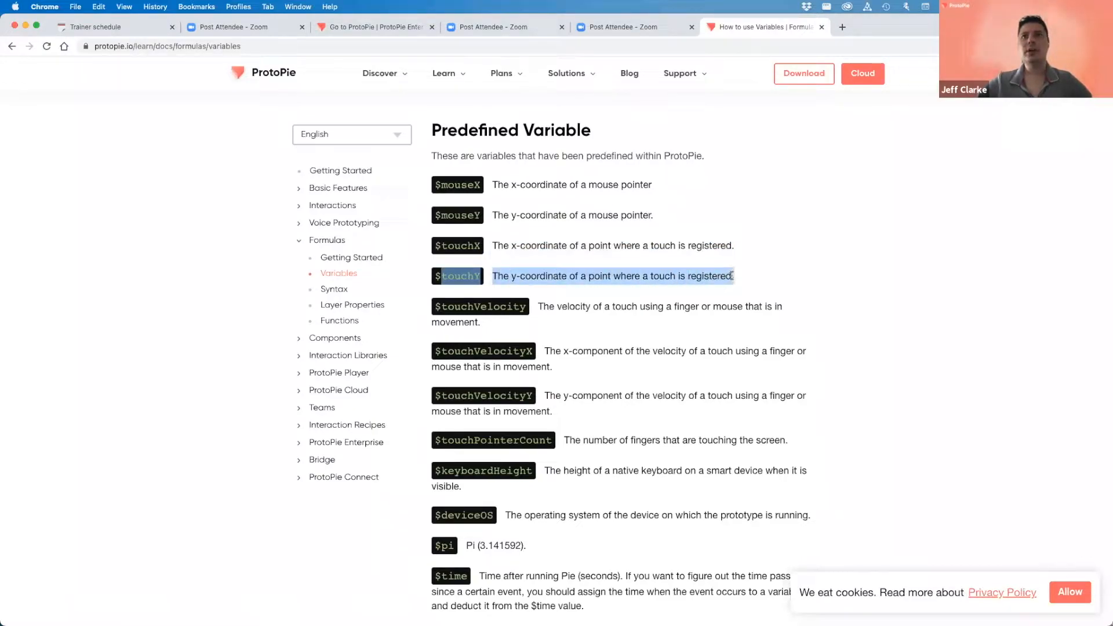
double_click(465, 246)
double_click(458, 276)
click(480, 244)
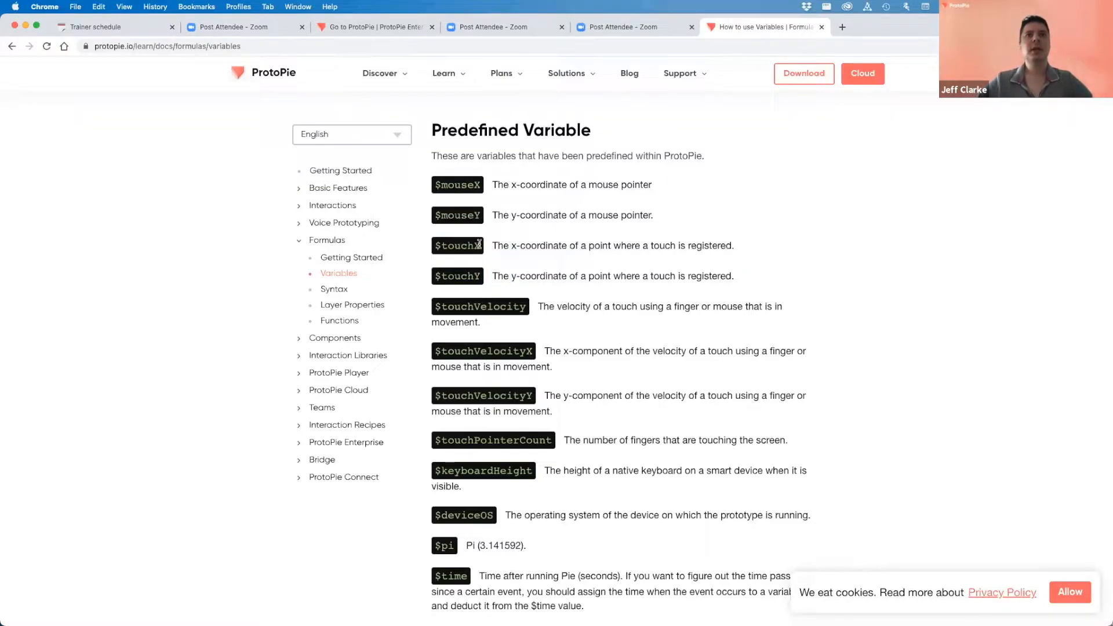
- Copy the $touchX variable name and return to ProtoPie Studio
drag(479, 245, 436, 245)
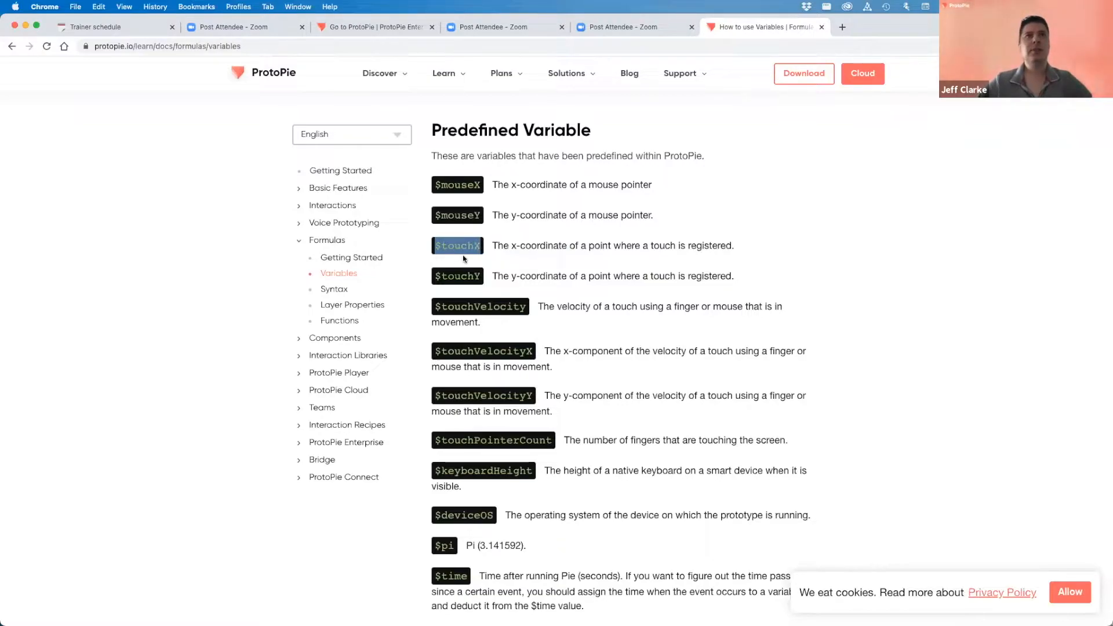
right_click(456, 244)
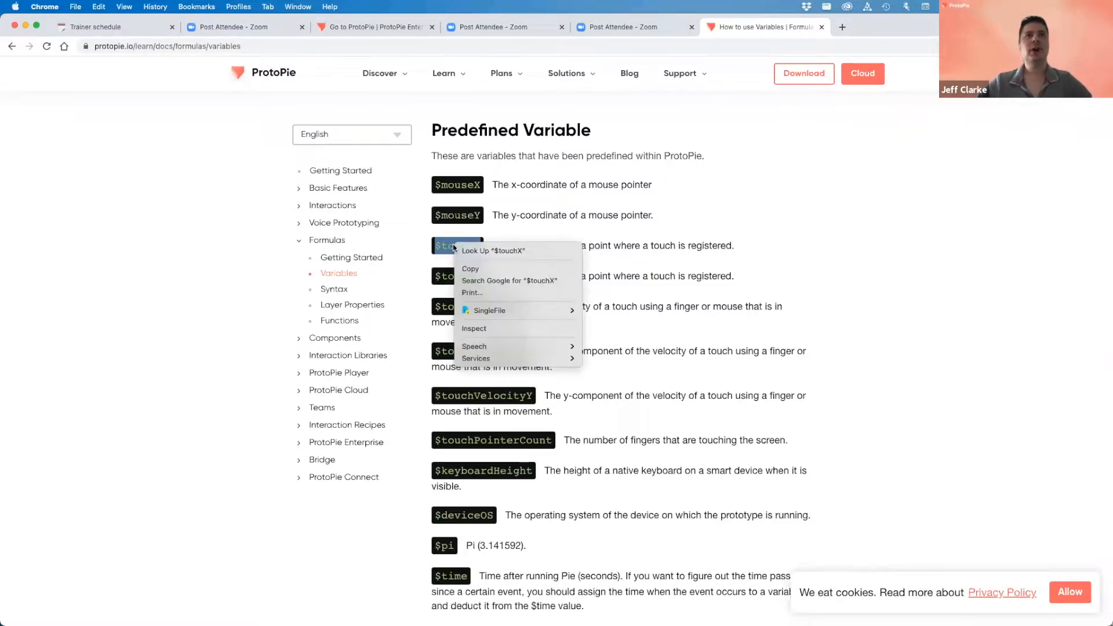
click(470, 269)
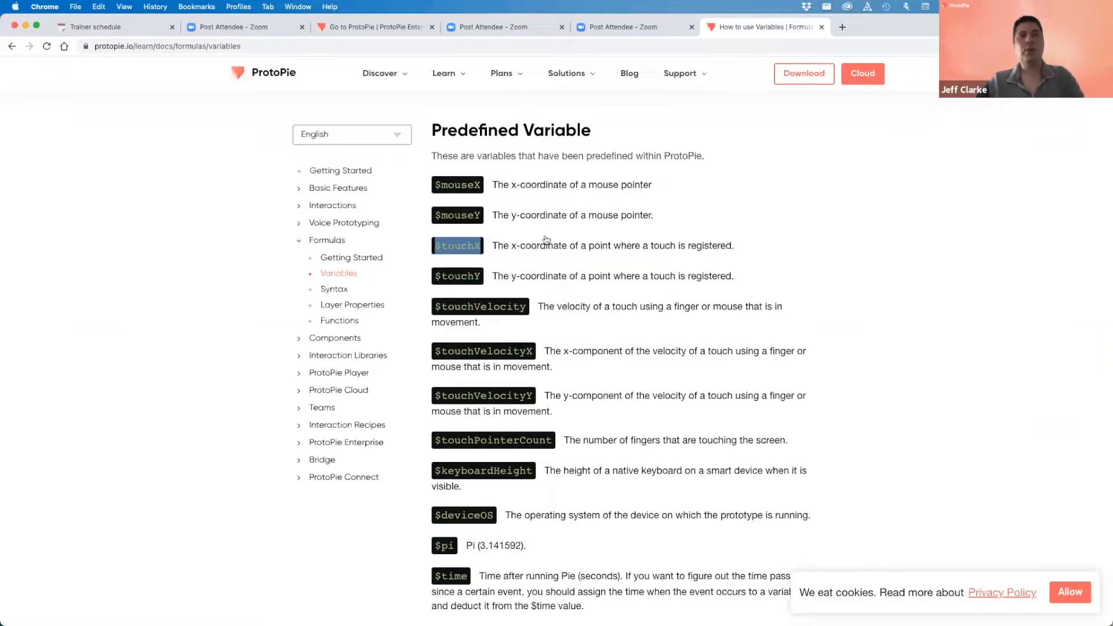
key(super+Tab)
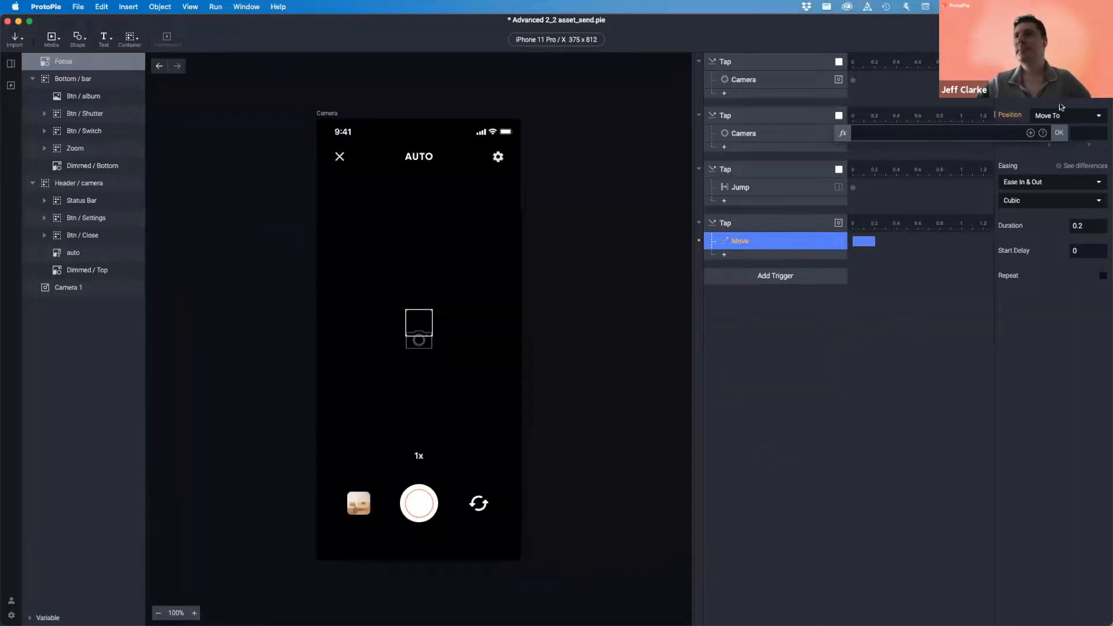
- Reopen the X position formula editor and paste $touchX into it
click(1021, 106)
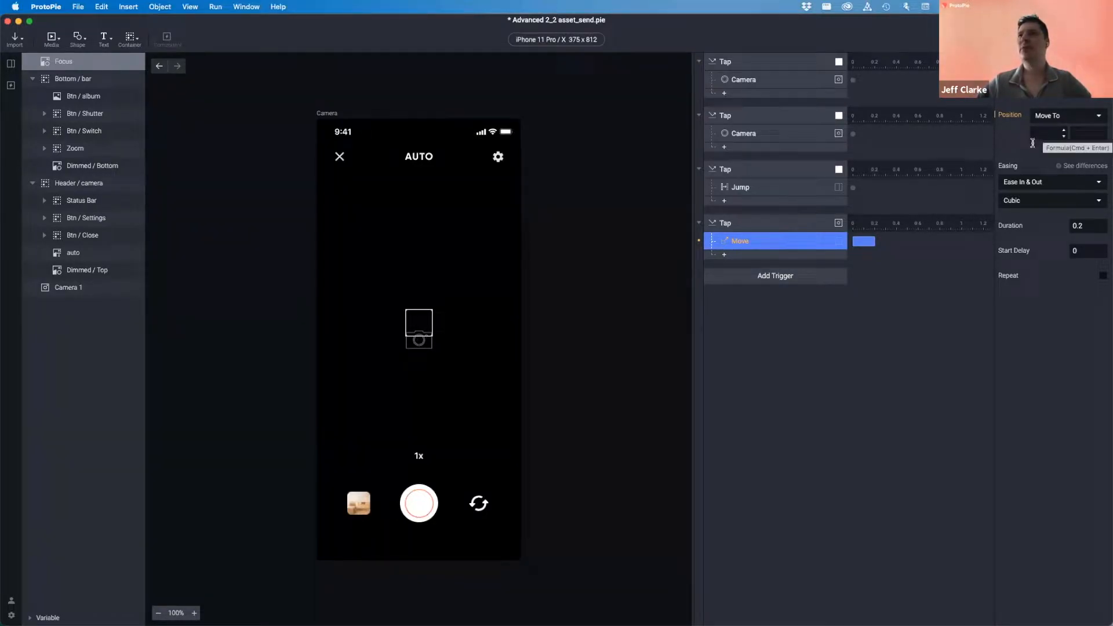
click(1038, 133)
click(1085, 132)
click(1038, 132)
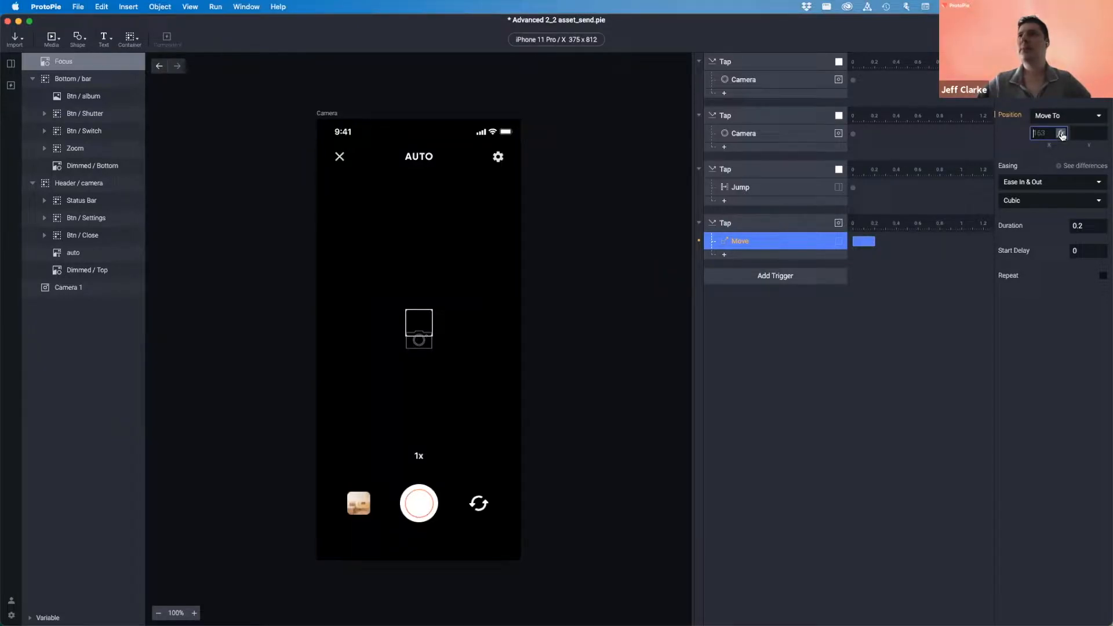
click(1061, 134)
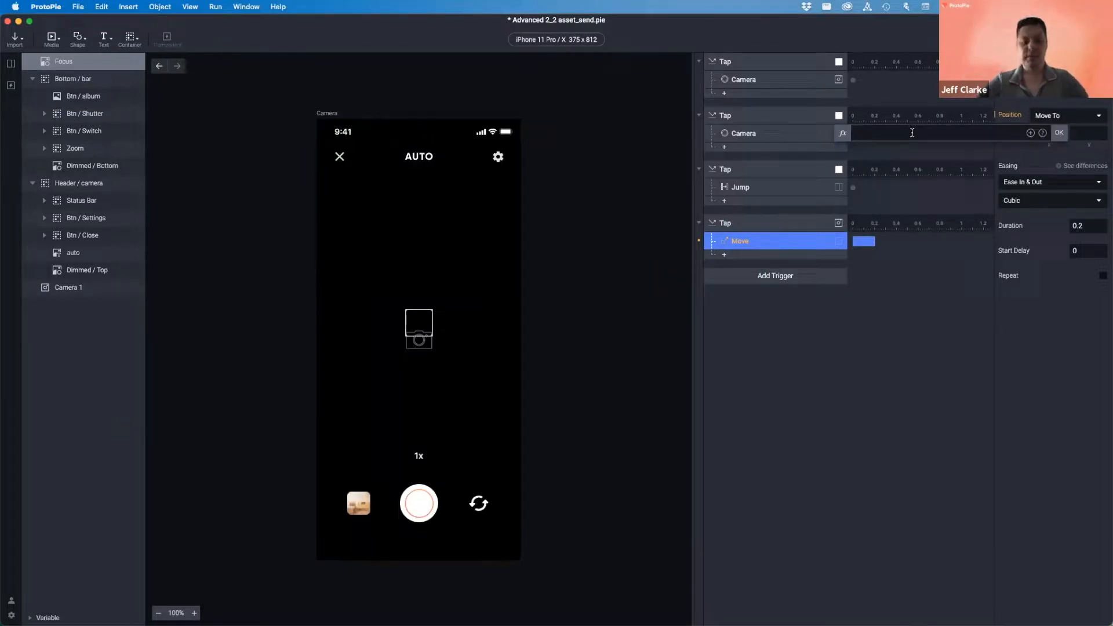
key(super+v)
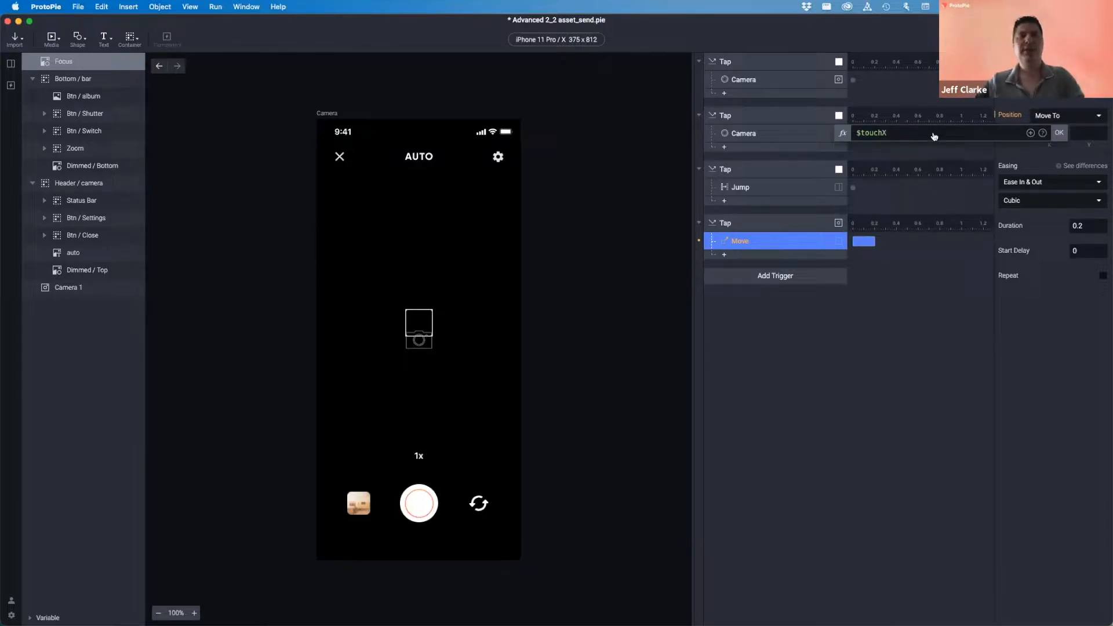
- Copy $touchY from the docs, commit X, and set the Y position formula to $touchY
key(super+Tab)
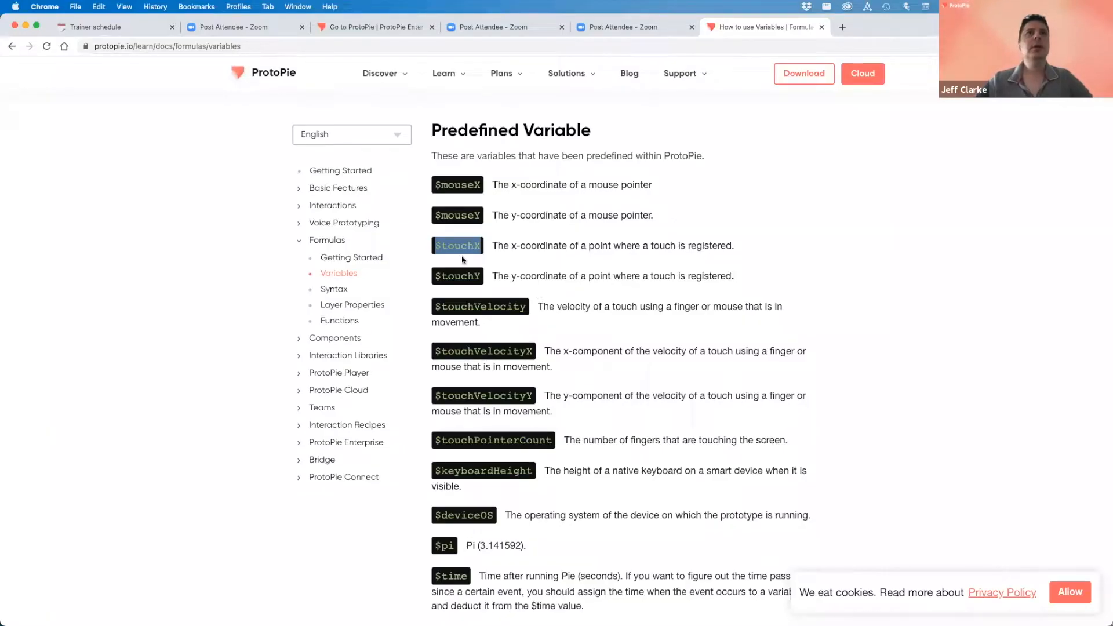
drag(435, 276, 479, 278)
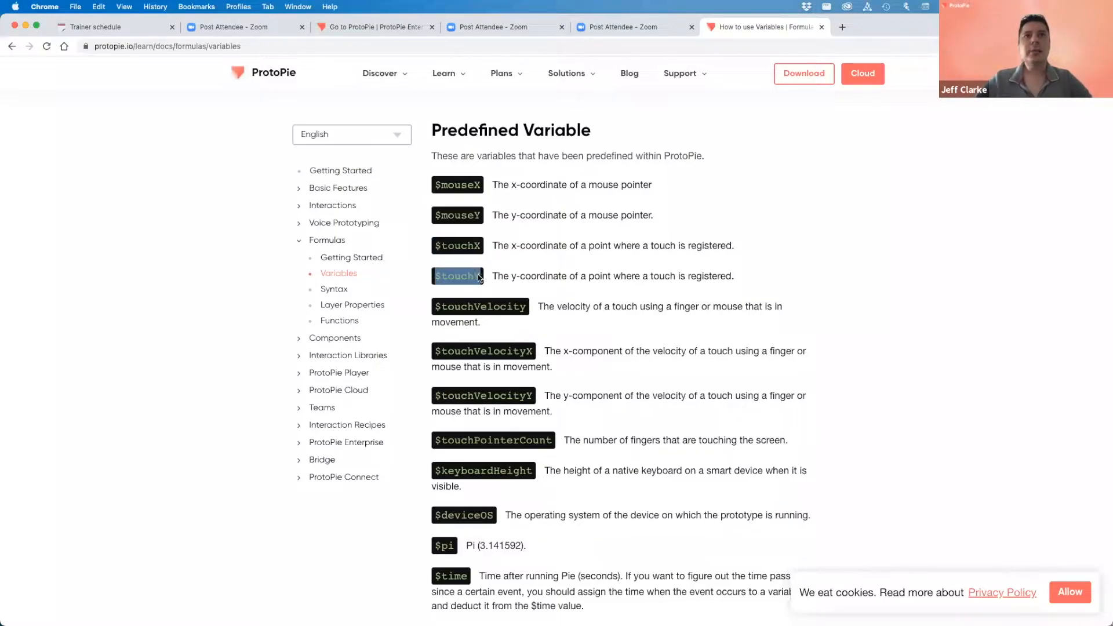
key(super+c)
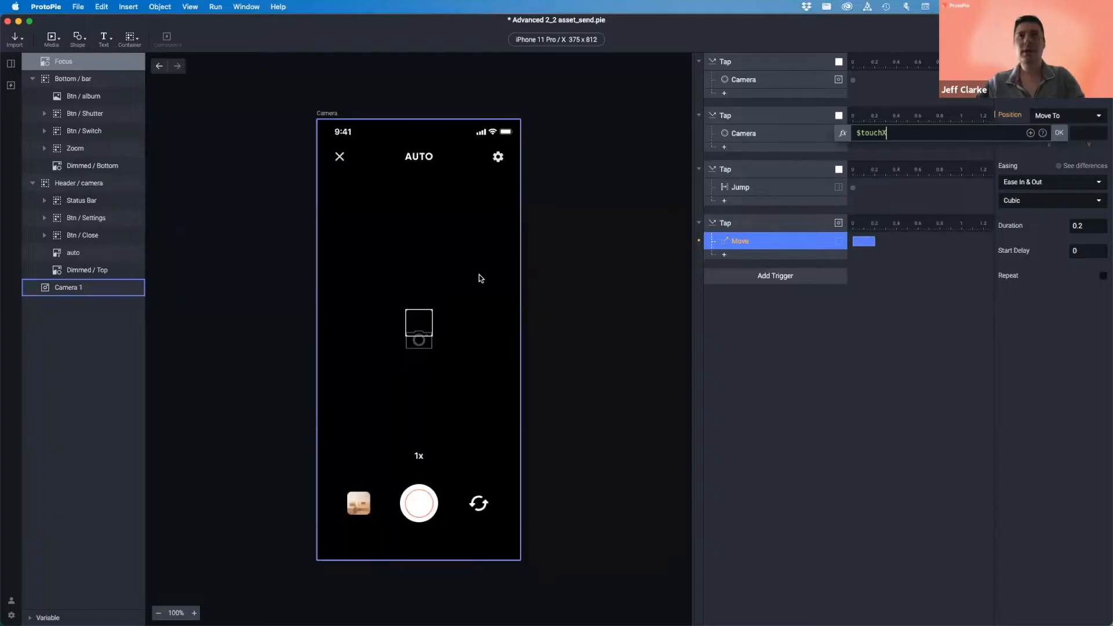
key(super+Tab)
click(1059, 132)
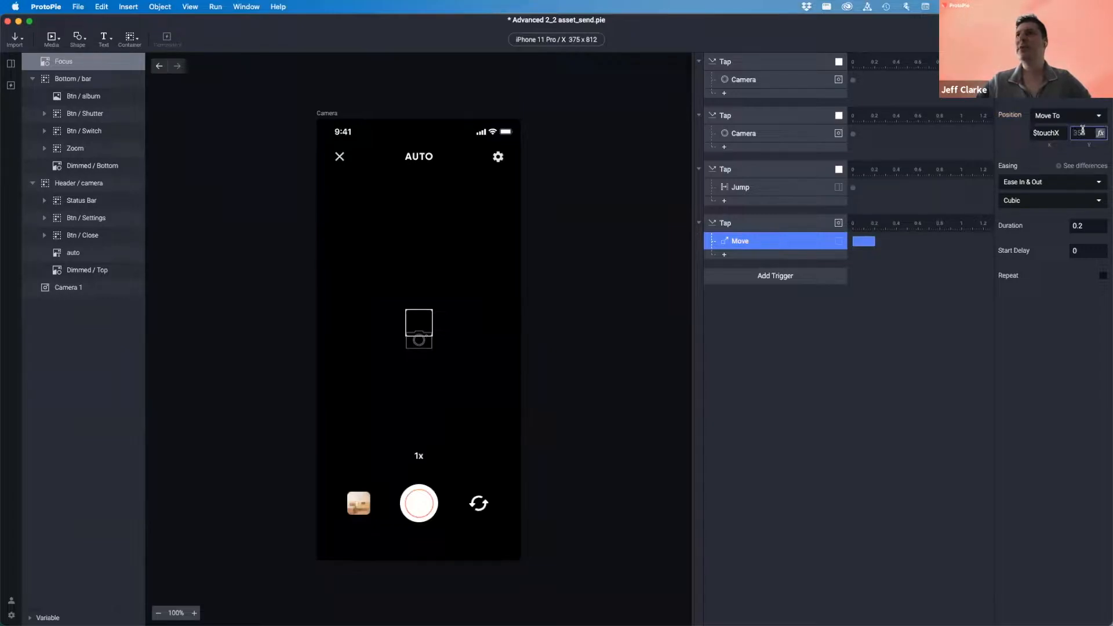
click(1101, 133)
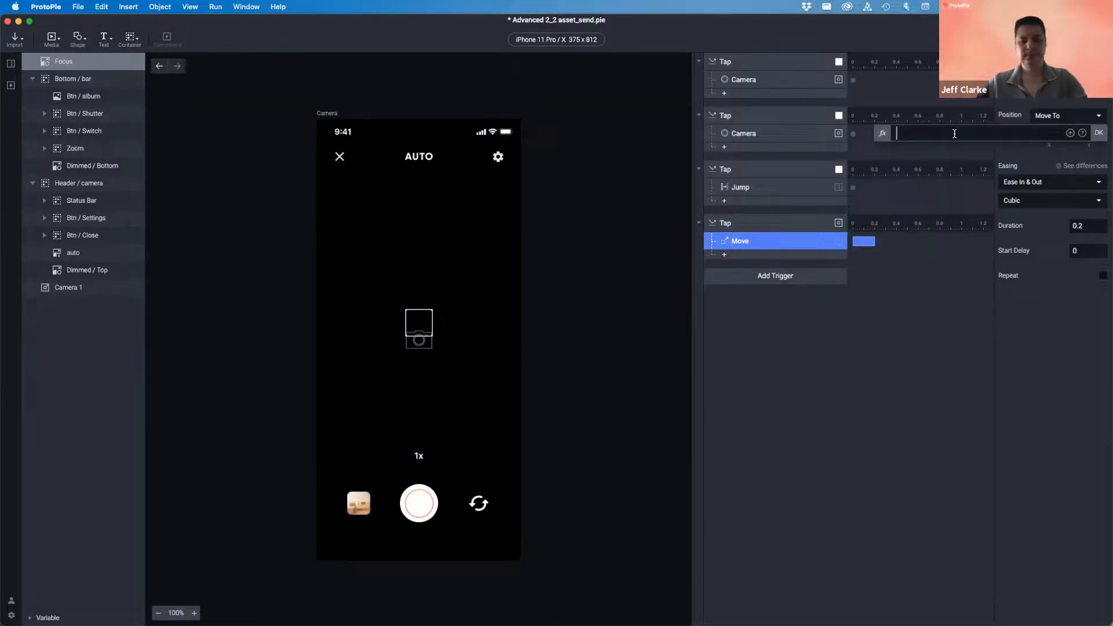
key(super+v)
click(1098, 133)
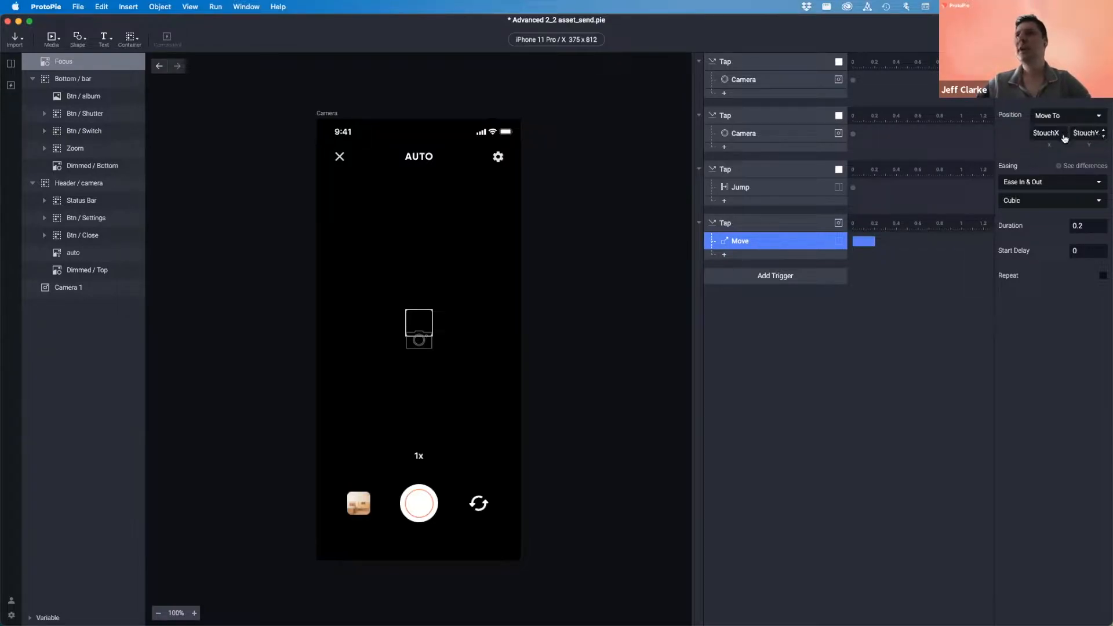
- Change the X formula's last letter to lowercase, making it $touchx
click(1059, 134)
key(super+a)
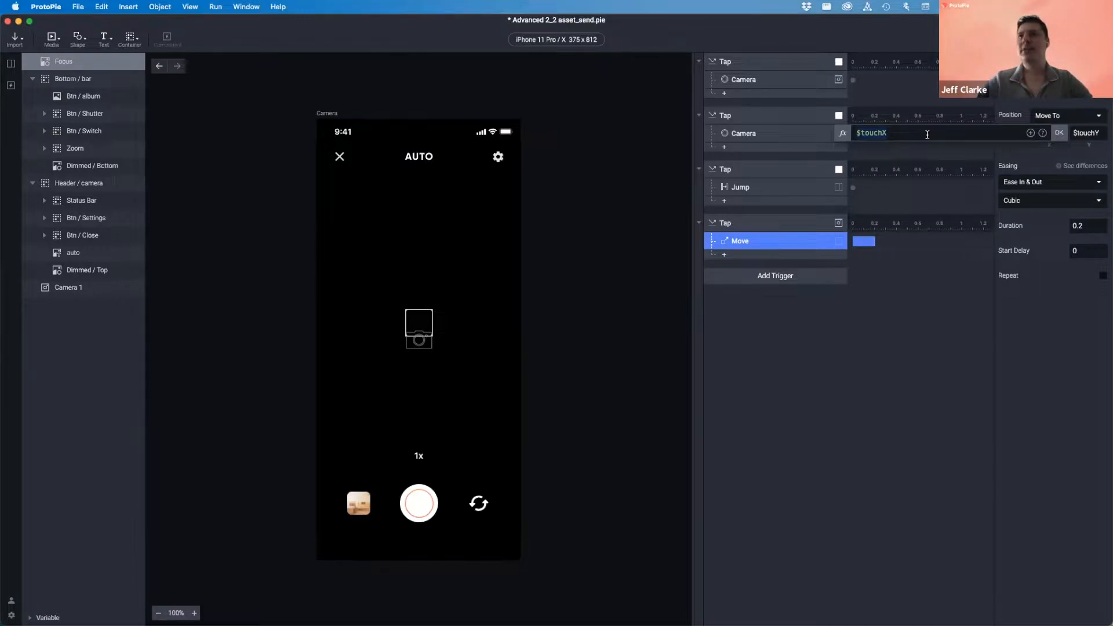
click(927, 134)
key(BackSpace)
text(x)
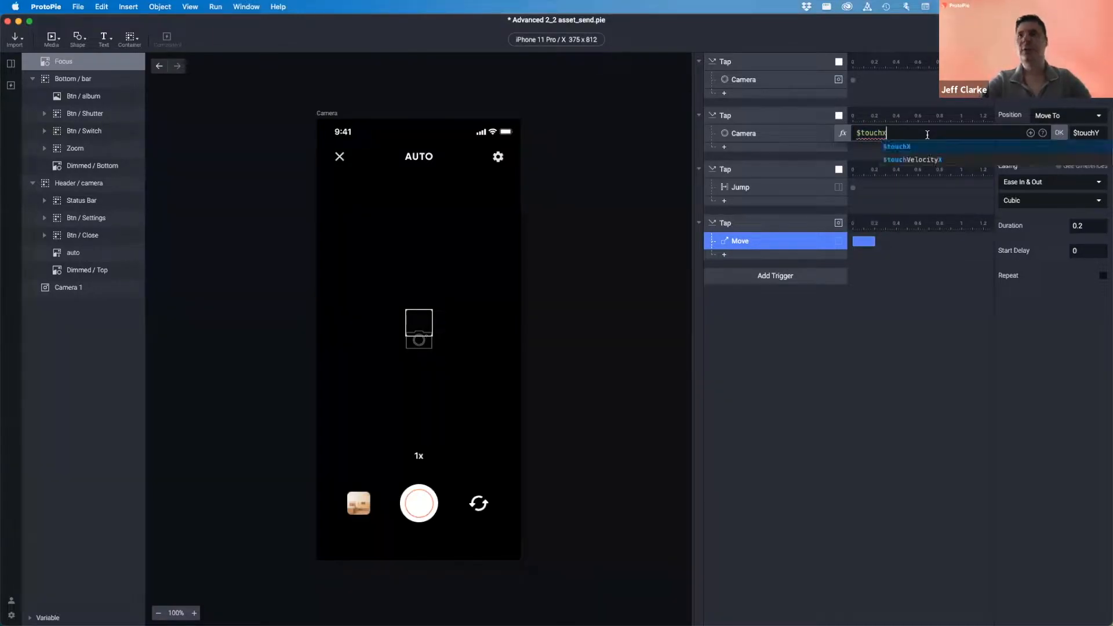
click(1060, 133)
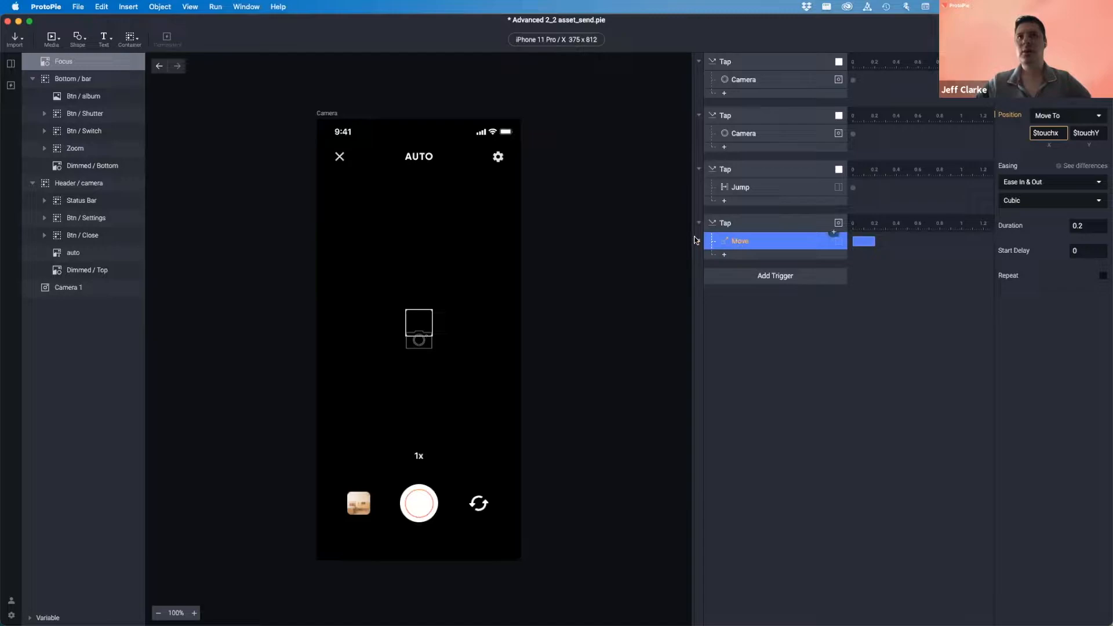
- Restore the X formula to $touchX with a capital X and launch Preview
mouse_move(698, 241)
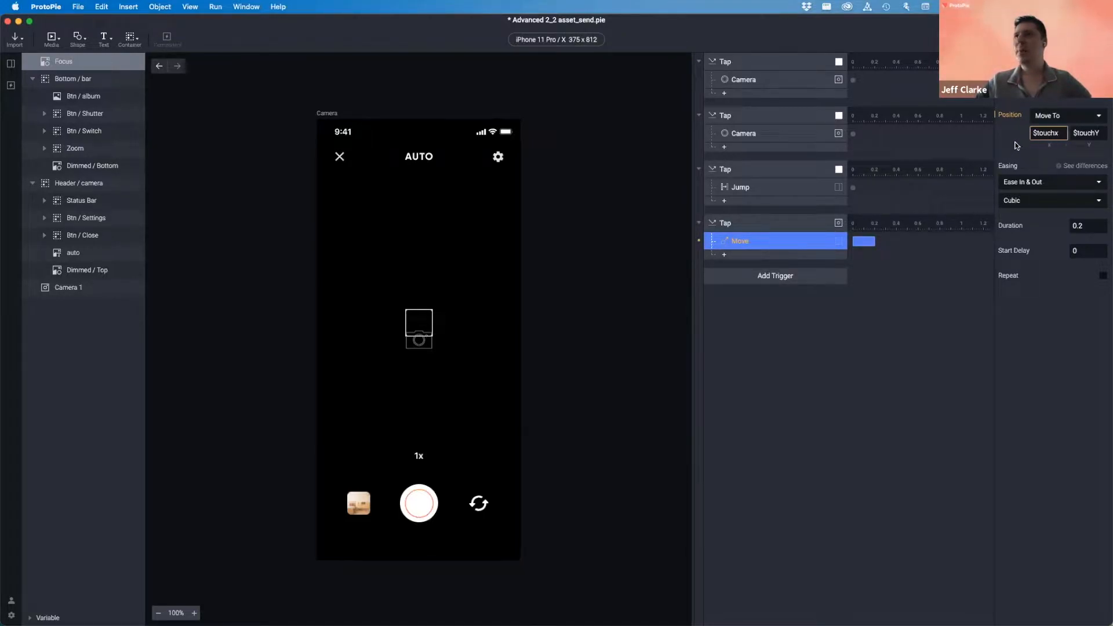
click(1042, 134)
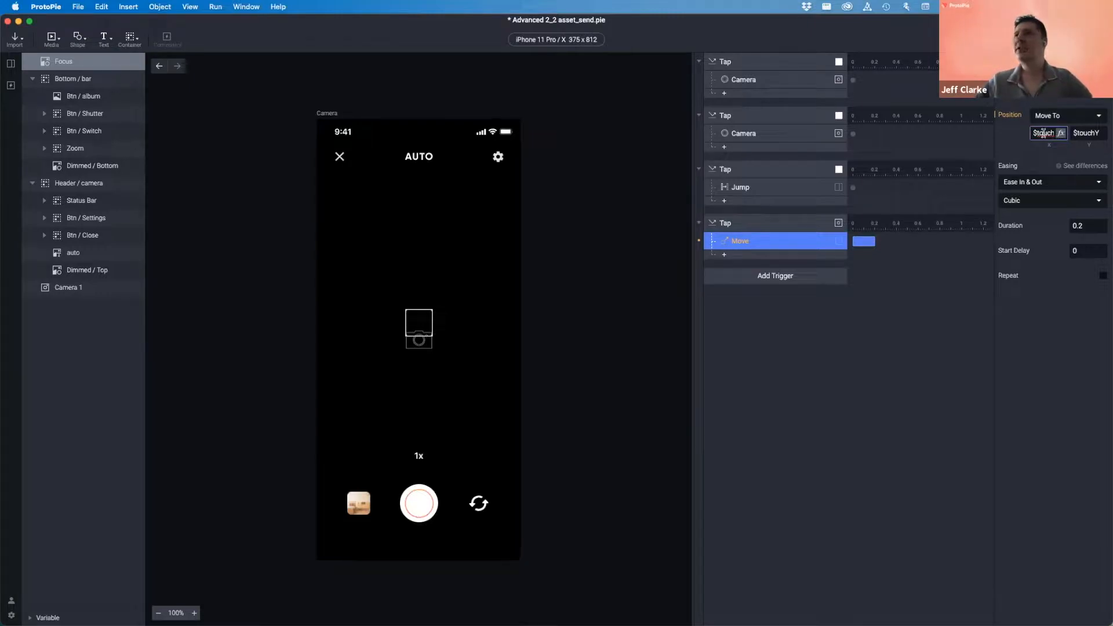
click(1062, 134)
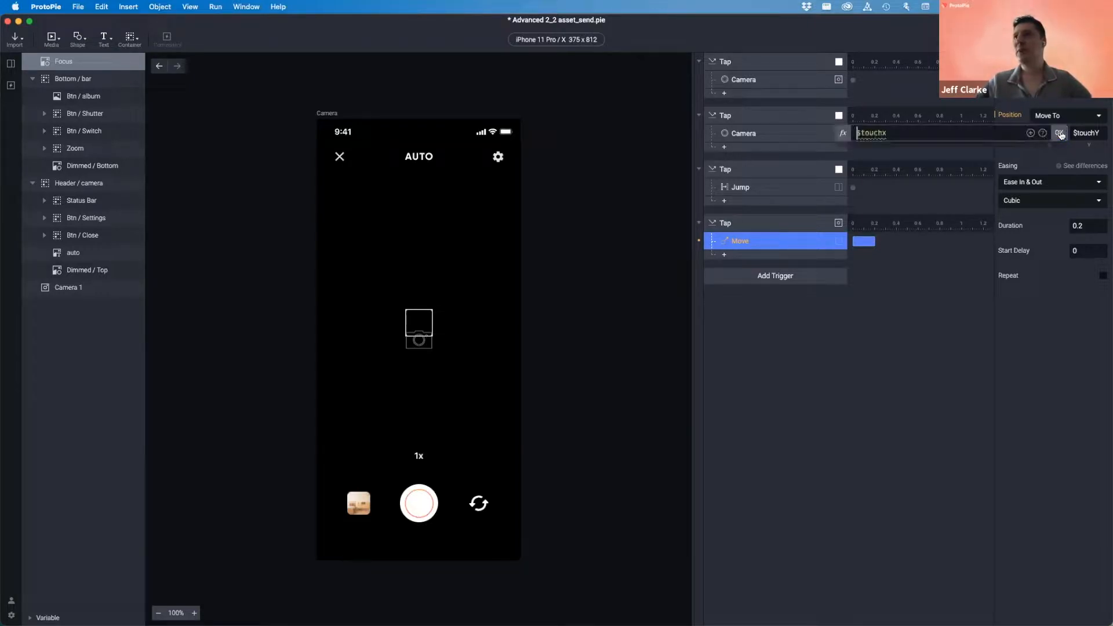
click(900, 132)
key(BackSpace)
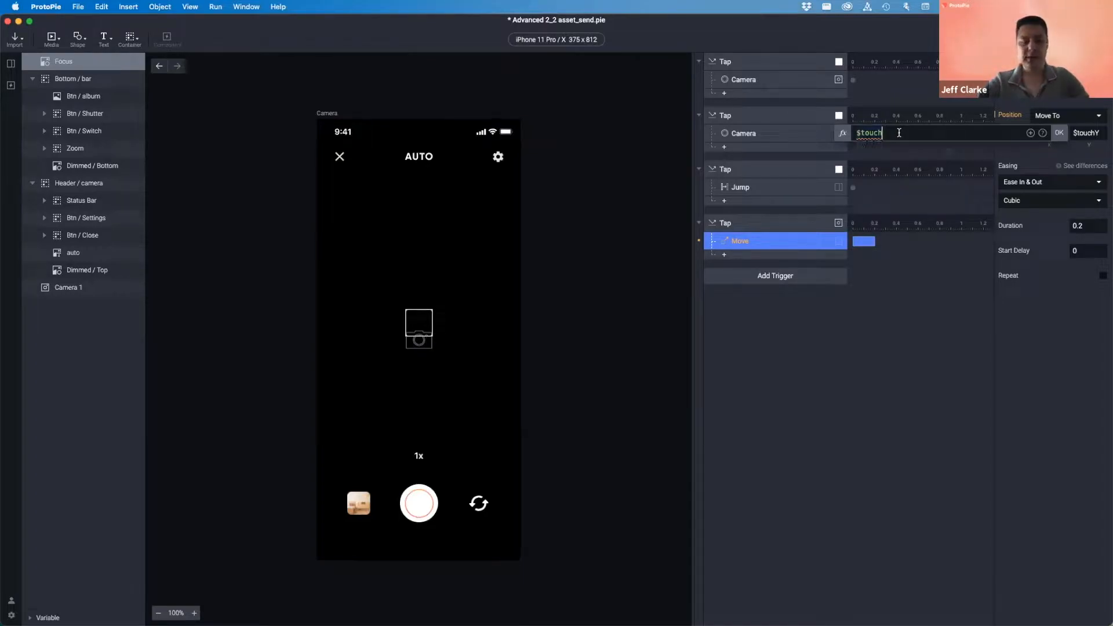
text(X)
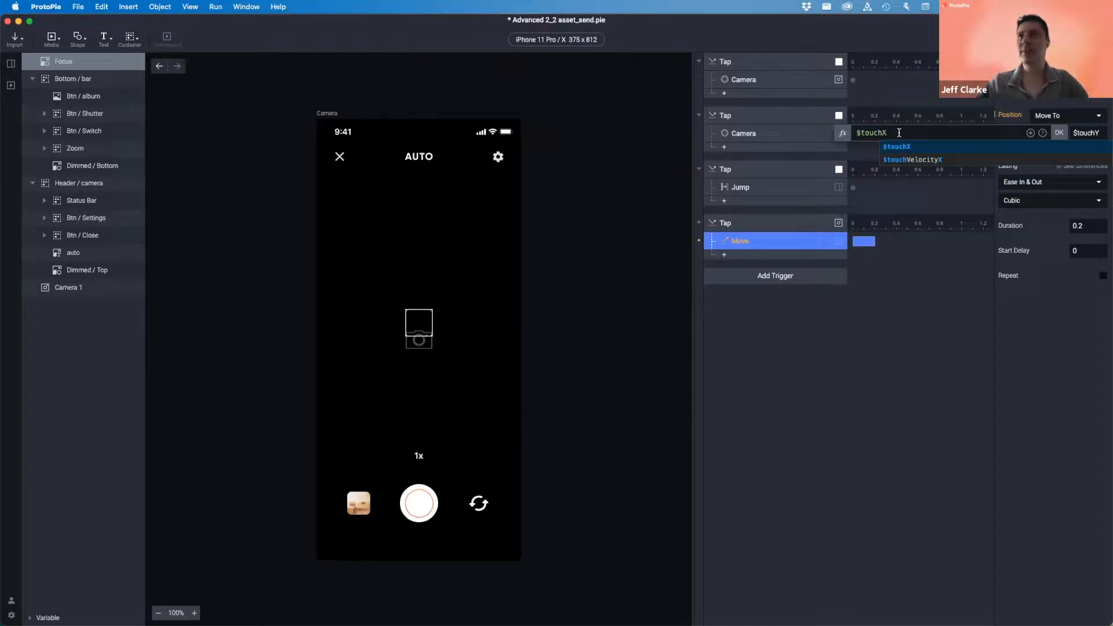
click(1060, 133)
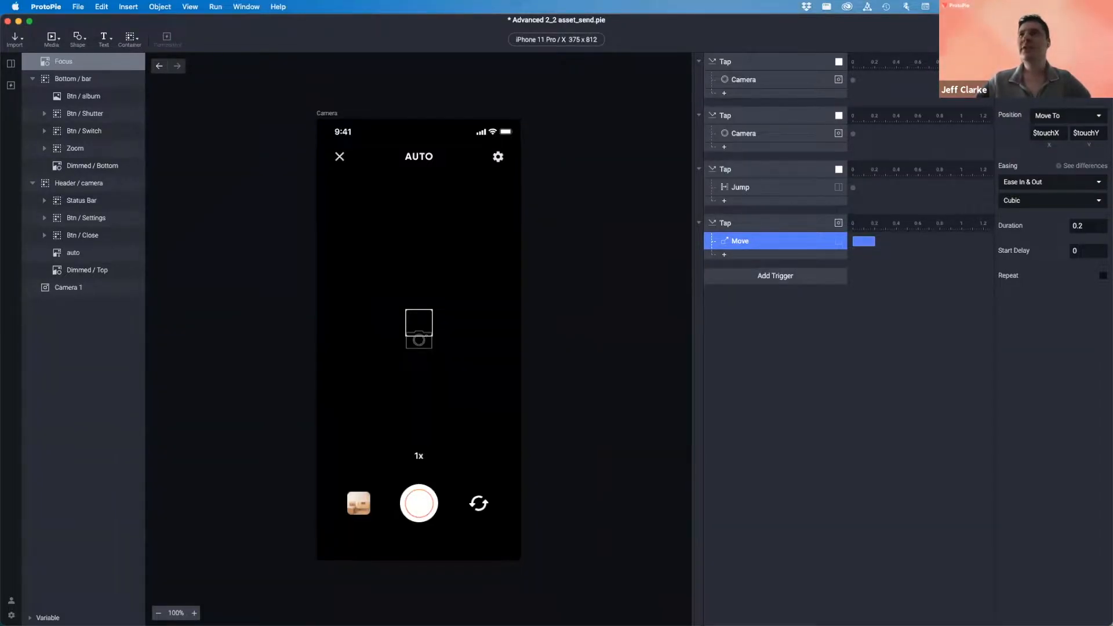
key(super+p)
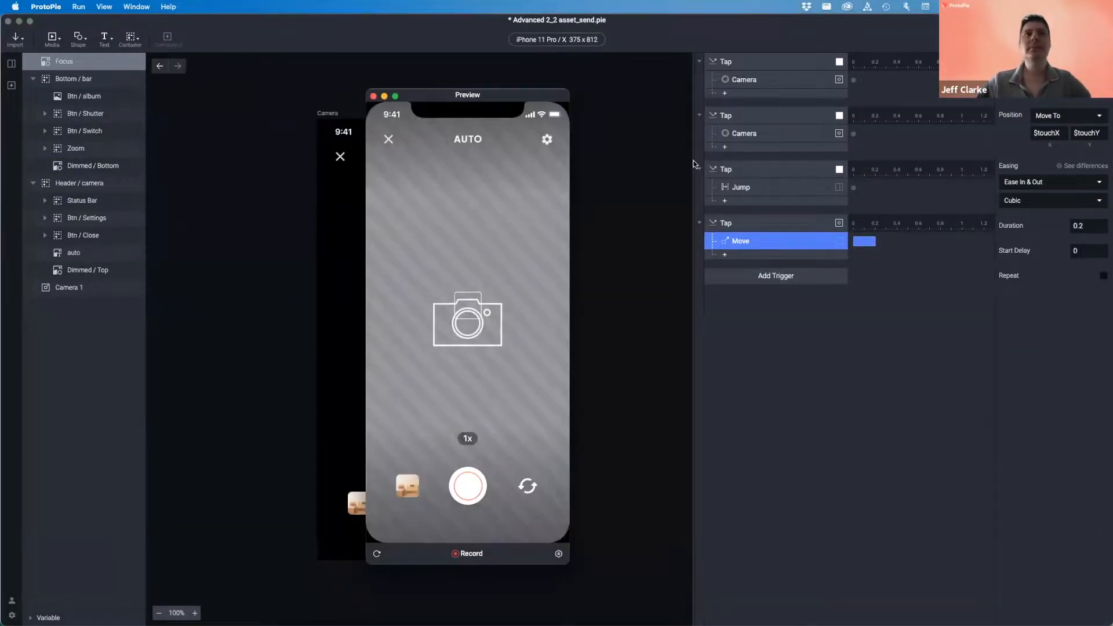
- Tap a dozen spots across the camera viewfinder in Preview to check the focus square, then close it
click(408, 217)
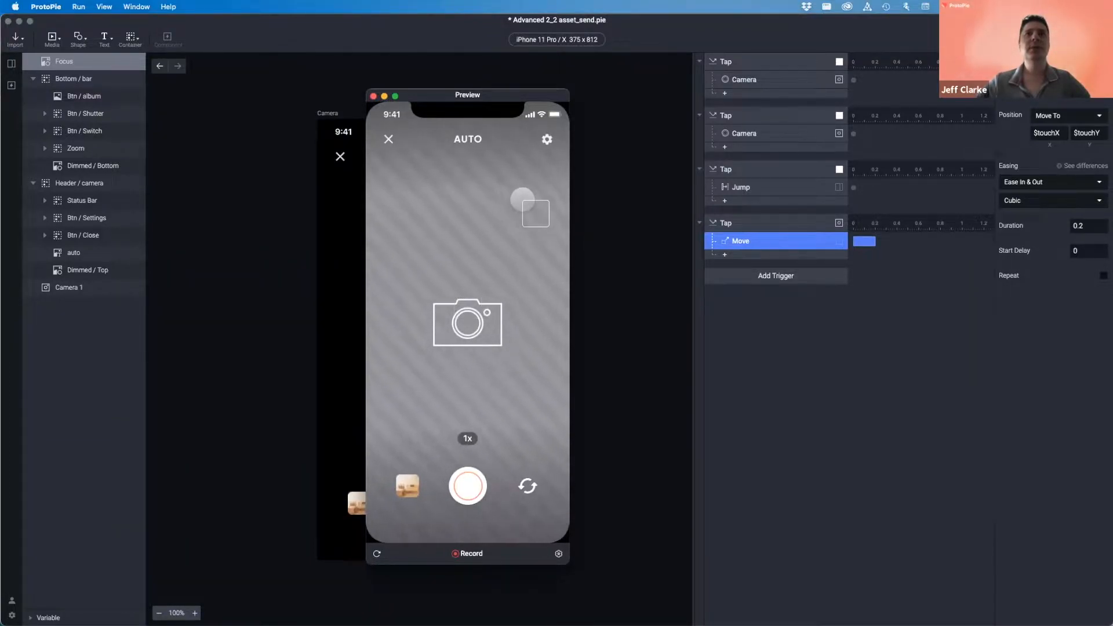
click(527, 413)
click(400, 397)
click(485, 392)
click(409, 200)
click(529, 203)
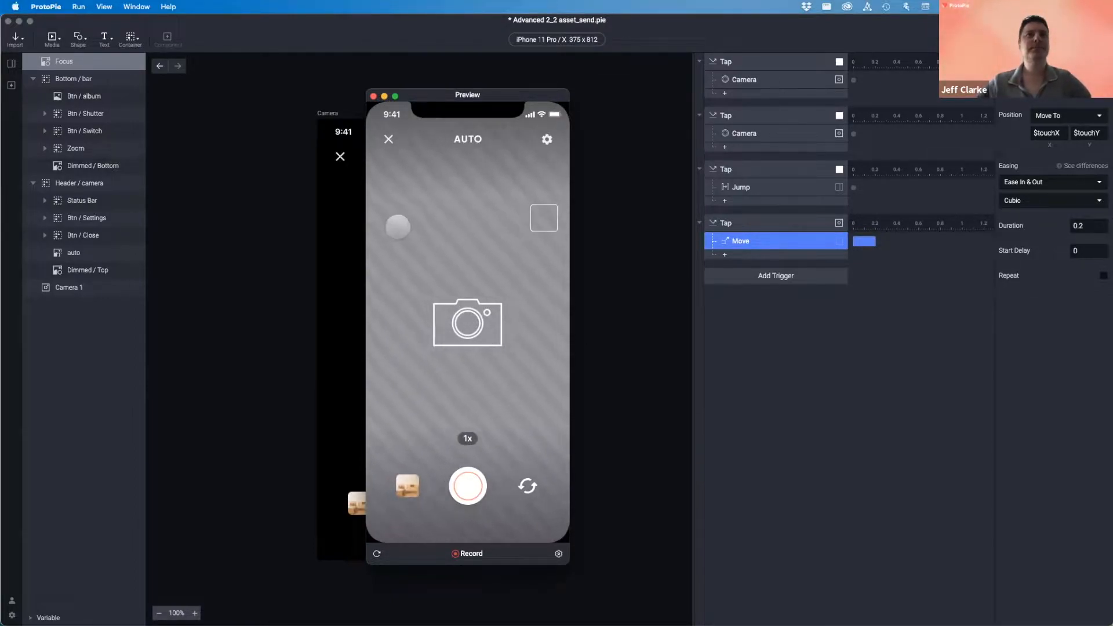
click(400, 222)
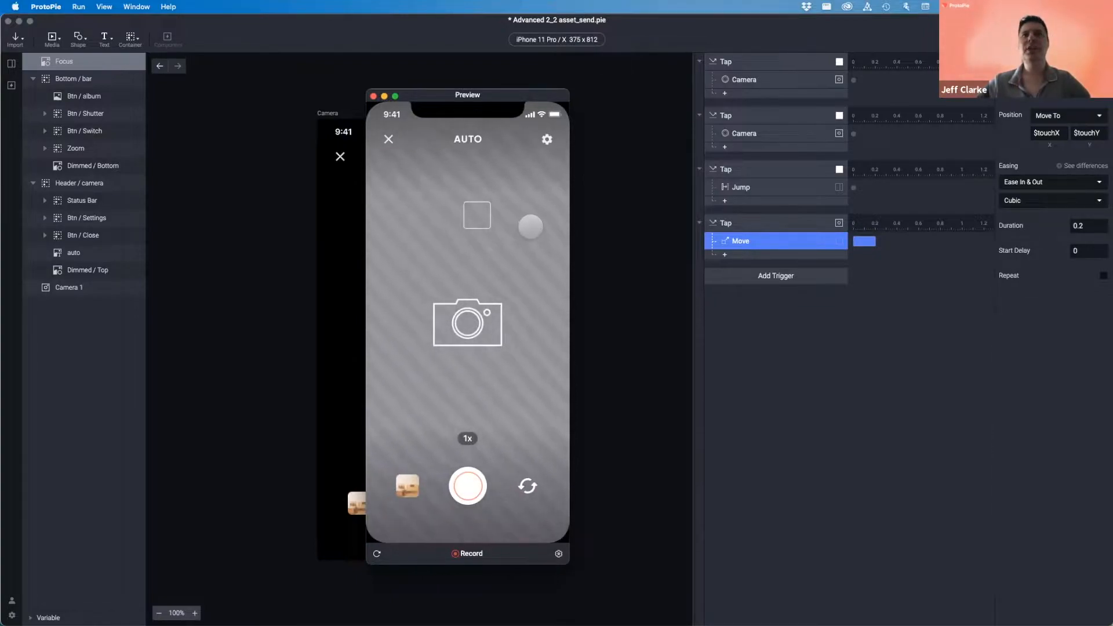
click(529, 323)
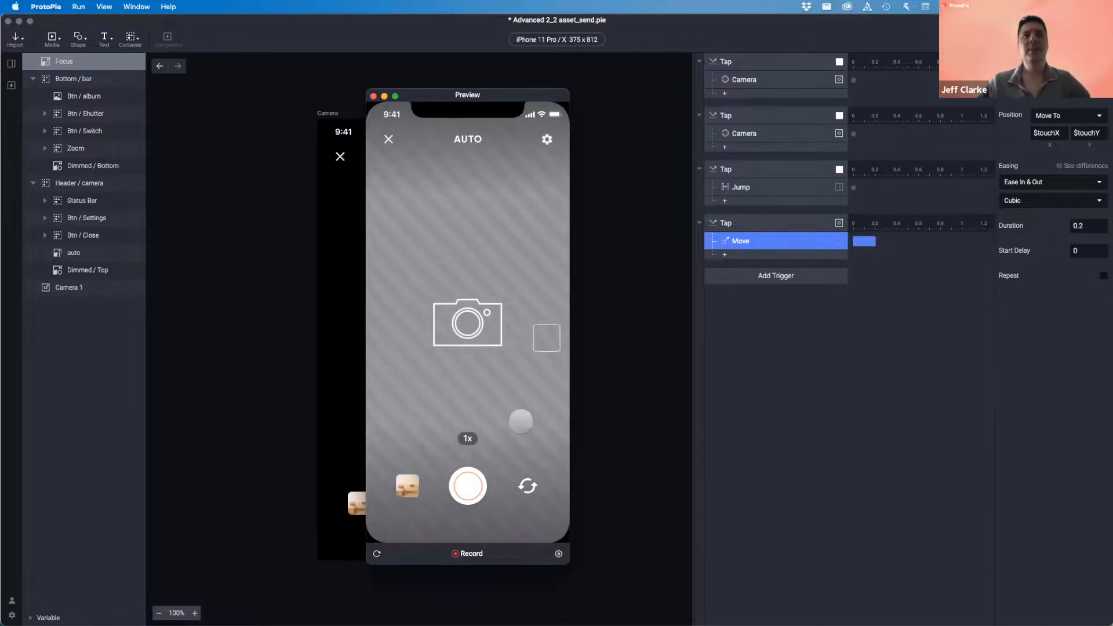
click(393, 411)
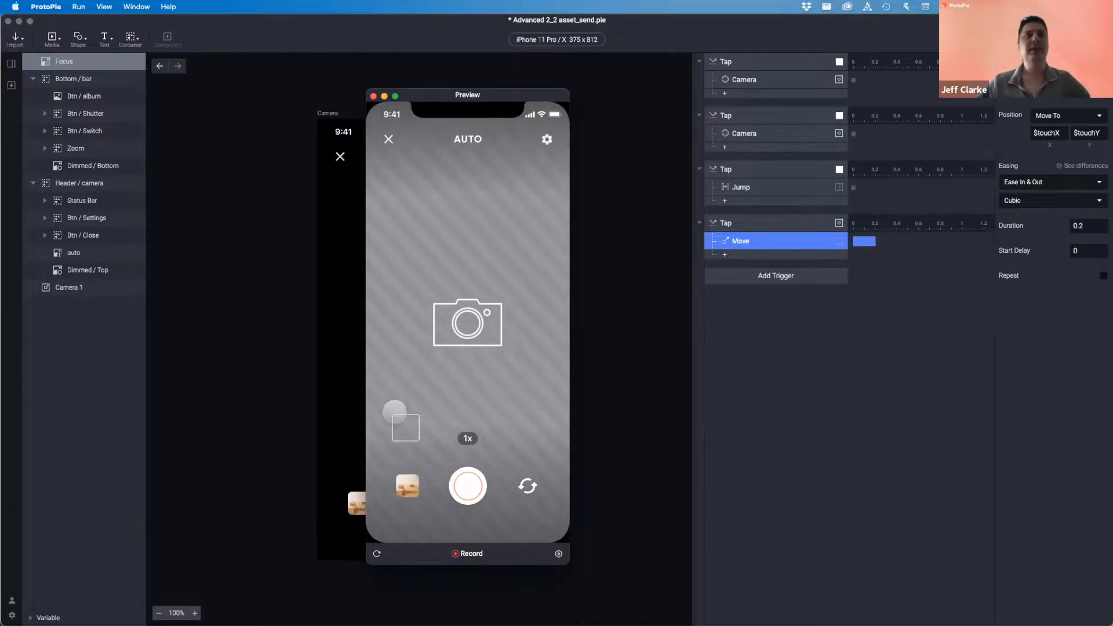
click(393, 213)
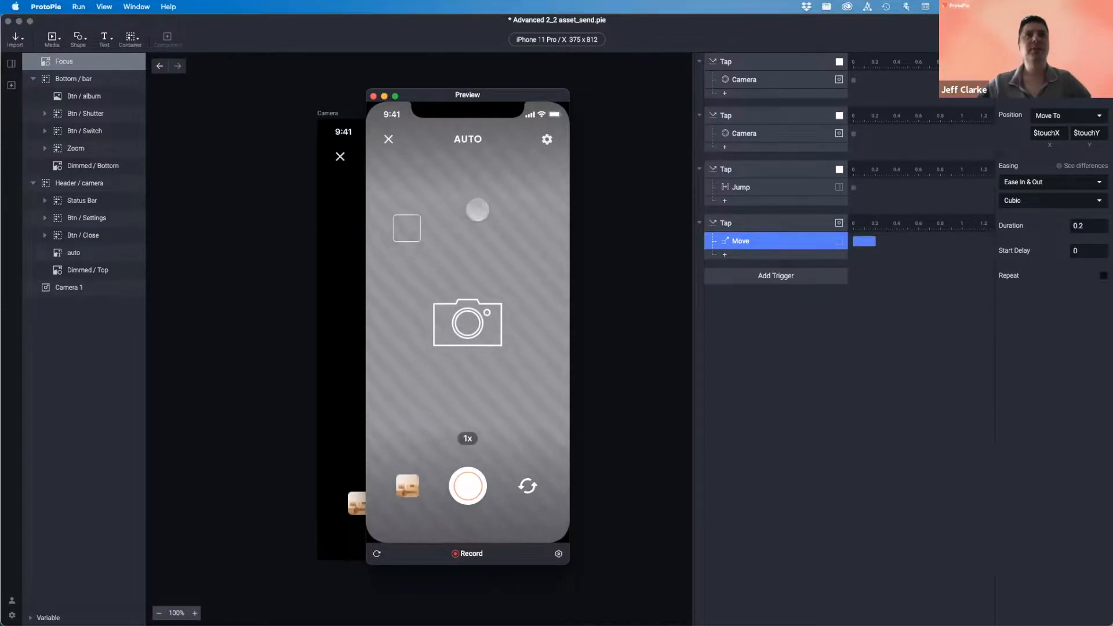
click(478, 210)
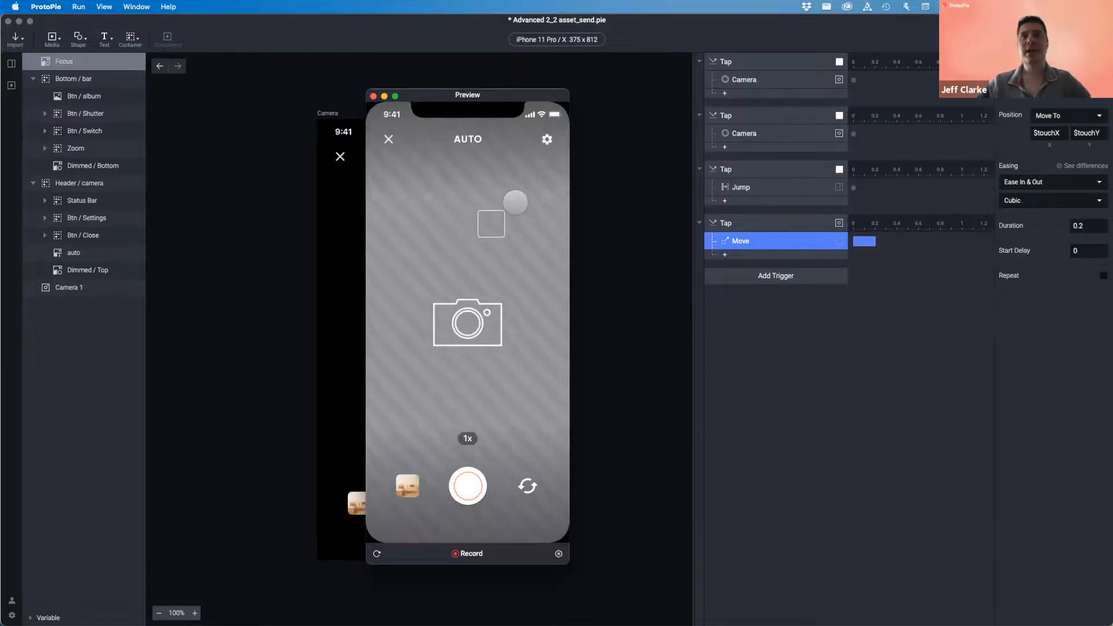
click(407, 214)
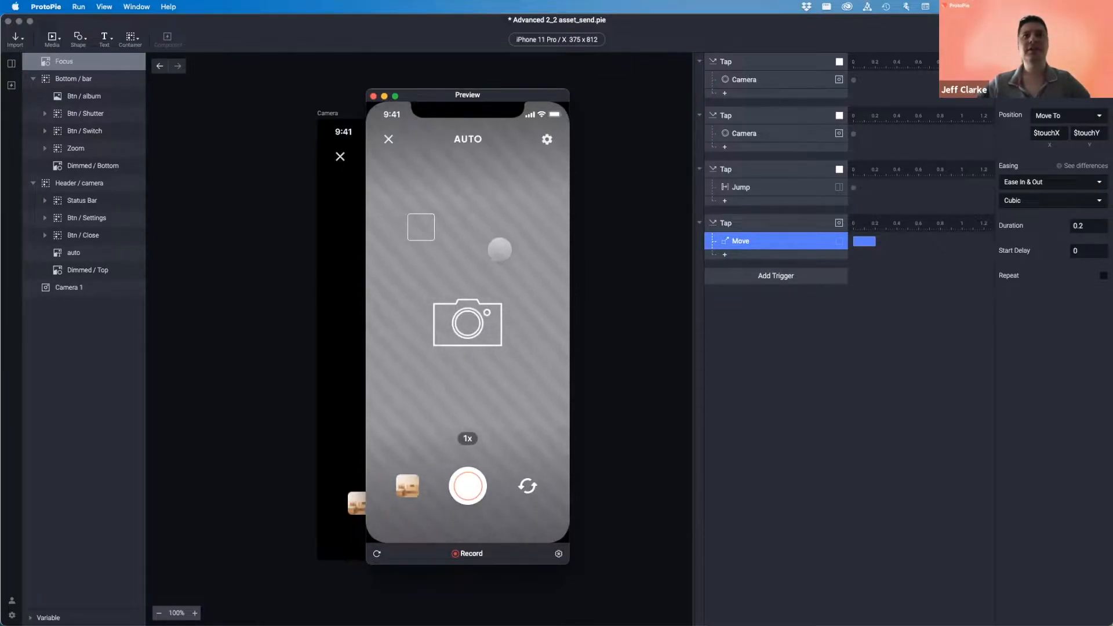
click(496, 267)
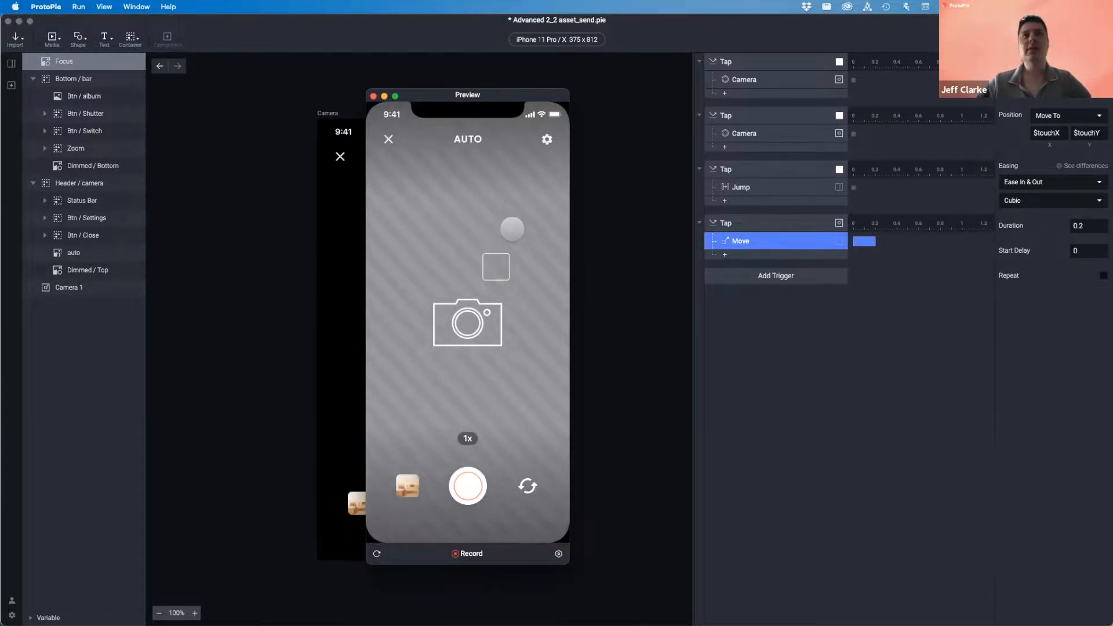
click(374, 96)
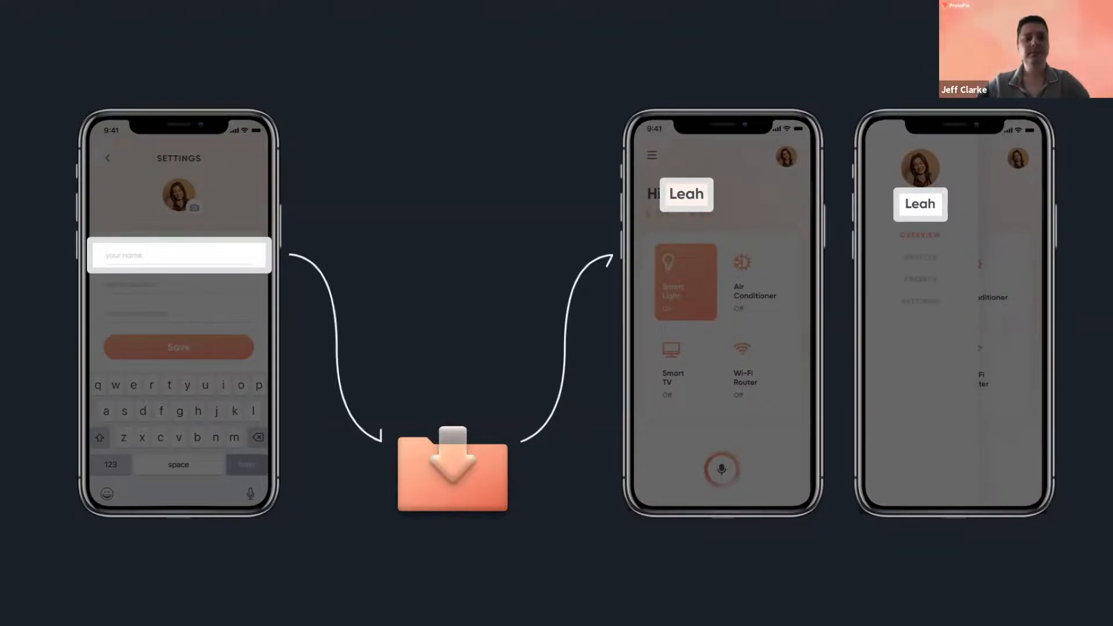
- Advance to the slide introducing detect, assign and variable
key(Right)
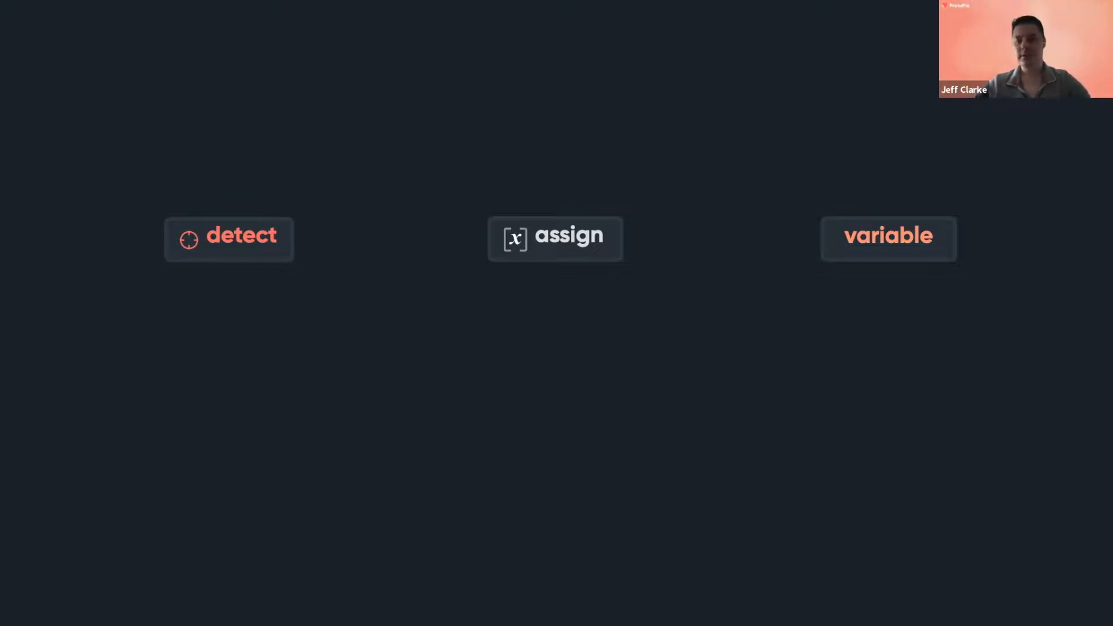
- Step through the detect-assign-variable slide builds to the ProtoPie Connect slide, then return to ProtoPie Studio
key(Right)
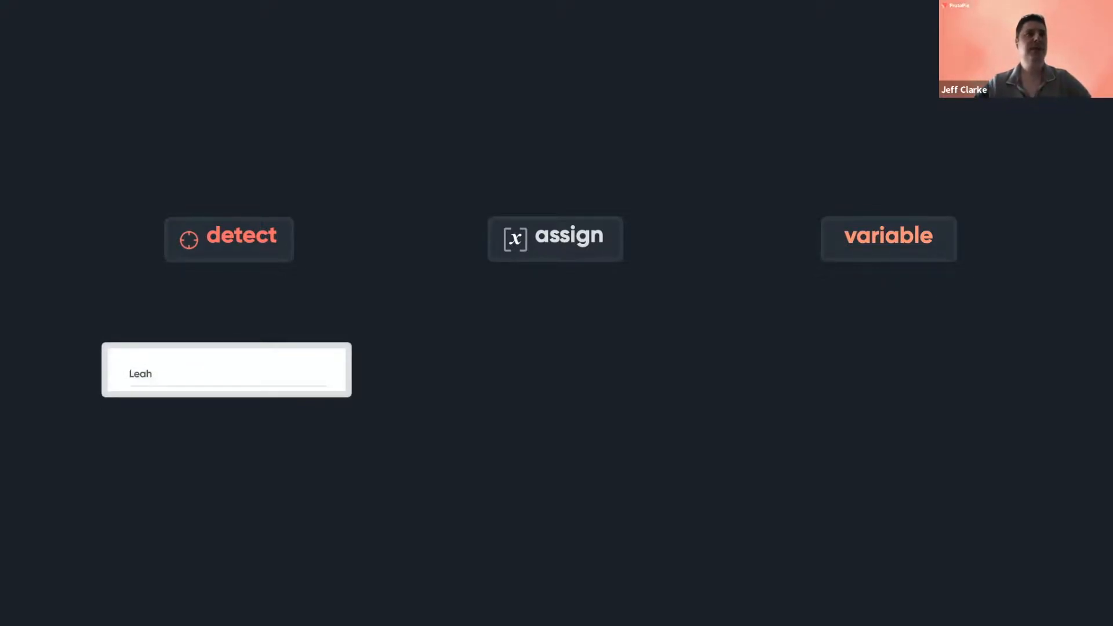
key(Right)
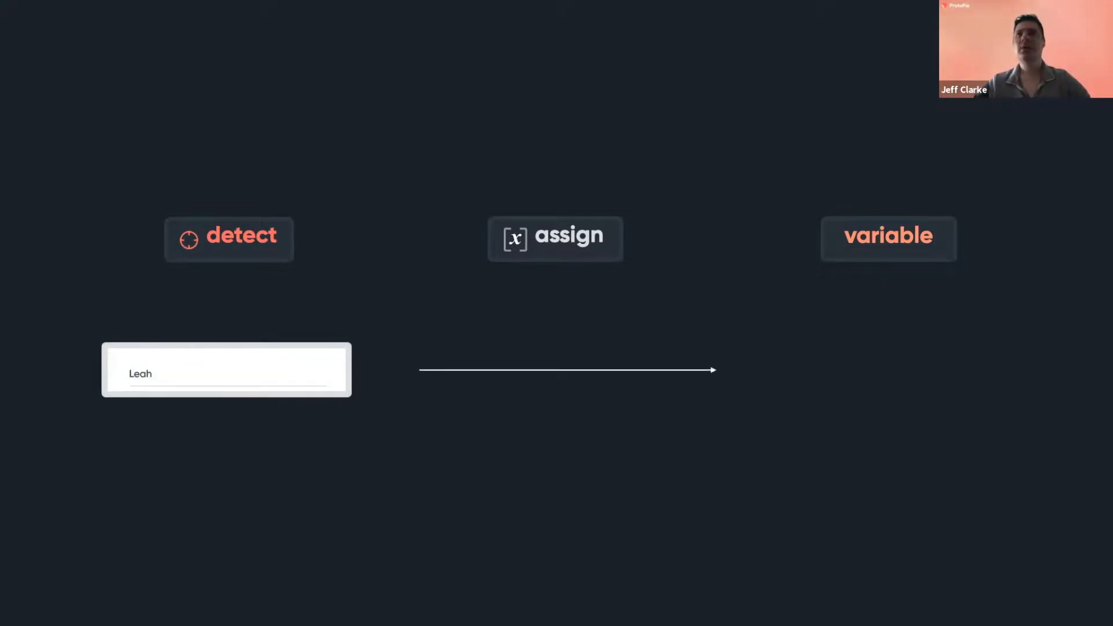
key(Right)
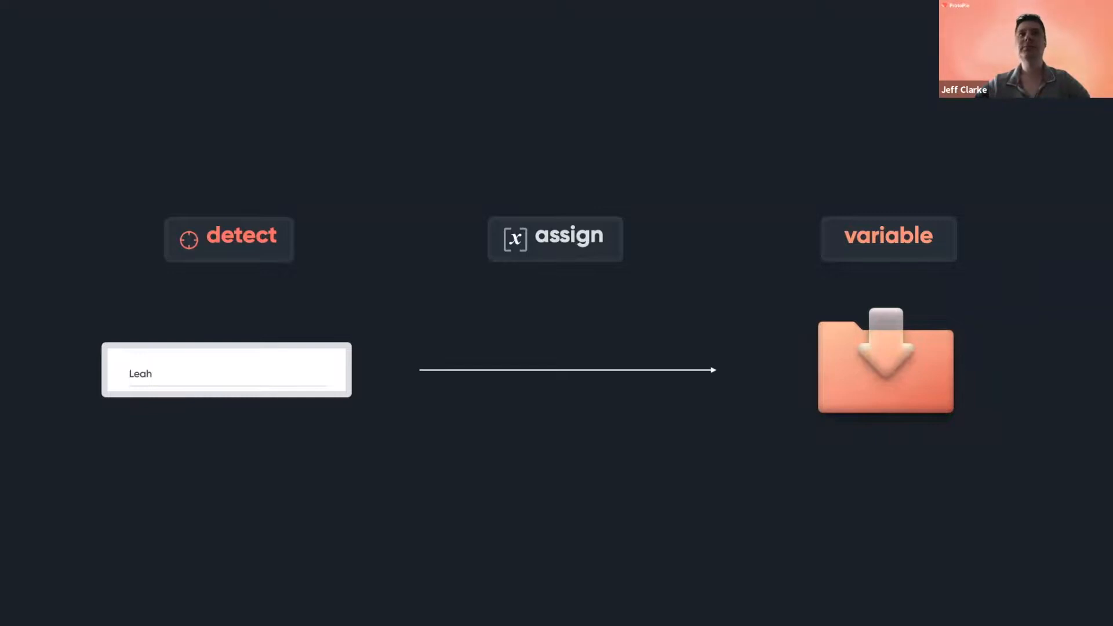
key(Right)
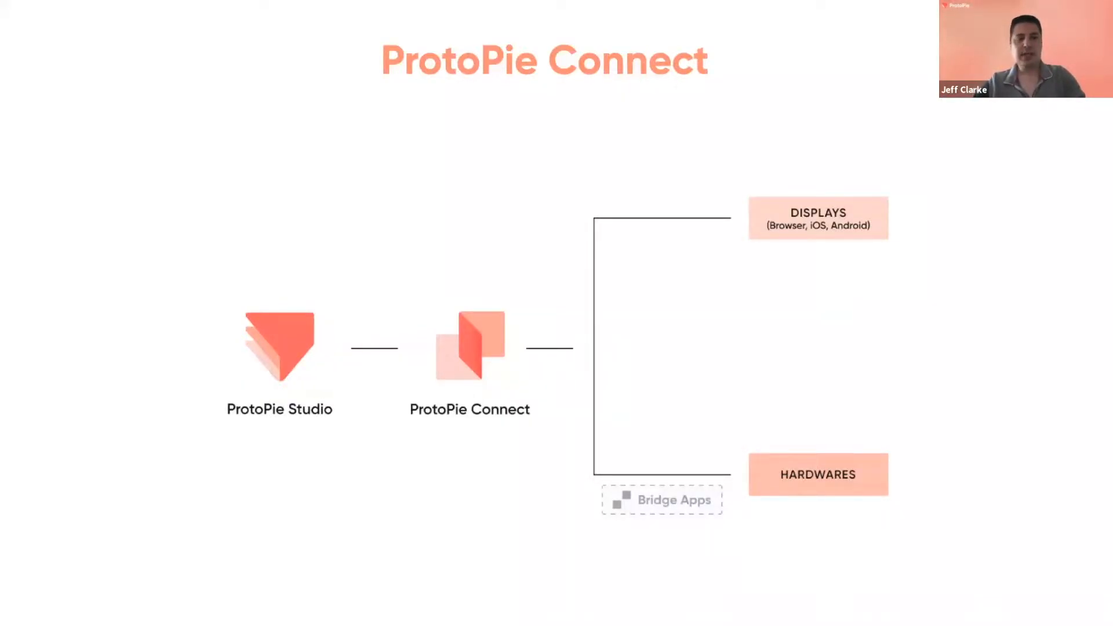
key(super+Tab)
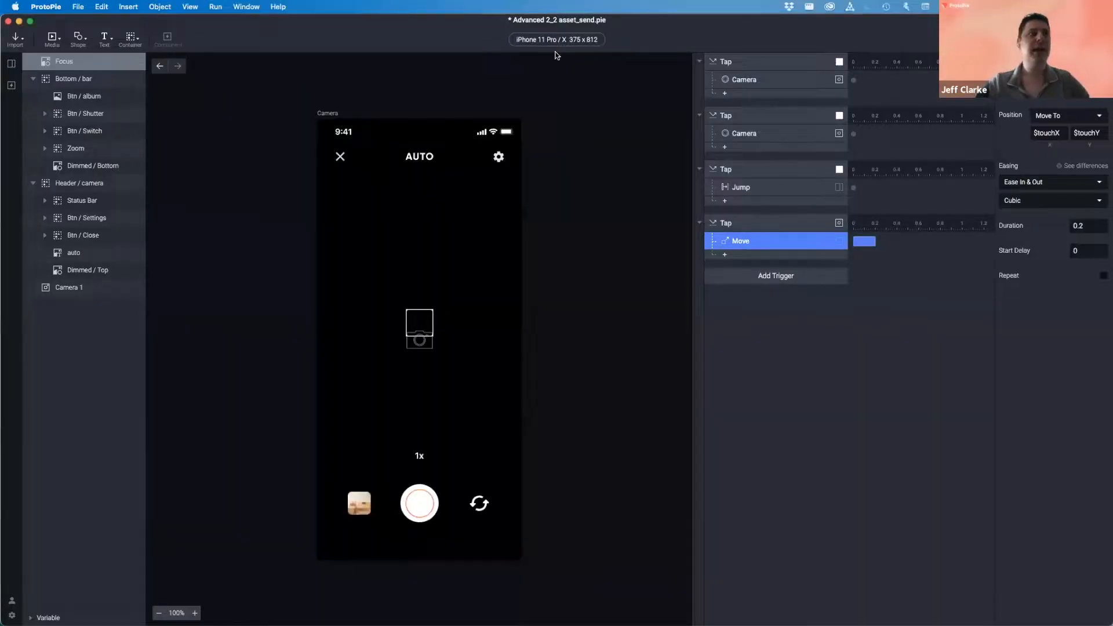
- Open the Settings scene from the Scenes list, clear the selection and bring up the trigger types
click(11, 63)
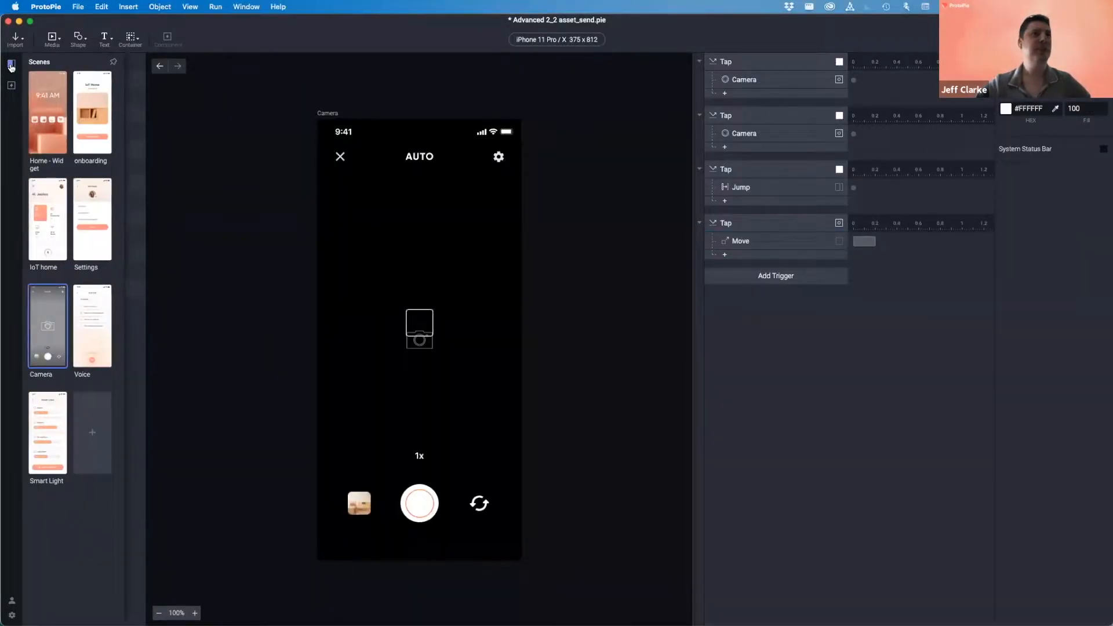
click(92, 234)
click(92, 235)
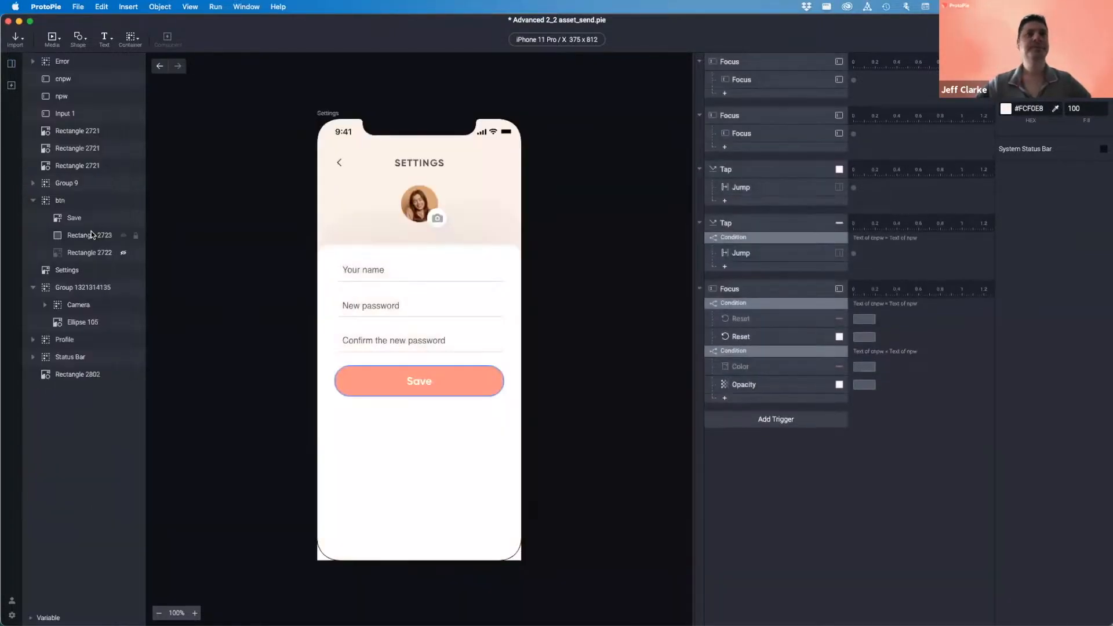
click(390, 314)
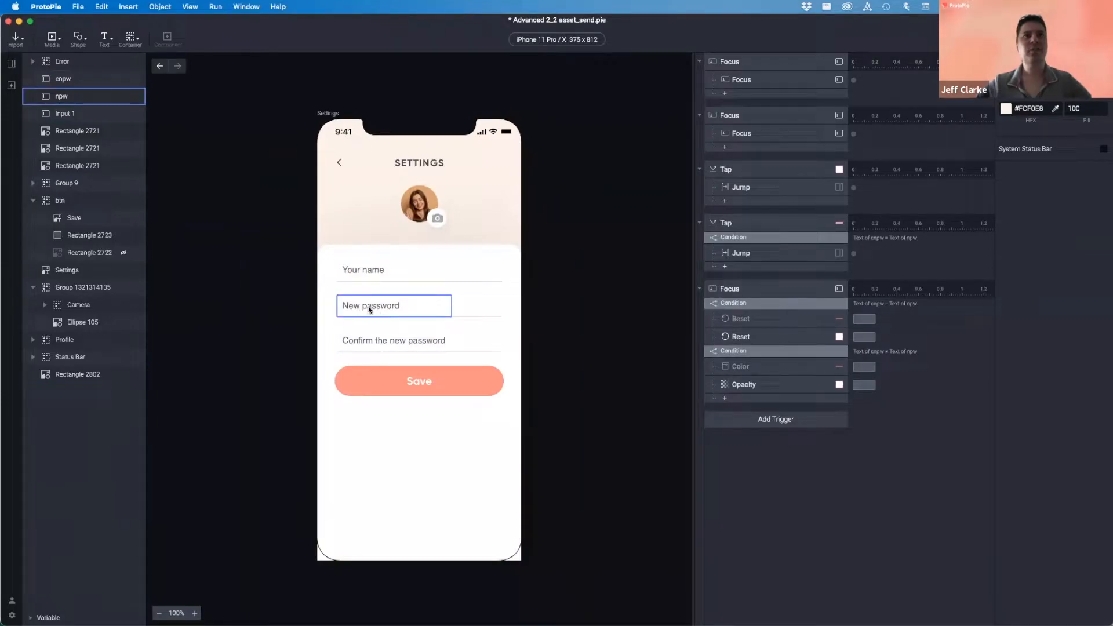
click(358, 272)
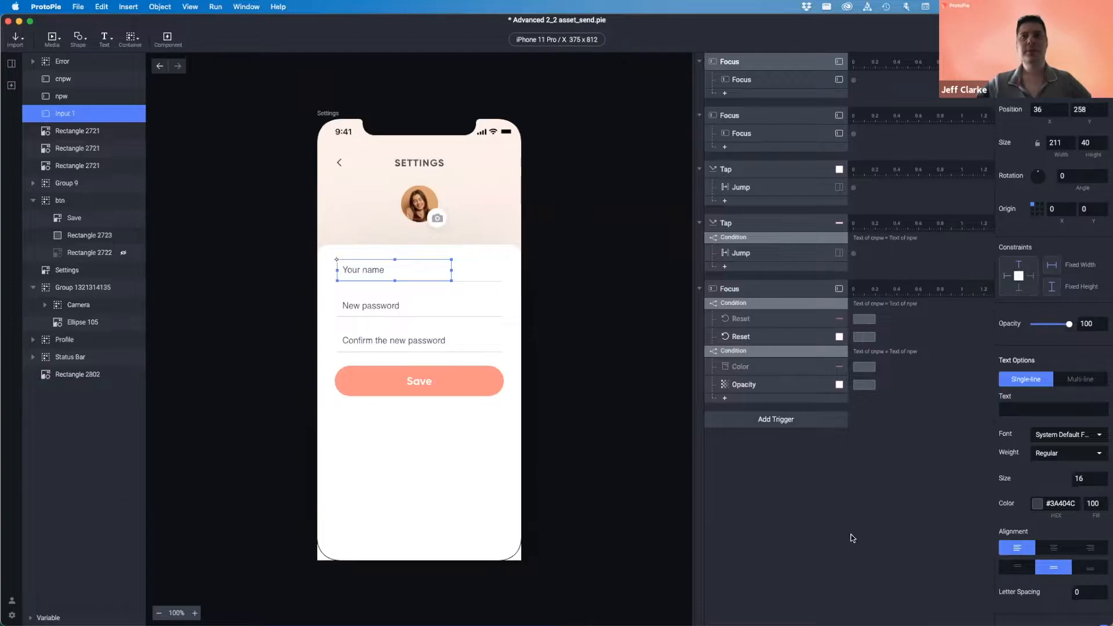
click(799, 445)
click(783, 422)
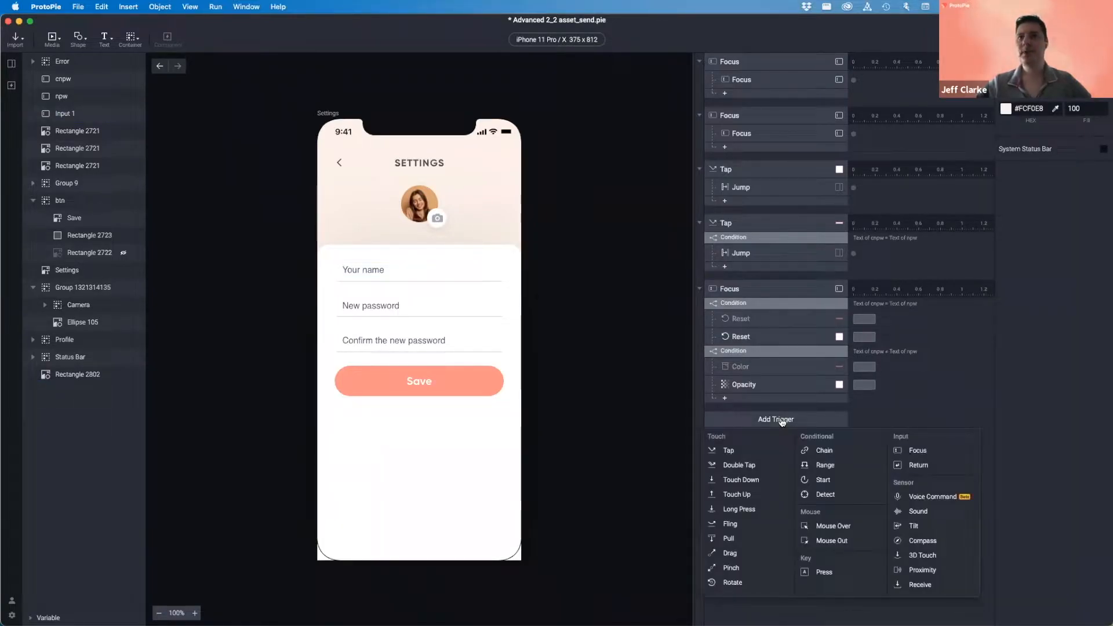
- Add a Detect trigger to Settings and rename the Input 1 layer to 'name'
click(825, 496)
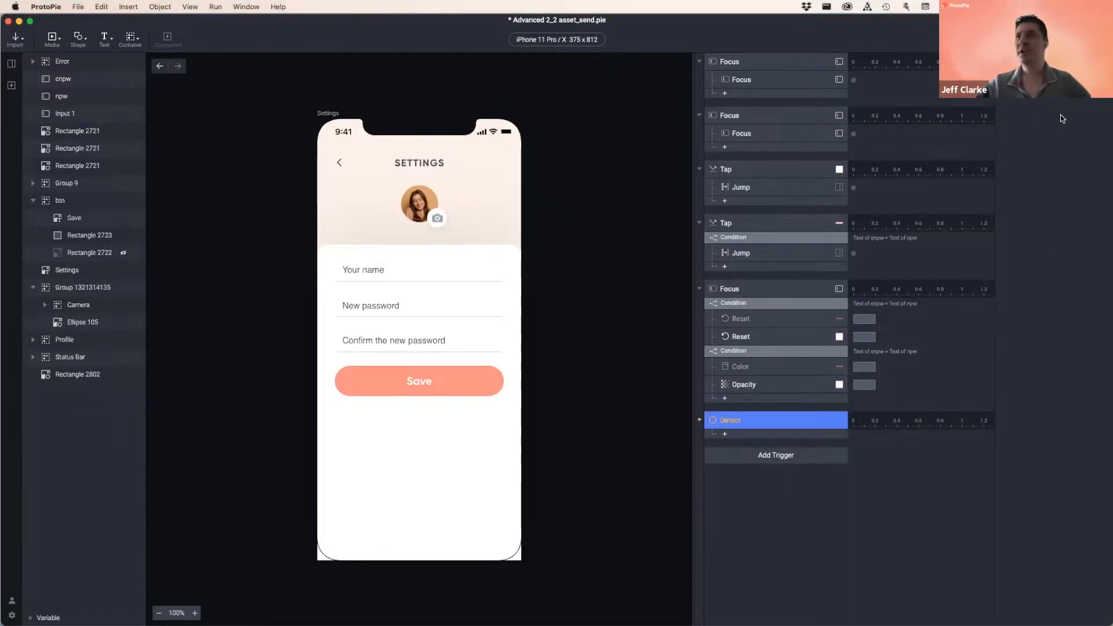
click(1023, 89)
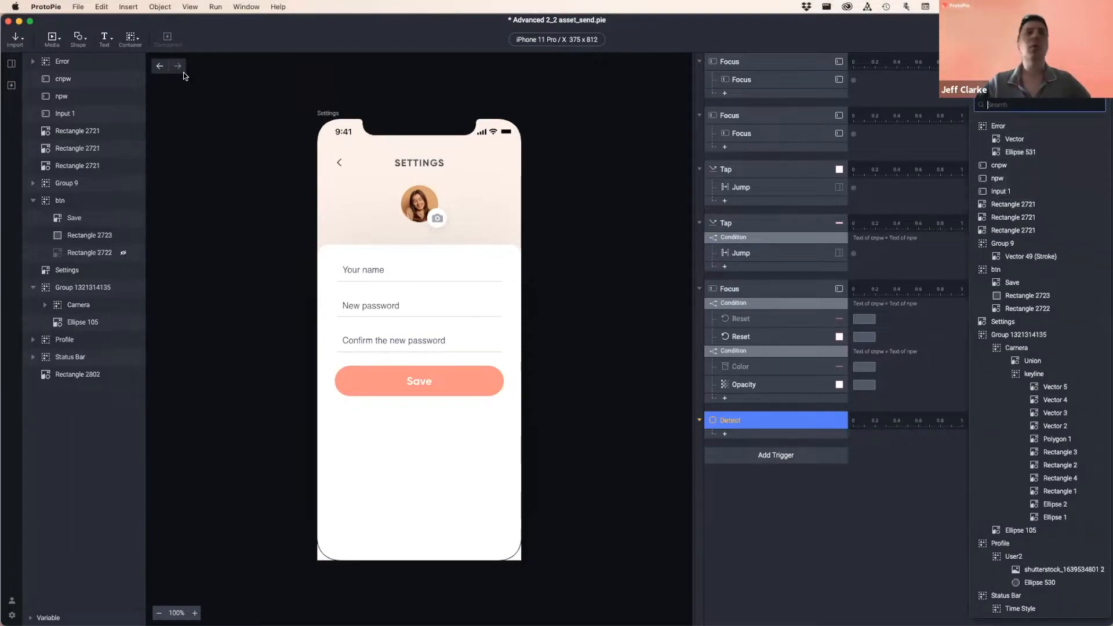
click(64, 115)
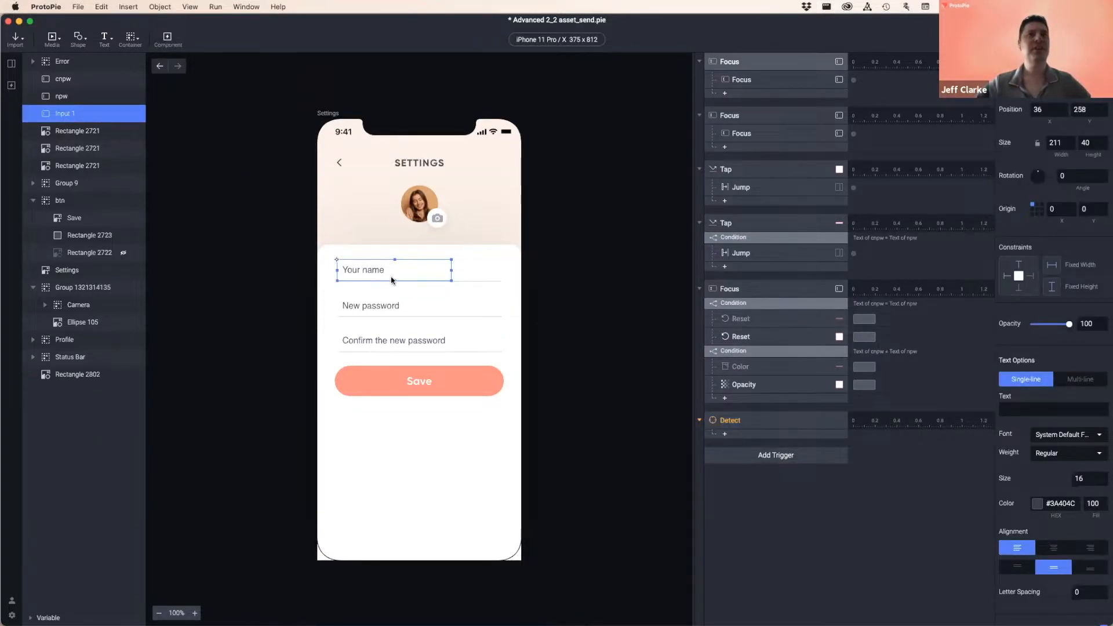
double_click(65, 115)
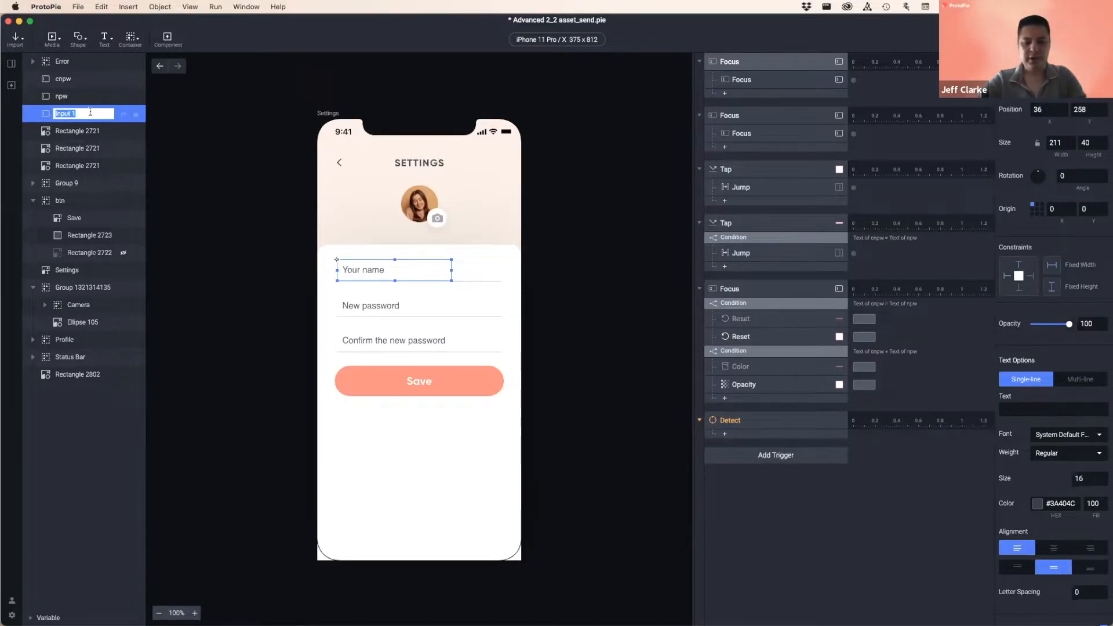
text(name)
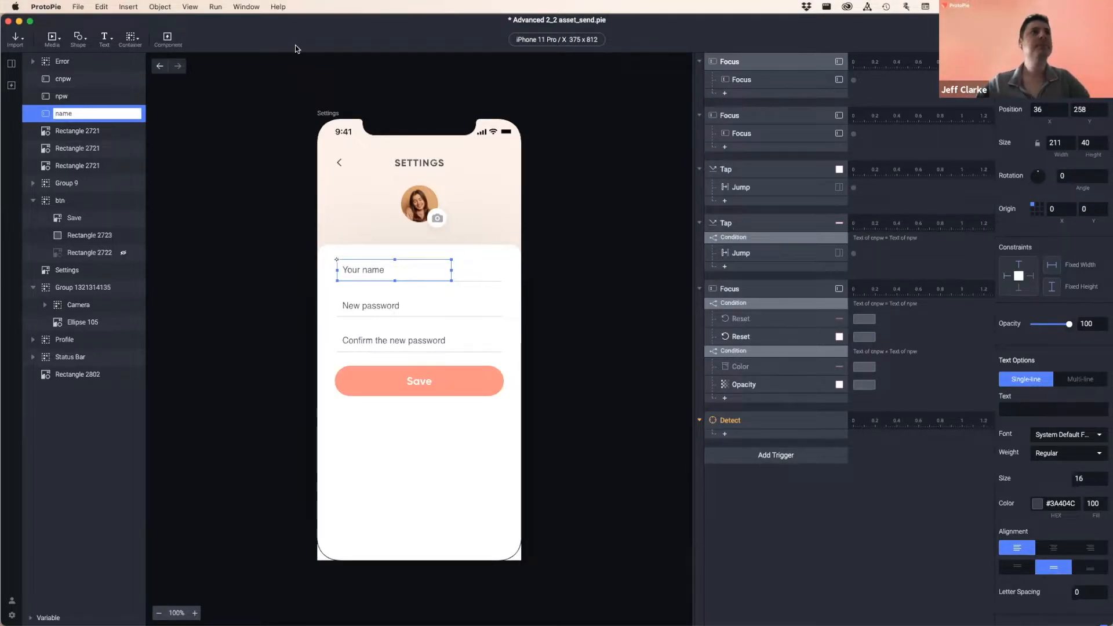
key(Return)
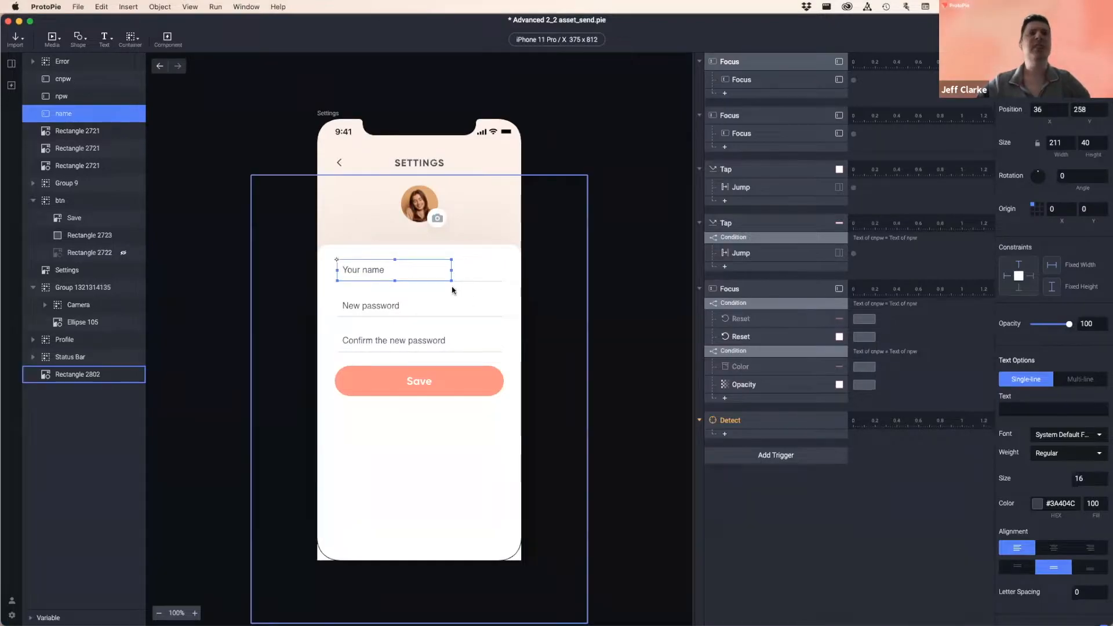
click(778, 416)
click(1029, 85)
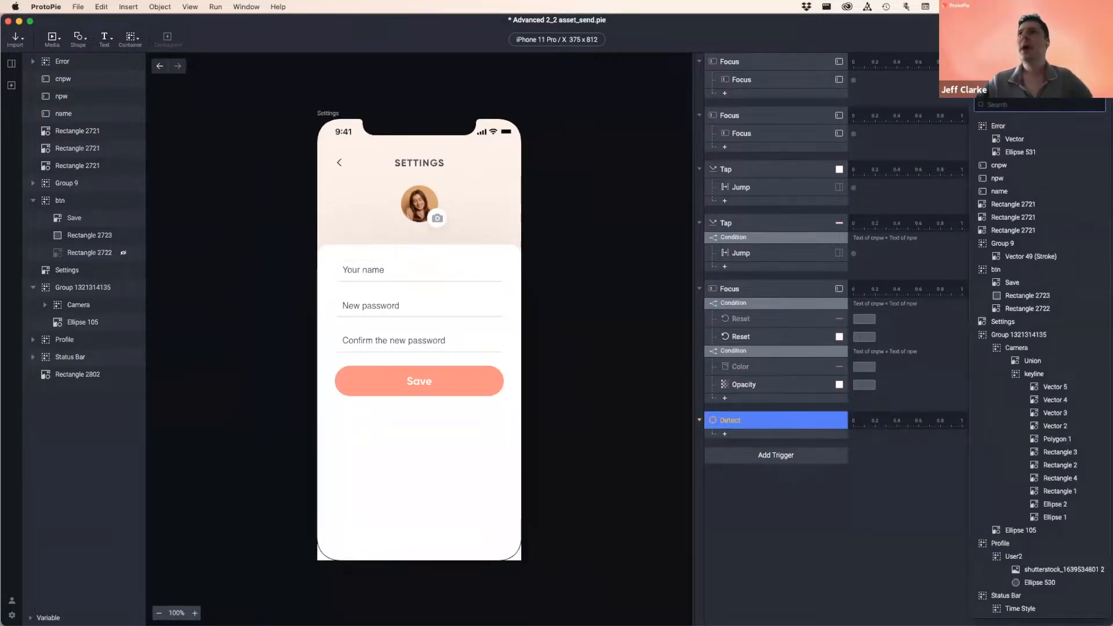
- Point the Detect trigger at the 'name' layer and change its property from X to Text
click(1000, 191)
click(1046, 103)
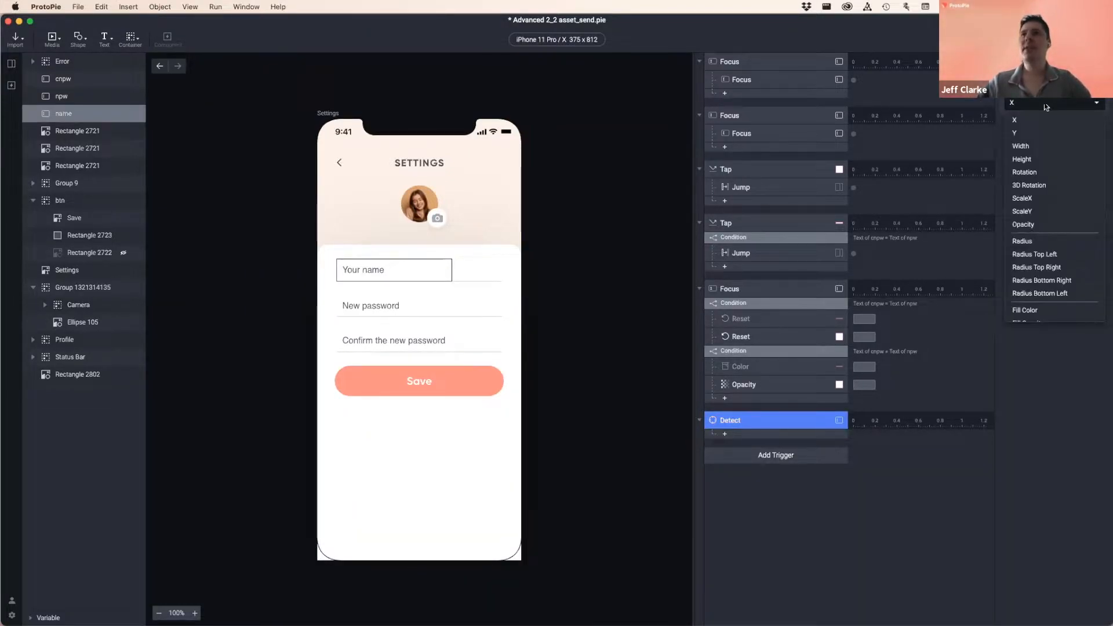
scroll(1041, 227, down, 5)
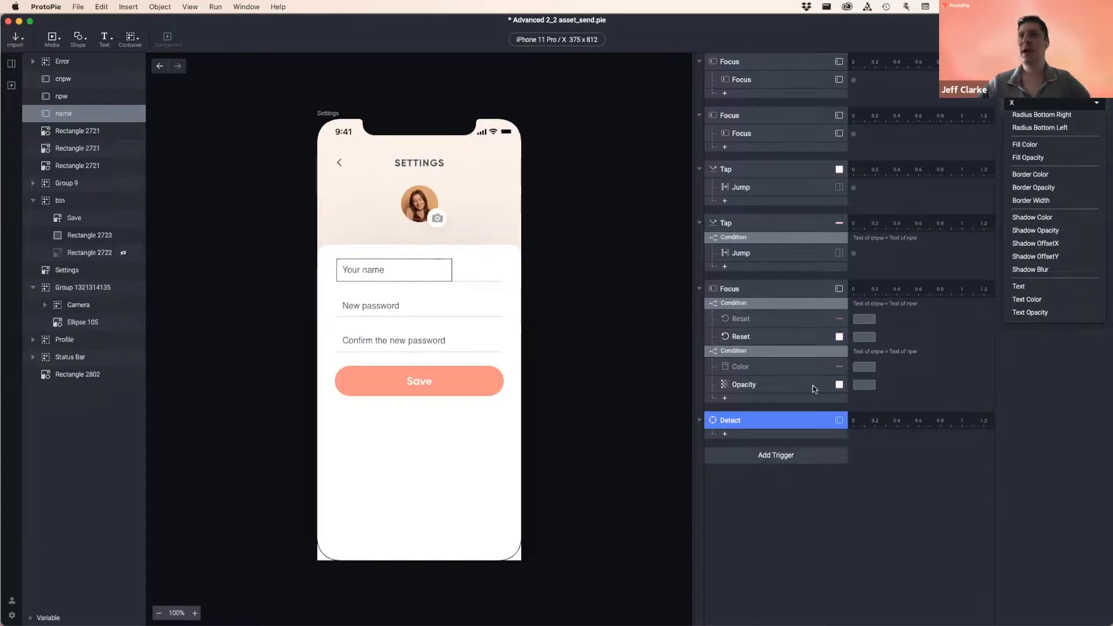
click(1020, 287)
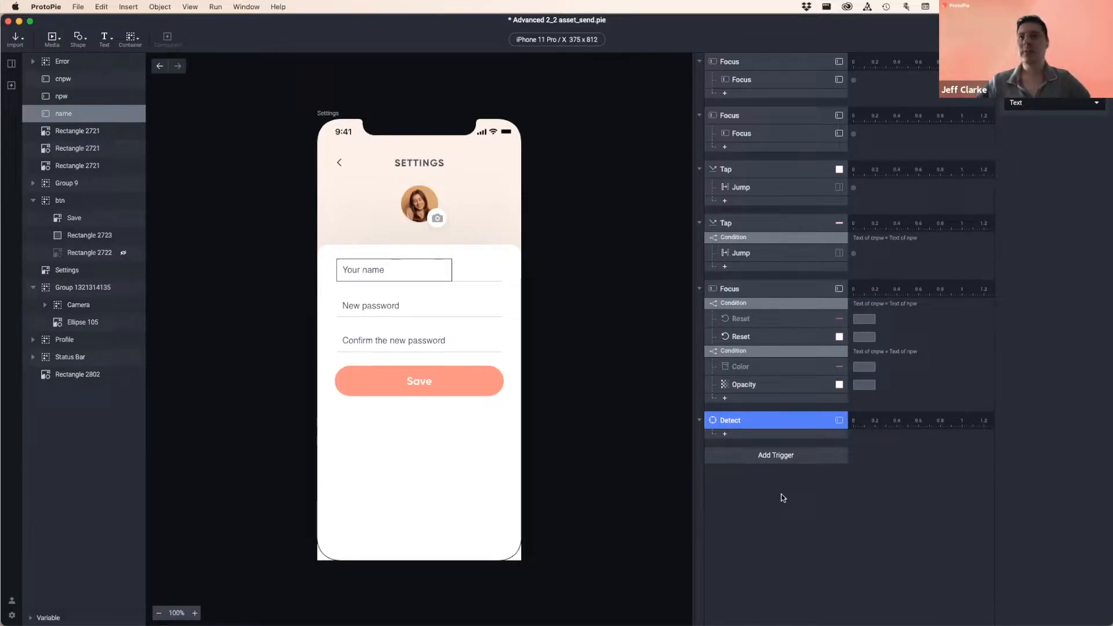
click(774, 440)
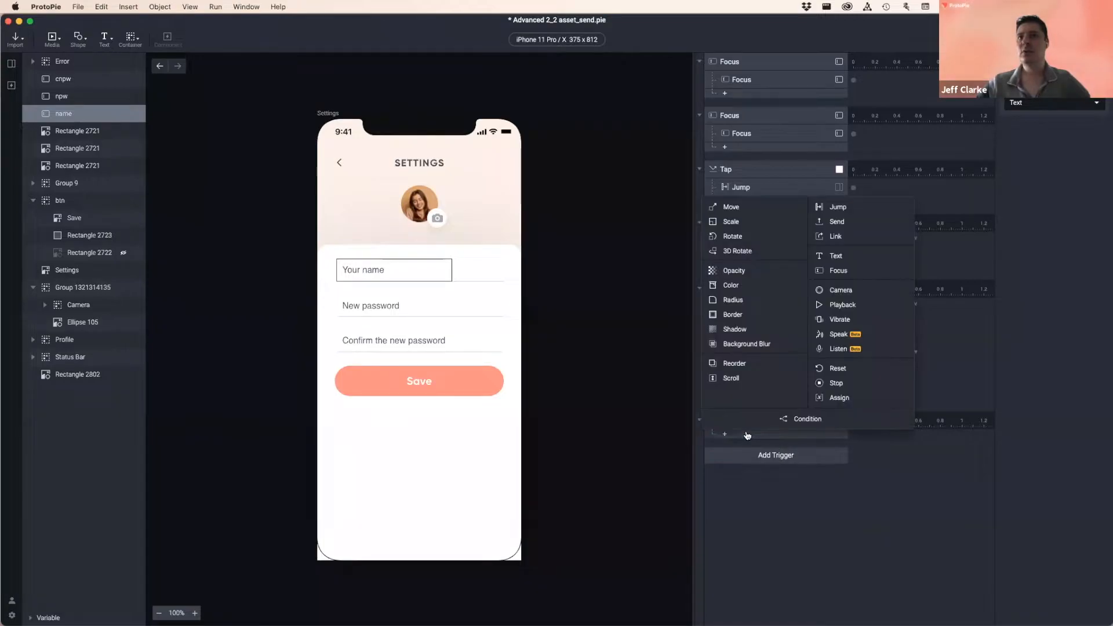
- Add an Assign response under Detect, find no variables to pick, and expand the Variable panel
click(848, 399)
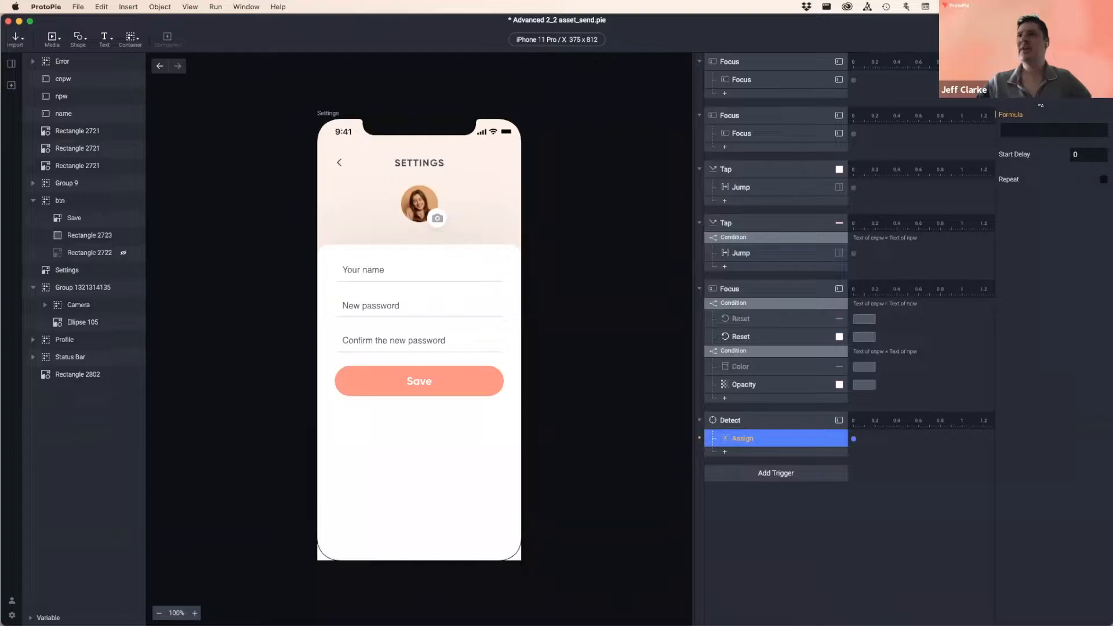
click(1053, 88)
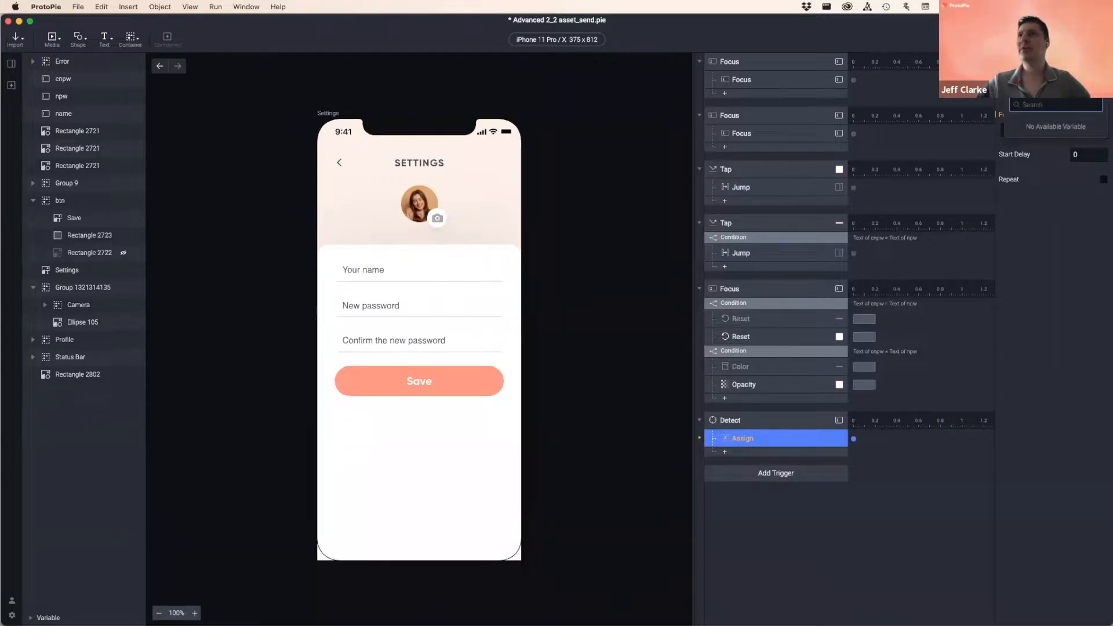
click(1049, 227)
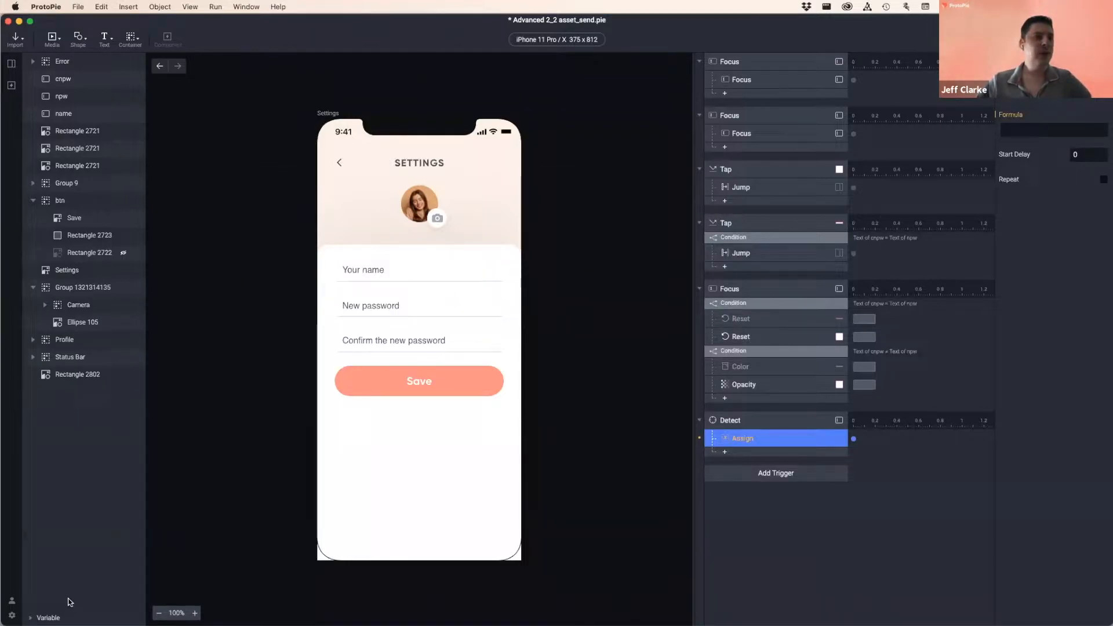
click(46, 619)
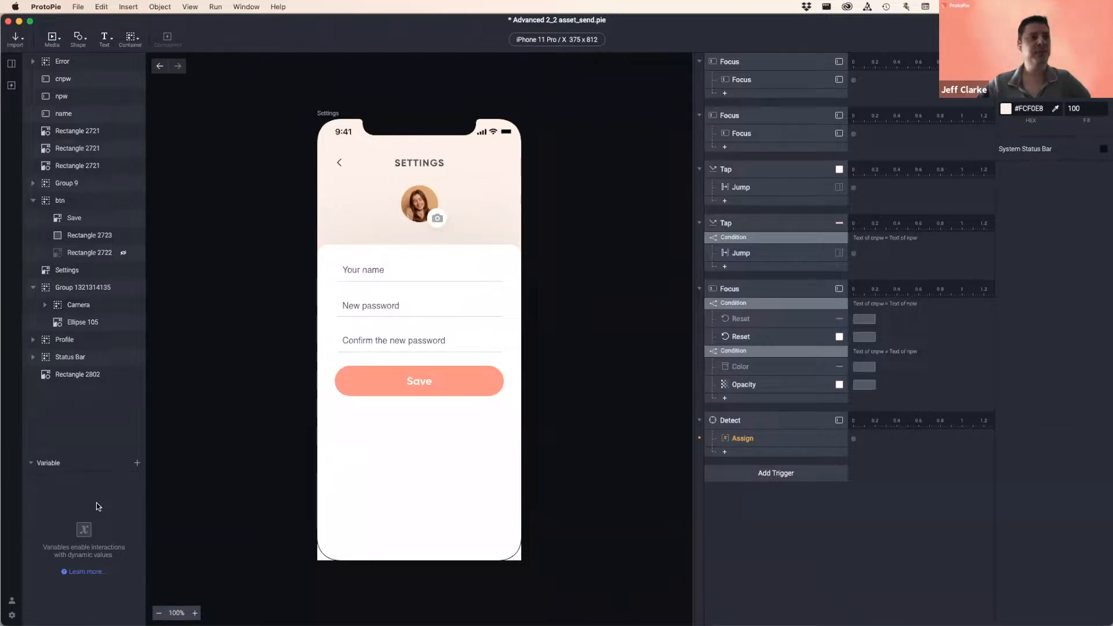
- Add a For All Scenes variable and rename it from variable1 to 'name'
click(138, 465)
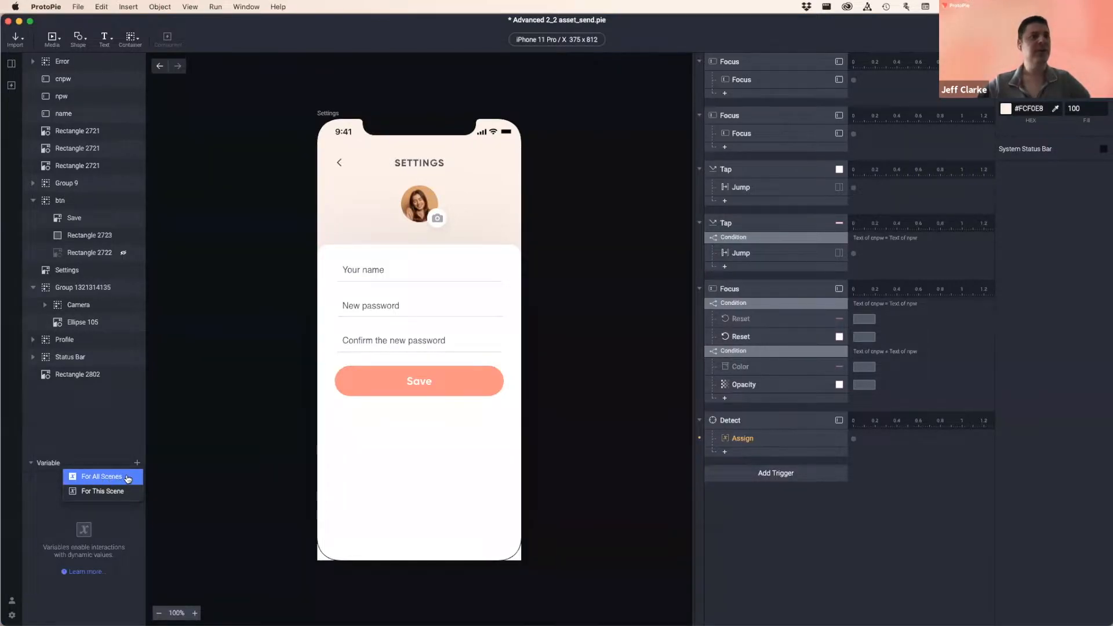
click(126, 477)
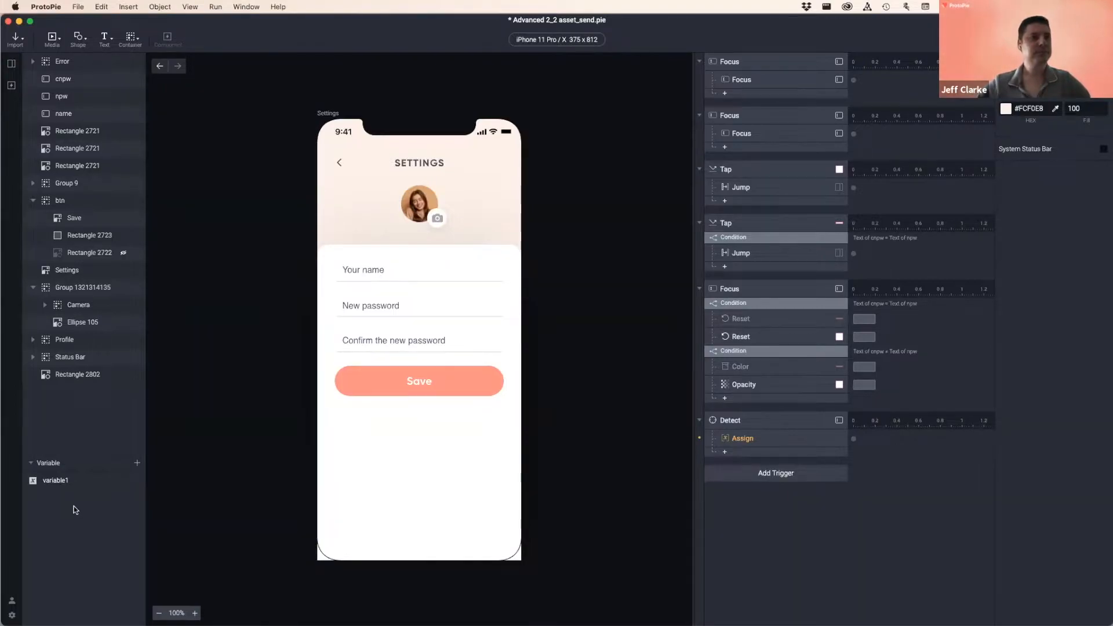
double_click(54, 480)
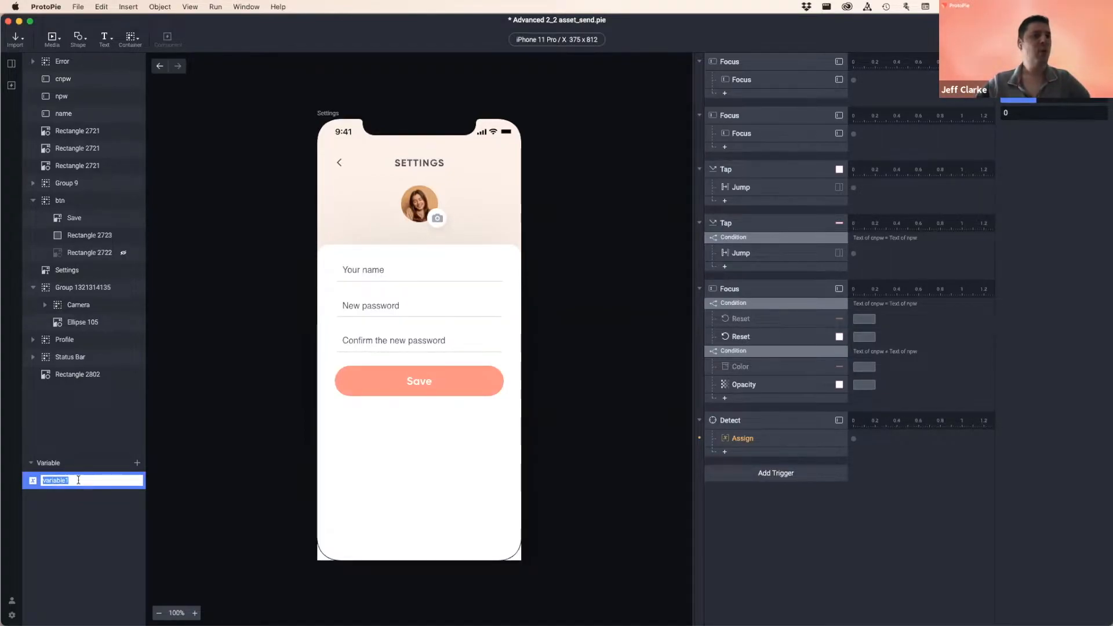
text(name)
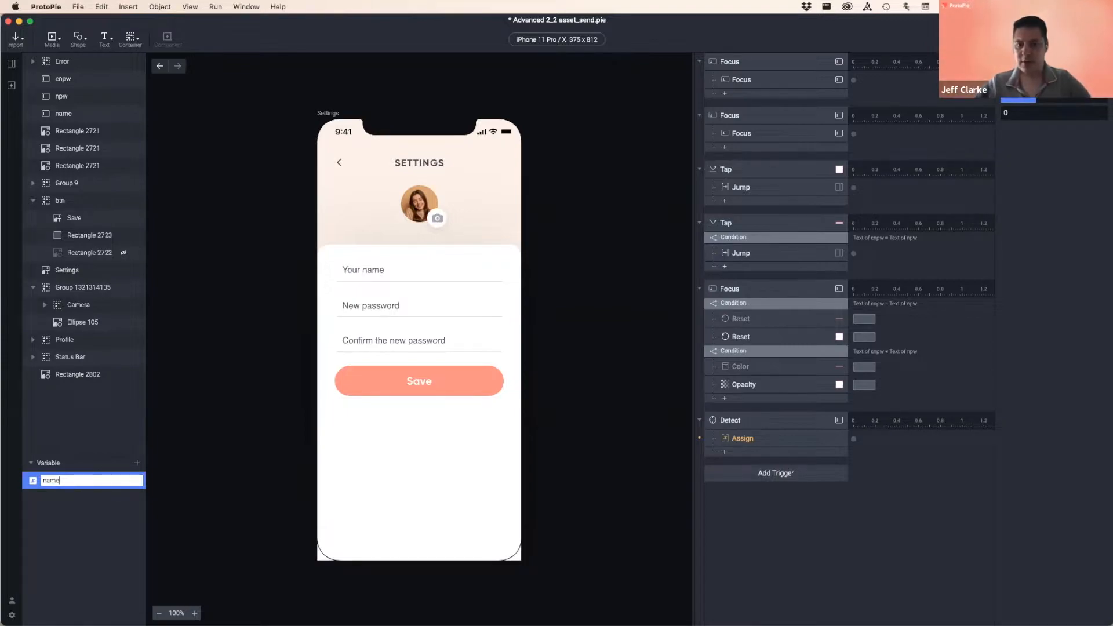
click(94, 539)
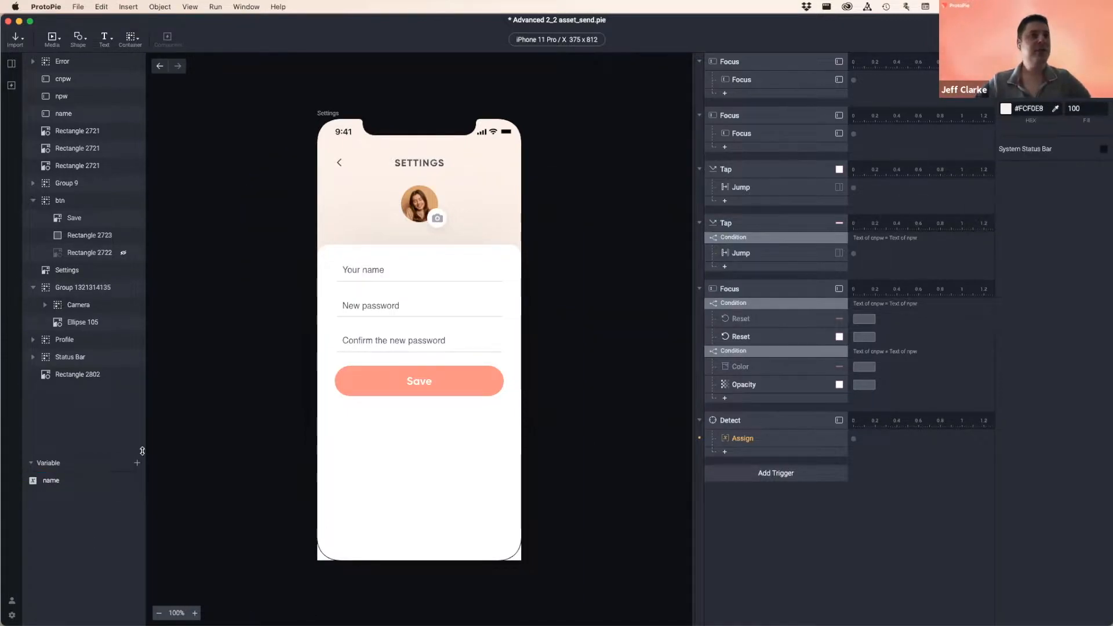
click(95, 466)
click(42, 617)
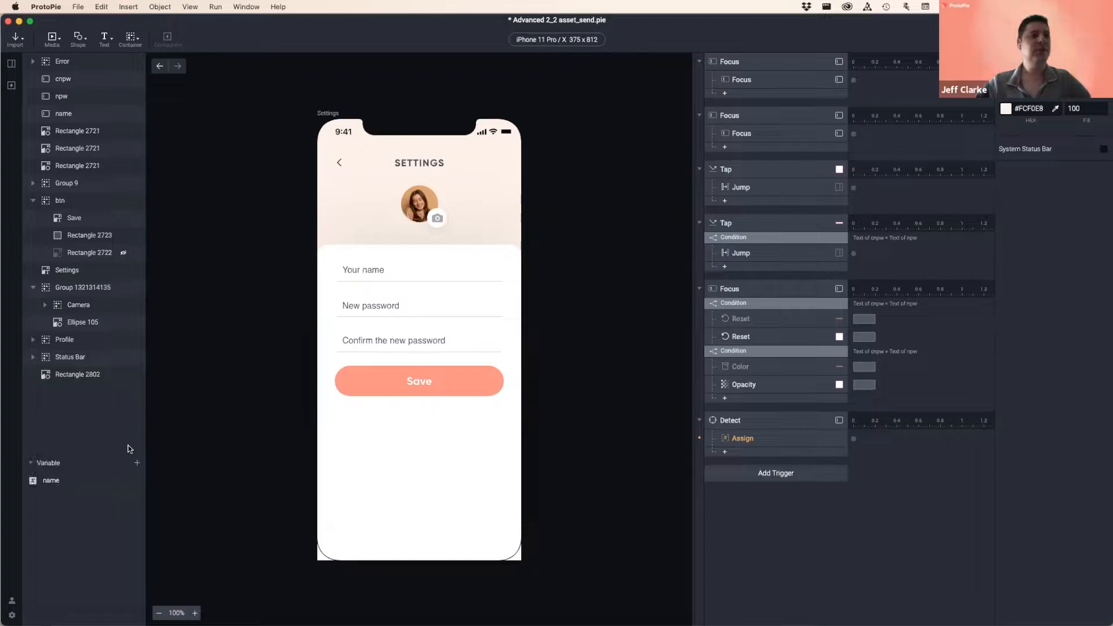
click(137, 463)
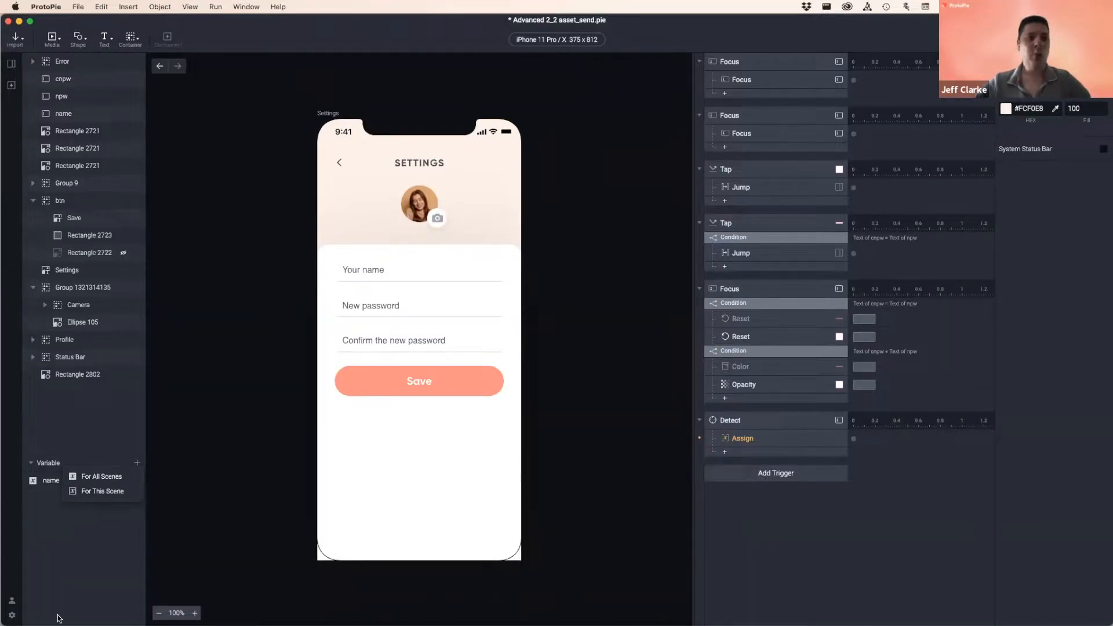
- Check that the name variable appears on the Home - Widget and onboarding scenes, then return to Settings
click(11, 64)
click(49, 110)
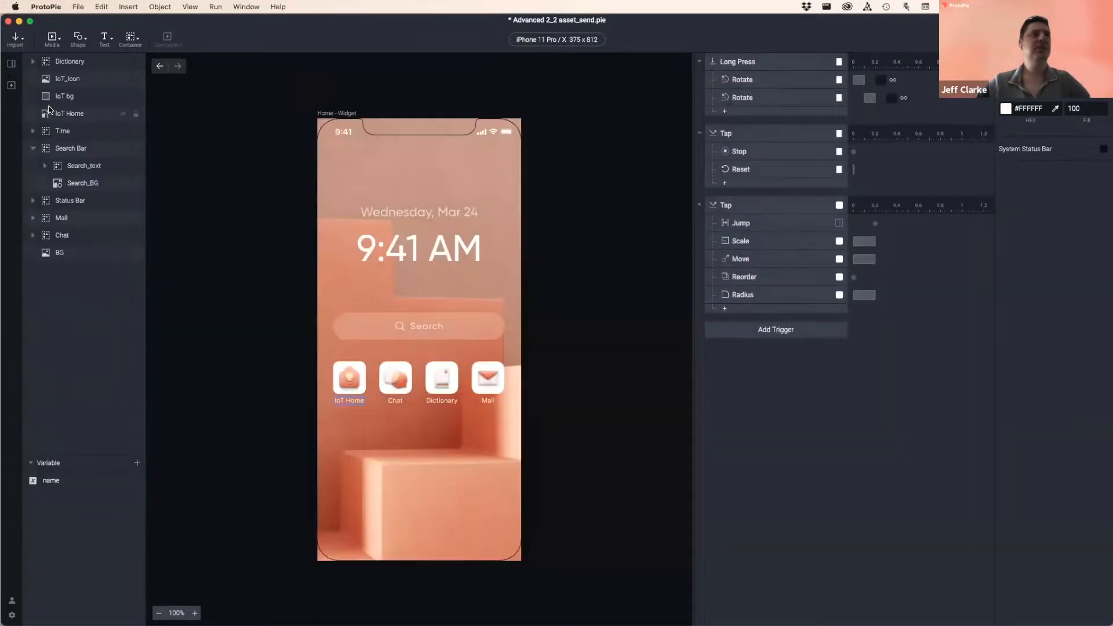
click(70, 480)
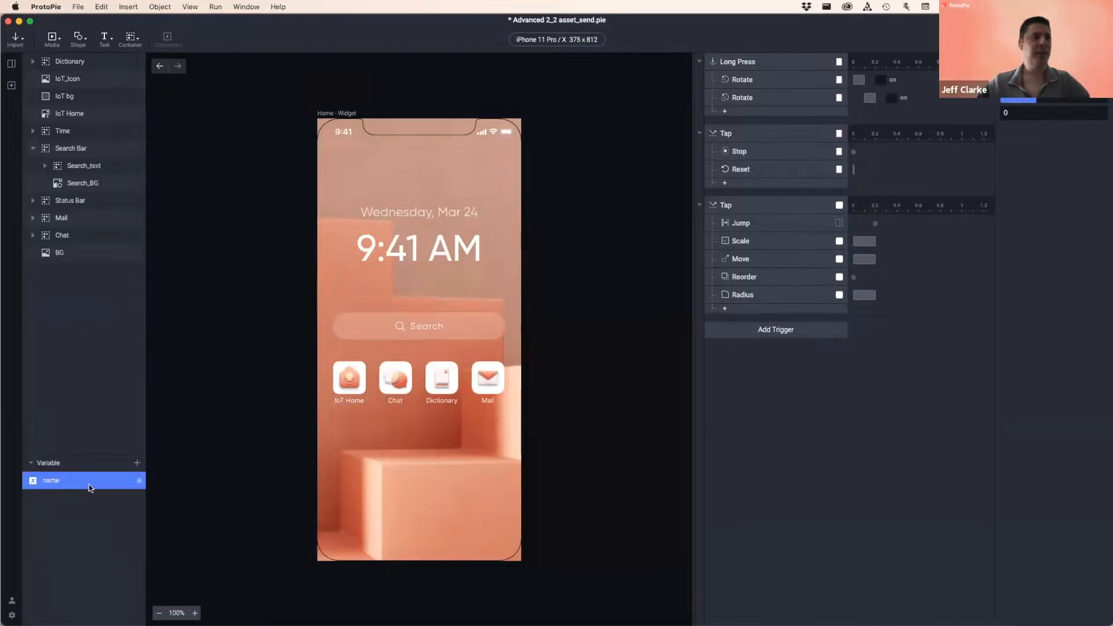
click(10, 65)
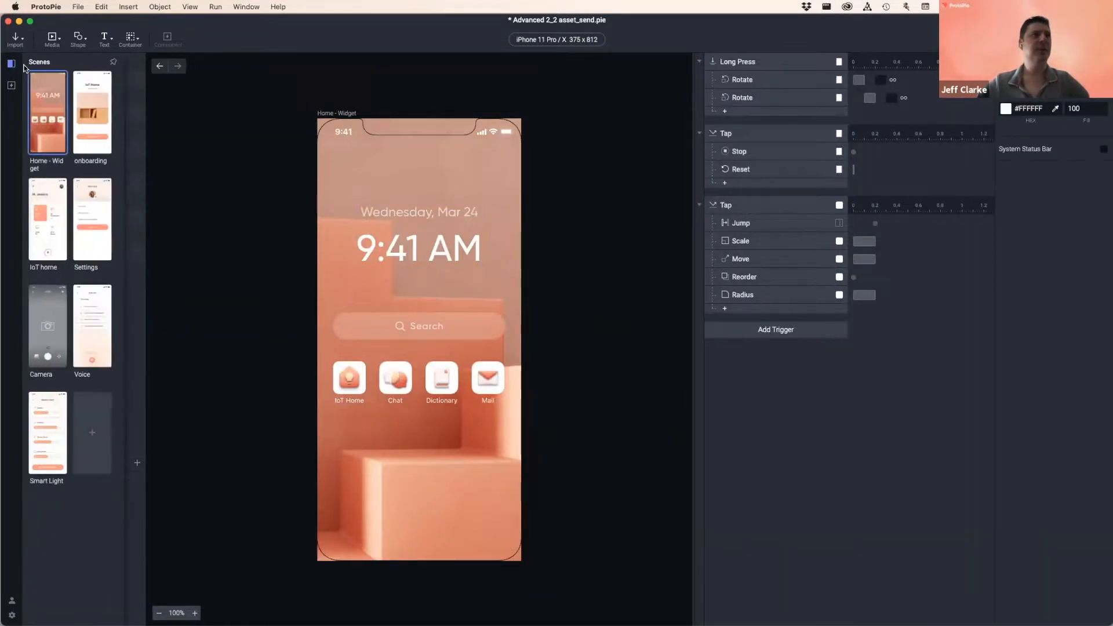
click(95, 137)
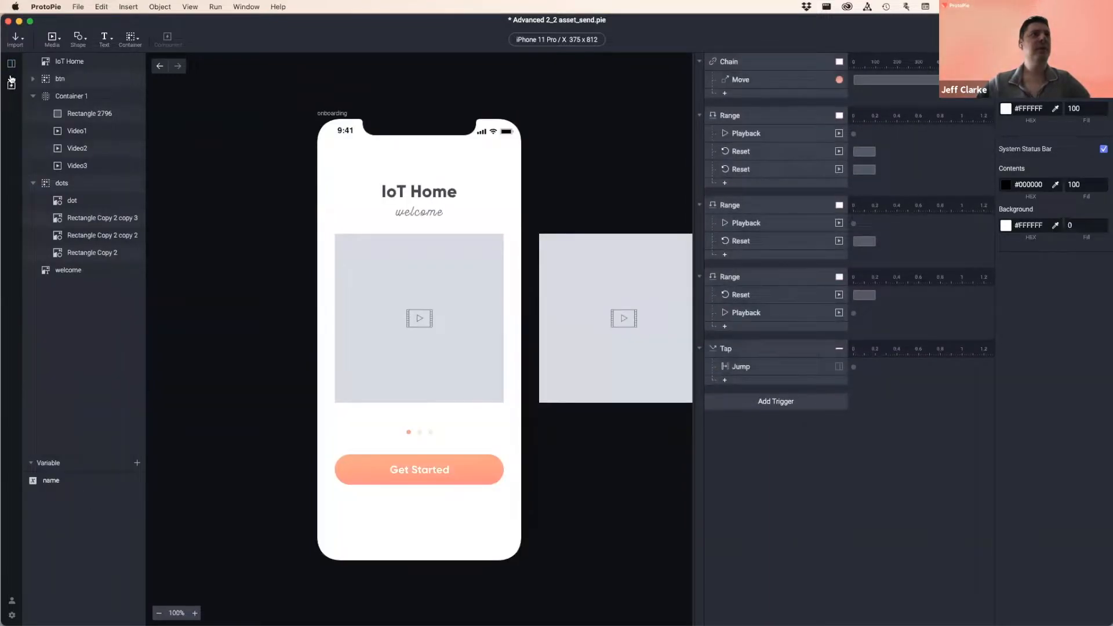
click(10, 64)
click(92, 215)
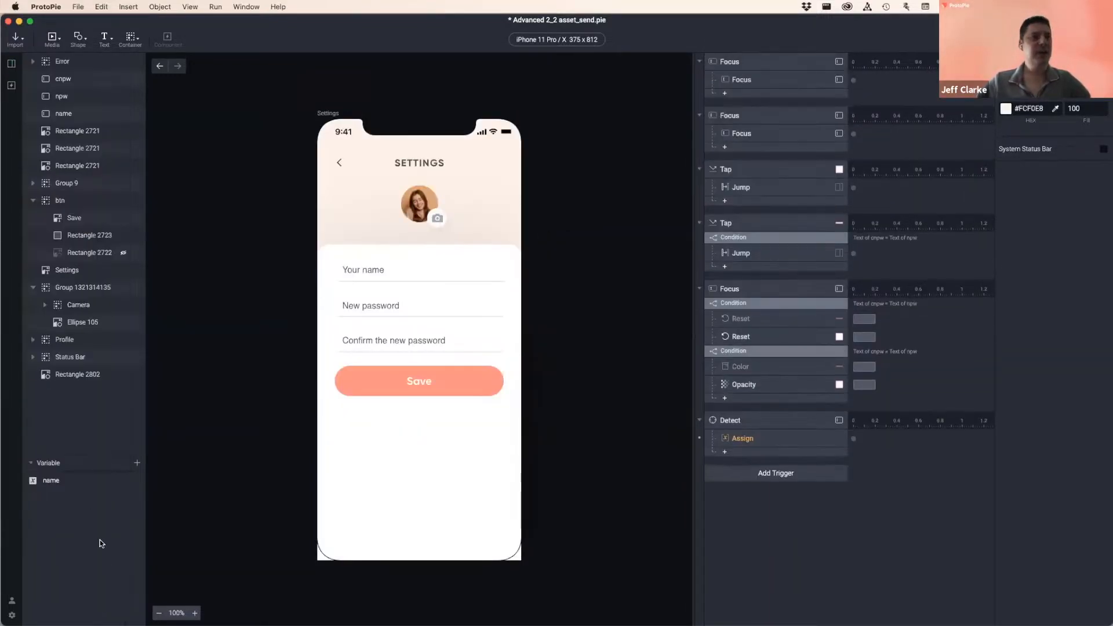
- Add a For This Scene variable1 on Settings, compare with Home - Widget, then reopen Settings
click(137, 463)
click(94, 496)
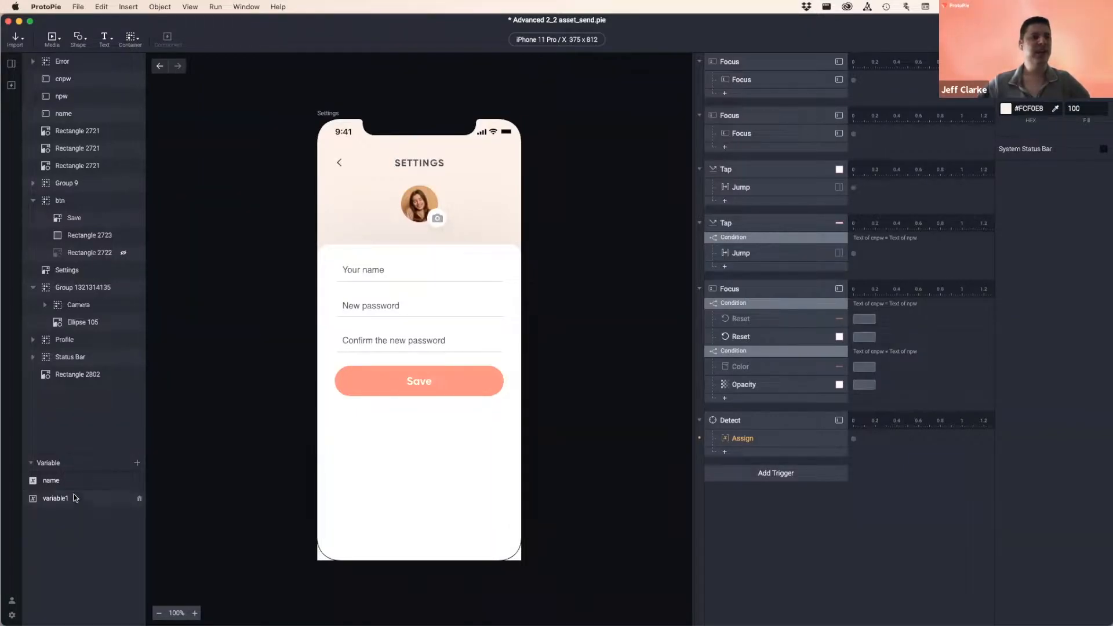
click(12, 64)
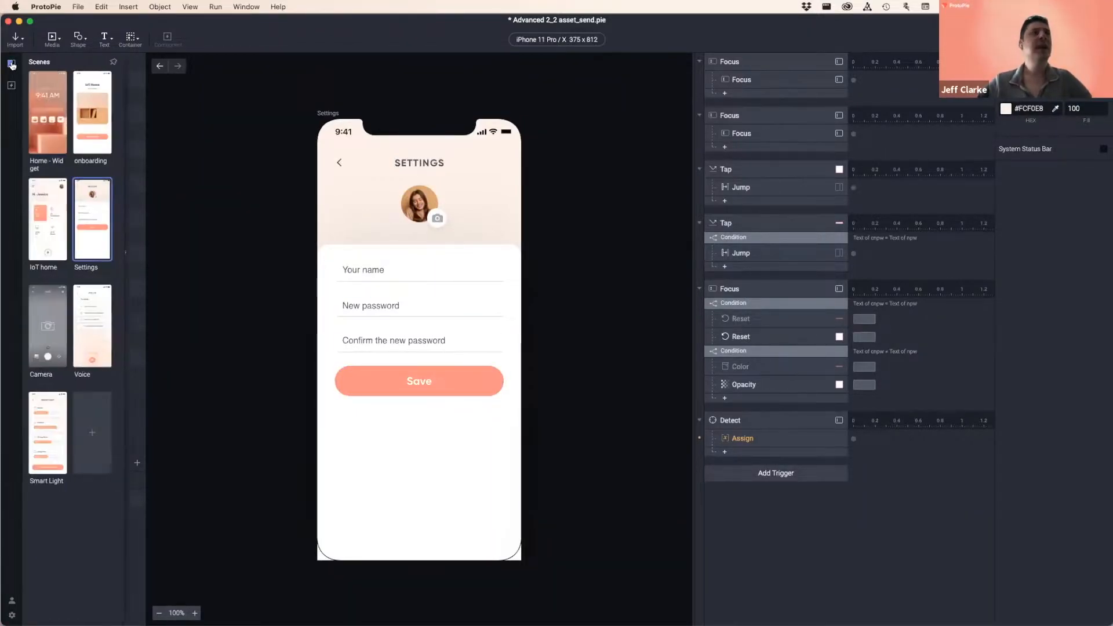
click(48, 110)
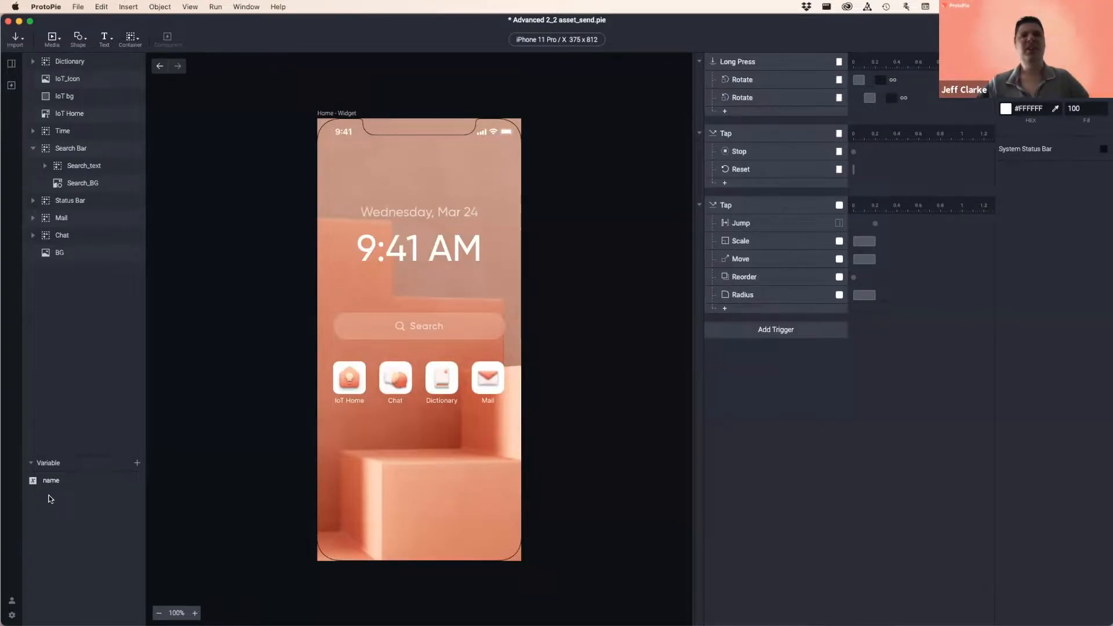
click(14, 65)
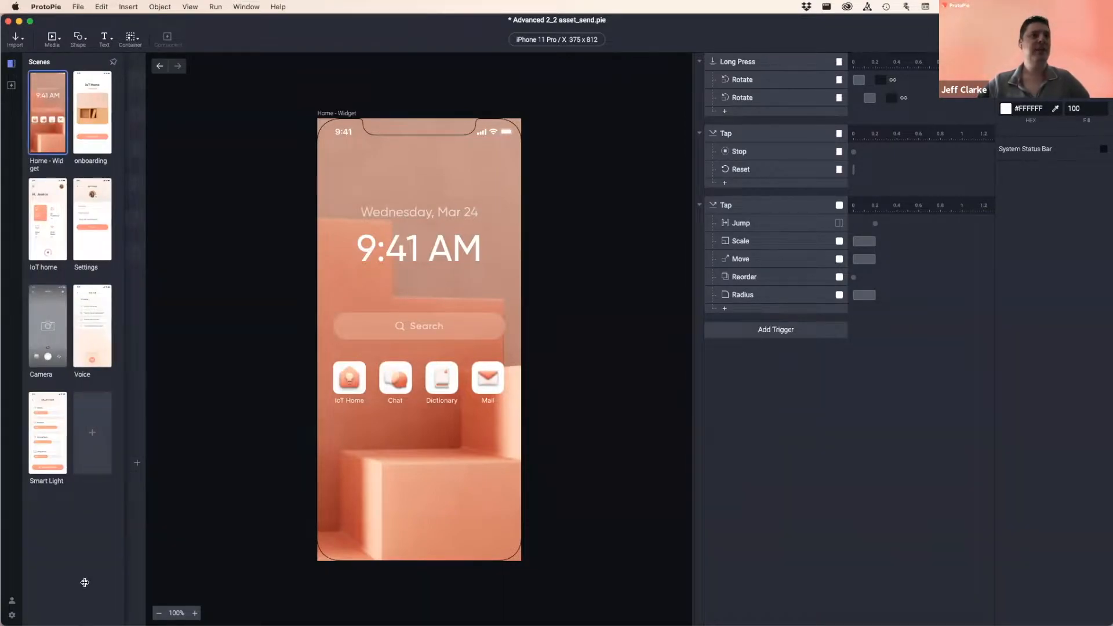
click(143, 499)
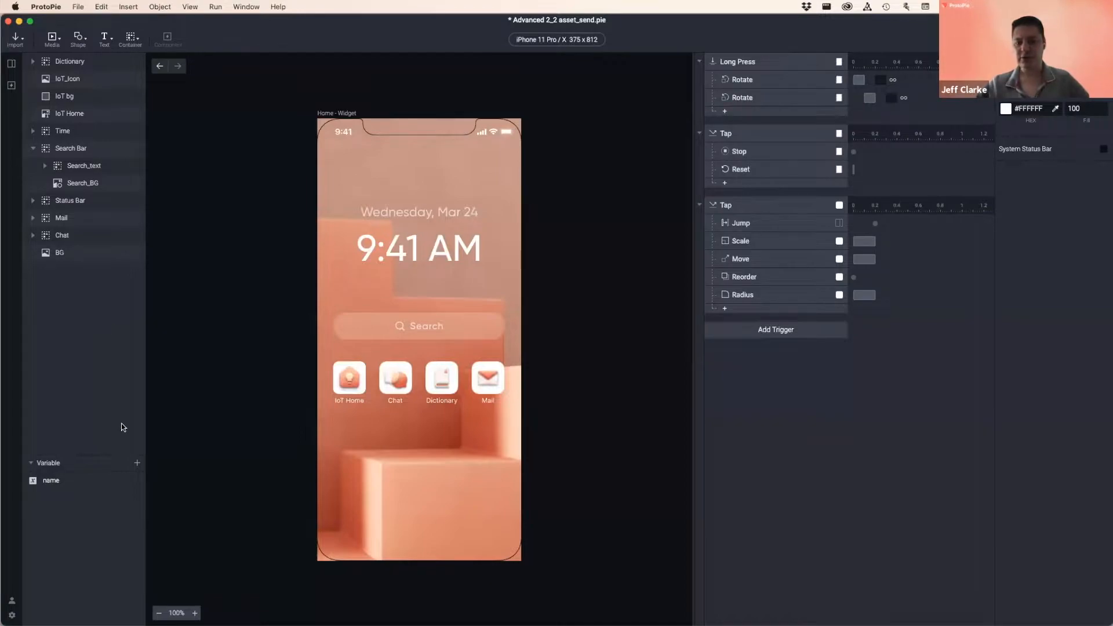
click(11, 63)
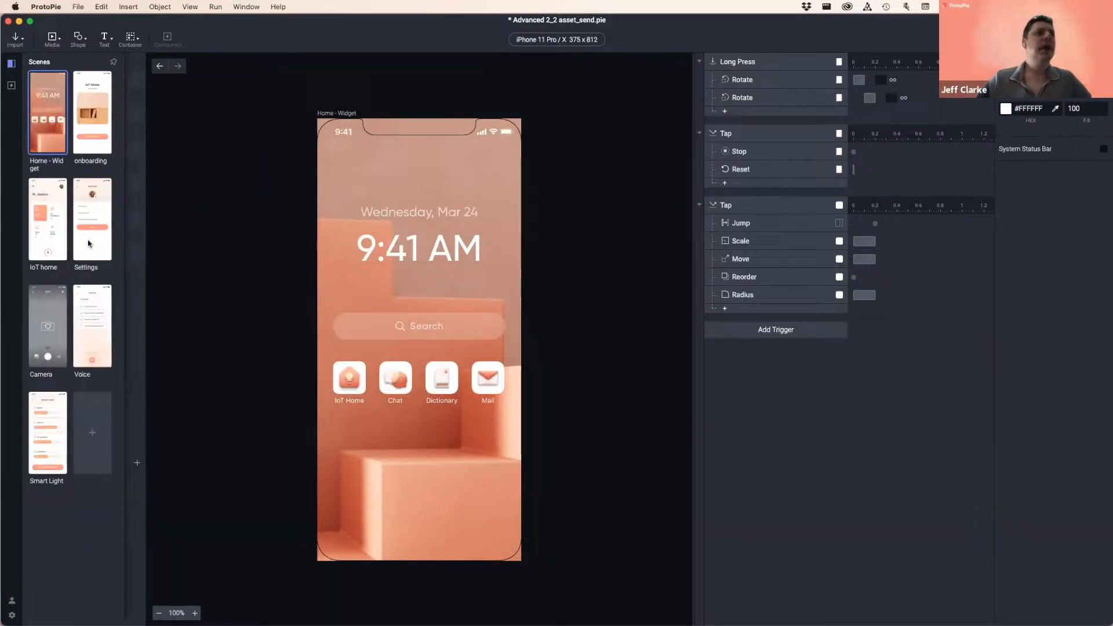
double_click(89, 243)
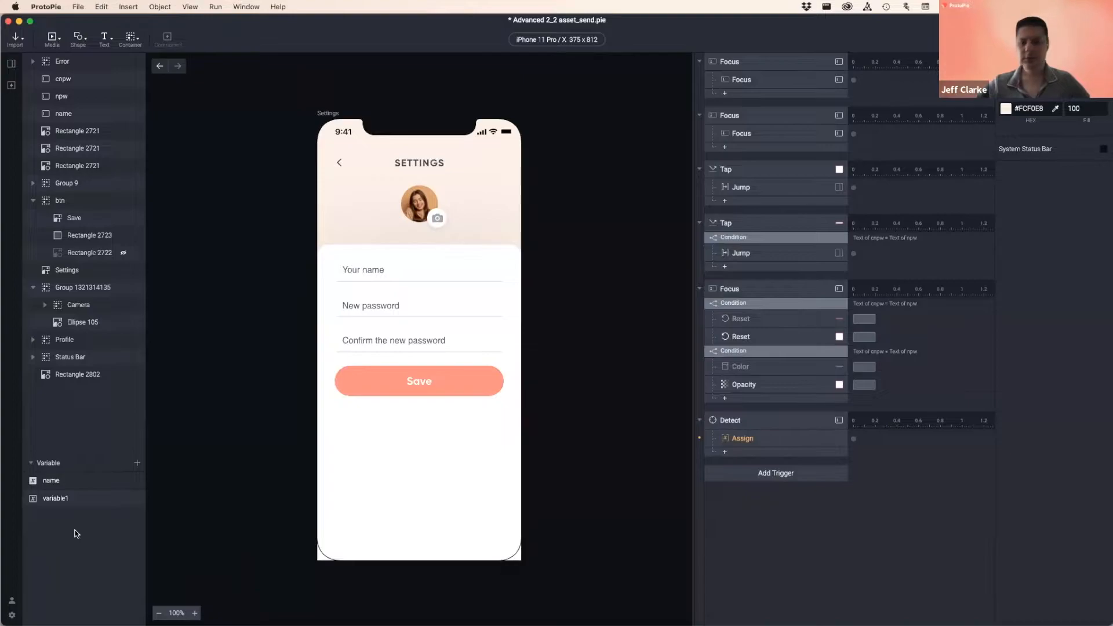
- Delete variable1 and select the remaining 'name' variable
click(69, 498)
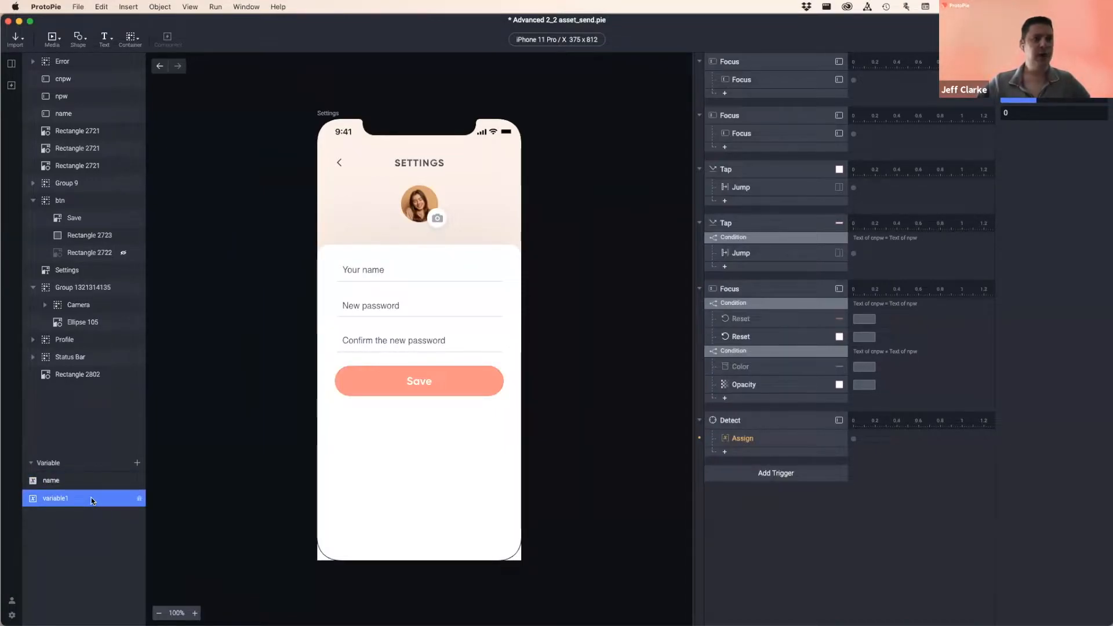
key(Delete)
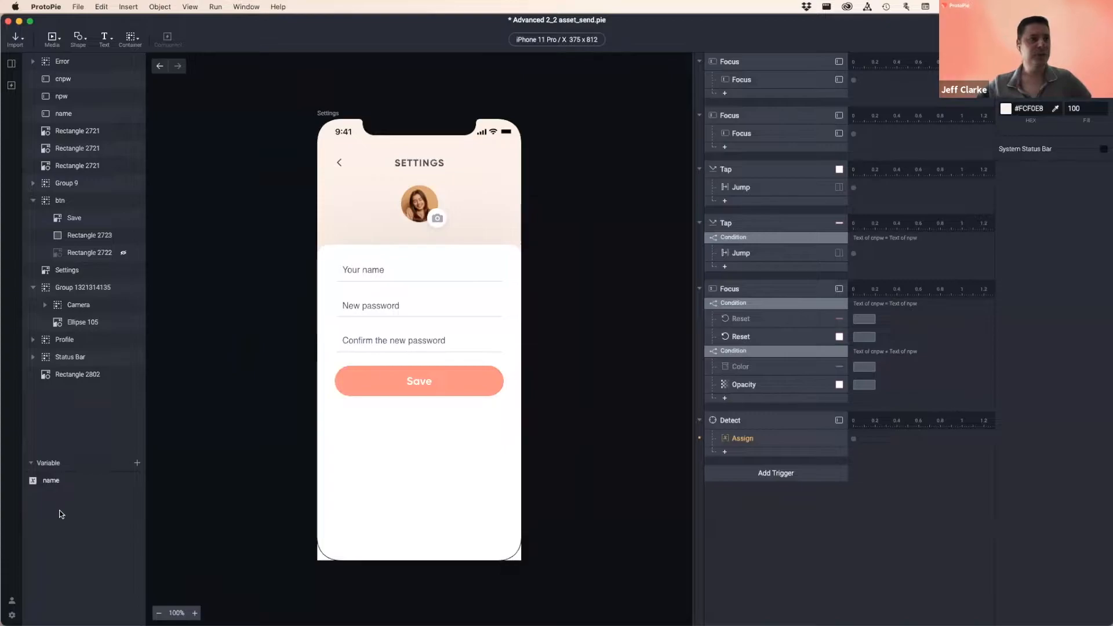
click(54, 480)
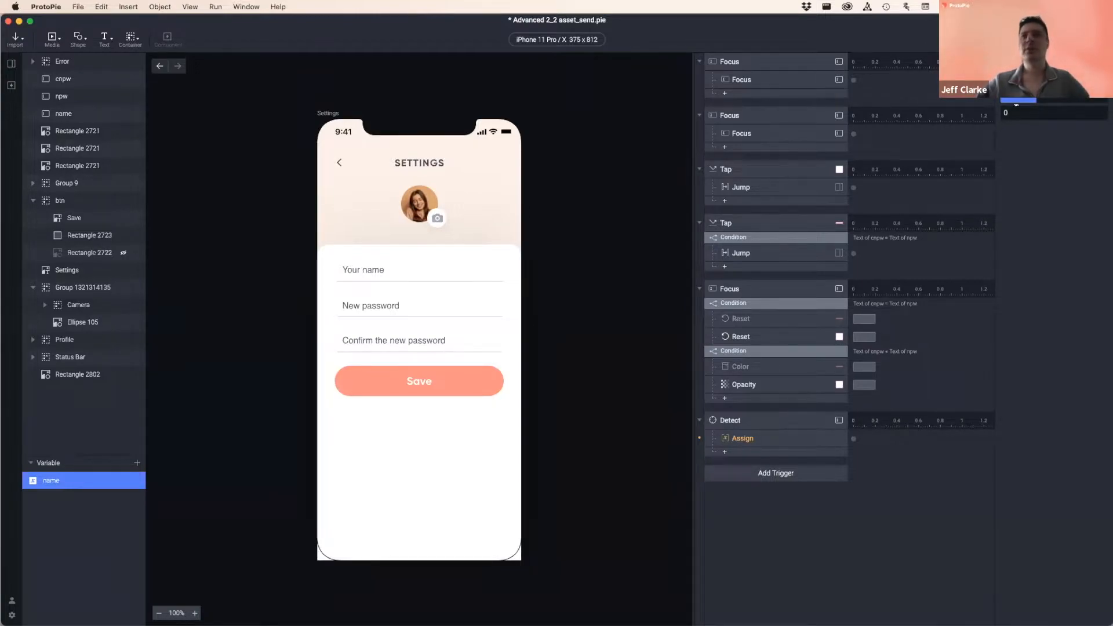
- Set the name variable's type to Text with a default value of 'Jeff'
click(1006, 114)
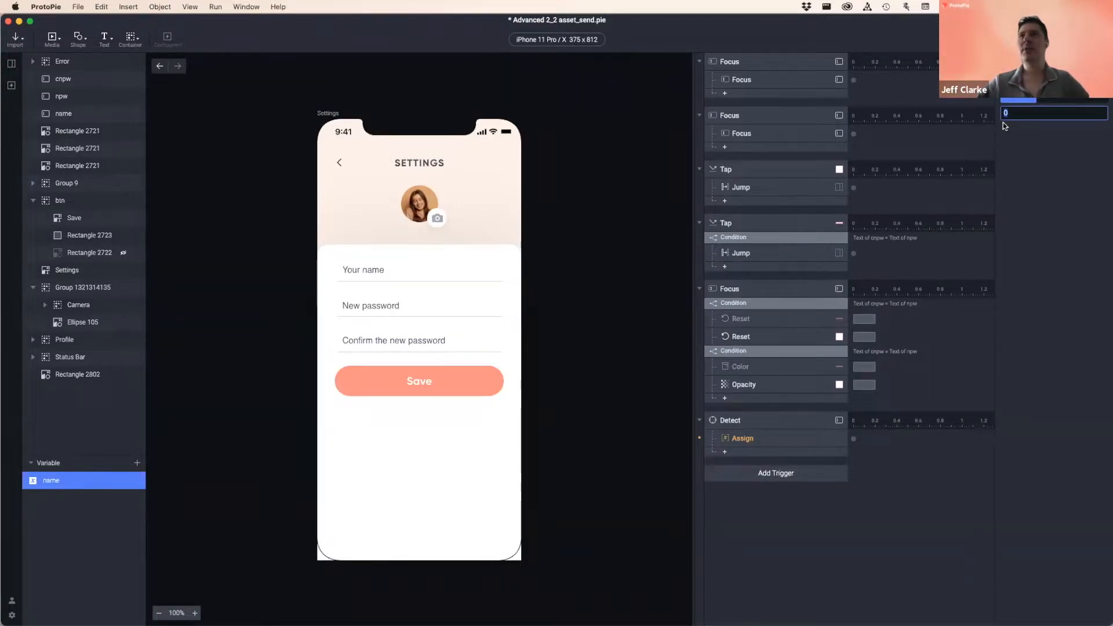
click(1054, 95)
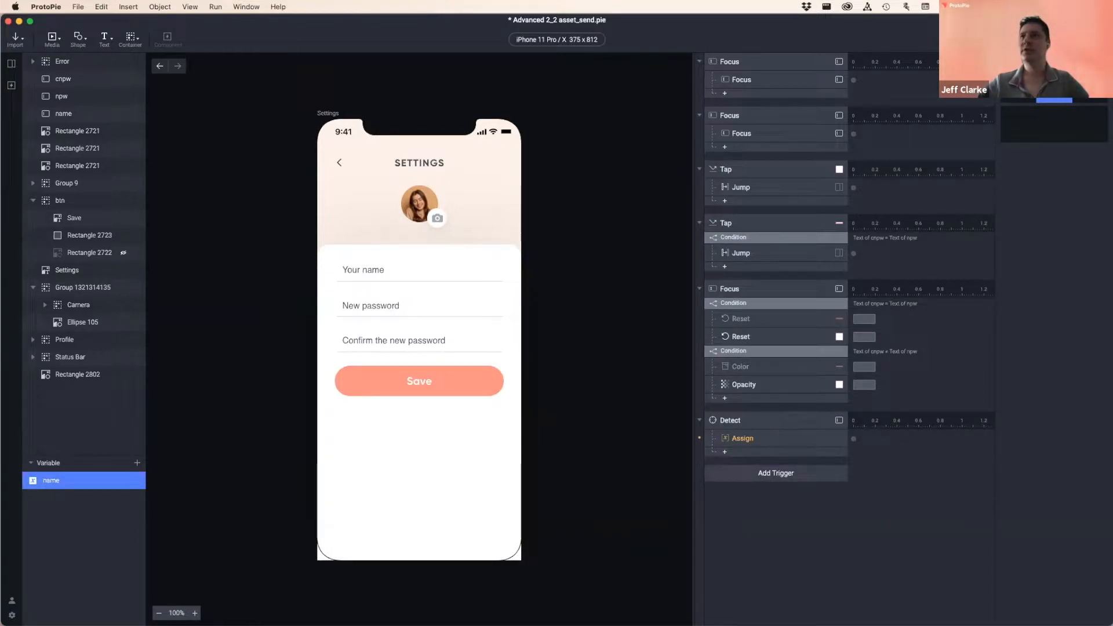
click(1041, 124)
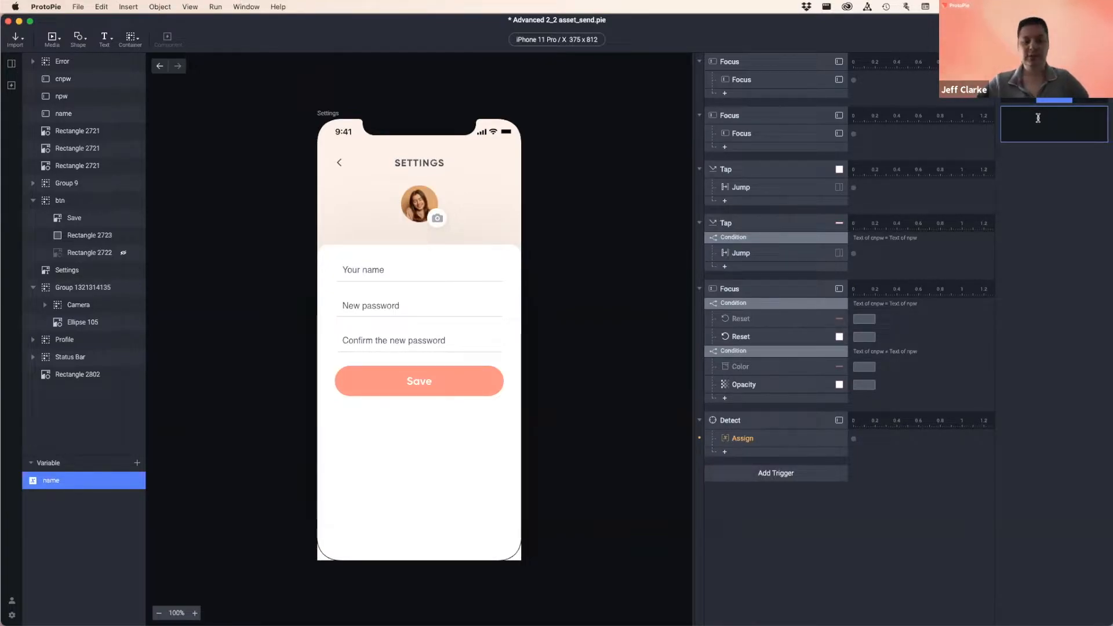
text(Jeff)
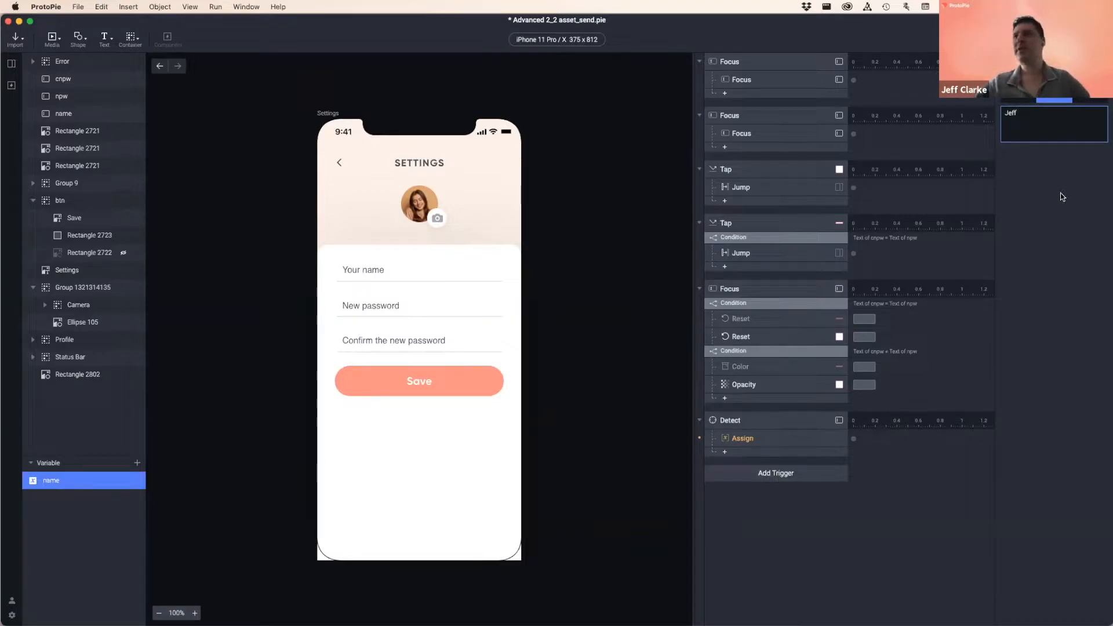
click(1060, 193)
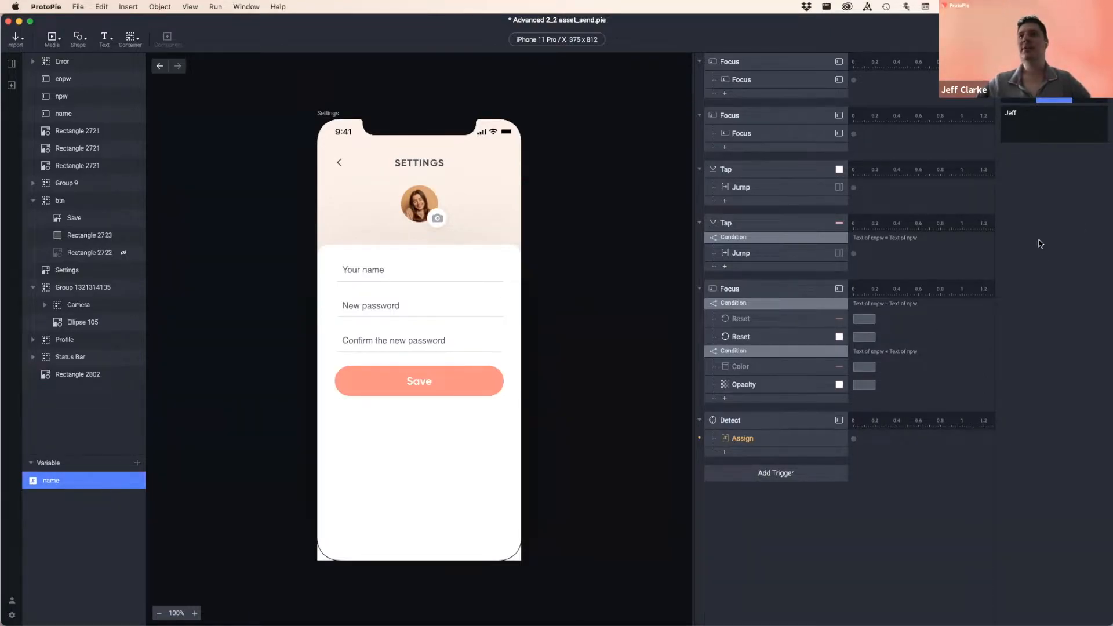
- Clear the 'Jeff' default, briefly try the Color type, and switch back to Text
double_click(1046, 118)
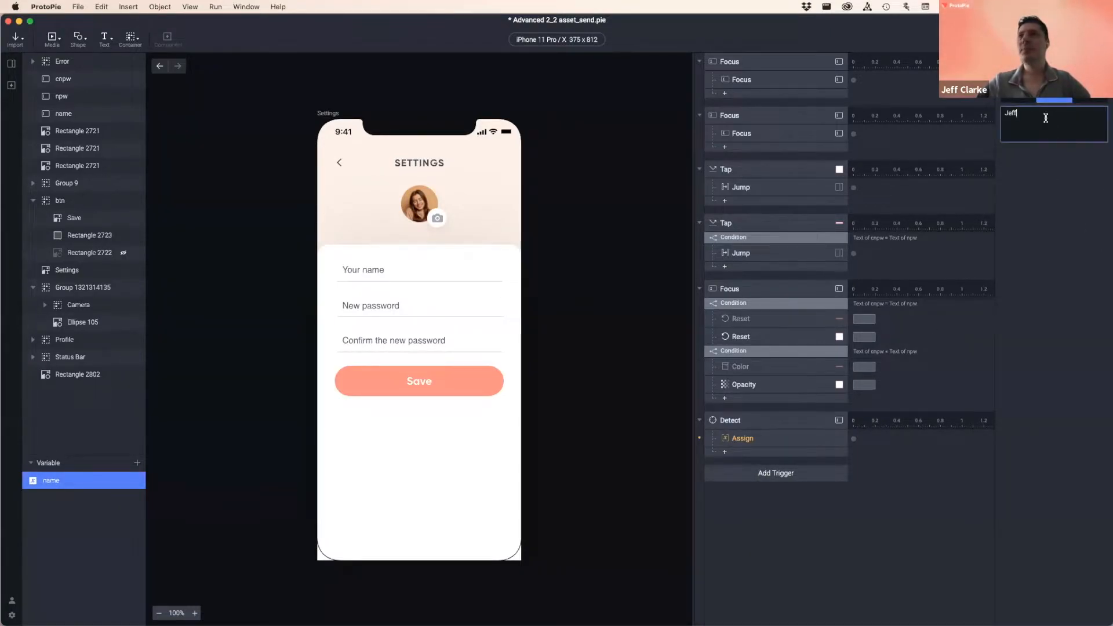
key(BackSpace)
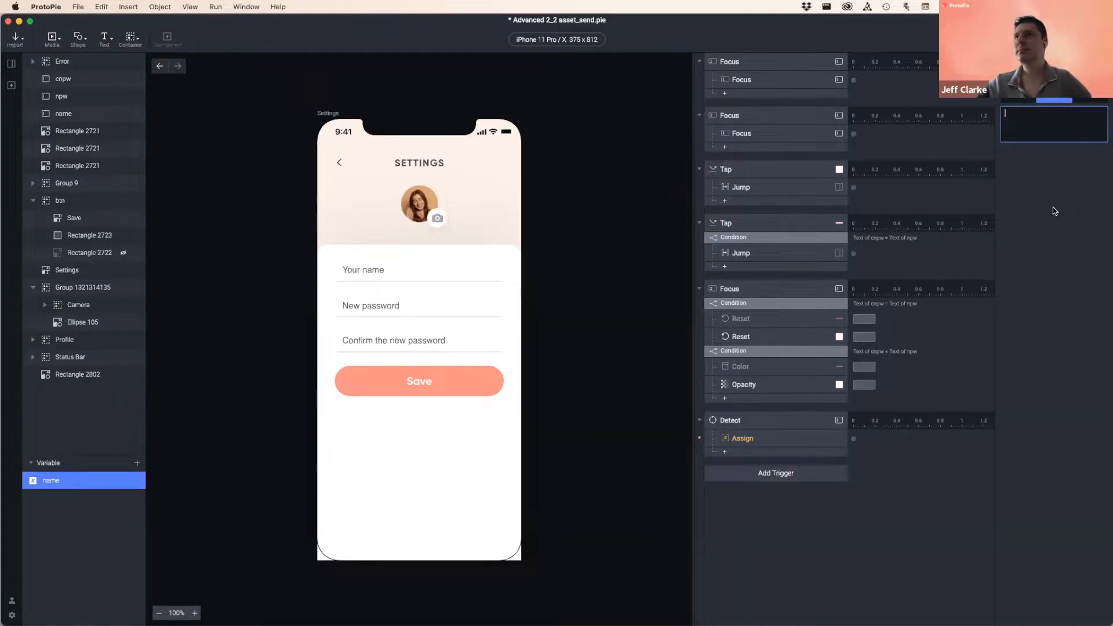
click(1090, 100)
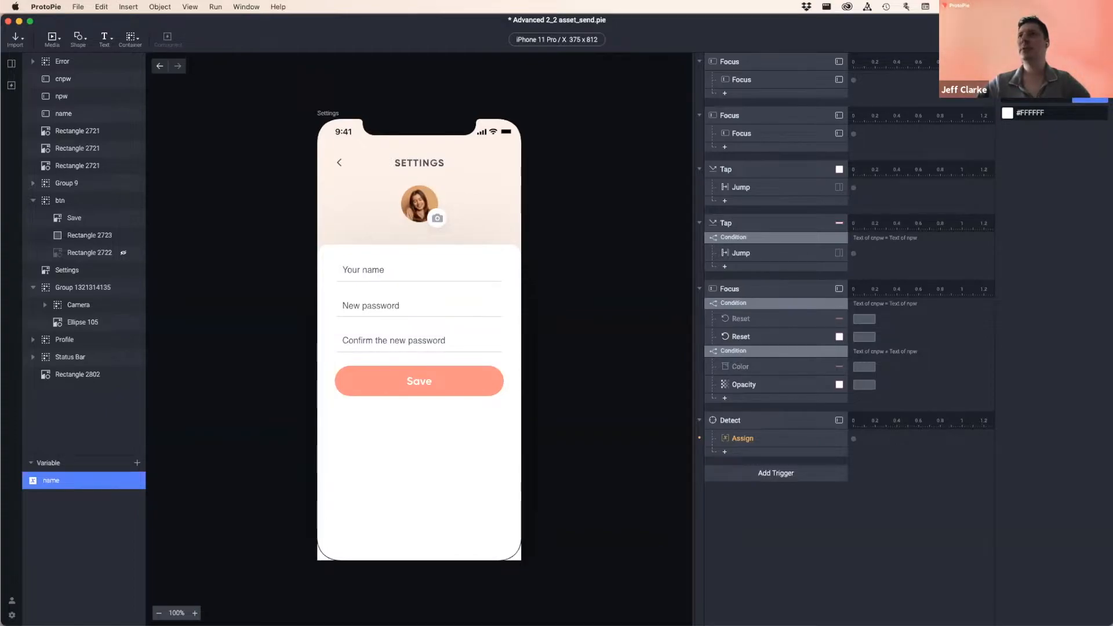
click(1056, 102)
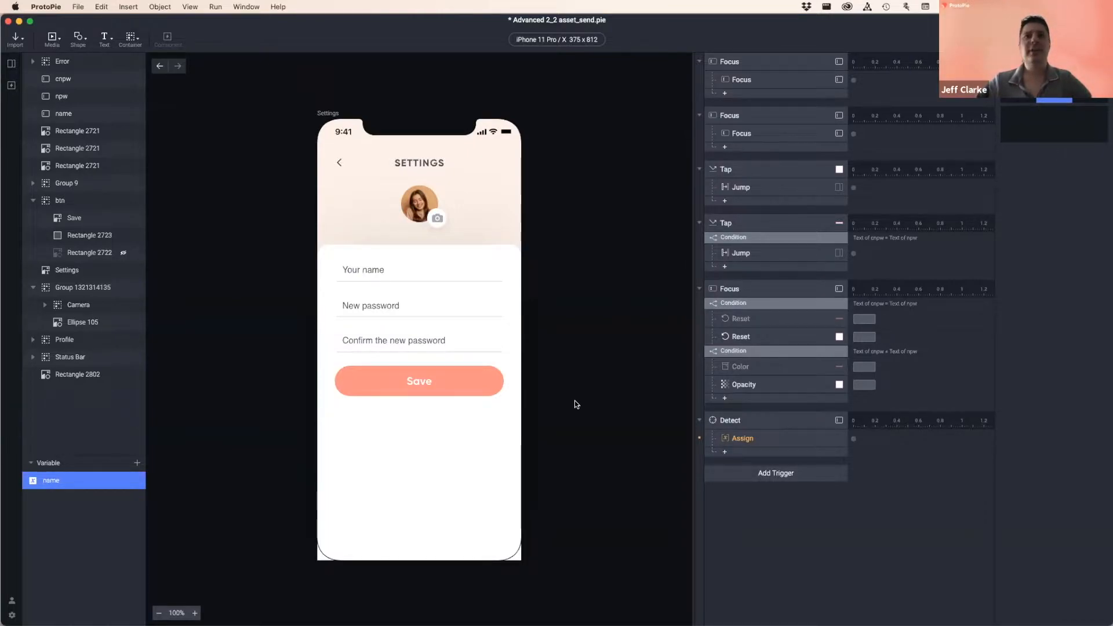
- Make the Assign response under Detect store into the name variable
click(760, 441)
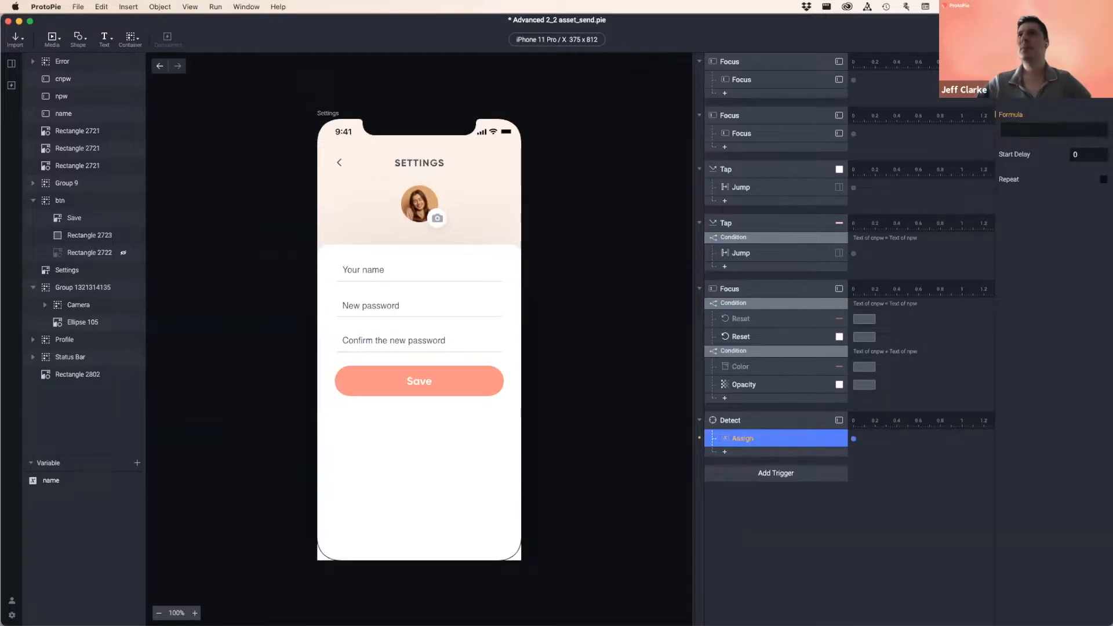
click(1030, 129)
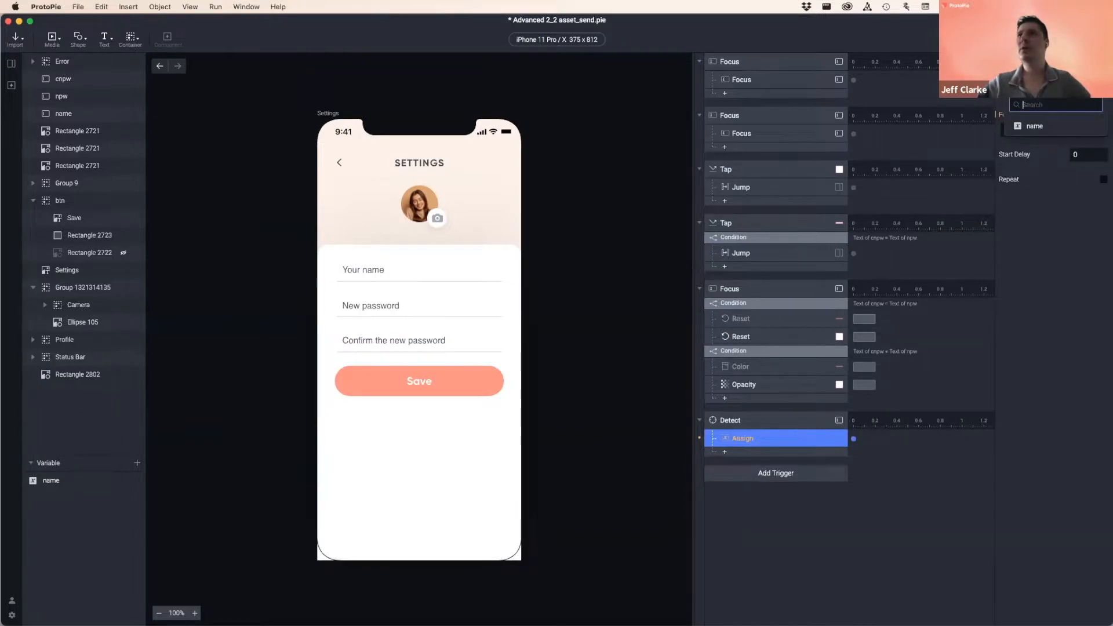
click(1047, 127)
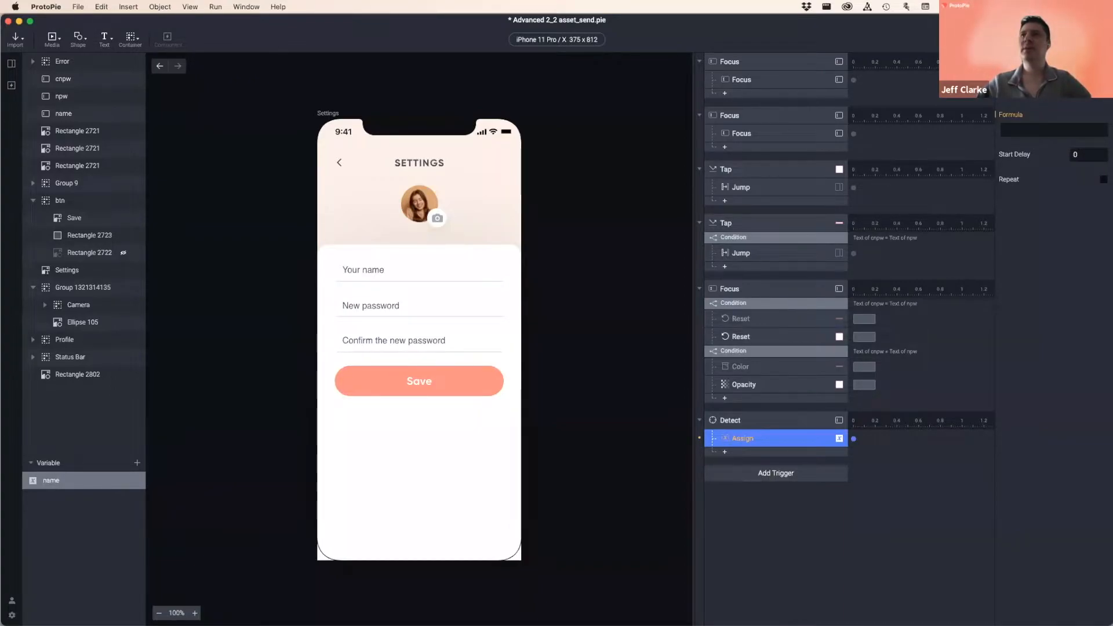
- Expand the Assign formula editor and open its variable help documentation
click(1037, 128)
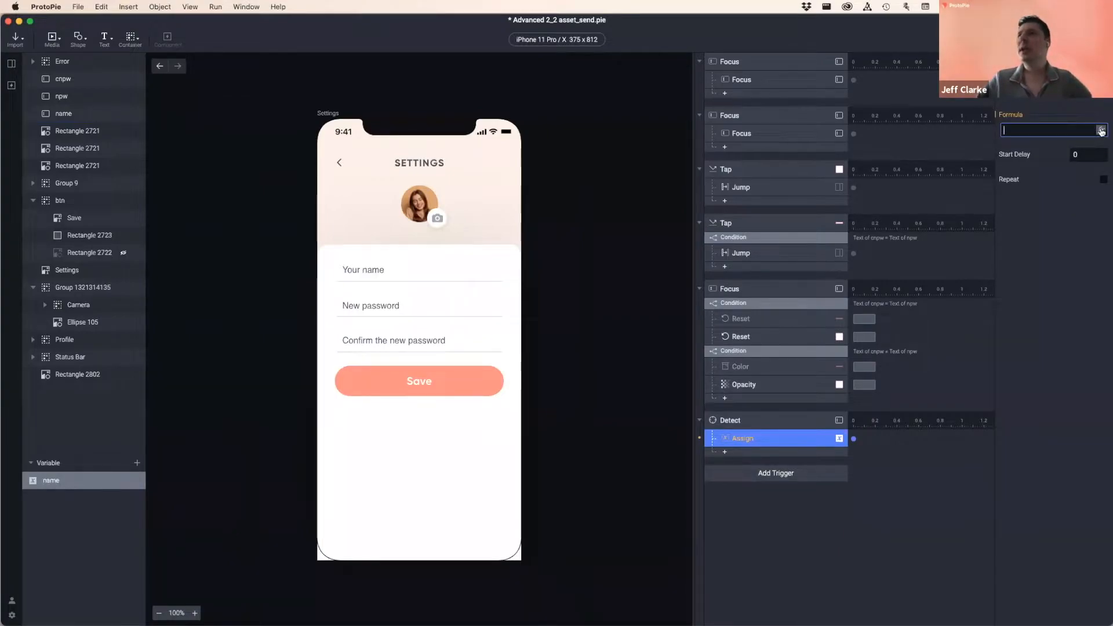
click(1050, 131)
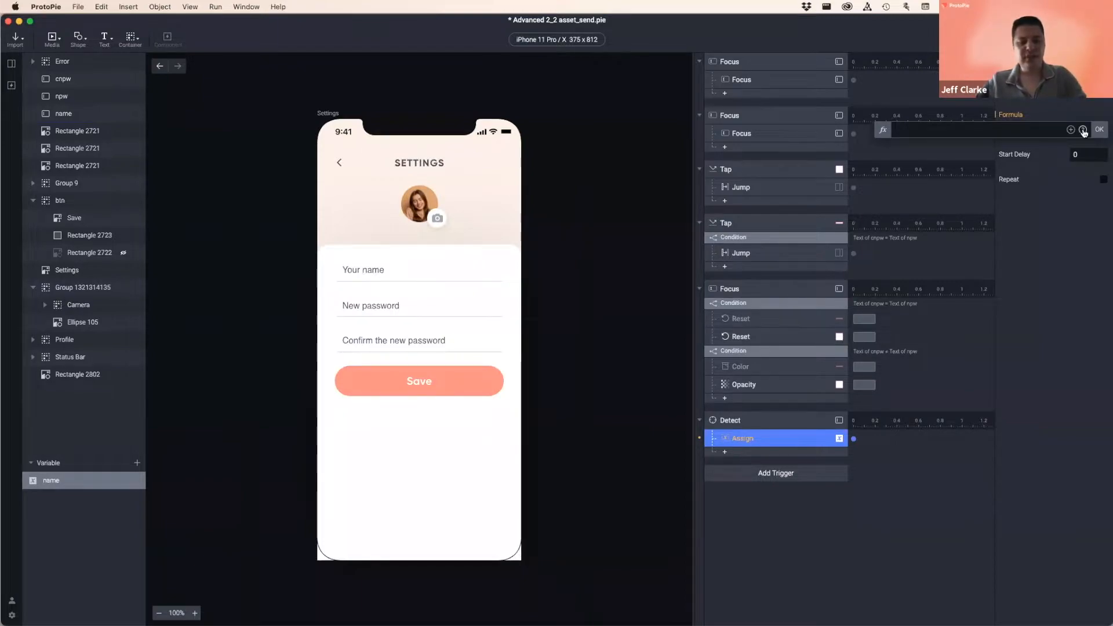
click(1083, 131)
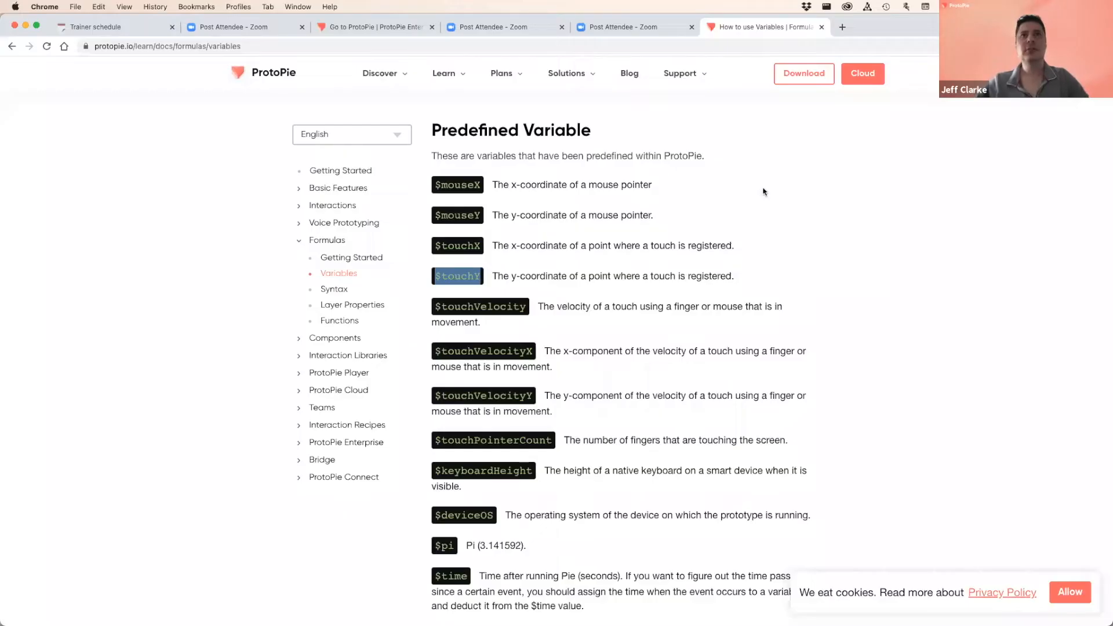
- Read the formula Syntax docs page in Chrome, then return to ProtoPie Studio's formula editor
click(337, 291)
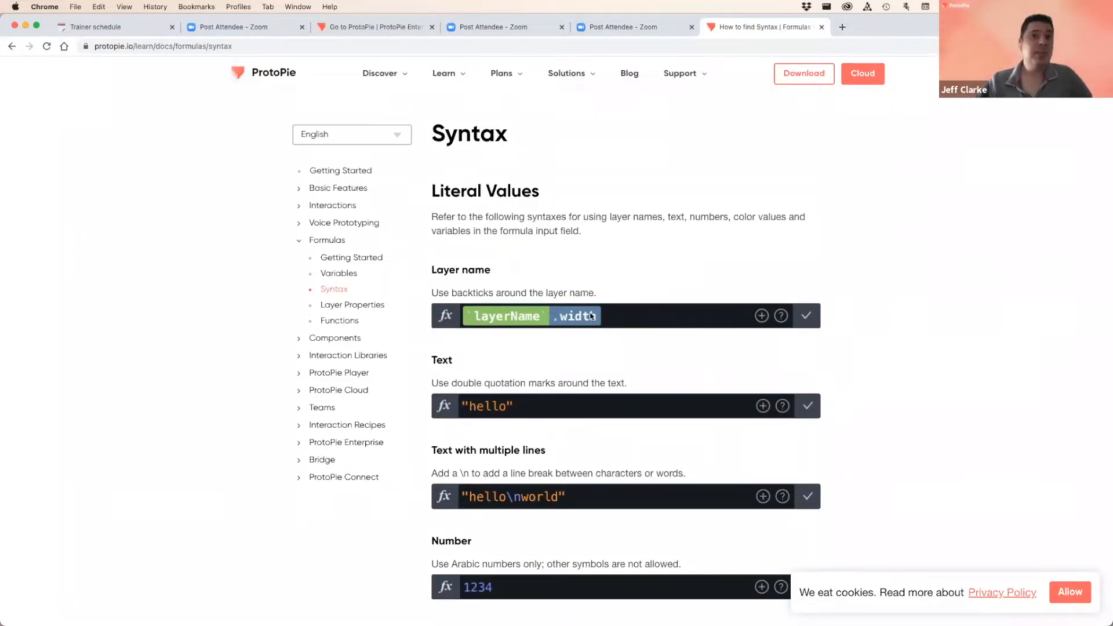
key(super+Tab)
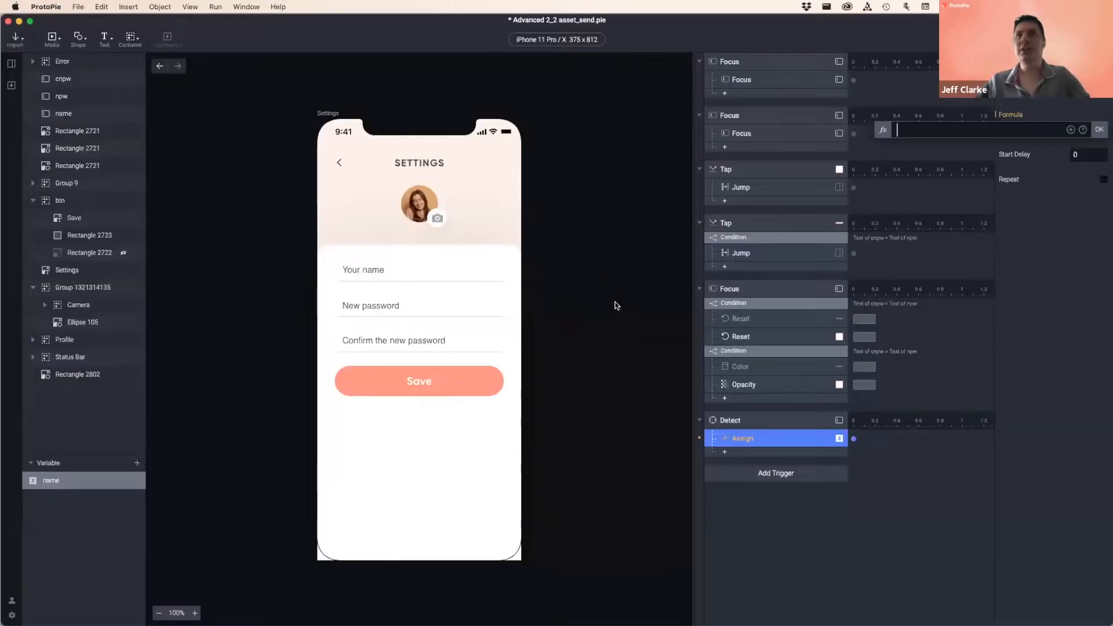
- Set the Assign formula to `name`.text using the name layer's text property, then launch Preview
click(1071, 131)
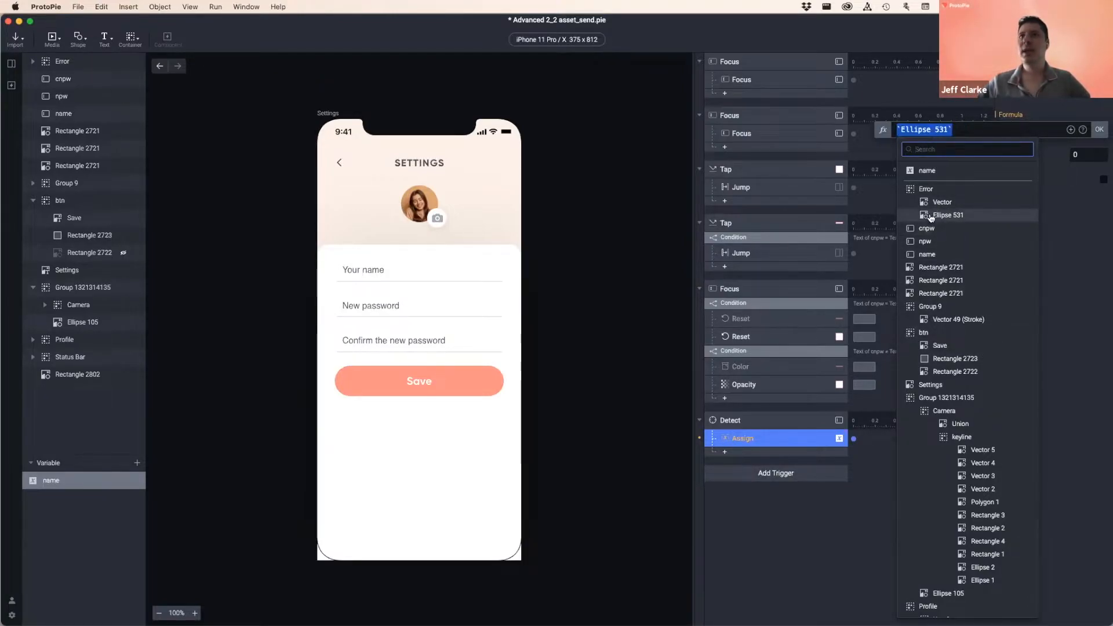
click(940, 256)
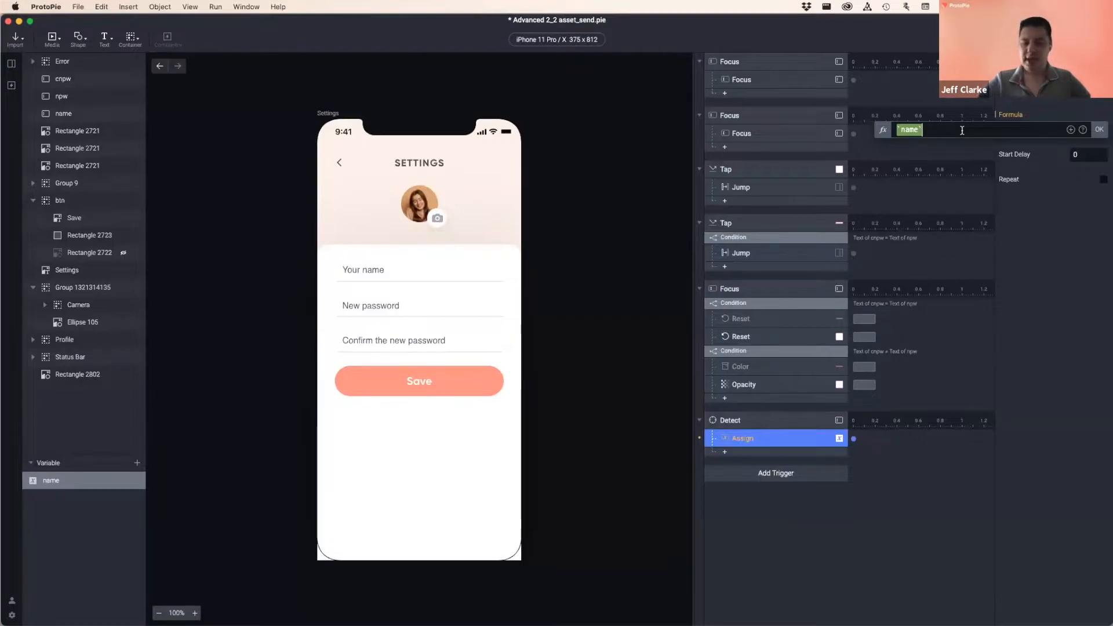
text(.)
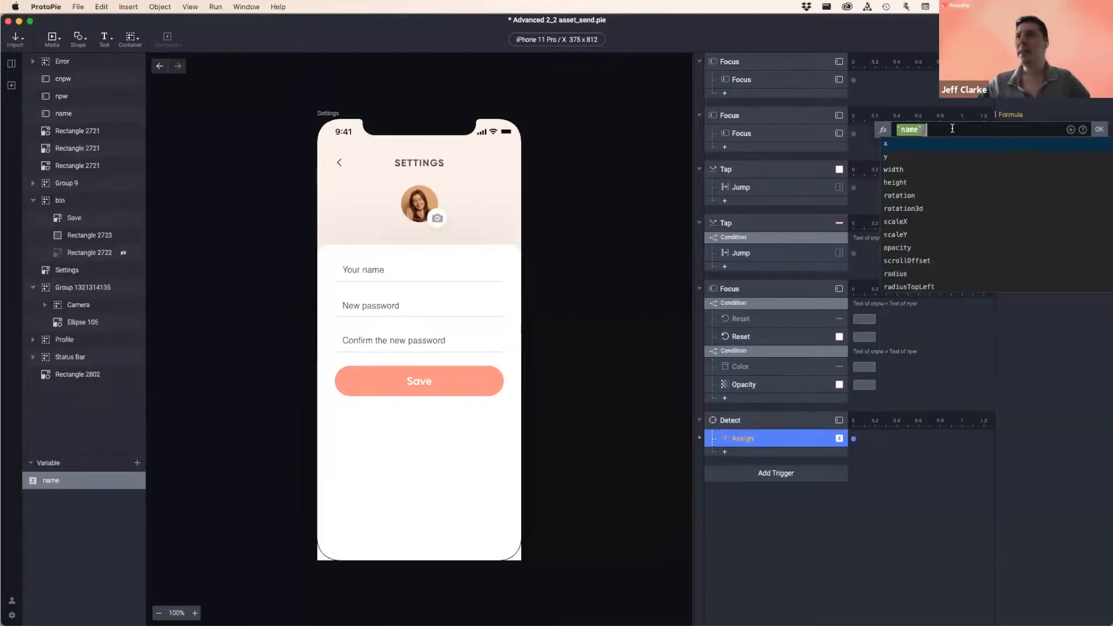
scroll(922, 165, down, 5)
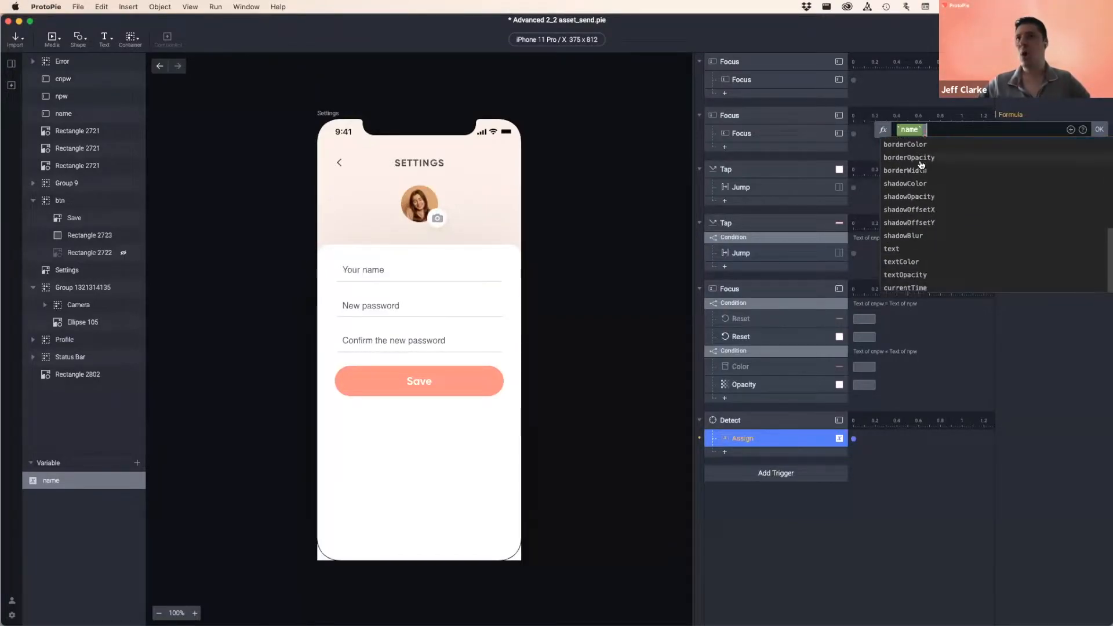
scroll(922, 165, up, 5)
scroll(927, 159, down, 5)
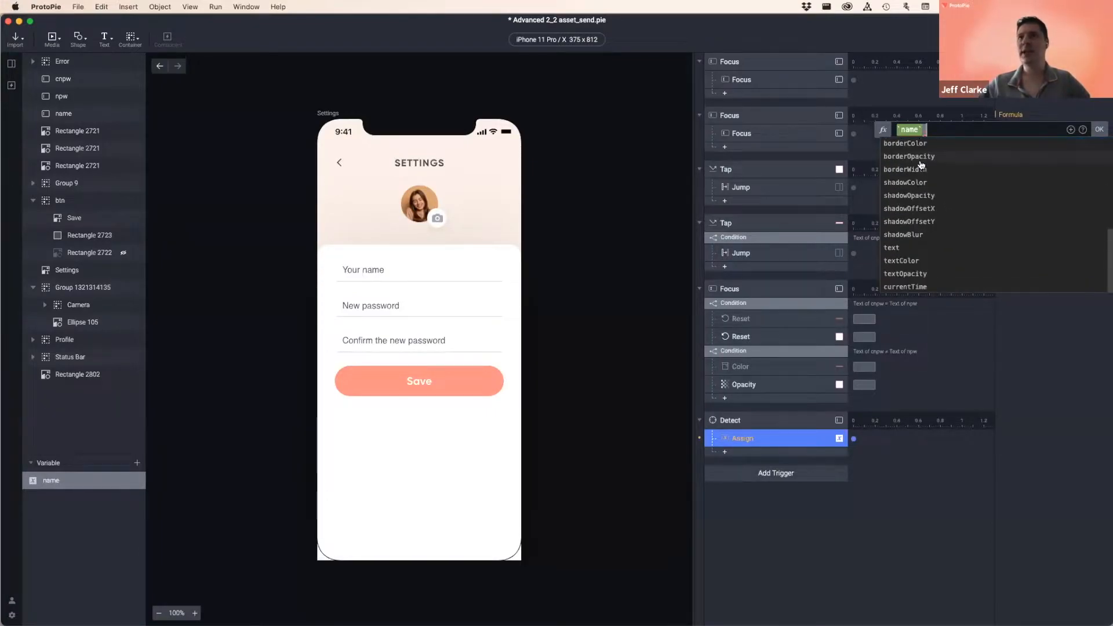
click(898, 249)
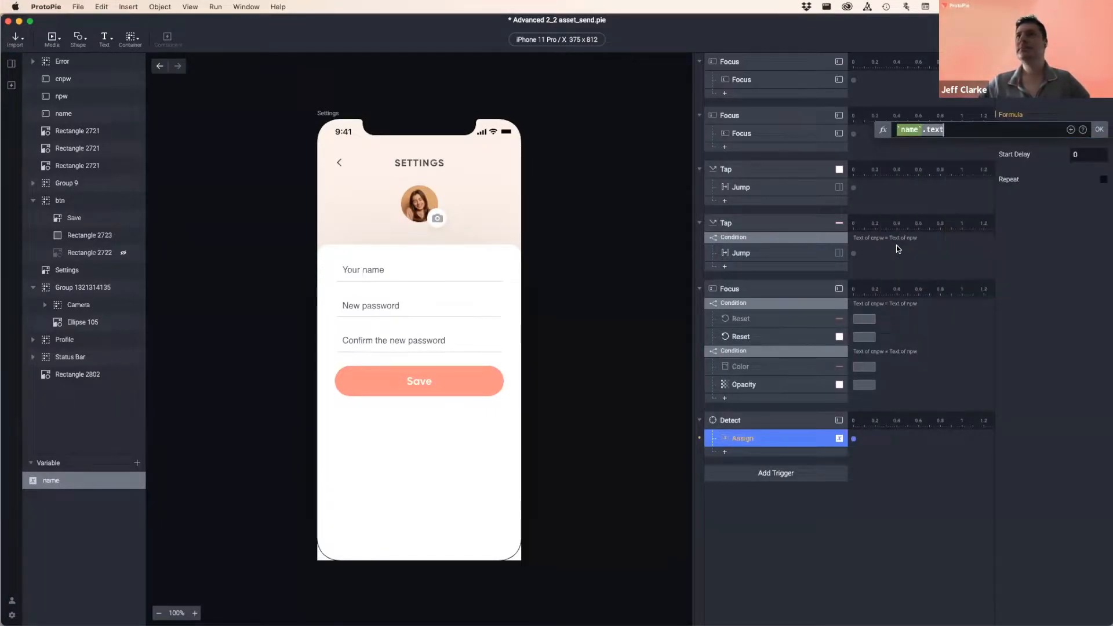
click(1100, 129)
drag(921, 28, 921, 29)
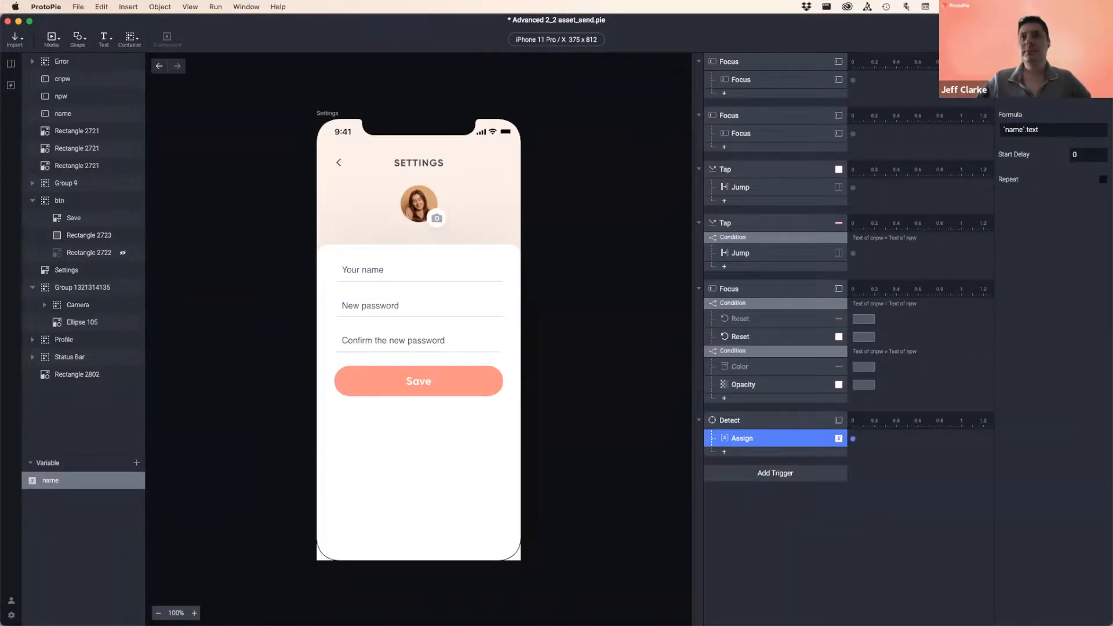
key(super+p)
- Enter Jeff in the preview's Your name field, close the preview, and select the name variable
click(441, 255)
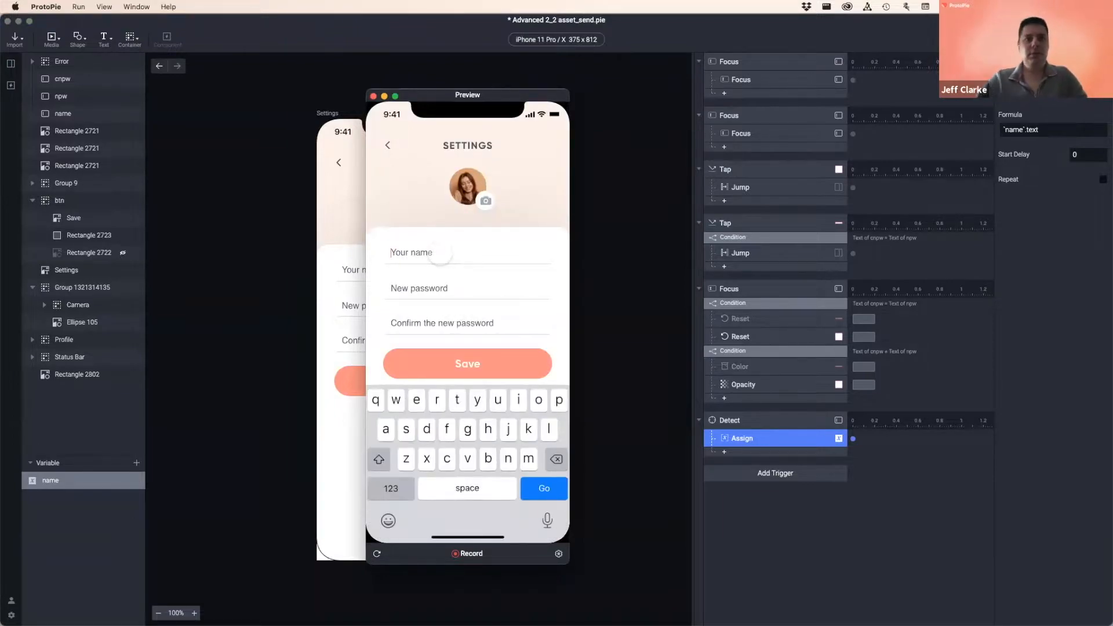
text(Jeff)
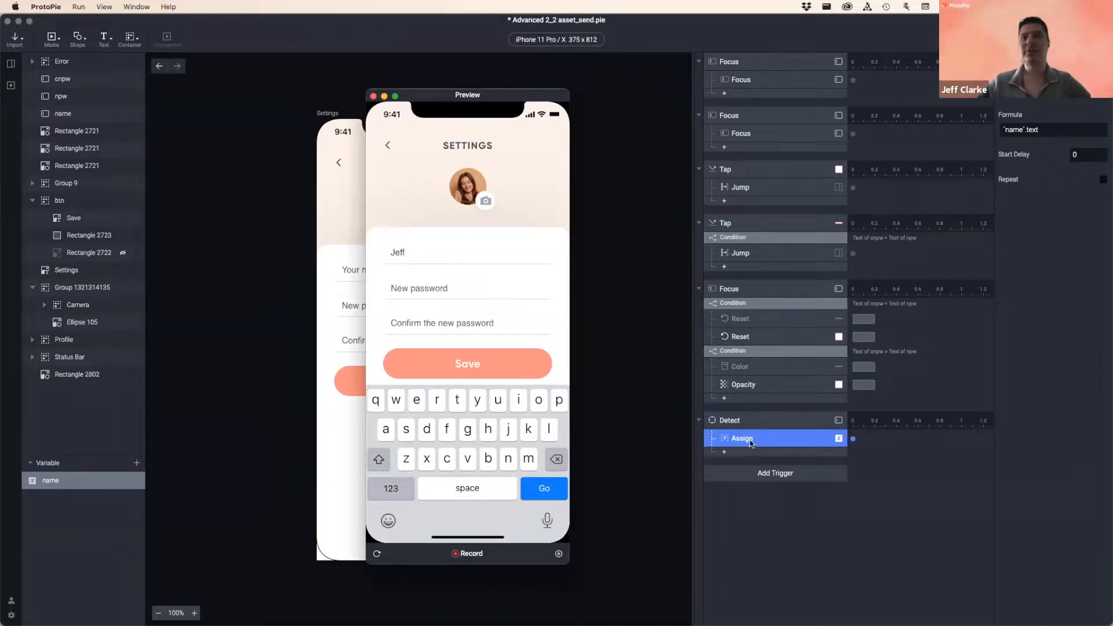
click(374, 96)
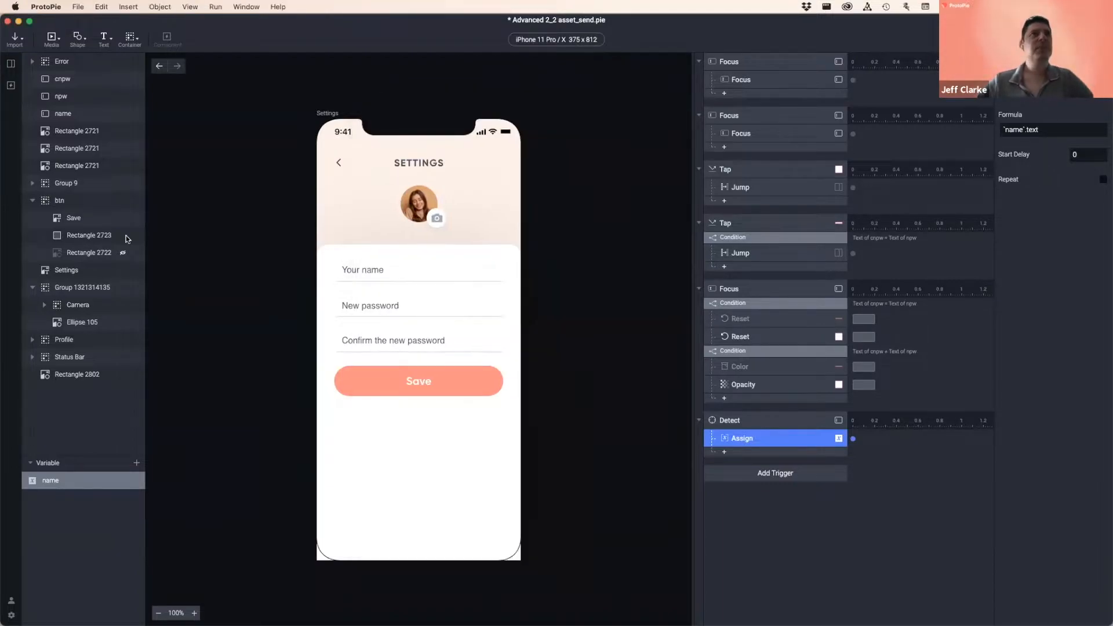
click(86, 518)
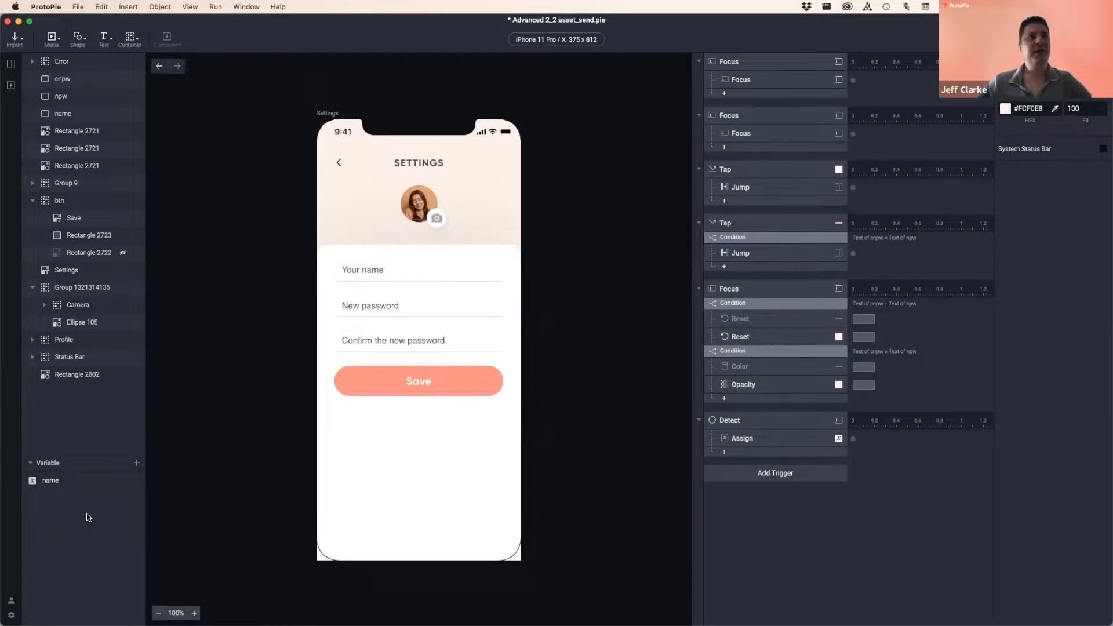
click(69, 481)
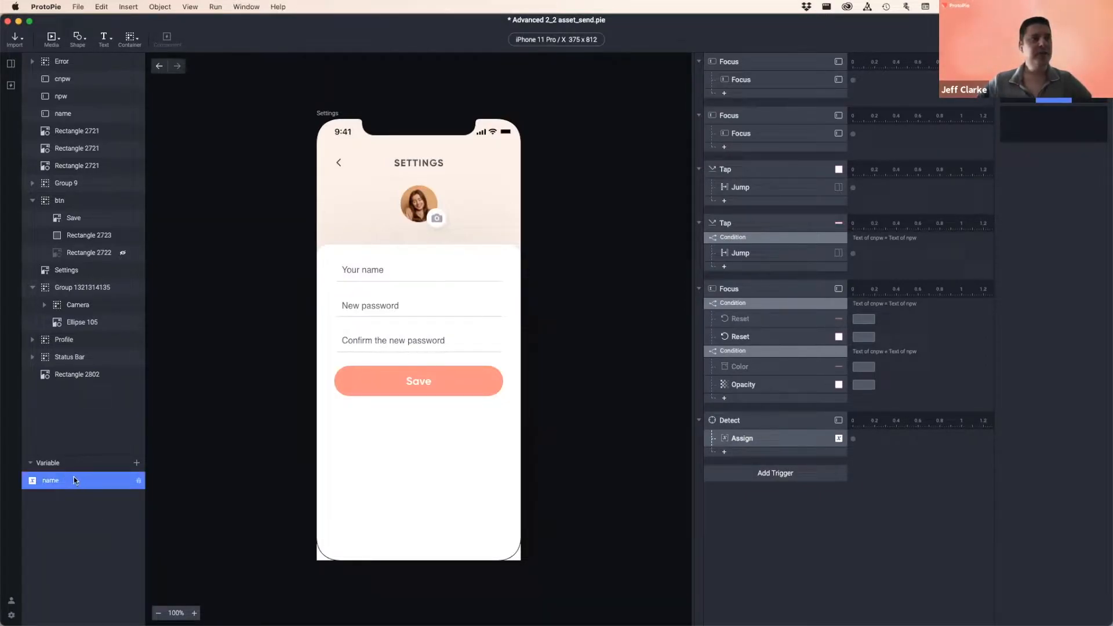
- Place the name variable's debug label beside the avatar and give the variable the value Jeff
click(139, 481)
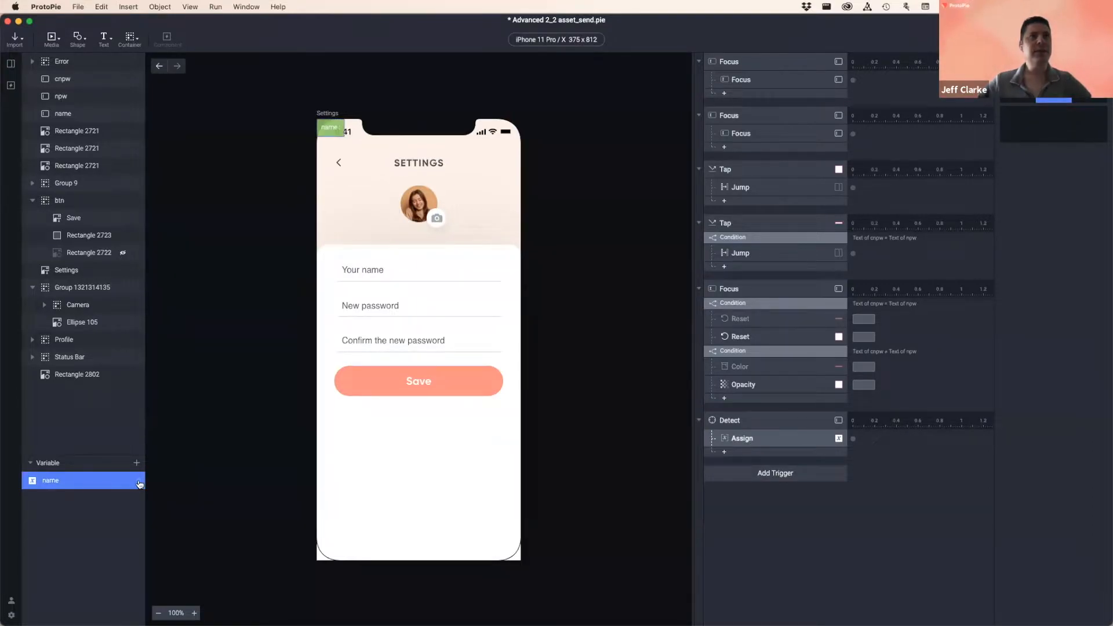
drag(349, 155, 355, 192)
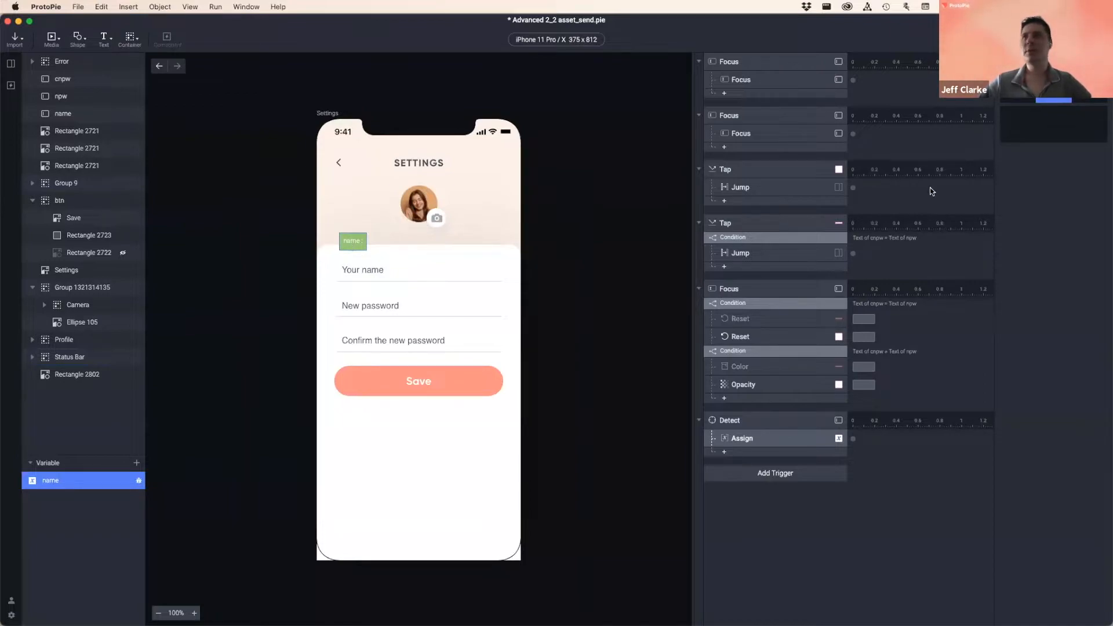
click(1025, 118)
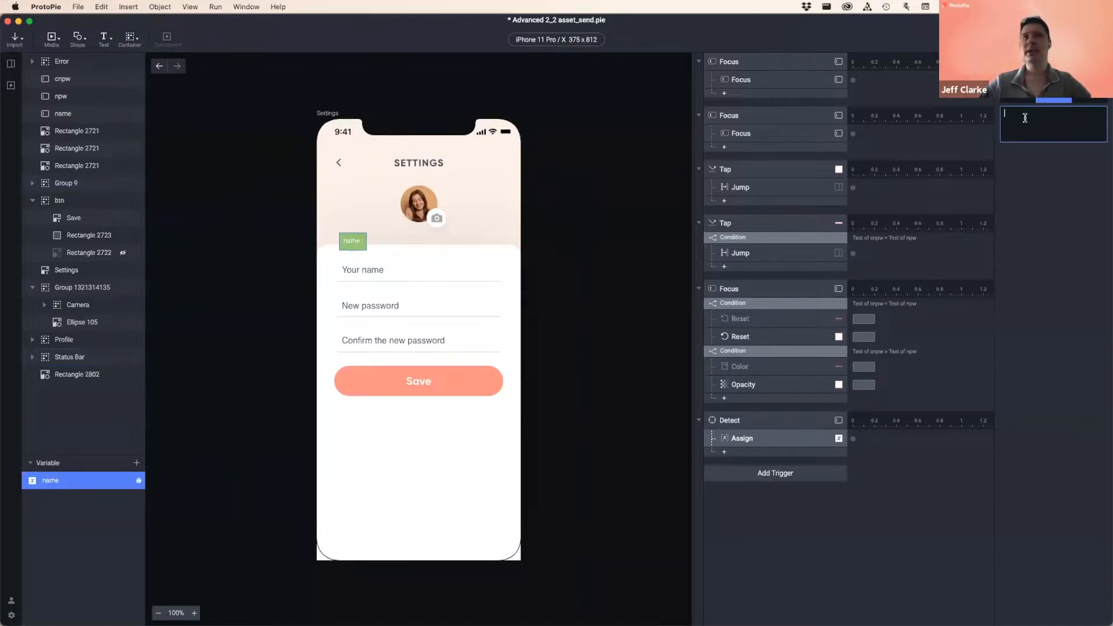
click(356, 239)
click(1070, 123)
text(Jeff)
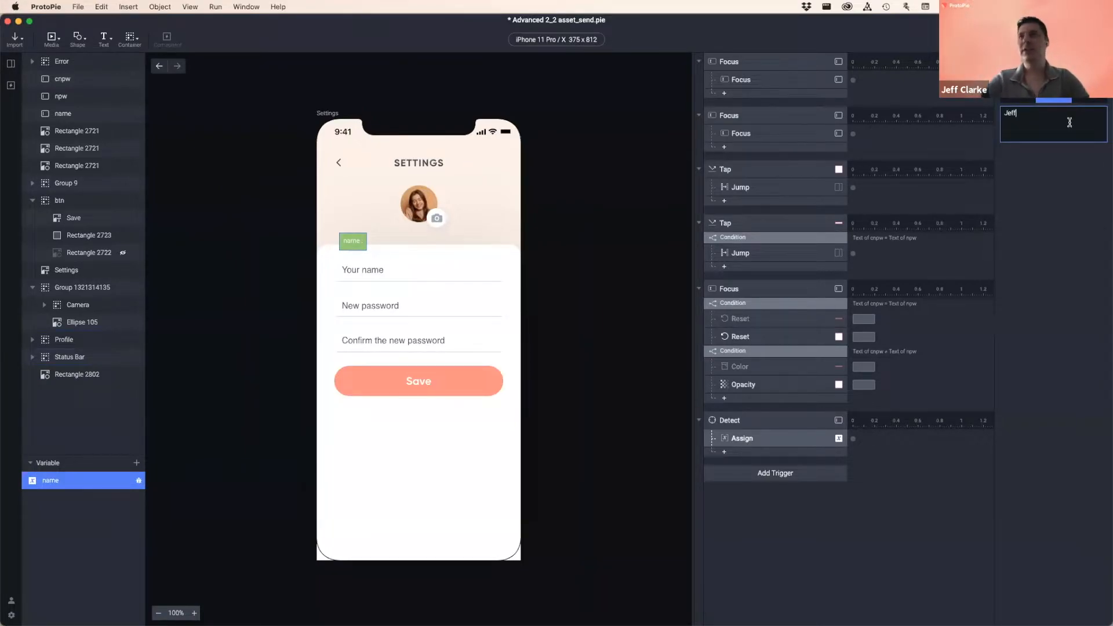
click(369, 249)
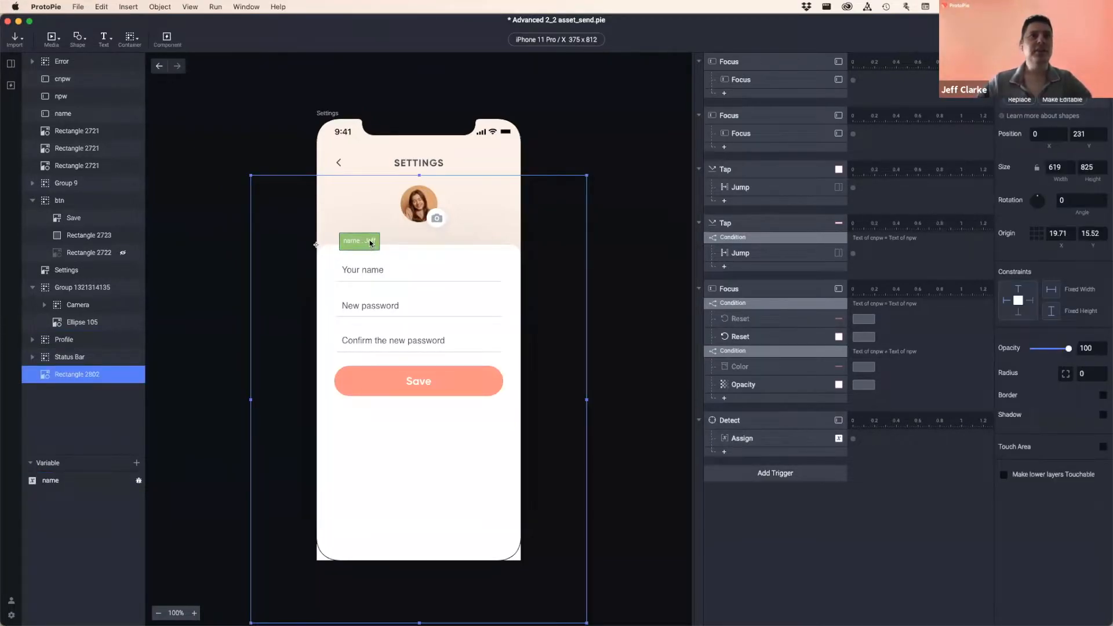
- Clear the name variable's value back to empty
click(89, 479)
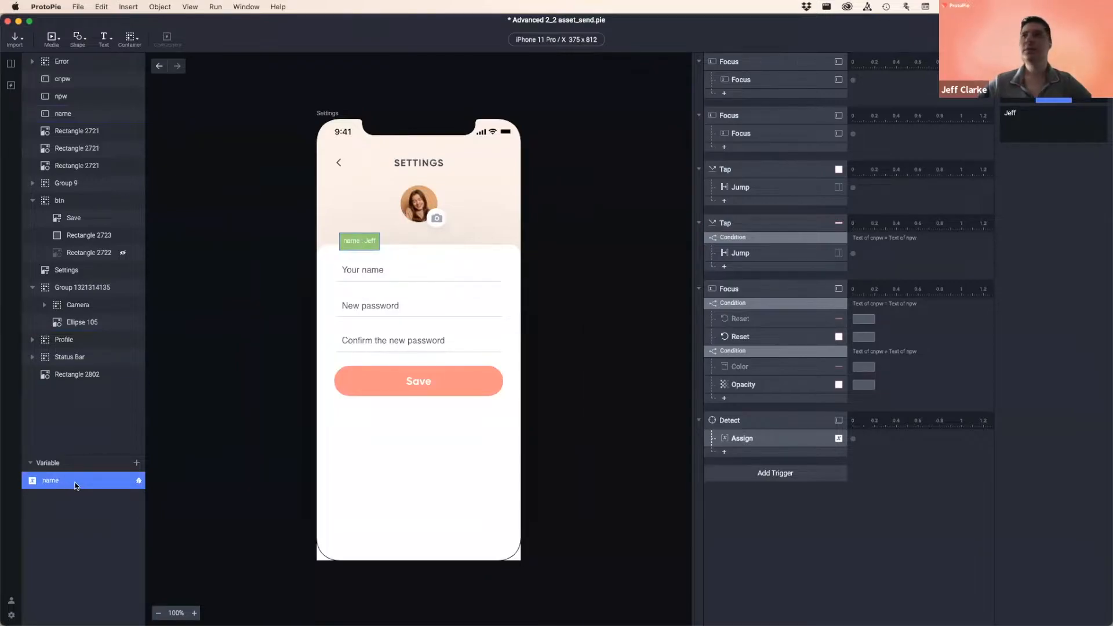
click(1053, 117)
click(1044, 218)
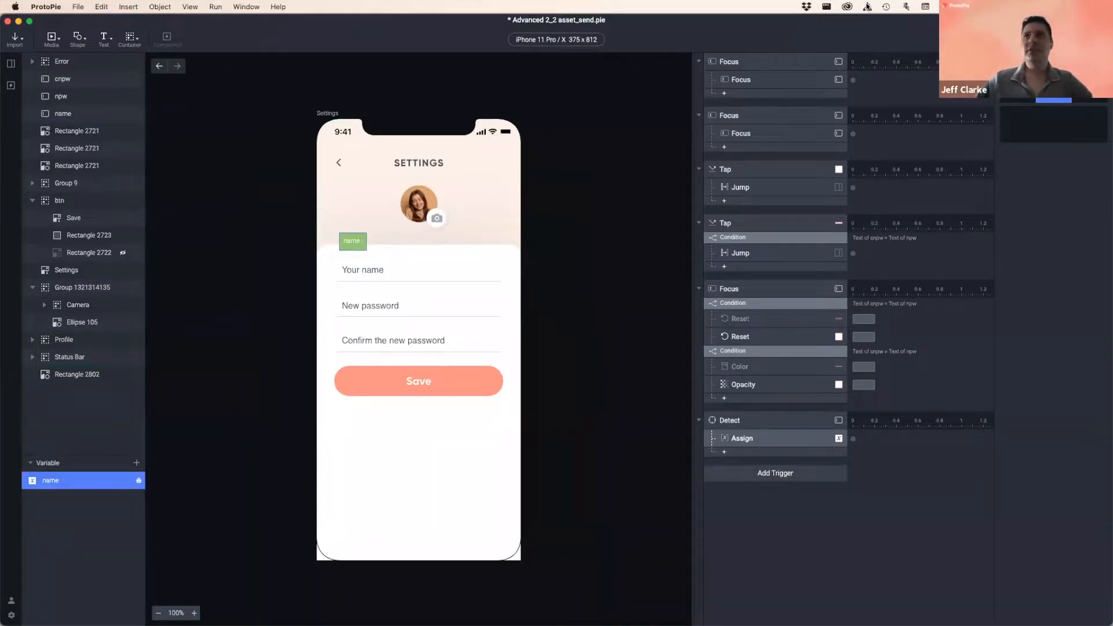
key(super+p)
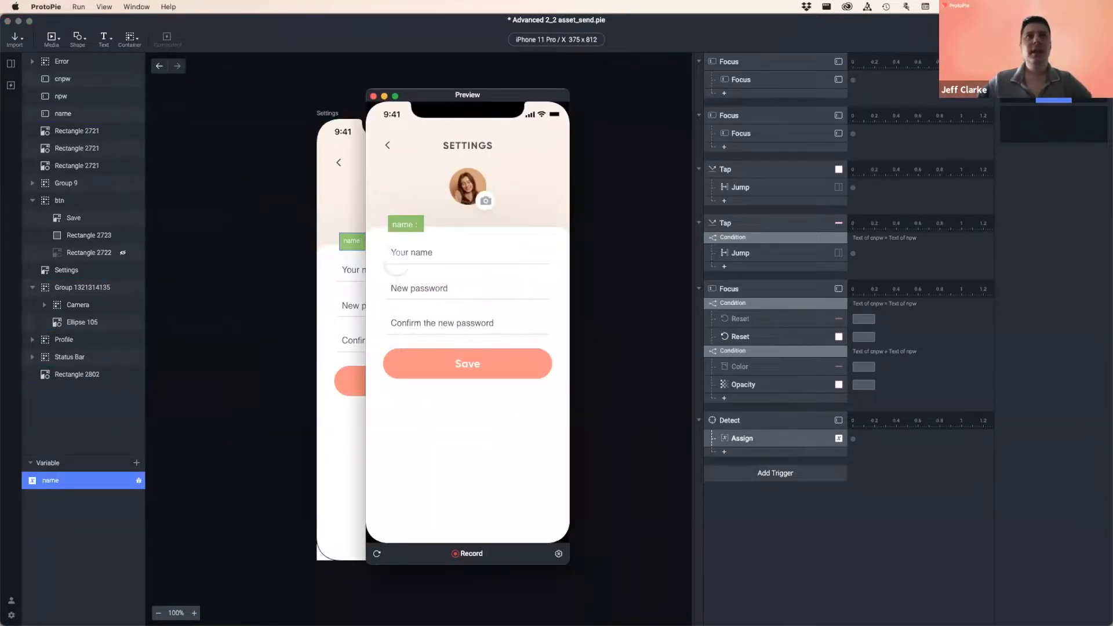
click(409, 256)
text(Jeff)
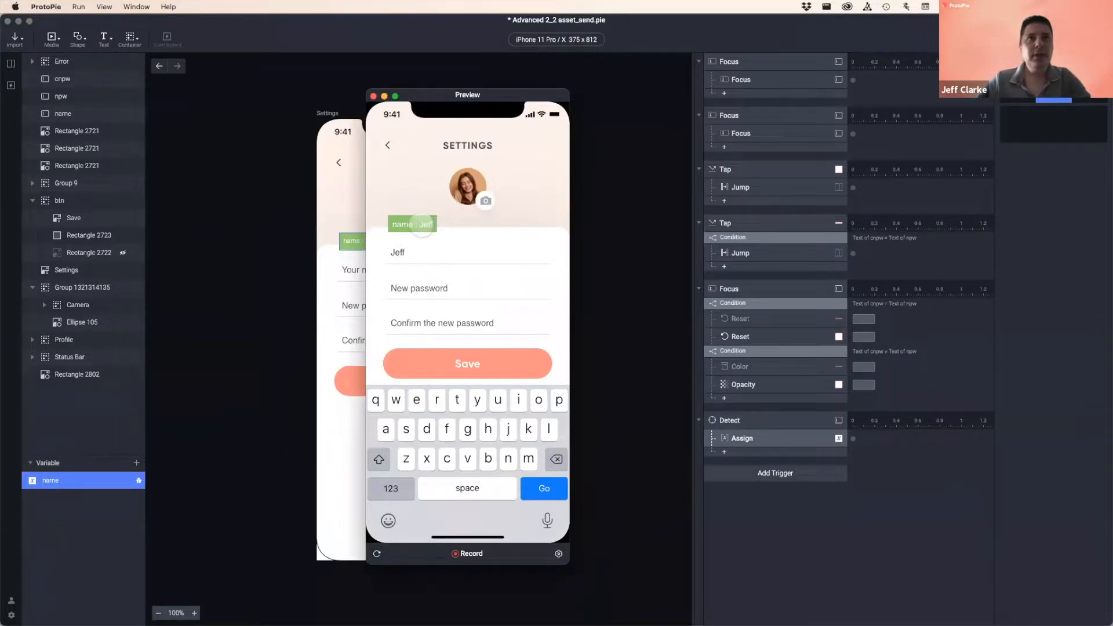
key(BackSpace)
key(BackSpace)
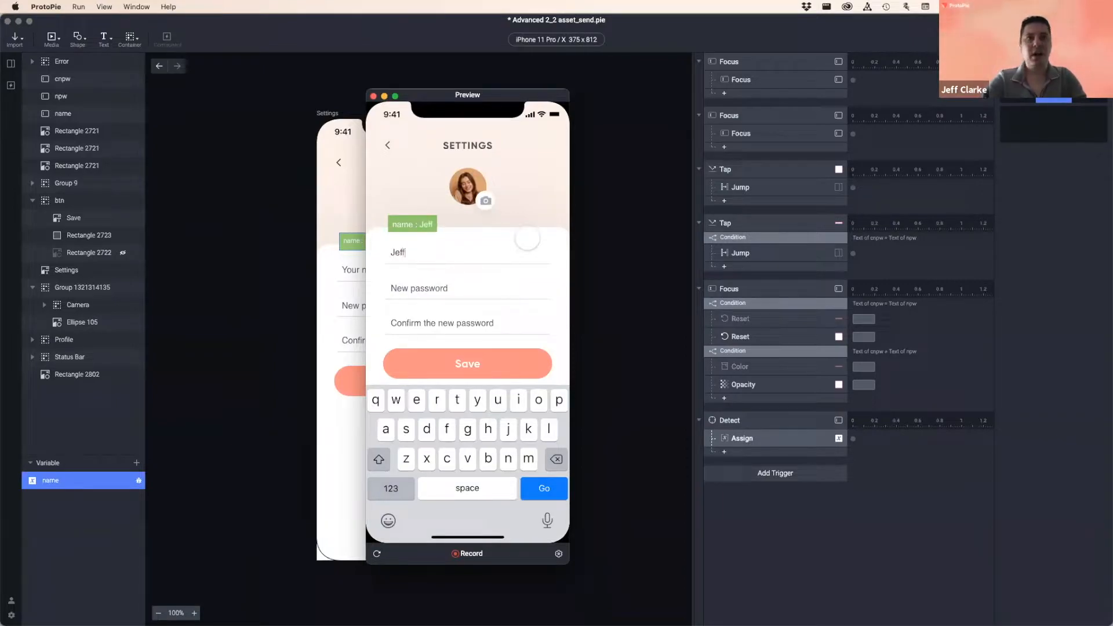
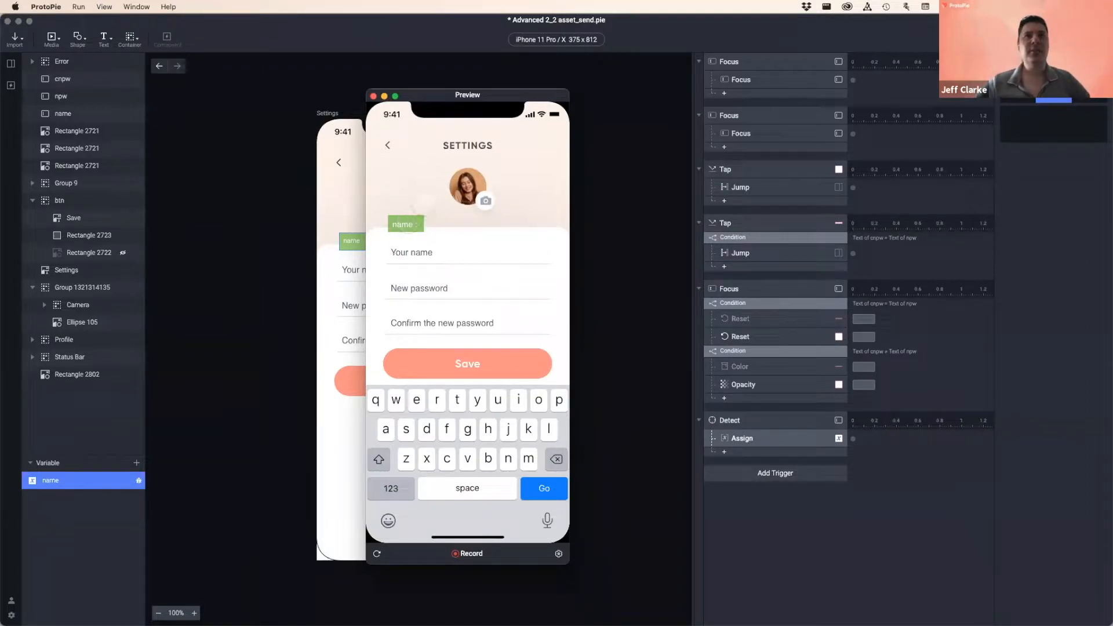
click(373, 96)
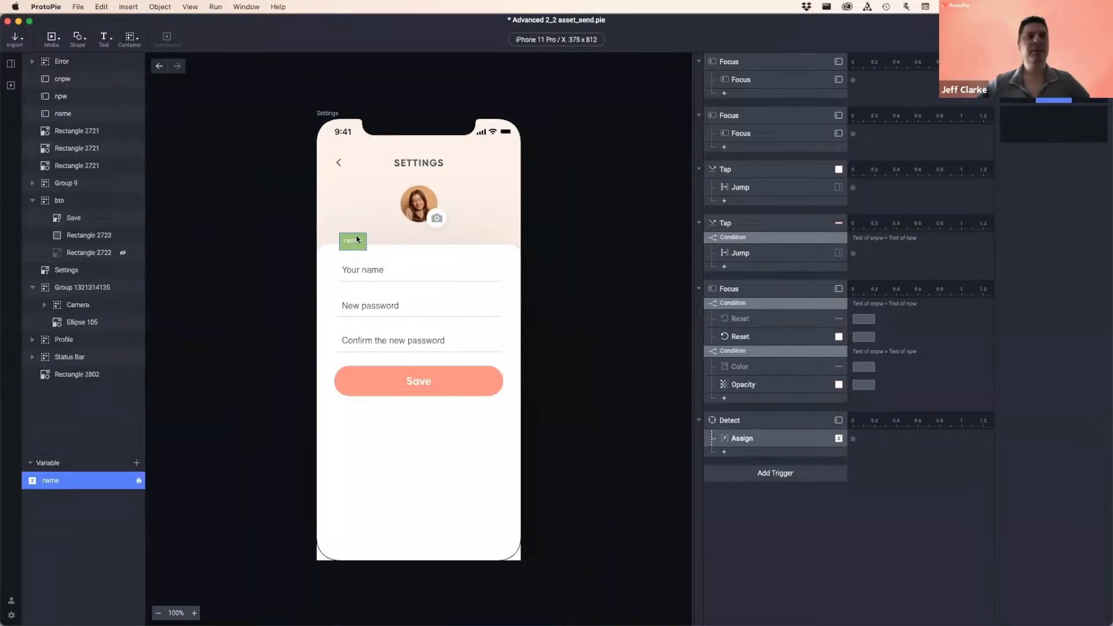
click(139, 485)
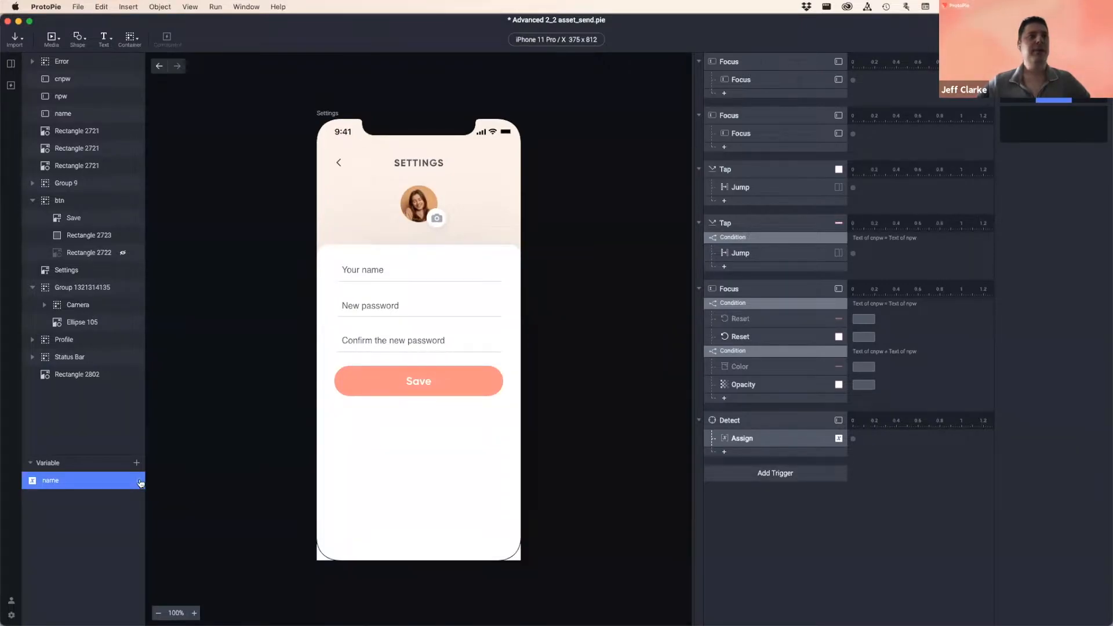
click(140, 484)
drag(353, 242, 343, 417)
key(super+p)
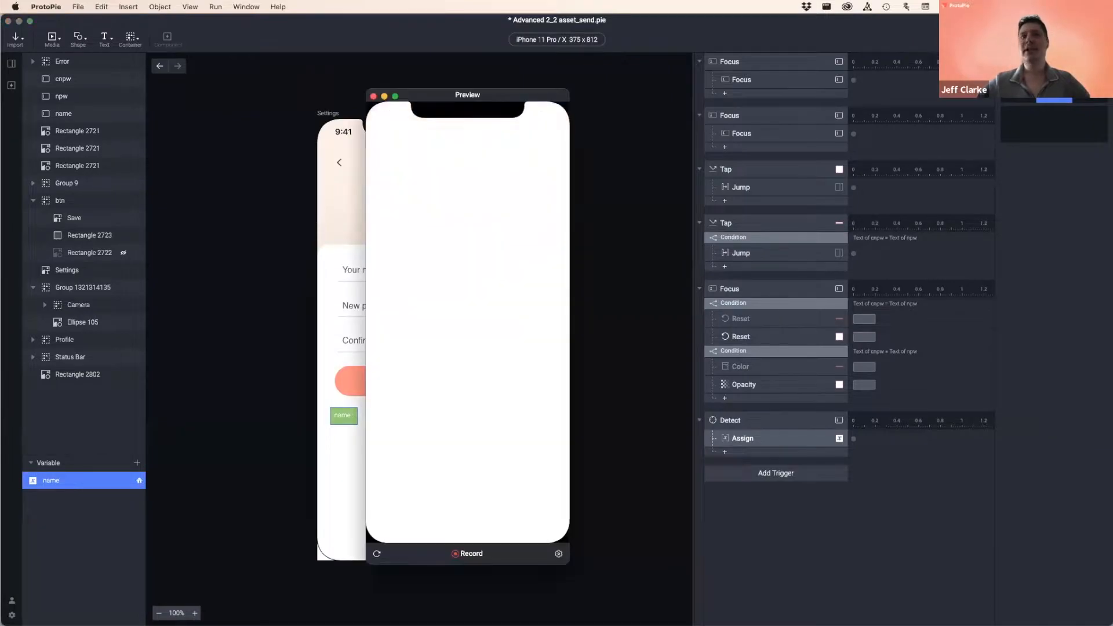
drag(406, 403, 471, 430)
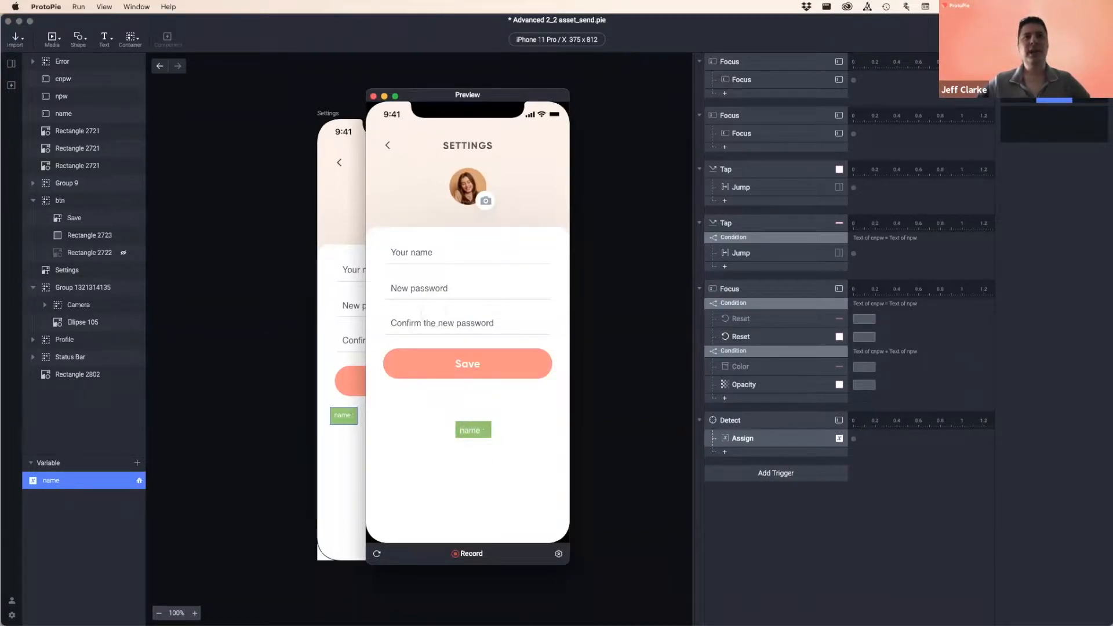
click(377, 556)
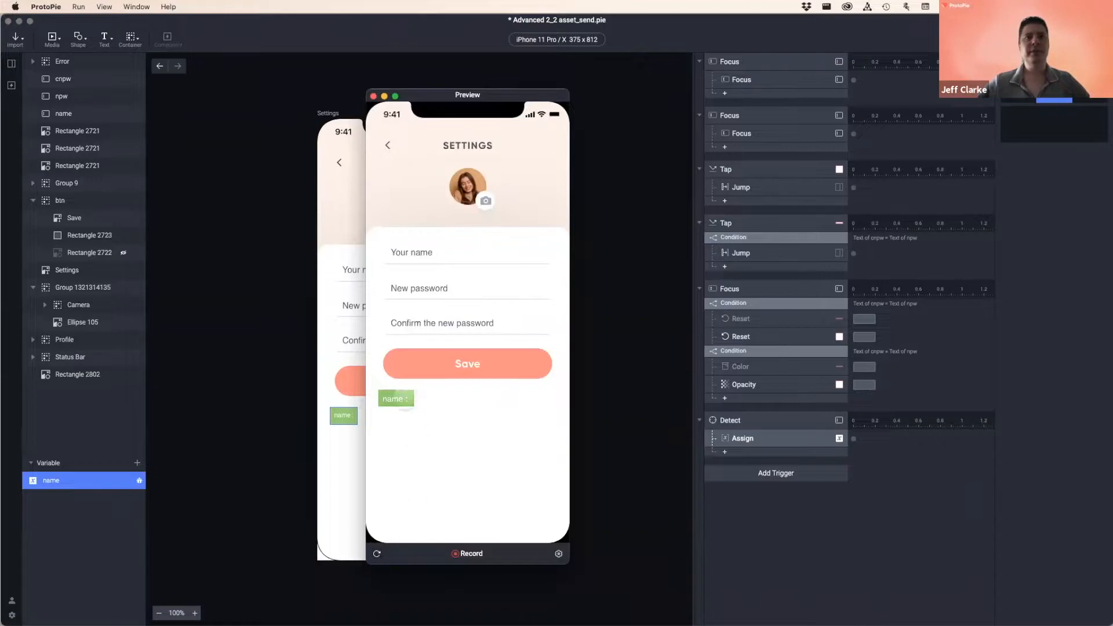
drag(447, 92, 630, 112)
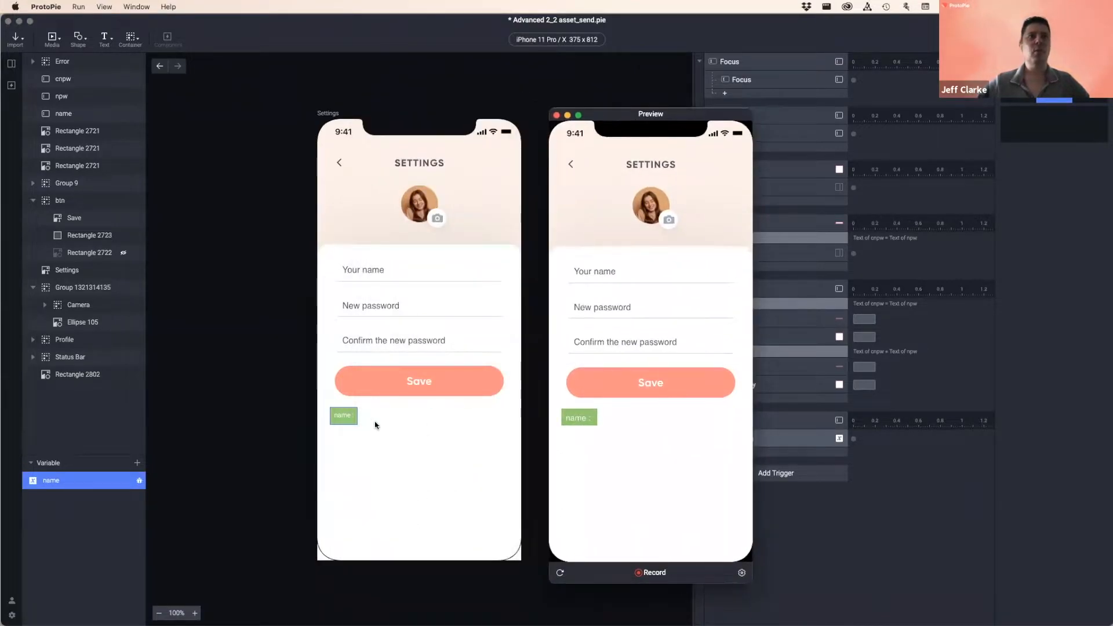
click(556, 114)
drag(346, 419, 364, 243)
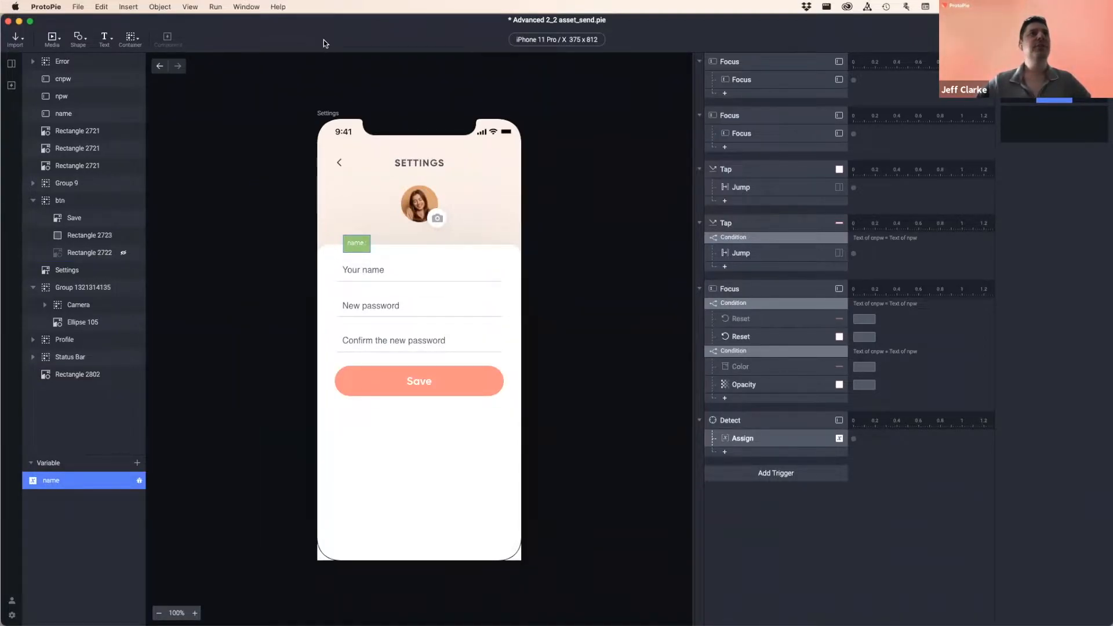
- Open the IoT home scene and preview it, sliding the side menu open and closed
click(13, 67)
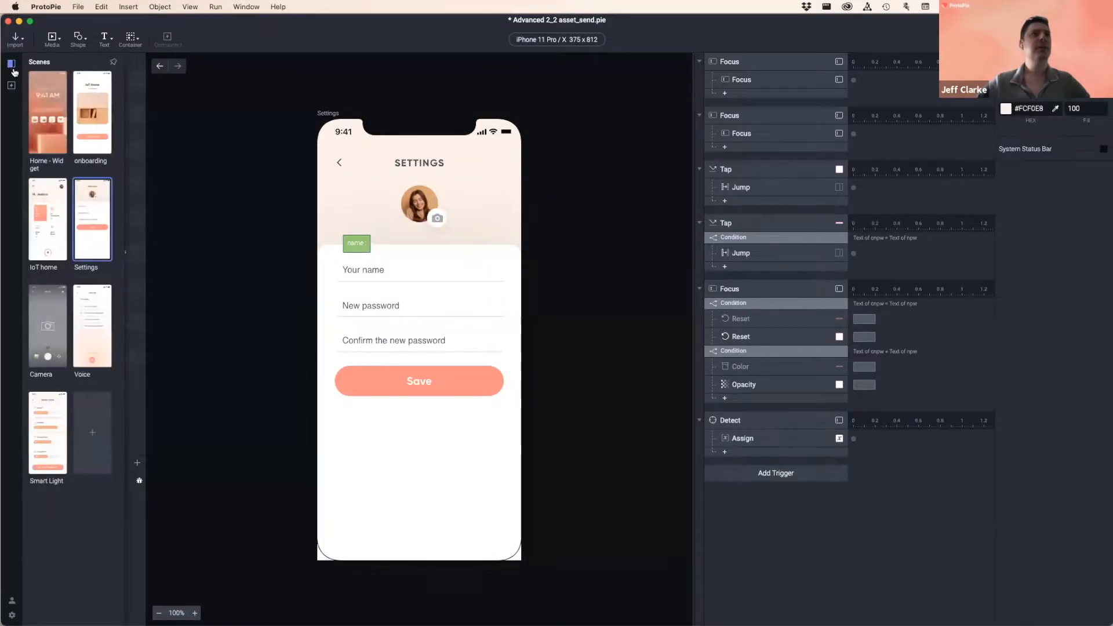
click(47, 228)
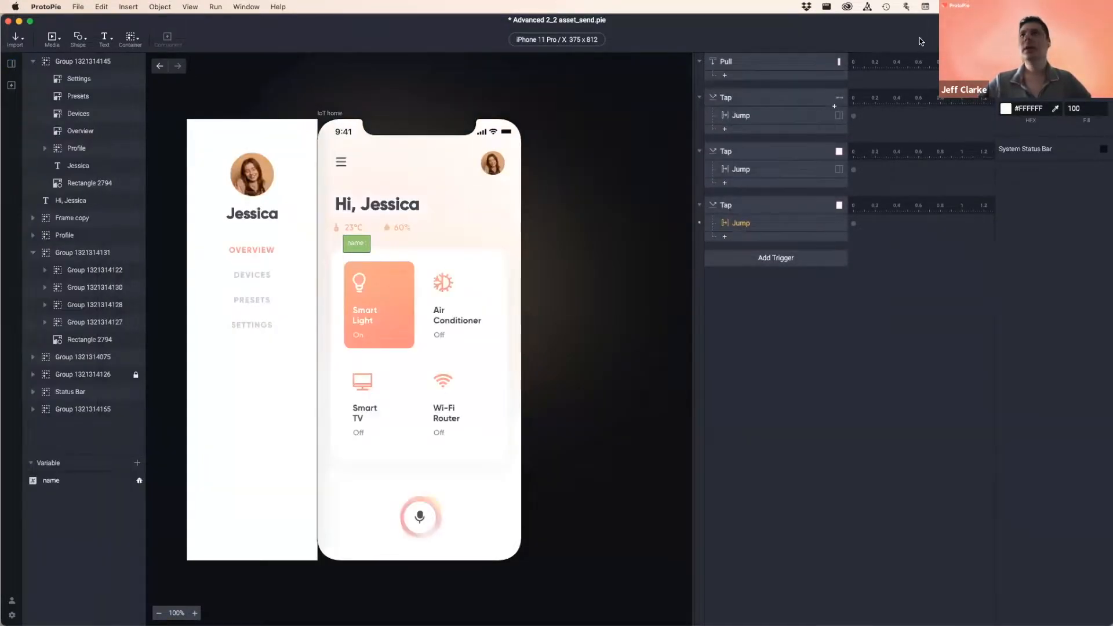
key(super+p)
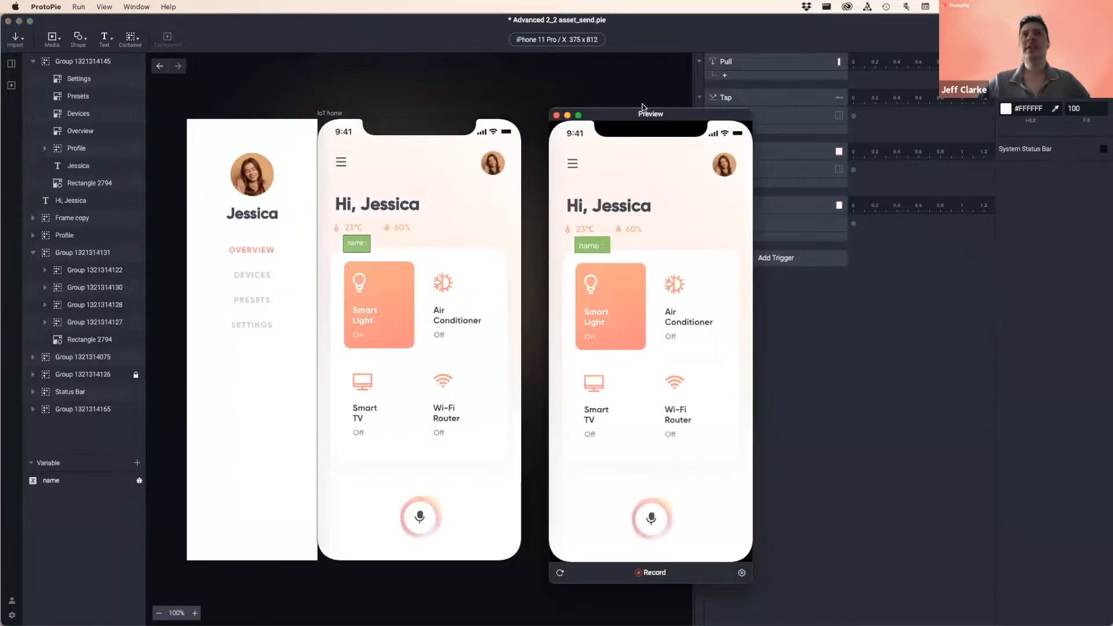
drag(643, 108, 486, 105)
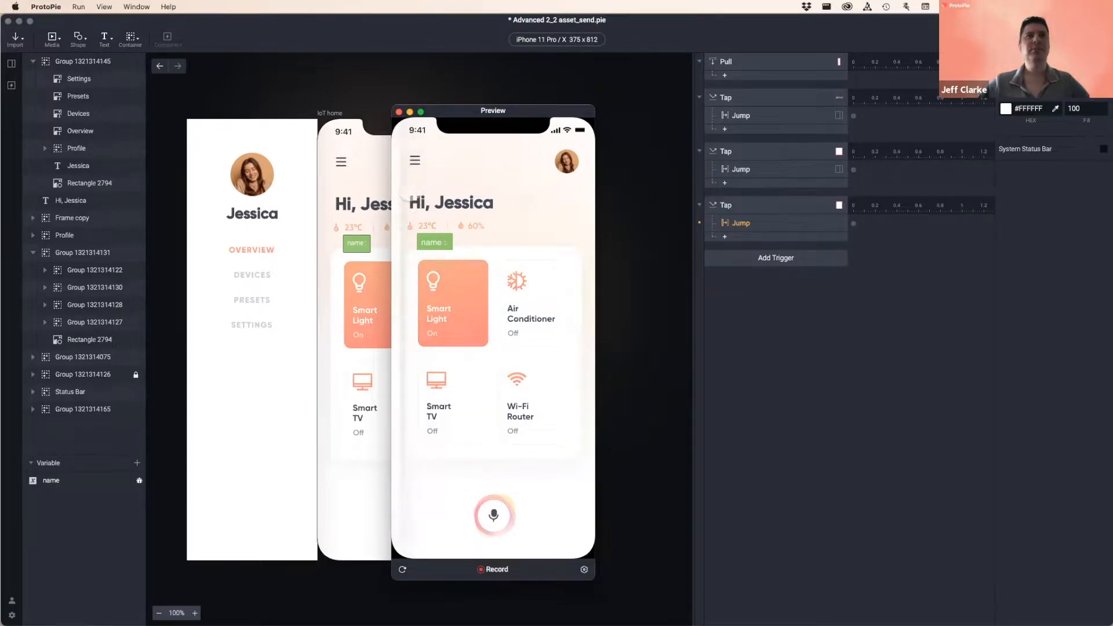
drag(400, 197, 548, 203)
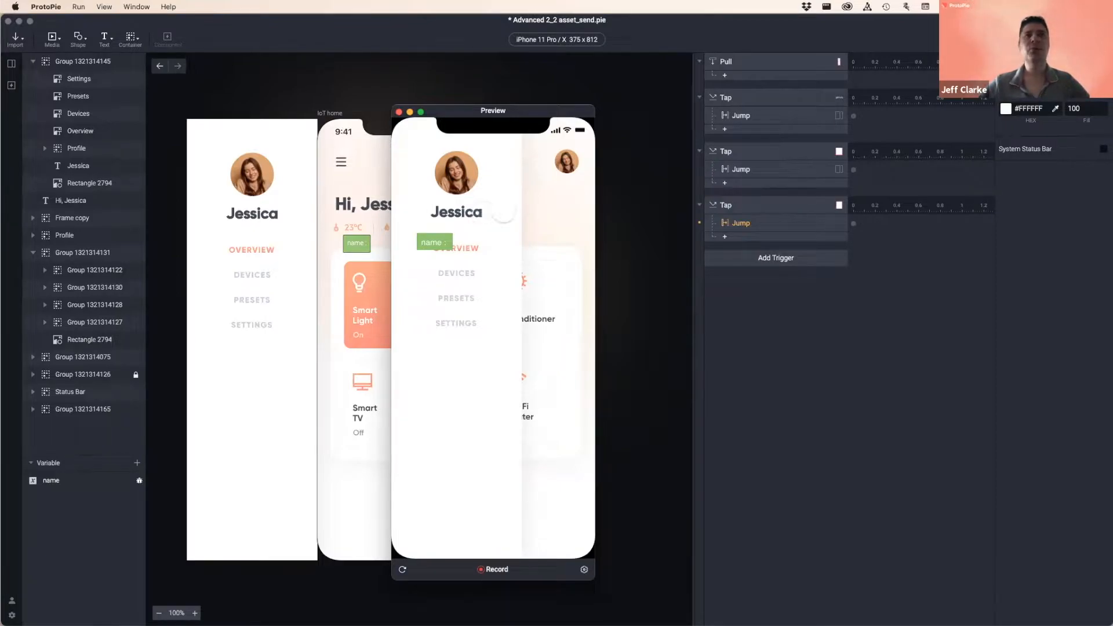
click(532, 205)
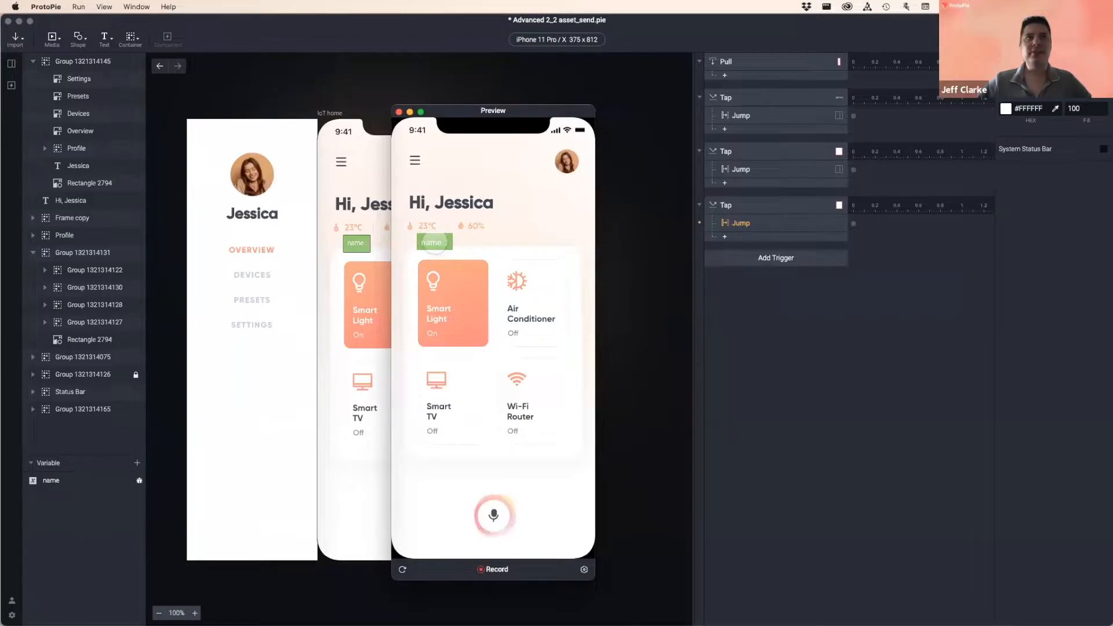
- Back in the editor, toggle the name variable's debug label off and on again
click(82, 481)
click(80, 480)
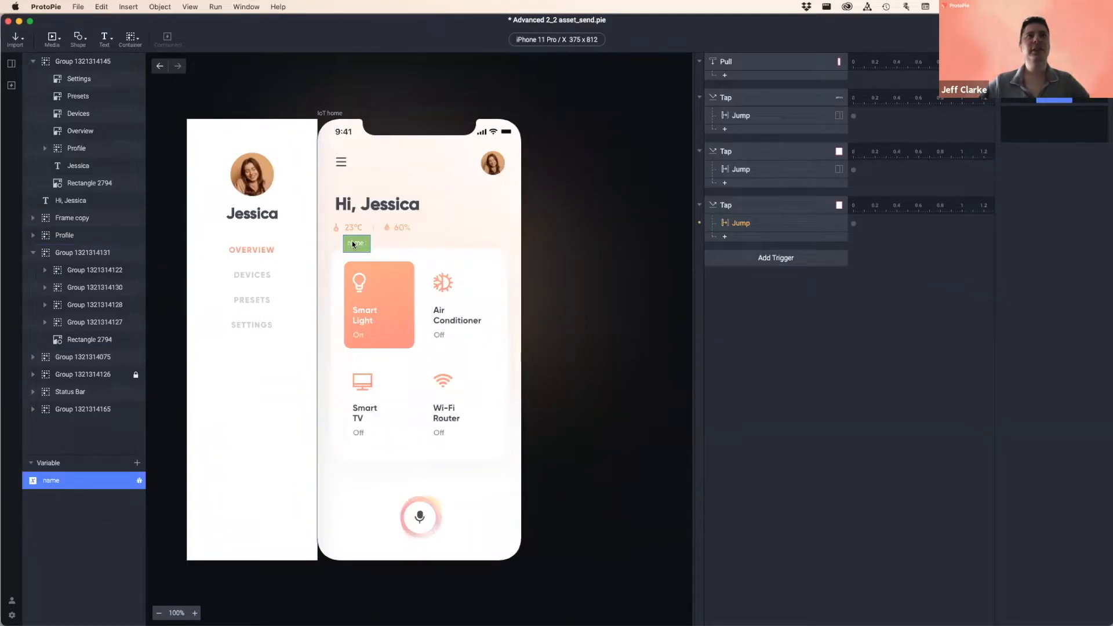
click(139, 483)
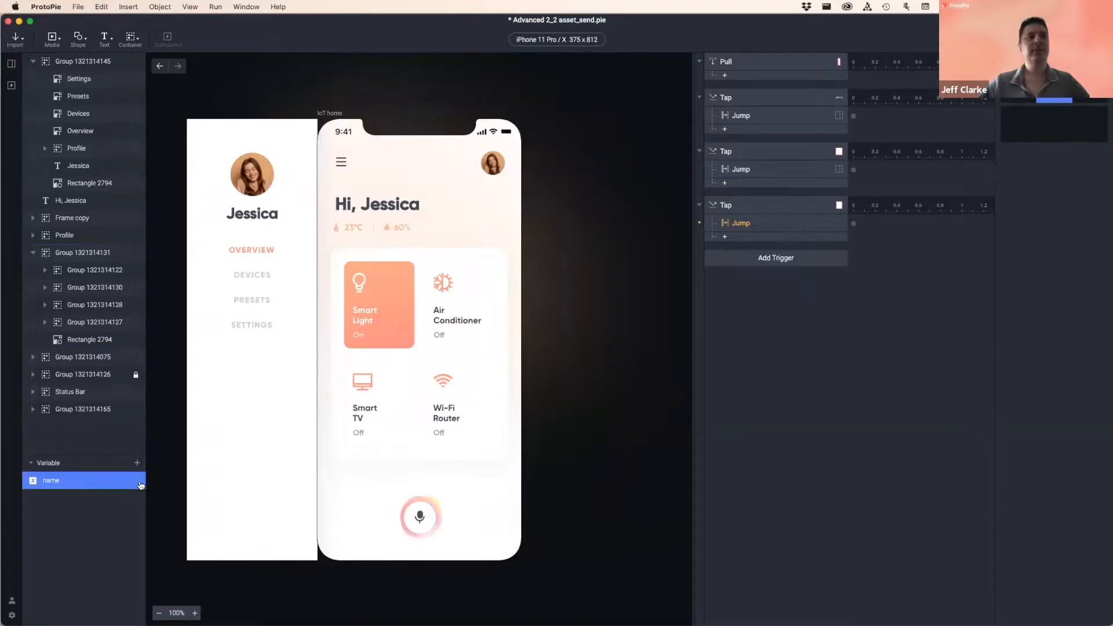
click(139, 483)
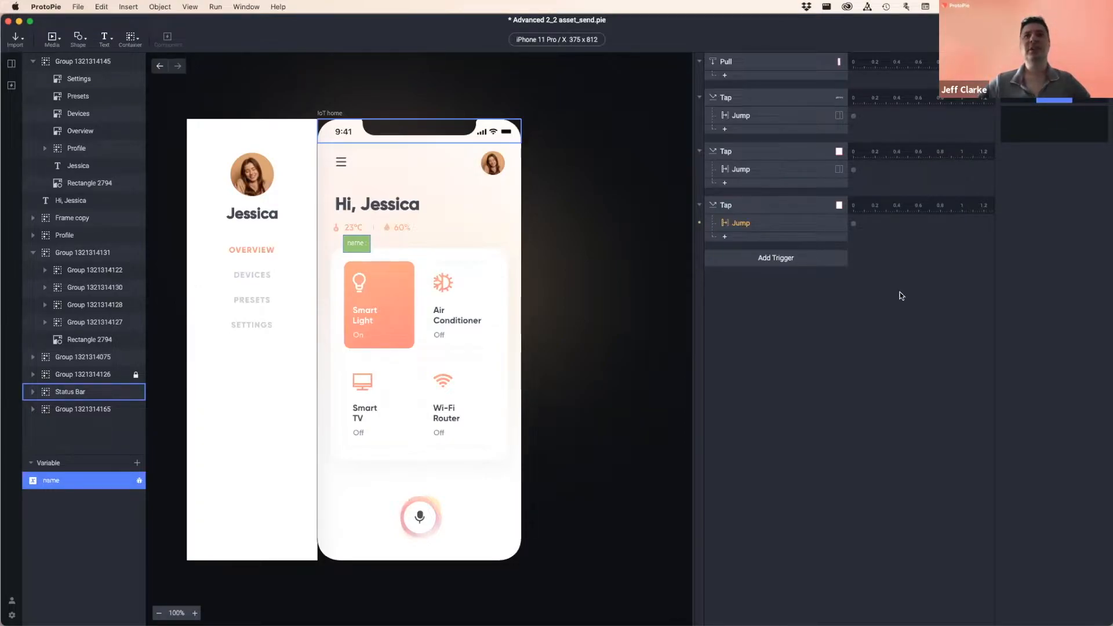
click(806, 298)
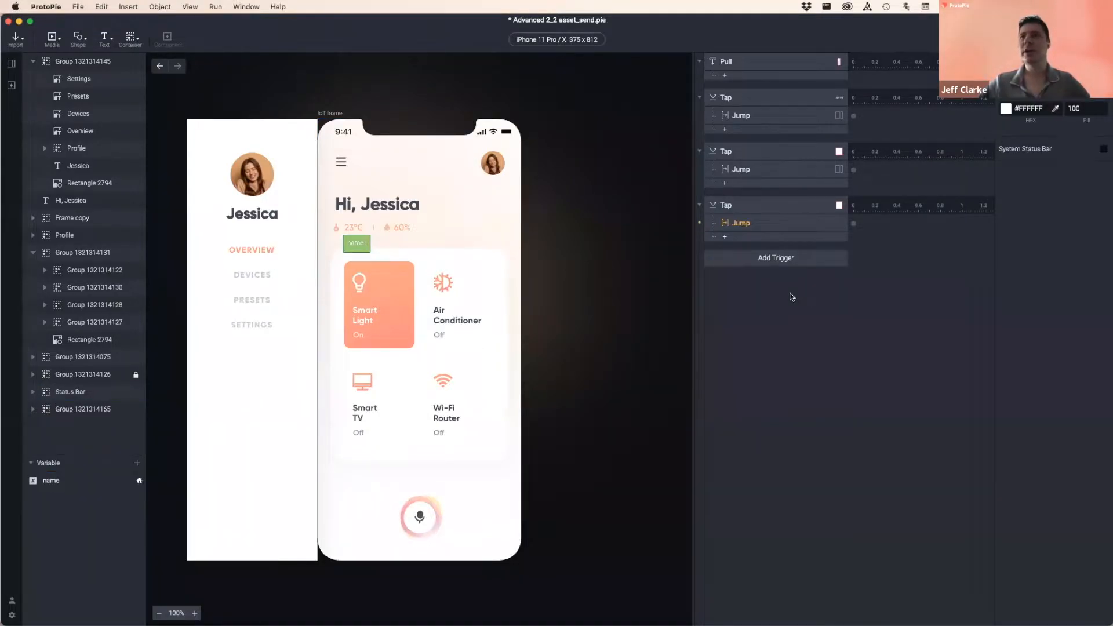
- Add a Start trigger to the IoT home scene set to Start With Jump
click(805, 256)
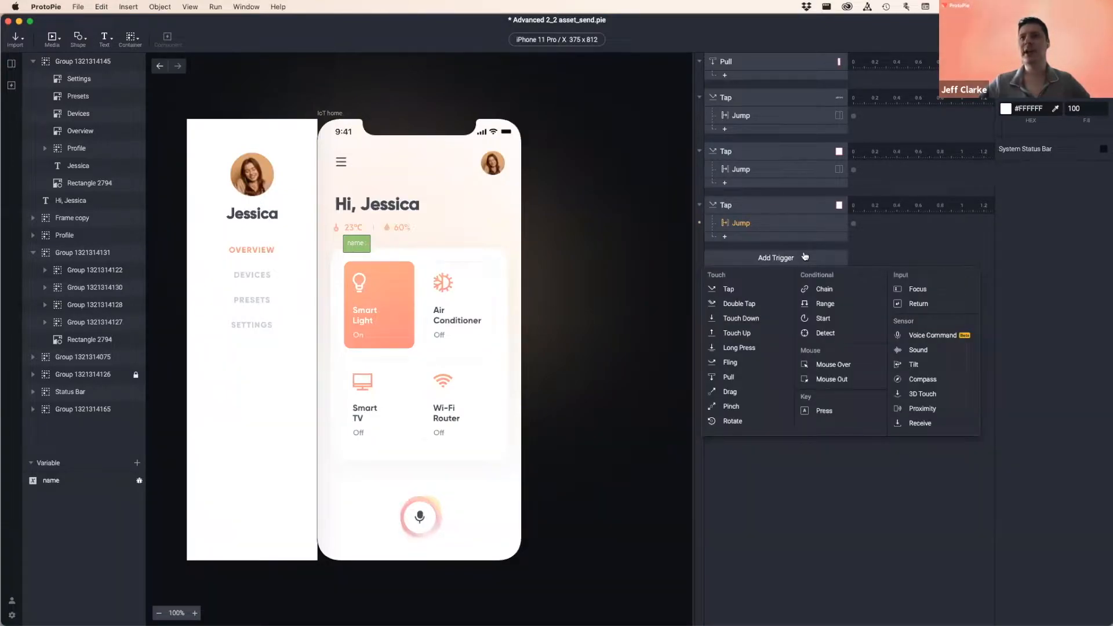
click(828, 318)
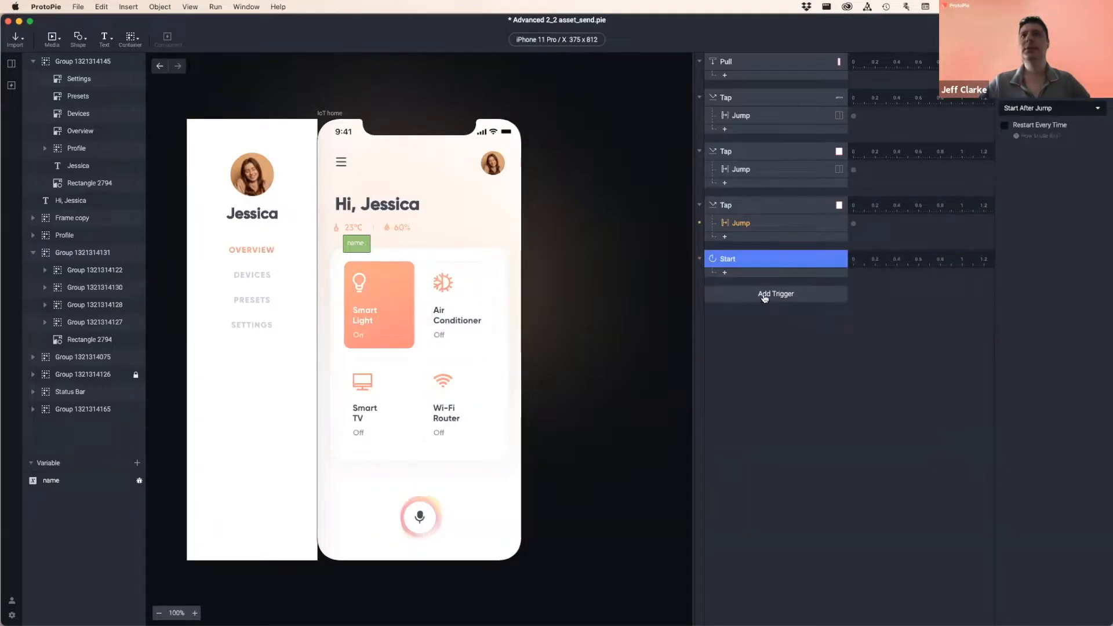
click(1031, 109)
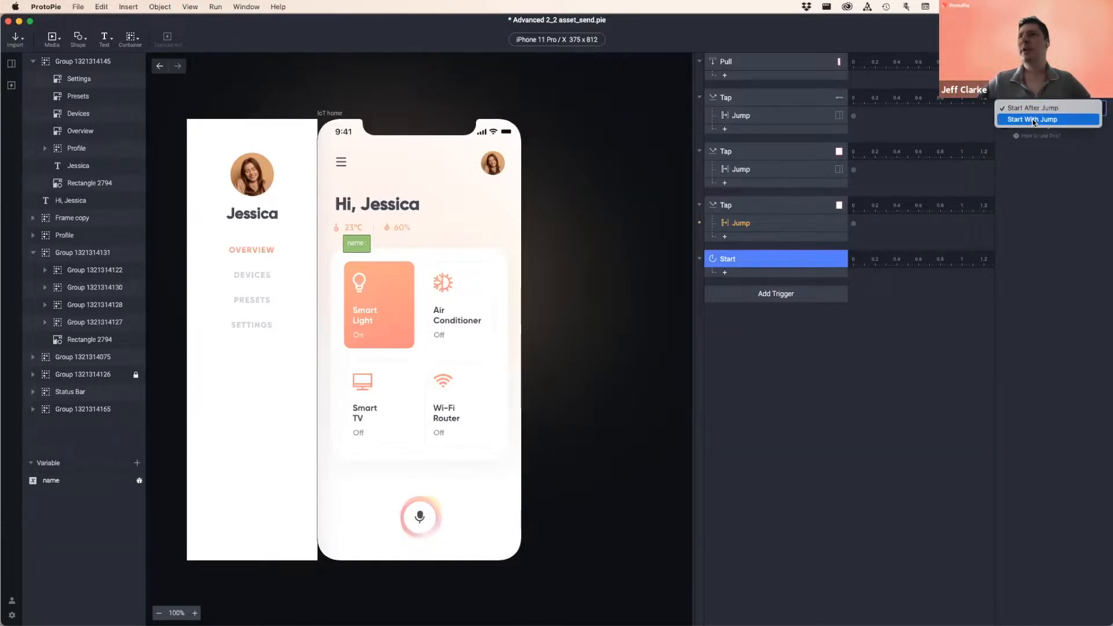
click(1035, 109)
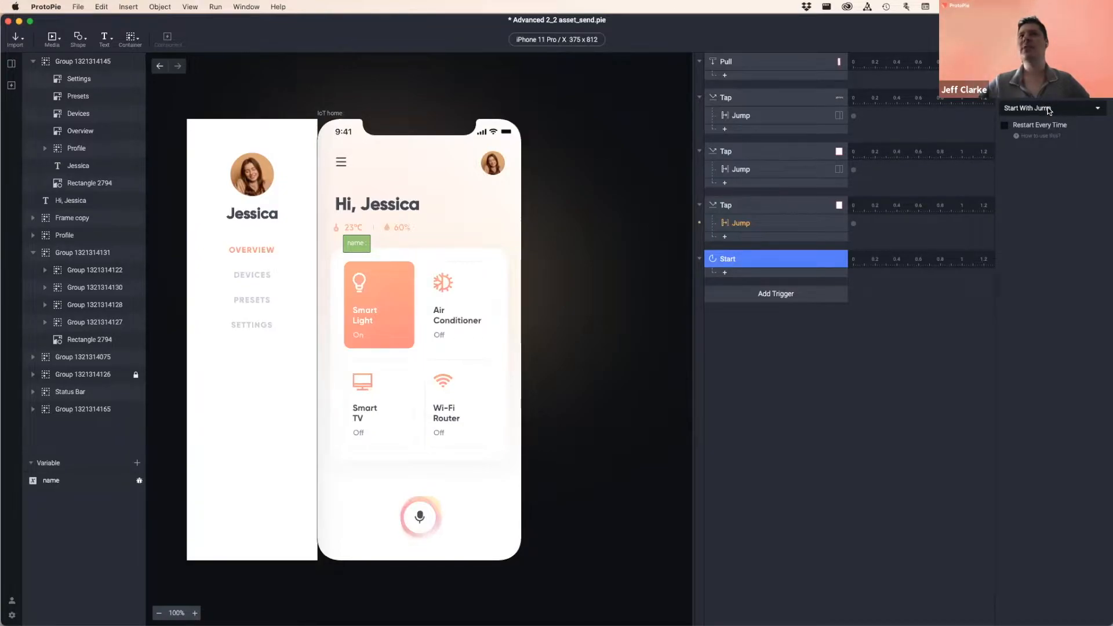
- Check the Hi, Jessica greeting layer, keep Start With Jump, and show the trigger's response list
click(356, 204)
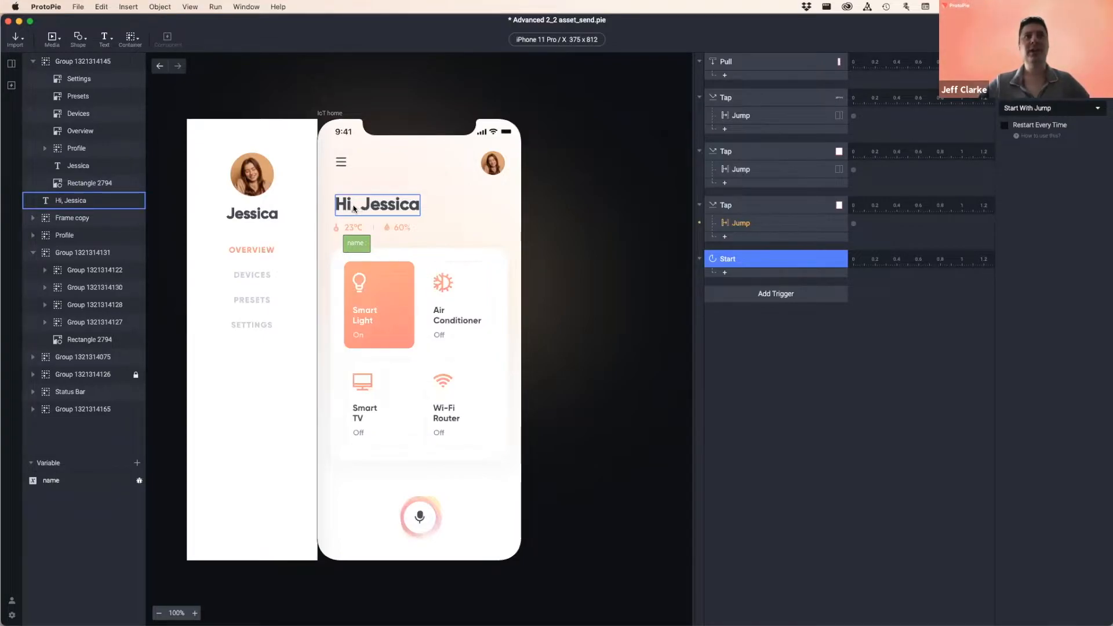
click(574, 232)
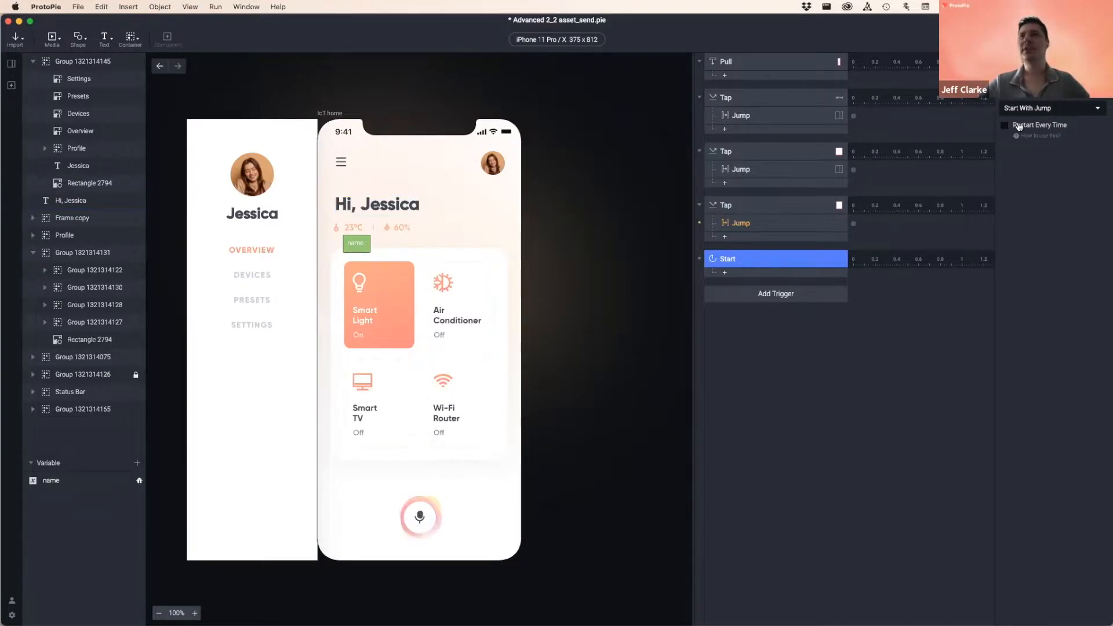
click(1031, 107)
click(1031, 108)
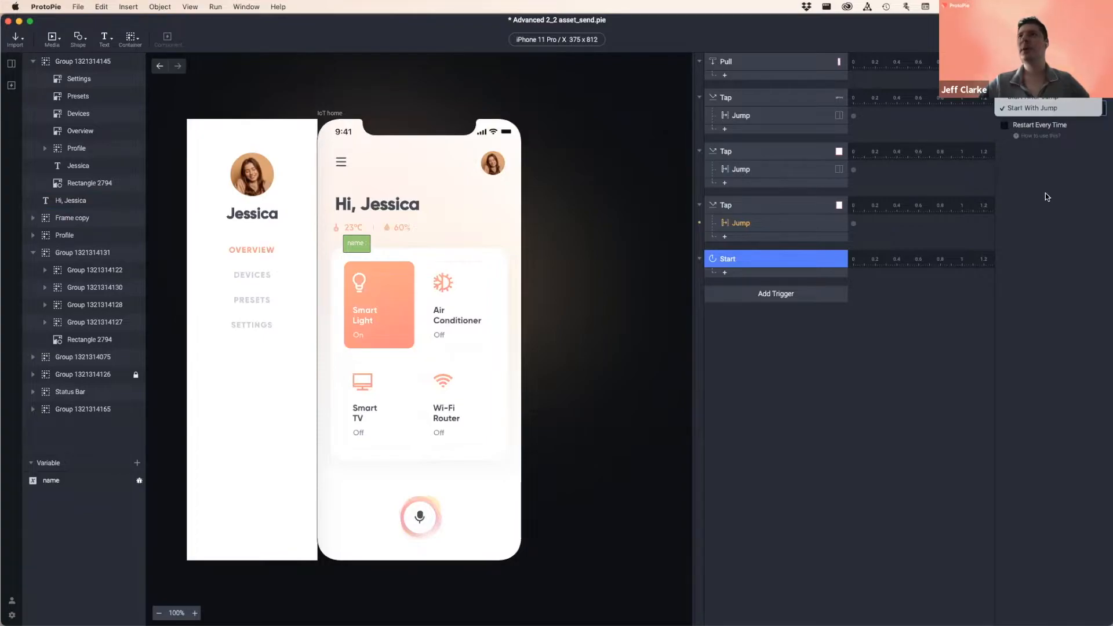
click(739, 275)
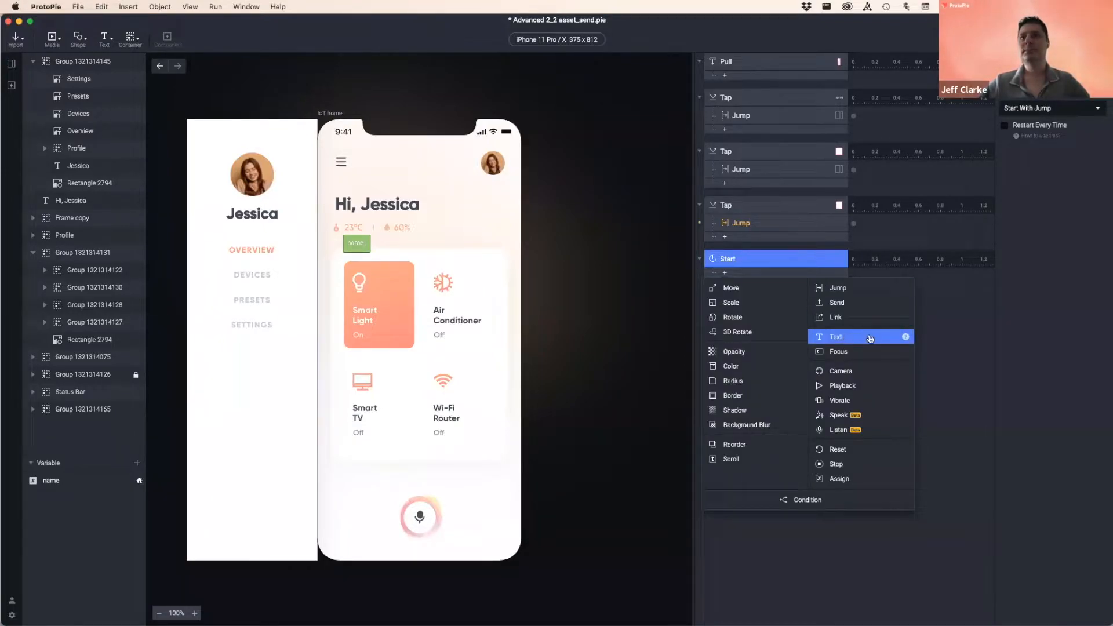
- Add a Text response to the Start trigger after checking the side-menu name and greeting layers
click(844, 337)
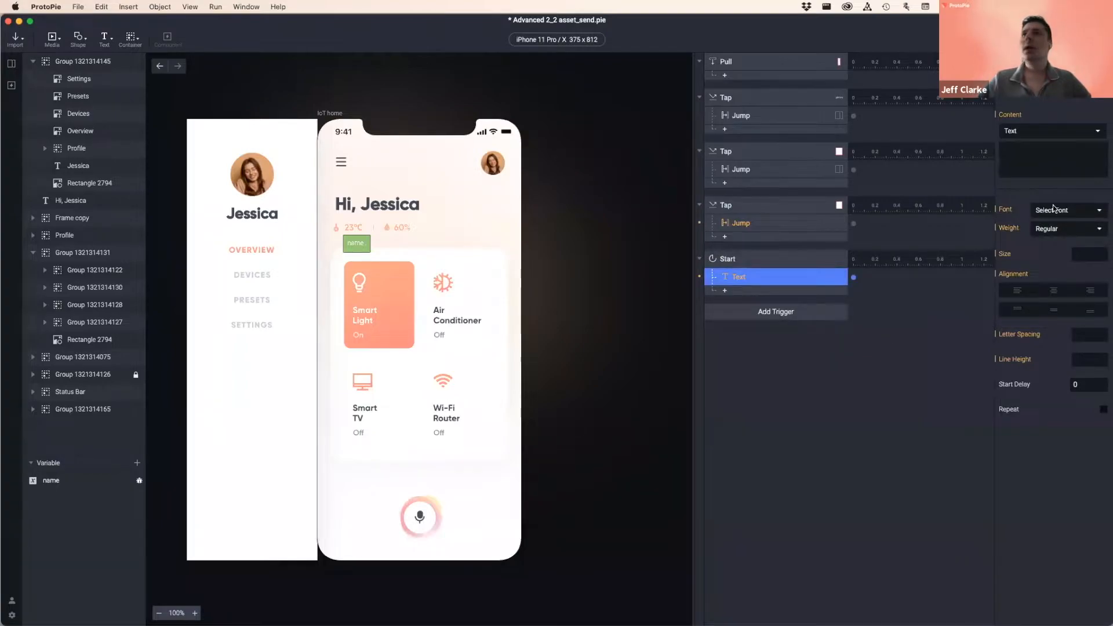
click(251, 217)
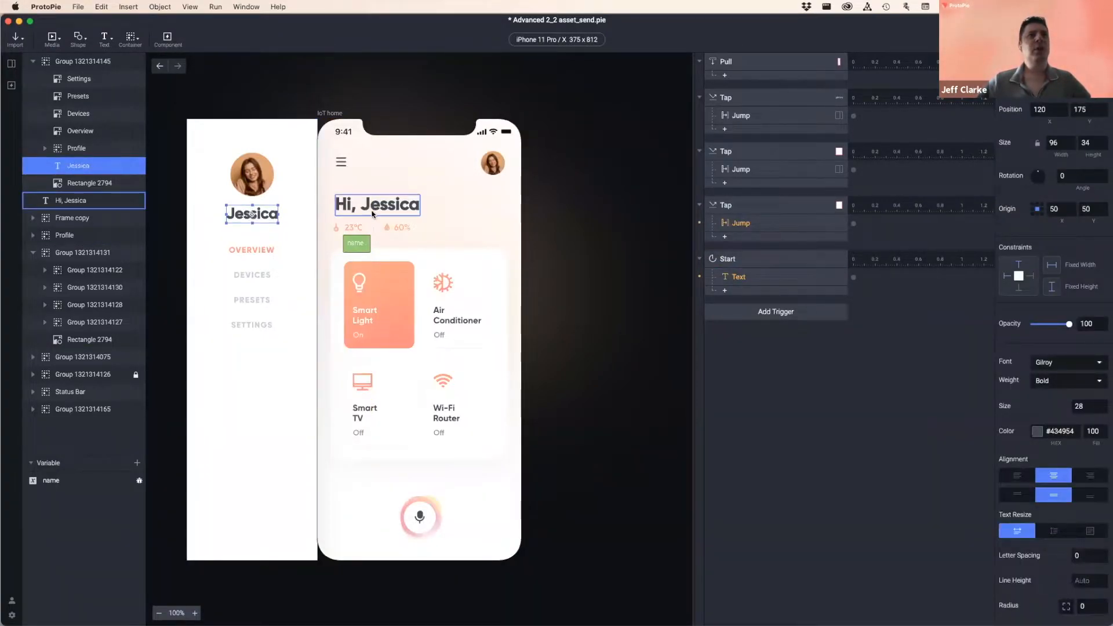
click(345, 209)
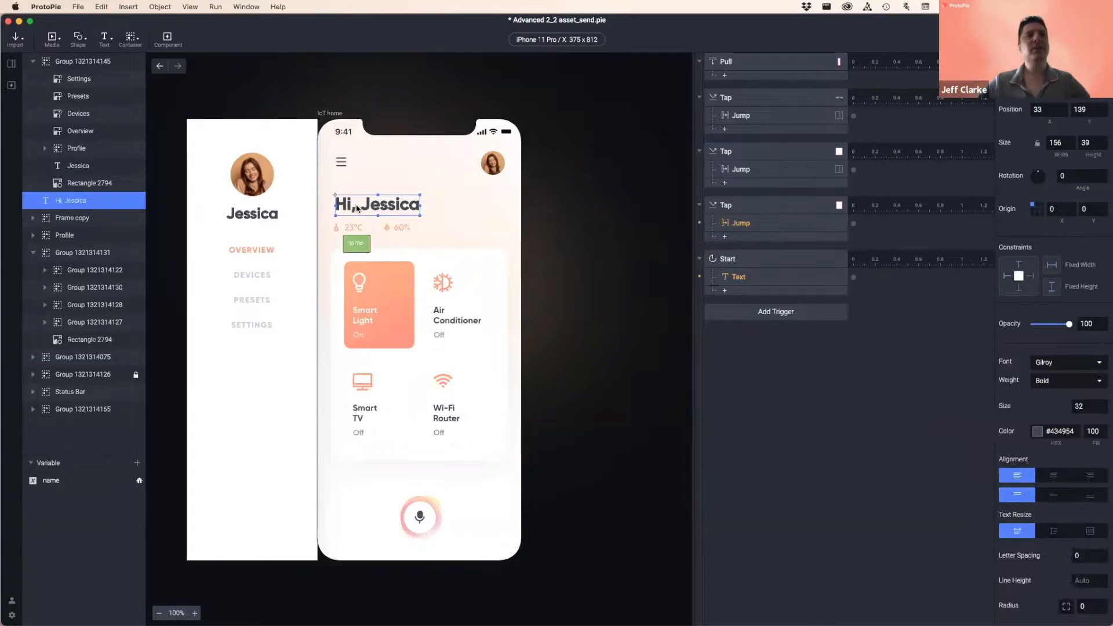
click(250, 216)
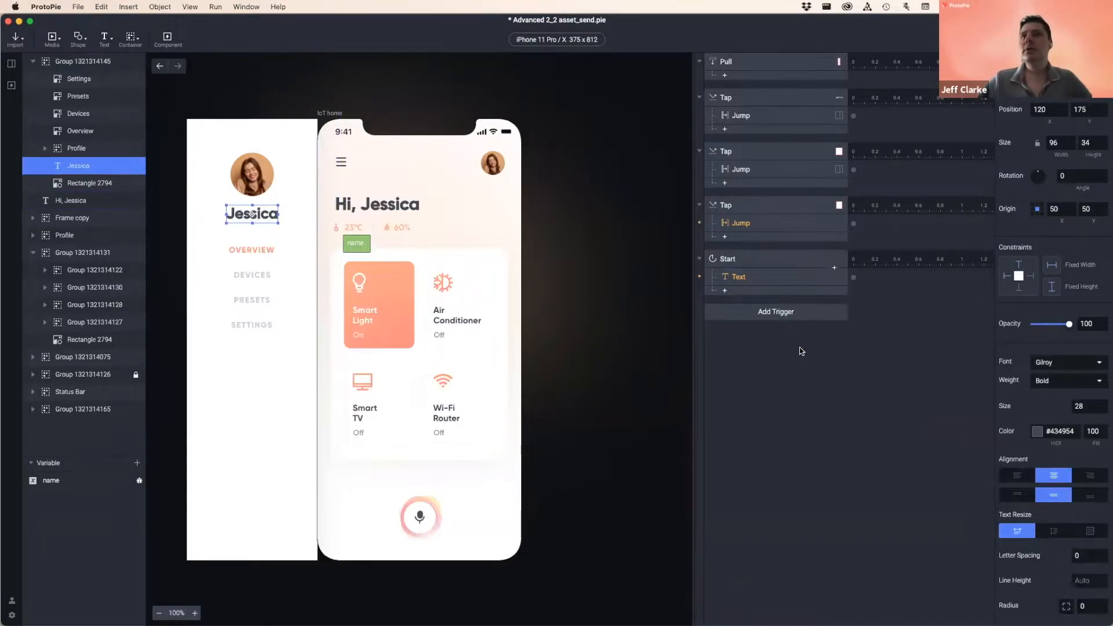
click(750, 274)
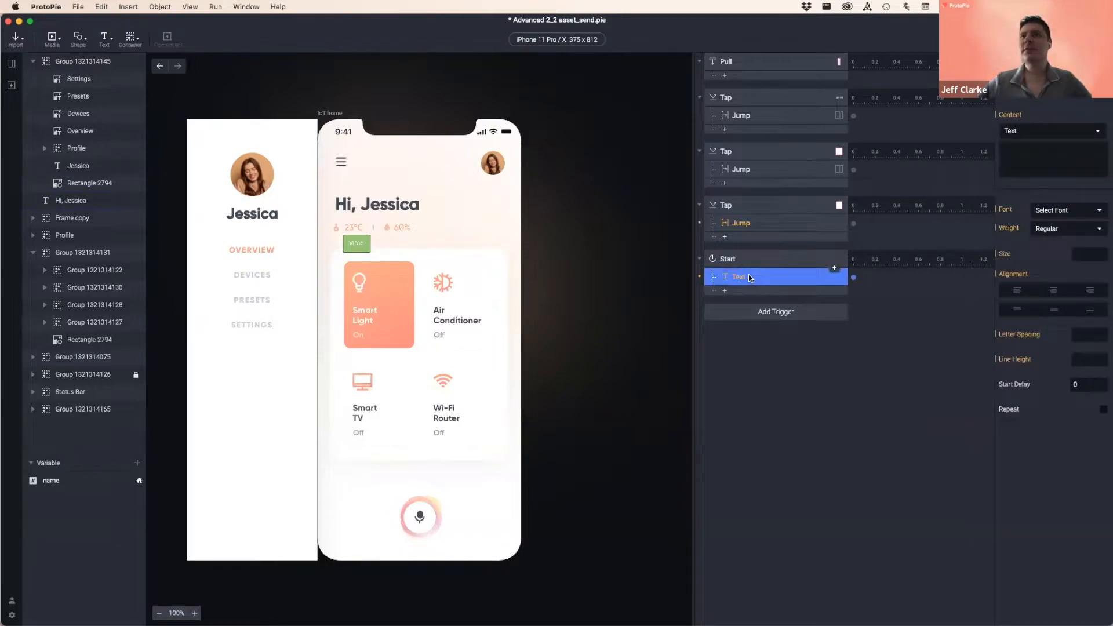
click(1054, 85)
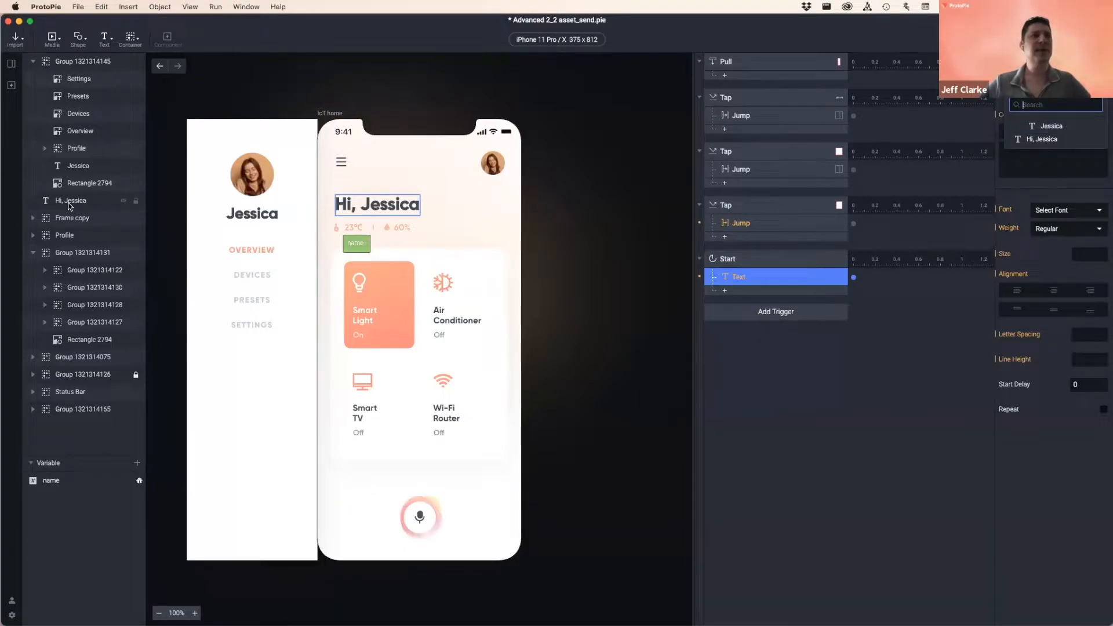
- Rename the side-menu name layer to Dynamic Name and the greeting layer to Dynamic Greeting
double_click(82, 165)
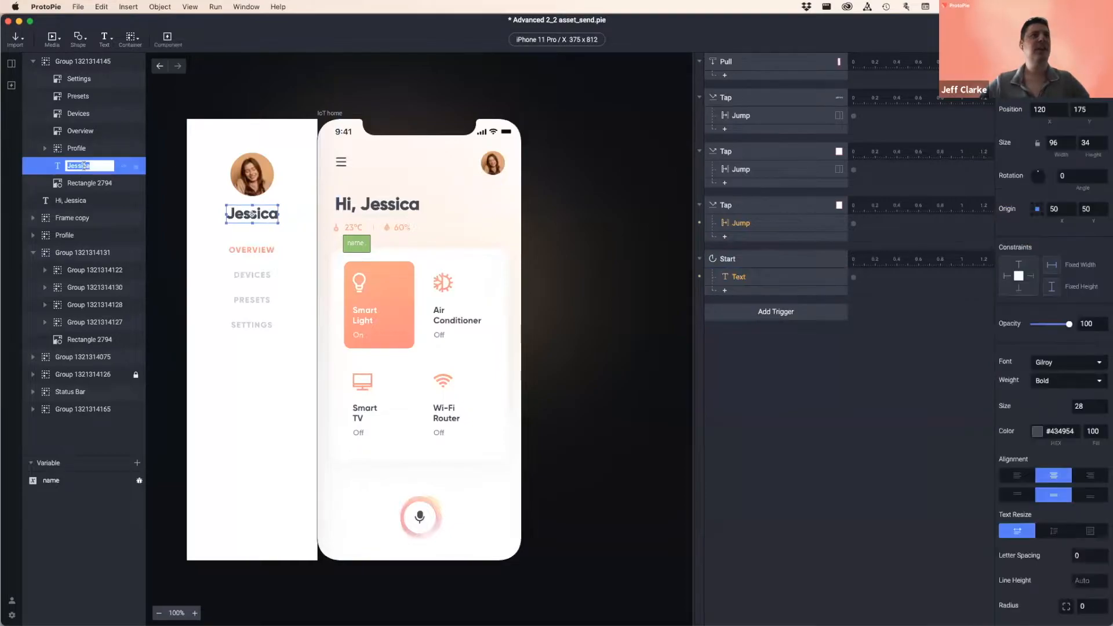
text(Name)
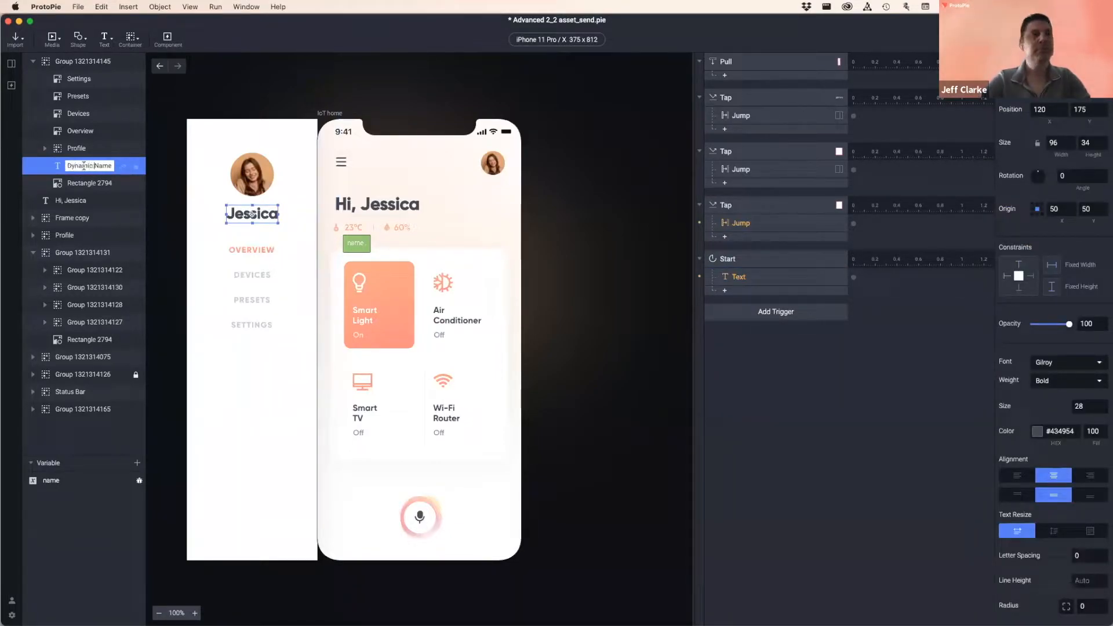
double_click(67, 200)
text(Dynamic Greeting)
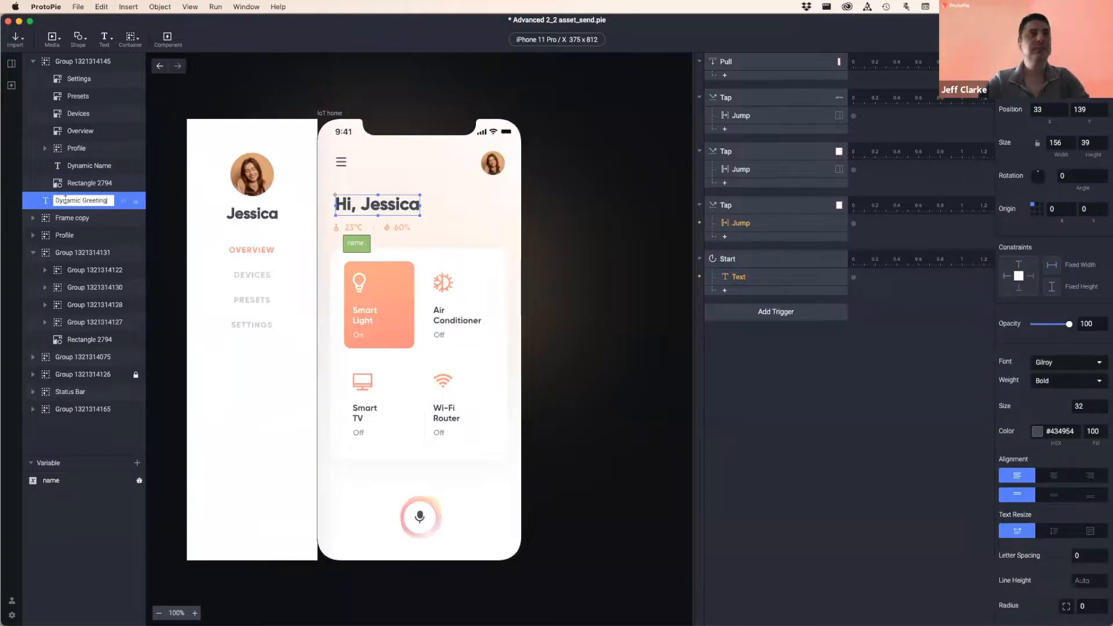
click(91, 167)
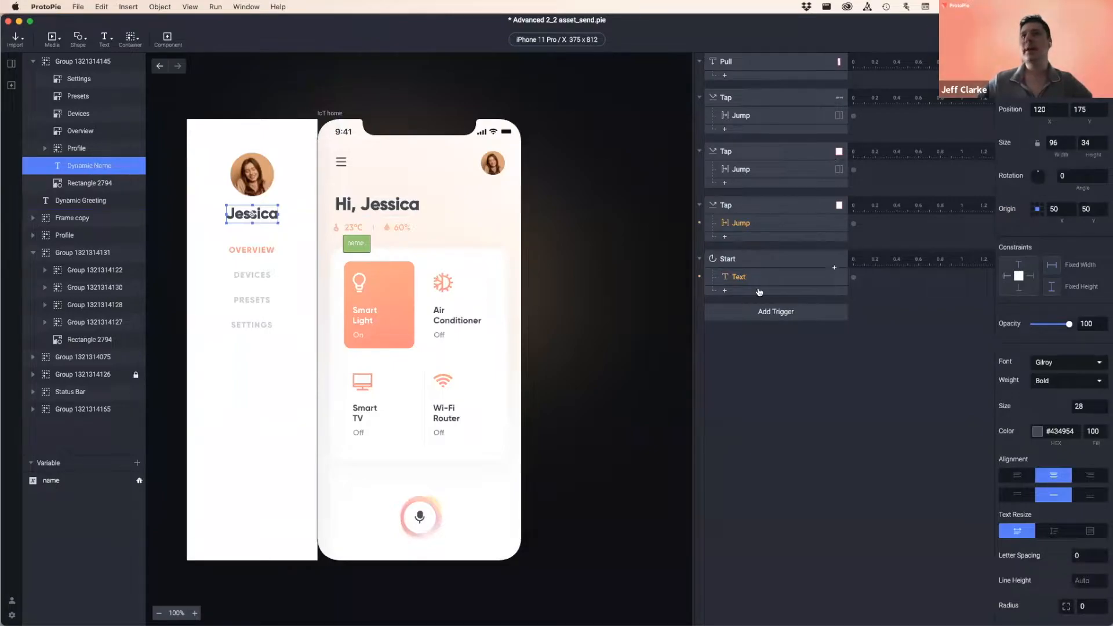
click(756, 276)
- Point the Text response at the Dynamic Name layer, keeping plain-text content
click(1056, 86)
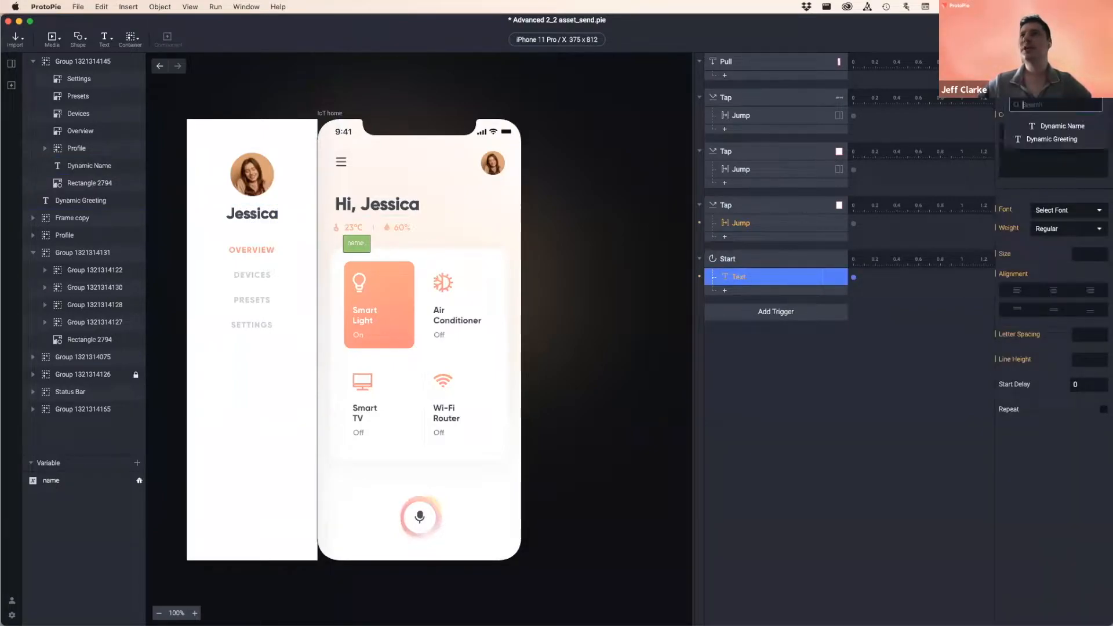
click(1062, 127)
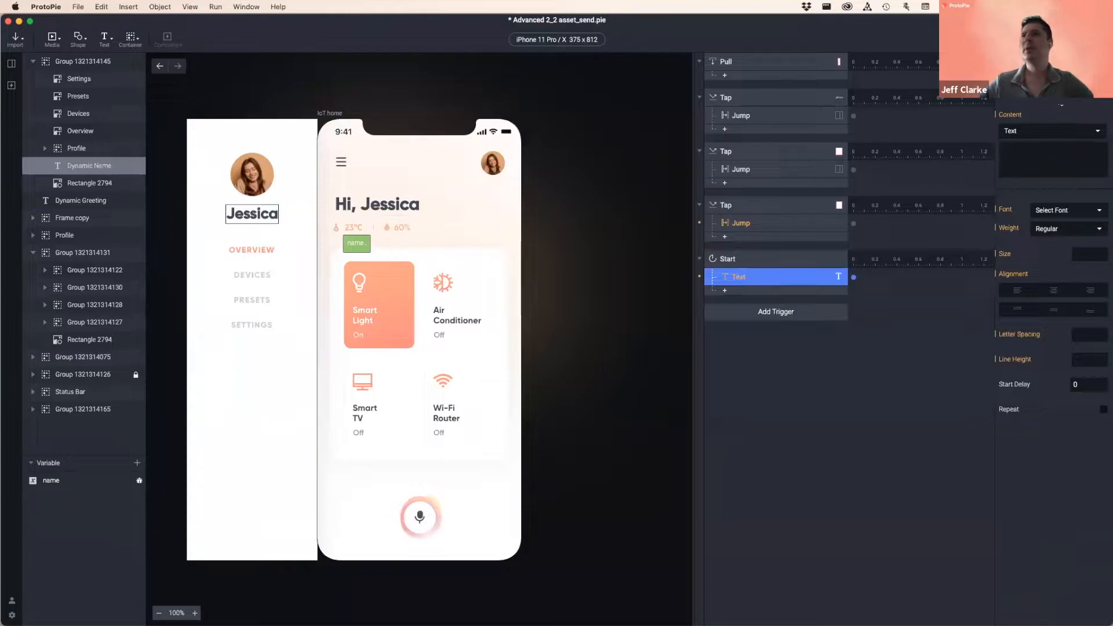
click(1051, 132)
click(1051, 132)
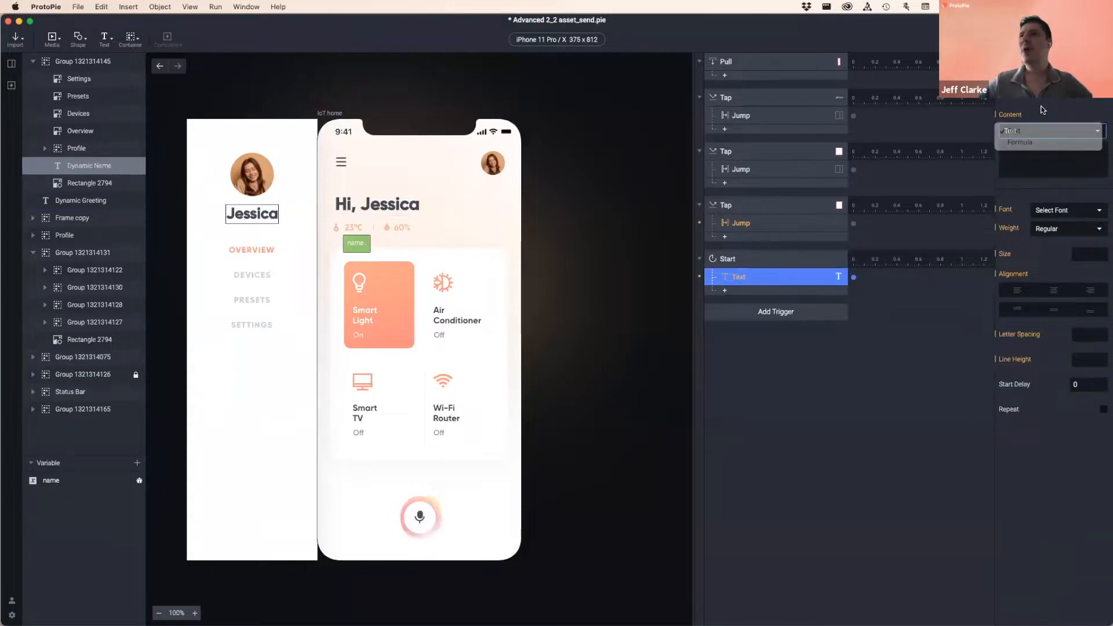
- Type test text into the Content field, then delete it so the content stays empty
click(1030, 158)
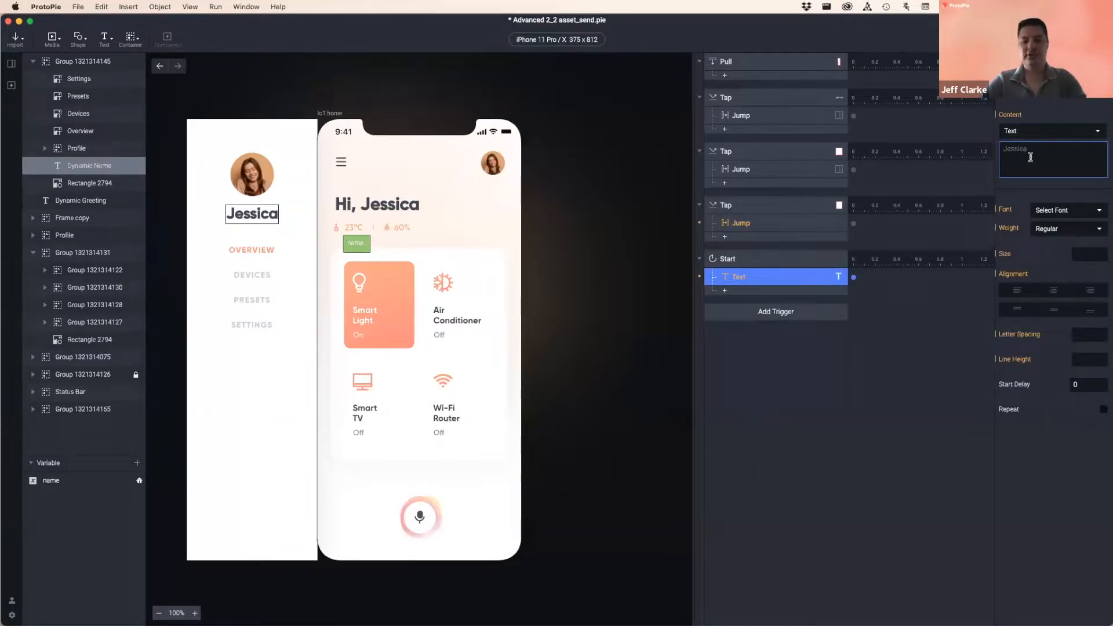
text(lkjahdlskfjgfdg)
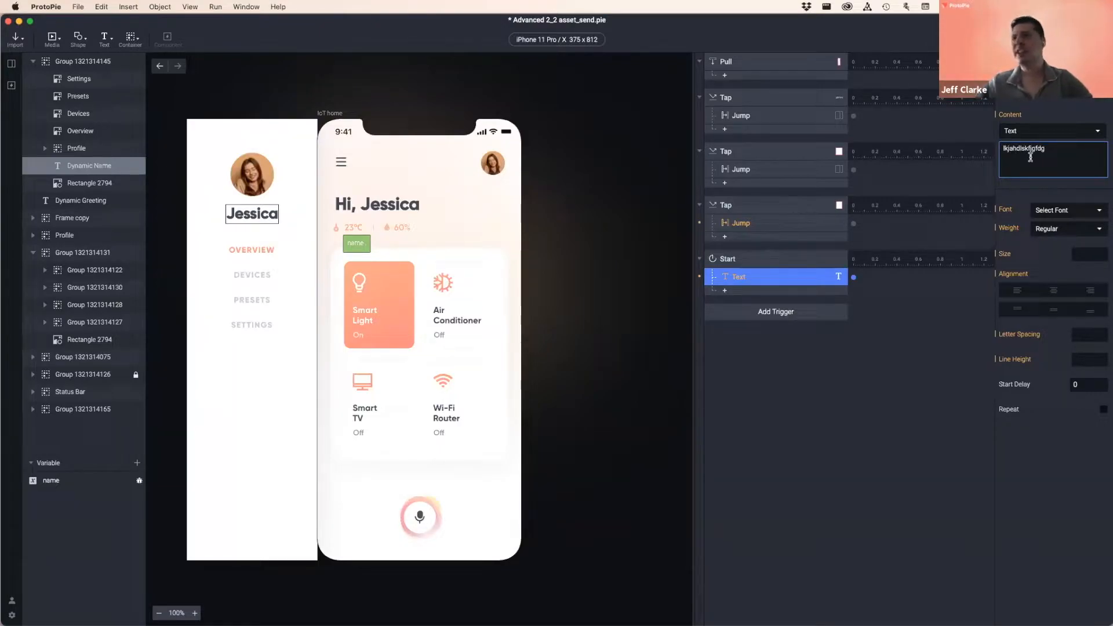
double_click(1053, 152)
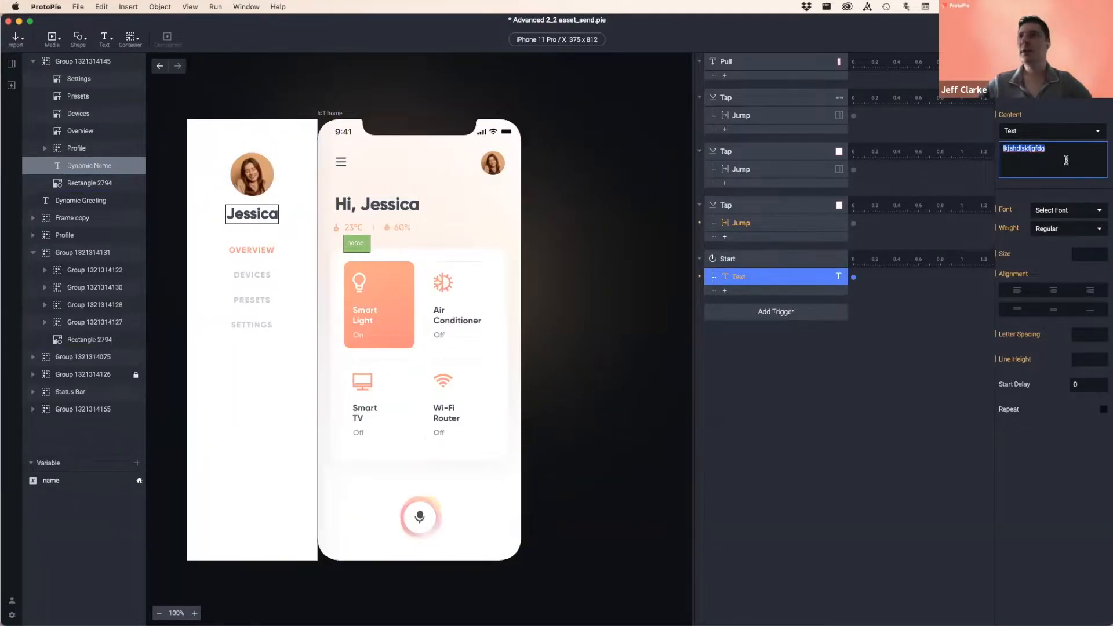
key(BackSpace)
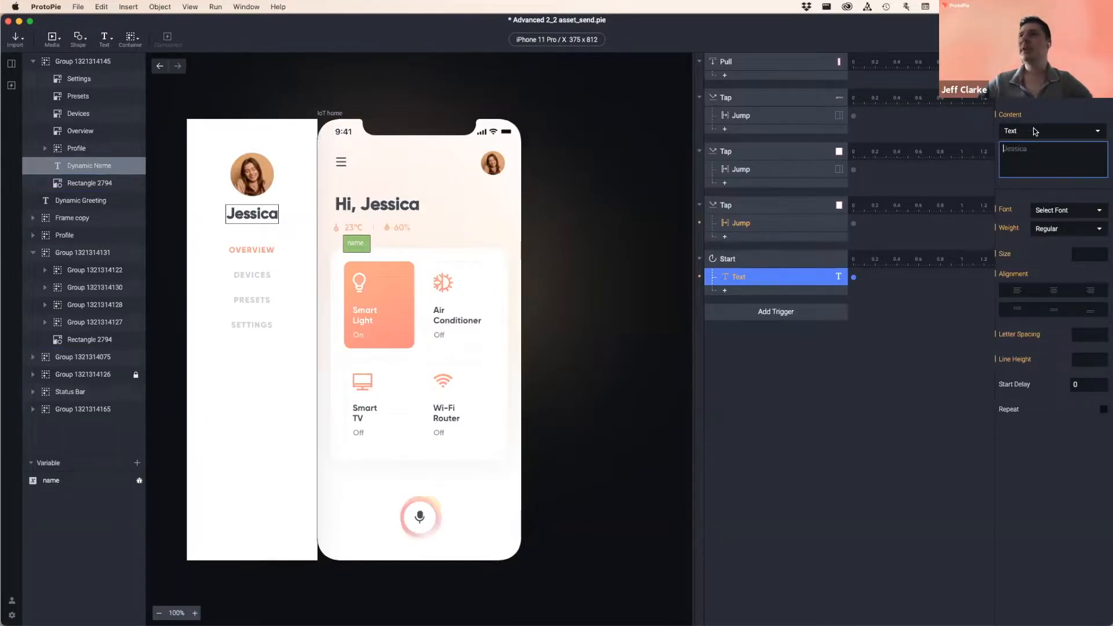
click(1034, 131)
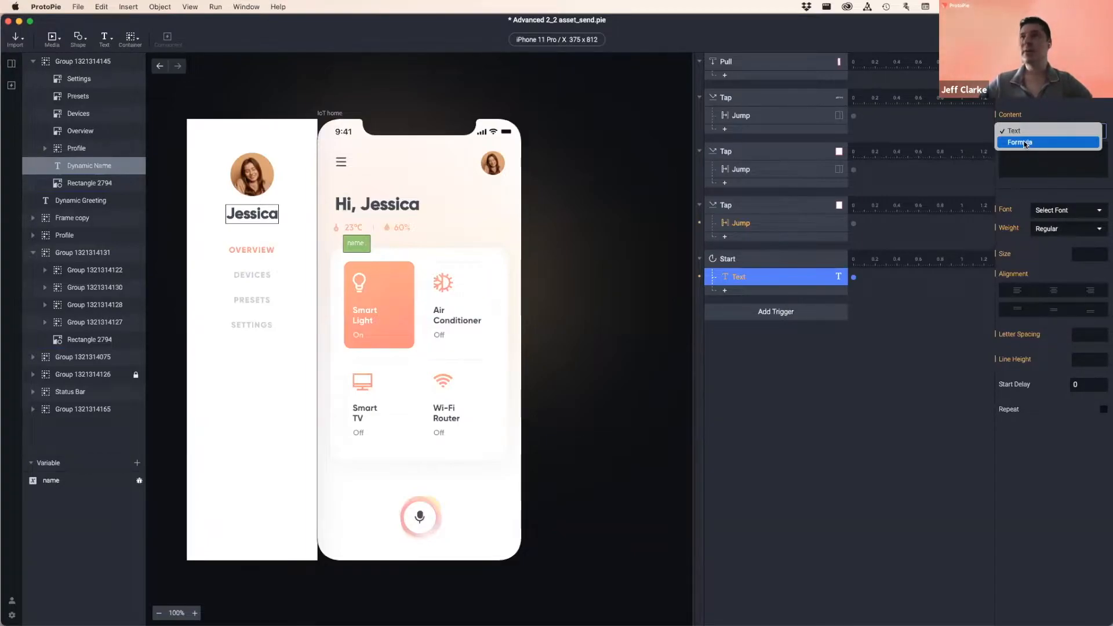
- Switch the Dynamic Name content to a Formula containing the name variable, then show the Scenes list
click(1024, 144)
click(1033, 149)
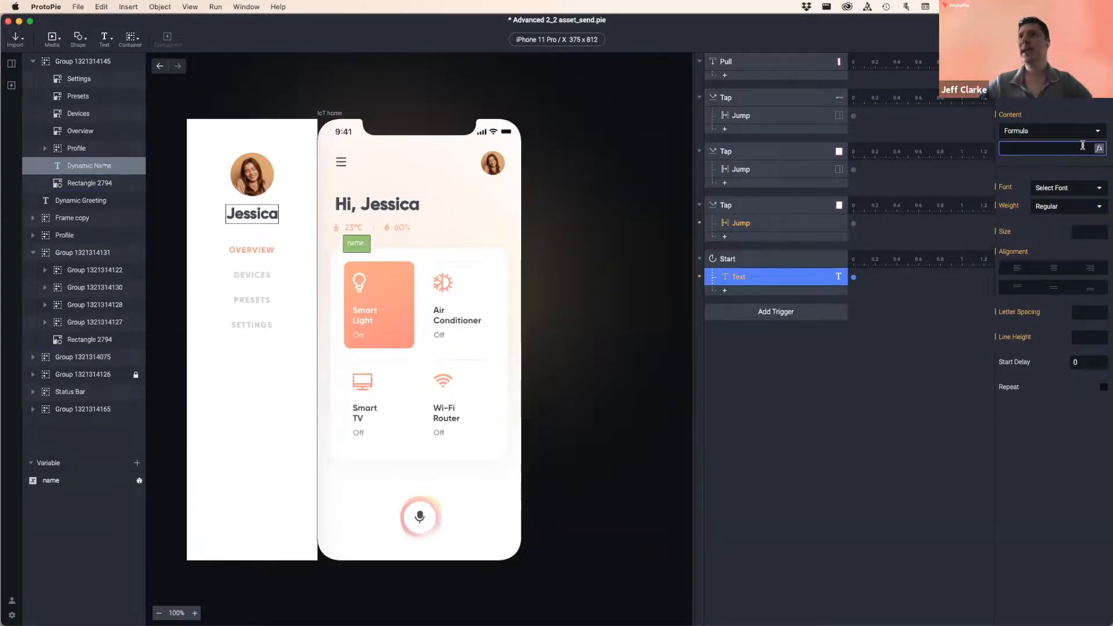
click(1099, 149)
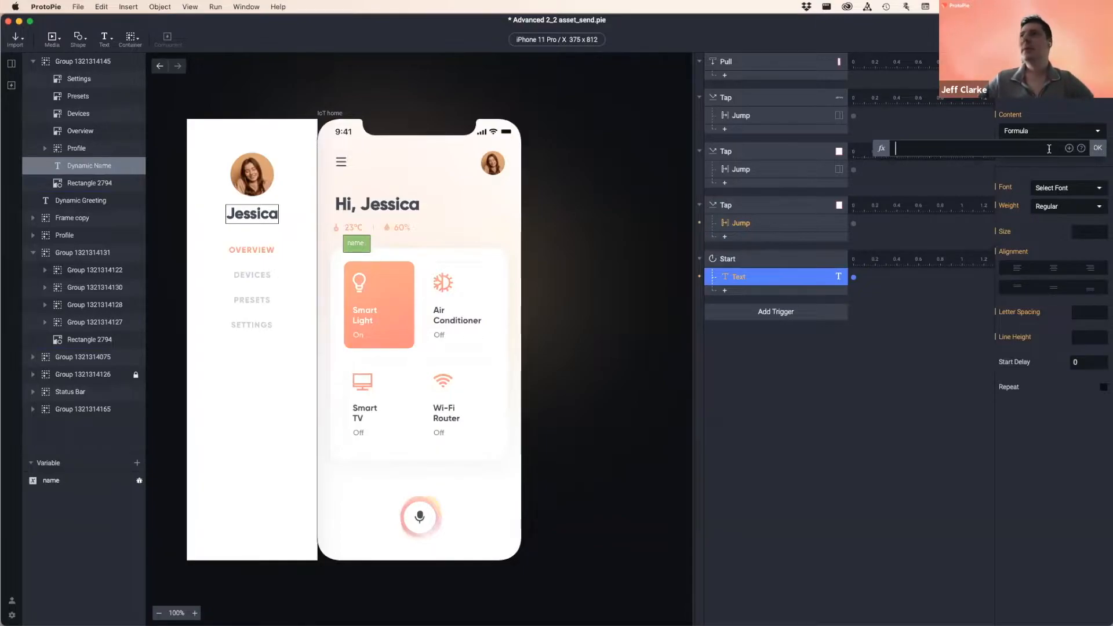
click(1070, 149)
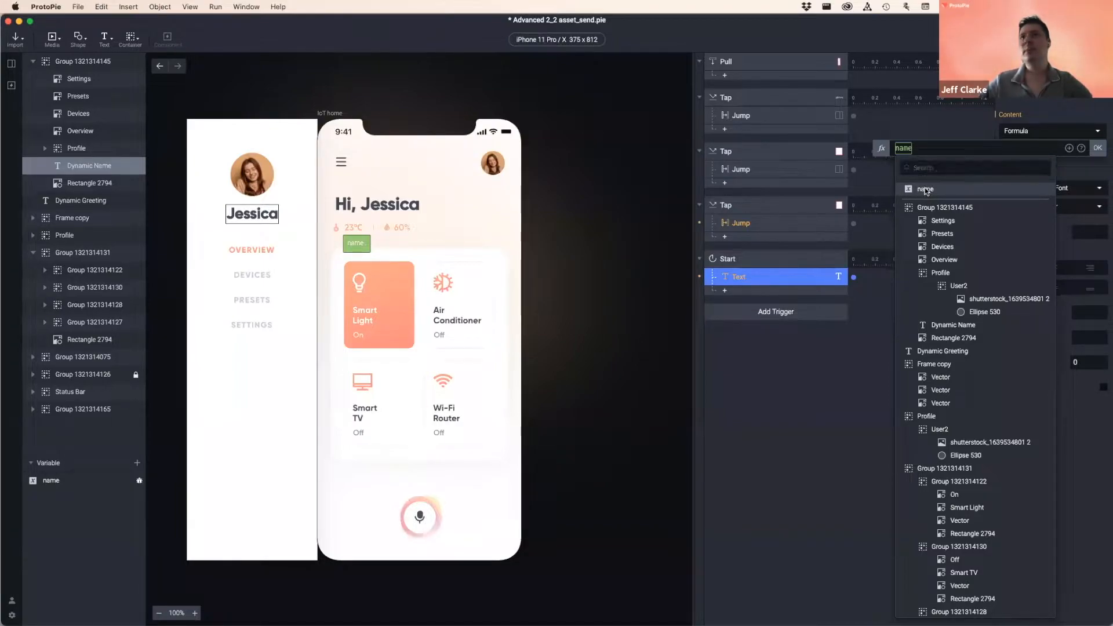
click(926, 190)
click(1099, 149)
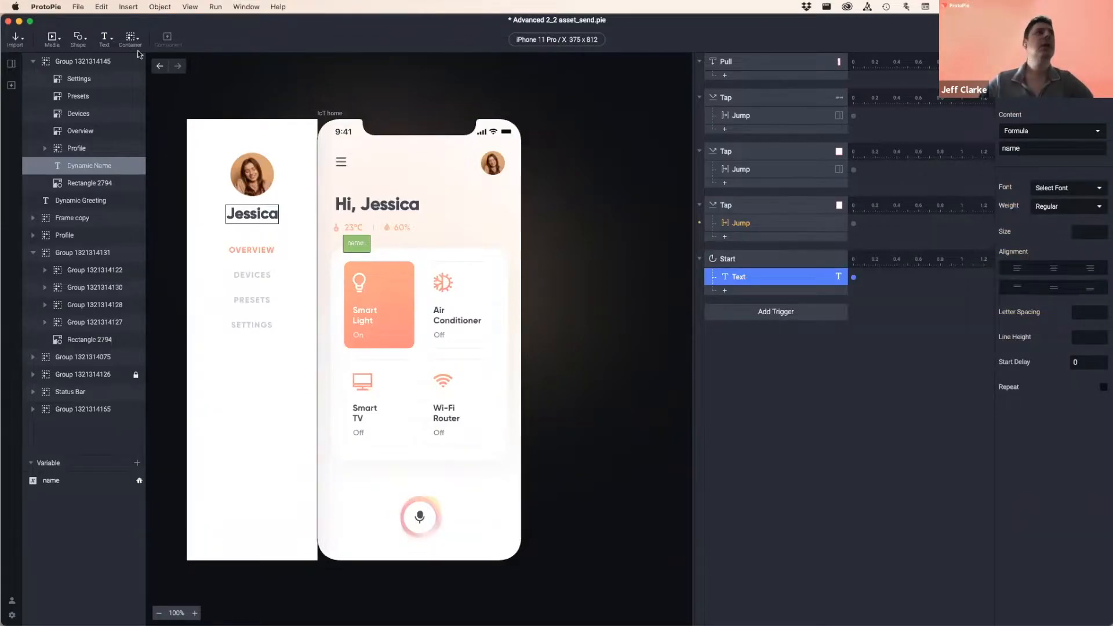
click(11, 63)
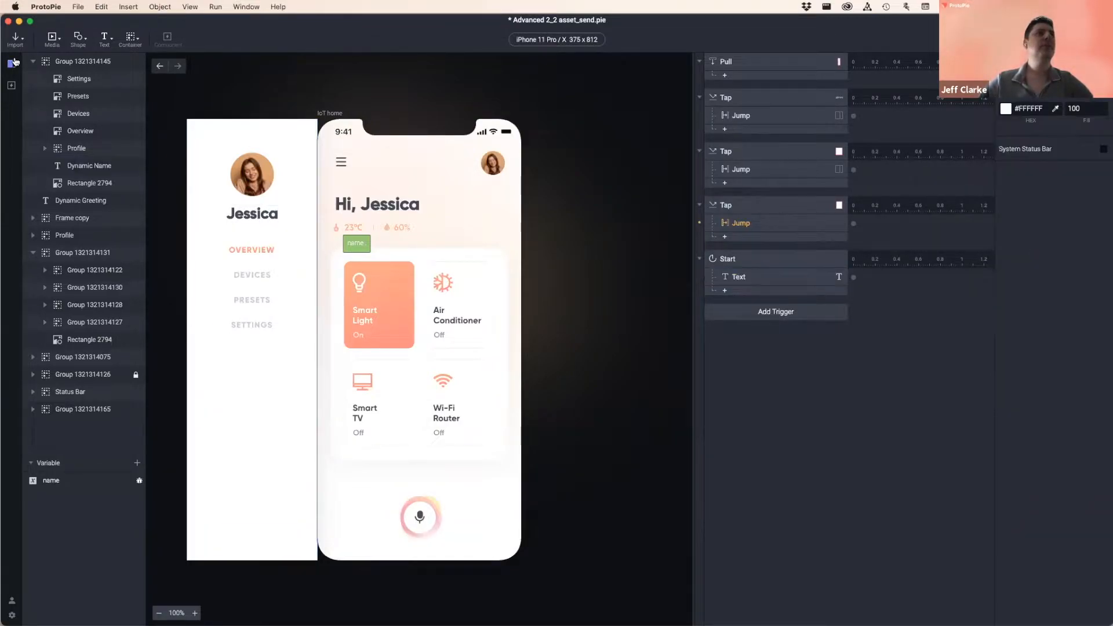
- Preview the Settings scene, enter 'Jeff' as the name, save, and check the side menu
click(94, 207)
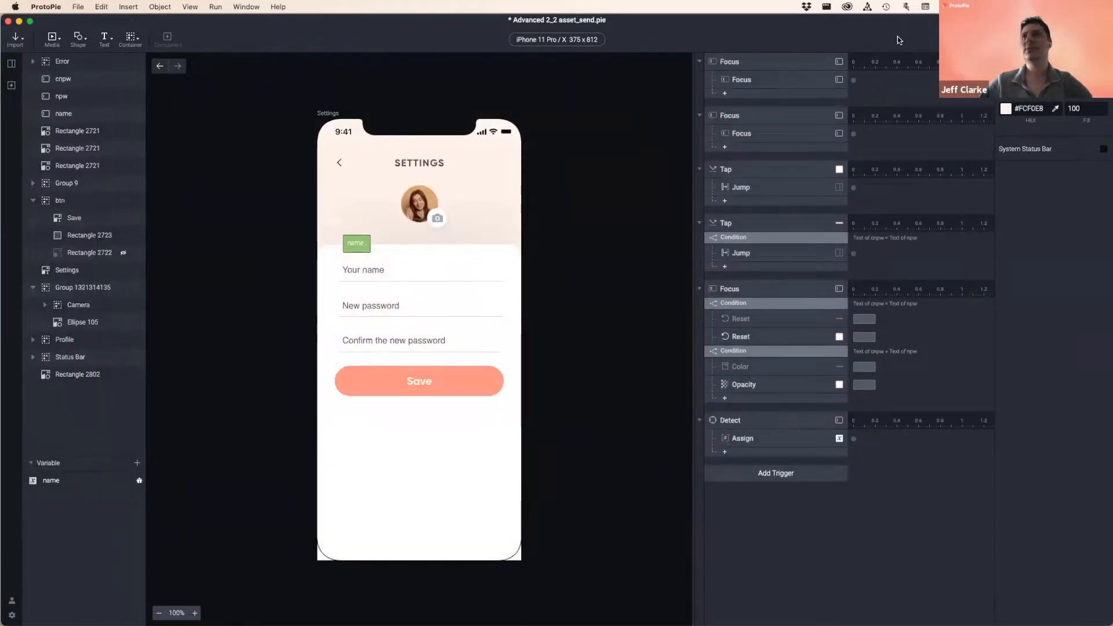
key(super+r)
click(463, 268)
text(Jeff)
click(496, 379)
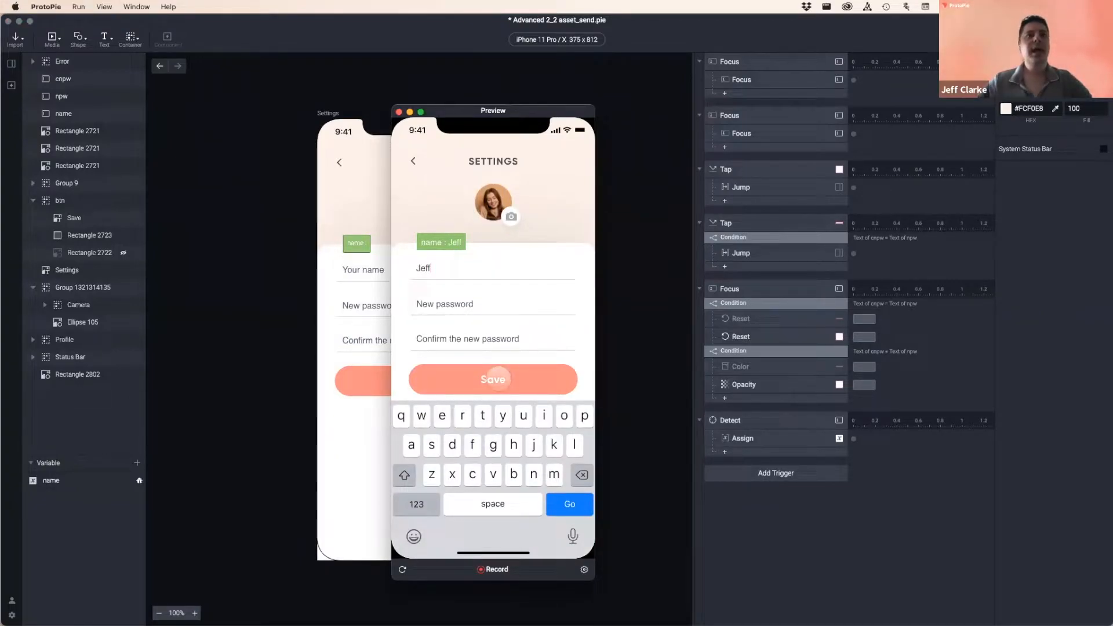
drag(400, 174, 509, 180)
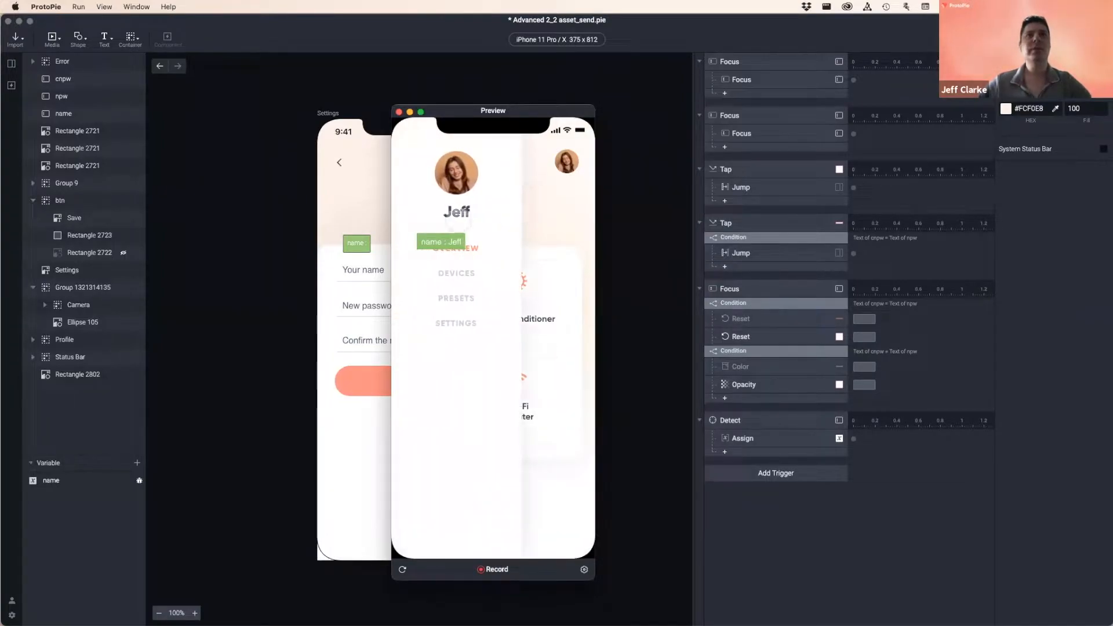
drag(499, 194, 391, 200)
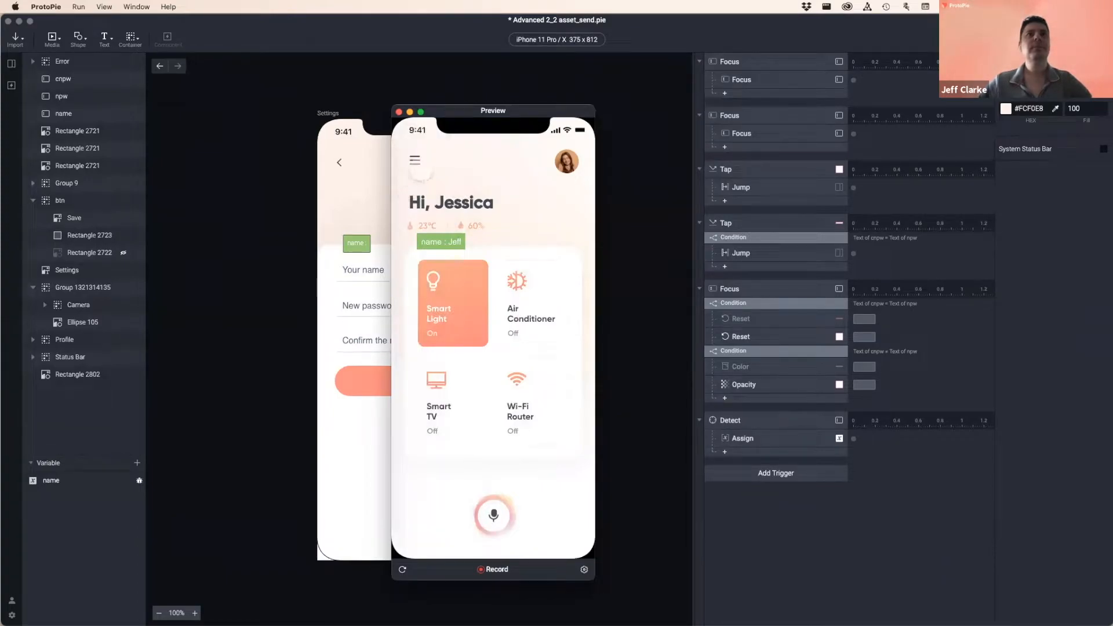
- Close the preview and return to the IoT home scene's greeting text
click(399, 111)
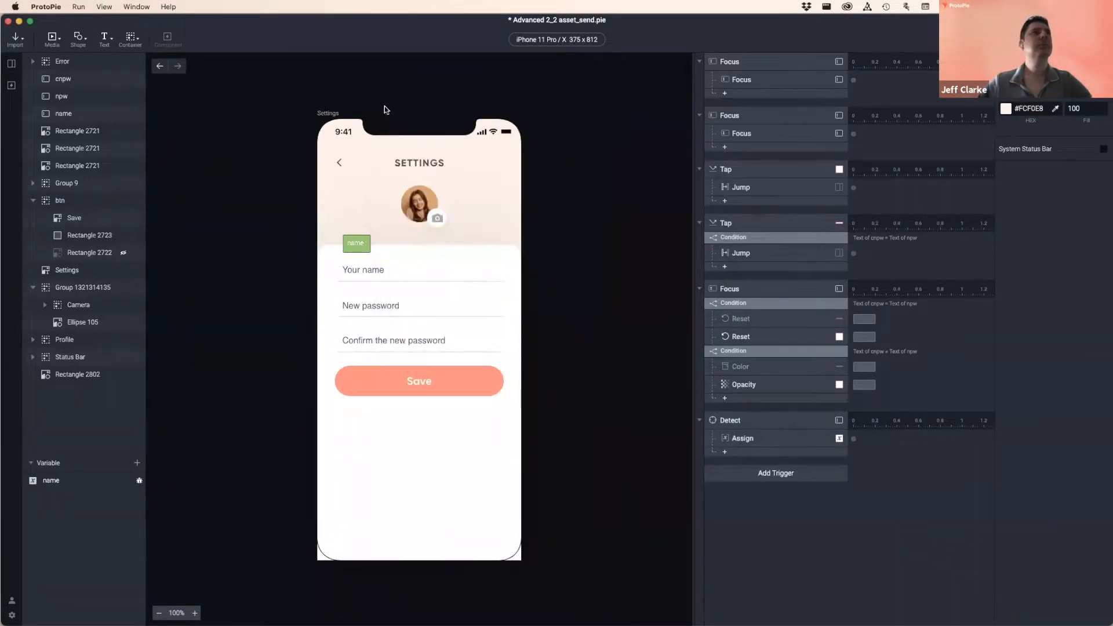
click(160, 67)
click(355, 205)
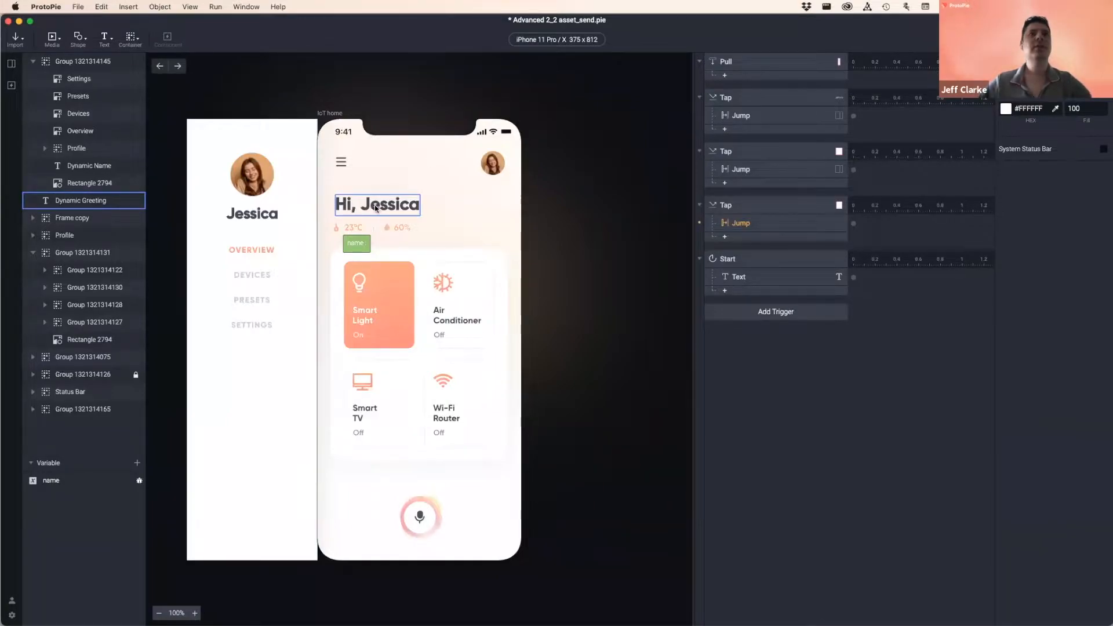
- Add a Text response under the Start trigger
click(376, 207)
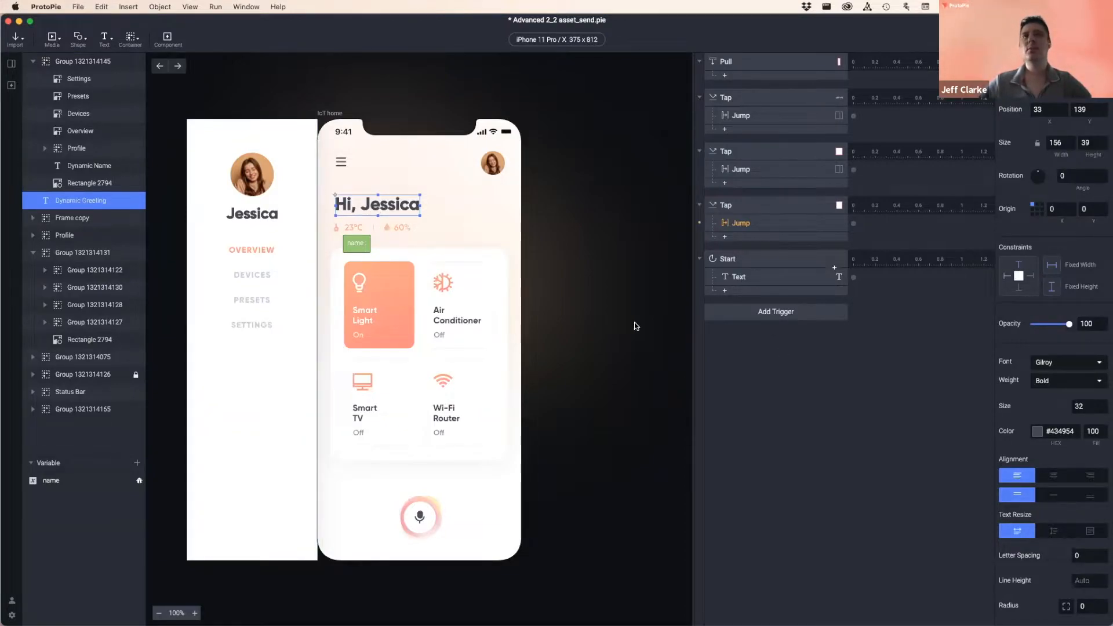
click(779, 339)
click(768, 261)
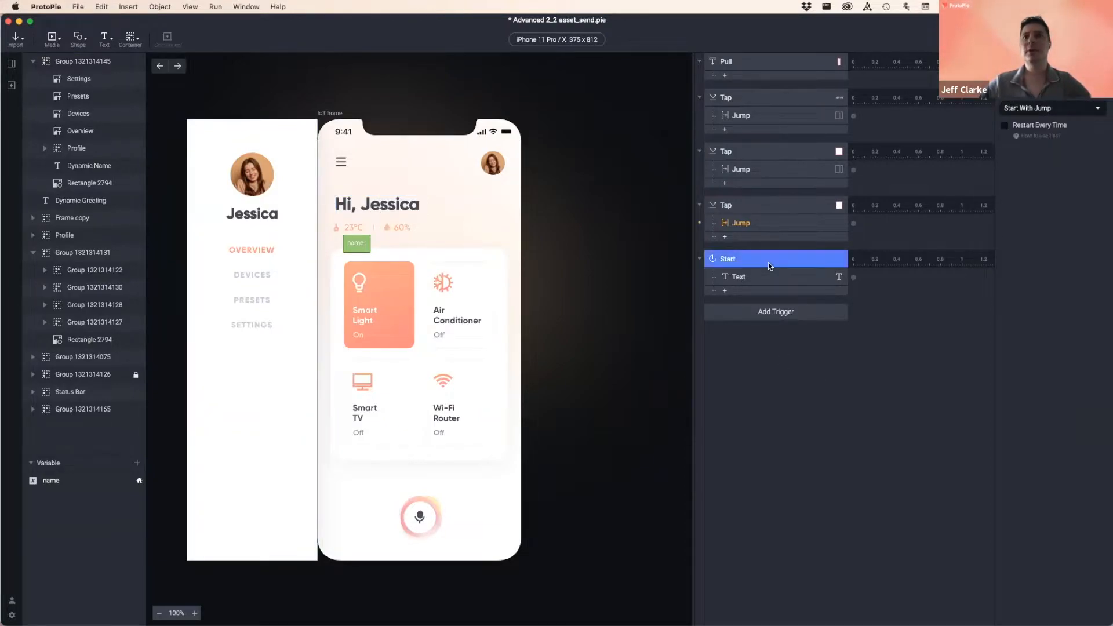
click(754, 293)
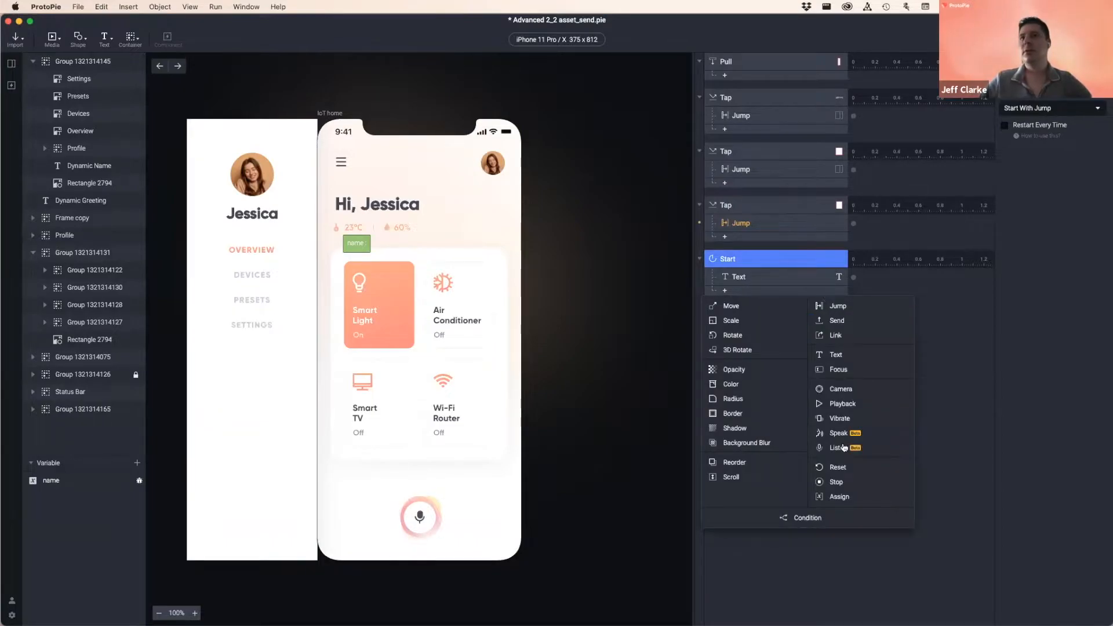
click(842, 354)
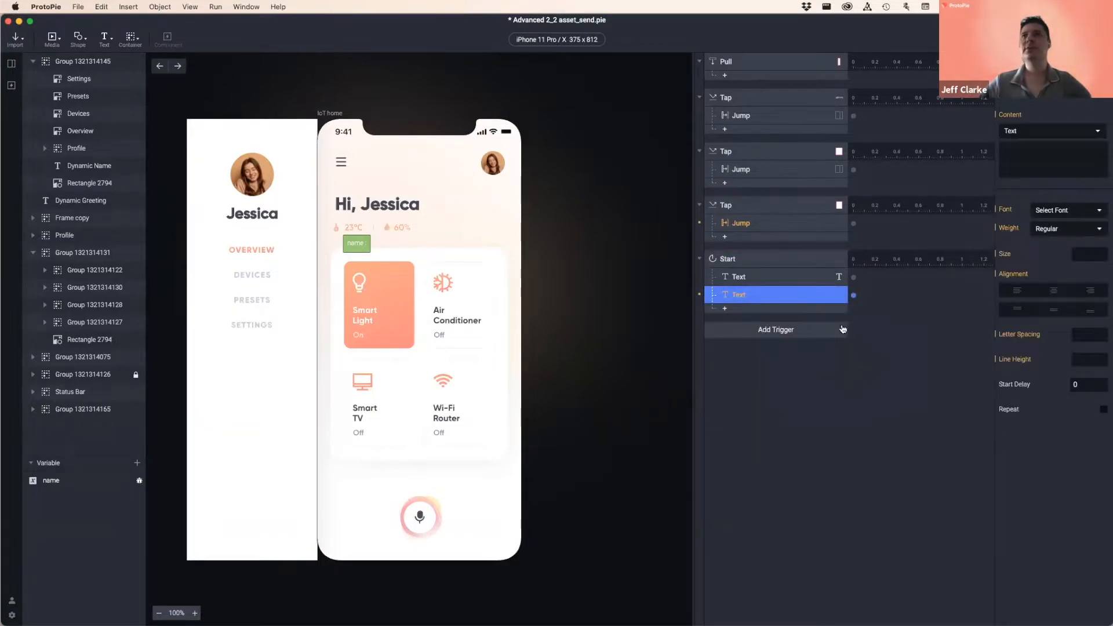
- Target Dynamic Greeting, set its content to Formula, and open the formula syntax help
click(1052, 131)
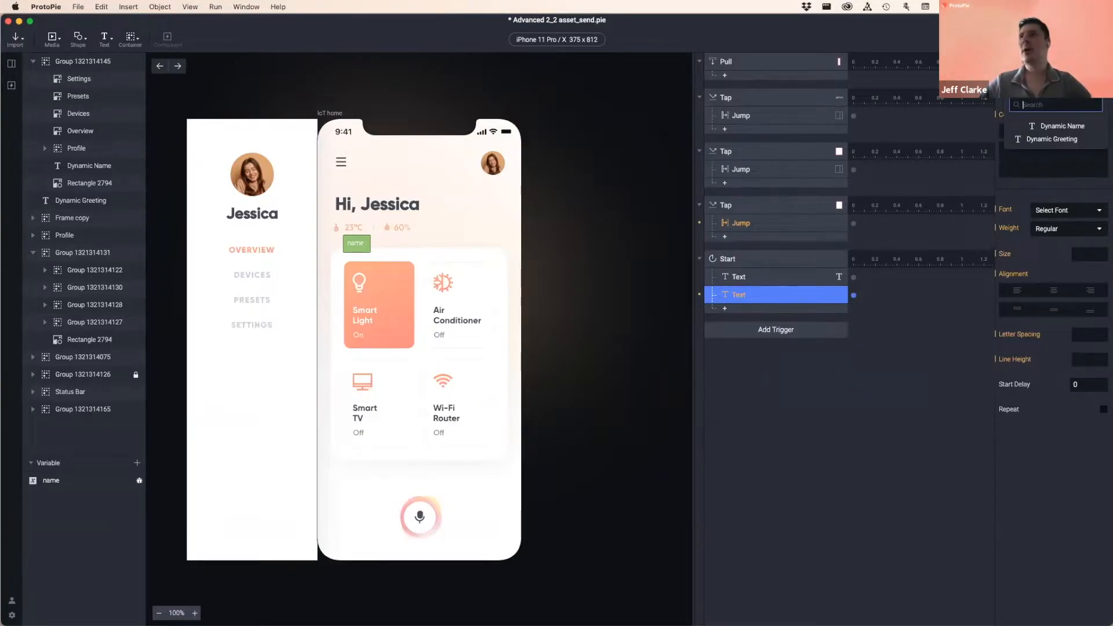
click(1052, 140)
click(1039, 131)
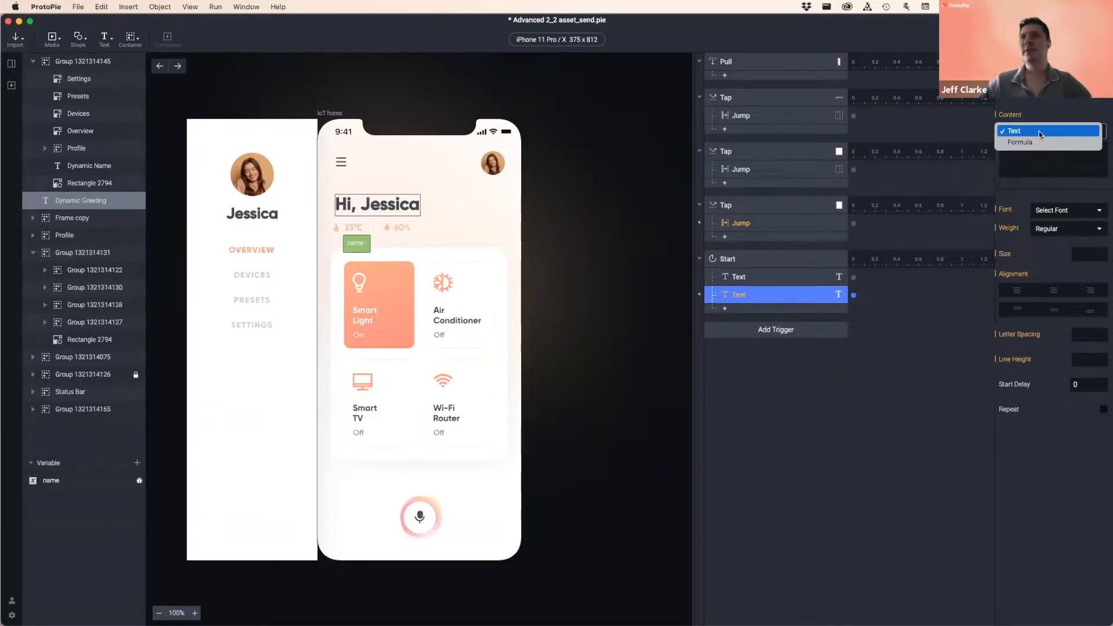
click(1032, 144)
click(1061, 148)
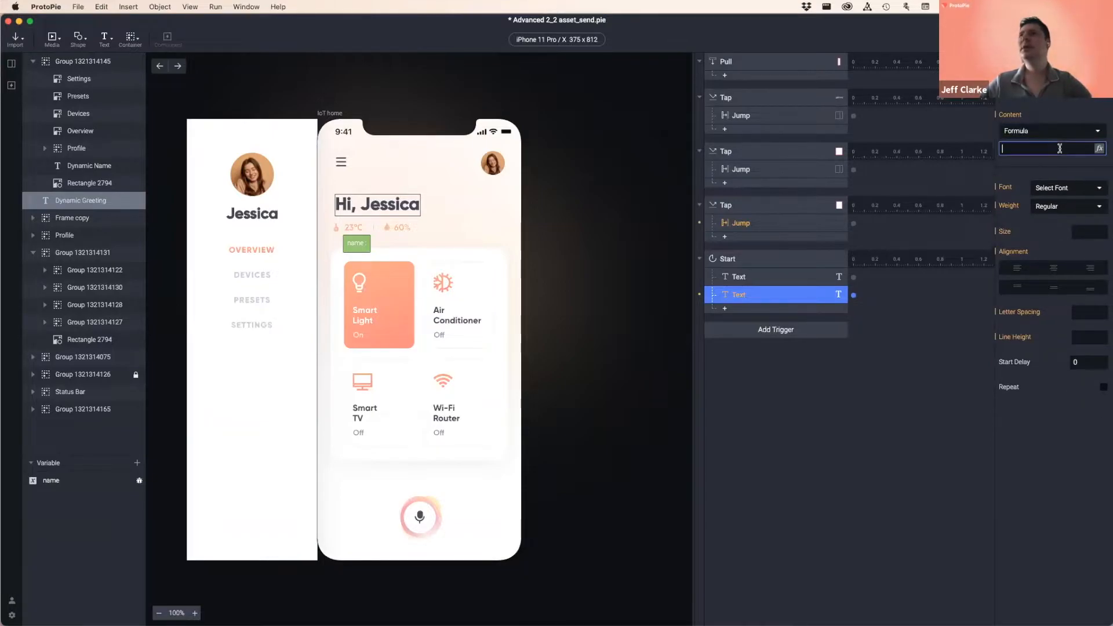
click(1098, 149)
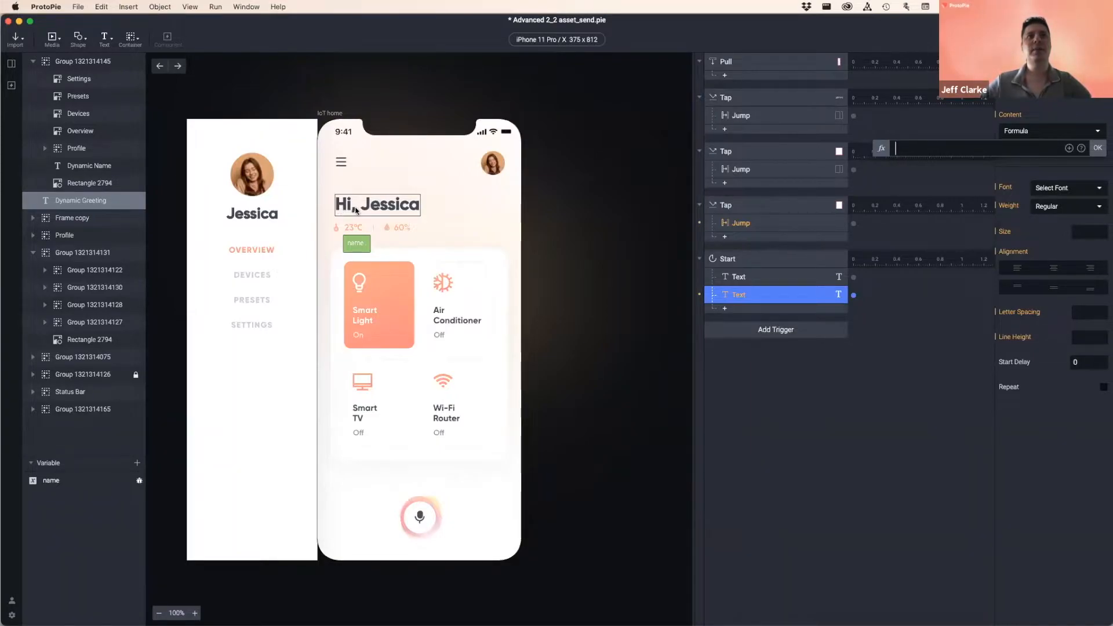
click(1082, 149)
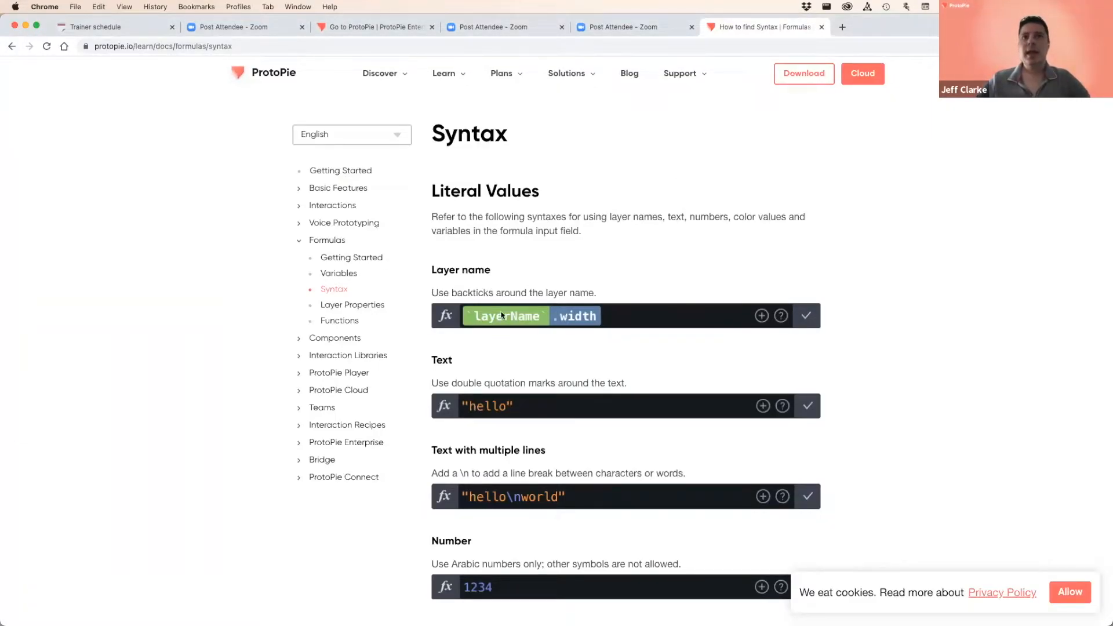
- Scroll the Syntax docs down to the Arithmetic operations section
scroll(522, 327, down, 1)
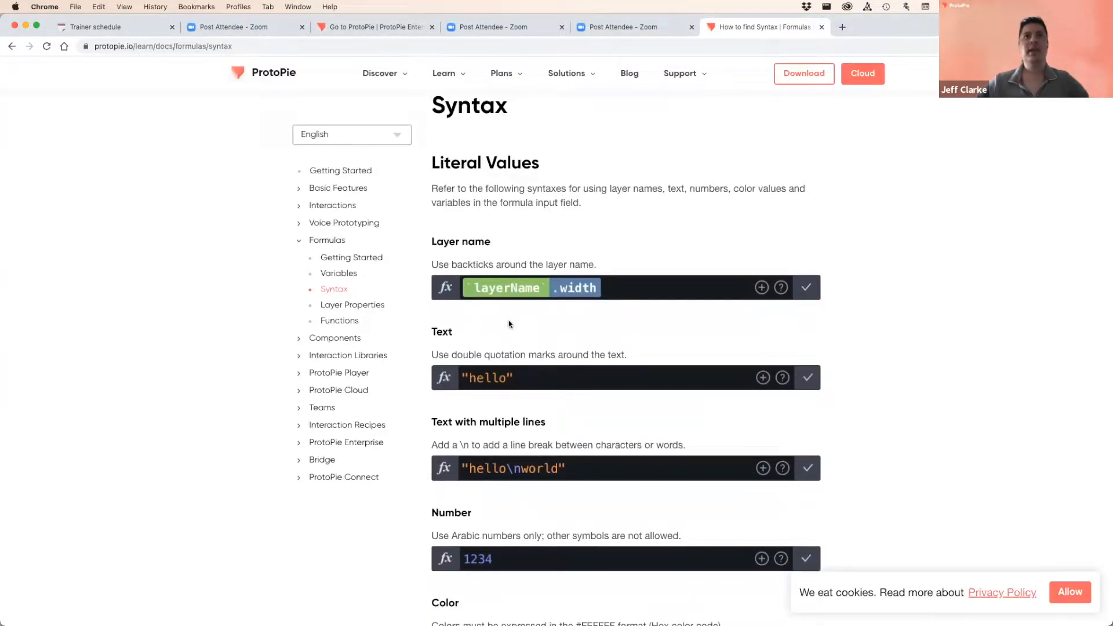
scroll(510, 325, down, 5)
scroll(510, 321, down, 14)
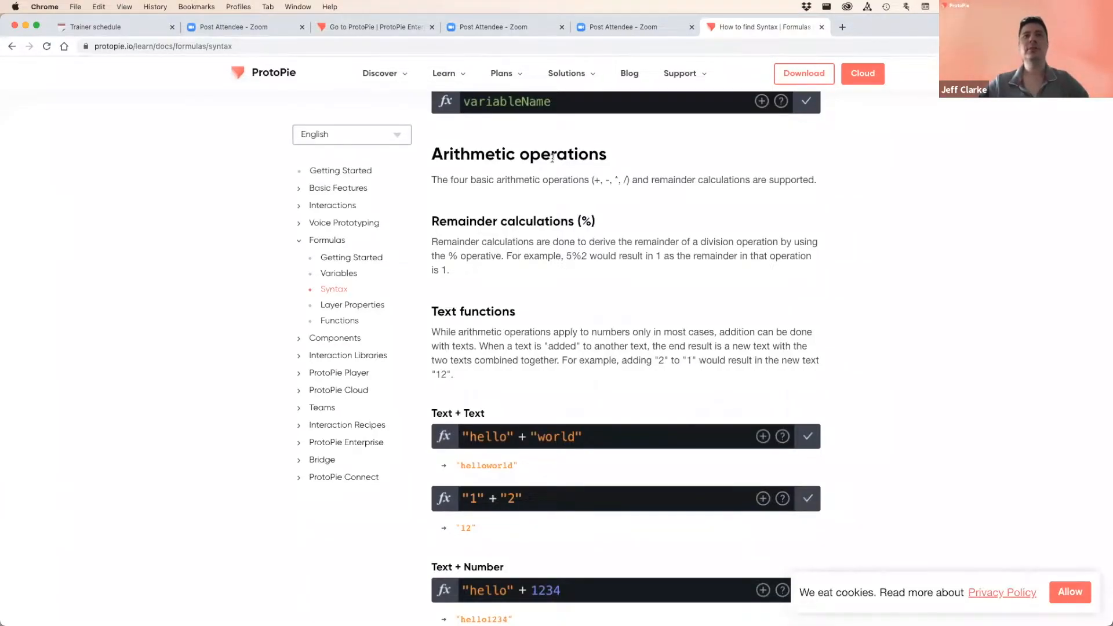
drag(432, 154, 516, 161)
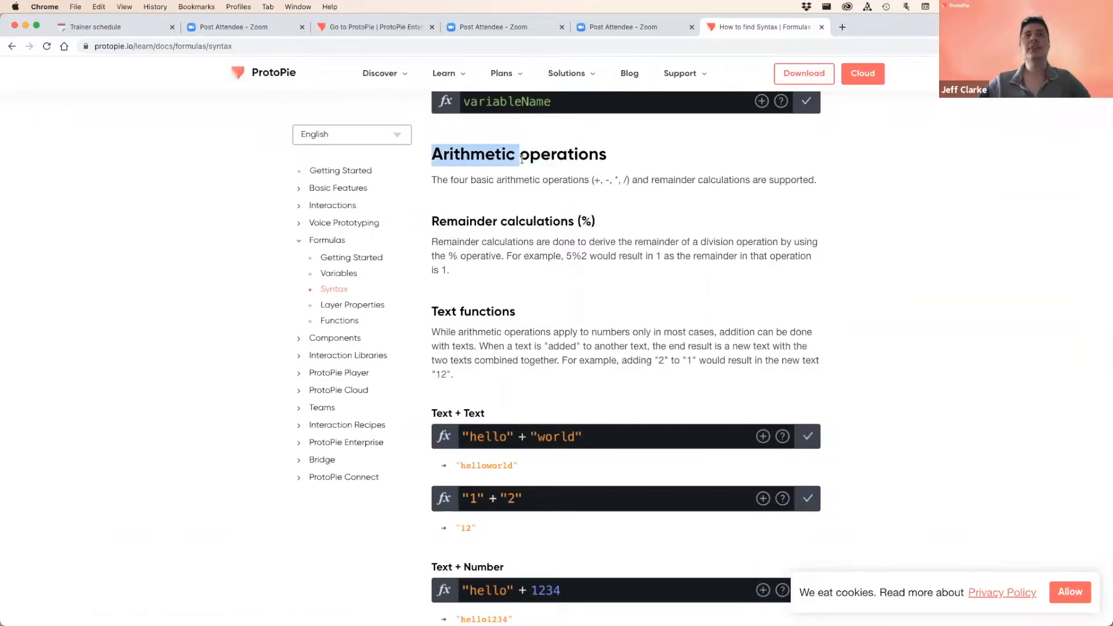
click(524, 157)
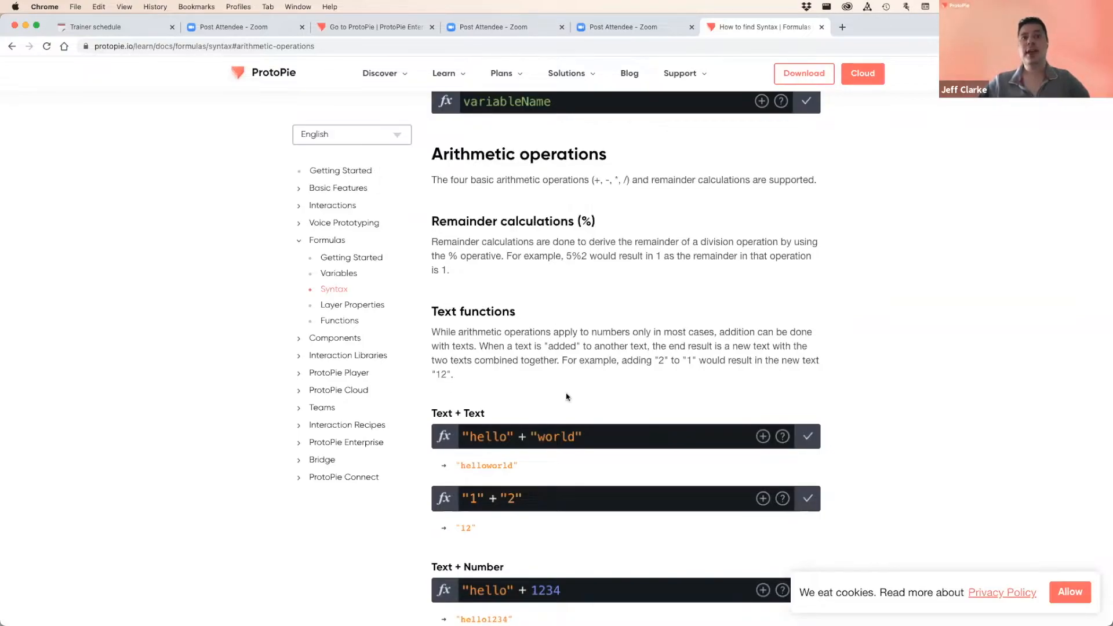
- Study the text-joining examples like '12' and 'hello1234', then return to ProtoPie Studio
scroll(554, 414, down, 2)
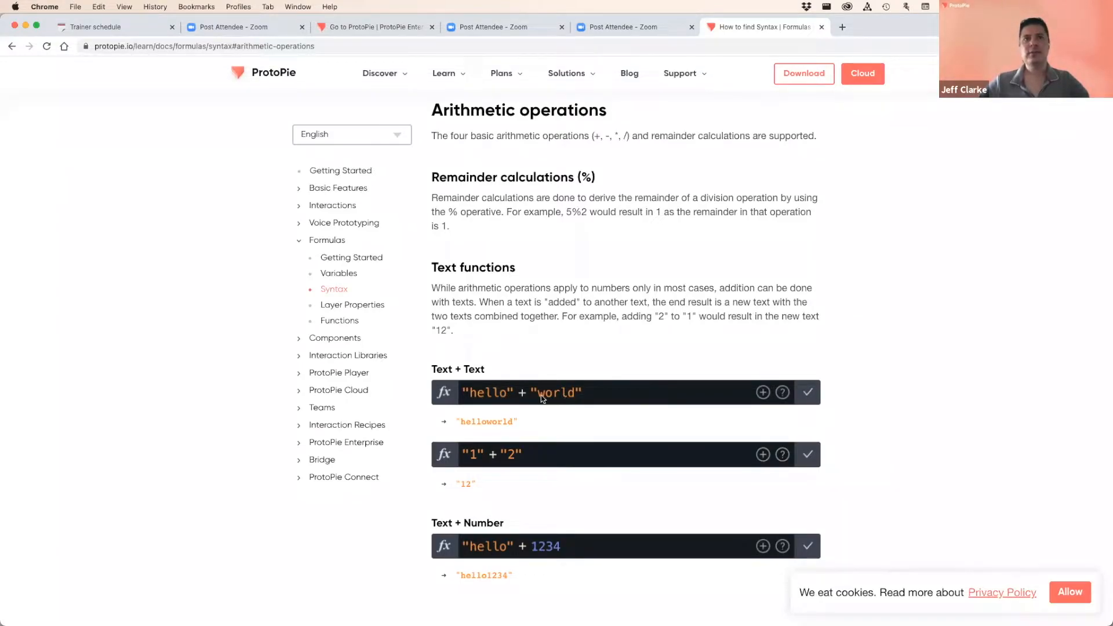
scroll(528, 438, down, 2)
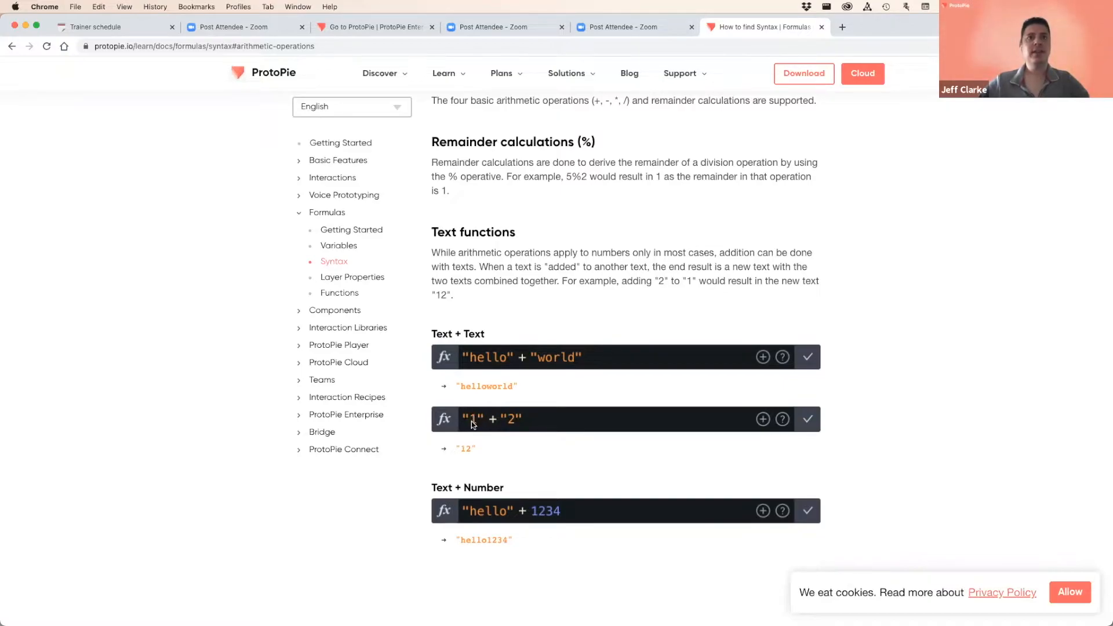
scroll(507, 416, down, 1)
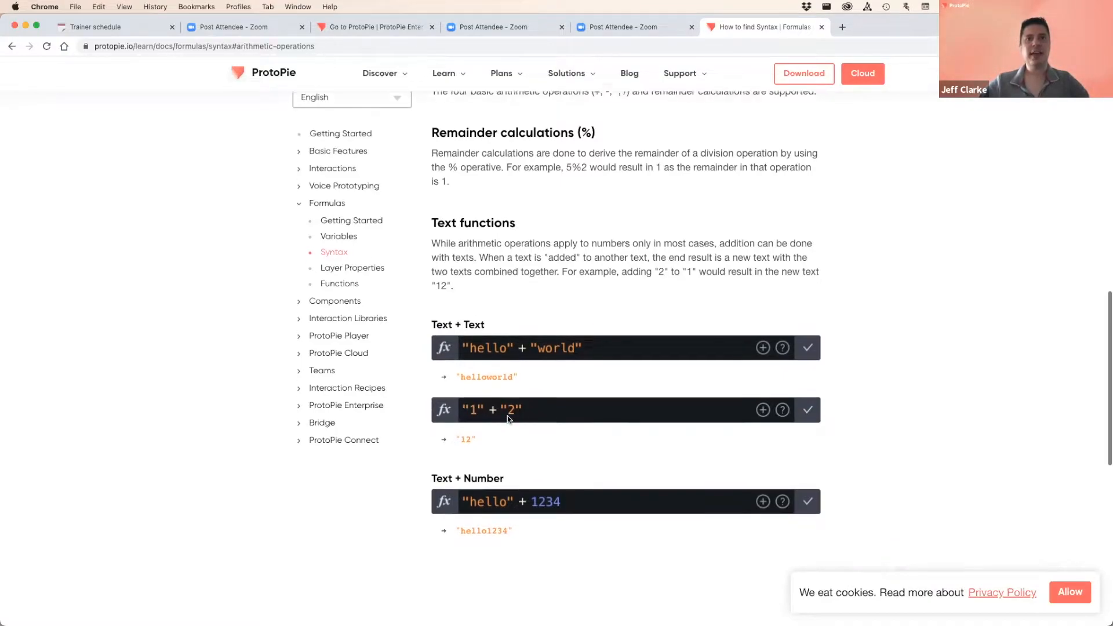
drag(456, 424, 482, 426)
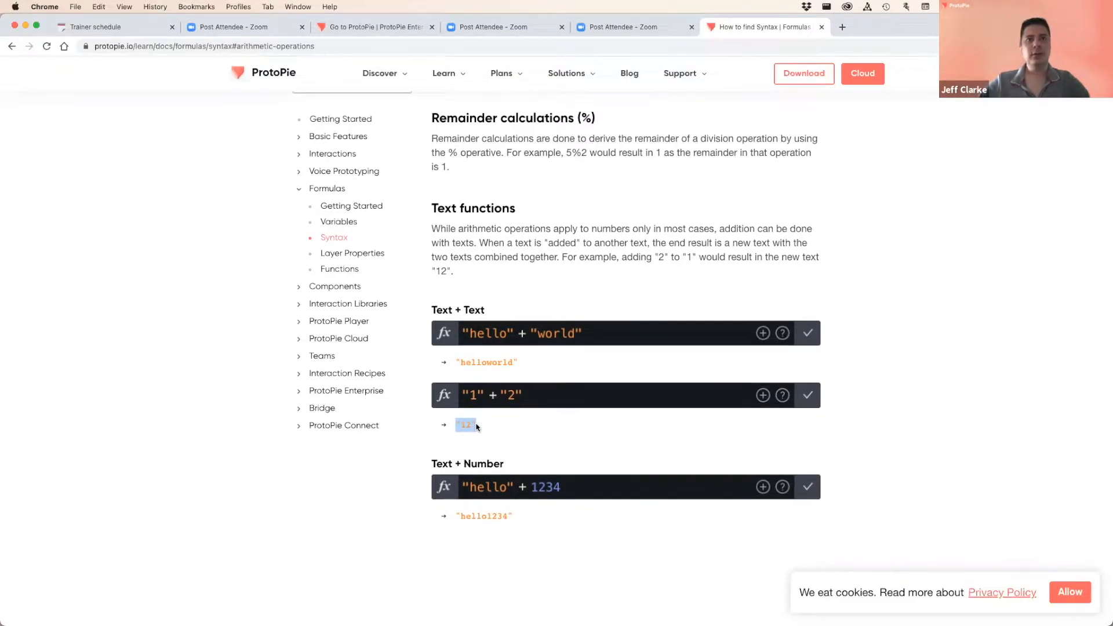
click(485, 429)
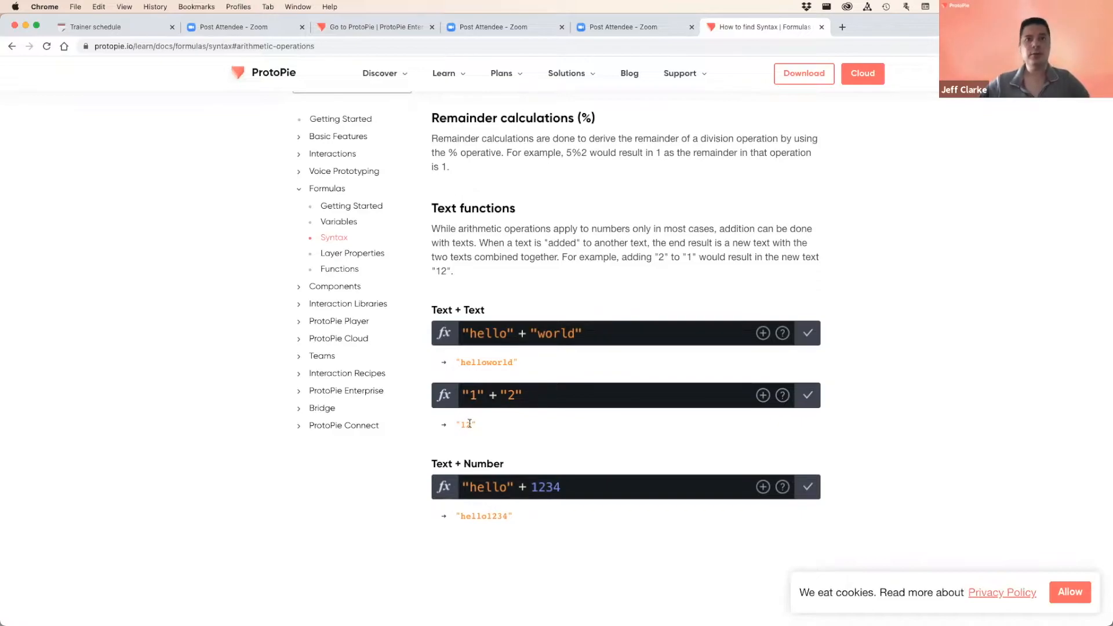
scroll(510, 430, down, 2)
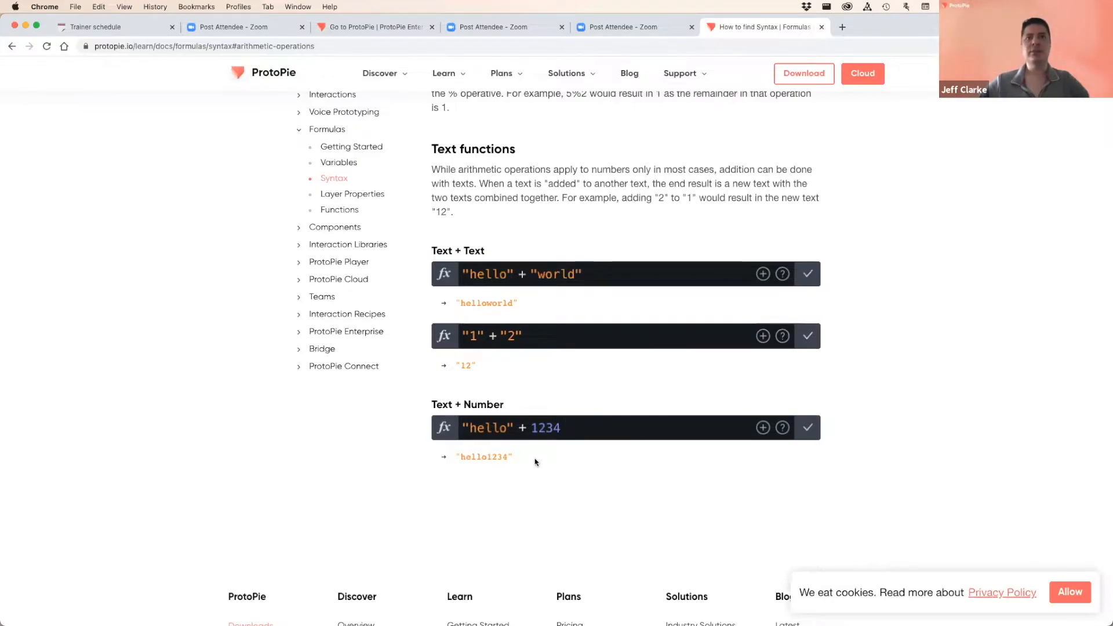
mouse_move(464, 428)
mouse_down()
mouse_move(504, 429)
mouse_move(466, 429)
mouse_up()
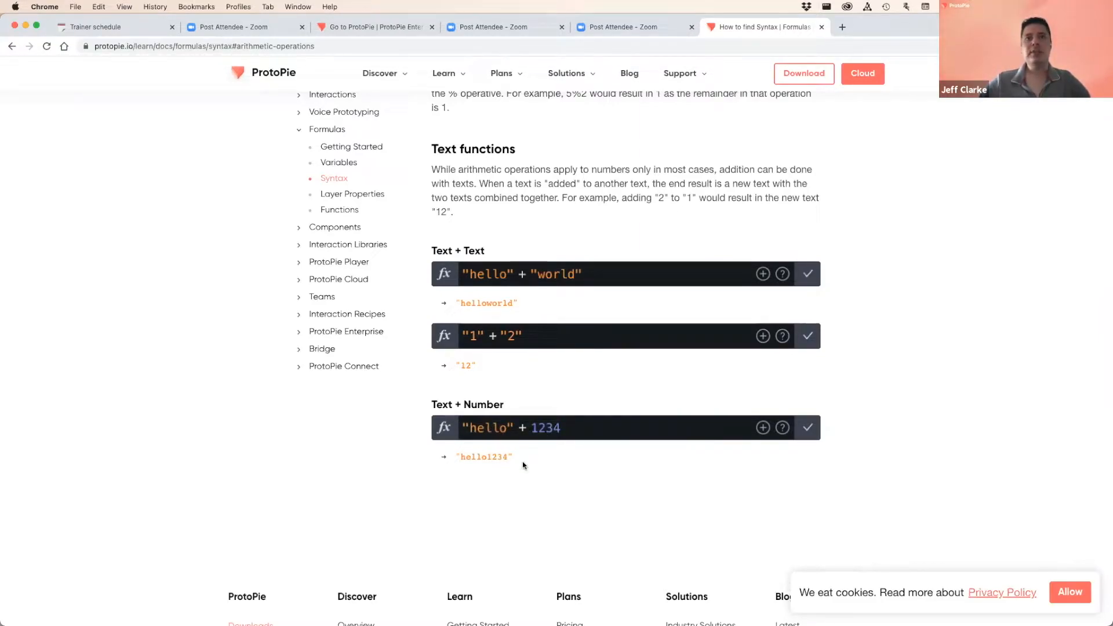
drag(461, 457, 507, 458)
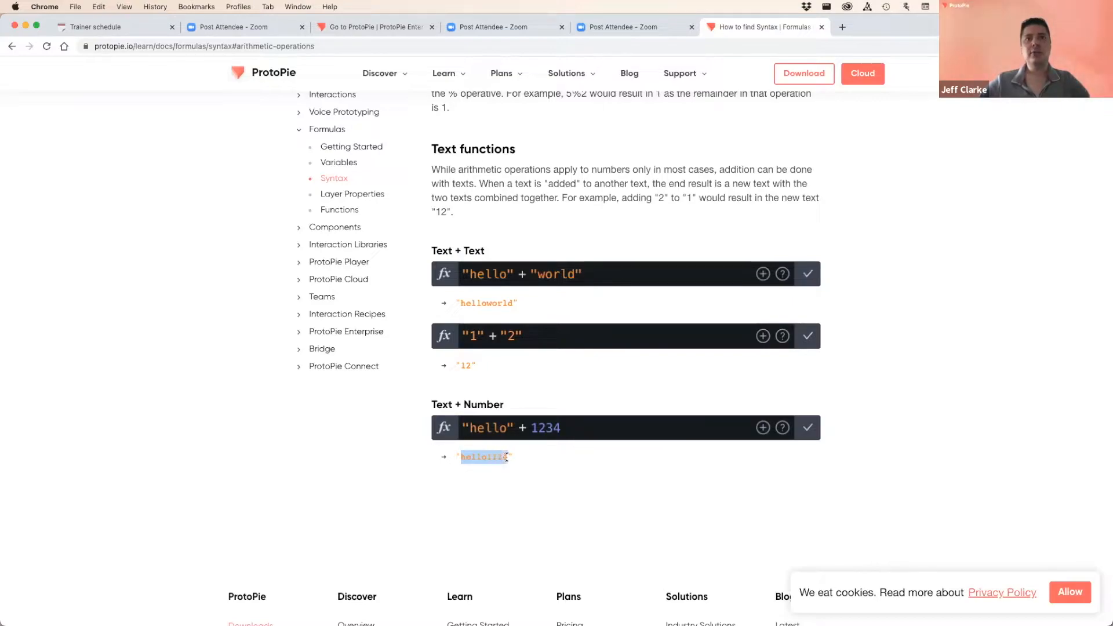
click(549, 461)
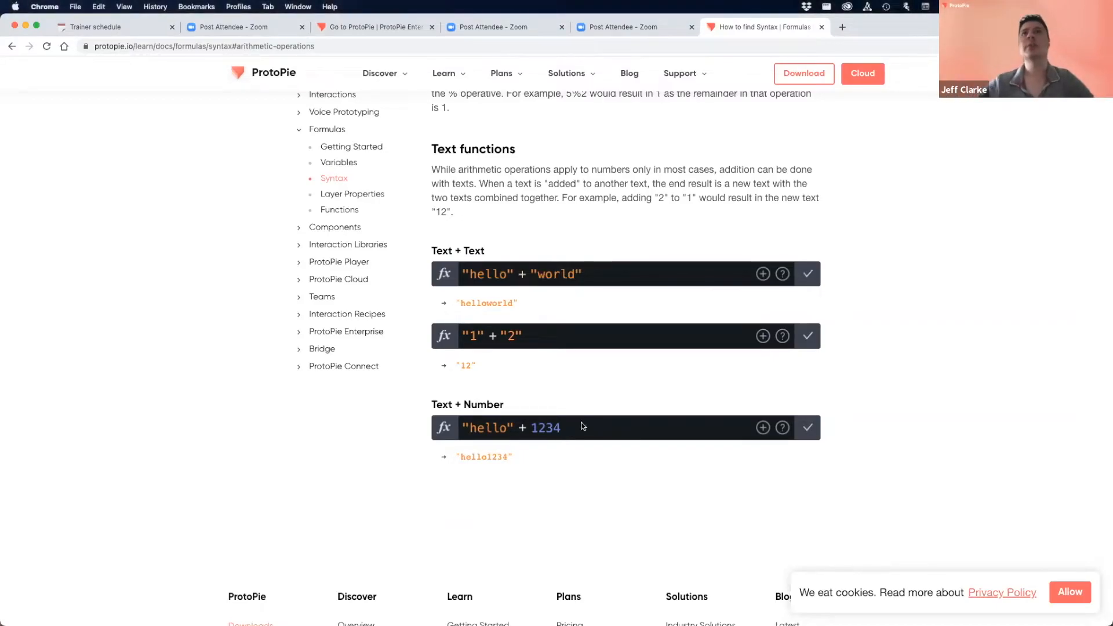
key(super+Tab)
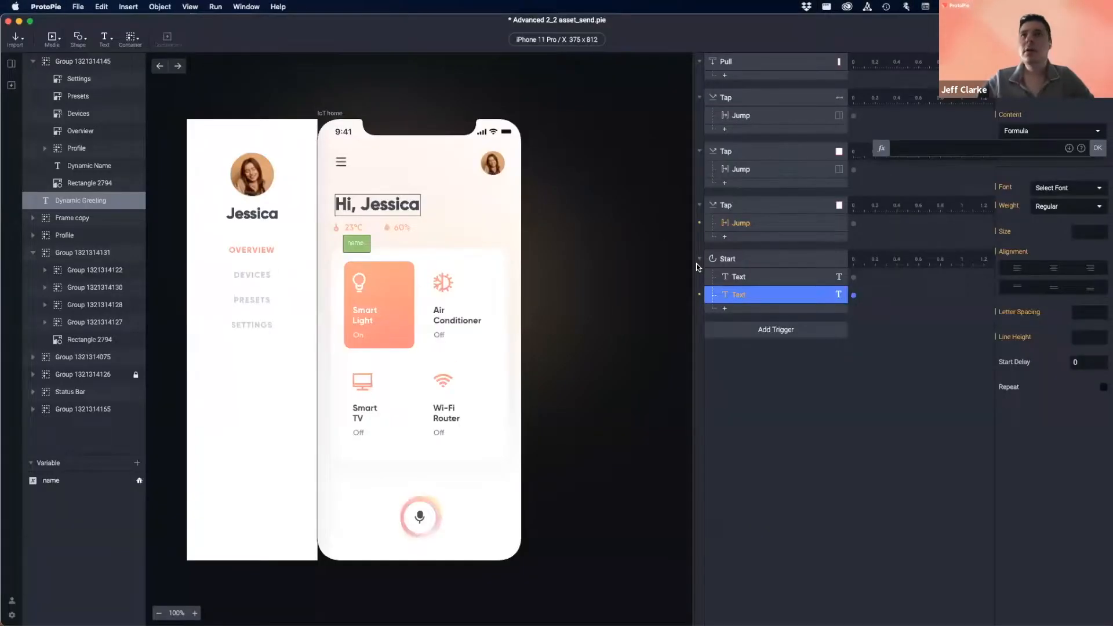
- Type the formula "Hi," + in the formula field, adjusting spacing and removing the typed name
click(925, 148)
text("Hi,)
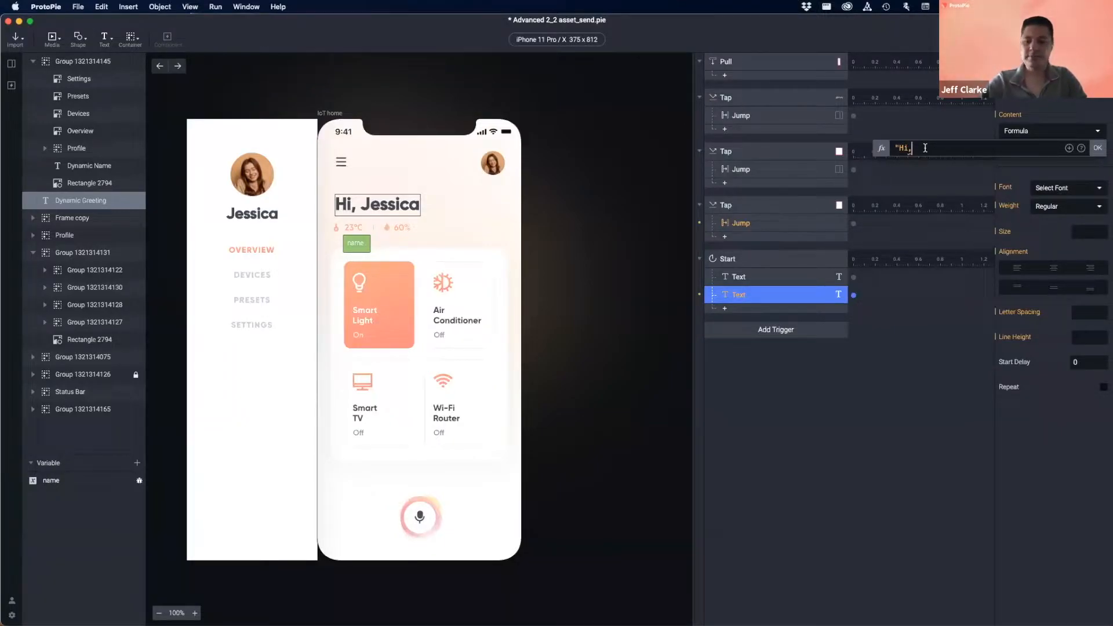
text(")
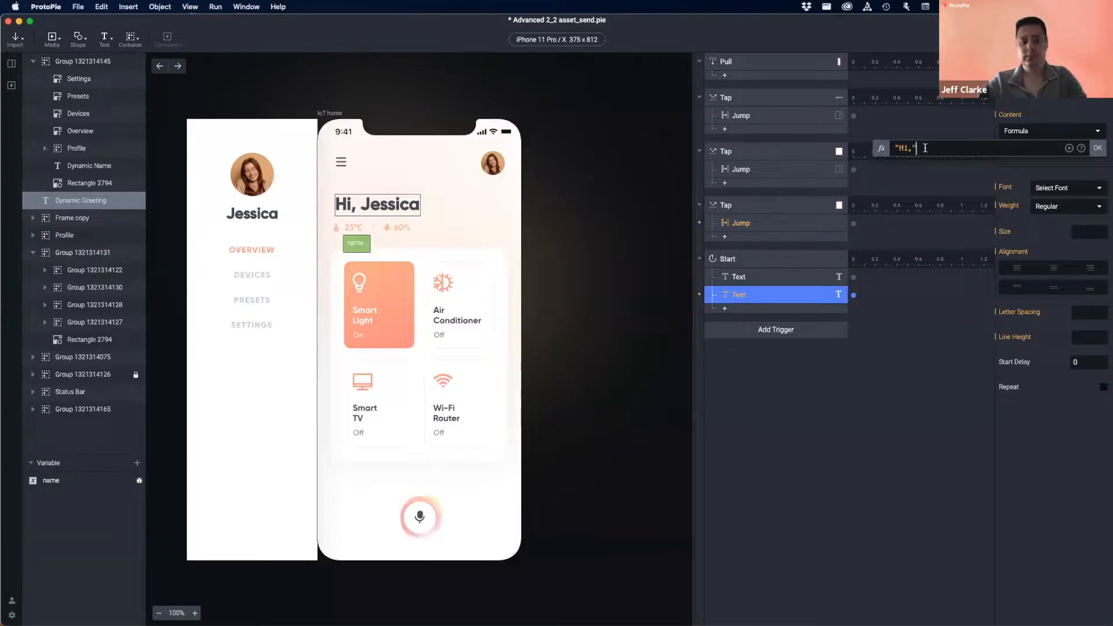
text( +)
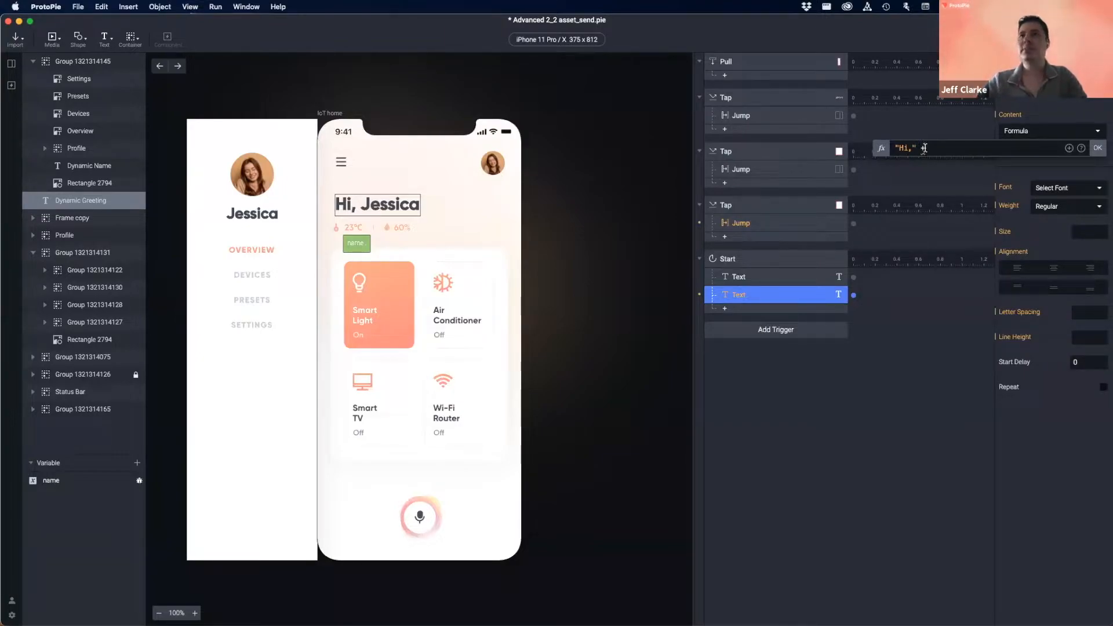
key(BackSpace)
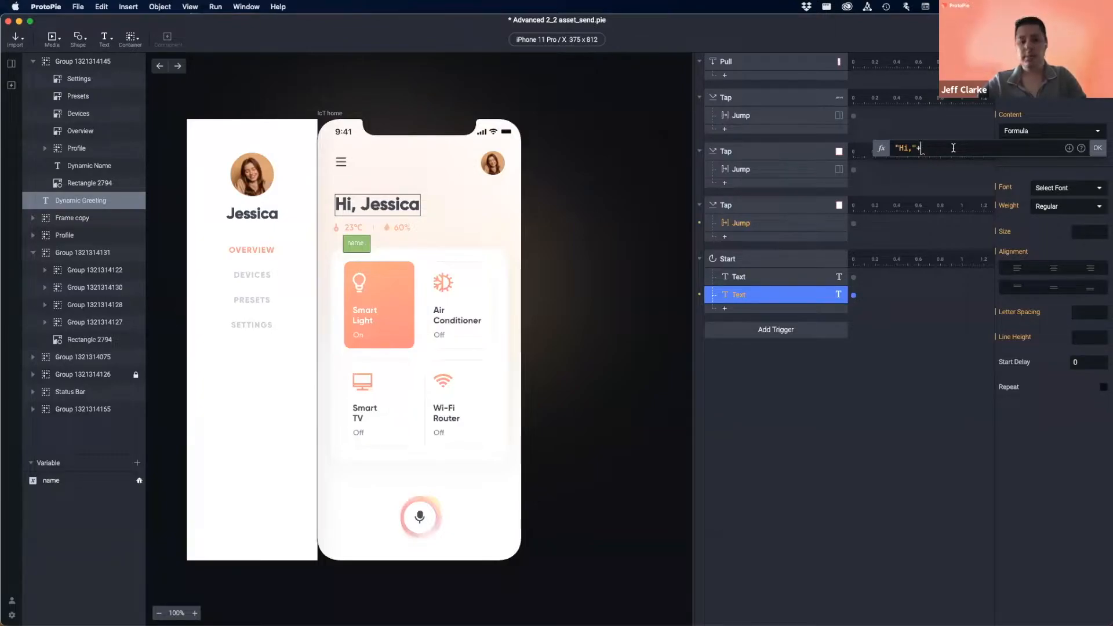
text(name)
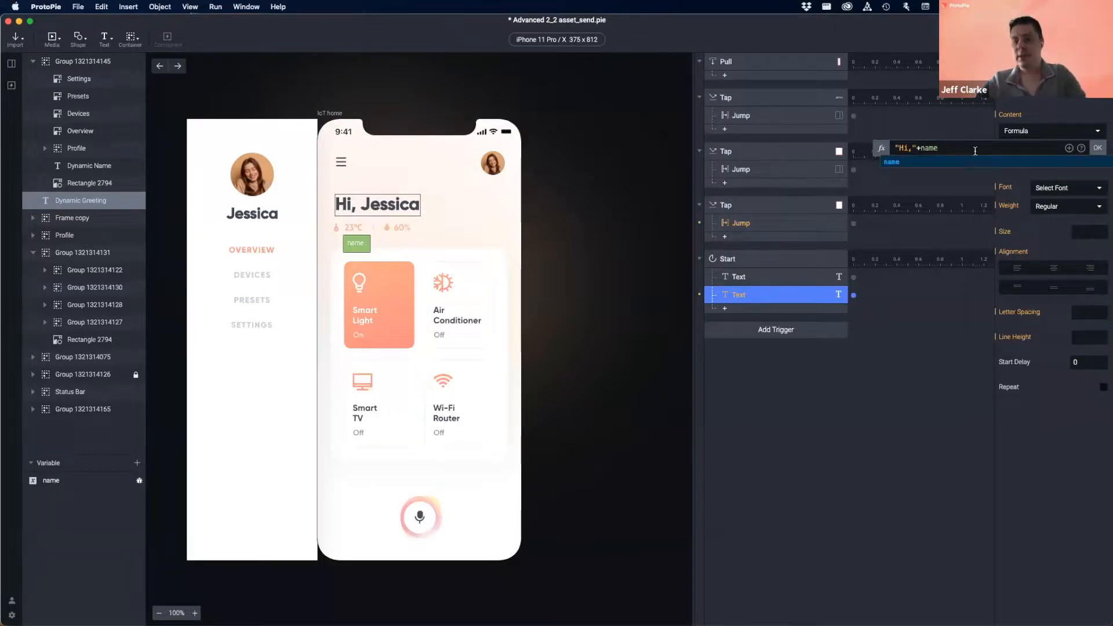
key(Left)
key(Left)
key(Left)
key(Left)
key(Right)
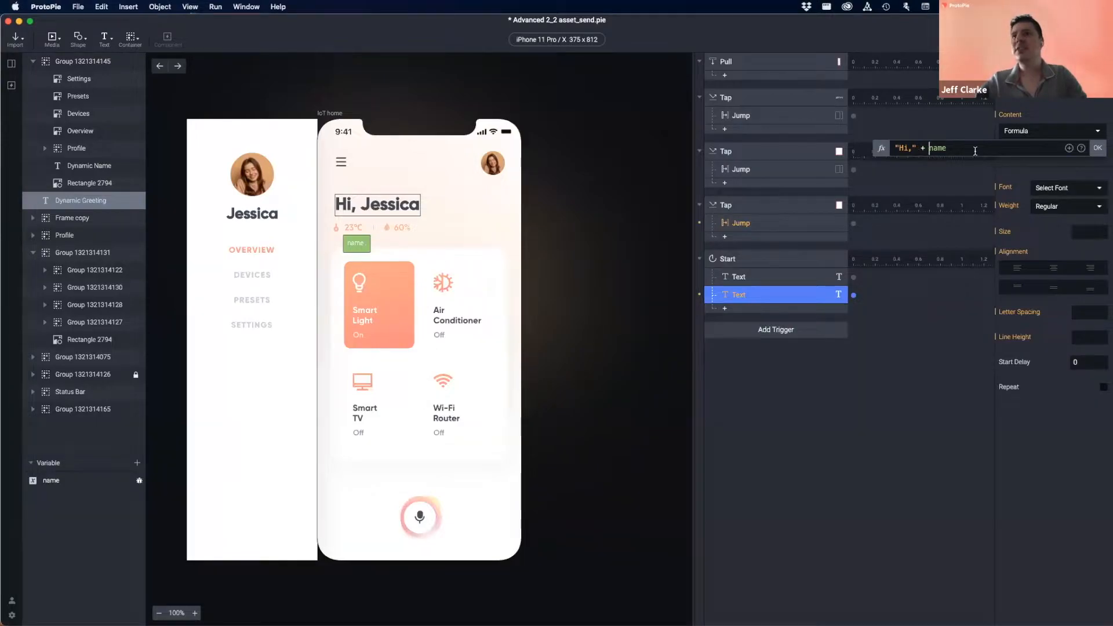
click(965, 148)
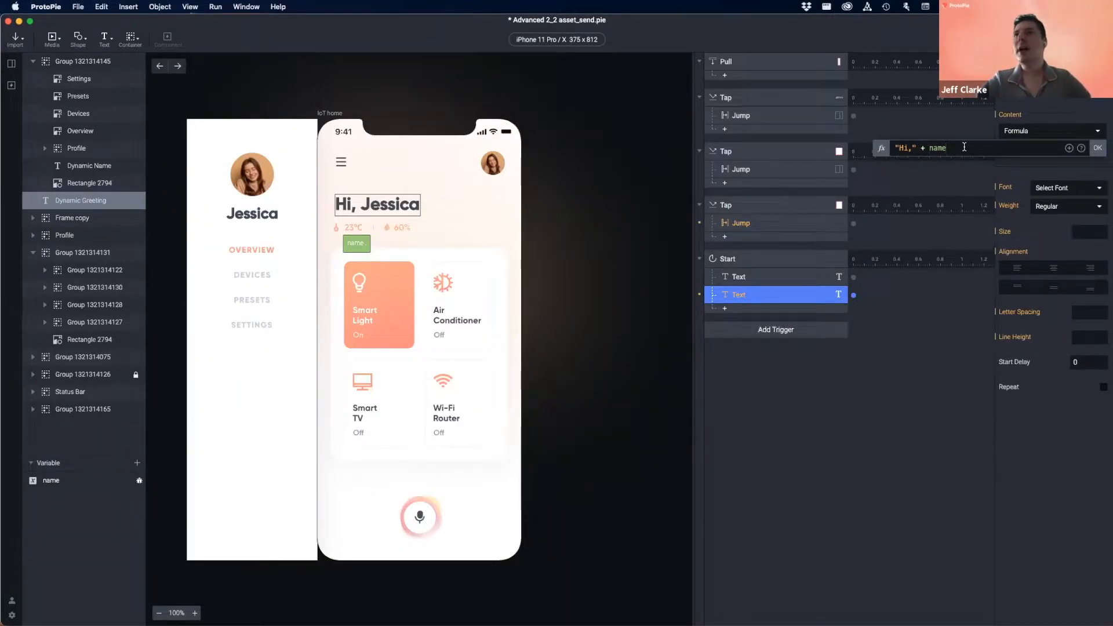
key(BackSpace)
key(BackSpace)
key(BackSpace)
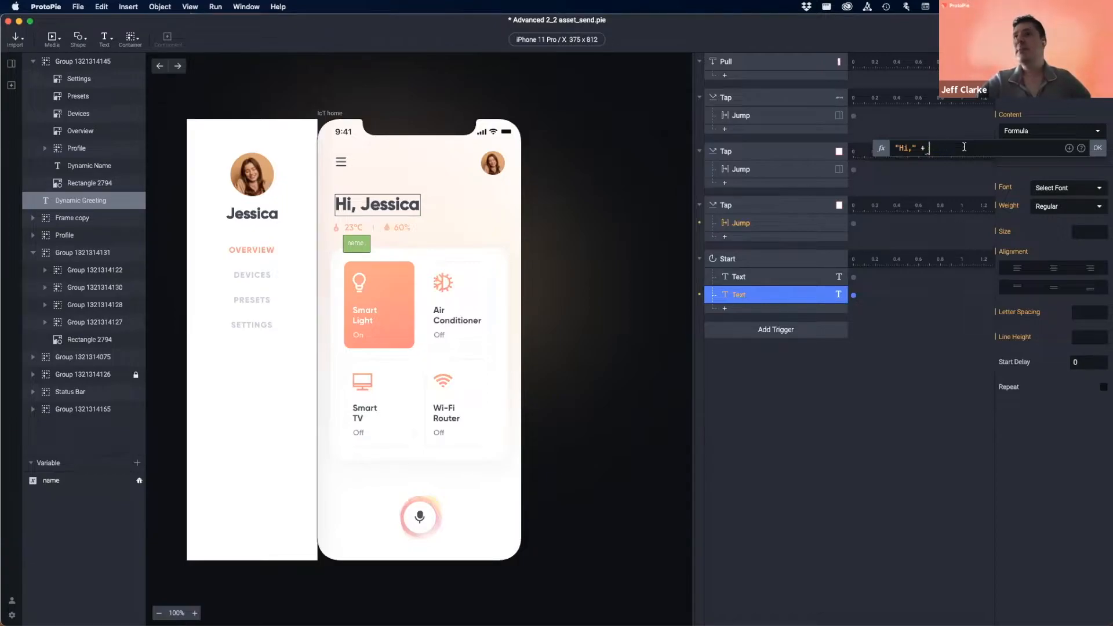
- Insert the name variable from the picker and confirm the formula
click(1069, 148)
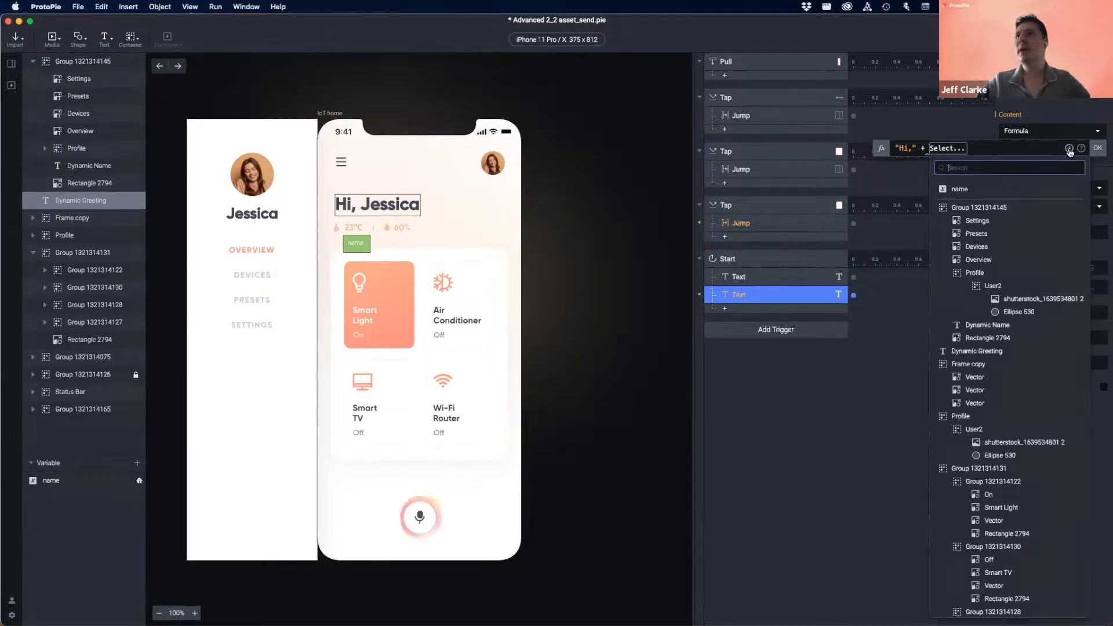
click(960, 191)
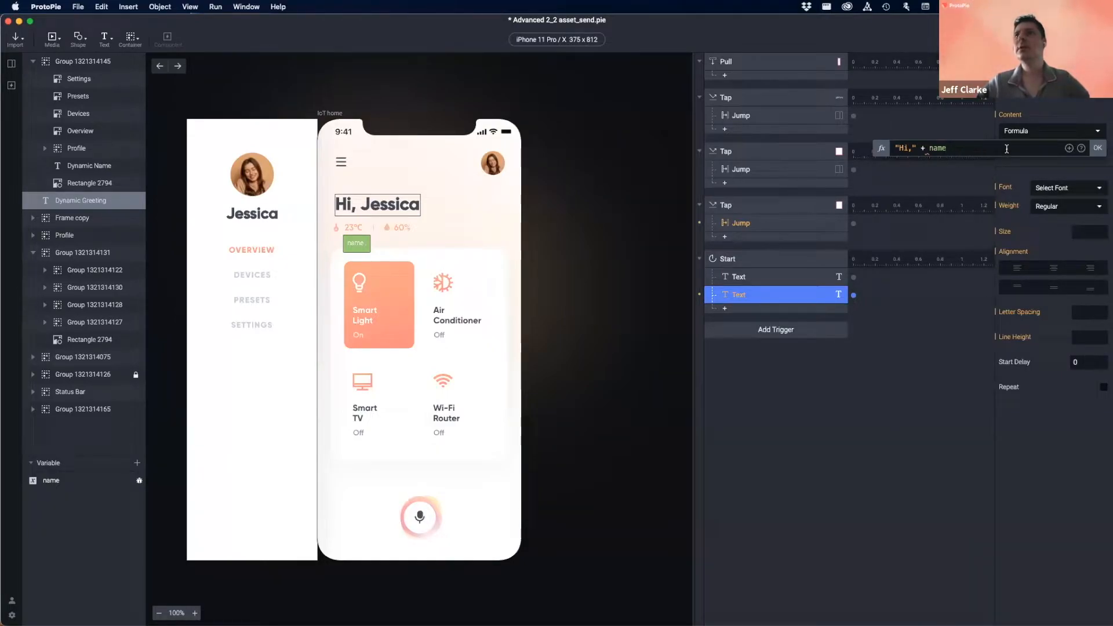
click(1098, 149)
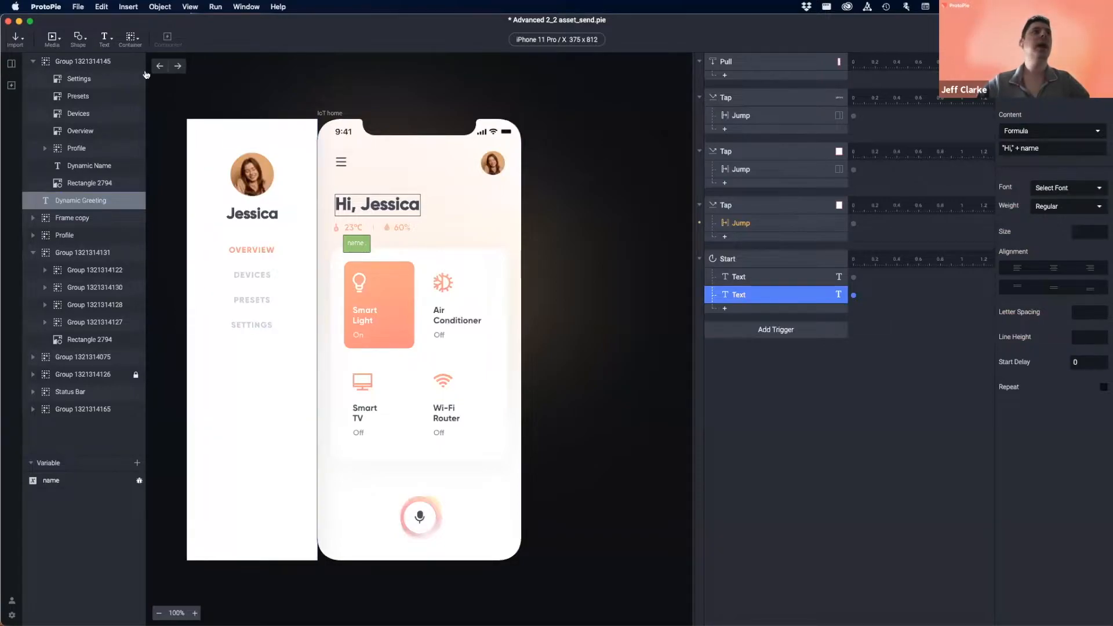
- Preview Settings with 'Jeff' as the name, save, then inspect the Assign response's formula
click(159, 66)
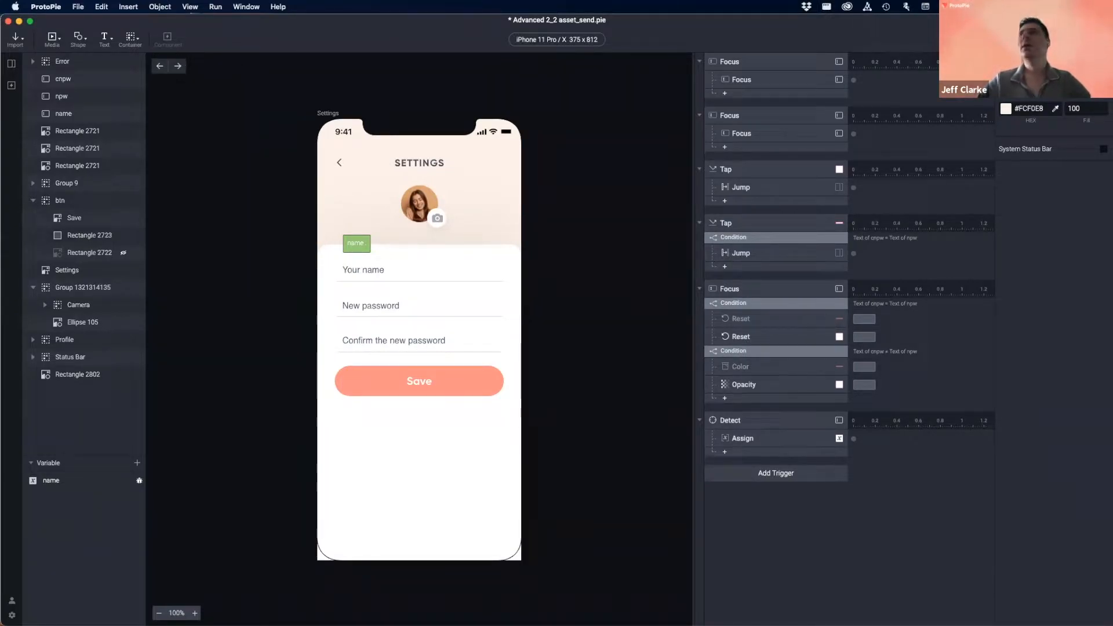
click(1041, 39)
click(456, 269)
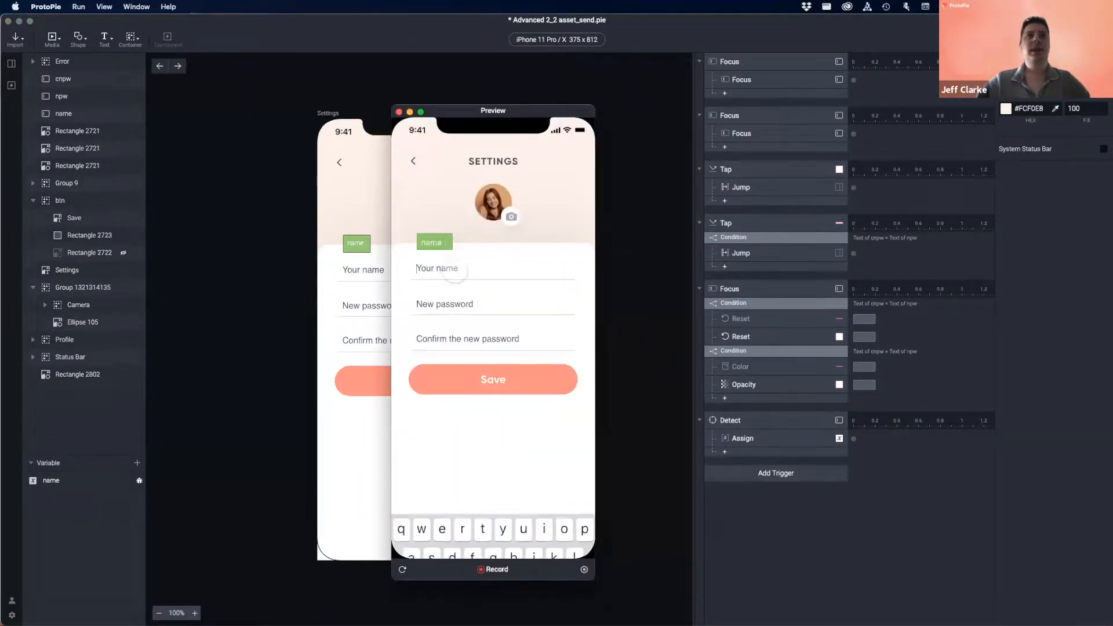
text(Jeff)
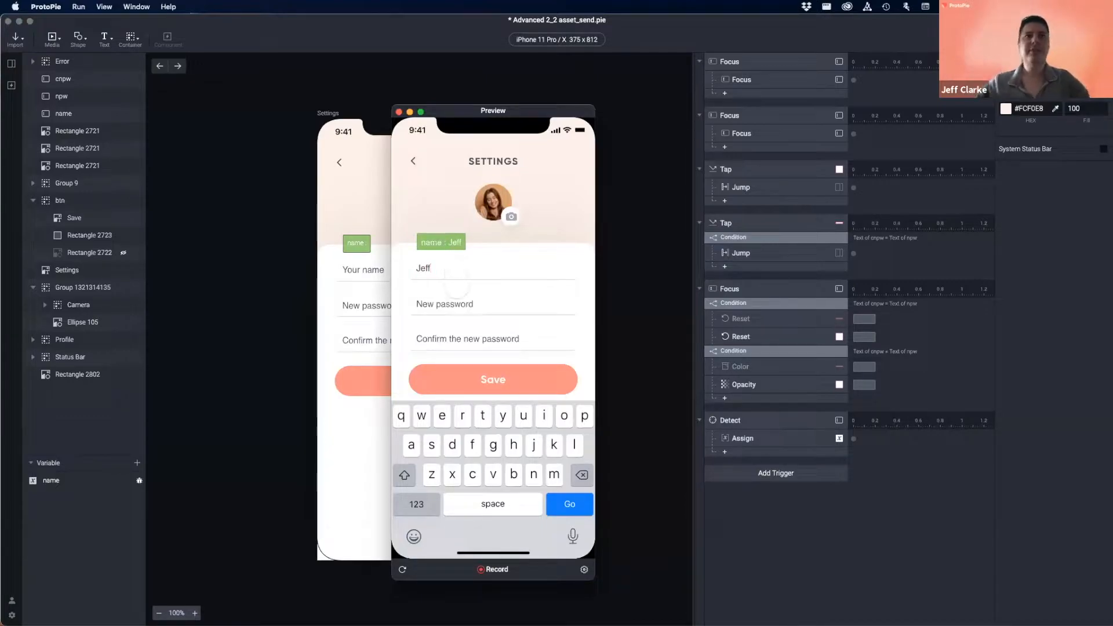
click(493, 380)
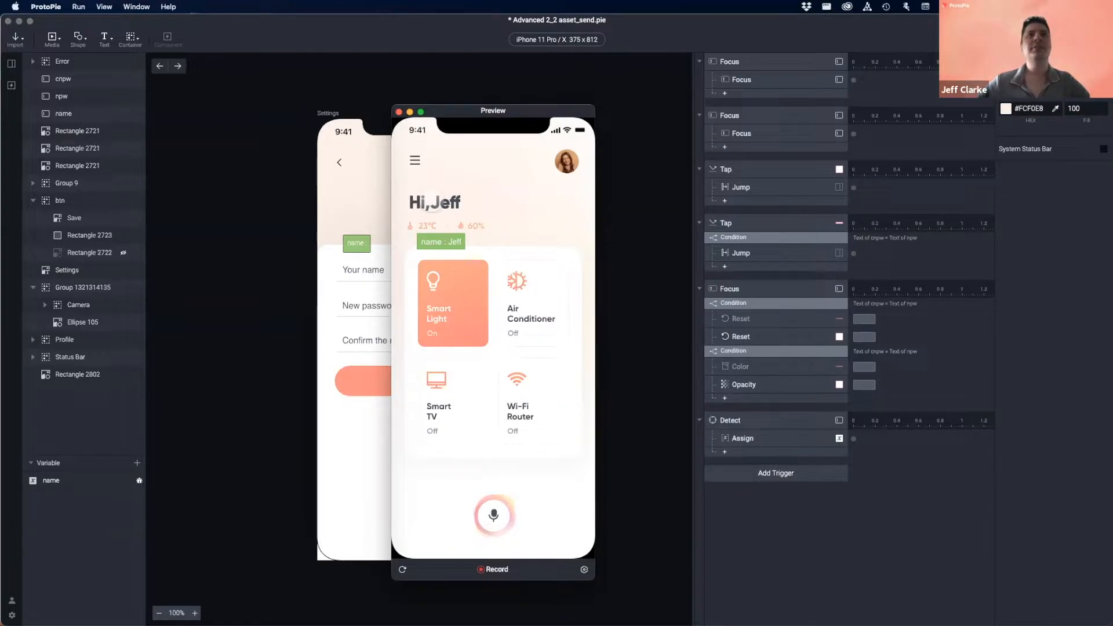
click(399, 112)
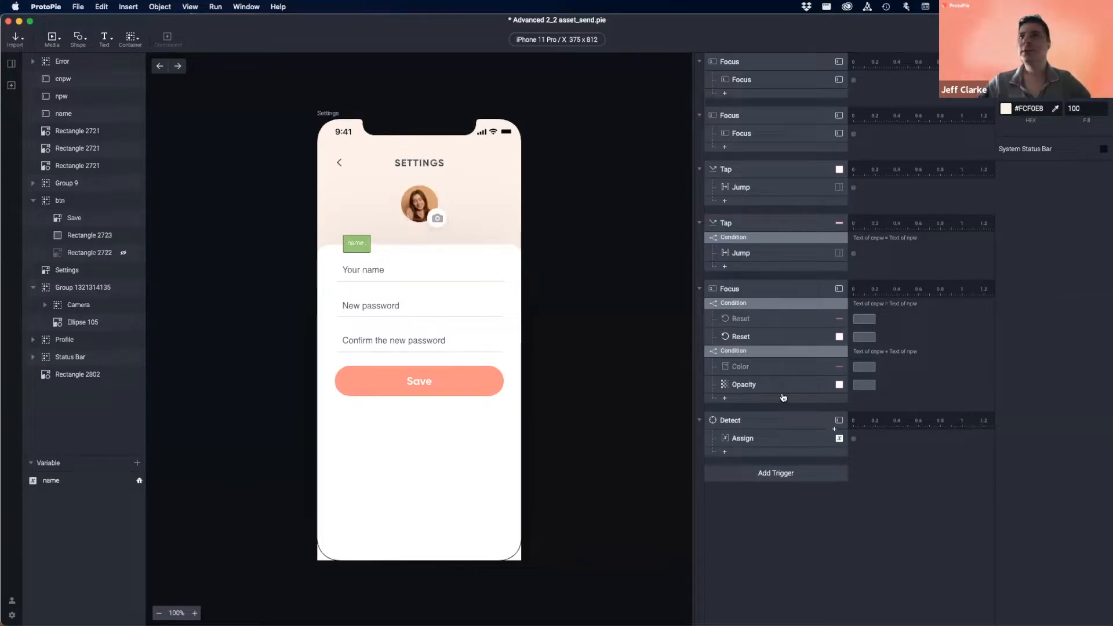
click(756, 440)
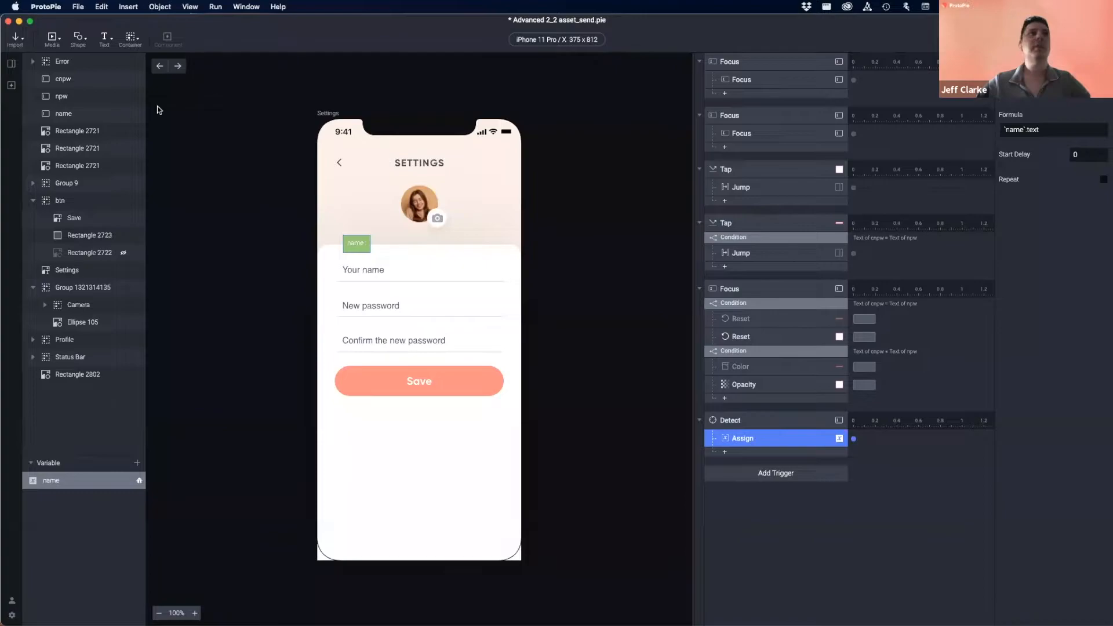
- Open the greeting Text response's formula in the expanded editor on IoT home
click(178, 66)
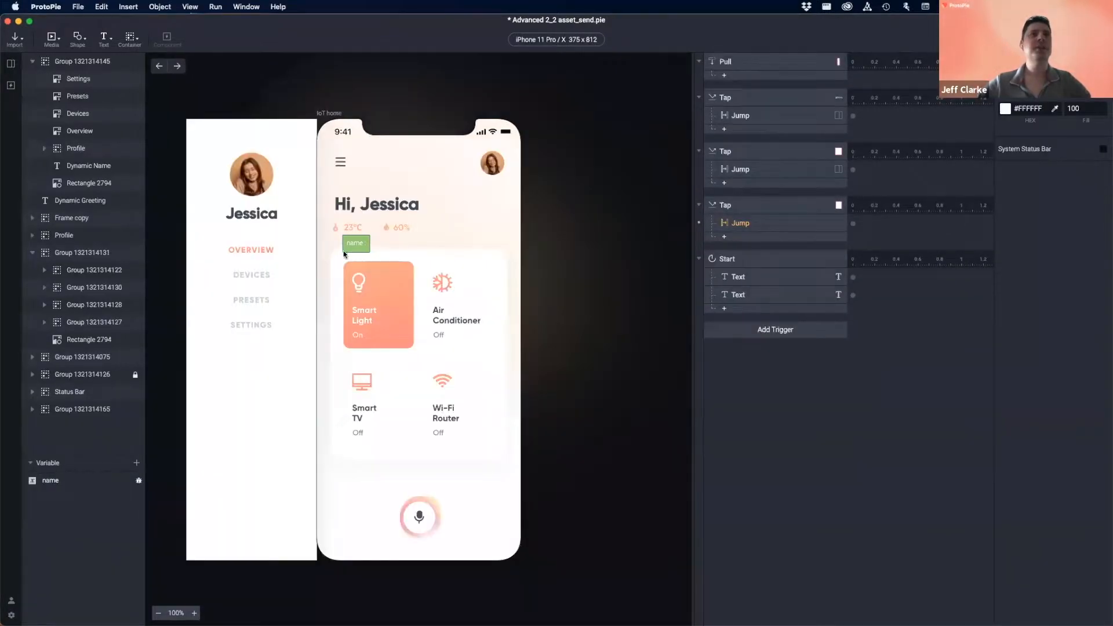
click(750, 293)
click(1030, 148)
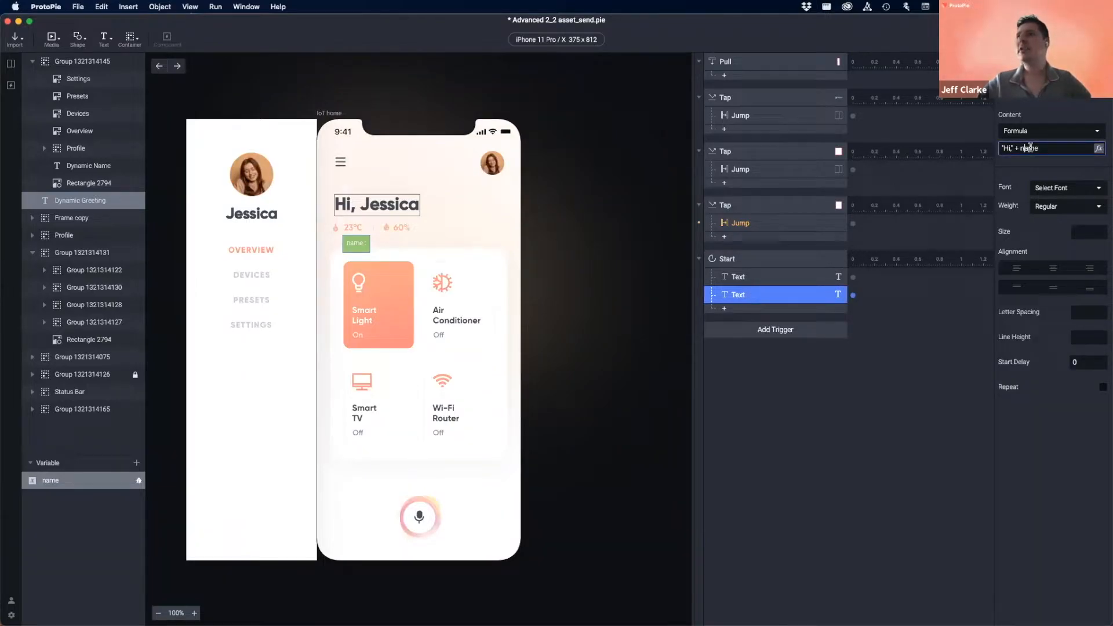
click(1099, 148)
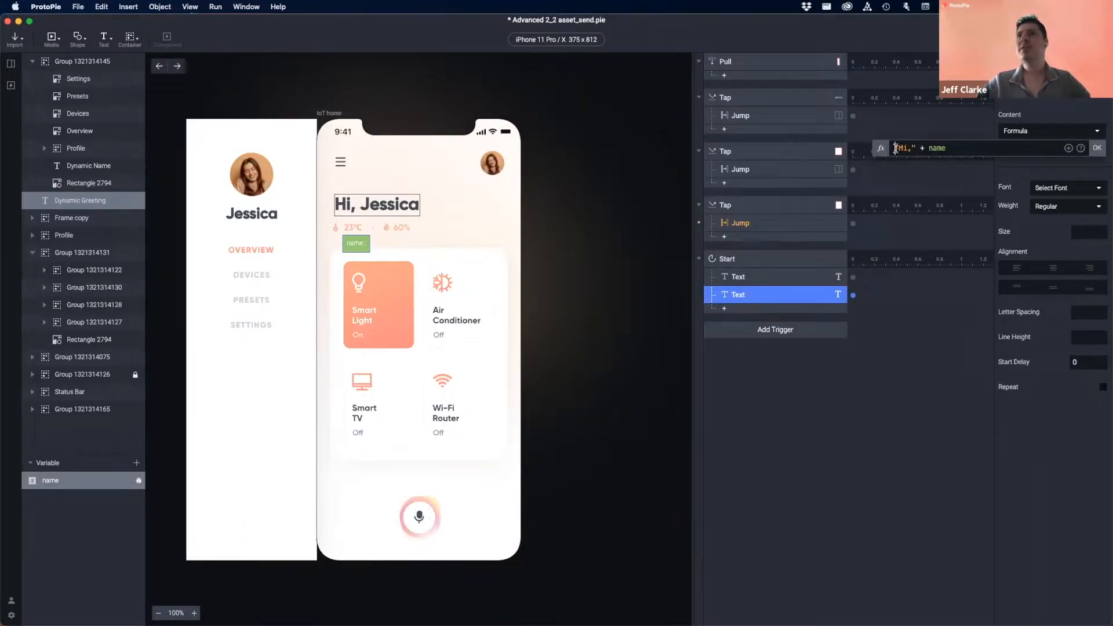
- Add the space after 'Hi,' so the formula reads "Hi, " + name, then return to Settings
double_click(934, 149)
click(958, 148)
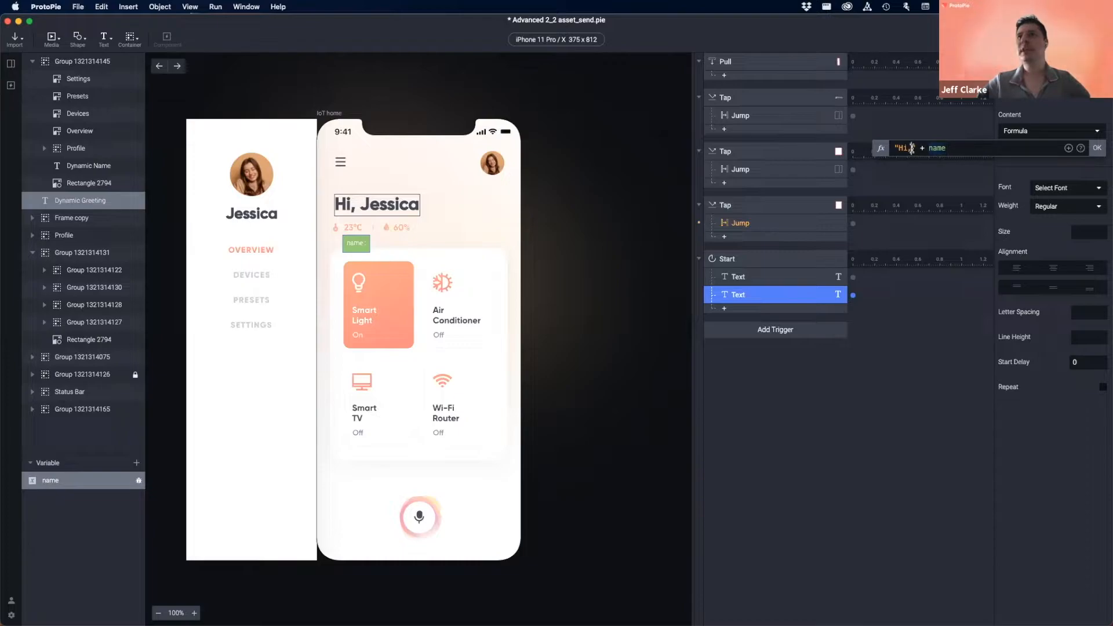
click(911, 147)
text(,)
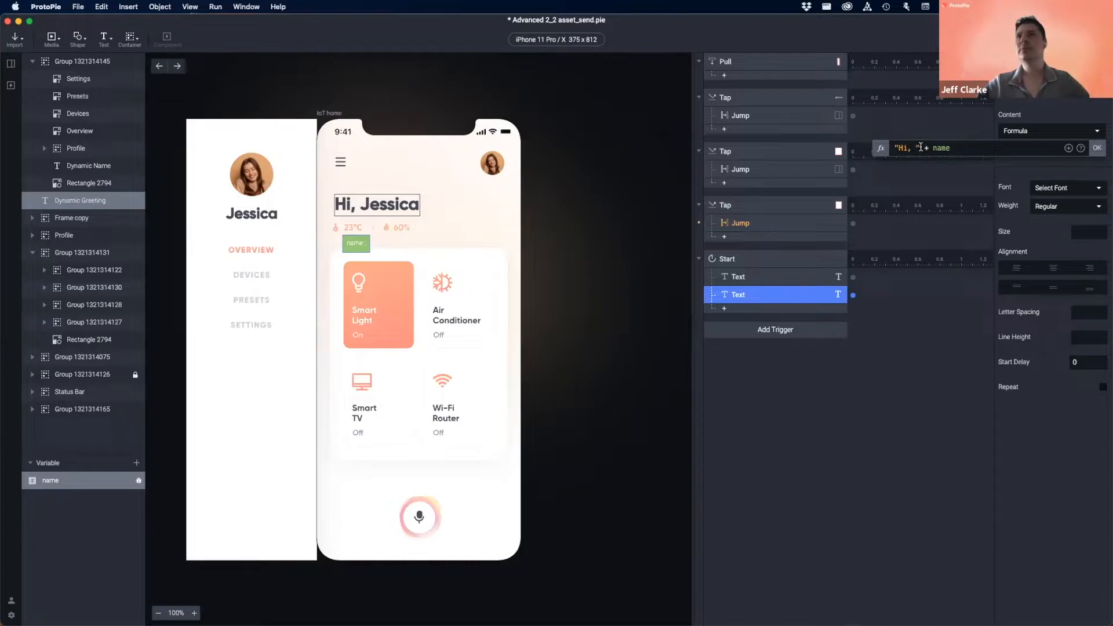
click(1098, 149)
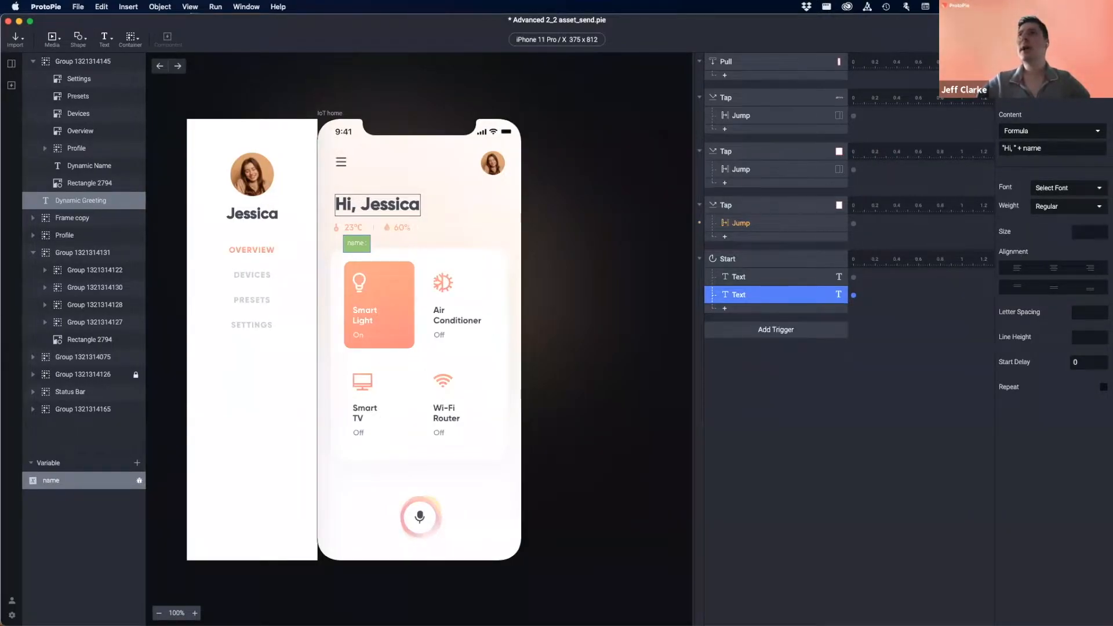
click(160, 66)
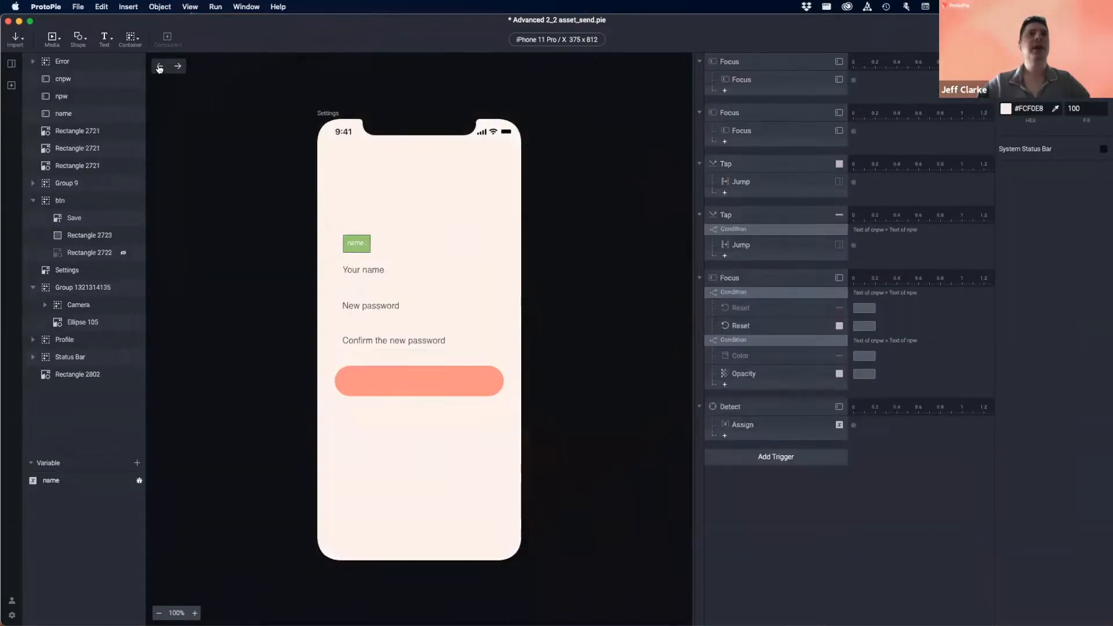
- Preview Settings with 'Monica' as the name, save, and check the spaced greeting behind the side menu
click(446, 384)
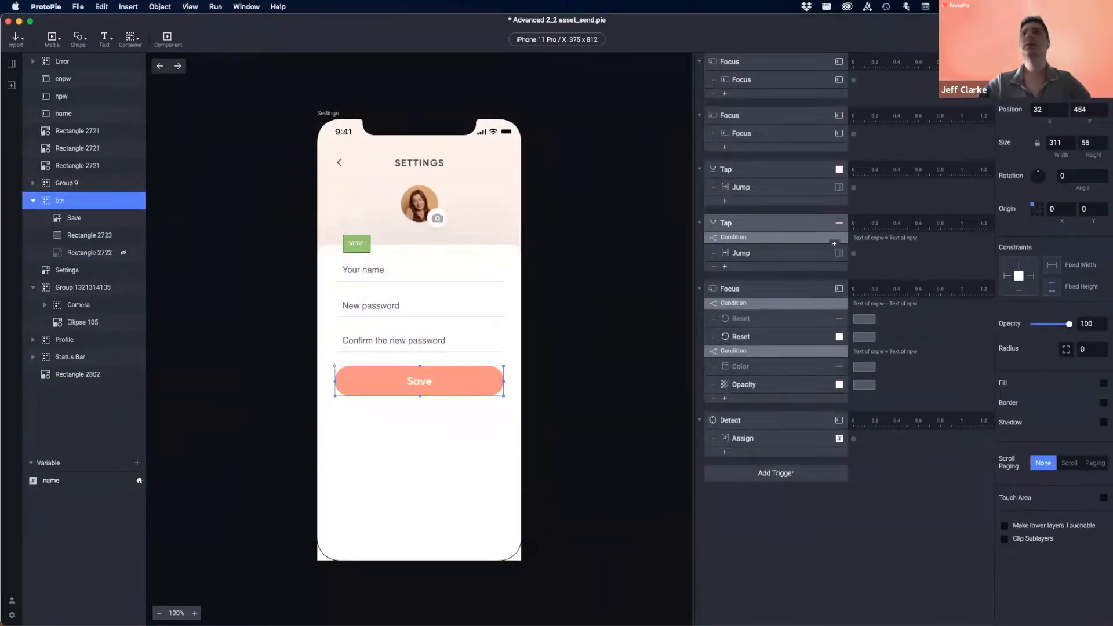
key(super+p)
click(445, 270)
text(Monica)
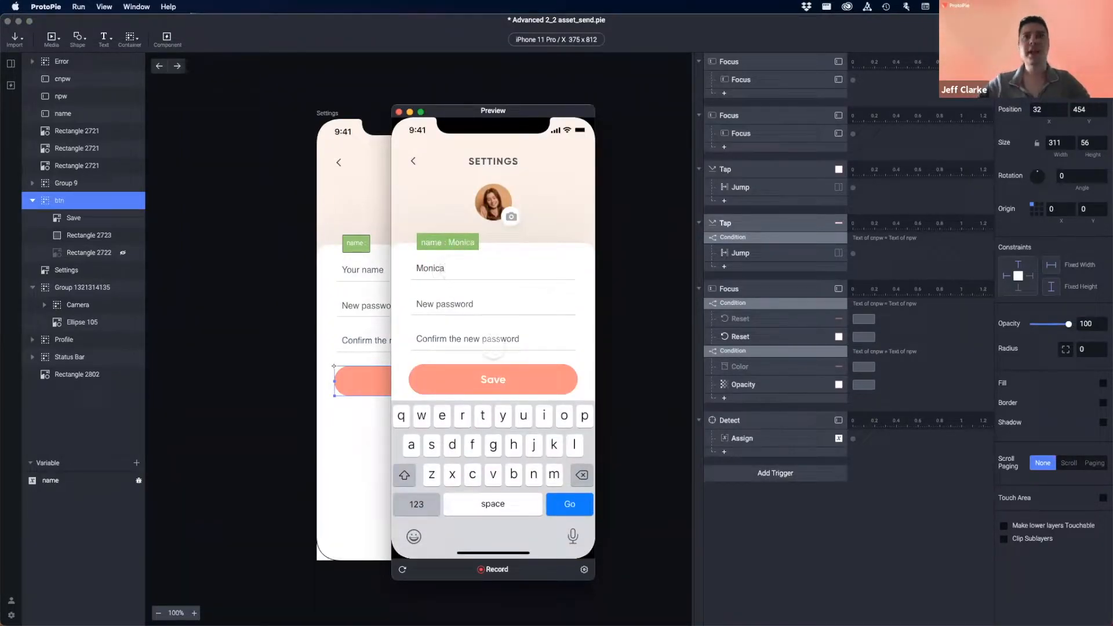
click(493, 374)
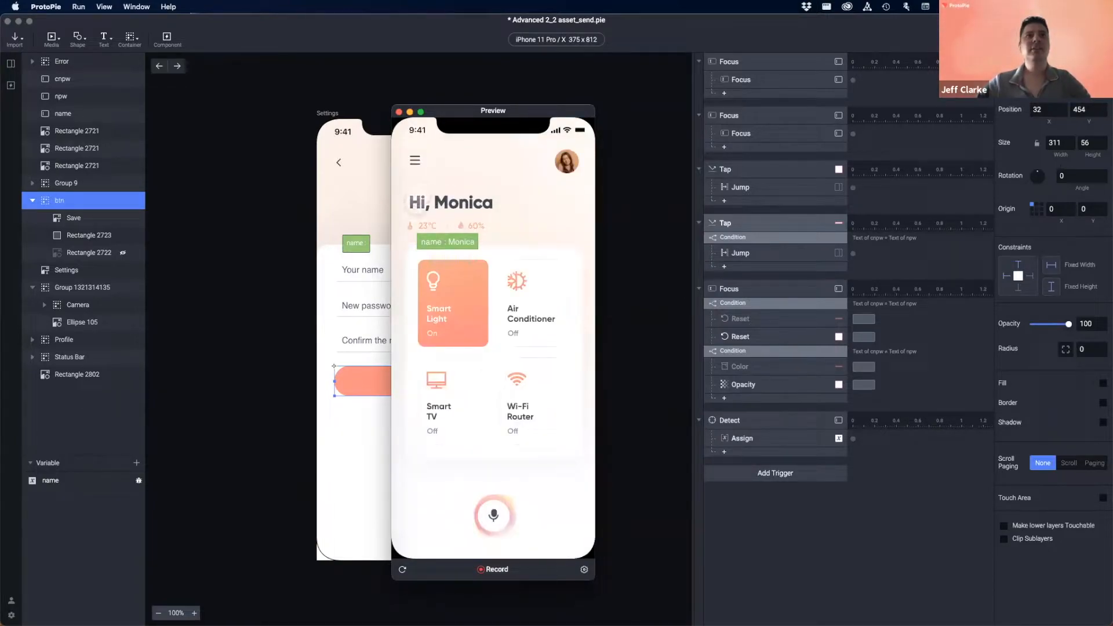
drag(401, 204, 519, 210)
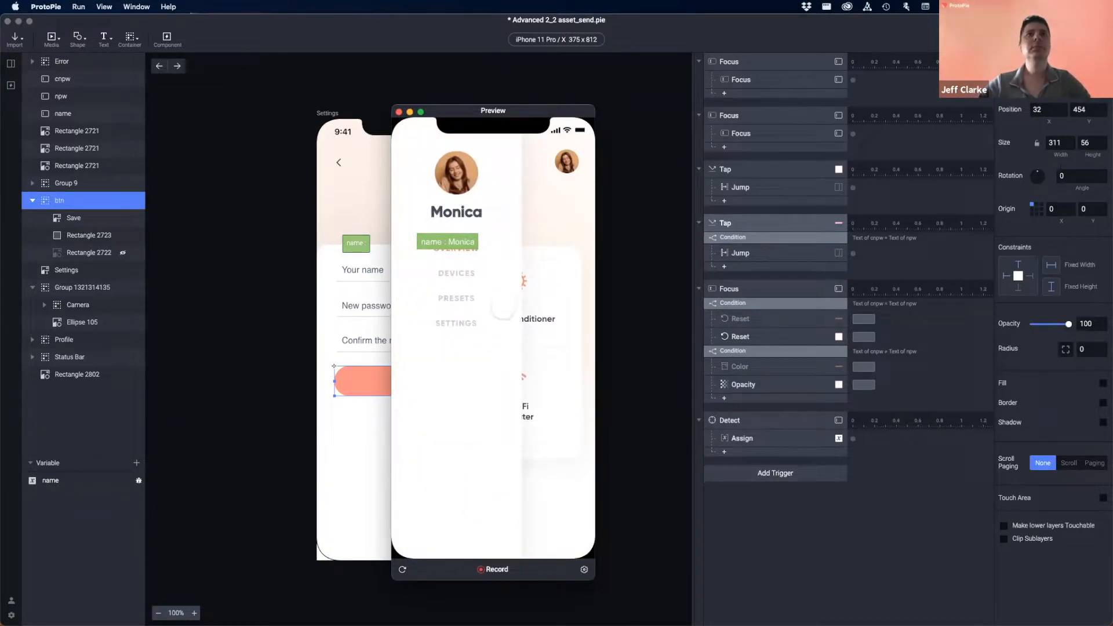
drag(504, 312, 390, 304)
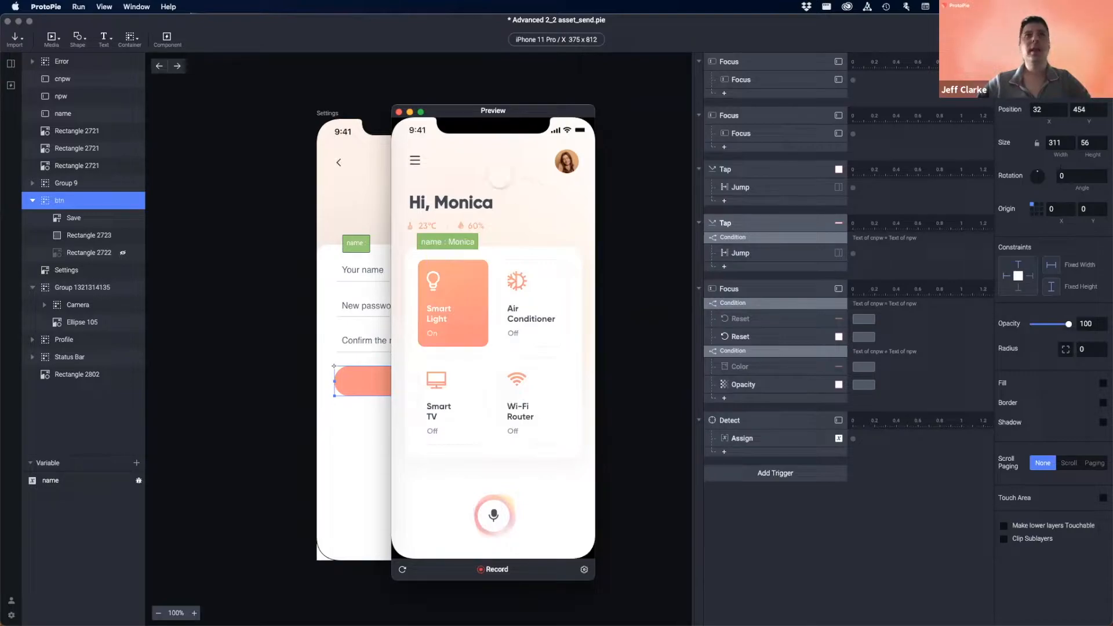
drag(452, 115, 513, 116)
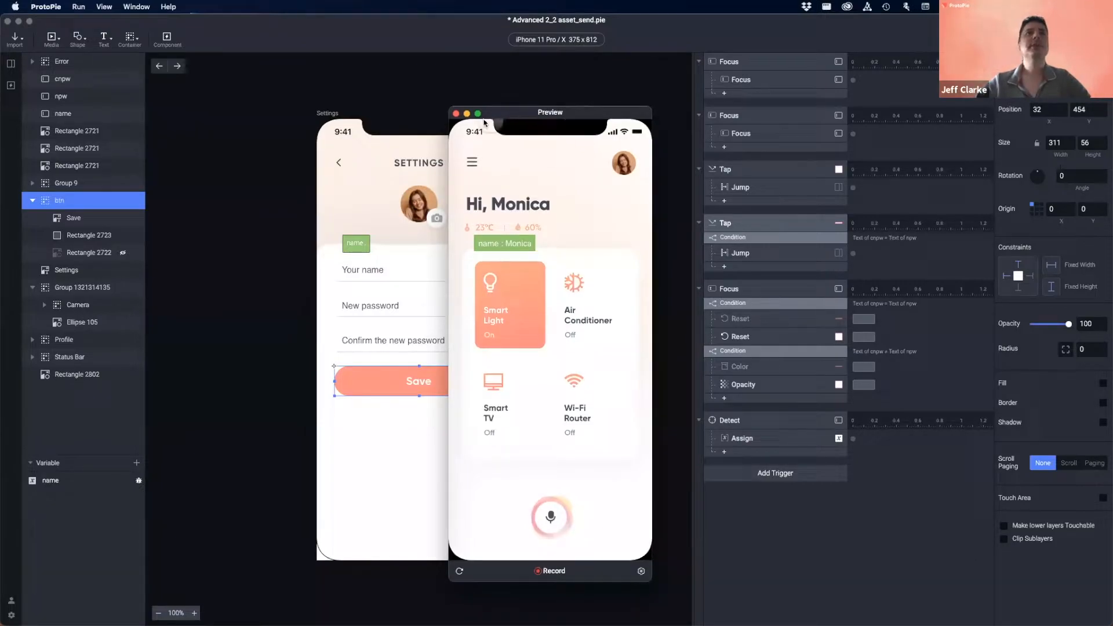
- Switch to the Smart Light scene, hide the name variable's label, and preview it
click(456, 113)
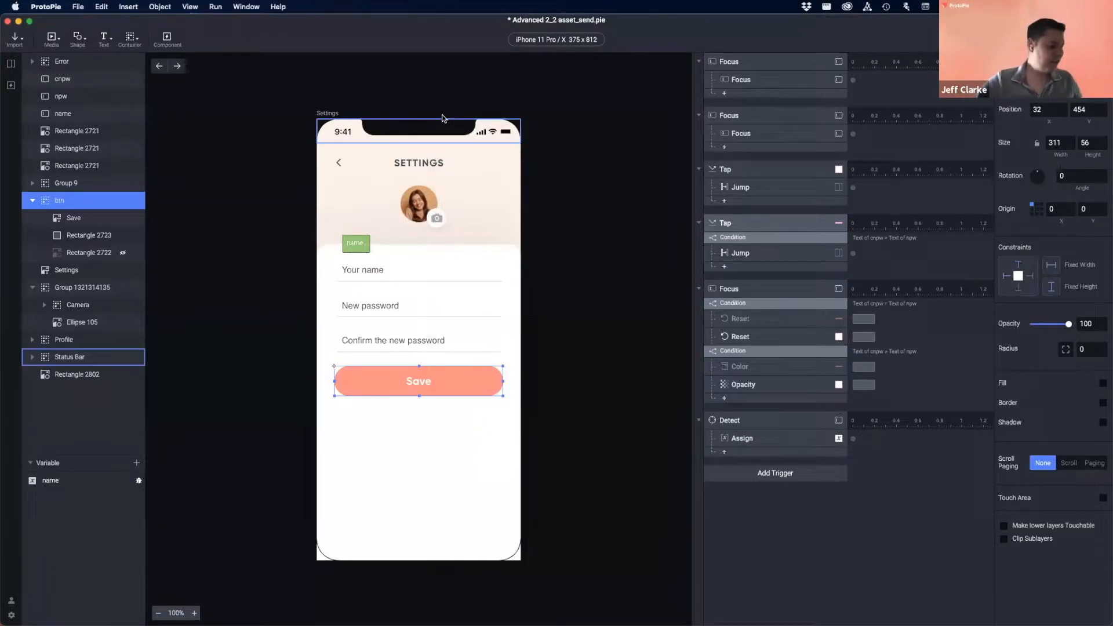
click(10, 65)
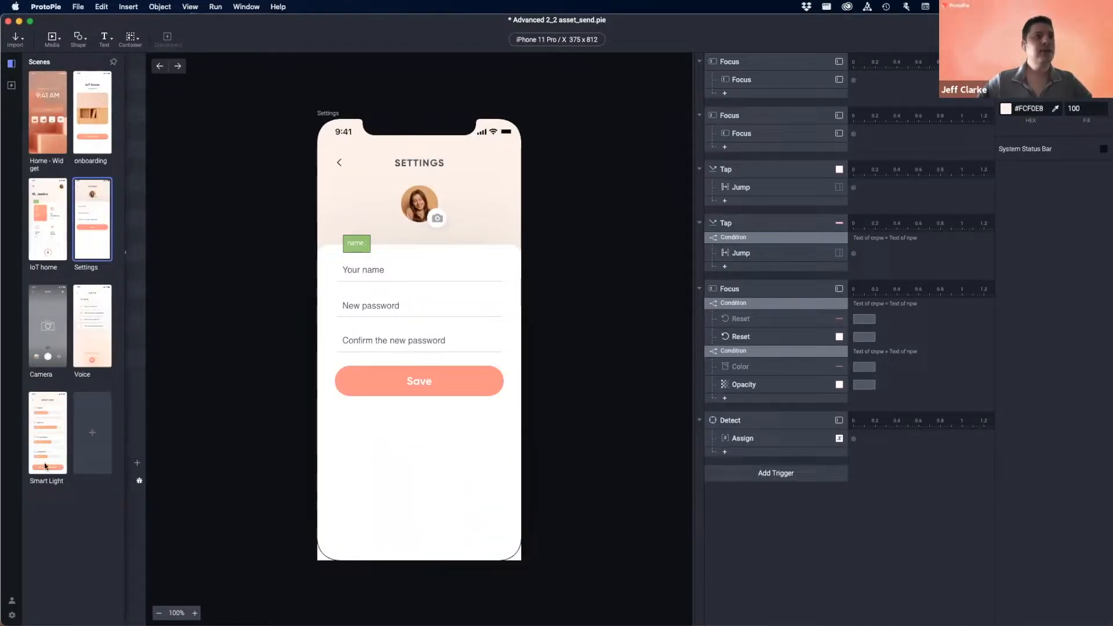
click(42, 440)
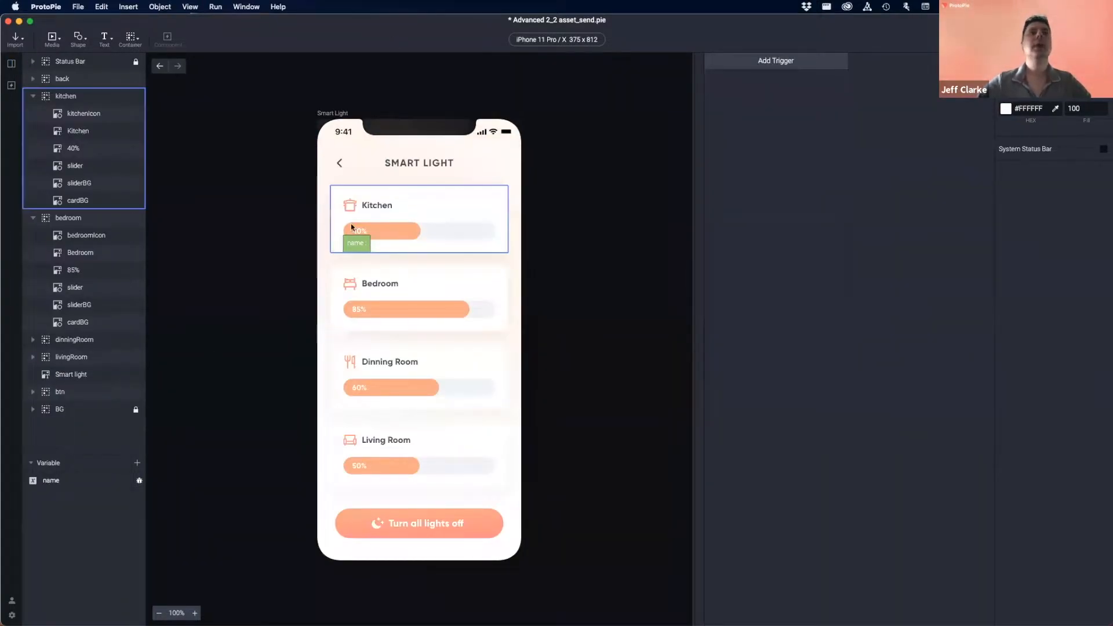
click(351, 242)
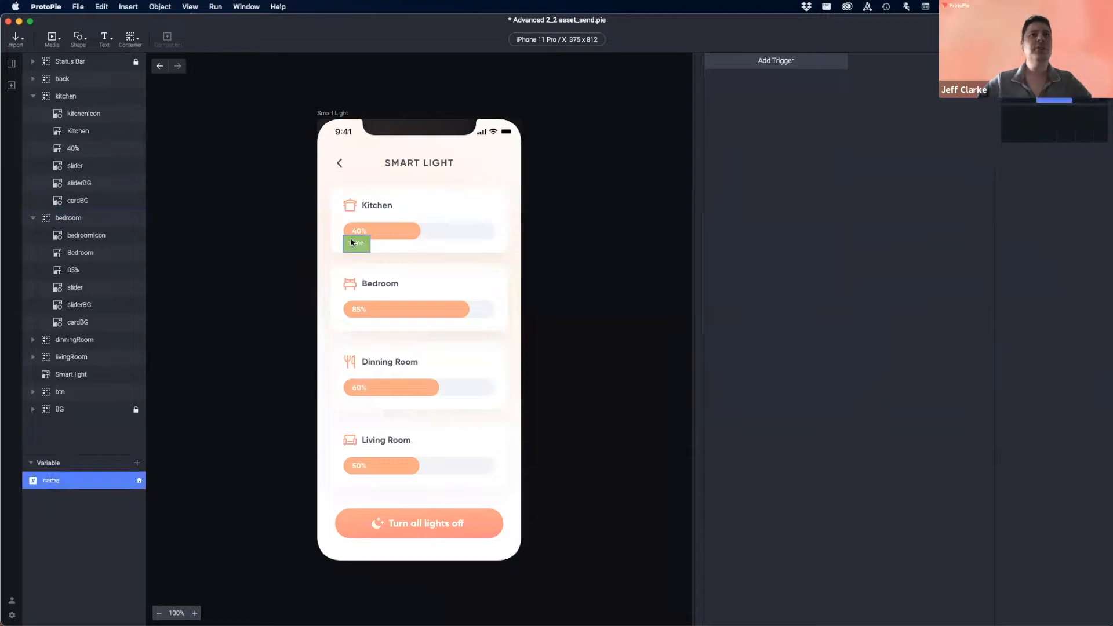
click(140, 481)
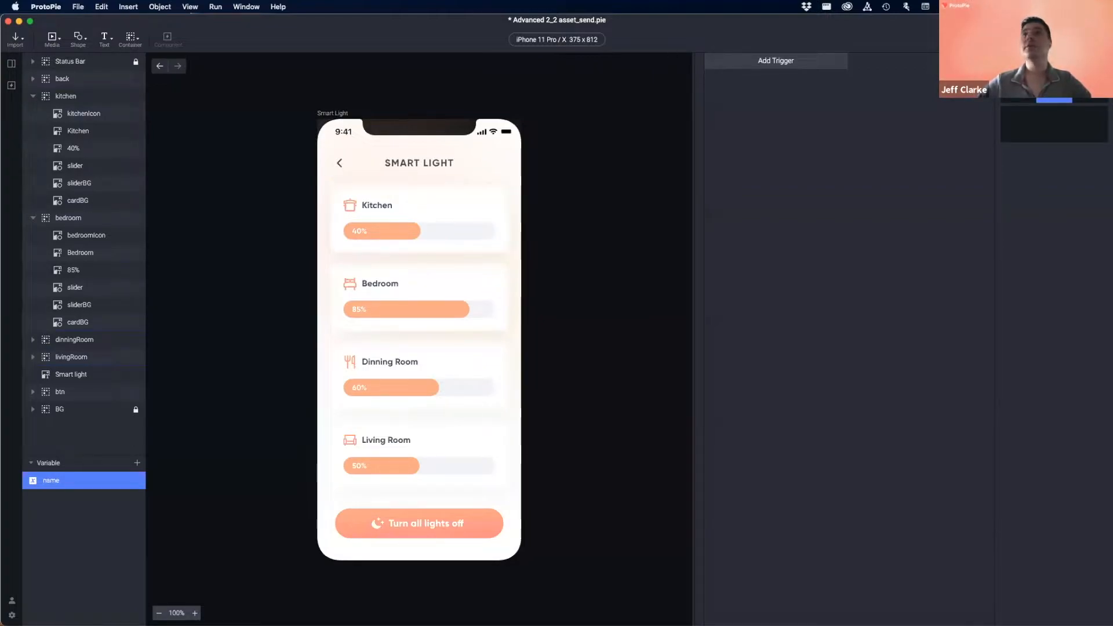
key(super+p)
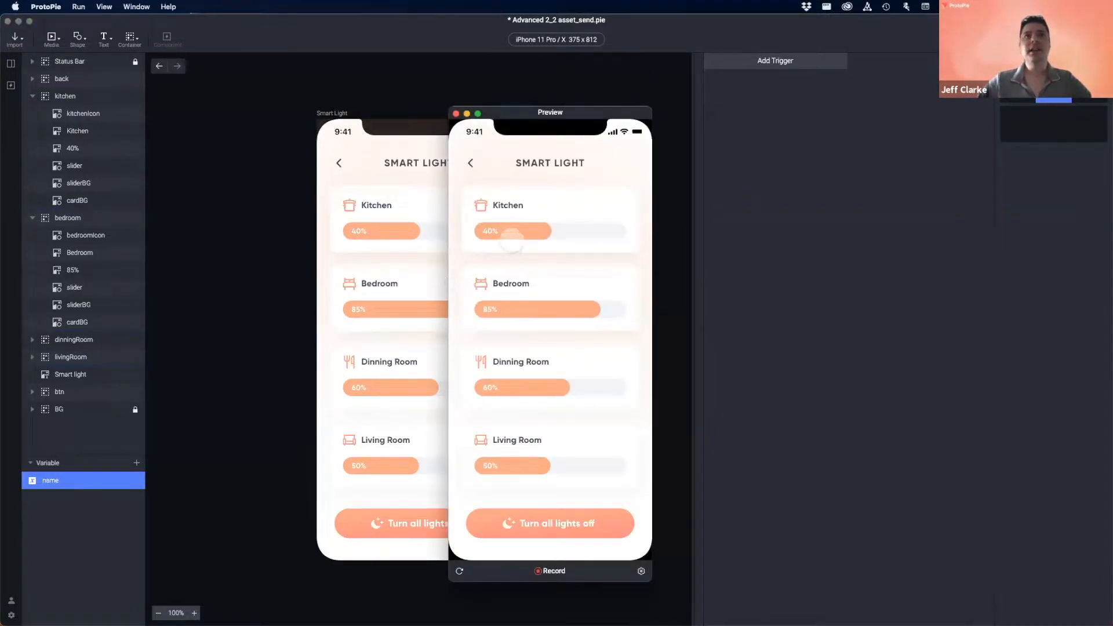
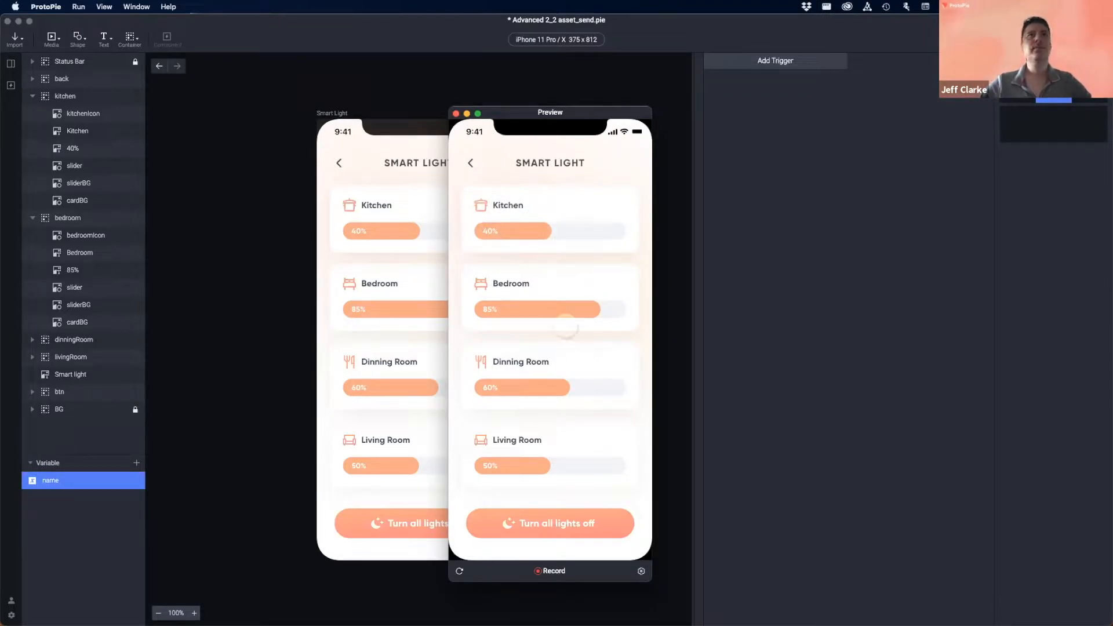
- Close the preview, clear the kitchen card selection, and list the available trigger types
click(454, 114)
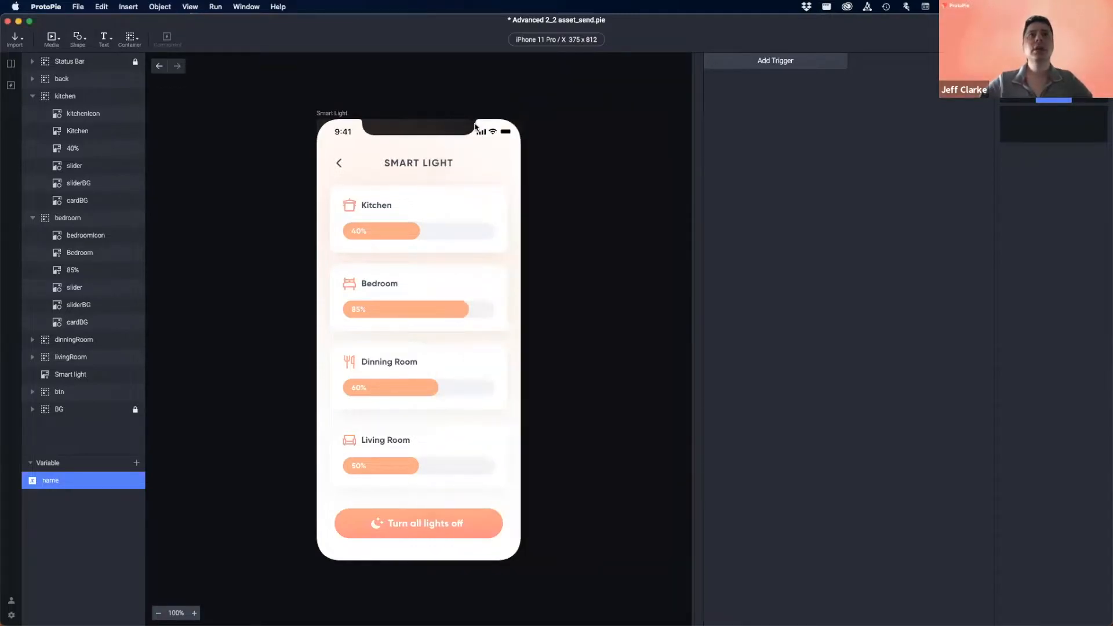
click(430, 208)
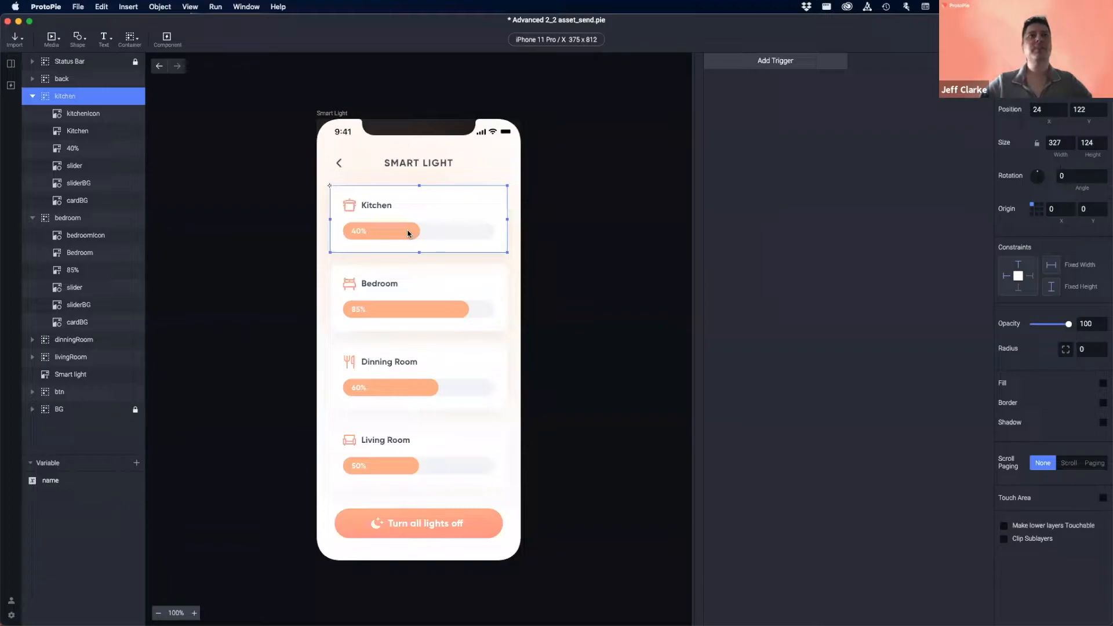
click(816, 137)
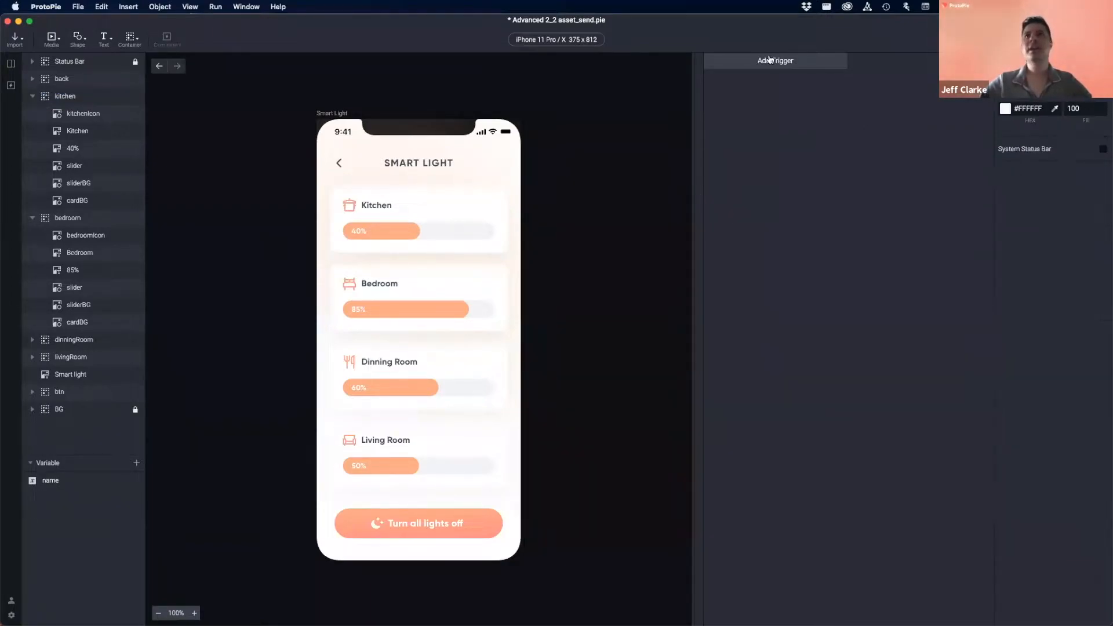
click(773, 62)
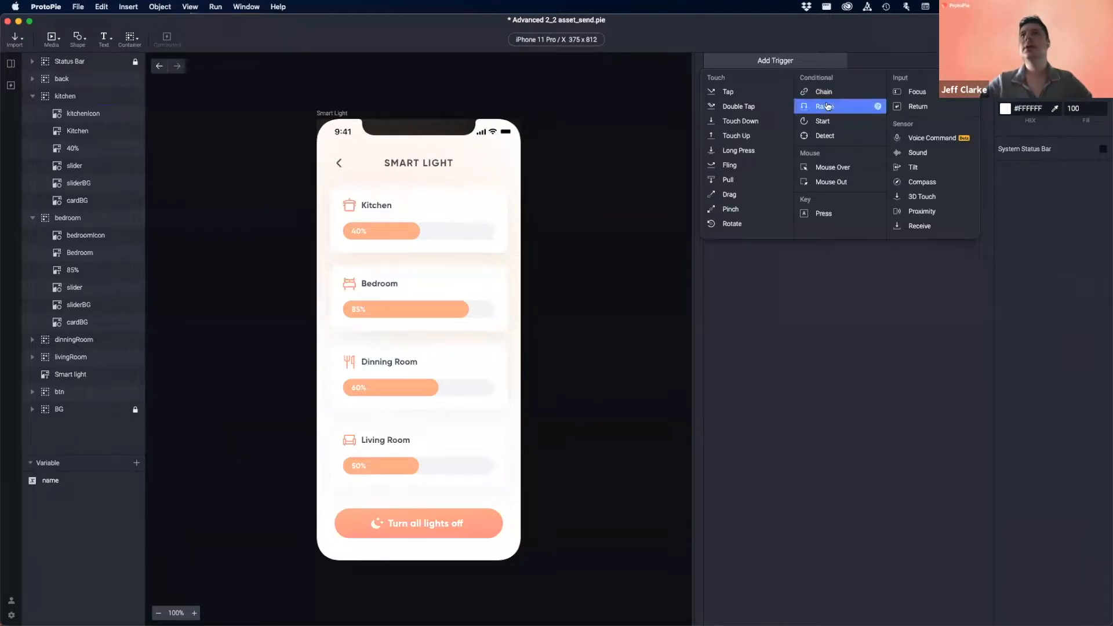
- Add a Drag trigger whose target layer is the kitchen slider
click(738, 197)
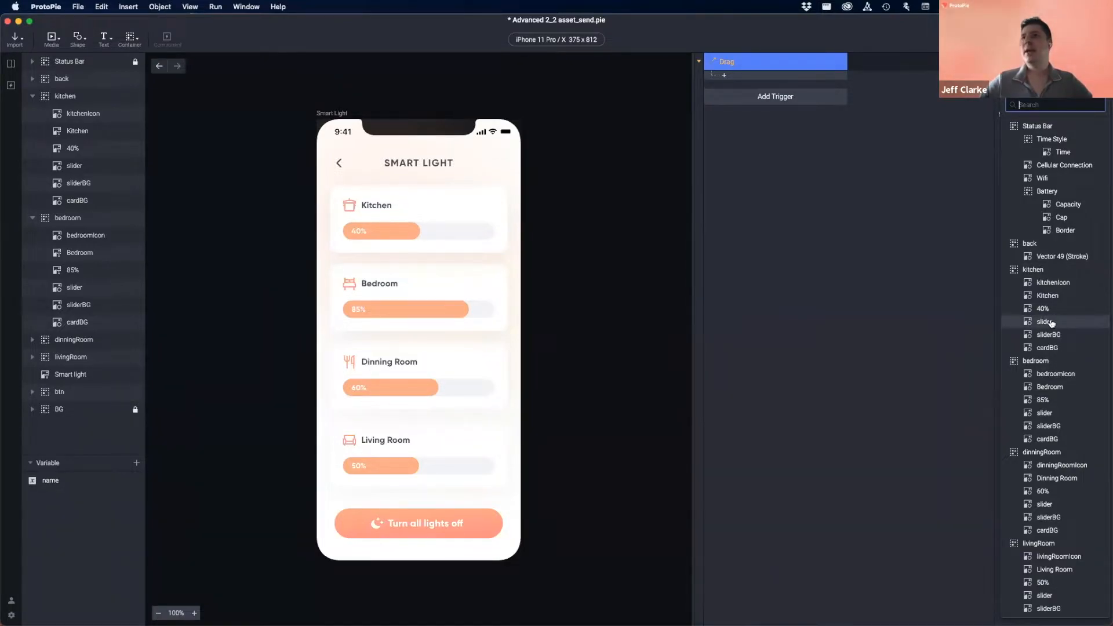
click(74, 164)
click(74, 166)
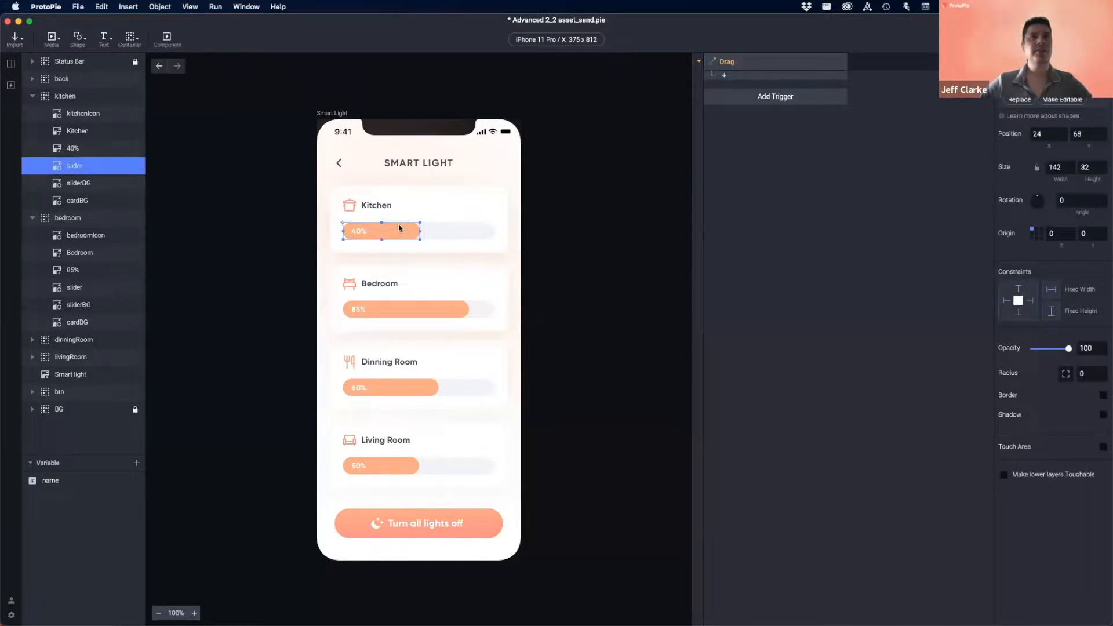
click(89, 186)
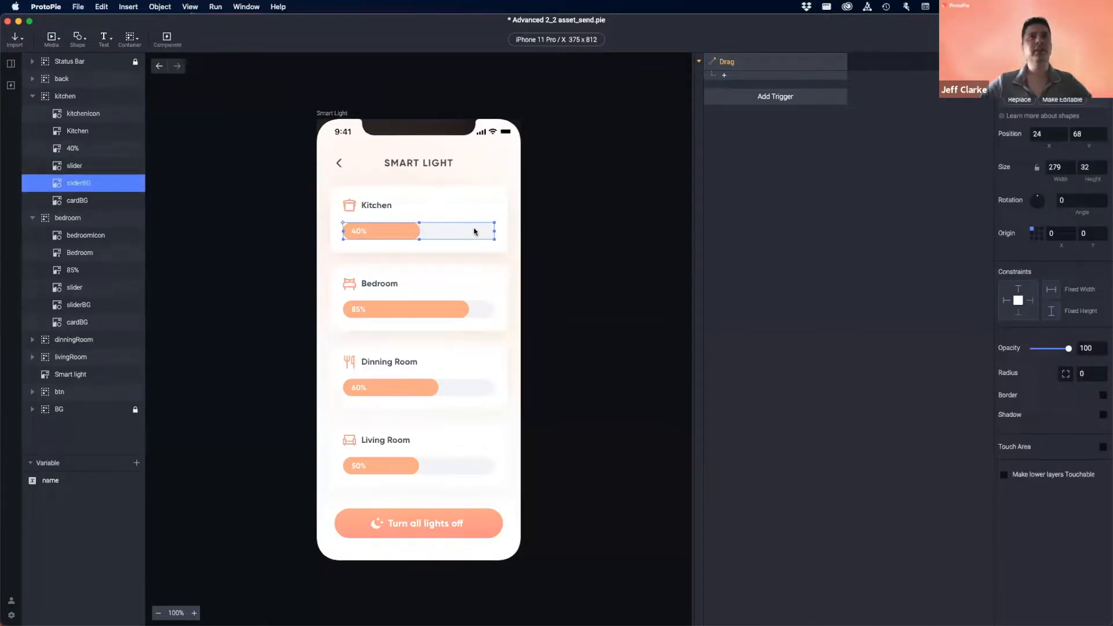
click(777, 61)
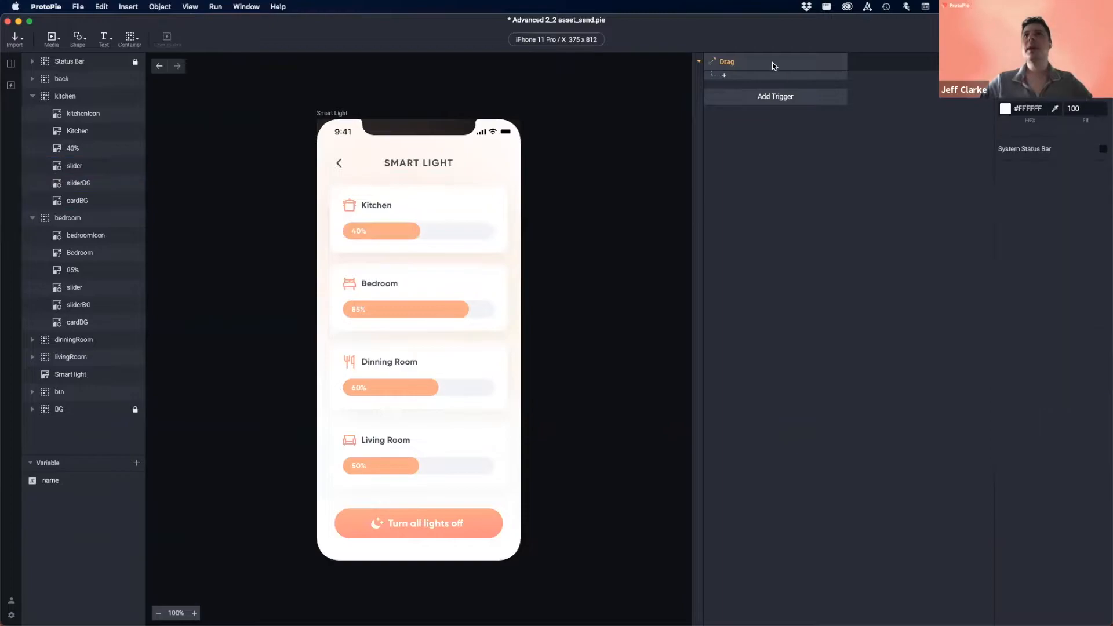
click(1051, 85)
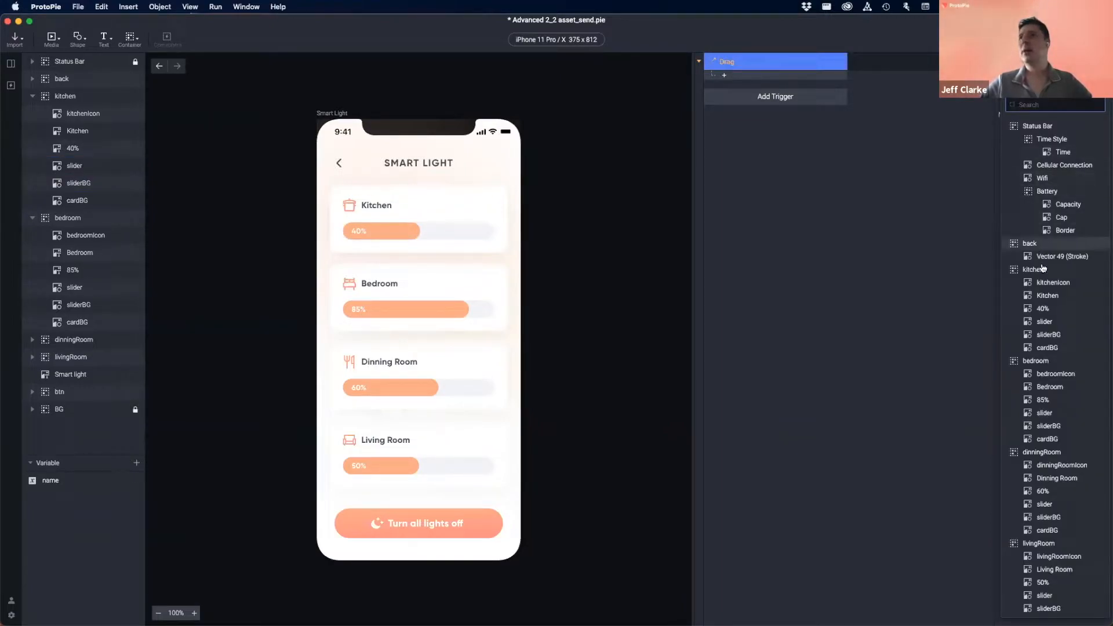
click(1044, 322)
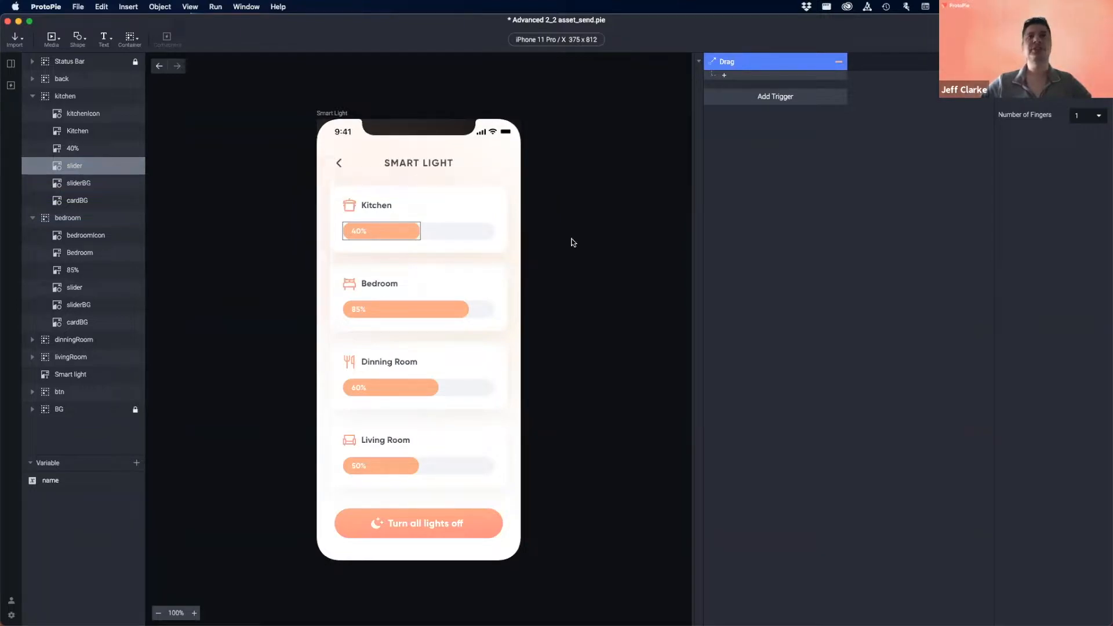
- Give the Drag trigger a Scale response at ratio 100 and open the preview
click(760, 75)
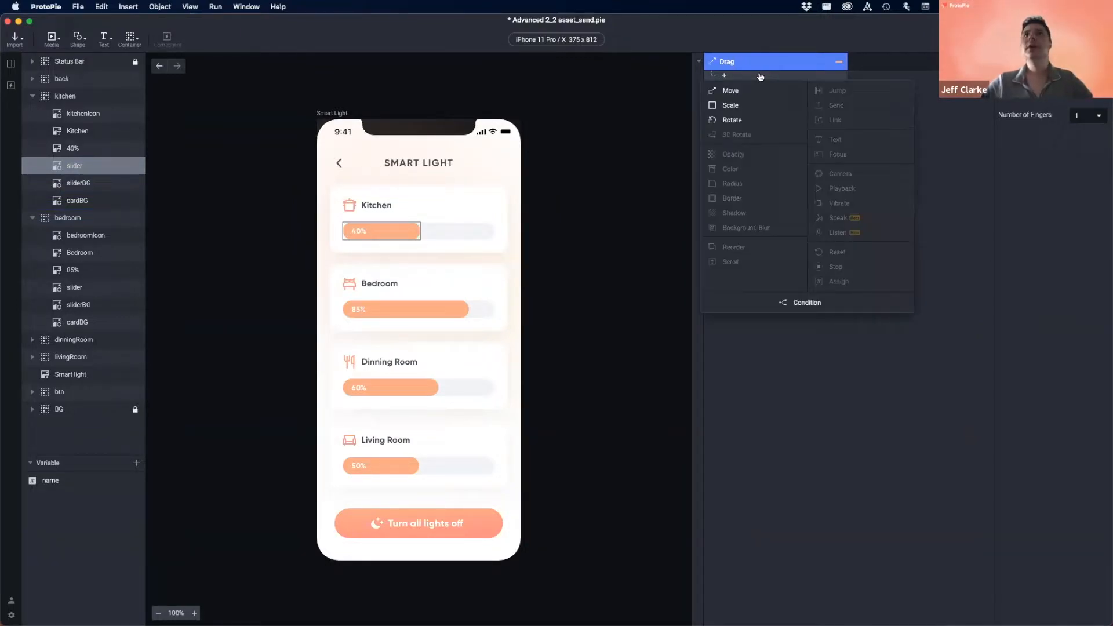
click(728, 106)
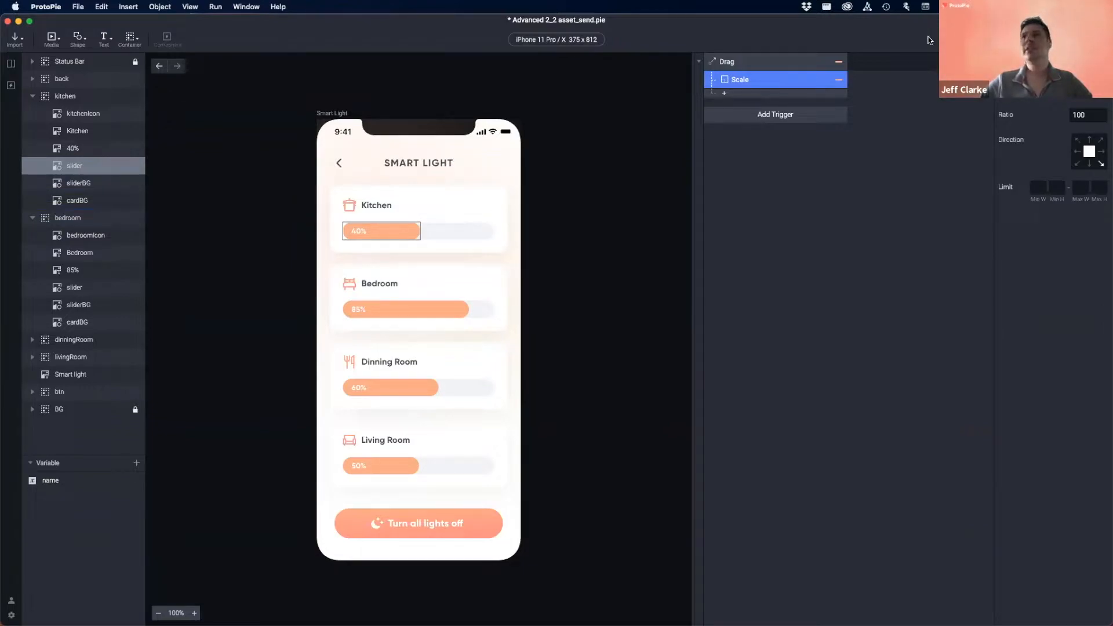
key(super+r)
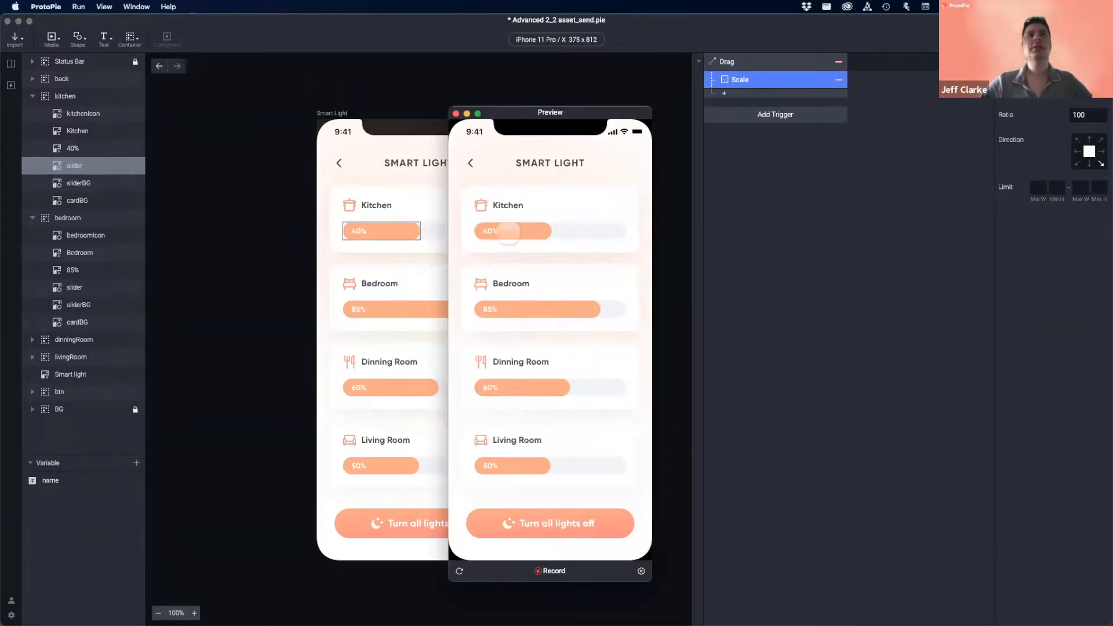
- Drag the Kitchen slider in preview to see it stretch freely, then close the preview
drag(529, 230, 436, 234)
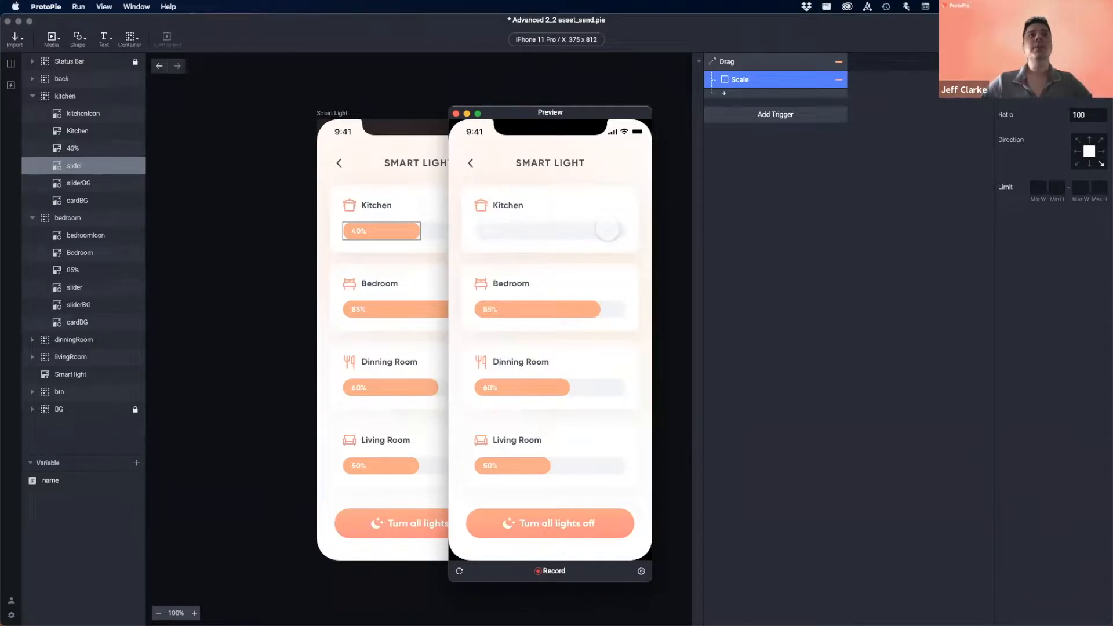
click(456, 114)
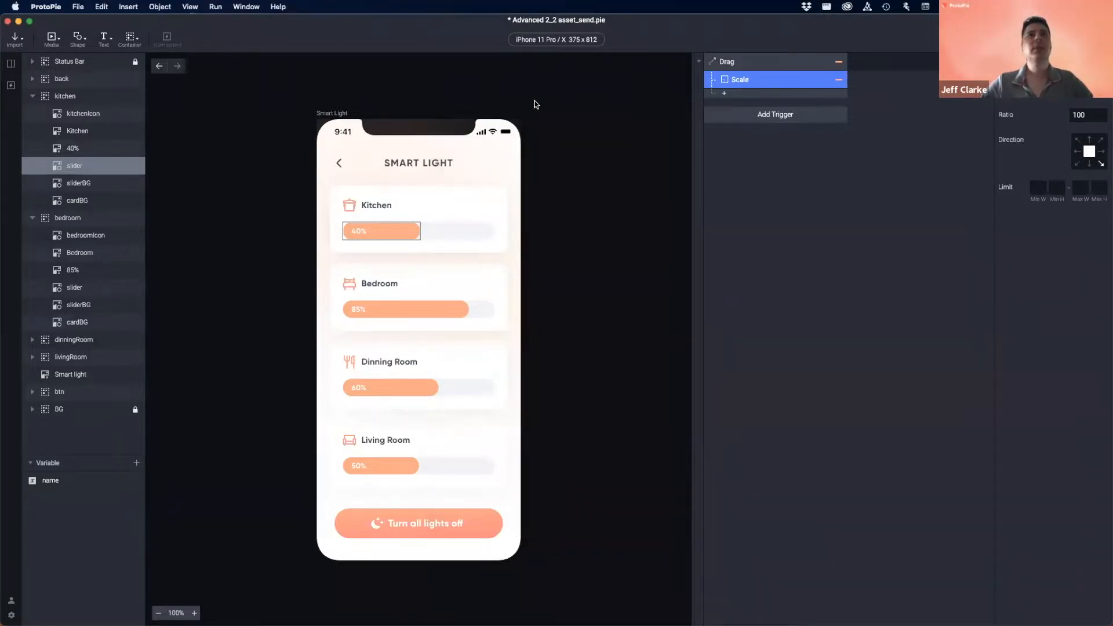
- Retarget the kitchen Drag trigger from the slider layer to the sliderBG track
click(392, 229)
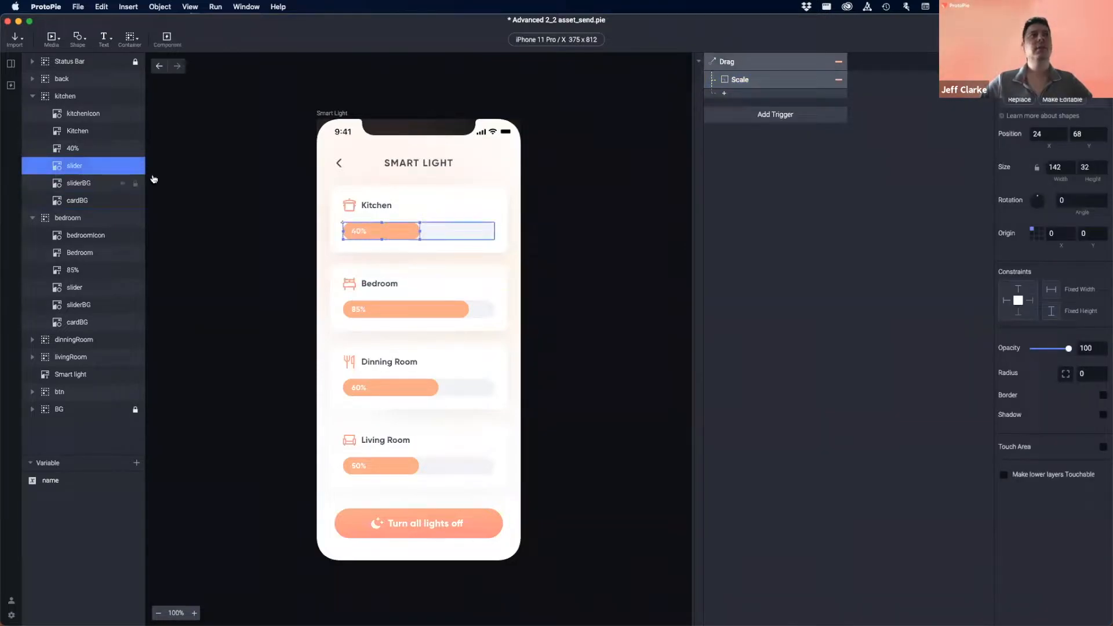
click(736, 61)
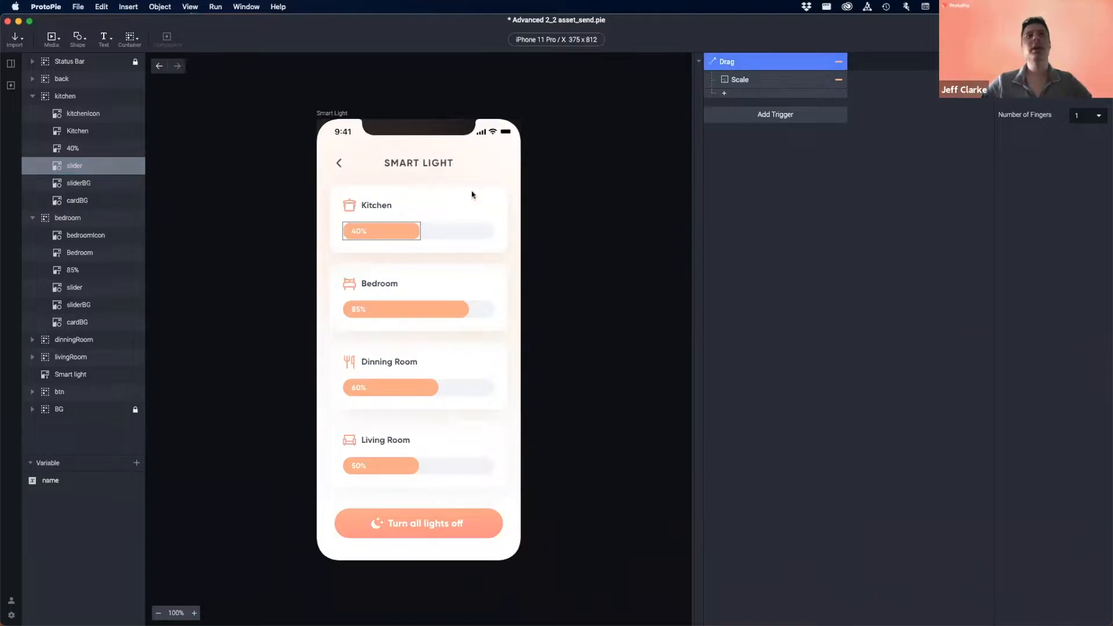
click(454, 231)
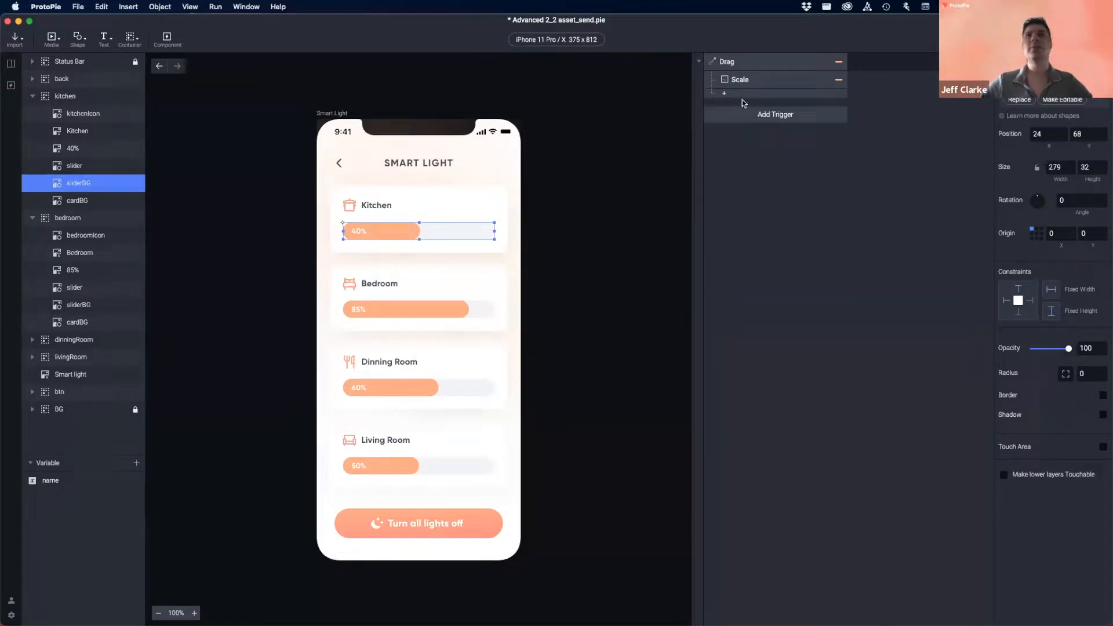
click(743, 61)
click(1055, 88)
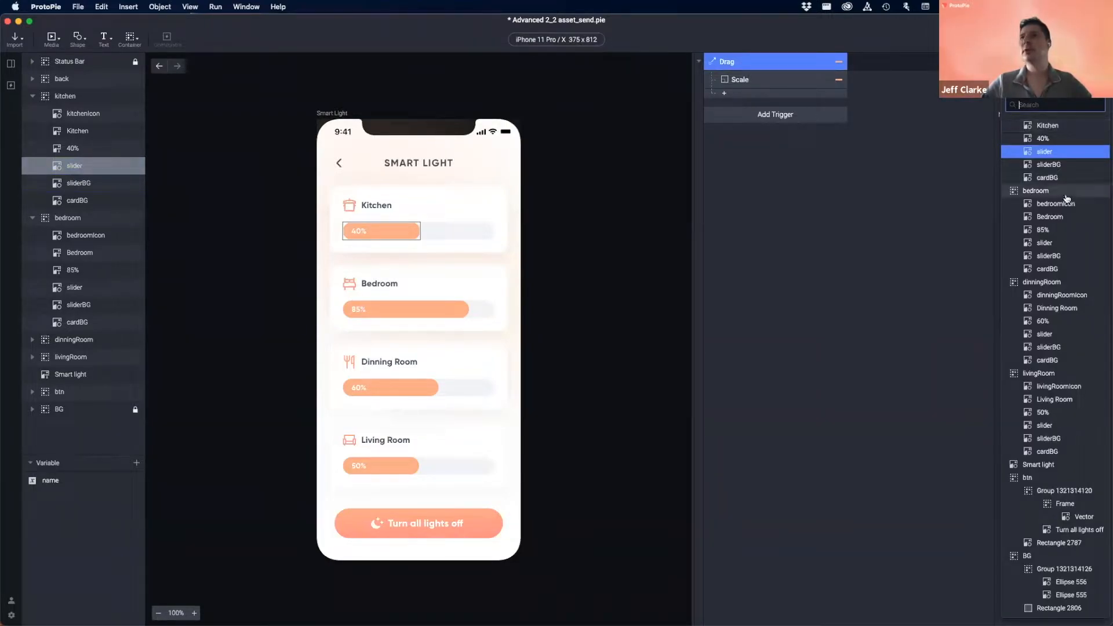
scroll(1053, 177, up, 3)
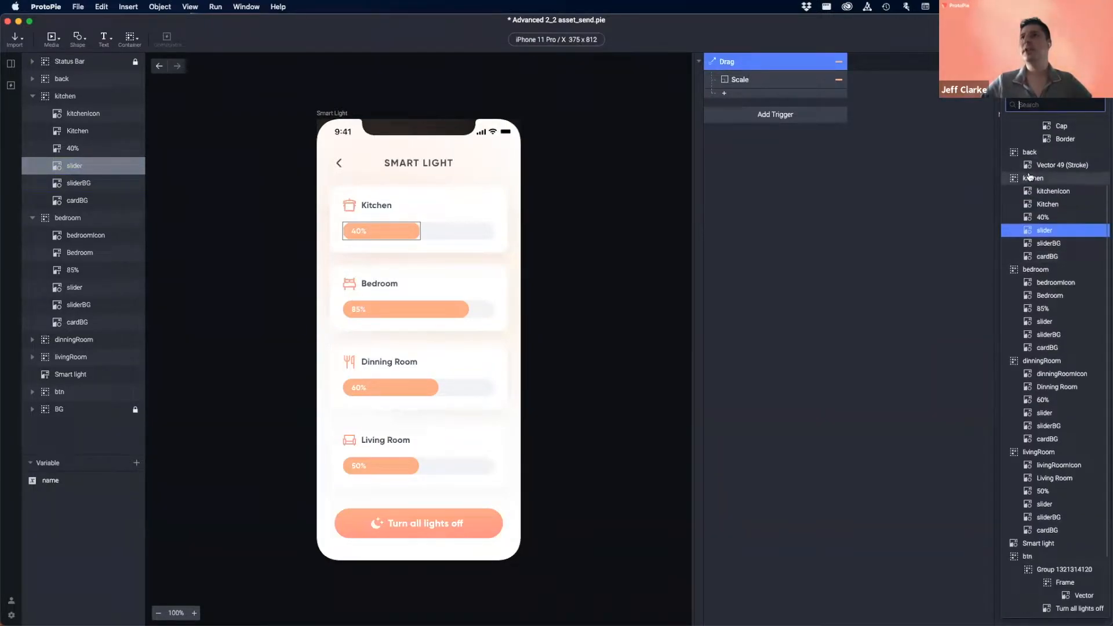
click(1052, 244)
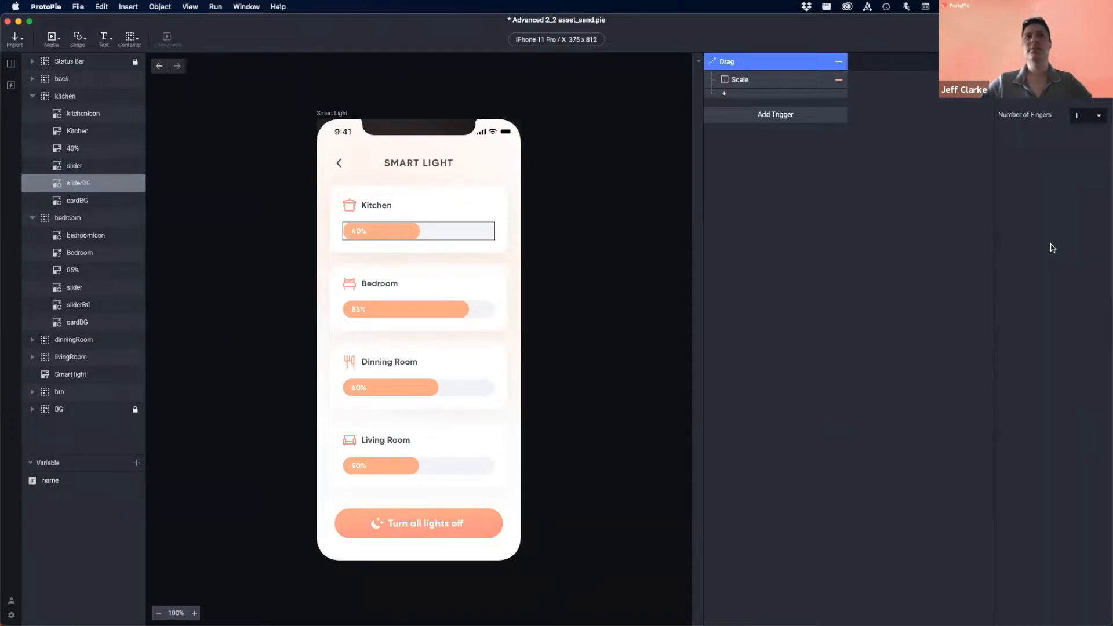
- Test dragging the kitchen slider fill in preview, then reselect the slider layer
key(super+p)
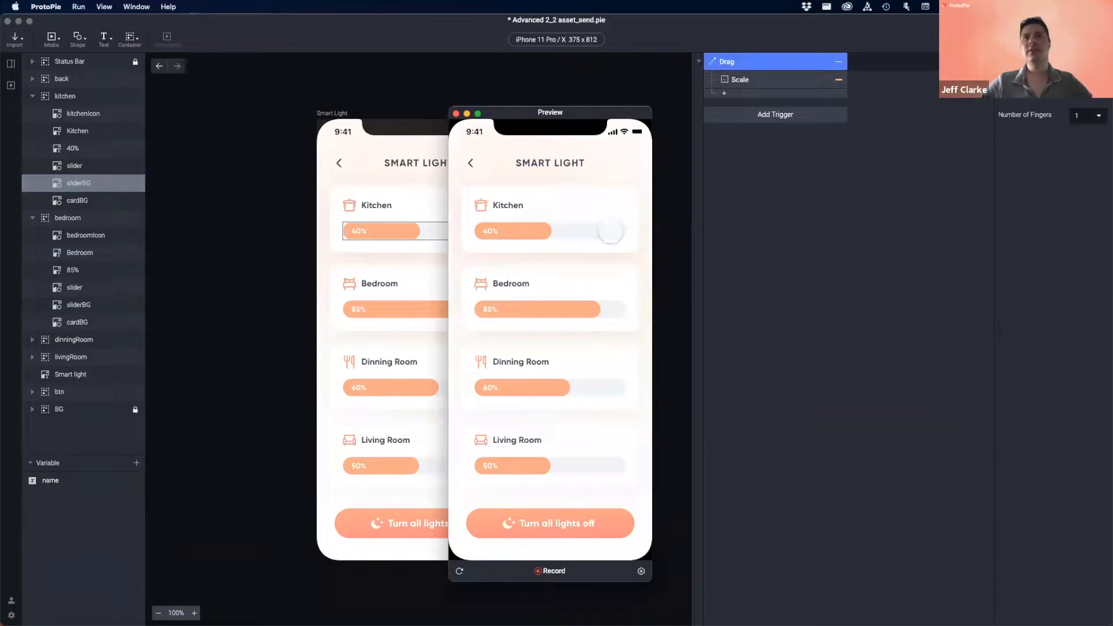
mouse_move(607, 232)
mouse_down()
mouse_move(530, 231)
mouse_move(609, 233)
mouse_move(593, 235)
mouse_up()
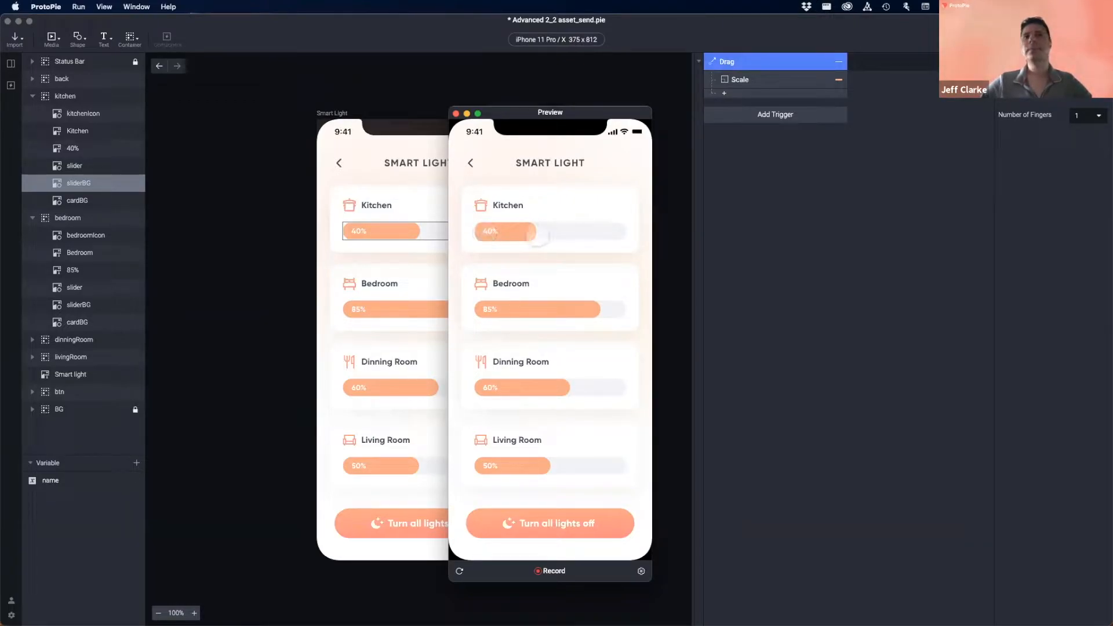
click(456, 114)
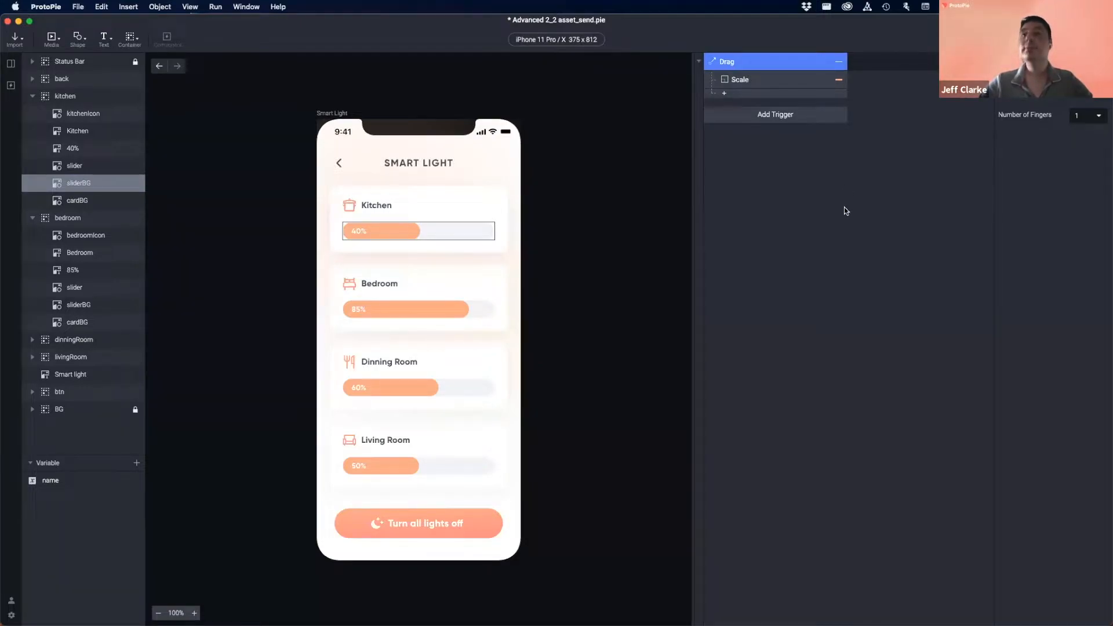
click(363, 232)
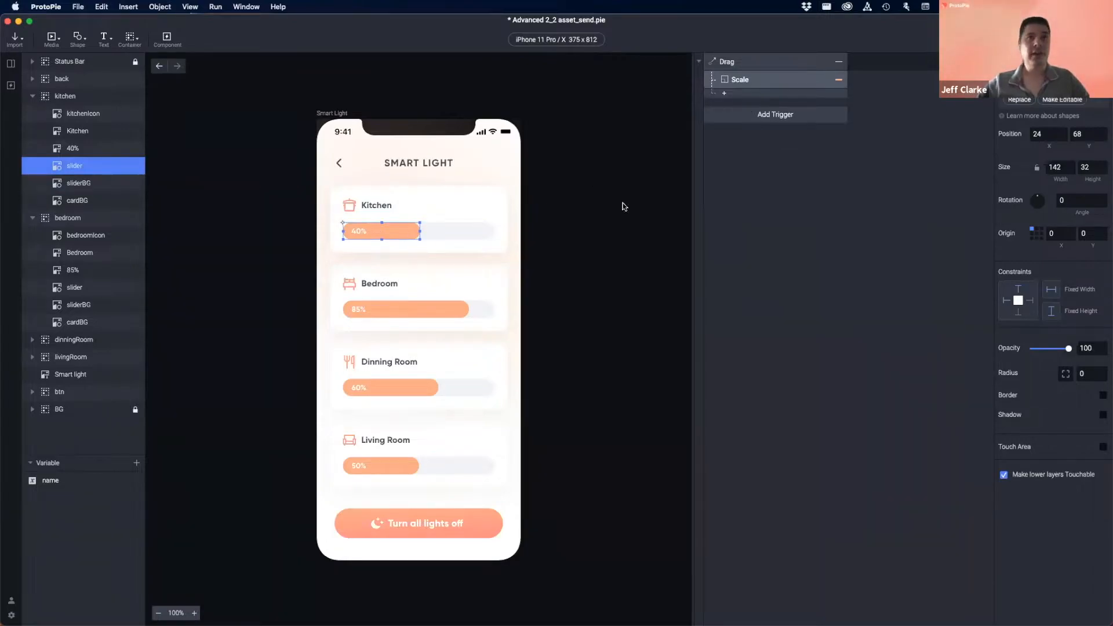
key(super+p)
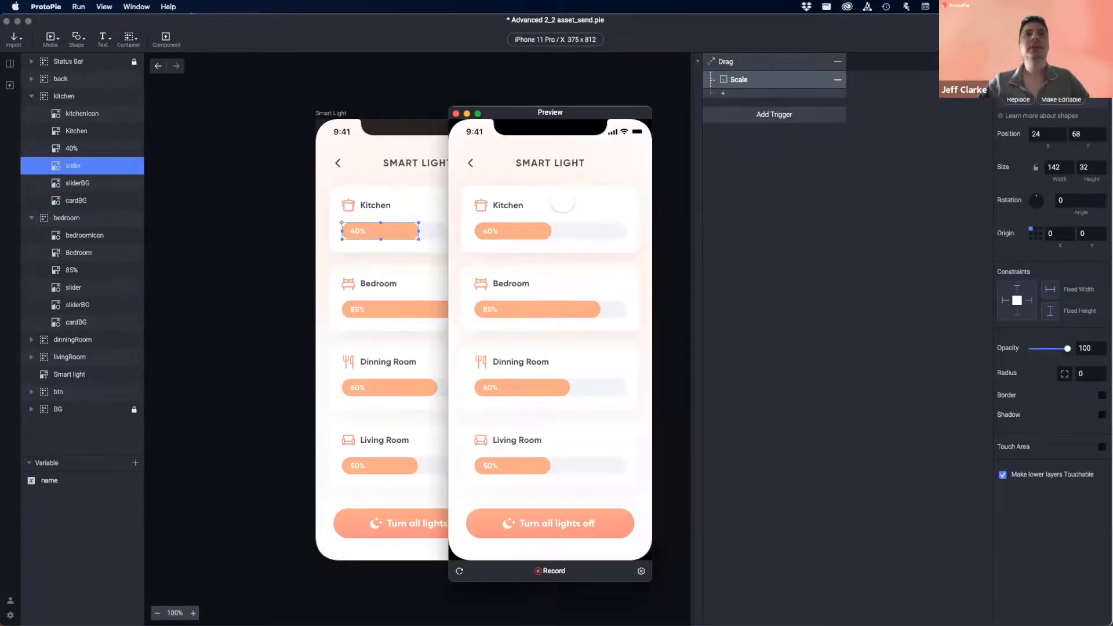
mouse_move(518, 223)
mouse_down()
mouse_move(603, 228)
mouse_move(443, 231)
mouse_move(612, 234)
mouse_move(463, 234)
mouse_move(532, 232)
mouse_move(500, 233)
mouse_up()
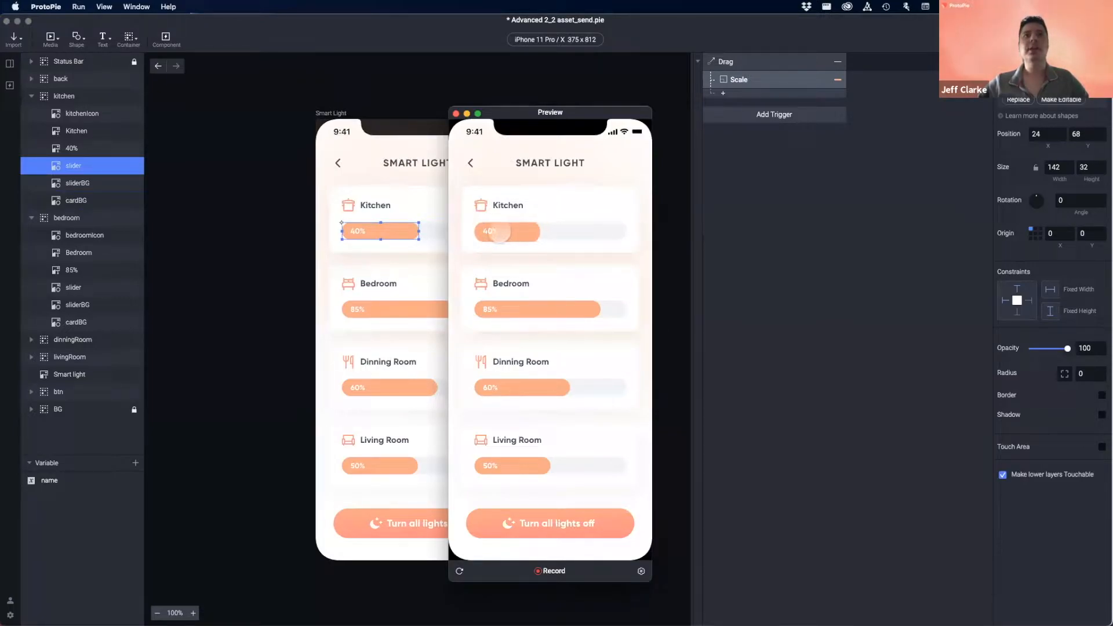
mouse_move(601, 236)
mouse_down()
mouse_move(529, 235)
mouse_move(656, 236)
mouse_move(512, 234)
mouse_move(598, 244)
mouse_move(578, 254)
mouse_move(581, 237)
mouse_up()
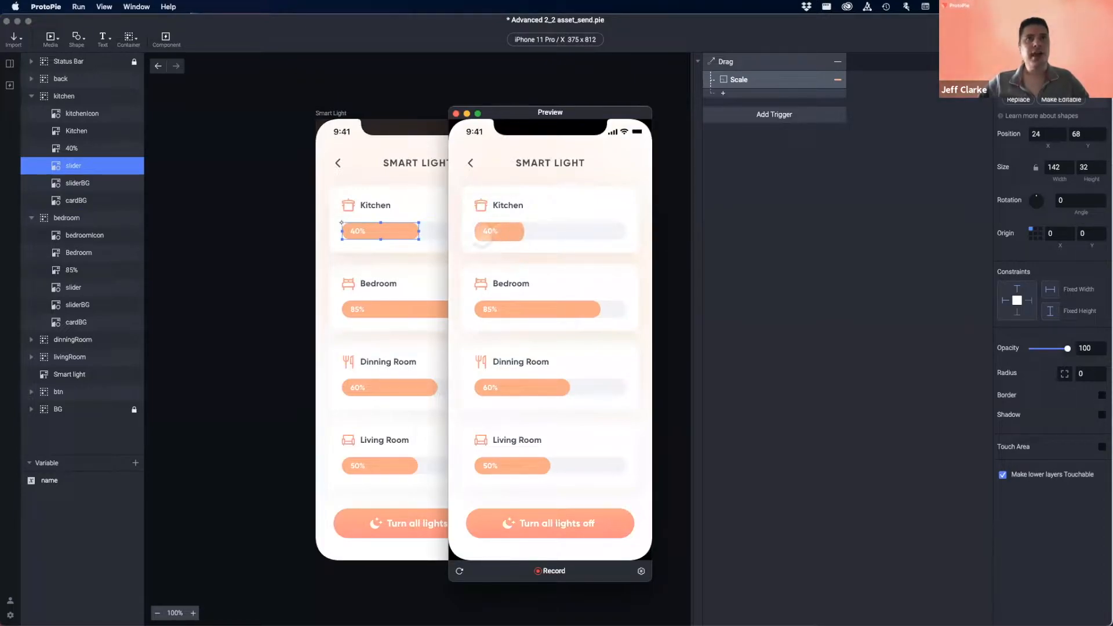
click(456, 114)
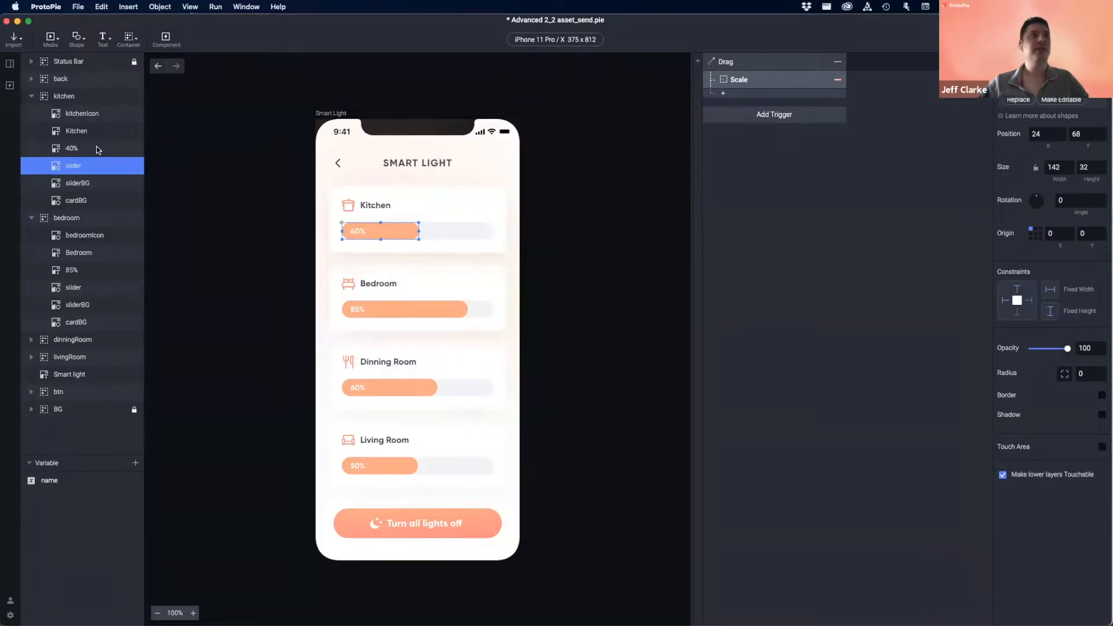
click(72, 150)
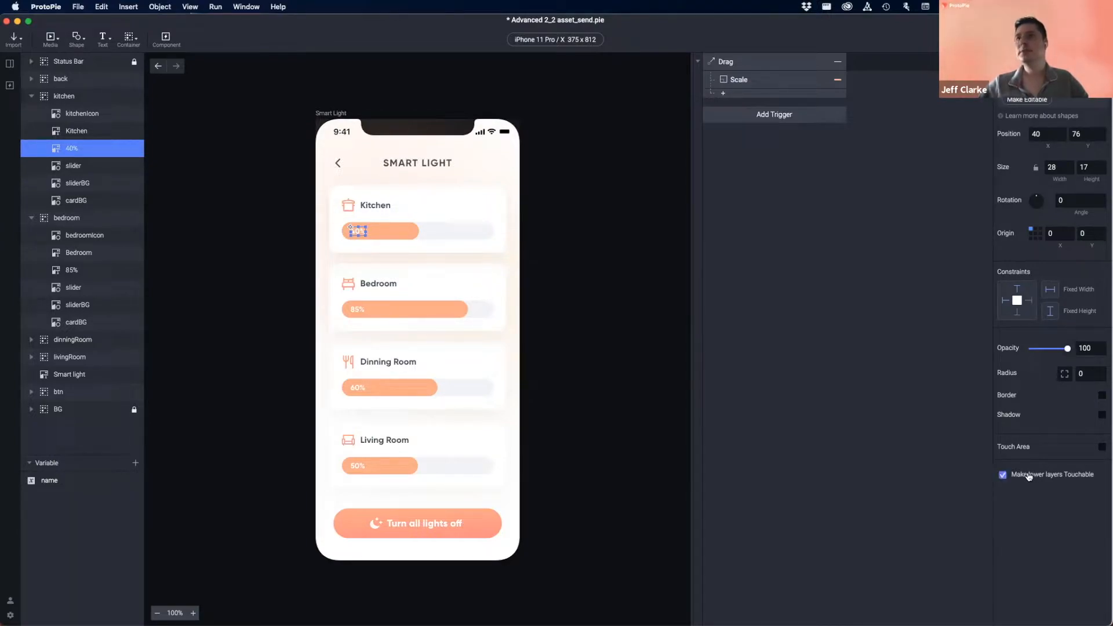
key(super+p)
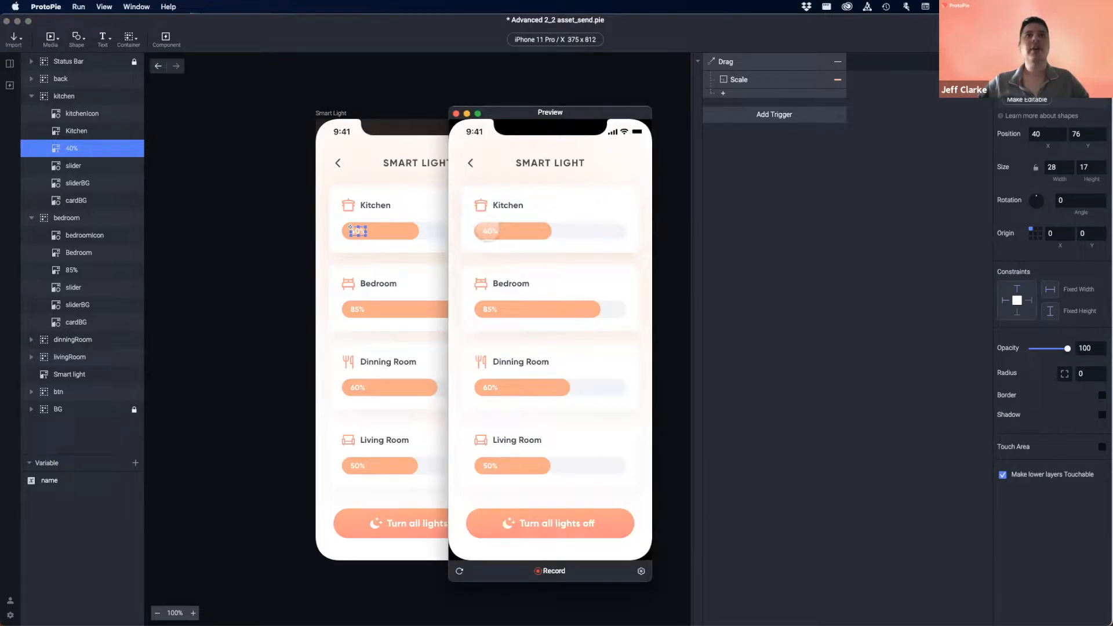
mouse_move(487, 231)
mouse_down()
mouse_move(606, 231)
mouse_move(466, 239)
mouse_move(616, 233)
mouse_move(482, 250)
mouse_move(484, 239)
mouse_up()
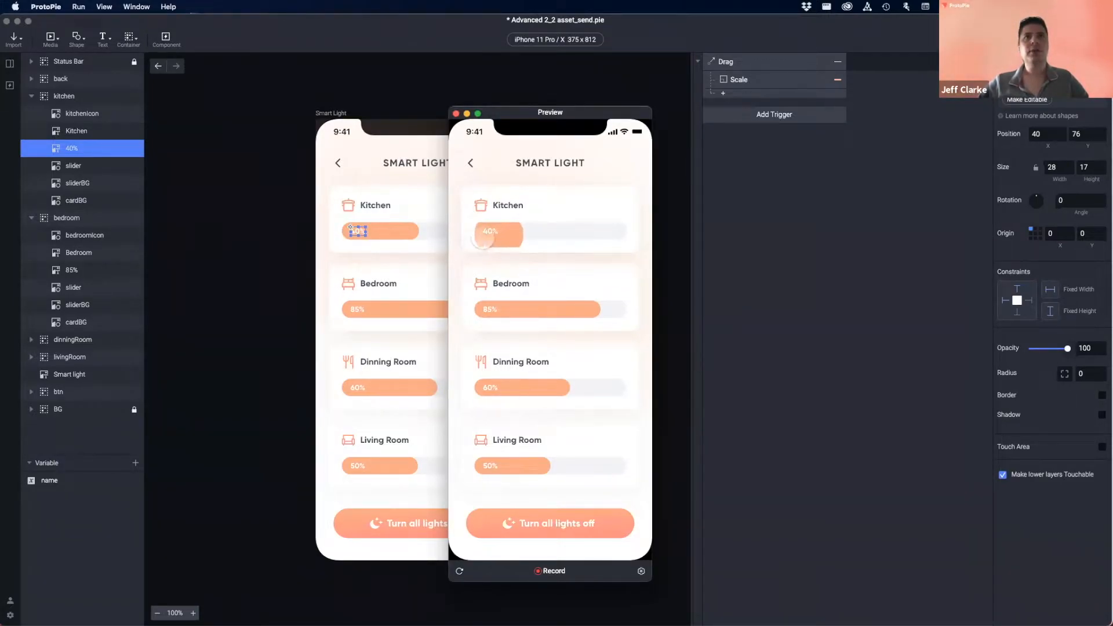
drag(560, 234, 615, 231)
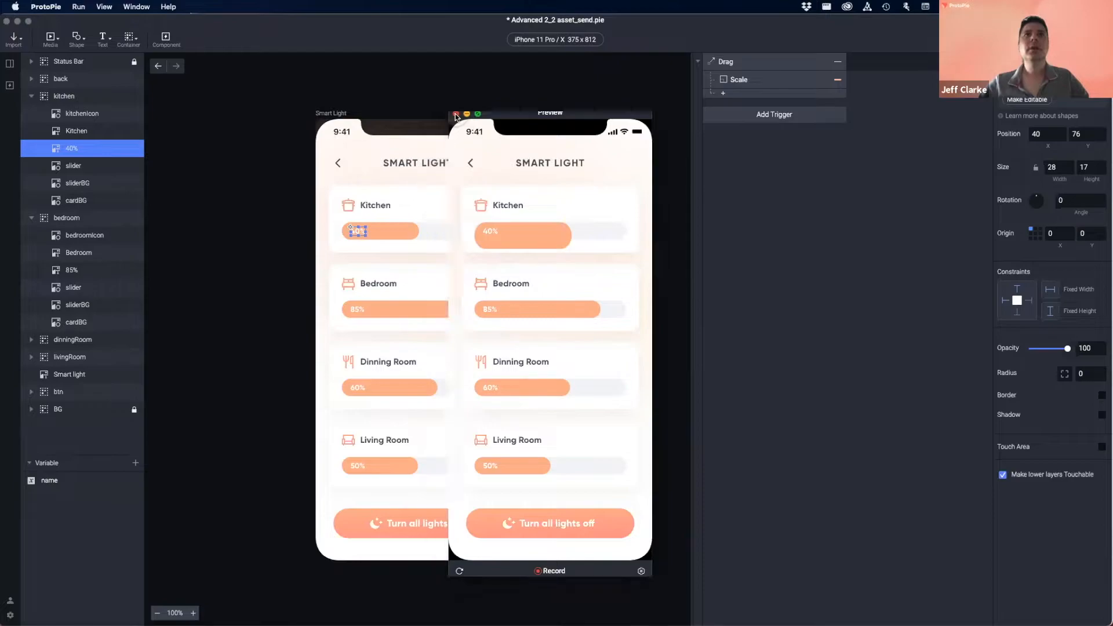
click(455, 113)
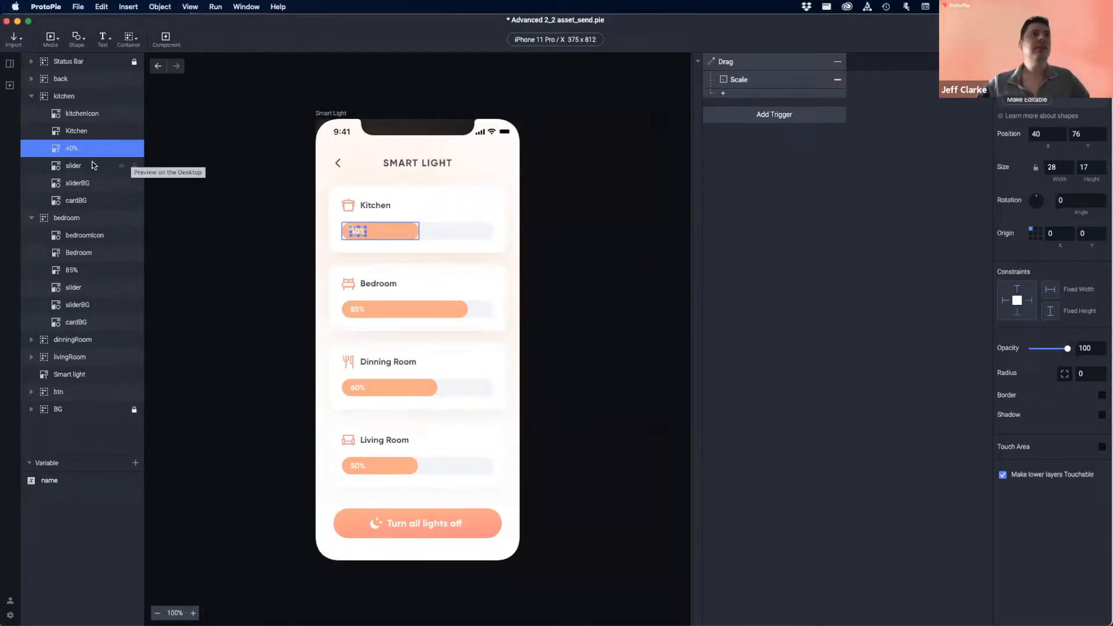
- Set the Scale response direction to right and test the drag in preview
click(744, 81)
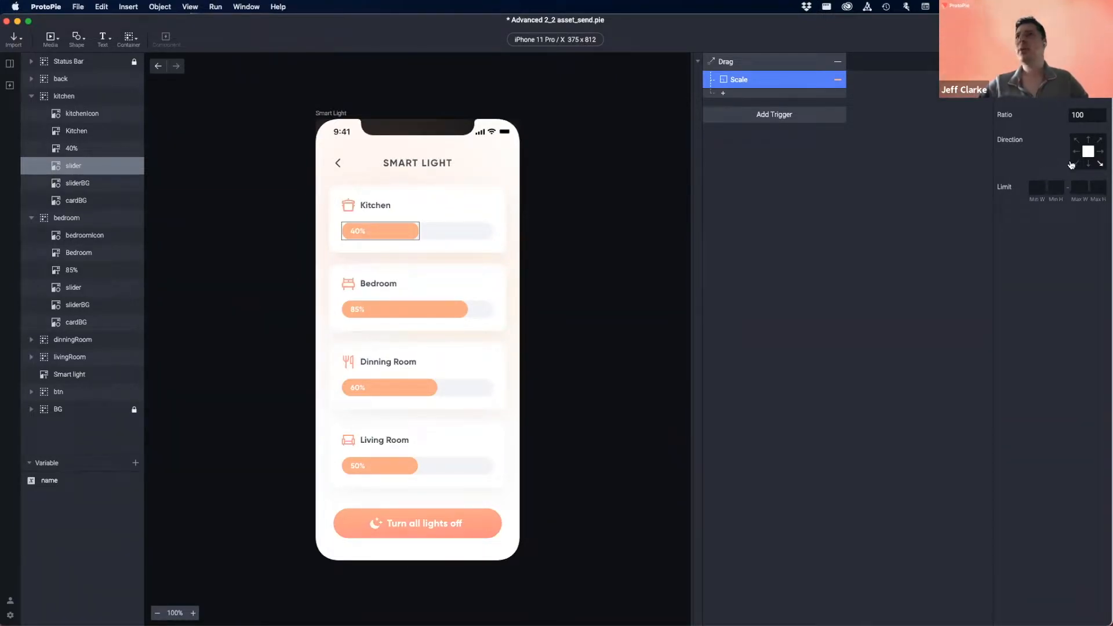
click(1101, 153)
key(super+p)
drag(534, 233, 598, 232)
click(456, 113)
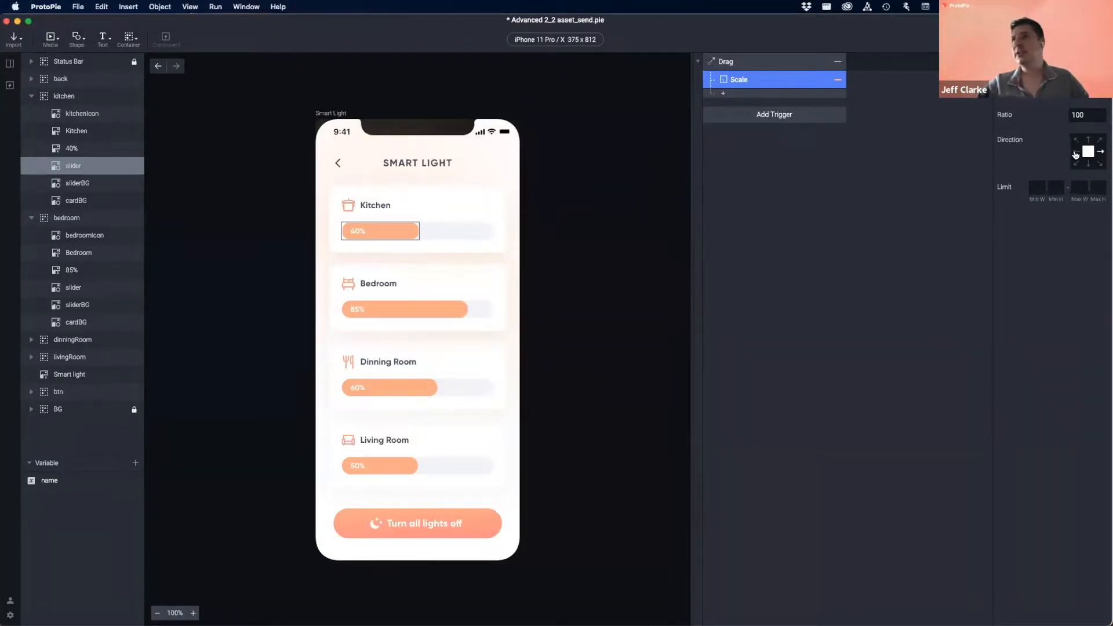
- Try leftward scaling in preview, then set the direction back to rightward
click(1077, 154)
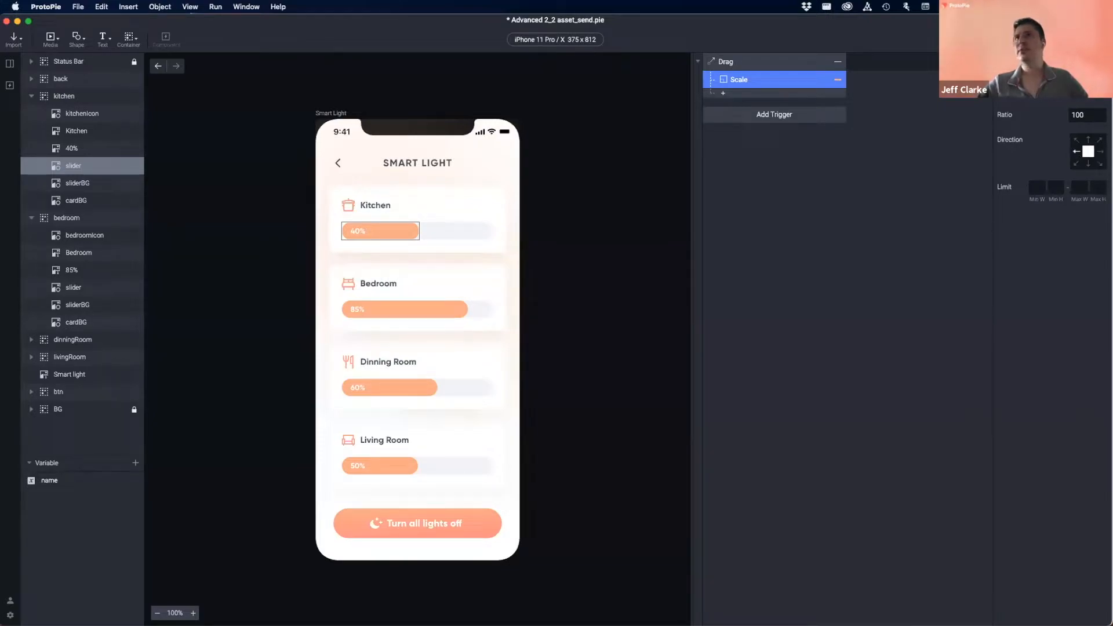
key(super+p)
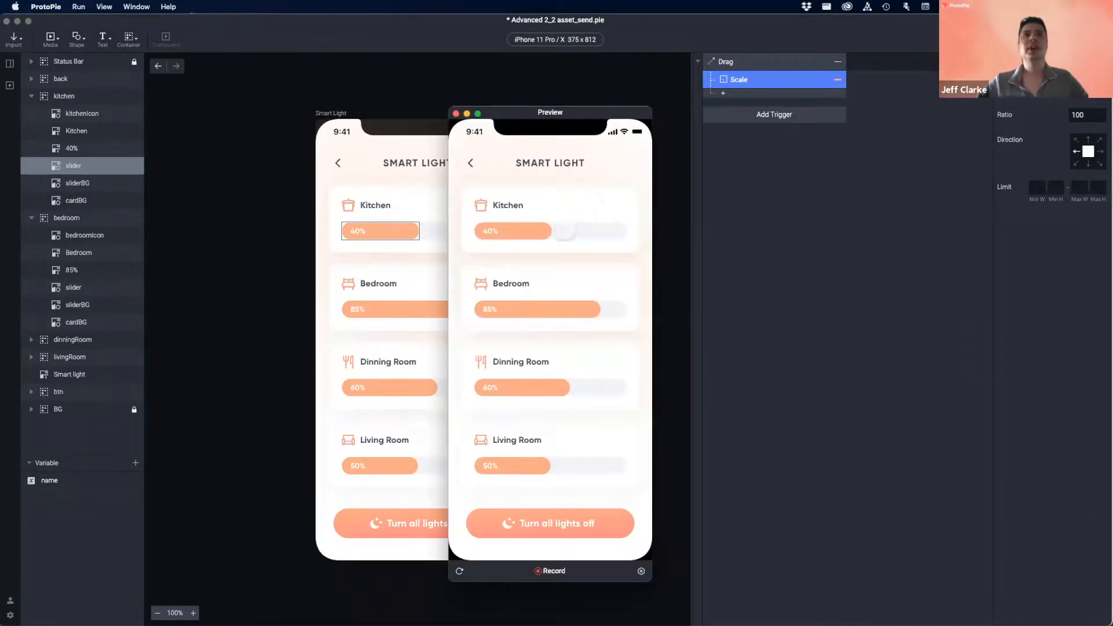
drag(531, 231, 574, 235)
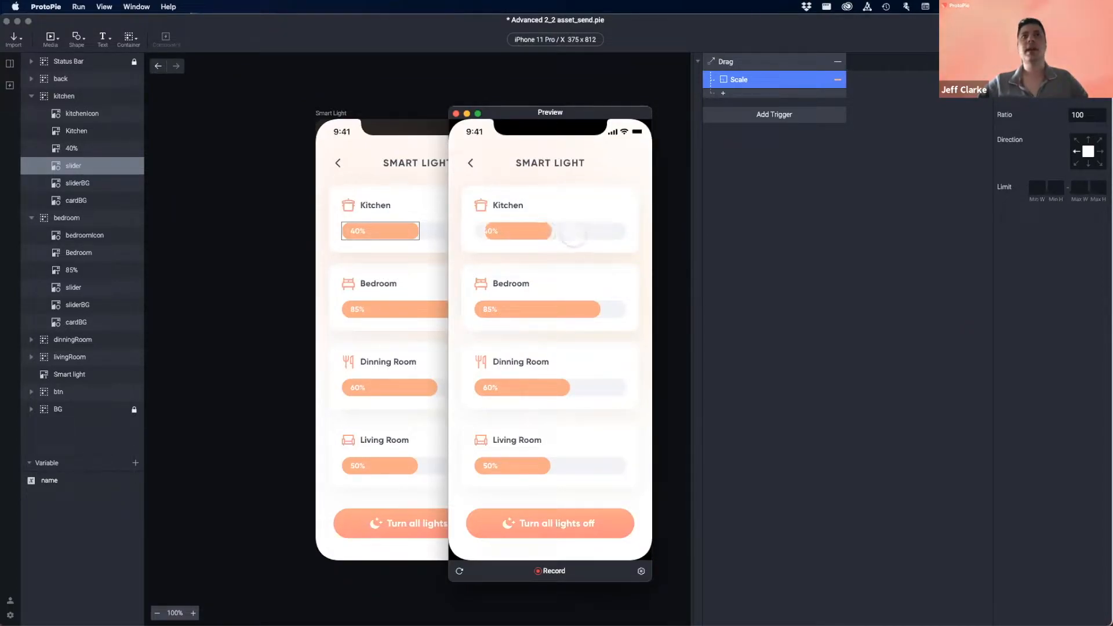
click(456, 113)
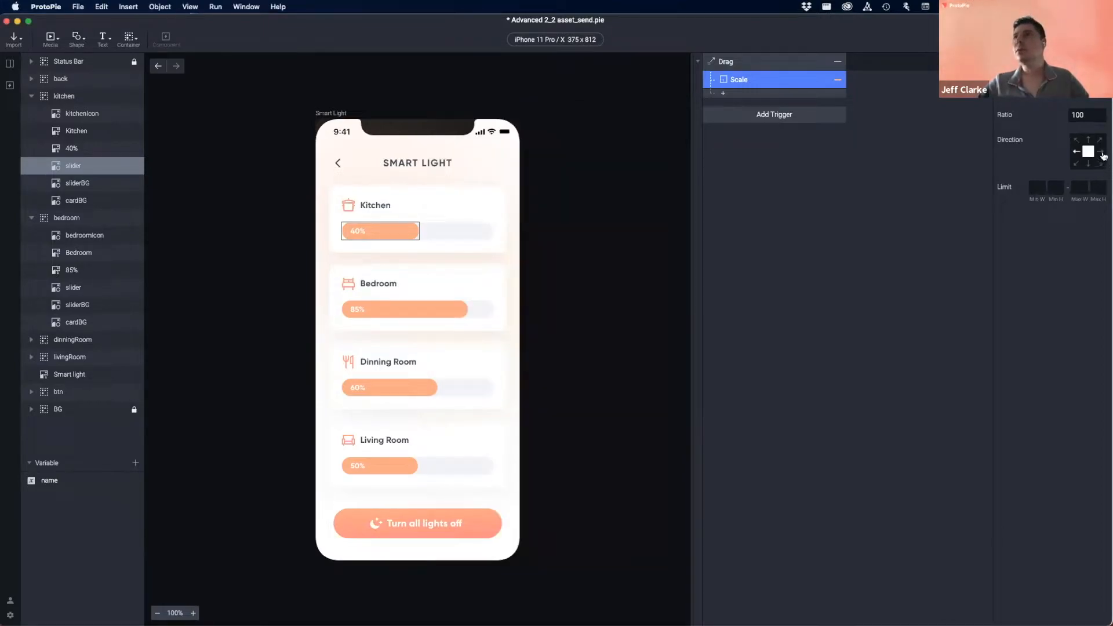
click(1102, 153)
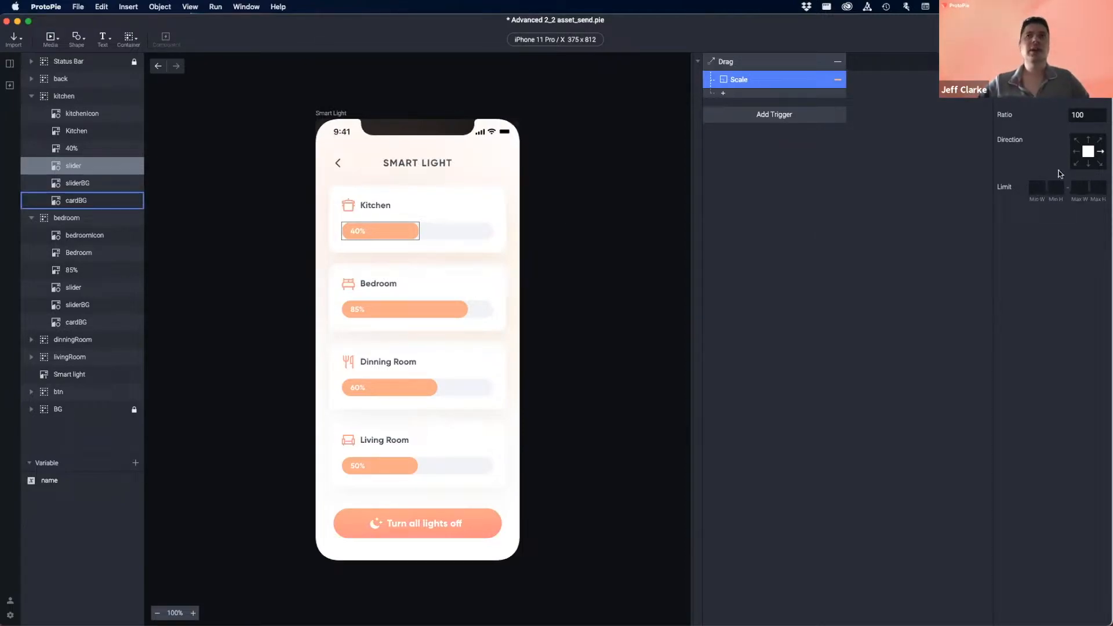
- Limit the Scale width to min 0 and max 279, matching the sliderBG track width
click(1036, 187)
text(0)
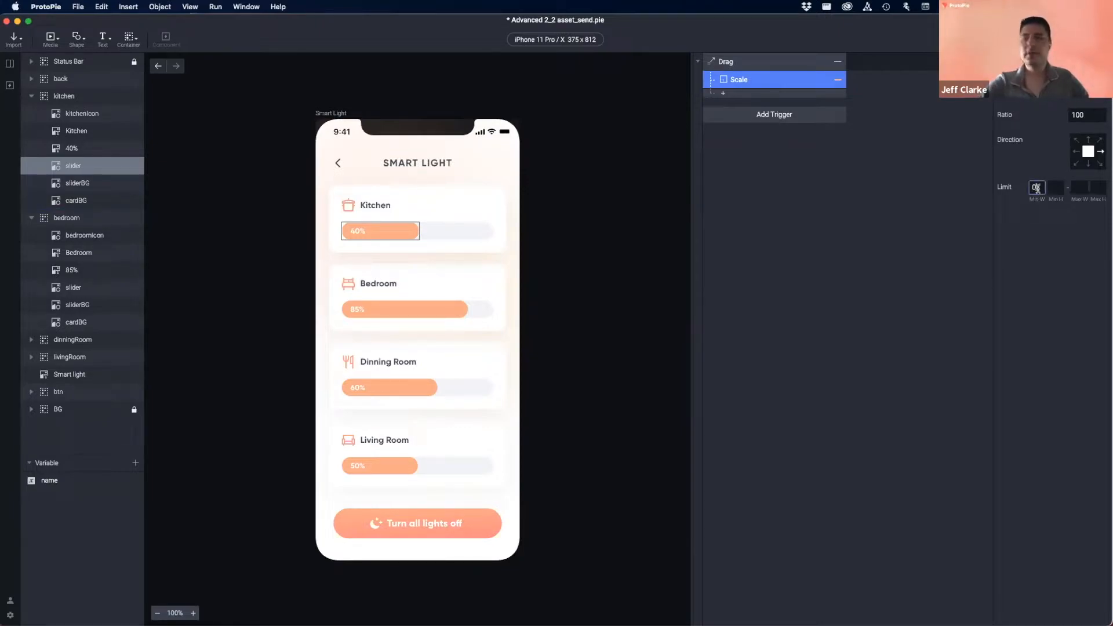
click(1078, 189)
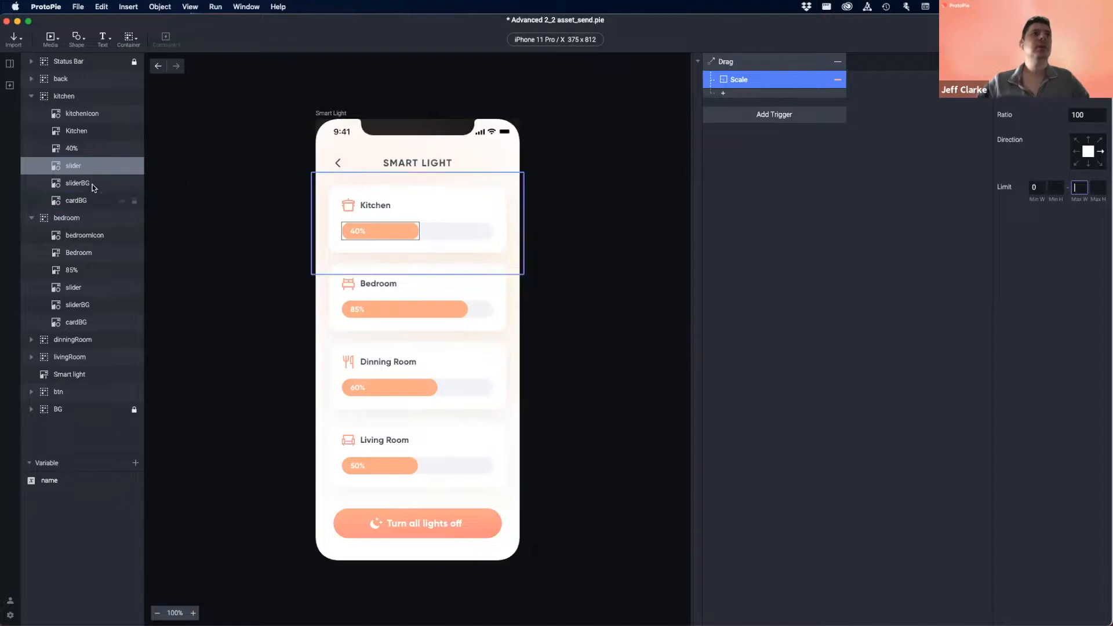
click(473, 233)
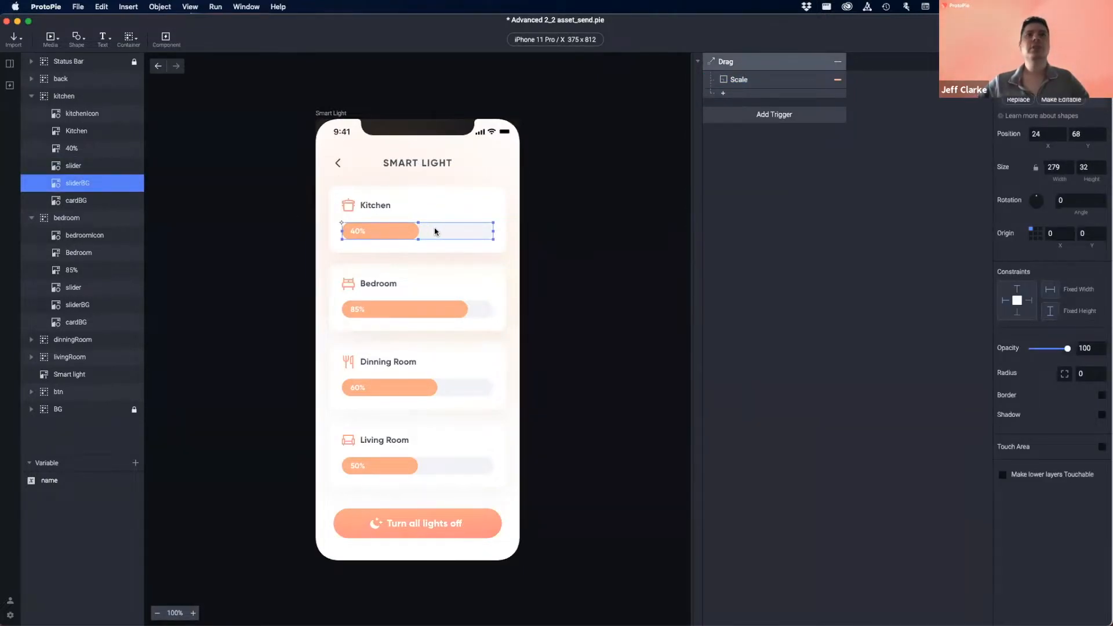
click(1054, 167)
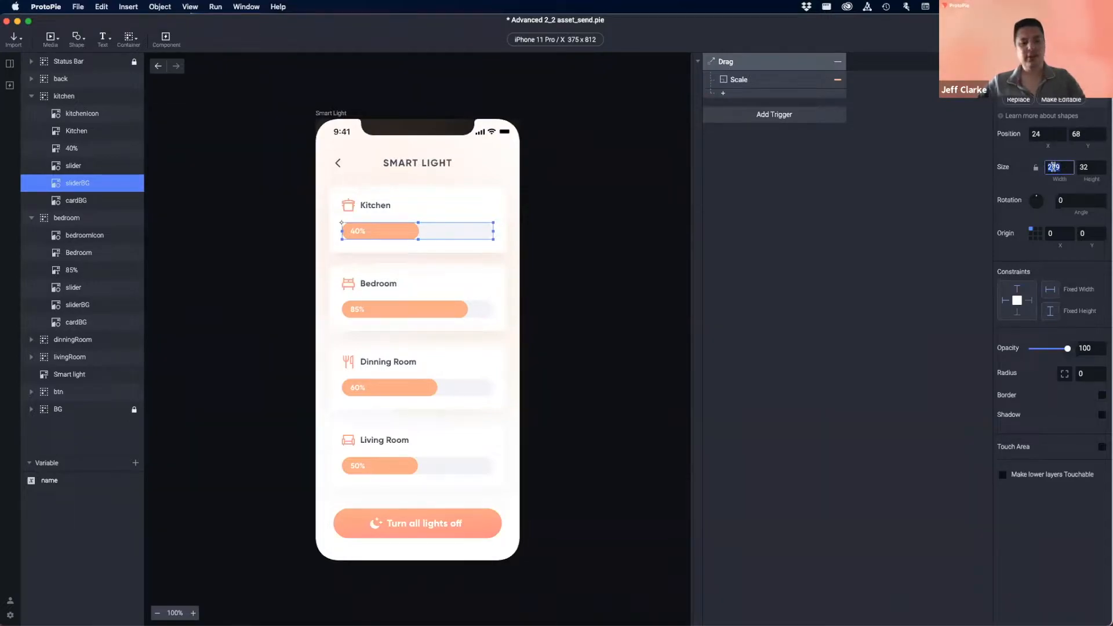
click(756, 79)
click(1081, 188)
text(279)
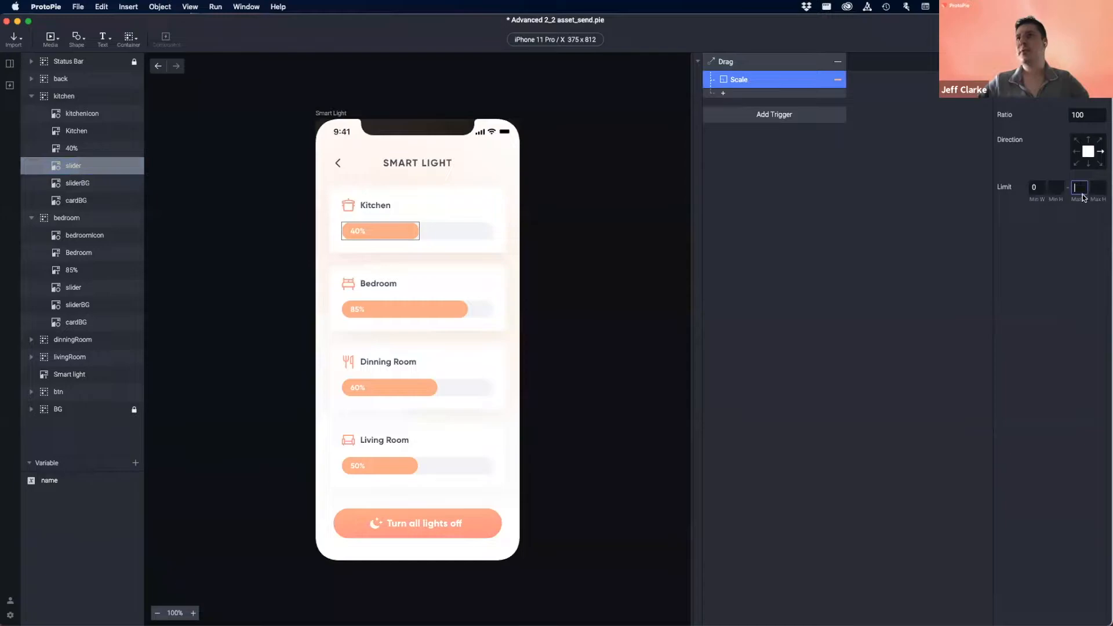
key(Return)
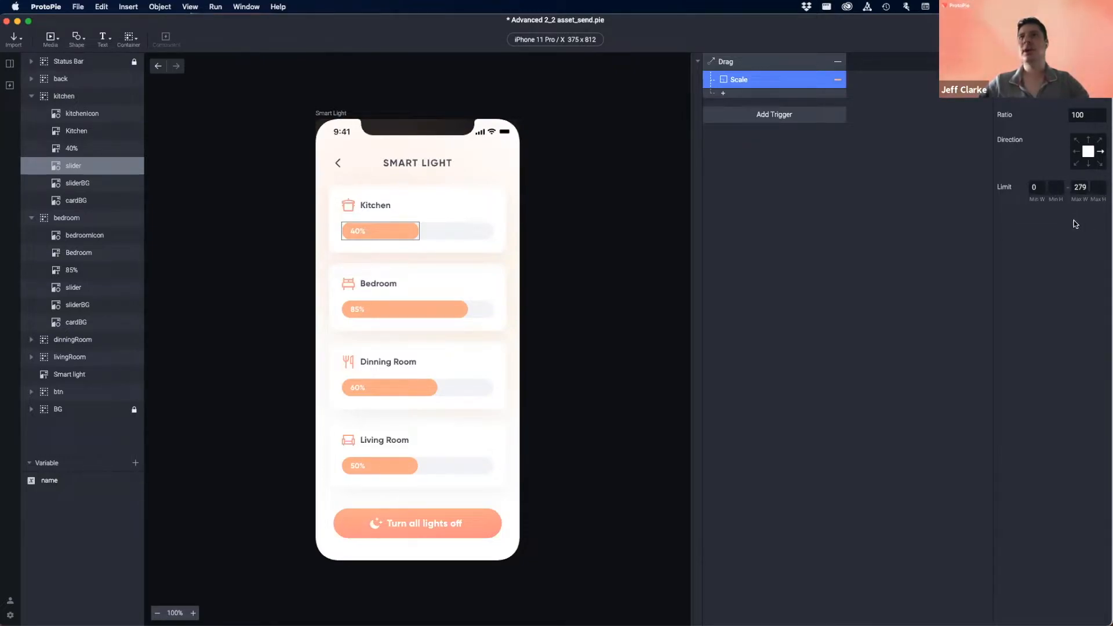
- Drag the Kitchen slider in preview to confirm it stops at the full track width
click(1035, 40)
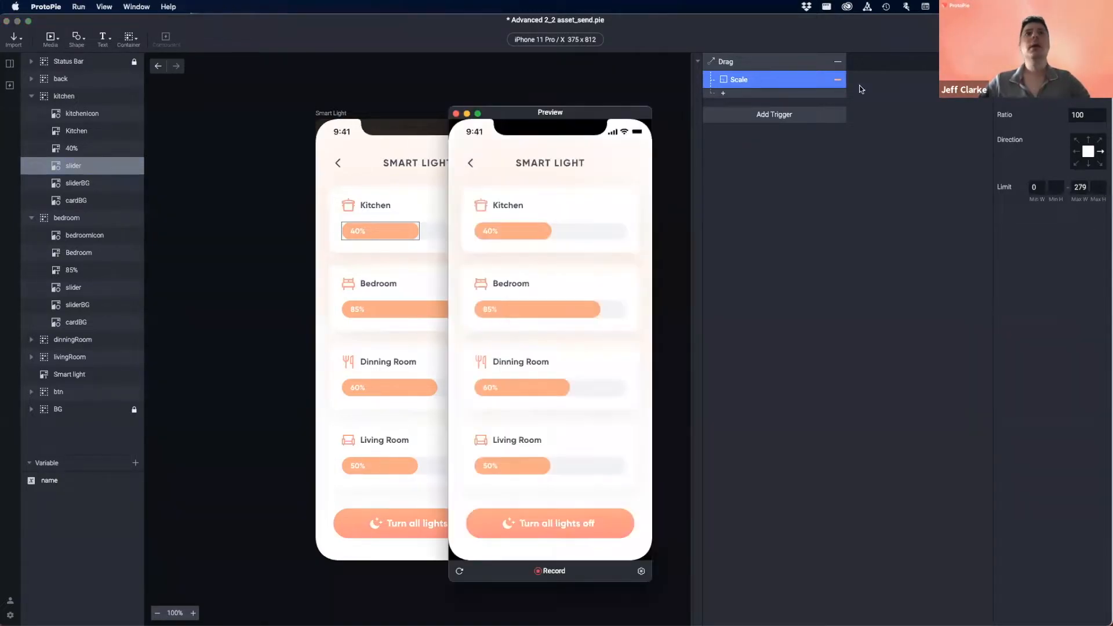
drag(533, 232, 627, 230)
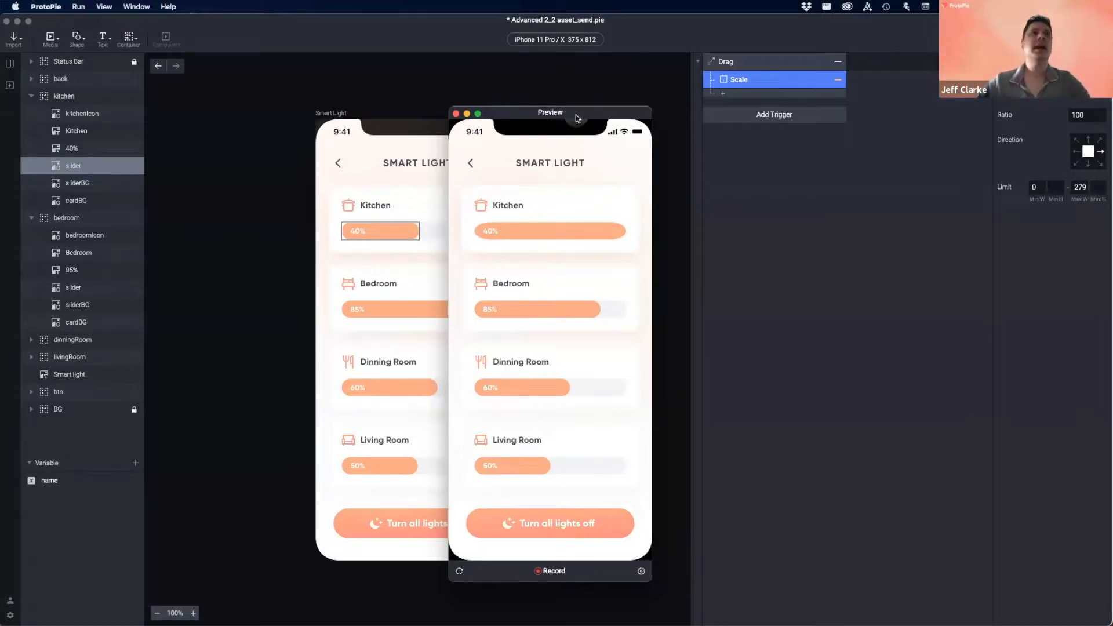
click(90, 185)
- Group the sliderBG, slider and 40% label layers into a container named 'Slider Container'
click(81, 183)
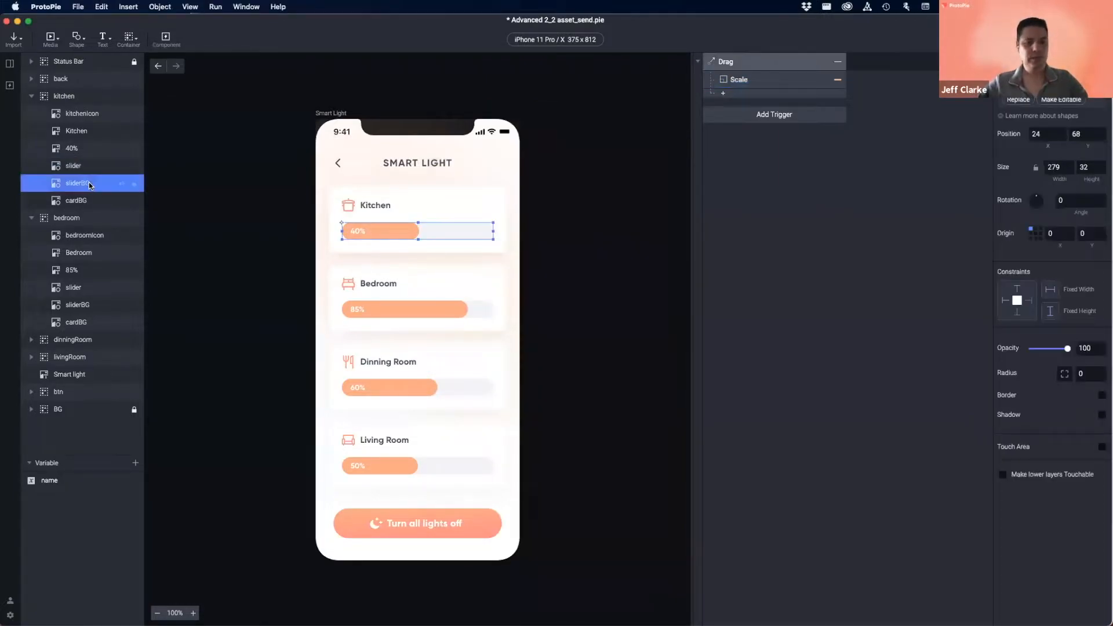
shift+click(90, 148)
key(super+g)
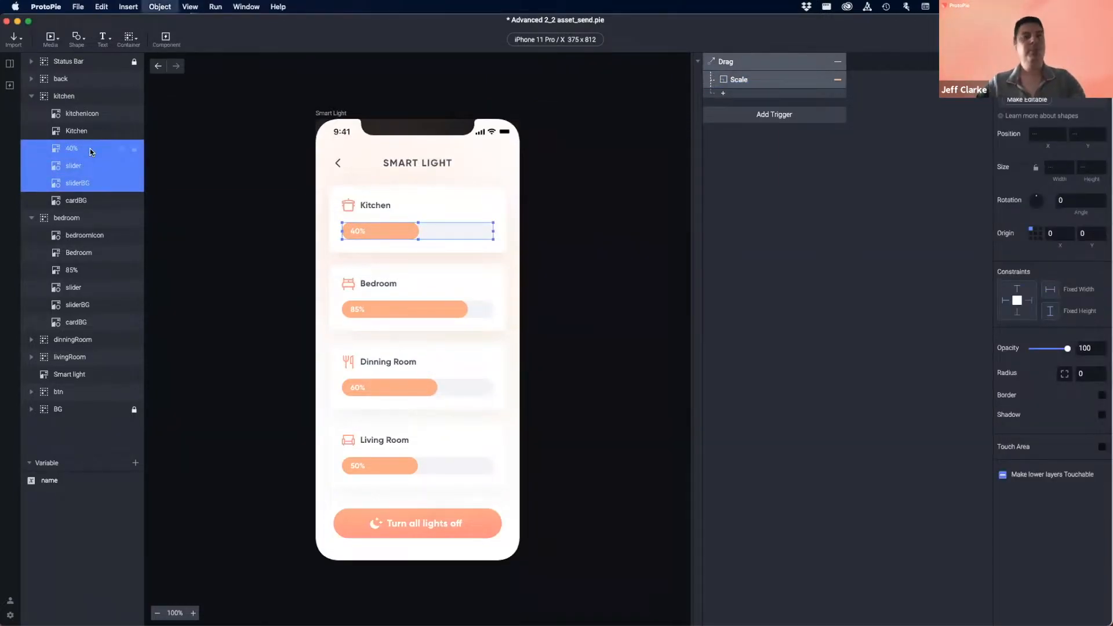
double_click(82, 149)
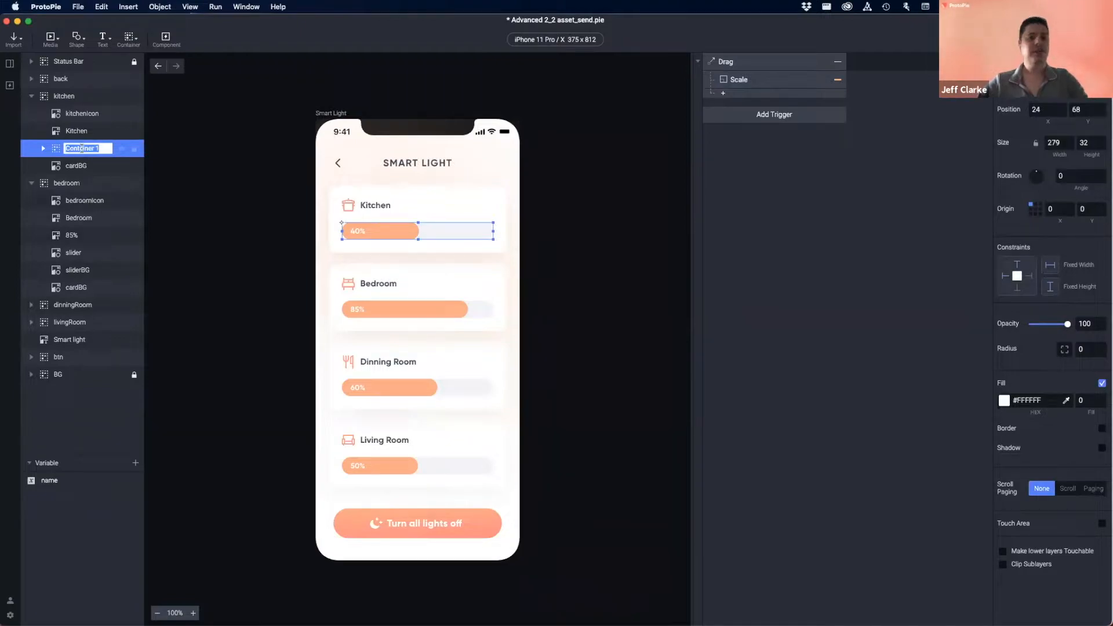
text(Slider Con)
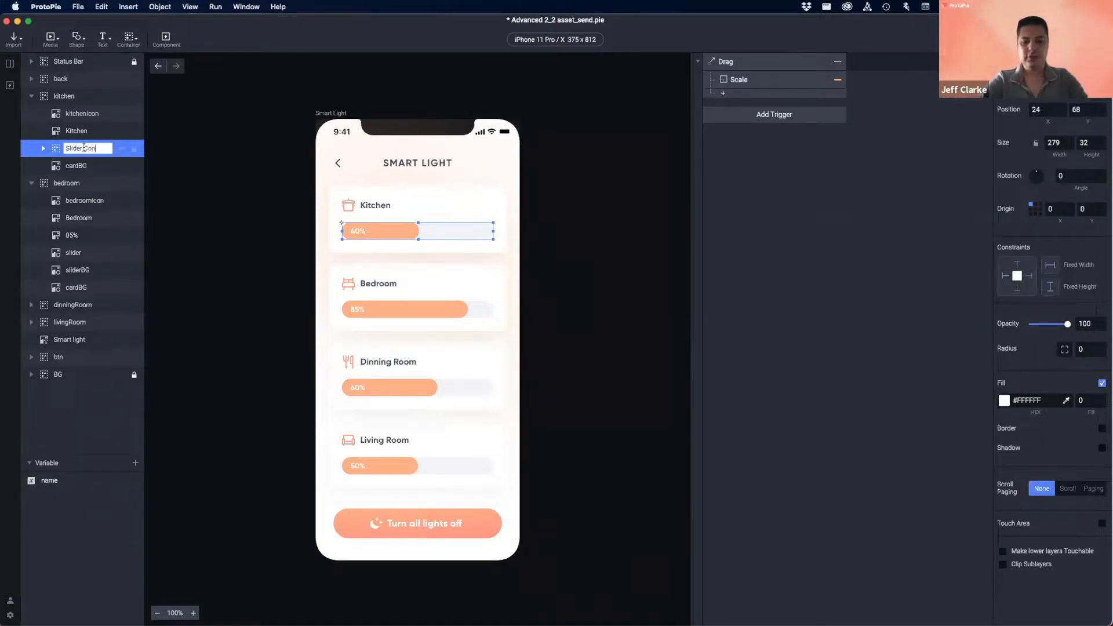
text(tainer)
key(Return)
- Make Slider Container the Drag trigger's target and test dragging the Kitchen slider in preview
click(741, 65)
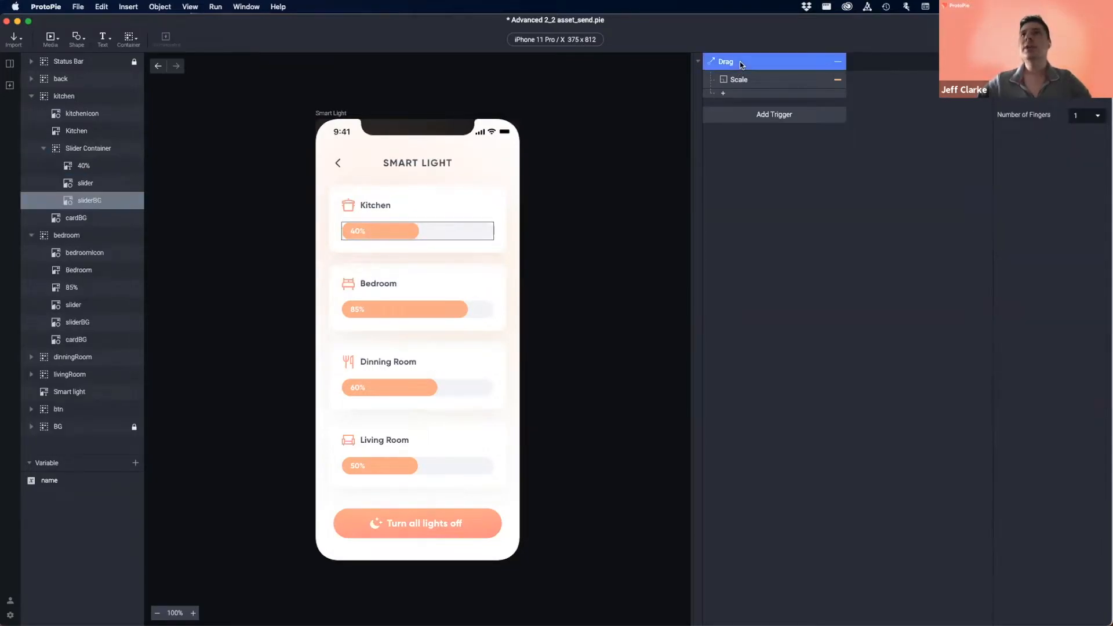
click(1052, 87)
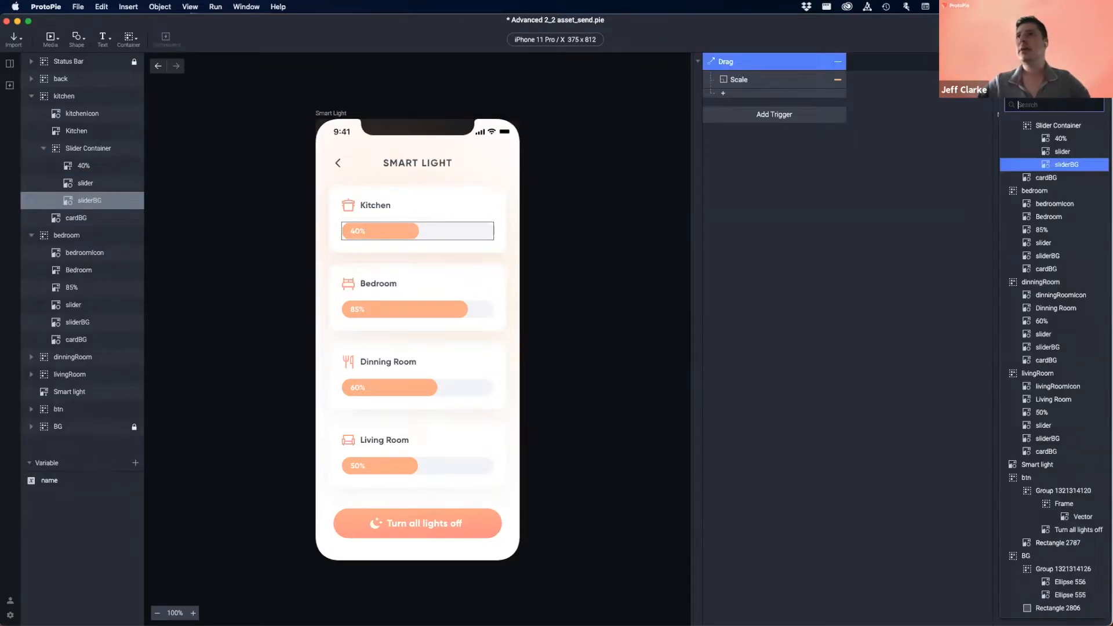
click(1059, 127)
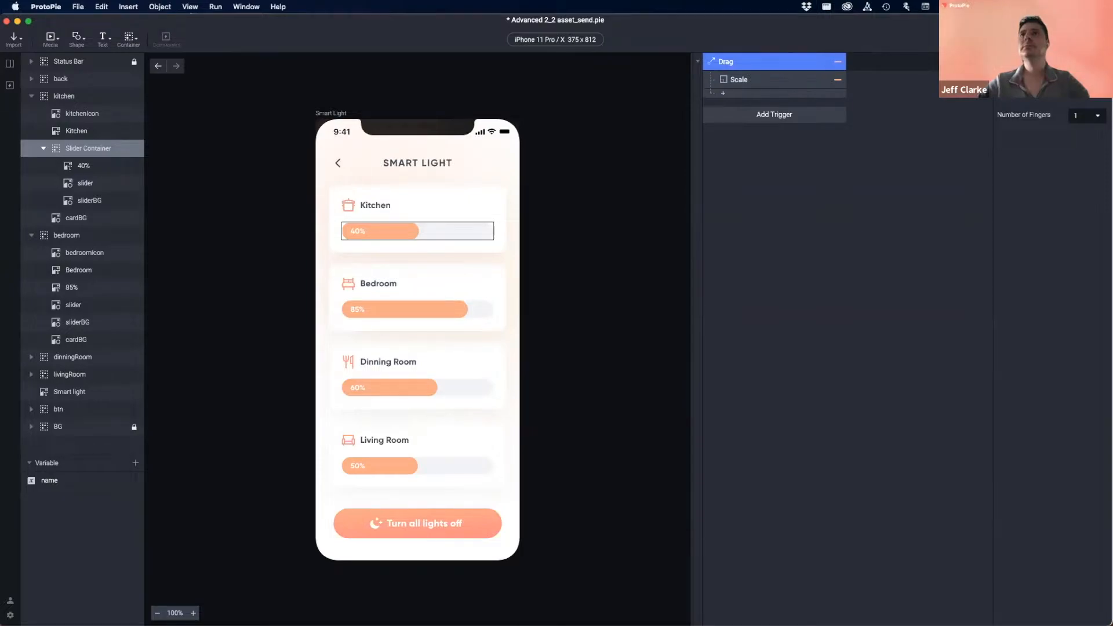
key(super+p)
drag(561, 234, 520, 235)
click(68, 174)
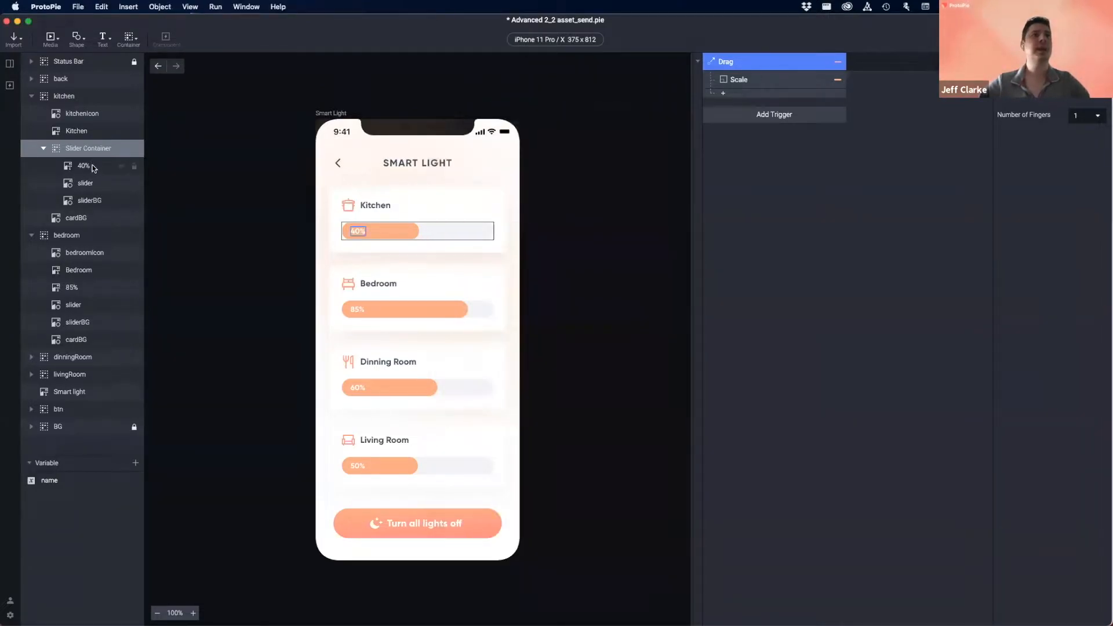
- Select the 40% label and slider fill layers and inspect the Drag trigger settings
click(127, 174)
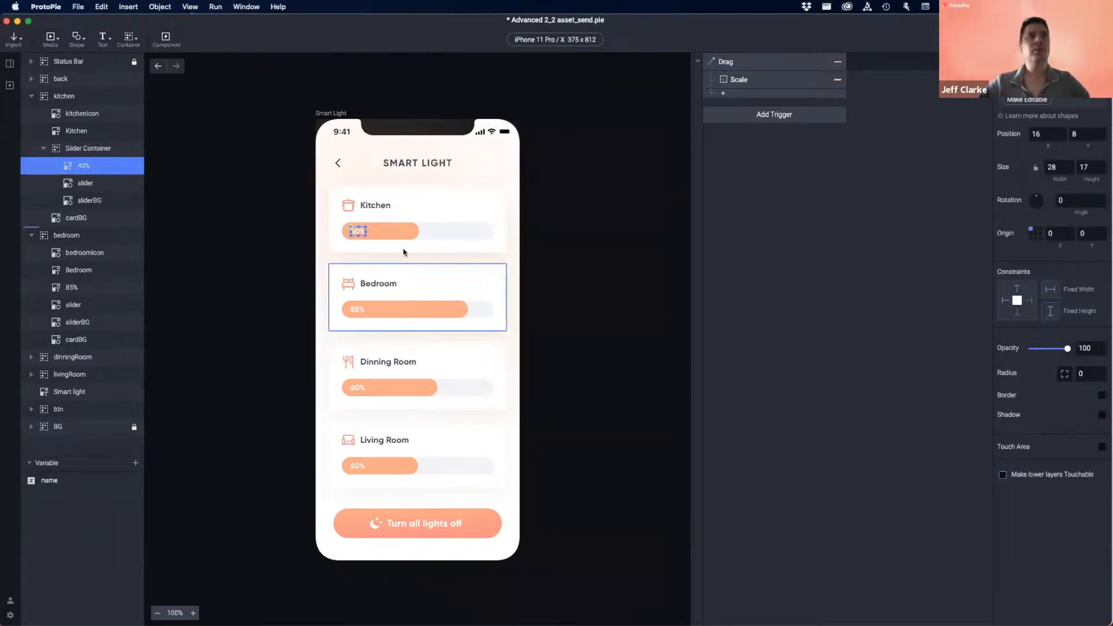
click(108, 185)
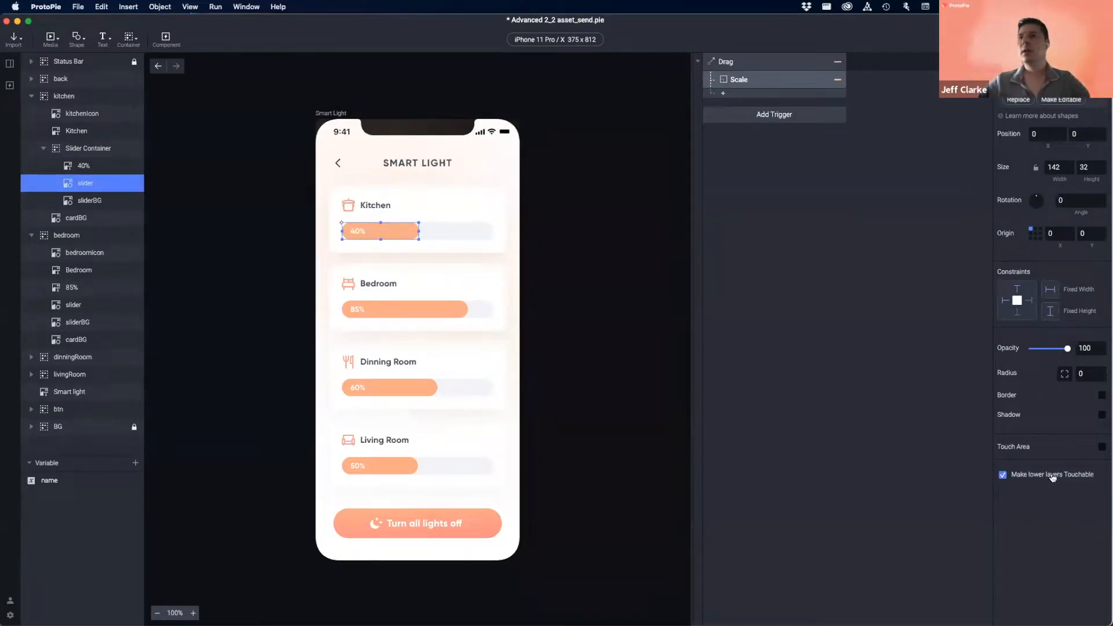
click(776, 61)
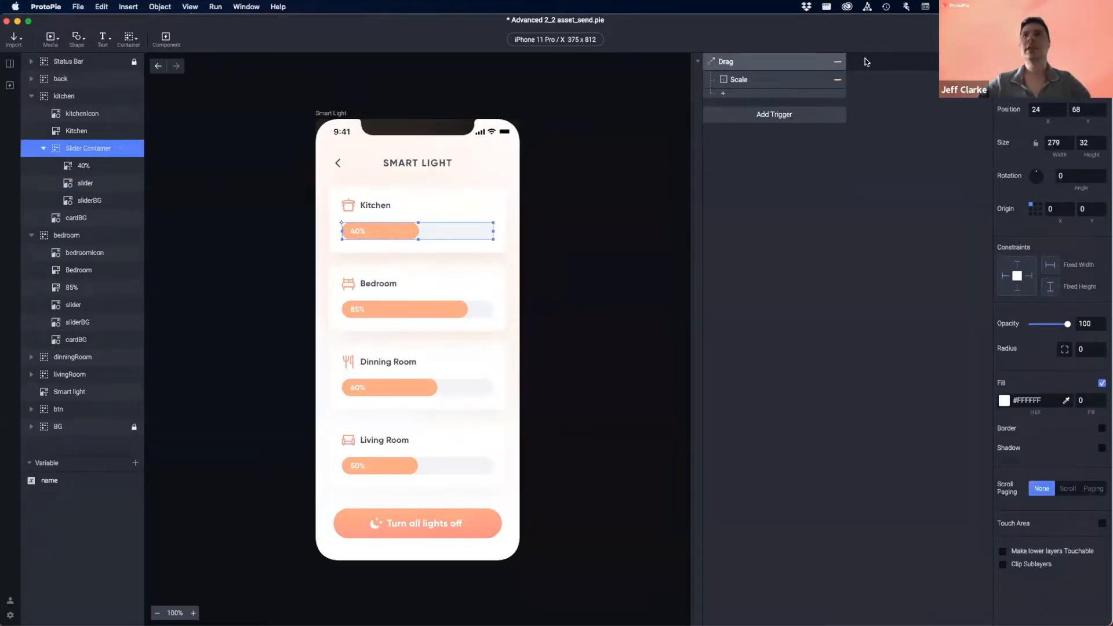
click(1024, 39)
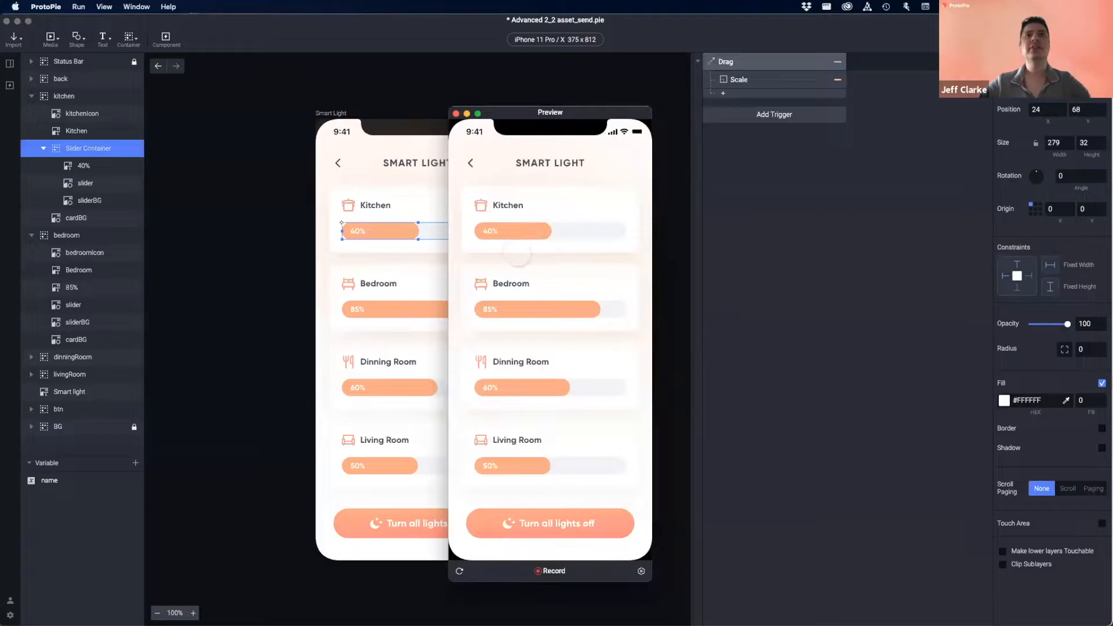
drag(540, 231, 461, 232)
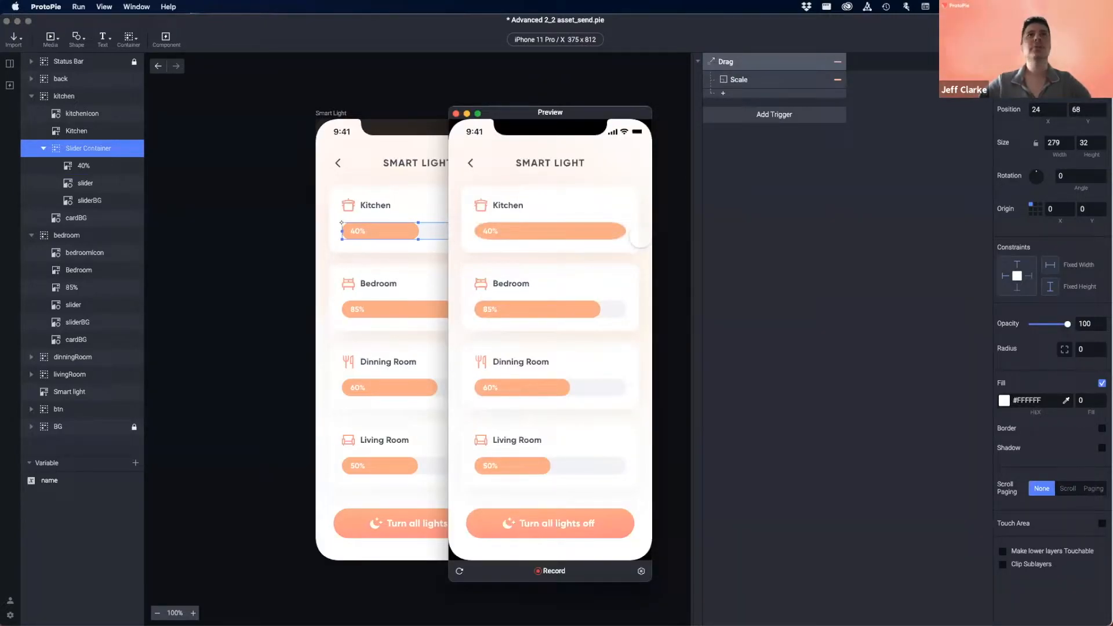
click(456, 112)
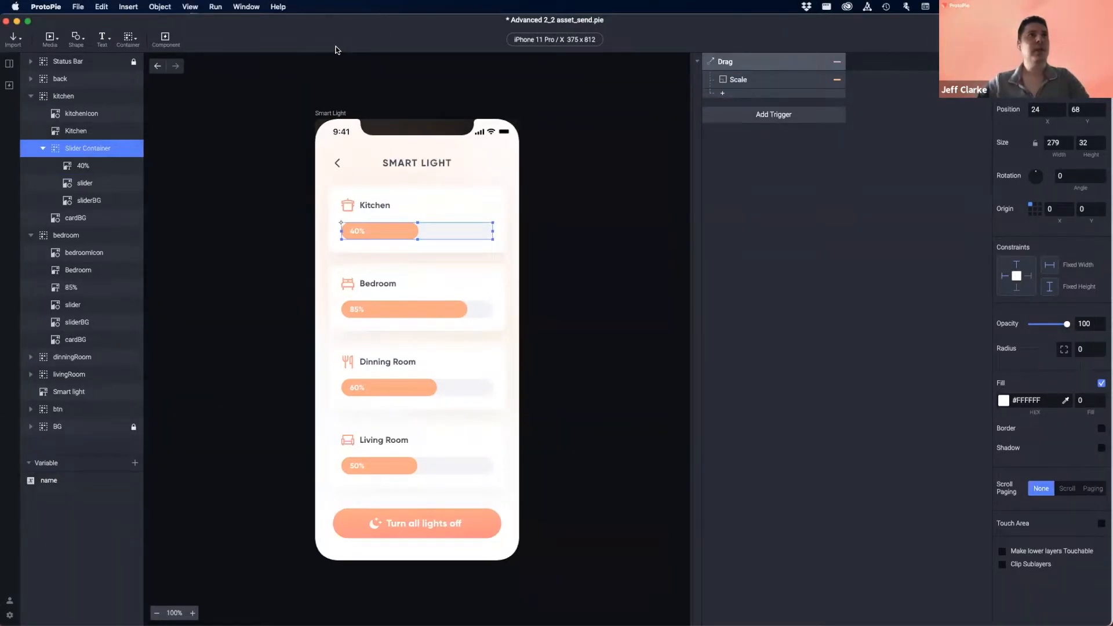
- Undo the Slider Container grouping and confirm the Drag trigger targets sliderBG again
key(super+z)
key(super+z)
key(super+z)
key(super+z)
key(super+z)
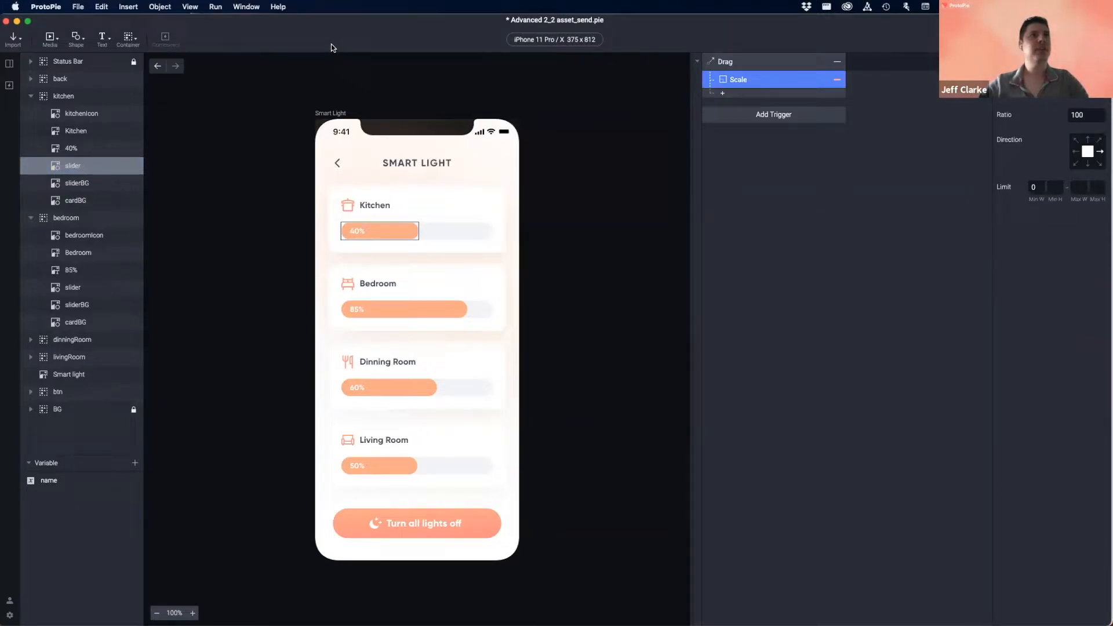
click(73, 150)
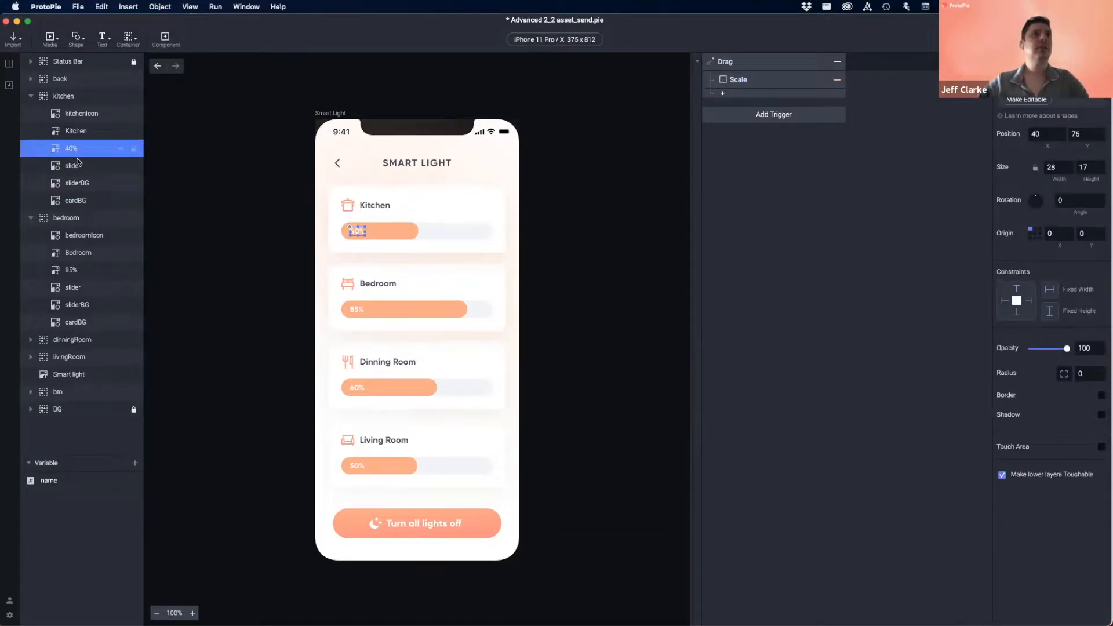
click(75, 166)
click(738, 66)
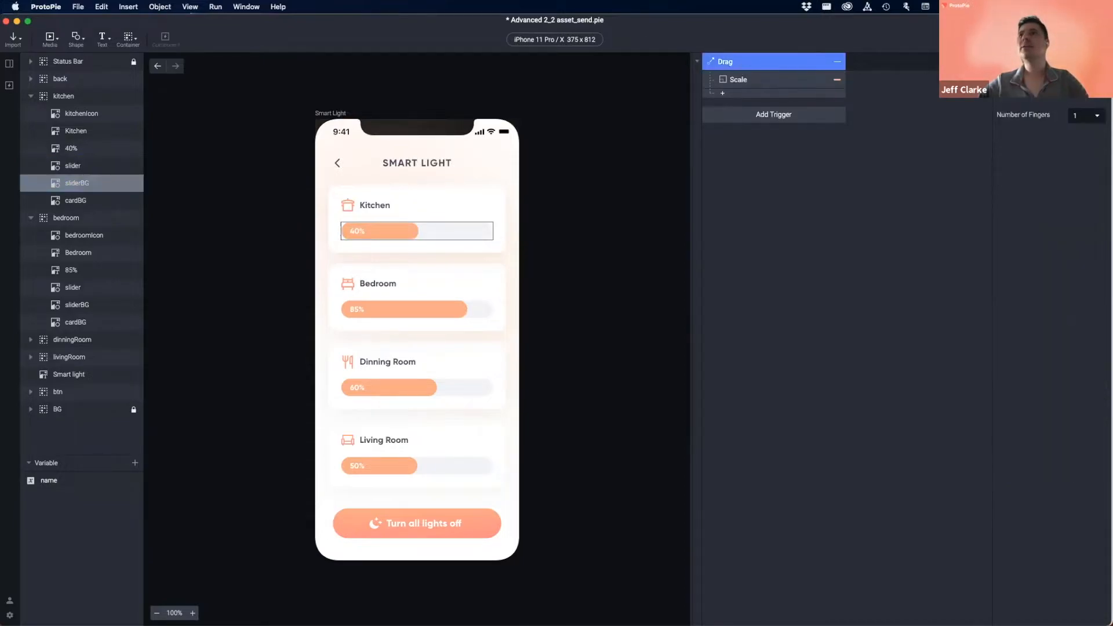
- Test the Kitchen slider in preview, where the fill stretches past the track's right edge
key(super+p)
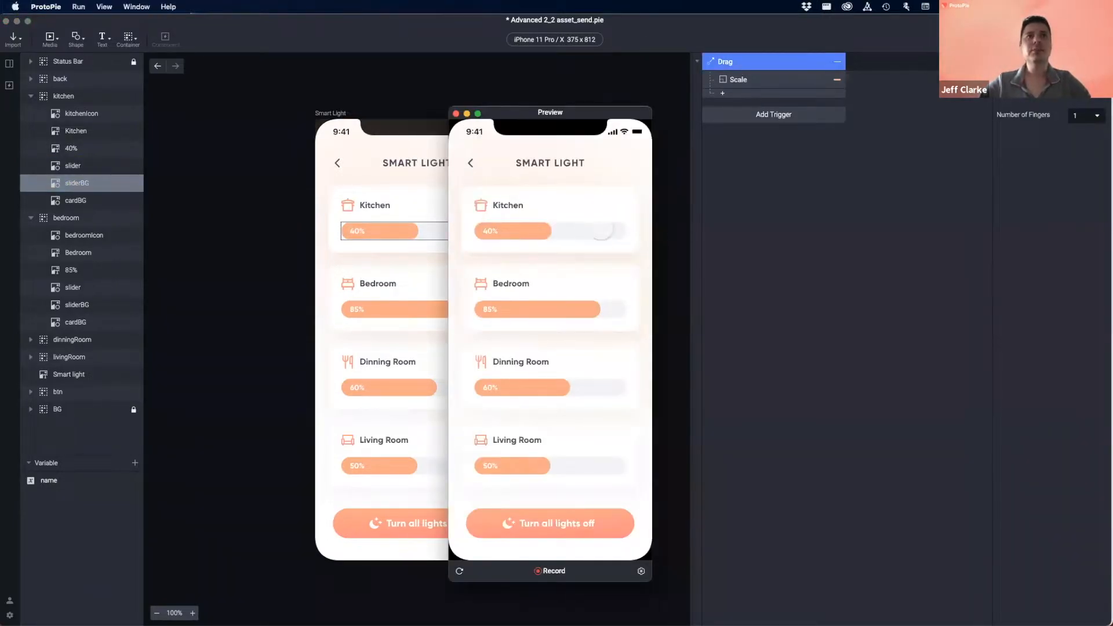
drag(595, 231, 675, 230)
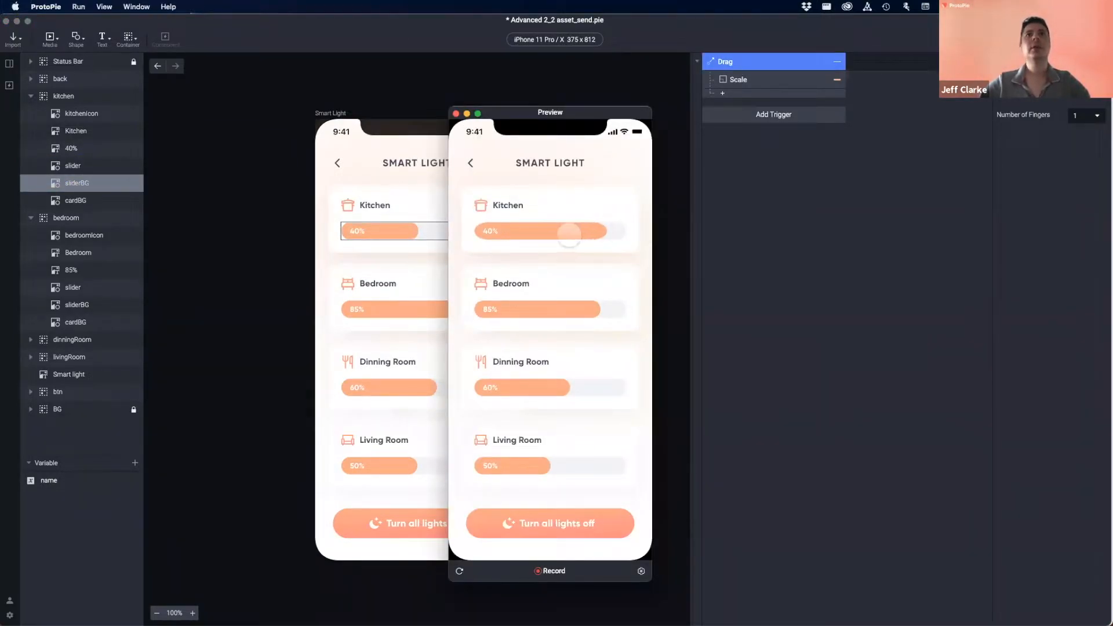
mouse_move(591, 233)
mouse_down()
mouse_move(471, 232)
mouse_move(678, 237)
mouse_move(570, 234)
mouse_up()
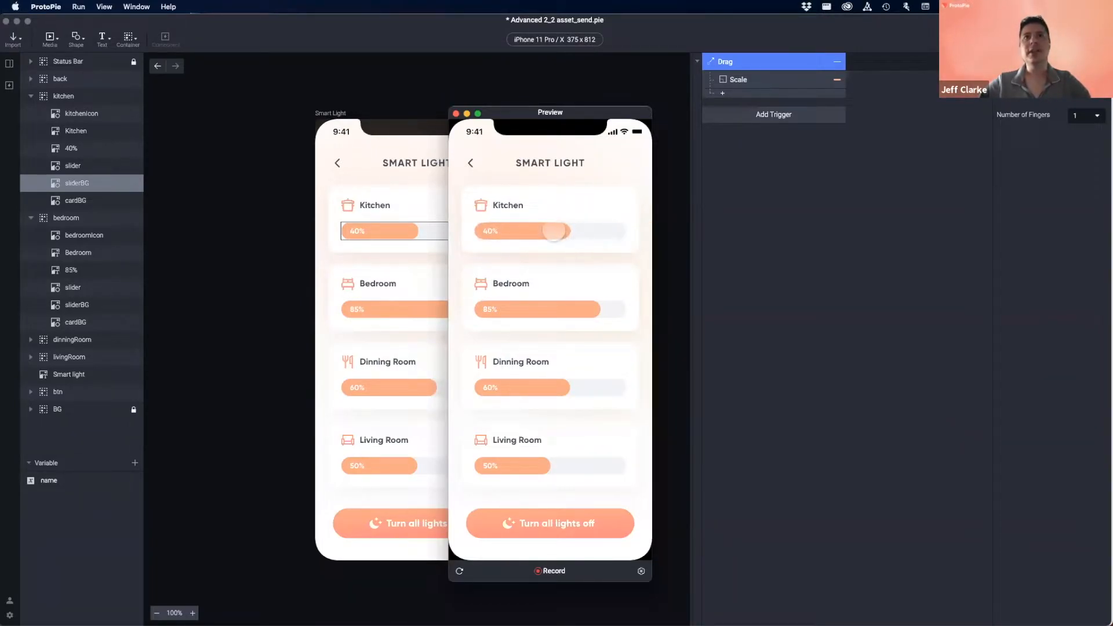
click(456, 114)
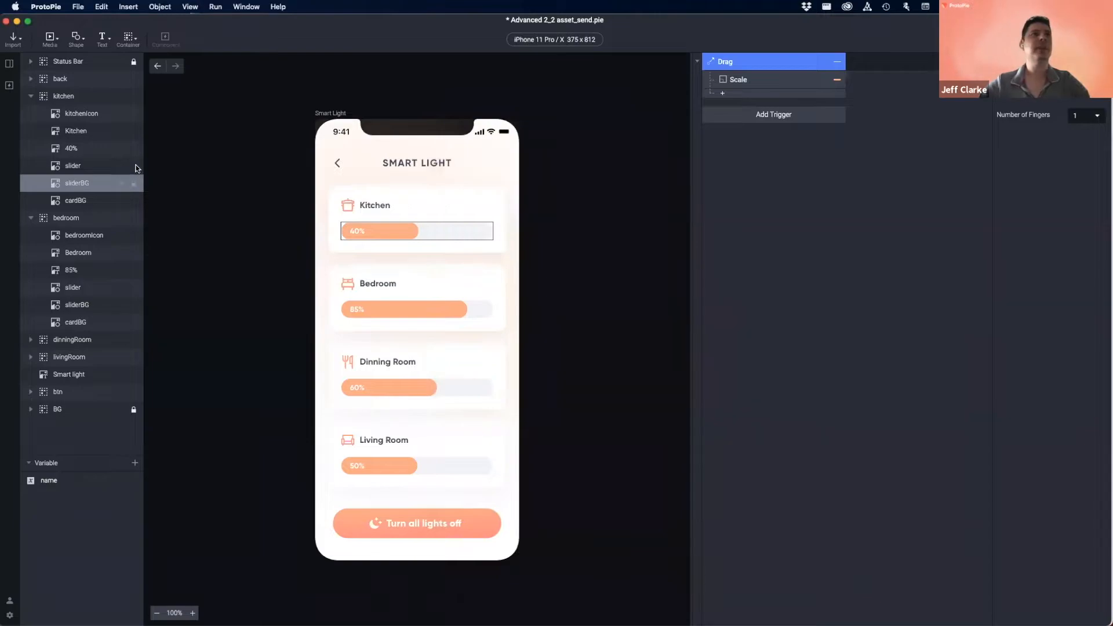
- Enter 279 as the Scale response's maximum width limit
click(766, 81)
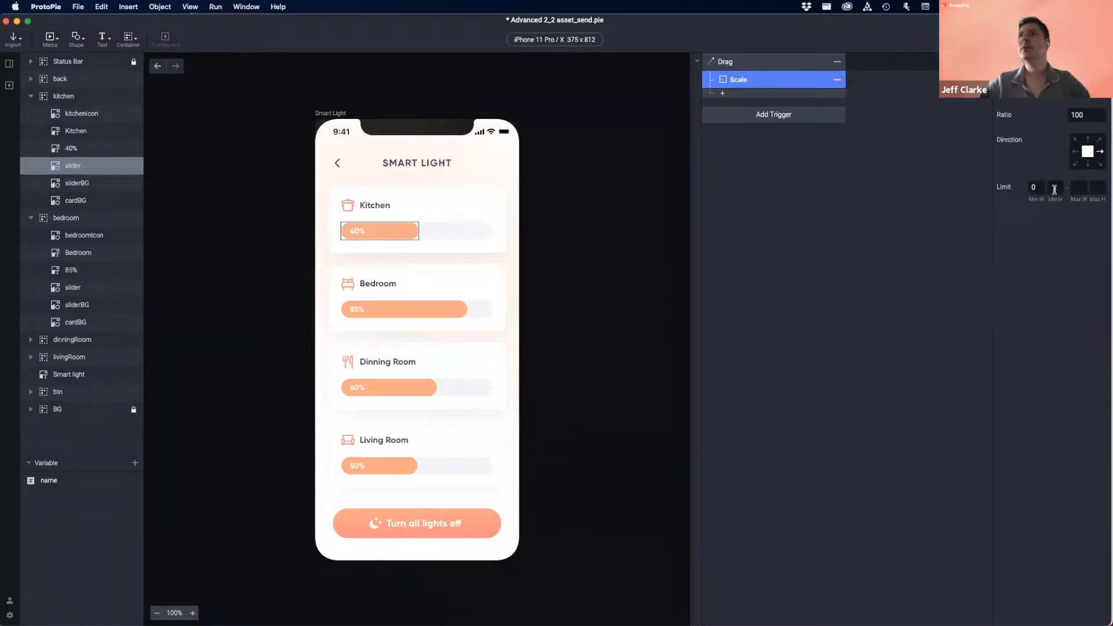
click(1080, 189)
text(279)
key(Tab)
- Drag the Kitchen slider in preview to check it stops at the track end
key(super+p)
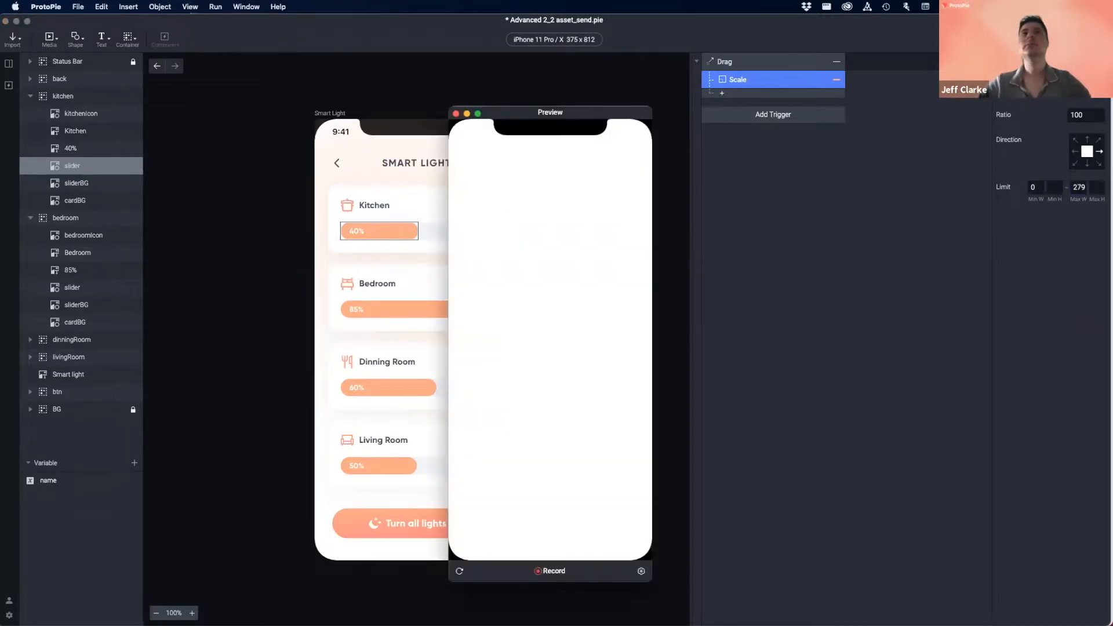
drag(524, 232, 486, 232)
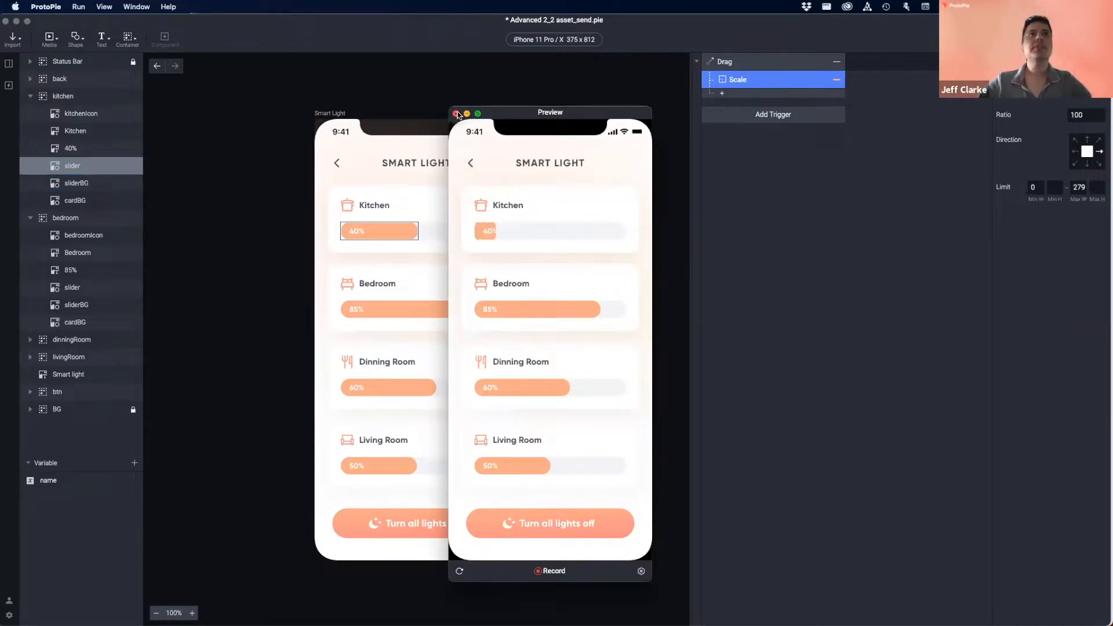
mouse_move(490, 232)
mouse_down()
mouse_move(633, 236)
mouse_move(474, 238)
mouse_move(530, 238)
mouse_move(491, 239)
mouse_up()
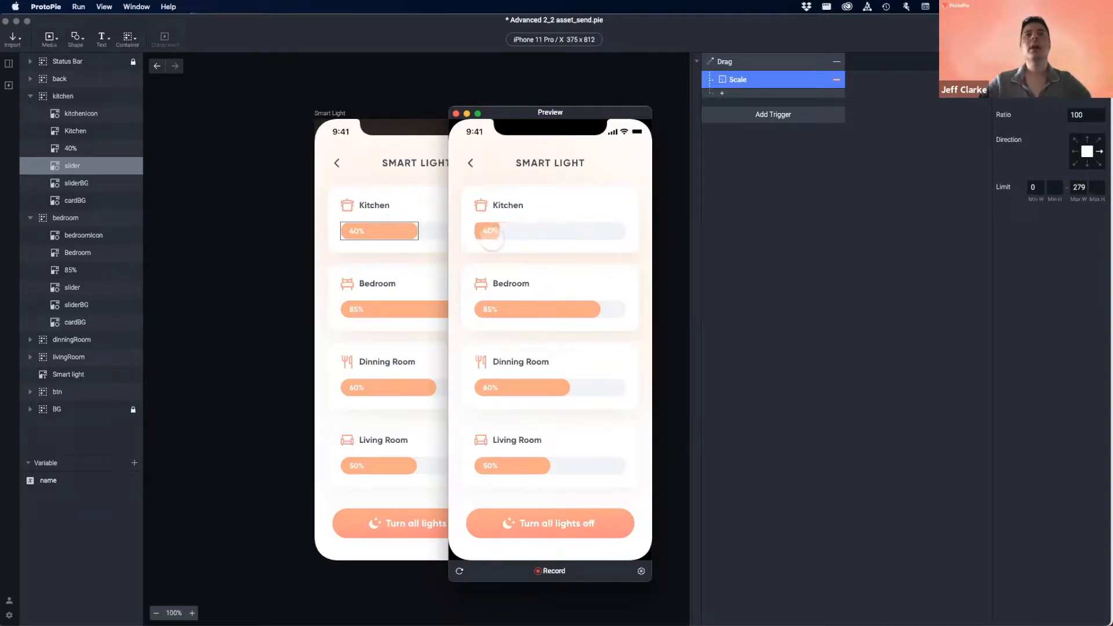
click(456, 113)
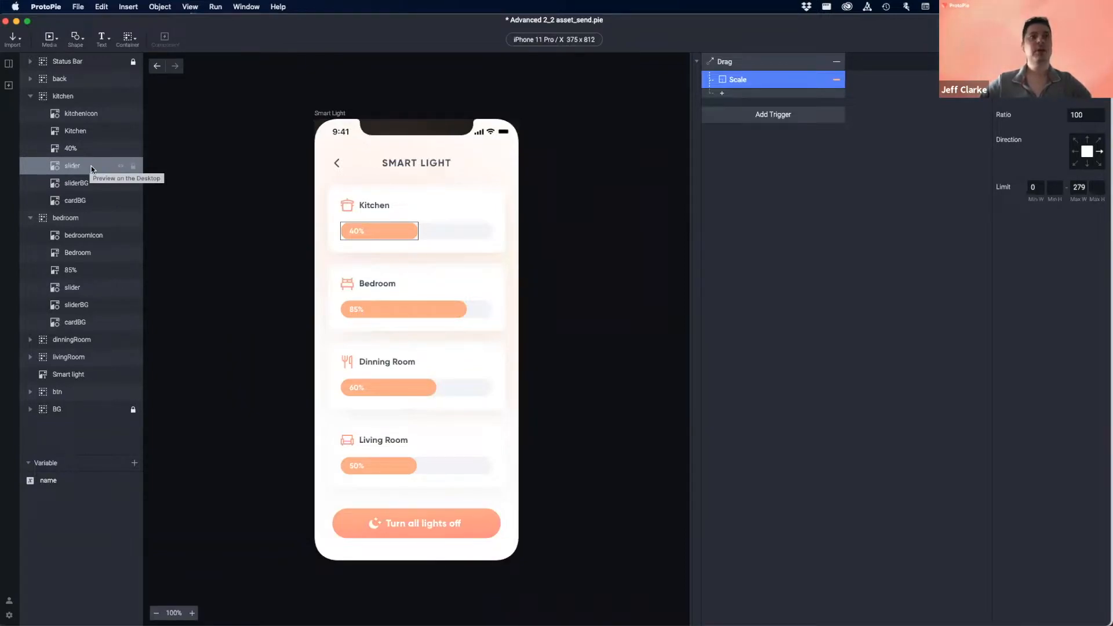
- Make the kitchen slider fill an editable shape with radius 50 and test-drag it in preview
click(56, 171)
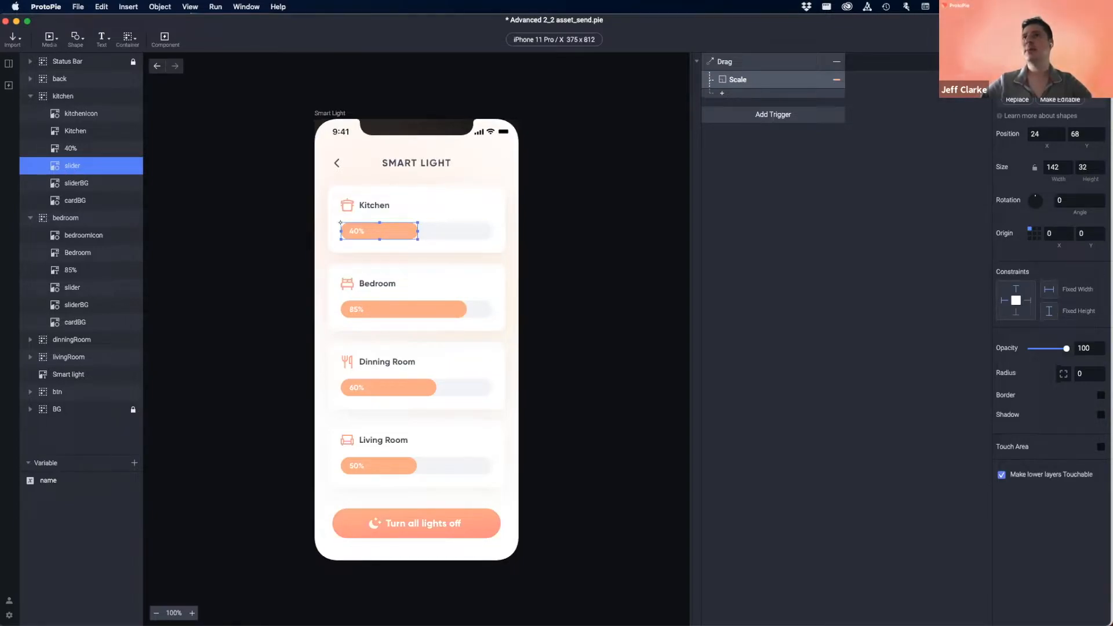
click(1054, 101)
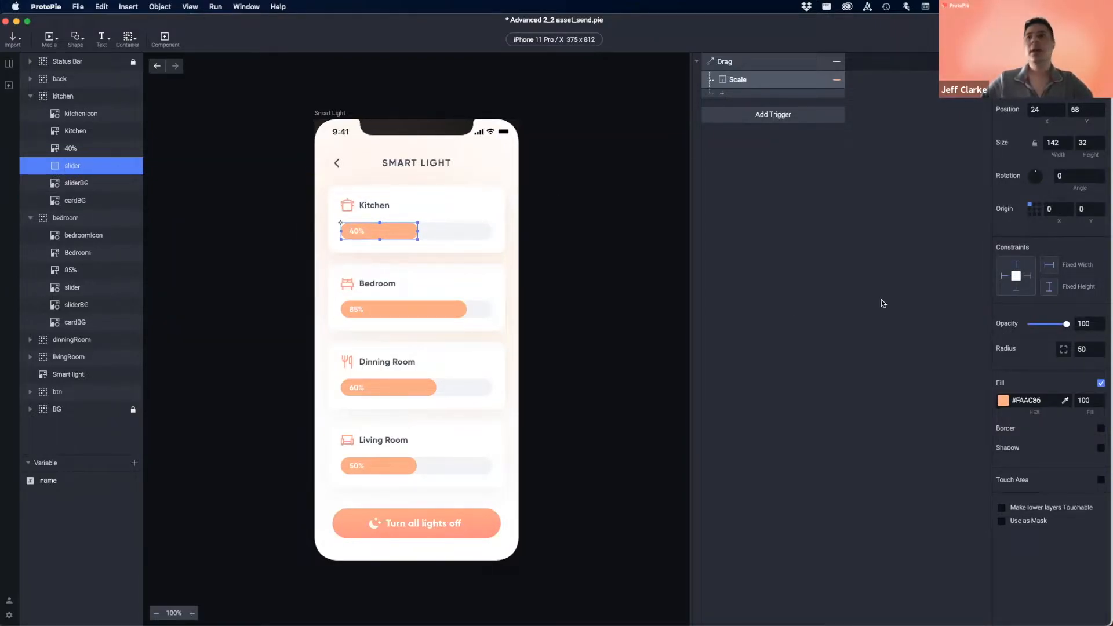
click(1082, 349)
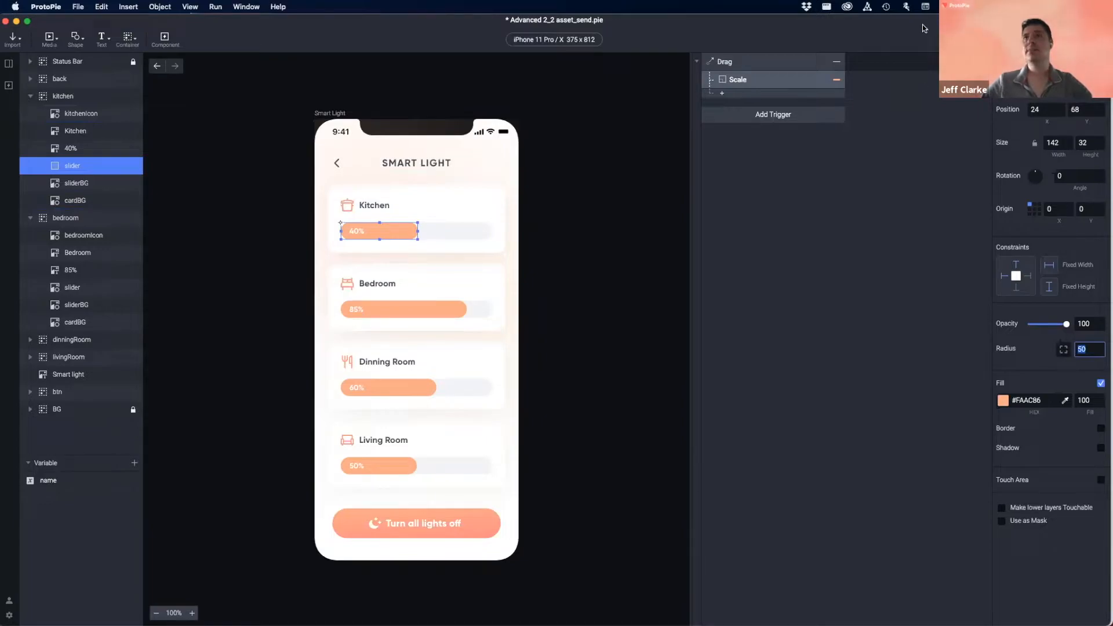
click(1035, 39)
mouse_move(555, 231)
mouse_down()
mouse_move(525, 230)
mouse_move(612, 231)
mouse_move(525, 231)
mouse_move(542, 230)
mouse_up()
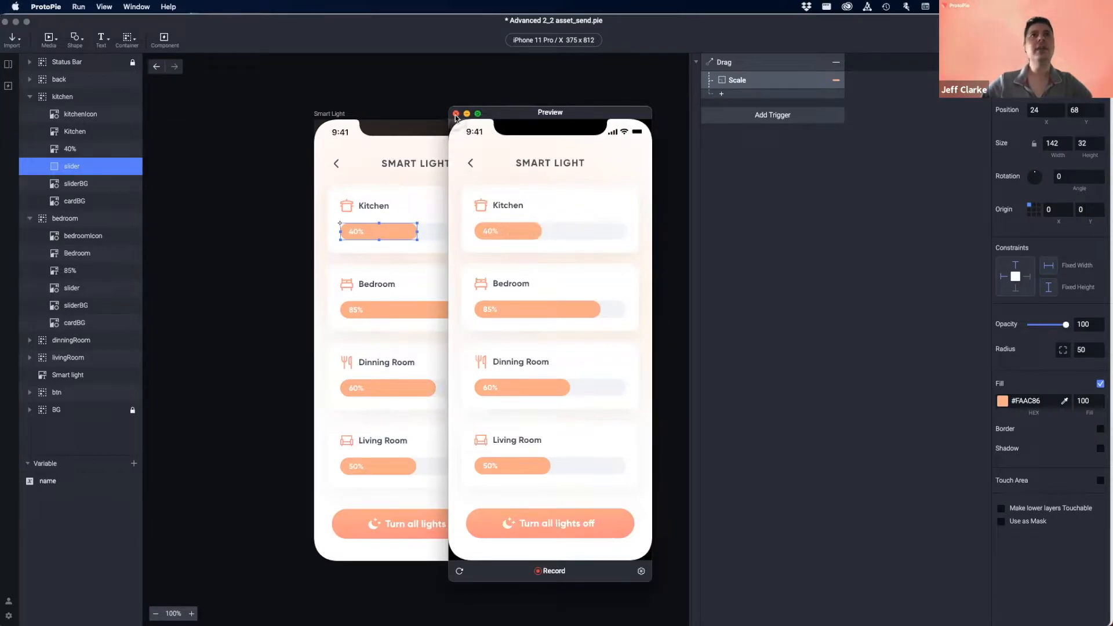
click(456, 115)
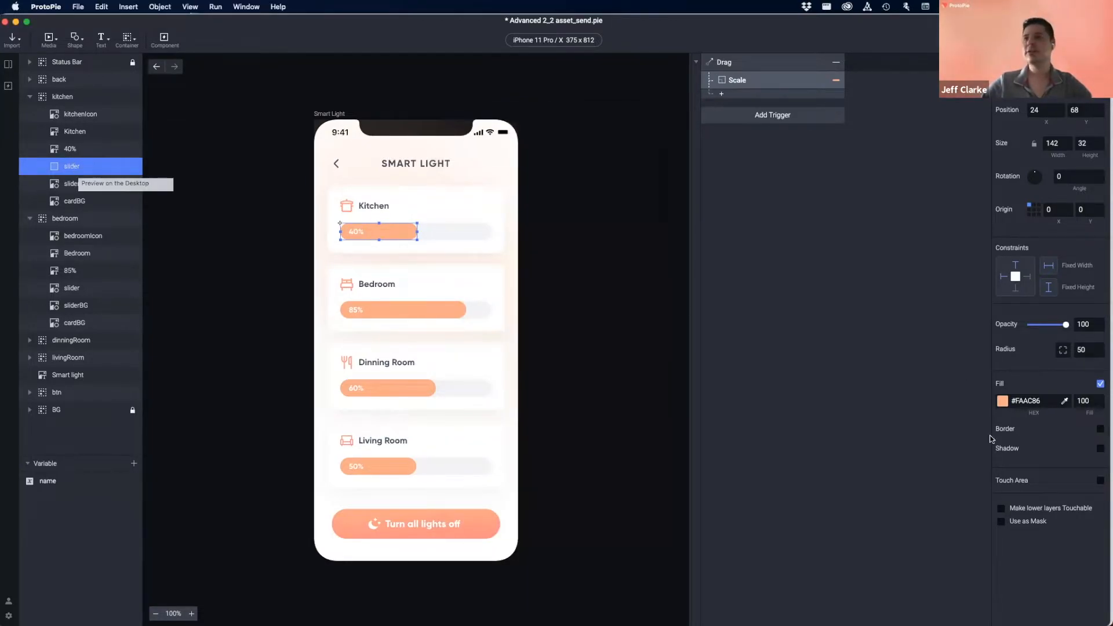
- Turn on Make lower layers Touchable for the slider and reopen the preview
click(1002, 509)
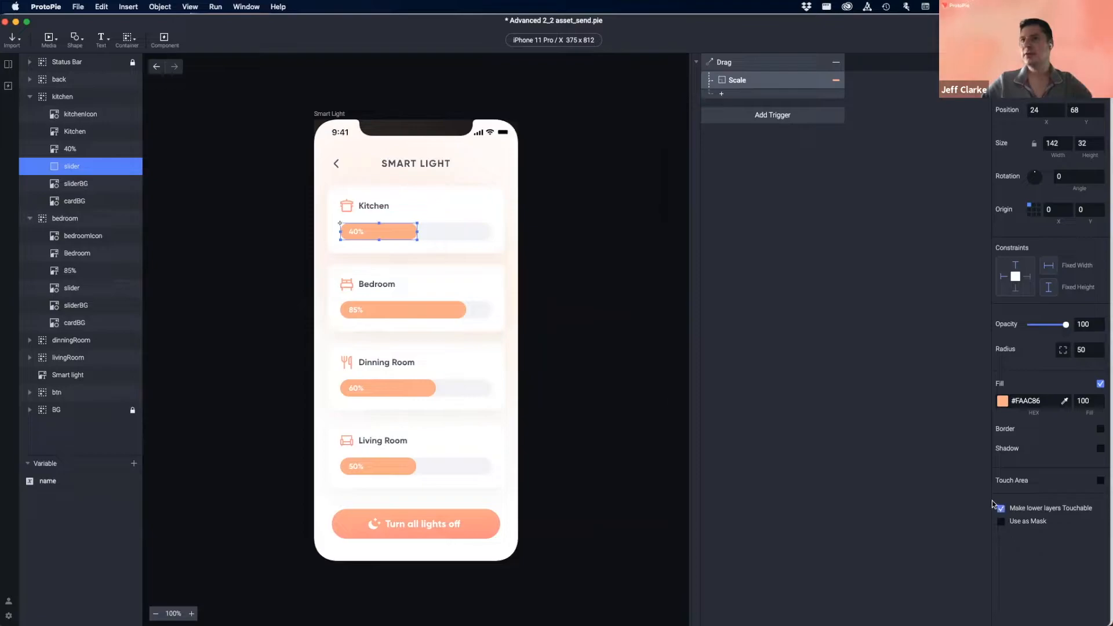
click(69, 150)
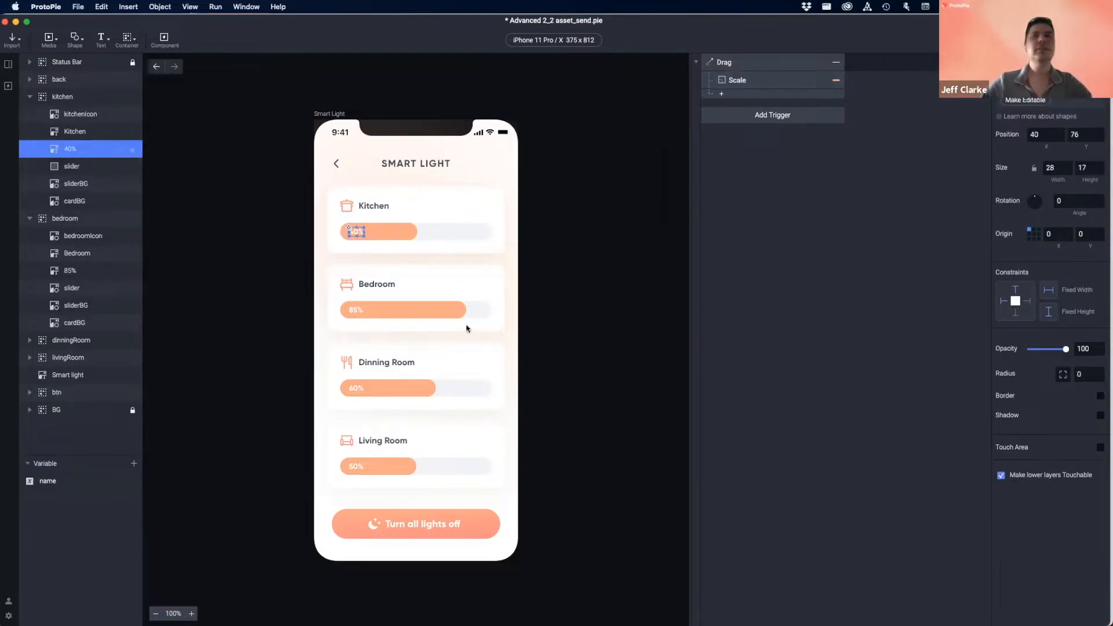
click(83, 167)
key(super+p)
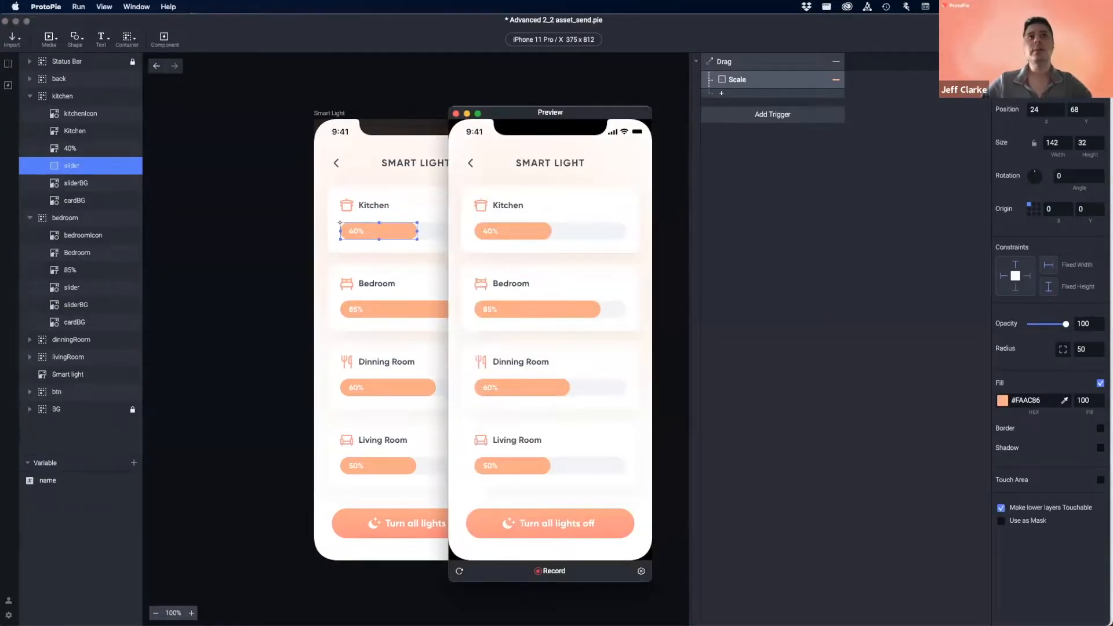
- Drag the Kitchen slider back and forth in preview, then bring up the trigger list
drag(528, 232, 471, 234)
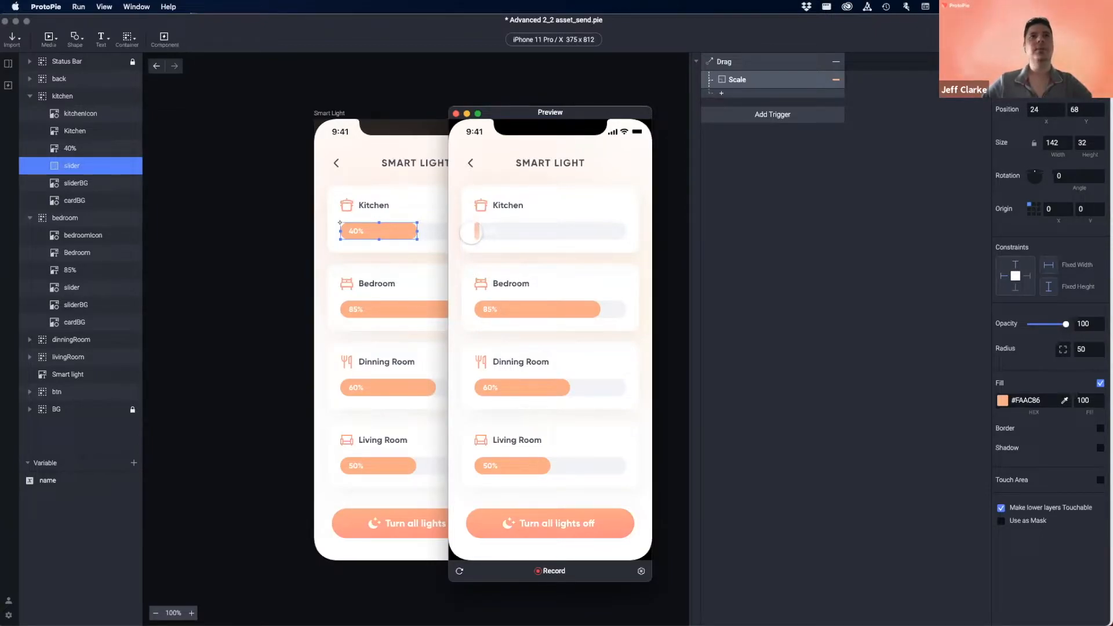
drag(471, 233, 546, 231)
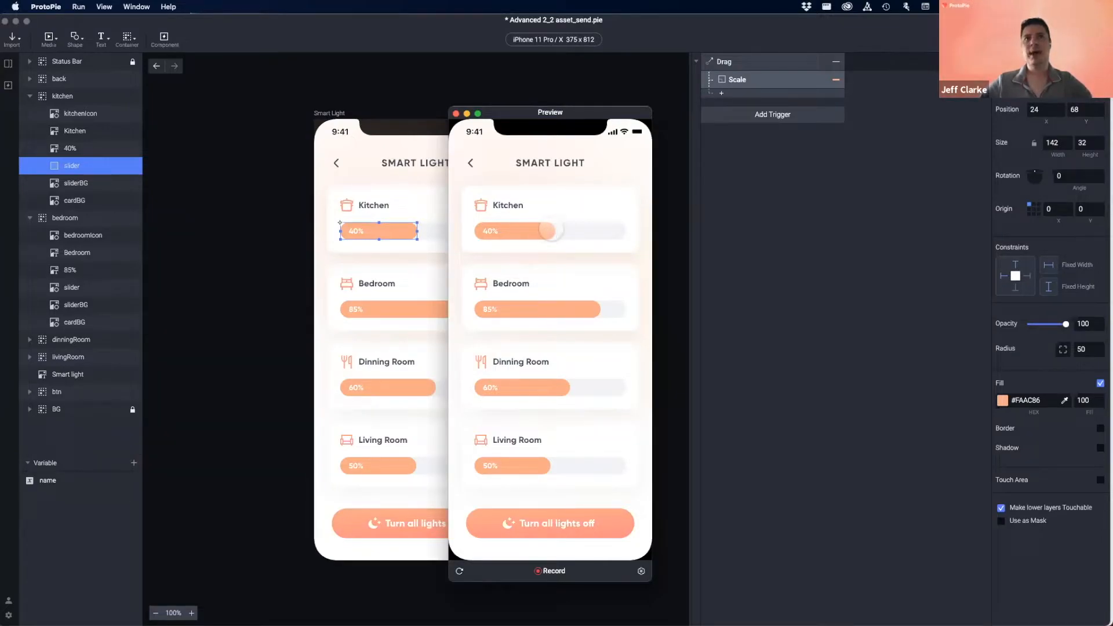
drag(549, 232, 525, 232)
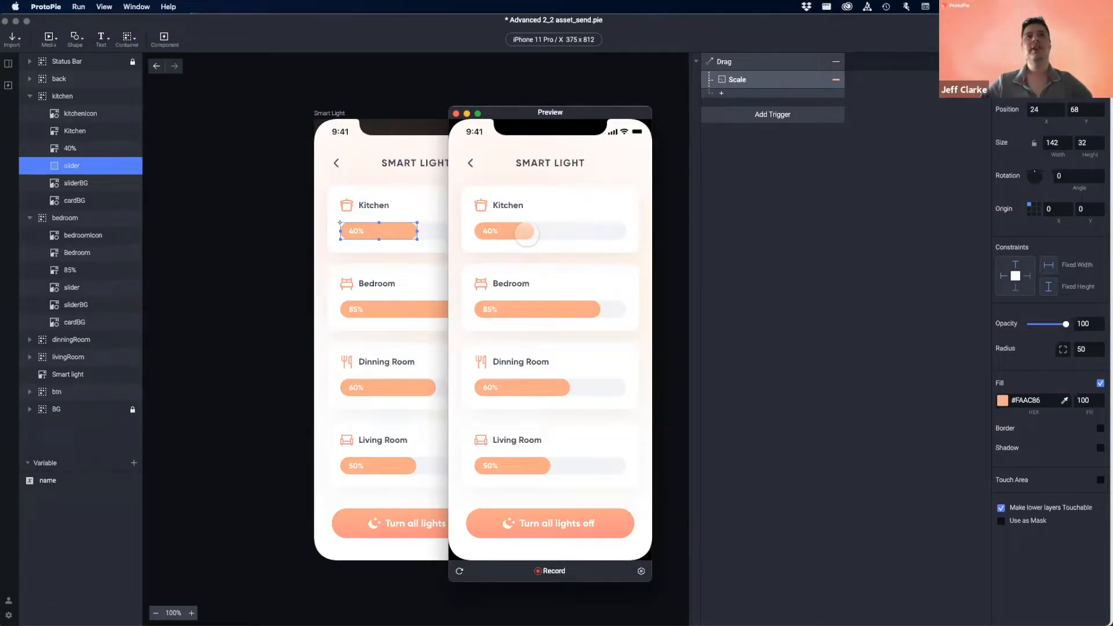
mouse_move(525, 232)
mouse_down()
mouse_move(481, 232)
mouse_move(535, 232)
mouse_up()
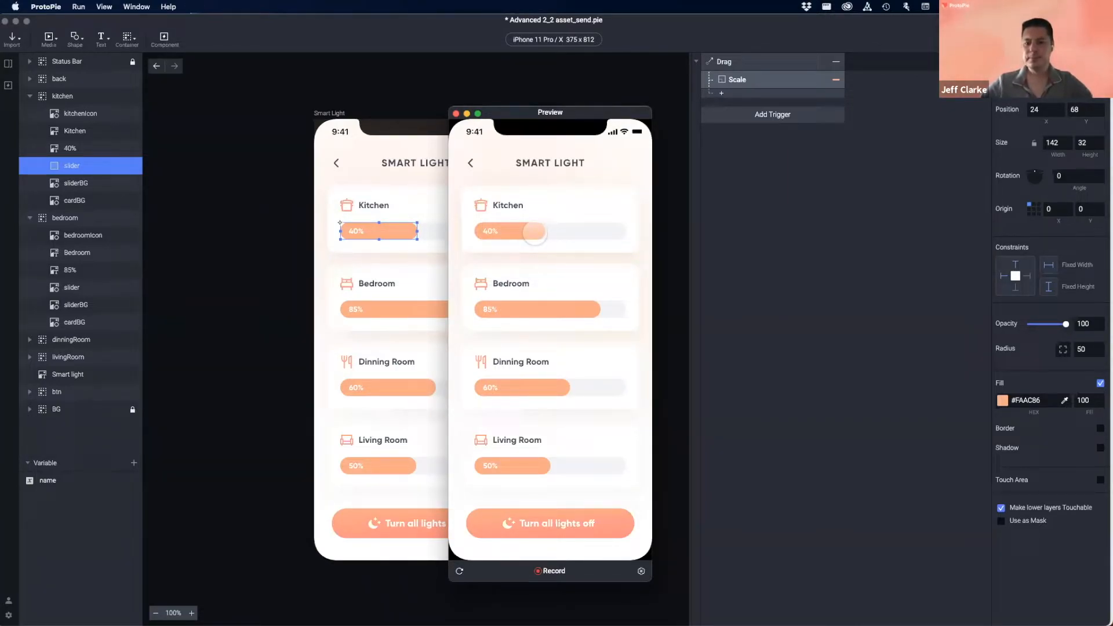
drag(512, 235, 598, 233)
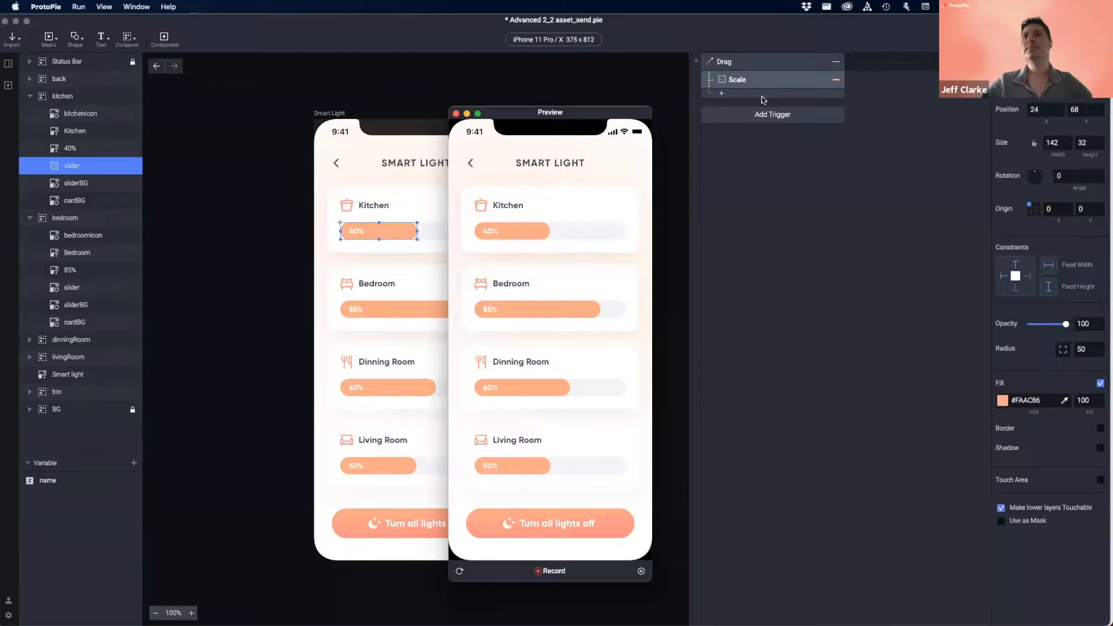
click(770, 114)
click(781, 115)
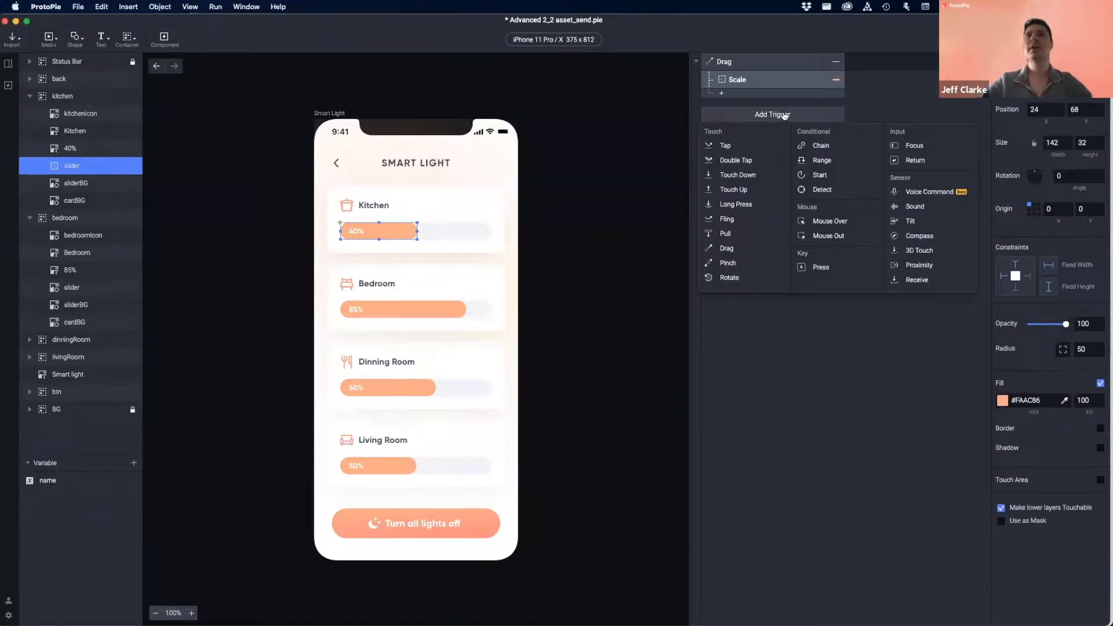
- Add a Chain trigger whose followed property is changed from X to Width
click(837, 150)
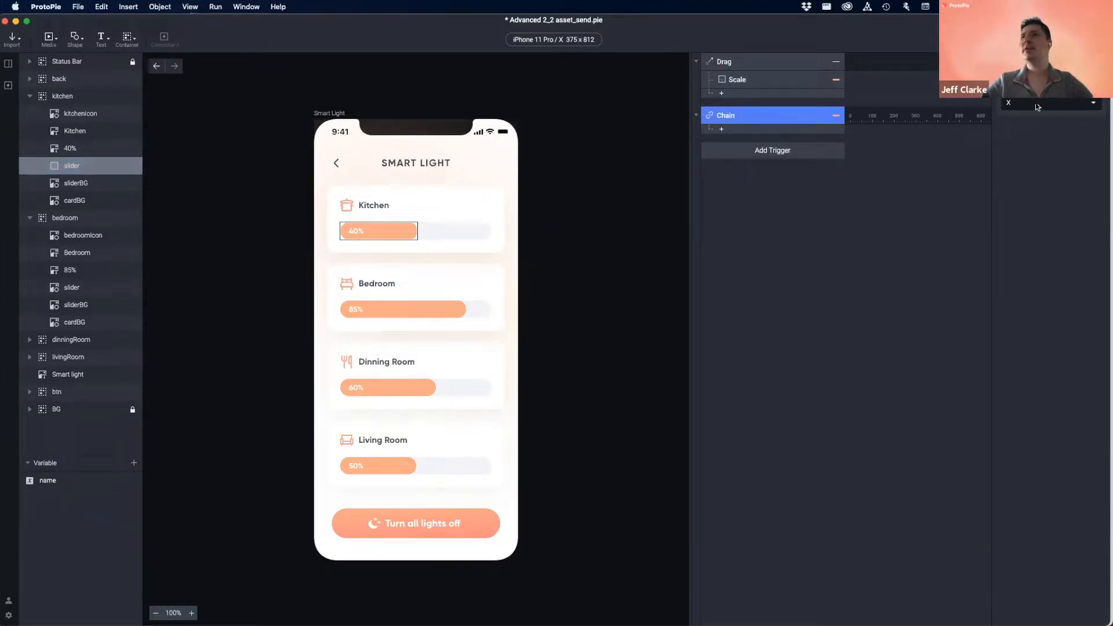
click(1032, 103)
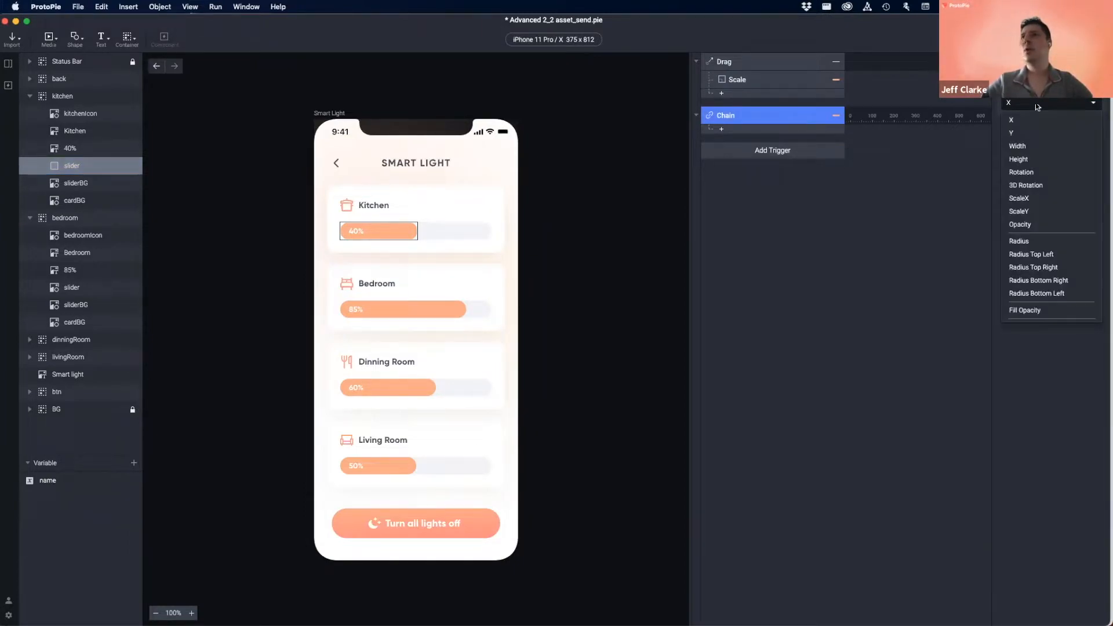
click(1025, 147)
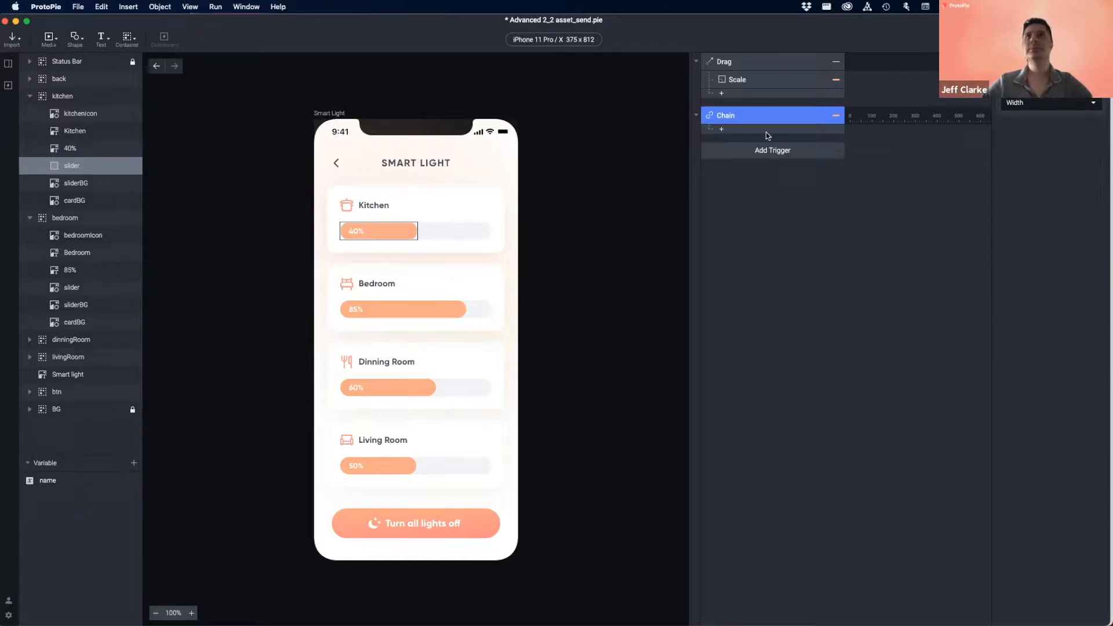
click(741, 133)
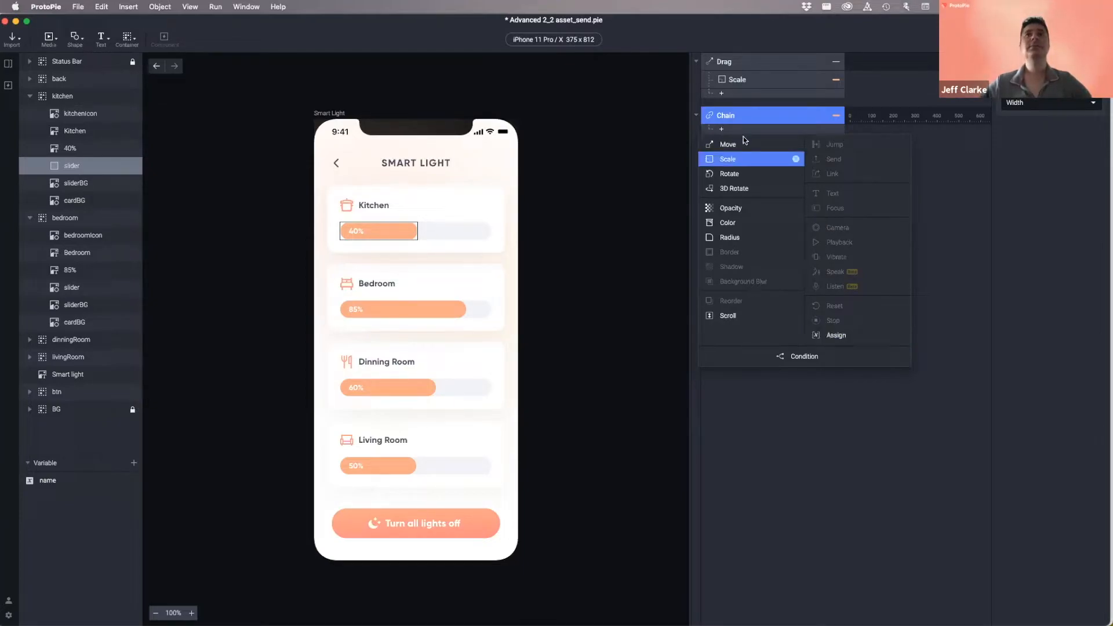
- Add an Assign response under the Chain trigger, leaving its variable unset for now
click(749, 117)
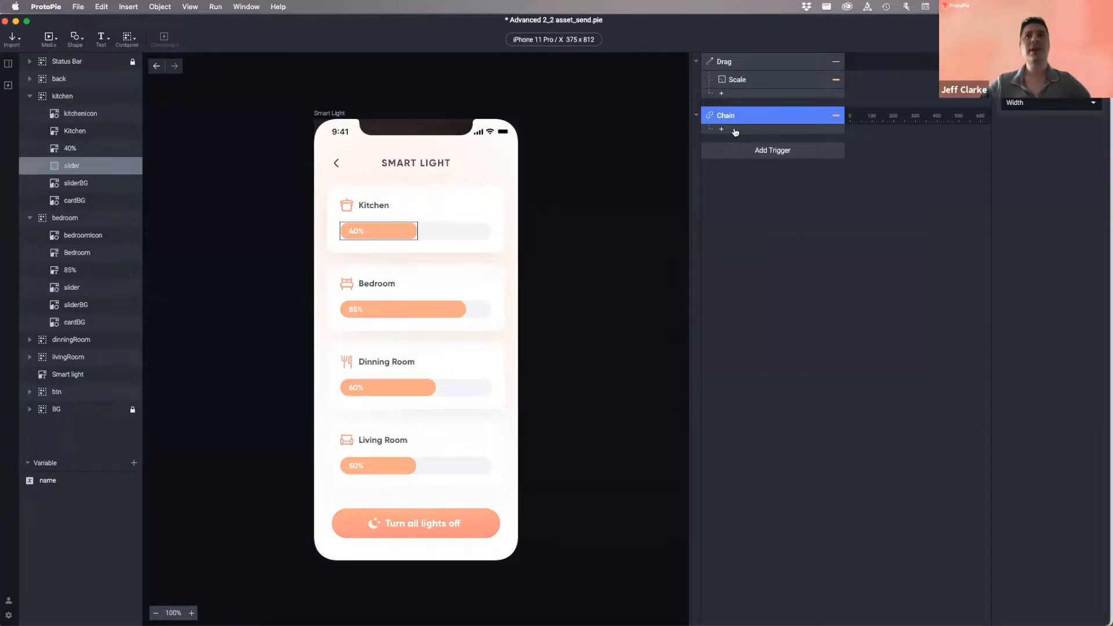
click(735, 132)
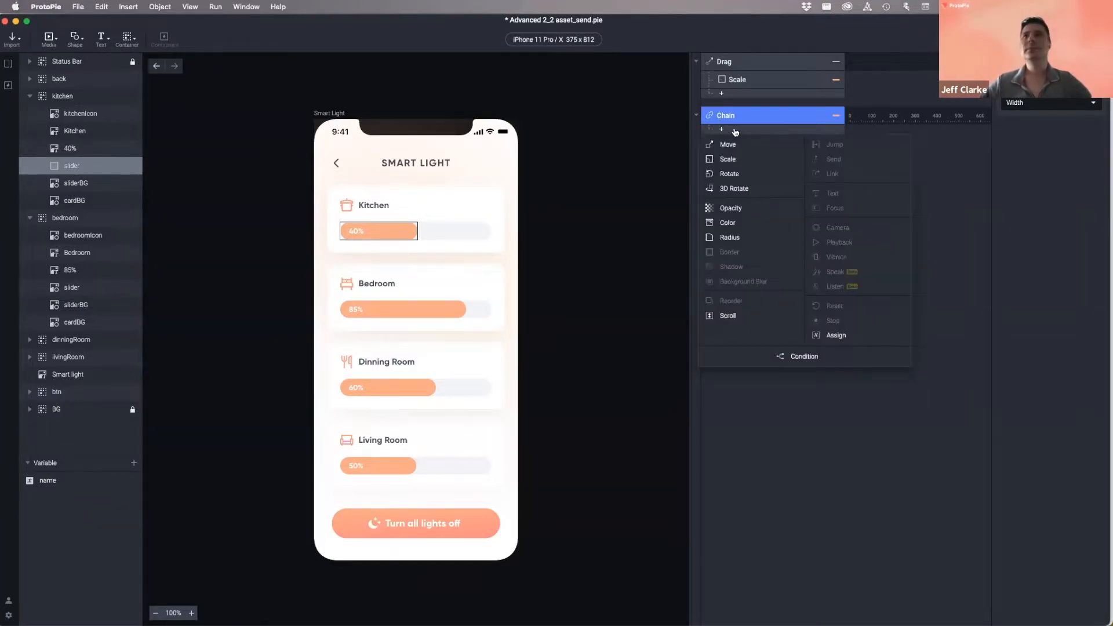
click(850, 337)
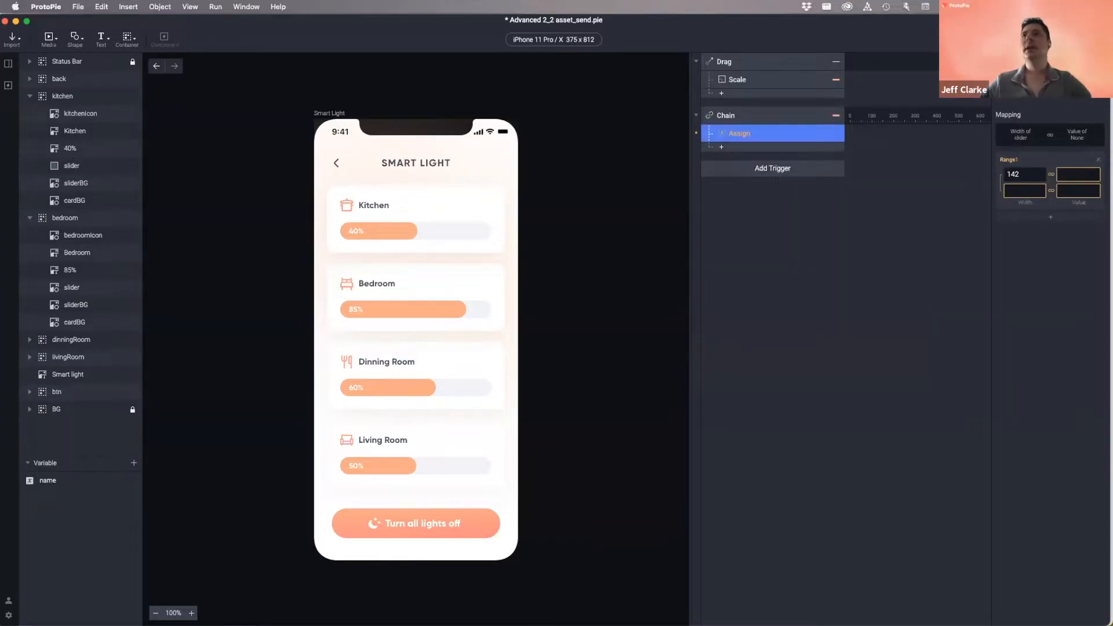
click(1048, 89)
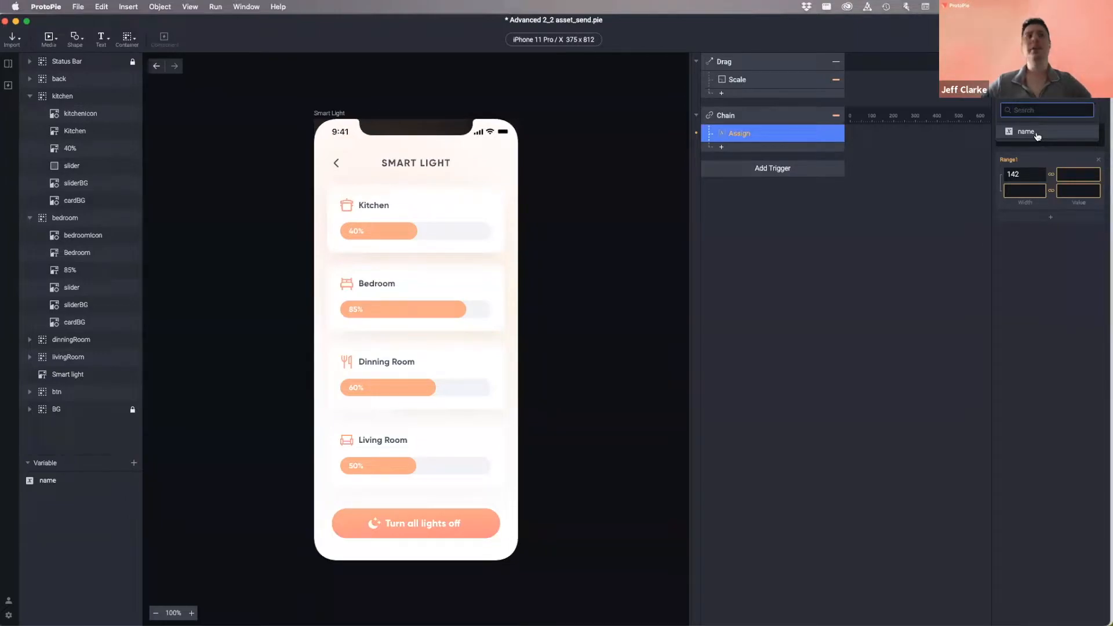
click(1056, 304)
click(103, 514)
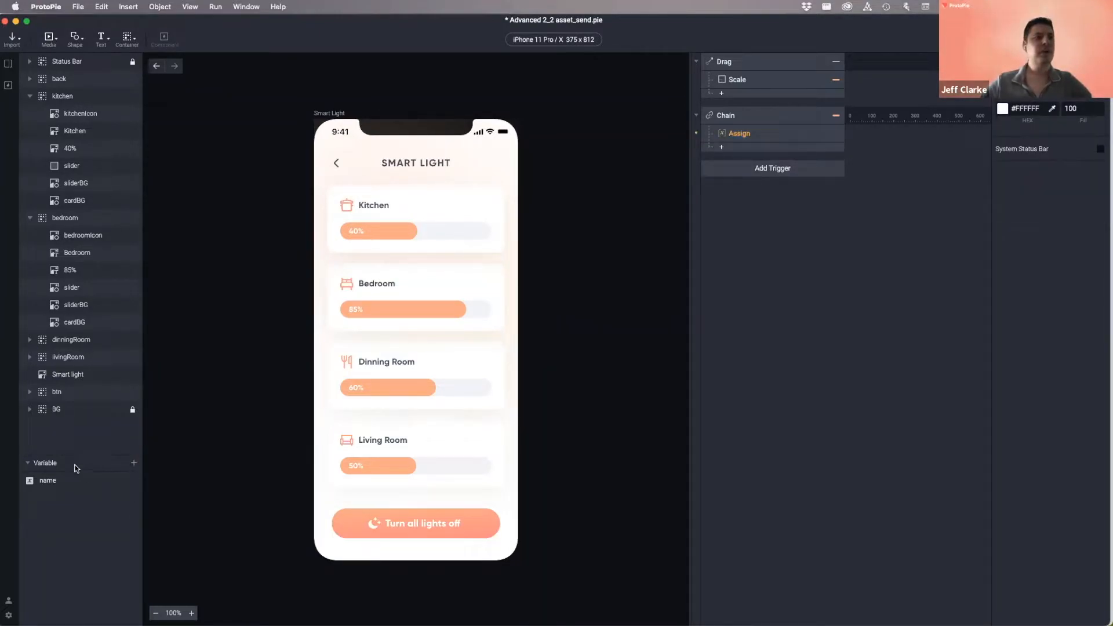
- Add a For This Scene variable and rename it from variable1 to 'brightness'
click(135, 465)
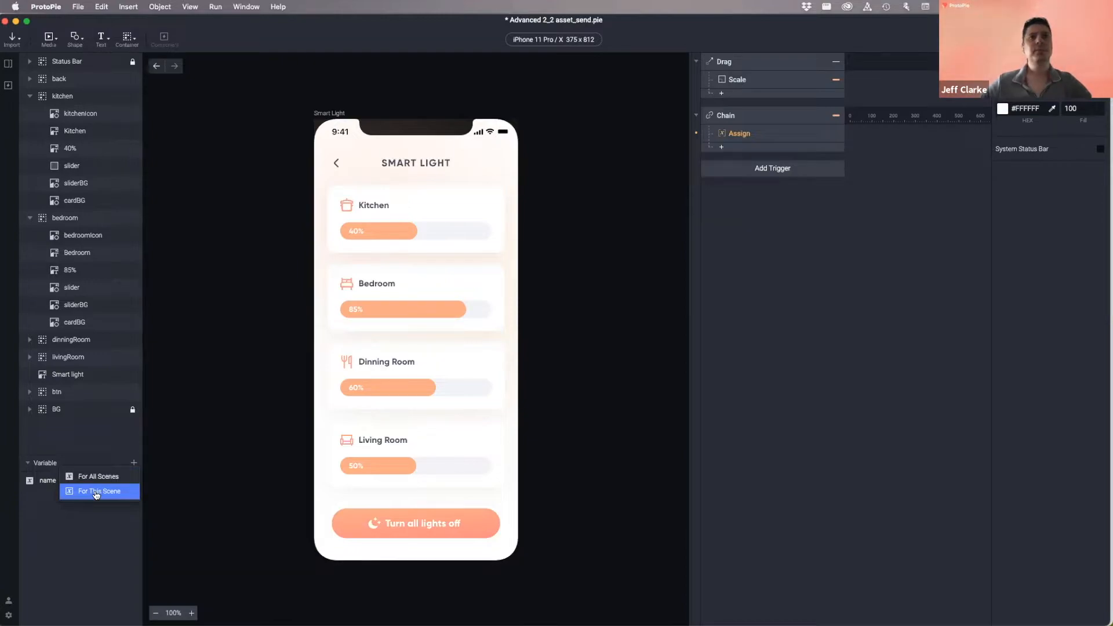
click(381, 238)
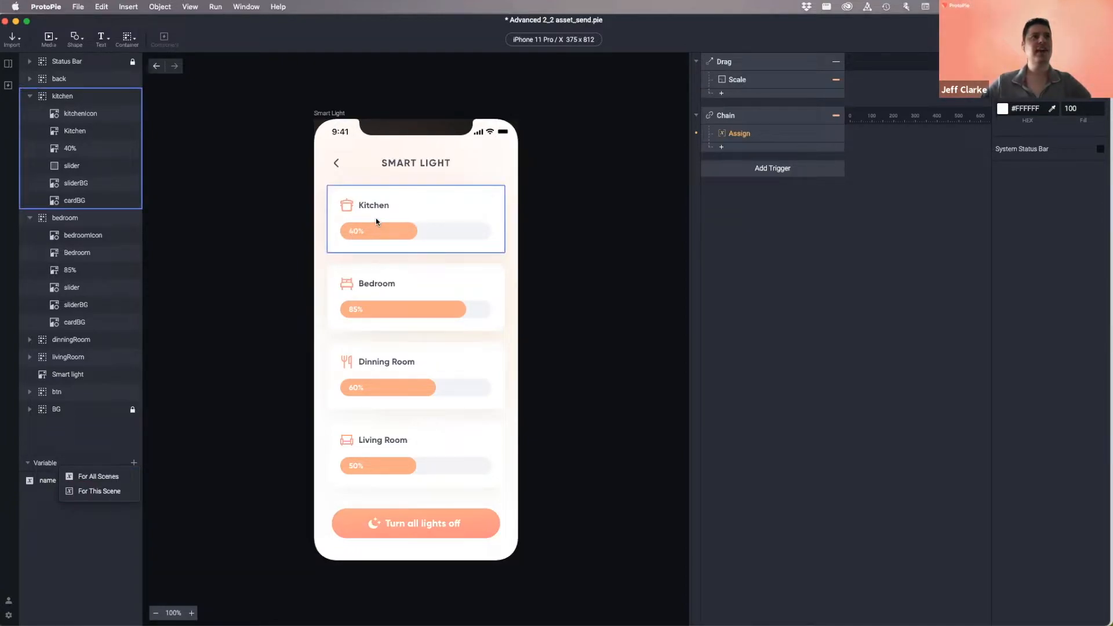
click(8, 65)
click(281, 137)
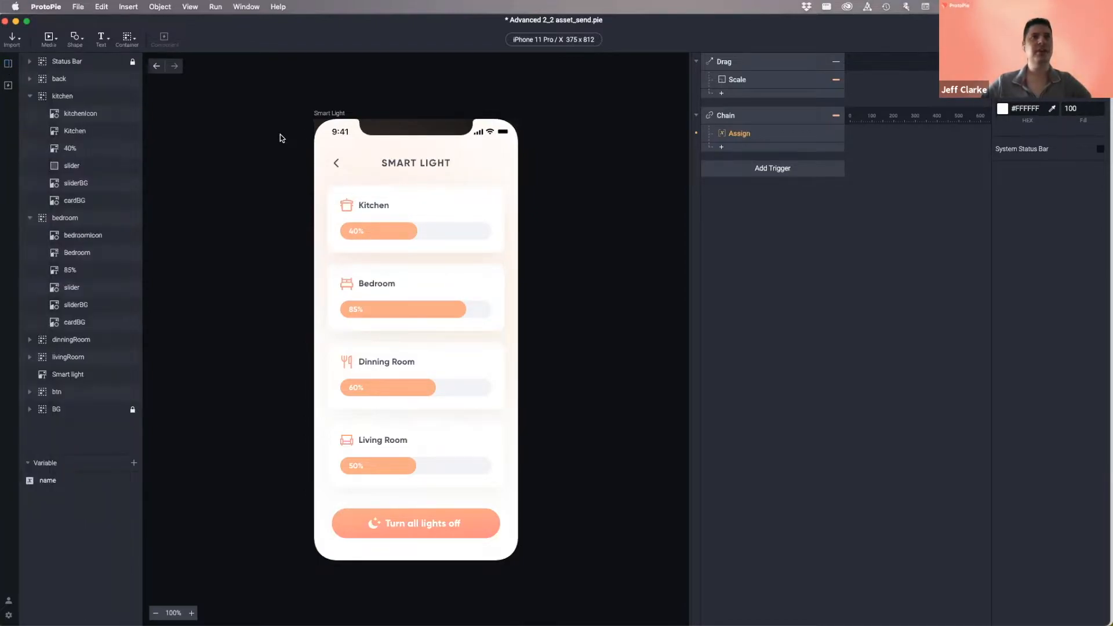
click(134, 462)
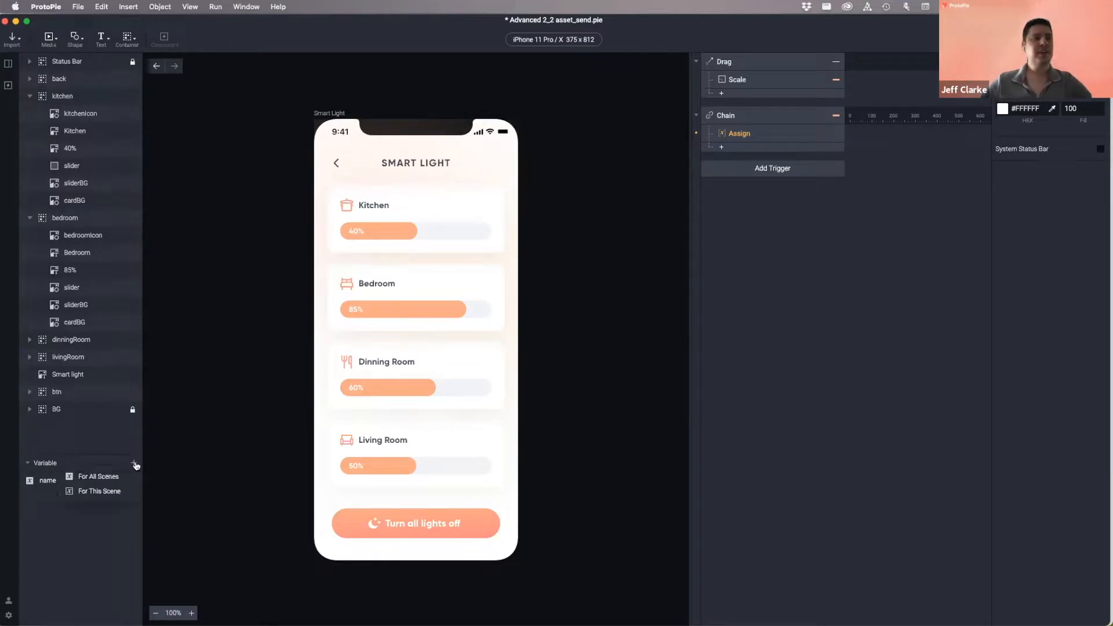
click(97, 492)
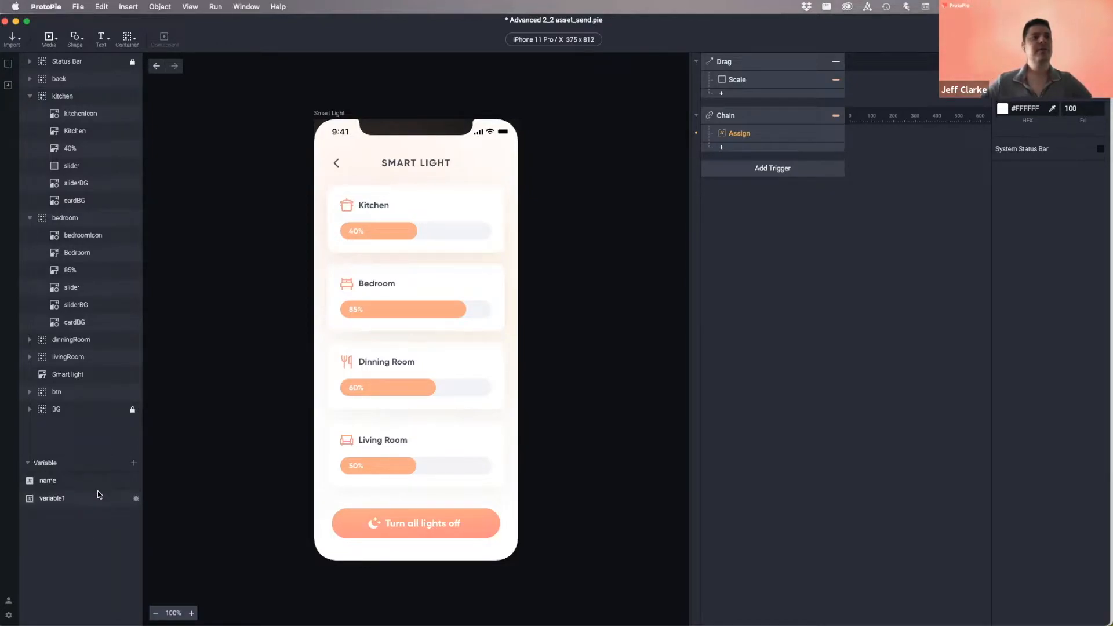
double_click(55, 496)
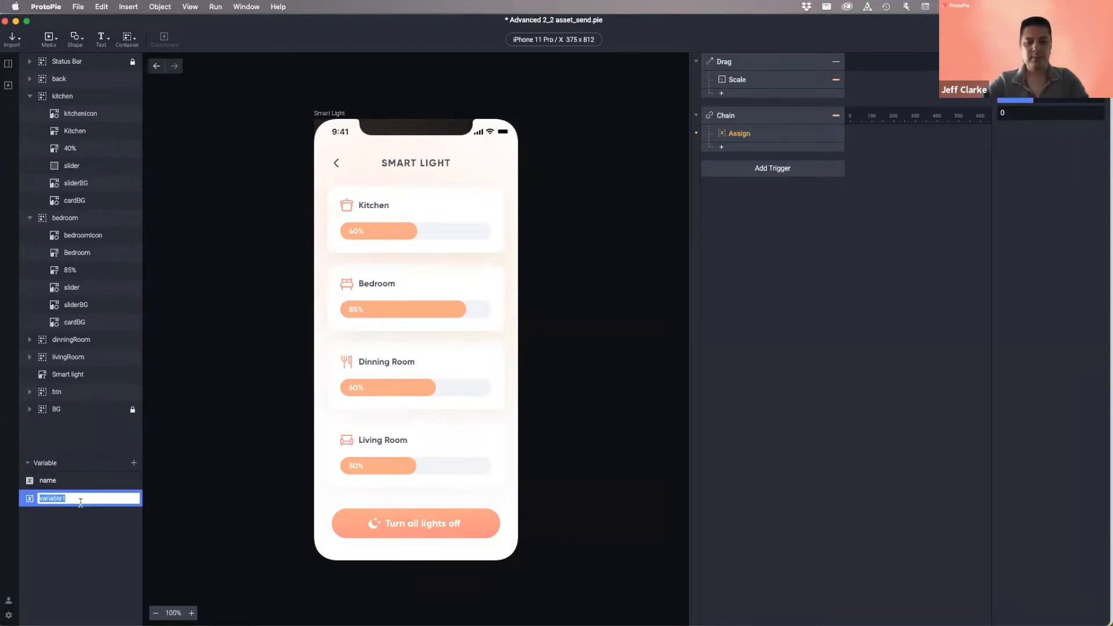
text(brightness)
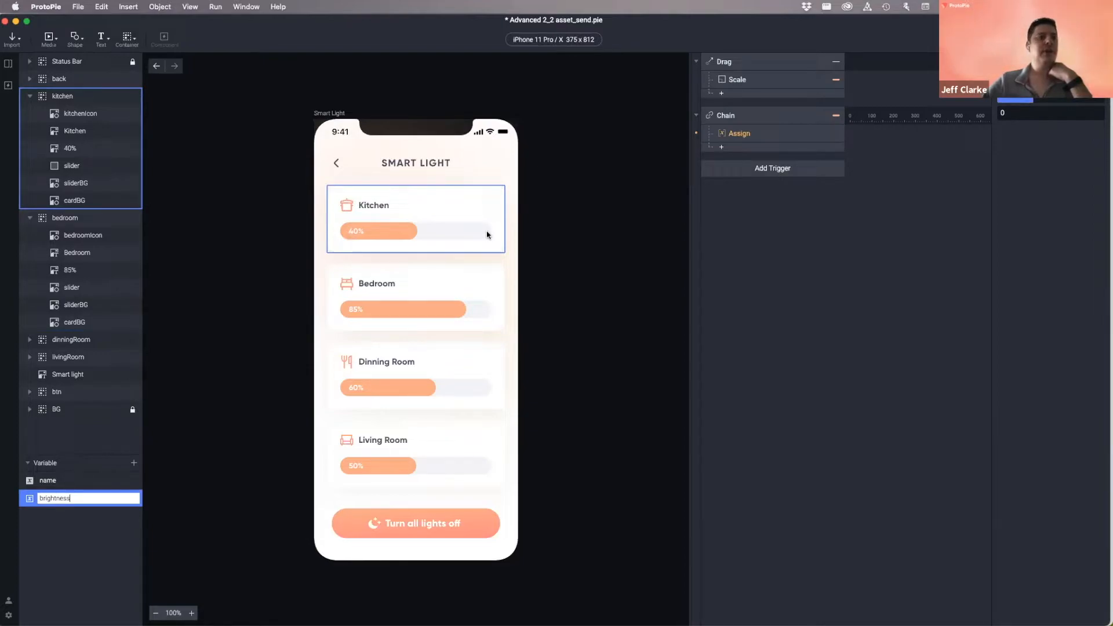
click(72, 497)
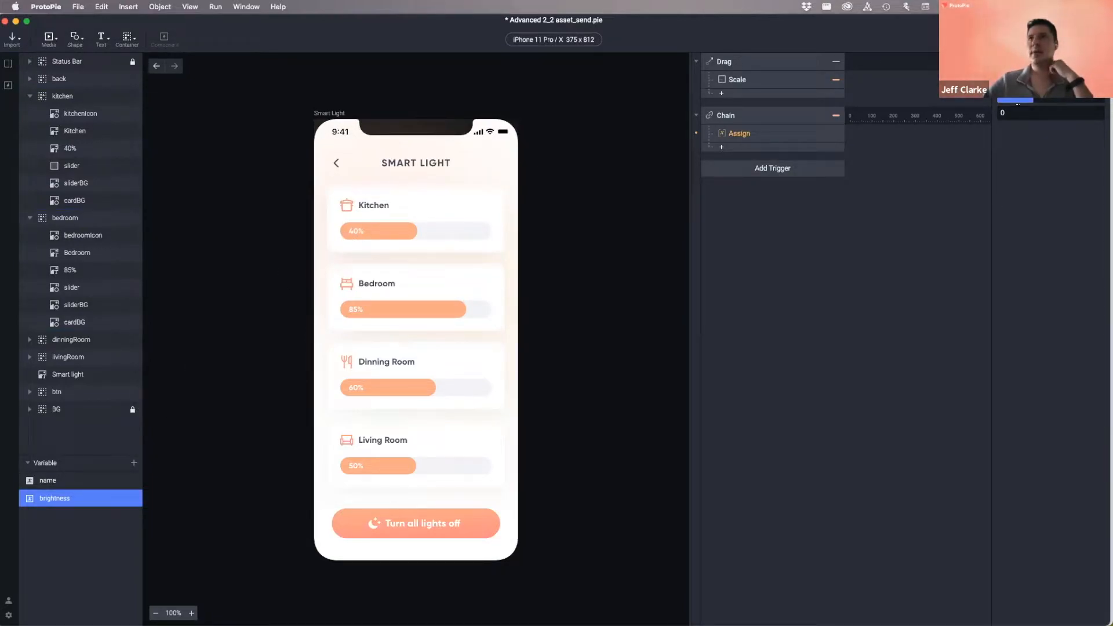
click(1015, 114)
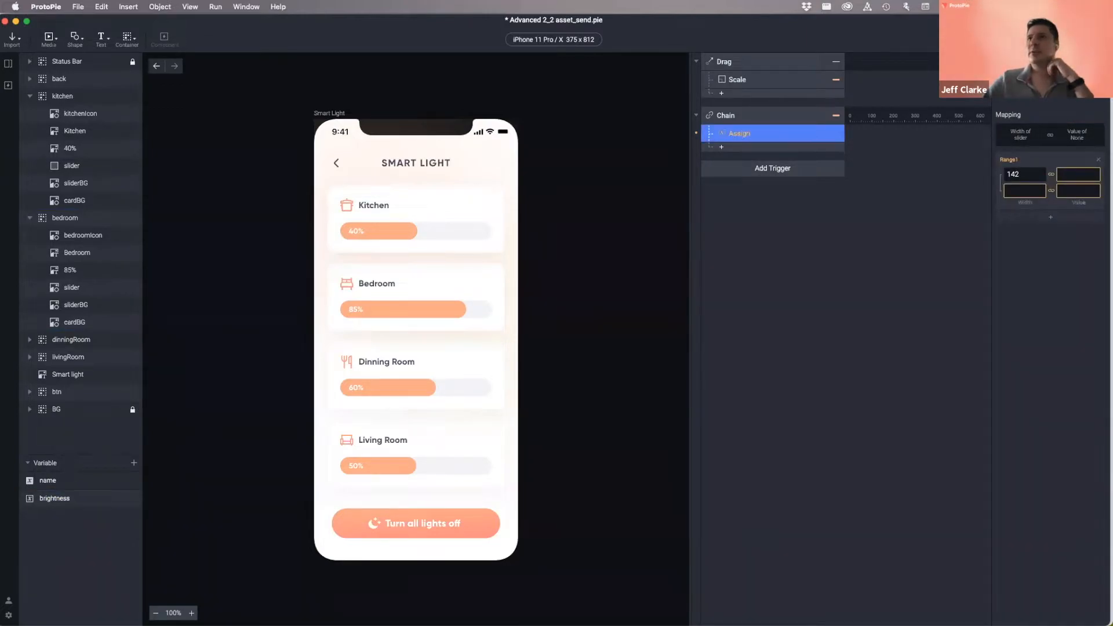
- Make the Assign set brightness and enter slider widths 0 and 279 as its range
click(1076, 135)
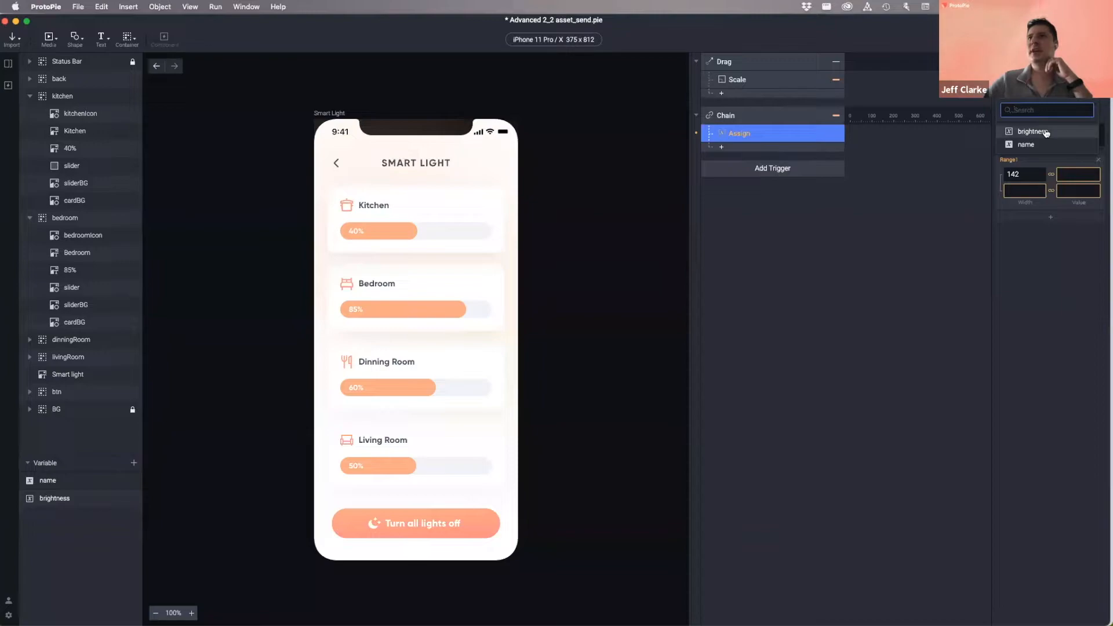
click(1044, 132)
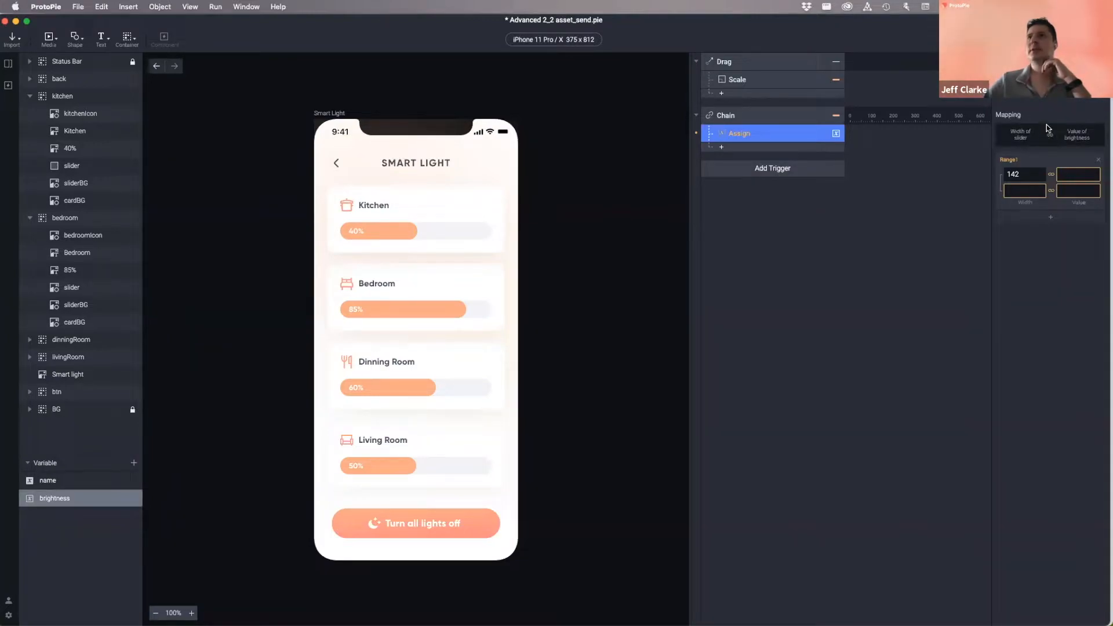
click(1021, 173)
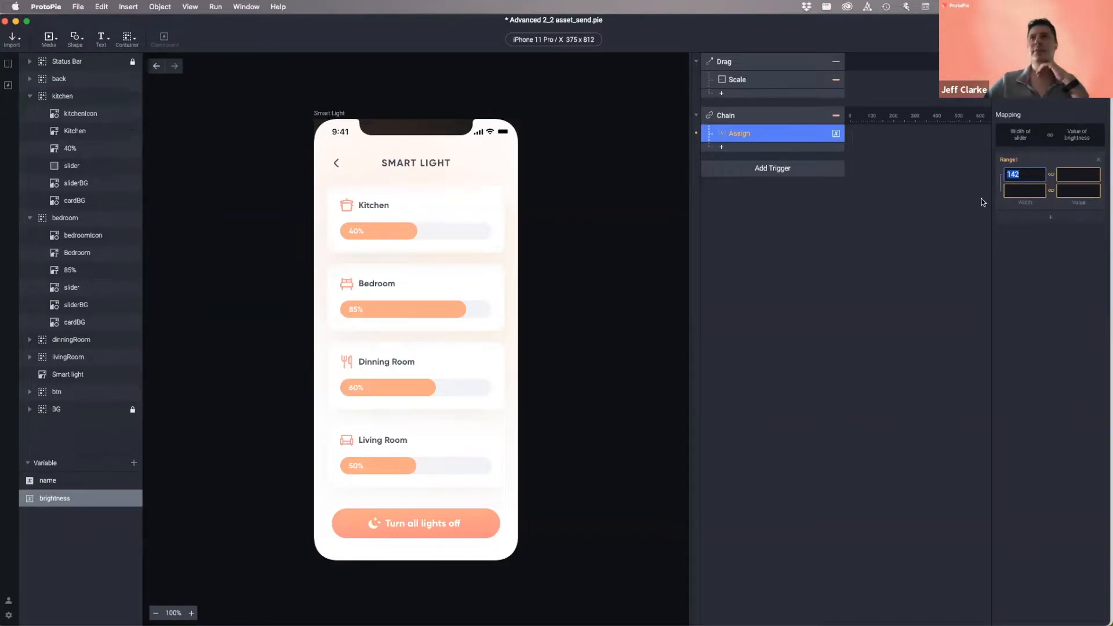
text(0)
click(1021, 189)
text(279)
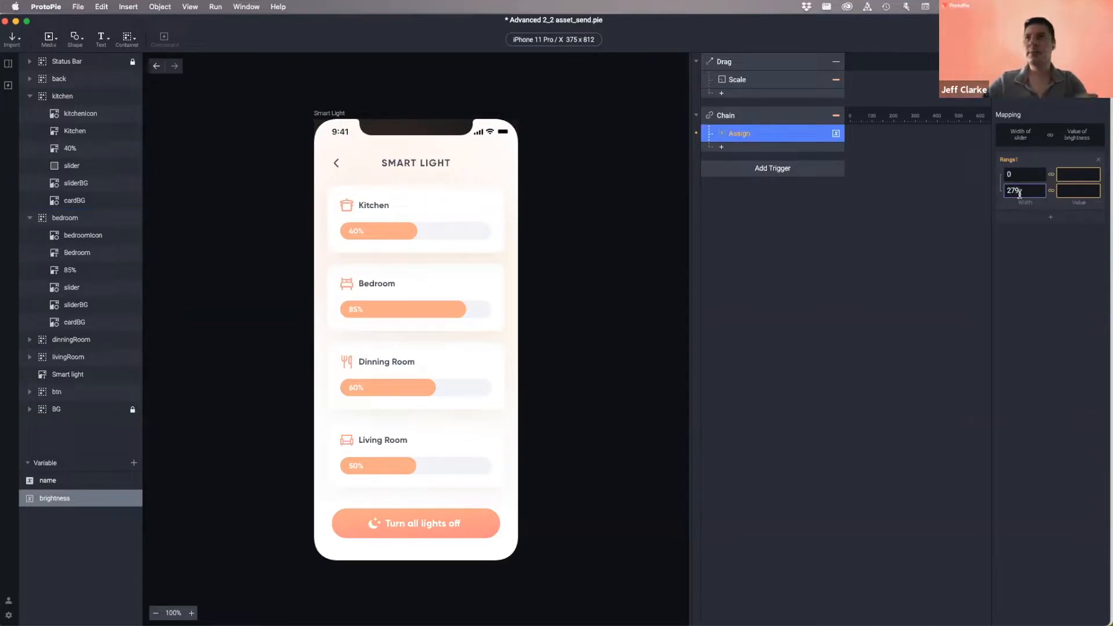
click(1023, 174)
click(1023, 191)
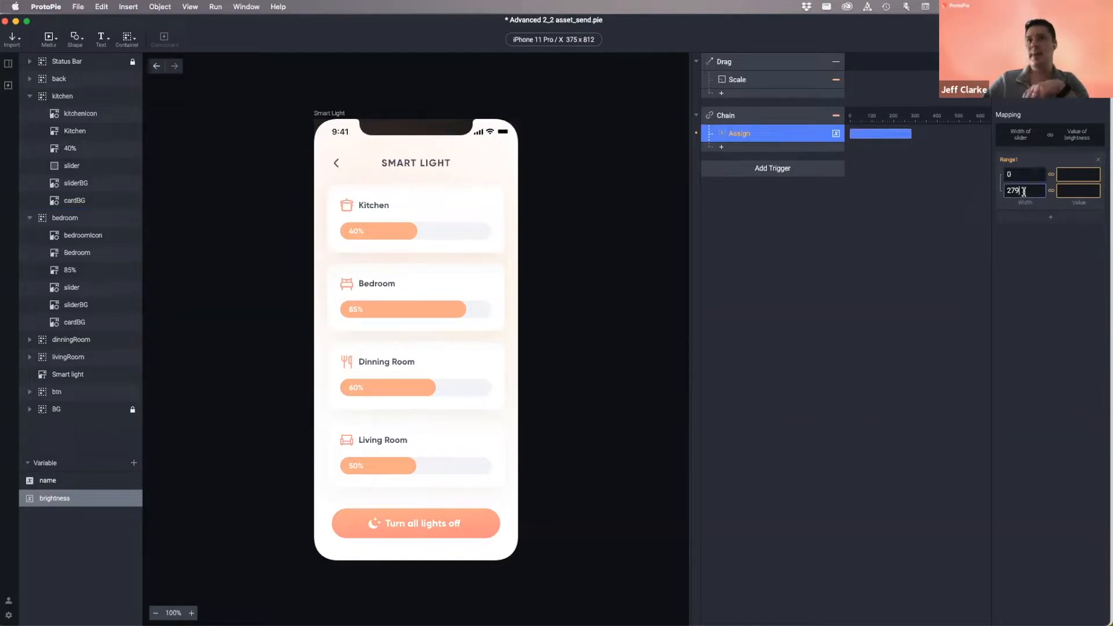
click(738, 79)
click(1078, 188)
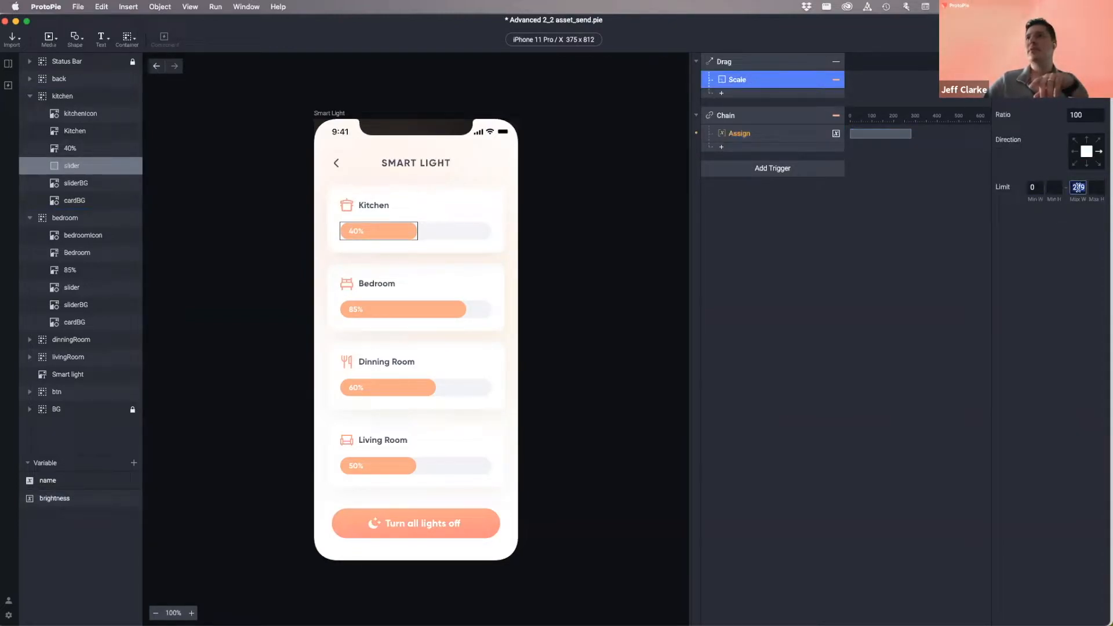
click(751, 132)
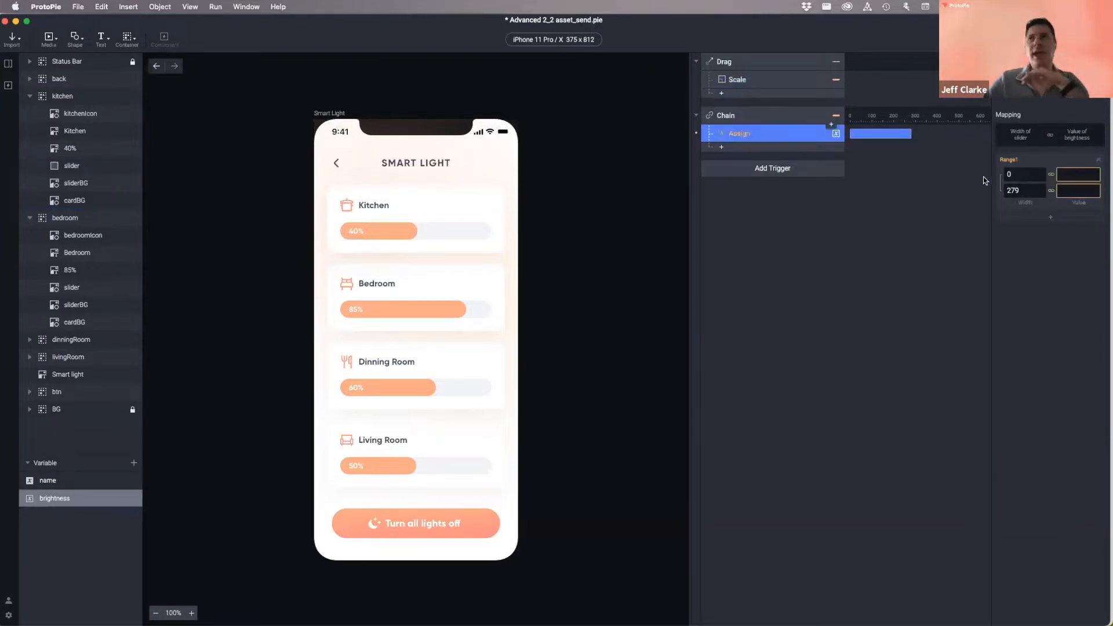
- Map those widths to brightness values 0 and 100 and confirm the mapping
click(1079, 174)
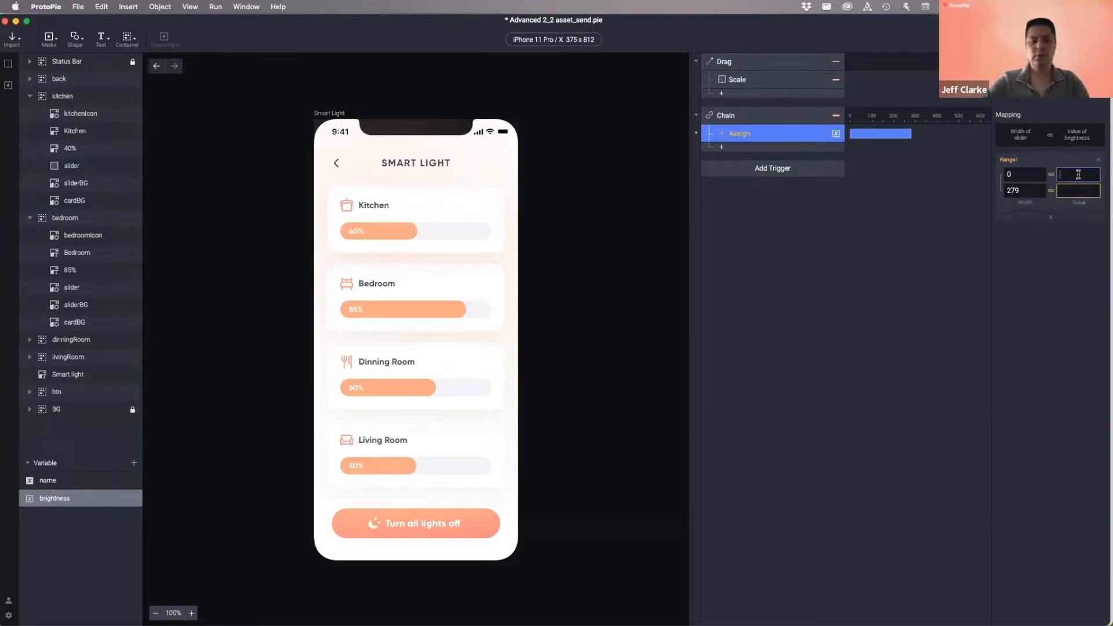
key(Tab)
key(Tab)
key(Return)
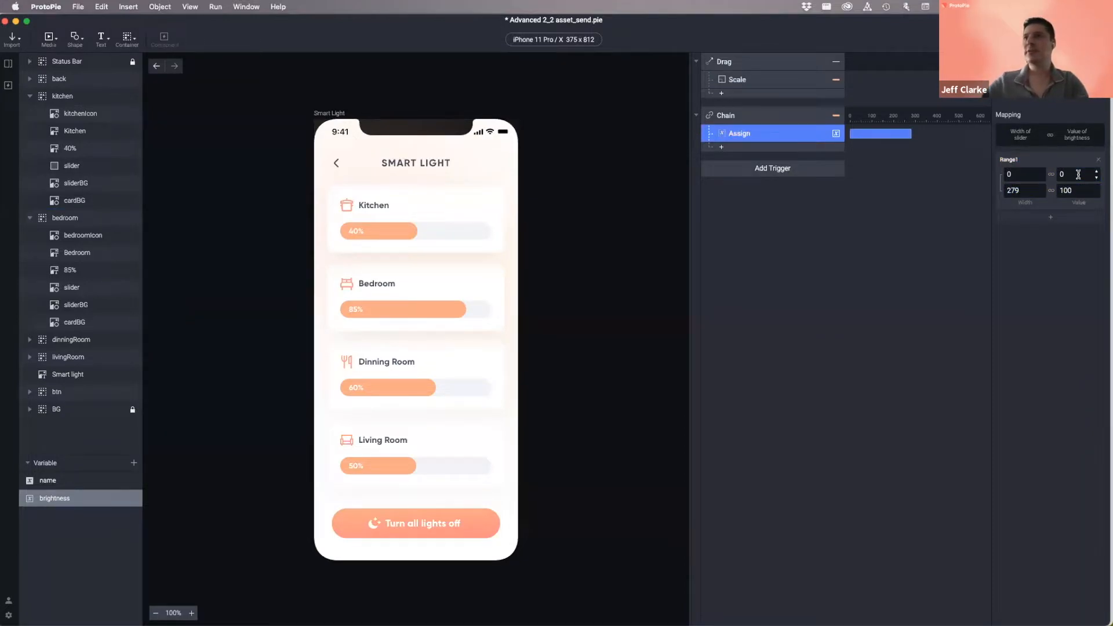
click(1010, 174)
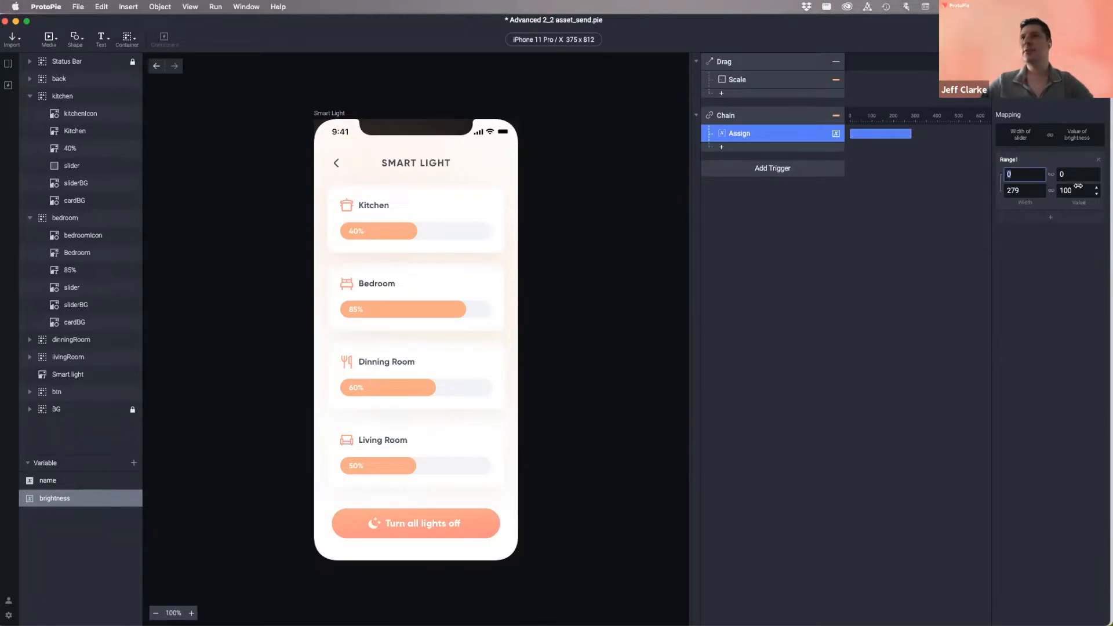
key(Tab)
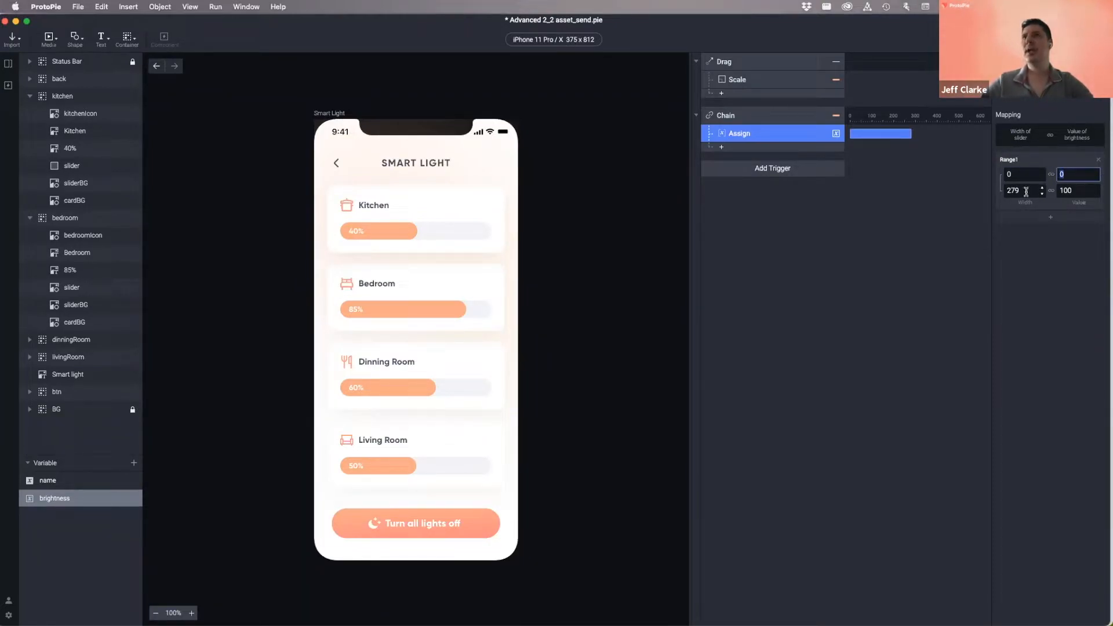
key(Tab)
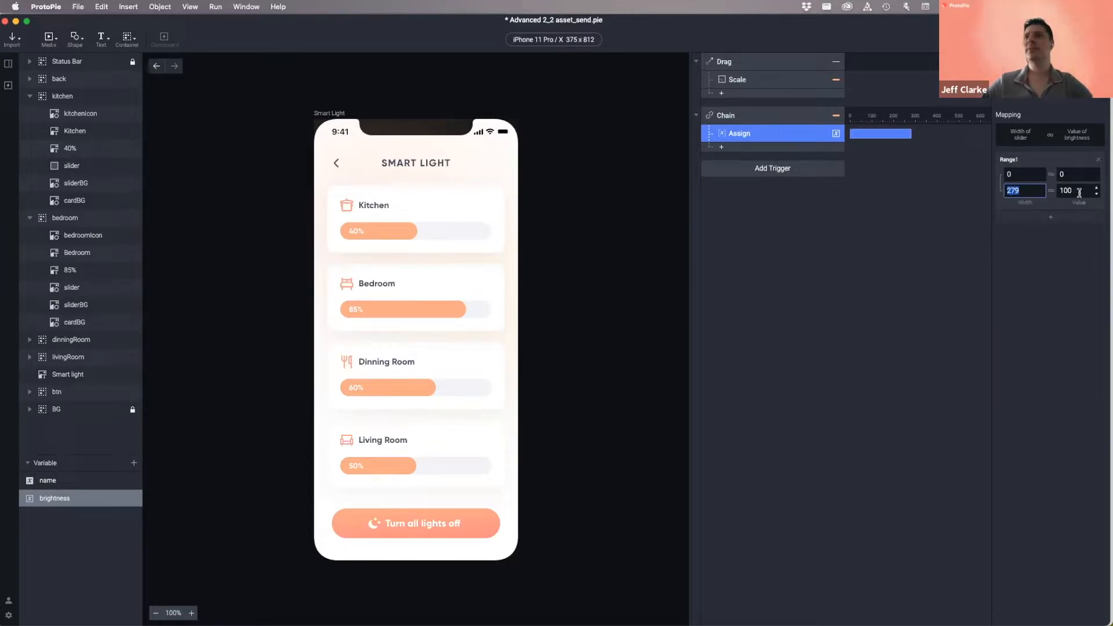
key(Tab)
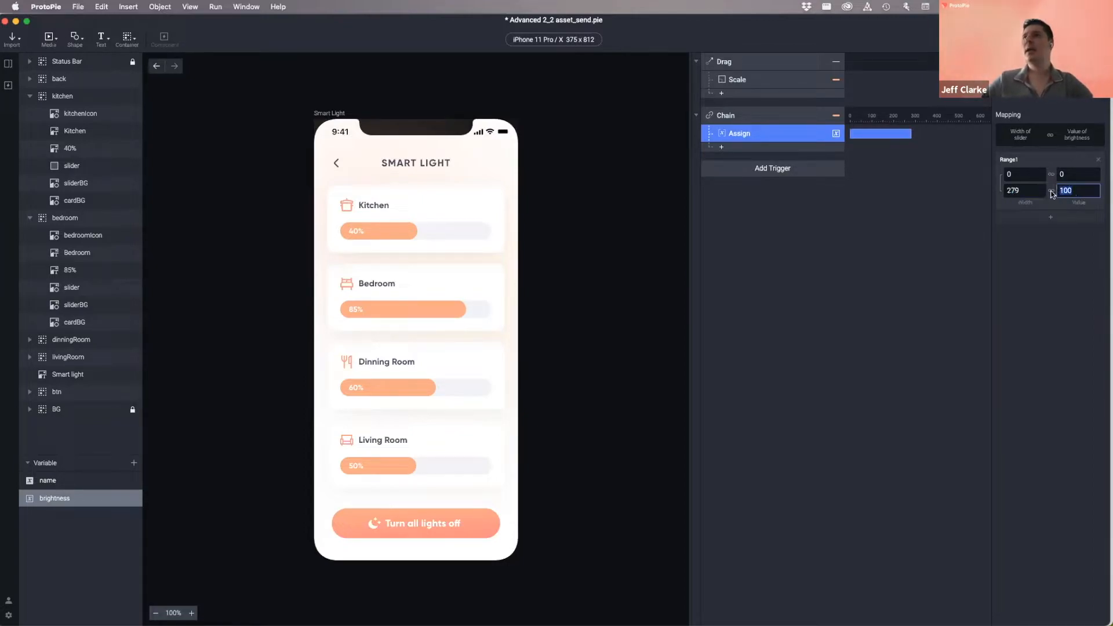
key(Return)
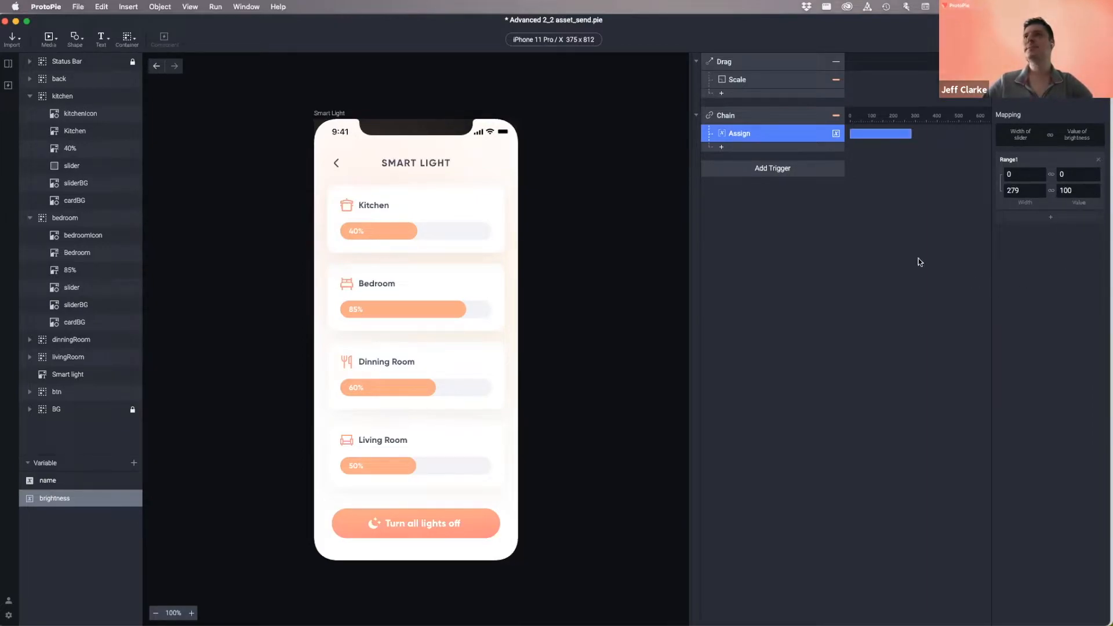
click(895, 235)
click(766, 137)
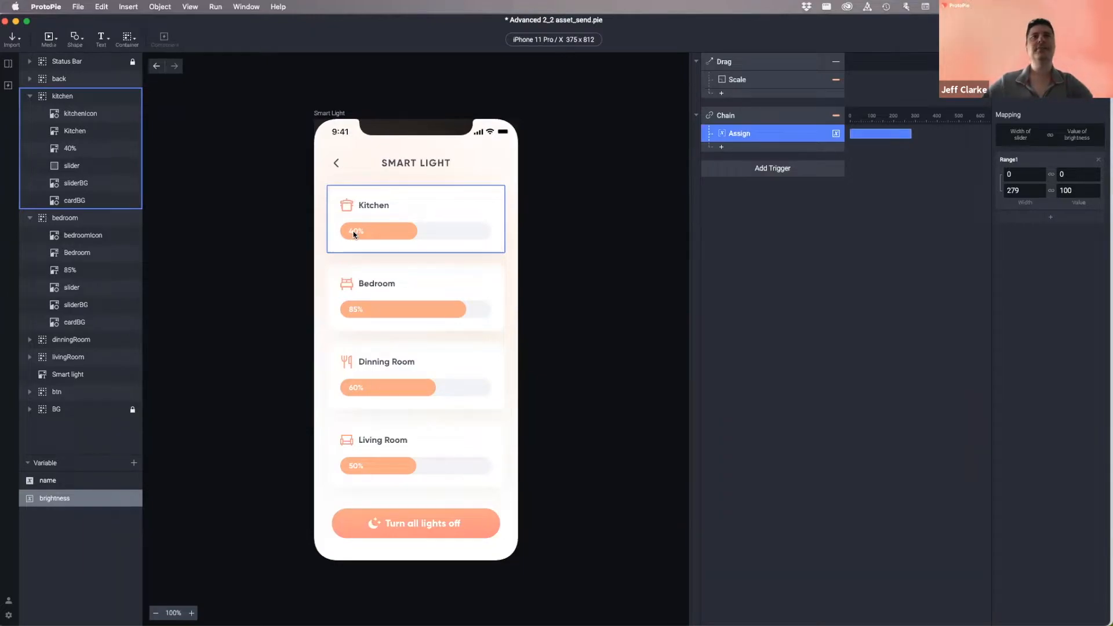
click(849, 242)
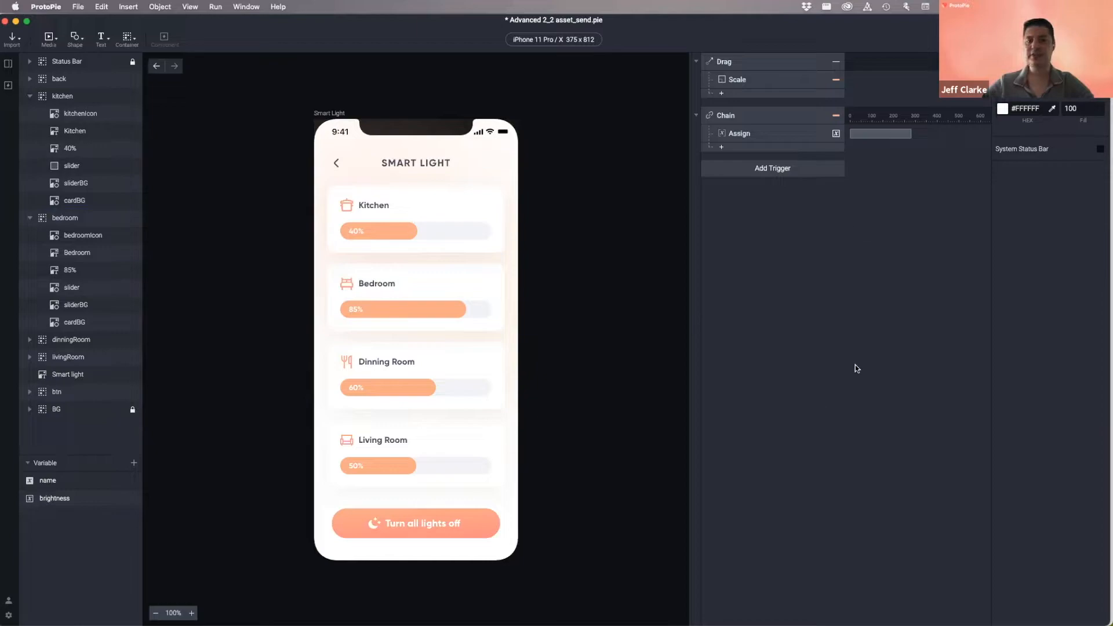
- Add a Detect trigger on brightness, show its debug readout on canvas, and preview
click(773, 169)
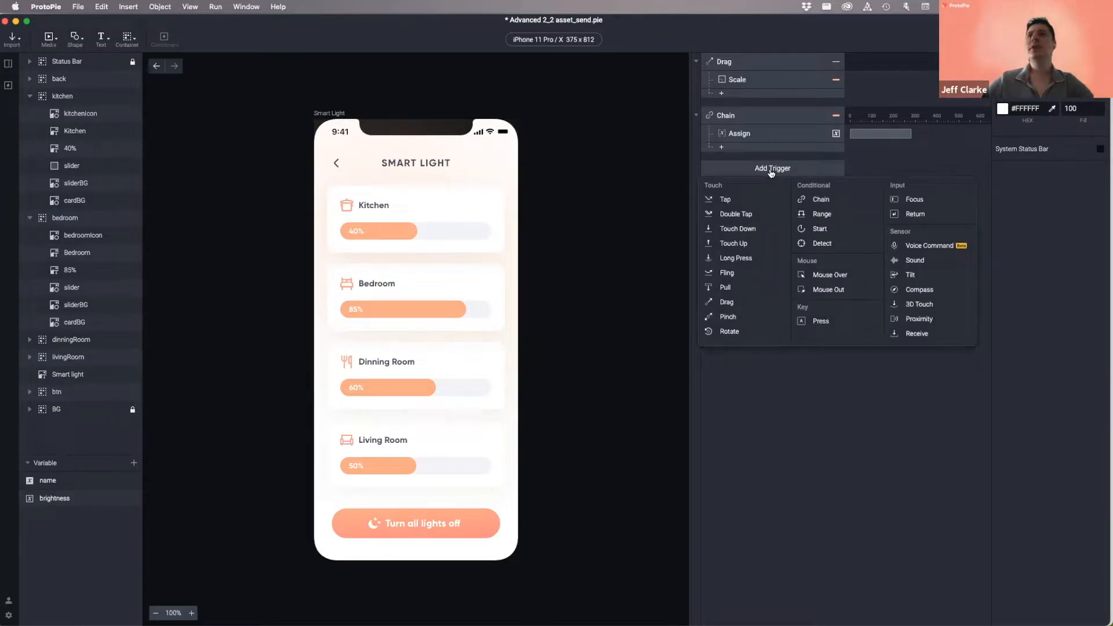
click(826, 243)
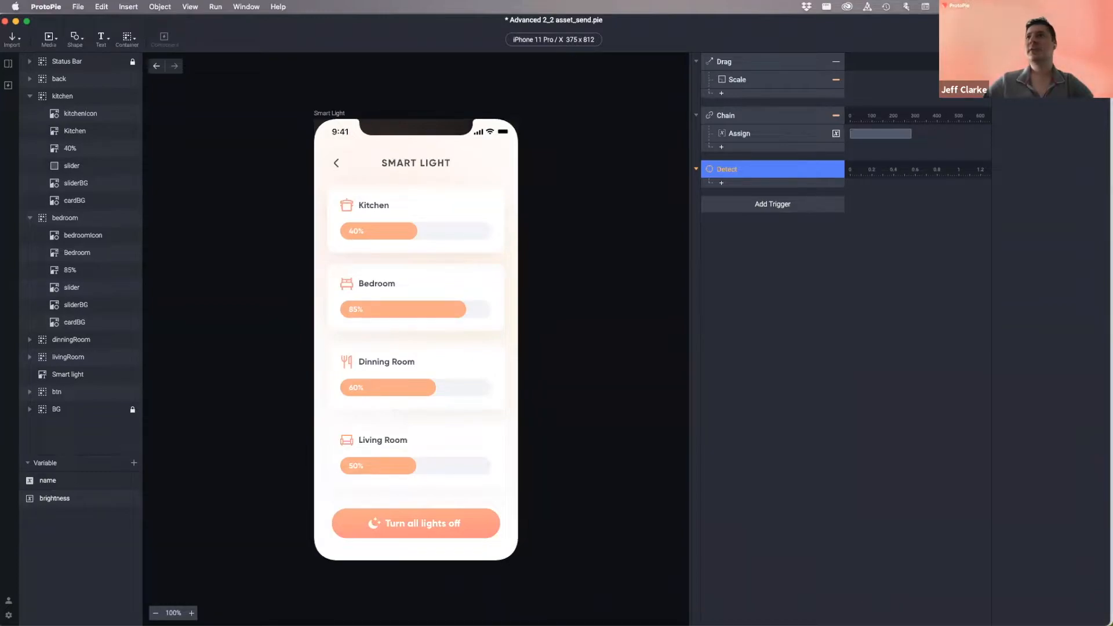
click(1044, 86)
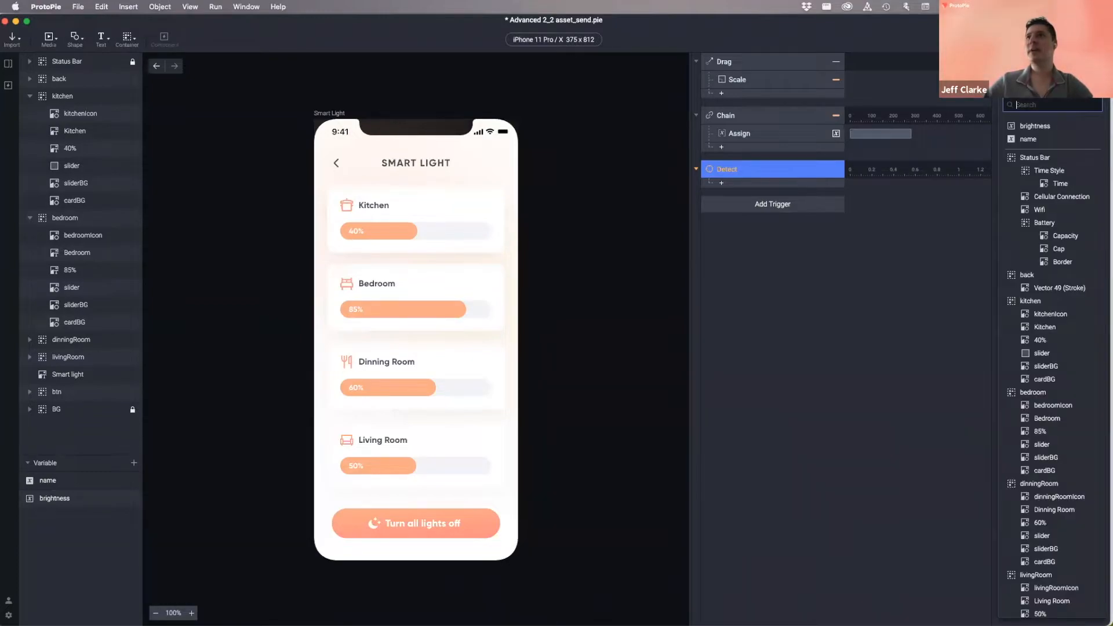
click(1035, 126)
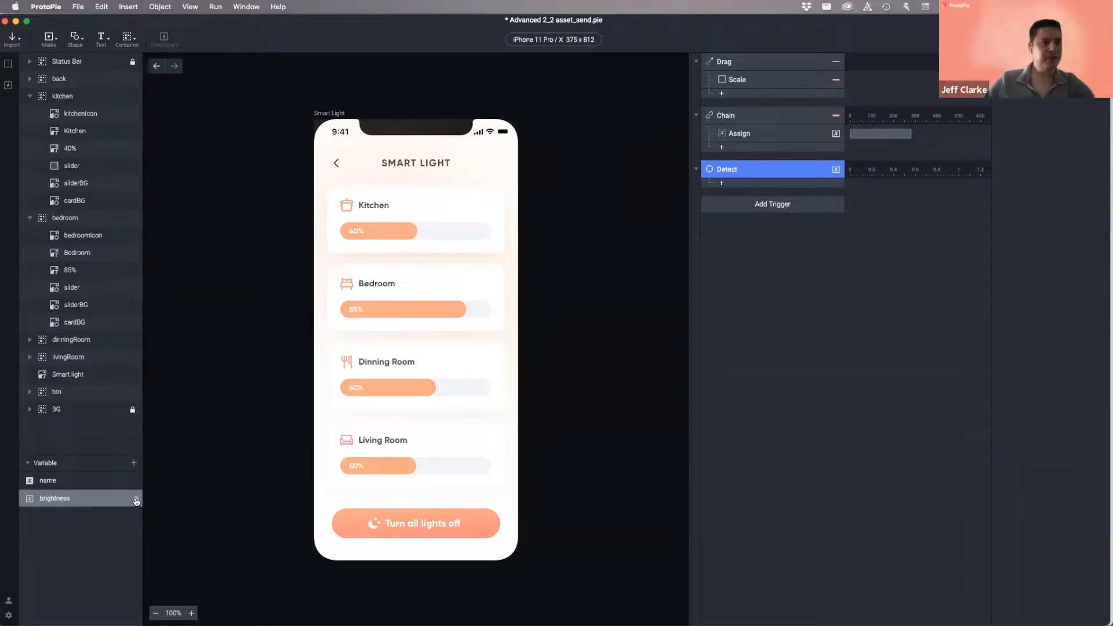
drag(136, 501, 356, 190)
key(super+p)
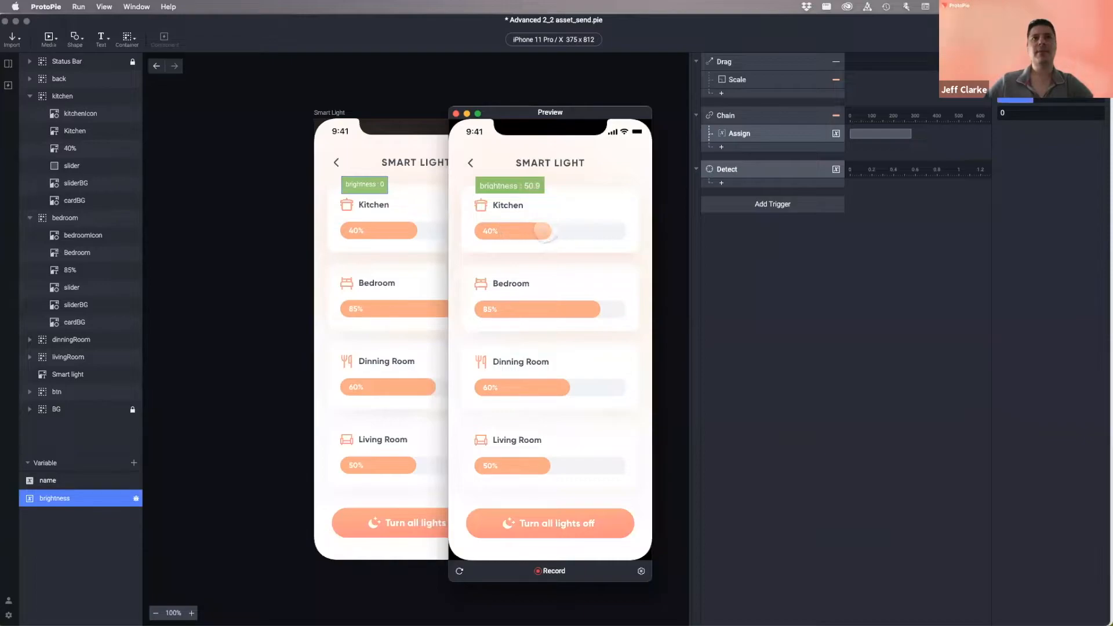
- Drag the slider until brightness hits 100, close the preview, and hide the readout
mouse_move(545, 230)
mouse_down()
mouse_move(493, 231)
mouse_move(604, 230)
mouse_move(481, 231)
mouse_move(621, 230)
mouse_move(545, 231)
mouse_up()
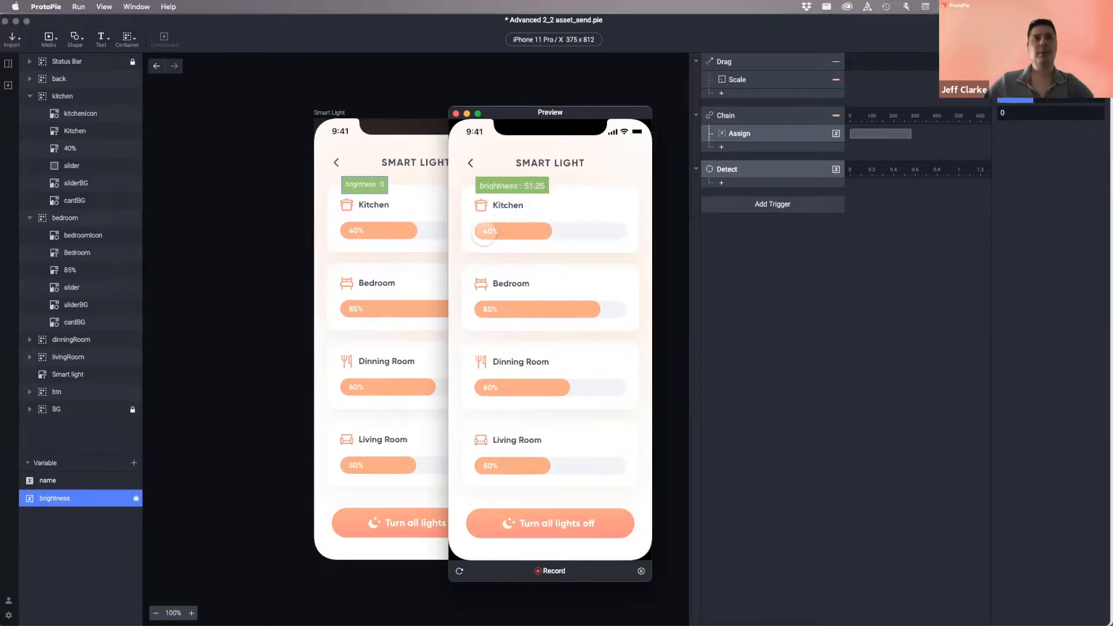
click(456, 113)
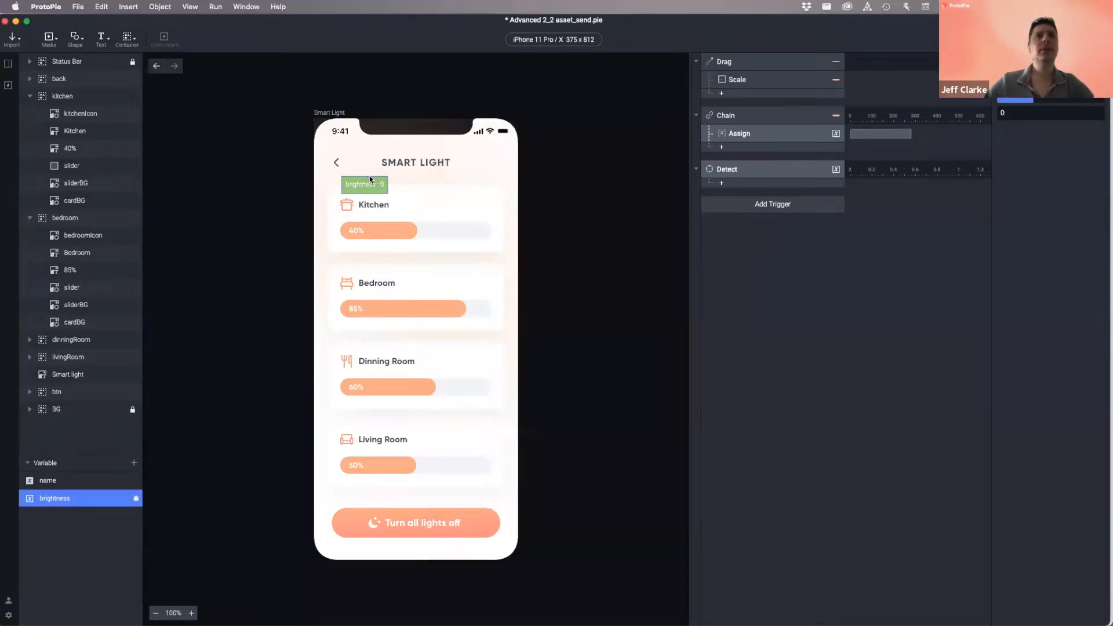
click(136, 499)
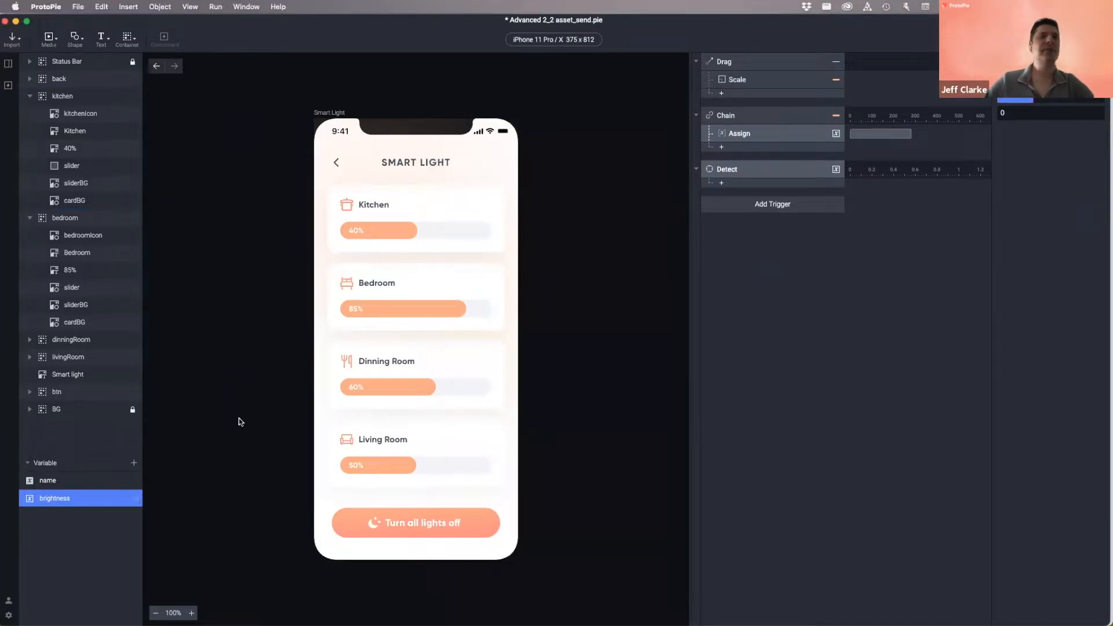
click(754, 170)
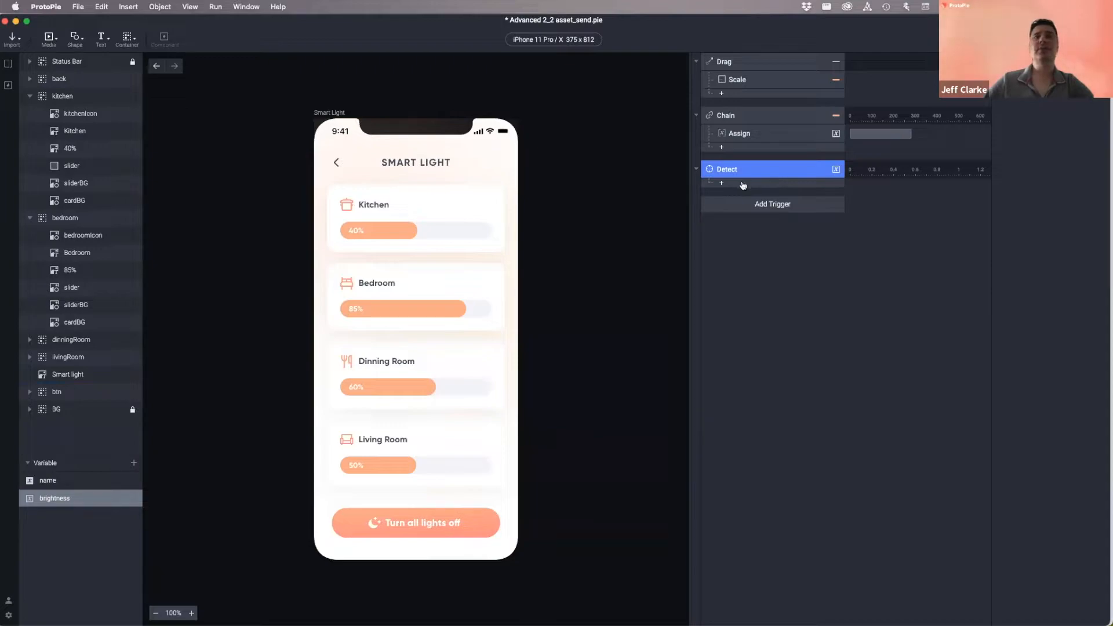
- Give the Detect trigger a Text response from its response menu
click(743, 184)
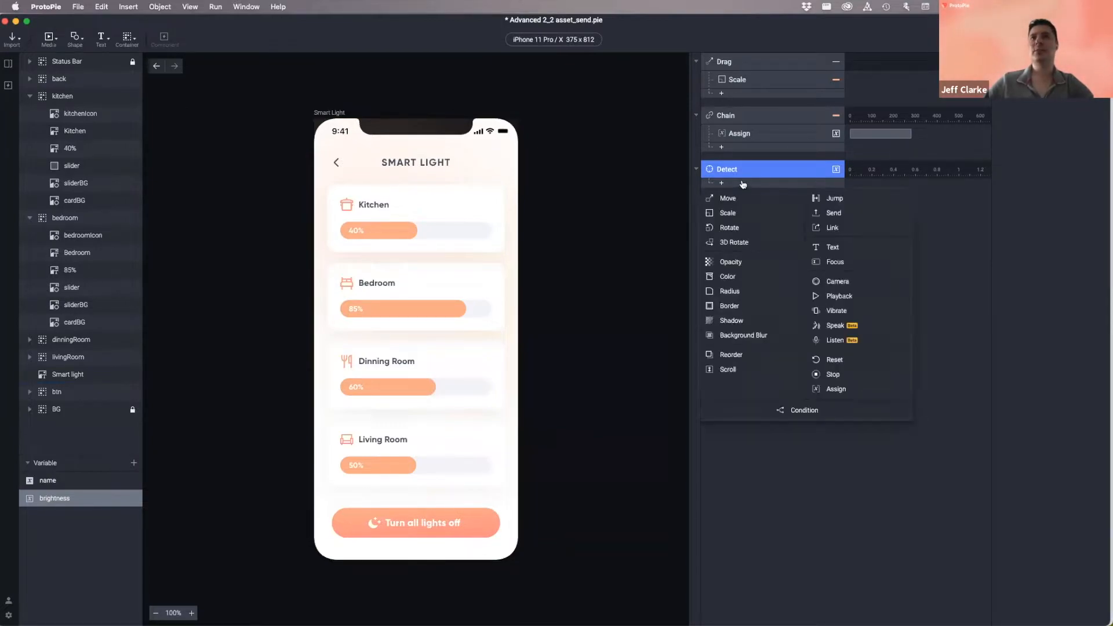
click(827, 246)
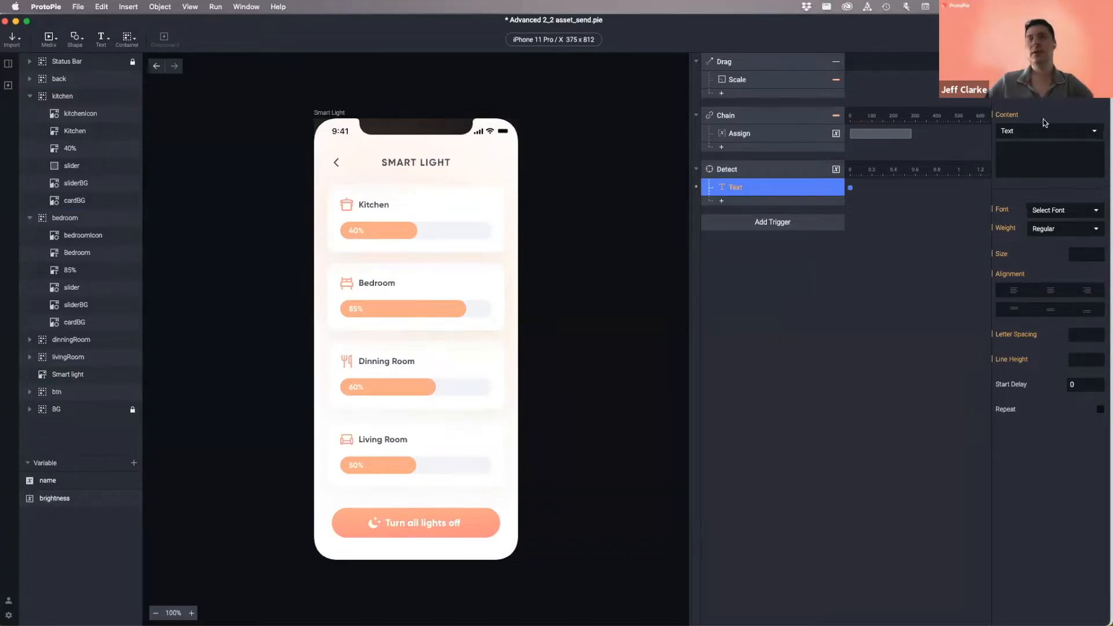
- Rename the 40% text layer to 'dynamicbrightness'
double_click(71, 149)
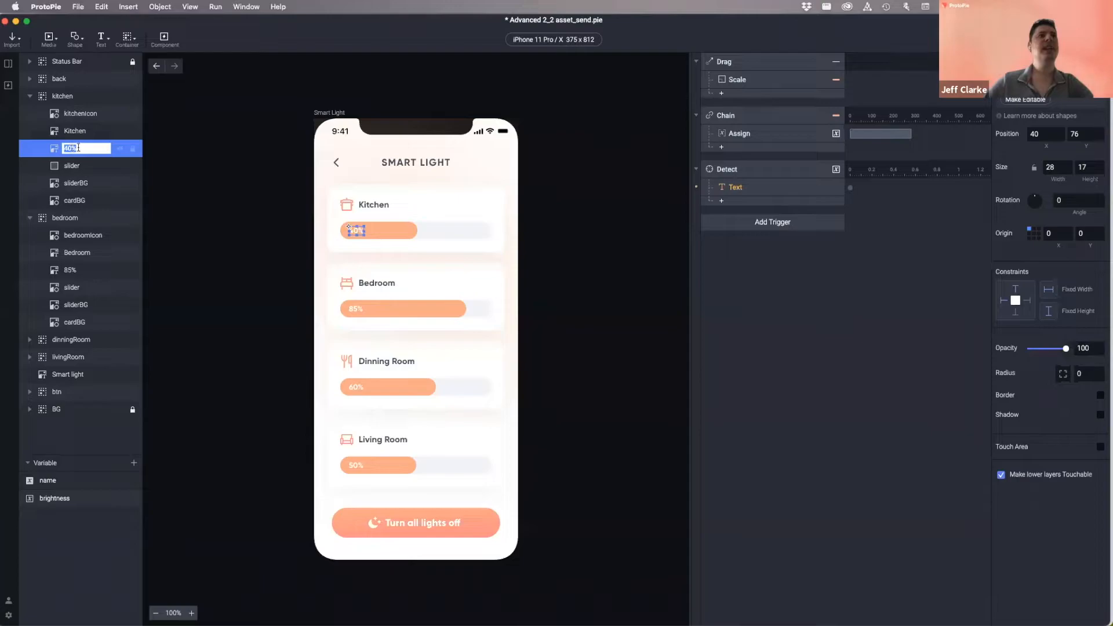
text(dynimc)
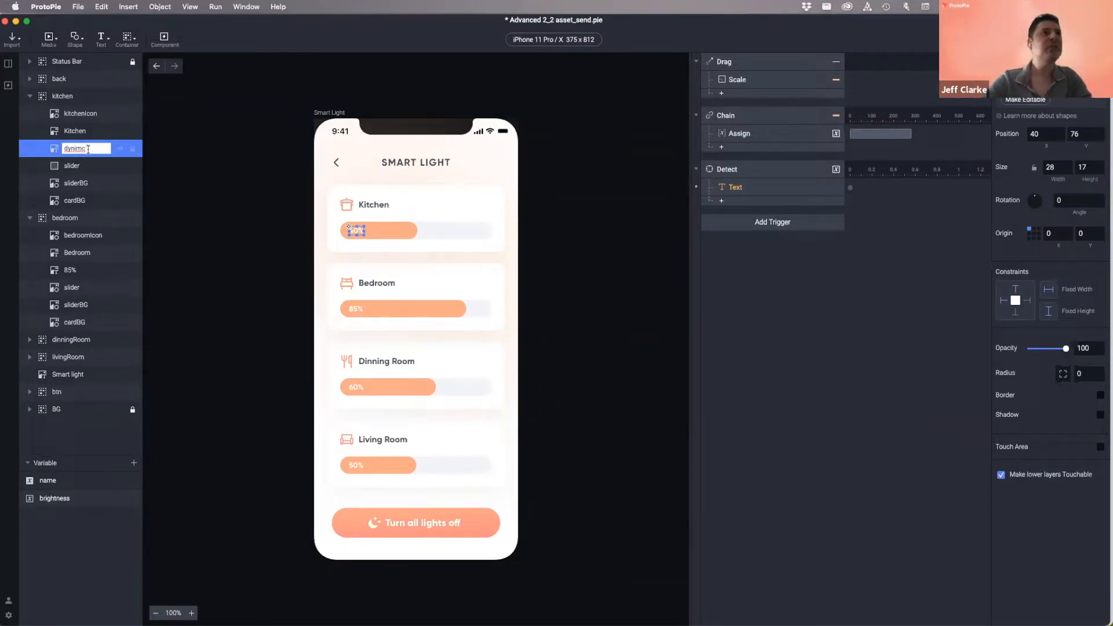
key(BackSpace)
text(ami)
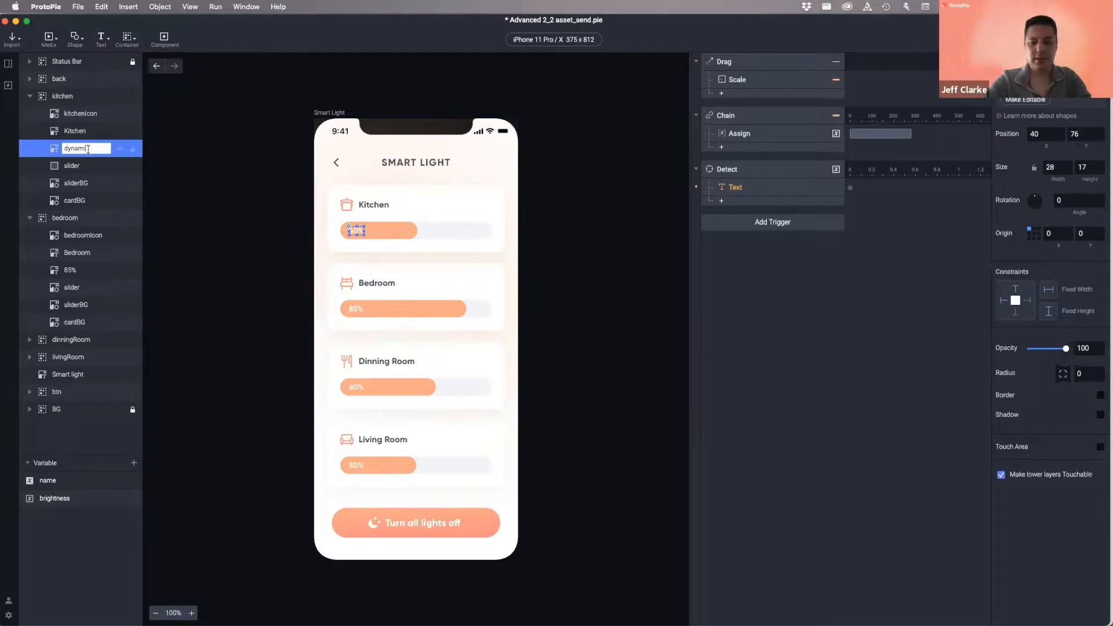
text(cbrightness)
key(Return)
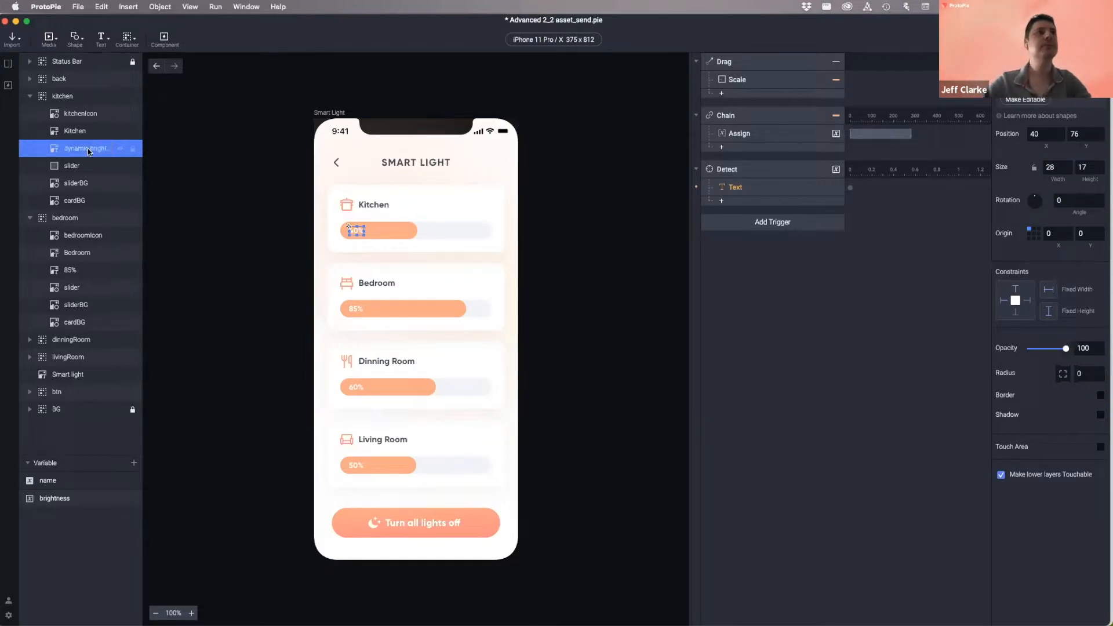
- Check the Text response's empty target layer list, then select the kitchen slider bar
click(765, 186)
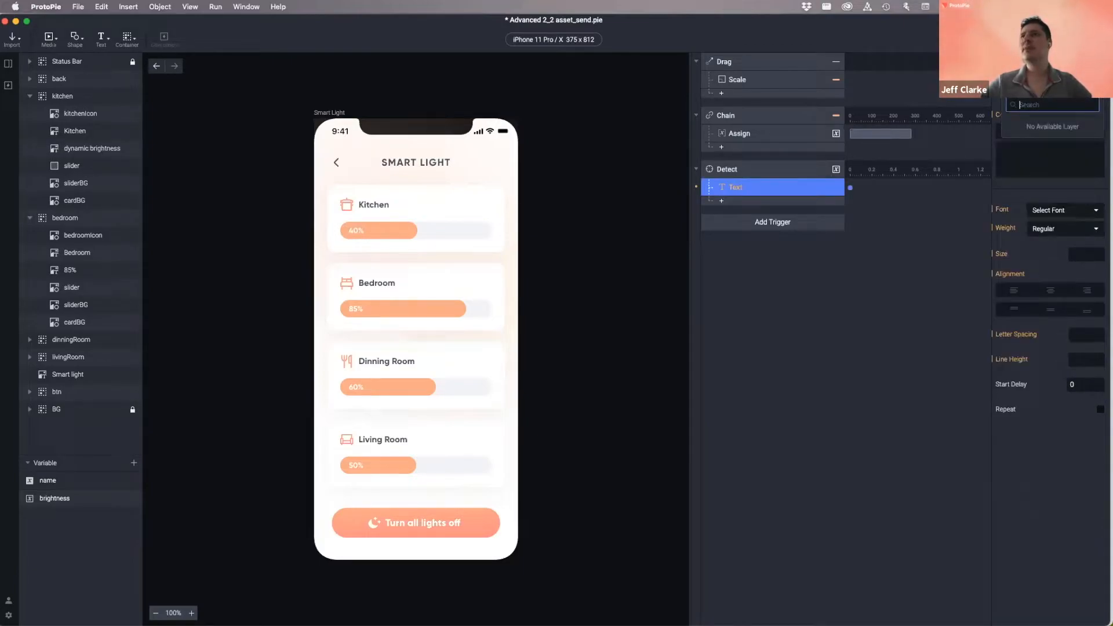
click(1050, 86)
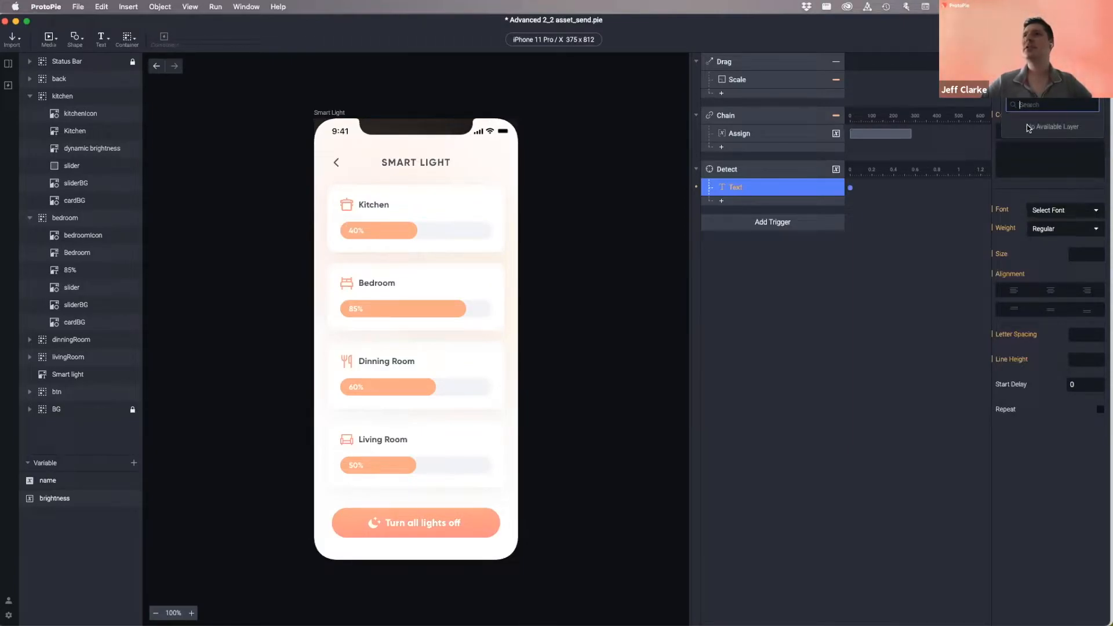
click(947, 209)
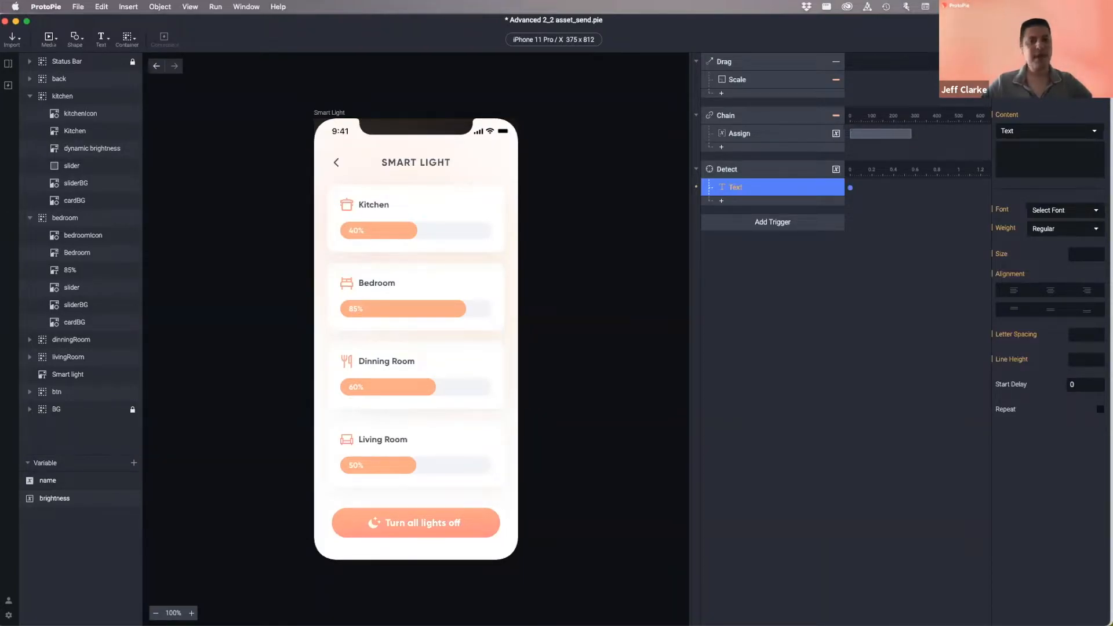
click(87, 172)
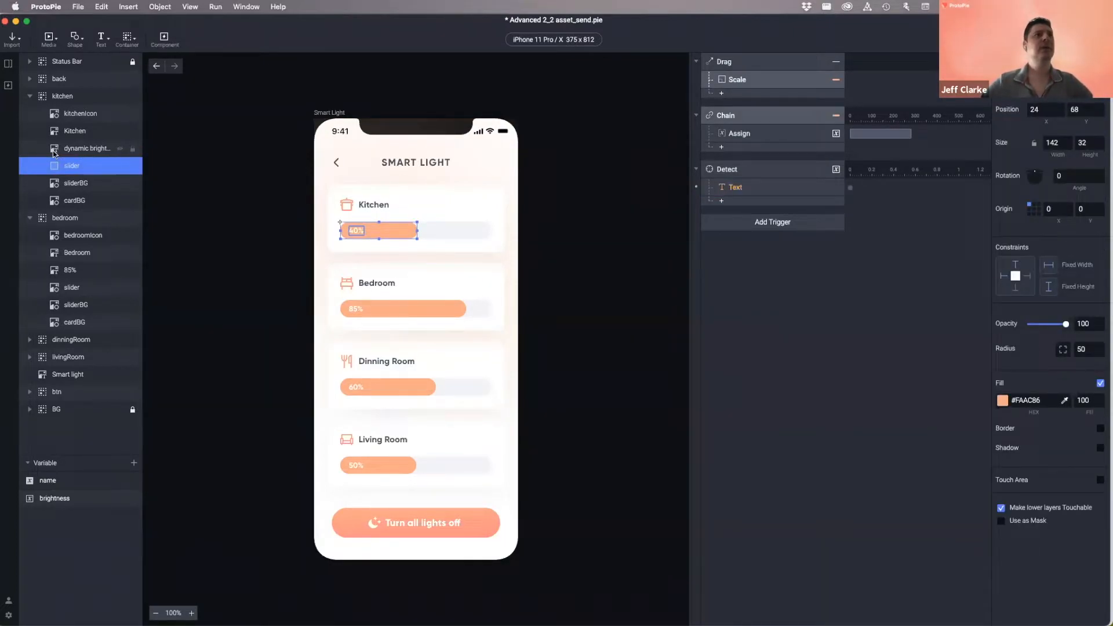
- Make the dynamic brightness label layer editable Gilroy Bold 14 text in #FFFFFF
click(55, 153)
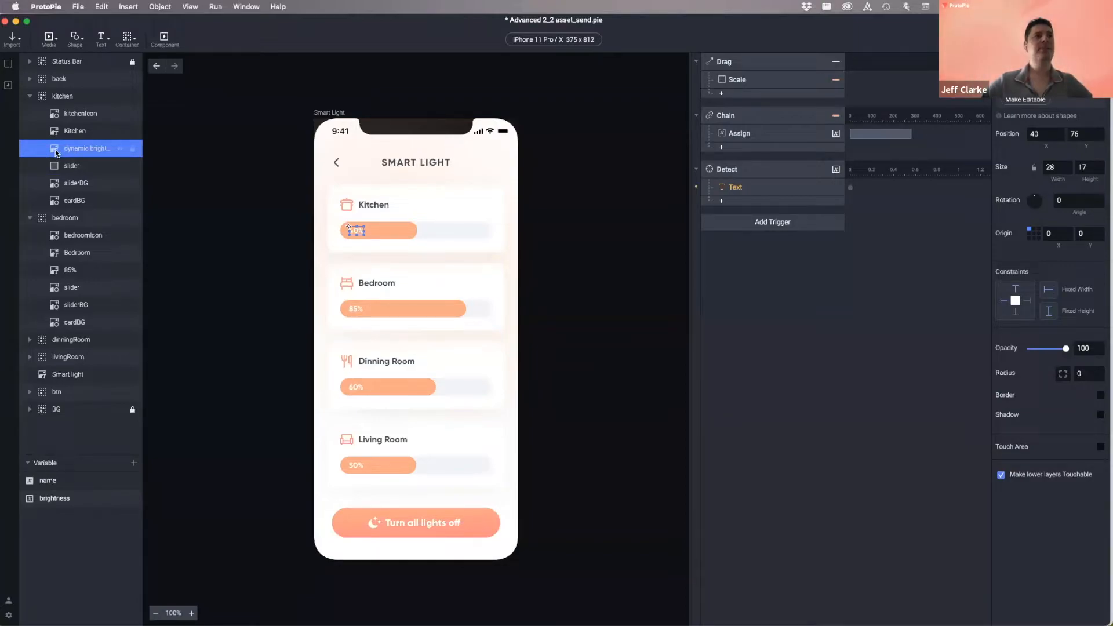
click(70, 168)
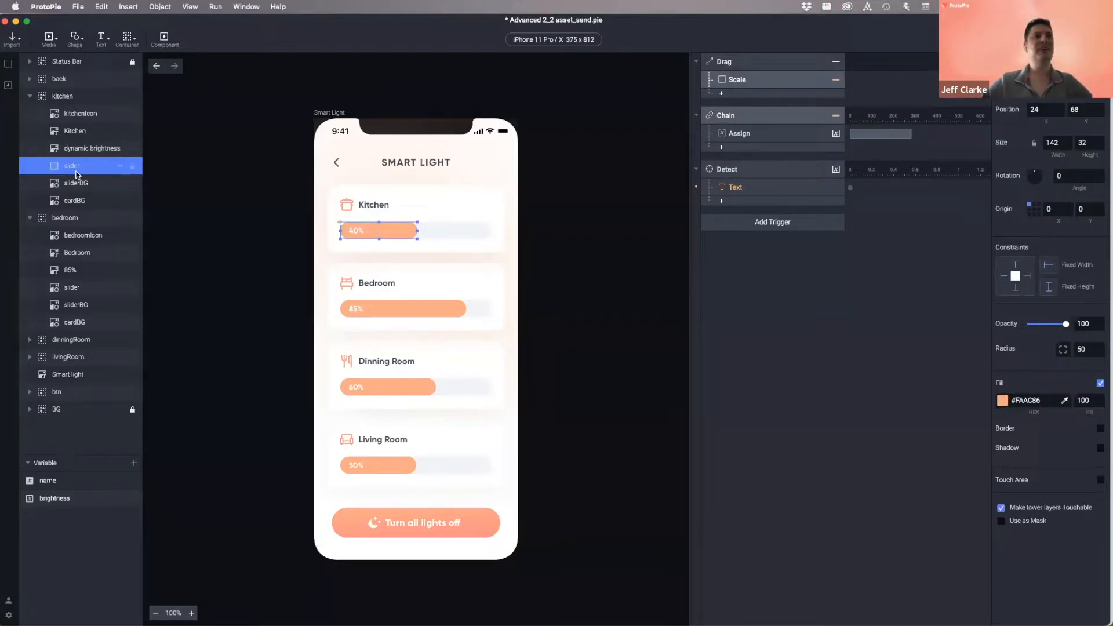
click(93, 149)
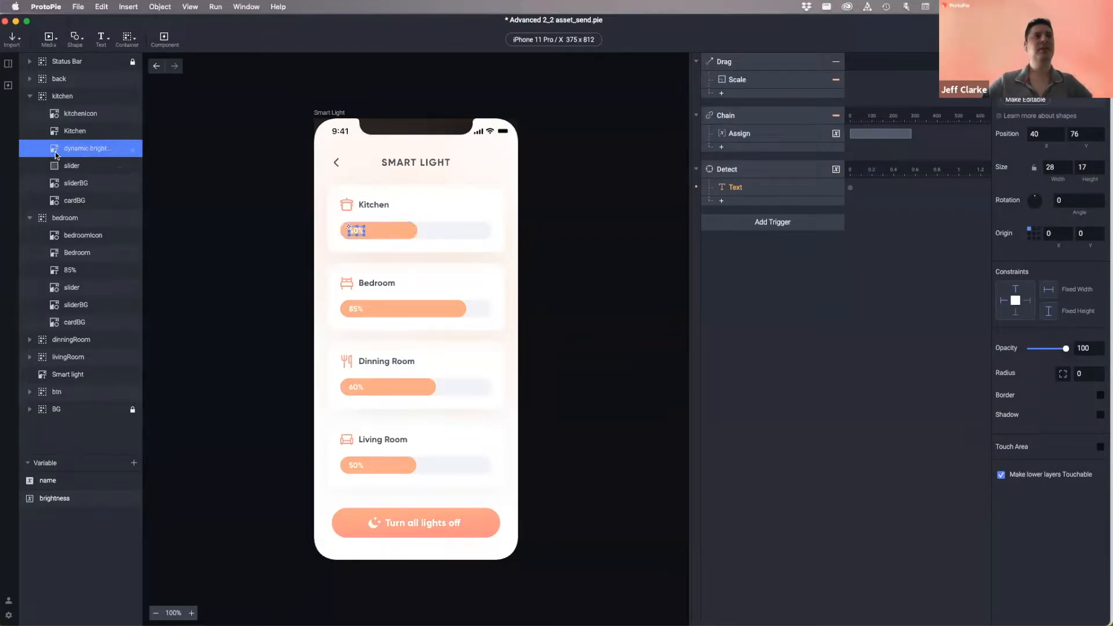
click(64, 165)
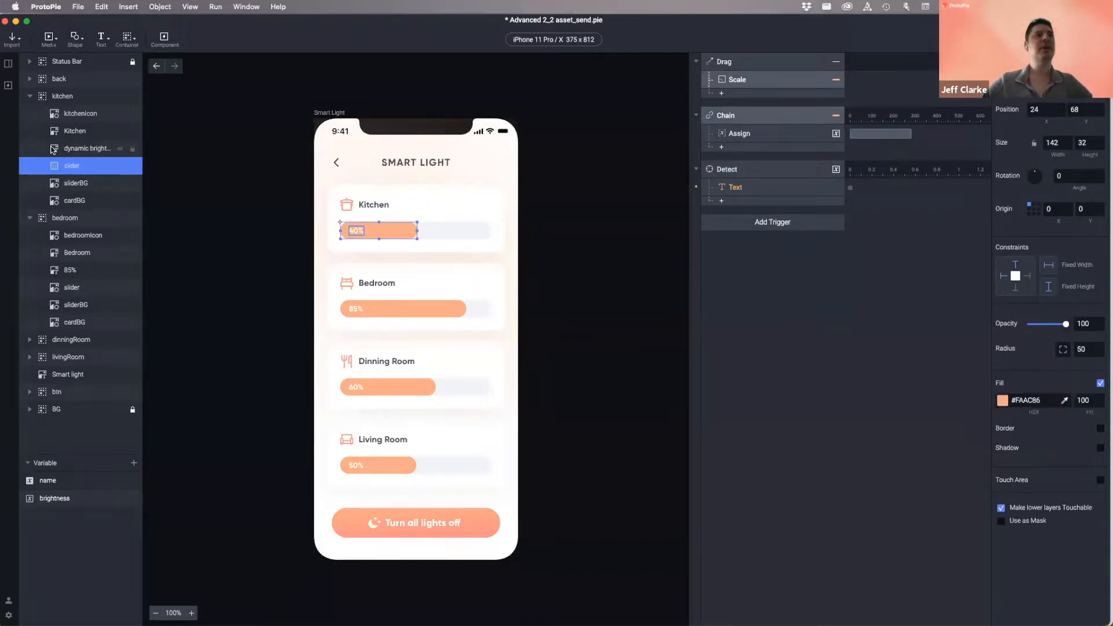
click(65, 149)
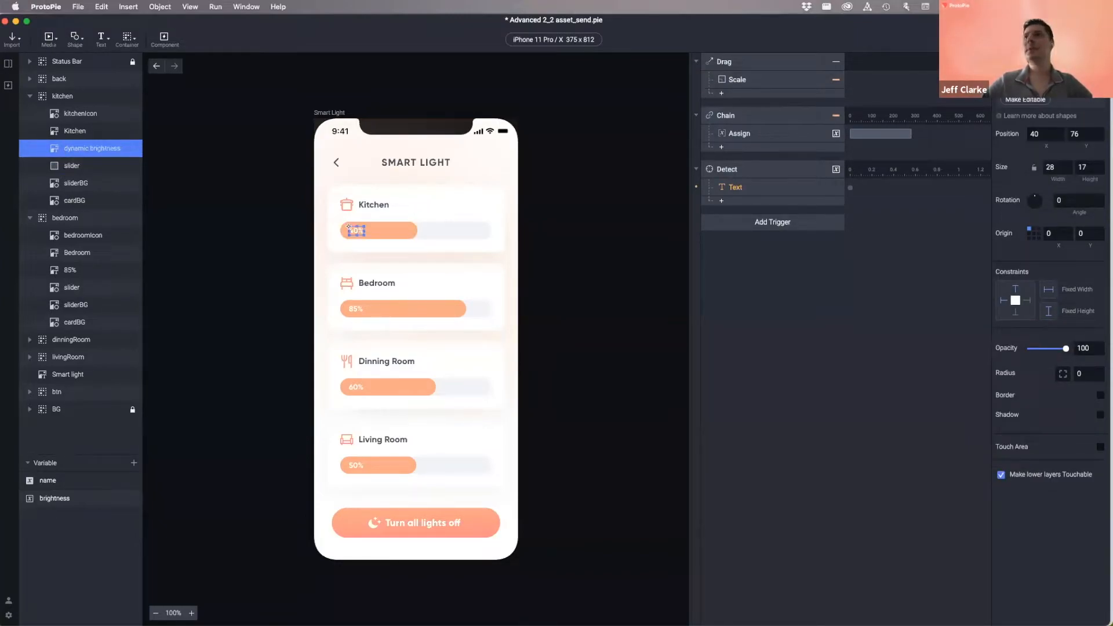
click(1026, 100)
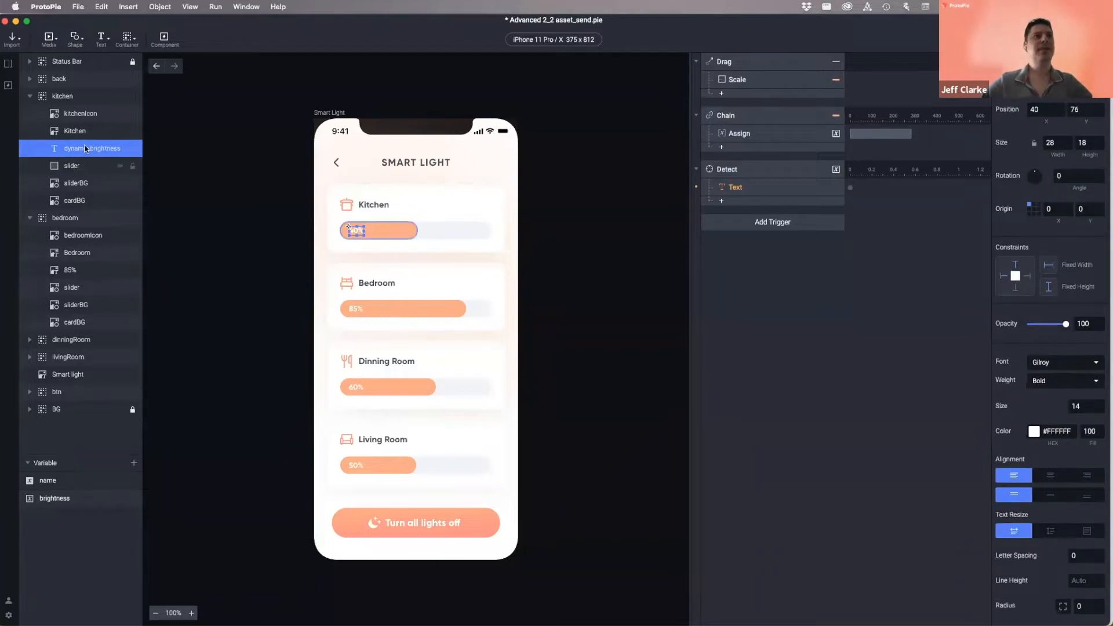
click(64, 165)
click(58, 147)
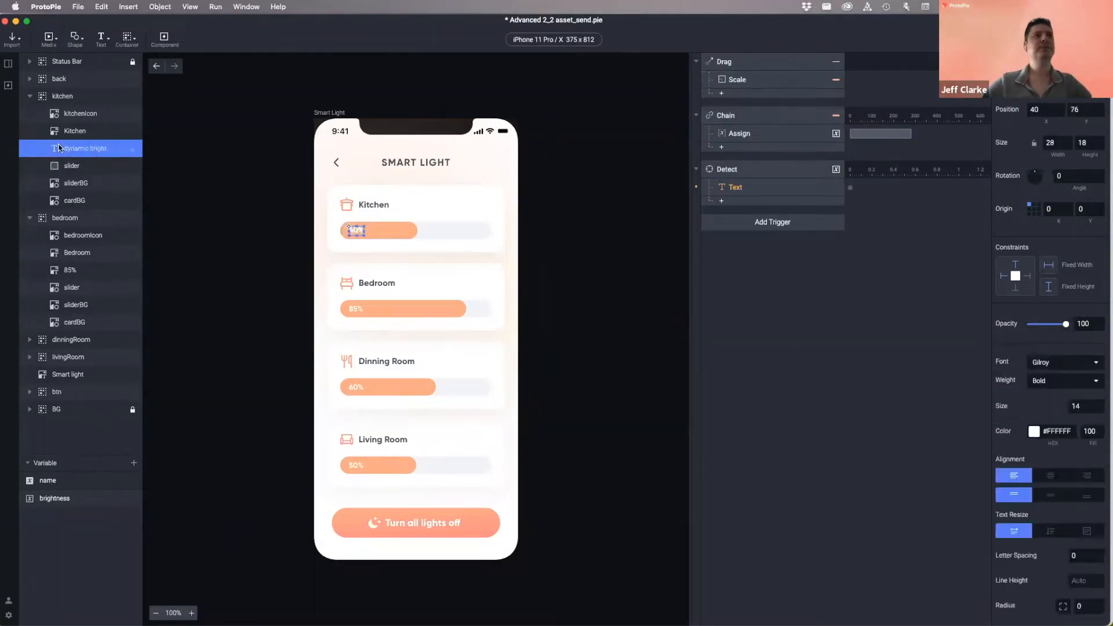
click(753, 187)
- Target the Text response at the dynamic brightness layer, with Content set to Formula
click(1044, 131)
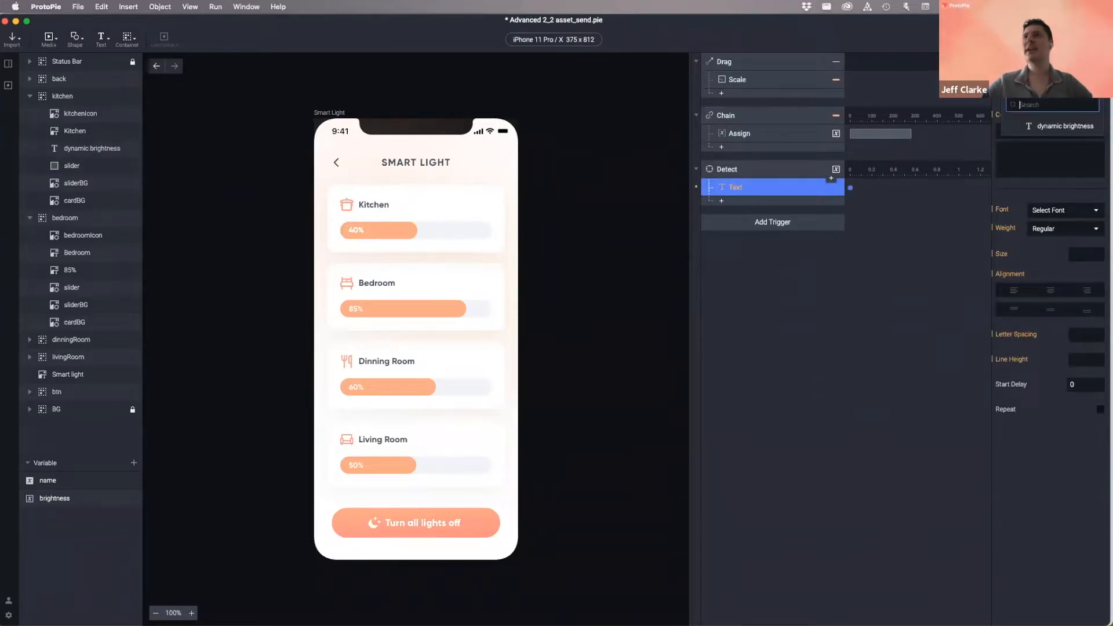
click(1061, 127)
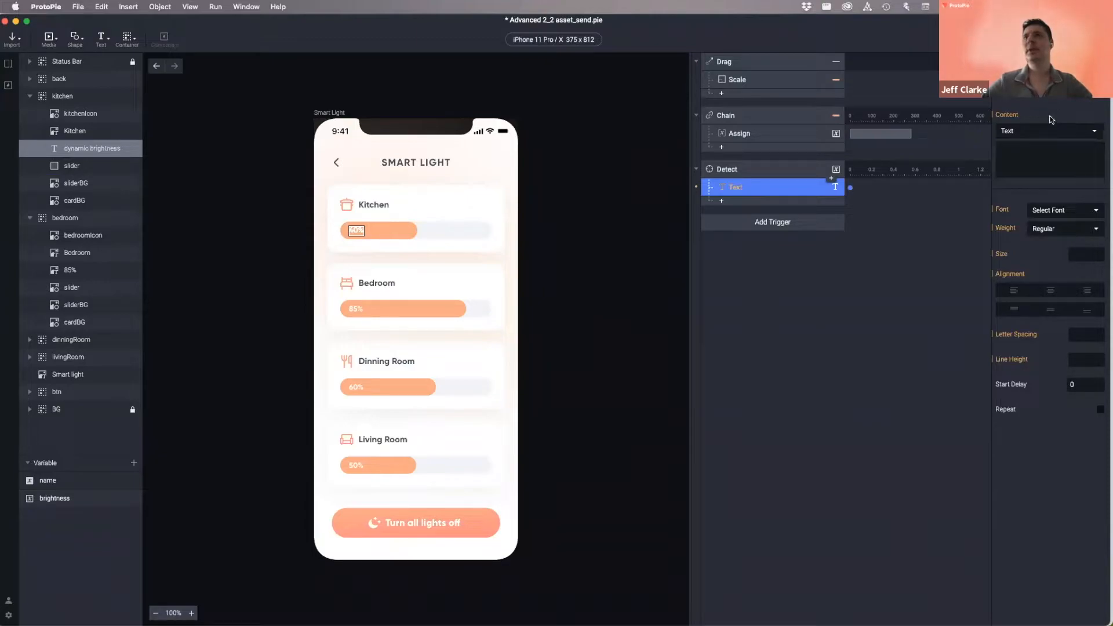
click(1042, 130)
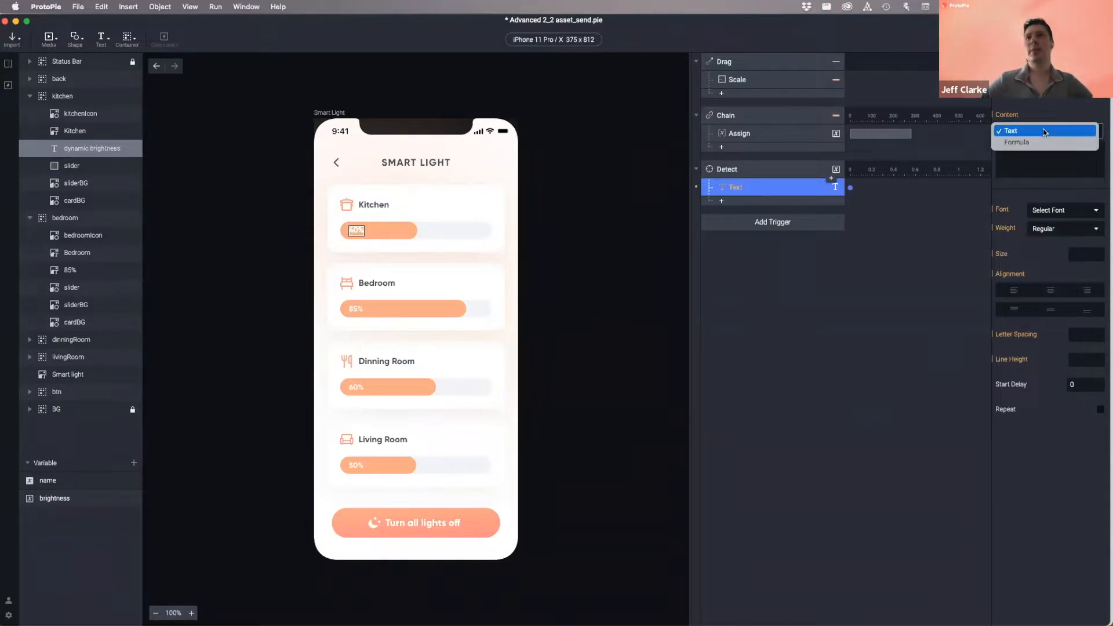
click(1037, 130)
click(1030, 131)
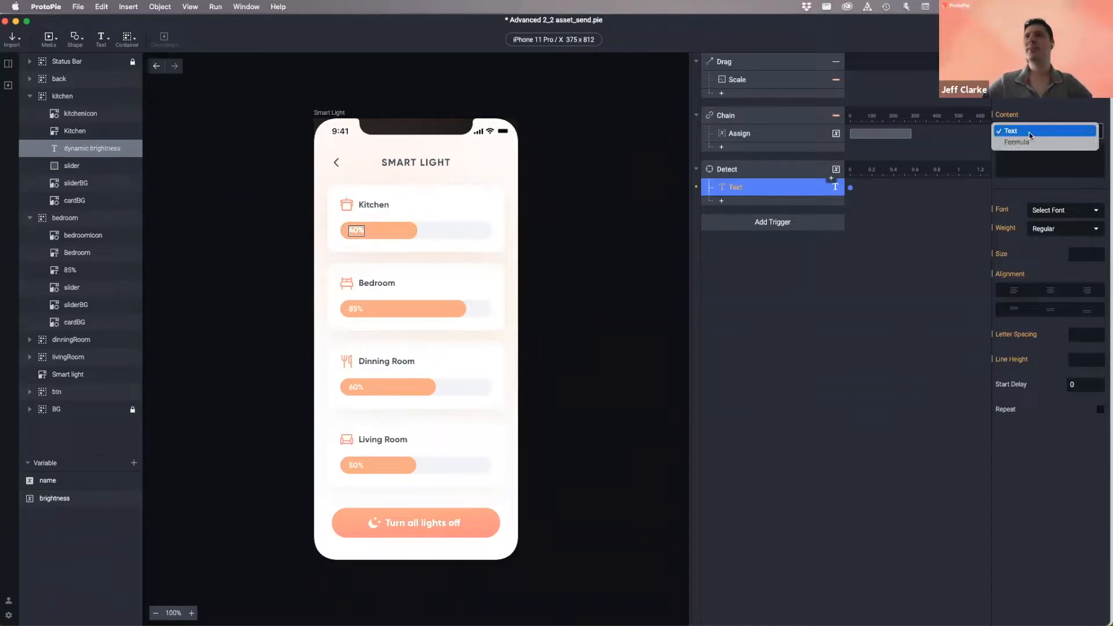
click(1022, 144)
- Insert the brightness variable as the label's formula and confirm it
click(1047, 148)
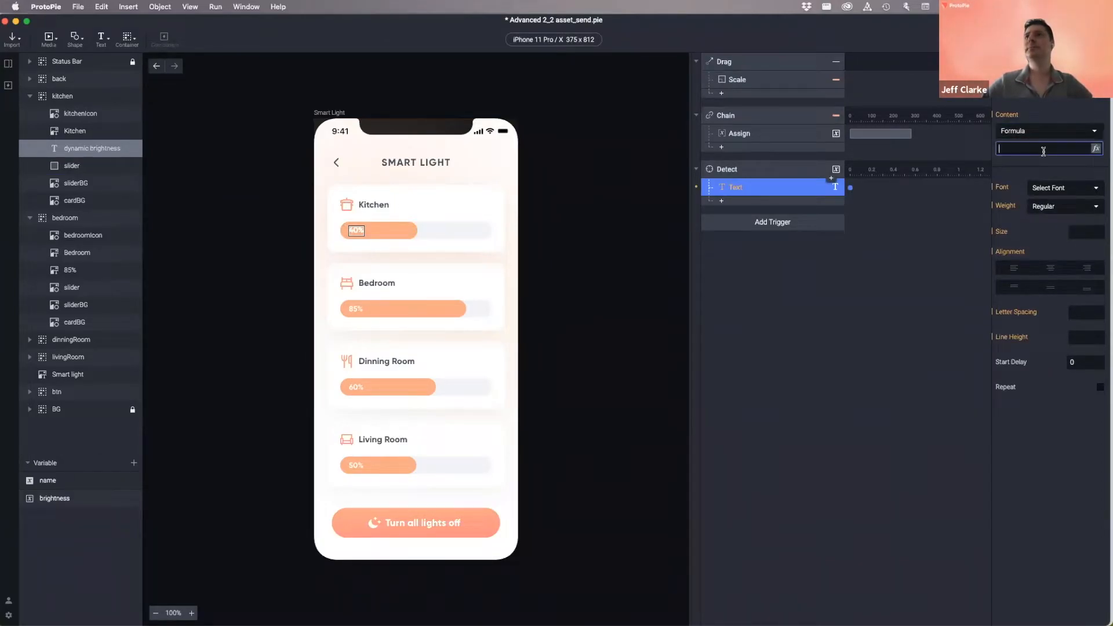
click(1097, 149)
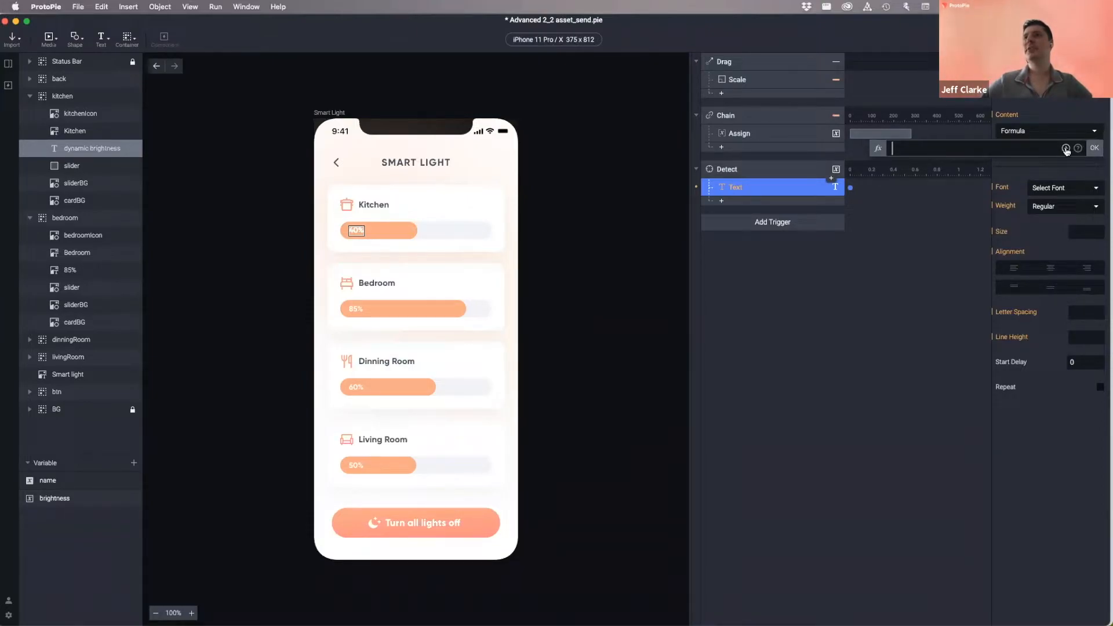
click(1067, 148)
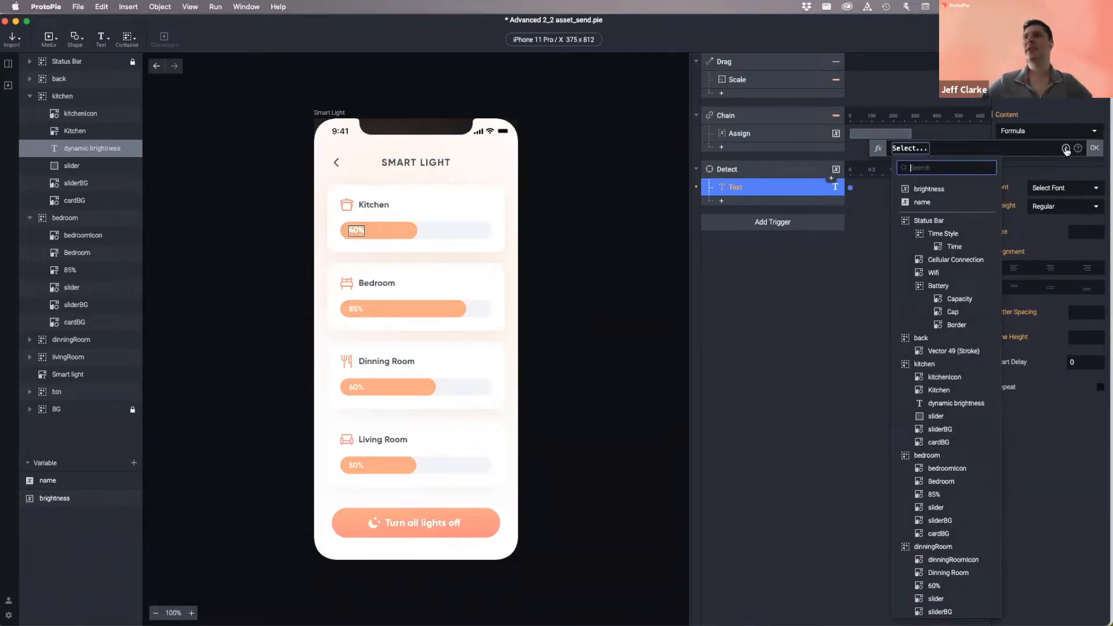
click(935, 189)
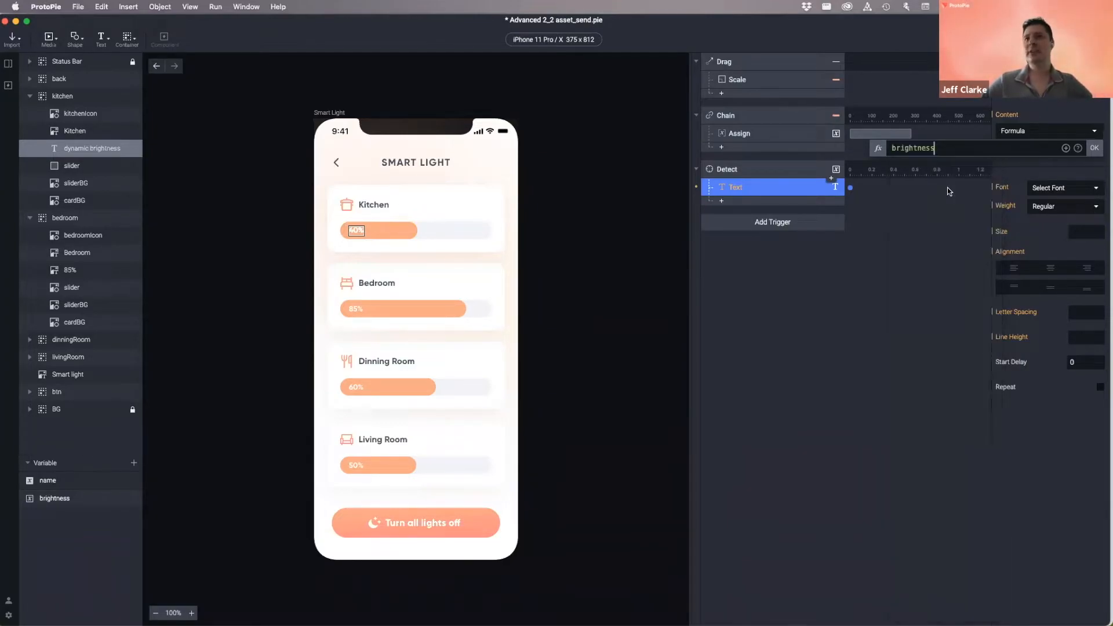
click(1094, 148)
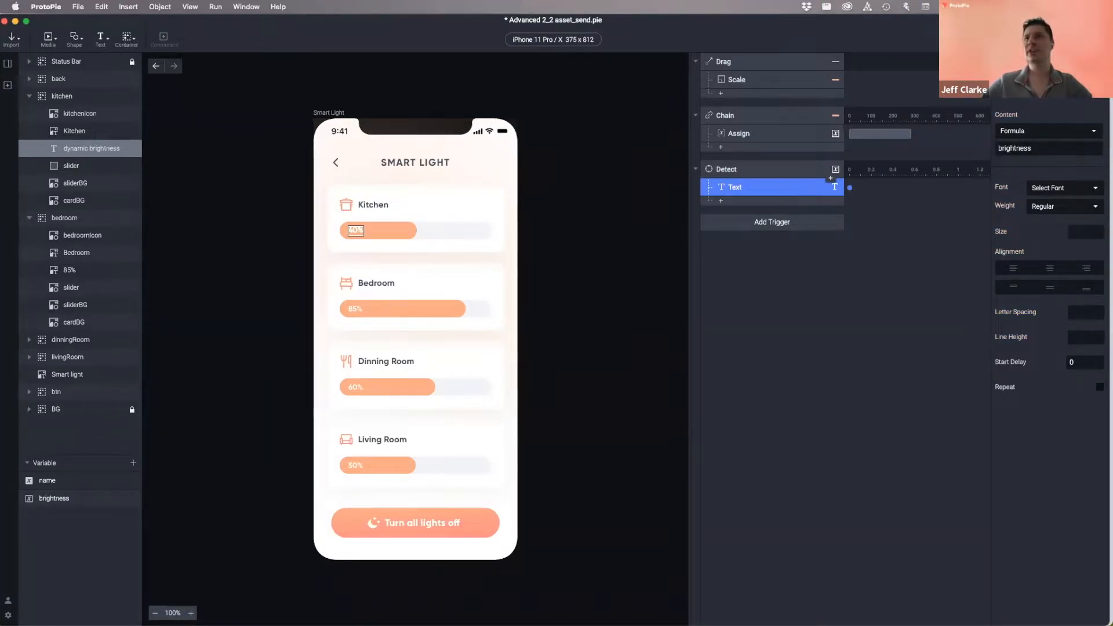
click(1044, 39)
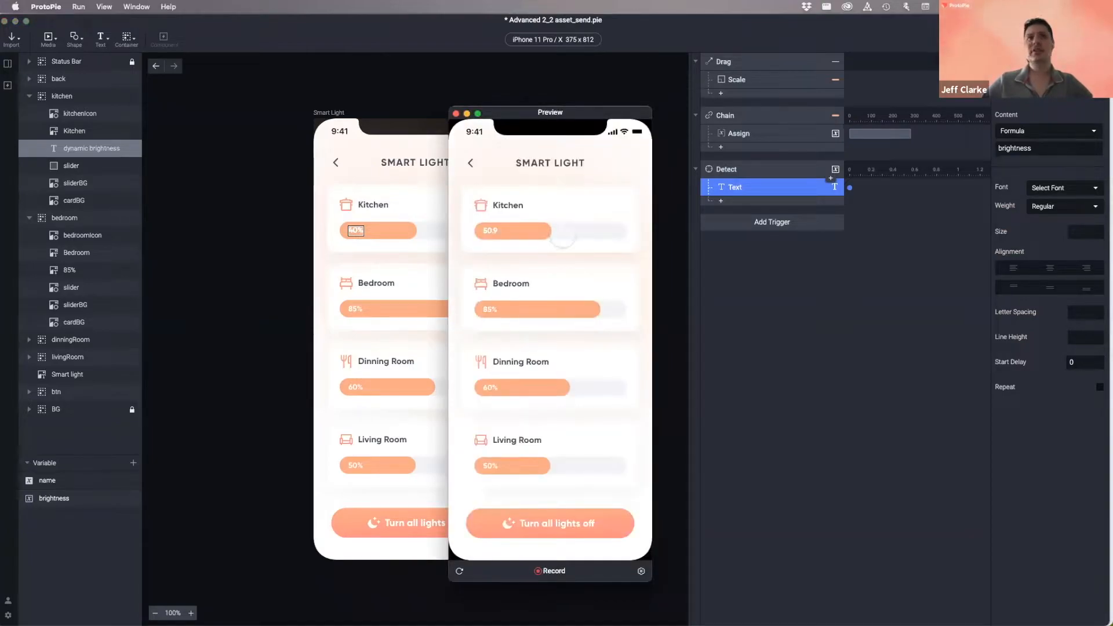
- Drag the Kitchen slider both ways in preview, seeing decimal readouts like 51.97, then close it
drag(542, 232, 582, 243)
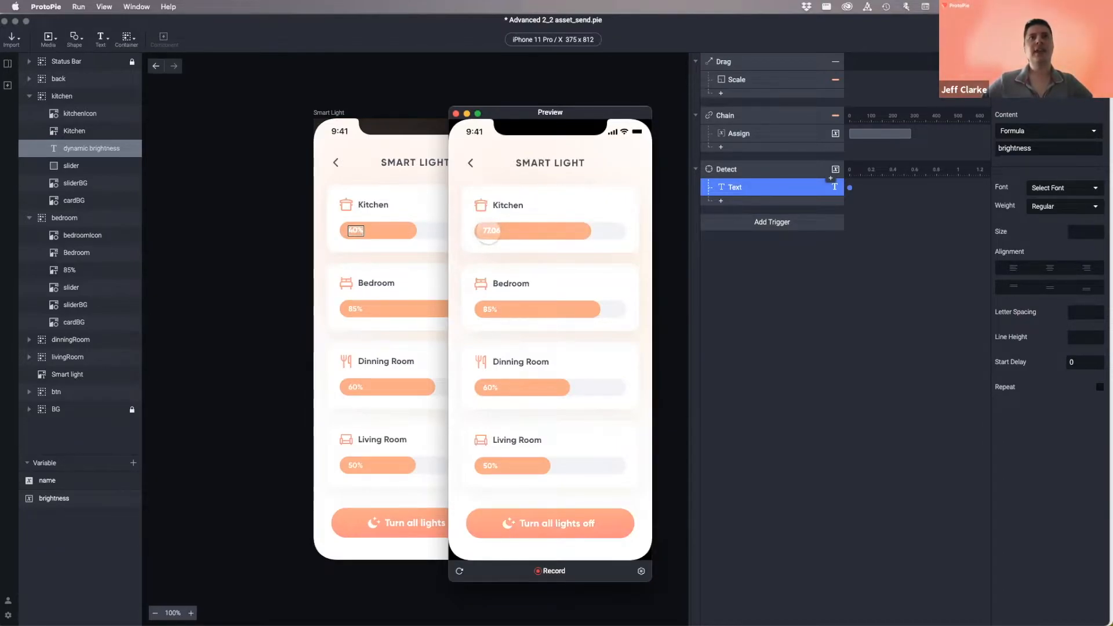
drag(599, 232, 550, 233)
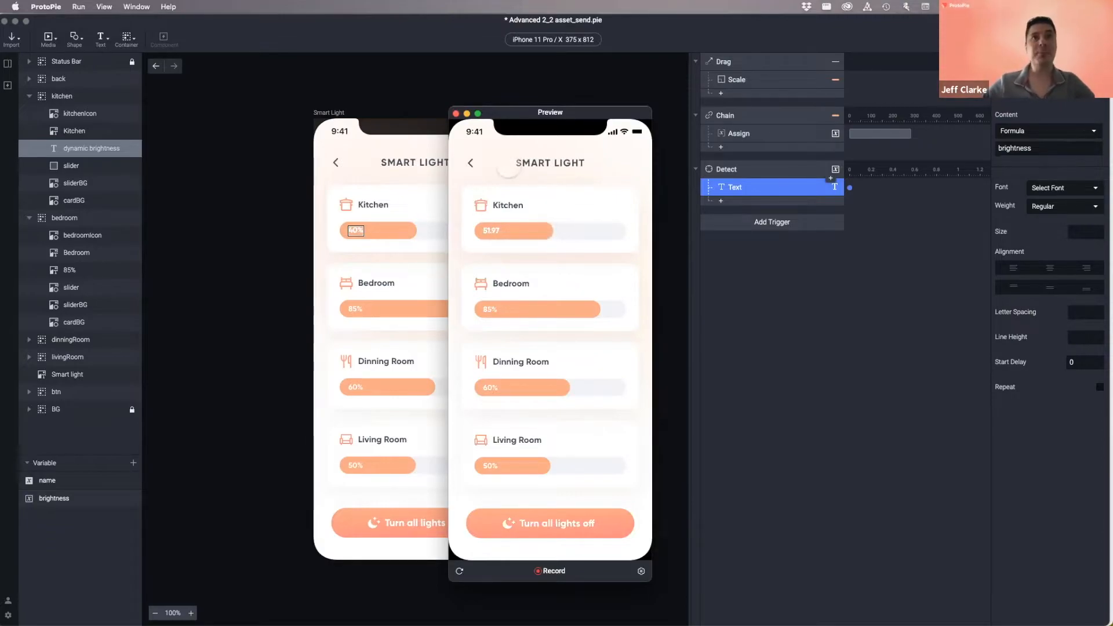
click(456, 113)
- Reopen the Text response's brightness formula in the full editor and open its syntax help
click(781, 282)
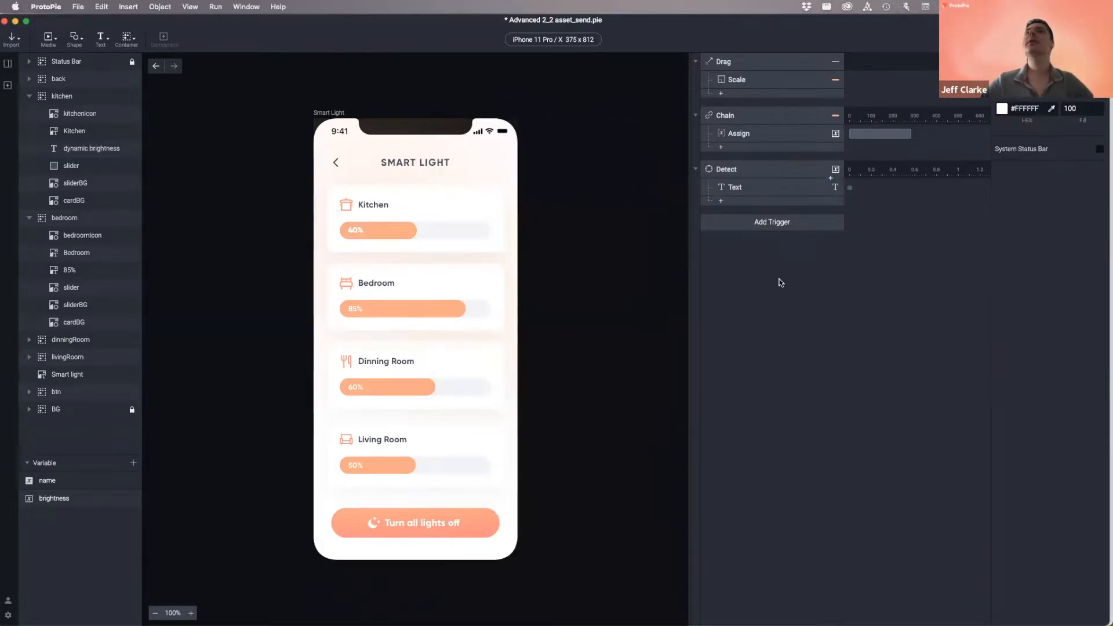
click(742, 186)
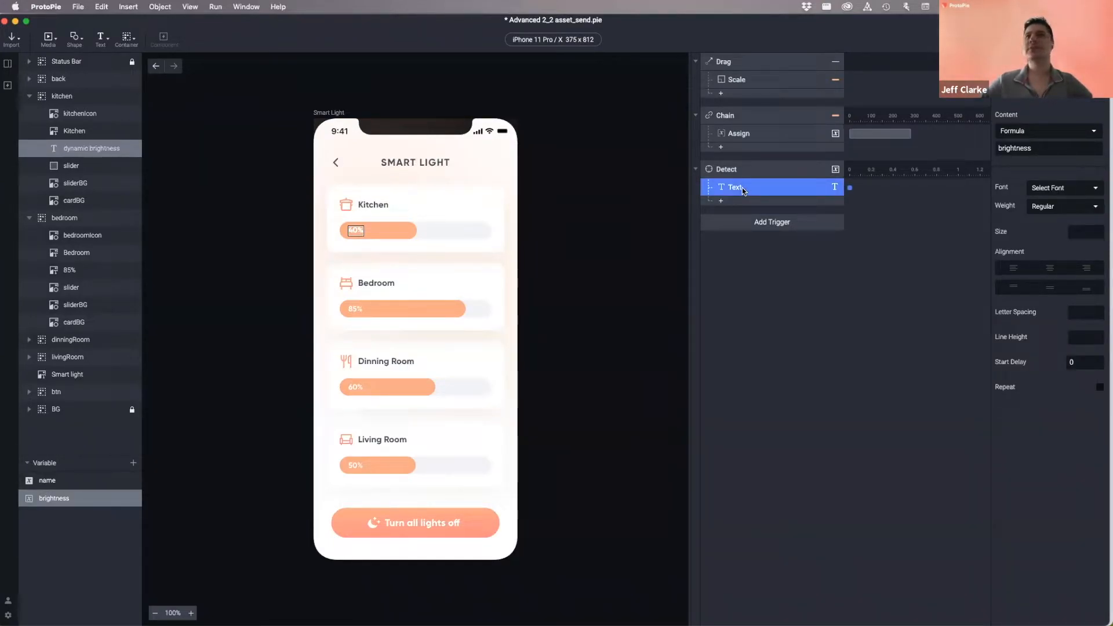
click(1028, 134)
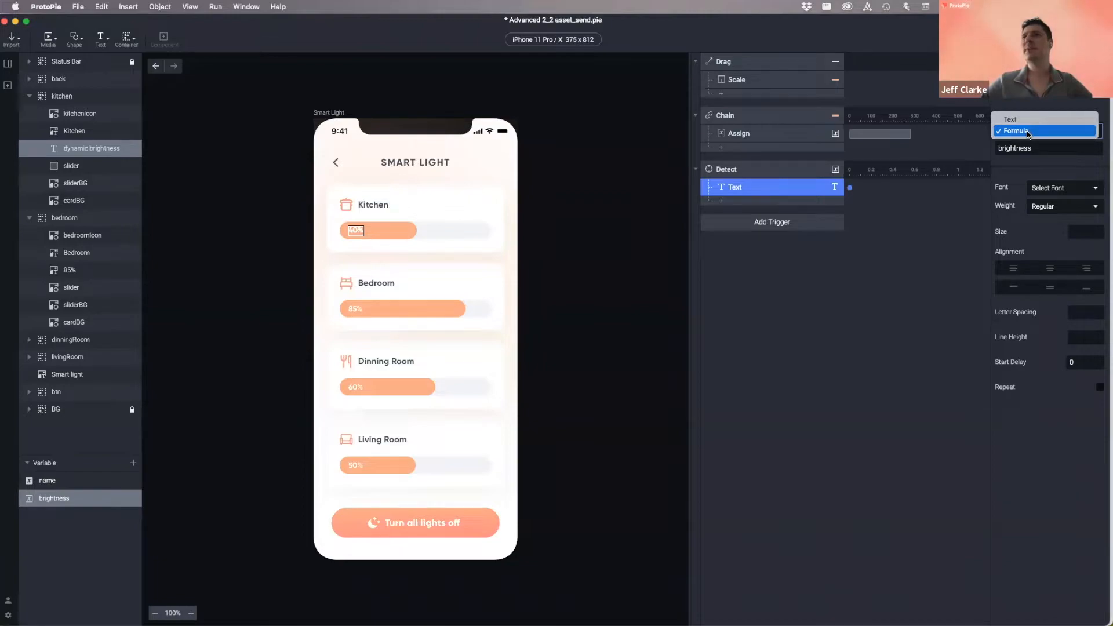
click(1029, 131)
click(1044, 148)
click(1095, 148)
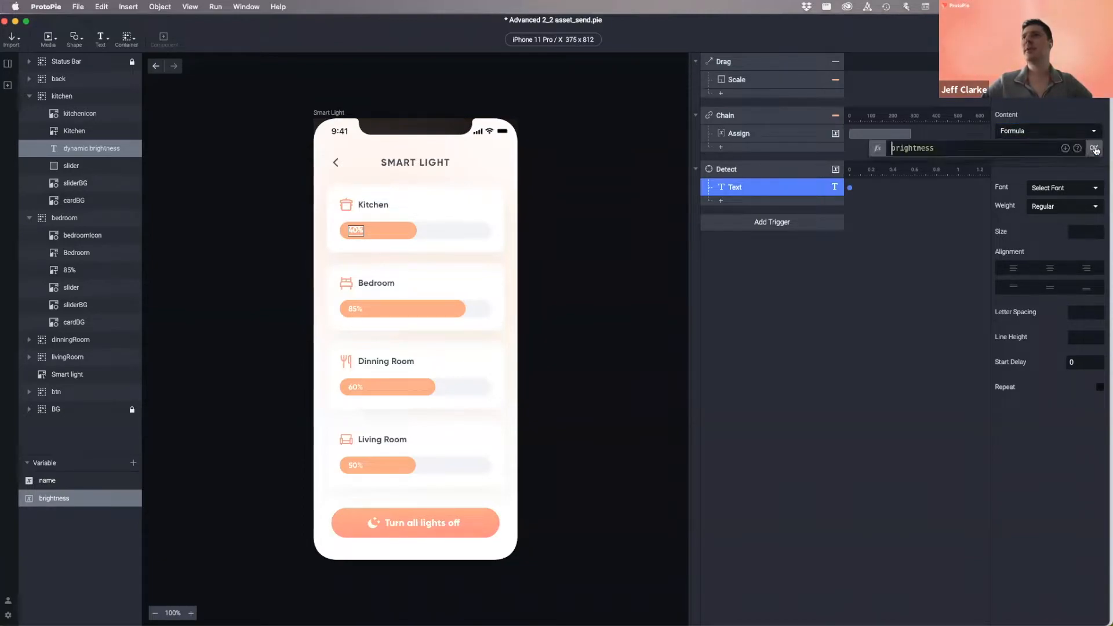
drag(942, 149, 890, 151)
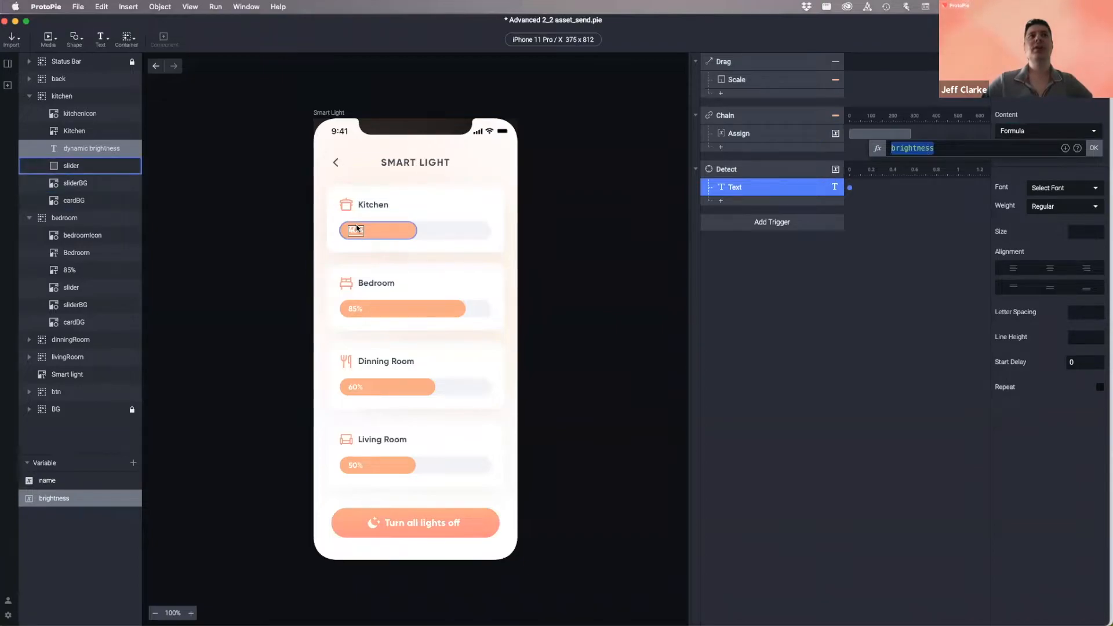
click(957, 148)
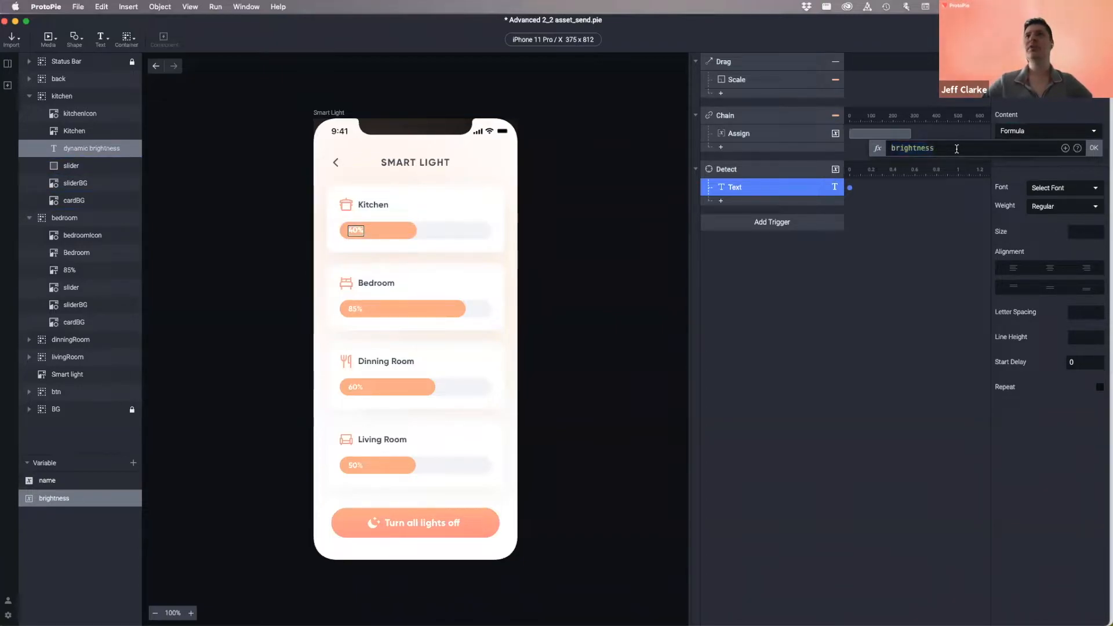
click(1078, 150)
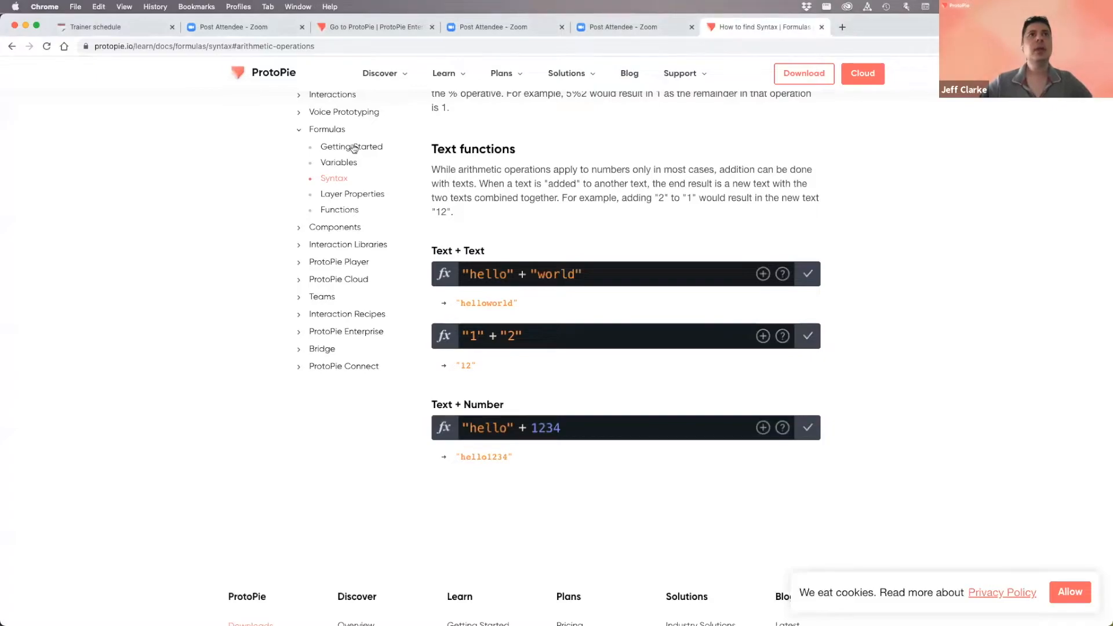
- Open the Functions docs page and scroll past the length function down to Math
click(339, 211)
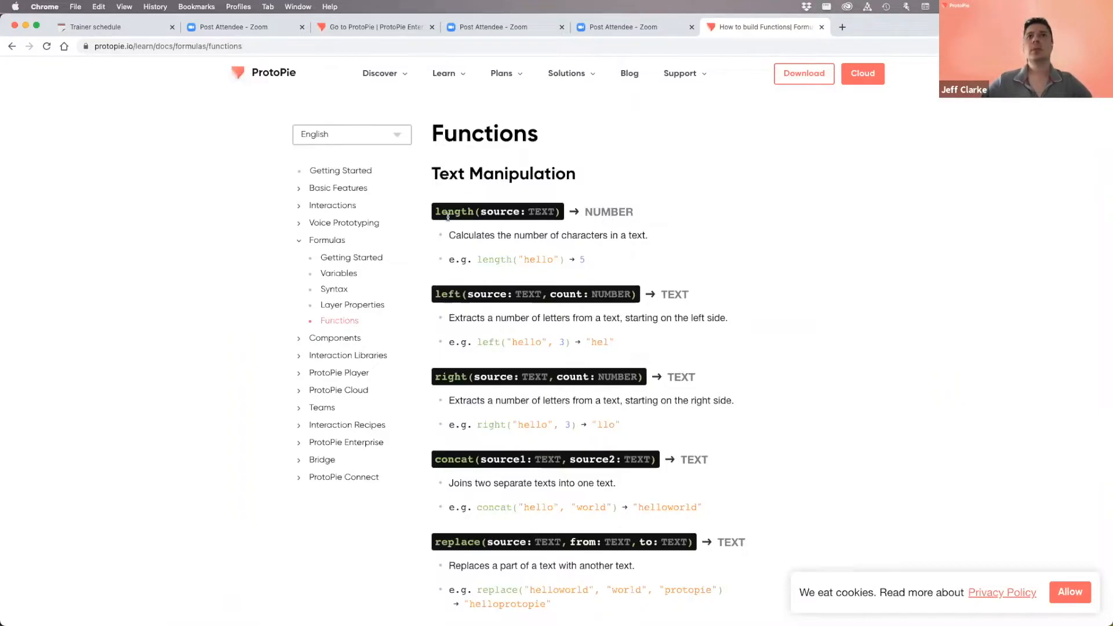
drag(441, 210, 547, 210)
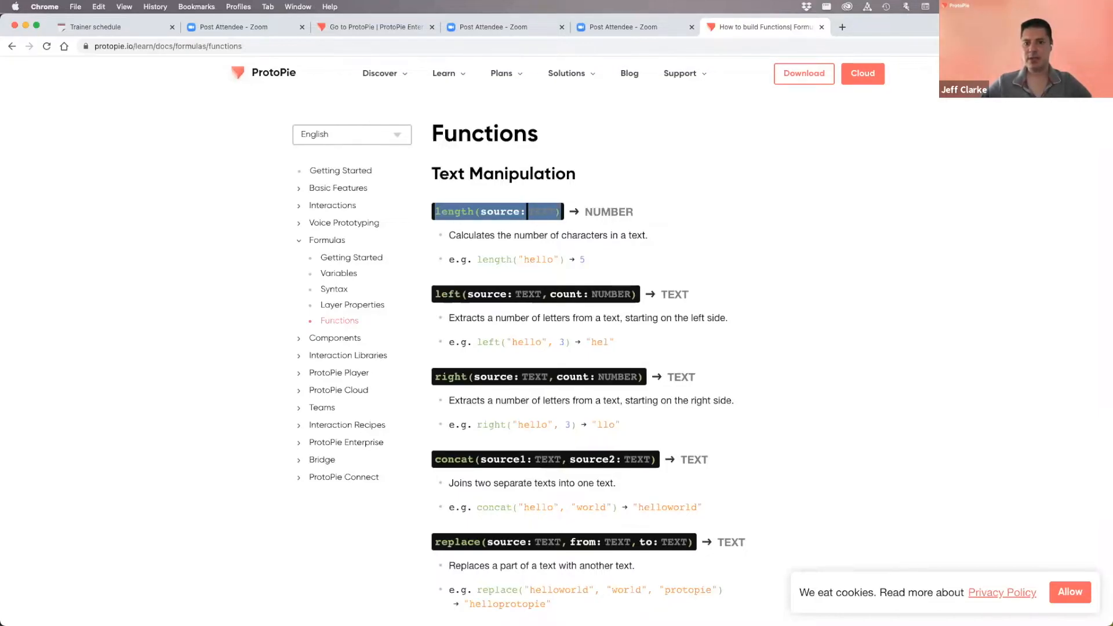
click(462, 217)
drag(473, 213, 560, 213)
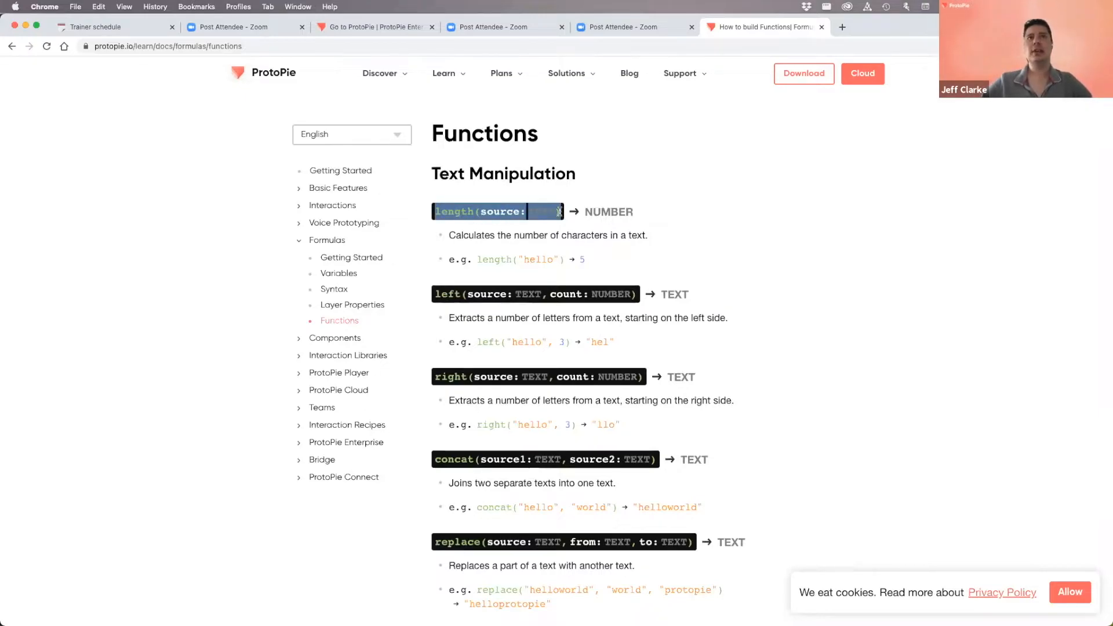
click(442, 213)
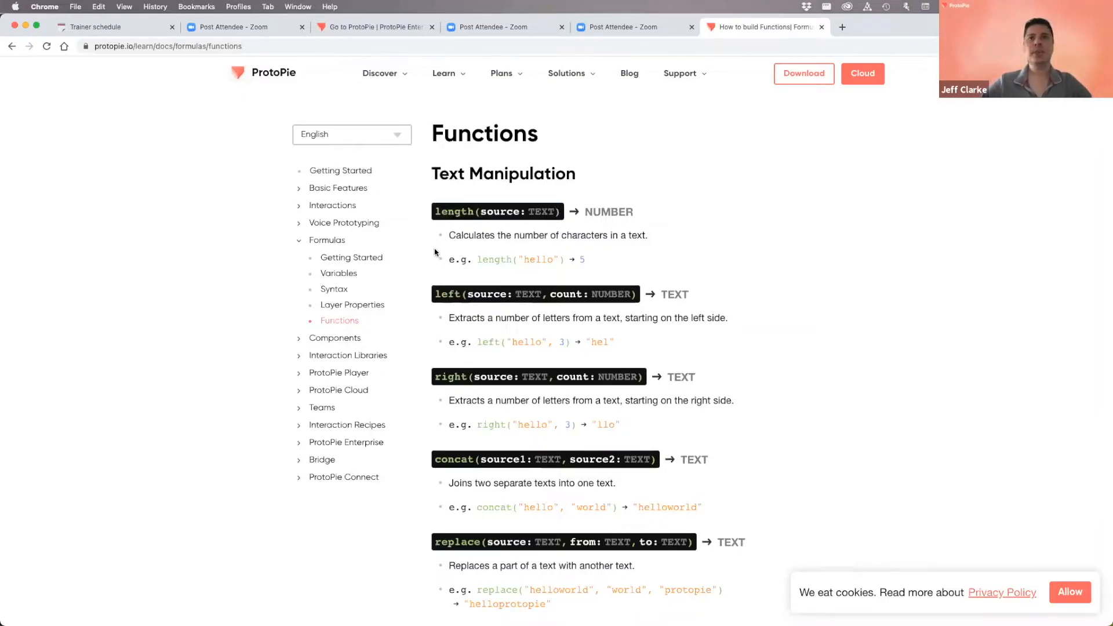
scroll(435, 252, down, 4)
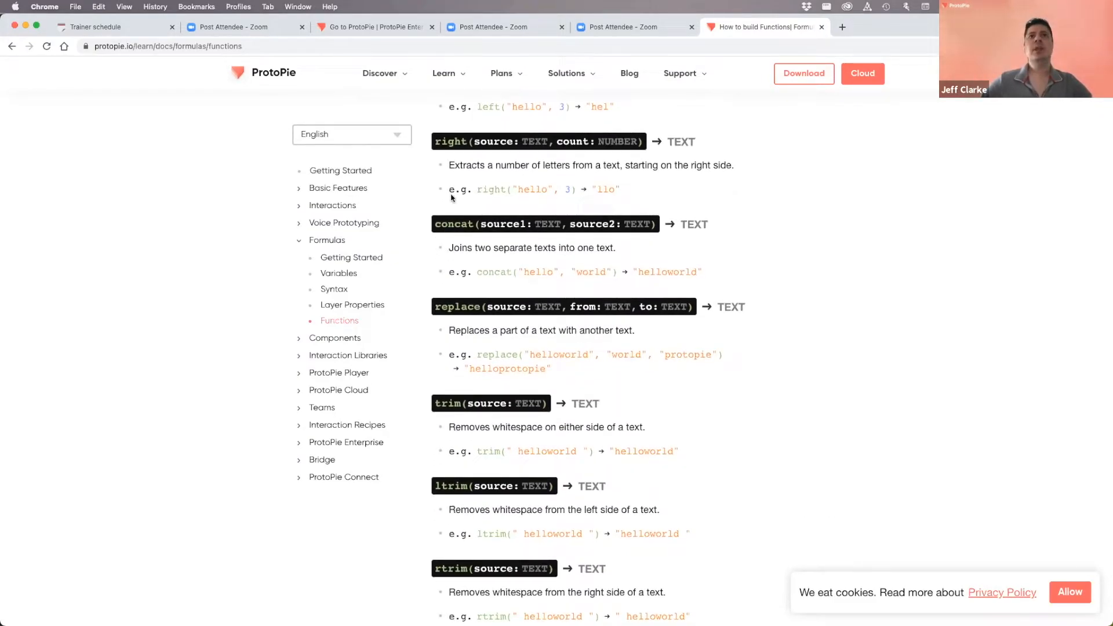
scroll(451, 238, down, 1)
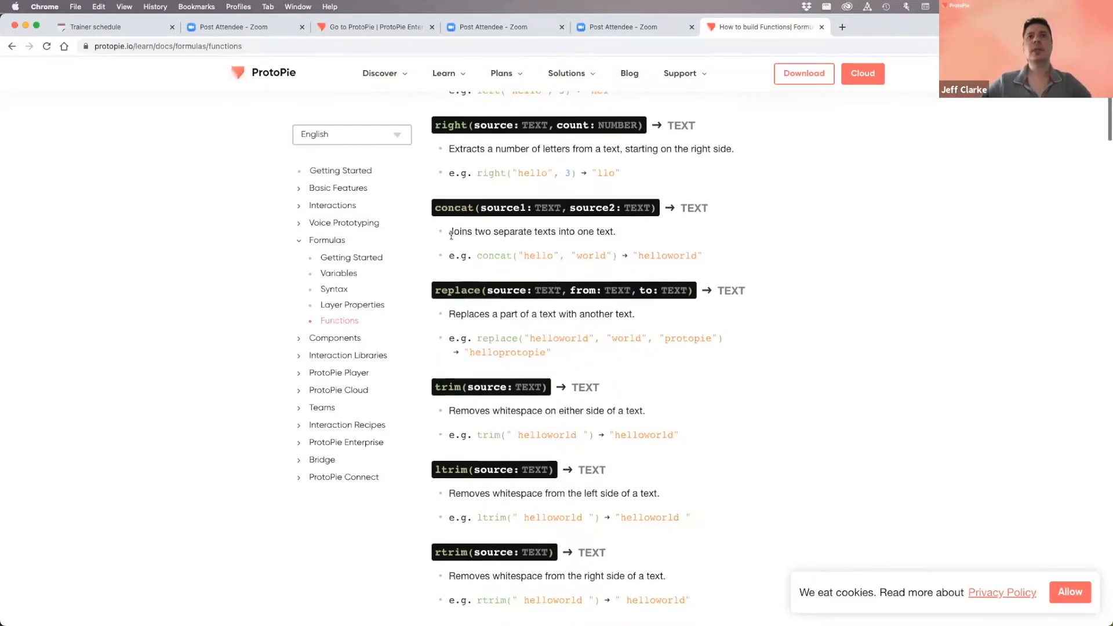
scroll(441, 244, down, 10)
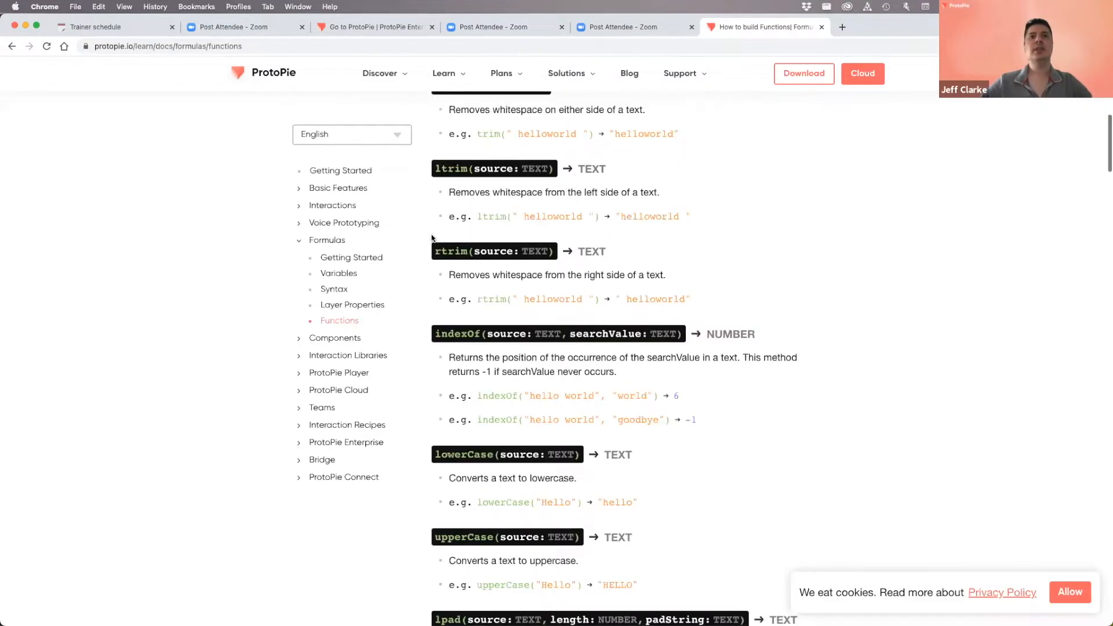
scroll(458, 254, down, 8)
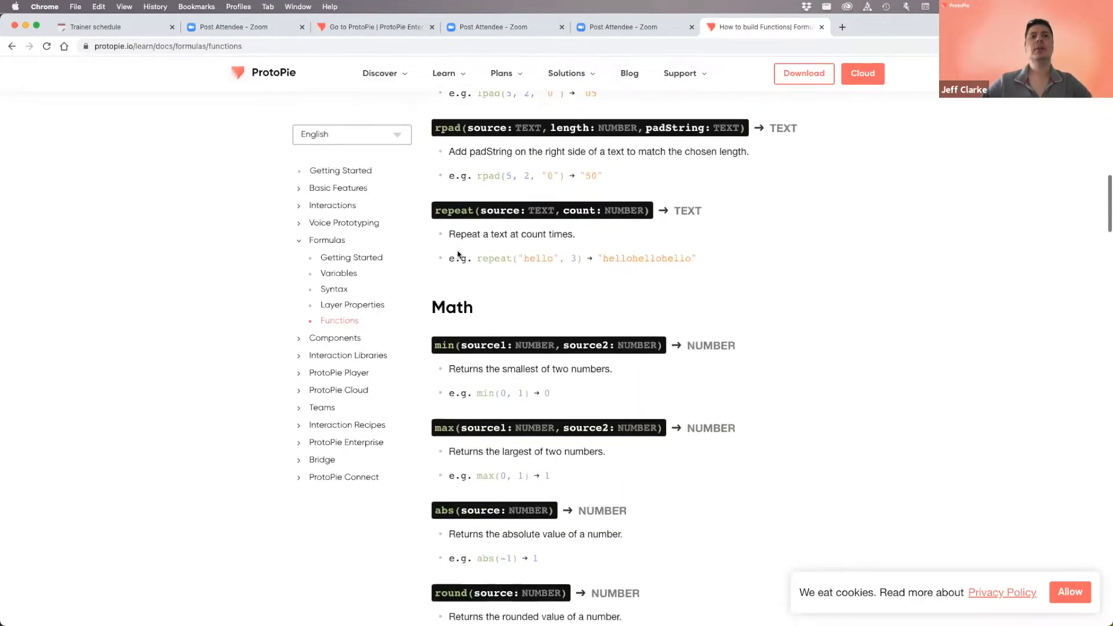
scroll(457, 310, down, 3)
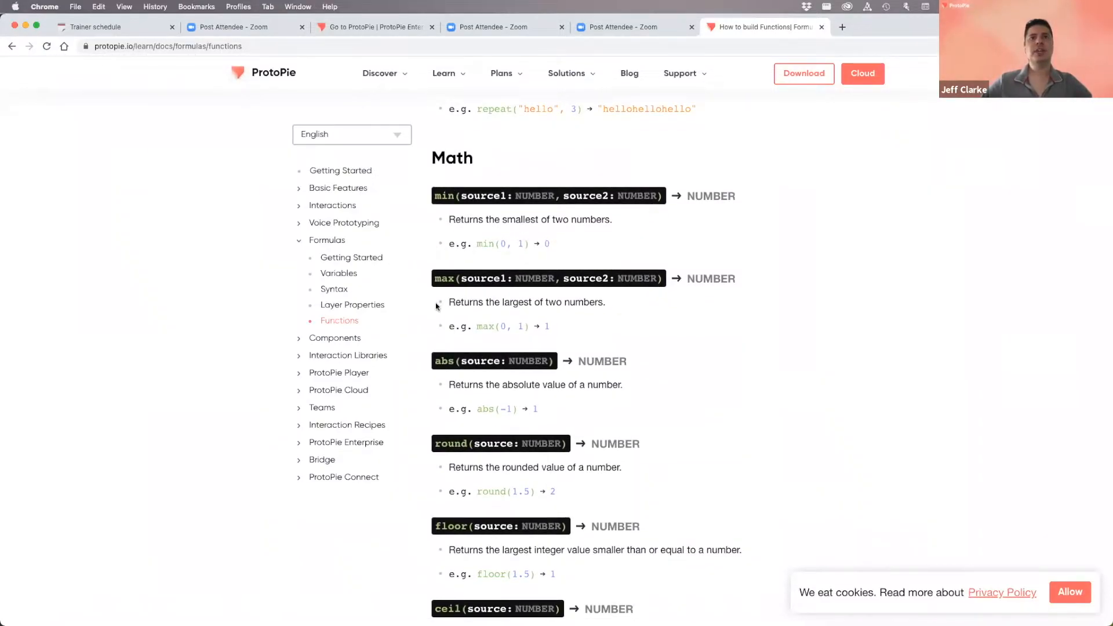
scroll(437, 306, down, 2)
scroll(438, 306, down, 1)
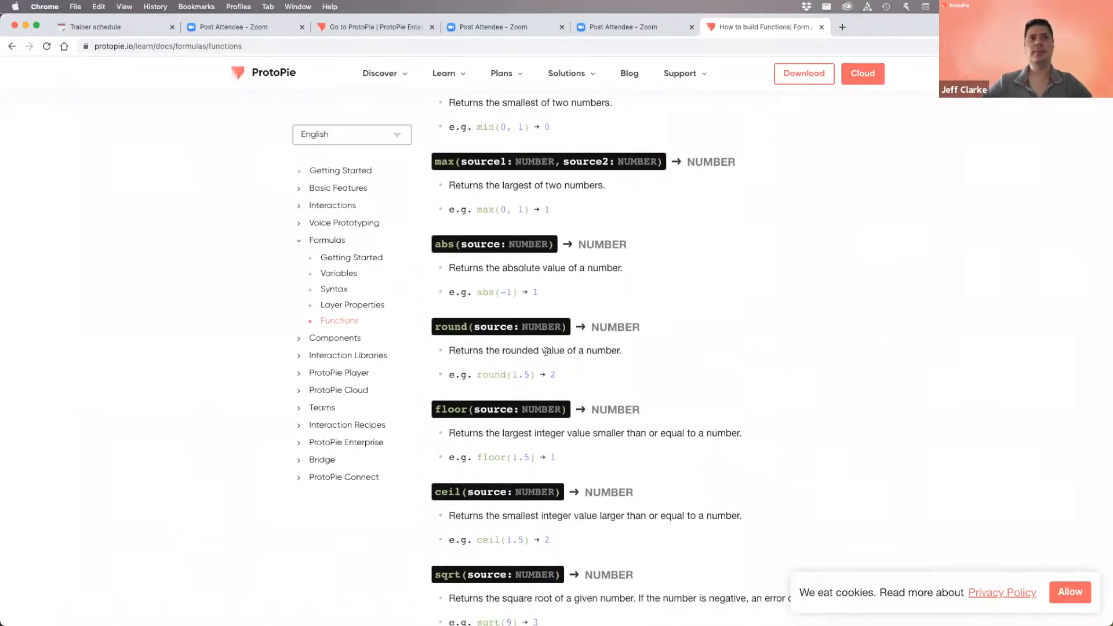
- Examine the round(source: NUMBER) signature and its 1.5 example
double_click(439, 322)
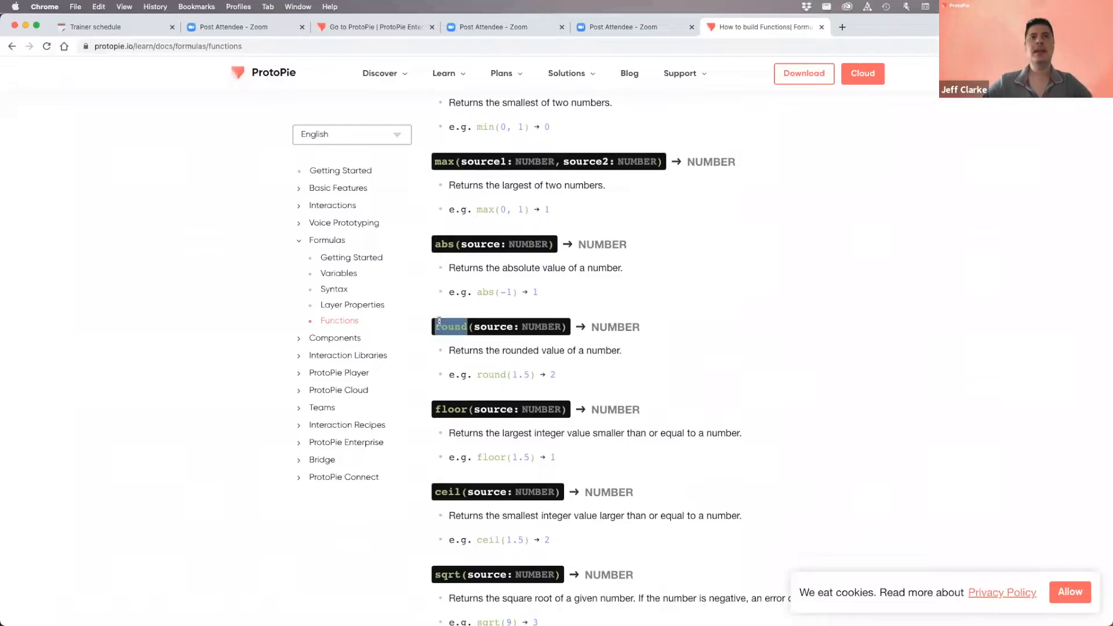
click(447, 315)
drag(469, 326, 433, 331)
click(456, 321)
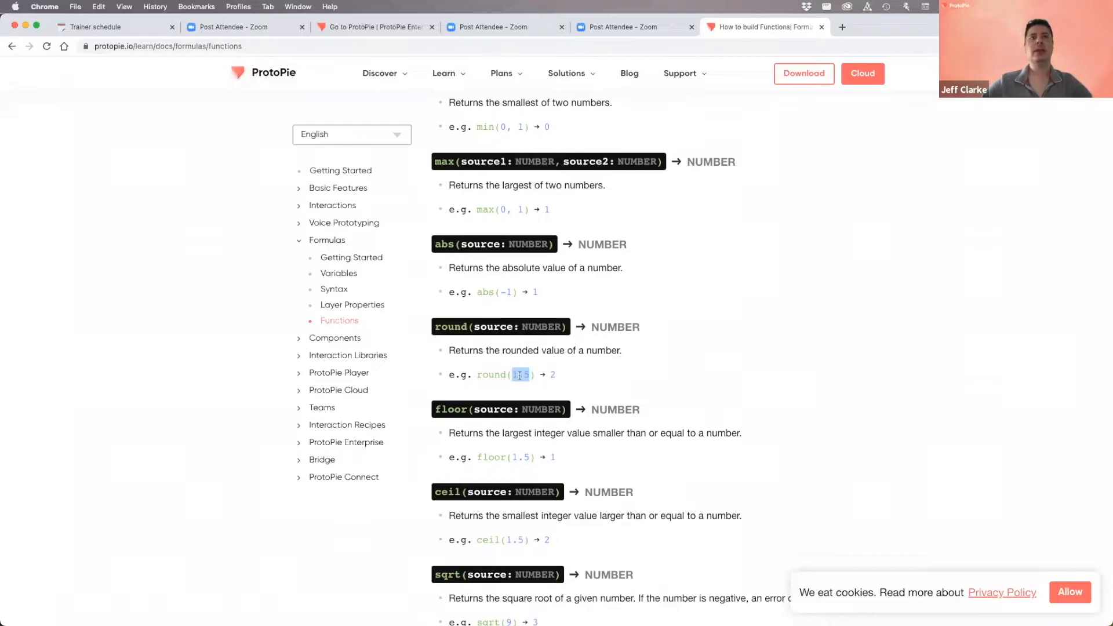
click(580, 380)
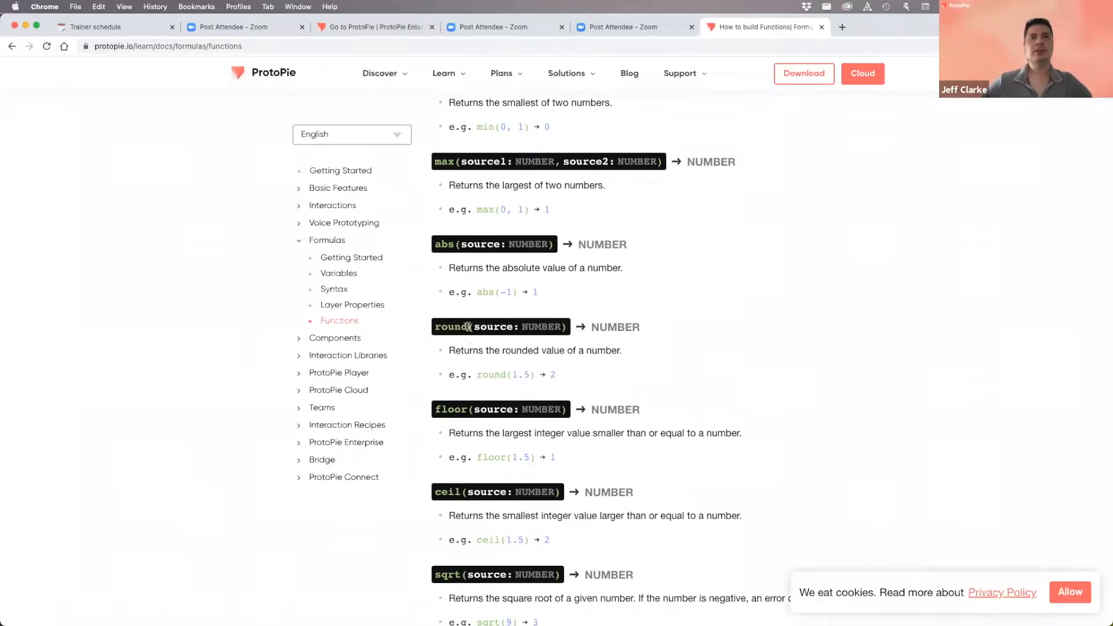
drag(456, 327, 436, 327)
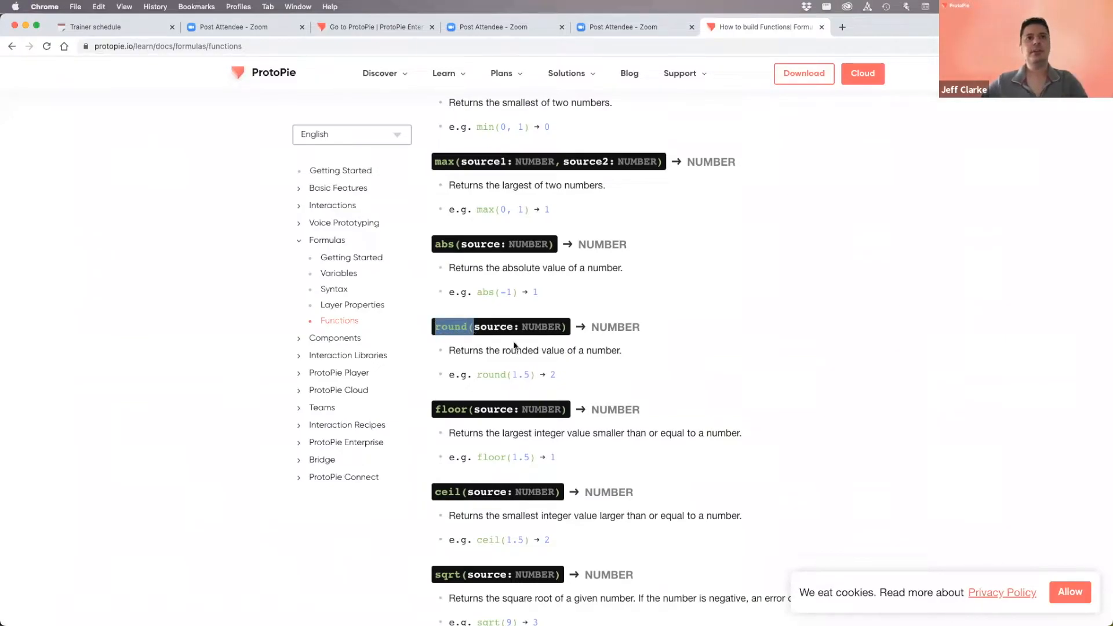
click(462, 337)
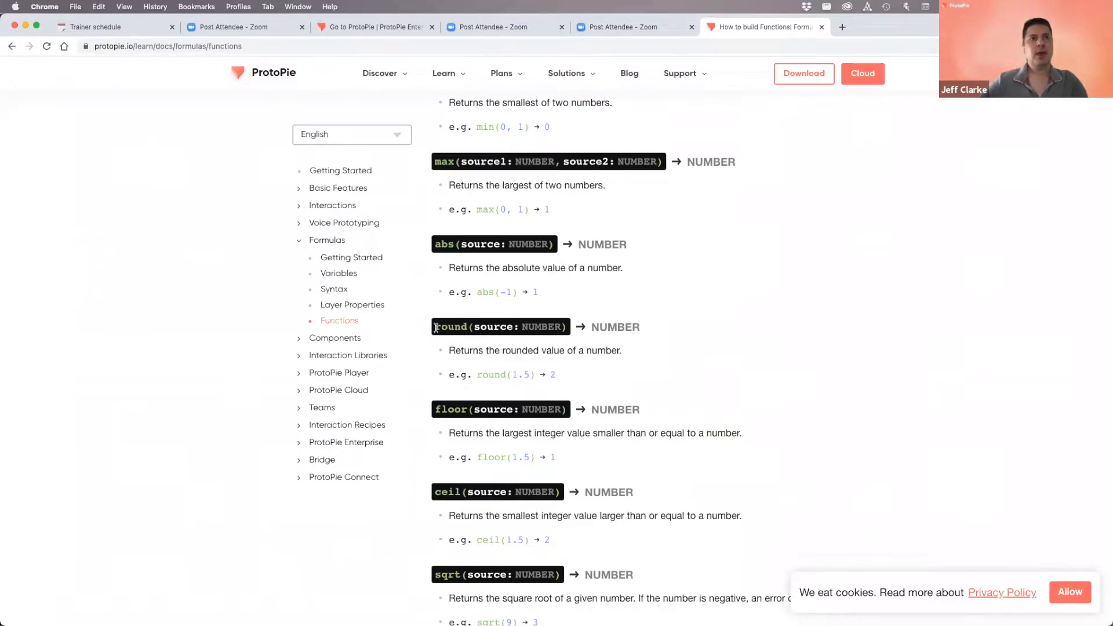
double_click(451, 328)
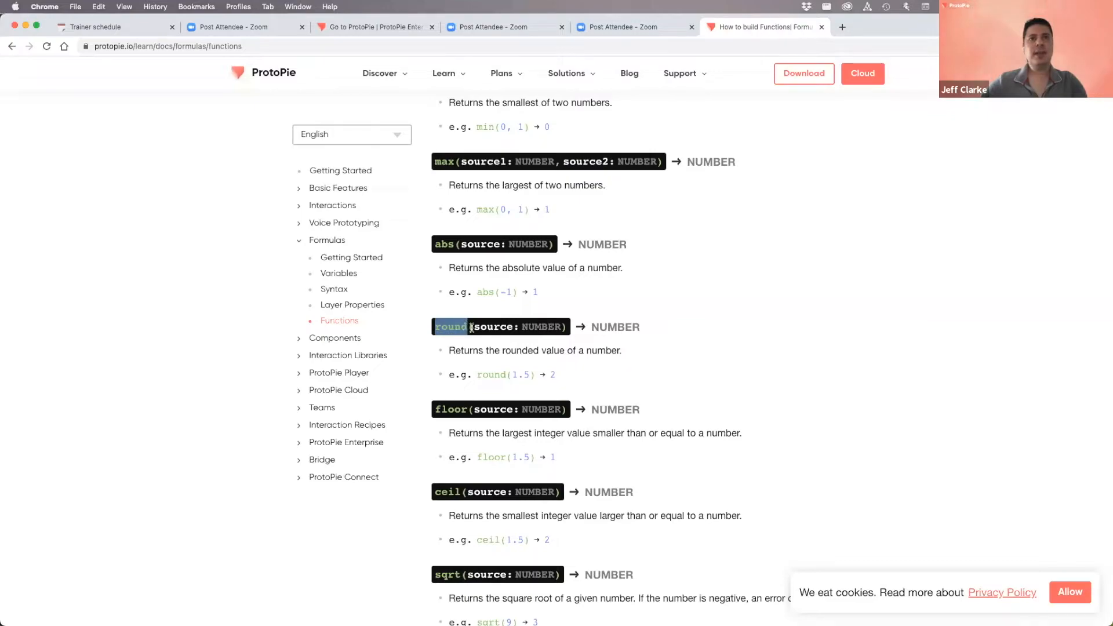
click(470, 328)
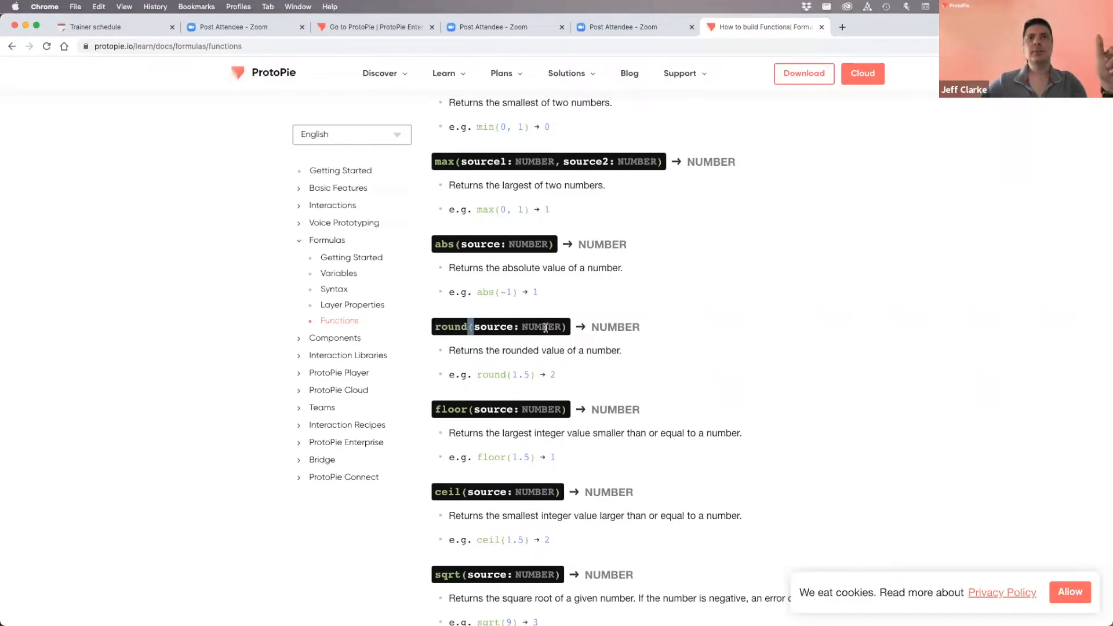
drag(472, 327, 560, 327)
click(566, 327)
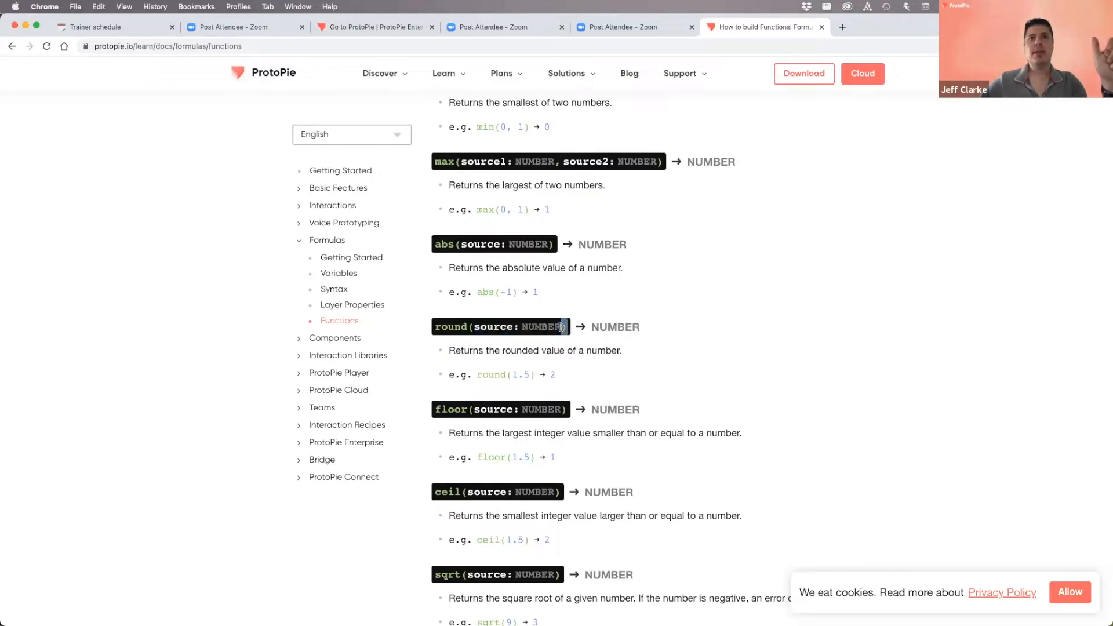
- Copy the 'round(' text from the round signature
drag(473, 326, 430, 329)
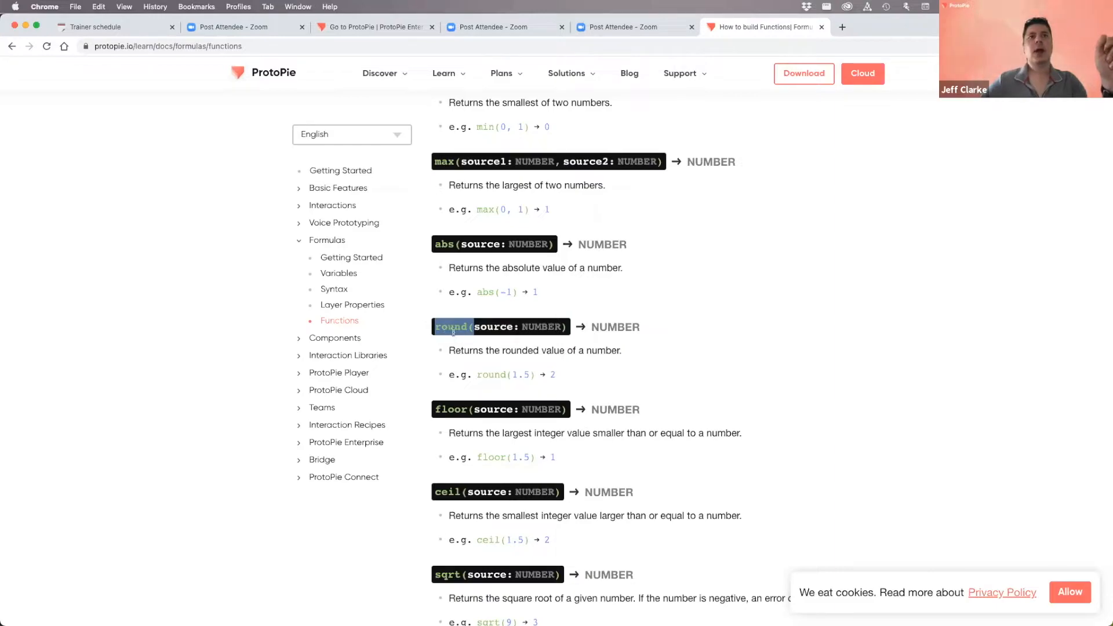
right_click(451, 326)
click(475, 351)
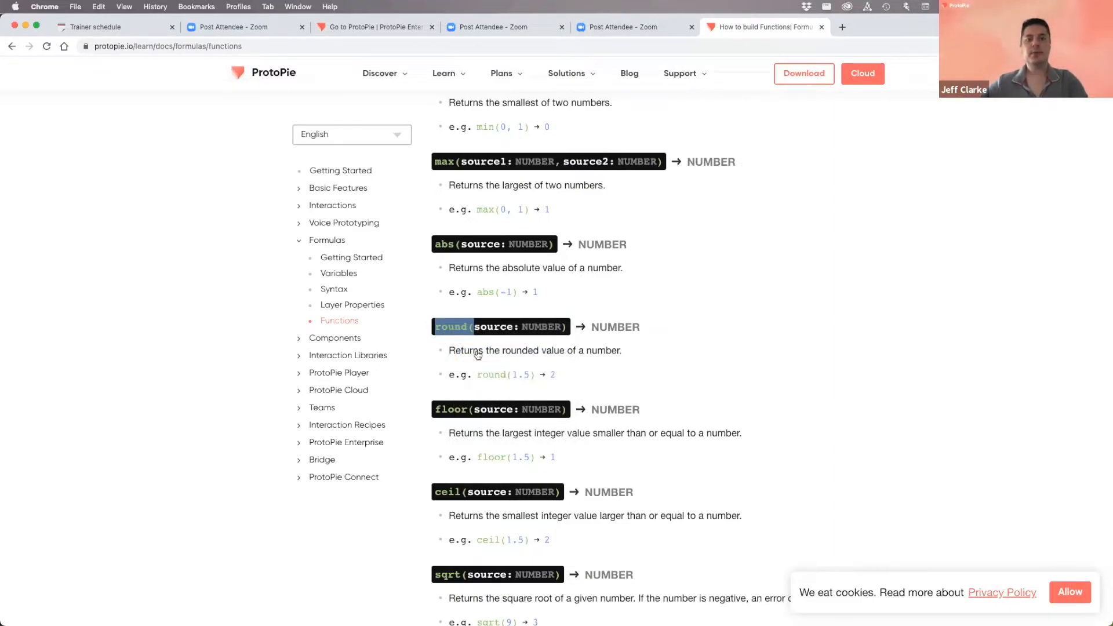
key(super+Tab)
- Change the label formula to round(brightness) and drag the Kitchen slider in preview to check whole numbers
click(967, 149)
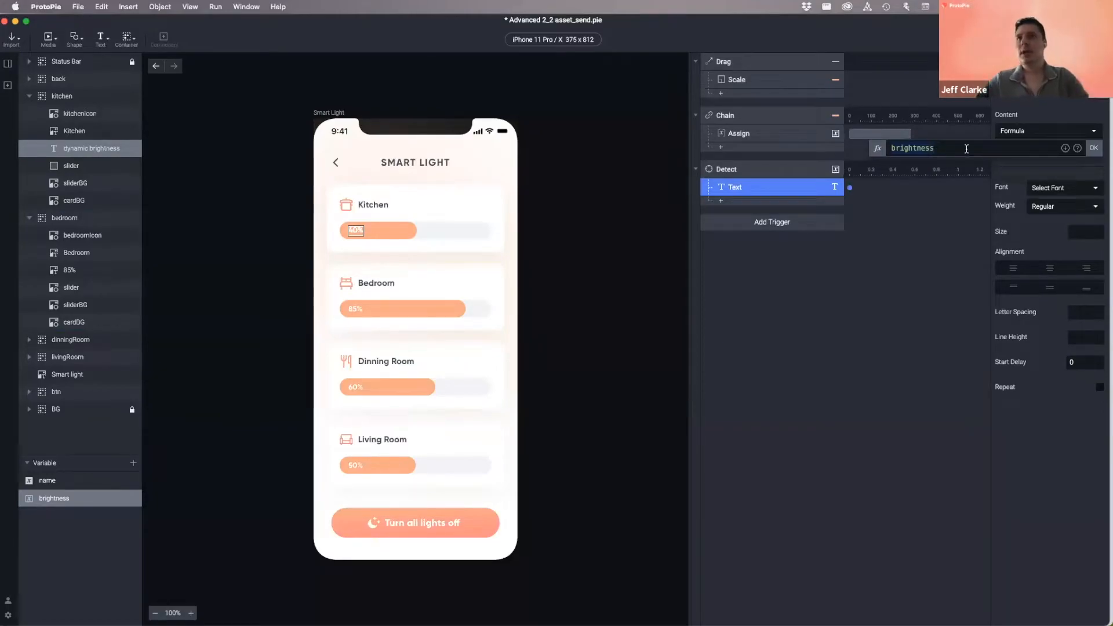
key(Left)
key(Left)
key(Left)
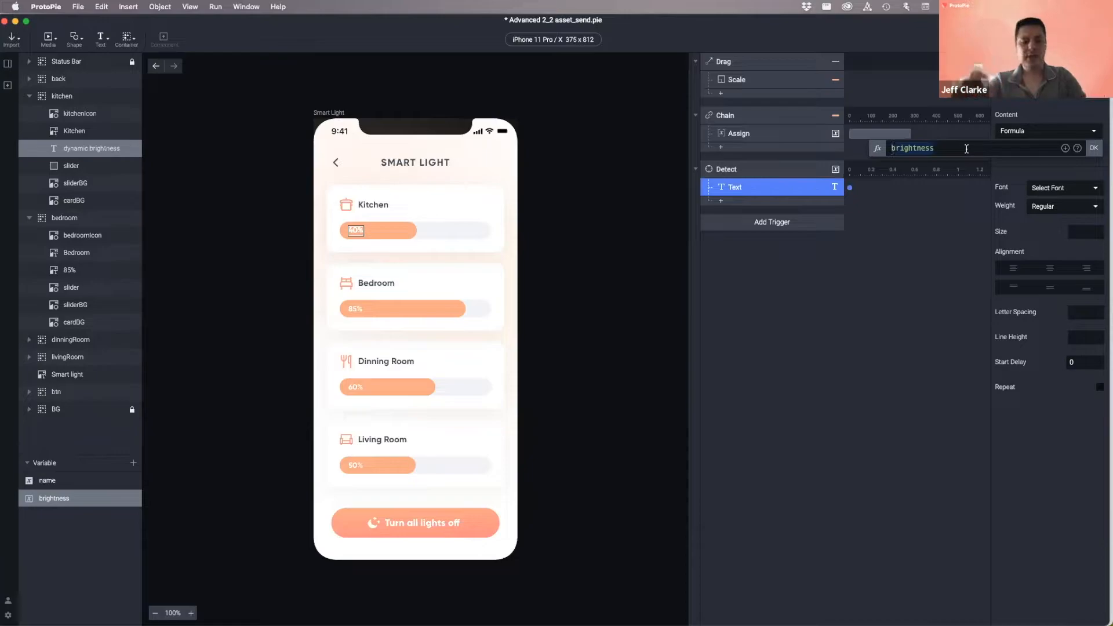
text(round()
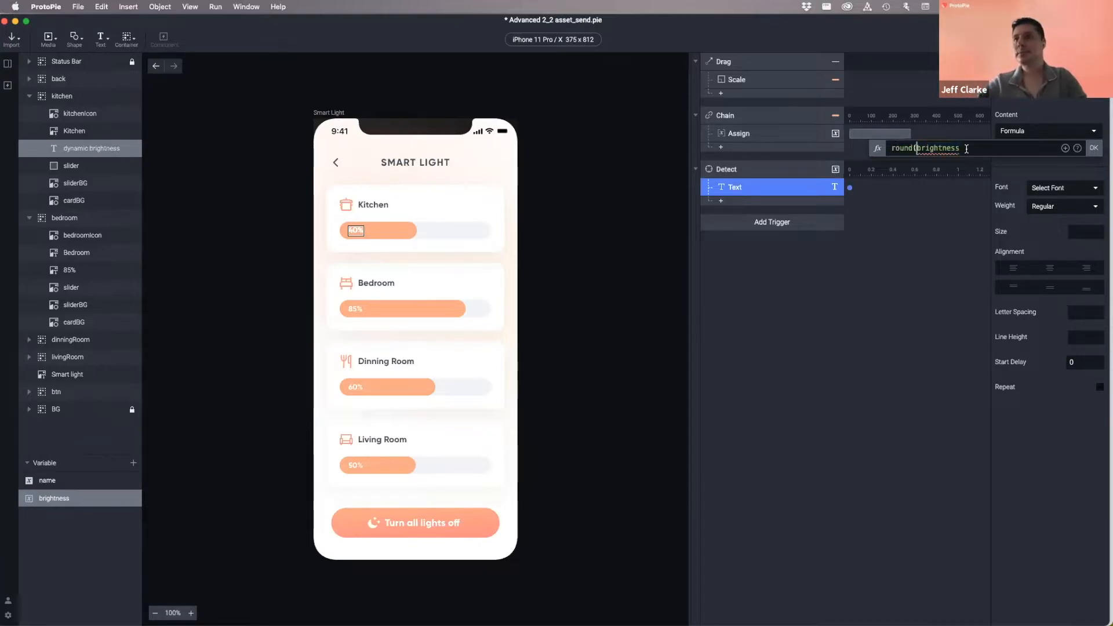
click(967, 149)
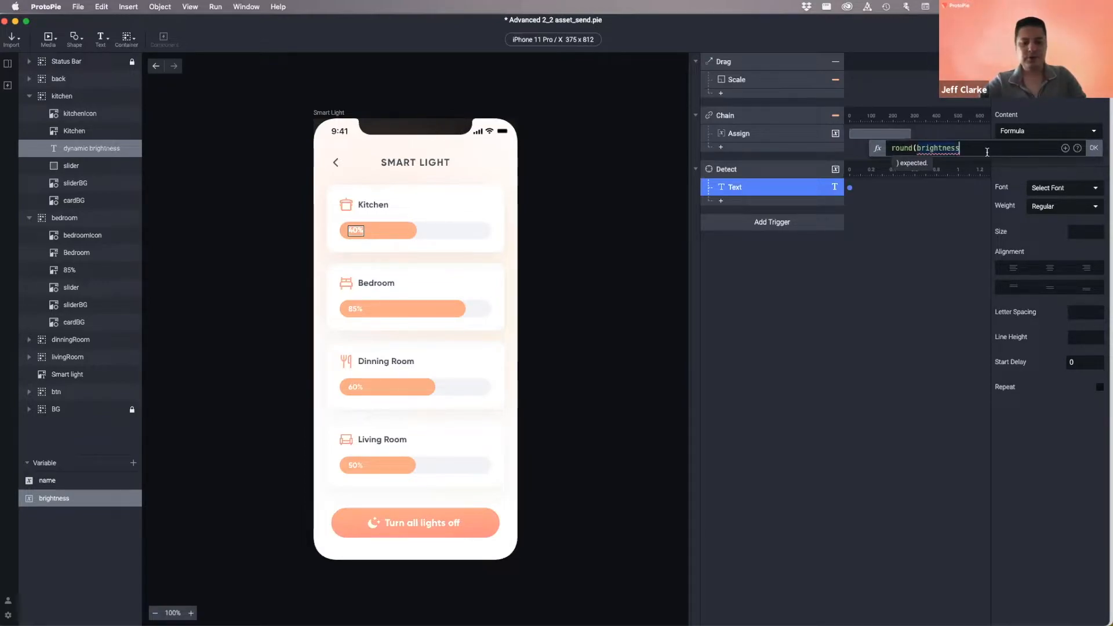
text())
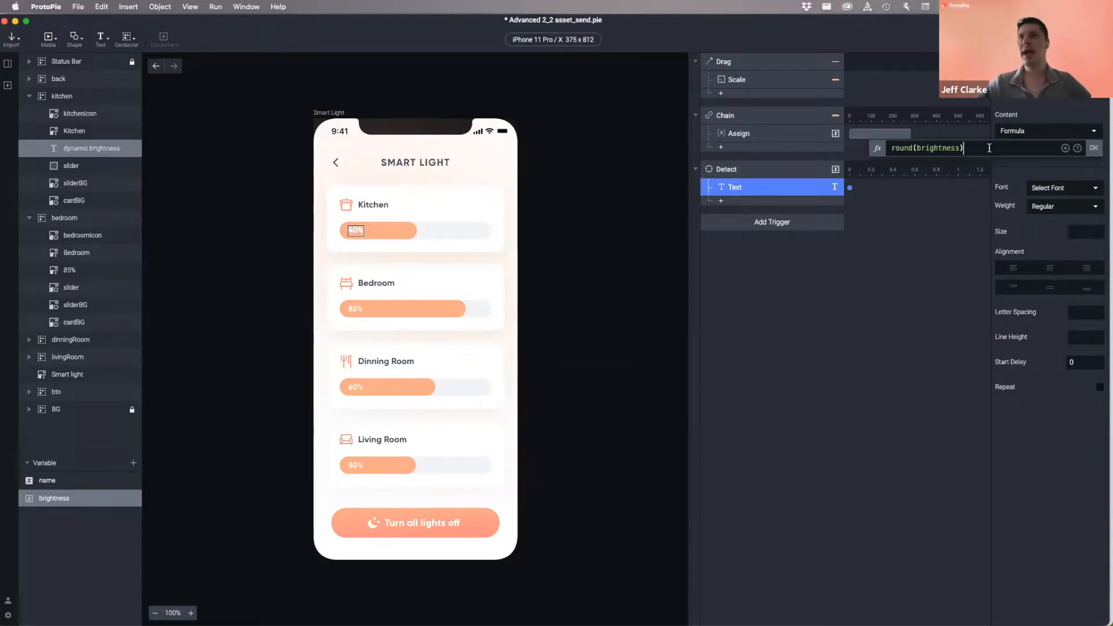
click(1094, 148)
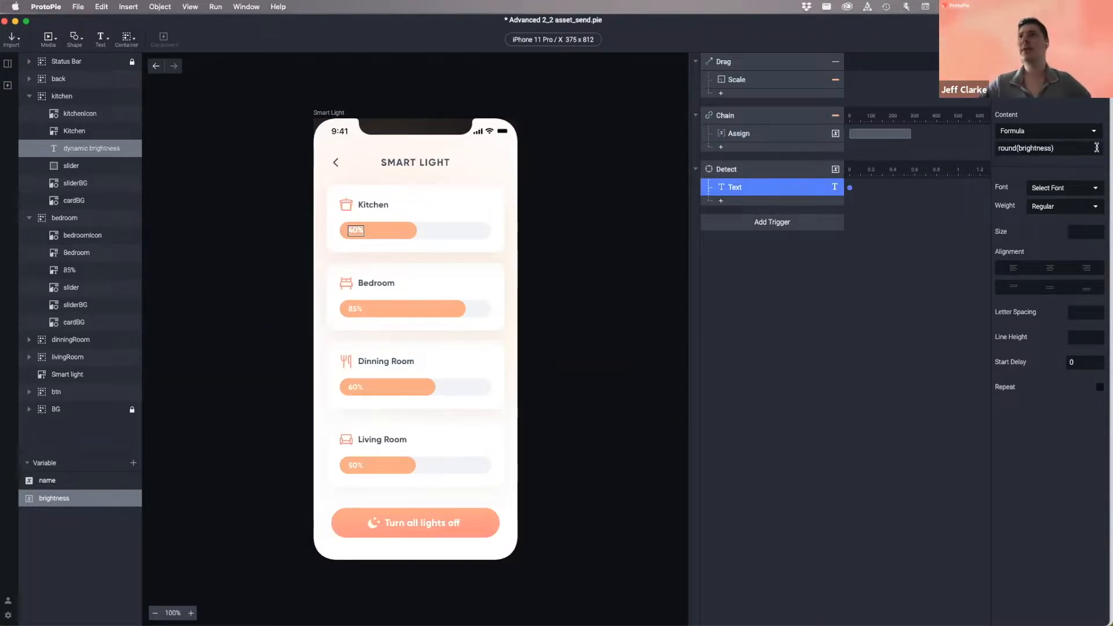
key(super+p)
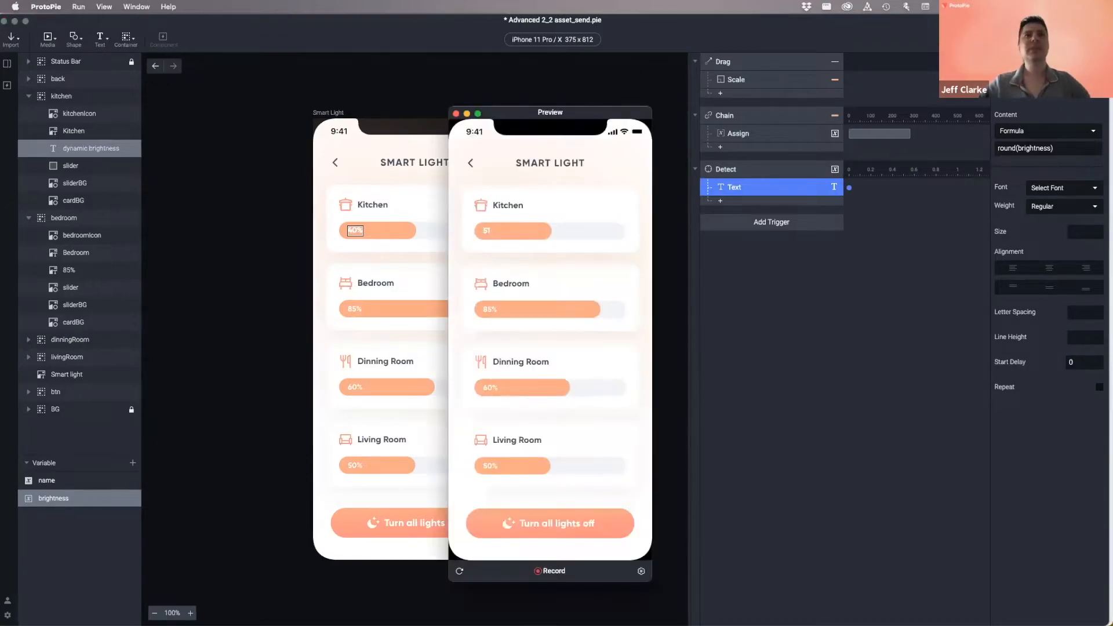
drag(542, 232, 557, 254)
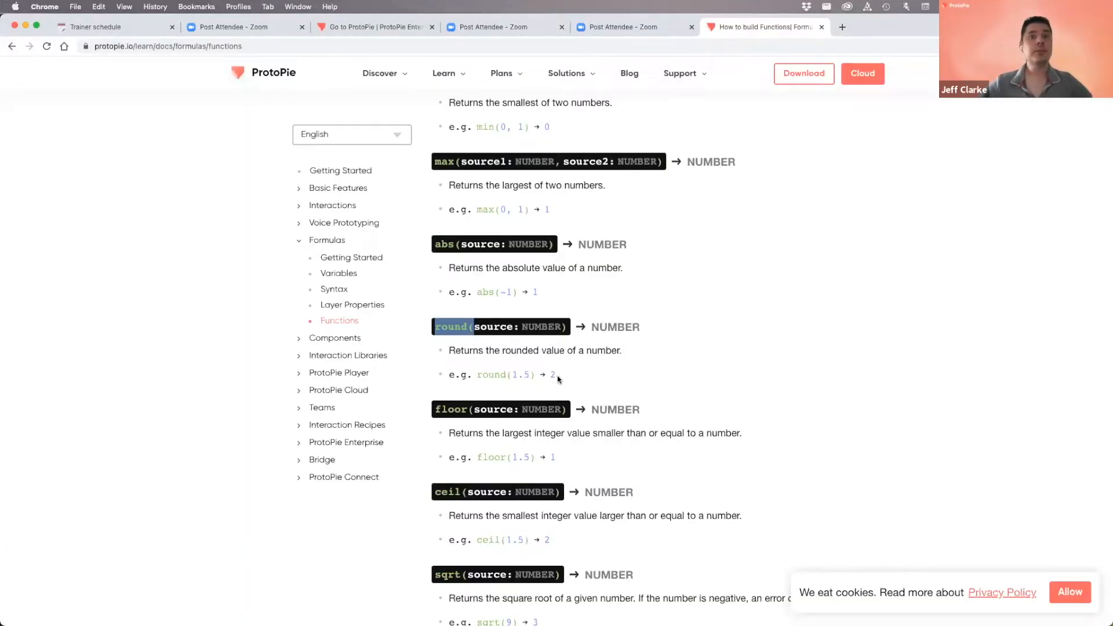
scroll(558, 379, down, 2)
drag(435, 352, 471, 352)
drag(465, 436, 437, 435)
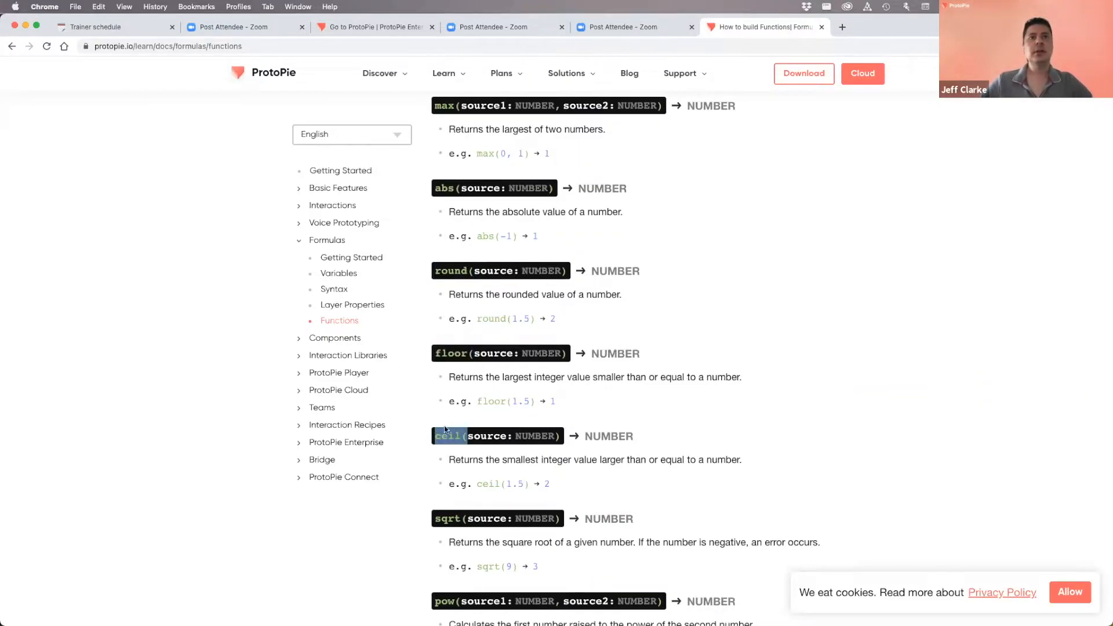
click(442, 351)
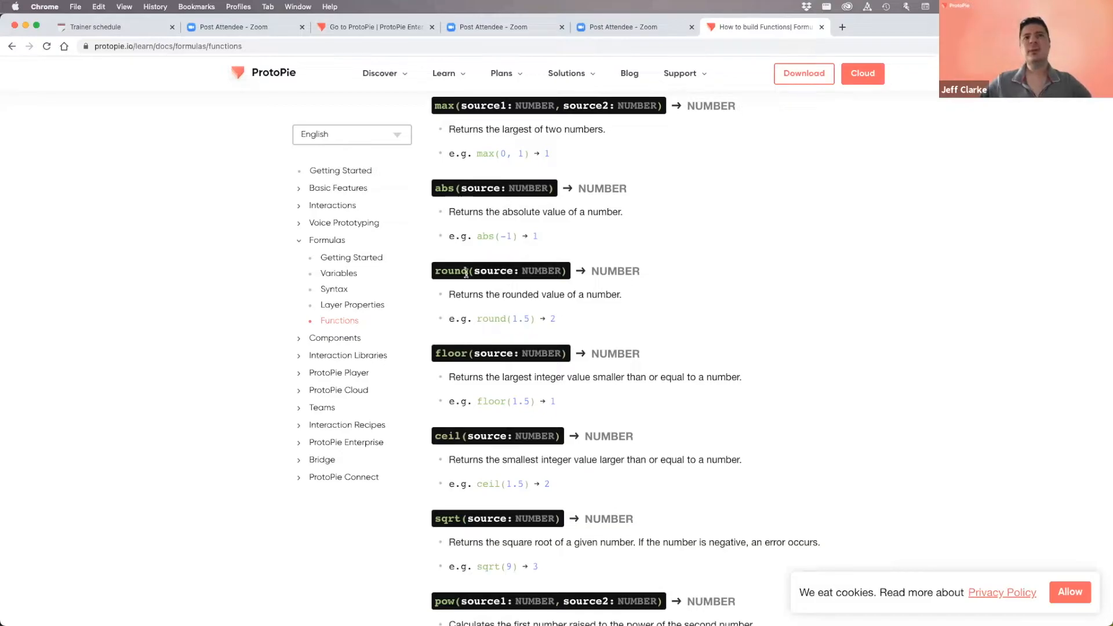
drag(471, 270, 437, 272)
click(451, 349)
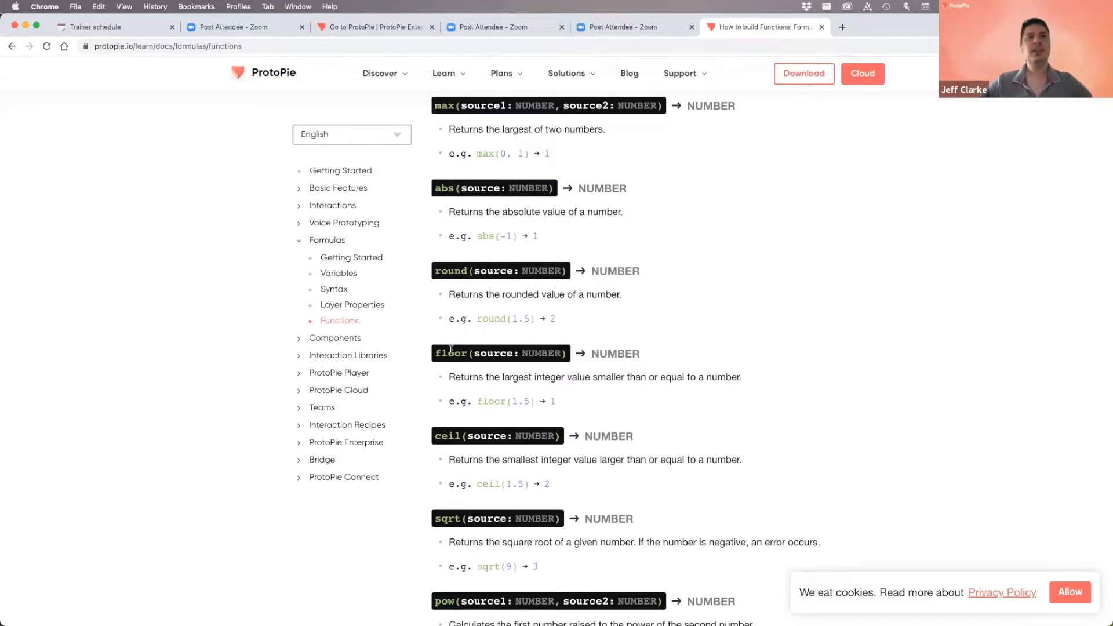
scroll(471, 352, down, 1)
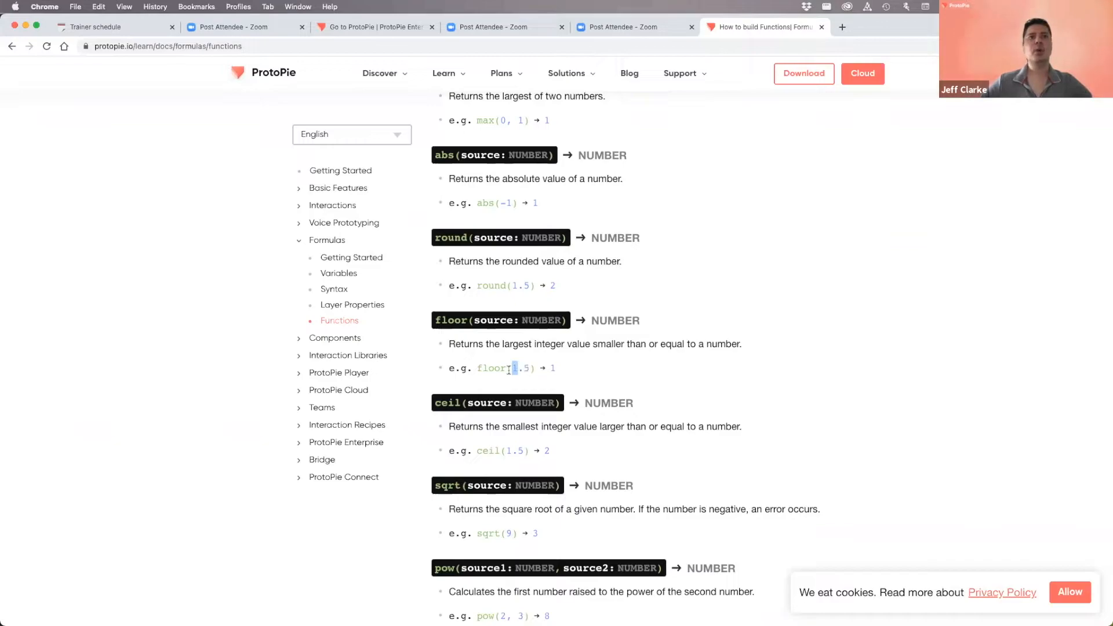
click(548, 369)
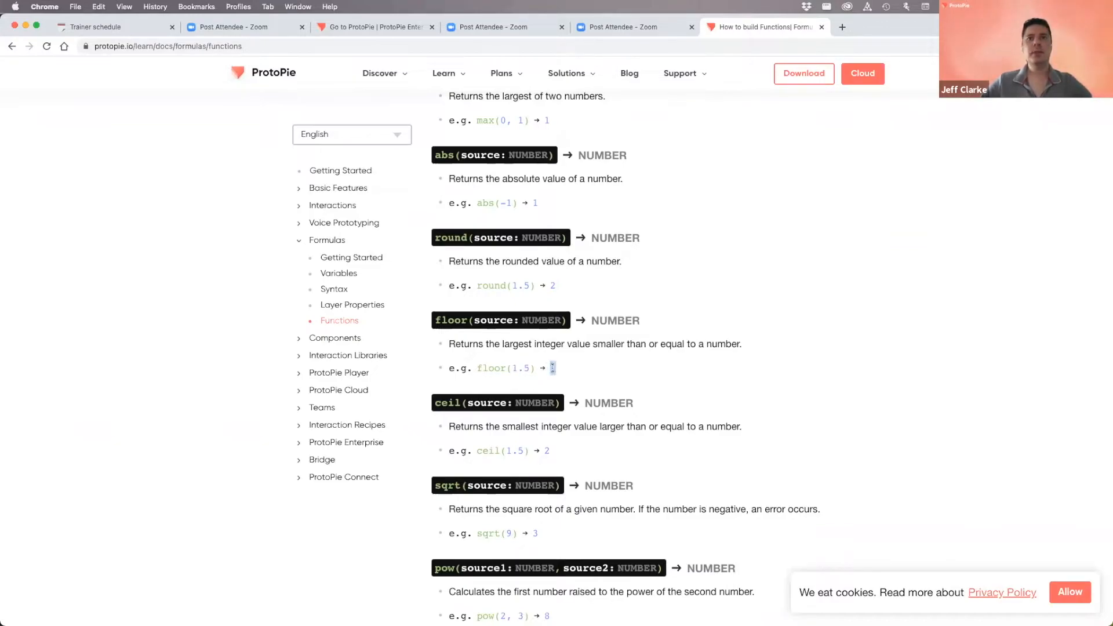
double_click(548, 452)
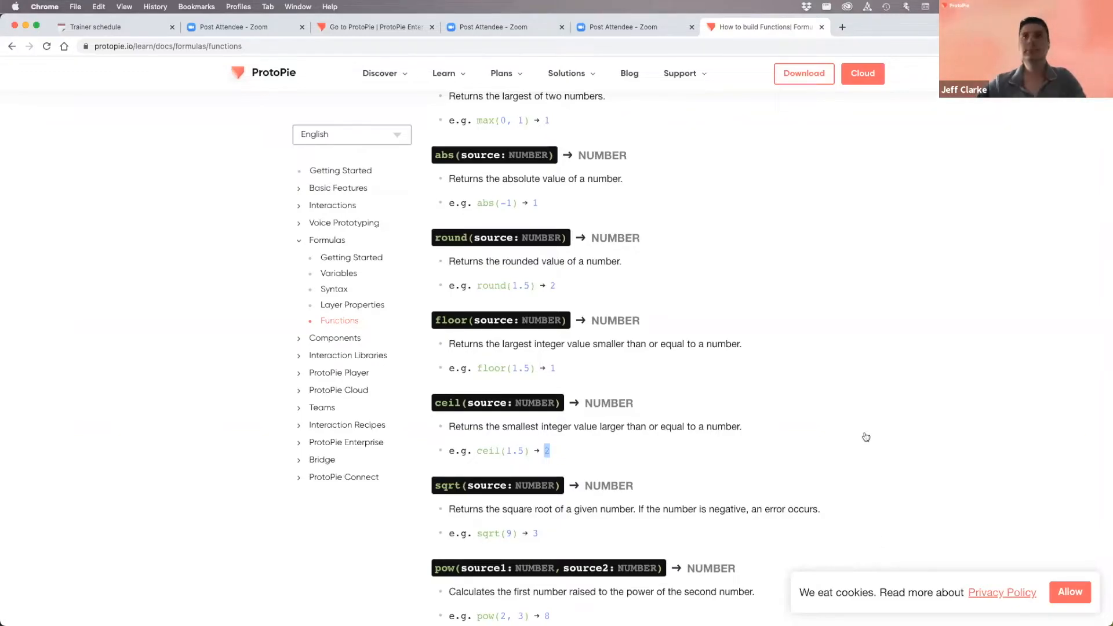
- Append + "%" to the round(brightness) label formula and confirm it
key(super+Tab)
click(837, 312)
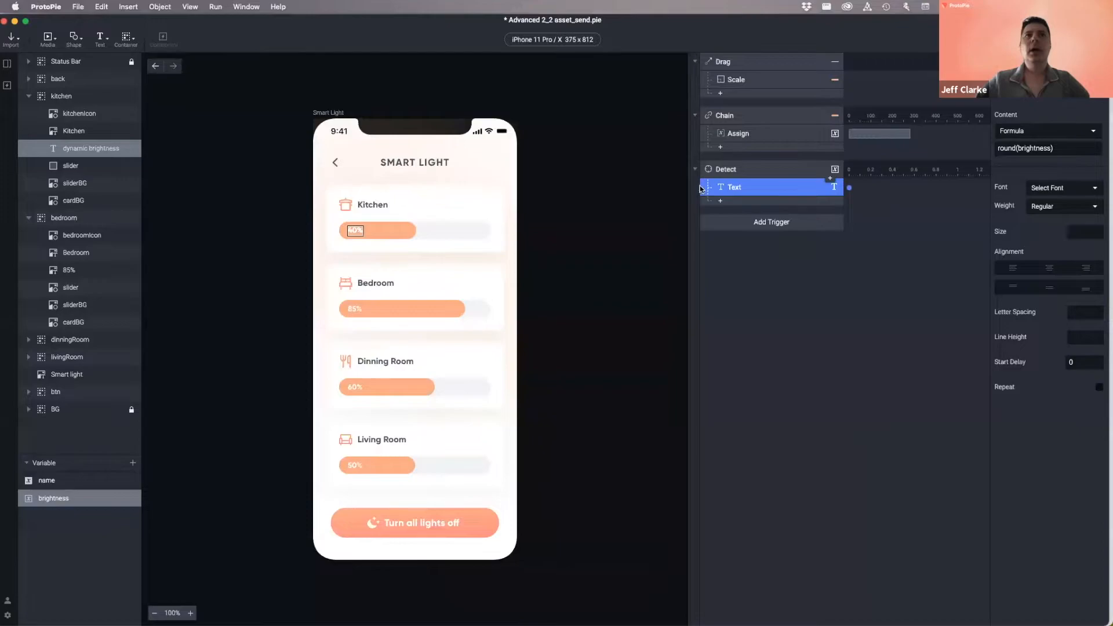
click(1057, 148)
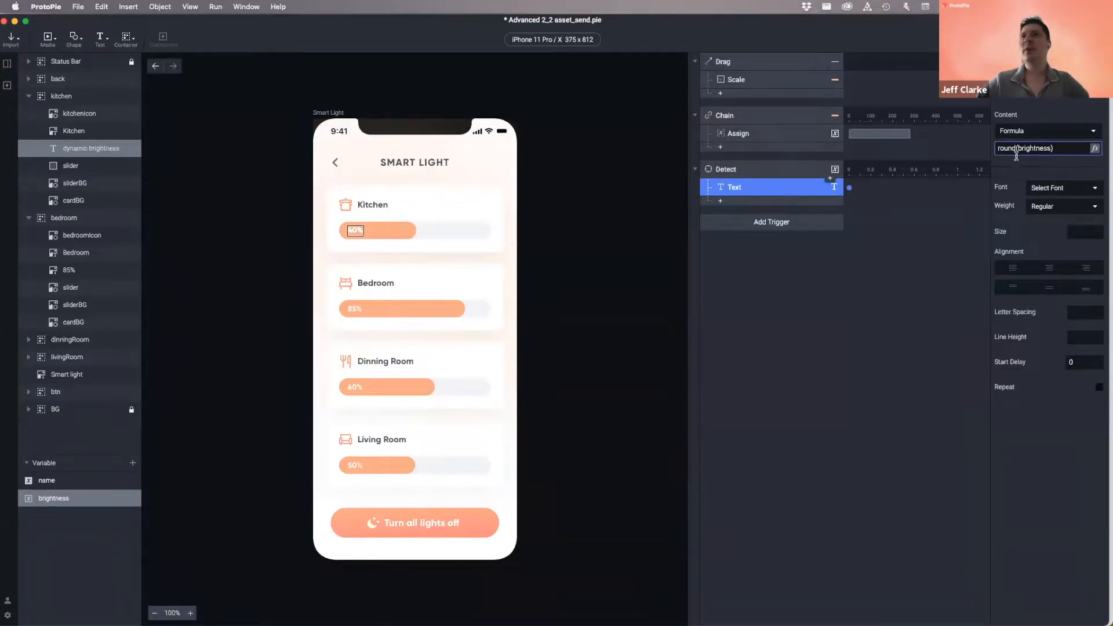
click(1097, 148)
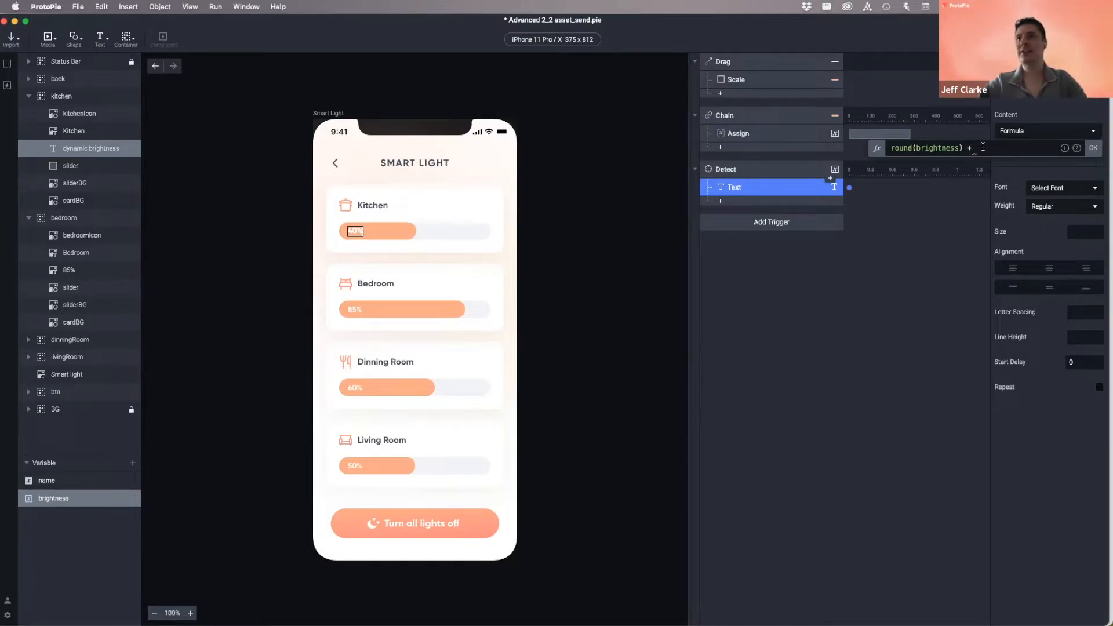
text(+ ")
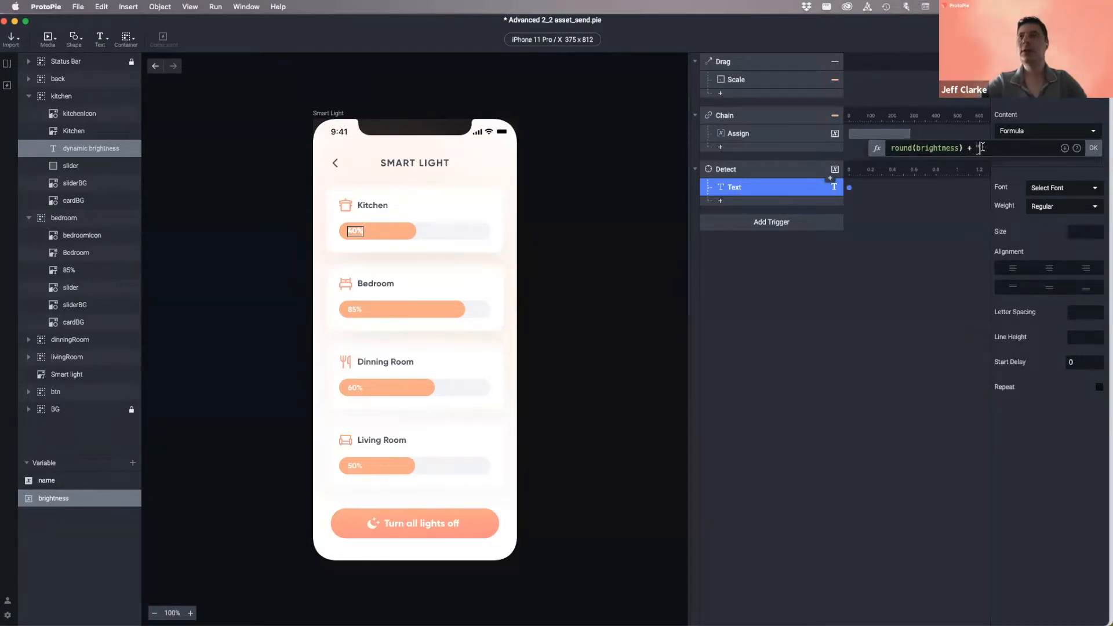
text(%)
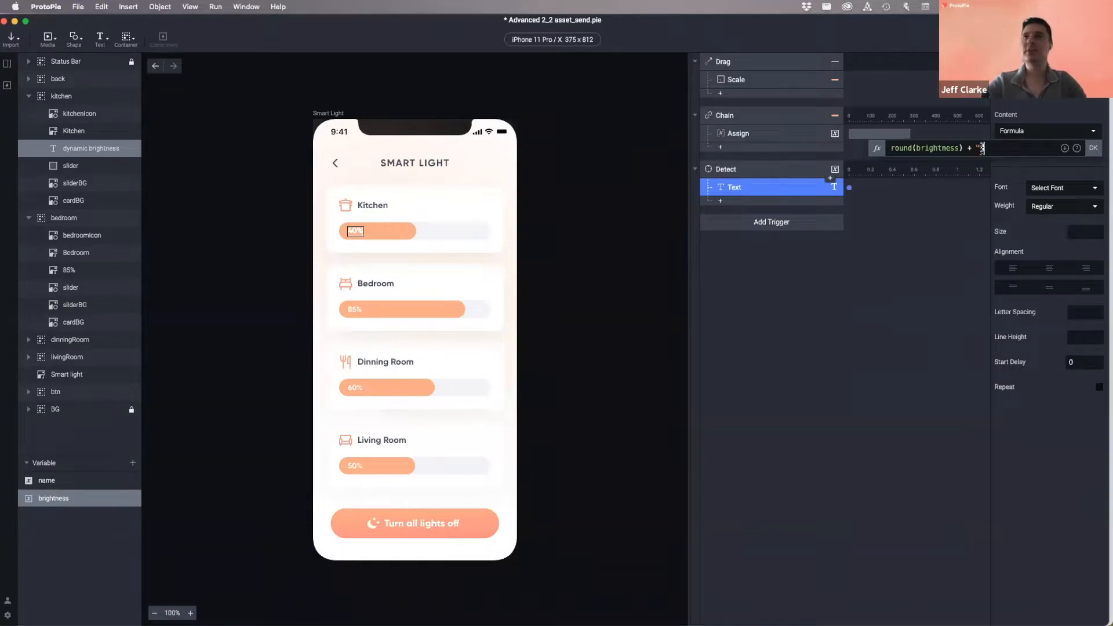
text(")
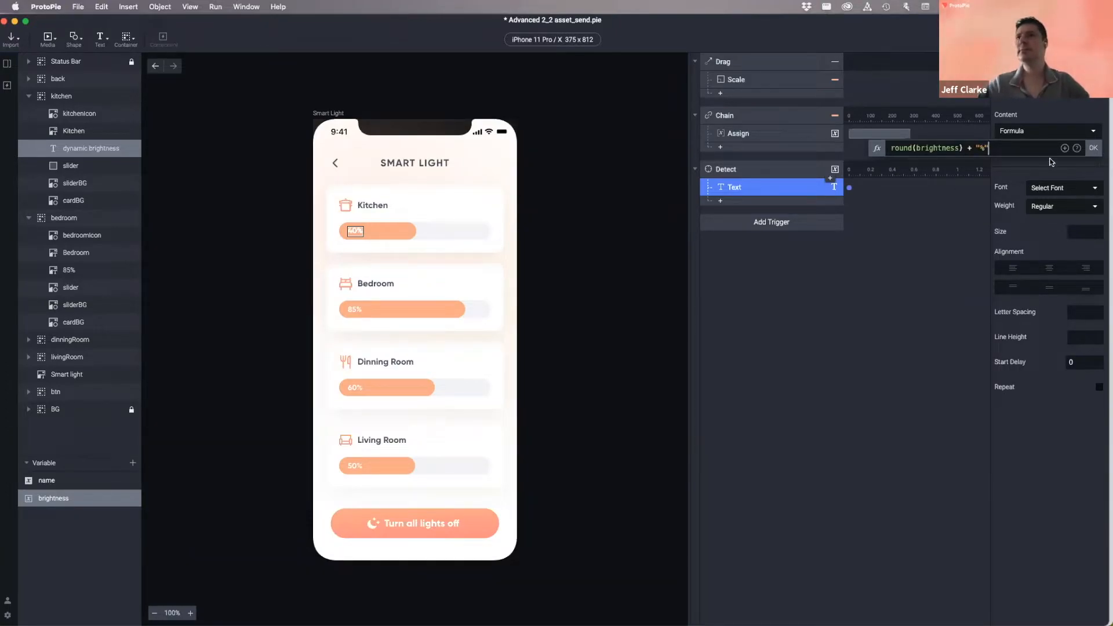
click(1095, 148)
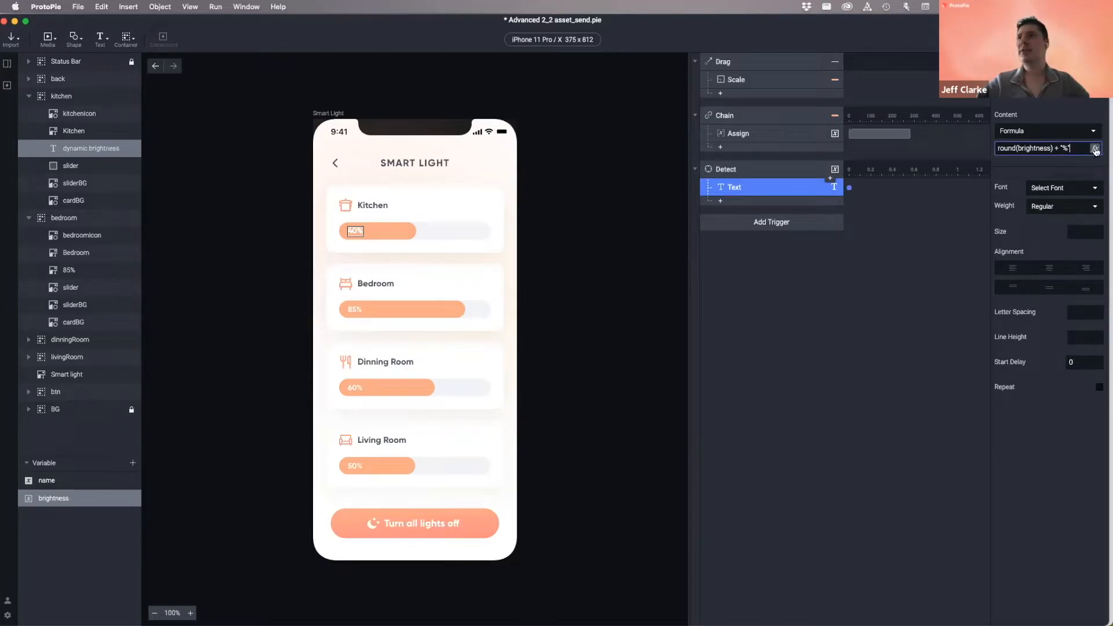
- Review the round(brightness) + "%" formula, then reselect the dynamic brightness layer
click(1016, 148)
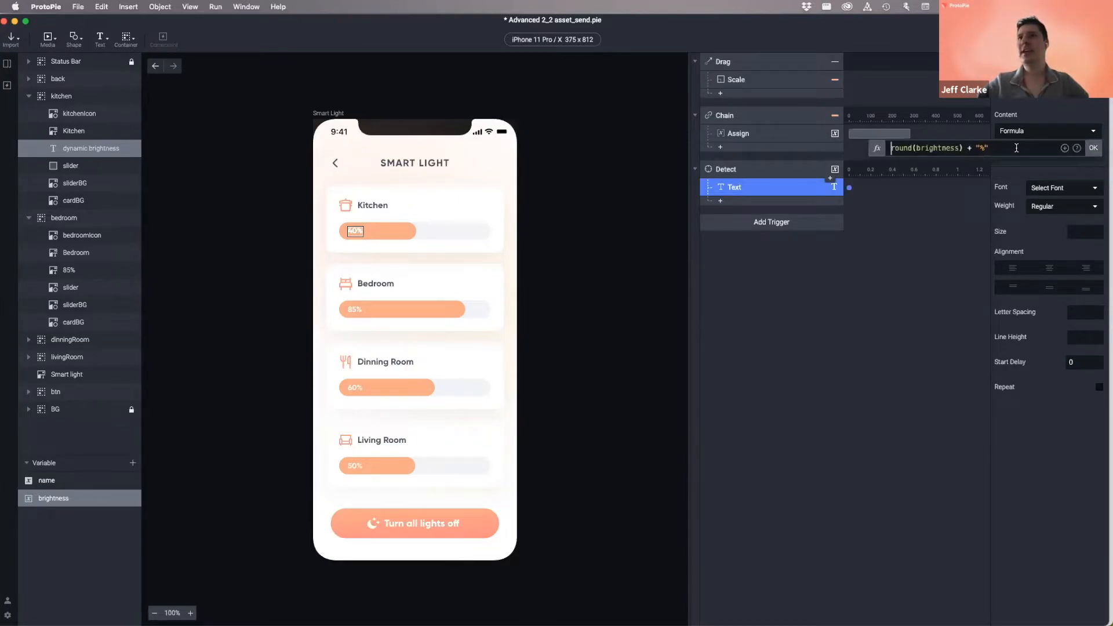
double_click(934, 149)
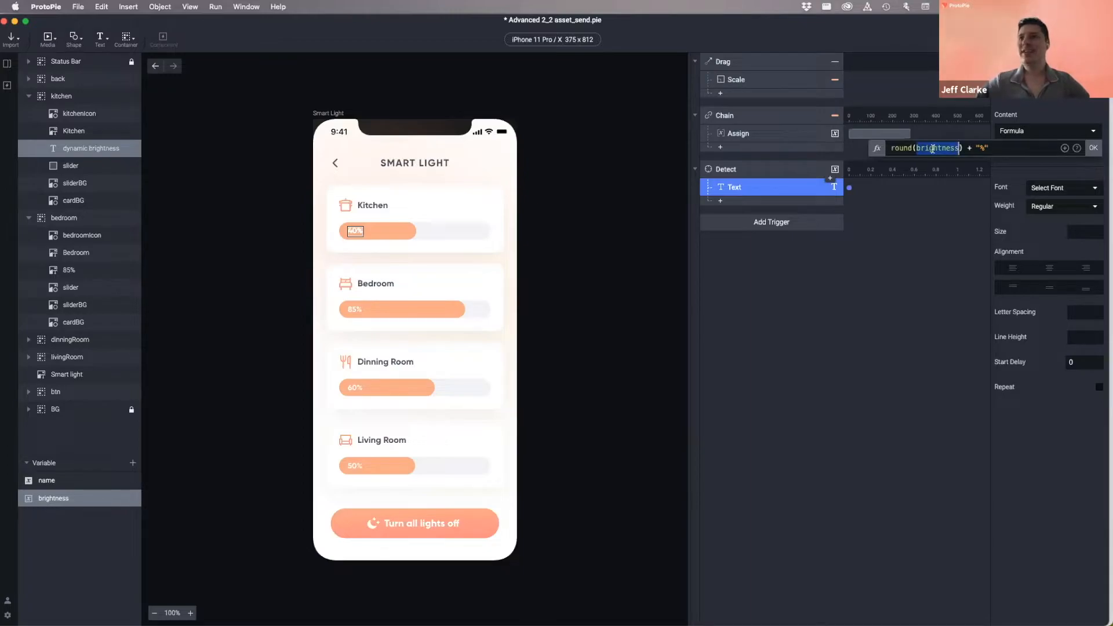
drag(891, 148, 962, 148)
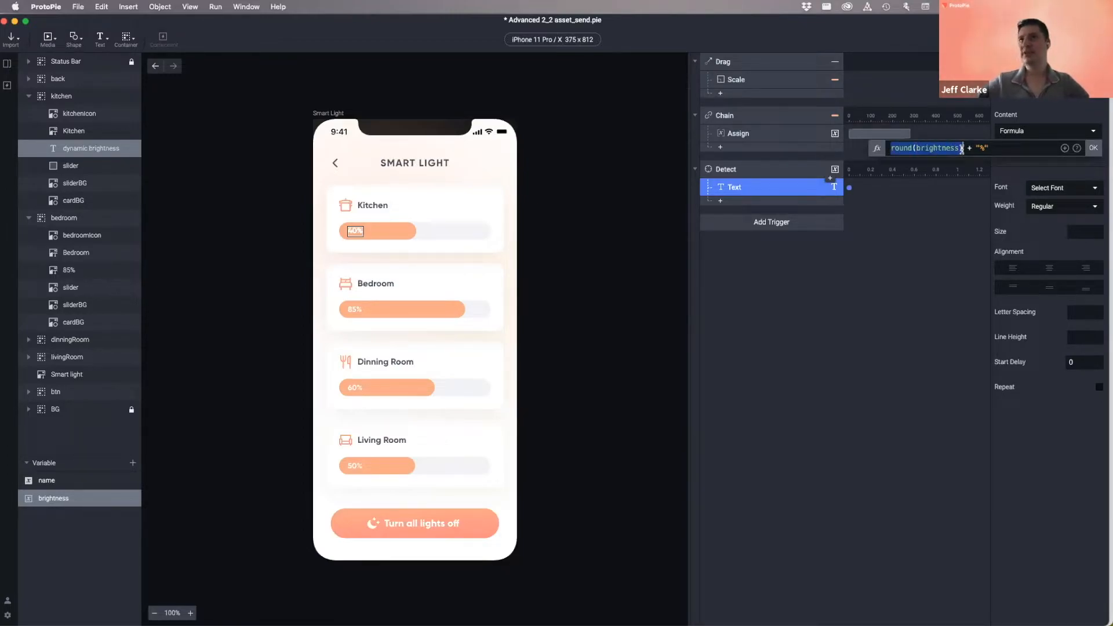
click(982, 148)
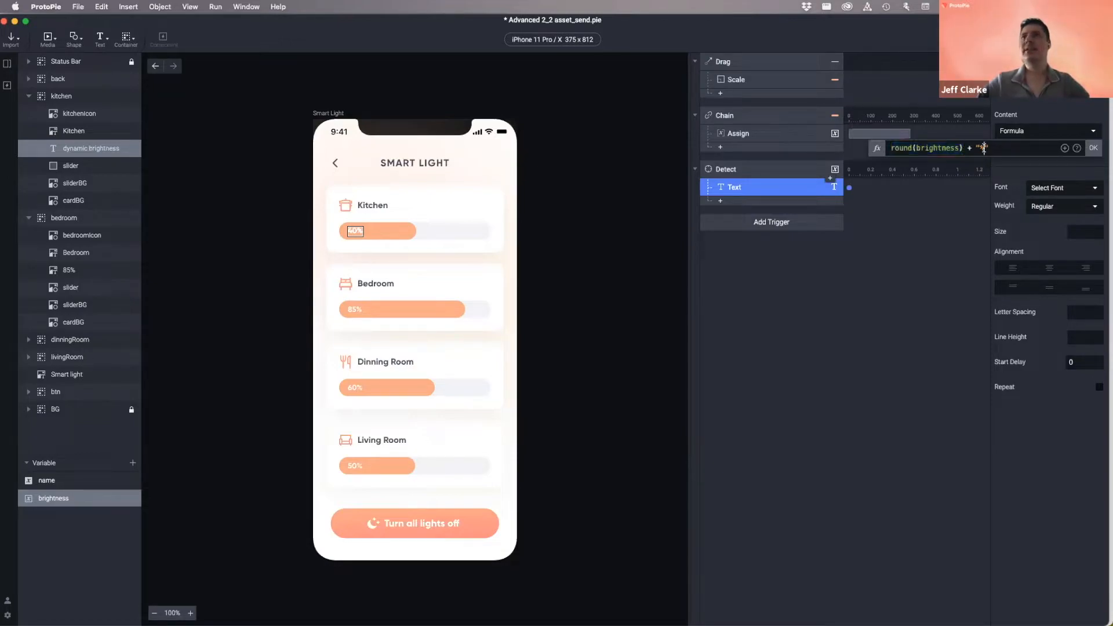
drag(1004, 148, 861, 149)
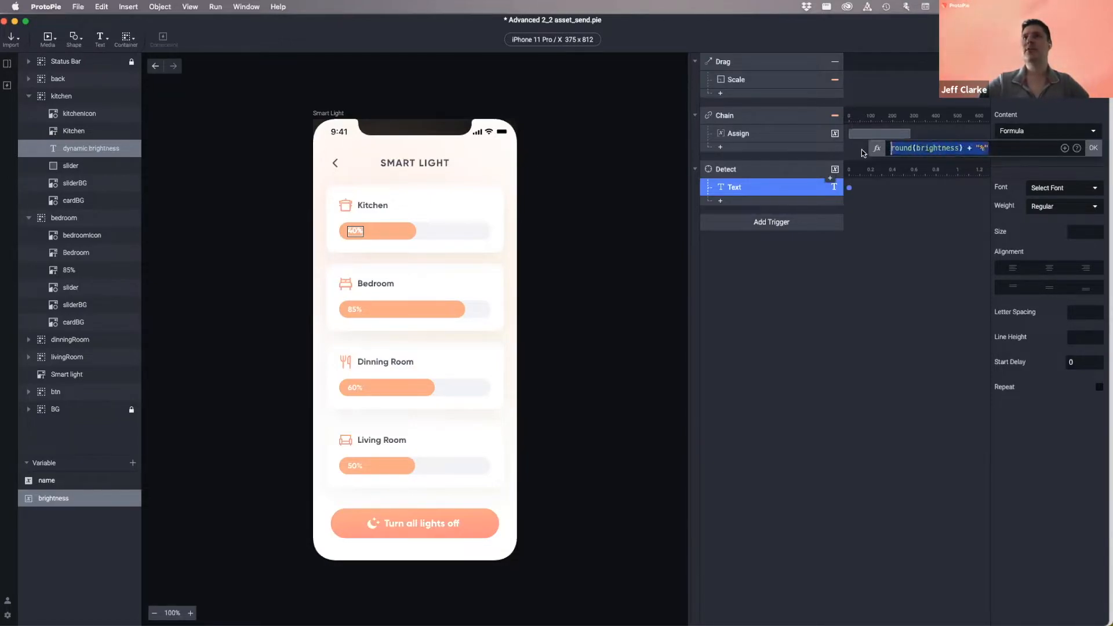
click(1093, 148)
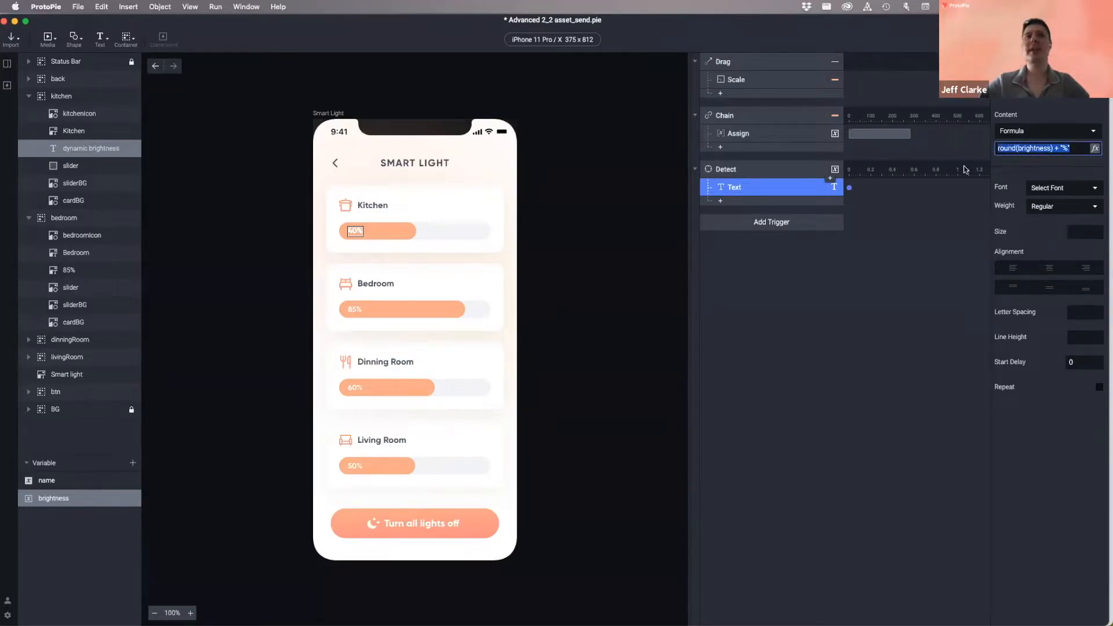
click(74, 148)
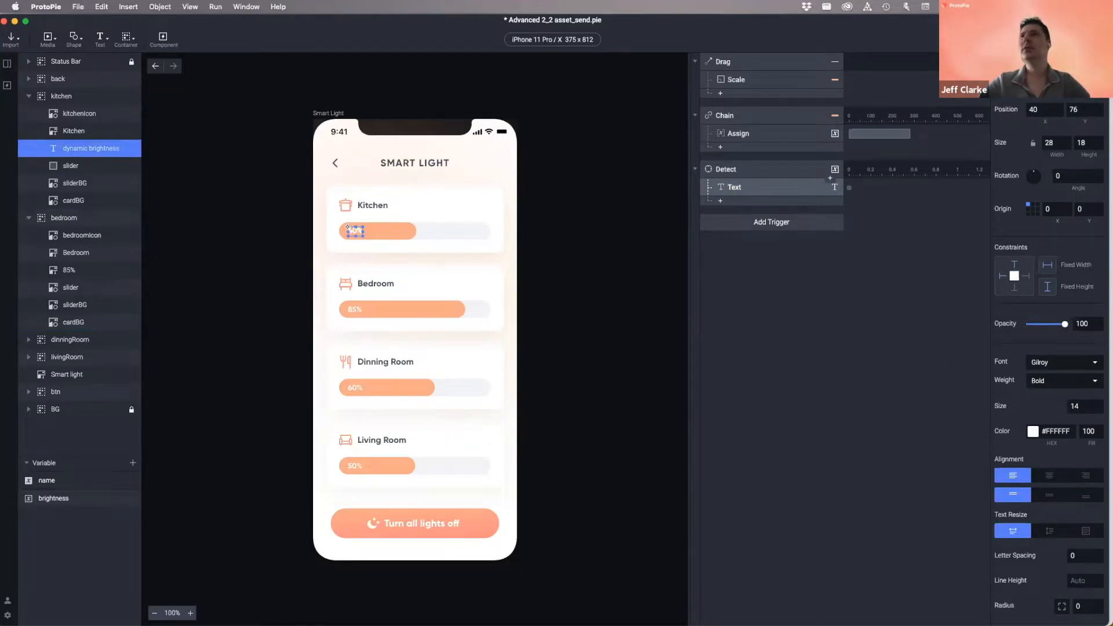
- Preview the prototype and drag the Kitchen slider to see percentage readouts like 33%
key(super+r)
mouse_move(538, 230)
mouse_down()
mouse_move(490, 230)
mouse_move(623, 240)
mouse_move(464, 249)
mouse_move(626, 243)
mouse_move(554, 238)
mouse_up()
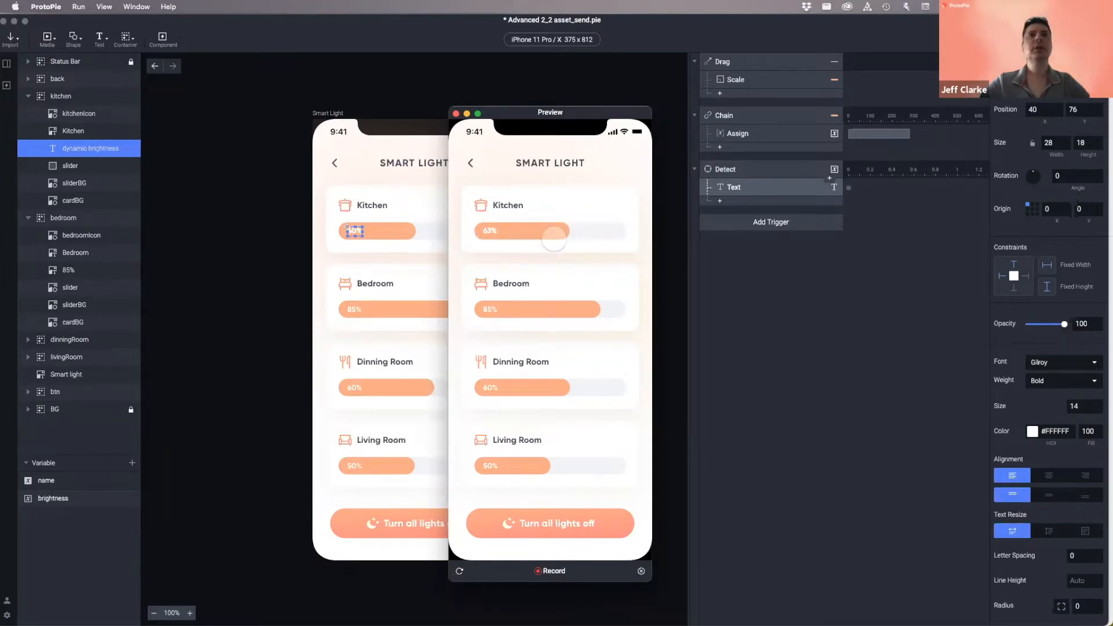
click(456, 113)
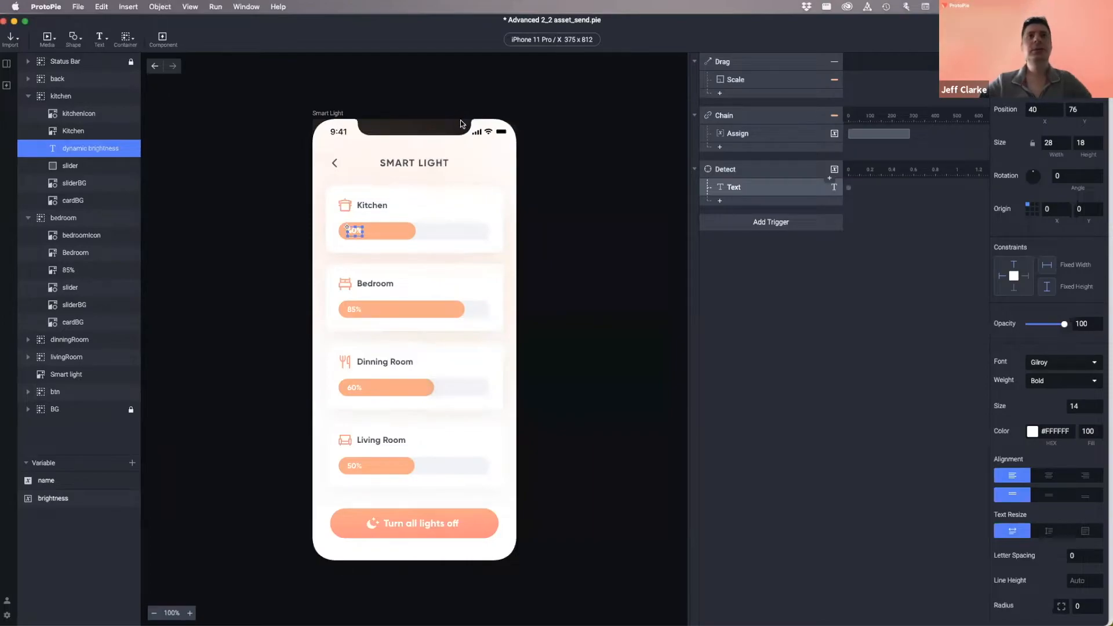
click(756, 290)
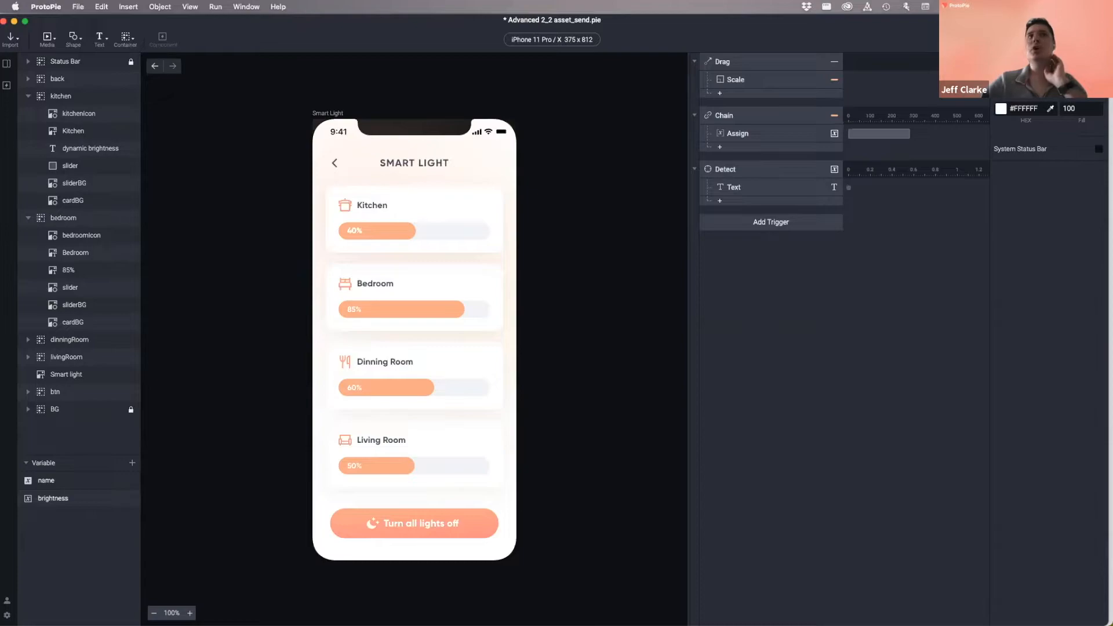
- Preview again, lowering Kitchen brightness to about 16% and then 11%
key(super+r)
mouse_move(504, 230)
mouse_down()
mouse_move(536, 232)
mouse_move(488, 232)
mouse_up()
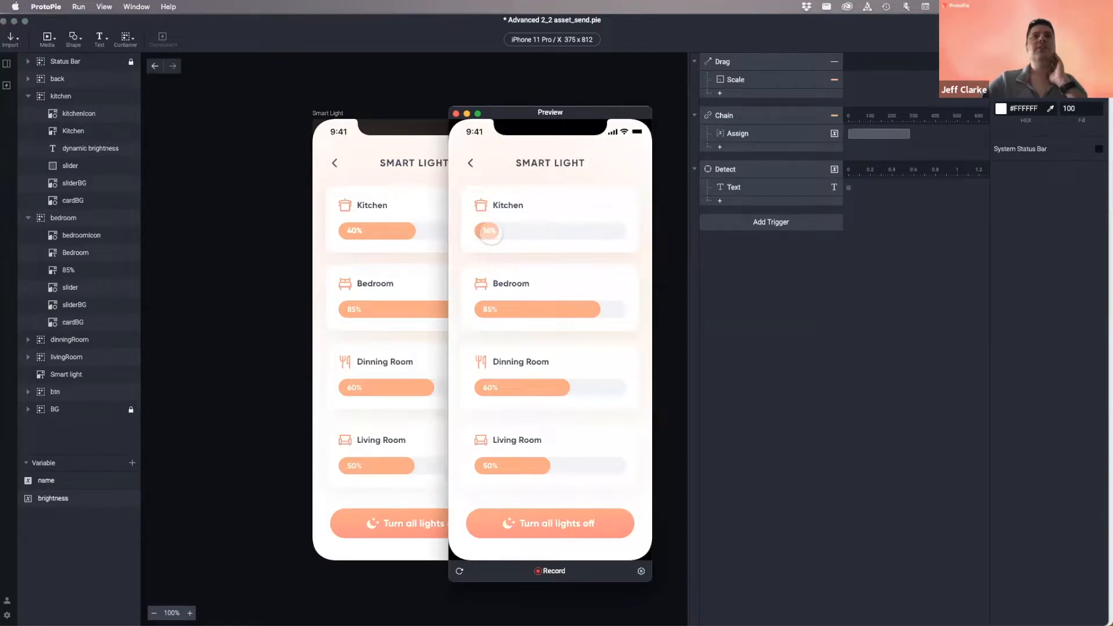
drag(490, 232, 514, 235)
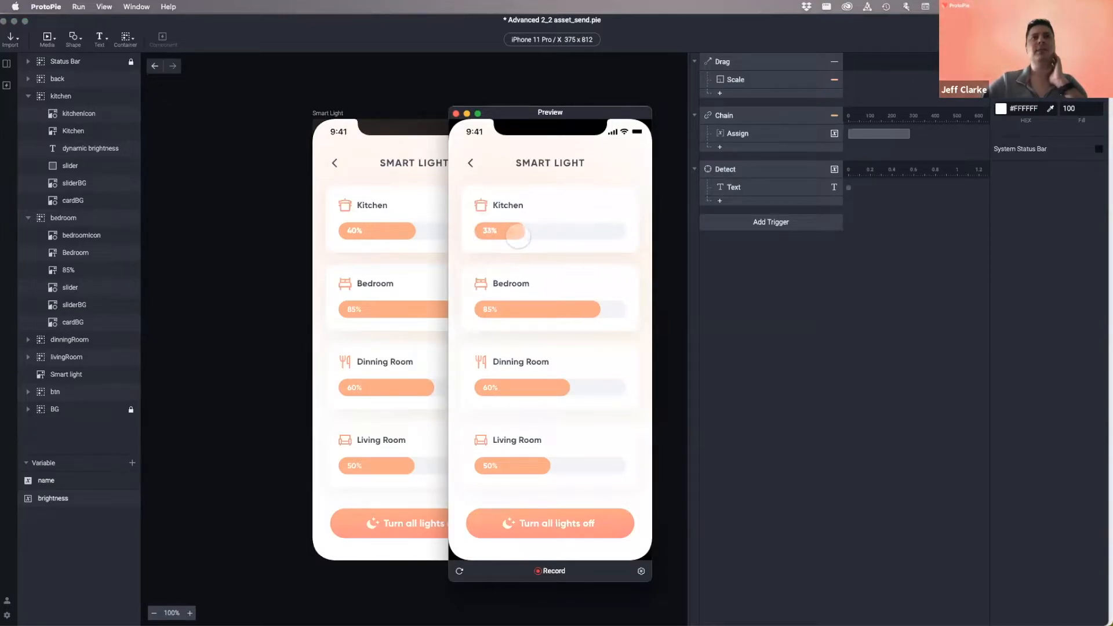
click(455, 114)
- Select the entire kitchen card group on the Smart Light canvas
click(435, 211)
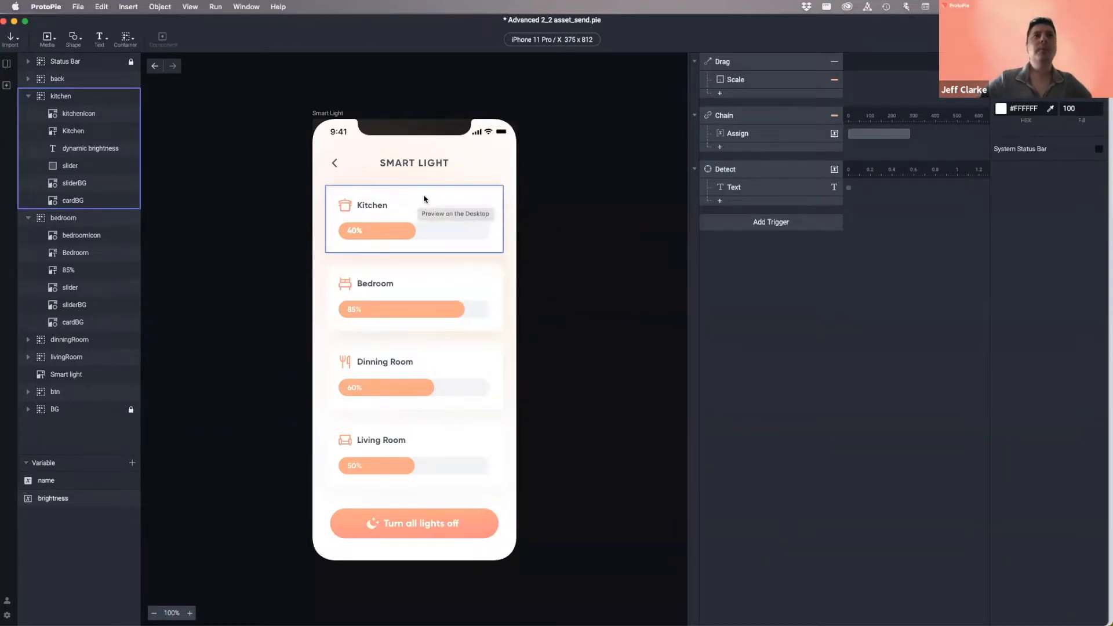
click(412, 288)
click(416, 209)
click(603, 186)
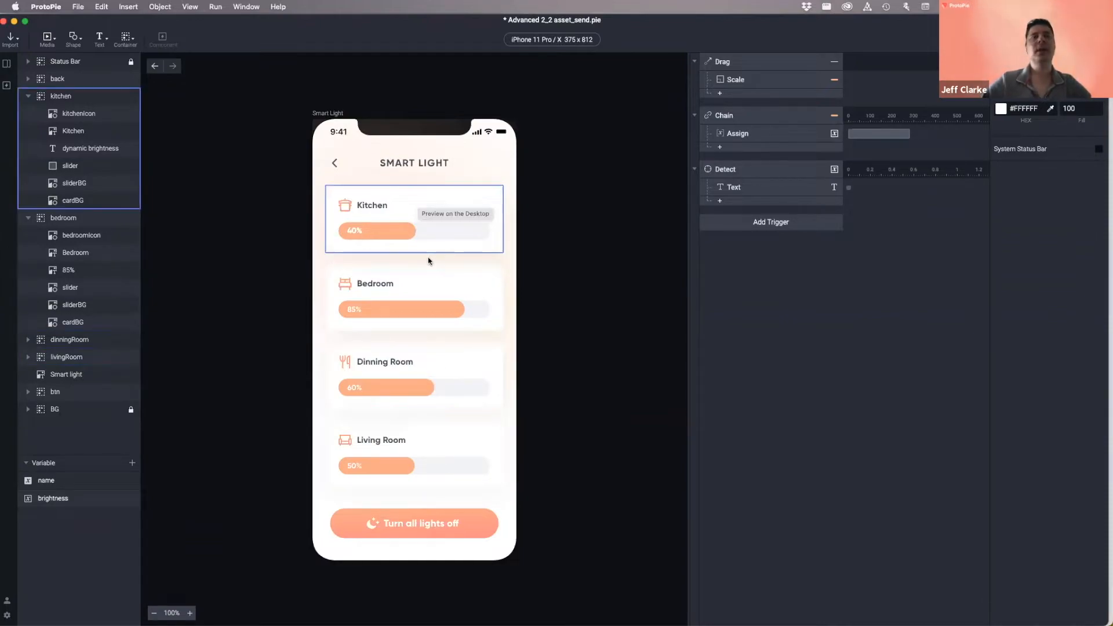
click(409, 204)
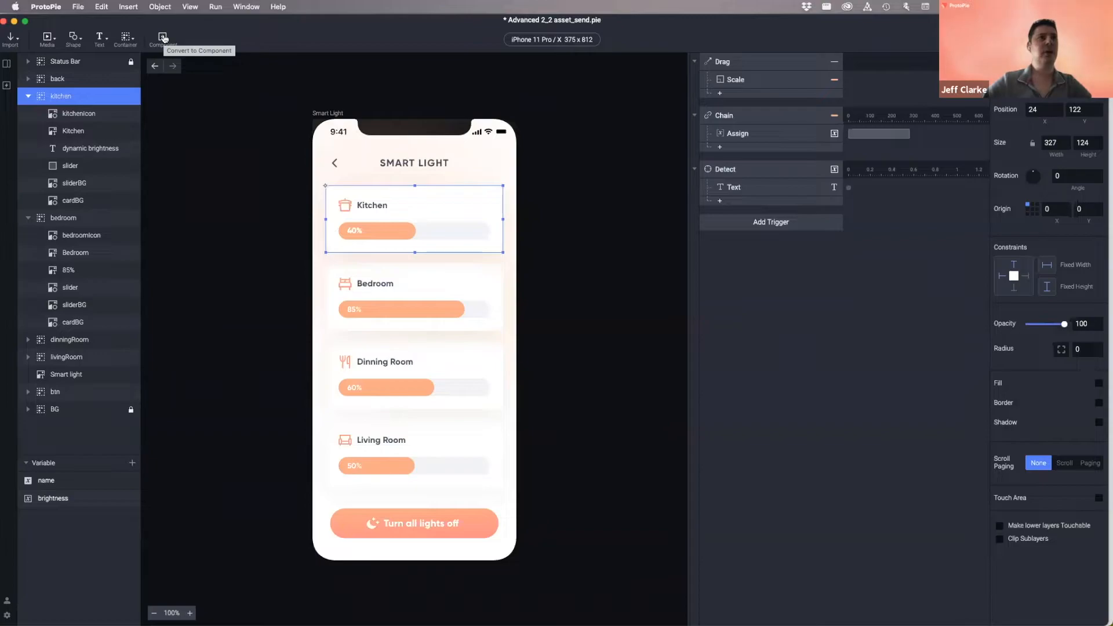
- Convert the kitchen group into a component and find kitchen under Local Components
click(163, 38)
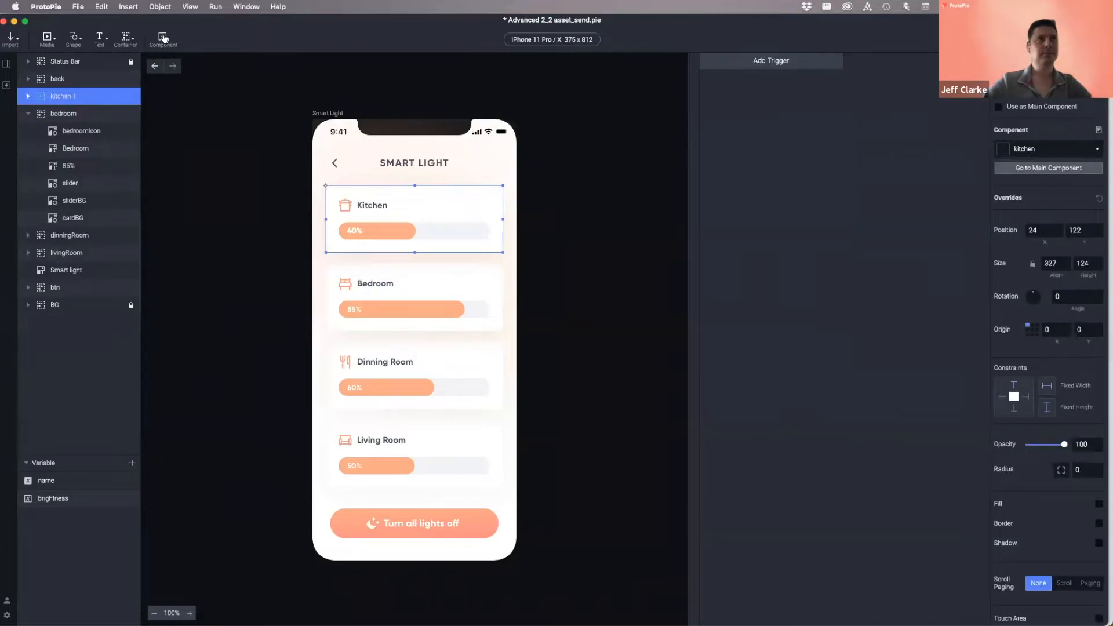
click(28, 97)
click(28, 97)
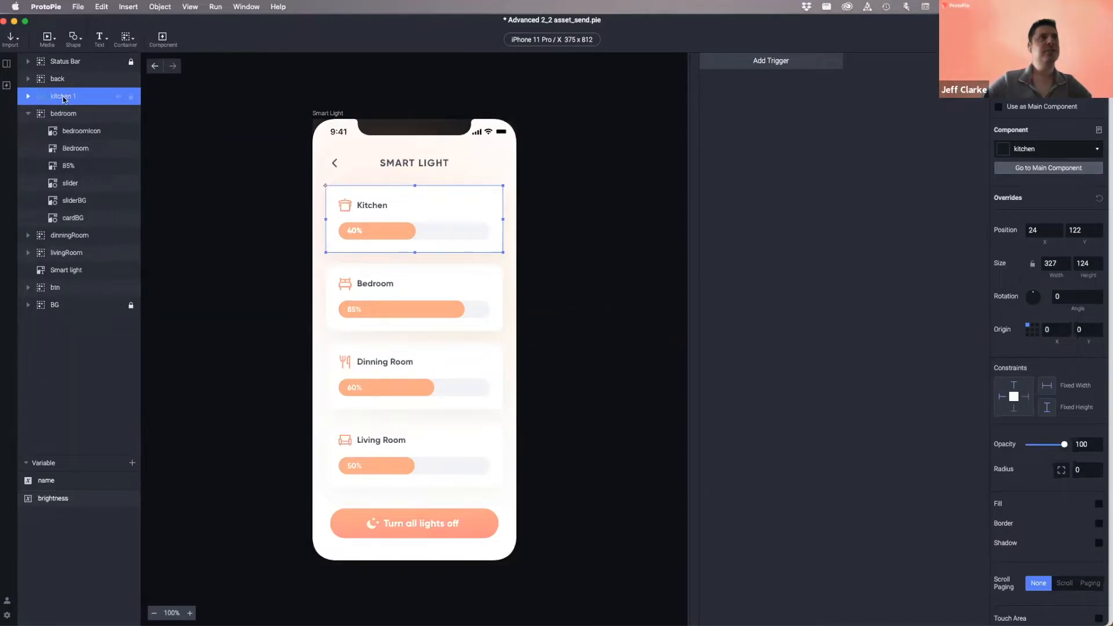
click(28, 97)
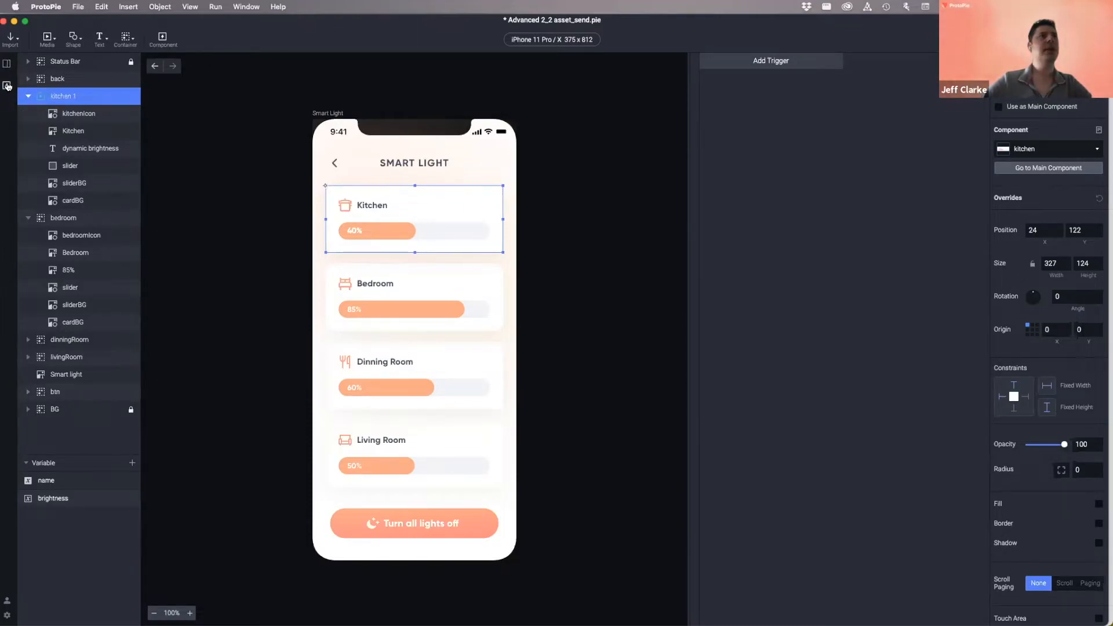
click(7, 86)
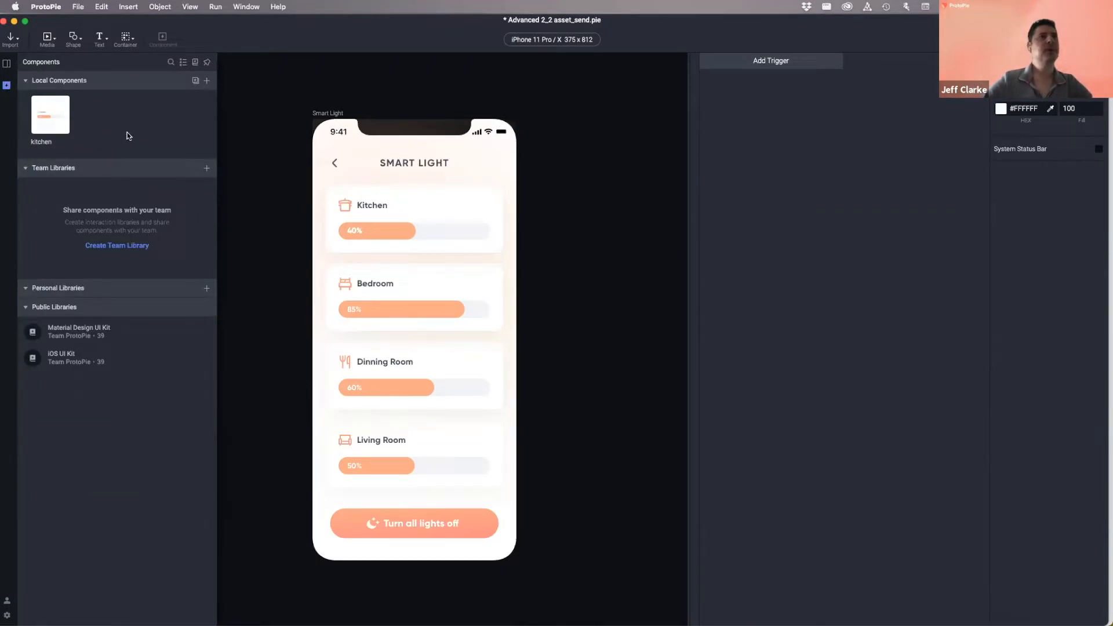
click(266, 72)
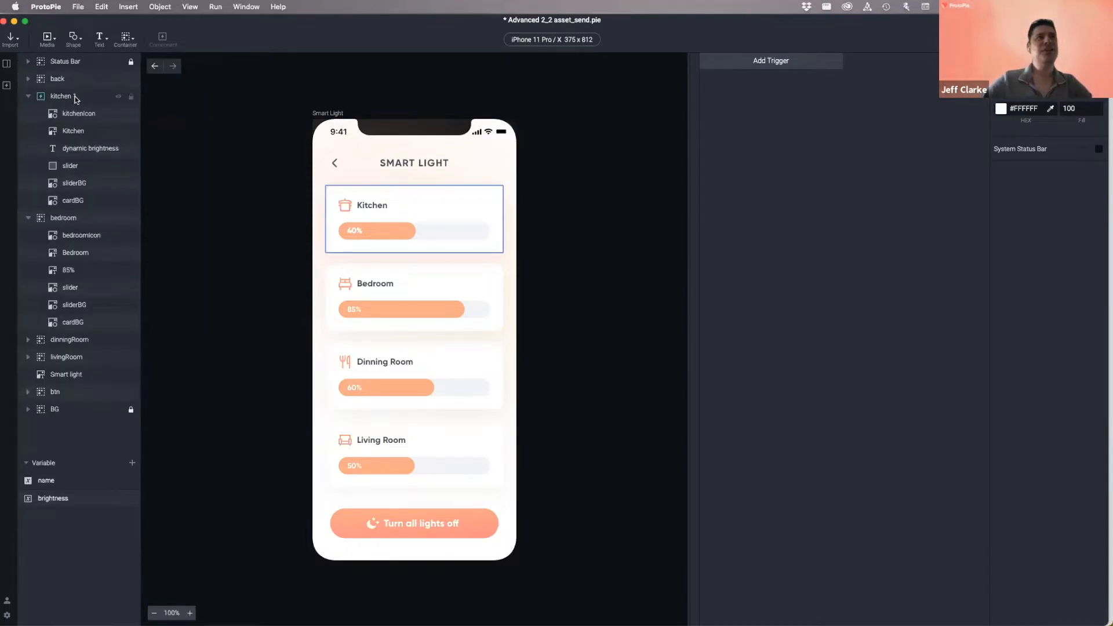
click(7, 86)
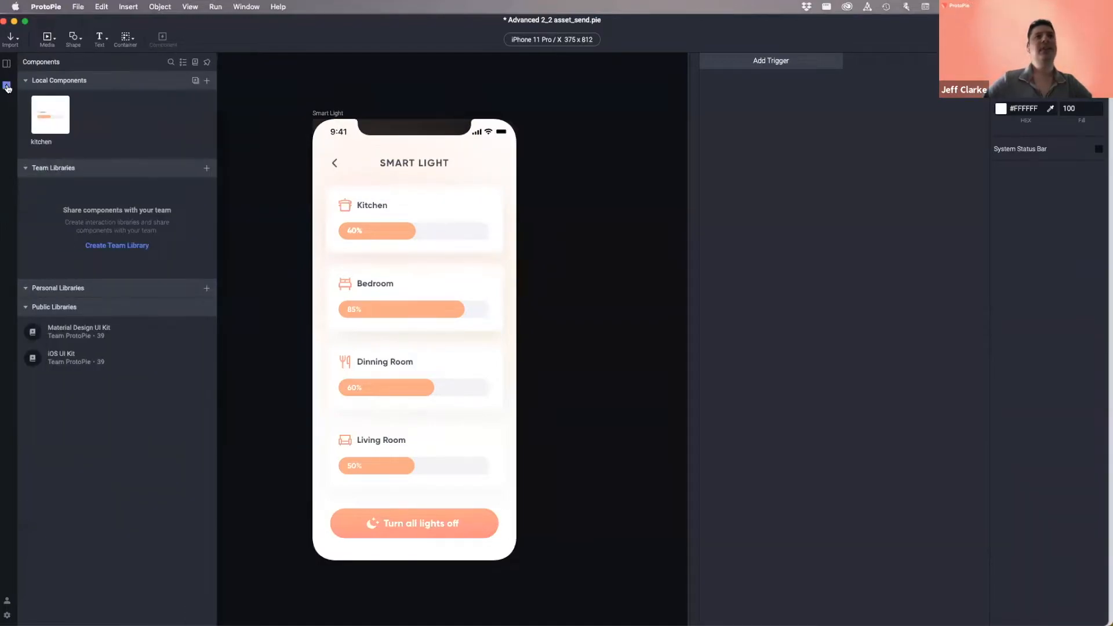
click(53, 115)
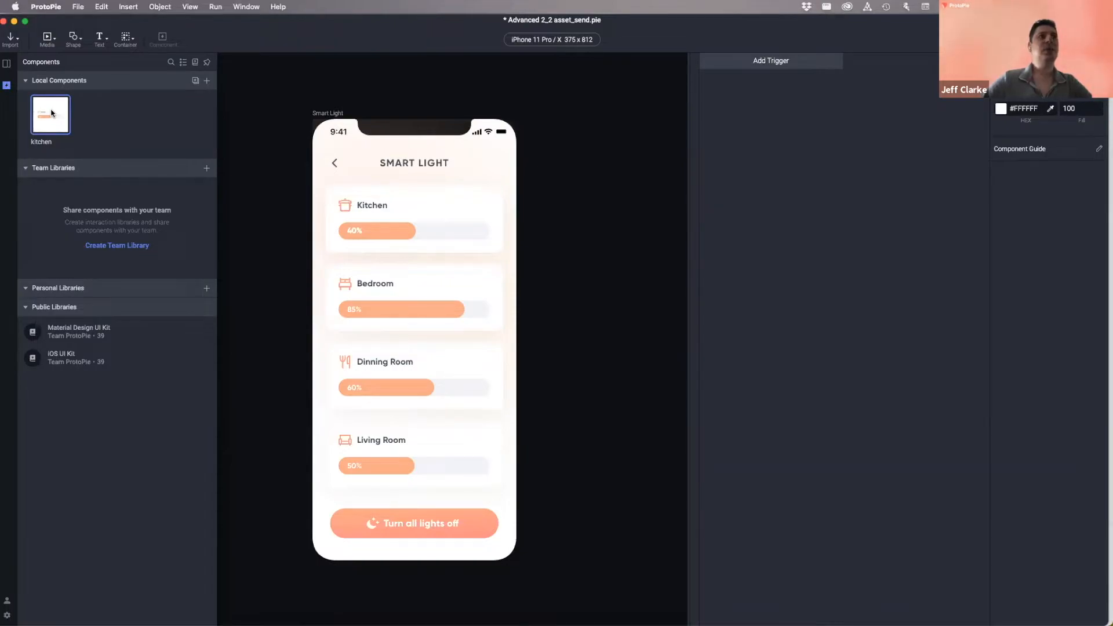
click(274, 100)
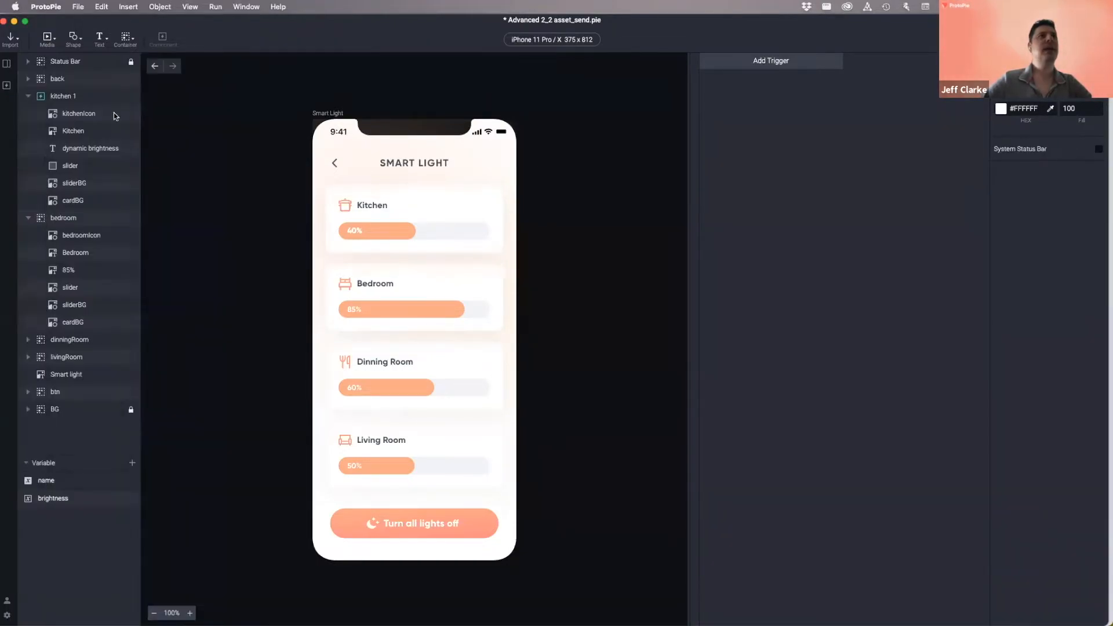
click(68, 97)
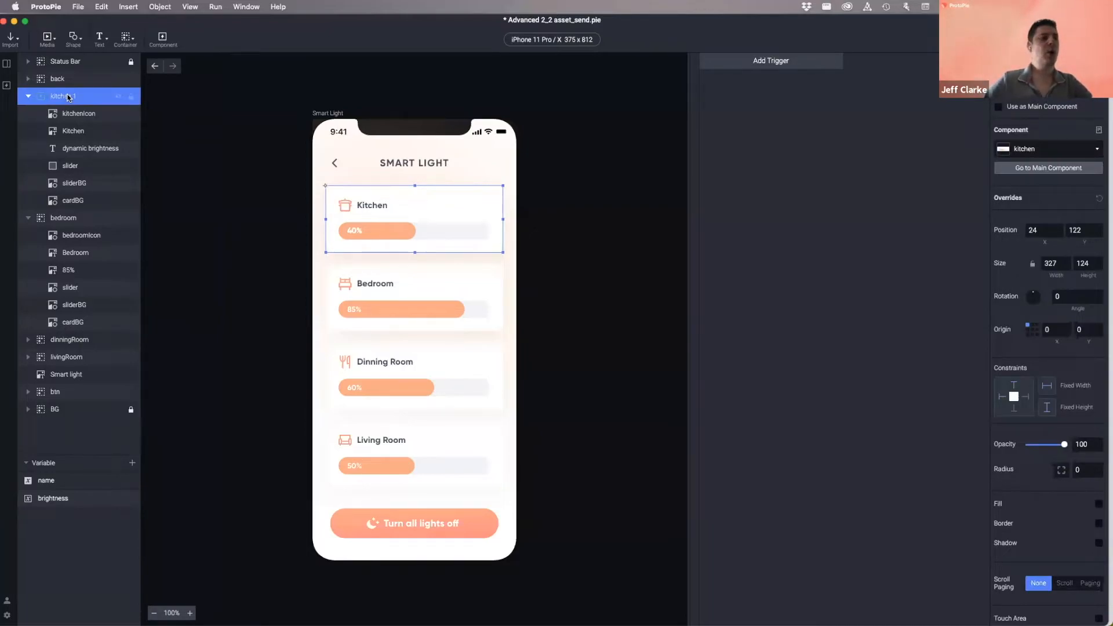
click(196, 114)
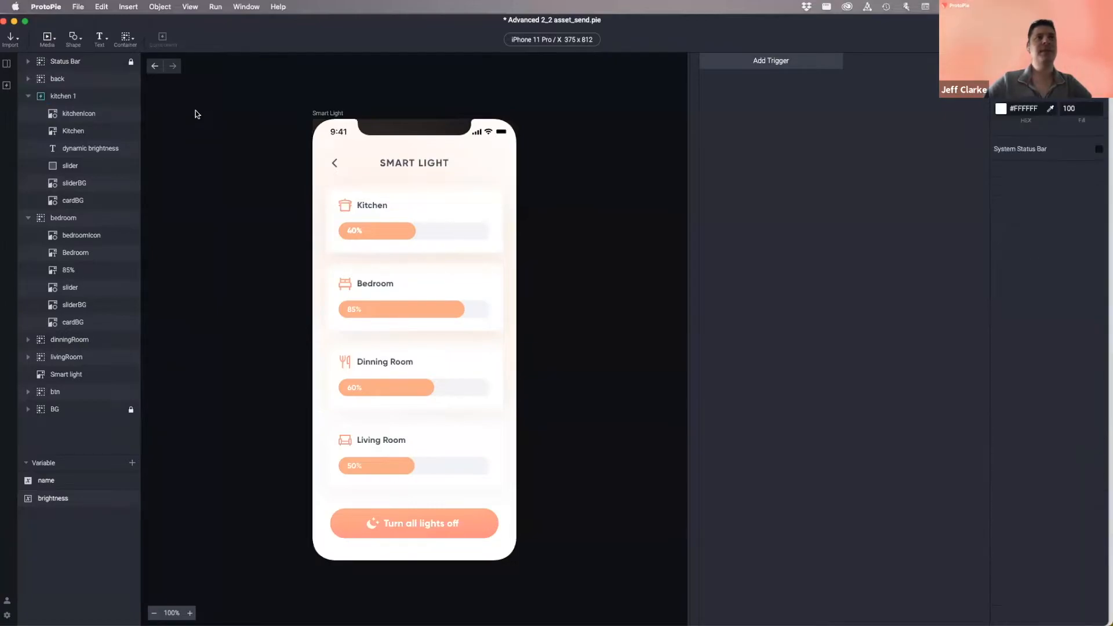
click(6, 86)
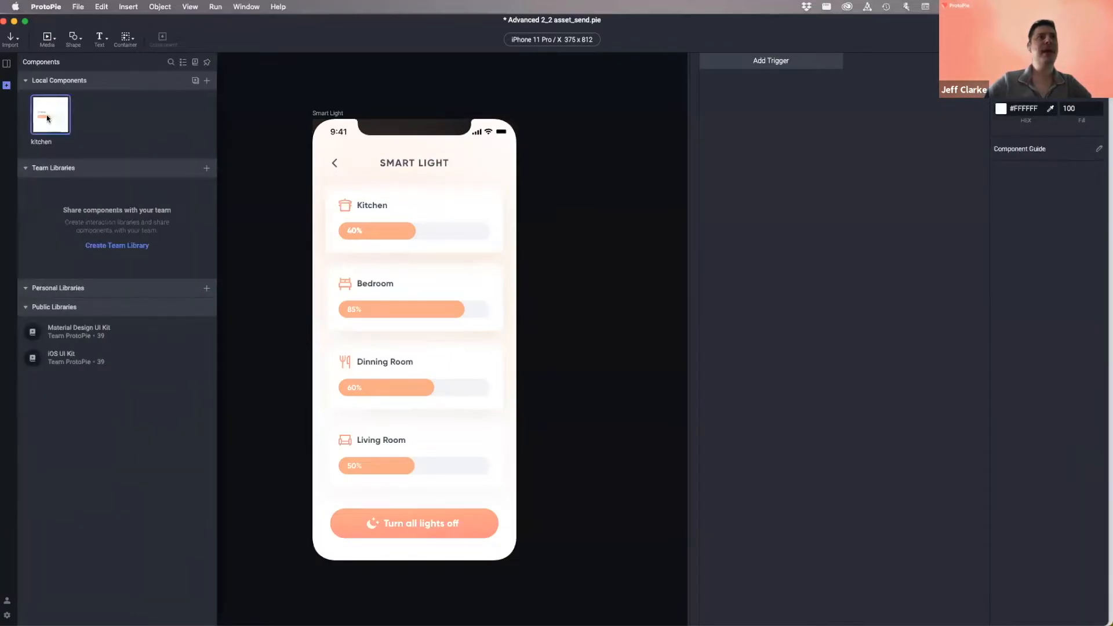
click(62, 96)
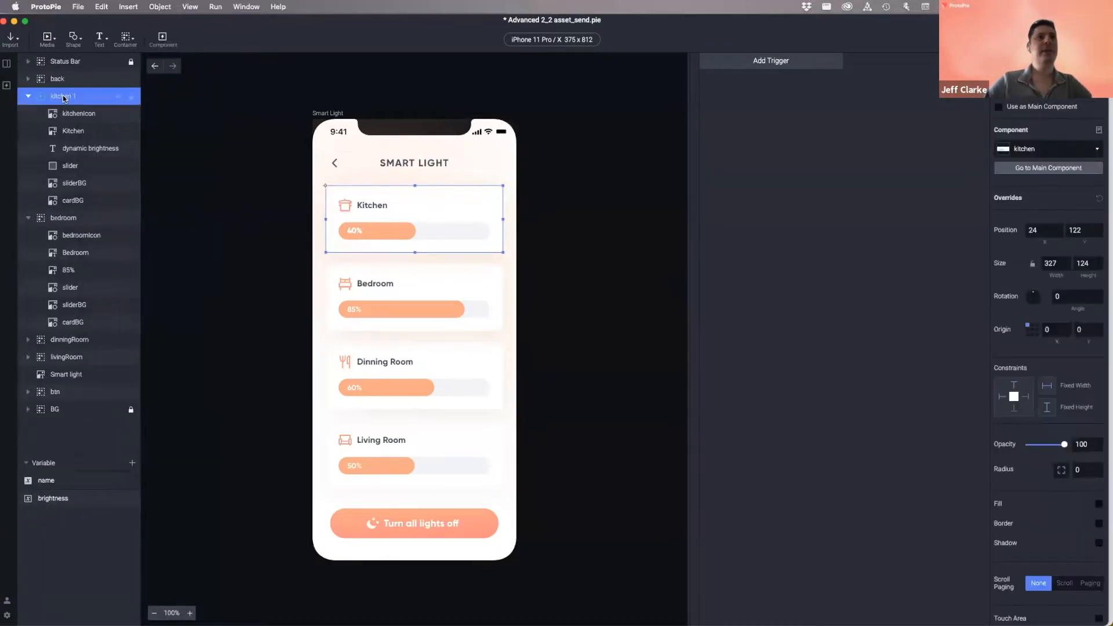
click(7, 85)
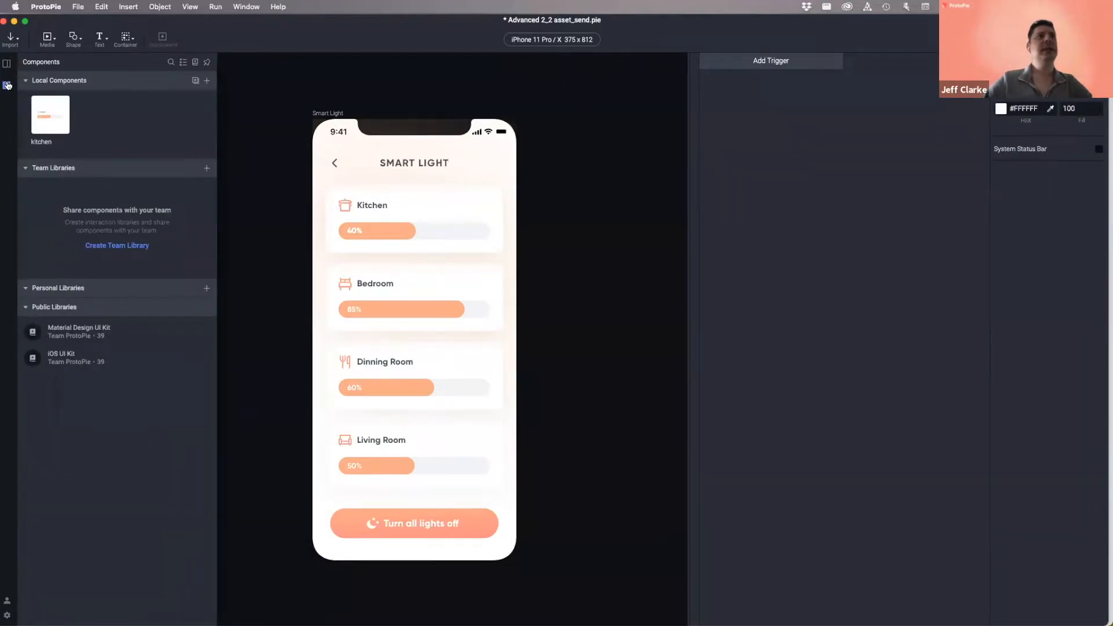
click(56, 116)
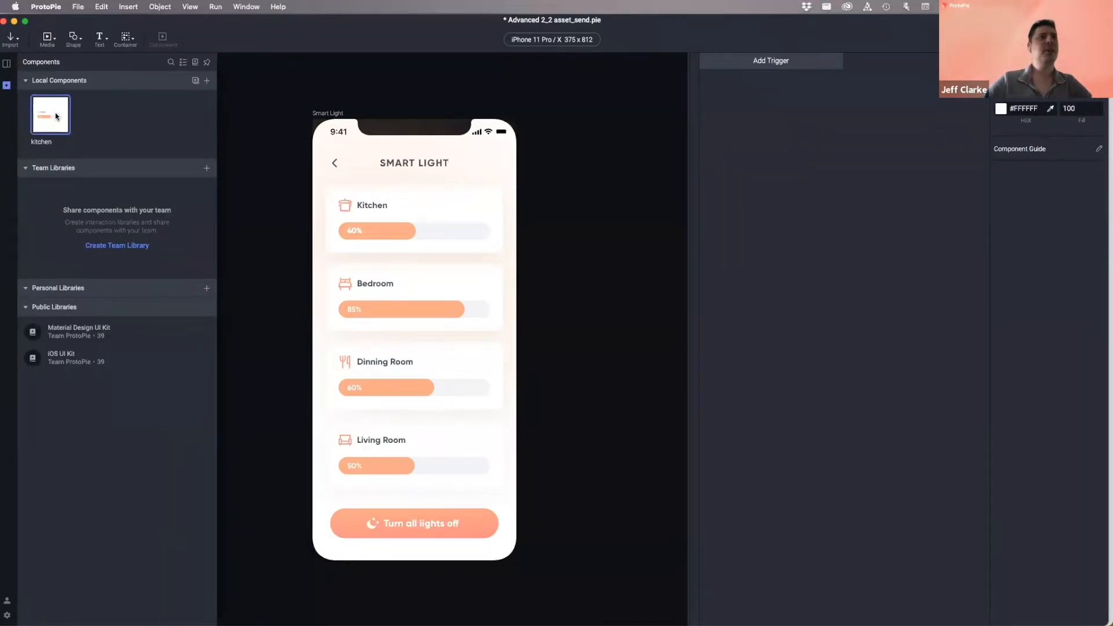
click(238, 111)
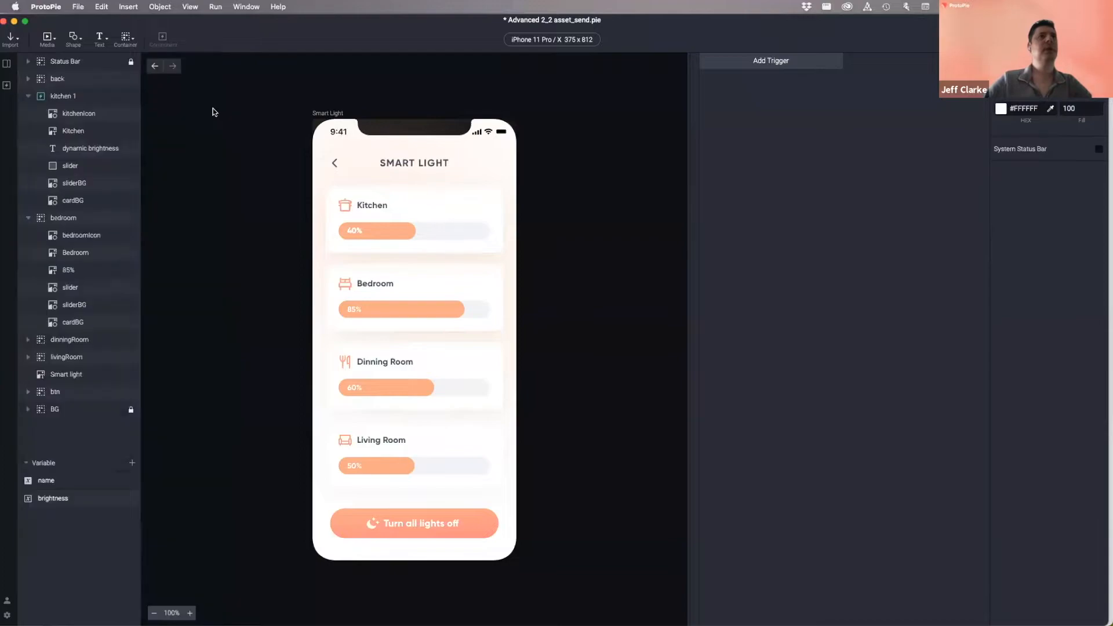
click(68, 96)
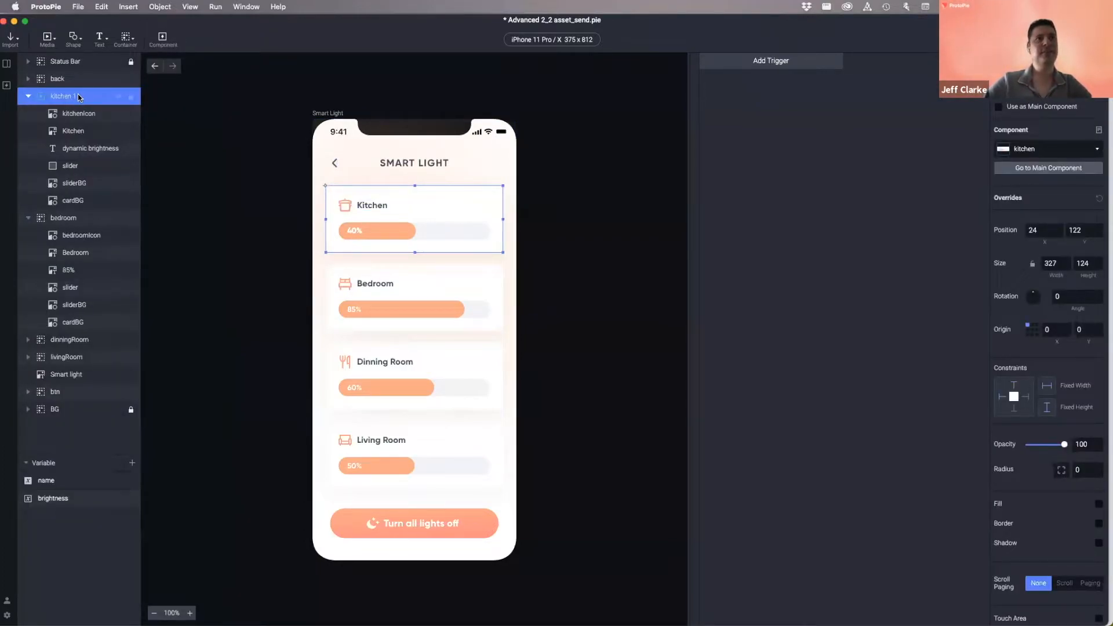
click(6, 85)
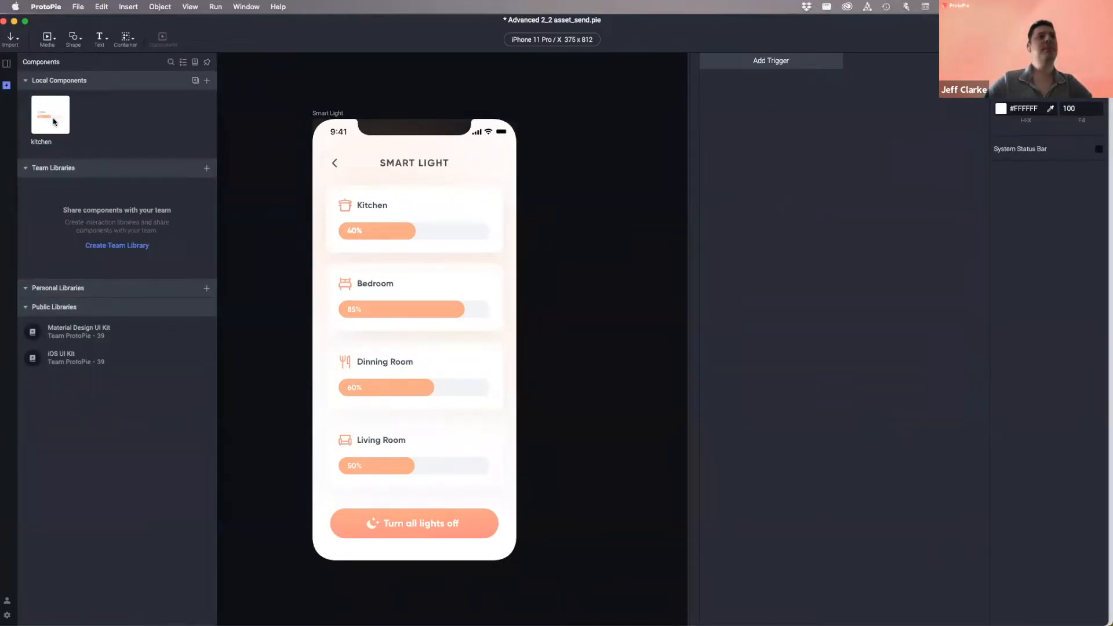
click(6, 63)
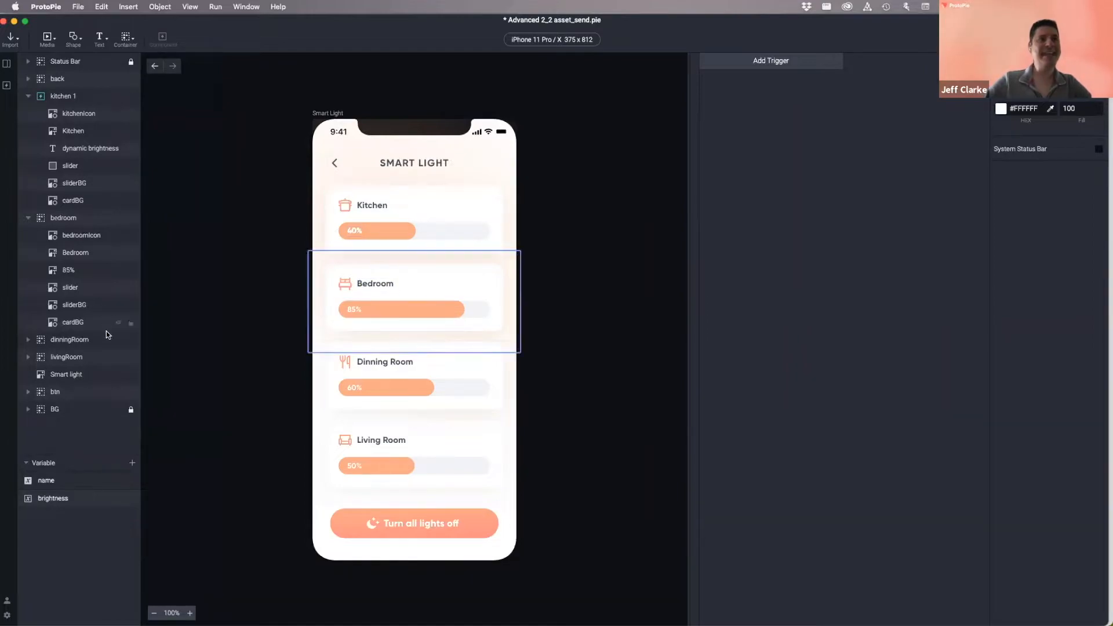
click(79, 97)
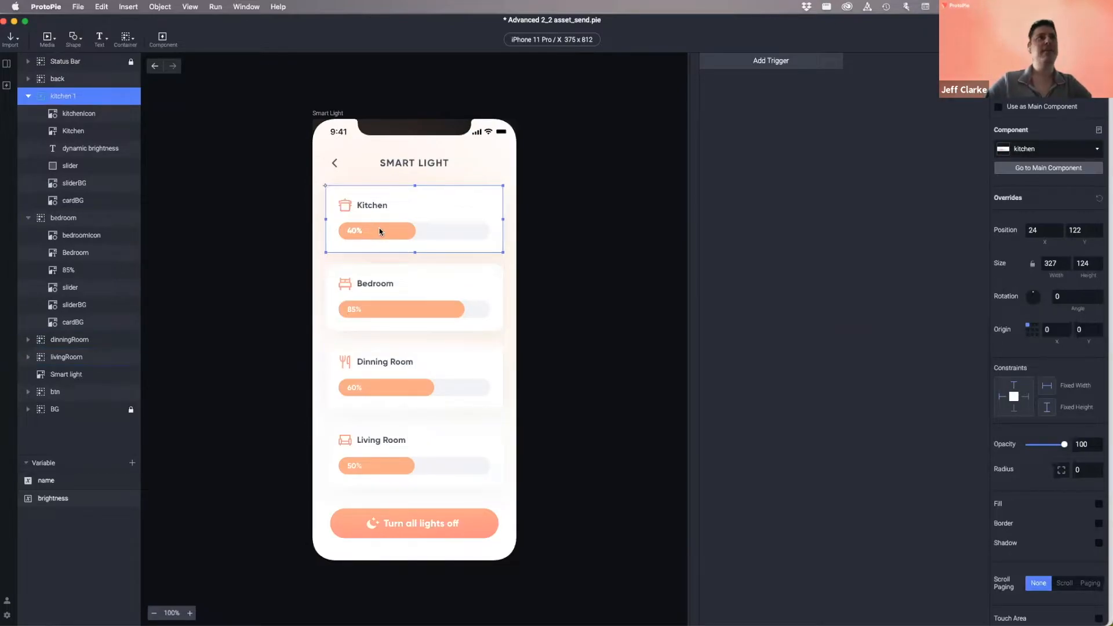
click(6, 85)
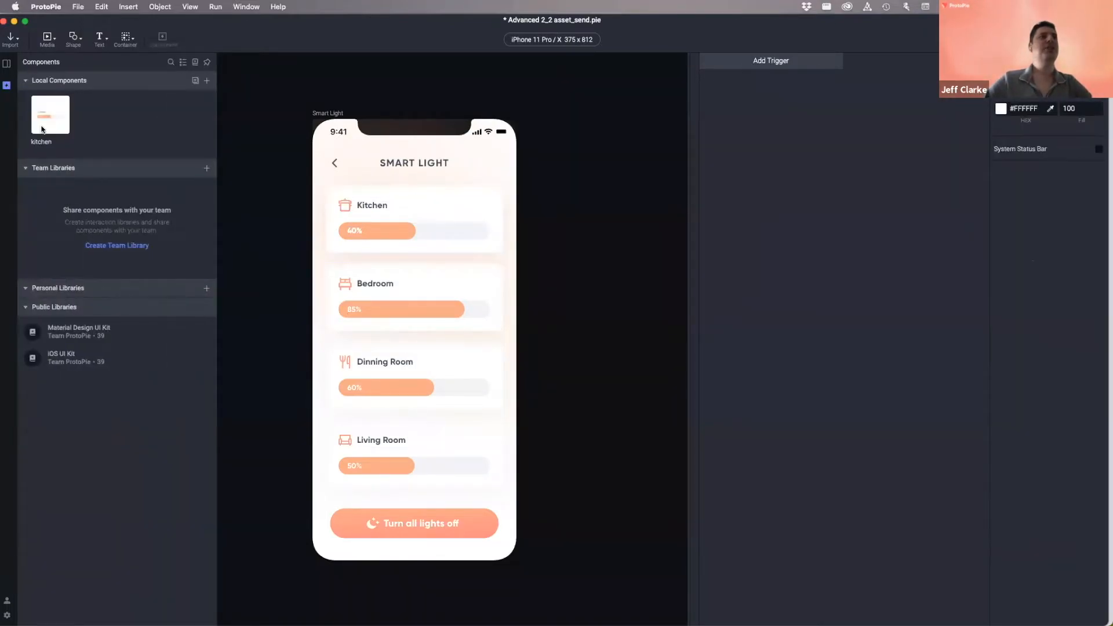
click(235, 47)
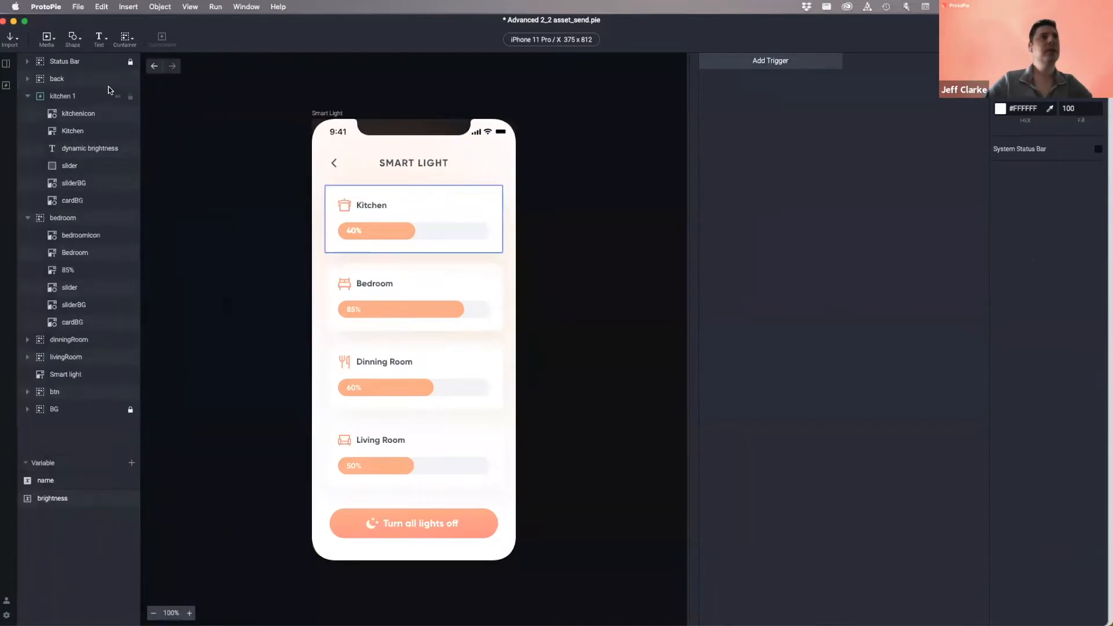
click(6, 86)
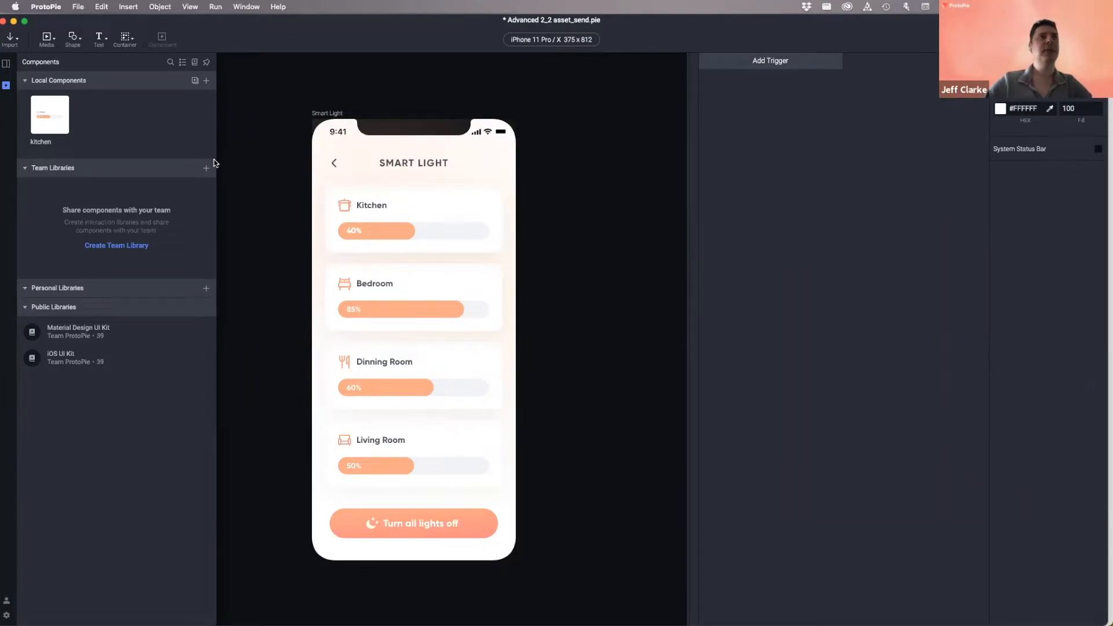
- Rename the kitchen component to 'Light Slider'
double_click(36, 142)
text(Light Slider)
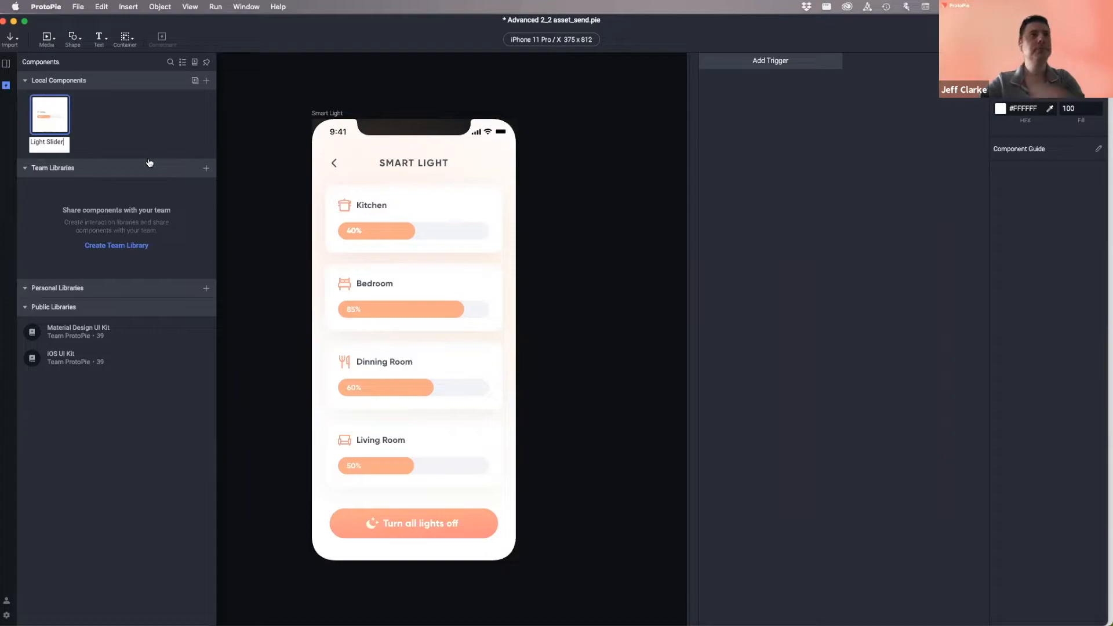
key(Return)
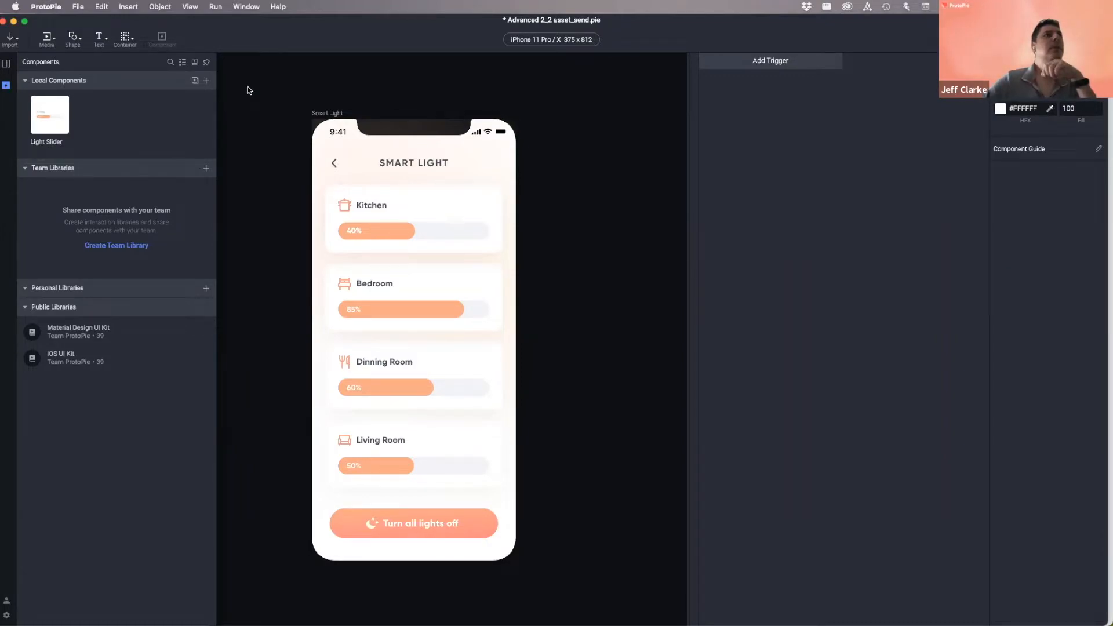
- Rename the 'kitchen 1' instance layer to 'kitchen' and select the Kitchen card
click(6, 63)
click(70, 100)
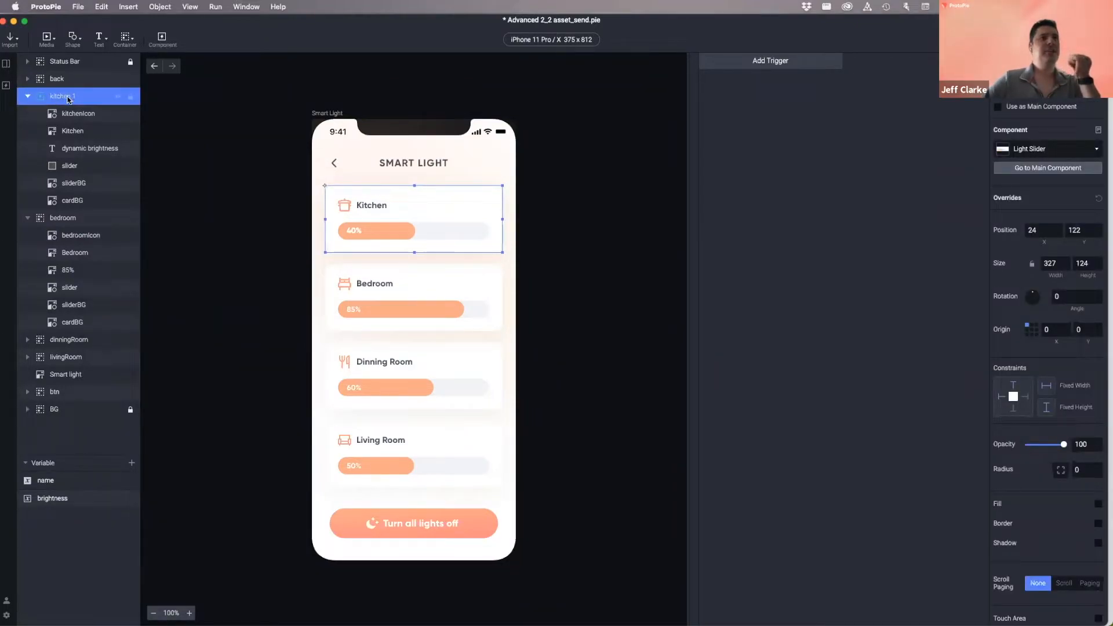
double_click(65, 98)
text(kitchen)
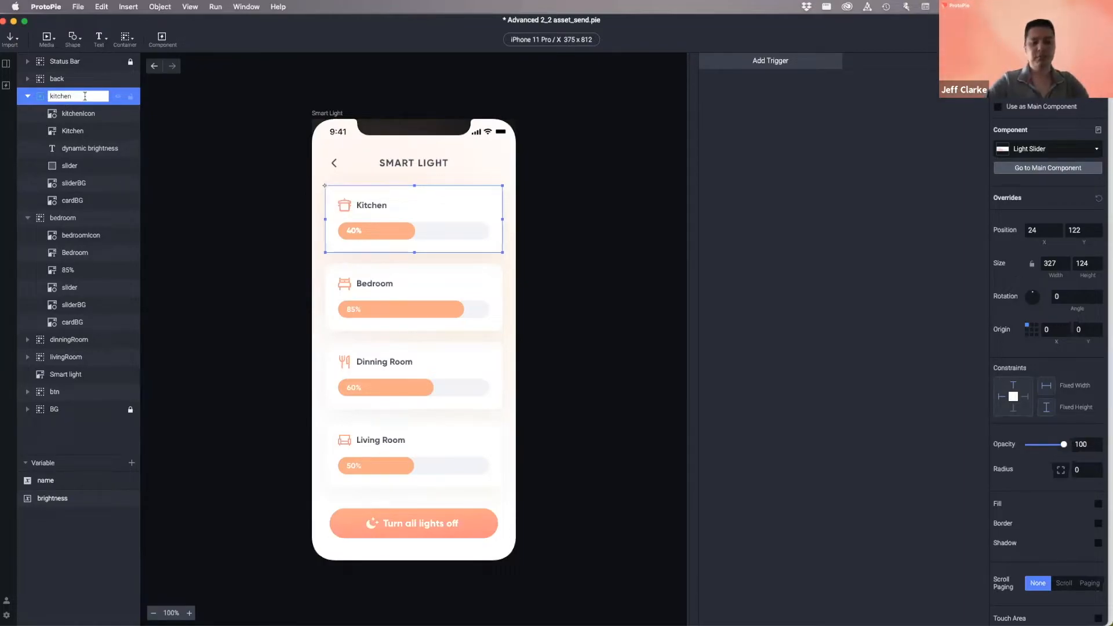
text( Light Slider)
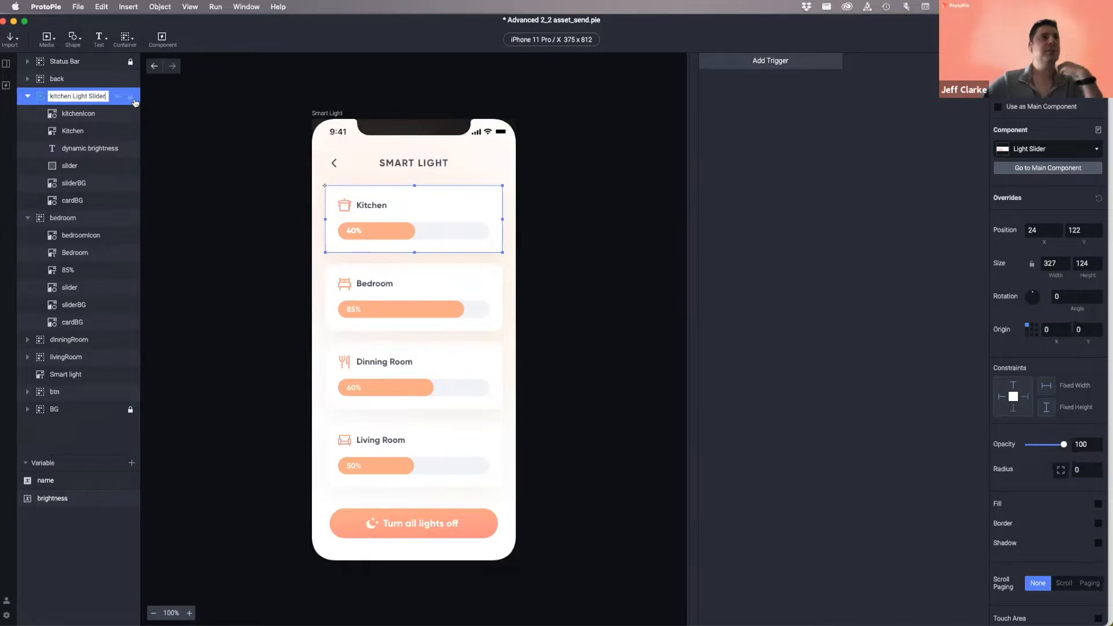
key(BackSpace)
key(BackSpace)
key(BackSpace)
key(BackSpace)
key(BackSpace)
key(BackSpace)
key(BackSpace)
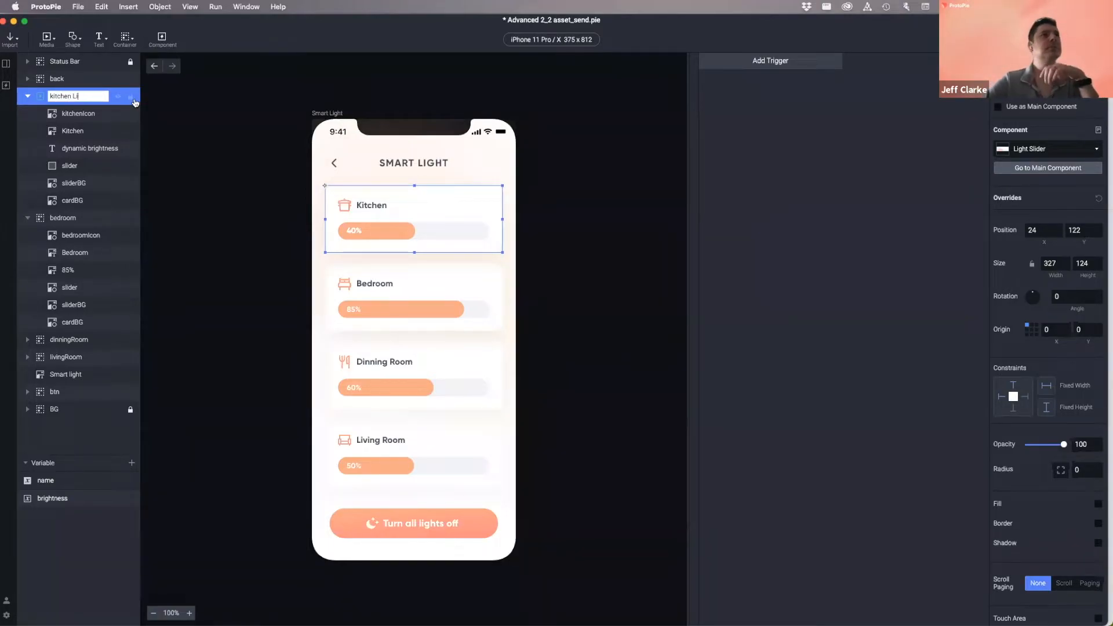
click(222, 125)
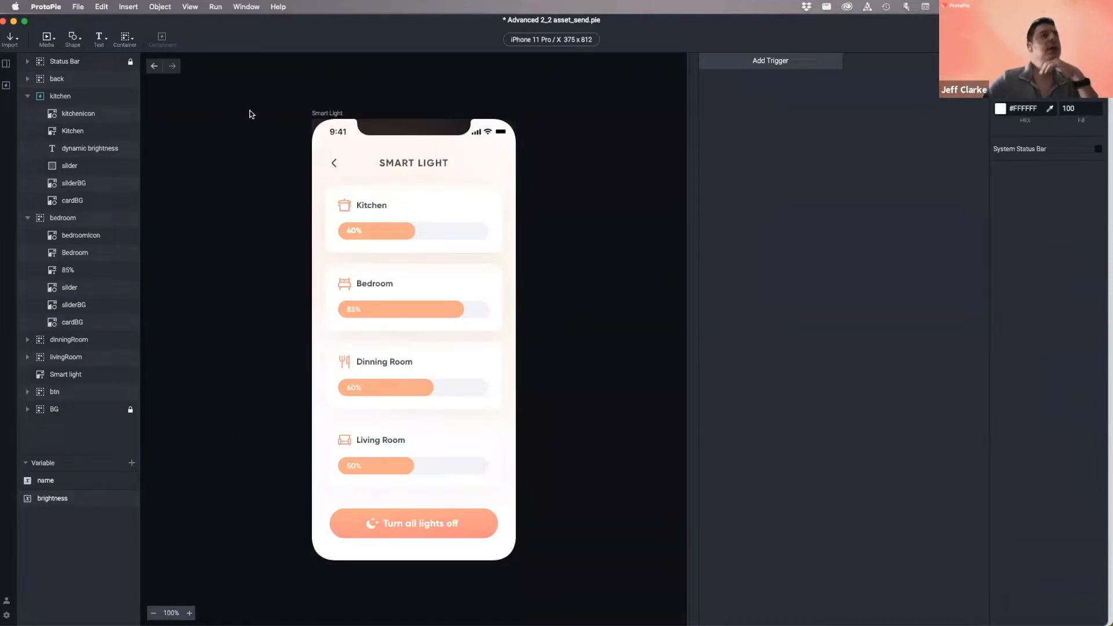
click(411, 211)
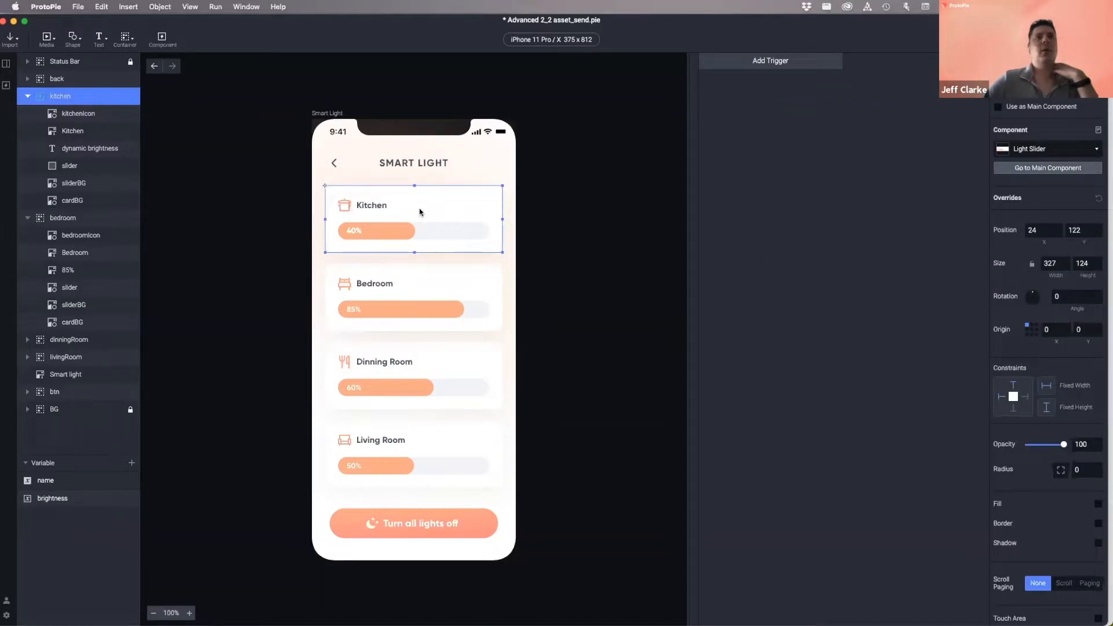
- Edit the Light Slider main component from the components library and select its container on the canvas
click(7, 86)
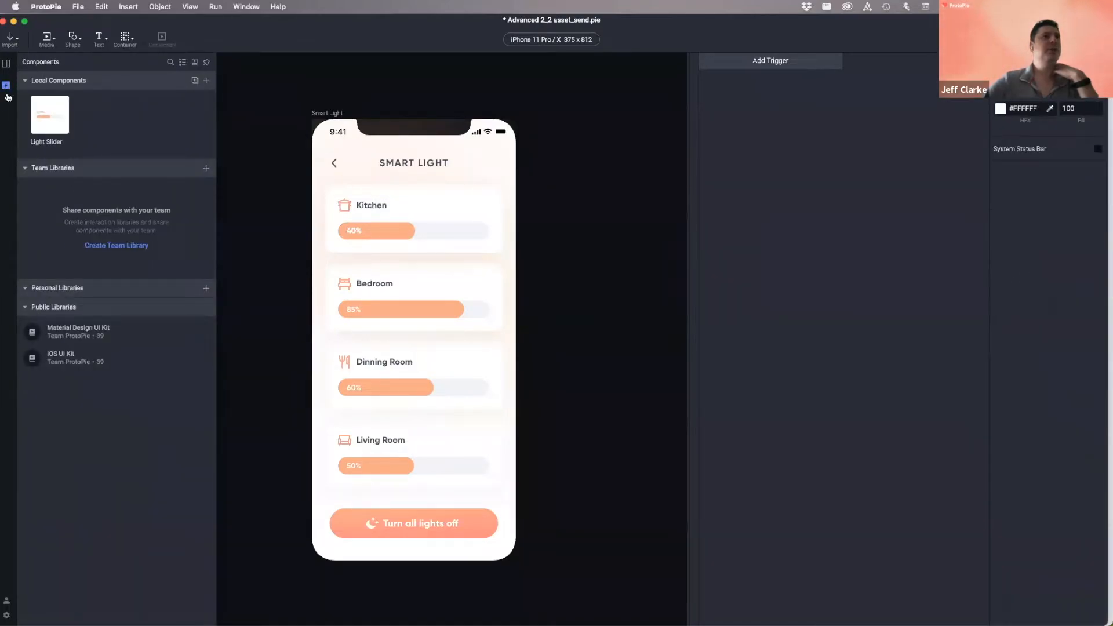
click(51, 109)
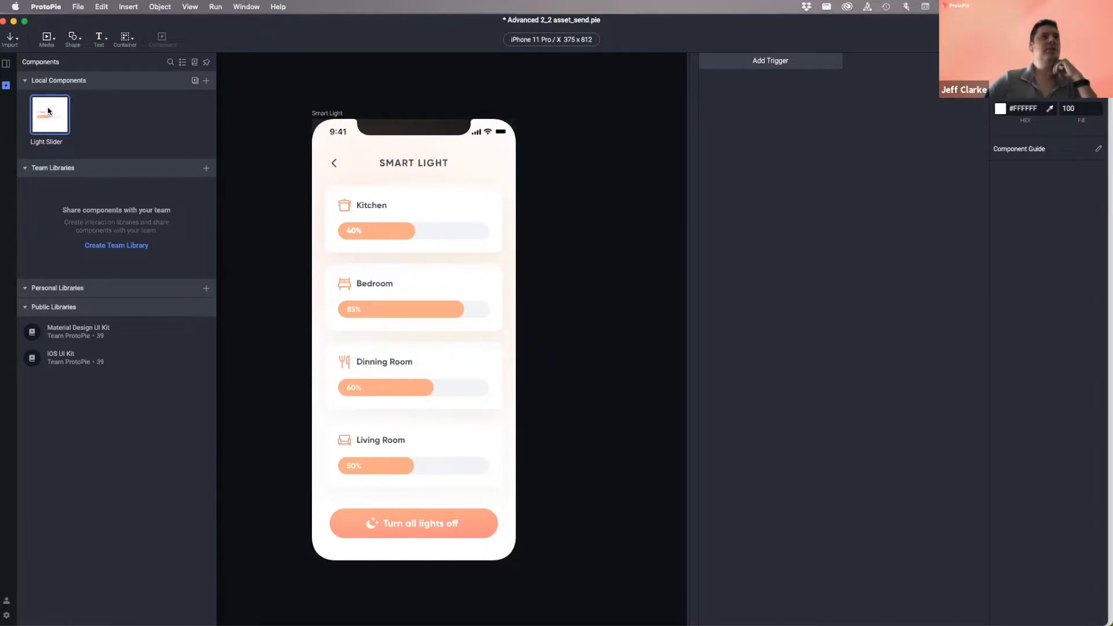
double_click(48, 111)
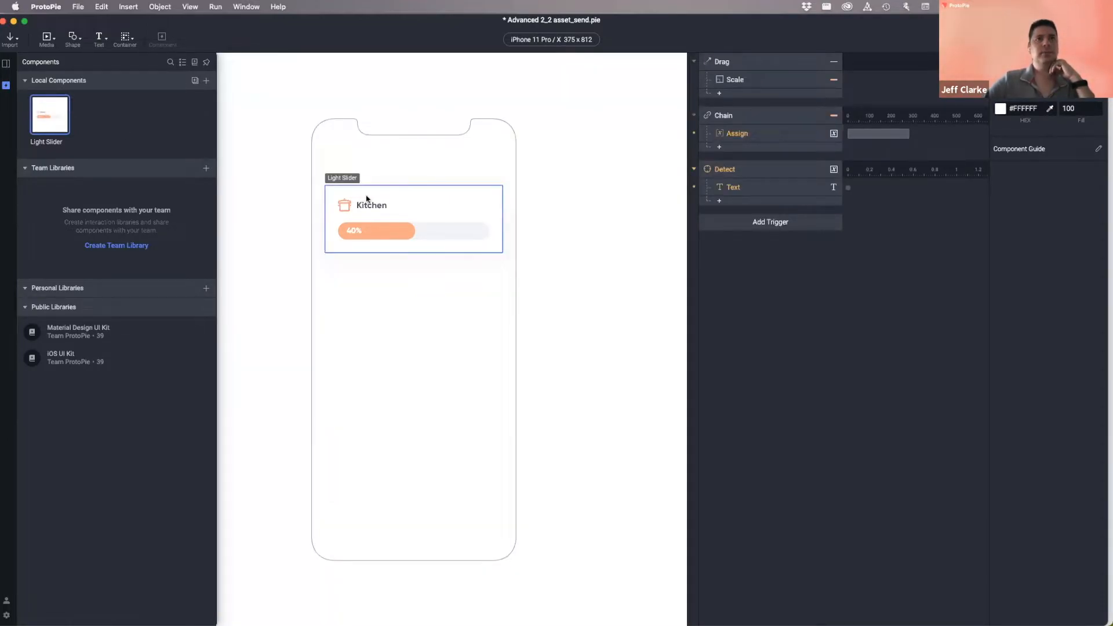
click(415, 201)
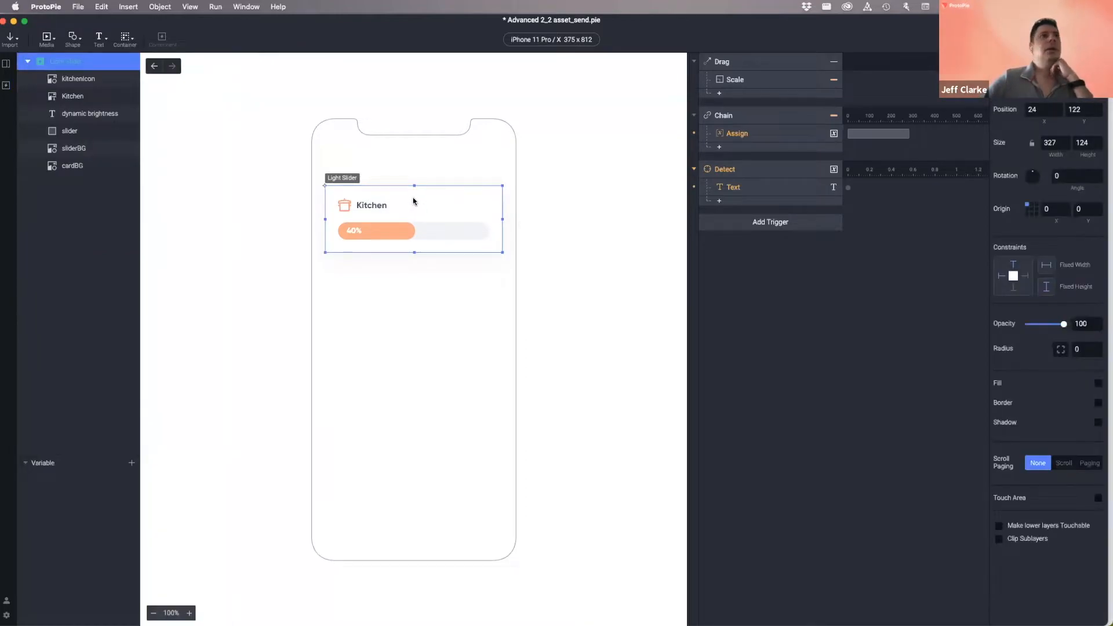
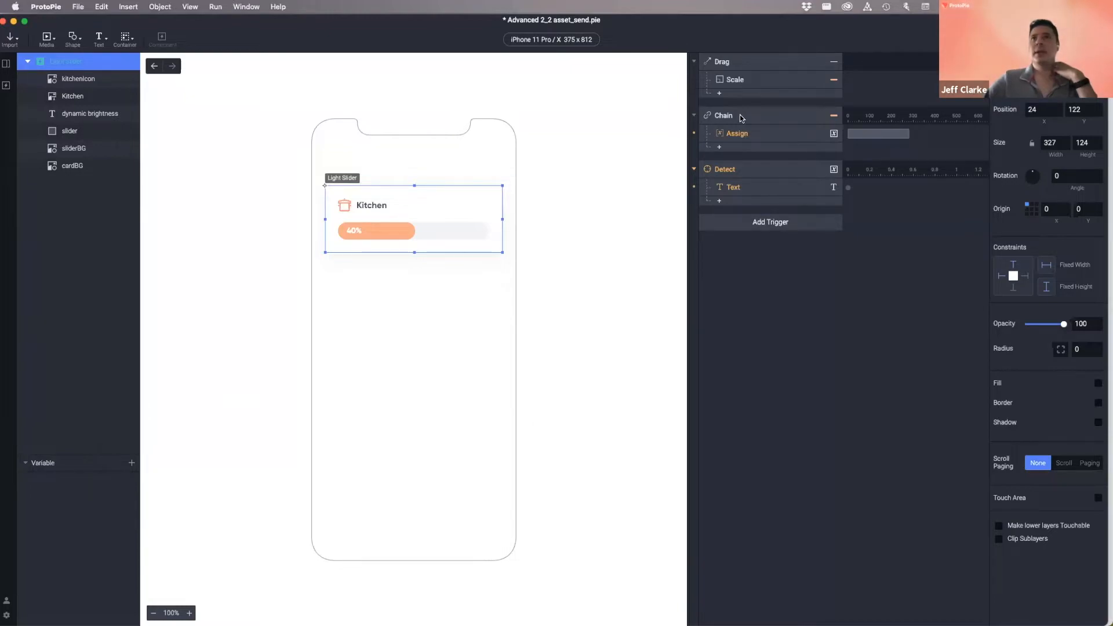
- Check the Range1 mapping of slider width 0–279 to brightness 0–100, then test the slider in preview
click(740, 133)
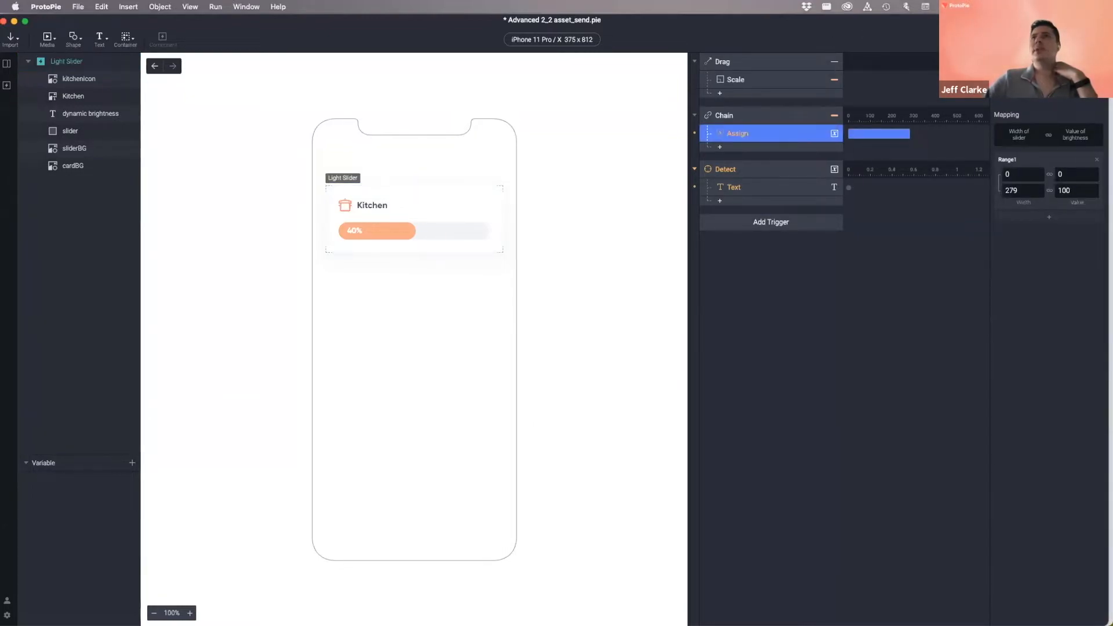
key(super+p)
drag(505, 232, 598, 233)
click(455, 113)
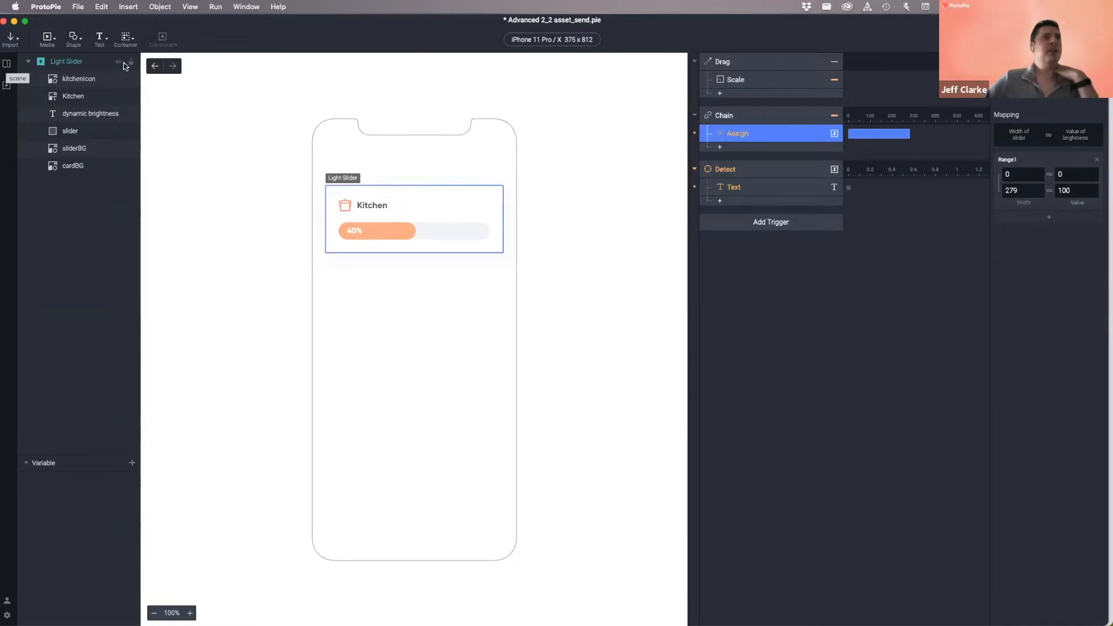
- Copy the brightness variable from the Smart Light scene and paste it into the Light Slider component
click(7, 64)
double_click(37, 410)
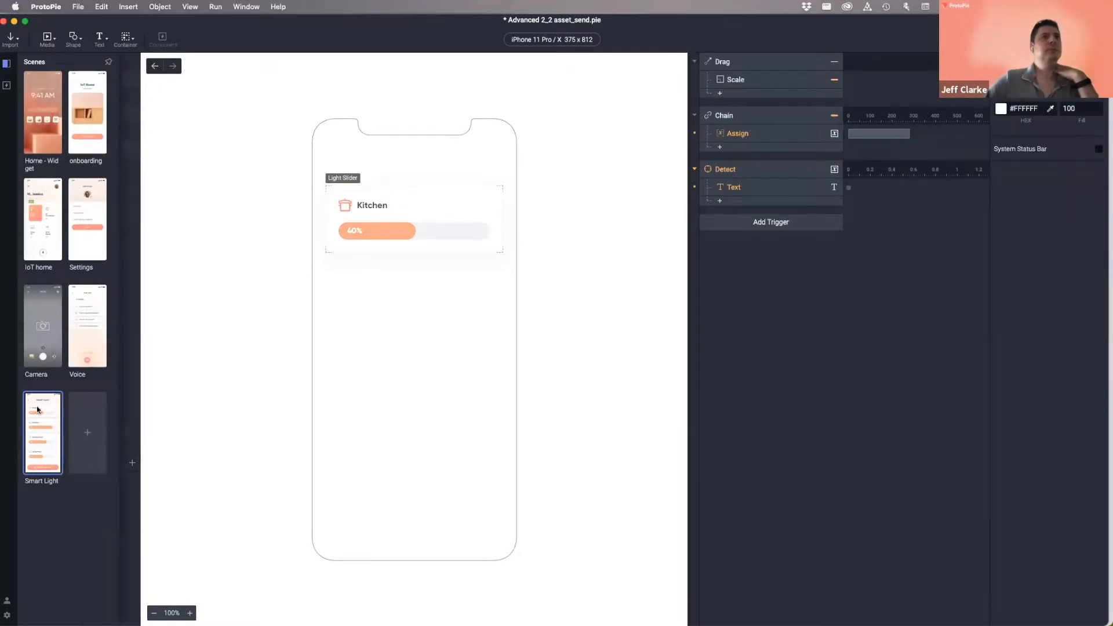
click(75, 502)
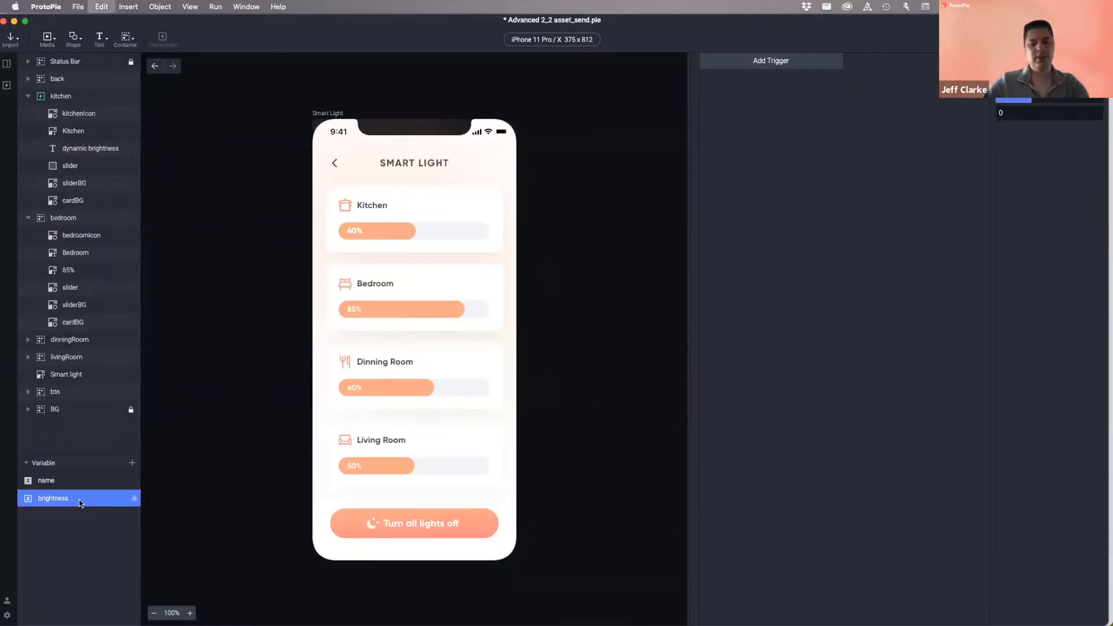
click(6, 86)
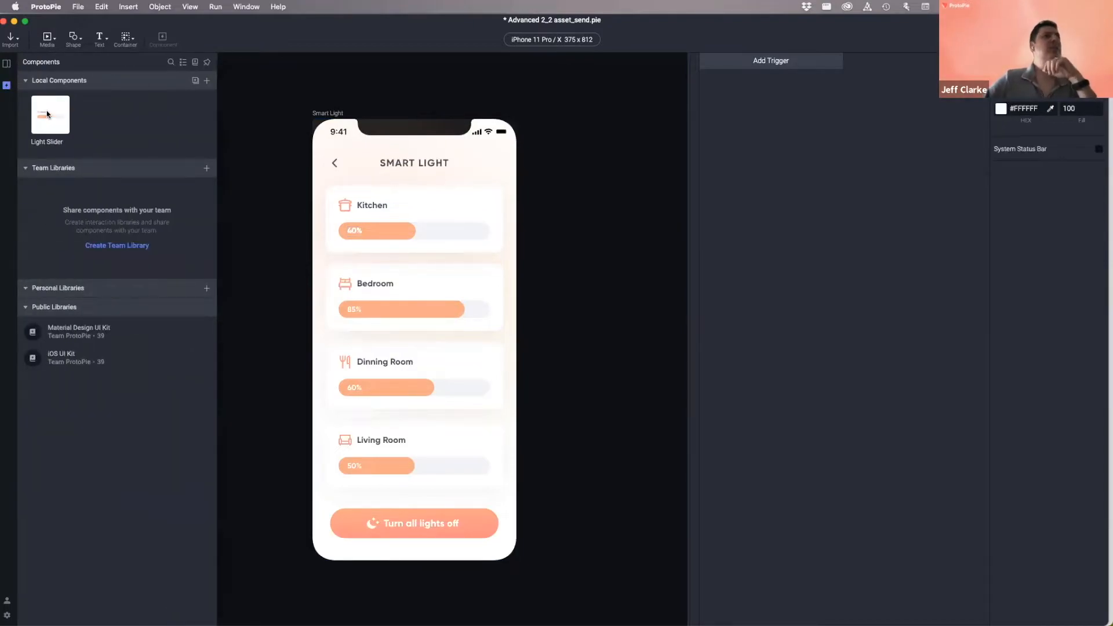
double_click(47, 114)
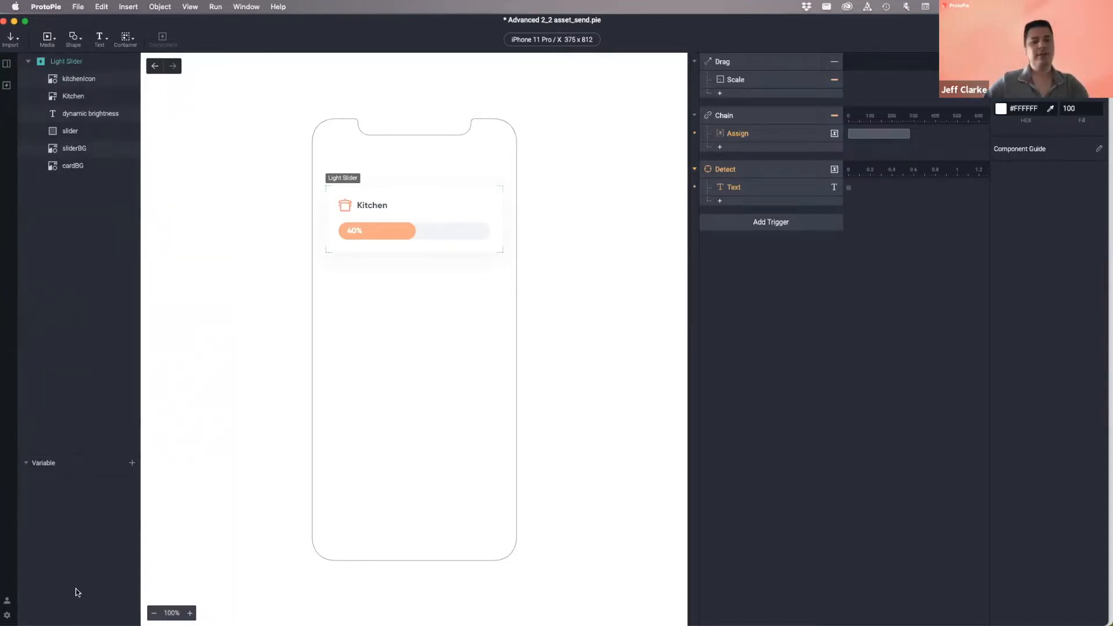
key(super+z)
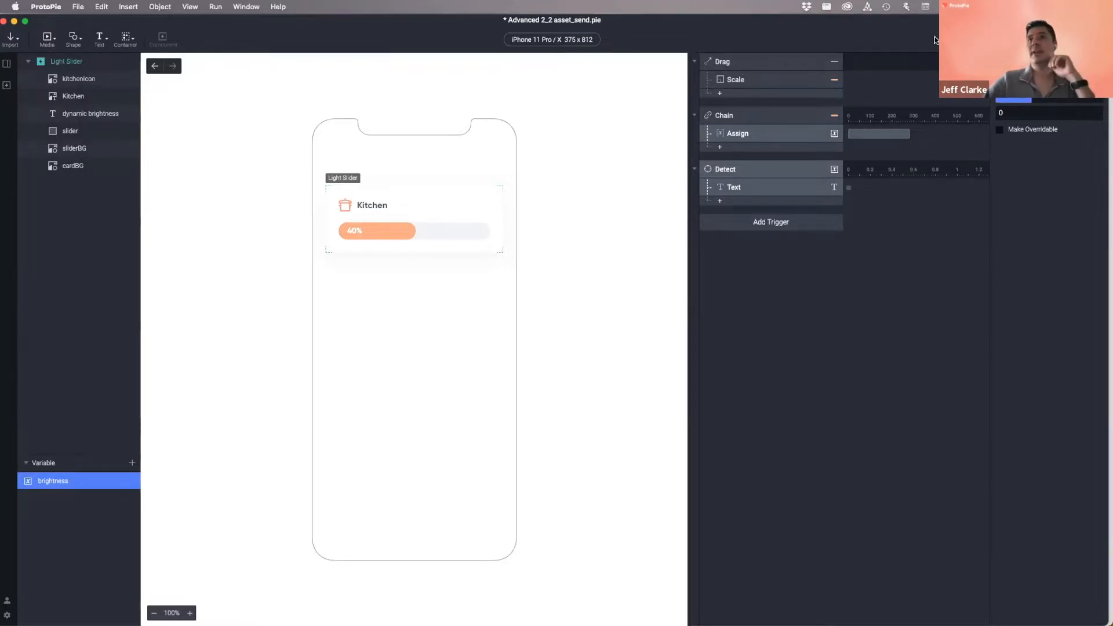
click(1041, 39)
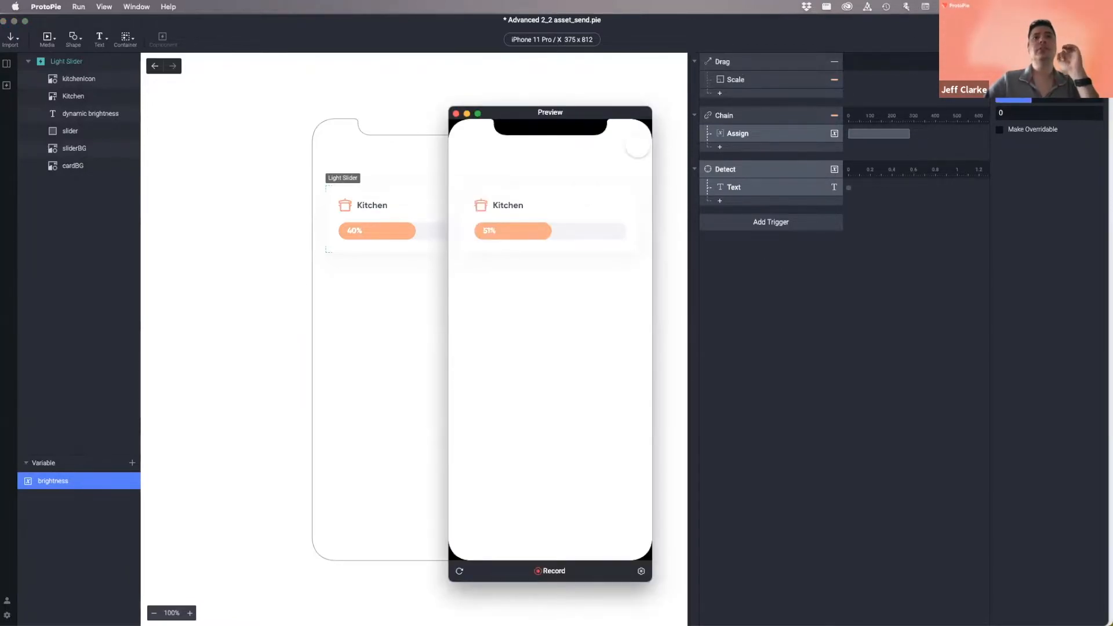
mouse_move(541, 231)
mouse_down()
mouse_move(511, 232)
mouse_move(614, 232)
mouse_move(504, 231)
mouse_move(615, 232)
mouse_move(473, 232)
mouse_move(621, 231)
mouse_move(547, 232)
mouse_up()
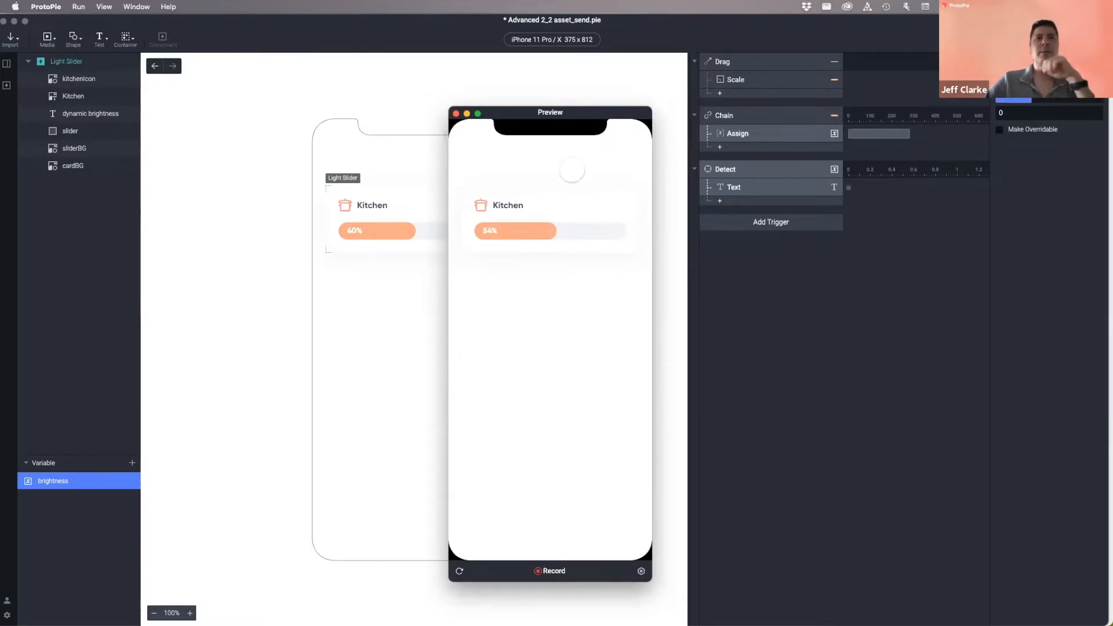
click(456, 114)
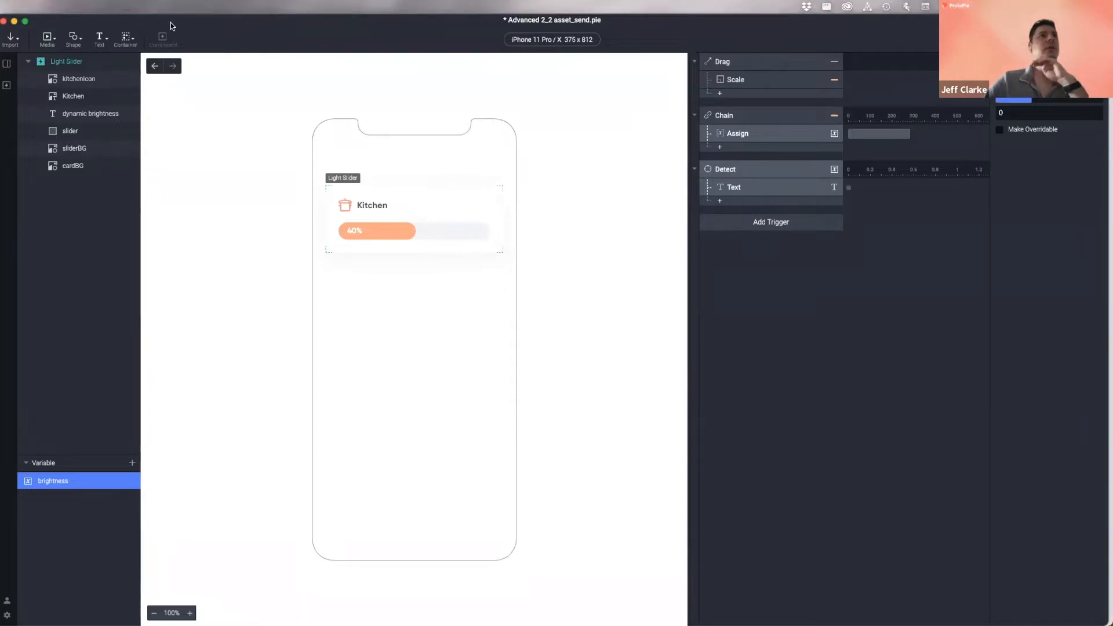
- In Smart Light, delete the livingRoom, dinningRoom and bedroom card groups, keeping only the Kitchen card
click(8, 66)
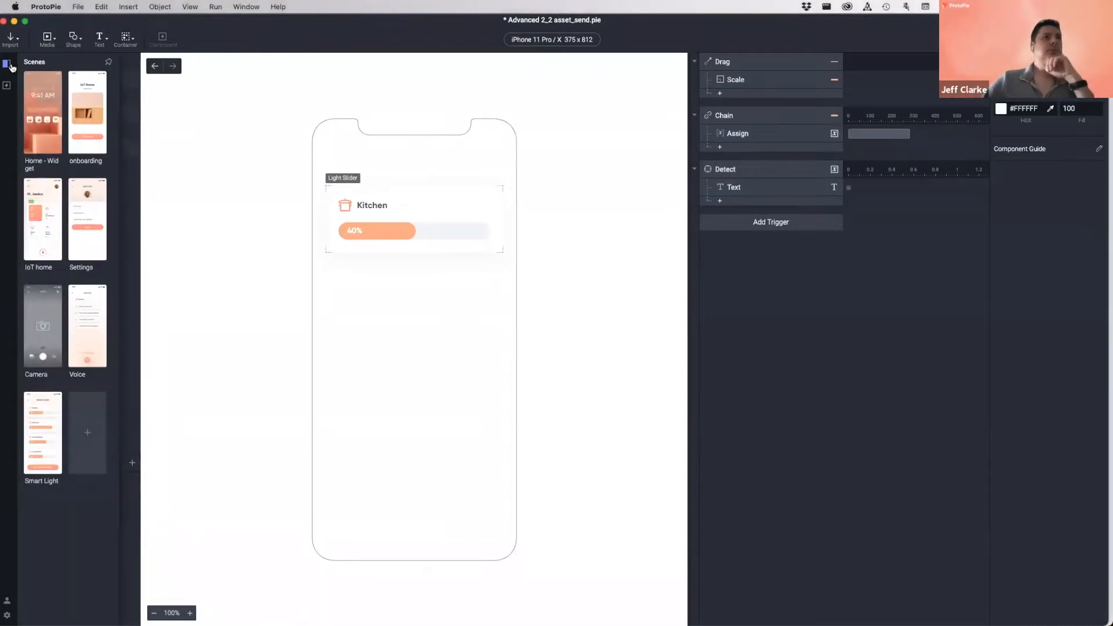
double_click(45, 420)
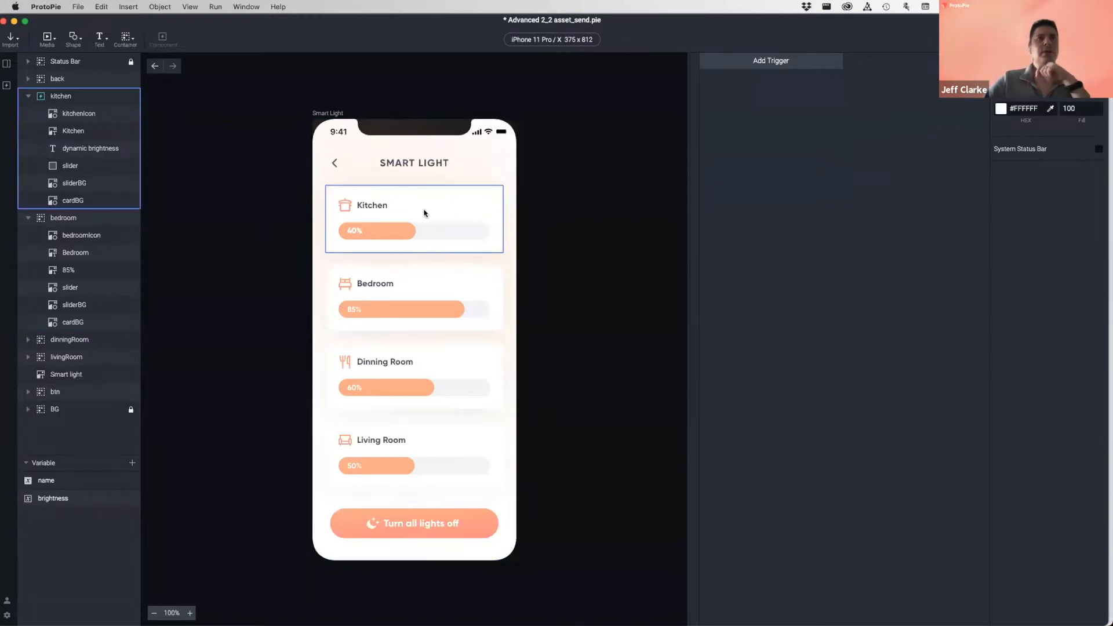
click(450, 446)
shift+click(462, 363)
shift+click(442, 287)
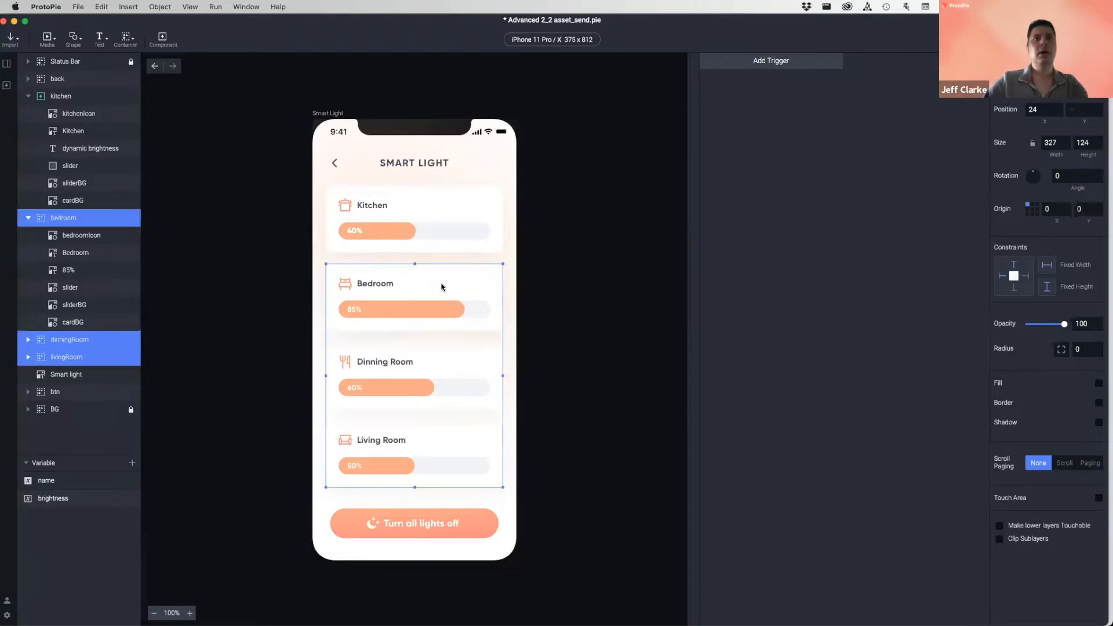
click(27, 219)
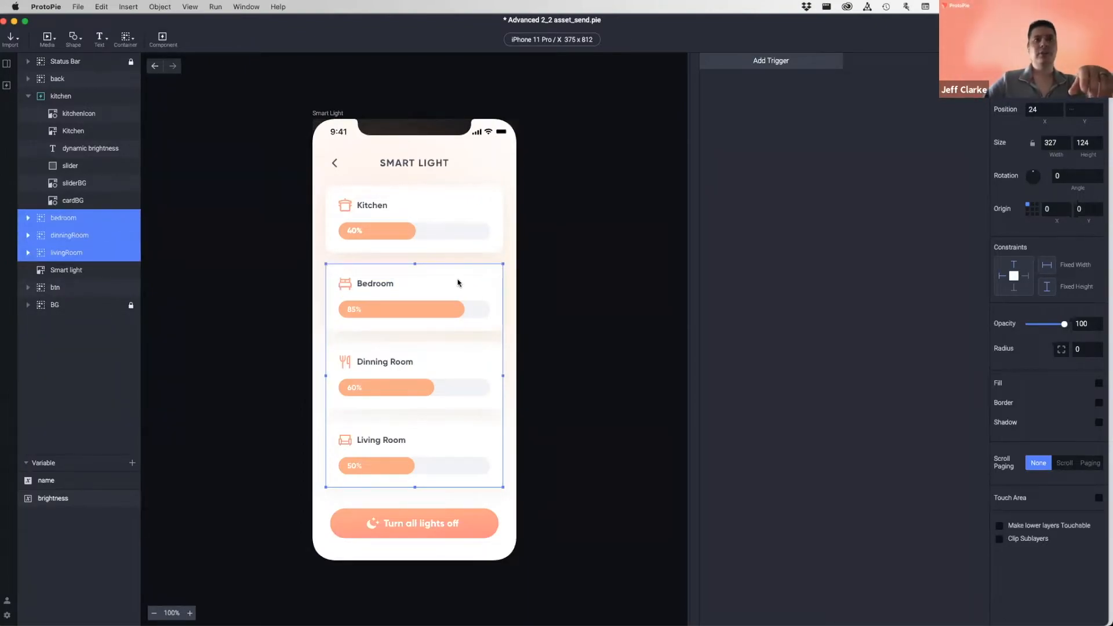
key(Delete)
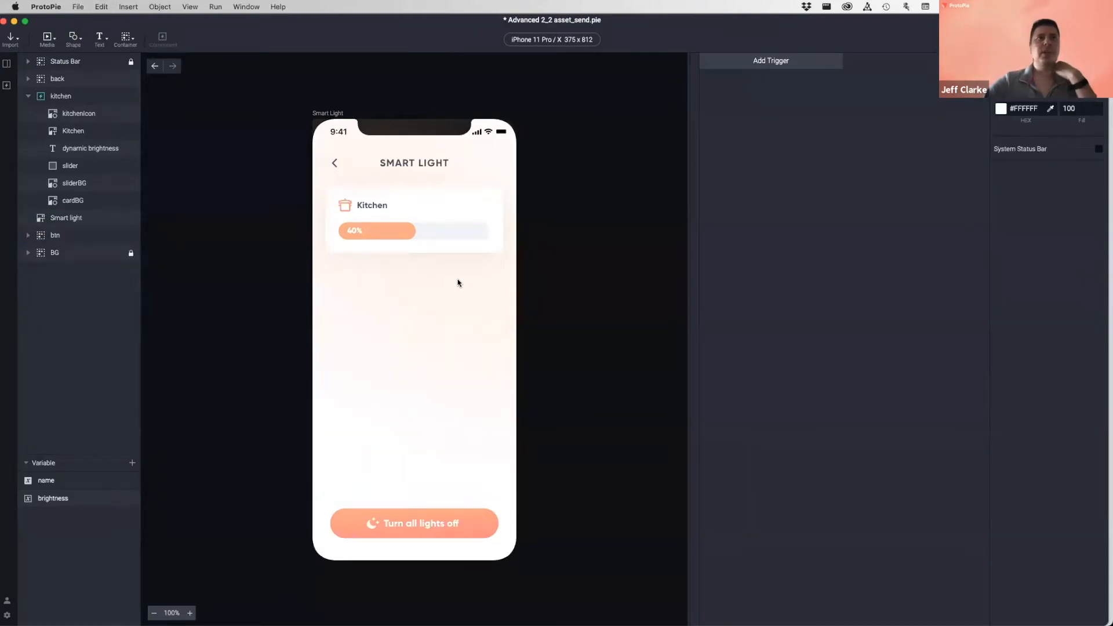
click(432, 227)
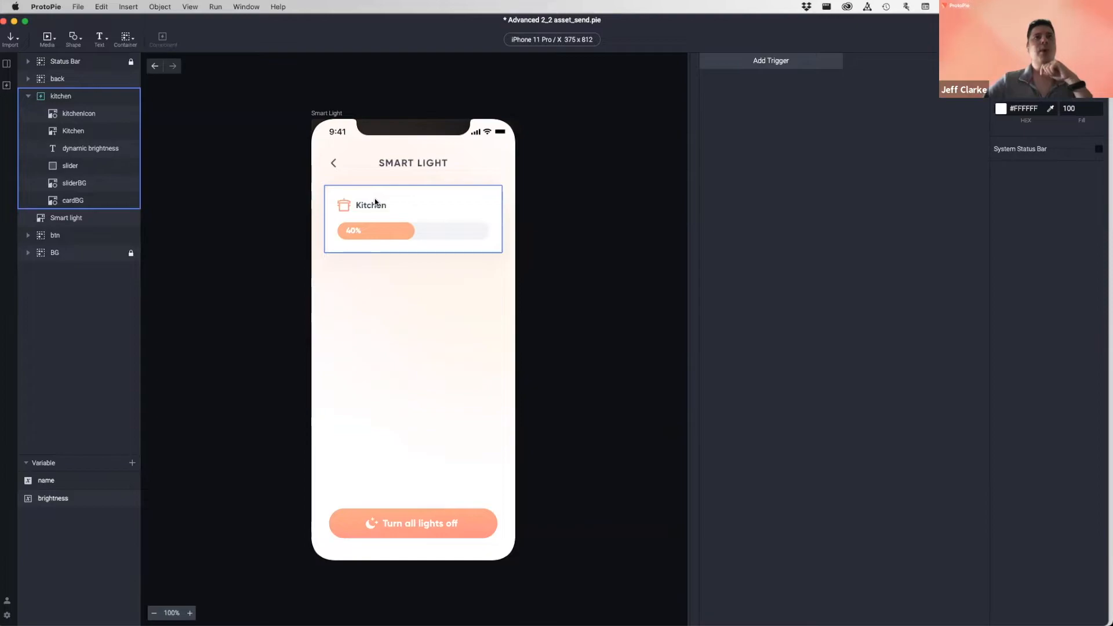
click(7, 85)
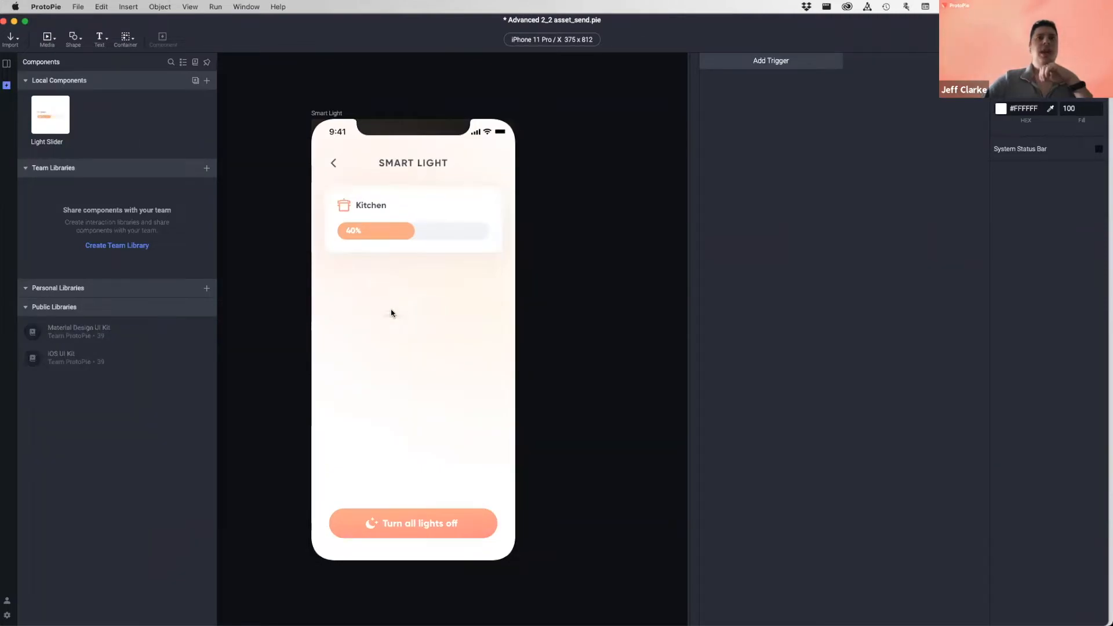
- Place a Light Slider instance below Kitchen and duplicate it twice further down the screen
drag(397, 315, 407, 281)
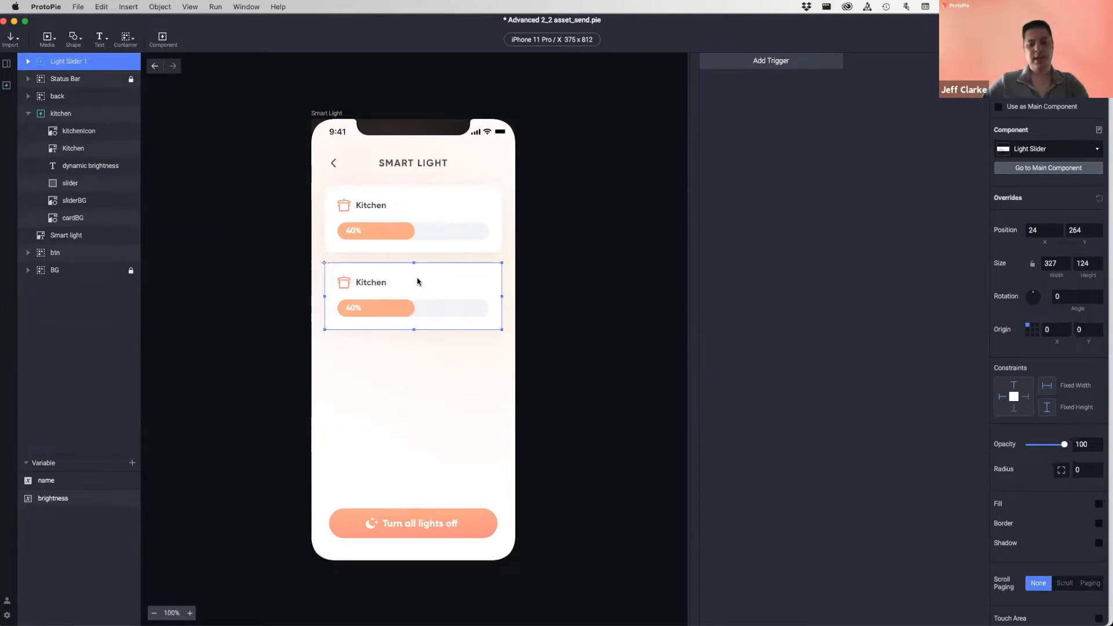
key(super+d)
drag(417, 281, 423, 359)
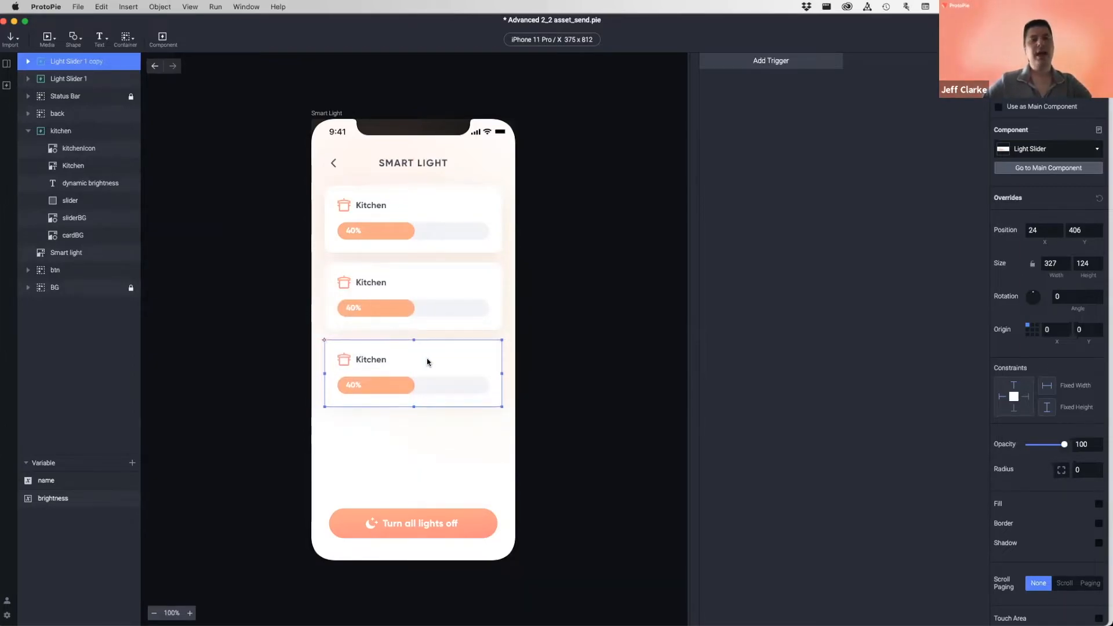
key(alt)
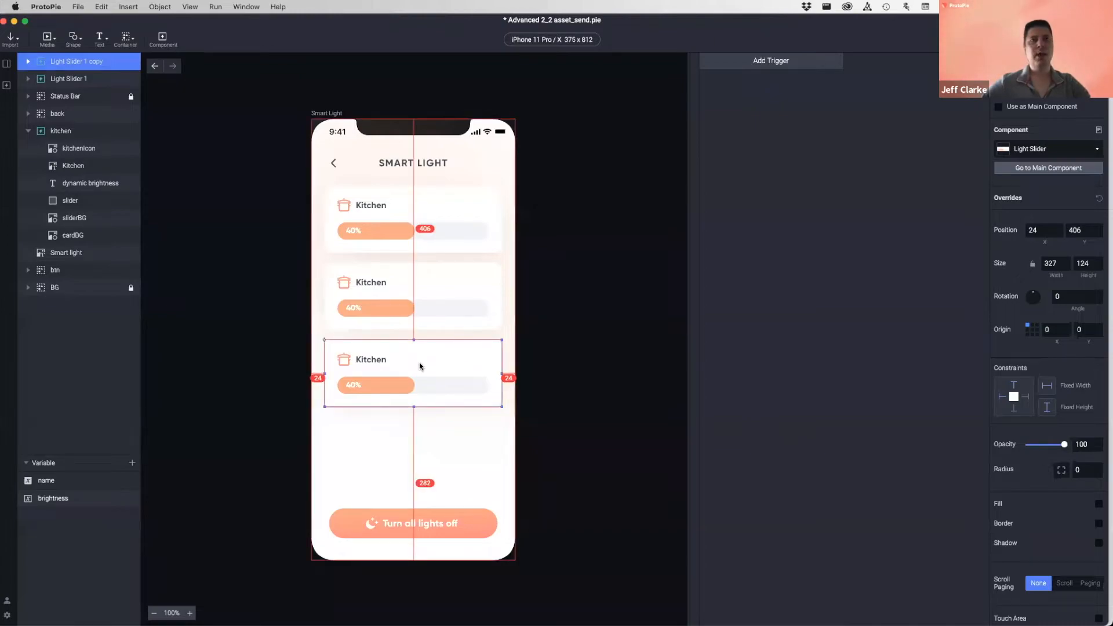
drag(418, 373, 416, 441)
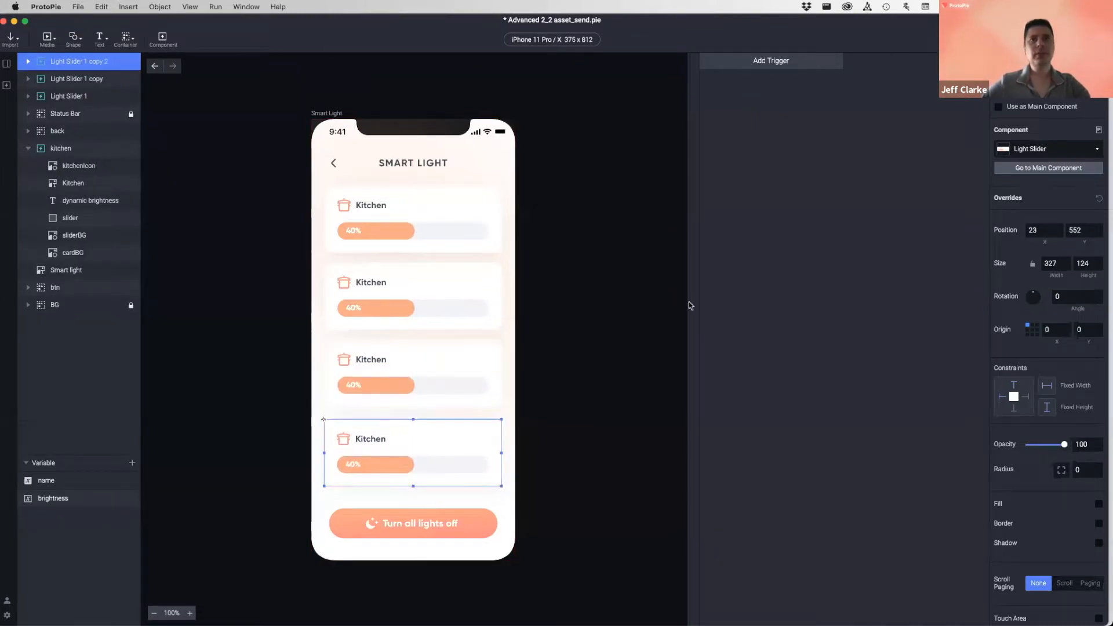
click(752, 333)
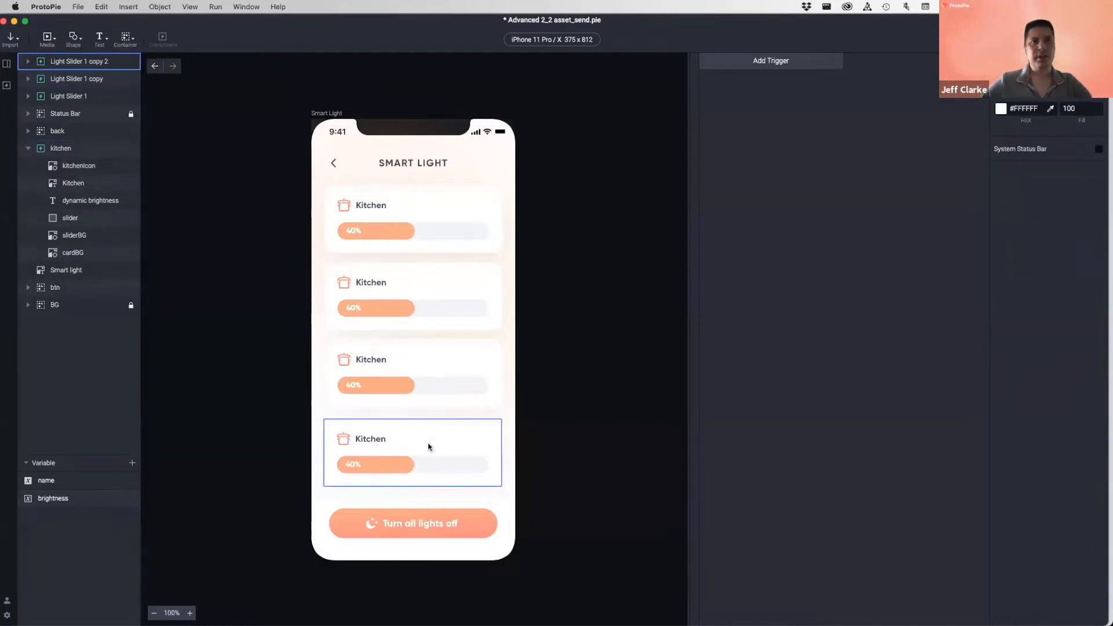
- Select the four cards and measure the gap between the Kitchen card and the second card
click(439, 228)
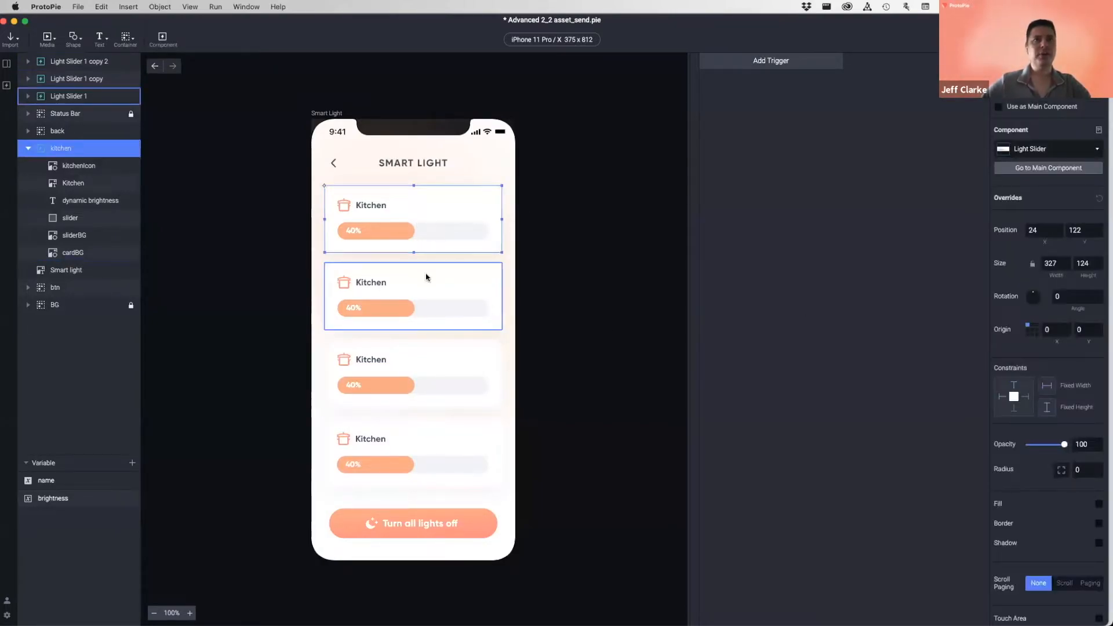
shift+click(429, 280)
shift+click(442, 391)
shift+click(442, 437)
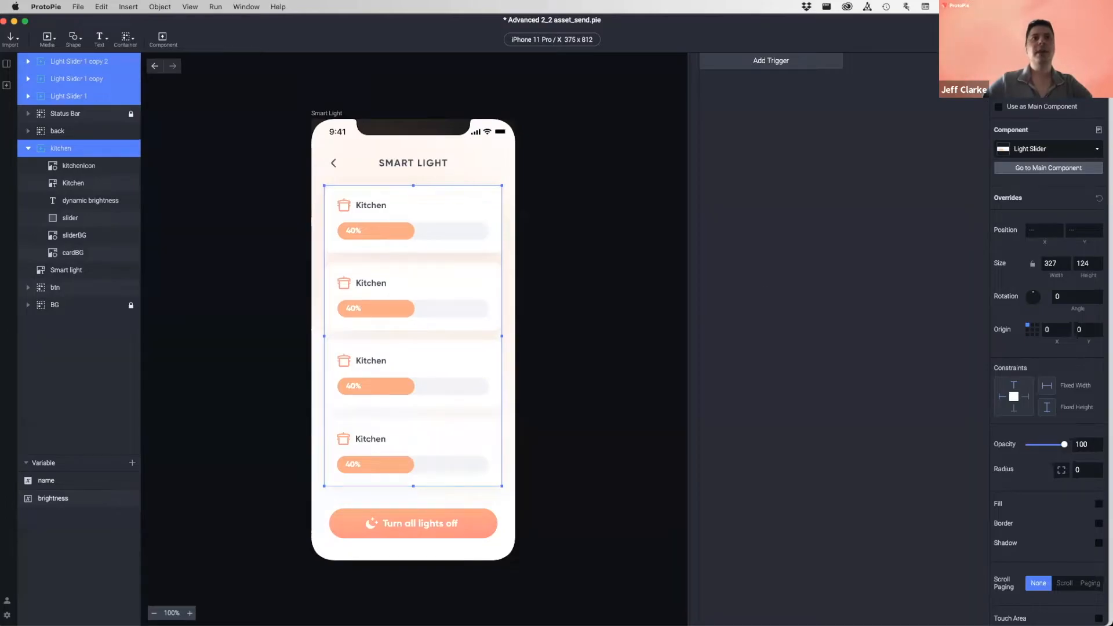
click(785, 303)
click(431, 217)
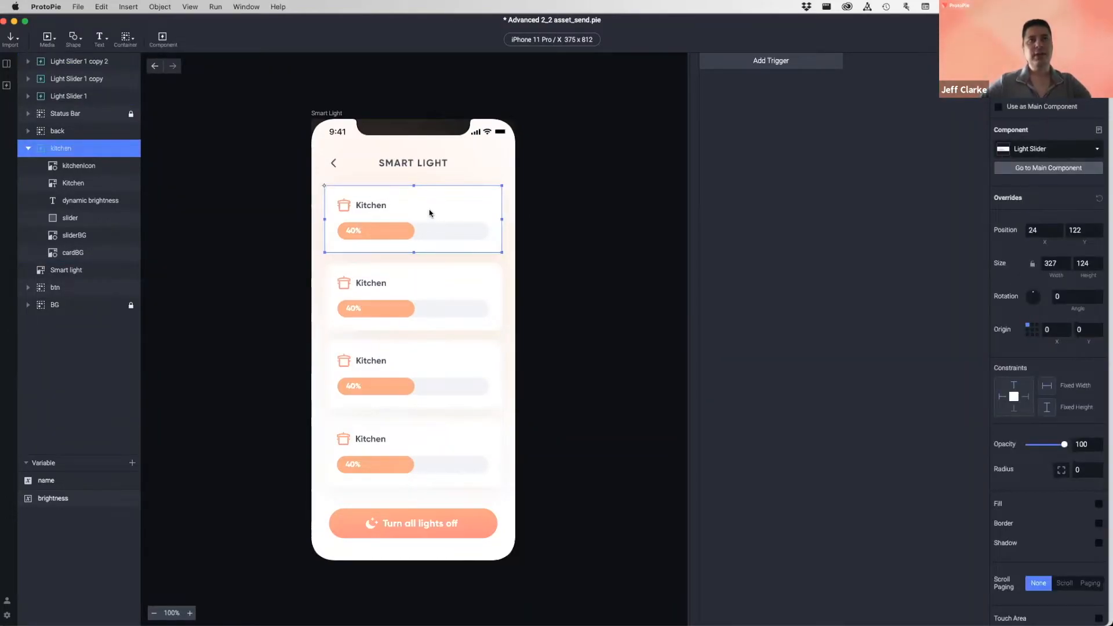
key(alt)
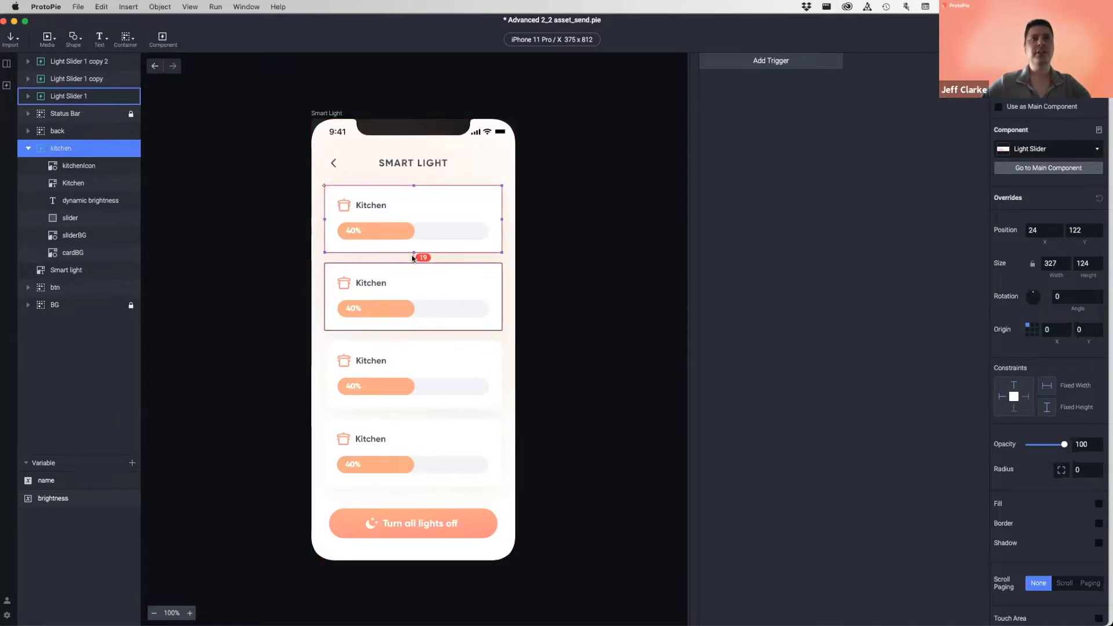
- Nudge the bottom light card up 1 px to even the spacing and open a desktop preview
click(434, 286)
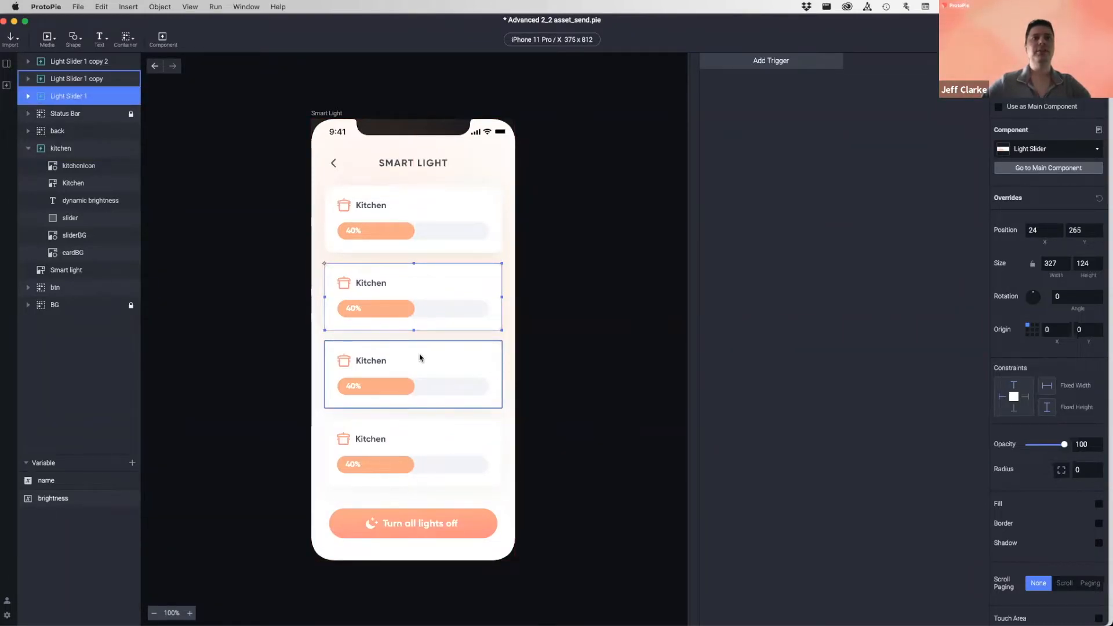
click(432, 360)
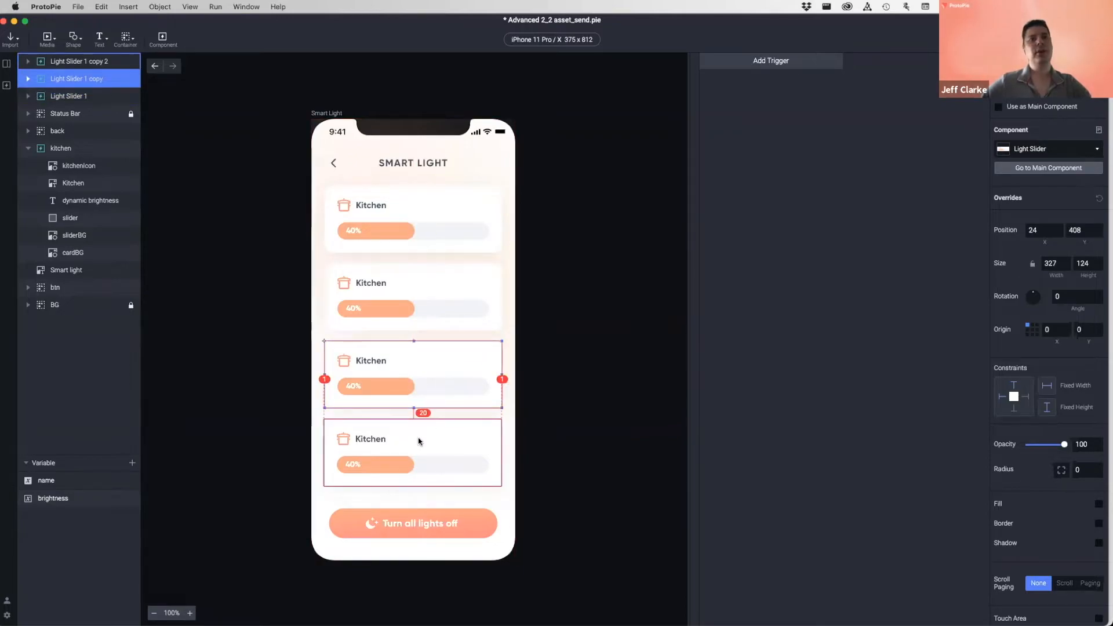
click(435, 442)
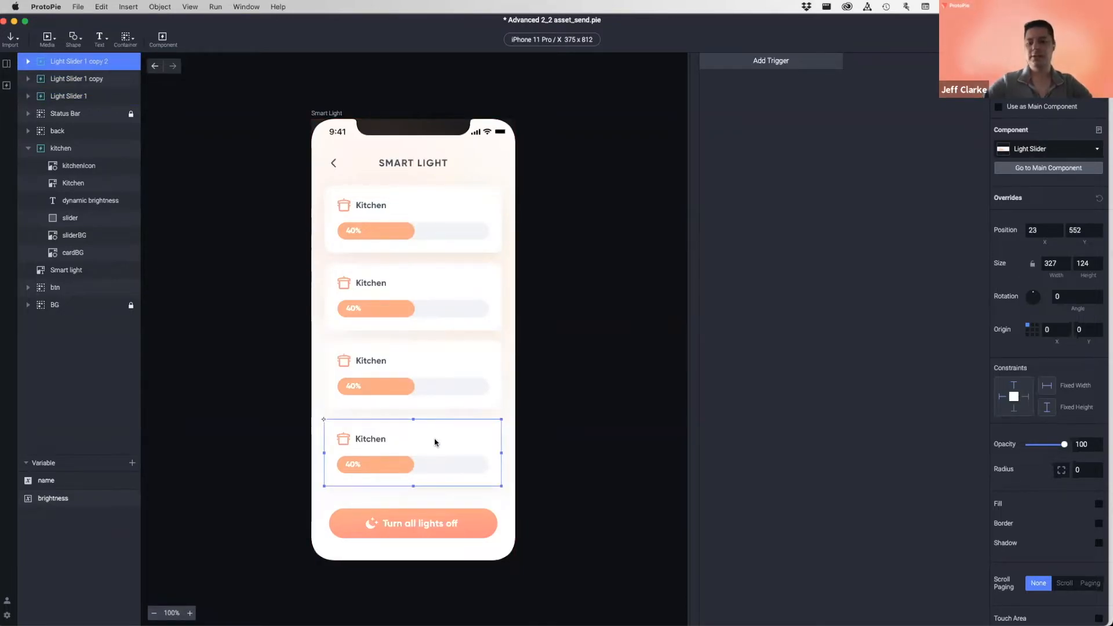
key(Up)
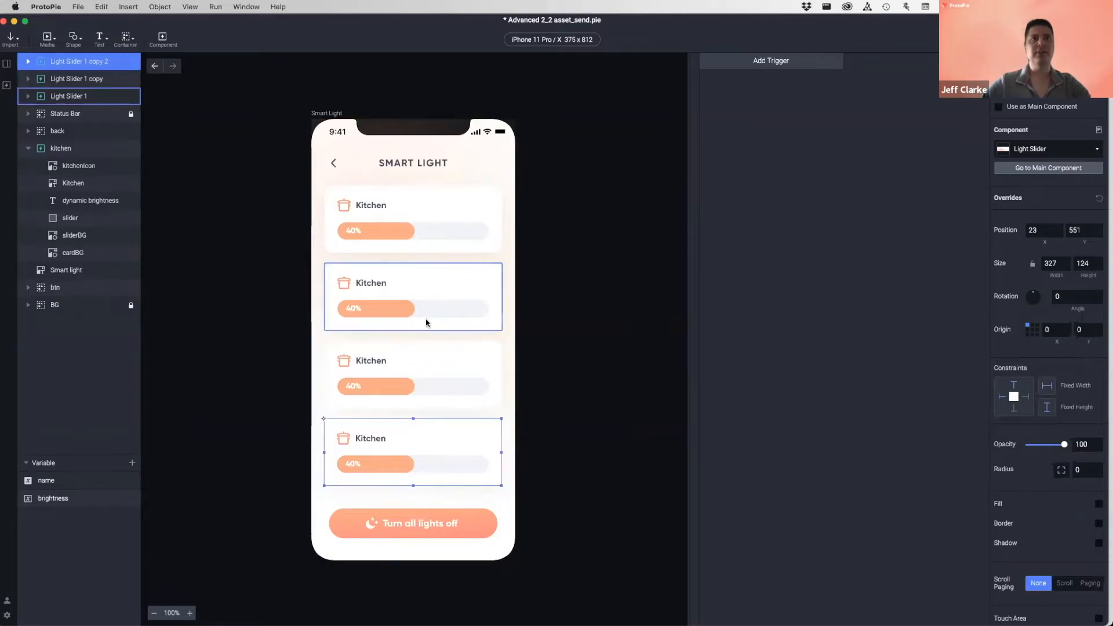
click(423, 221)
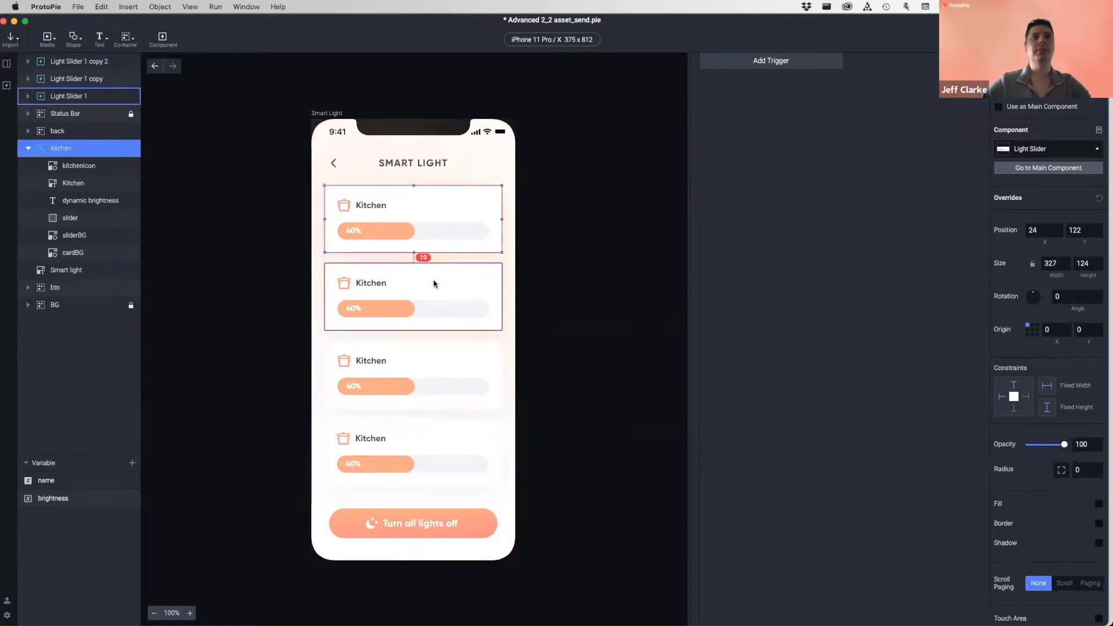
click(774, 211)
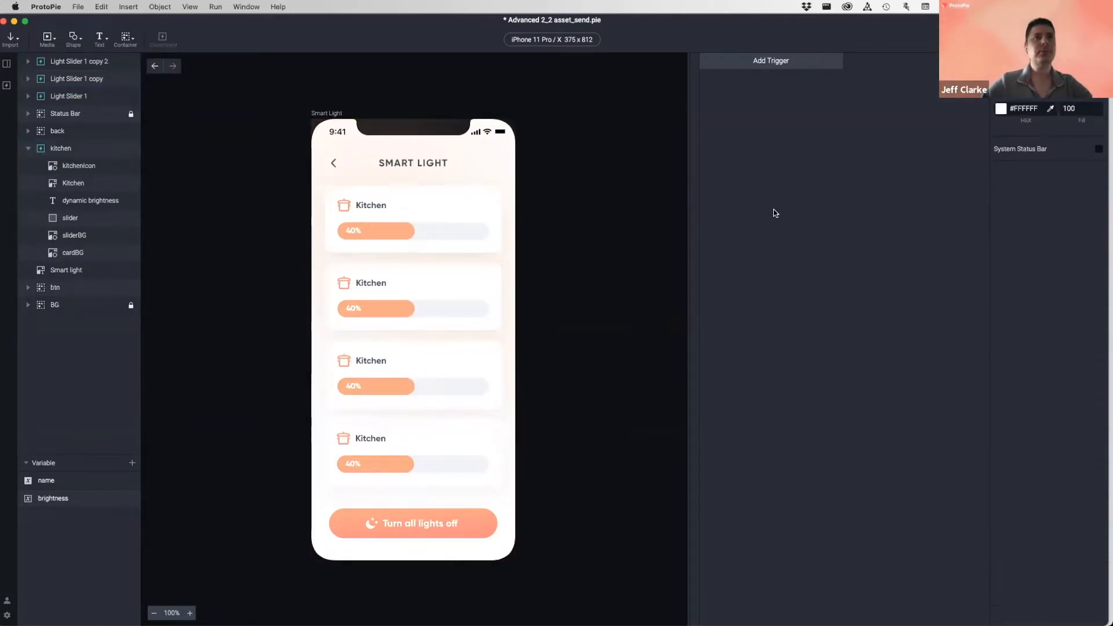
click(1041, 39)
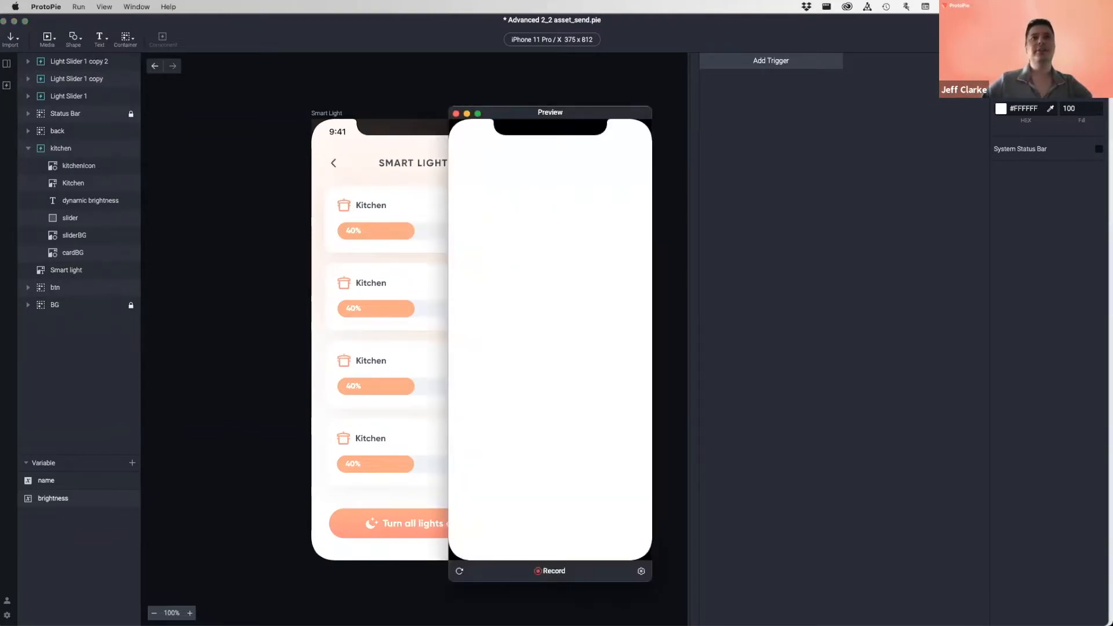
- Drag each of the four Kitchen sliders in the preview to a different level, then close it
mouse_move(539, 233)
mouse_down()
mouse_move(499, 233)
mouse_move(551, 233)
mouse_move(541, 233)
mouse_up()
drag(550, 309, 589, 308)
drag(545, 386, 603, 386)
mouse_move(545, 464)
mouse_down()
mouse_move(477, 464)
mouse_move(605, 462)
mouse_move(510, 464)
mouse_move(559, 464)
mouse_up()
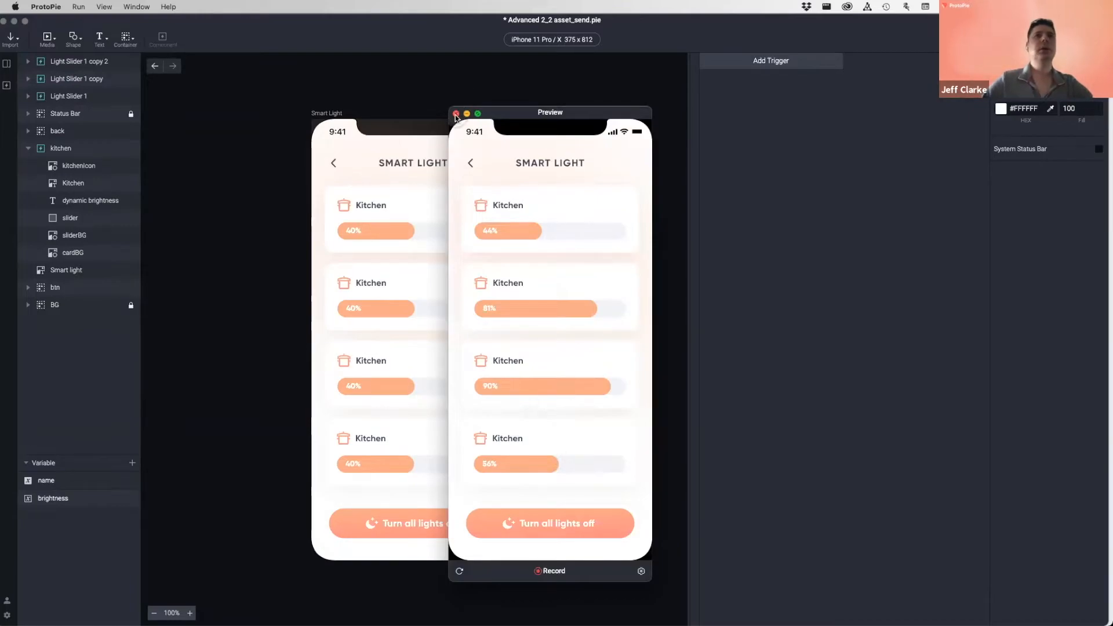
click(456, 115)
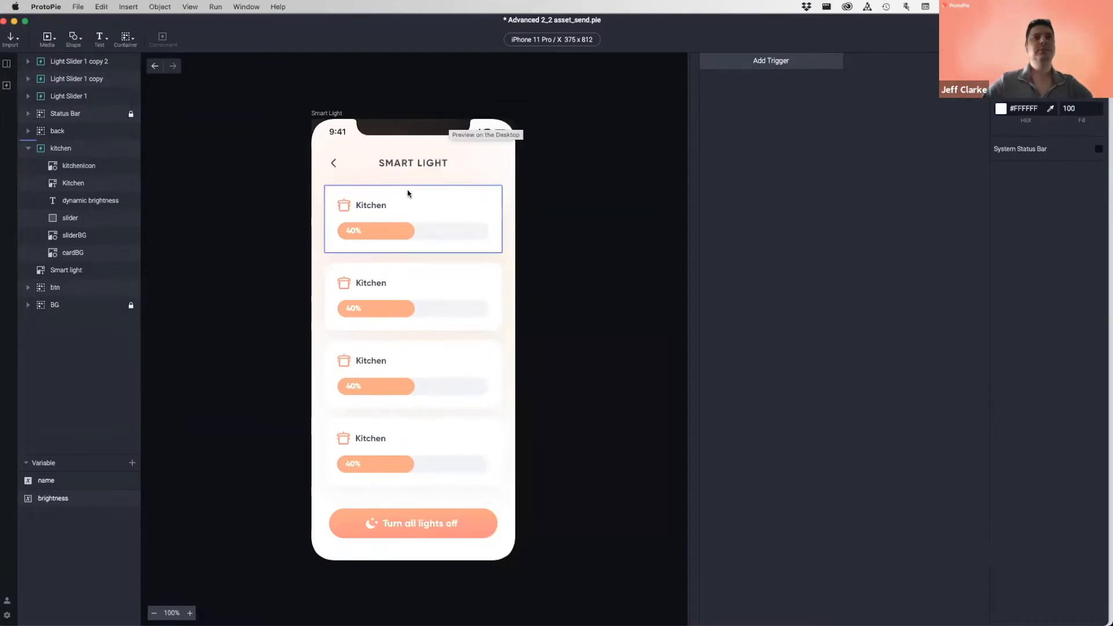
- Move the Light Slider 1 layer below kitchen in the layer list and rename it bedroom
click(385, 203)
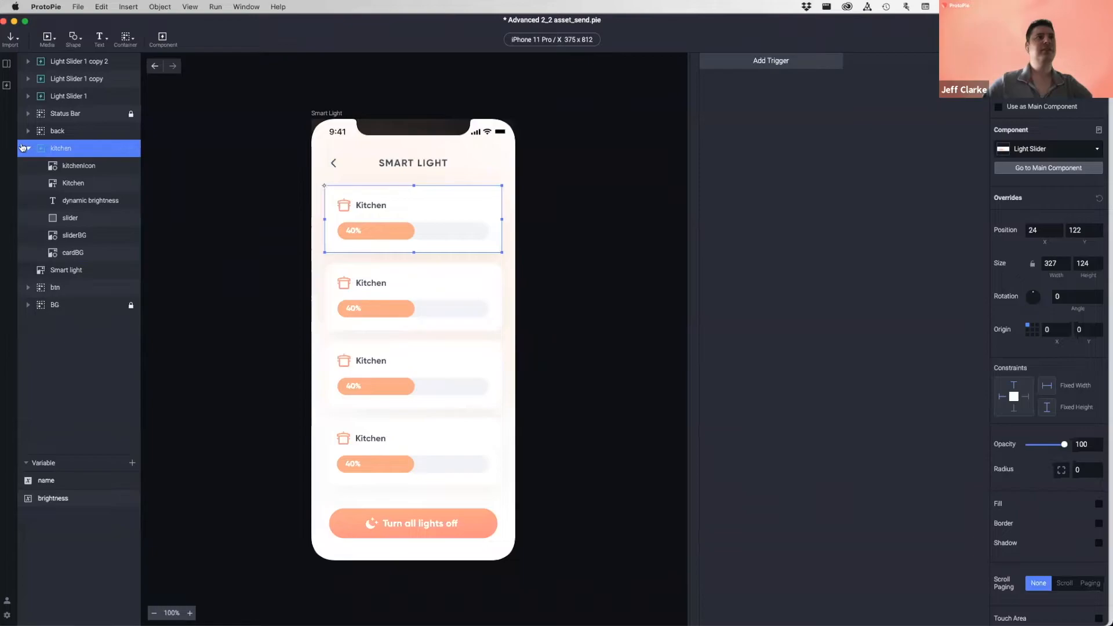
click(390, 282)
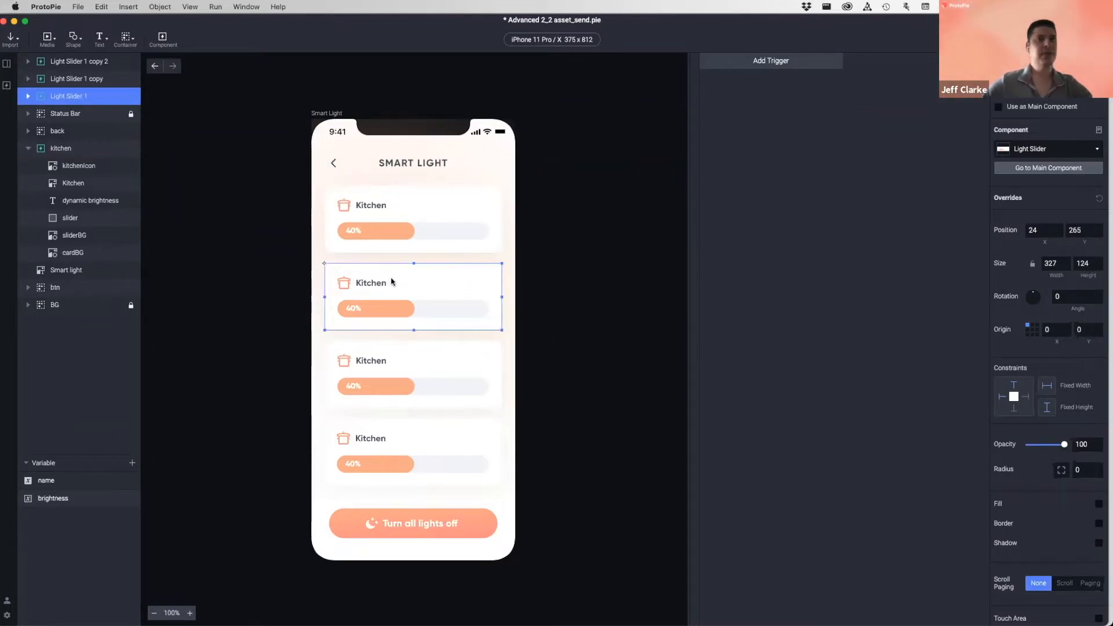
click(409, 352)
click(416, 437)
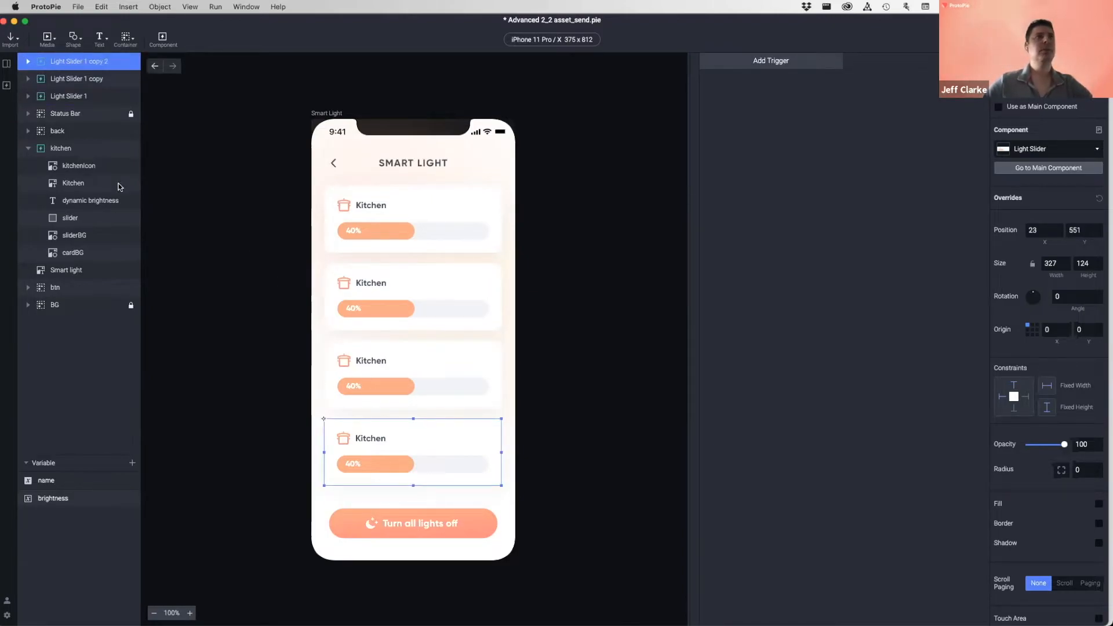
click(27, 149)
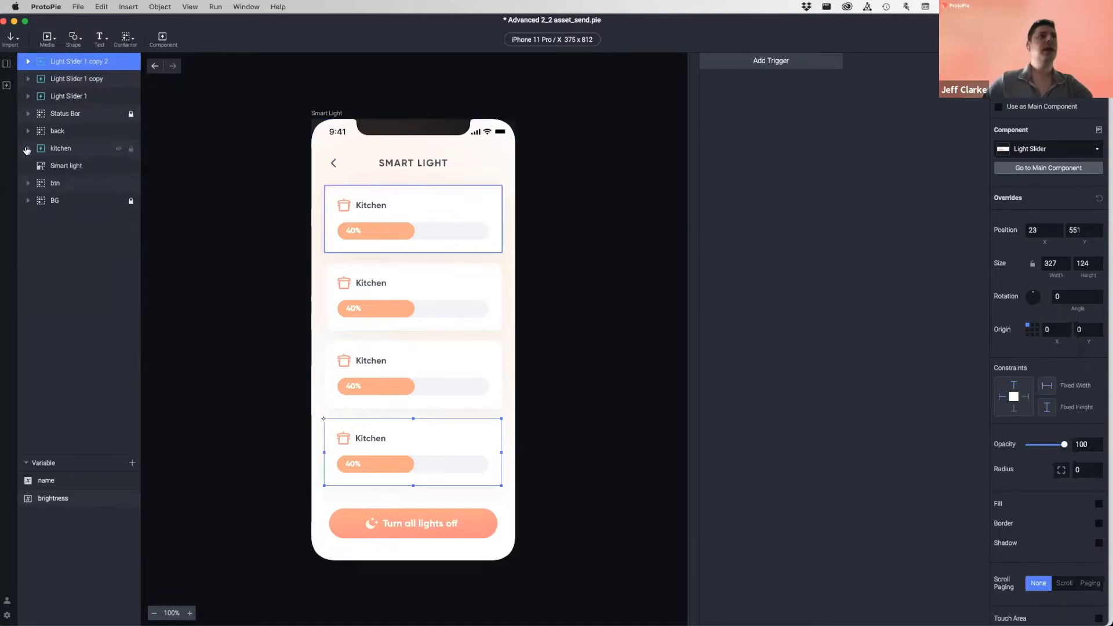
click(60, 113)
click(64, 97)
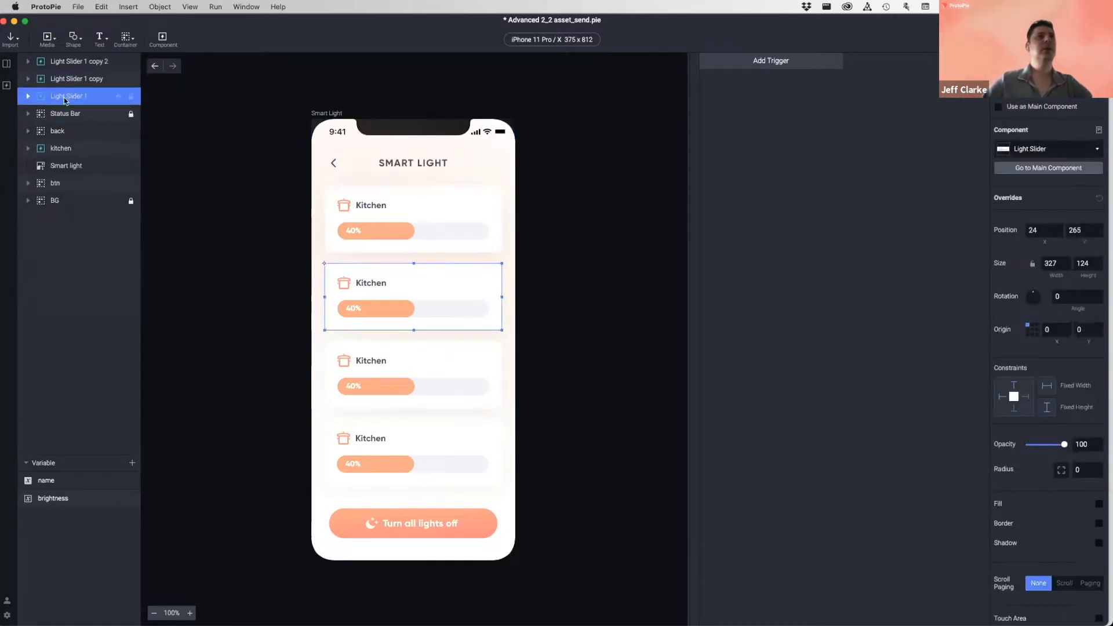
drag(81, 97, 74, 154)
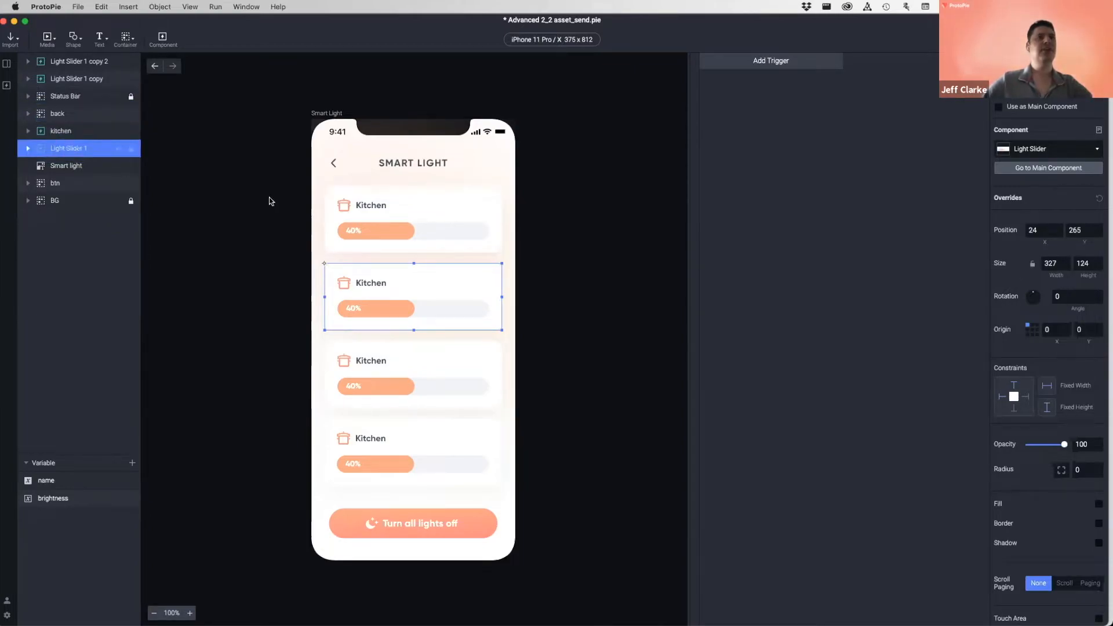
double_click(68, 149)
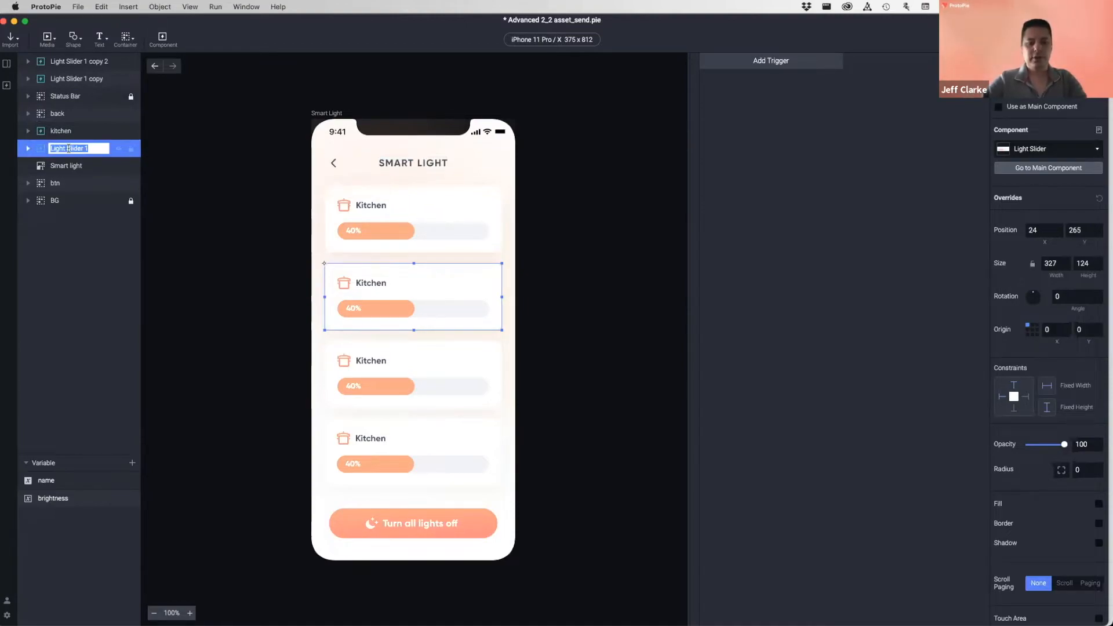
text(bed)
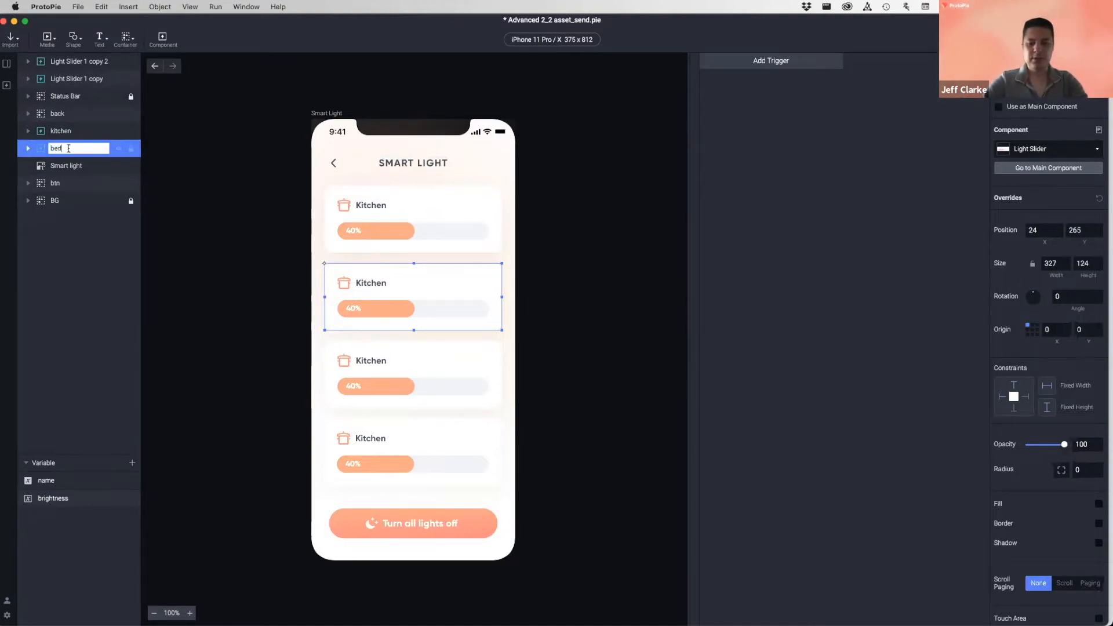
key(Return)
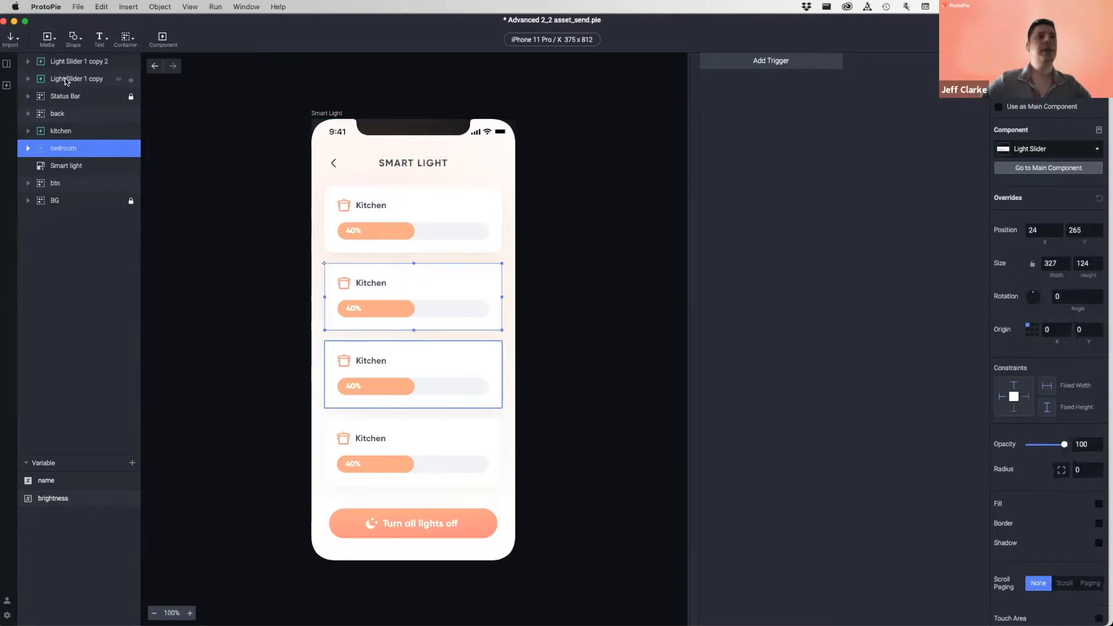
- Move the two remaining copies below bedroom and rename them 'dining room' and 'living room'
click(95, 81)
drag(79, 97, 65, 158)
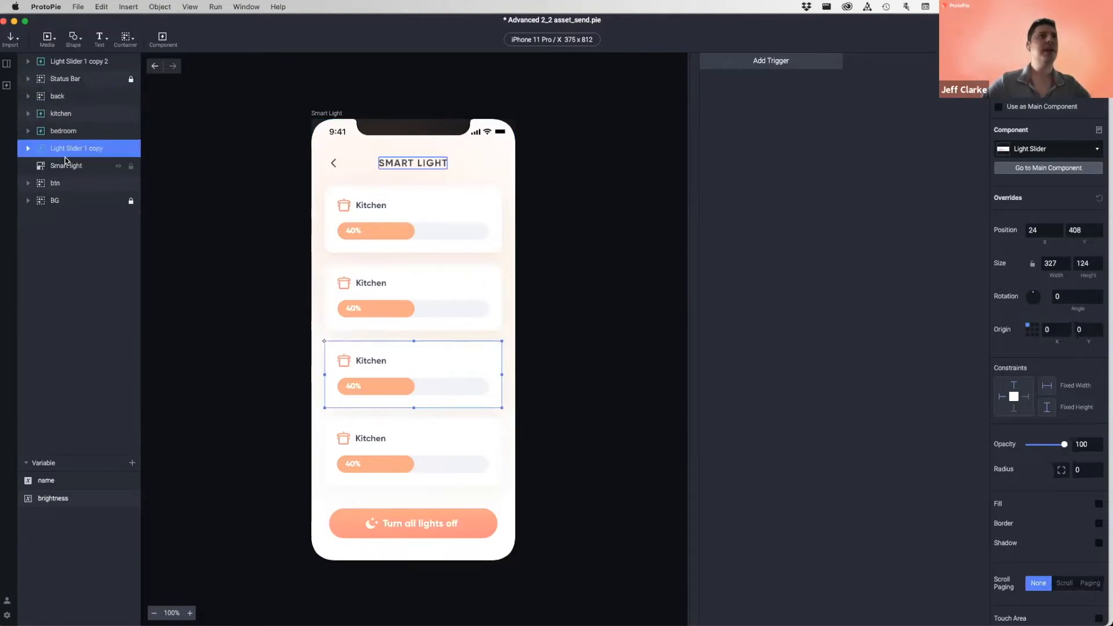
double_click(67, 150)
text(di)
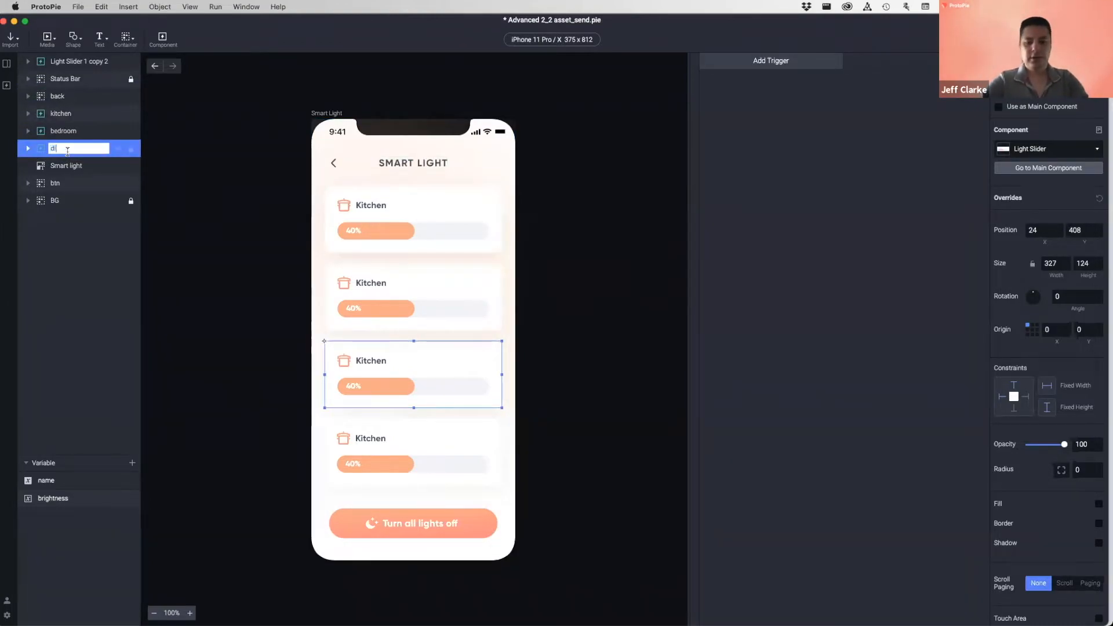
text(ning room)
key(Return)
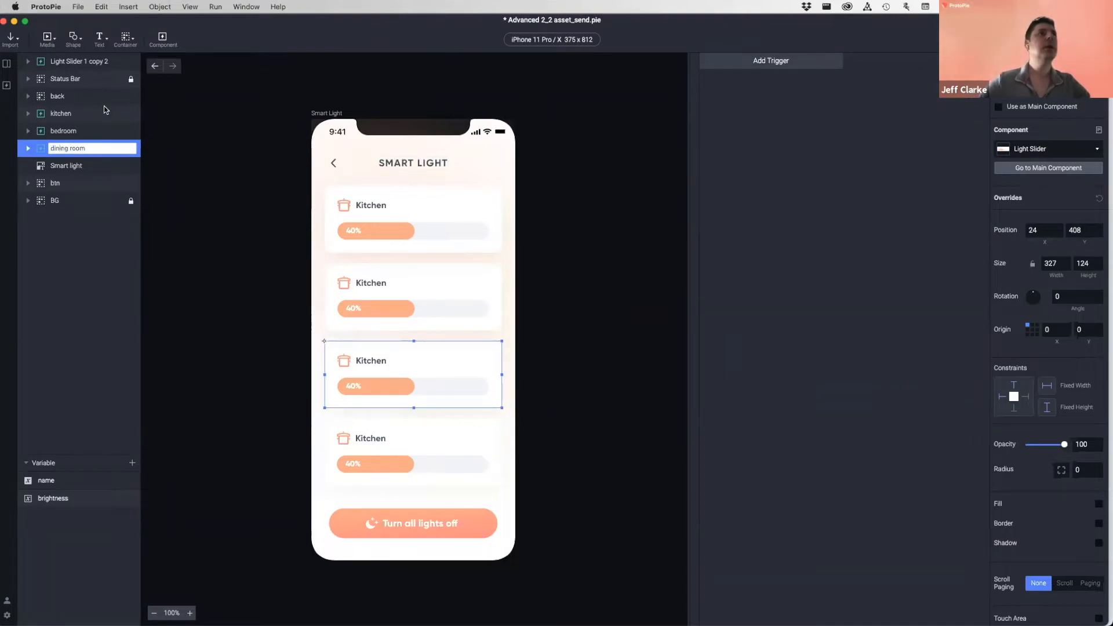
drag(81, 62, 66, 157)
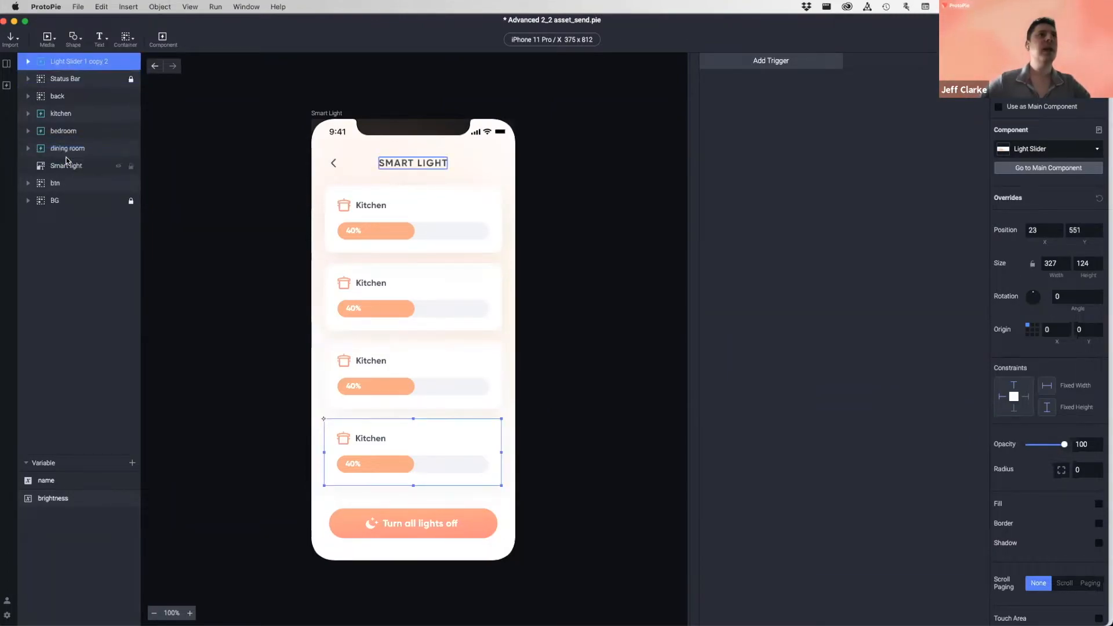
double_click(67, 151)
text(l)
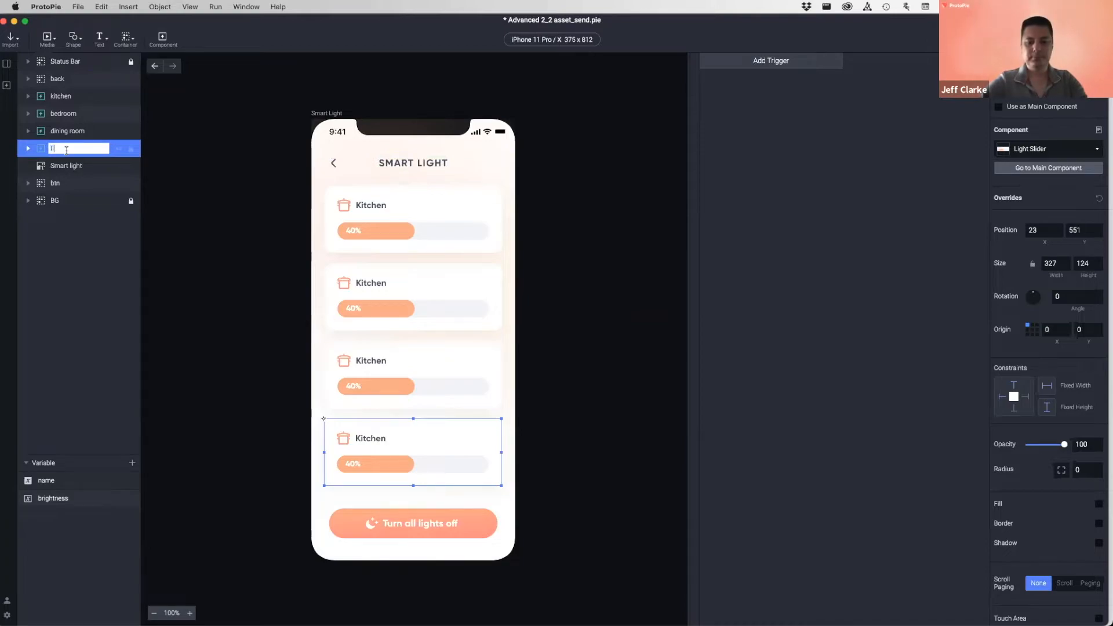
text(iving room)
key(Return)
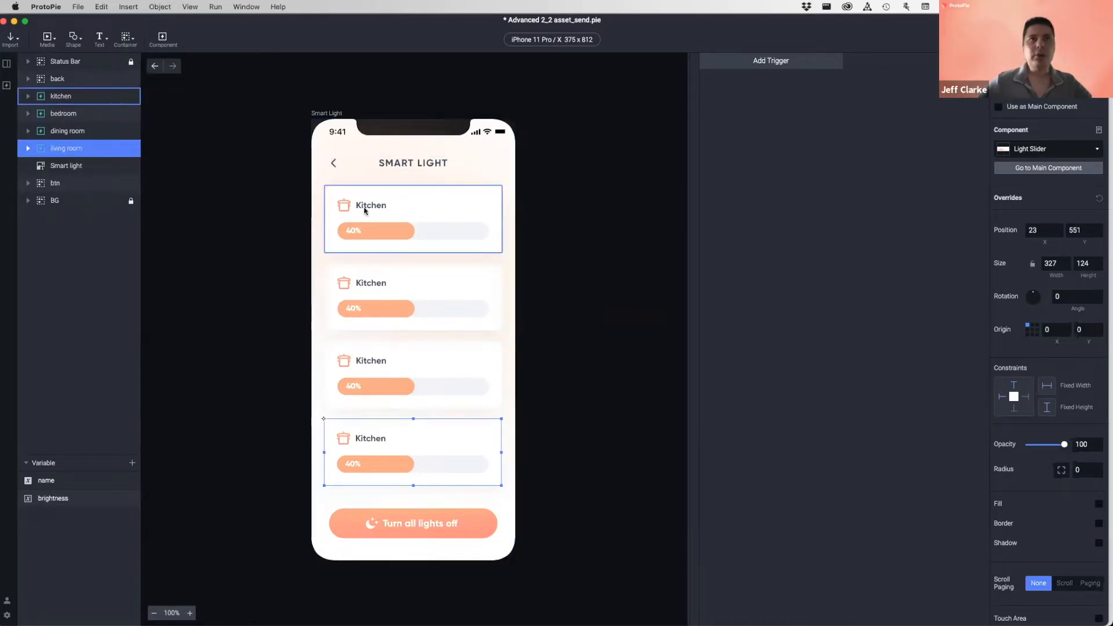
- Select the bedroom, dining room and living room cards to verify their order
click(370, 284)
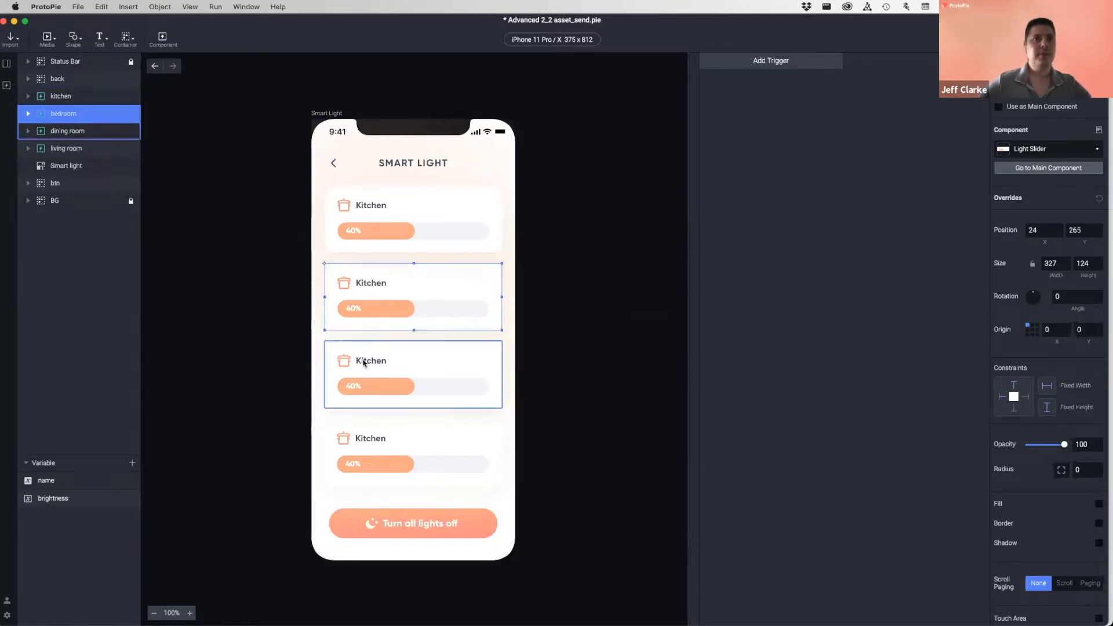
click(363, 360)
click(365, 440)
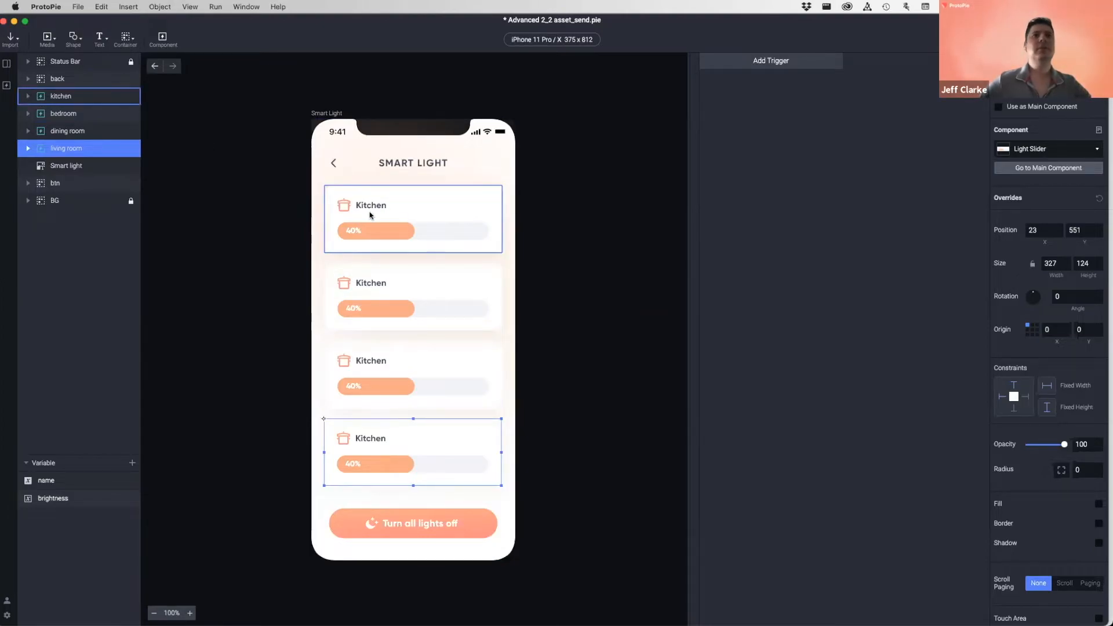
click(368, 284)
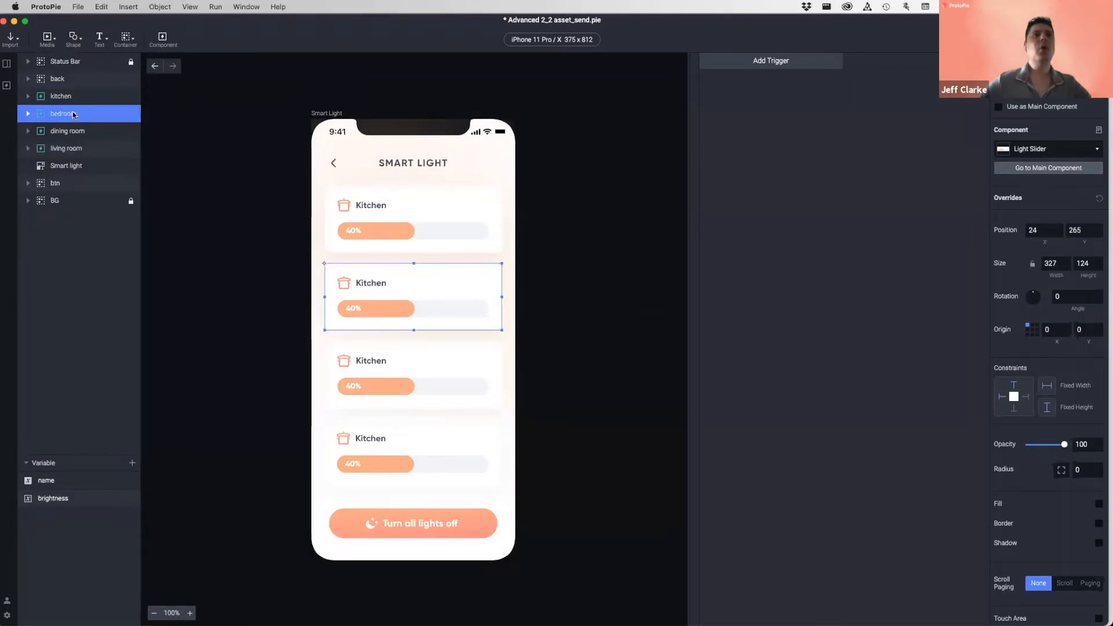
click(28, 114)
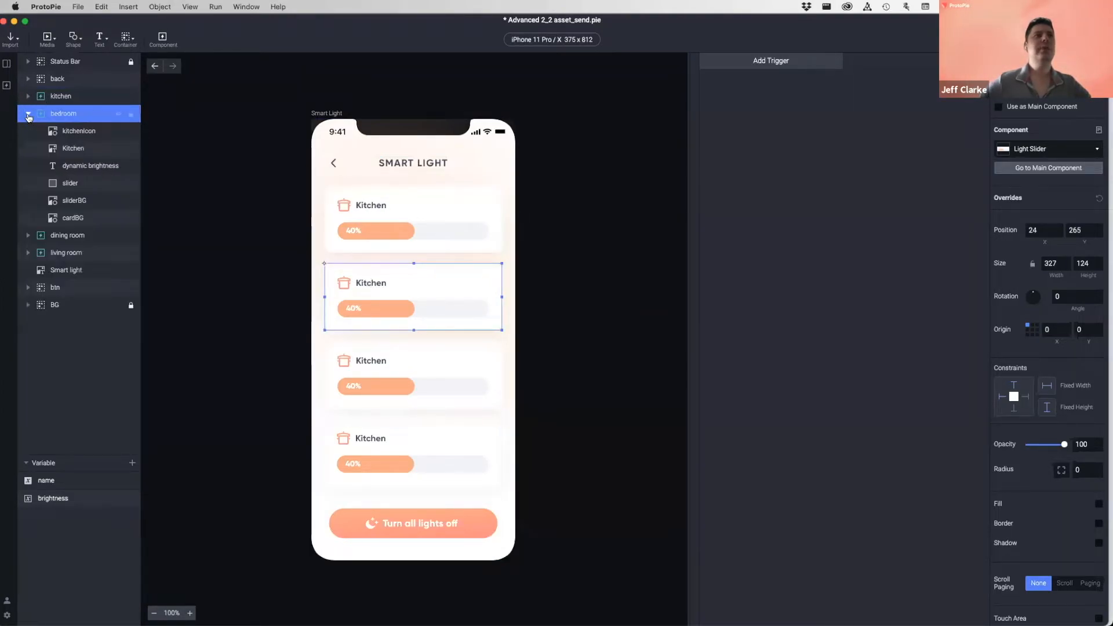
- Select the Kitchen label inside bedroom, then open the Light Slider component for editing
click(74, 150)
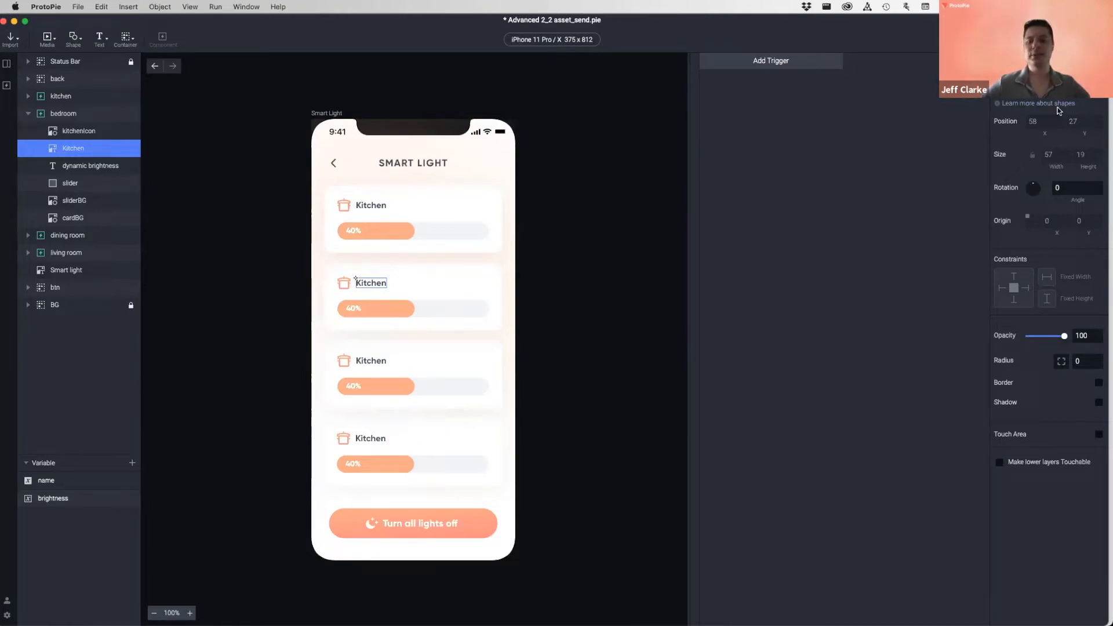
click(7, 86)
double_click(50, 120)
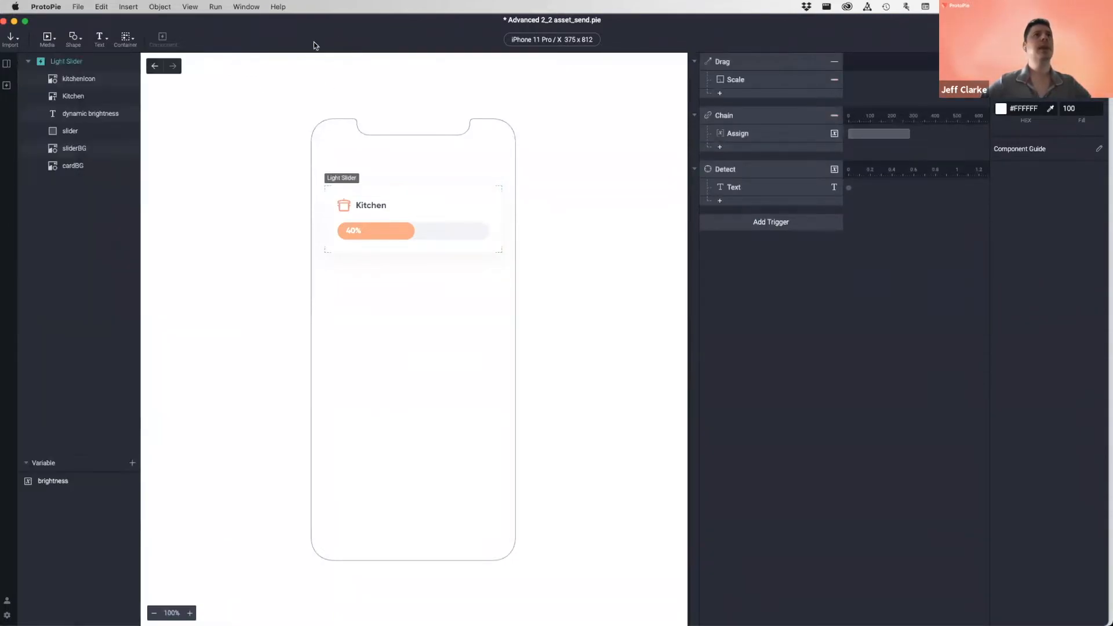
- Make the Kitchen label editable text, rename its layer 'room name', and return to Smart Light
click(71, 96)
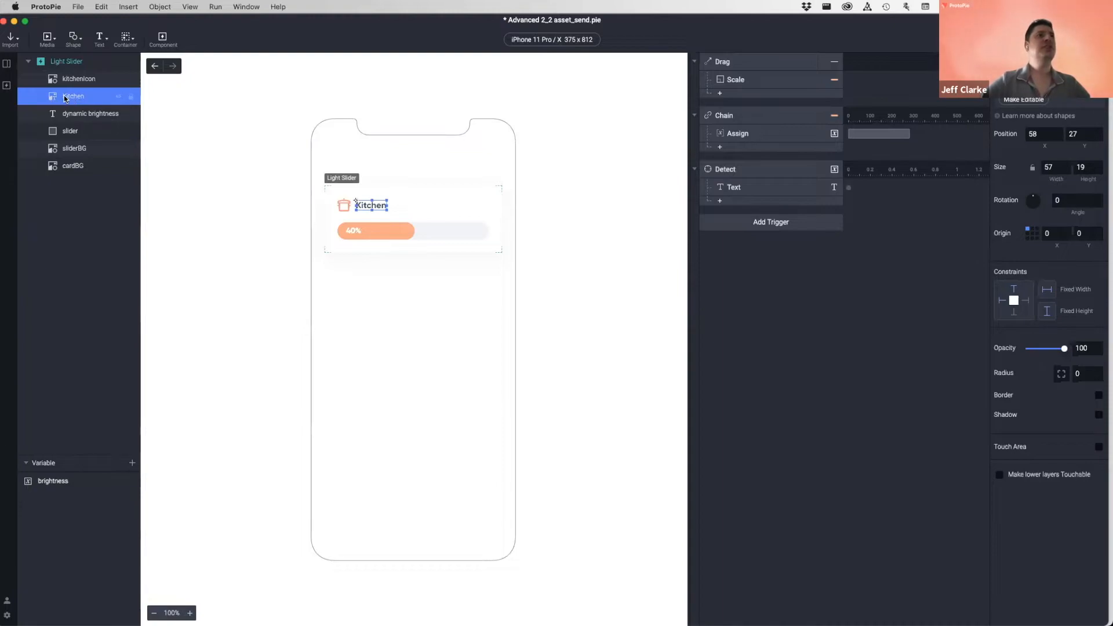
click(1024, 100)
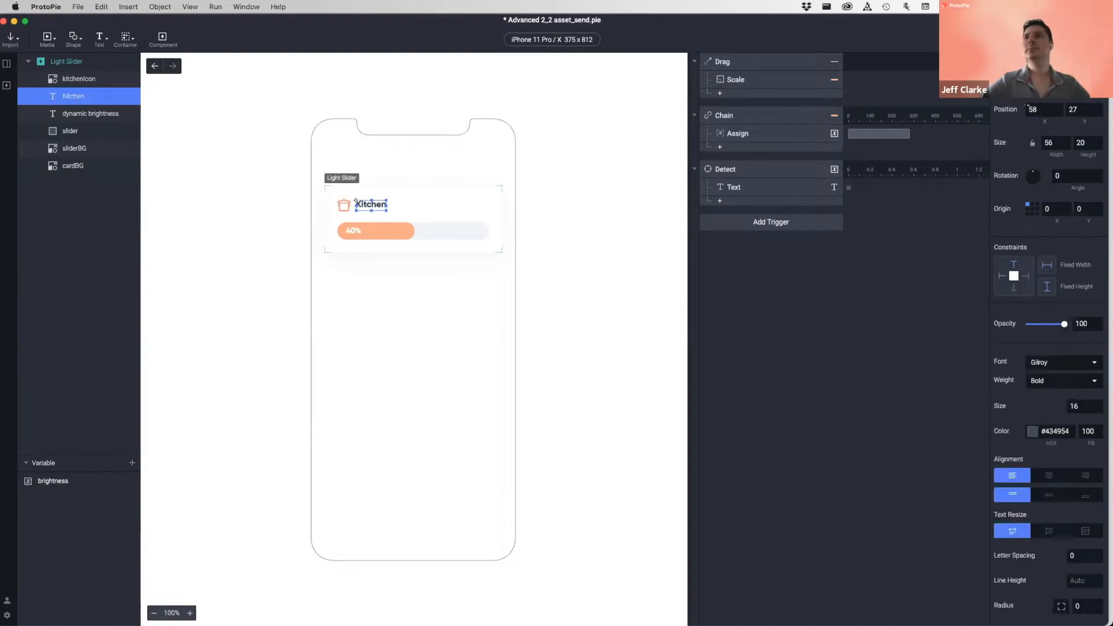
double_click(74, 97)
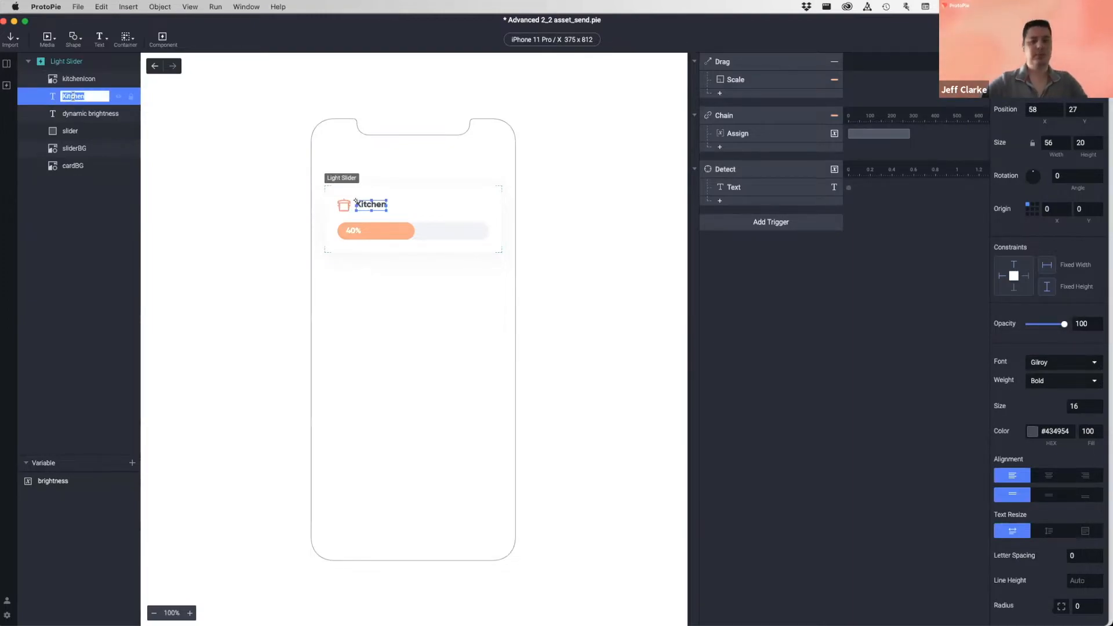
text(room name)
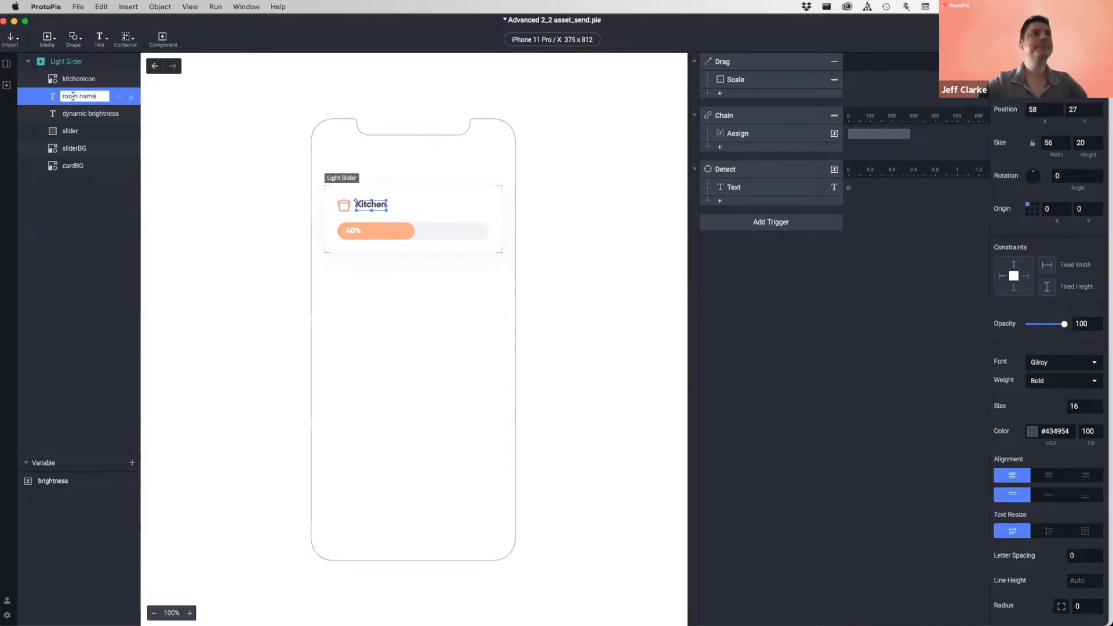
key(Return)
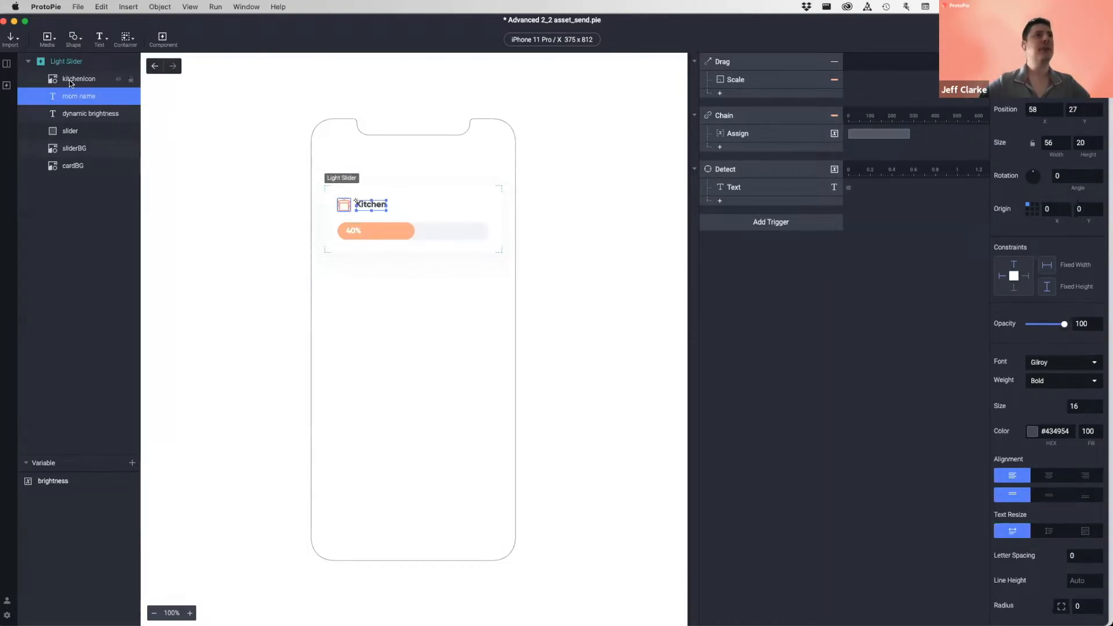
click(155, 69)
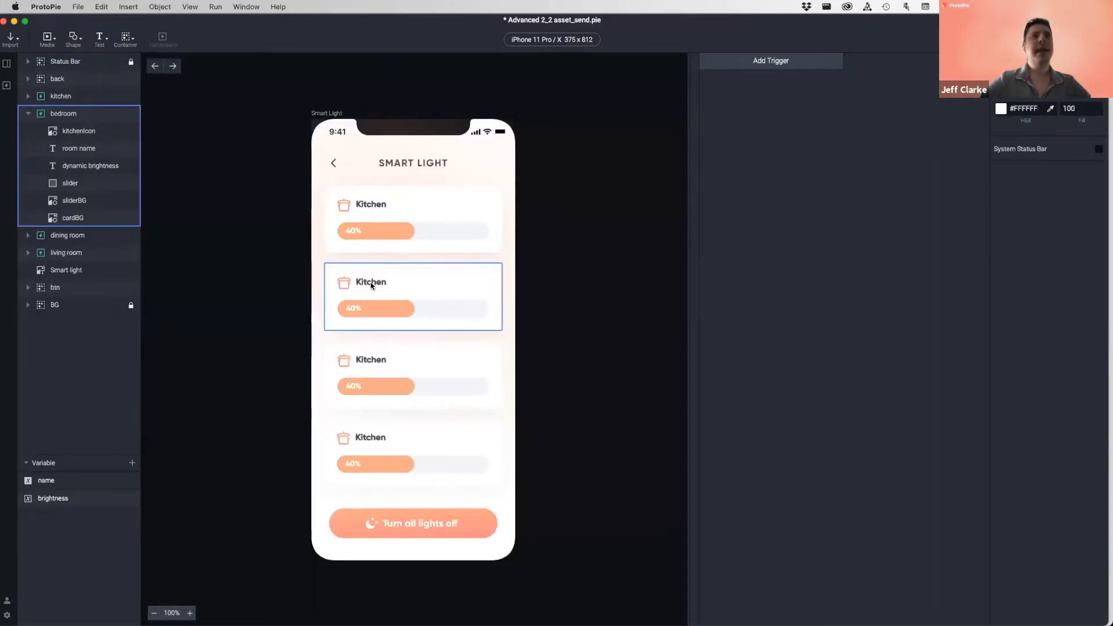
- Change the second card's label from Kitchen to 'Bedroom'
double_click(371, 284)
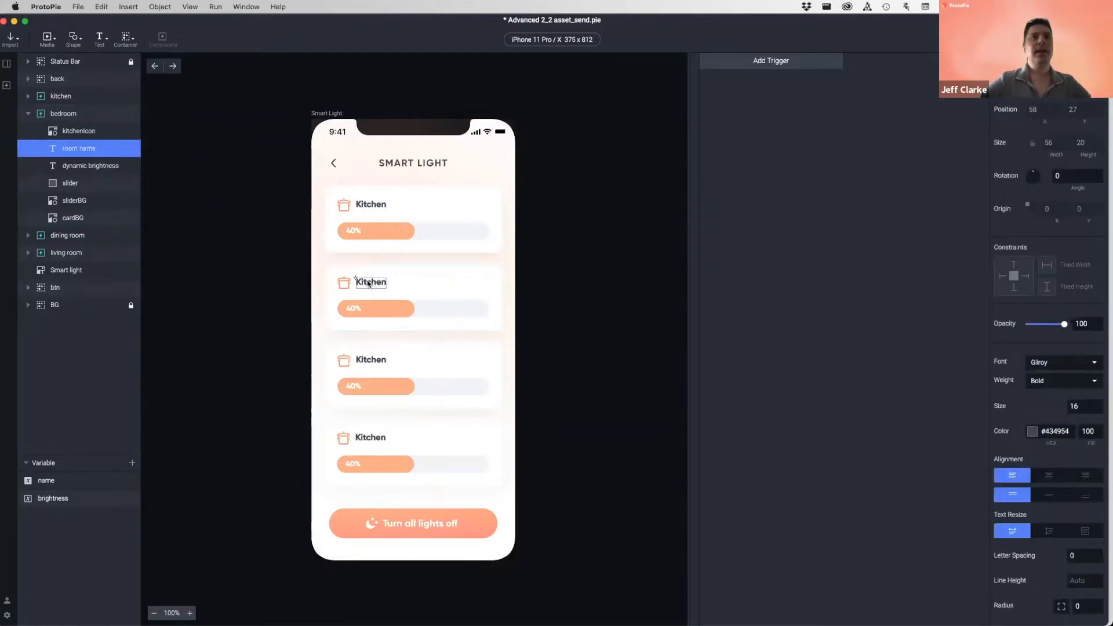
double_click(368, 281)
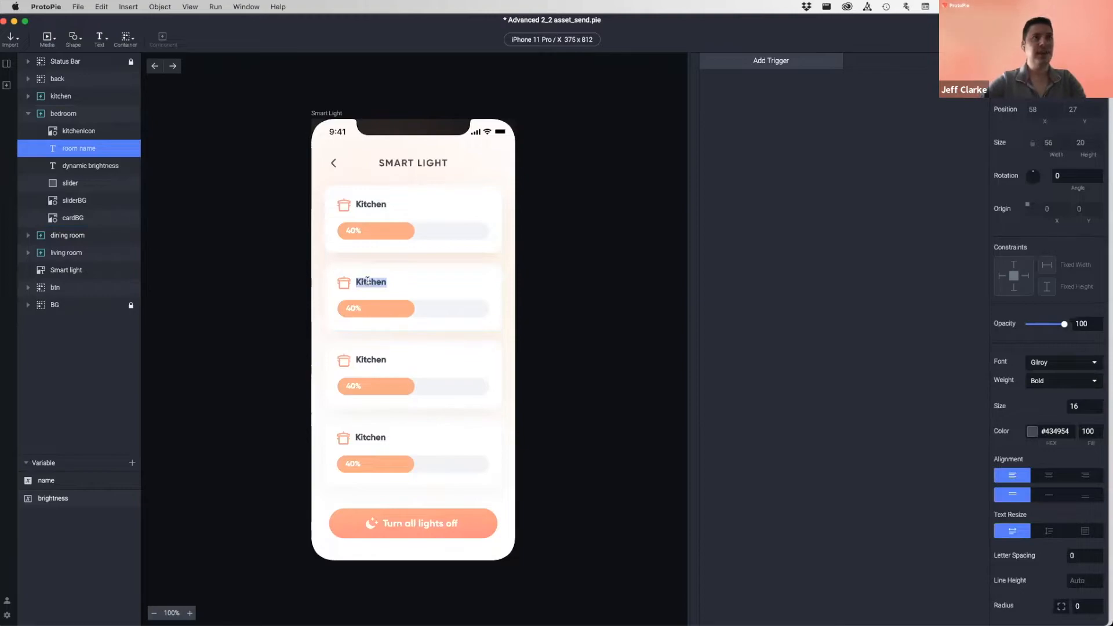
text(Bedroom)
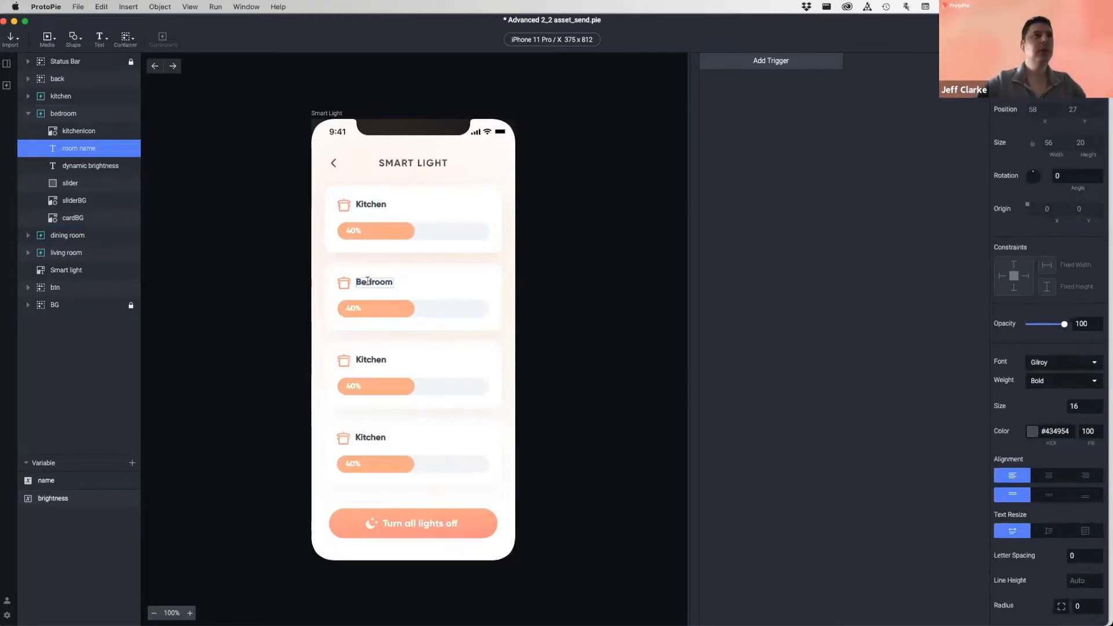
click(254, 279)
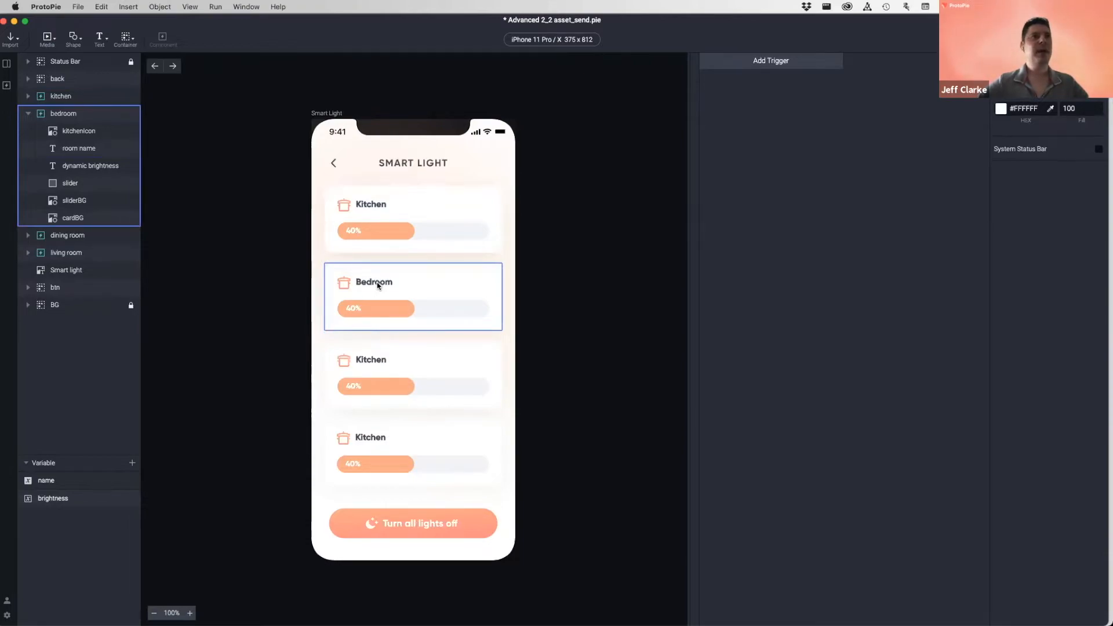
- Change the third card's label to 'Dining Room'
click(367, 356)
click(369, 359)
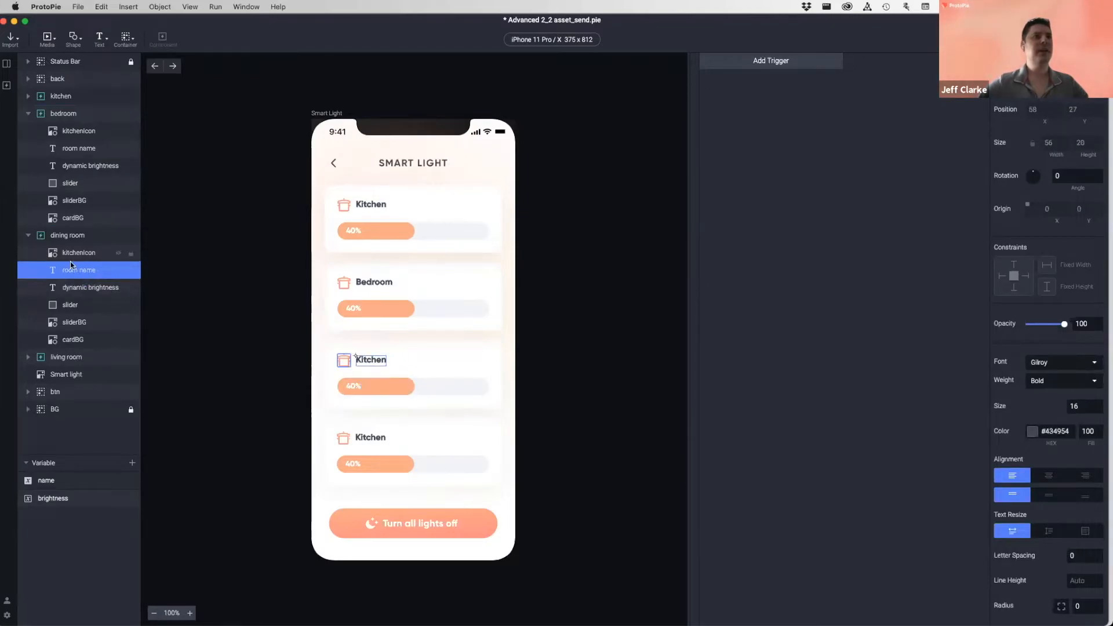
key(Return)
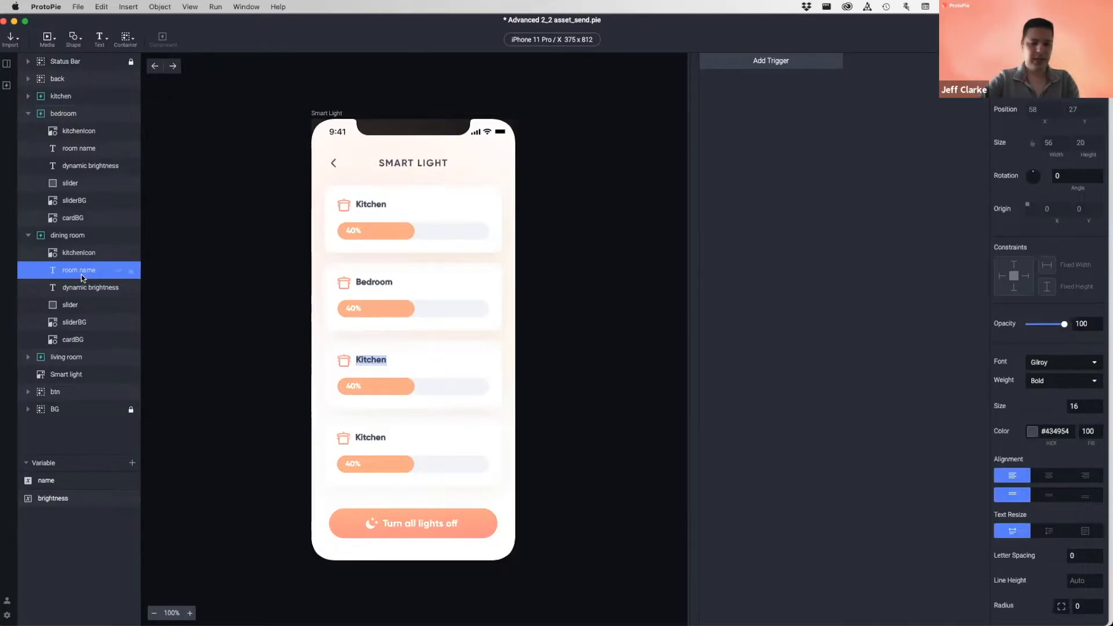
text(Dining )
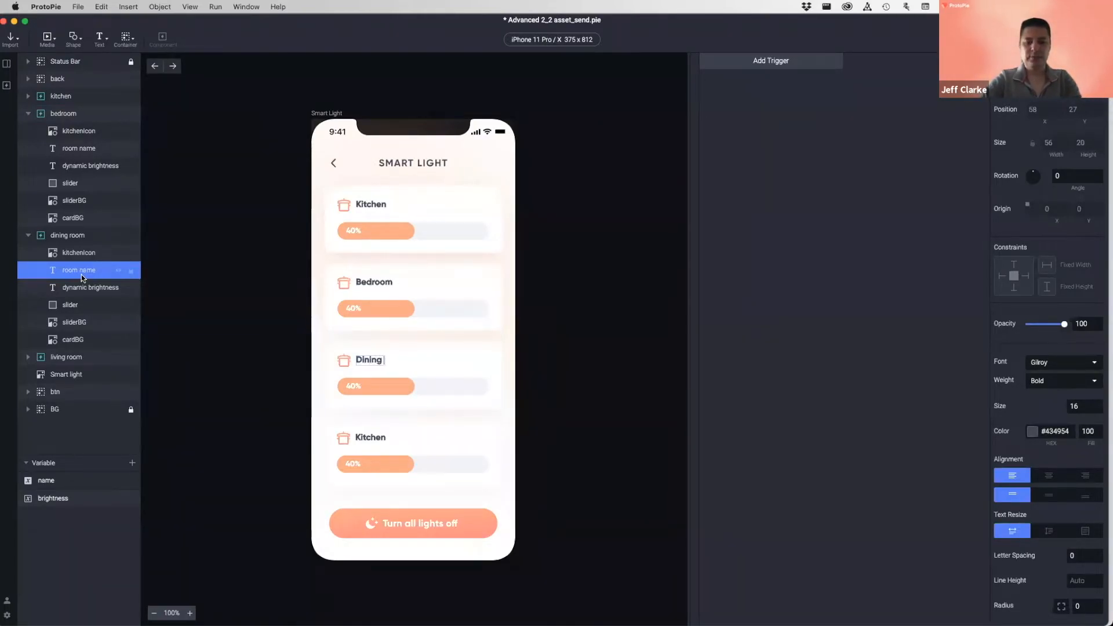
text(Room)
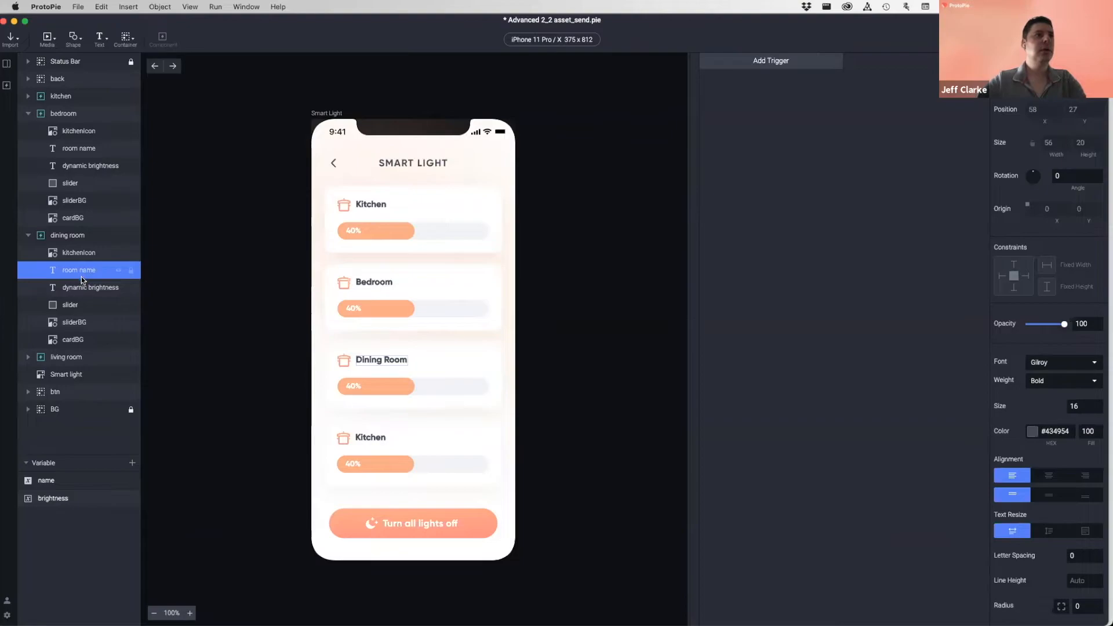
click(66, 357)
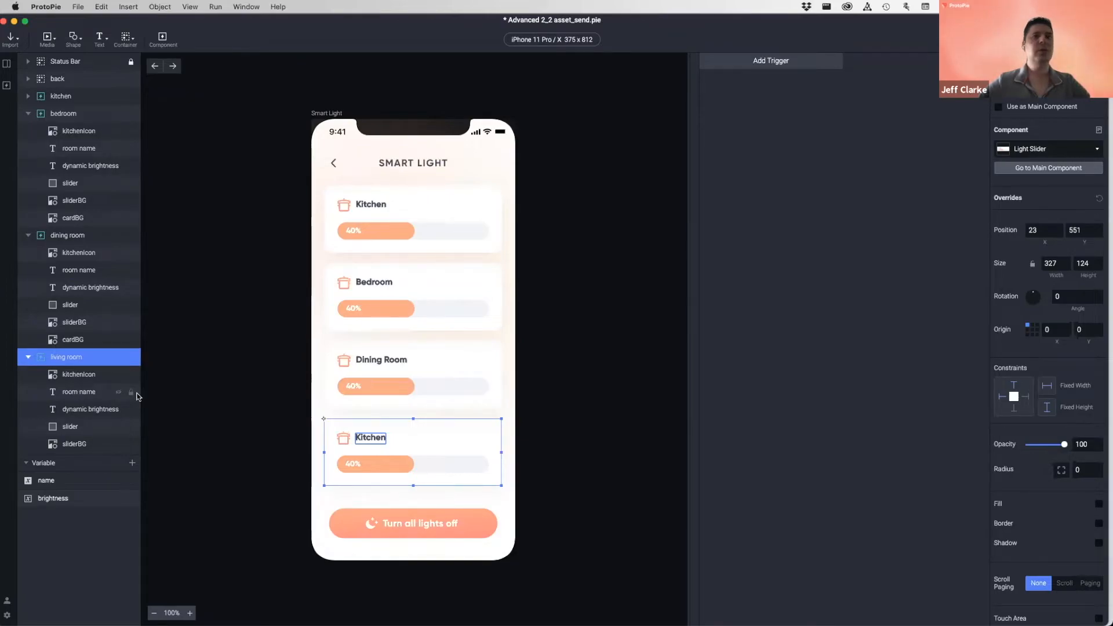
- Change the fourth card's label to 'Living Room'
click(82, 393)
double_click(372, 438)
text(LIVING ROOM)
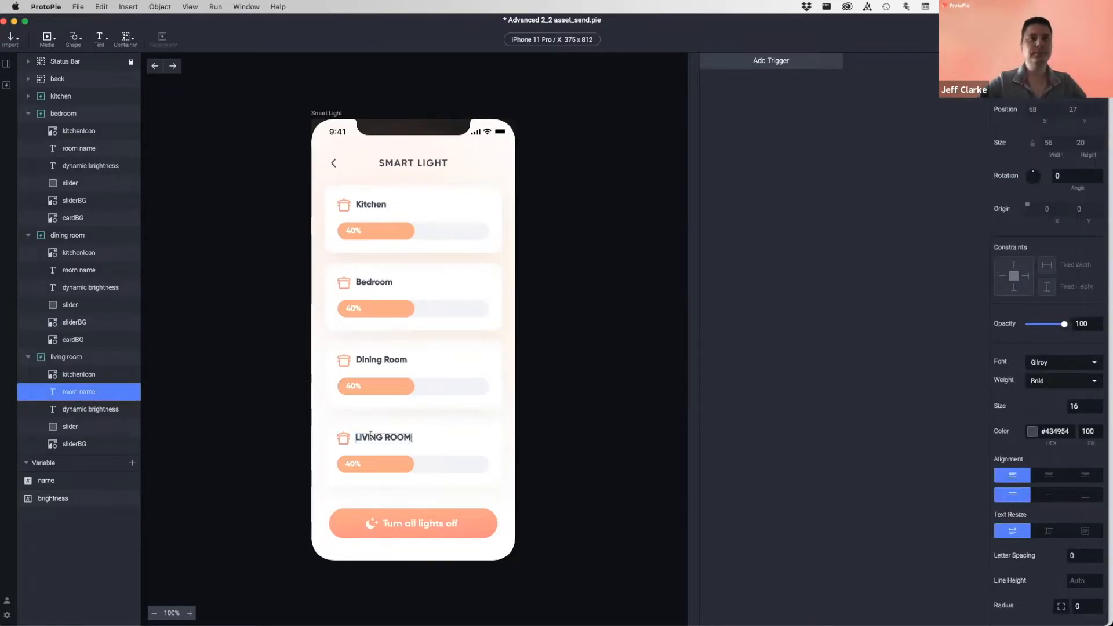
key(BackSpace)
key(BackSpace)
key(BackSpace)
key(BackSpace)
key(BackSpace)
key(BackSpace)
key(BackSpace)
key(BackSpace)
key(BackSpace)
key(BackSpace)
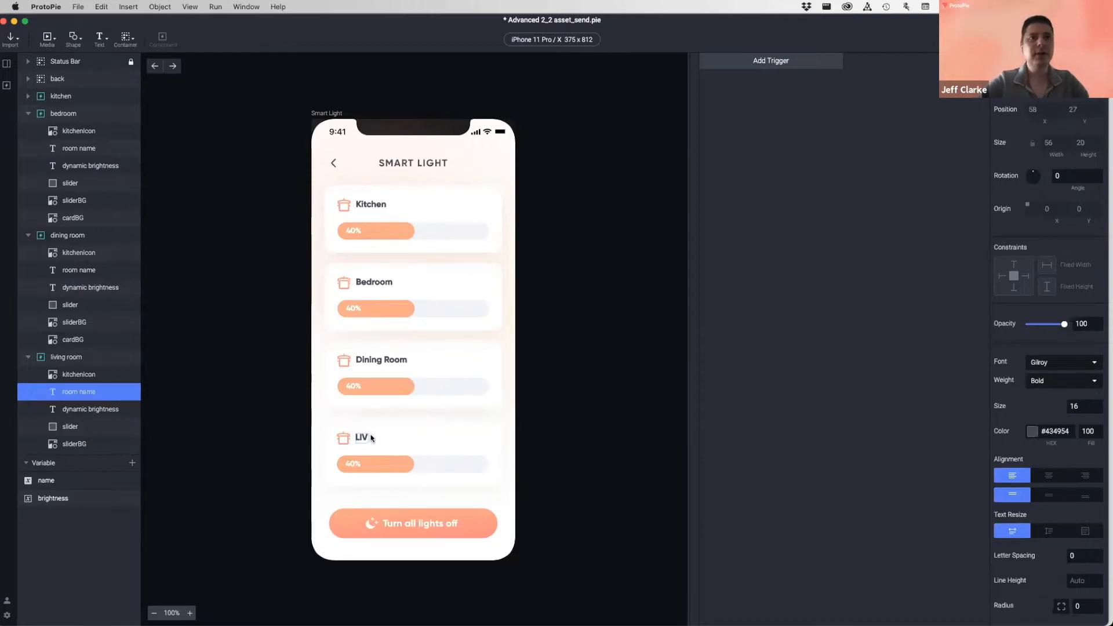
text(iving Room)
click(585, 431)
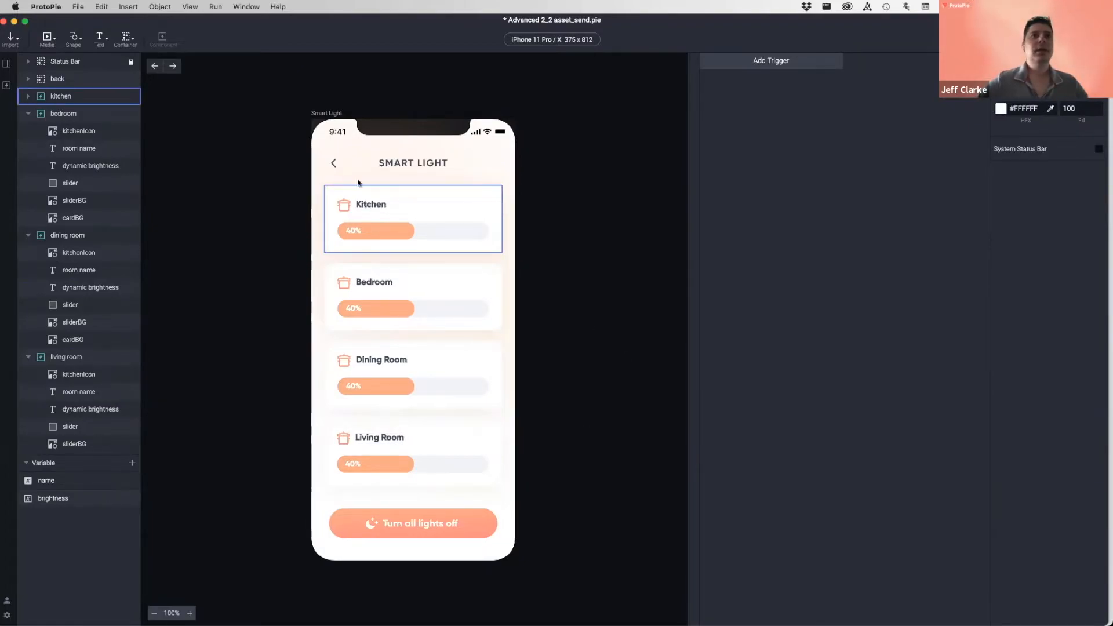
click(343, 209)
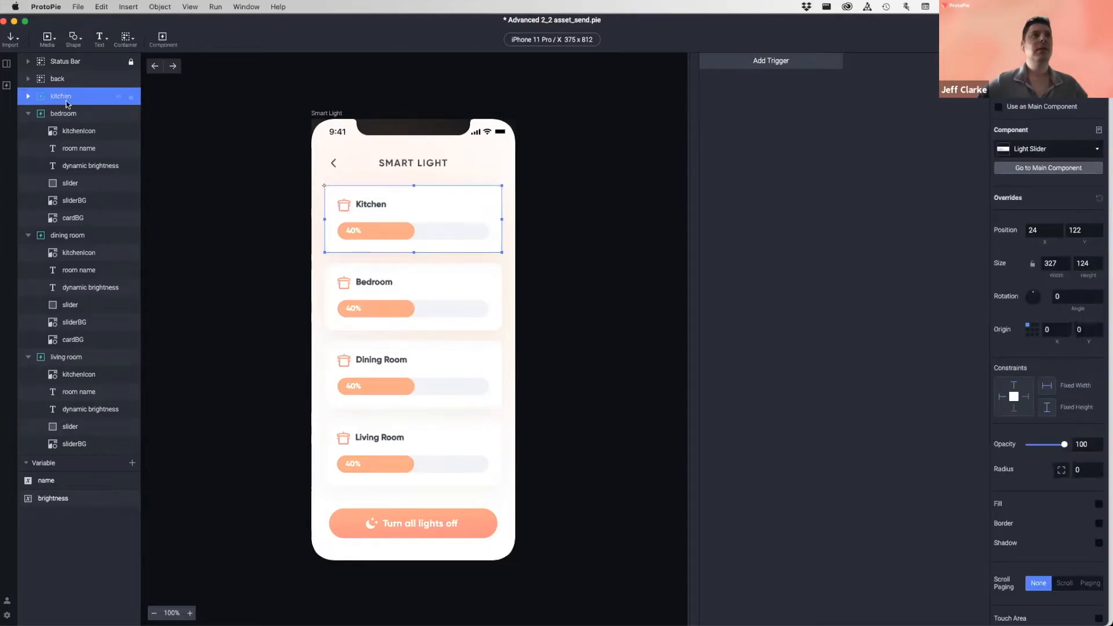
click(27, 97)
click(26, 96)
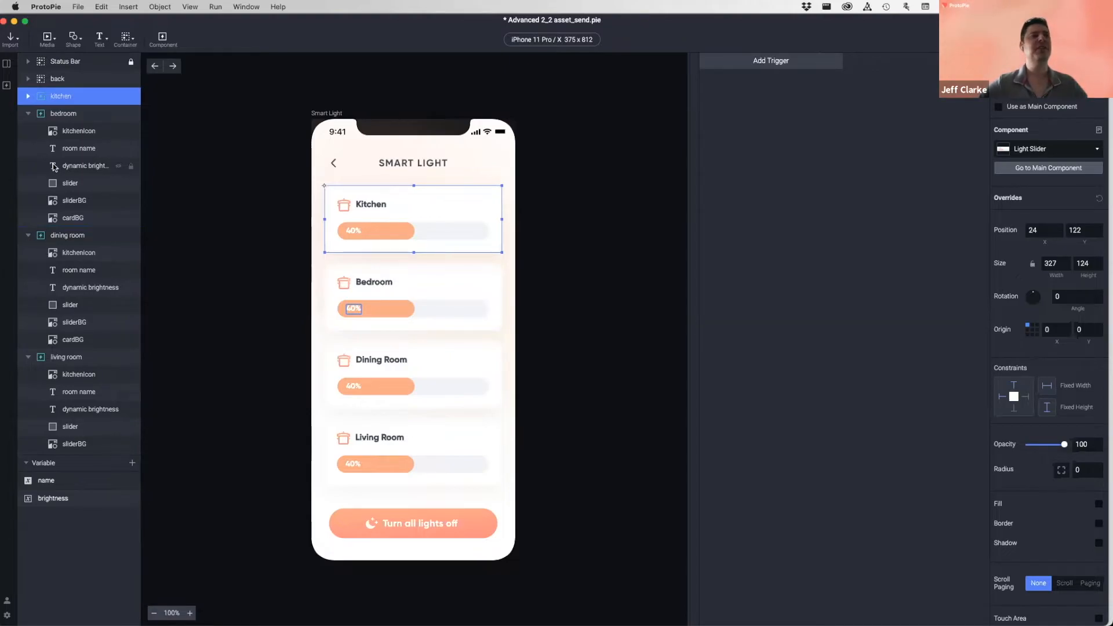
click(74, 130)
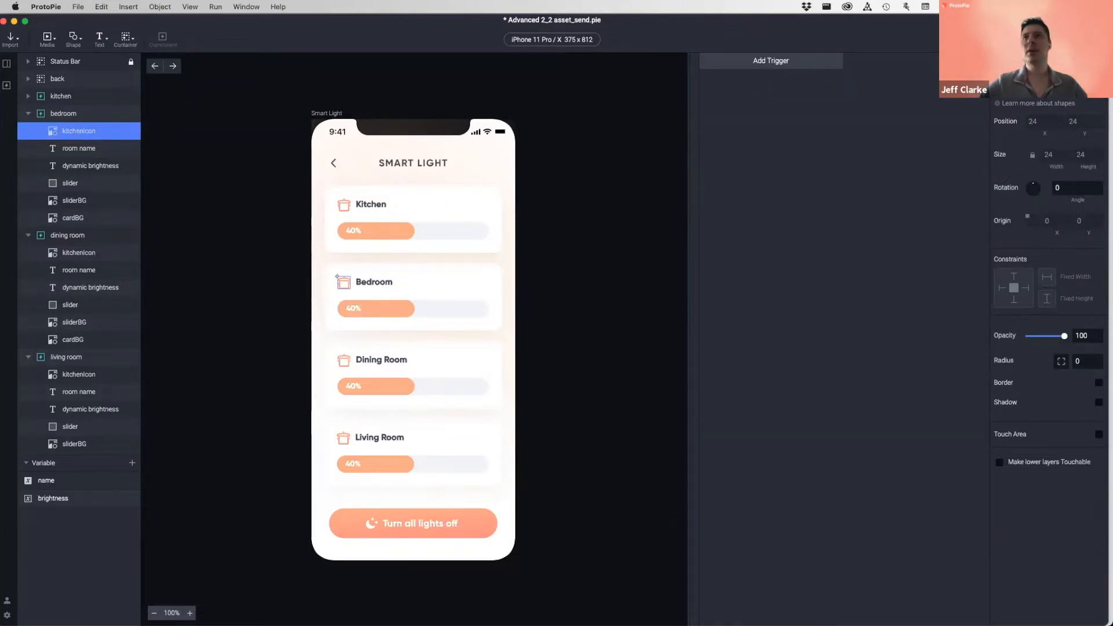
click(1043, 73)
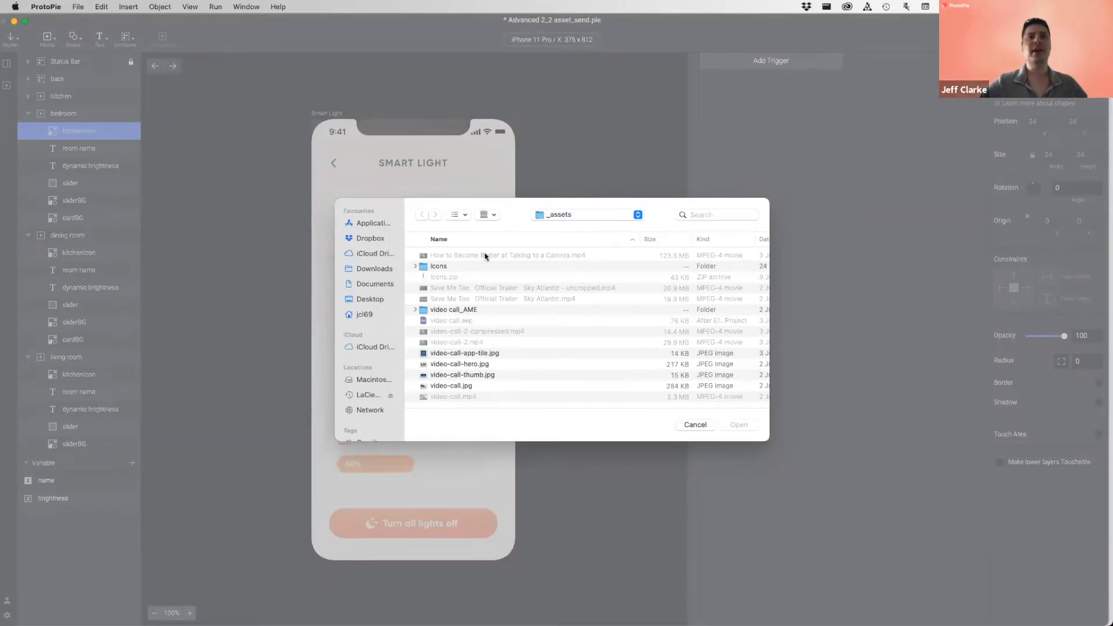
click(696, 424)
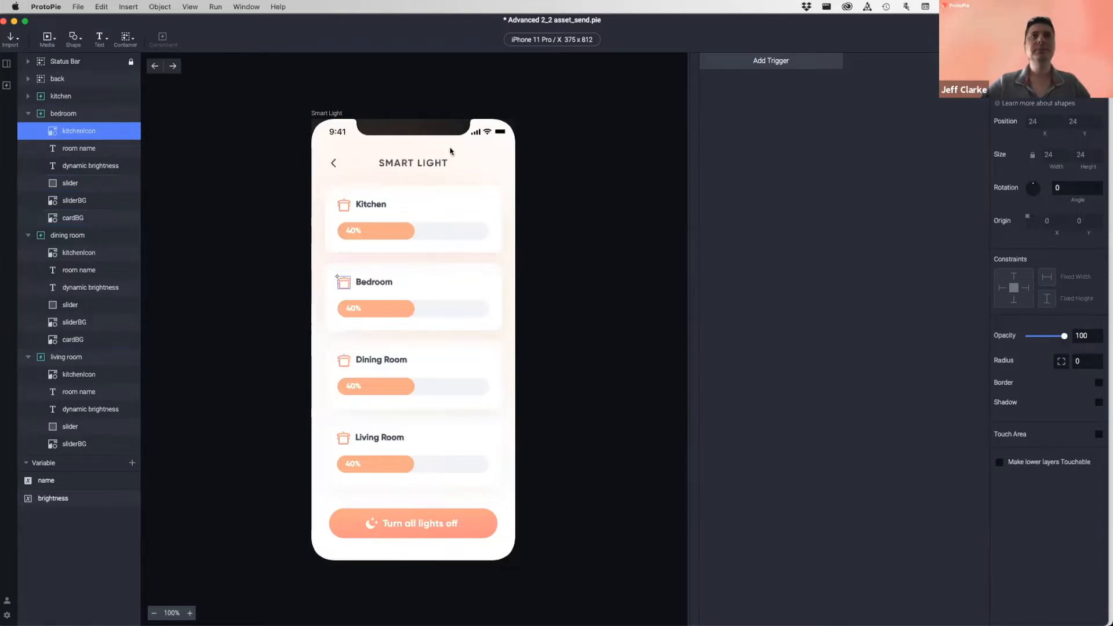
- Clear the icon selection on the Smart Light canvas
click(422, 119)
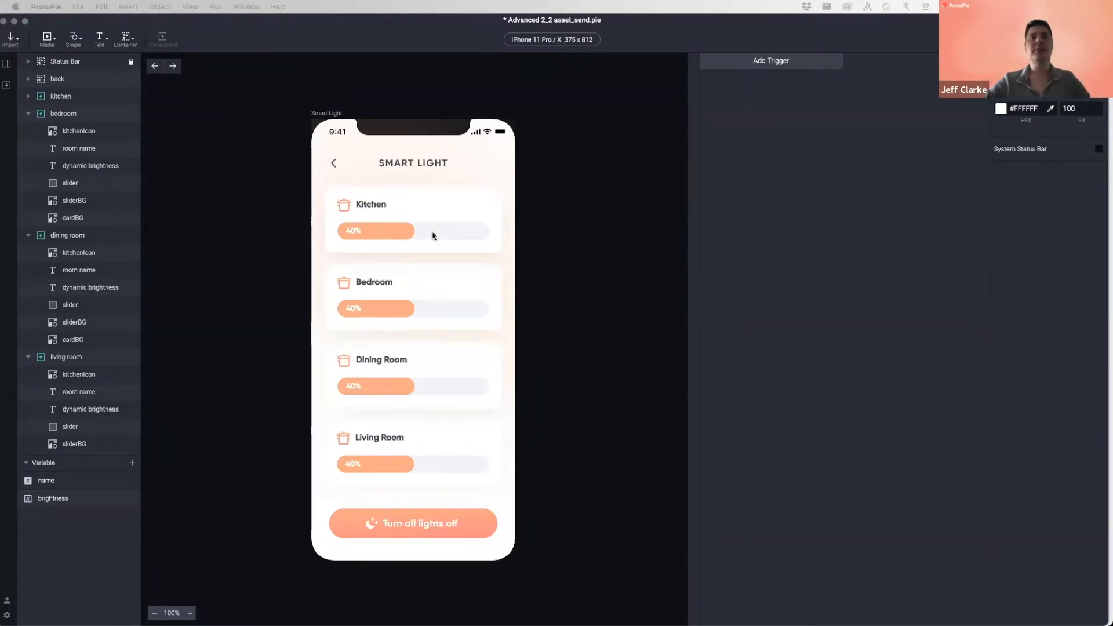
- Select the Turn all lights off button layer on the canvas
click(384, 111)
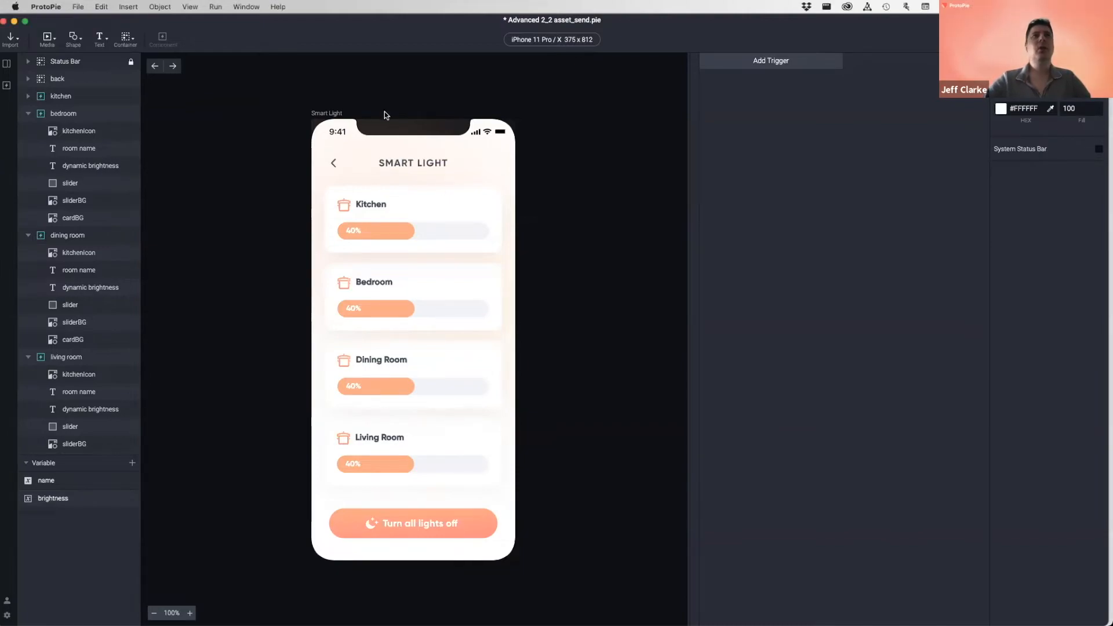
click(417, 523)
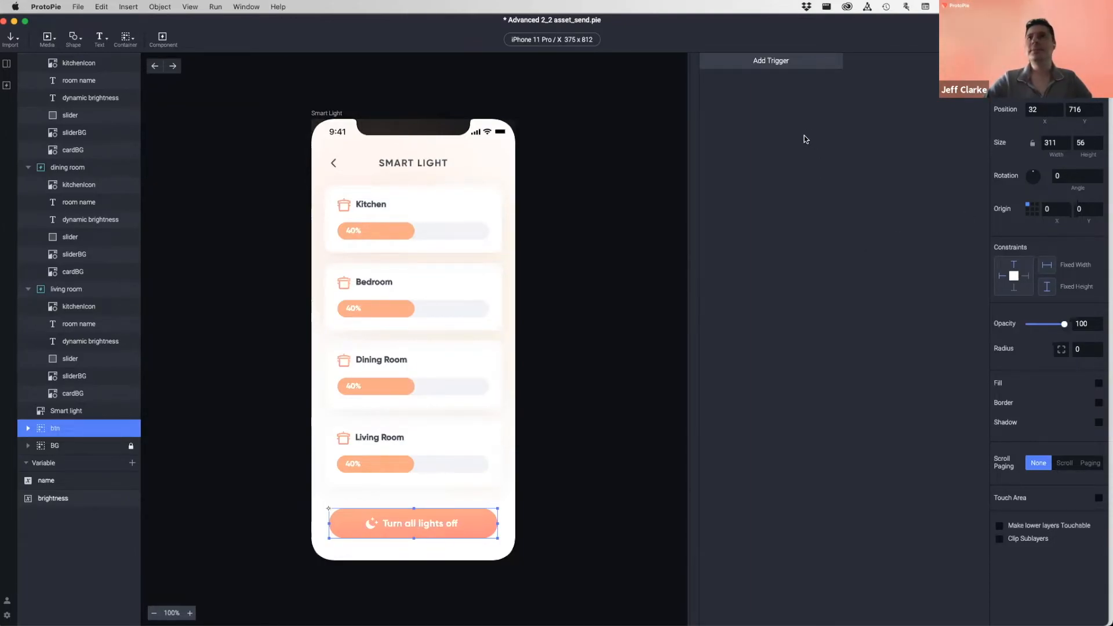
- Add a Tap trigger to the Turn all lights off button
key(Escape)
click(782, 65)
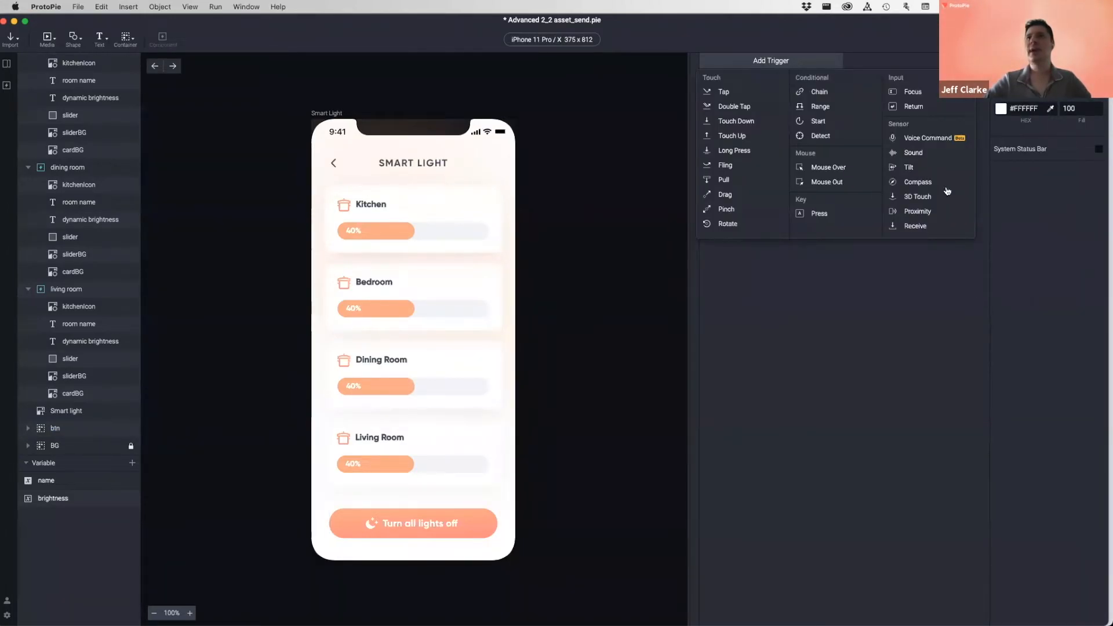
click(909, 294)
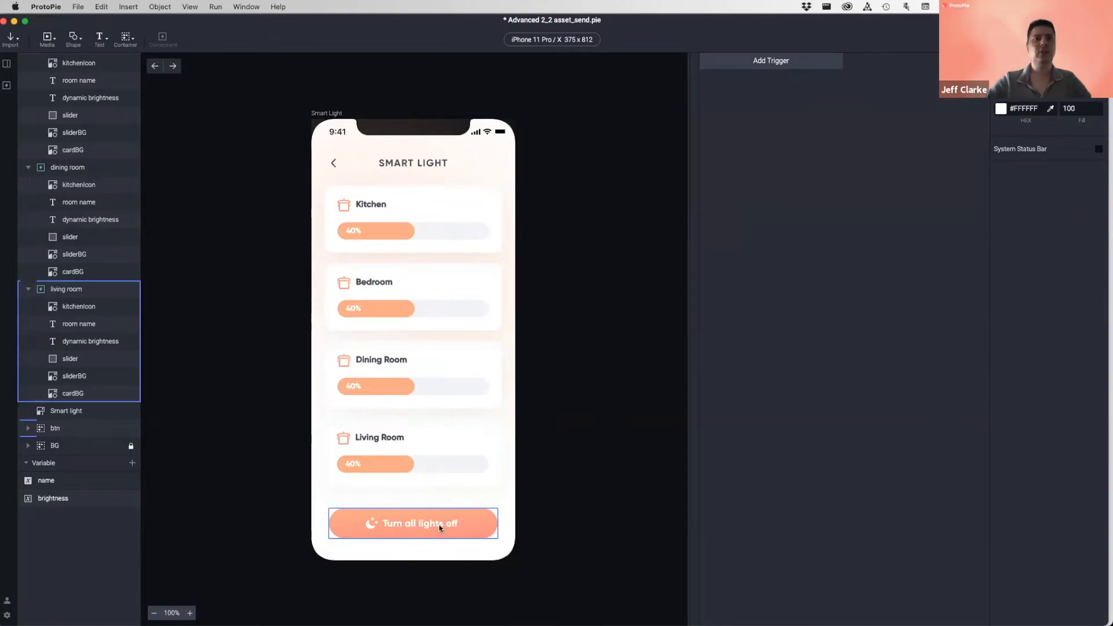
click(391, 519)
click(773, 68)
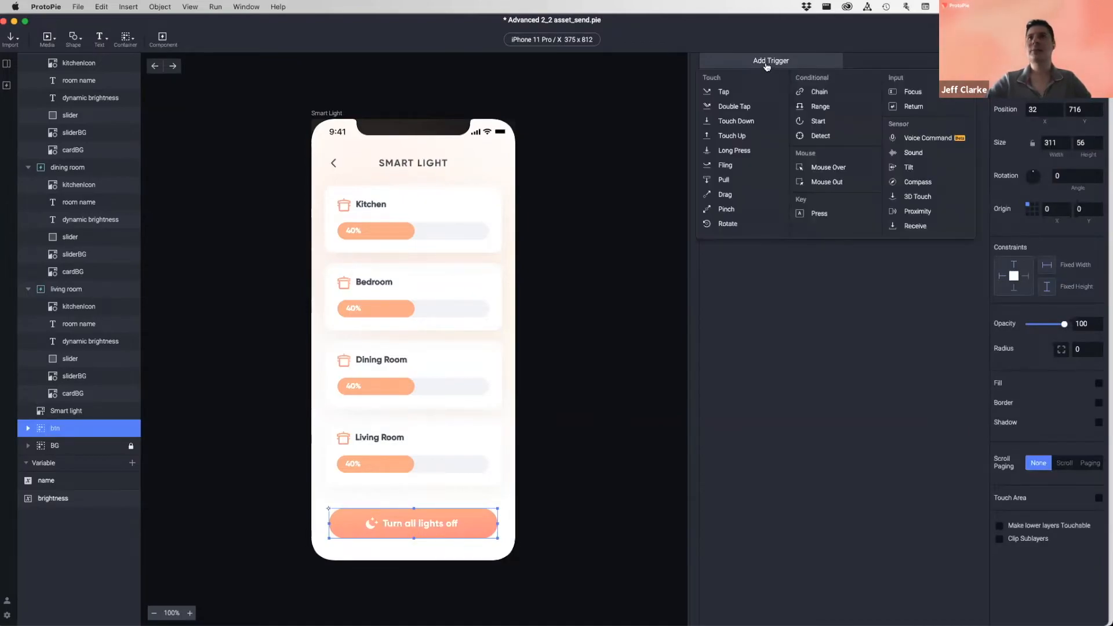
click(722, 87)
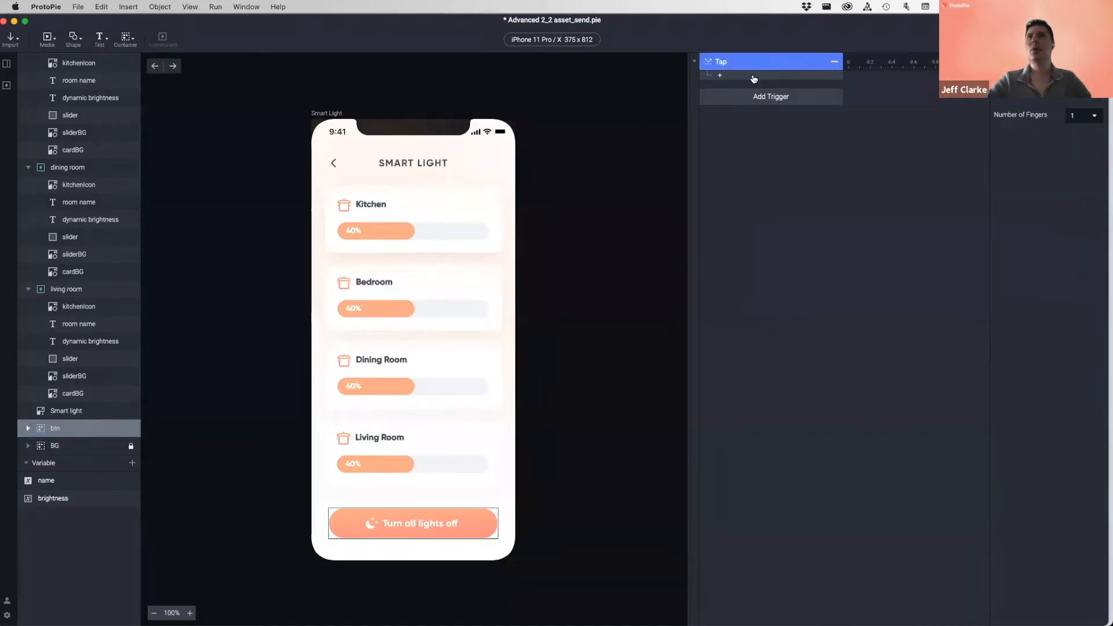
- Add a Send response under the button's Tap trigger
click(752, 76)
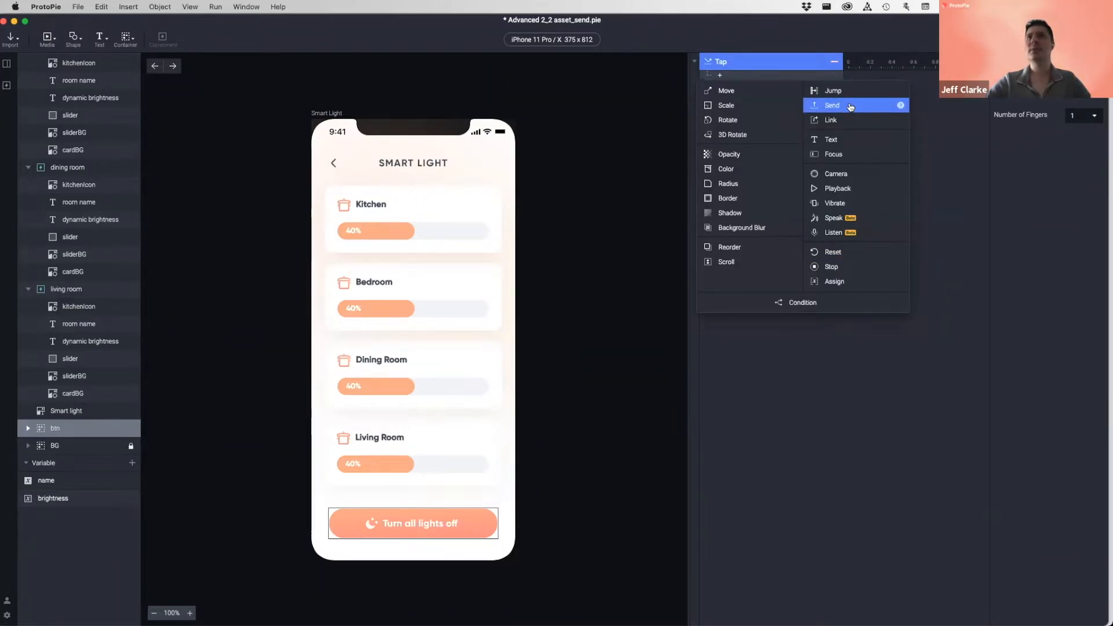
click(965, 142)
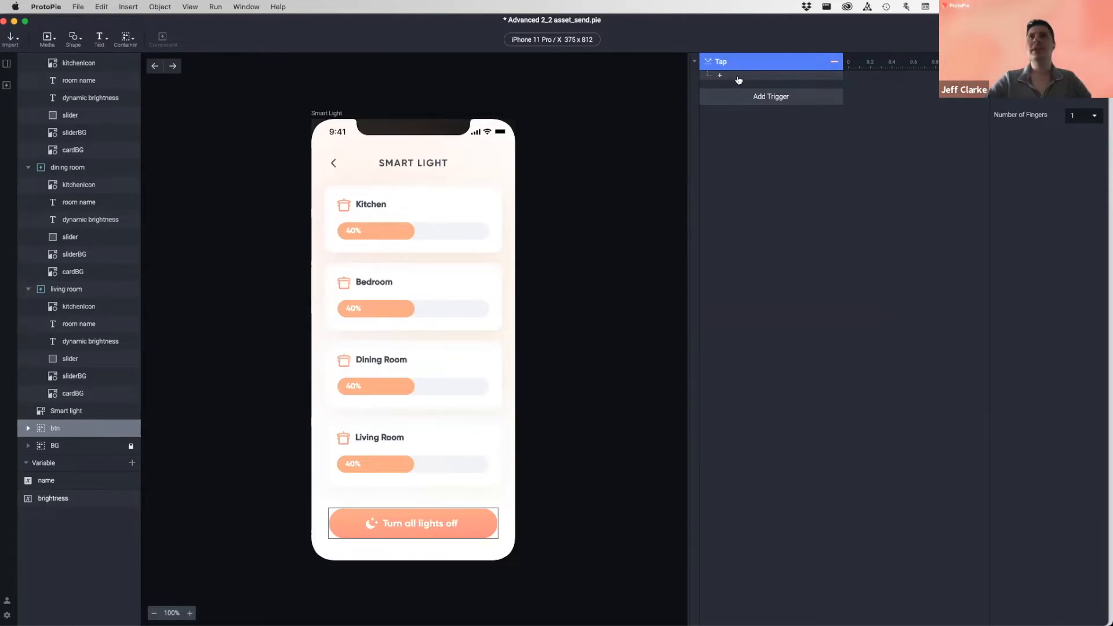
click(735, 76)
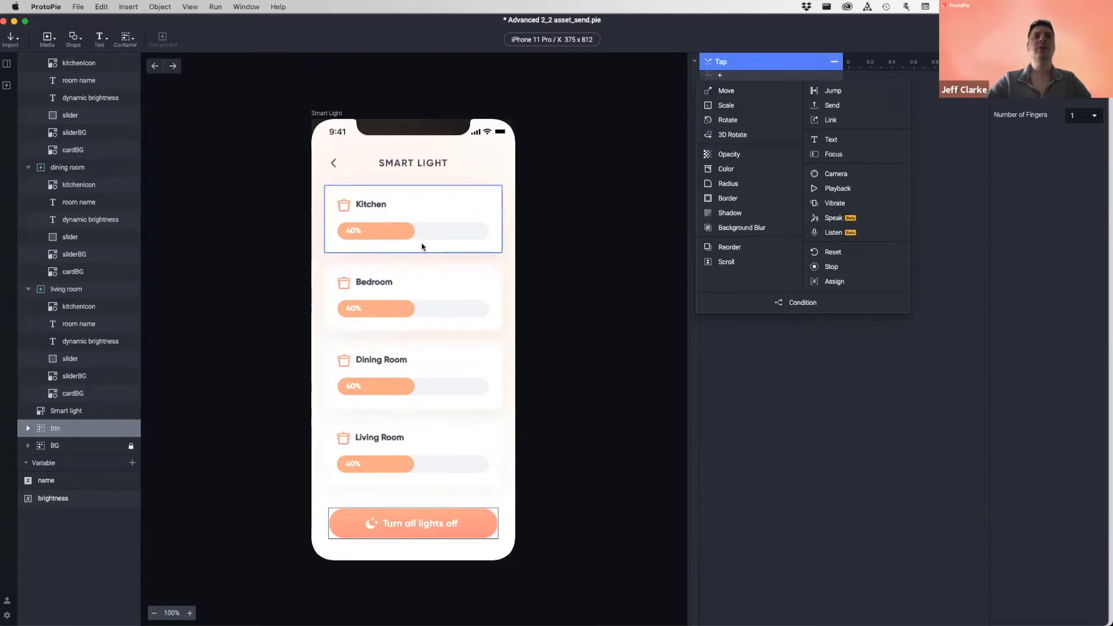
click(847, 106)
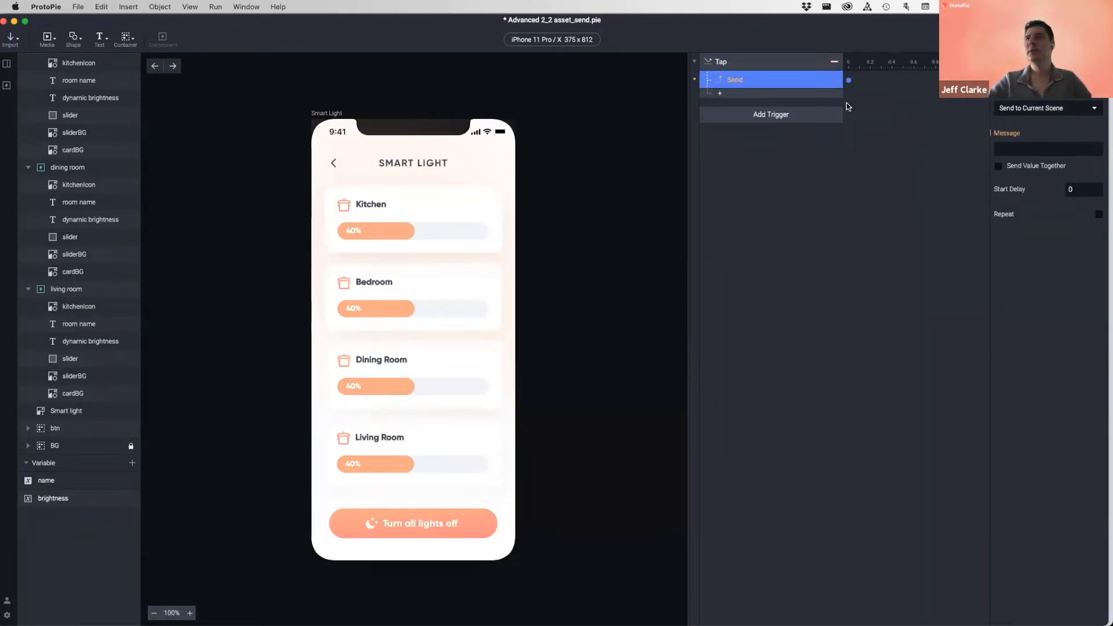
click(1032, 109)
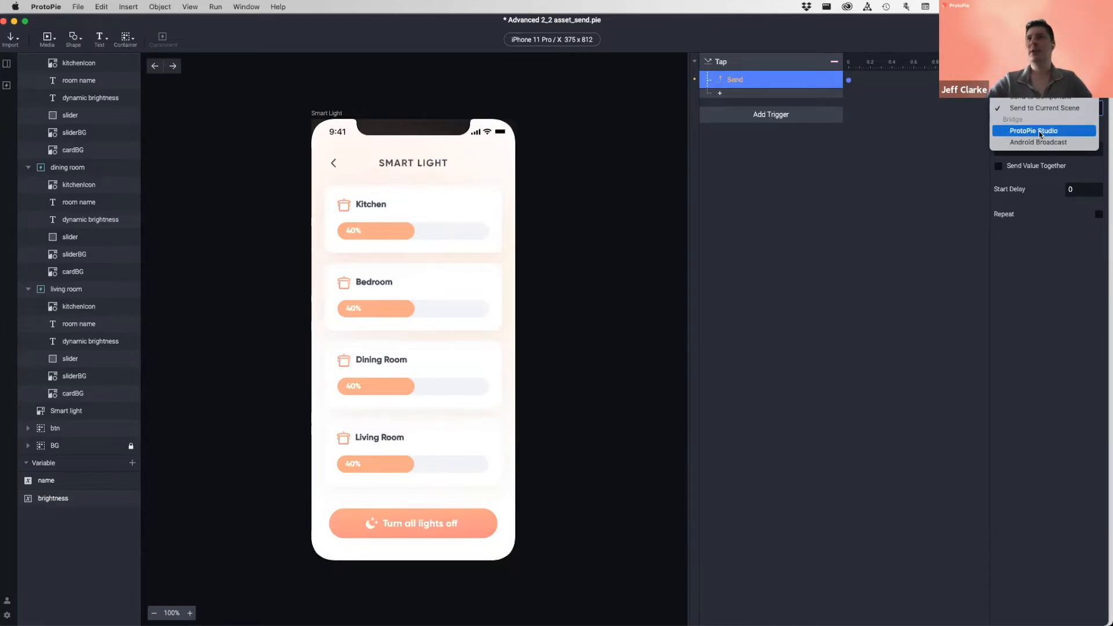
click(1030, 75)
click(1031, 110)
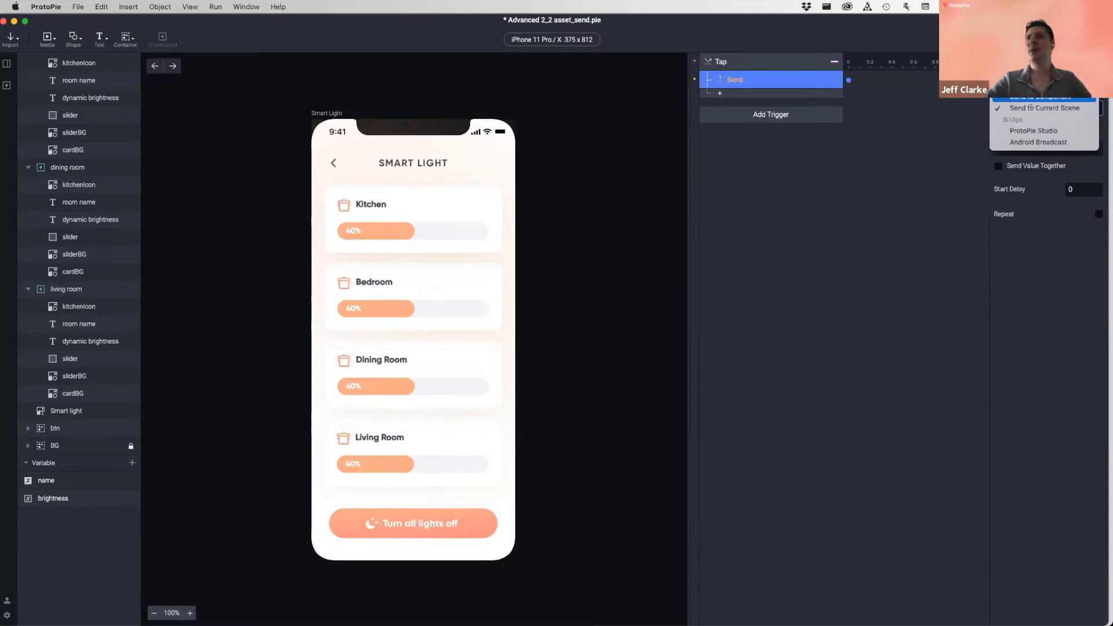
click(1046, 108)
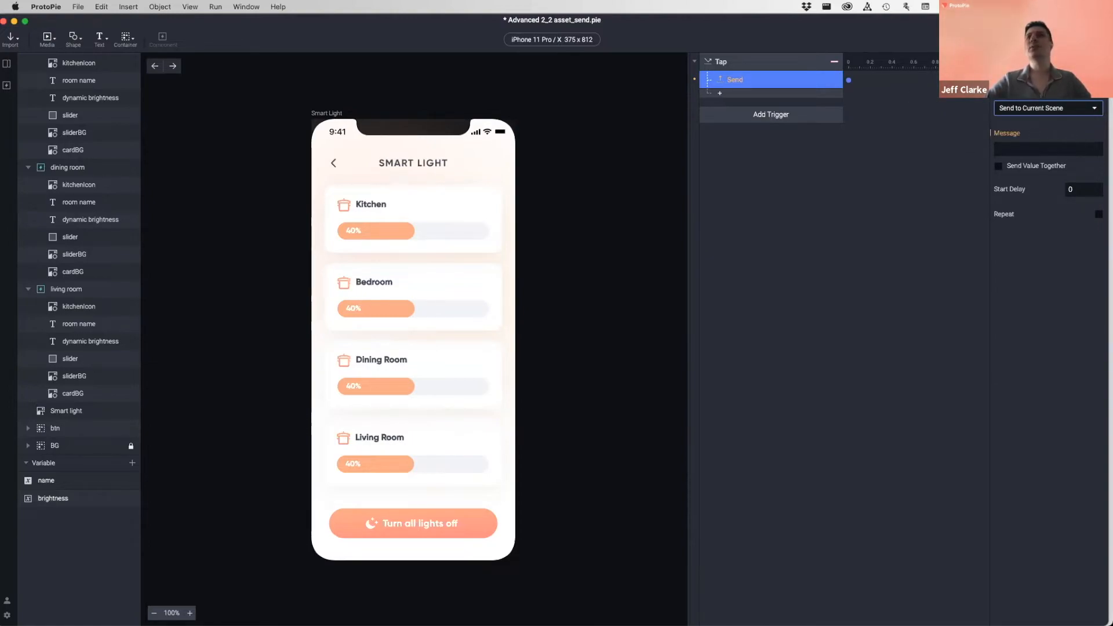
click(1033, 111)
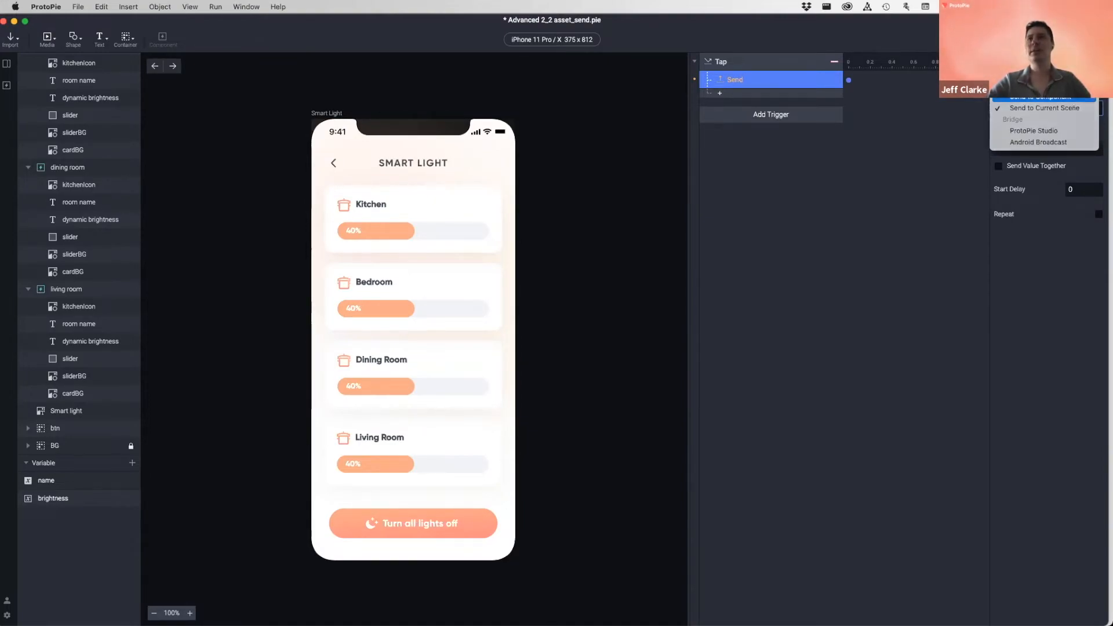
click(1044, 96)
click(1050, 128)
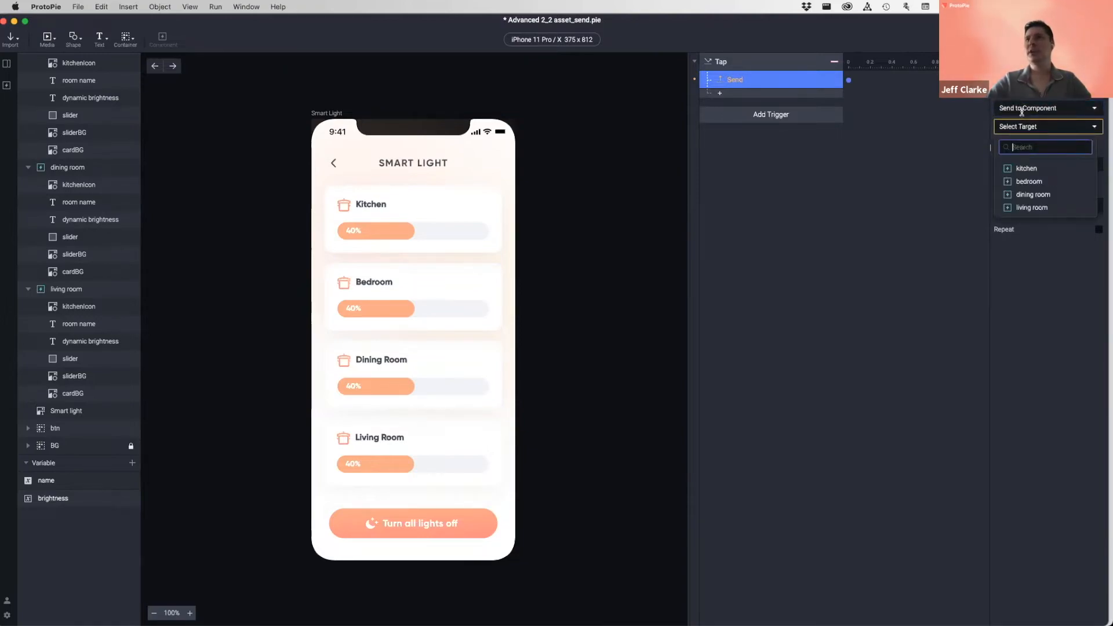
click(1028, 169)
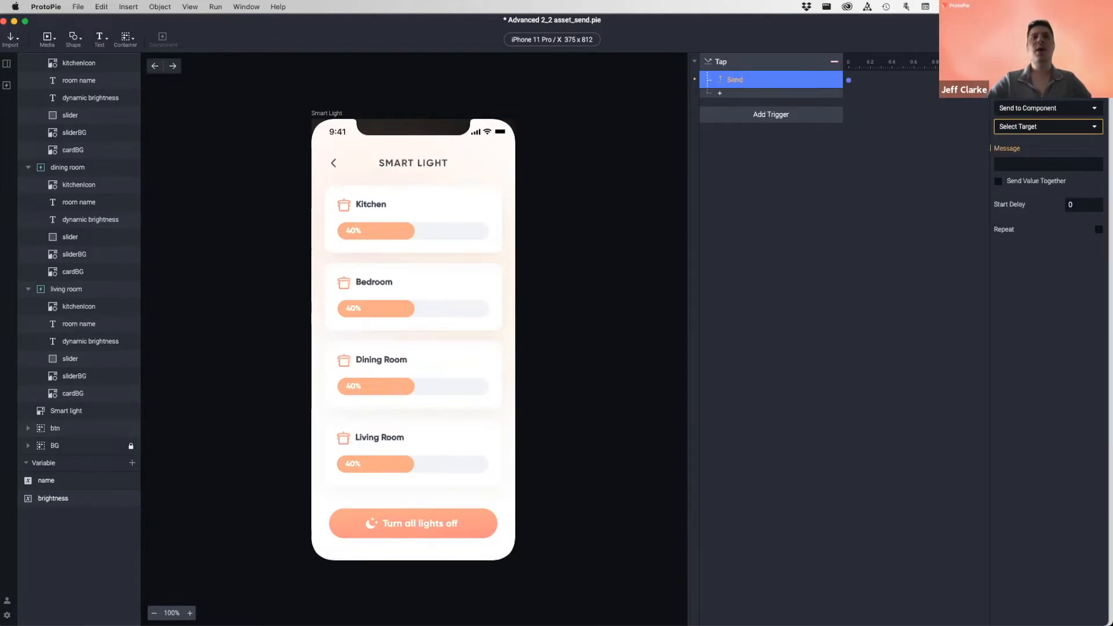
click(1027, 108)
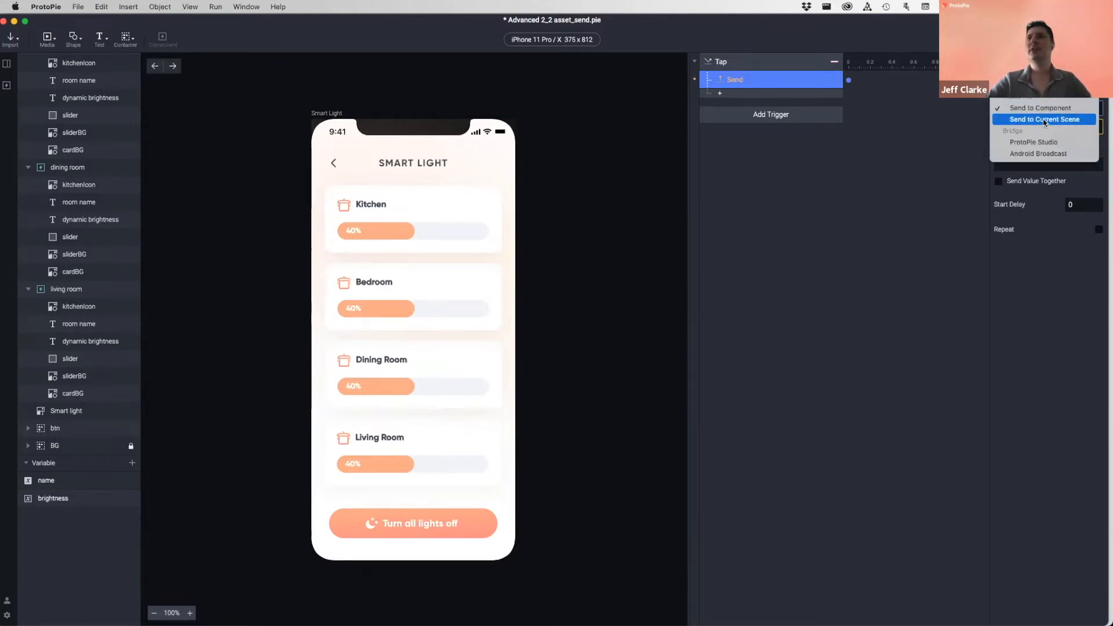
click(1042, 120)
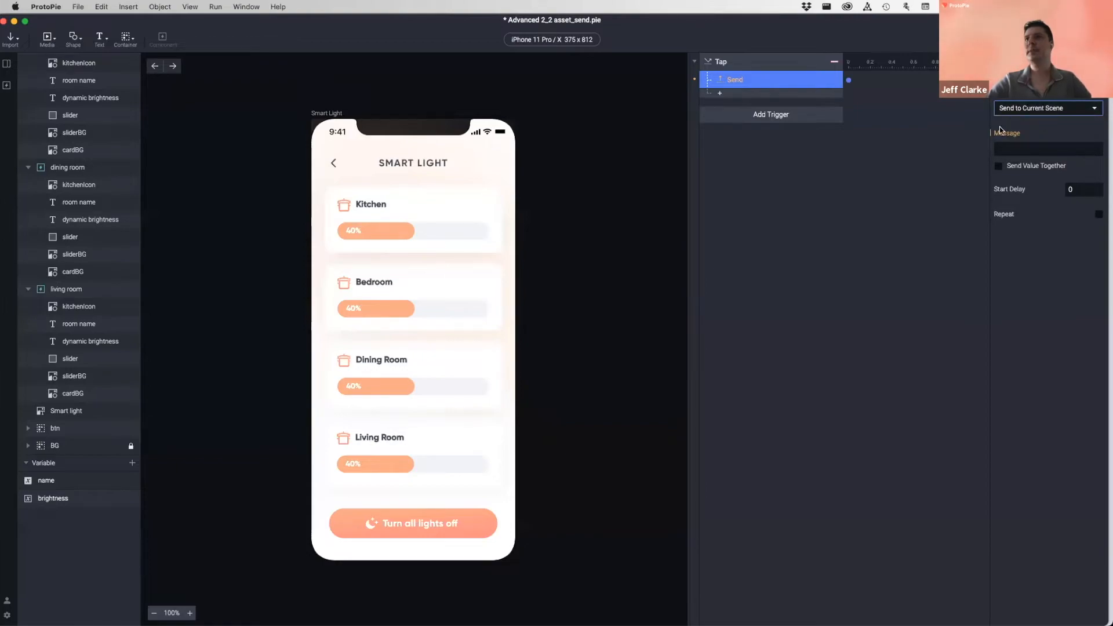
click(1027, 148)
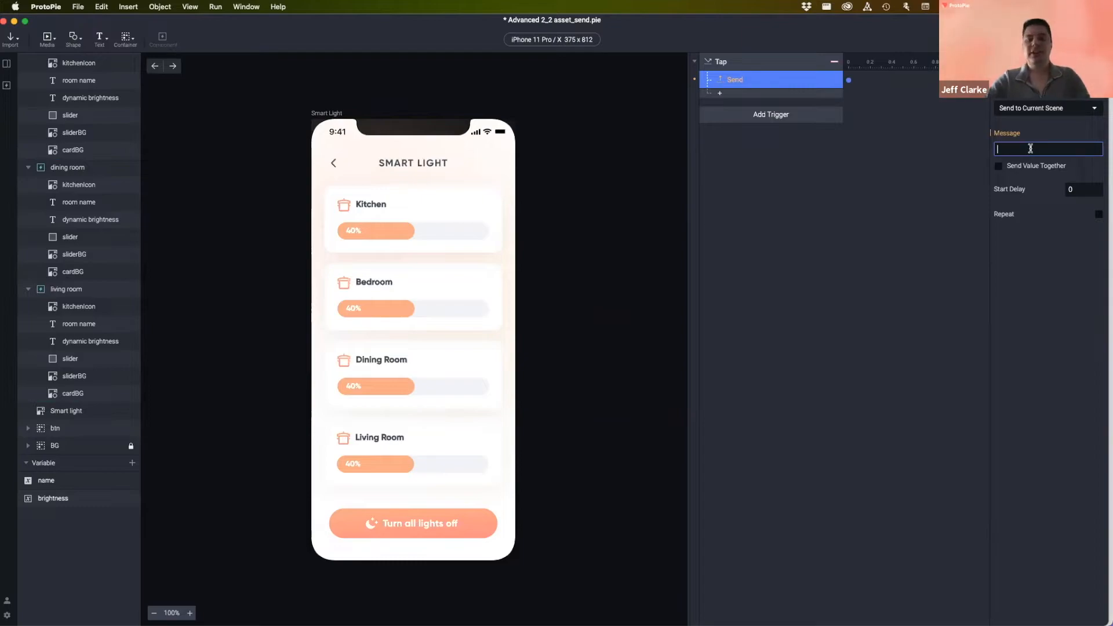
- Set the Send message to 'turn all off' and rename the trigger 'Tap. all off button'
text(turn all off)
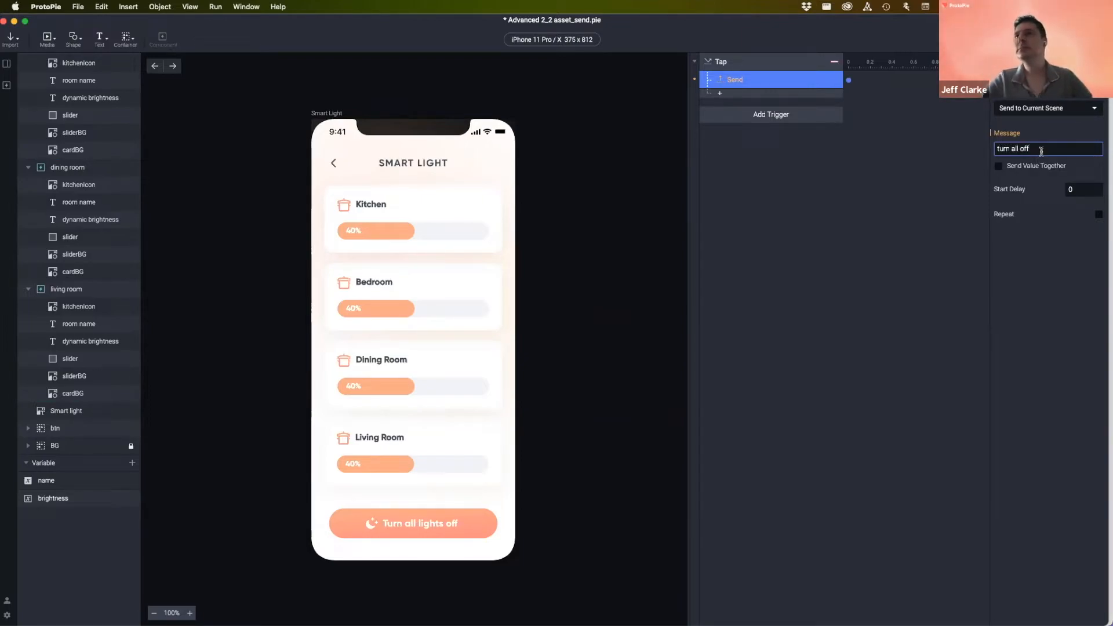
click(1019, 348)
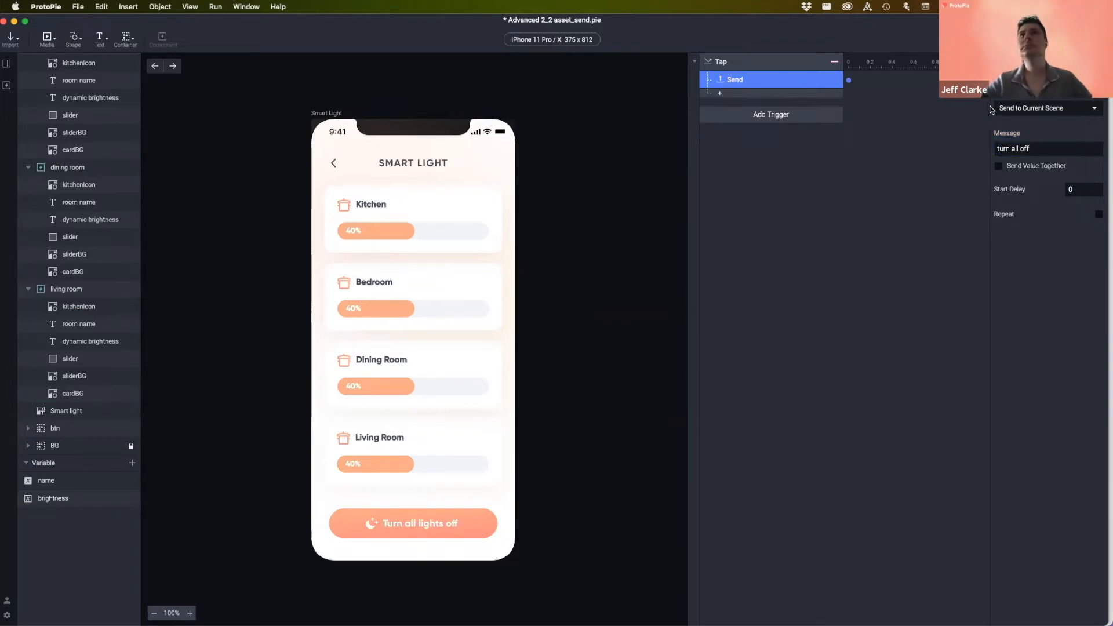
click(716, 61)
double_click(717, 63)
click(751, 62)
text(. all off button)
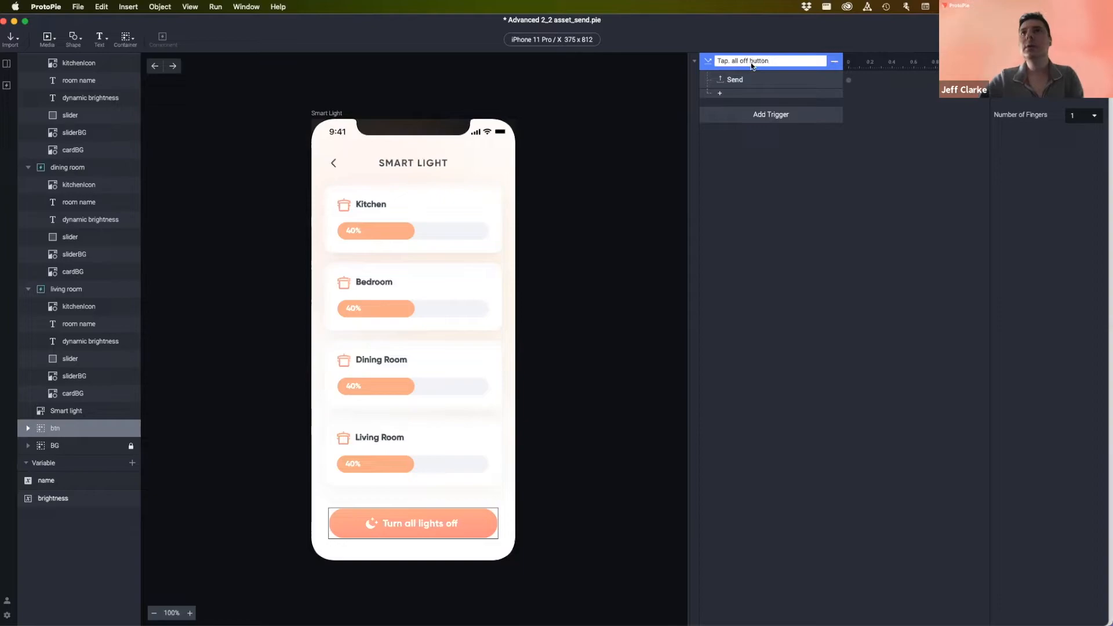
- Rename the Send response to 'Send turn all off to Scene'
double_click(761, 80)
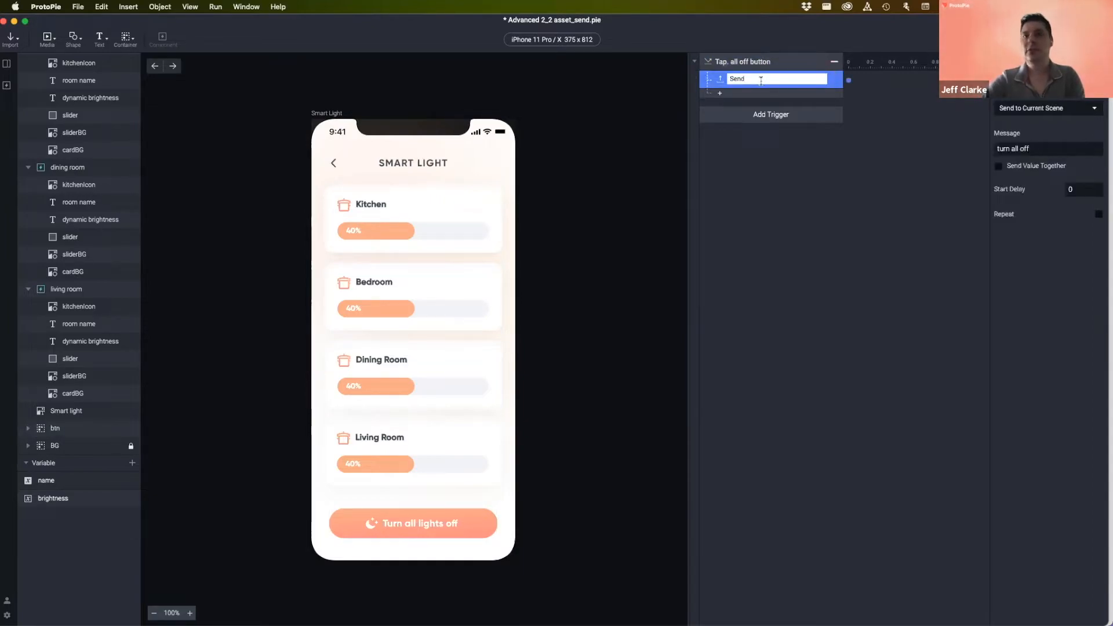
text(turn all off to Scene)
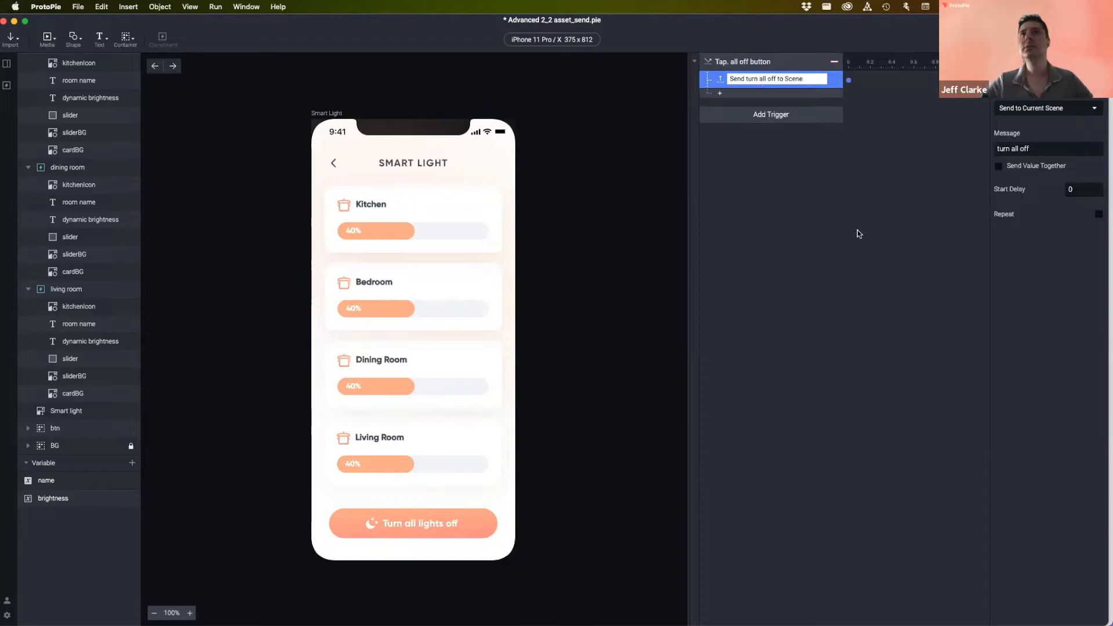
click(828, 202)
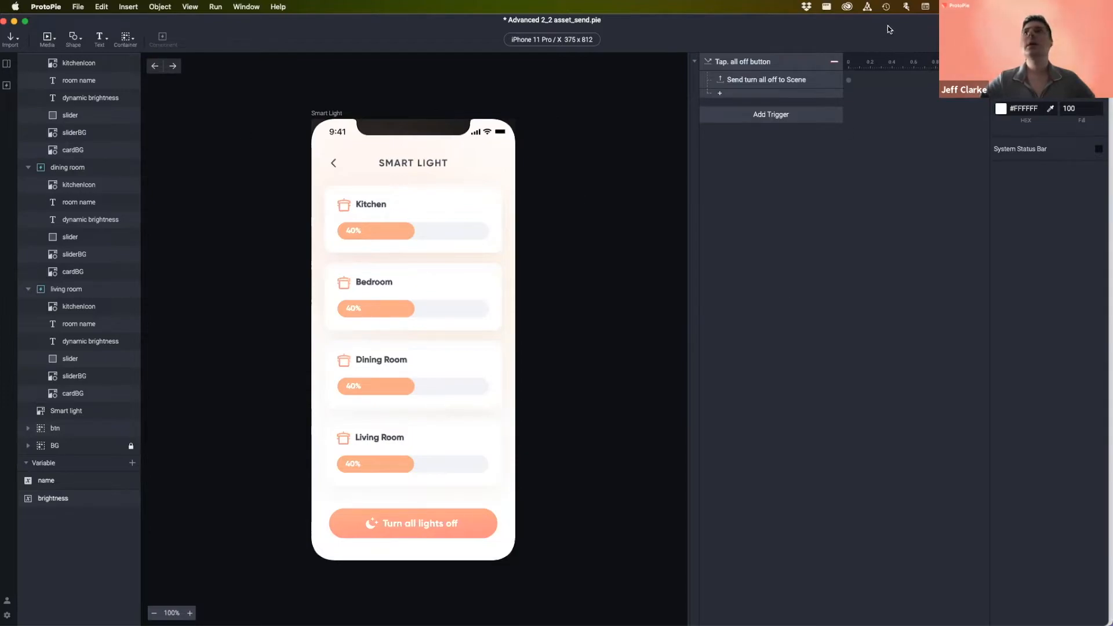
key(super+p)
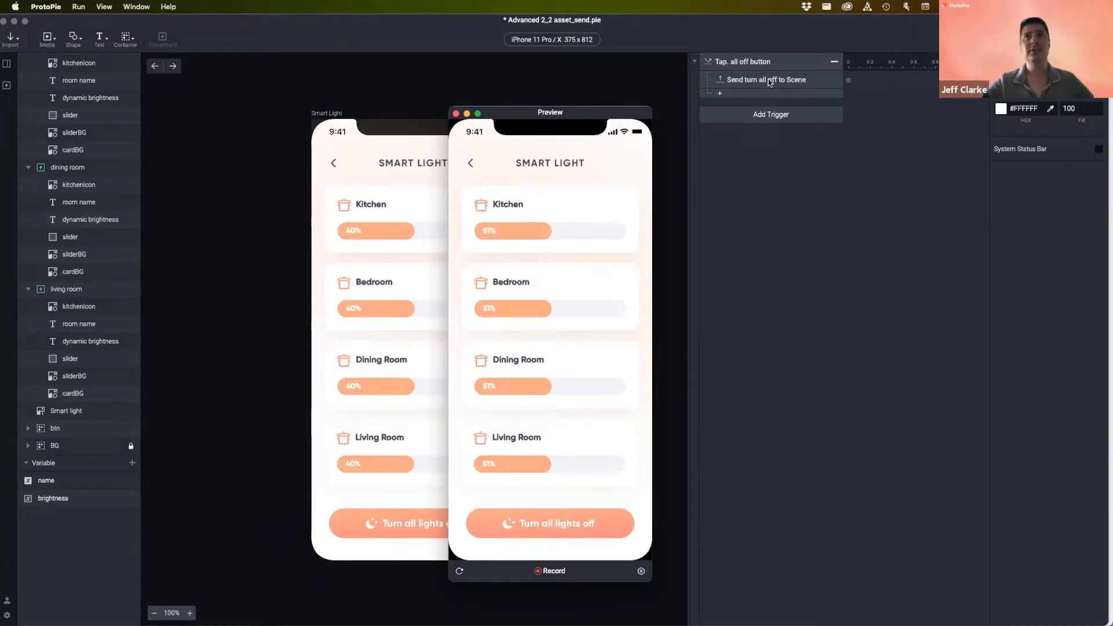
click(456, 114)
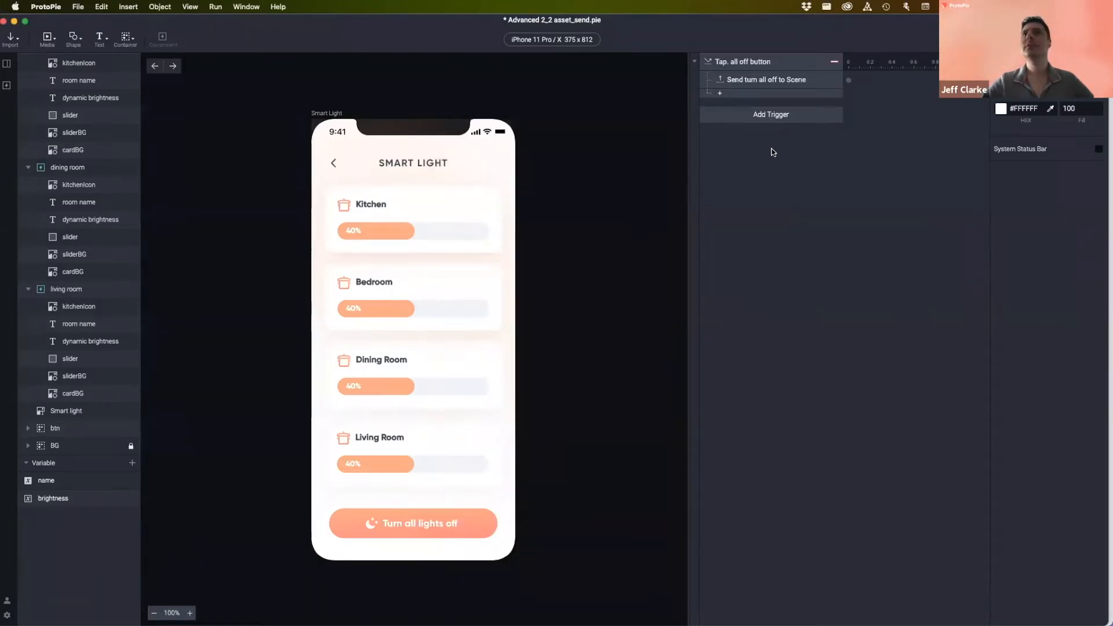
- Open the Light Slider component and add a Receive trigger from Current Scene
click(7, 86)
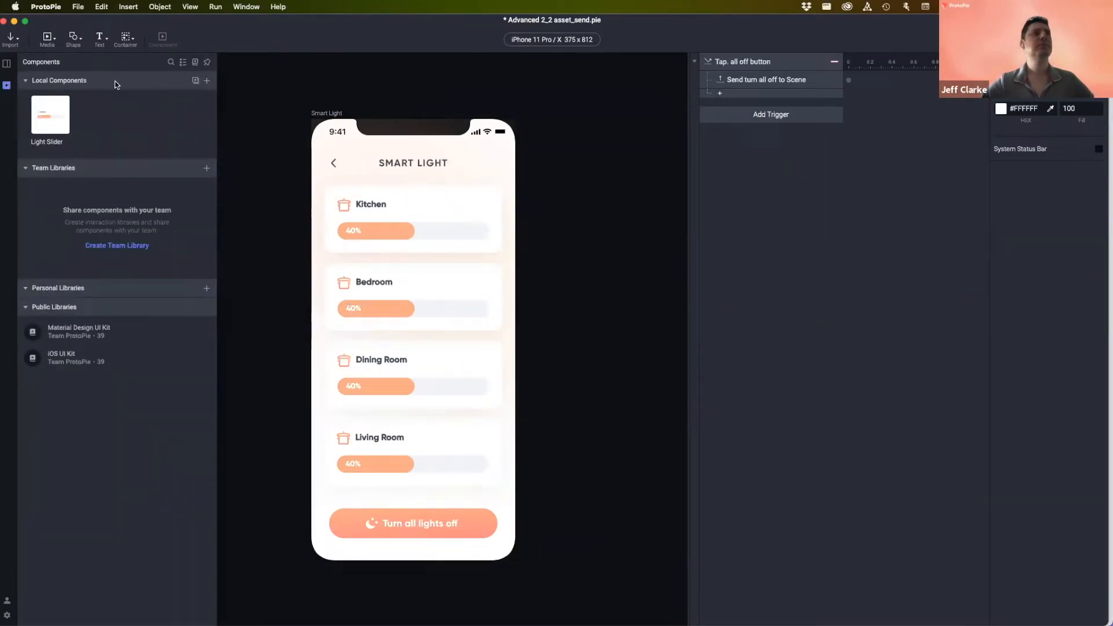
double_click(48, 116)
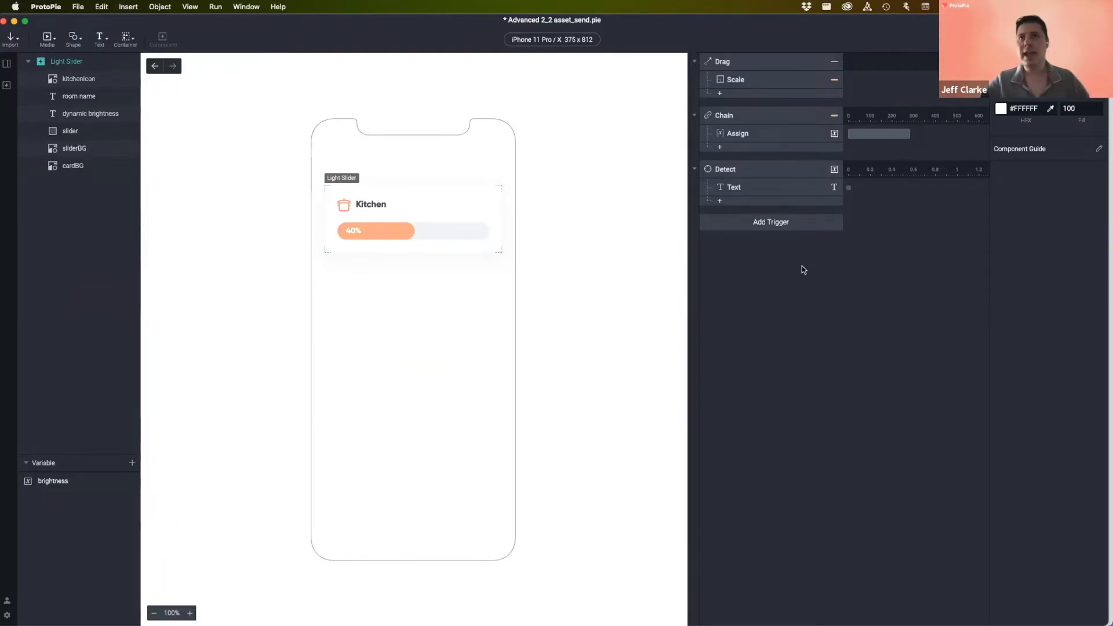
click(768, 224)
click(916, 389)
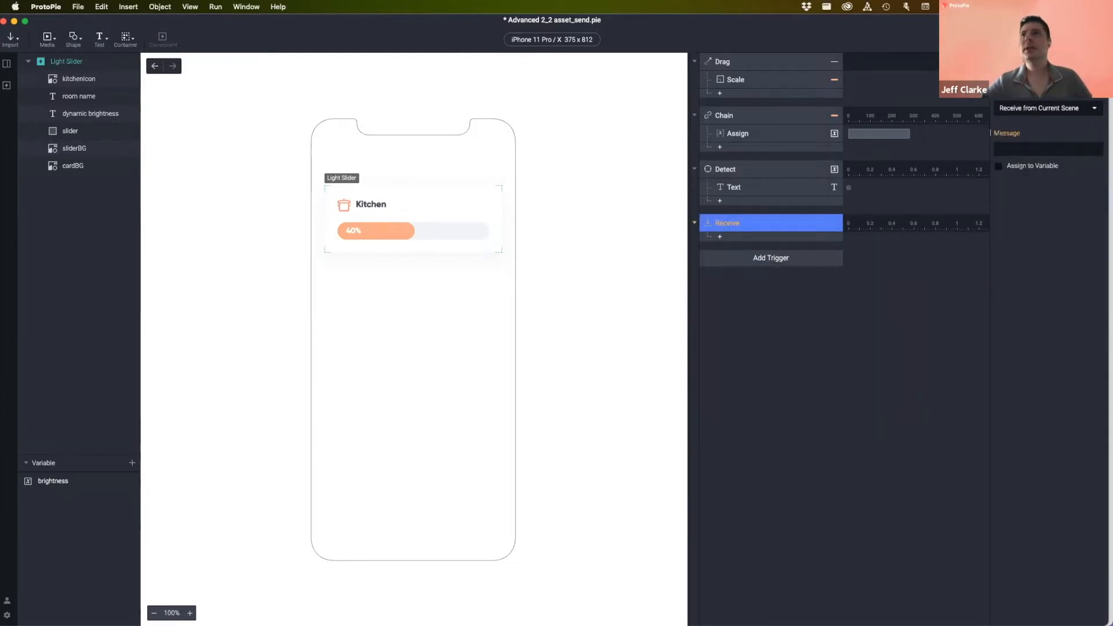
click(1032, 107)
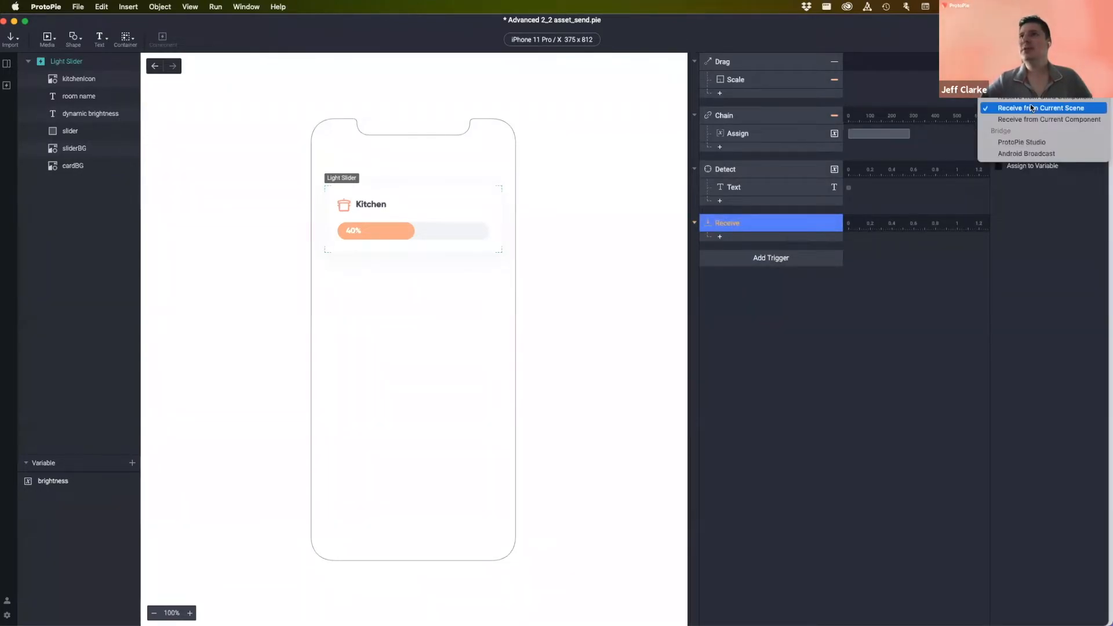
click(807, 26)
- Confirm the all-off Send response targets Current Scene, then return to Light Slider
click(154, 67)
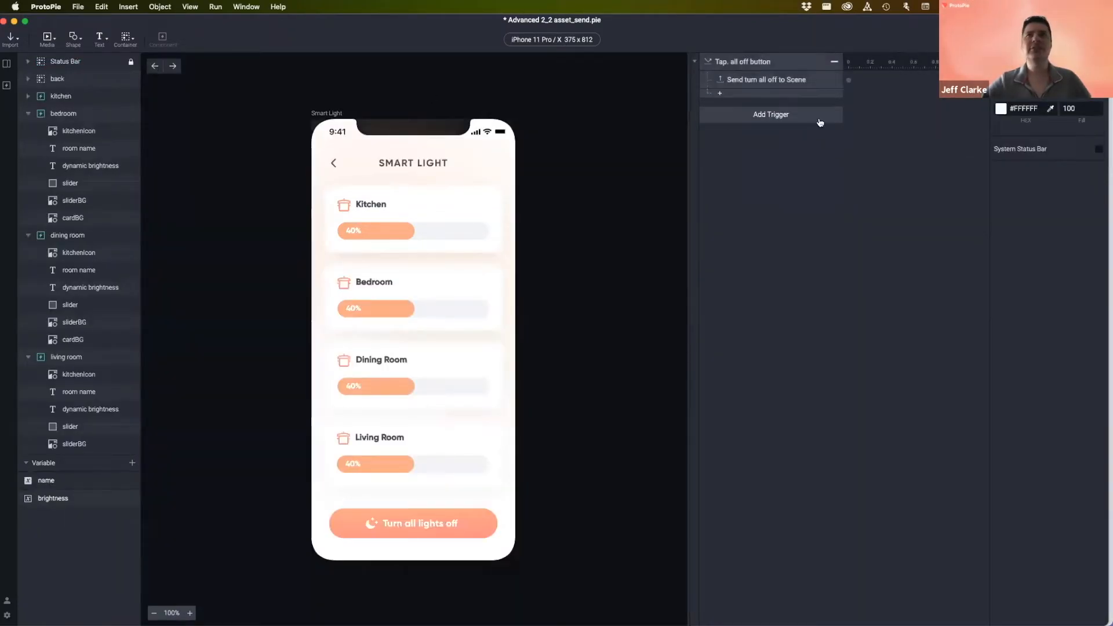
click(766, 80)
click(1049, 111)
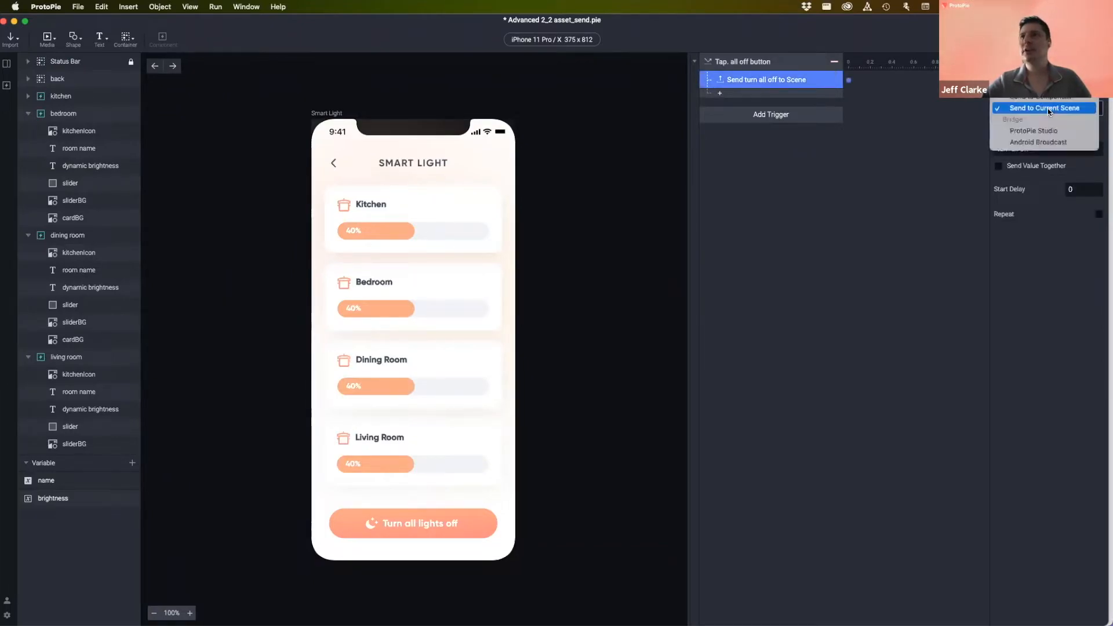
click(1048, 109)
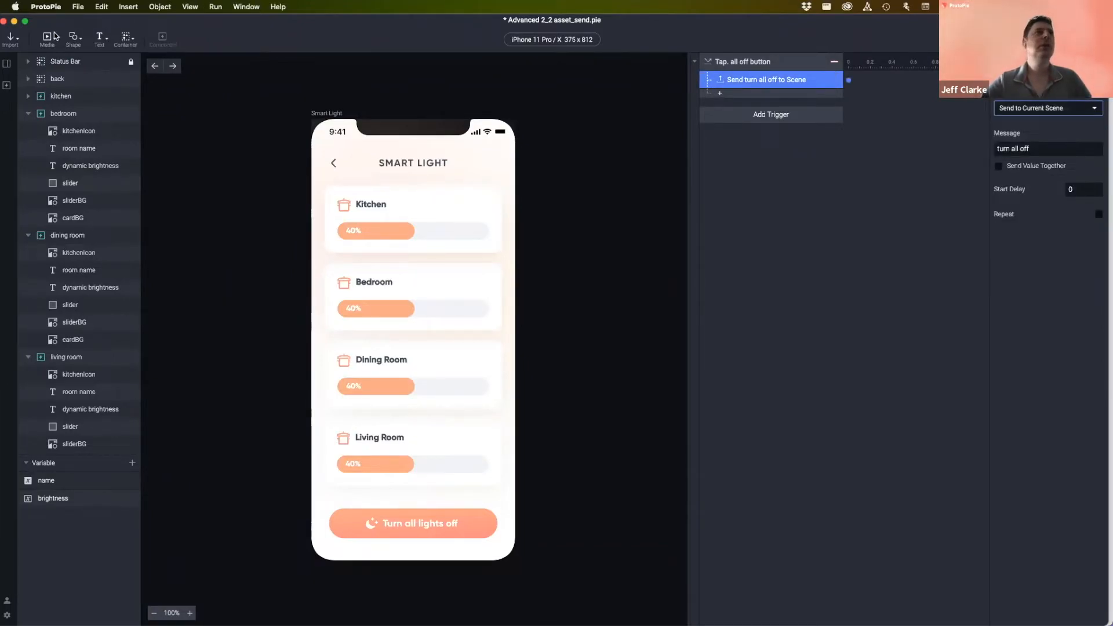
click(156, 67)
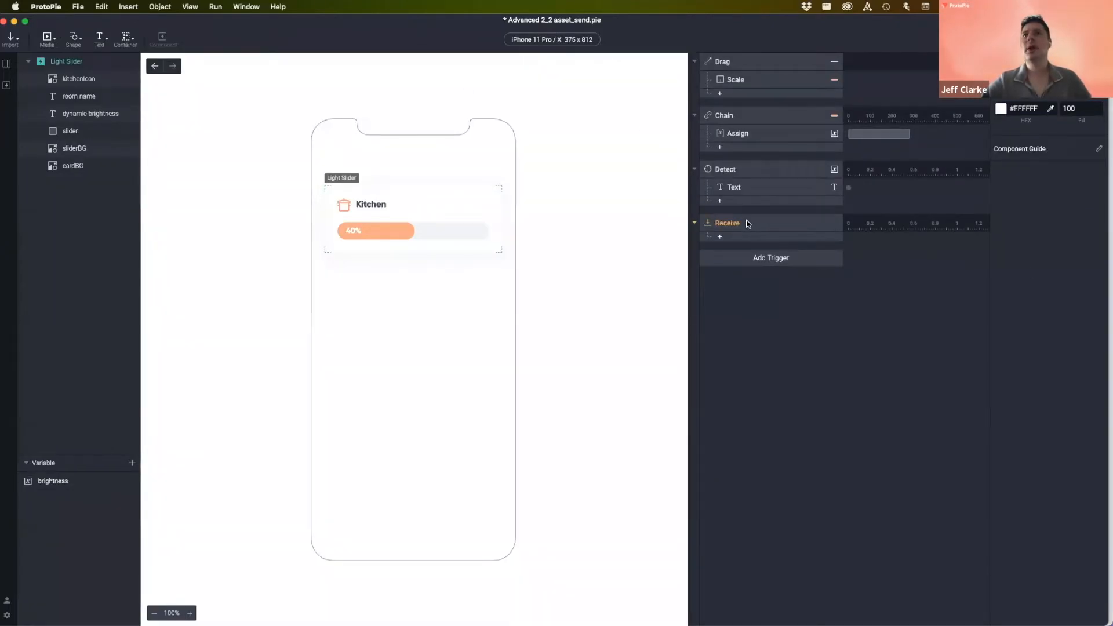
- Make the Receive trigger listen for 'turn all off' from Current Scene
click(809, 224)
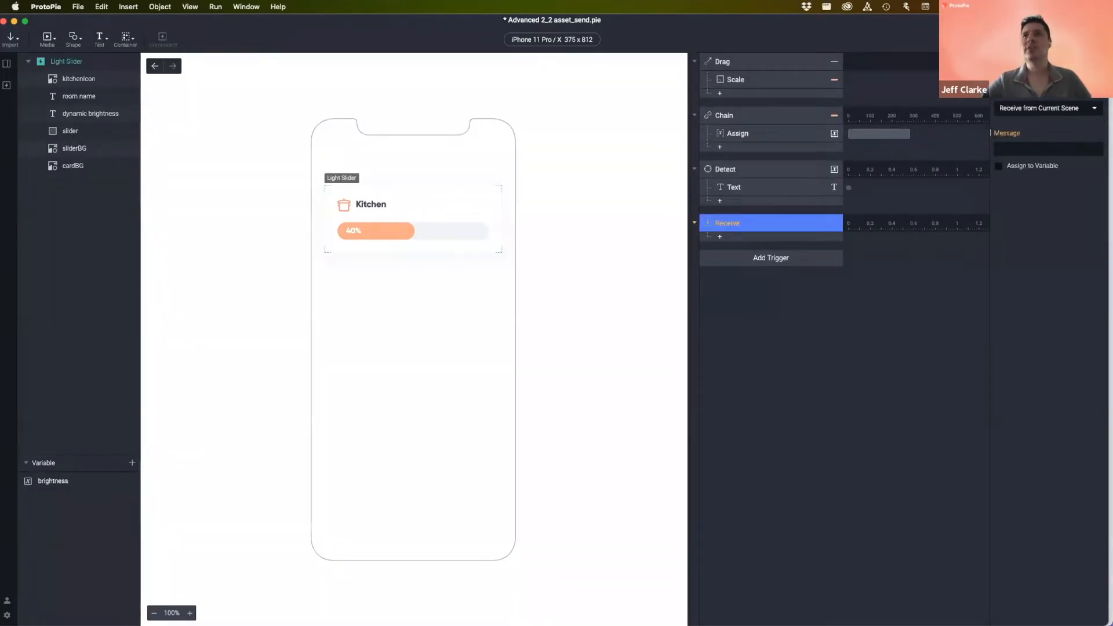
click(1055, 111)
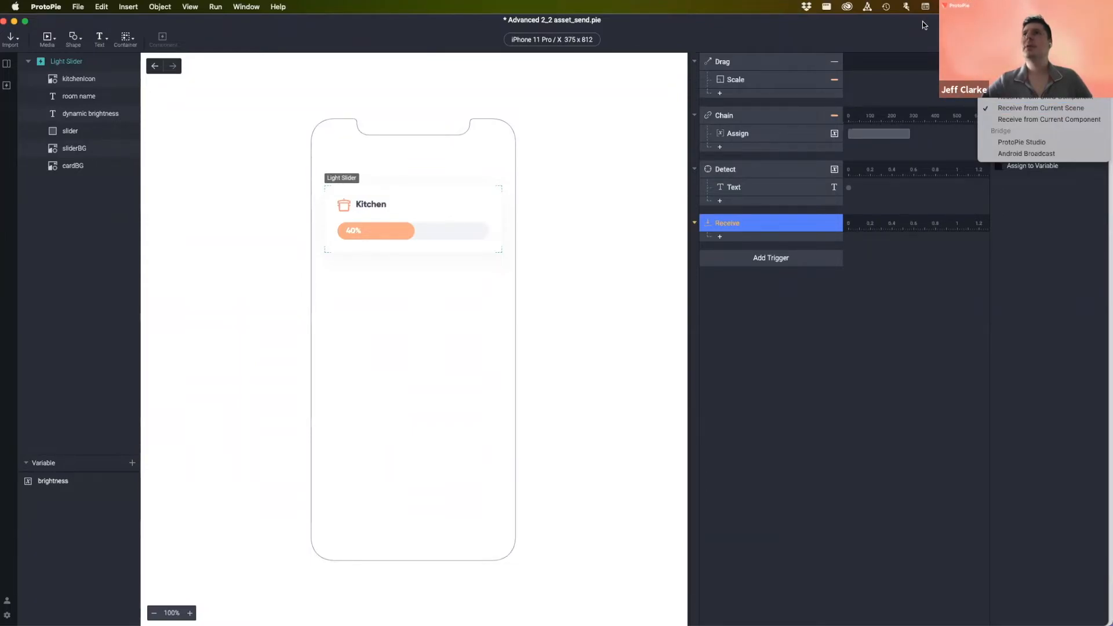
click(1053, 109)
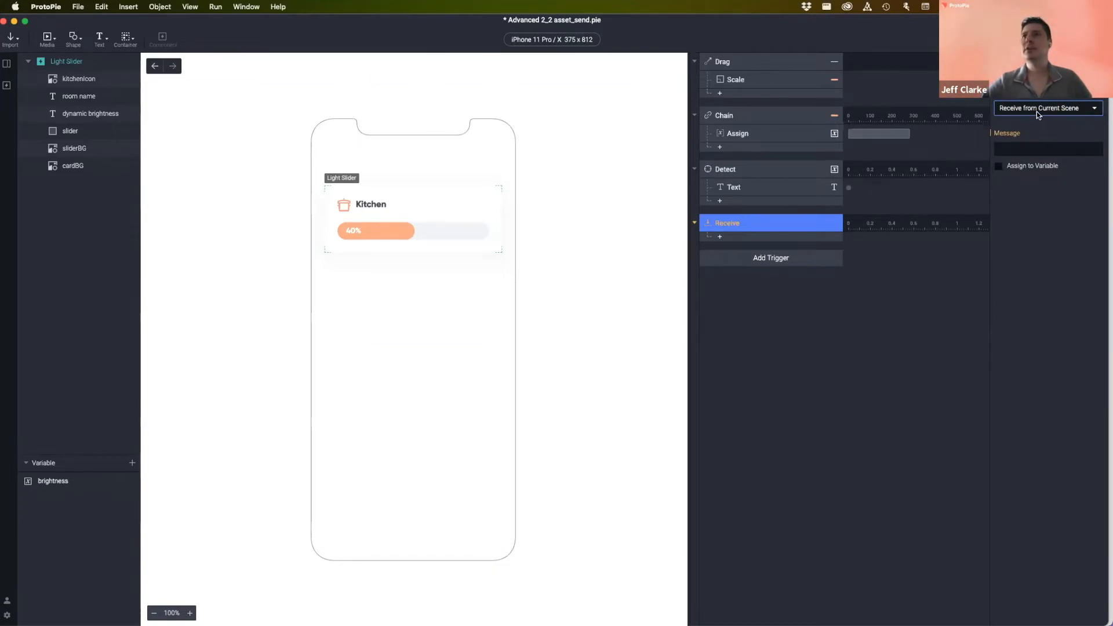
click(1016, 149)
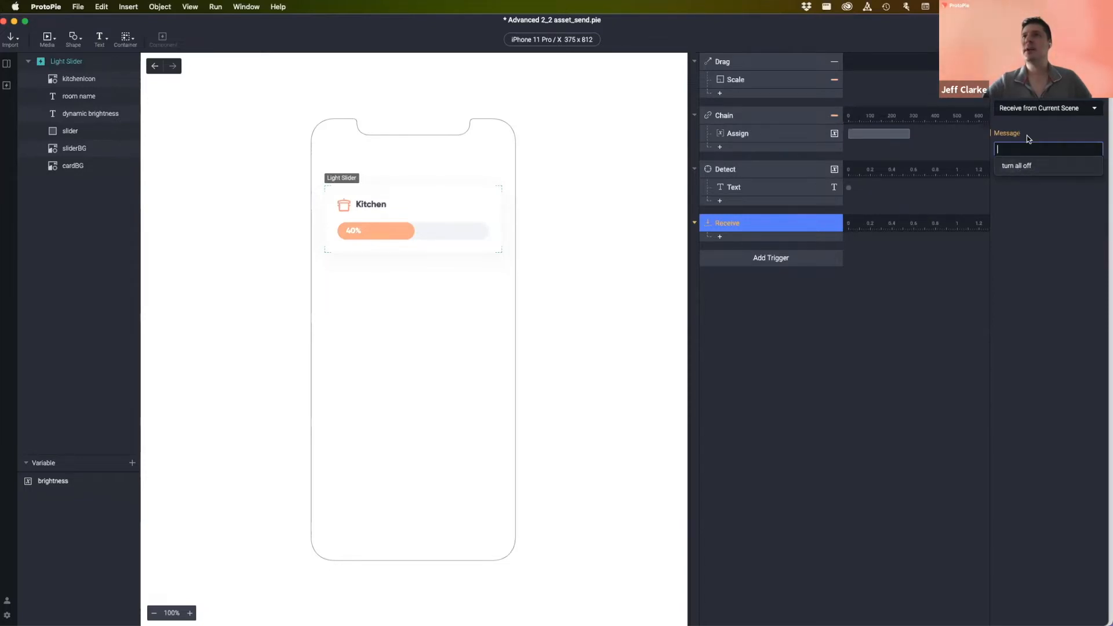
click(1020, 168)
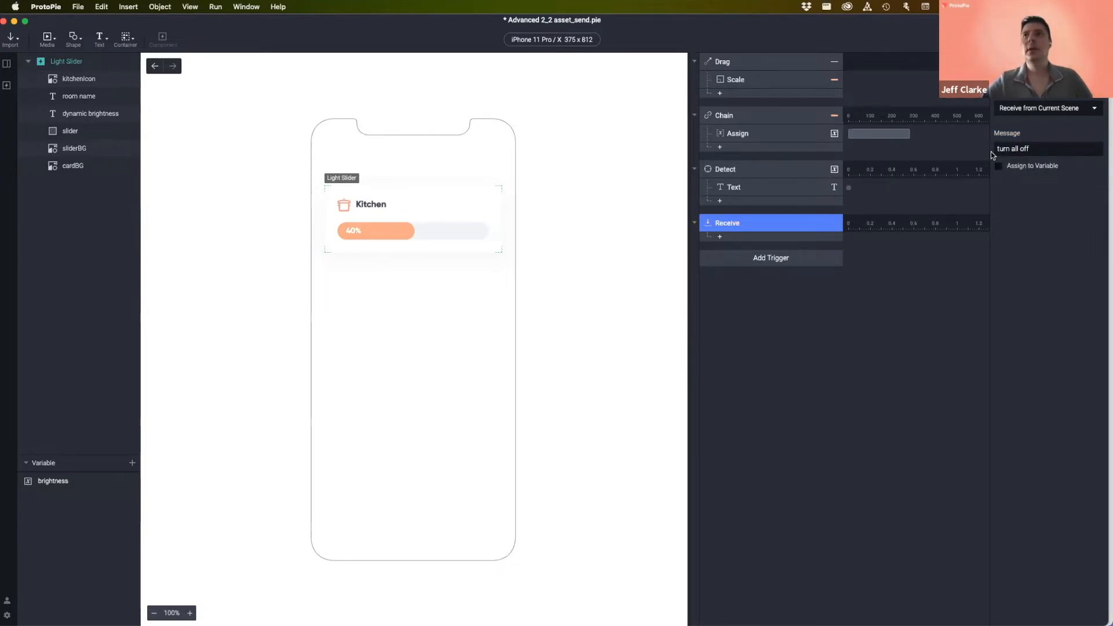
- Rename the Receive trigger to 'Receive turn all off from scene'
double_click(764, 222)
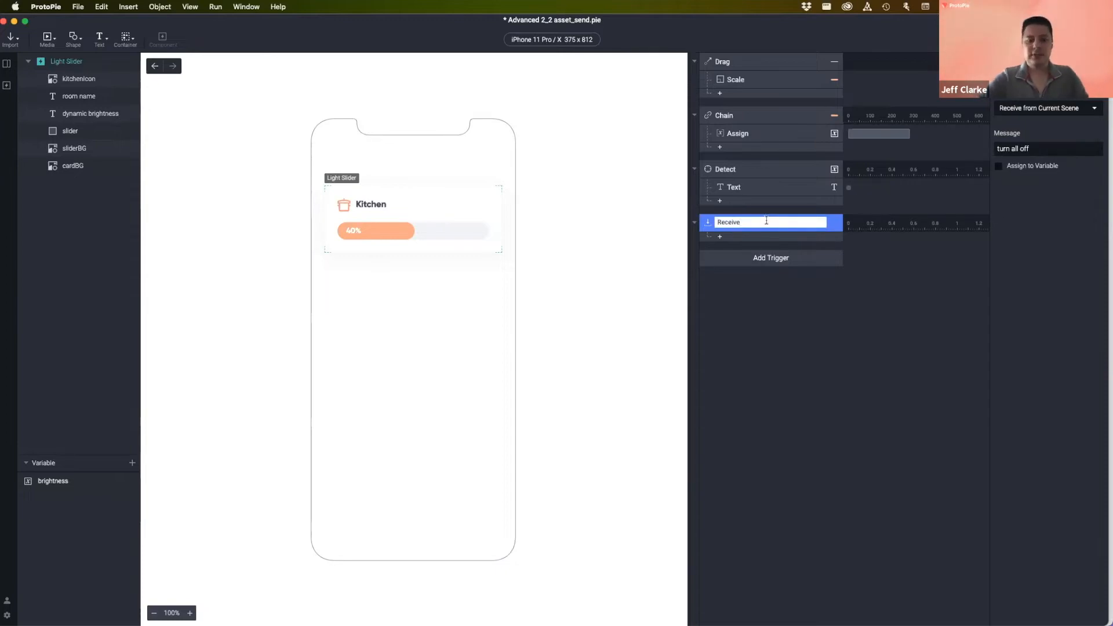
text(turn all off from scene)
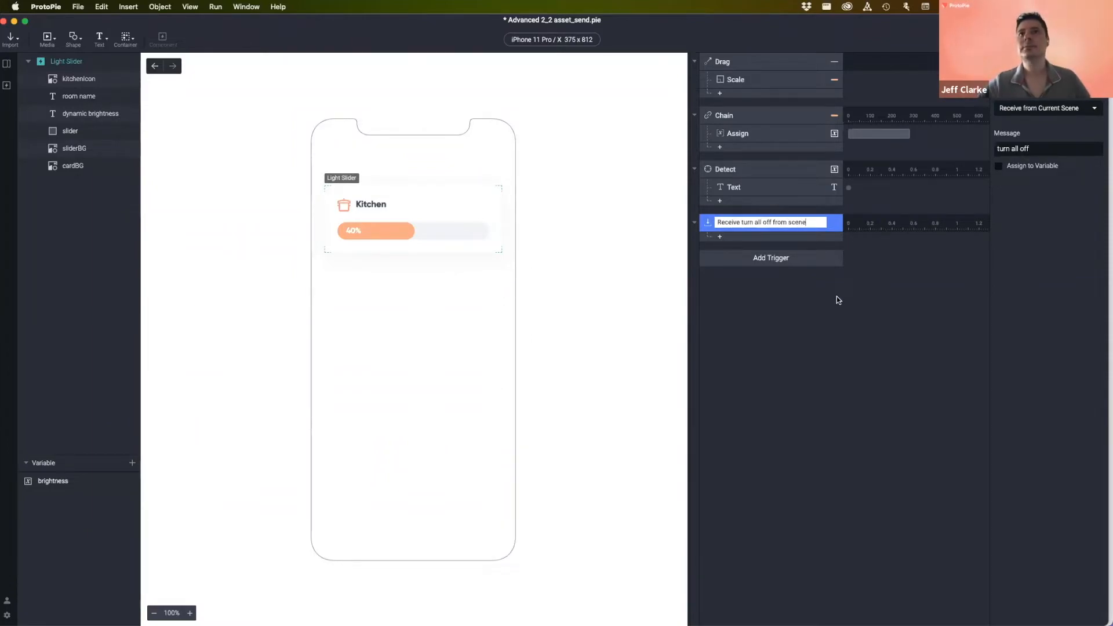
click(827, 297)
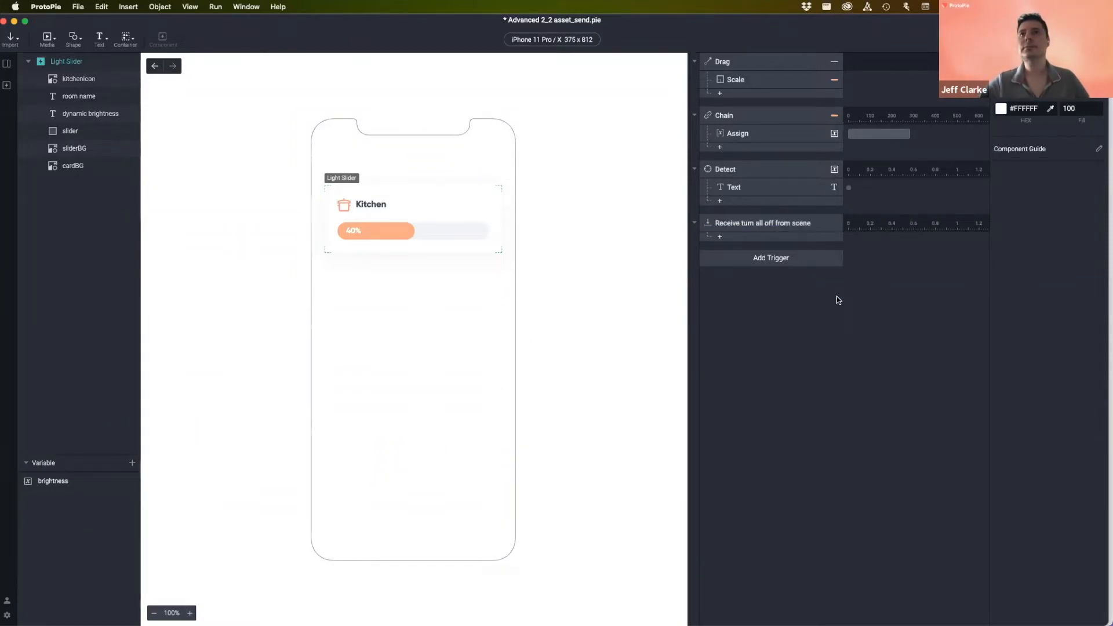
click(748, 224)
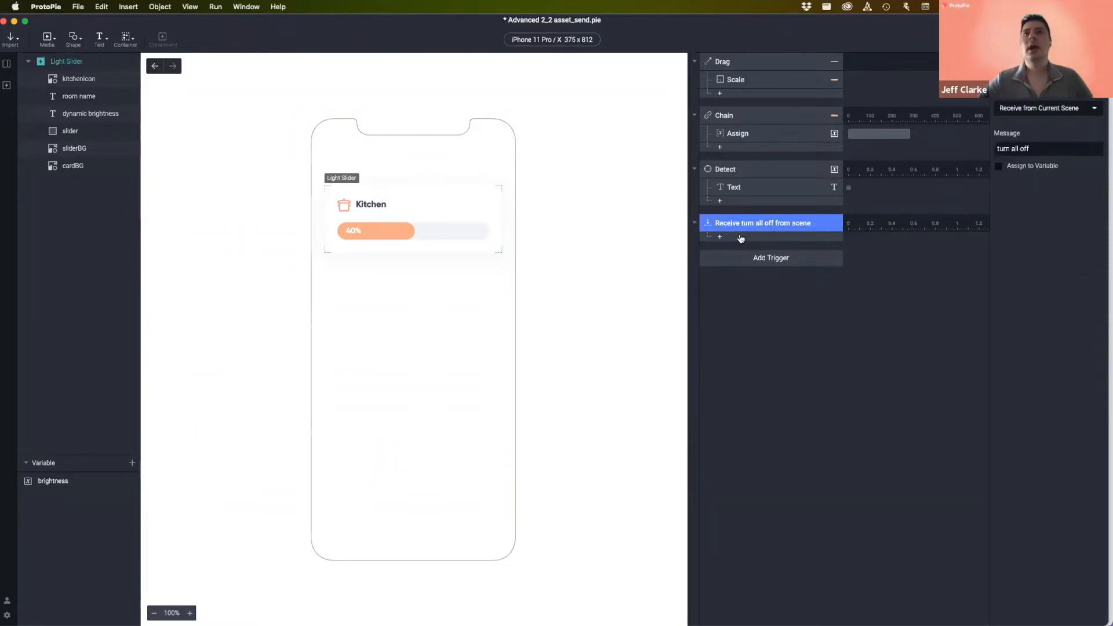
click(741, 237)
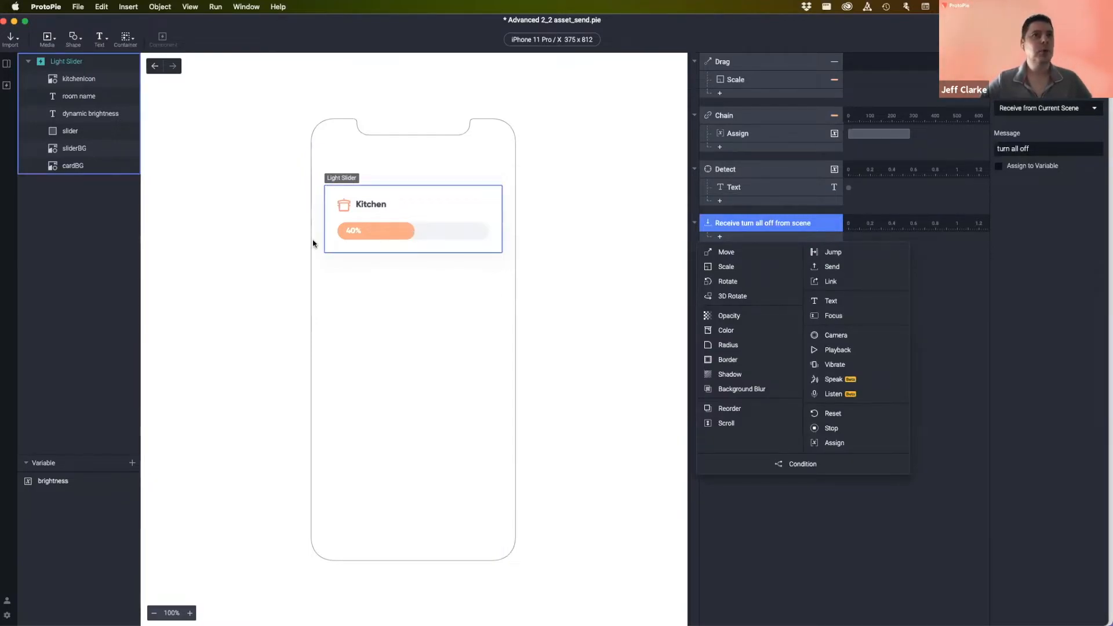
- Select the Light Slider group on the canvas, then clear the selection
click(1010, 284)
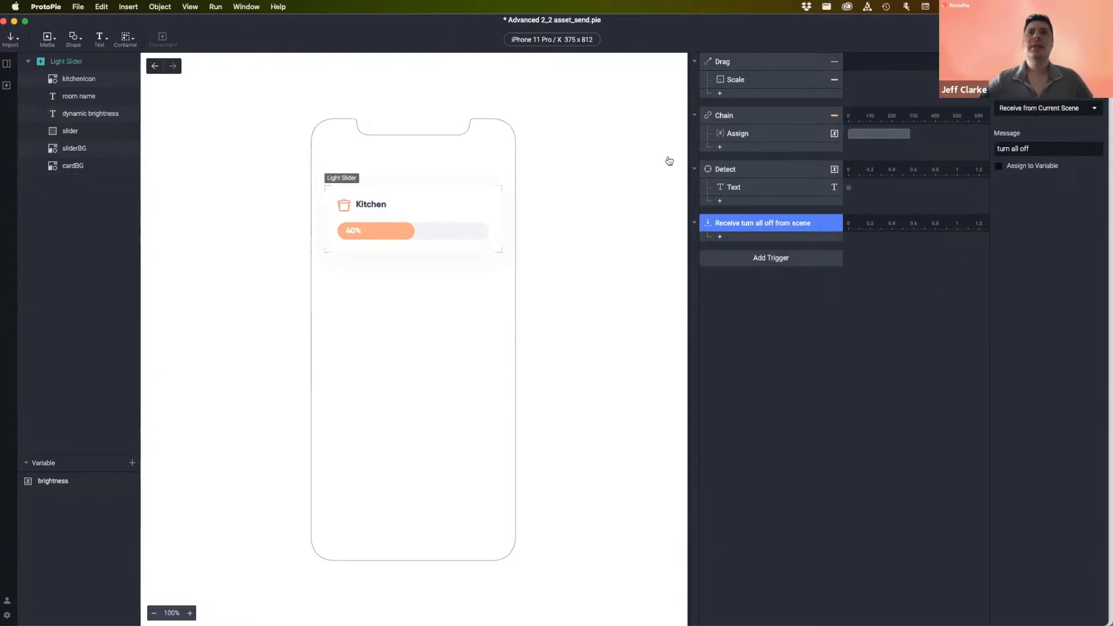
click(413, 232)
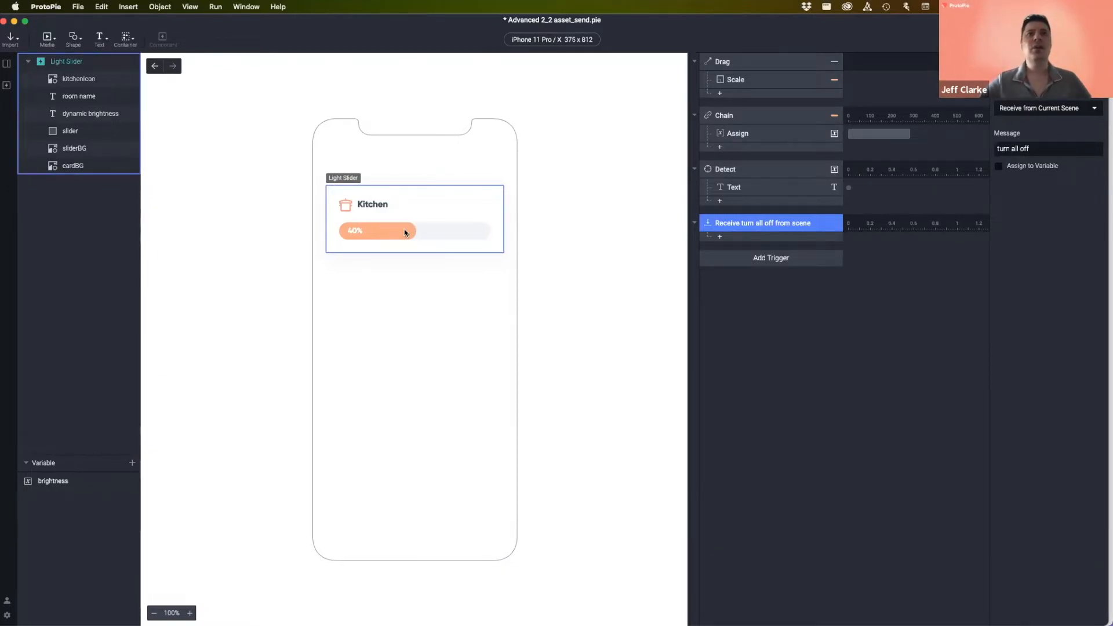
click(657, 207)
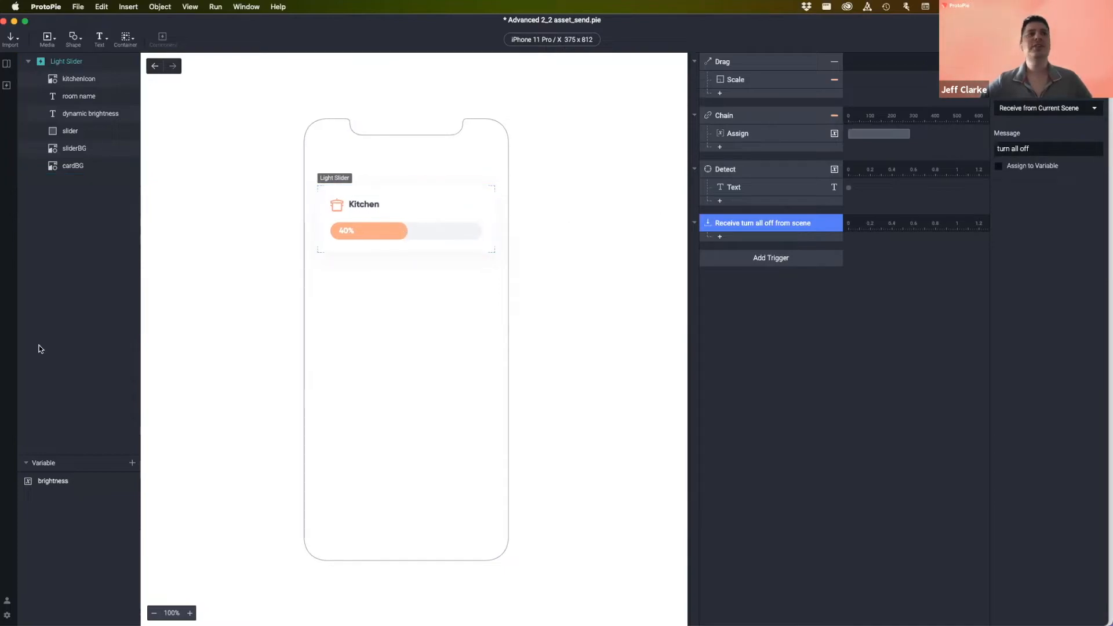
click(399, 247)
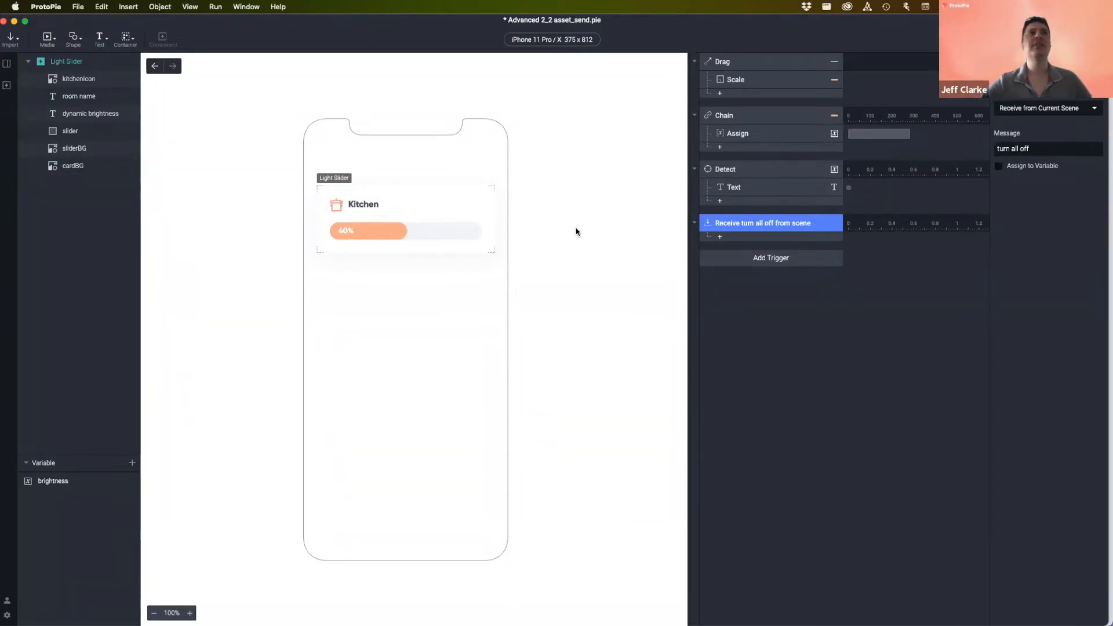
click(845, 311)
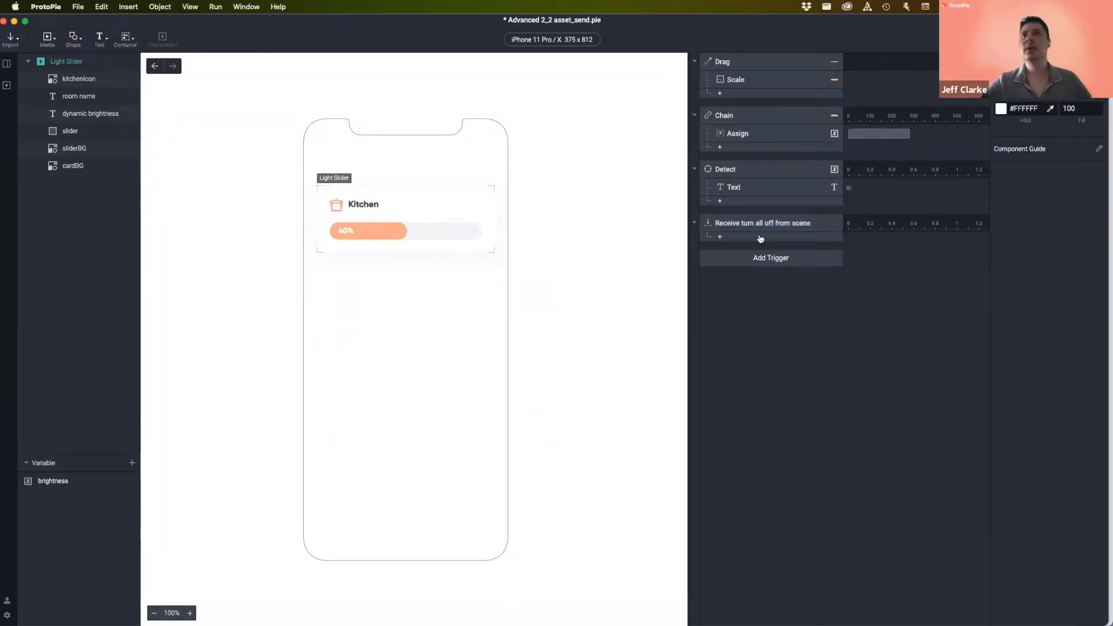
- Add a Scale response that shrinks the slider layer to width 0
click(719, 237)
click(726, 266)
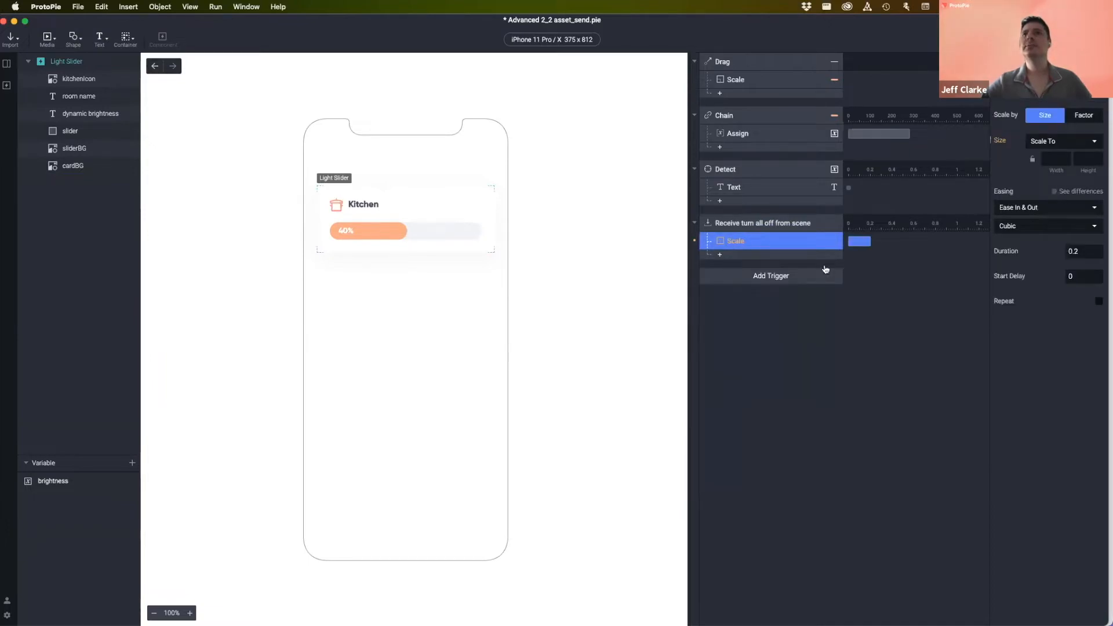
click(1050, 86)
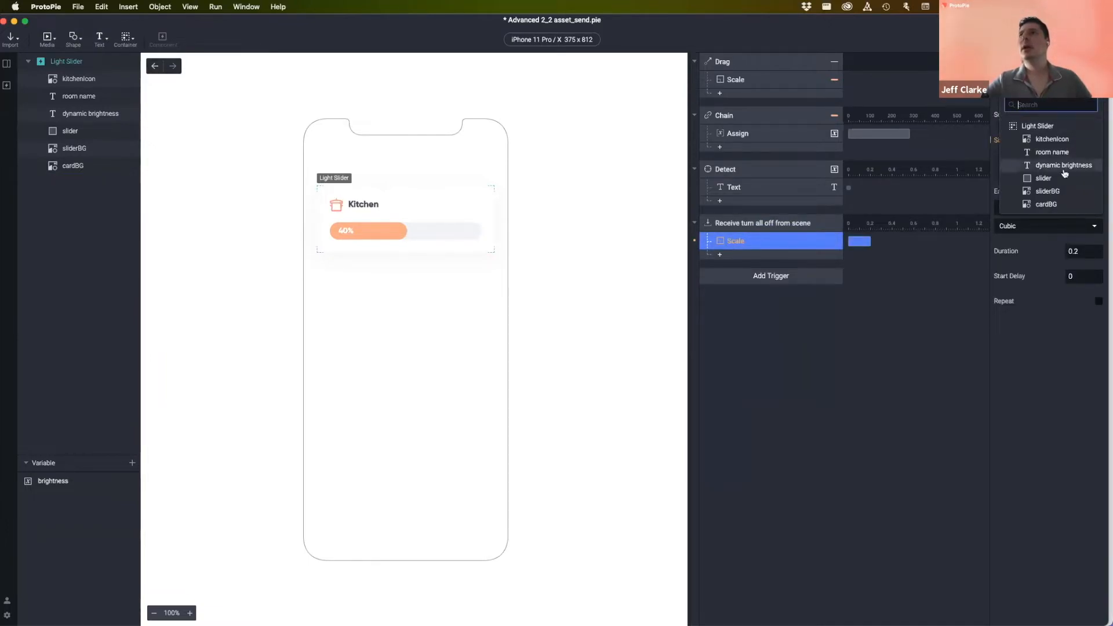
click(1043, 178)
click(1047, 157)
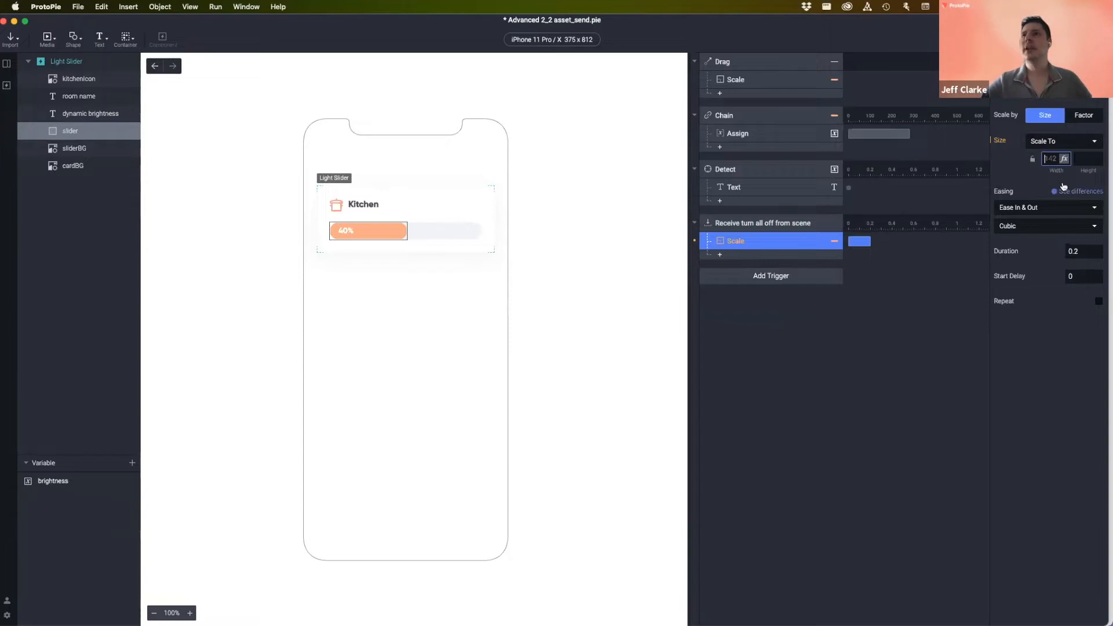
text(0)
key(Return)
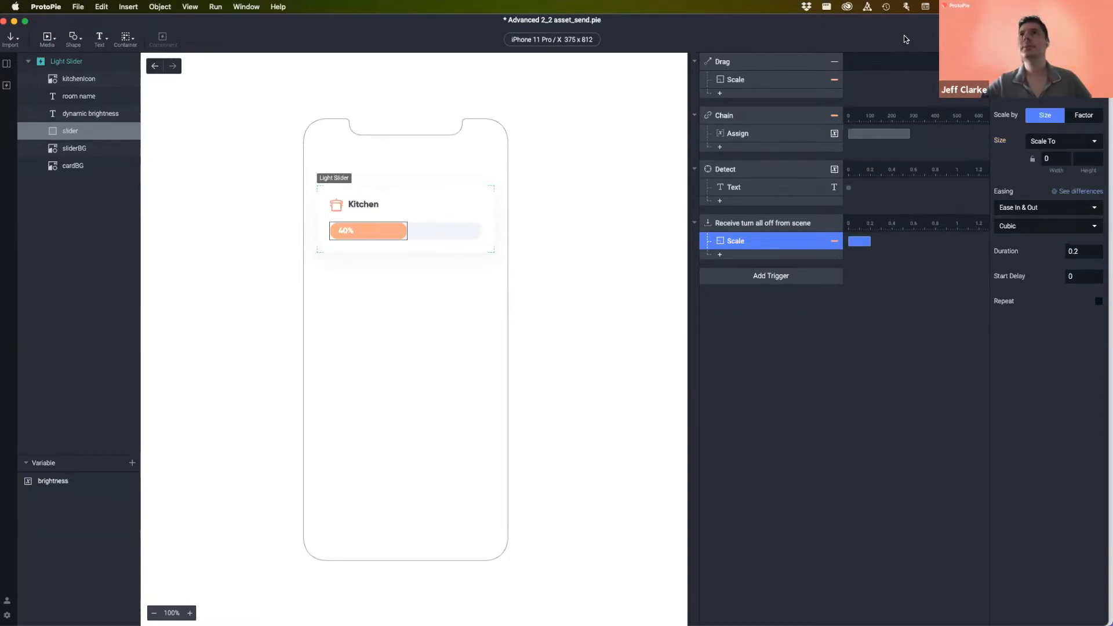
- Back in Smart Light, preview the prototype and tap Turn all lights off
click(155, 66)
key(super+p)
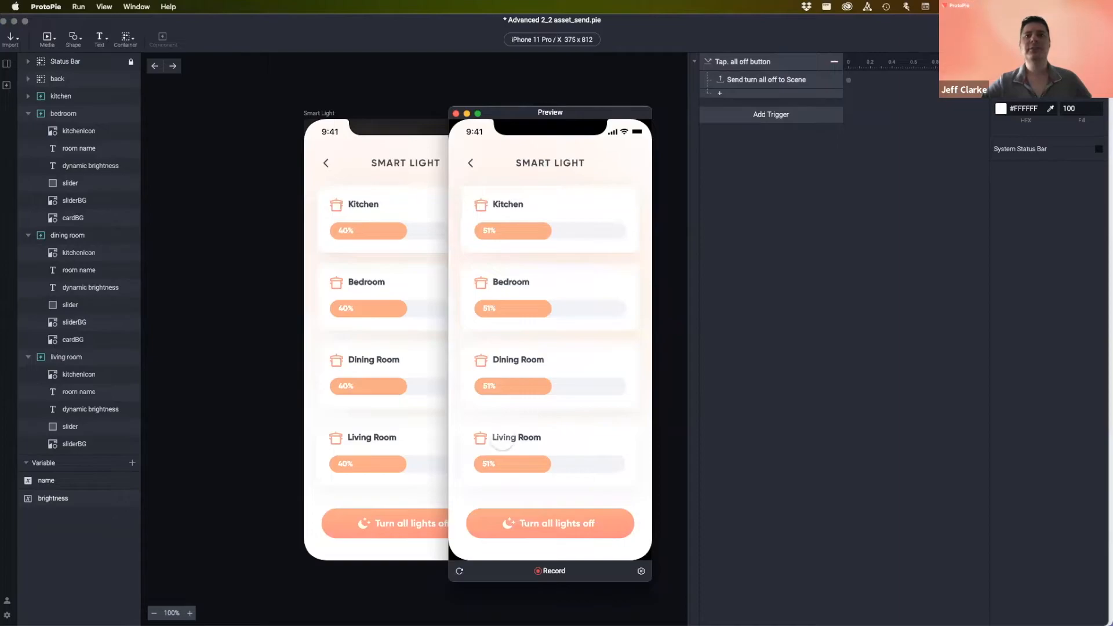
click(566, 525)
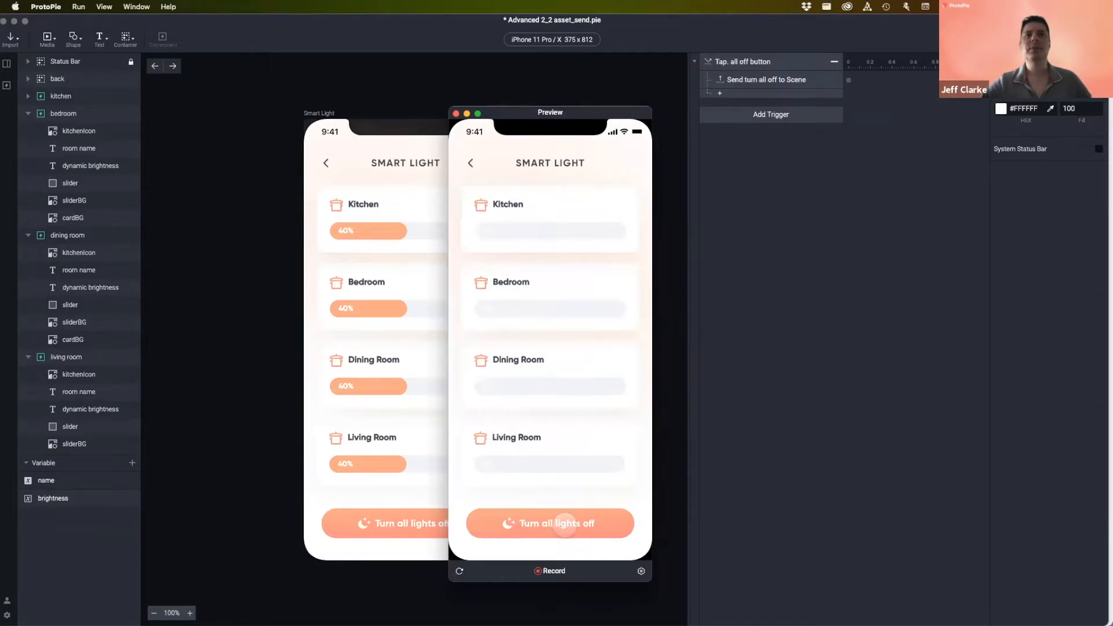
- Set the four room light levels in the preview, turn all off again, then close it
drag(489, 231, 597, 231)
drag(490, 313, 559, 313)
drag(502, 390, 494, 387)
drag(485, 463, 644, 467)
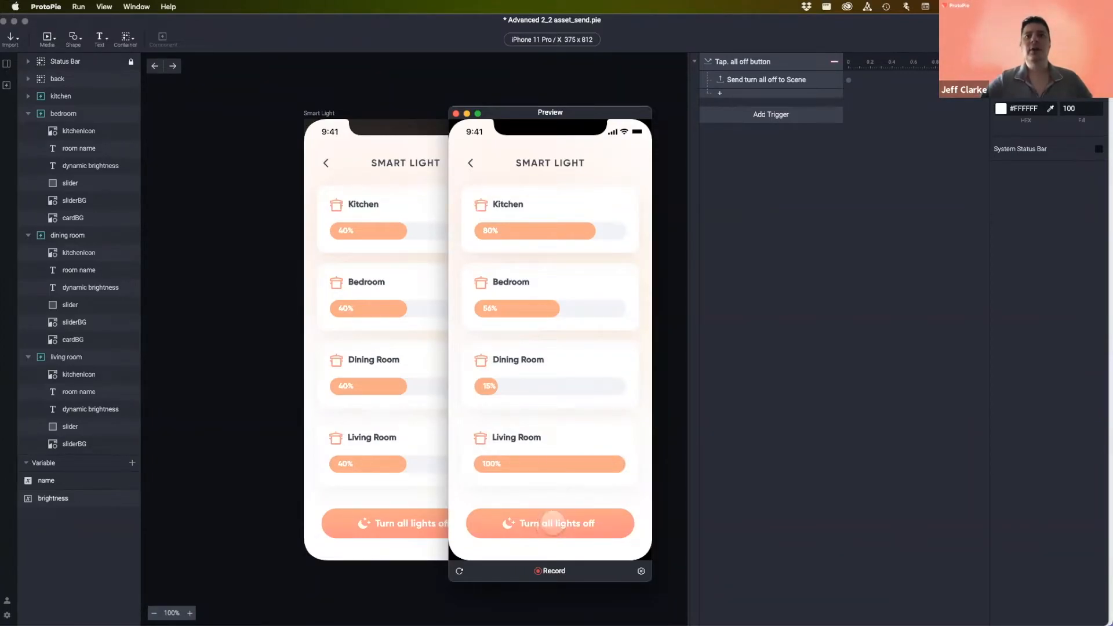
click(551, 525)
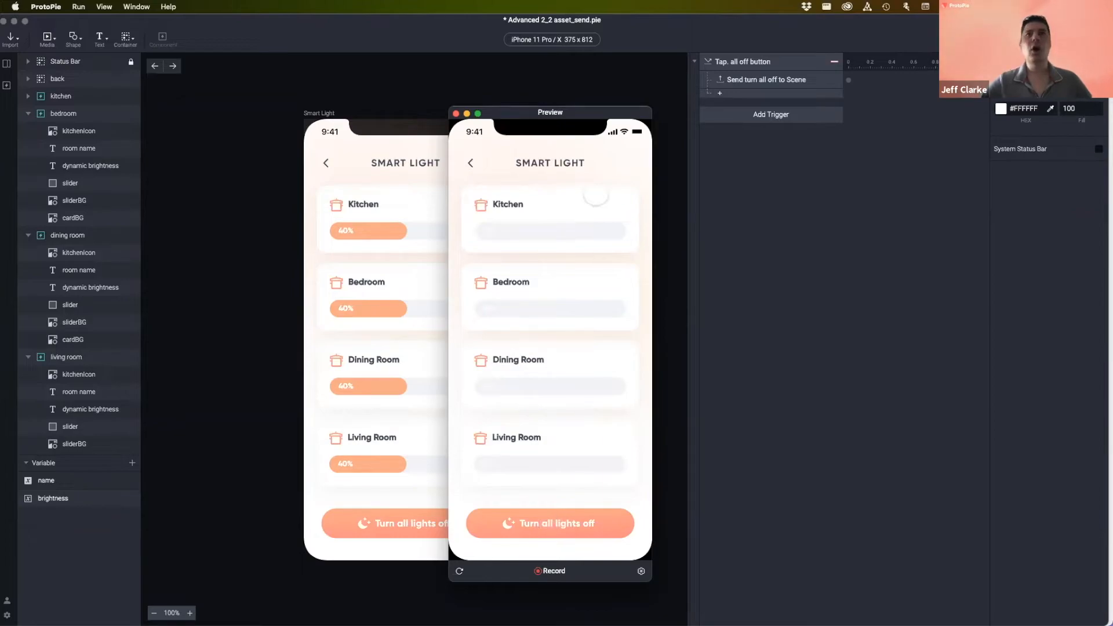
mouse_move(521, 116)
mouse_down()
mouse_move(517, 98)
mouse_move(515, 117)
mouse_up()
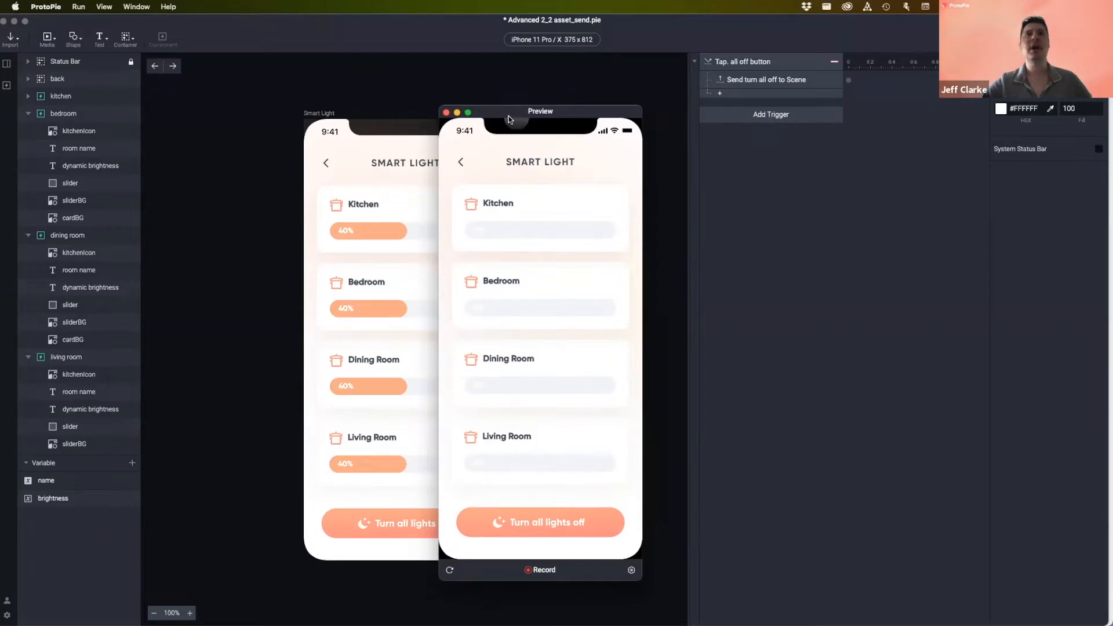
click(446, 112)
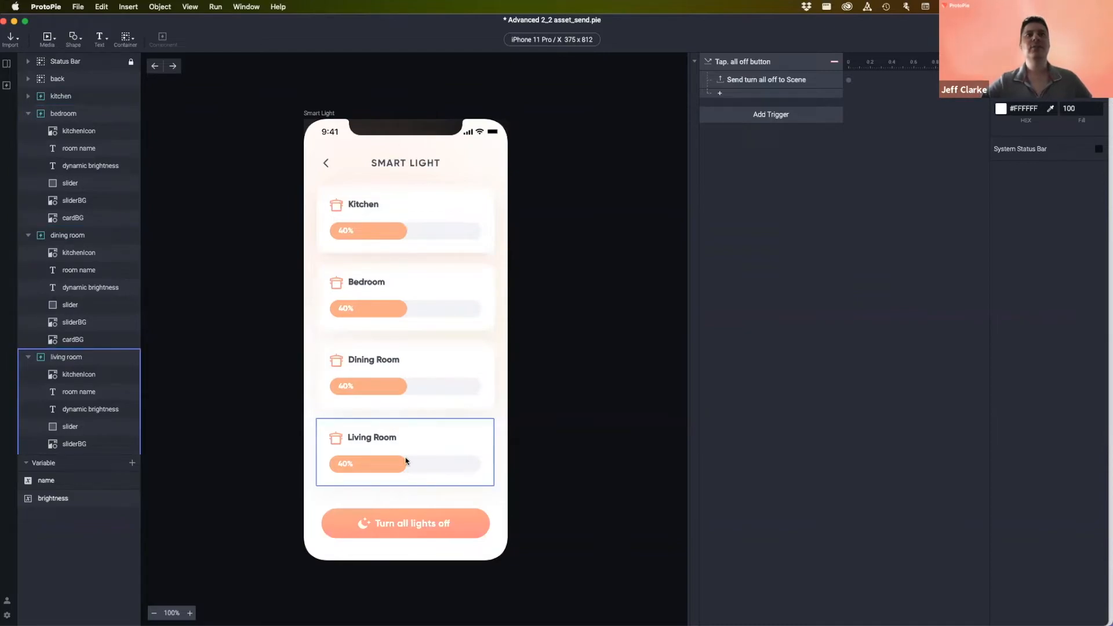
- In IoT home, set the Smart Light card's Jump response to Smart Light
click(7, 64)
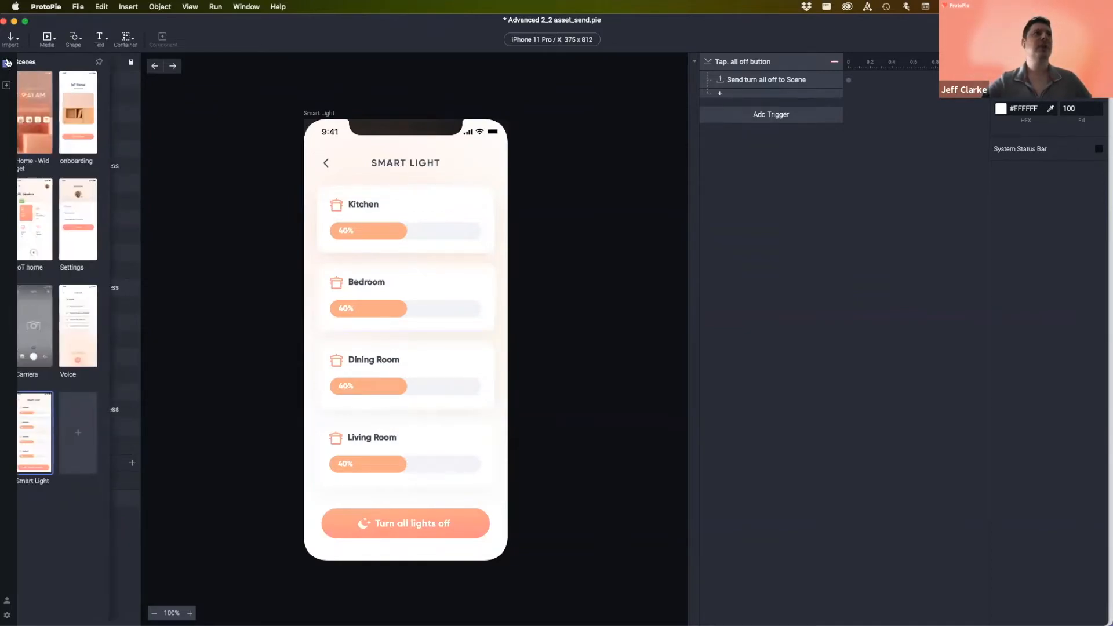
double_click(41, 227)
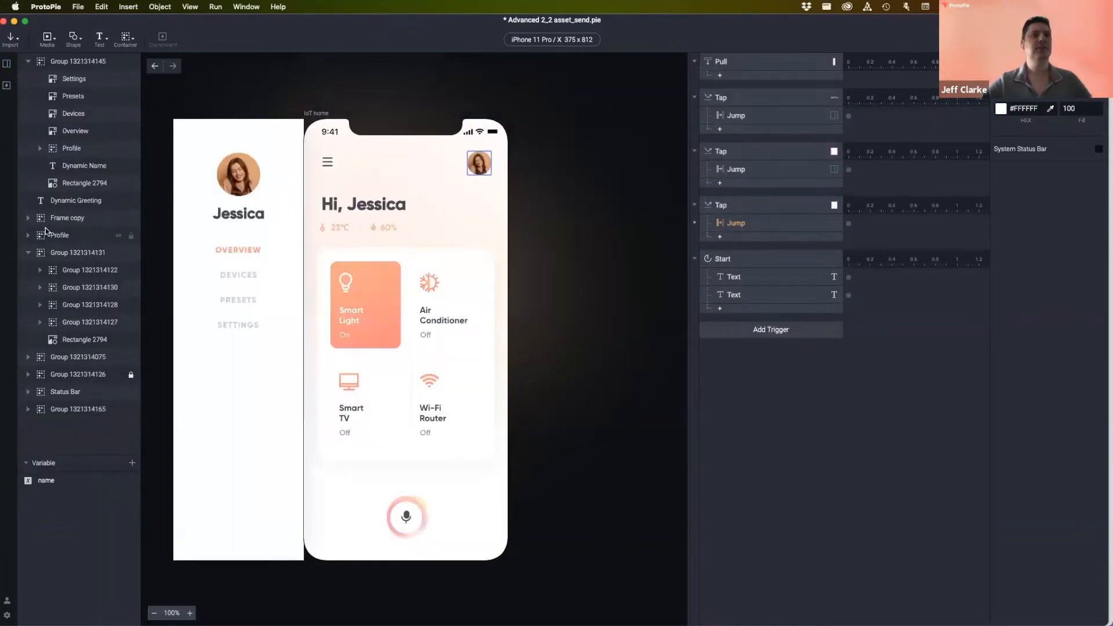
click(365, 289)
double_click(364, 289)
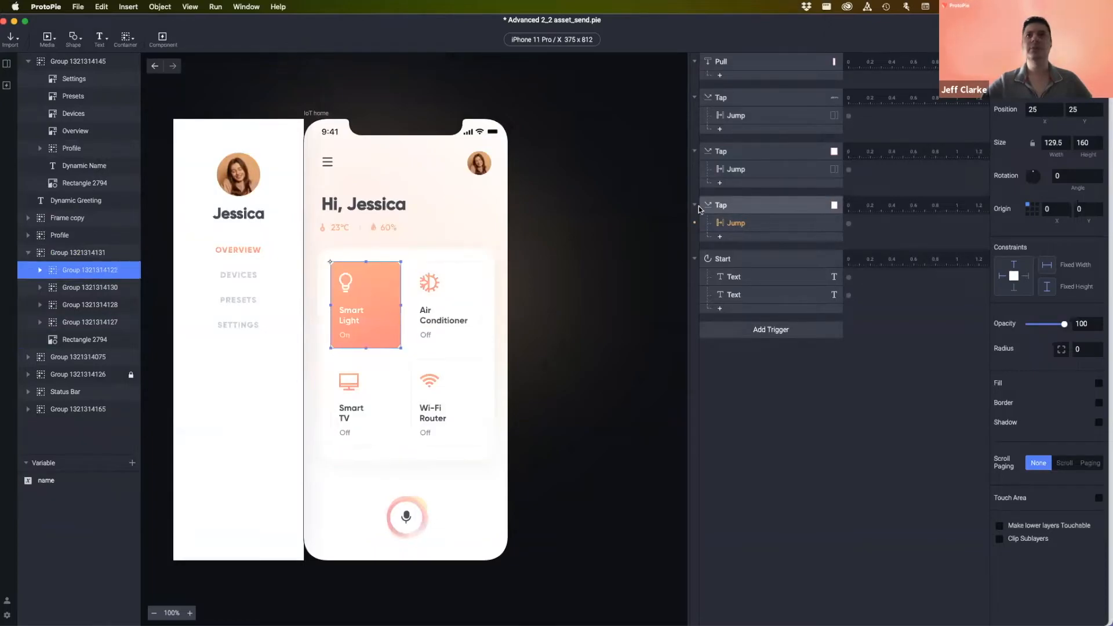
click(754, 222)
click(1051, 84)
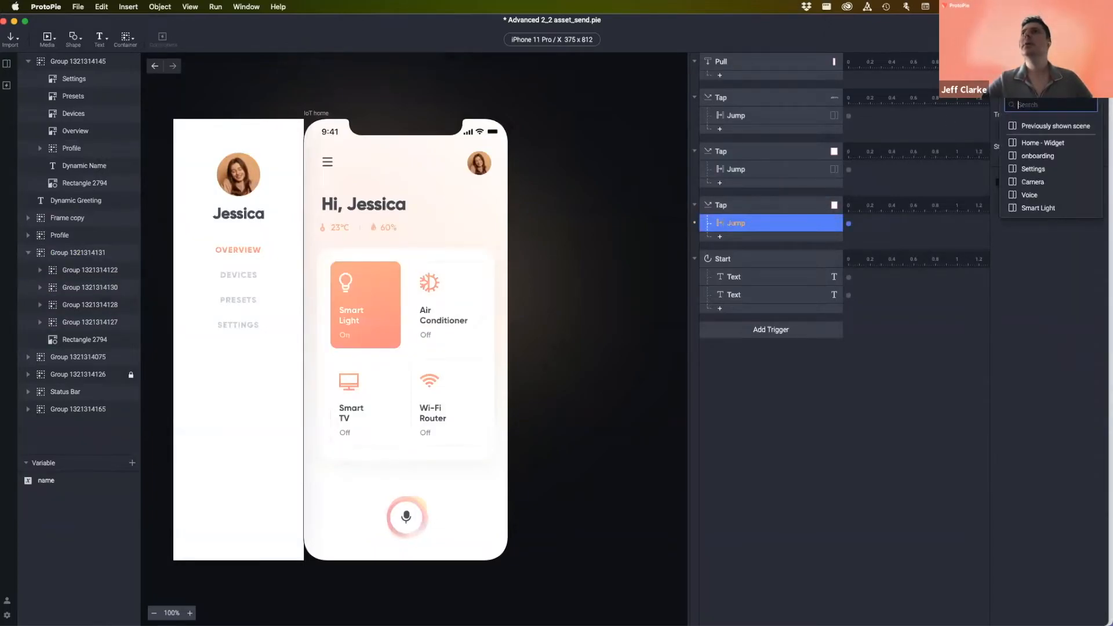
click(1051, 208)
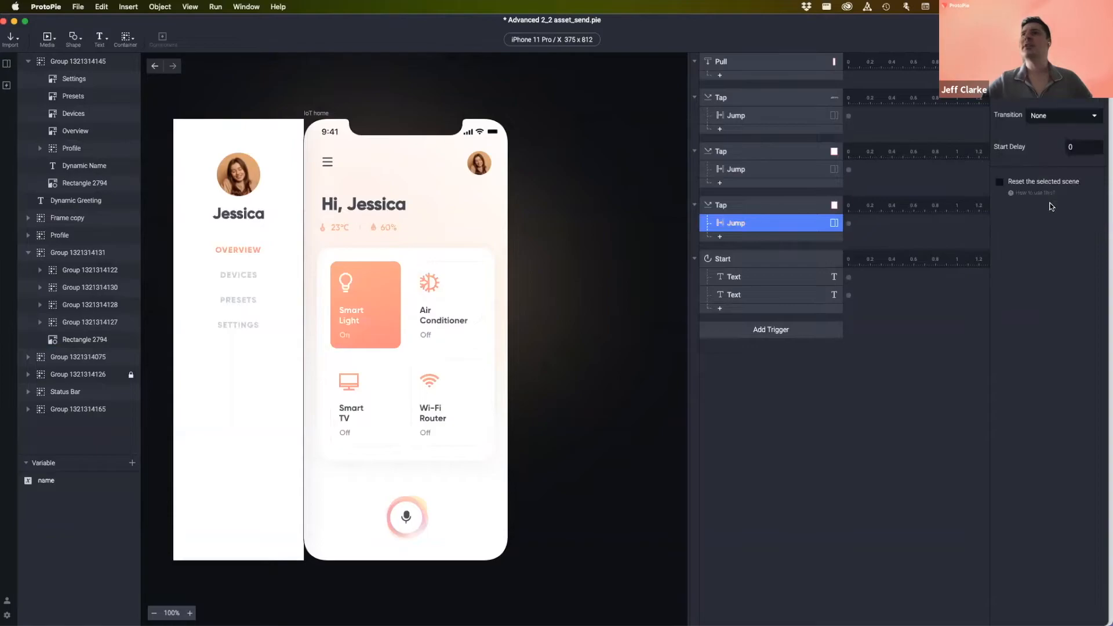
- Preview tapping the Smart Light card, then reopen the Smart Light scene
key(super+p)
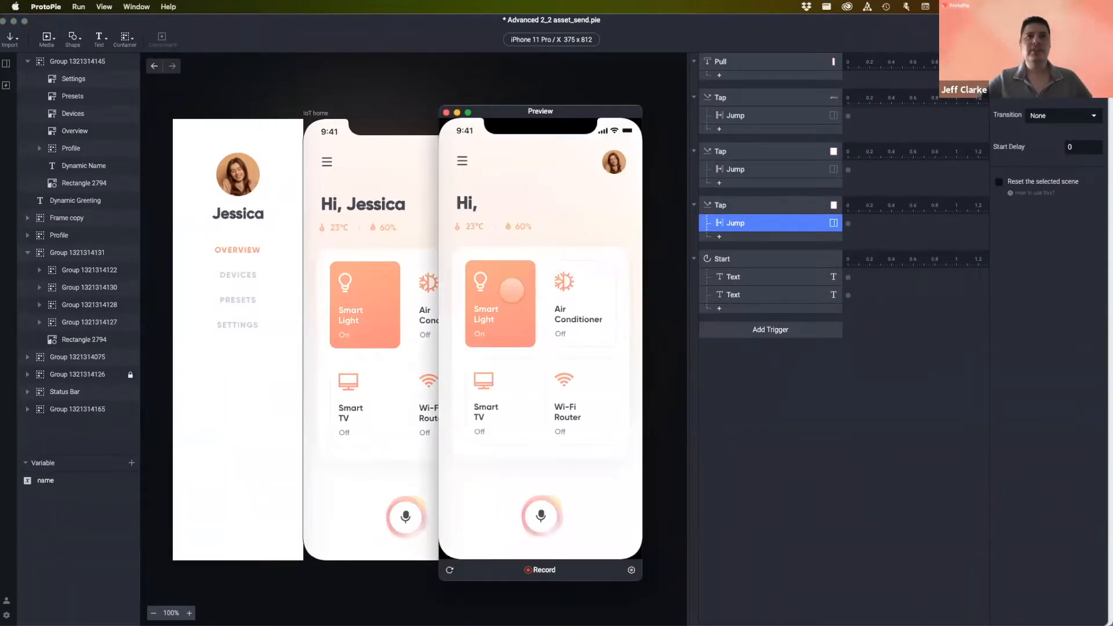
click(513, 287)
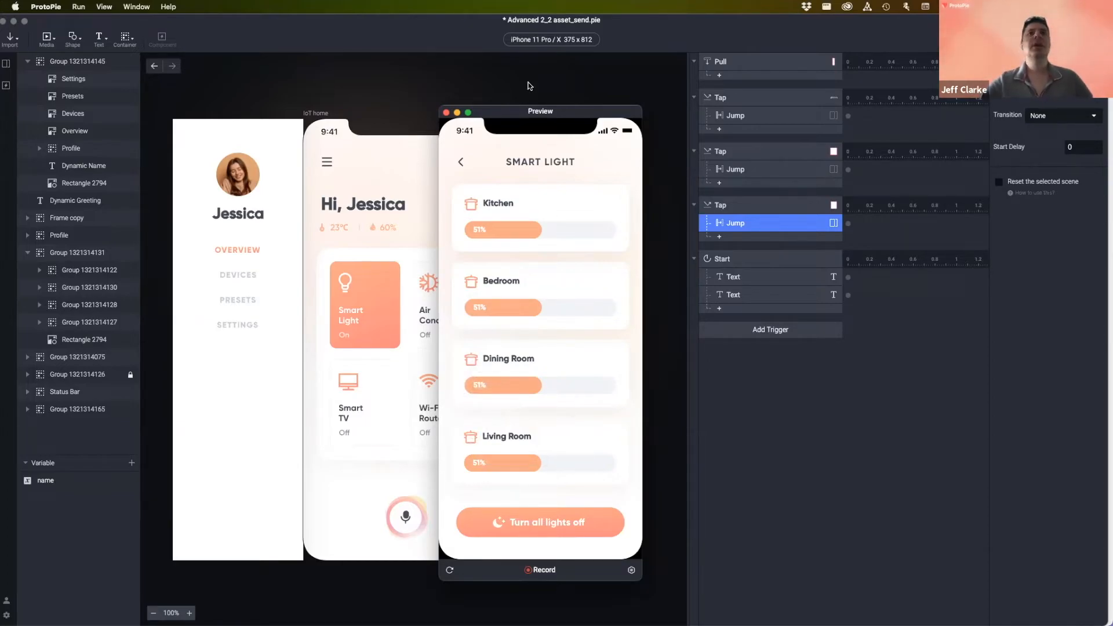
click(447, 113)
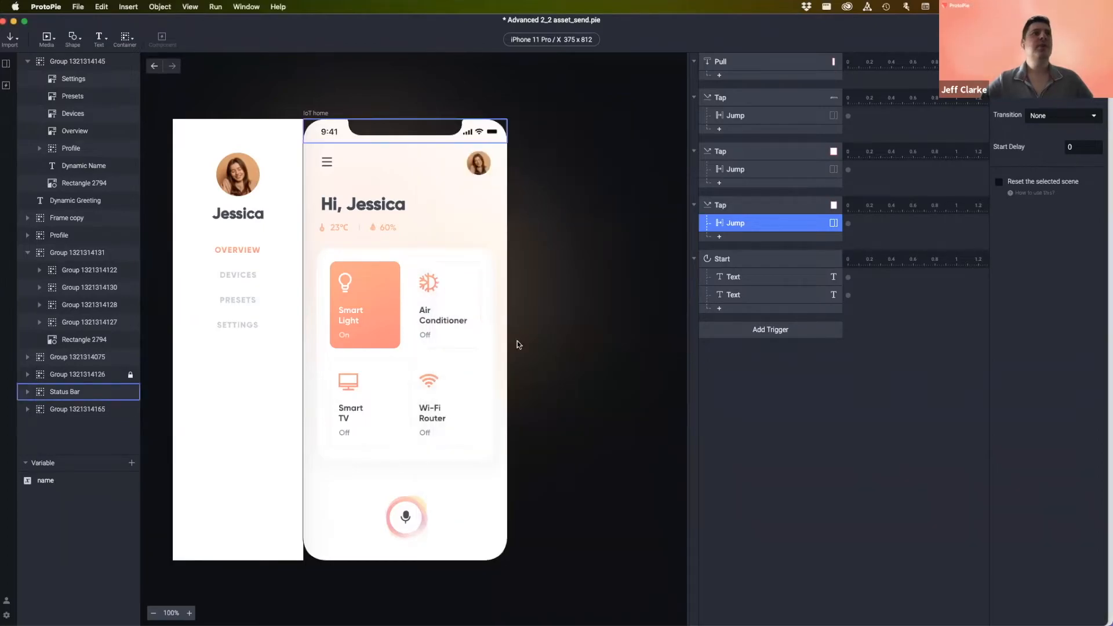
click(7, 64)
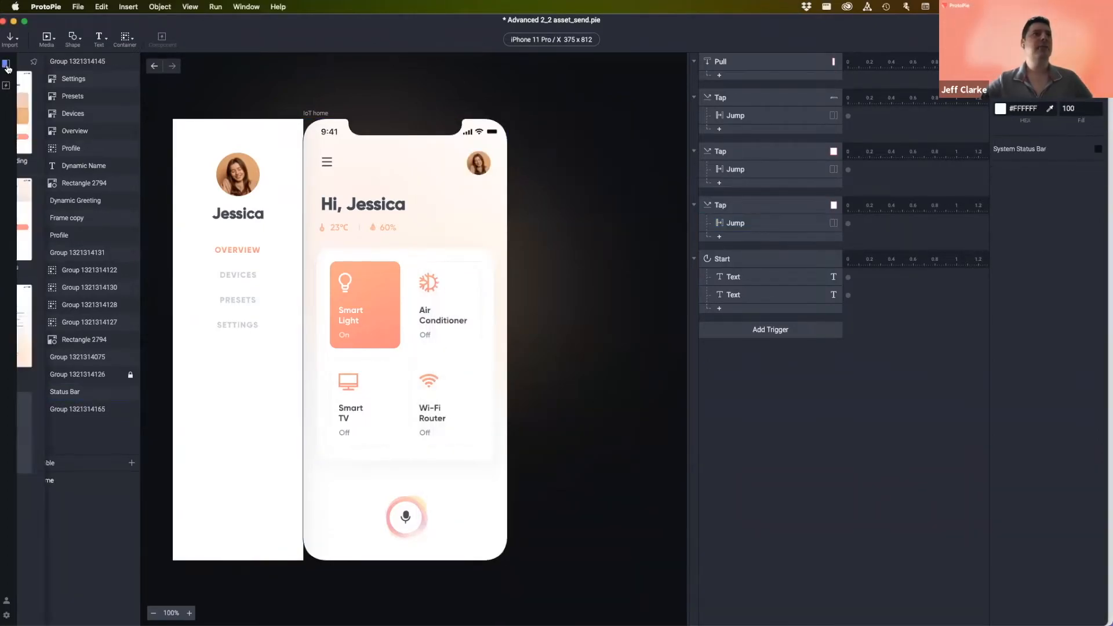
double_click(47, 438)
click(415, 213)
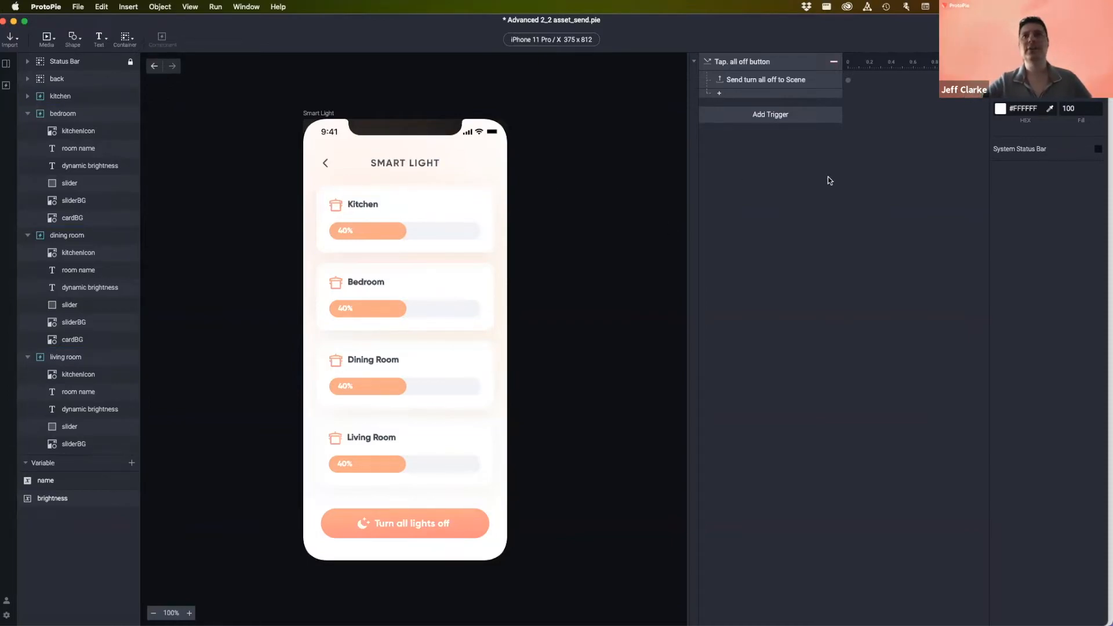
- Add a Start trigger set to fire With Jump
click(793, 115)
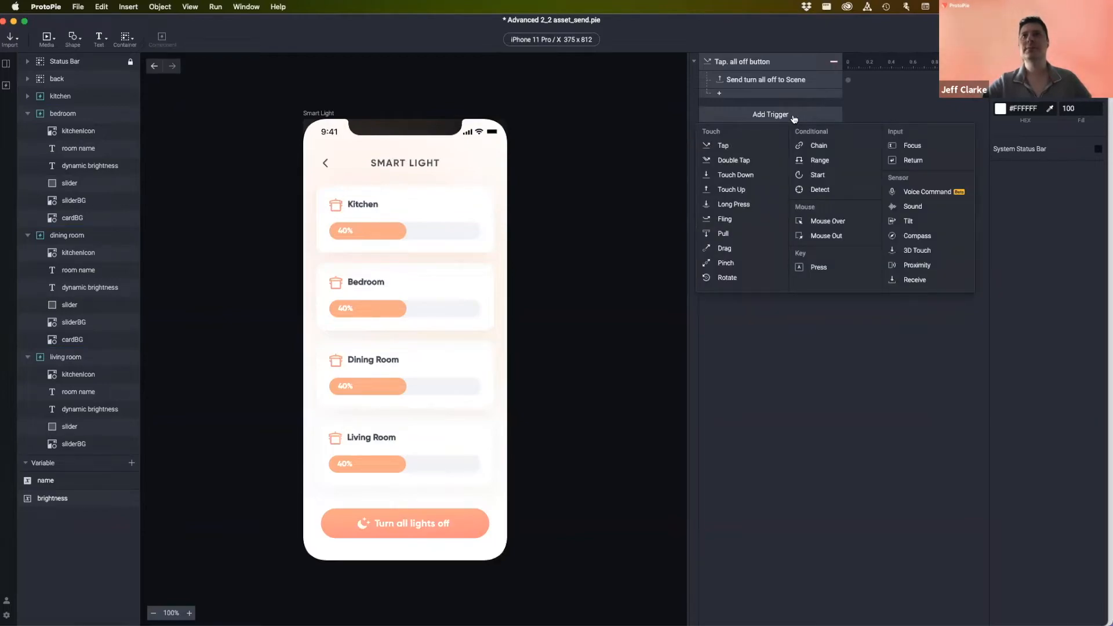
click(824, 175)
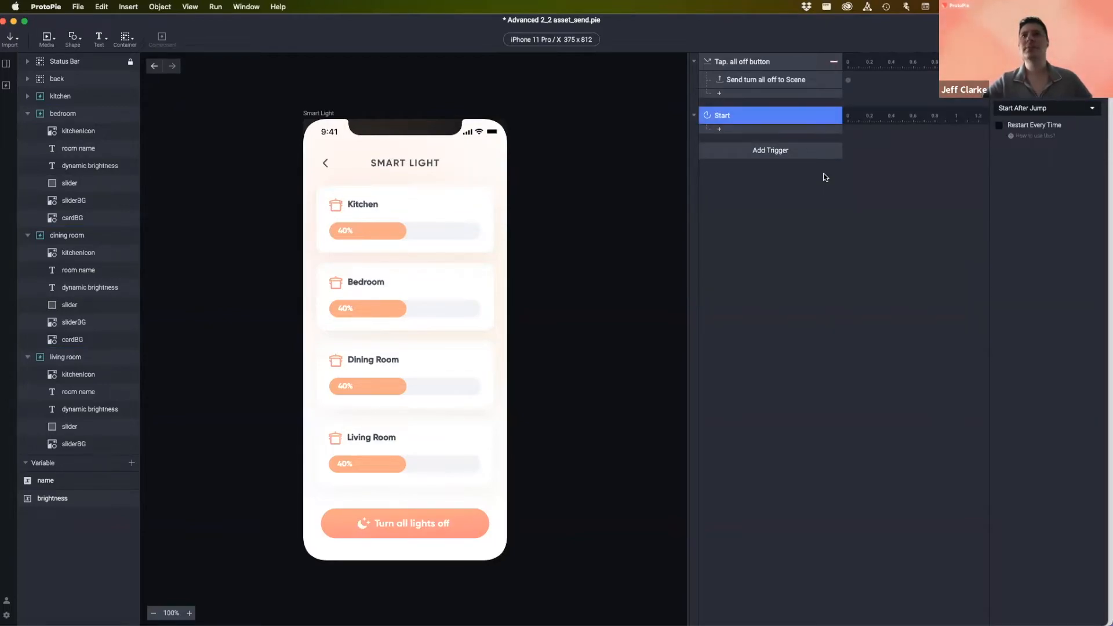
click(1023, 108)
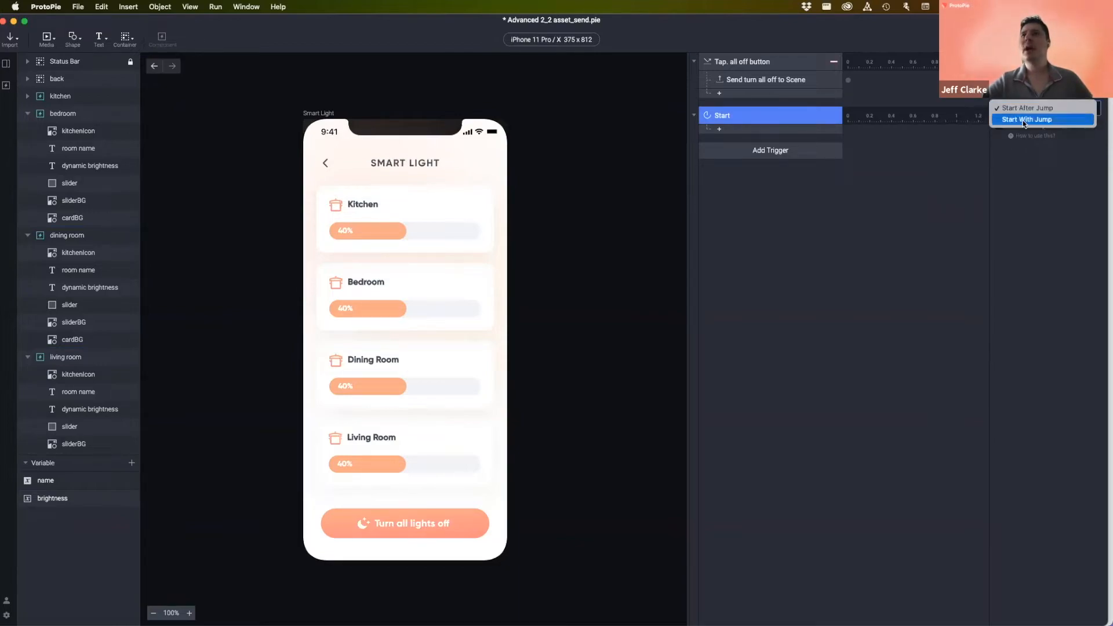
click(1029, 118)
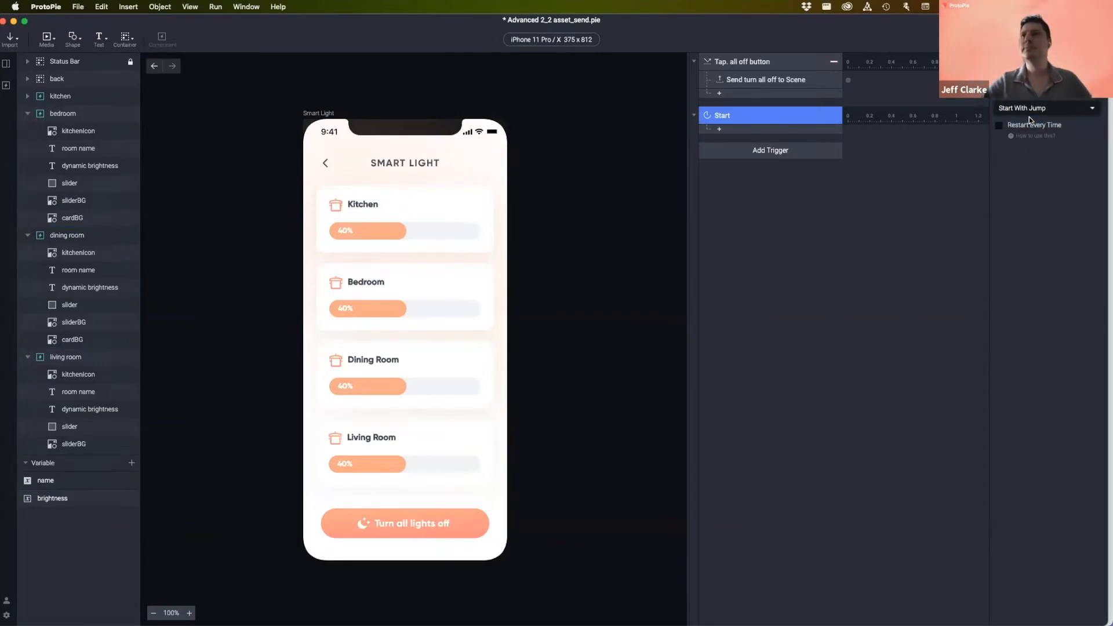
click(846, 250)
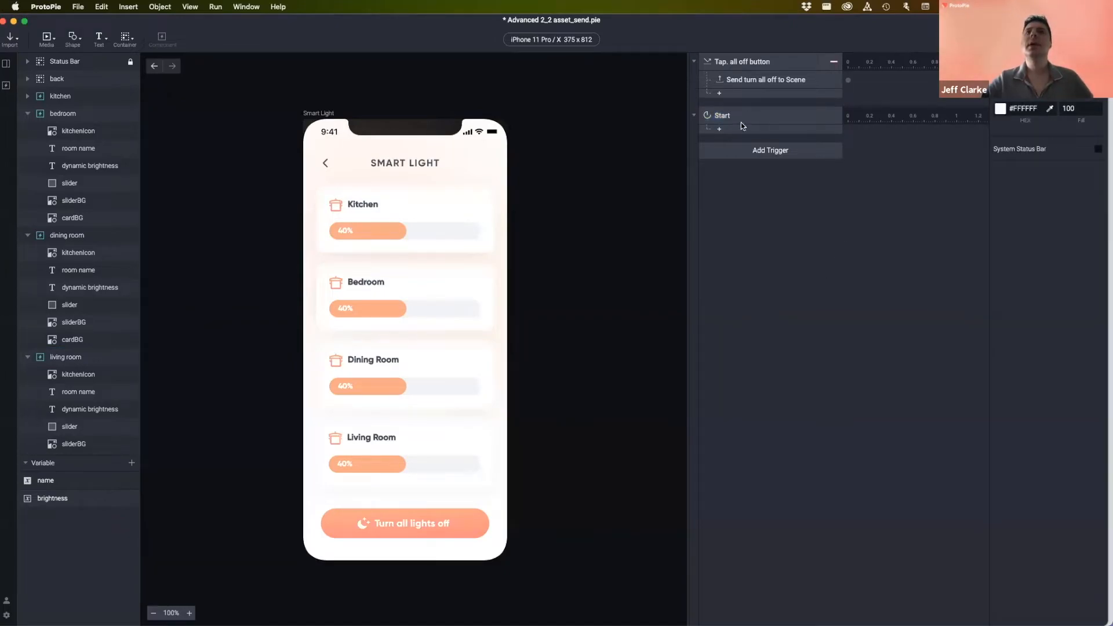
- Add a Send response under Start with its destination set to Component
click(741, 130)
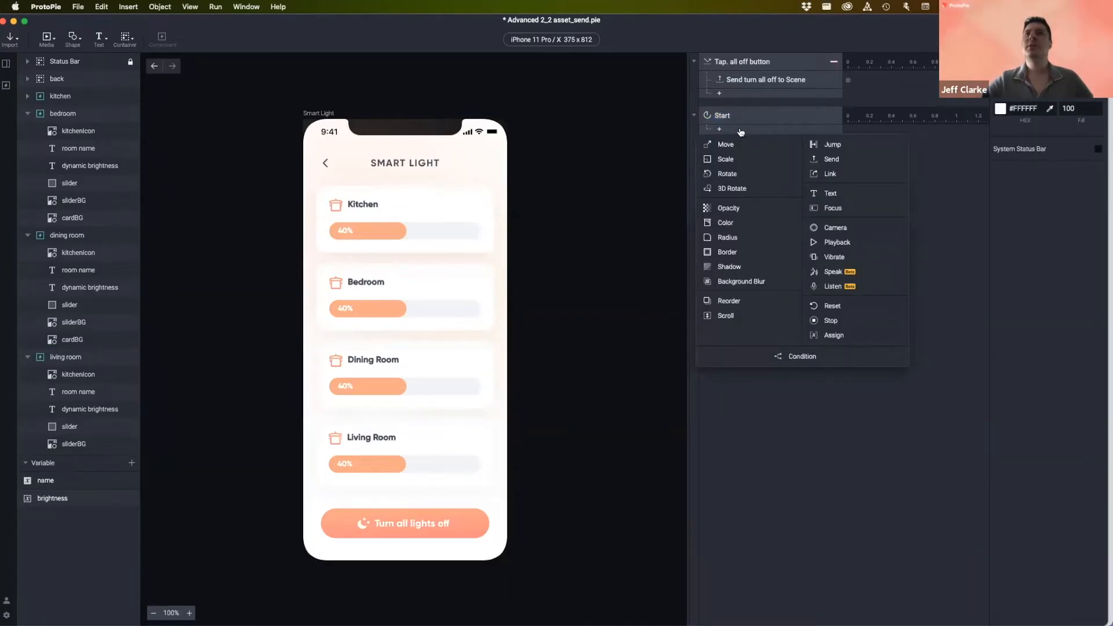
click(841, 159)
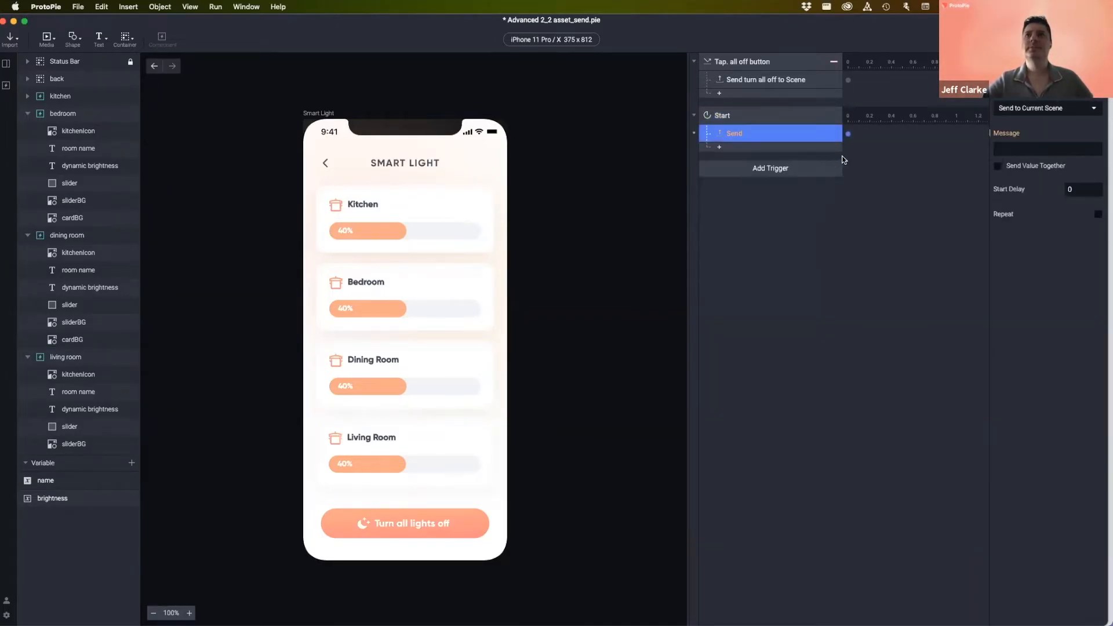
click(1041, 108)
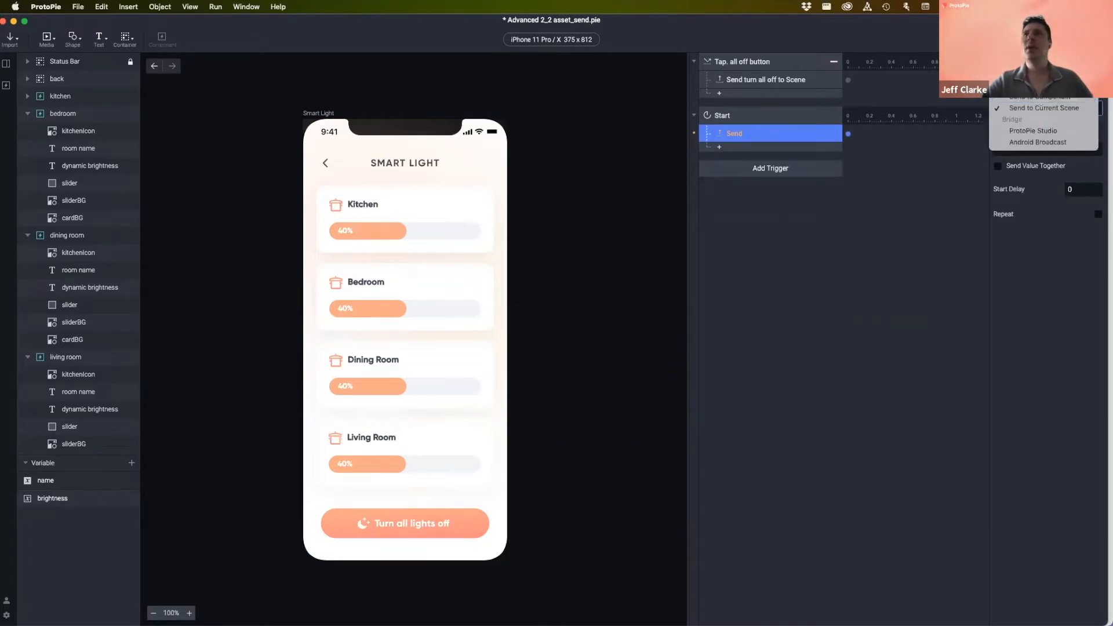
click(1040, 96)
click(1037, 128)
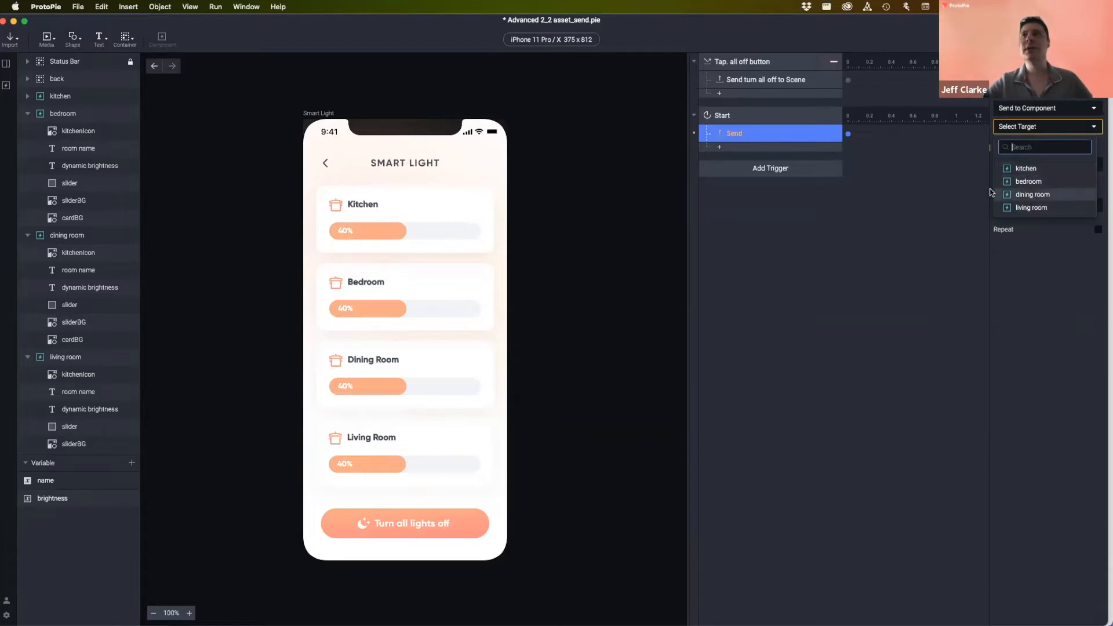
- Target the kitchen component with message 'set level' and enable Send Value Together
click(1027, 168)
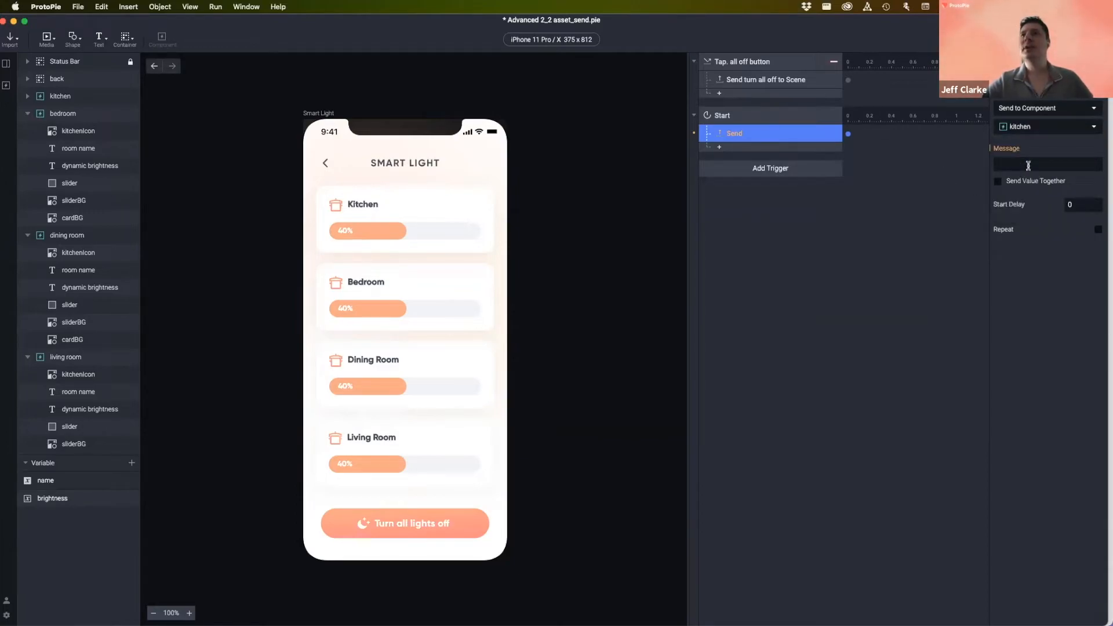
click(1026, 164)
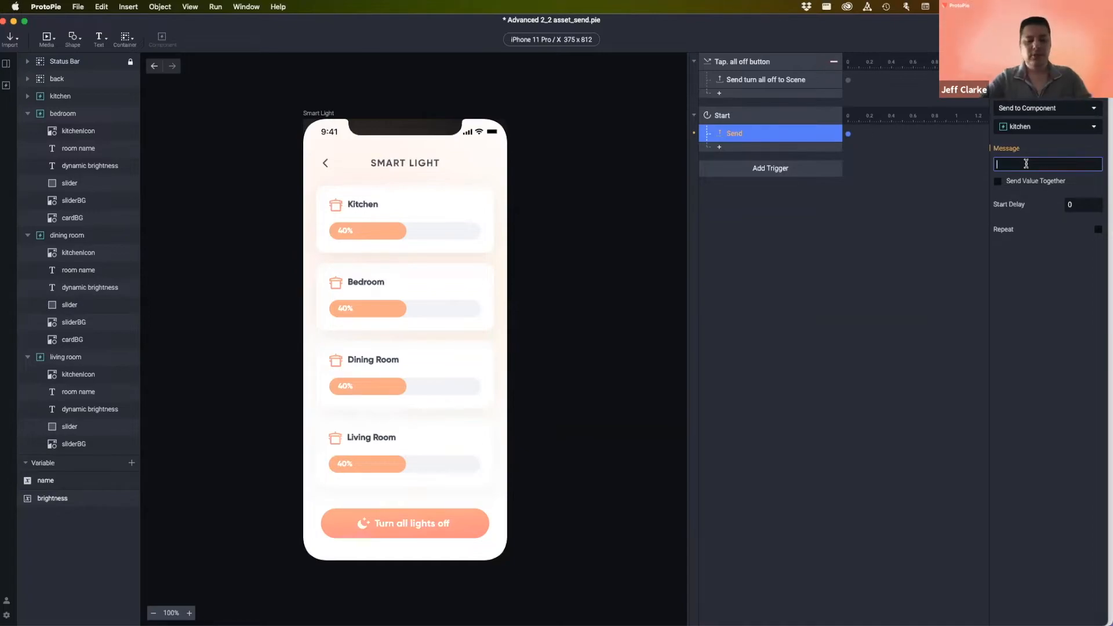
text(set )
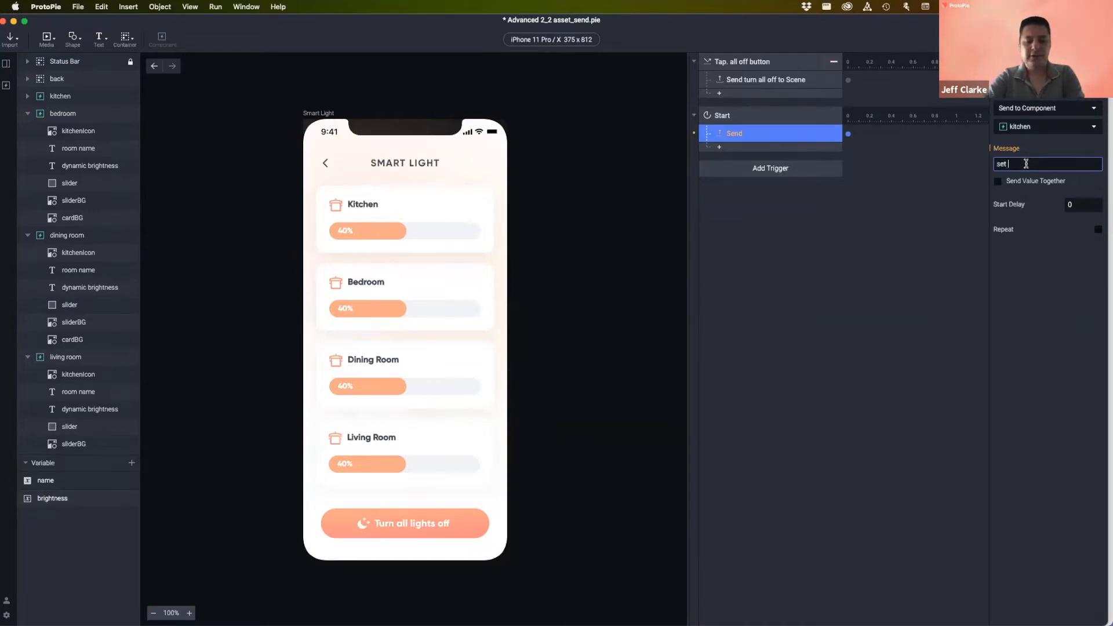
text(brightness)
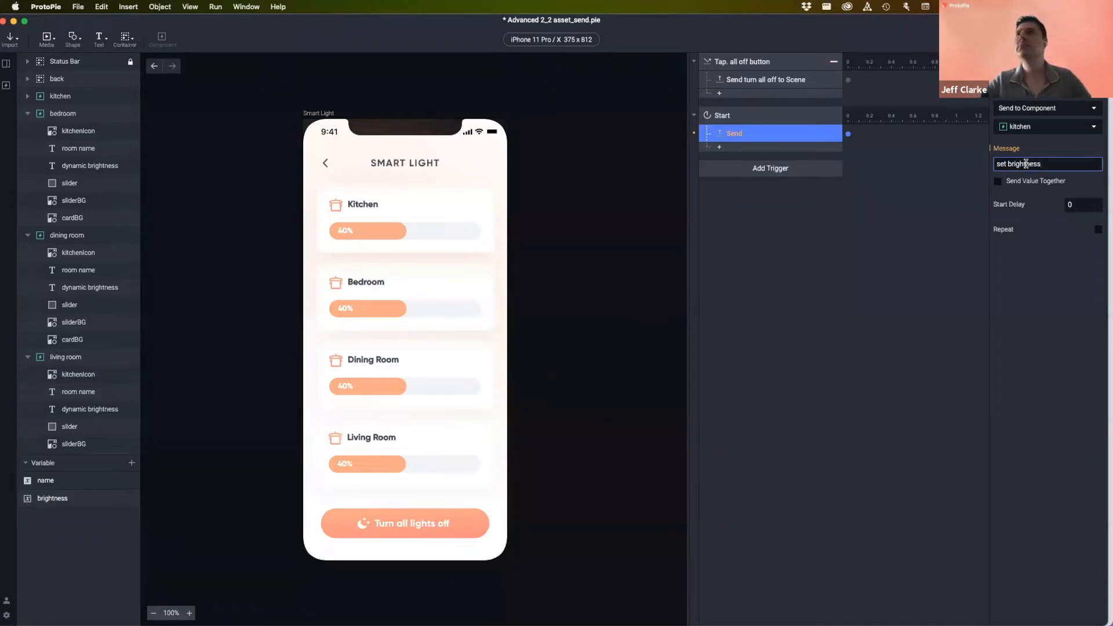
click(1045, 242)
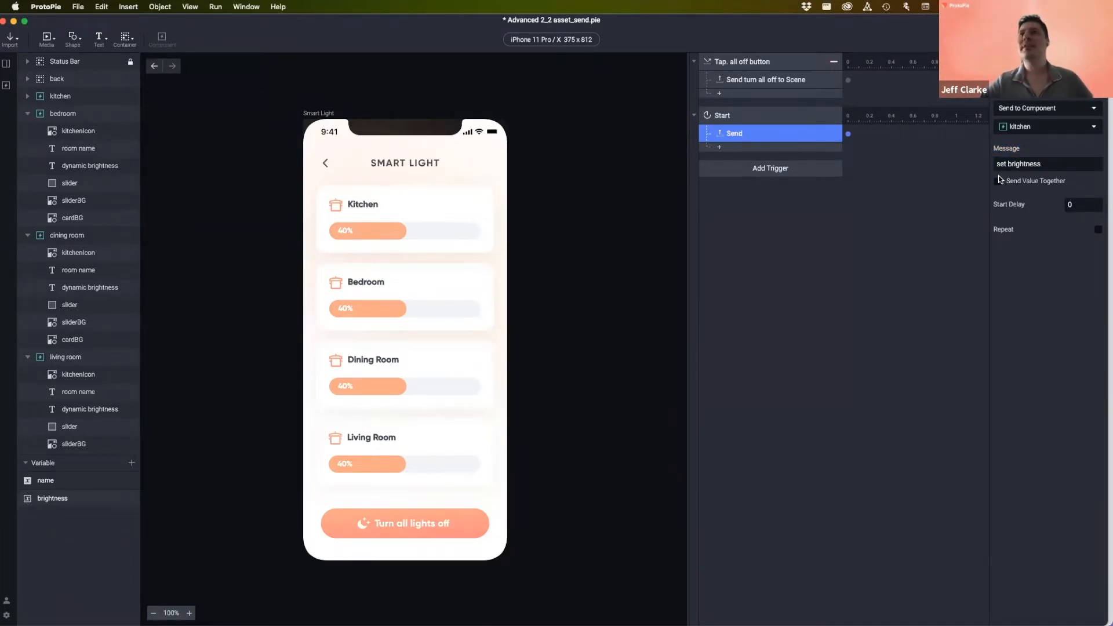
double_click(1020, 167)
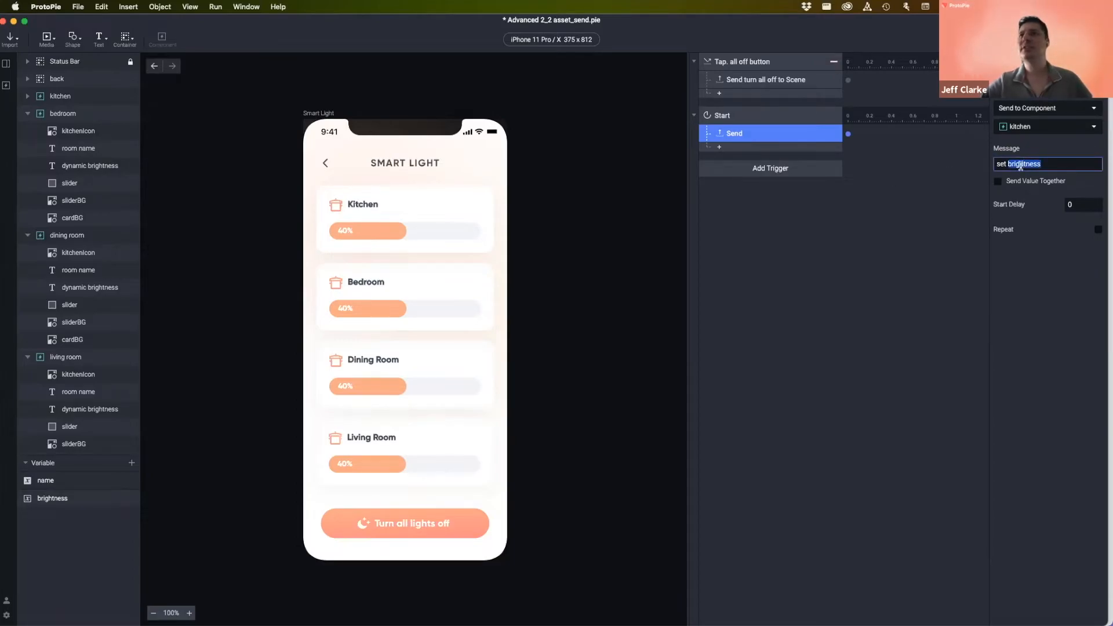
text(level)
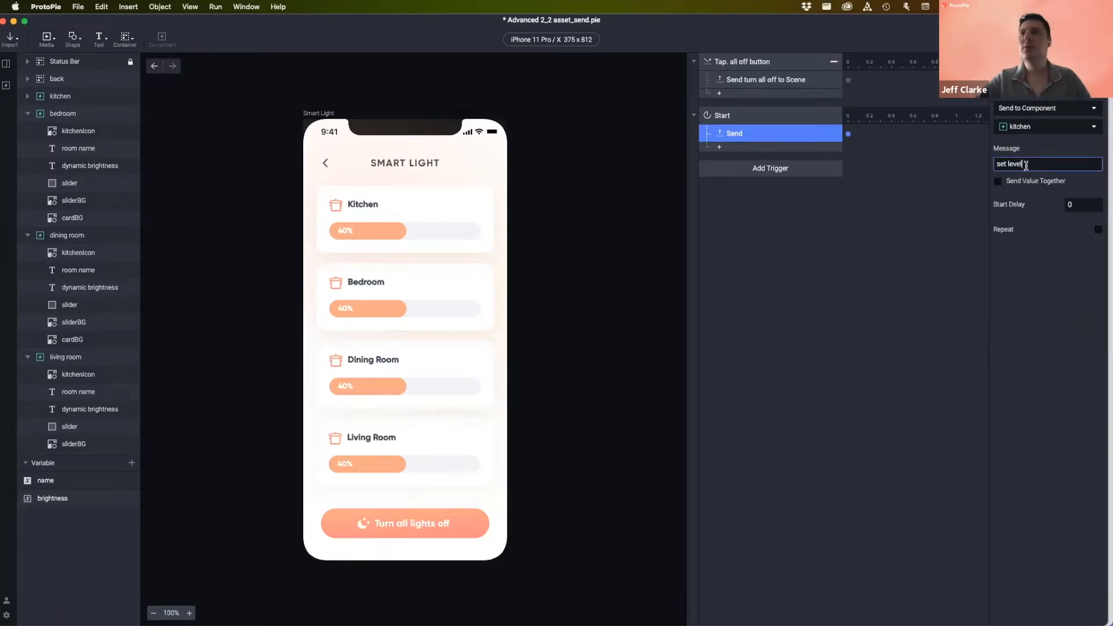
click(1039, 259)
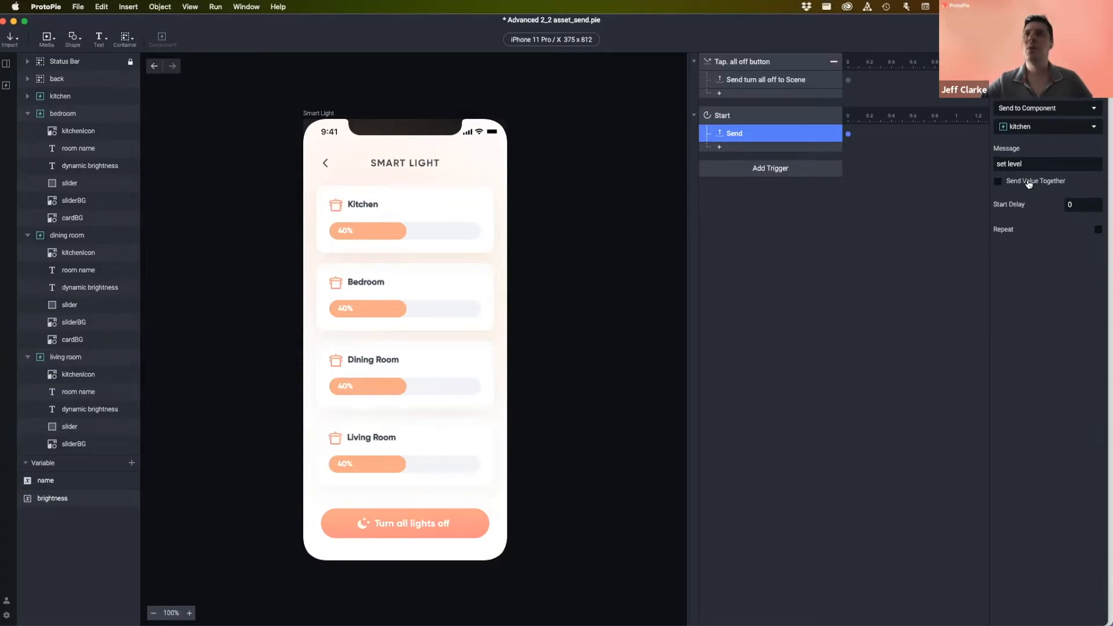
click(998, 182)
- Enter 279 as the value sent with the kitchen 'set level' message
click(1028, 197)
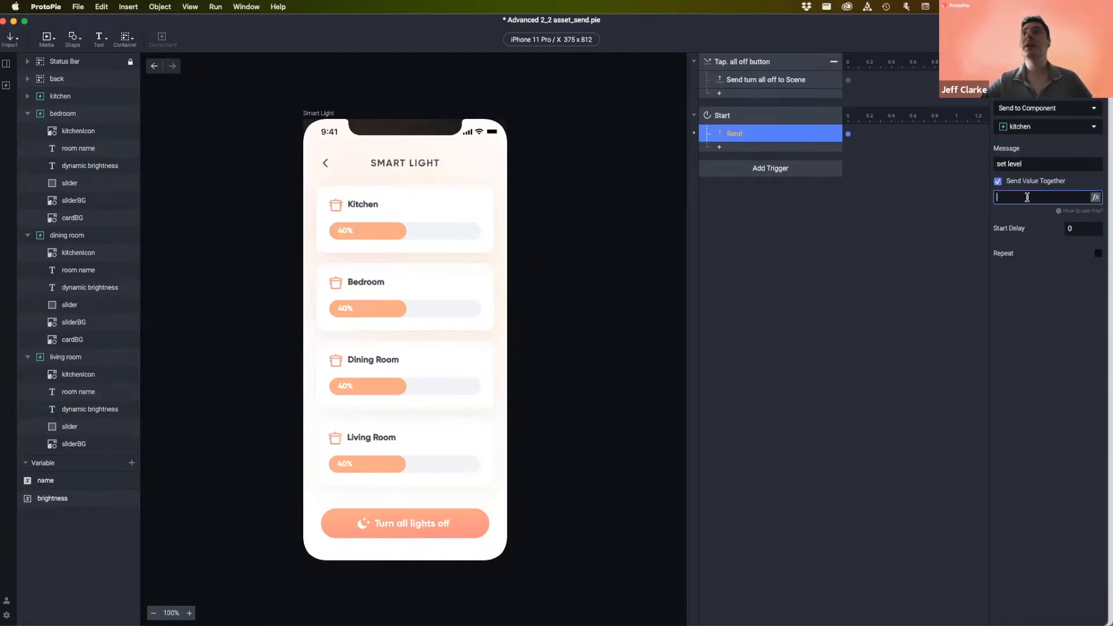
click(1027, 163)
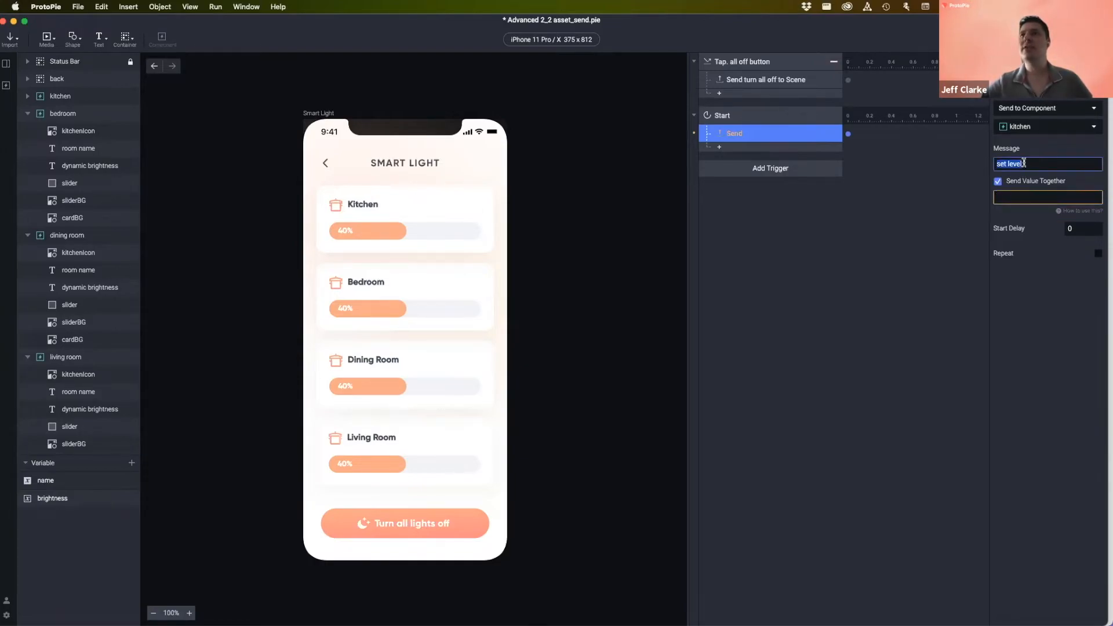
click(1020, 198)
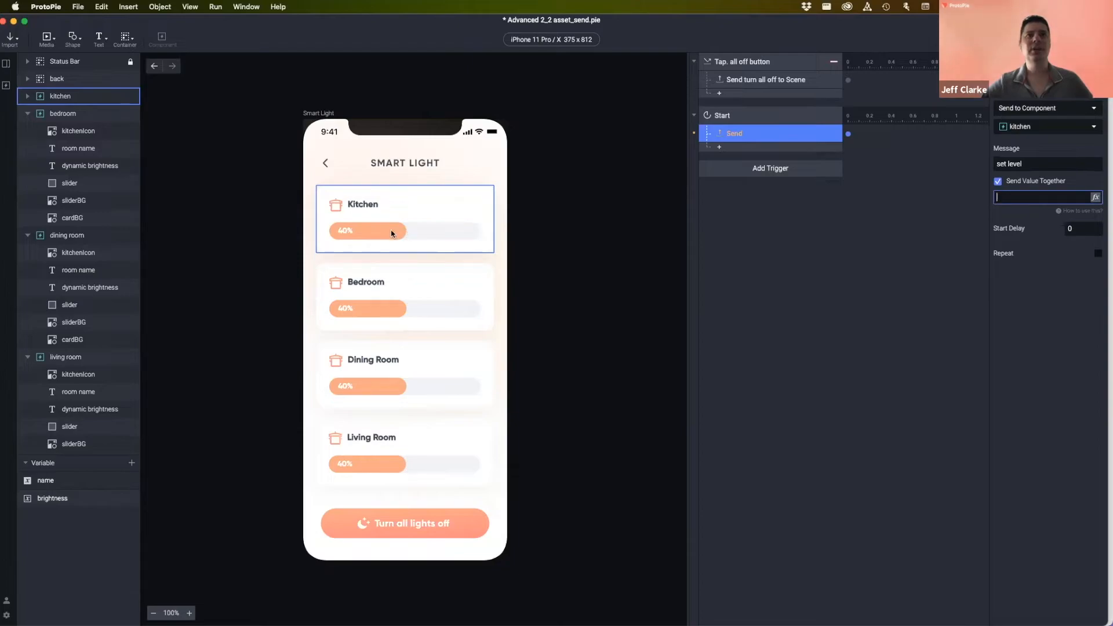
click(1009, 198)
text(279)
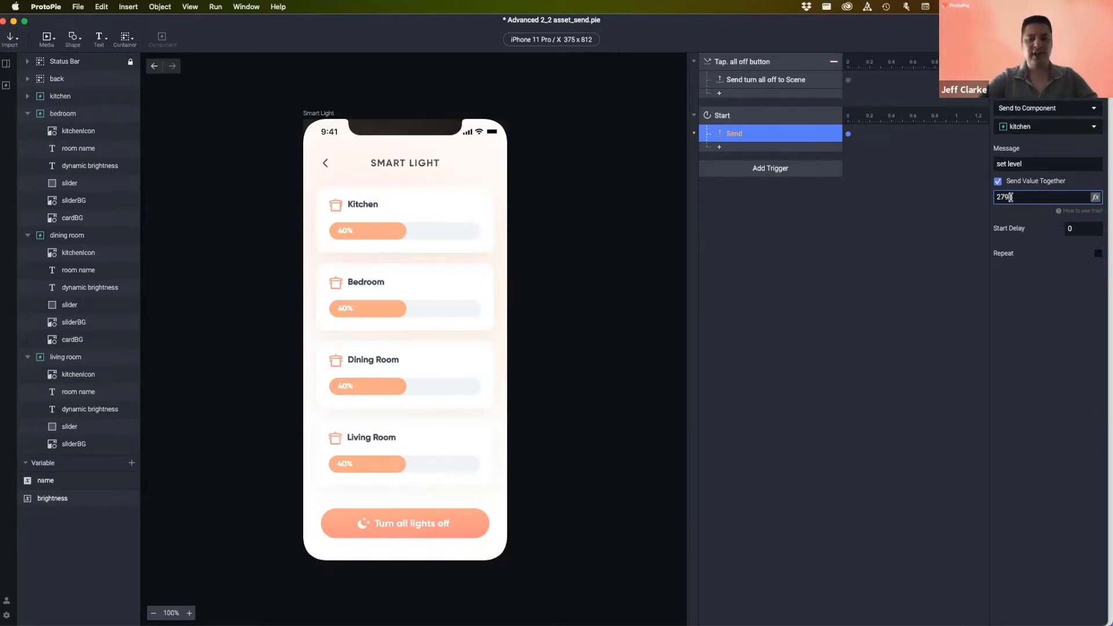
key(Return)
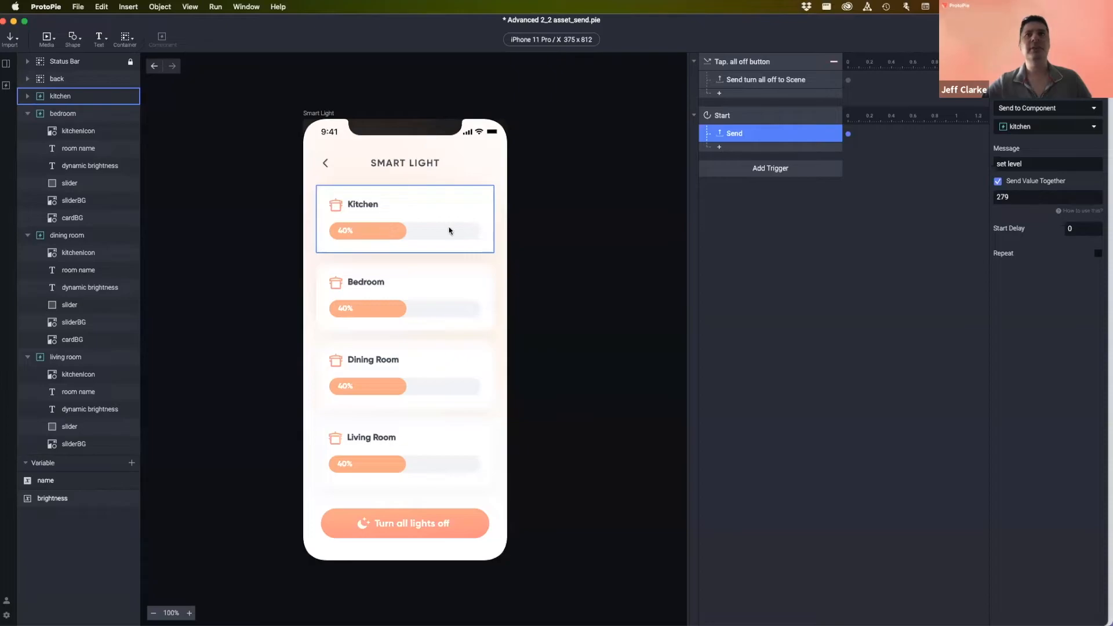
click(1025, 196)
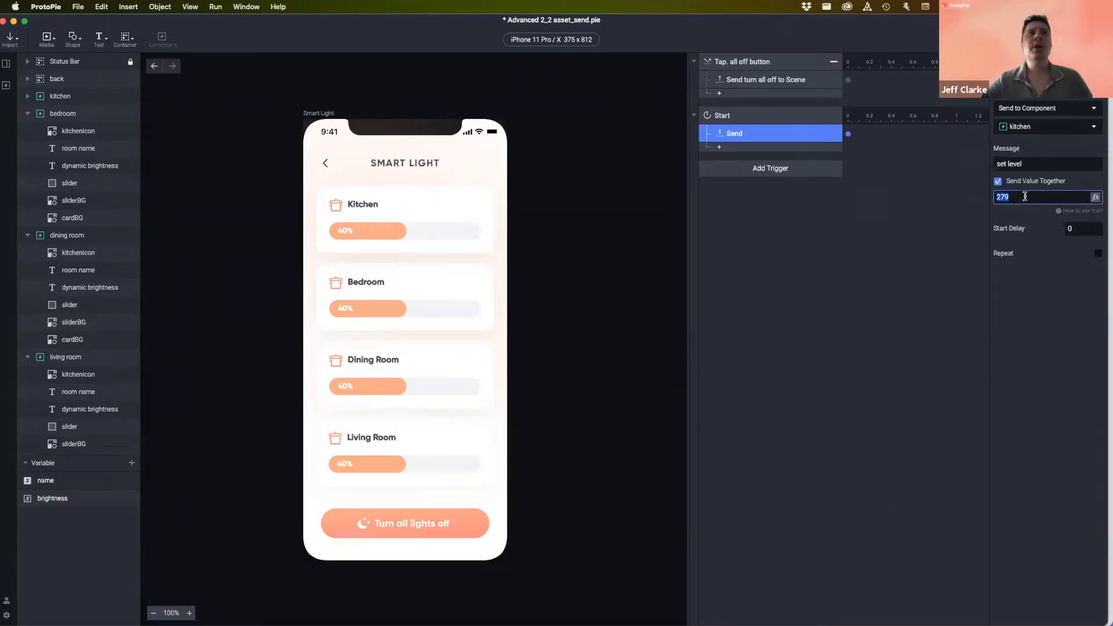
click(951, 205)
click(805, 132)
click(1035, 163)
click(1026, 198)
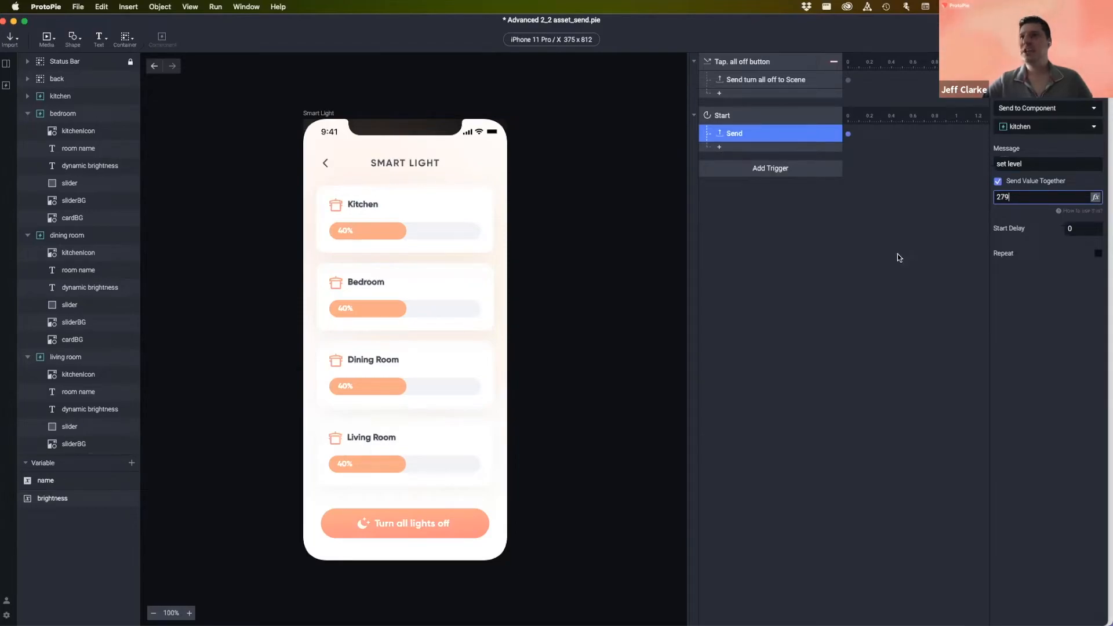
click(732, 131)
- Rename the response to 'Send set level 279 to kitchen'
double_click(732, 131)
click(766, 133)
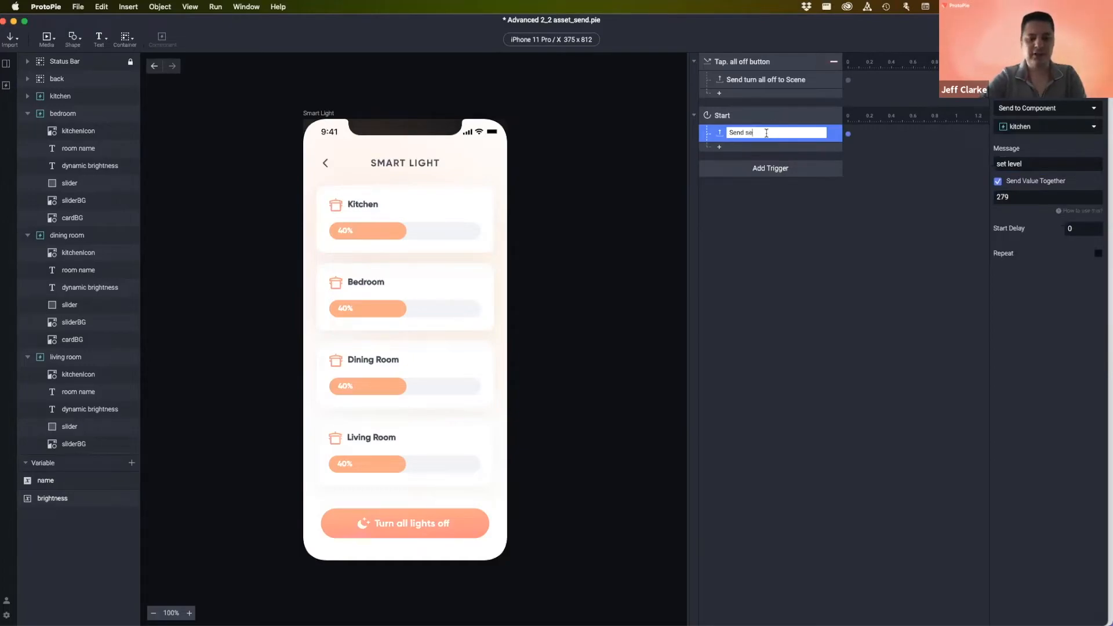
text(set level 27)
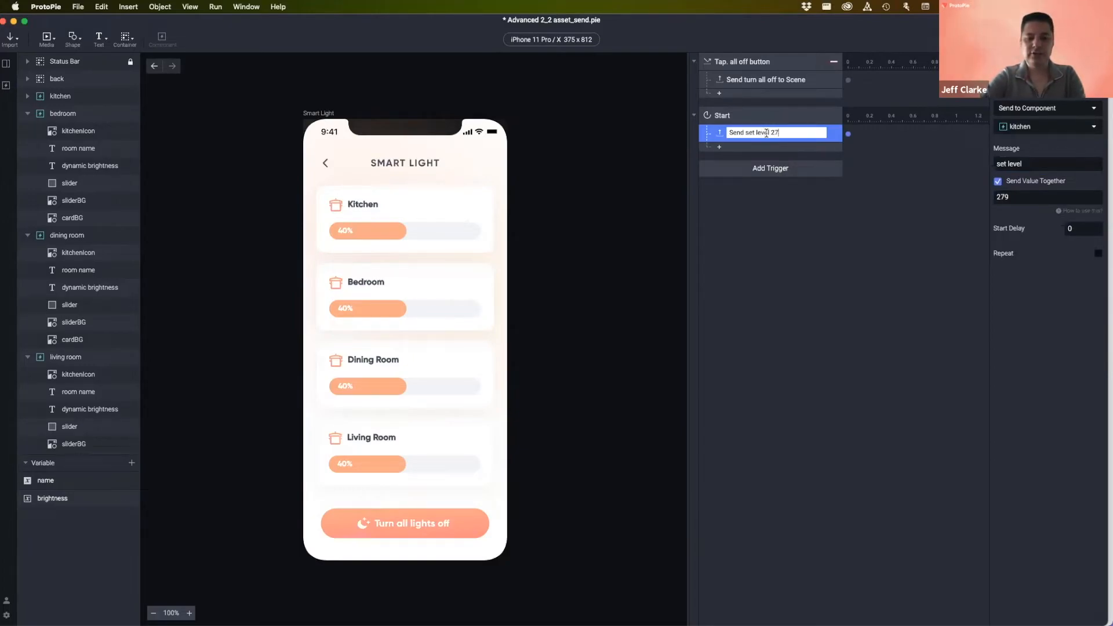
text(9 to kitchedn)
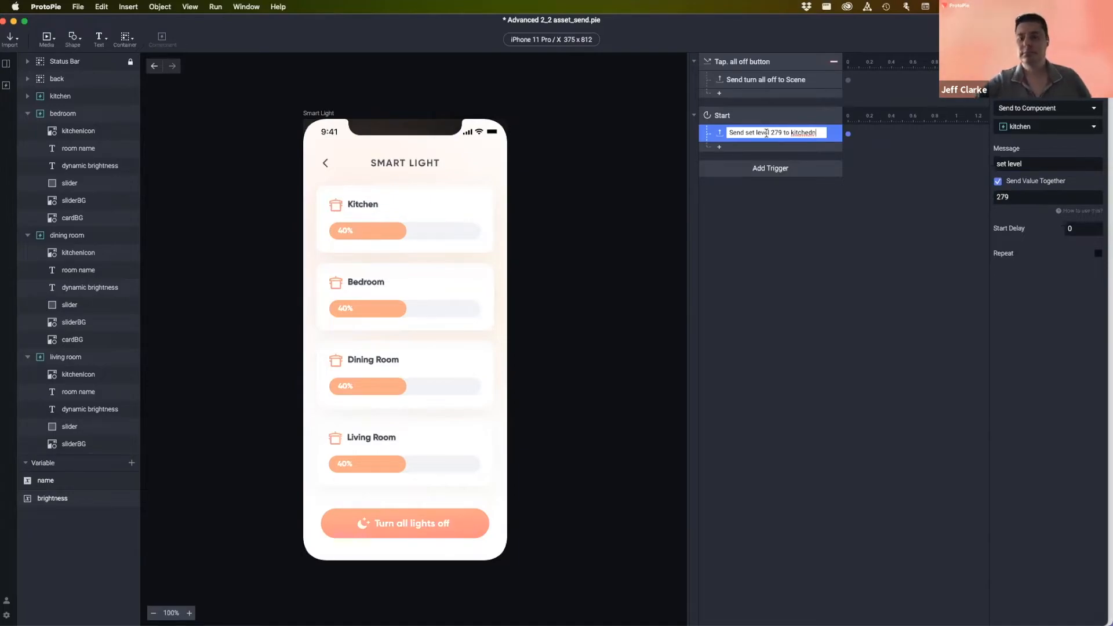
key(BackSpace)
key(BackSpace)
text(n)
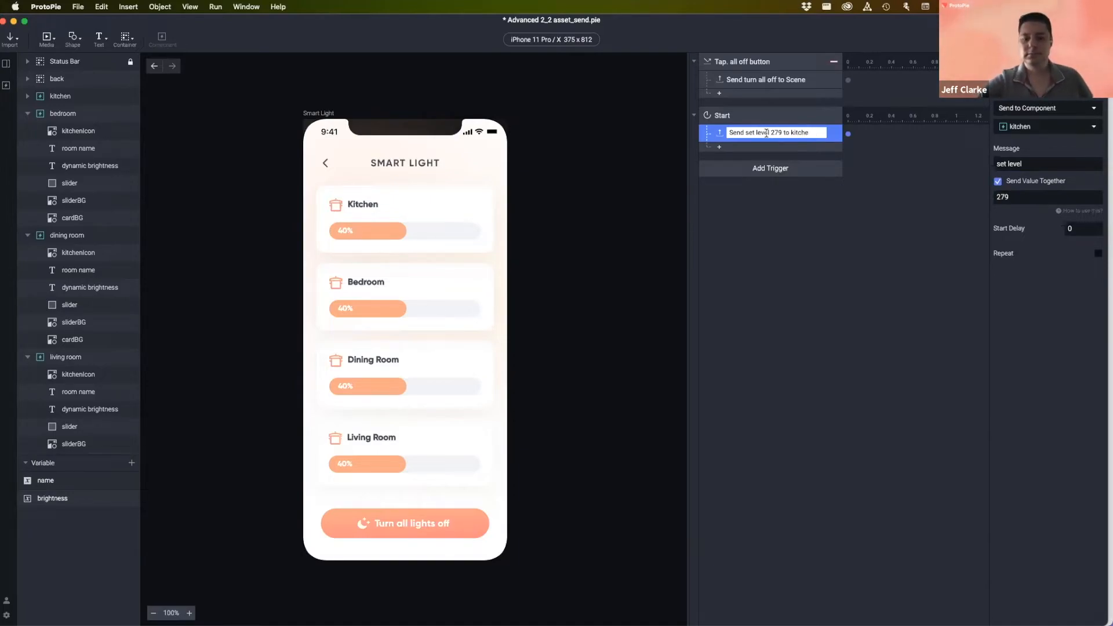
key(Return)
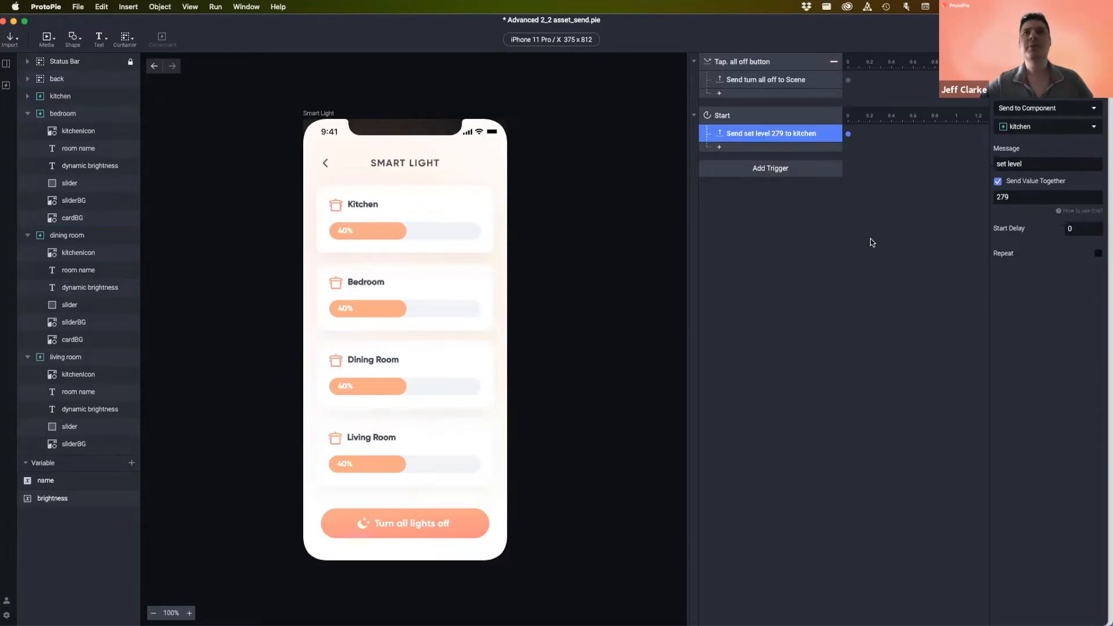
click(452, 280)
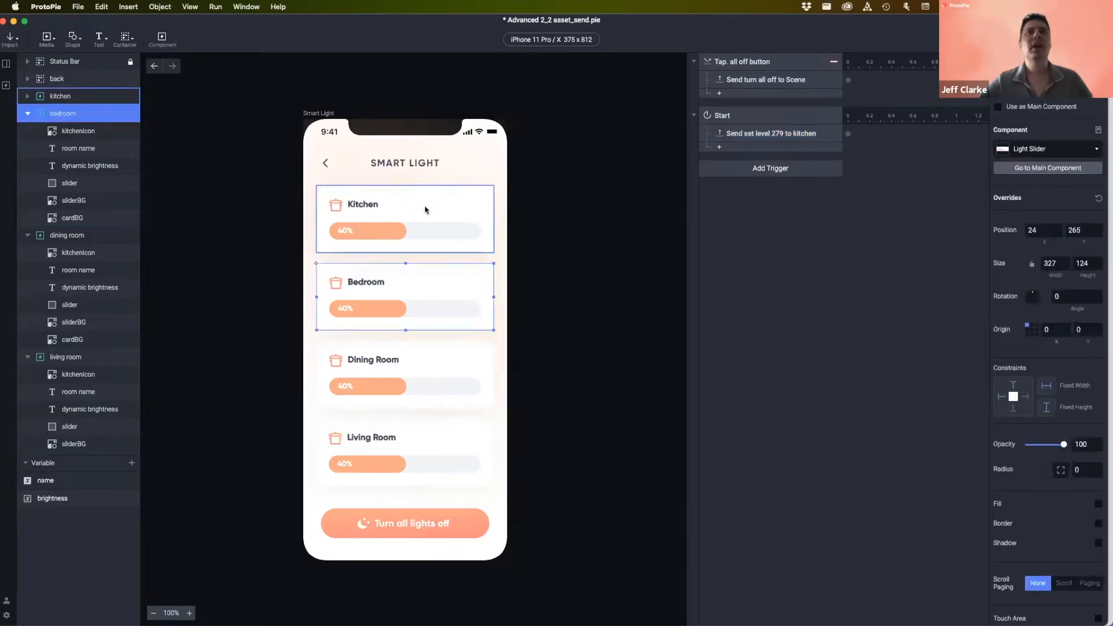
click(778, 270)
click(815, 133)
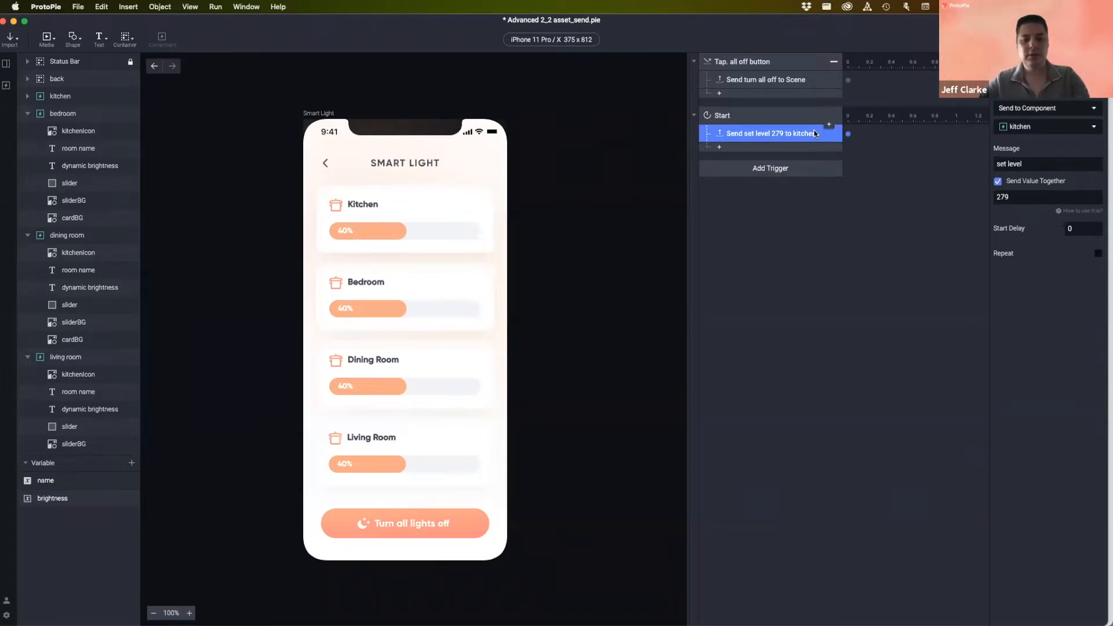
- Duplicate the kitchen Send response, retarget it to bedroom, and set value 70
key(super+d)
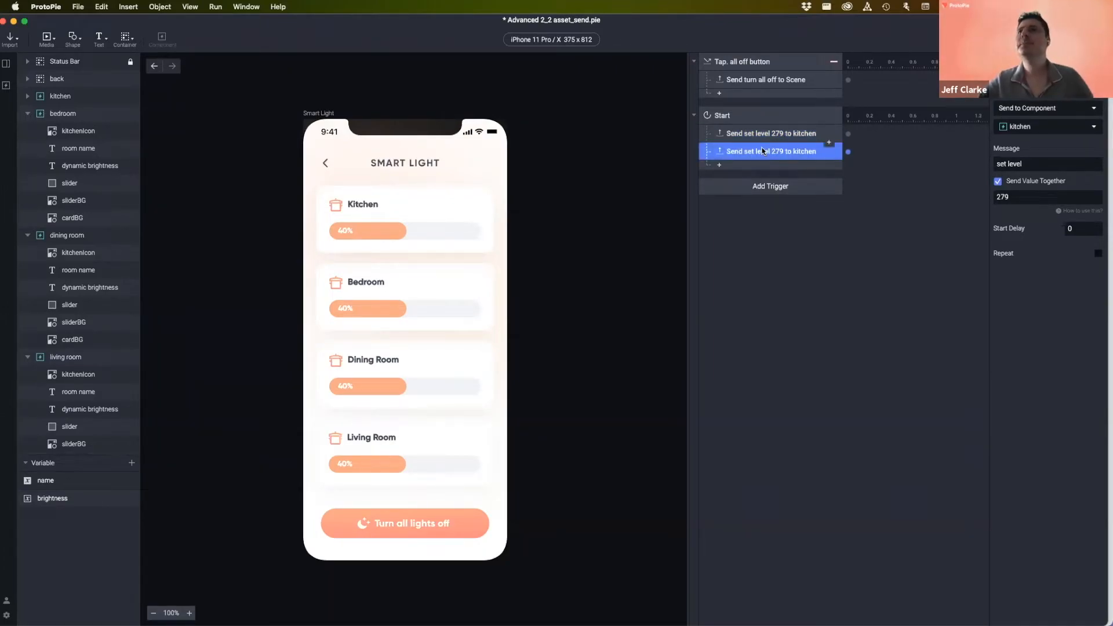
click(1035, 127)
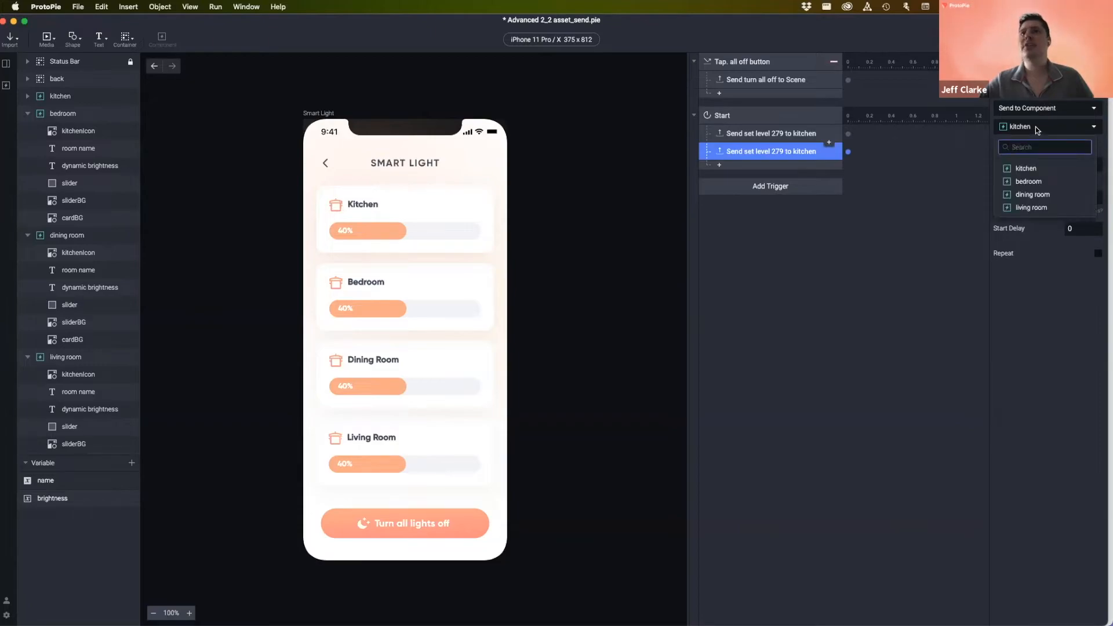
click(1028, 182)
click(1025, 198)
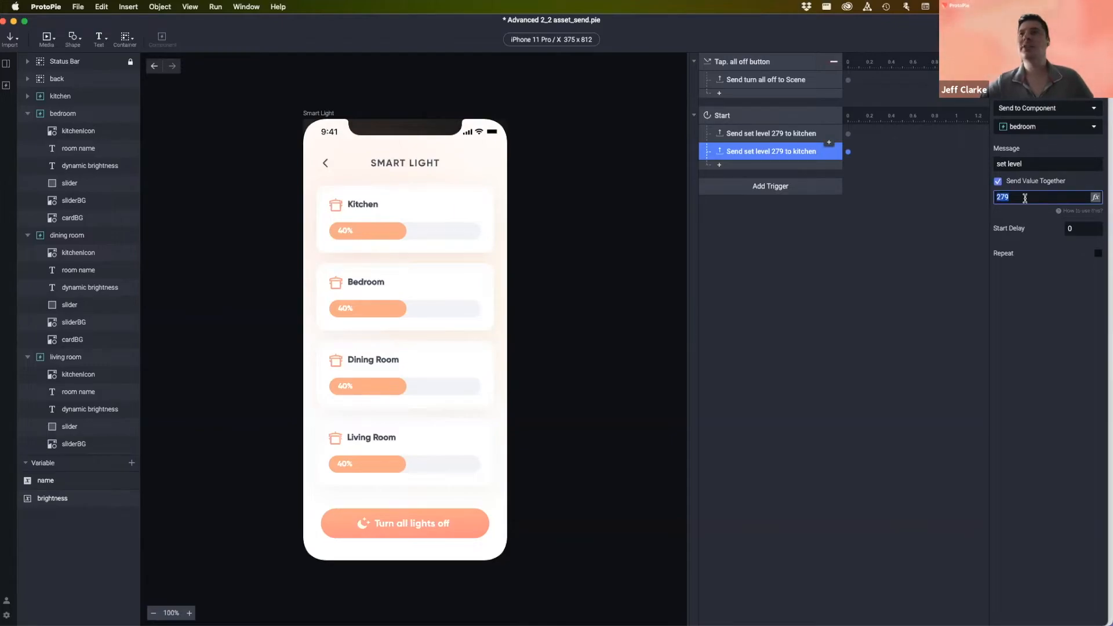
text(70)
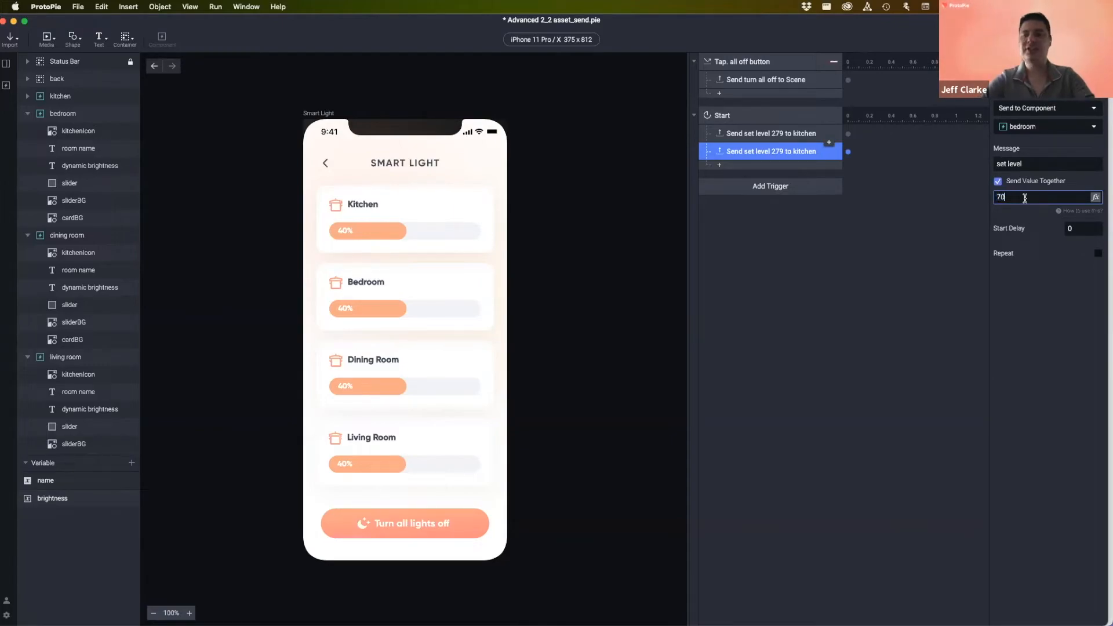
key(Return)
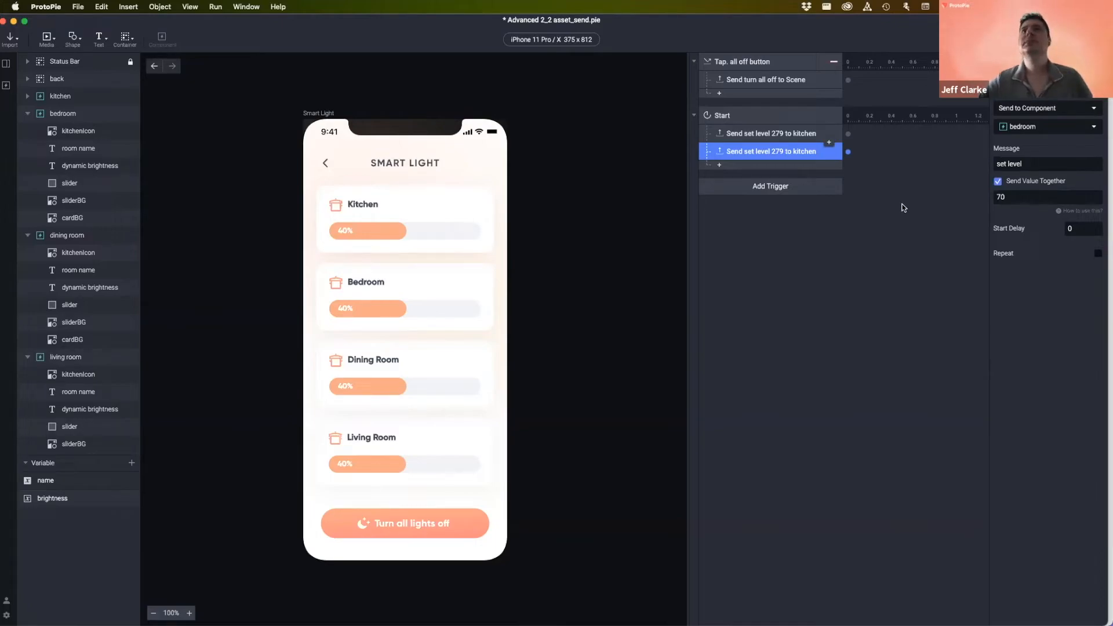
- Rename the copy to 'Send set level 70 to bedroom'
double_click(766, 151)
double_click(774, 151)
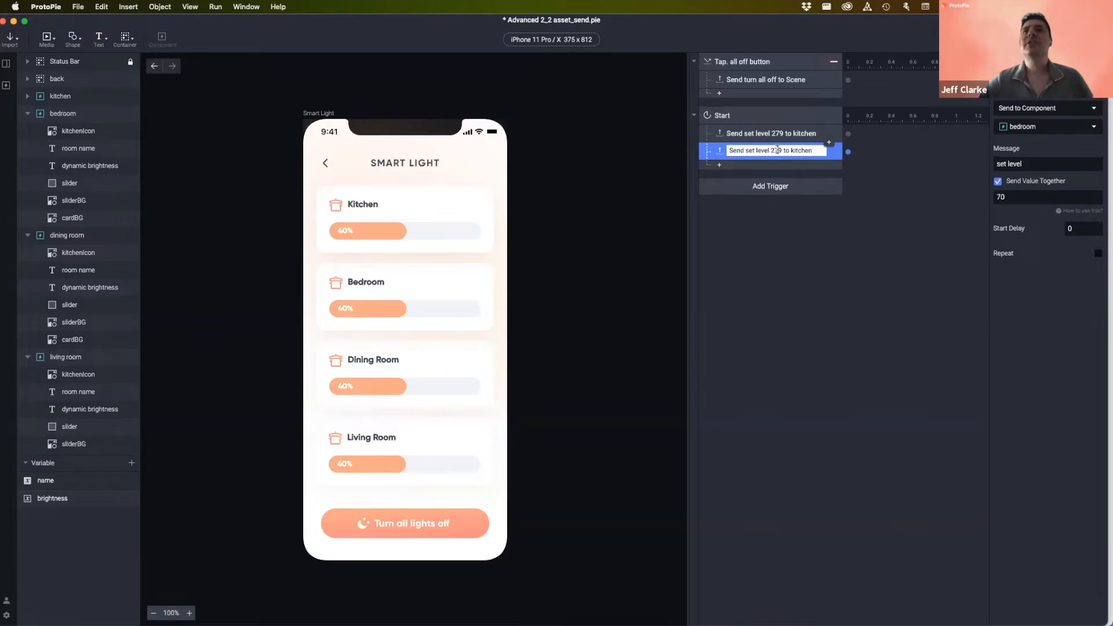
text(70)
double_click(814, 154)
text(bedroom)
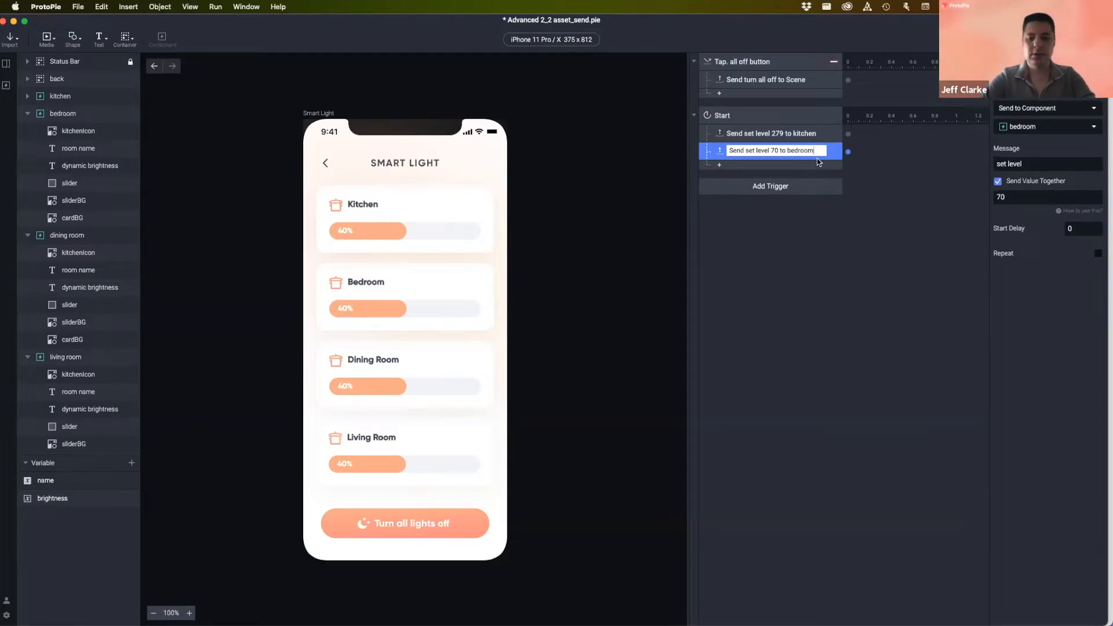
key(Return)
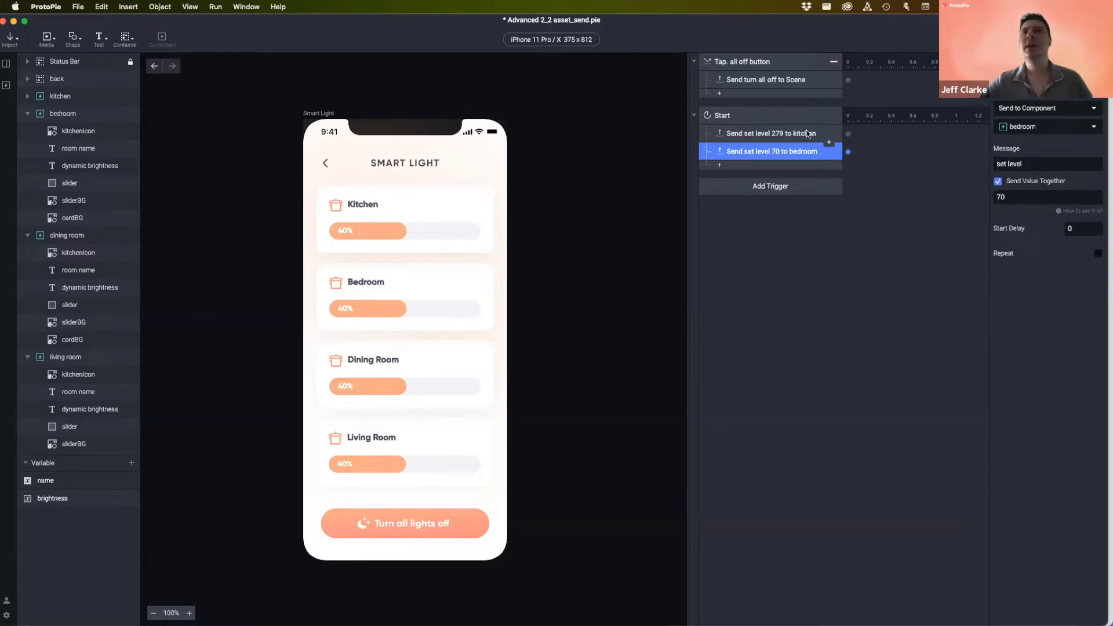
click(874, 262)
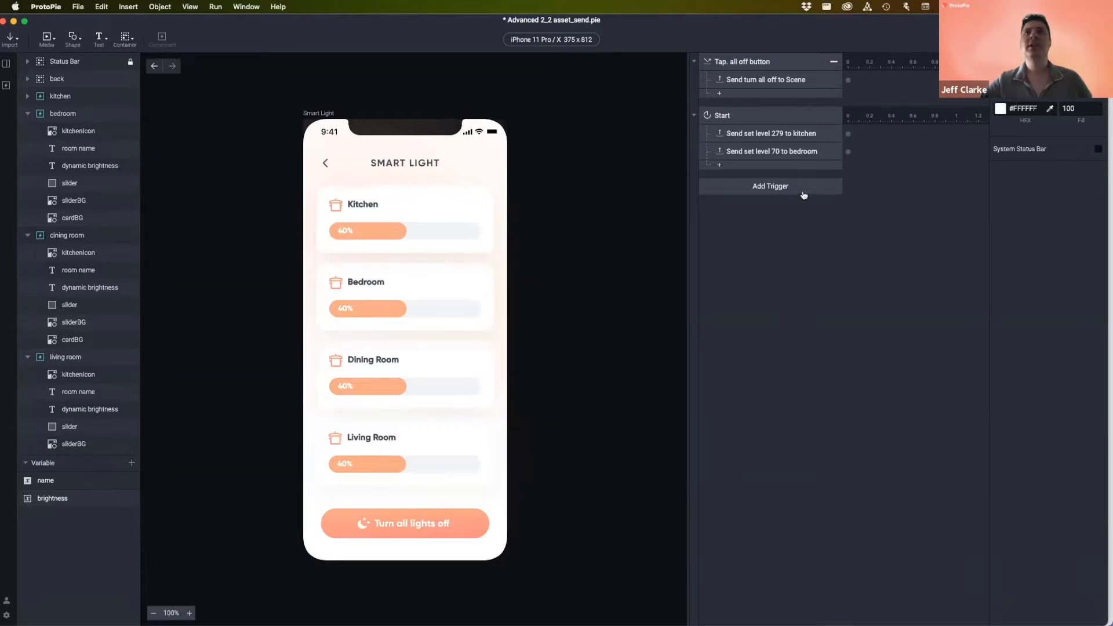
click(750, 134)
click(750, 149)
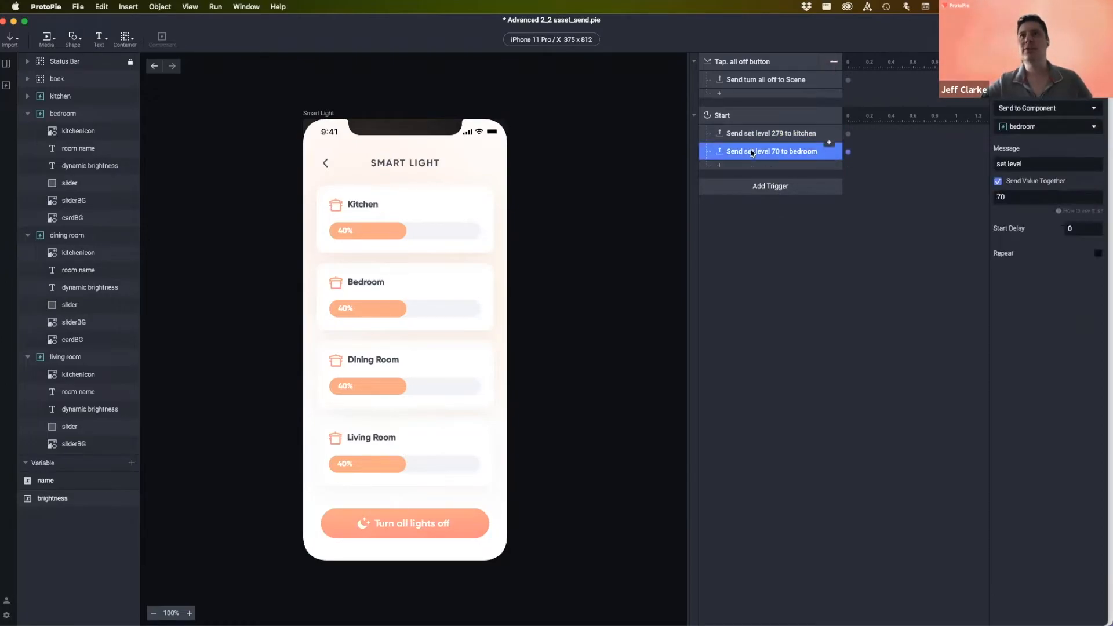
click(770, 256)
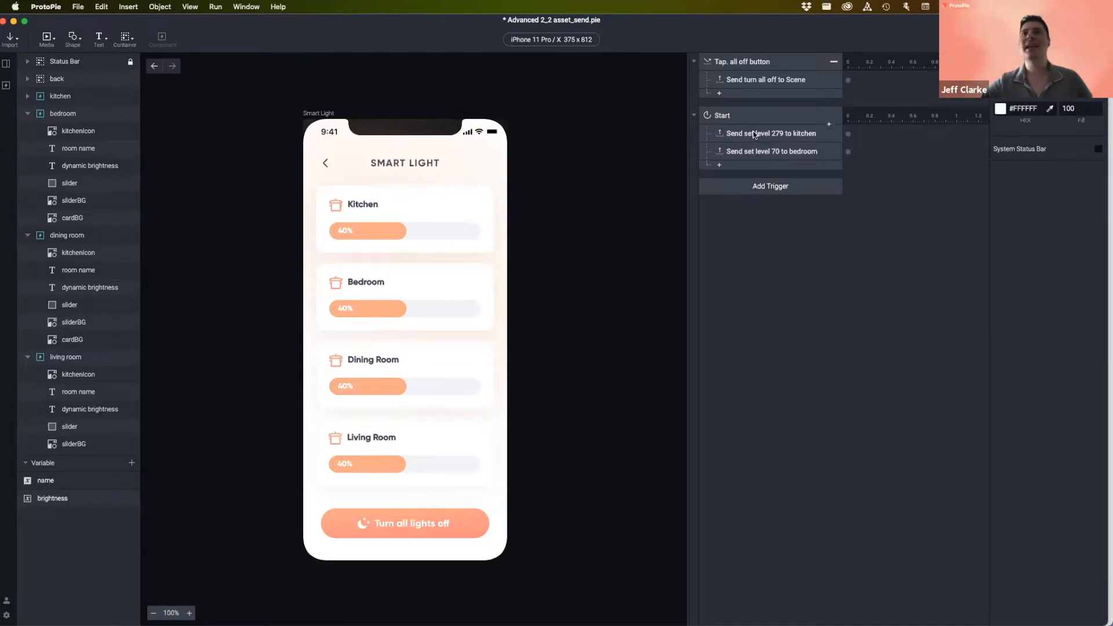
click(806, 150)
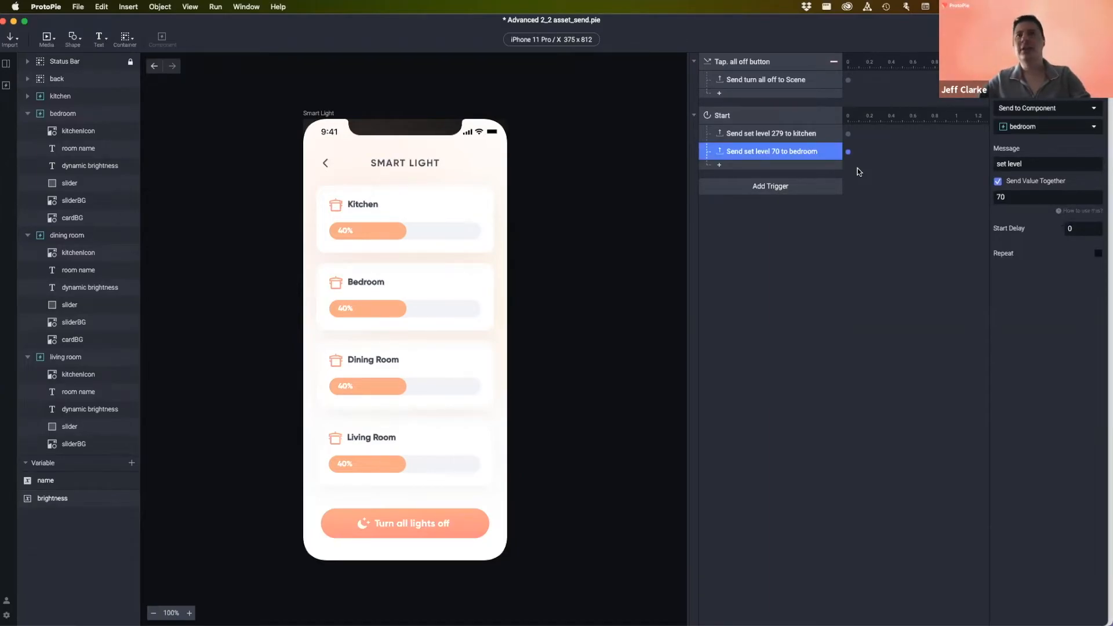
- Duplicate the bedroom response, set its value to 0, and target the dining room
key(super+d)
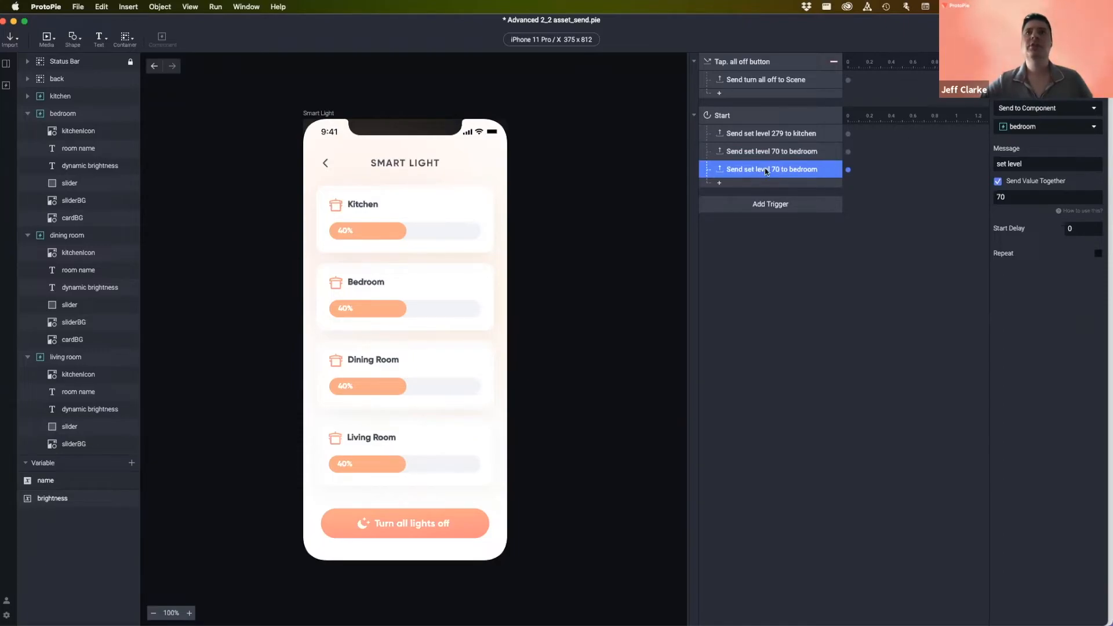
click(1020, 196)
text(0)
click(1029, 128)
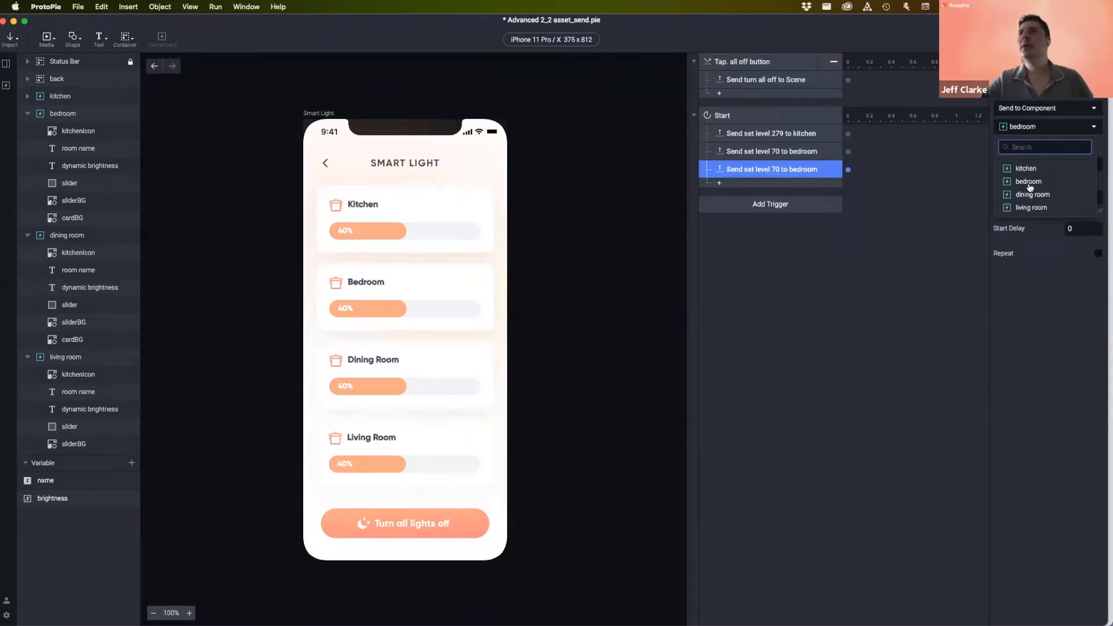
click(1057, 194)
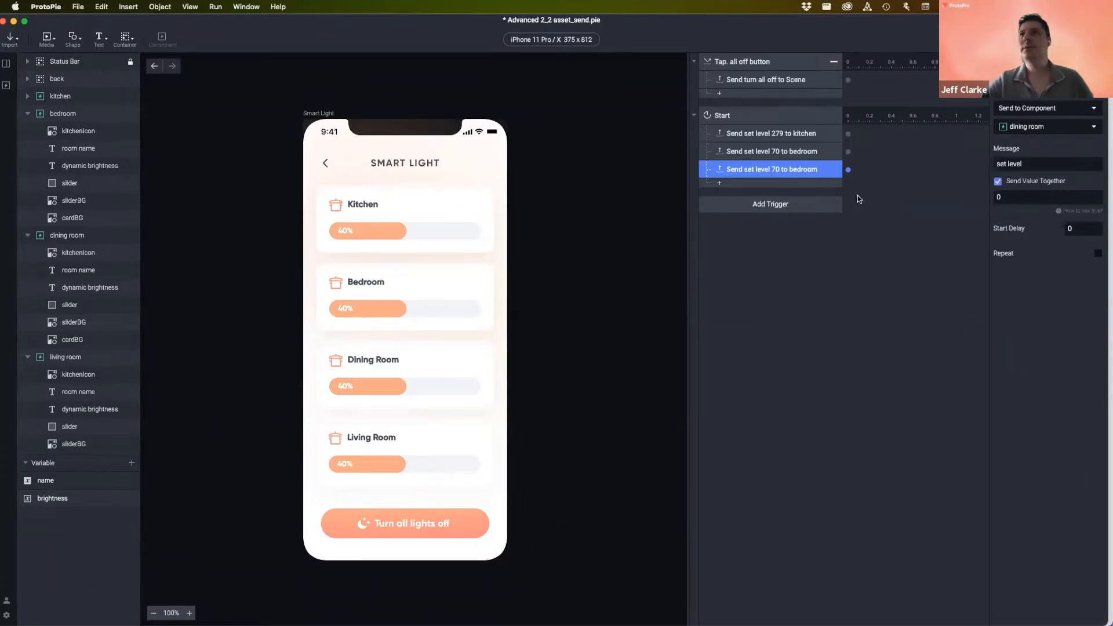
- Rename the third response to 'Send set level 0 to dining room'
double_click(772, 172)
double_click(774, 169)
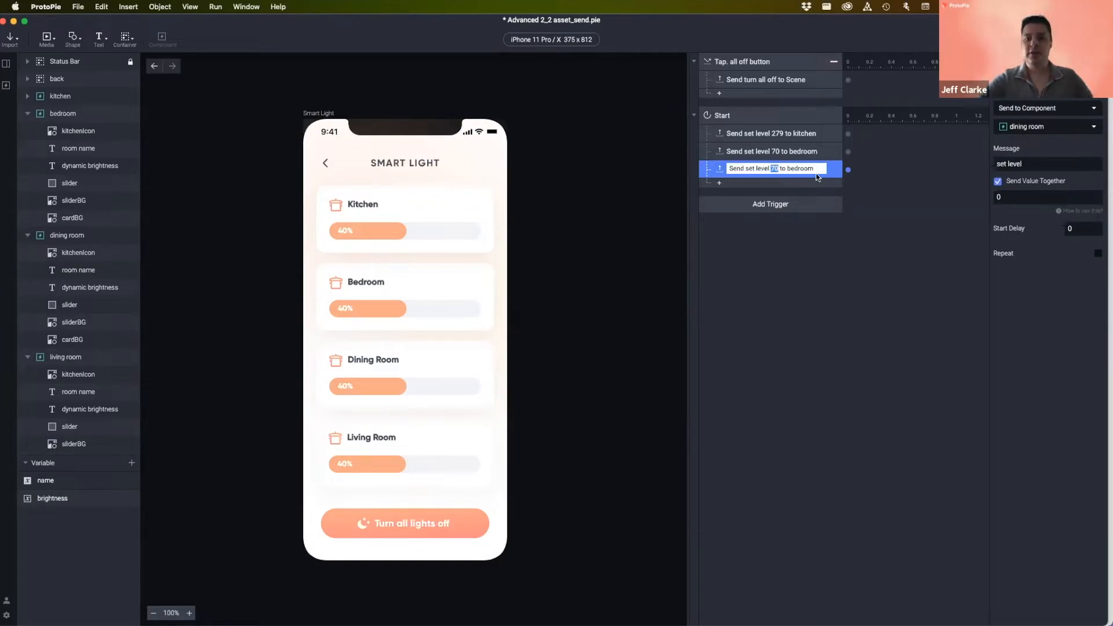
text(0)
double_click(794, 168)
text(dinign room)
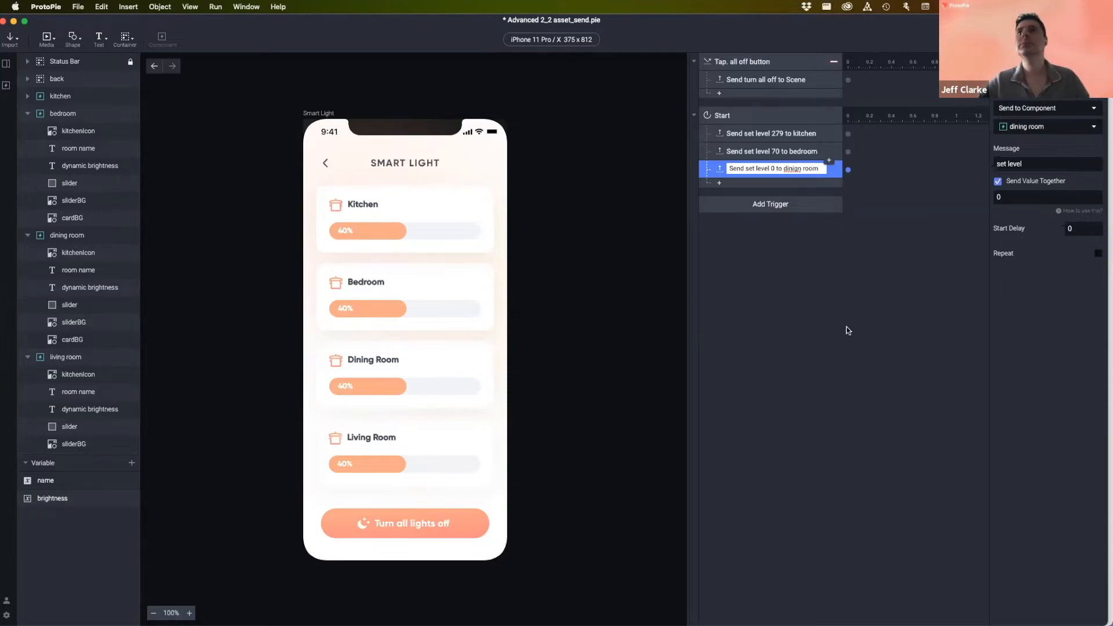
click(801, 168)
key(BackSpace)
key(BackSpace)
text(ng)
click(889, 295)
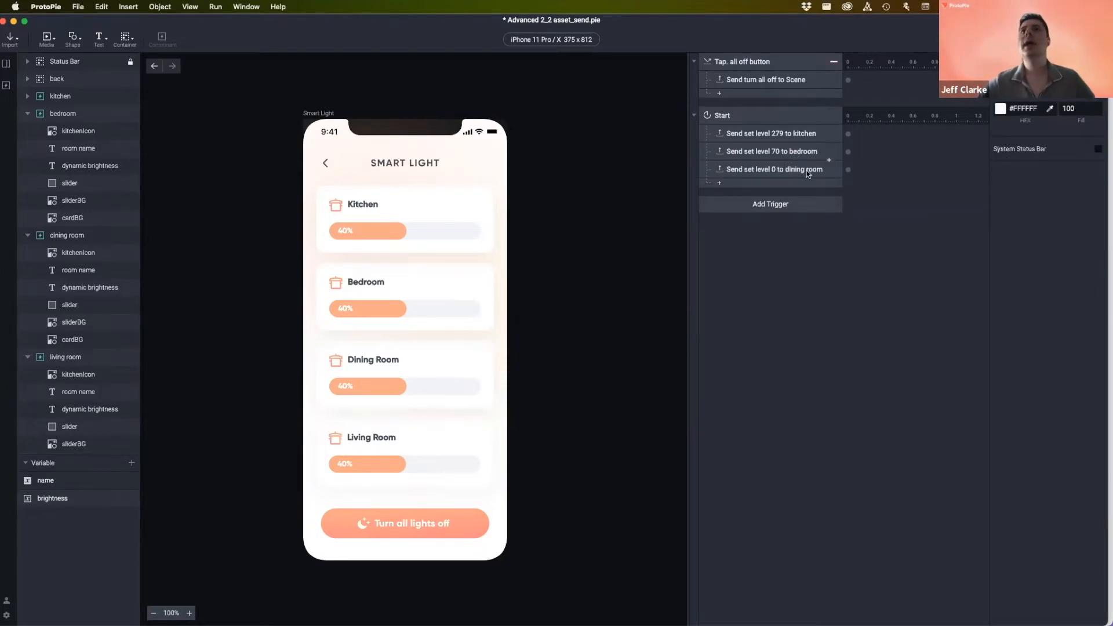
click(817, 172)
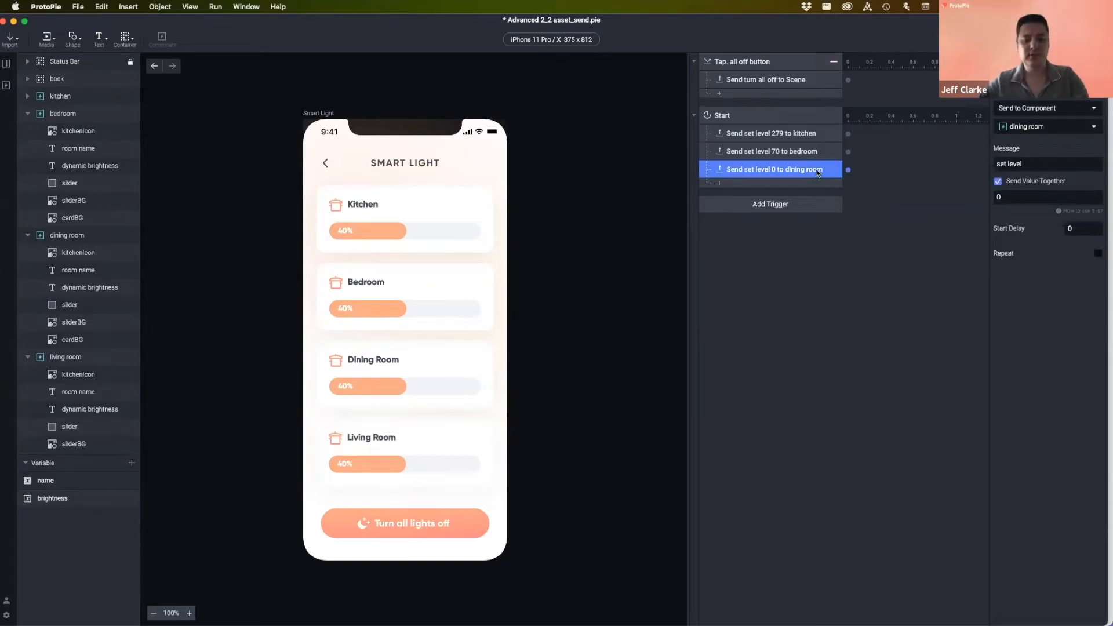
- Duplicate the dining room response, target the living room, and set value 140
key(super+d)
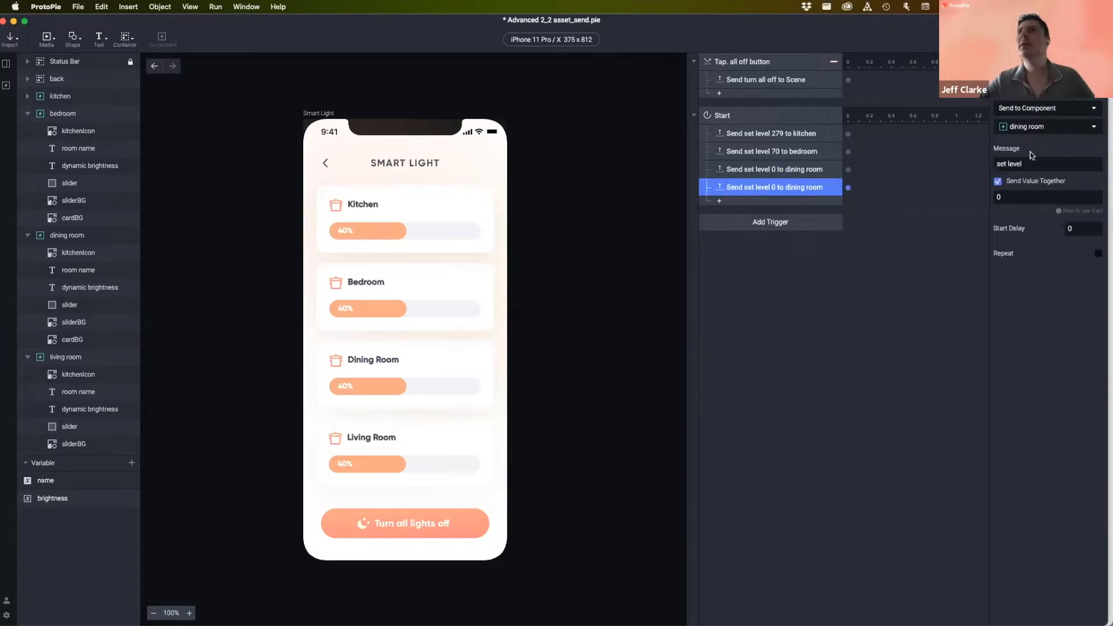
click(1035, 127)
click(1031, 205)
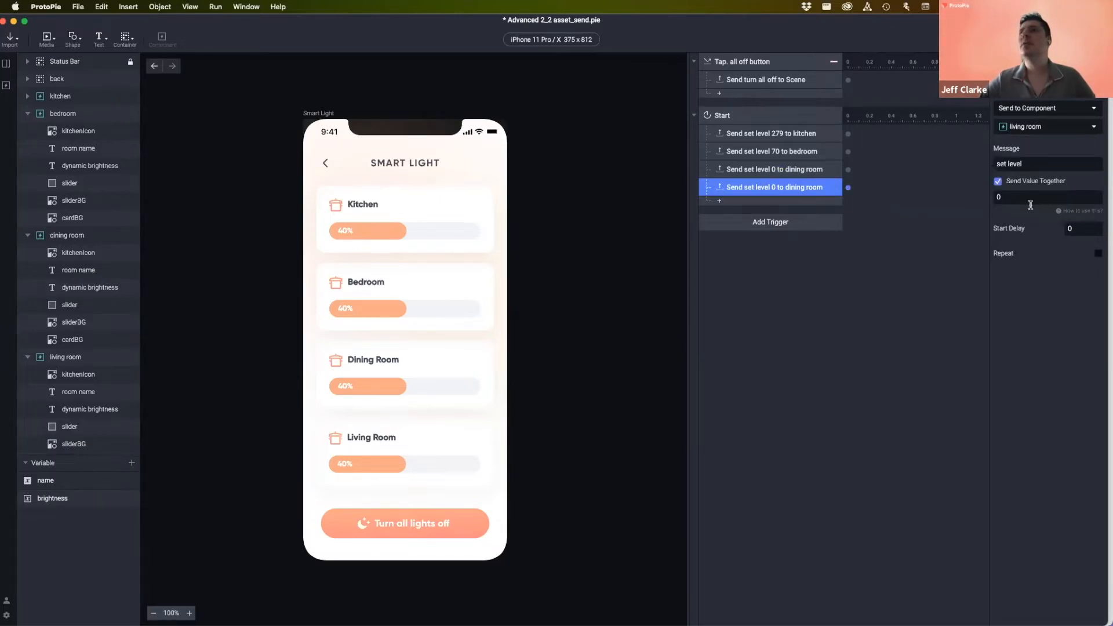
click(1013, 198)
text(140)
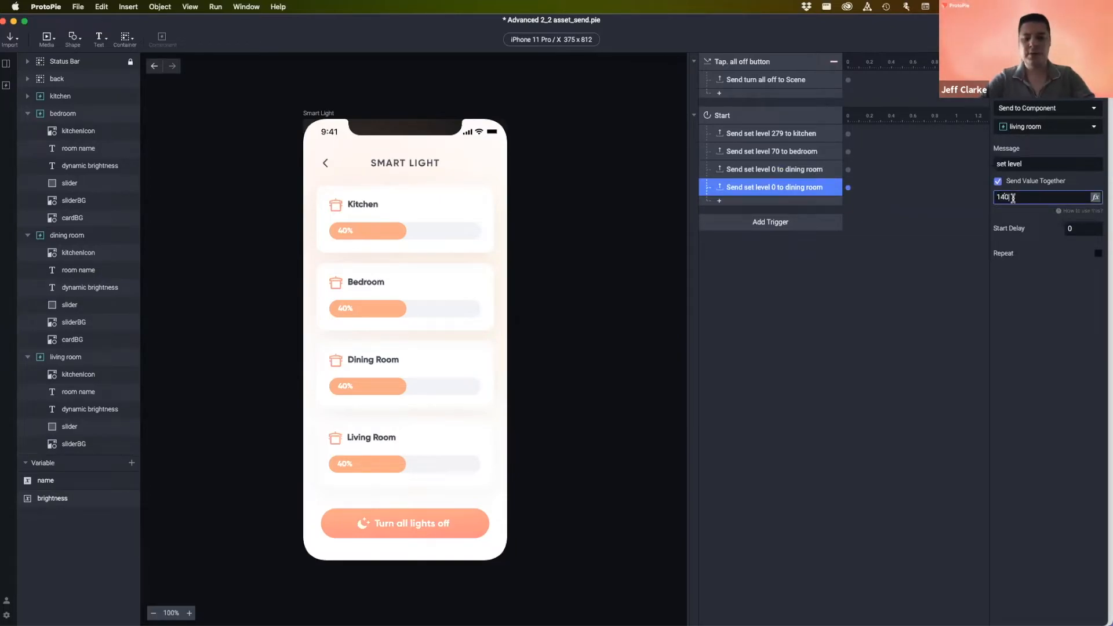
key(Return)
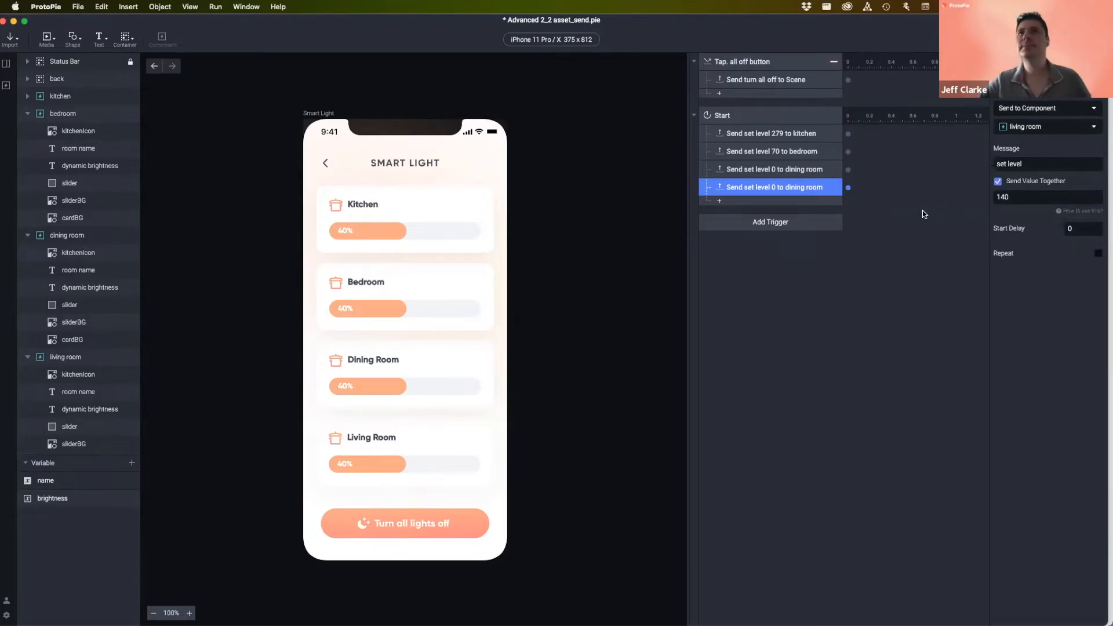
- Rename the copied response for the living room and value 140
double_click(784, 189)
text(14)
drag(792, 188, 820, 190)
text(l)
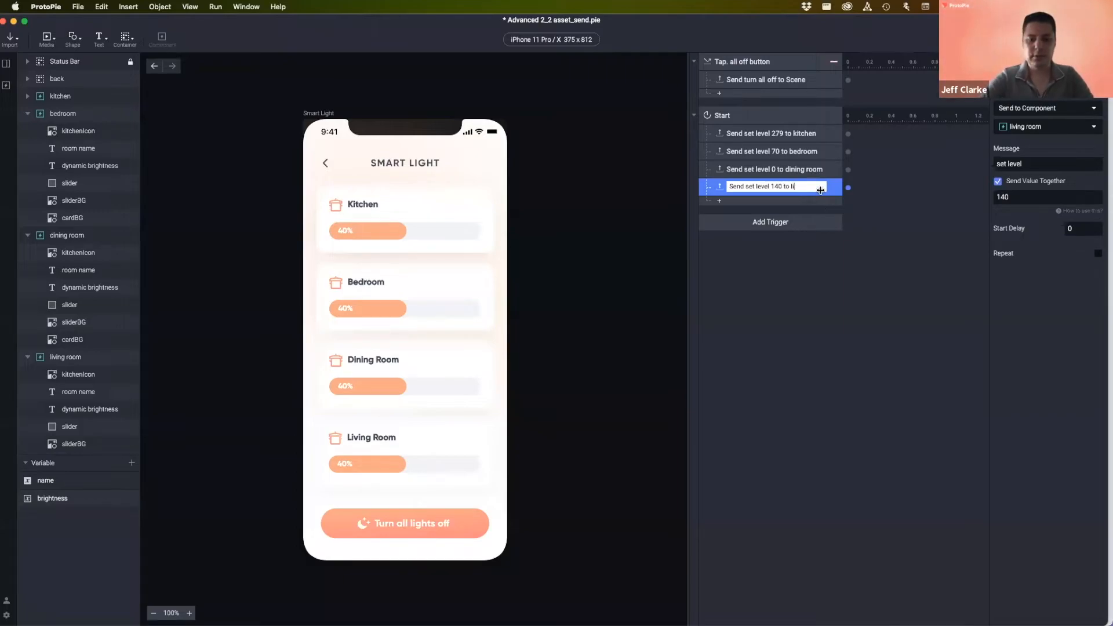
text(iving room)
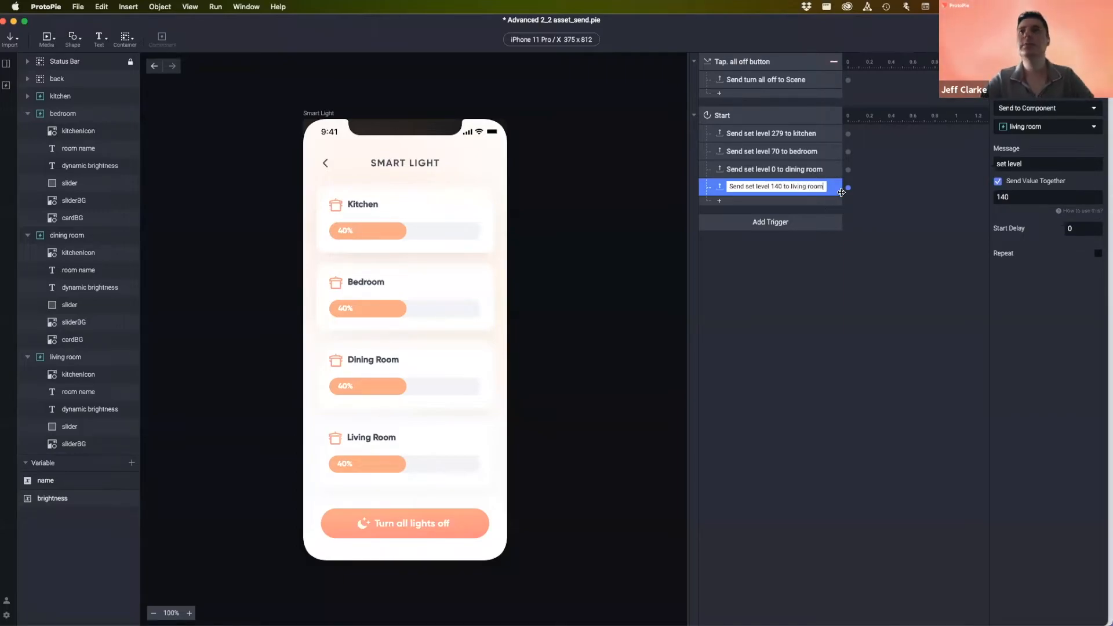
key(Return)
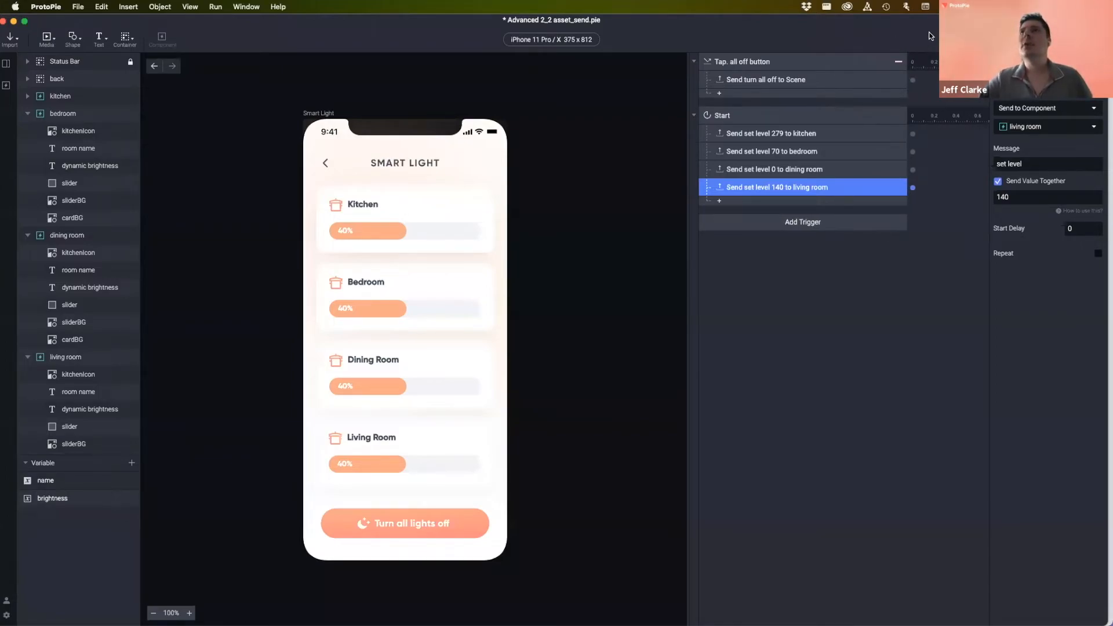
key(super+p)
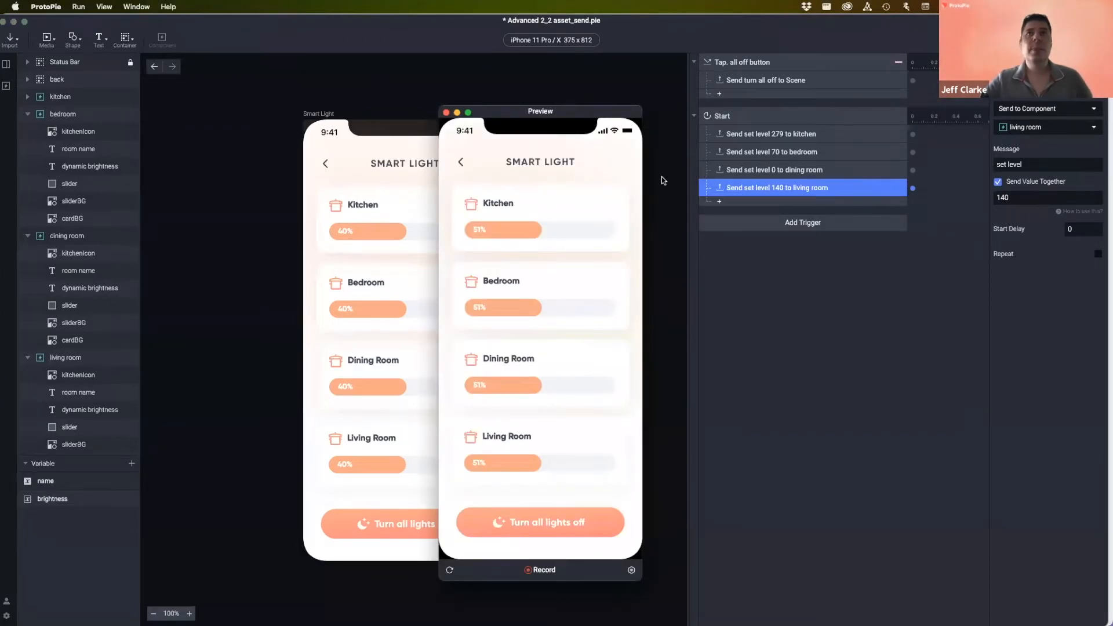
drag(603, 111, 561, 105)
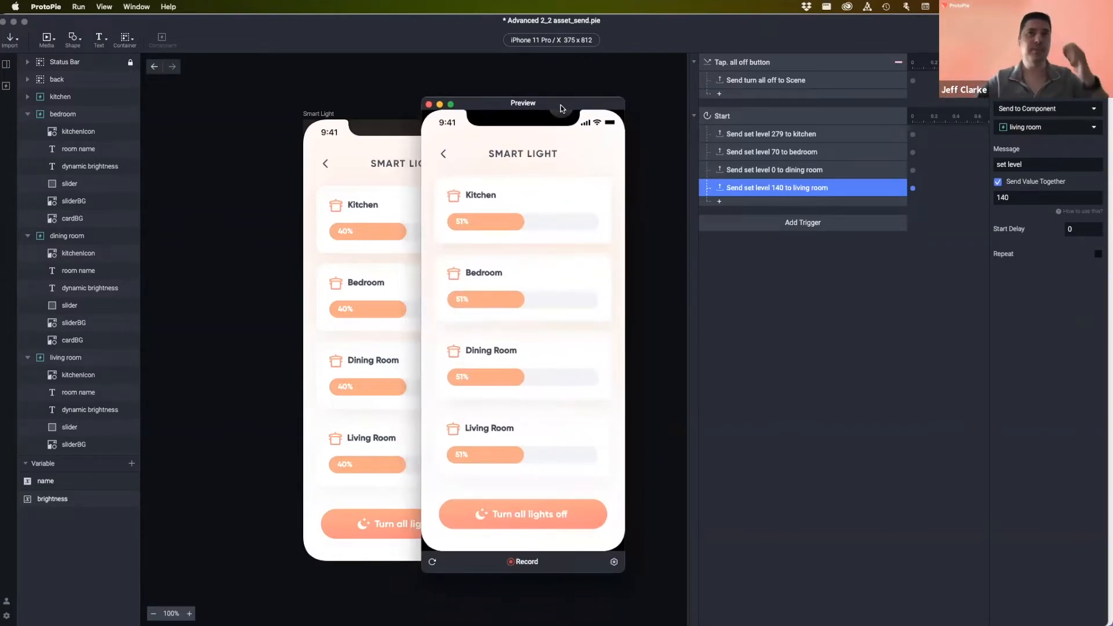
click(430, 104)
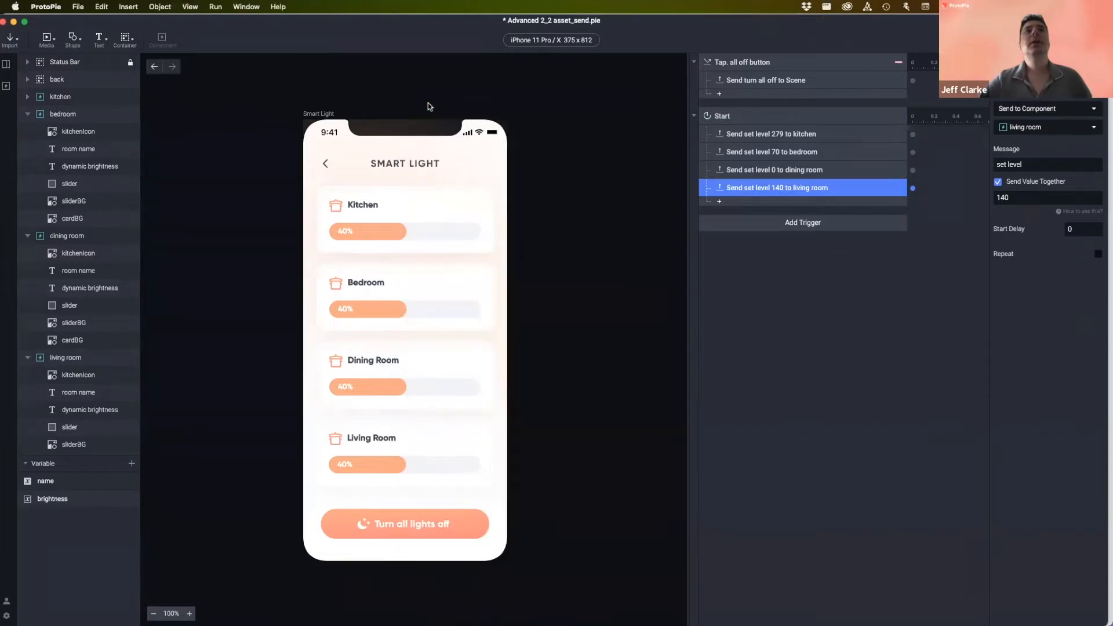
- Open the Light Slider component from the Components panel for editing
drag(114, 15, 118, 15)
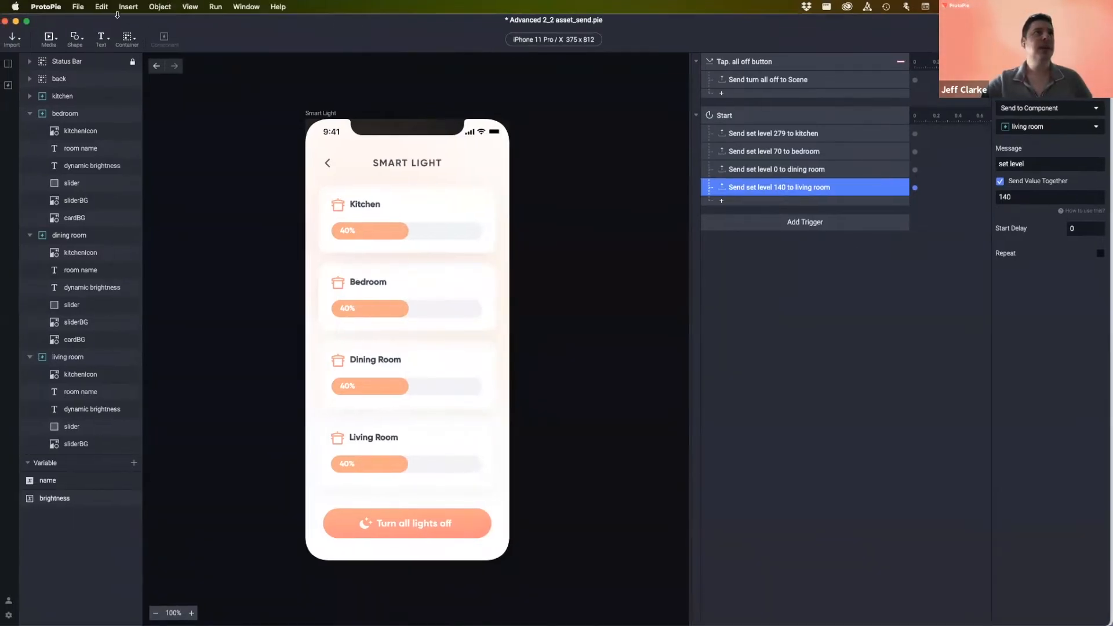
click(8, 85)
double_click(57, 119)
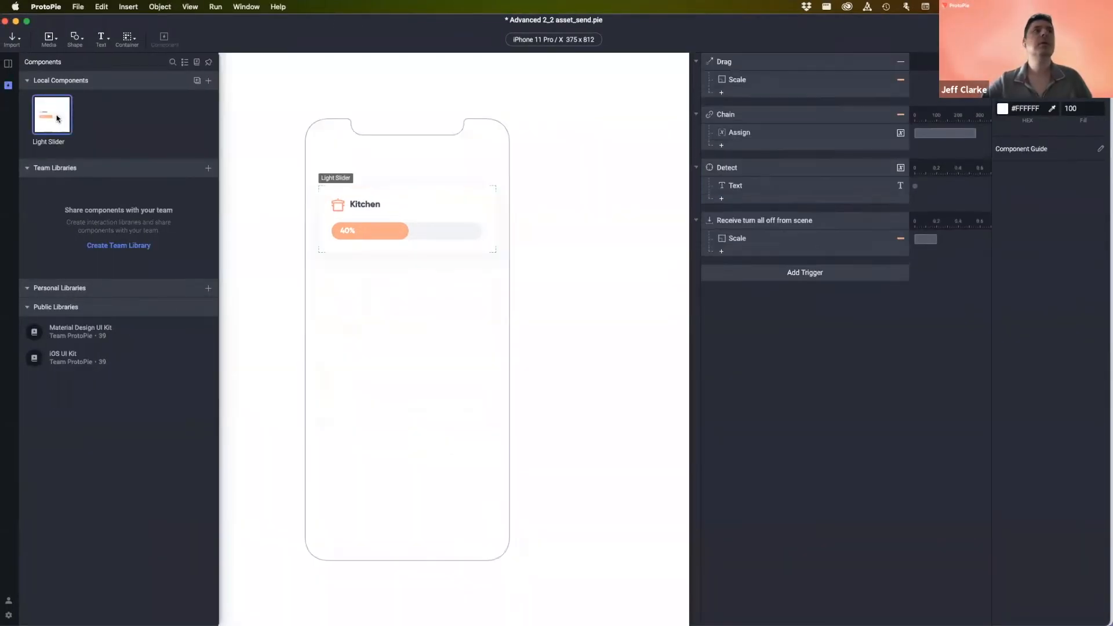
- Add a new Receive trigger and view its Receive from choices
click(820, 228)
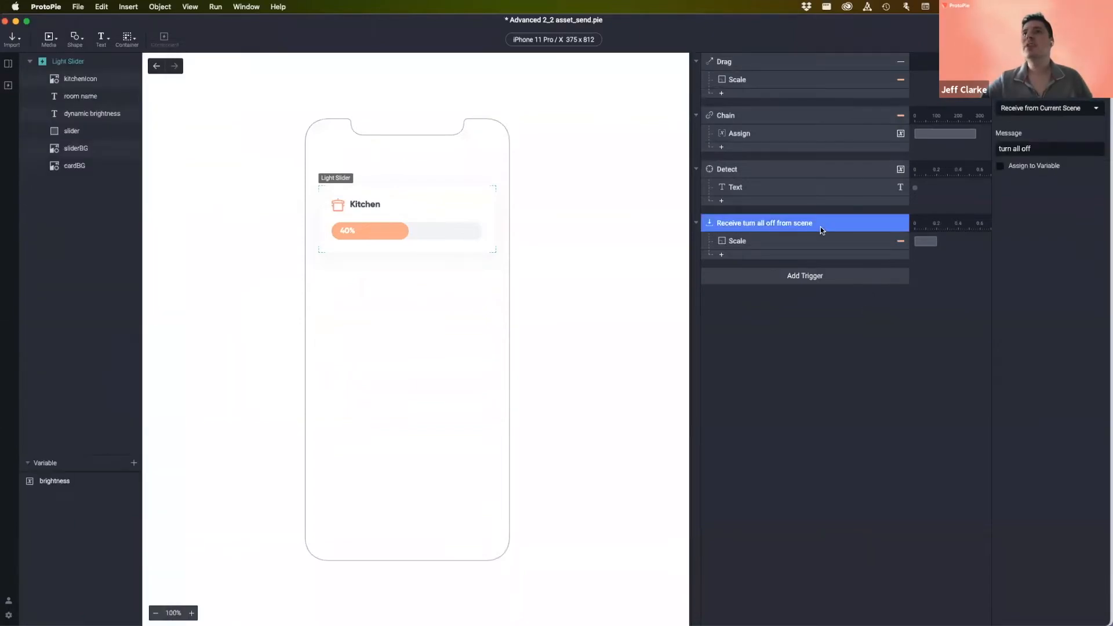
click(805, 346)
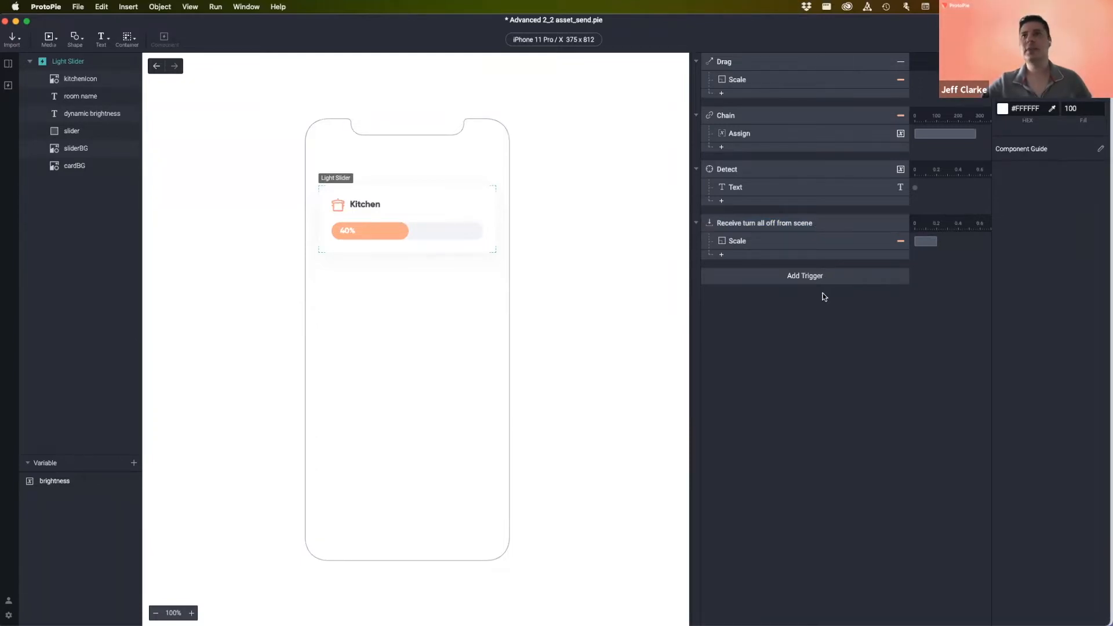
click(816, 277)
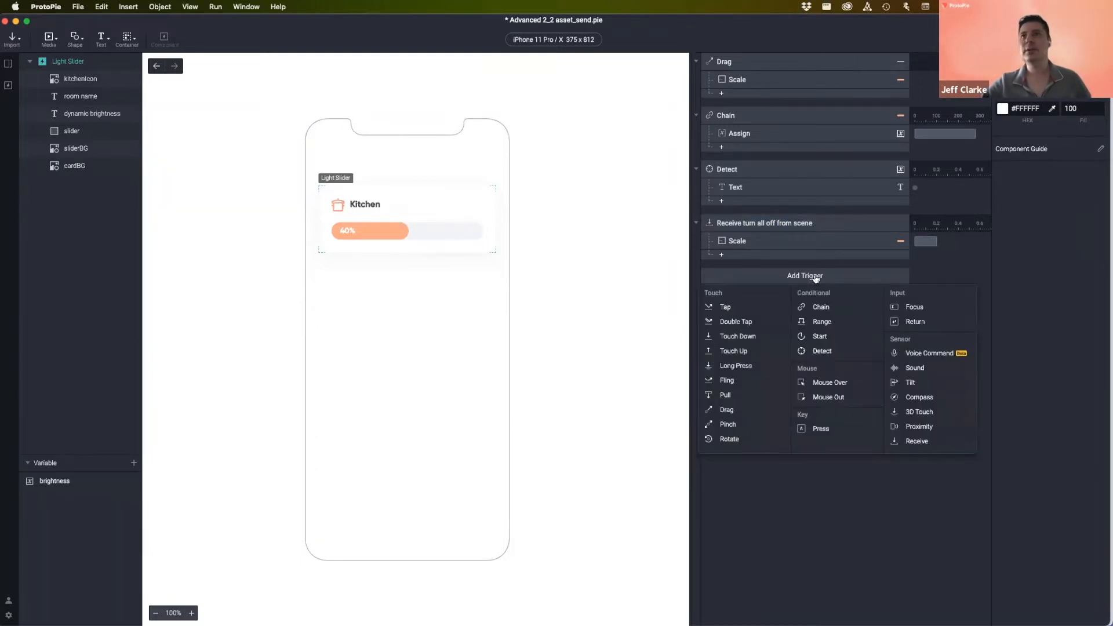
click(926, 441)
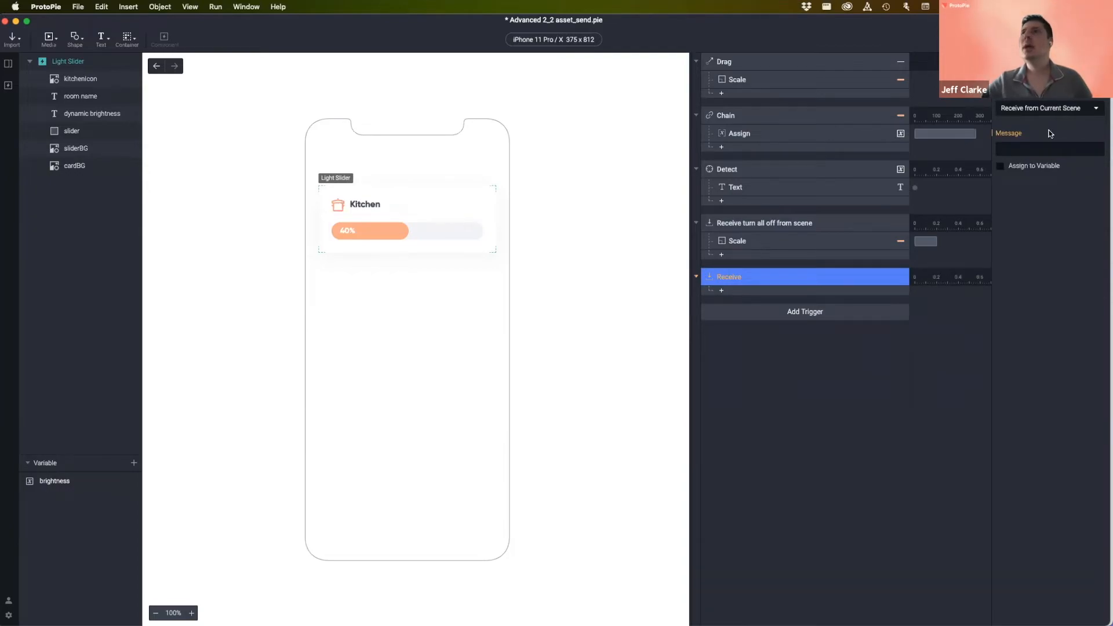
click(1048, 109)
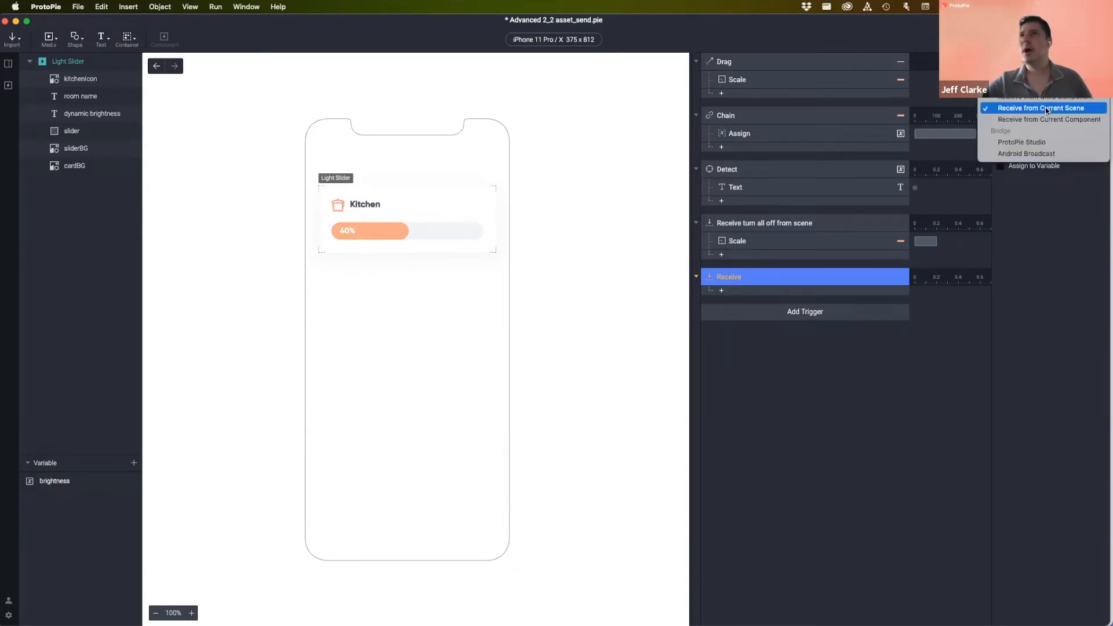
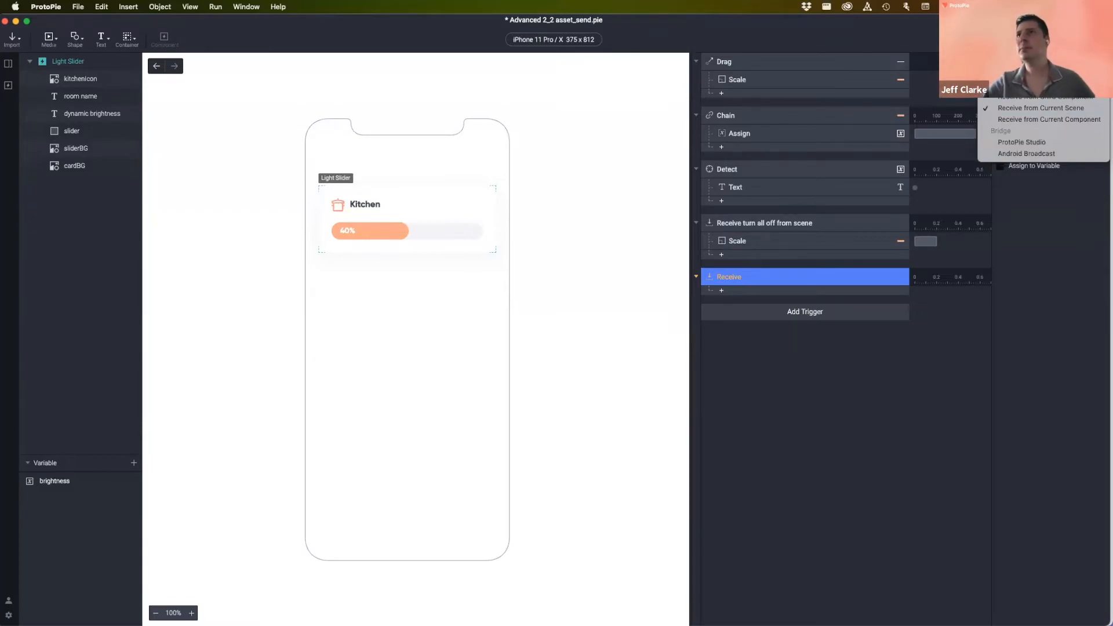
- Set the Receive trigger to listen from Parent for the 'set level' message
click(1038, 85)
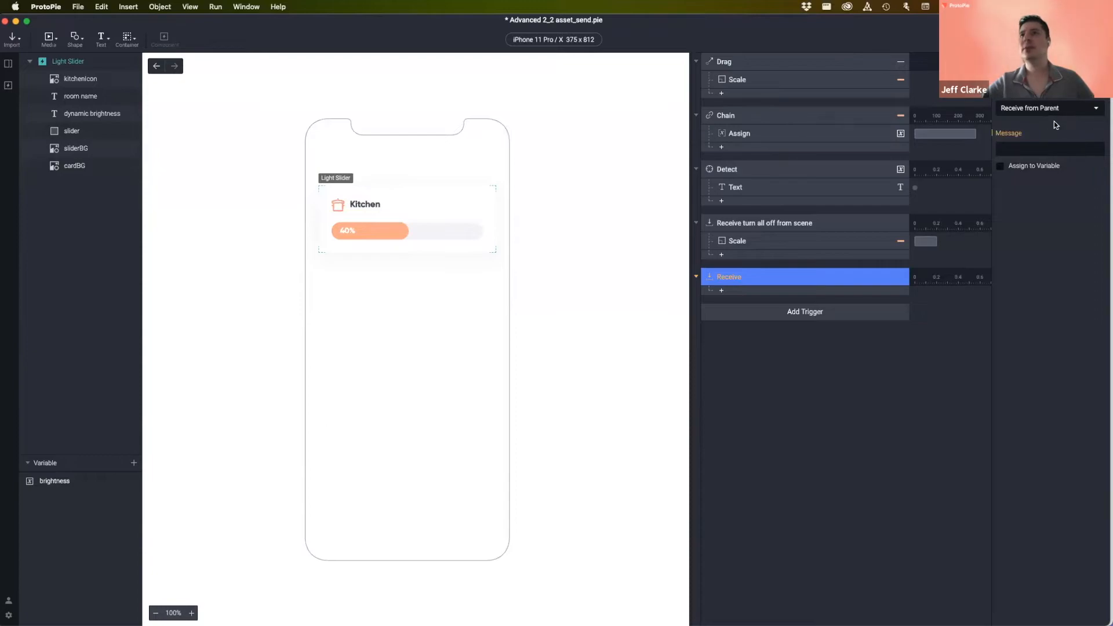
click(1011, 147)
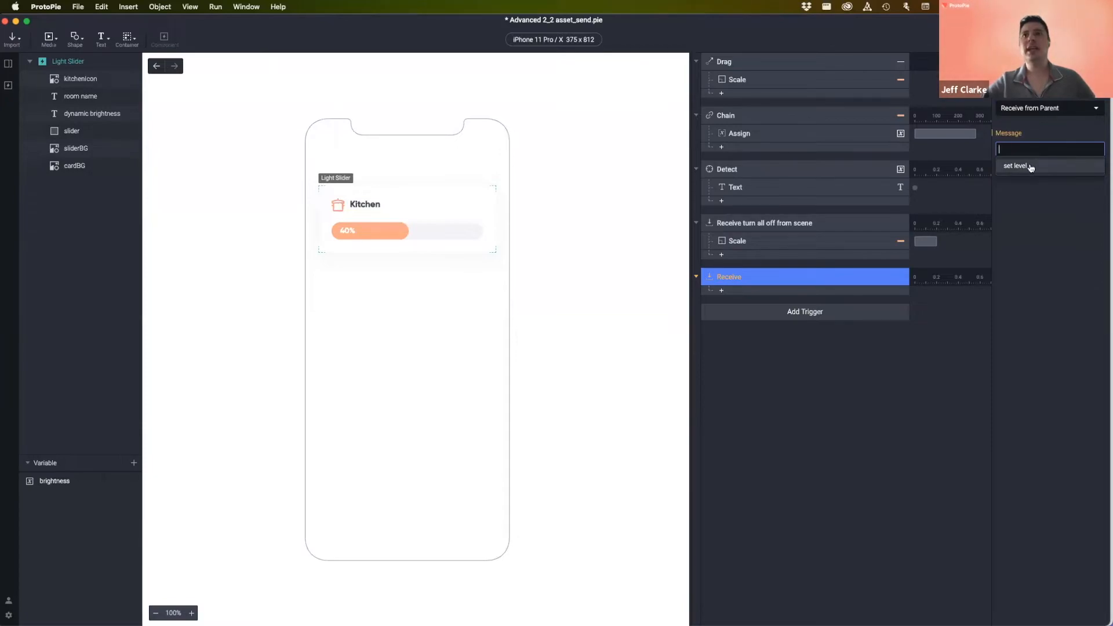
click(1032, 190)
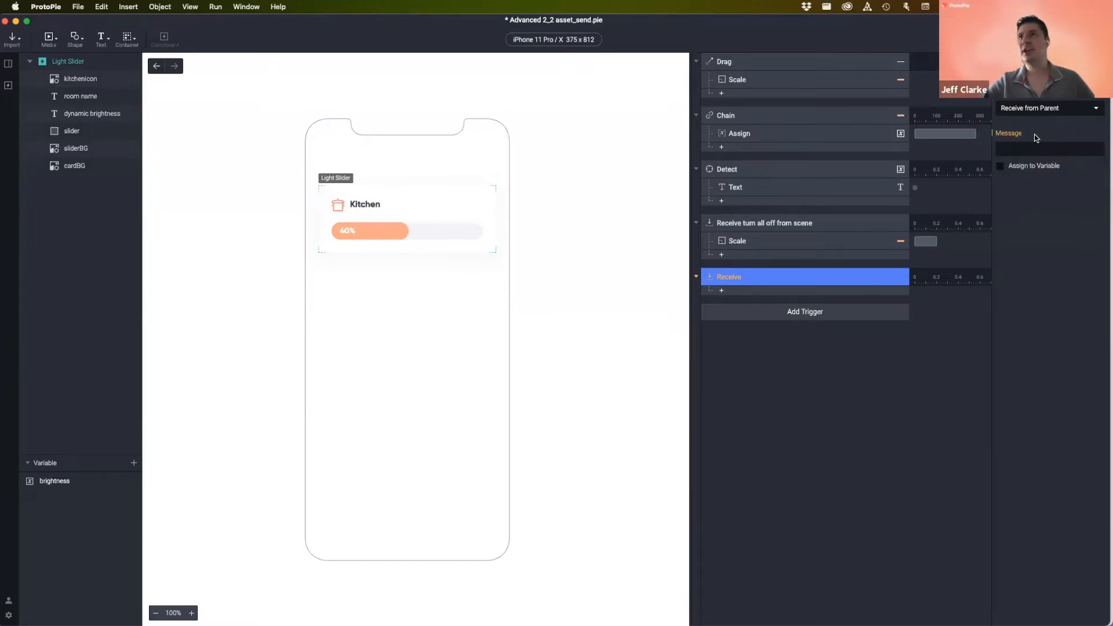
click(1051, 110)
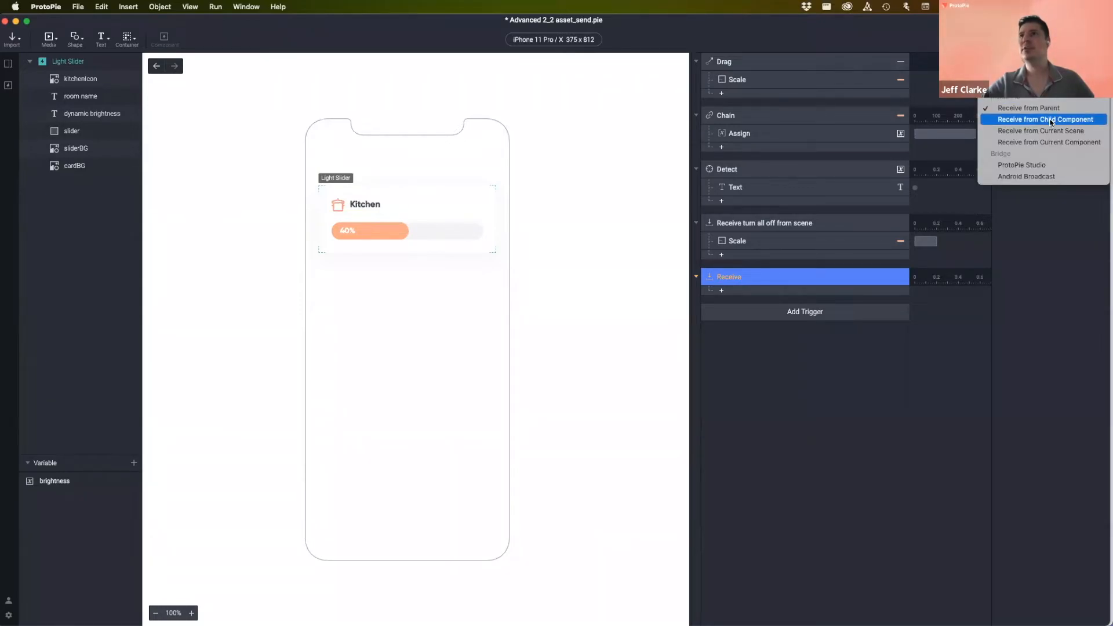
click(1051, 132)
click(1048, 150)
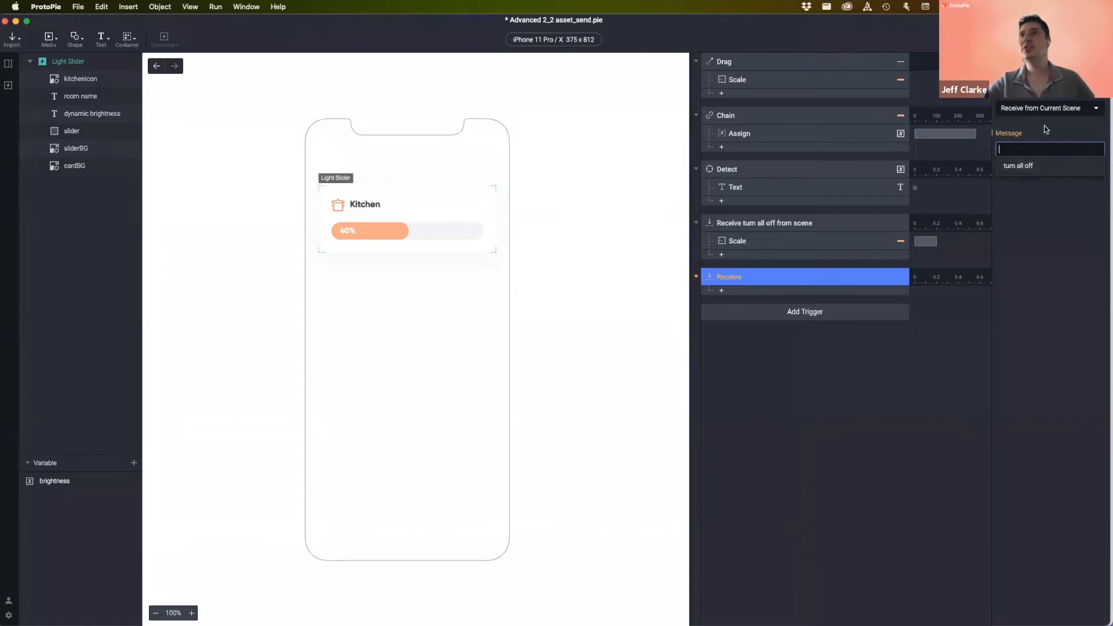
click(1047, 109)
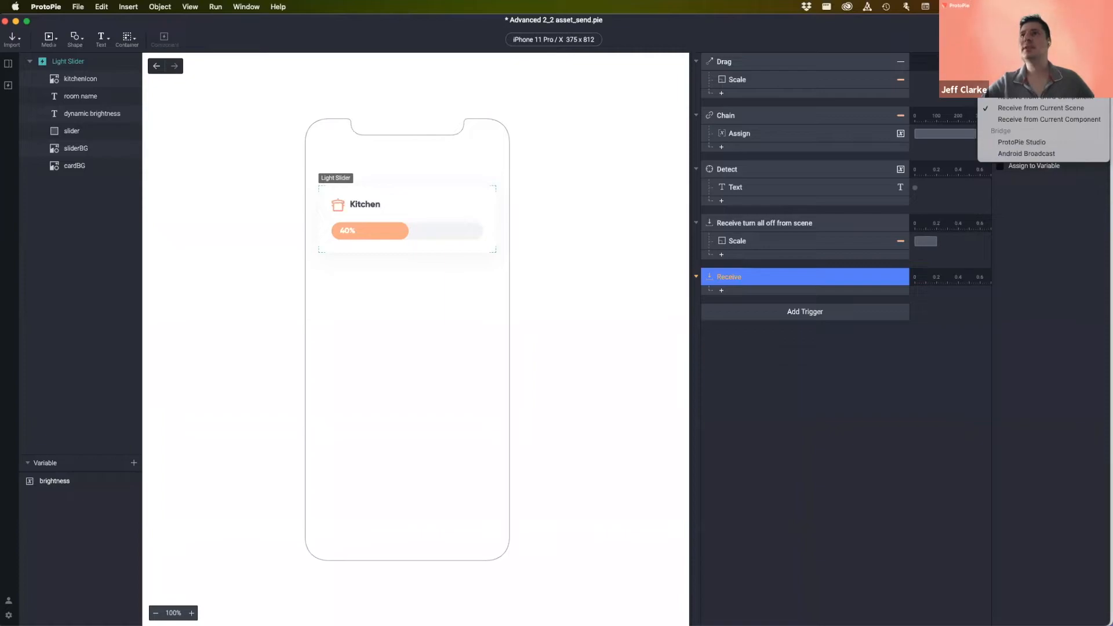
click(1047, 85)
click(1039, 152)
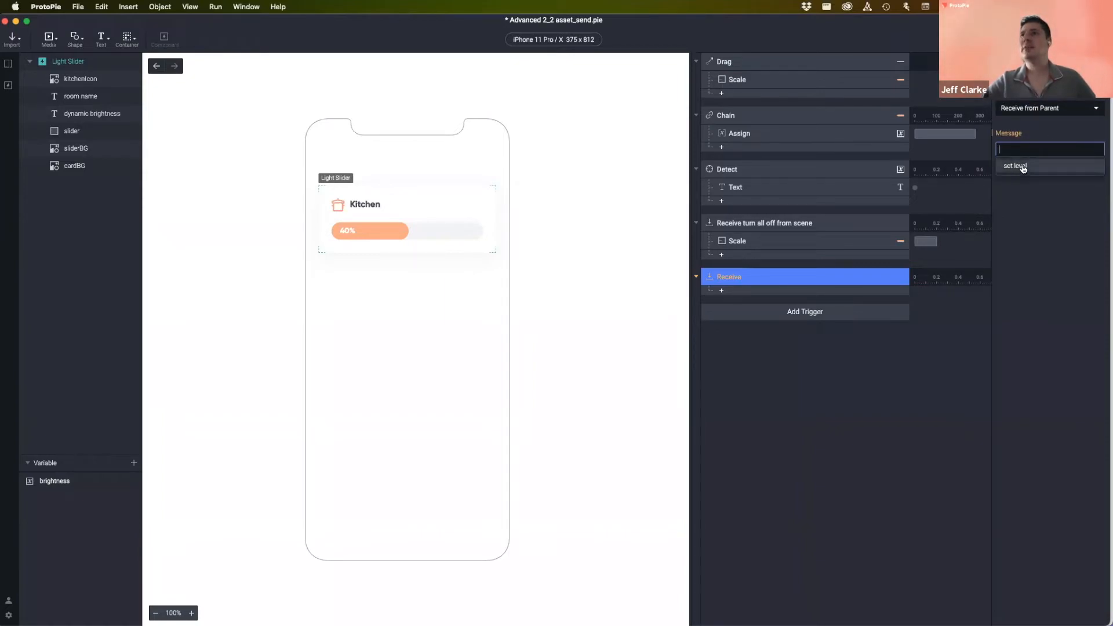
click(1023, 168)
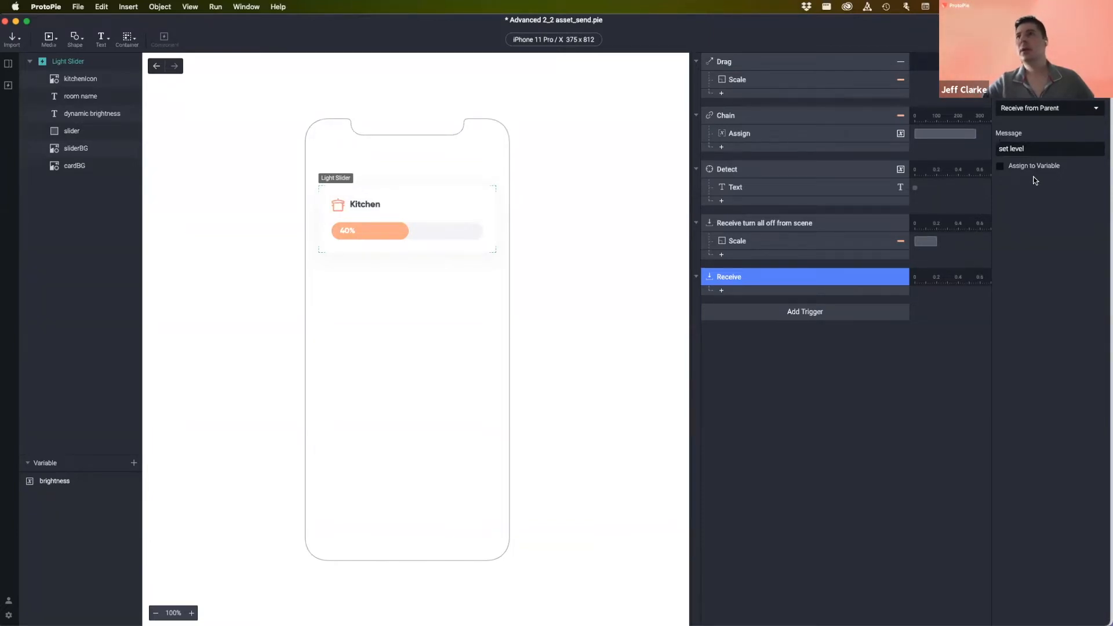
- Add a new variable named slider_width
click(82, 531)
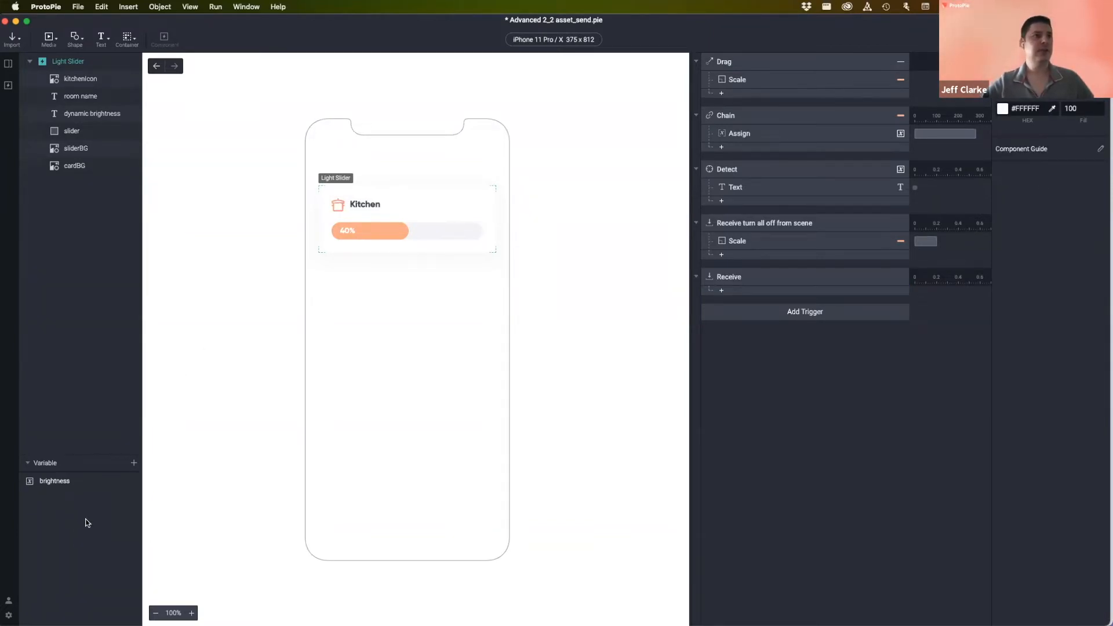
click(134, 465)
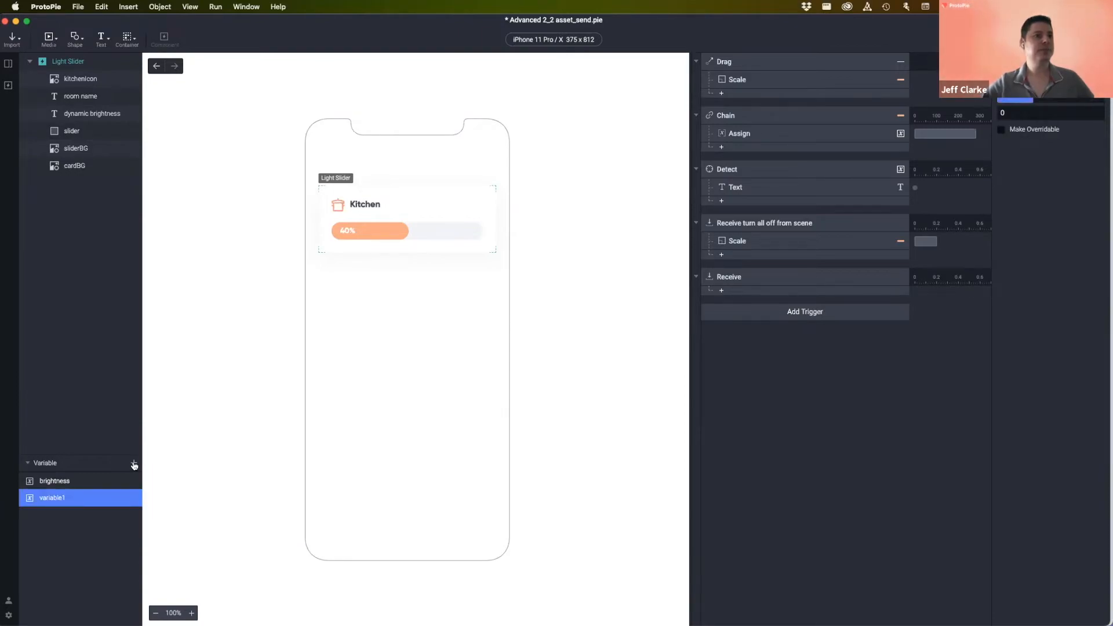
double_click(50, 497)
text(slider_wduth)
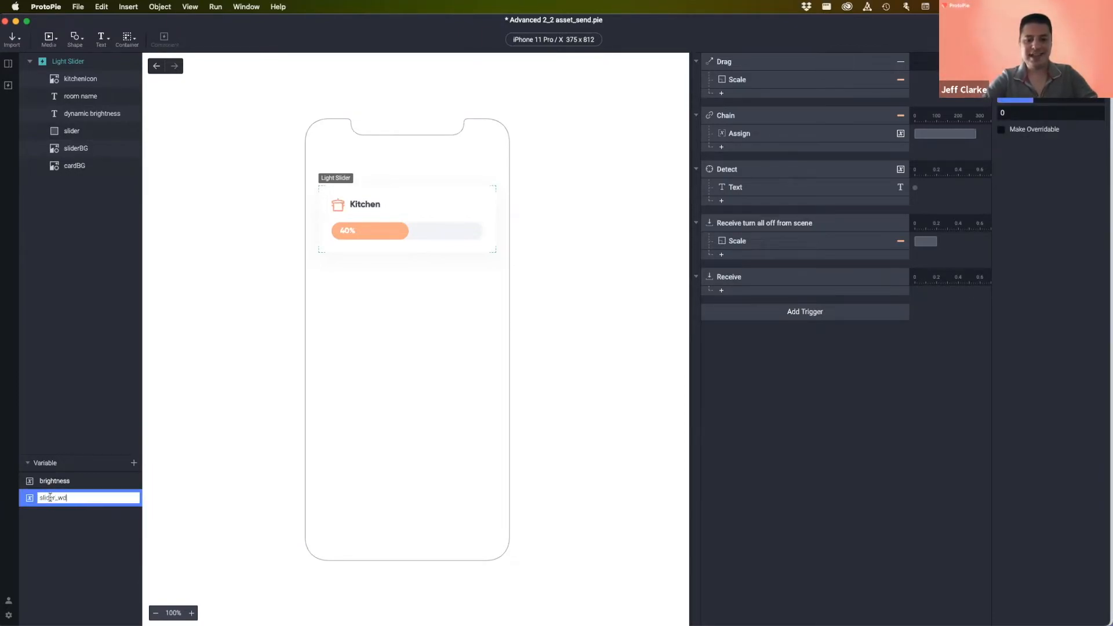
key(BackSpace)
key(BackSpace)
key(BackSpace)
key(BackSpace)
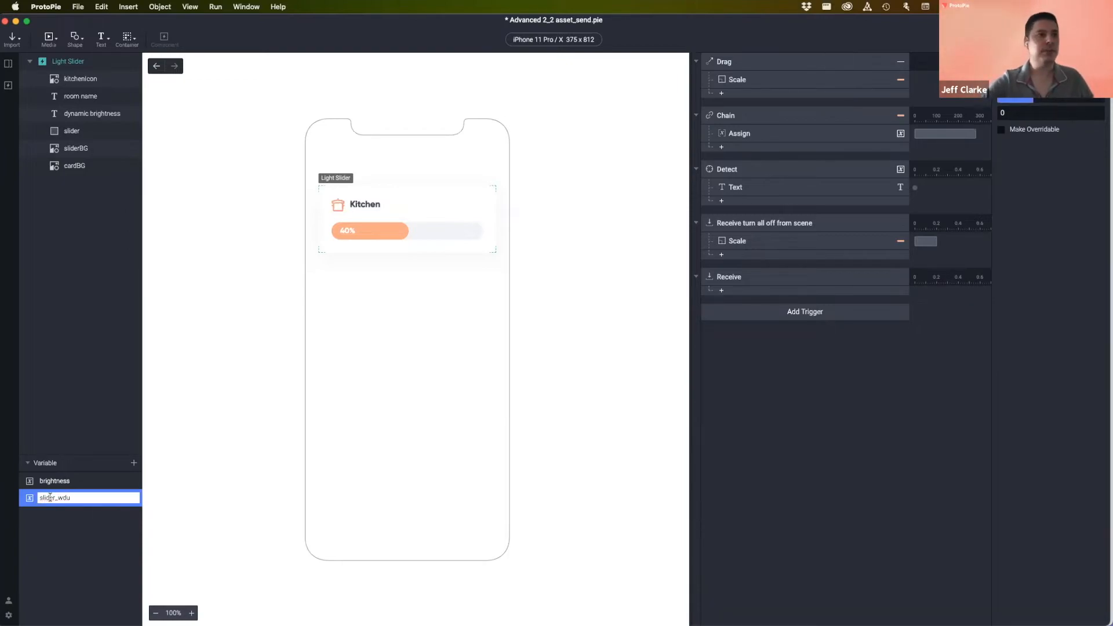
text(idth)
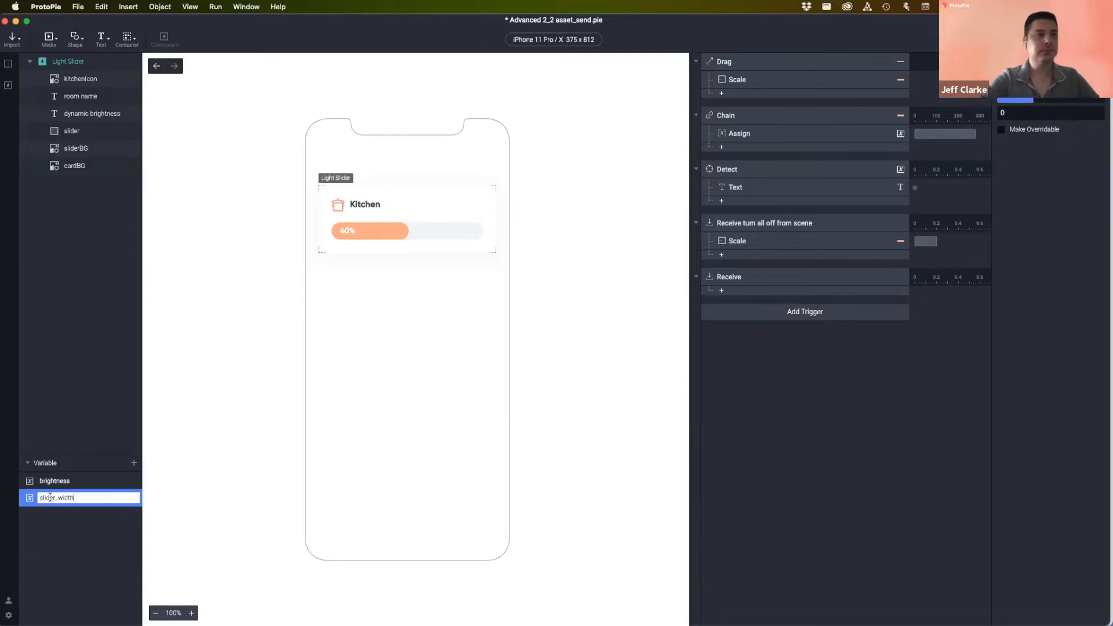
click(97, 537)
click(63, 498)
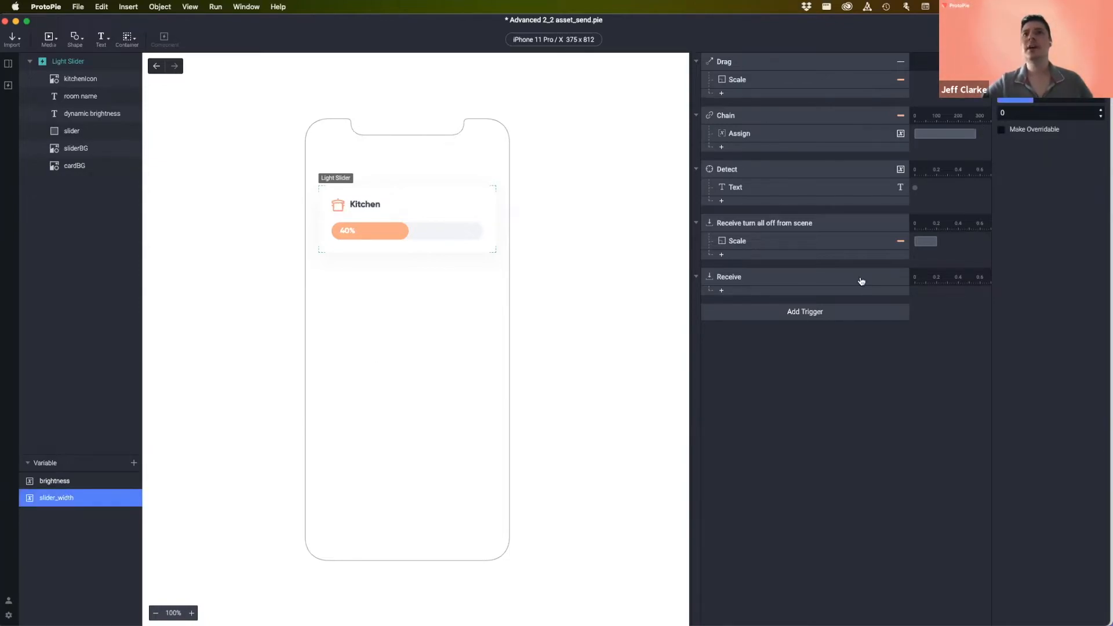
- Store the received set level value in the slider_width variable
click(765, 273)
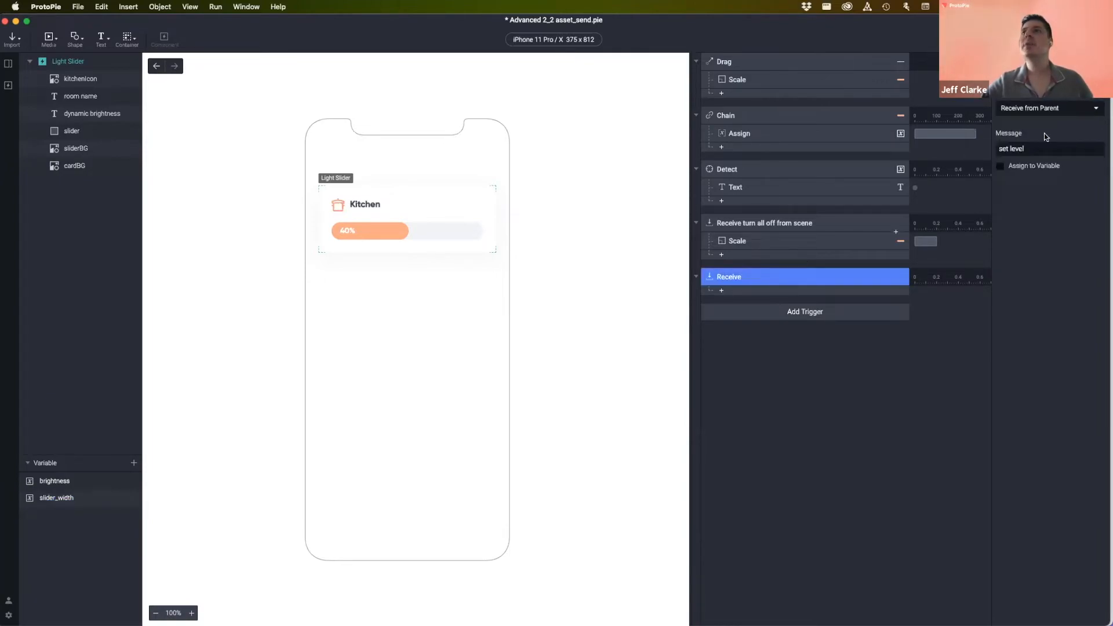
click(1010, 168)
click(1026, 183)
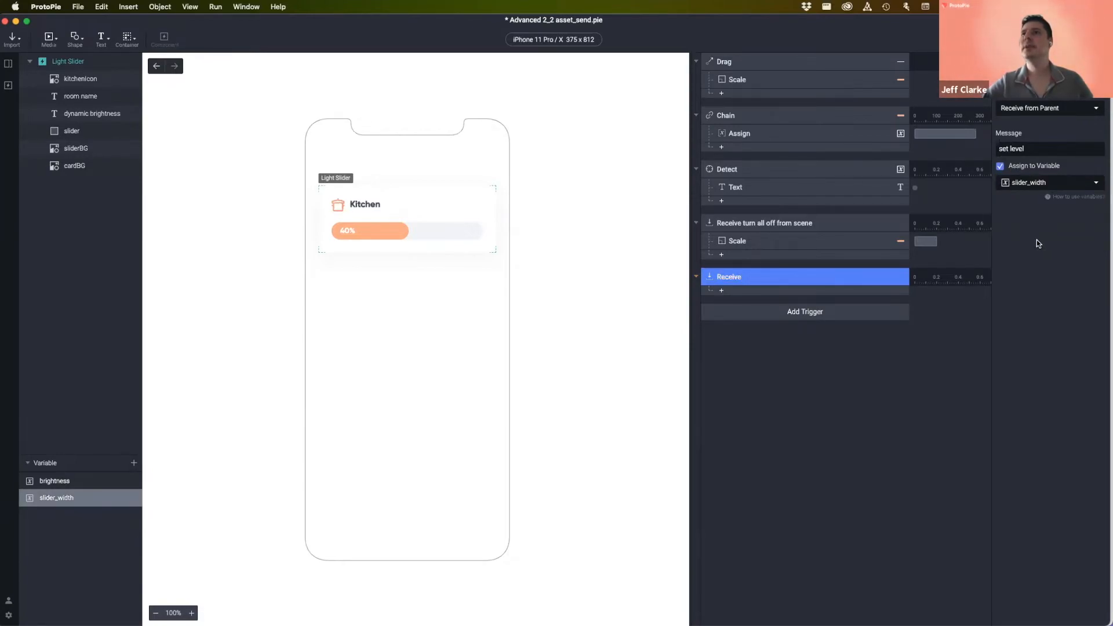
- Rename the trigger to 'Receive set level from parent'
double_click(754, 277)
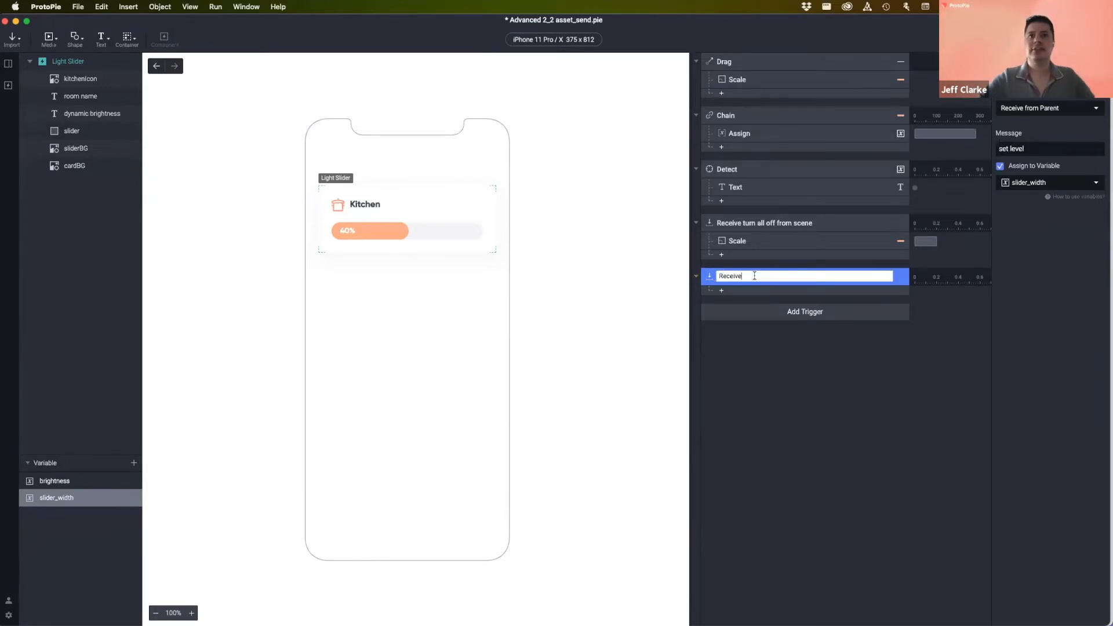
text(set)
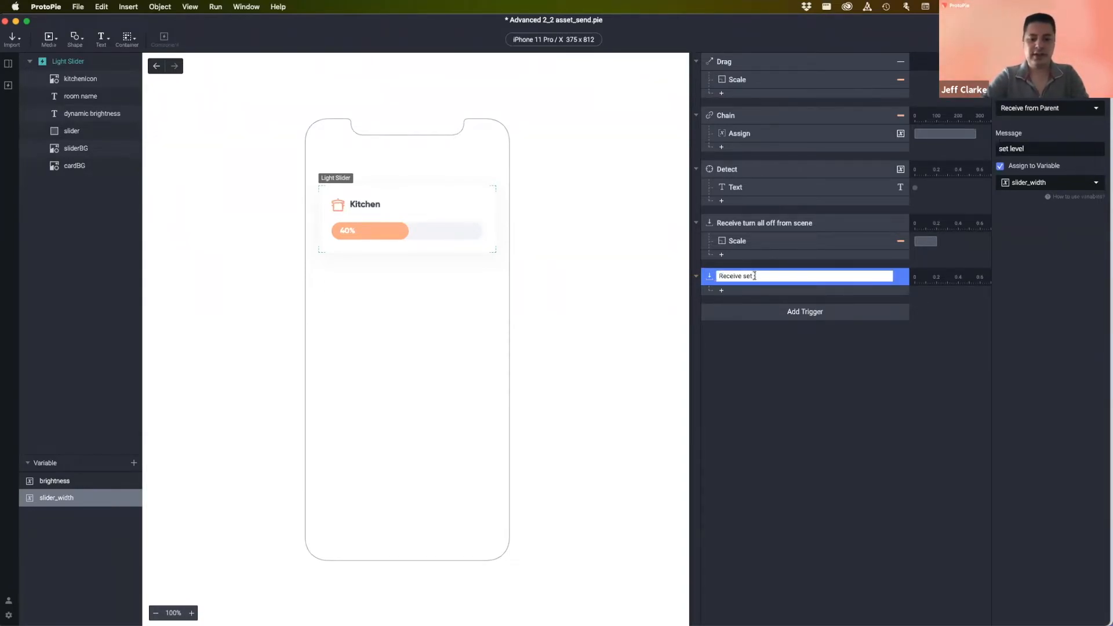
text( level from p)
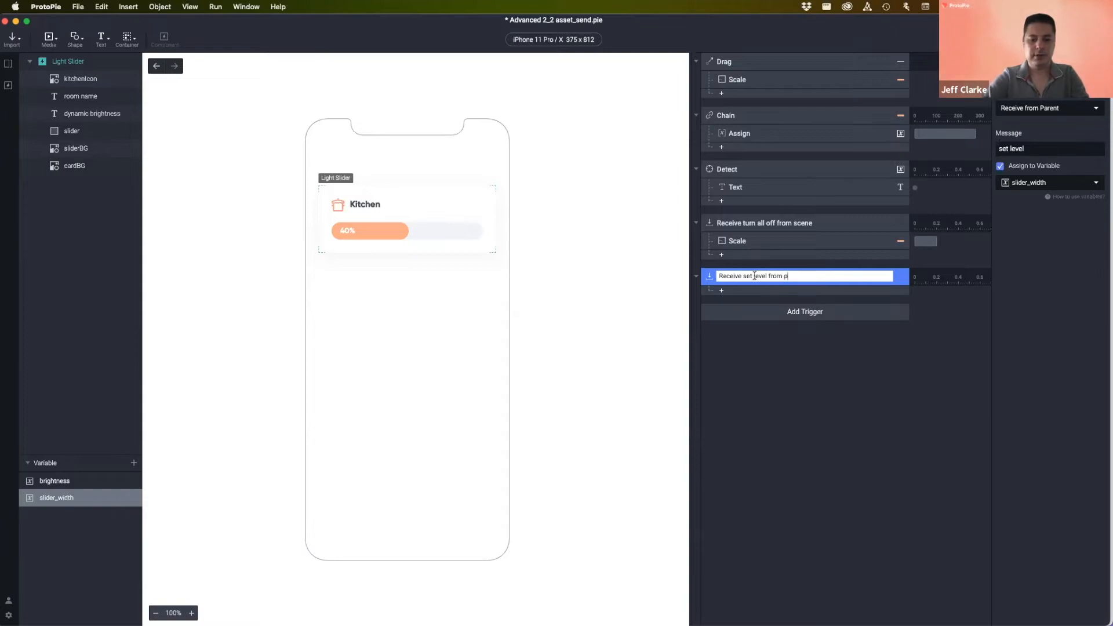
text(arent)
key(Return)
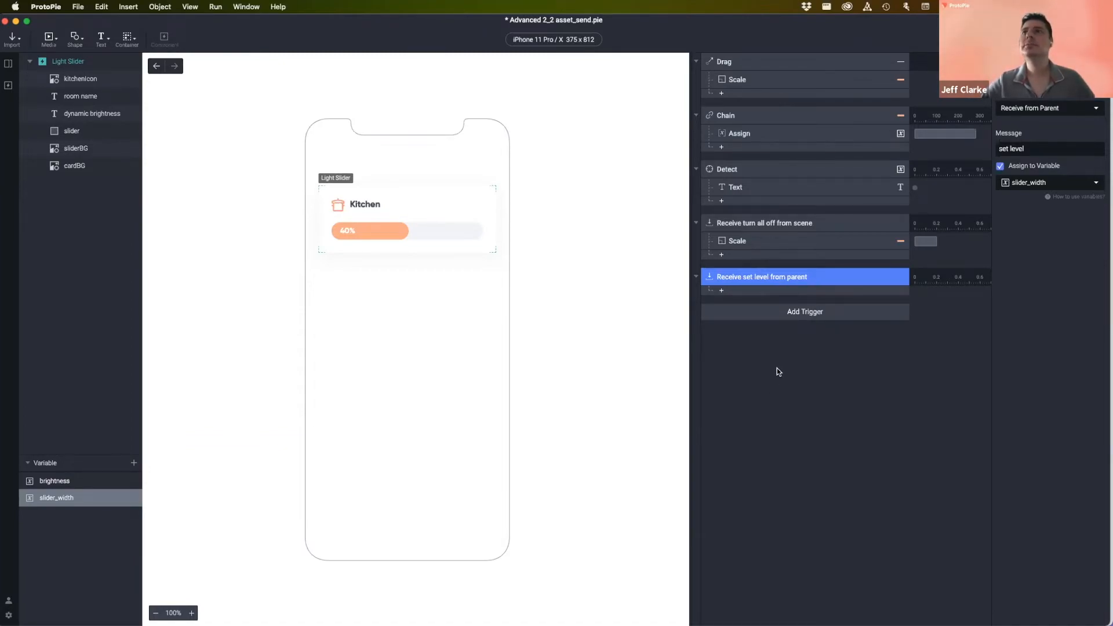
click(740, 292)
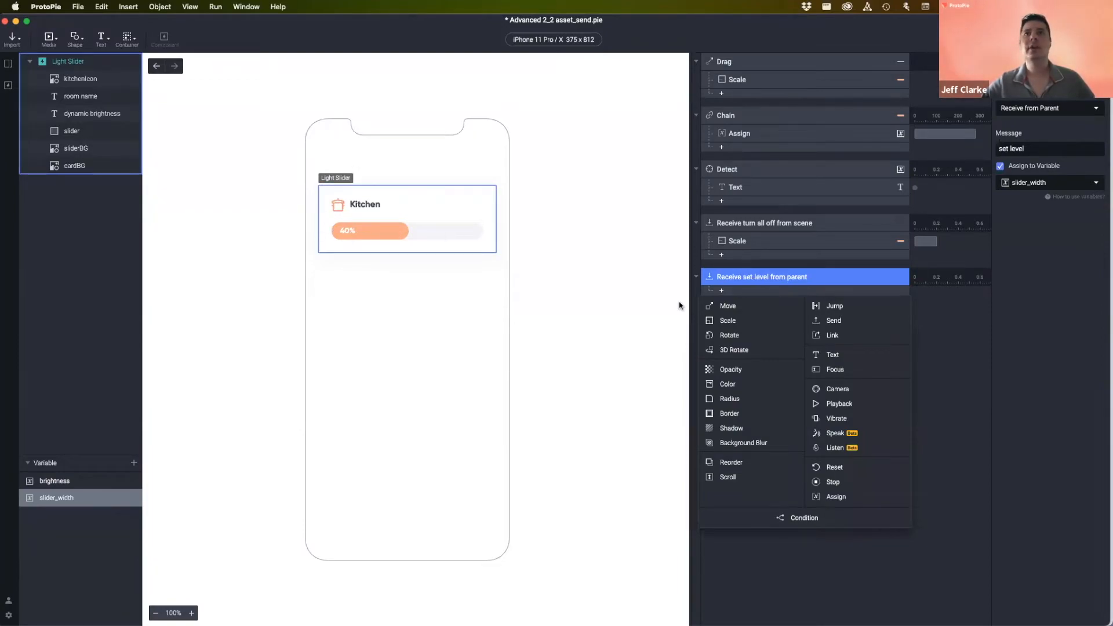
click(899, 263)
click(742, 246)
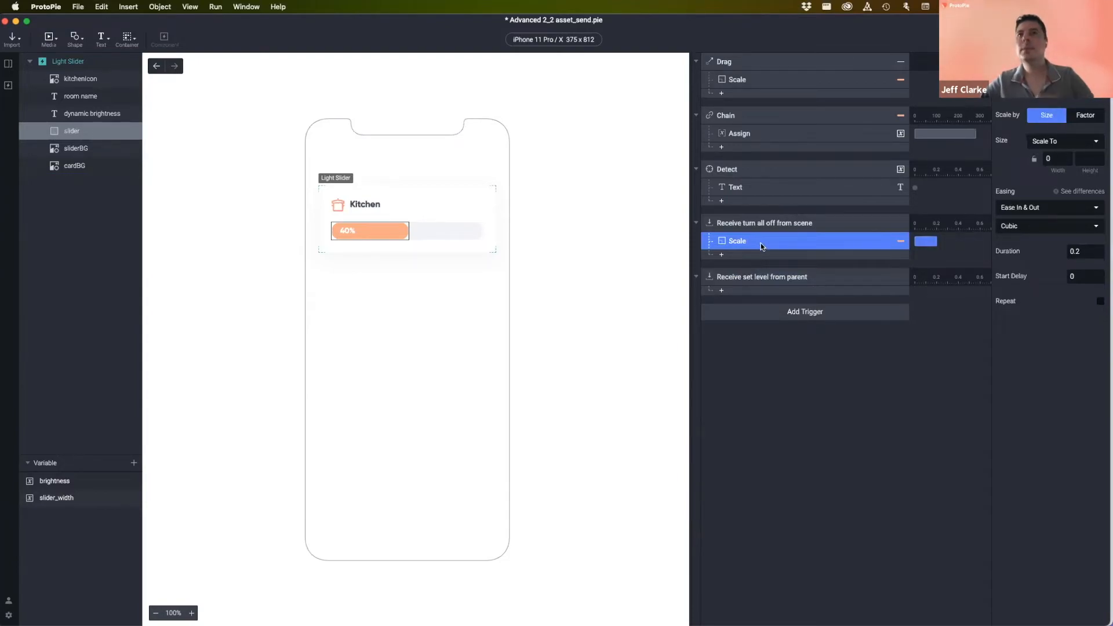
click(825, 277)
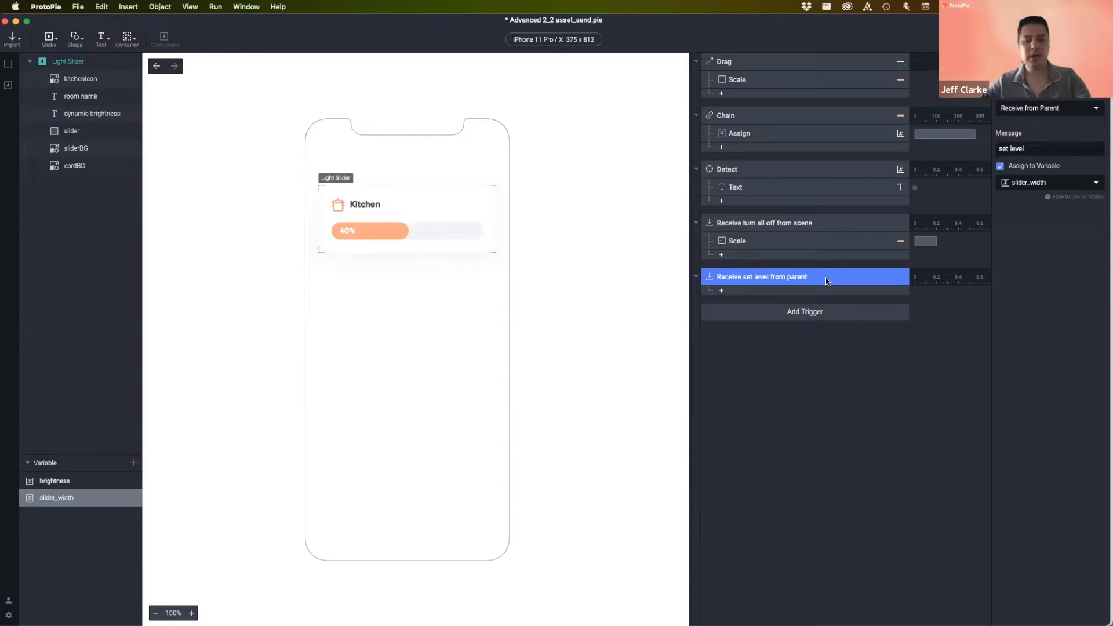
key(super+v)
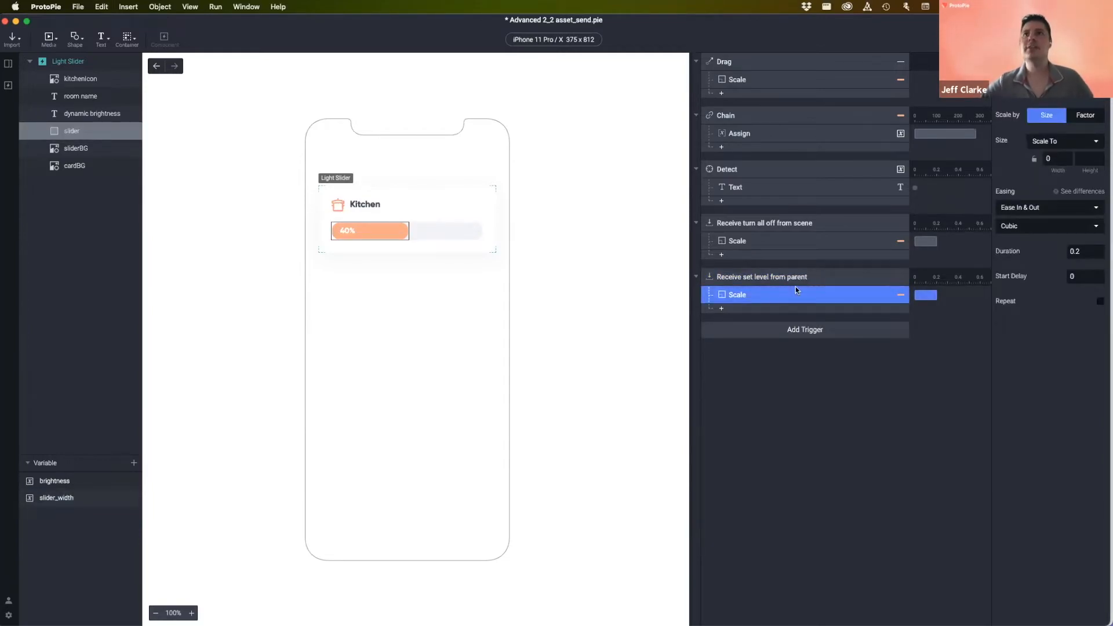
click(1052, 160)
click(1066, 161)
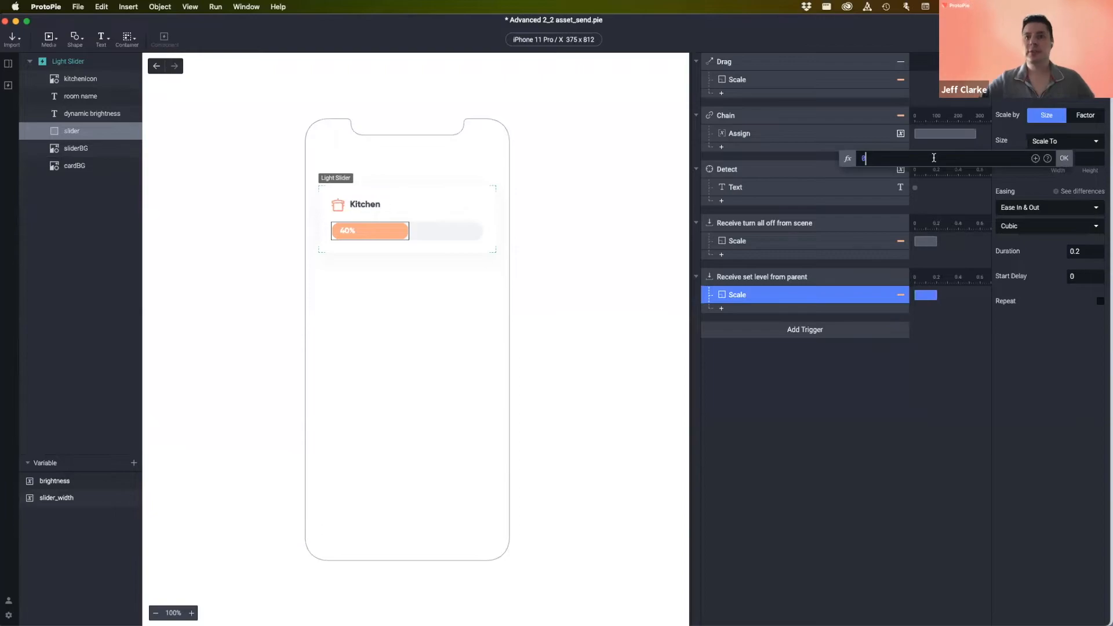
click(1035, 159)
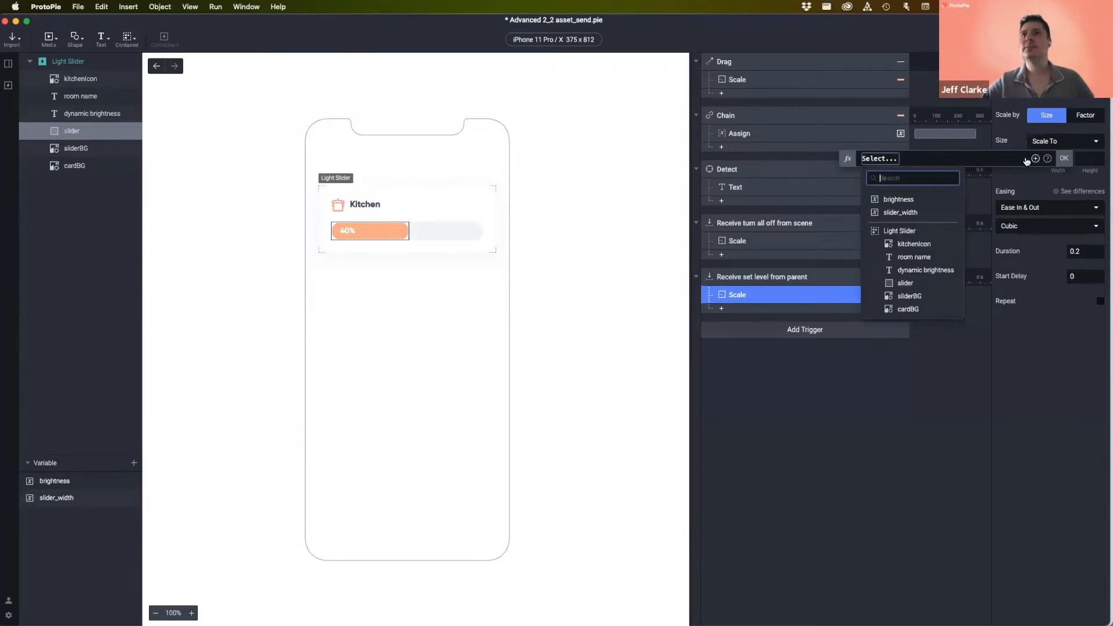
click(899, 212)
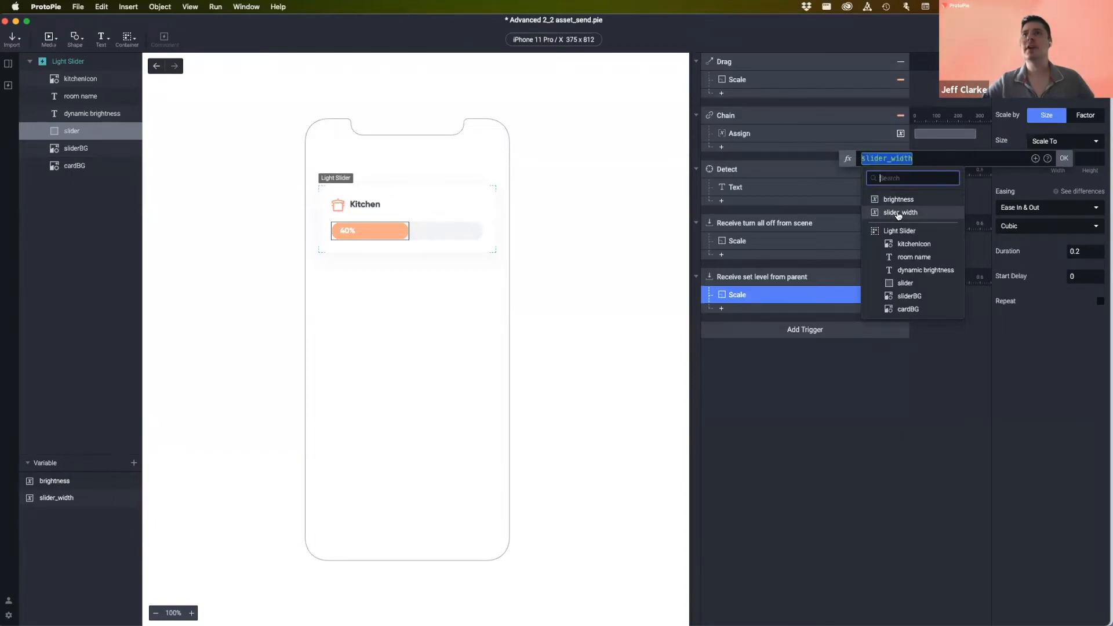
click(902, 213)
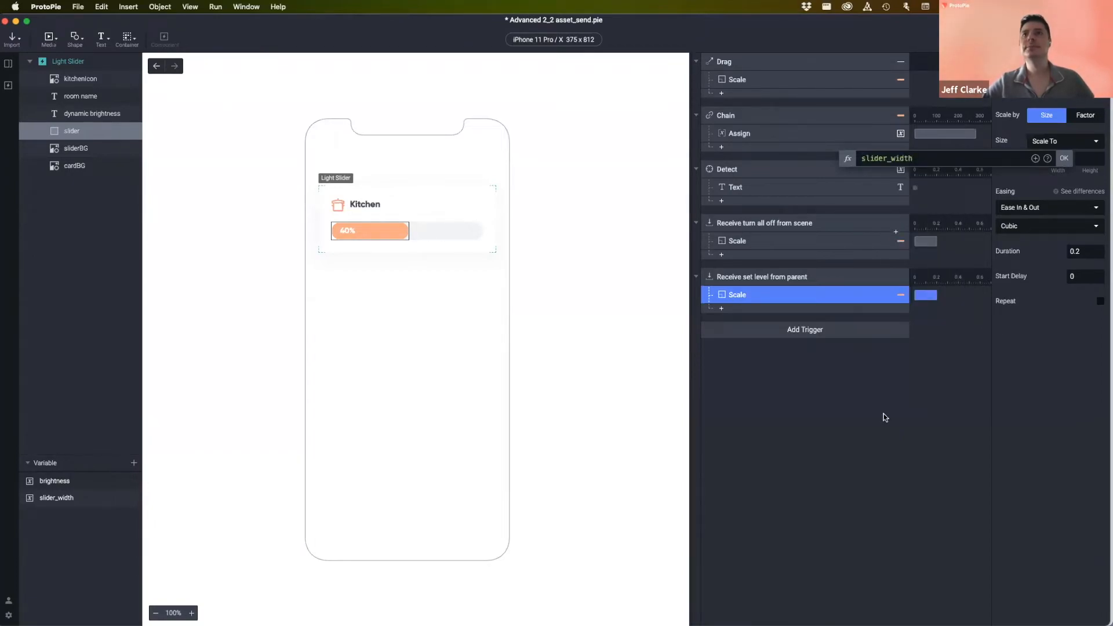
key(Return)
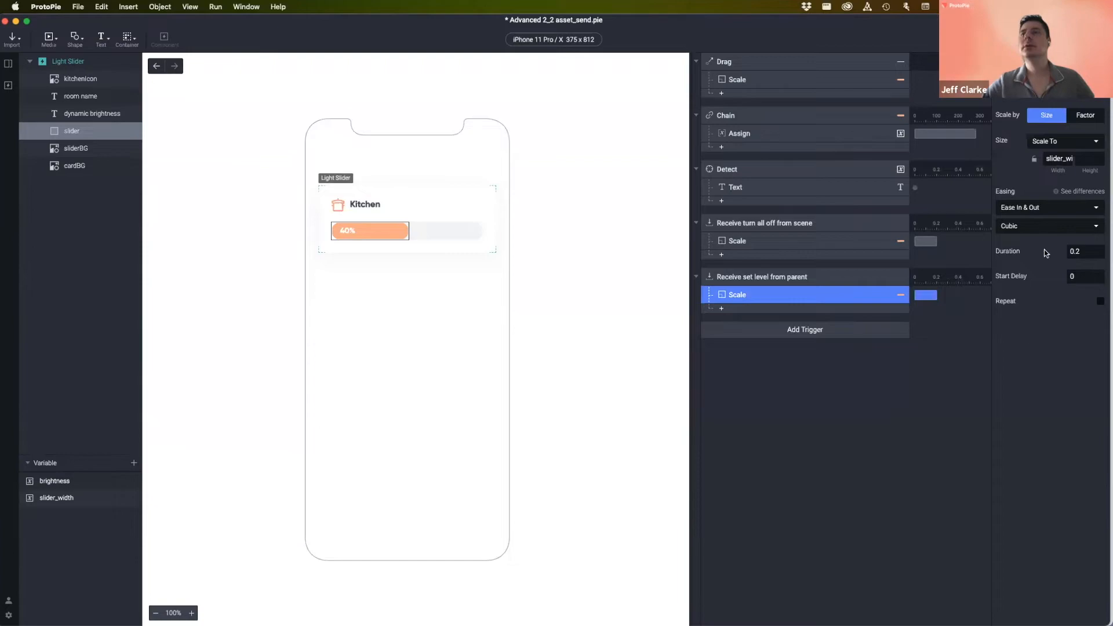
click(861, 449)
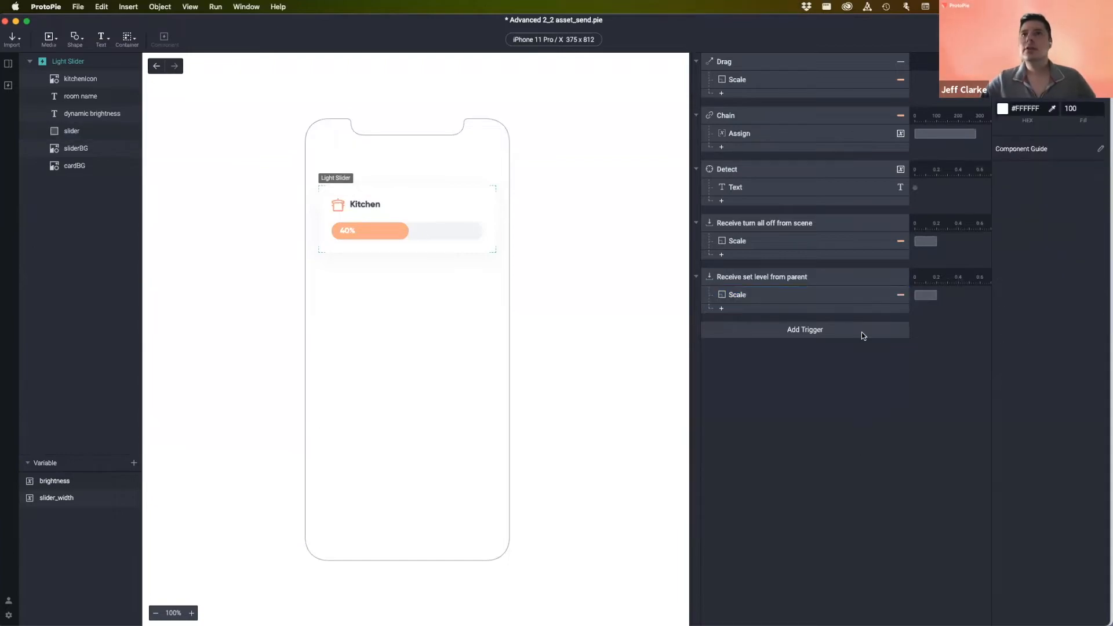
click(811, 277)
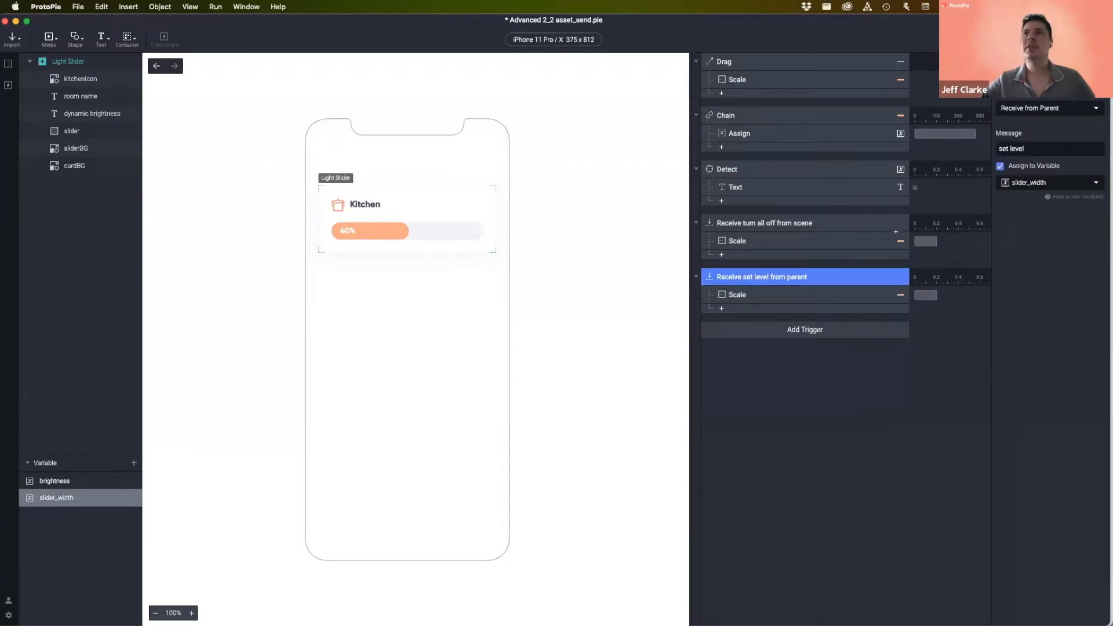
click(1030, 149)
click(1067, 111)
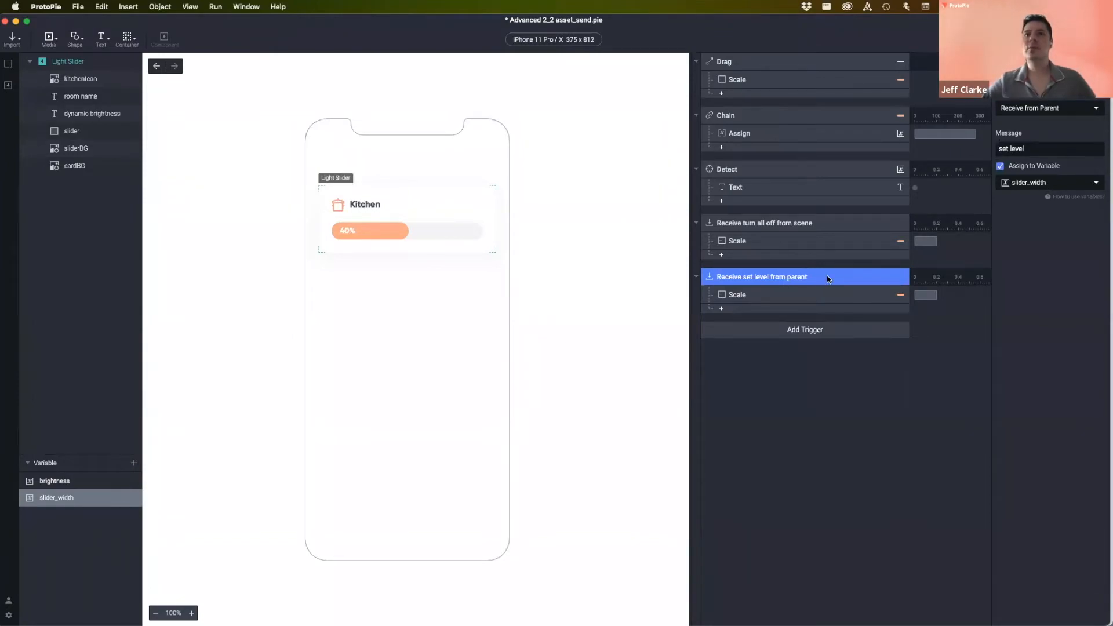
click(777, 298)
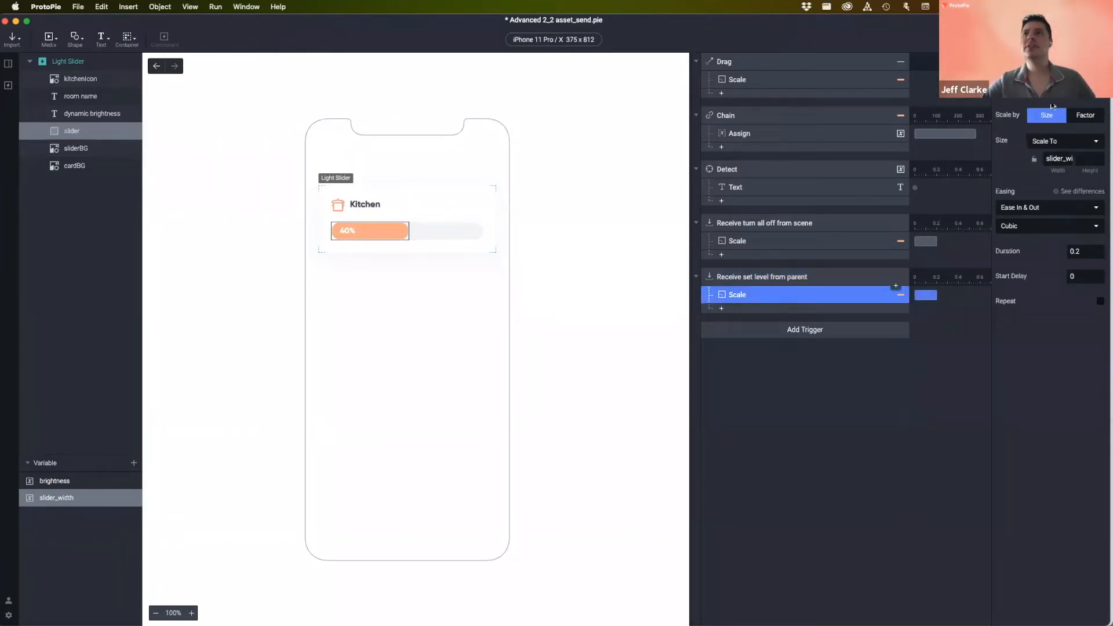
click(1050, 162)
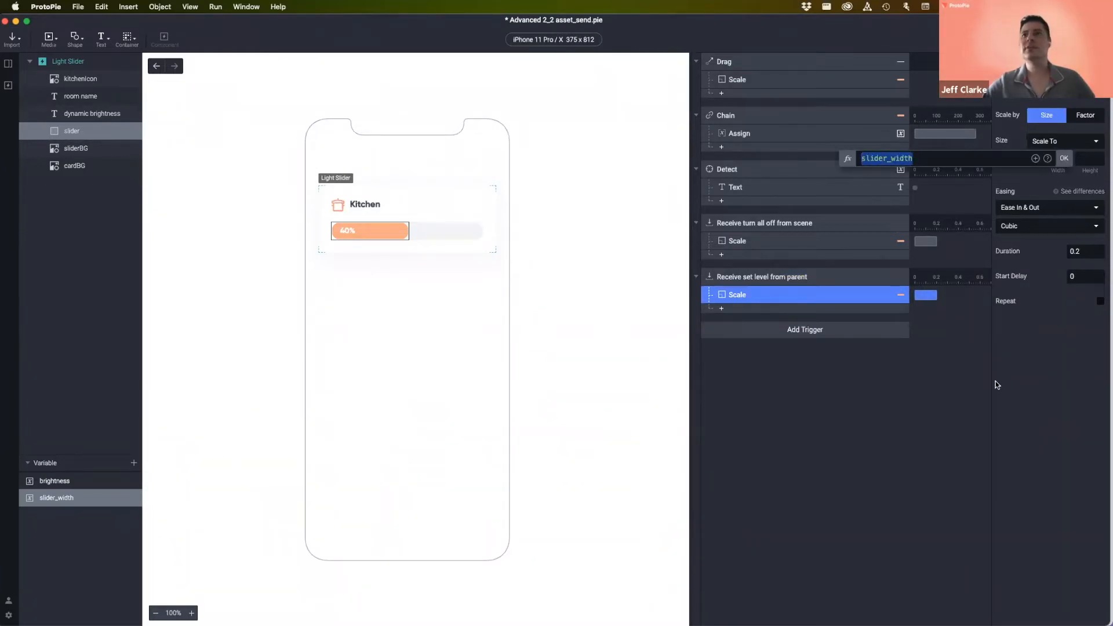
click(827, 410)
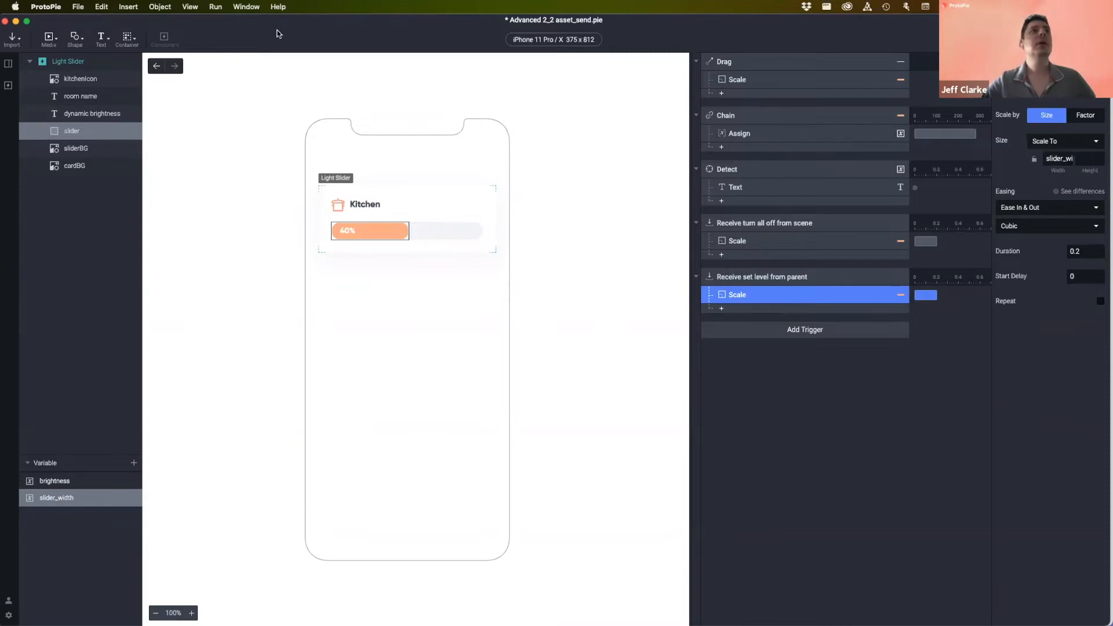
- Return to Smart Light, preview and replay the sliders animating to their start levels, then close the preview
click(156, 66)
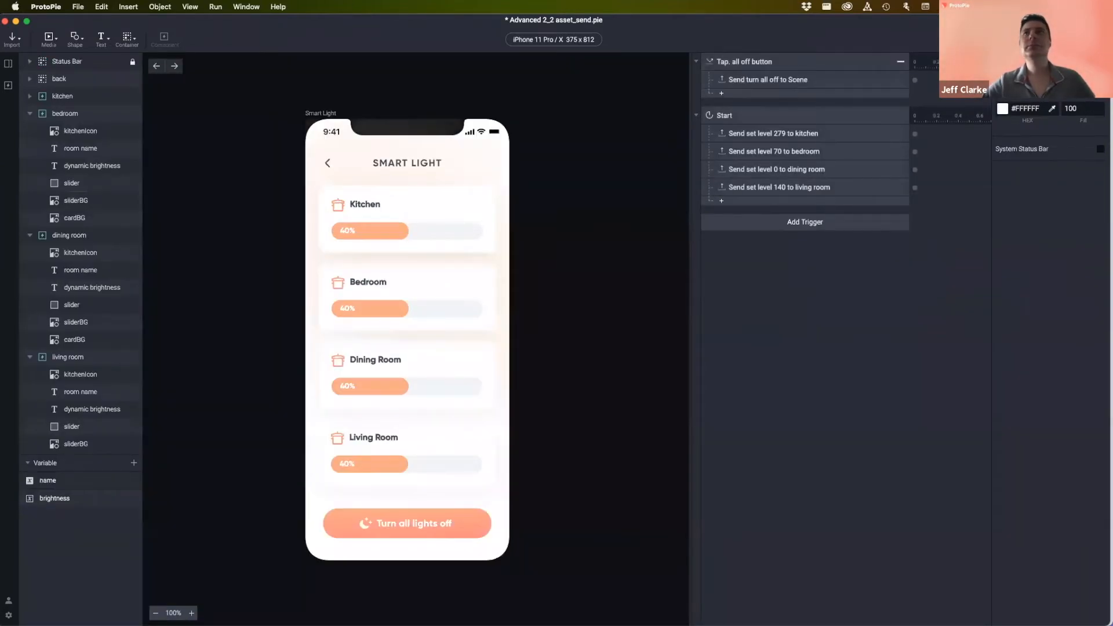
key(super+p)
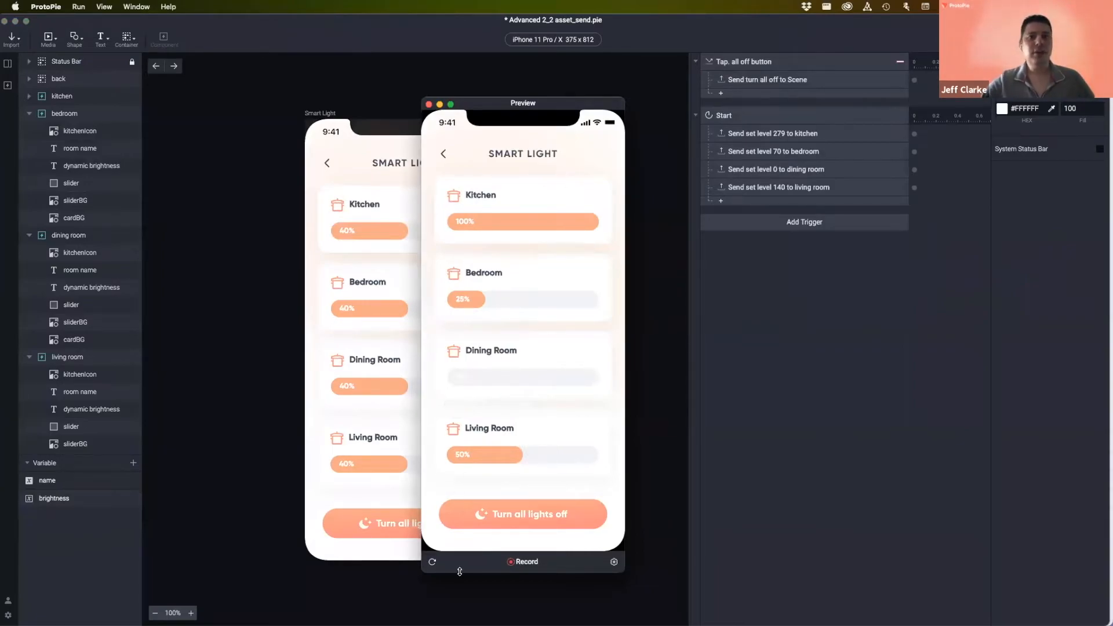
click(432, 563)
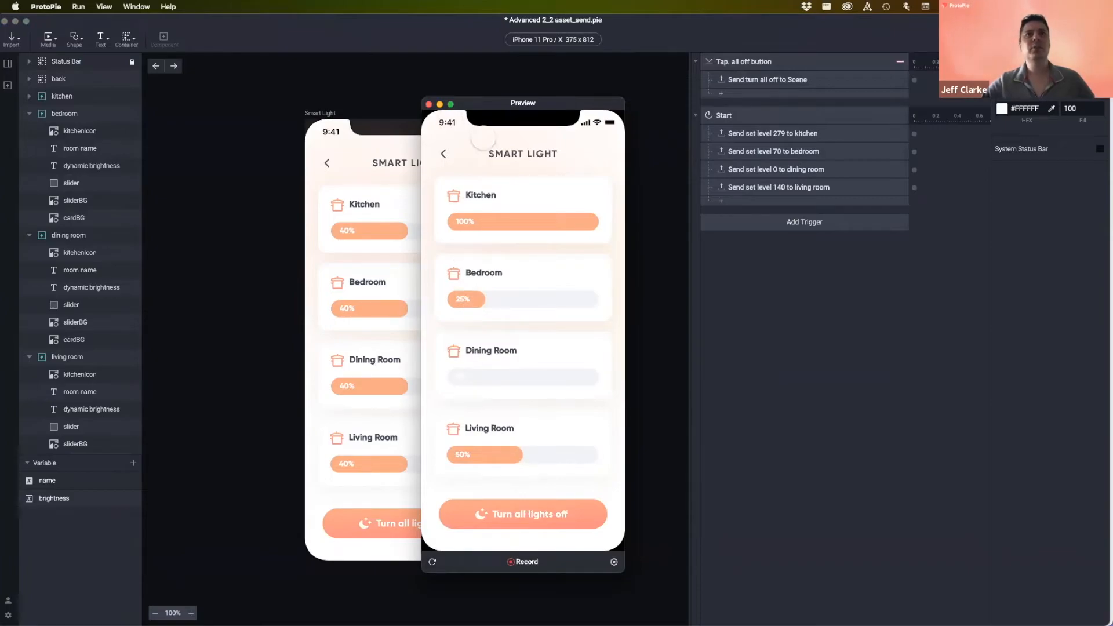
click(429, 105)
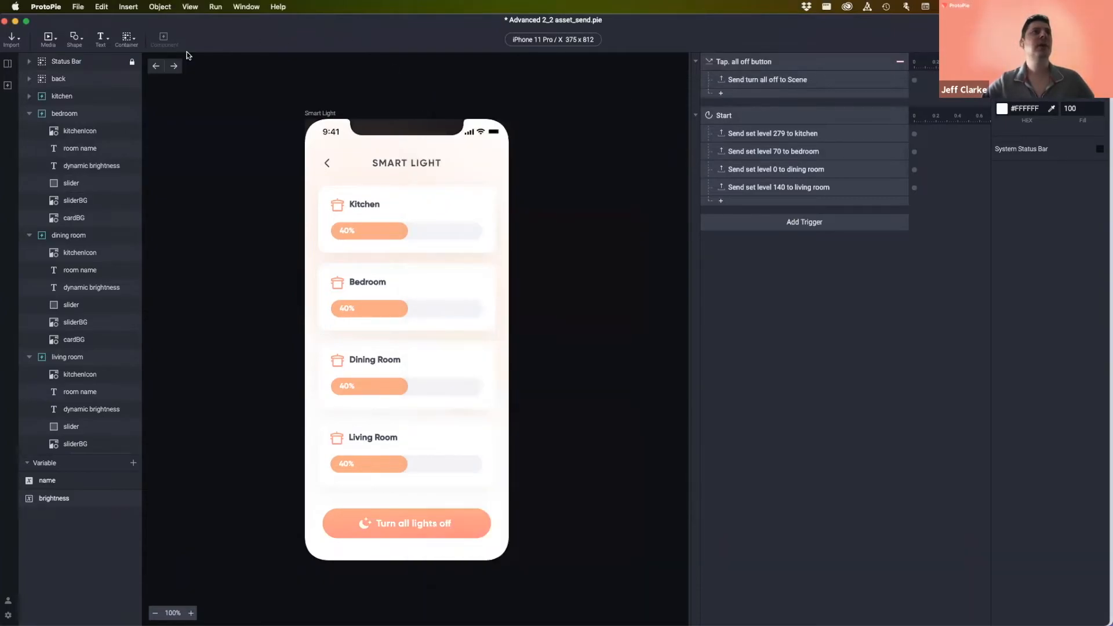
- Set the Light Slider's set-level Scale response duration to 0
click(7, 85)
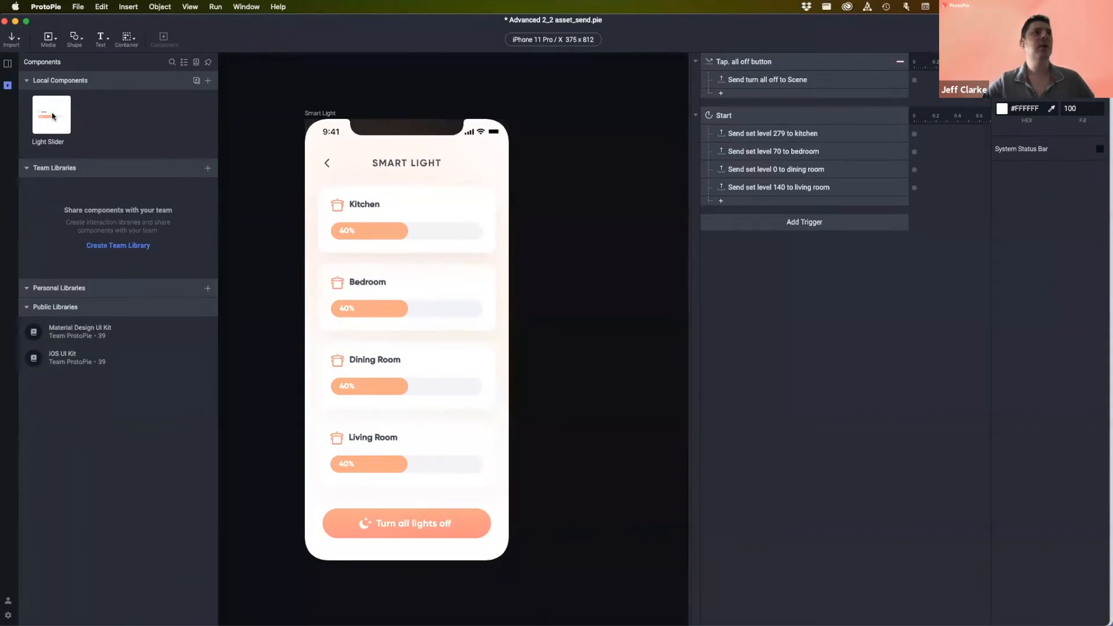
double_click(52, 116)
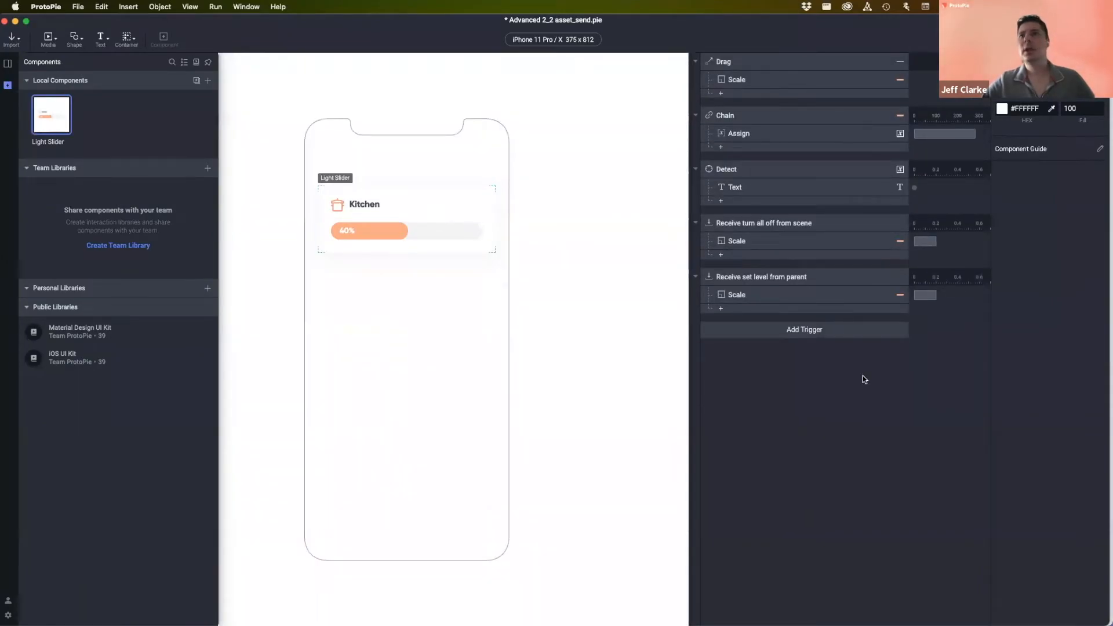
click(764, 293)
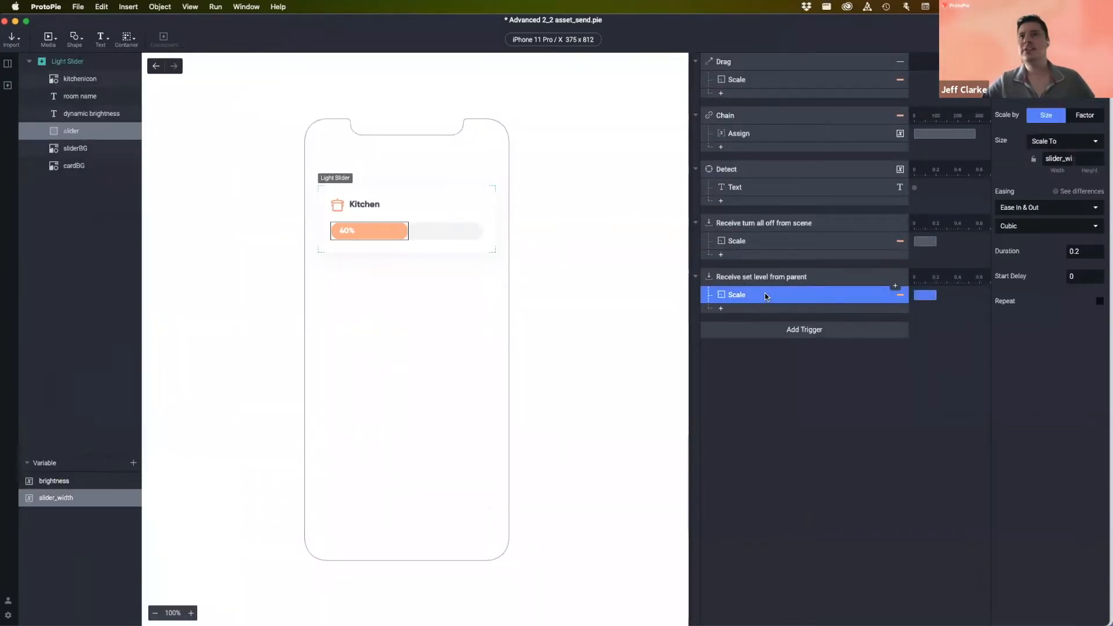
click(1084, 251)
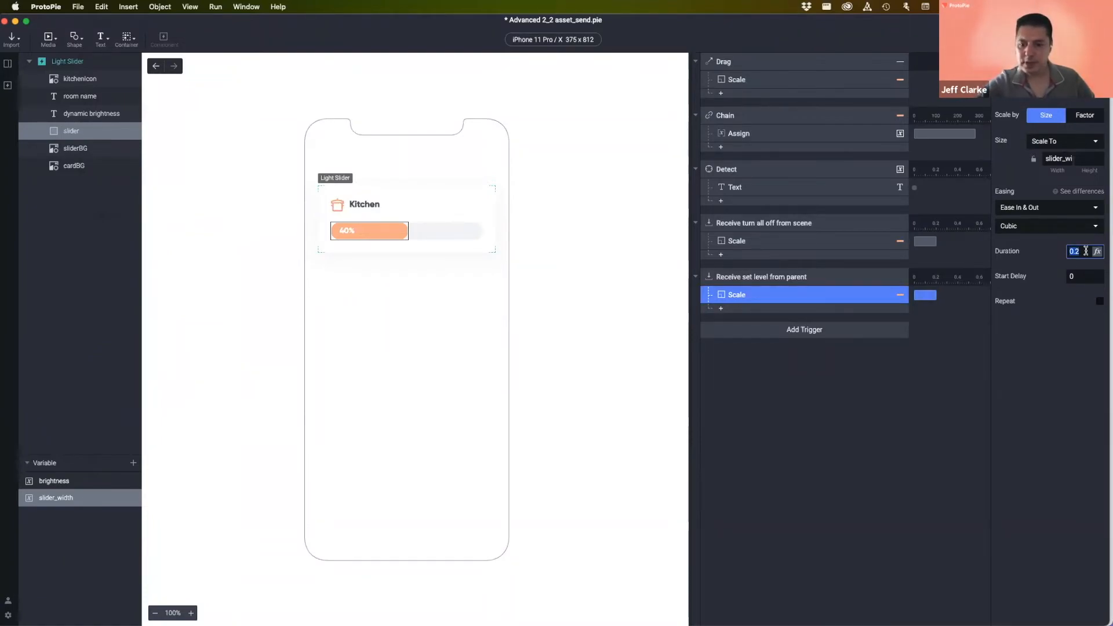
key(Return)
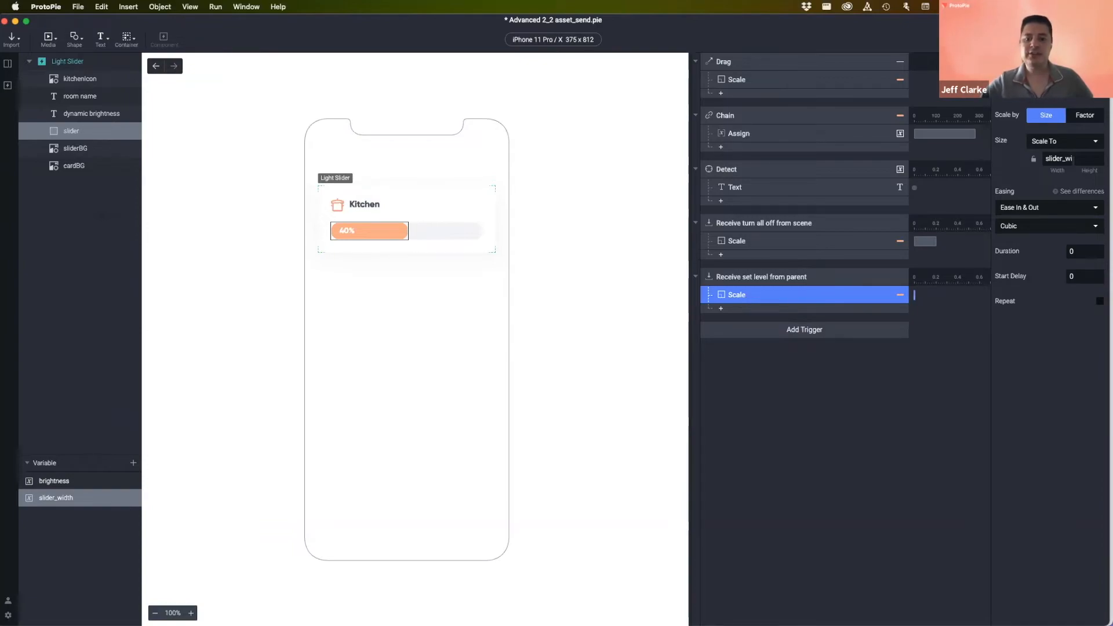
- Go back to the Smart Light scene
click(891, 436)
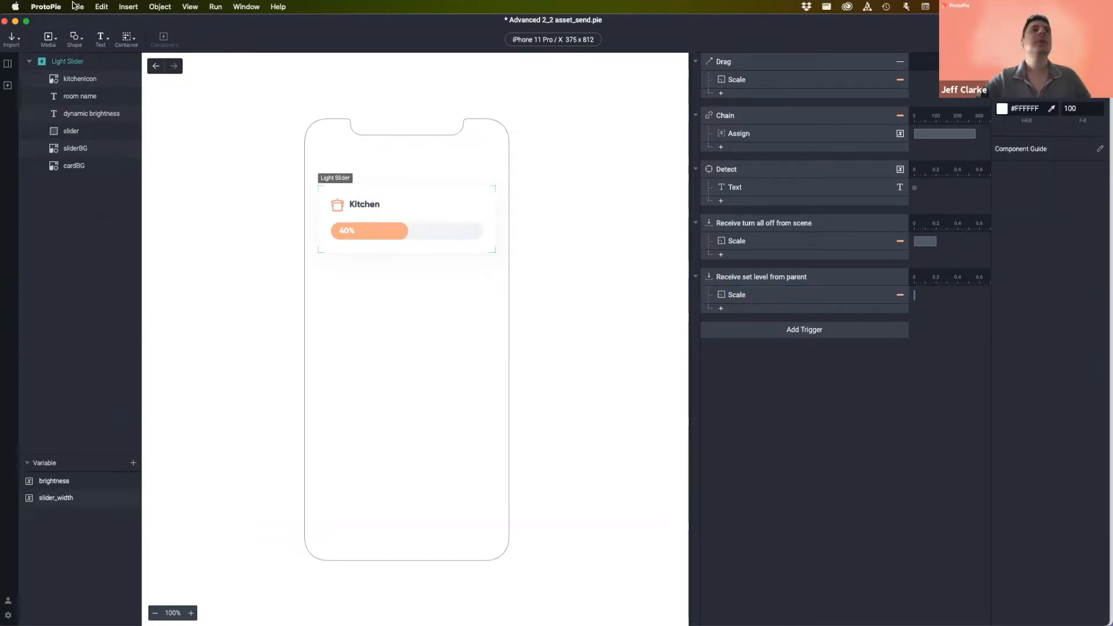
click(8, 63)
click(7, 84)
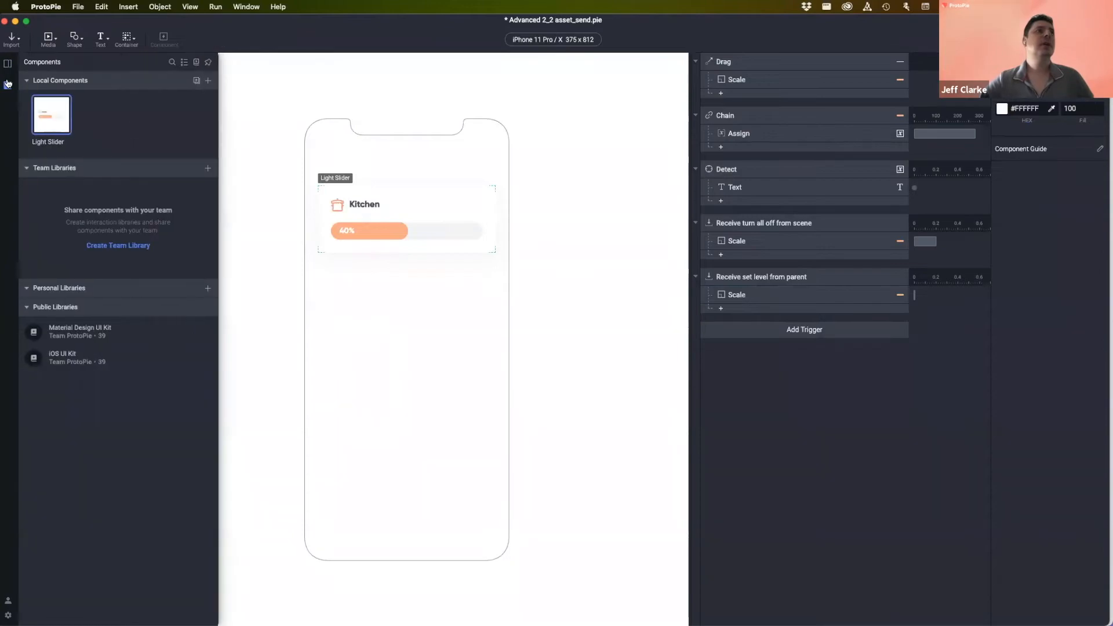
click(7, 63)
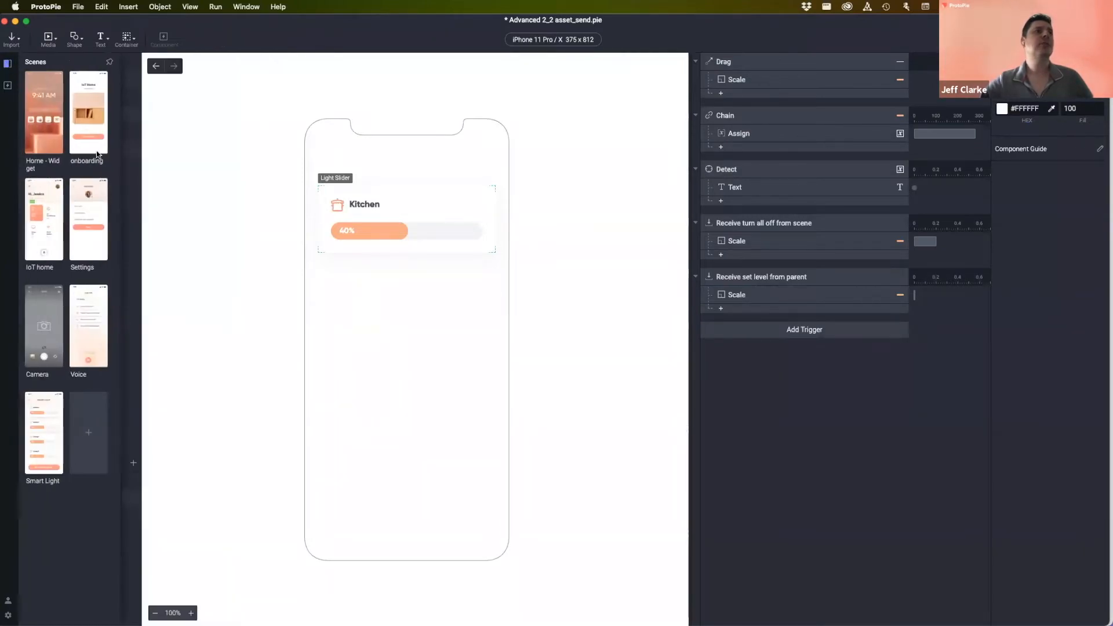
click(36, 423)
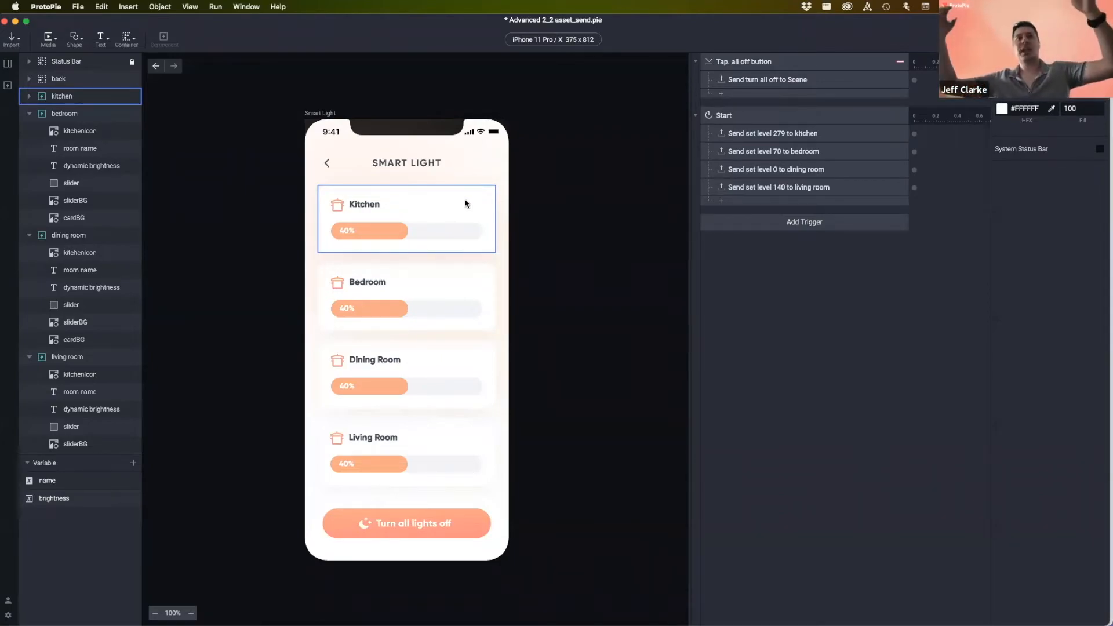
click(408, 138)
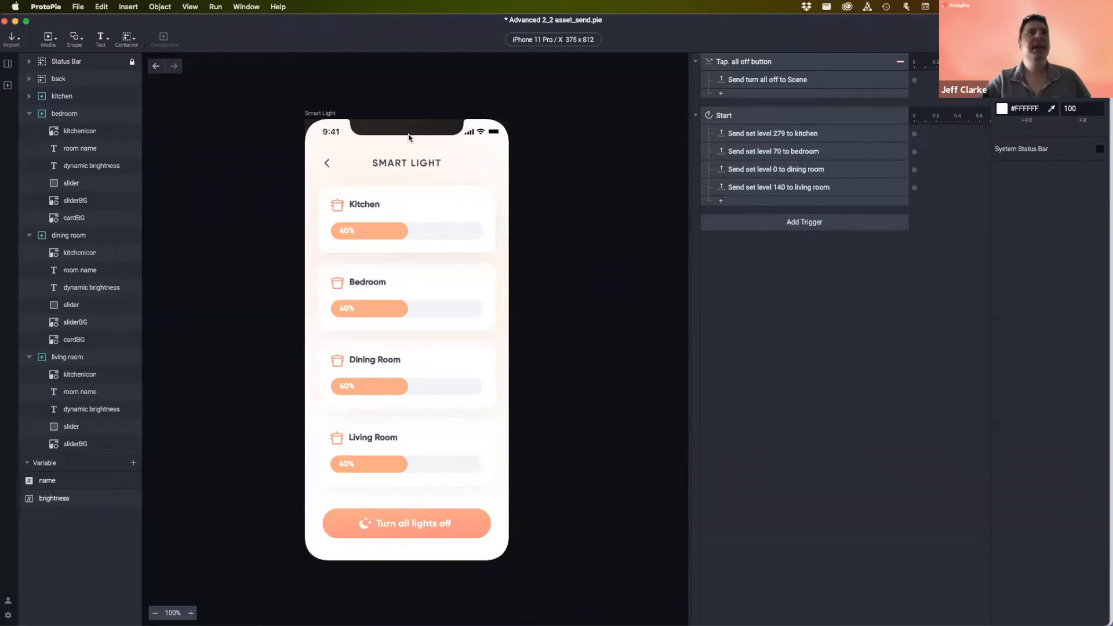
click(393, 199)
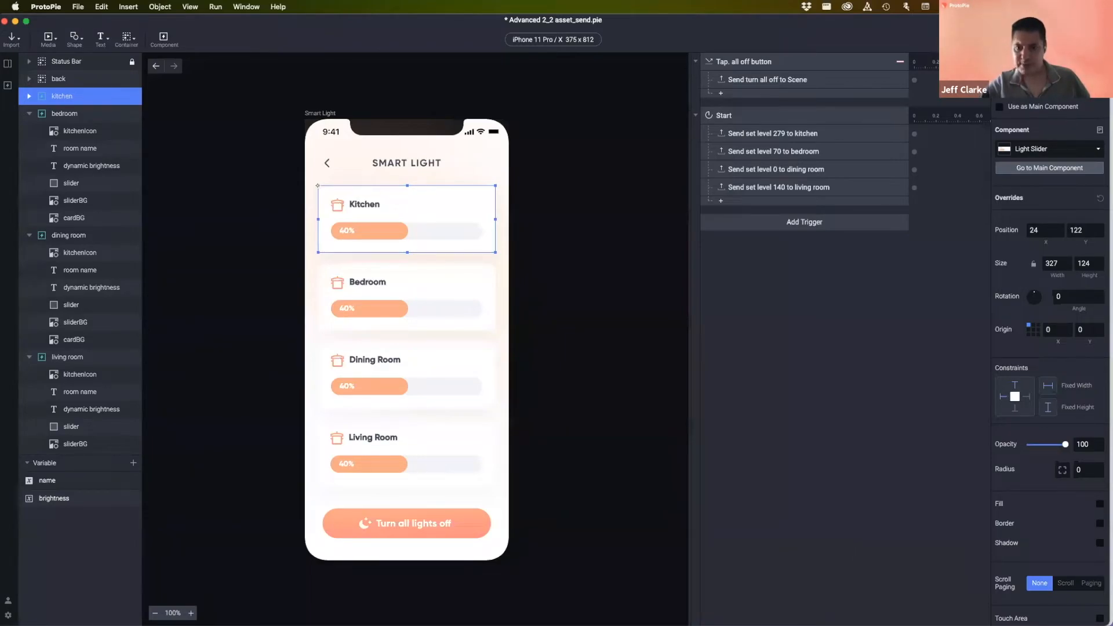
- Review Light Slider's 'Receive set level from parent' Scale response, then preview Smart Light
click(8, 66)
click(7, 85)
double_click(53, 116)
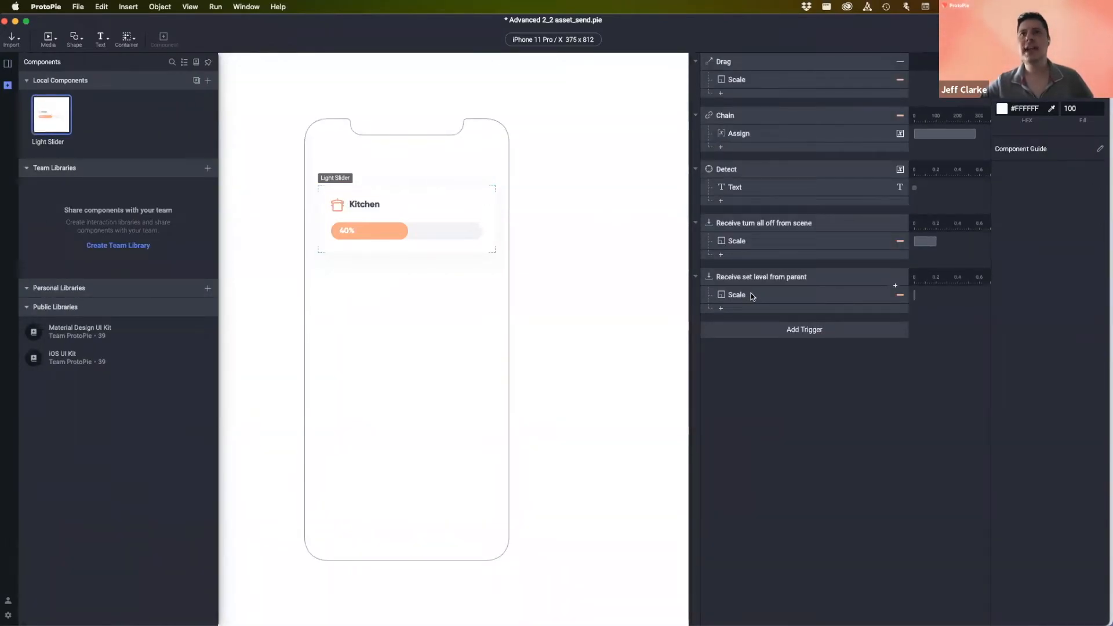
click(767, 281)
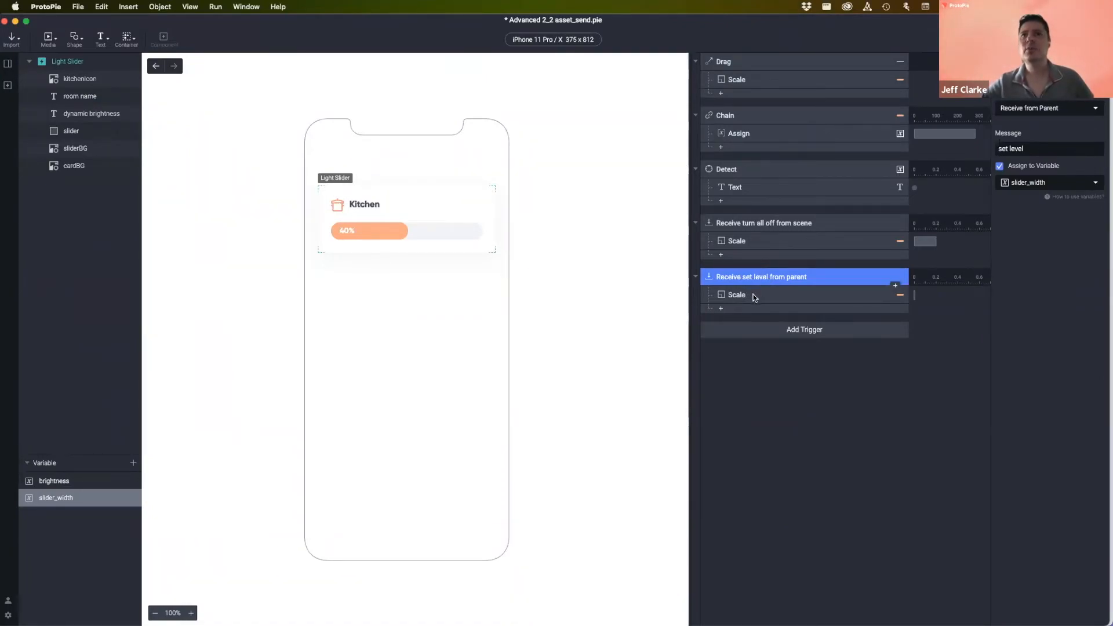
click(753, 294)
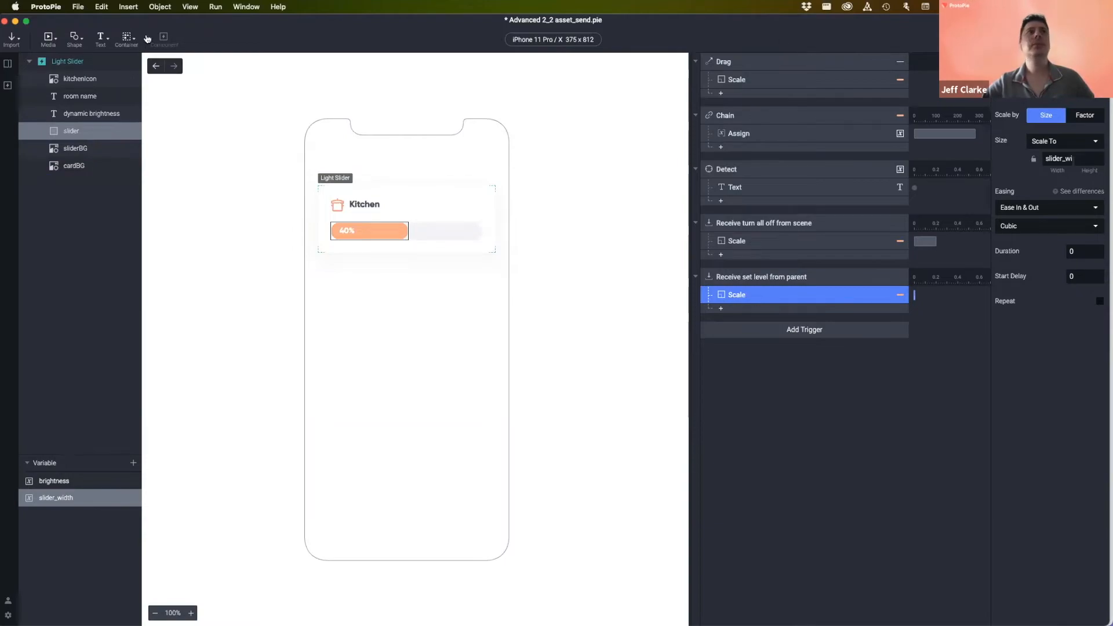
click(156, 67)
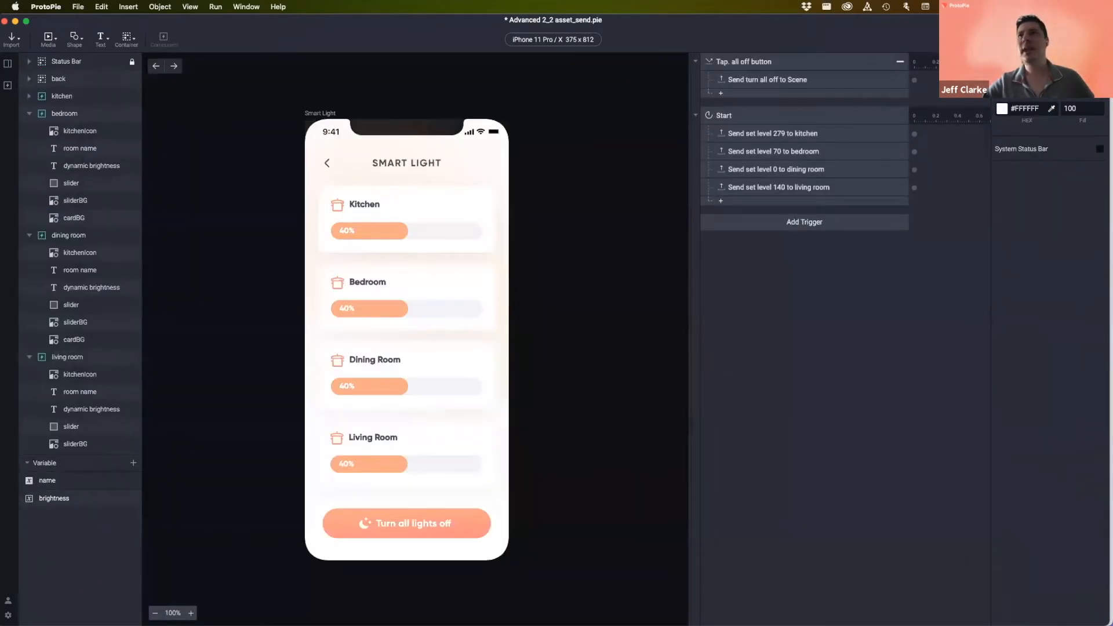
key(super+p)
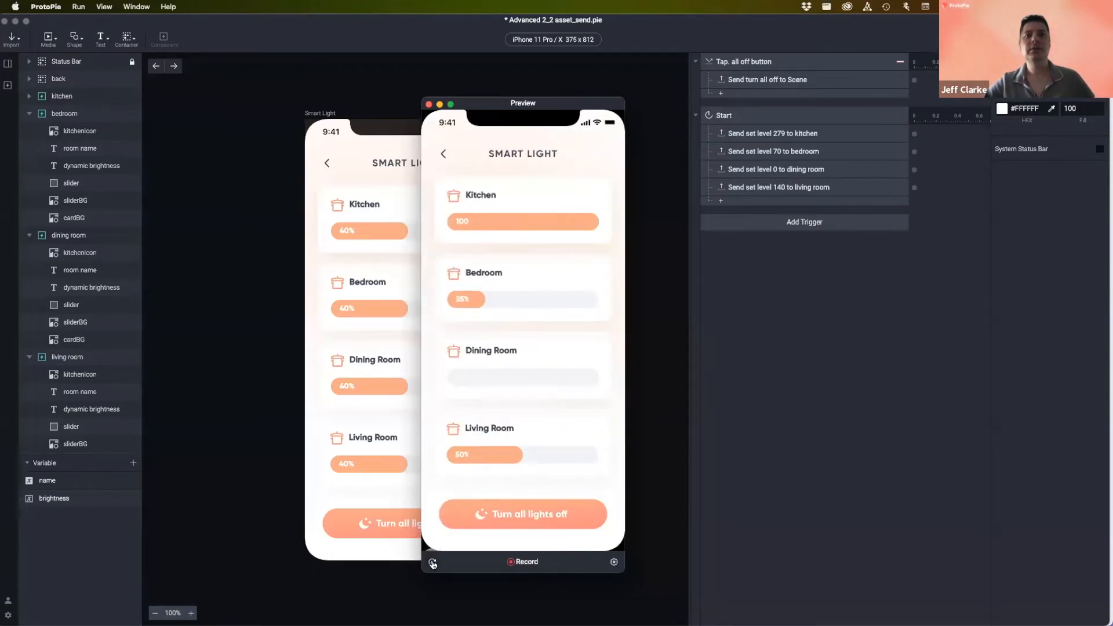
- Replay and close the preview, then switch to the IoT home scene
click(432, 562)
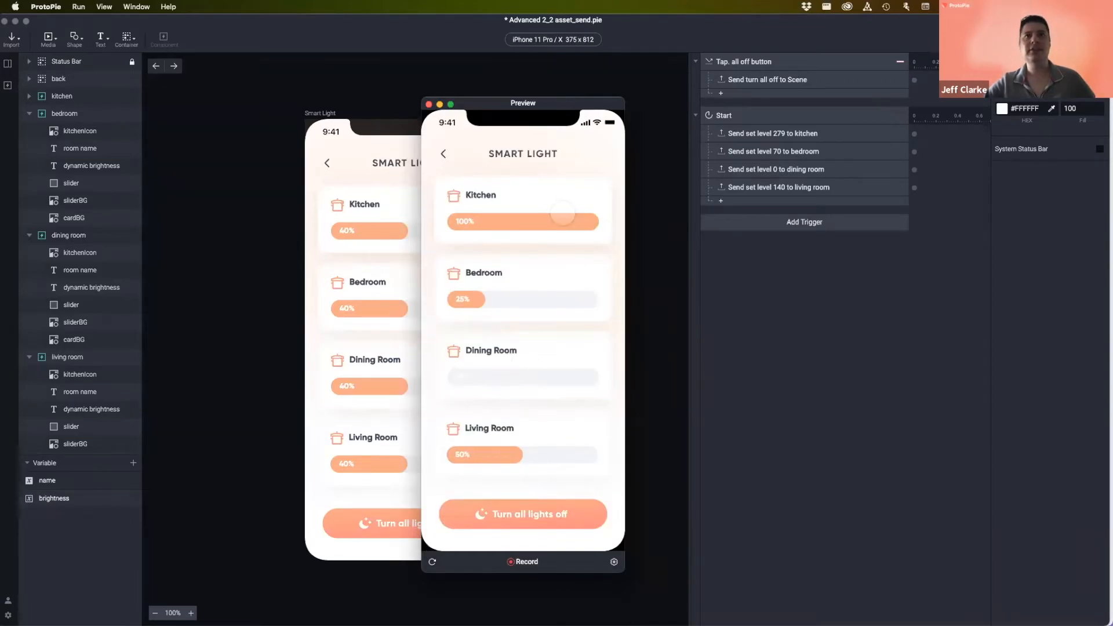
click(429, 103)
click(8, 64)
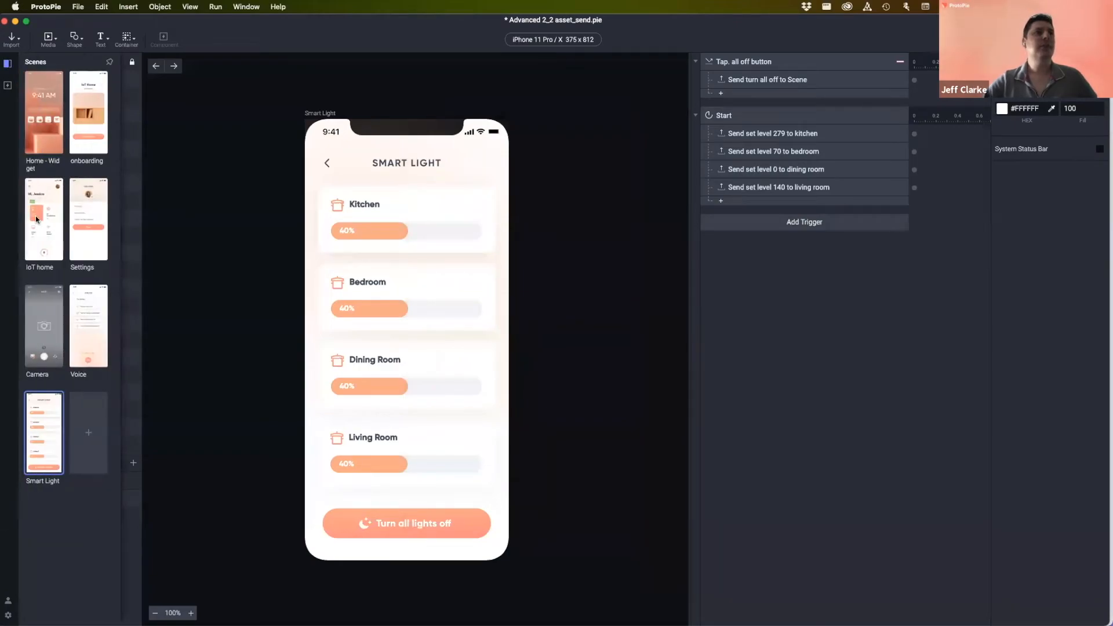
click(37, 211)
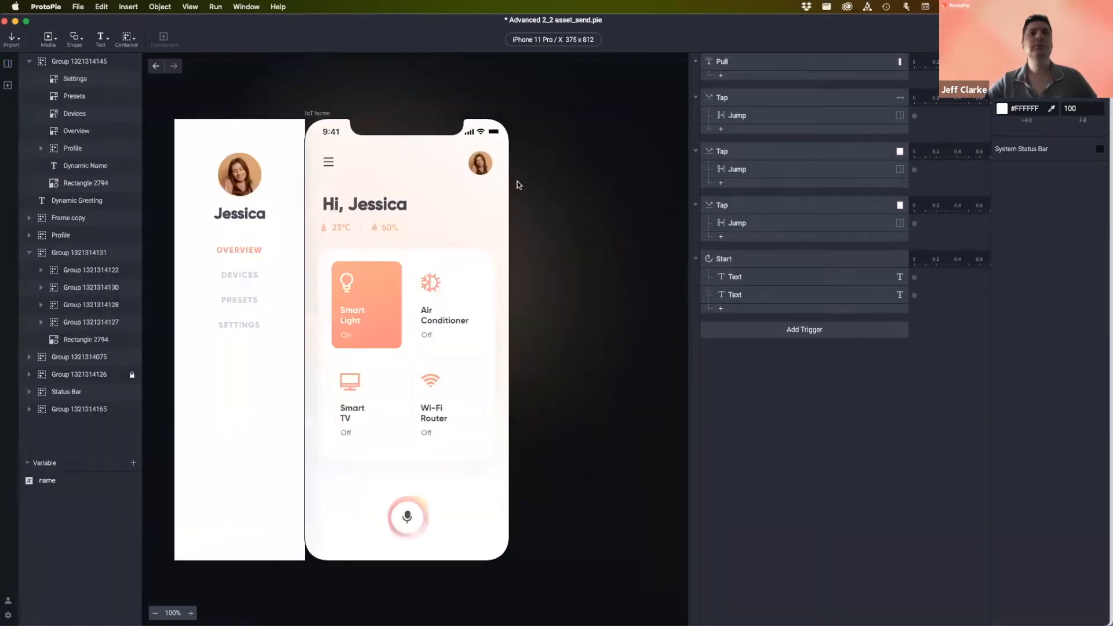
- Preview IoT home, open Smart Light from its home screen, then return to the Smart Light scene
key(super+p)
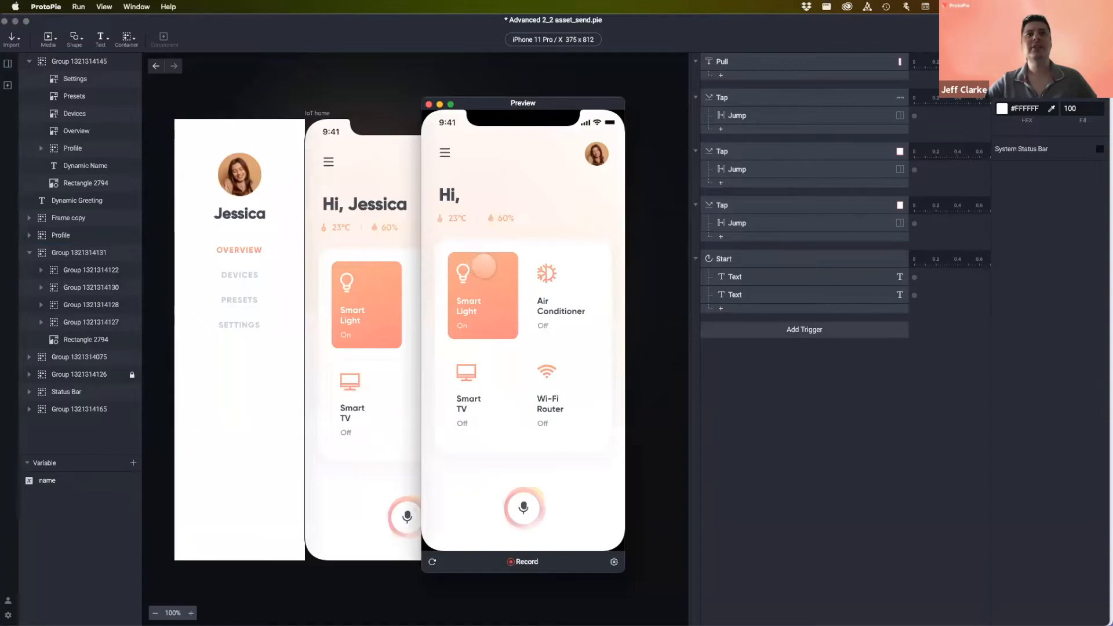
click(490, 281)
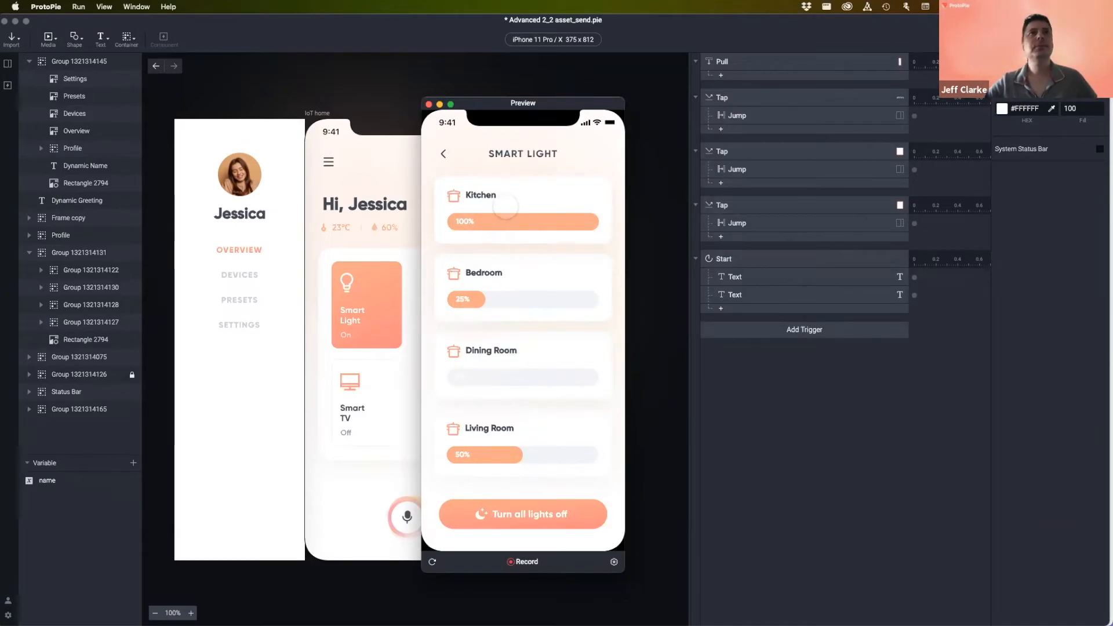
click(429, 105)
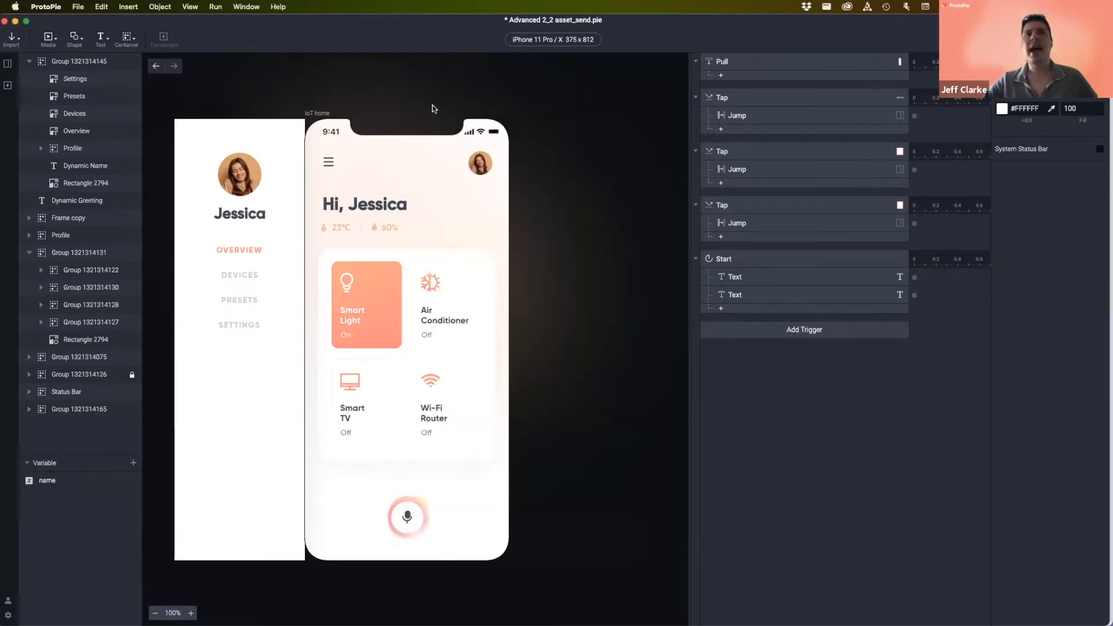
click(8, 65)
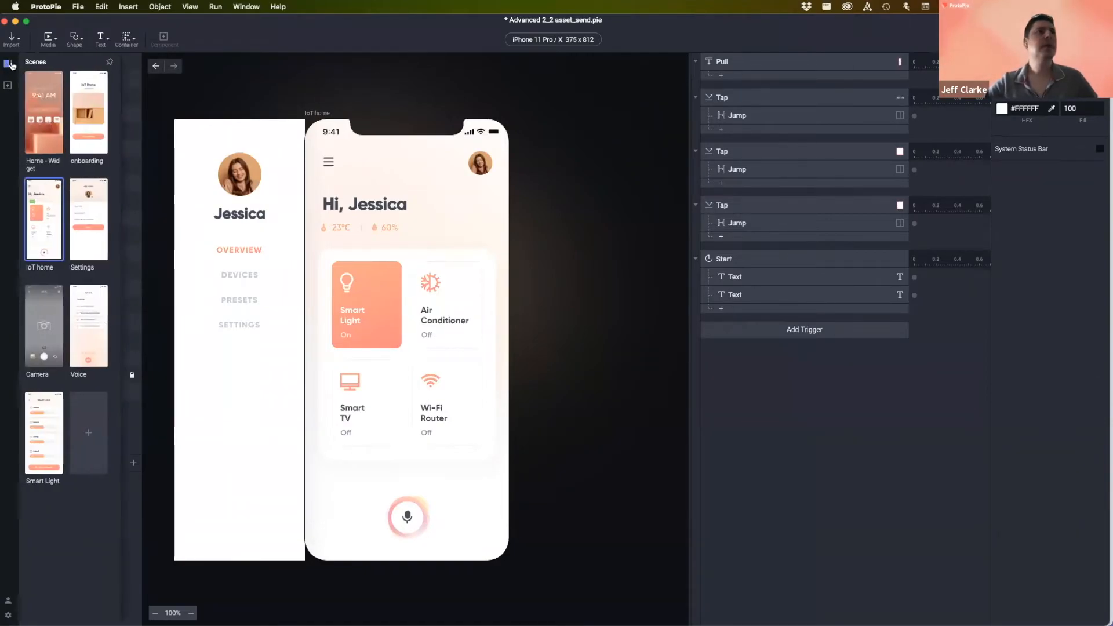
click(42, 429)
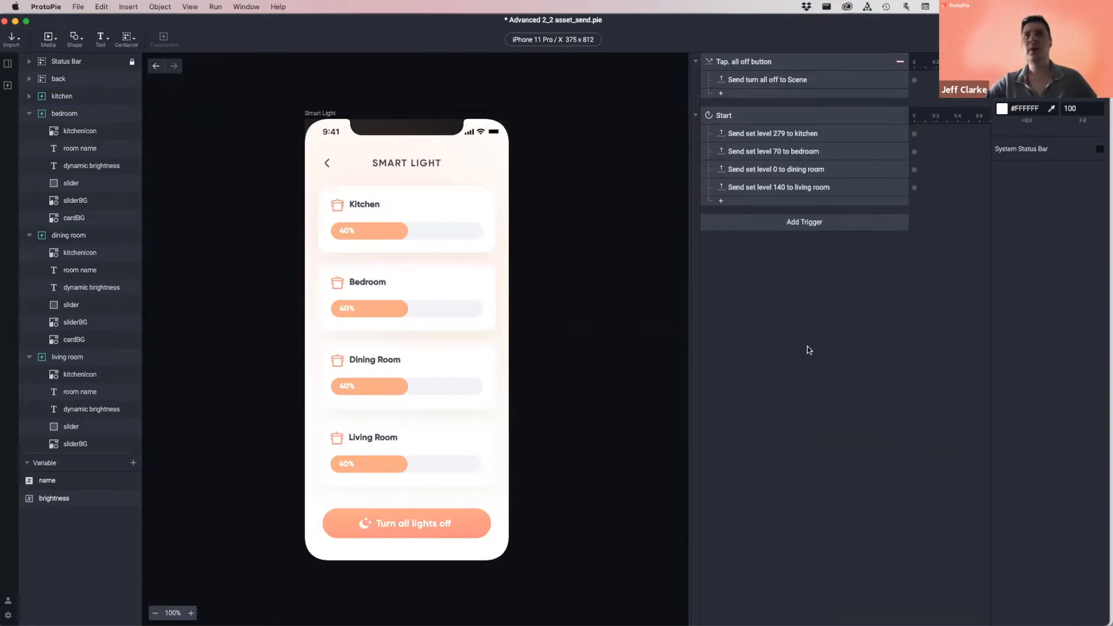
- Disable the Start trigger and preview Smart Light, with all four sliders now at 51%
click(775, 119)
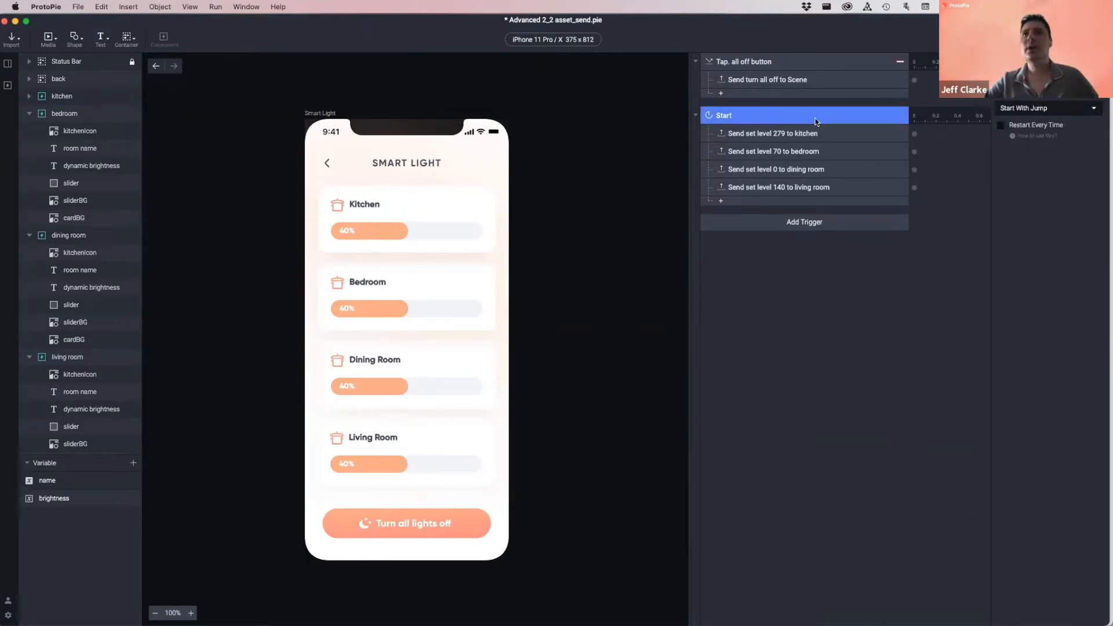
click(896, 120)
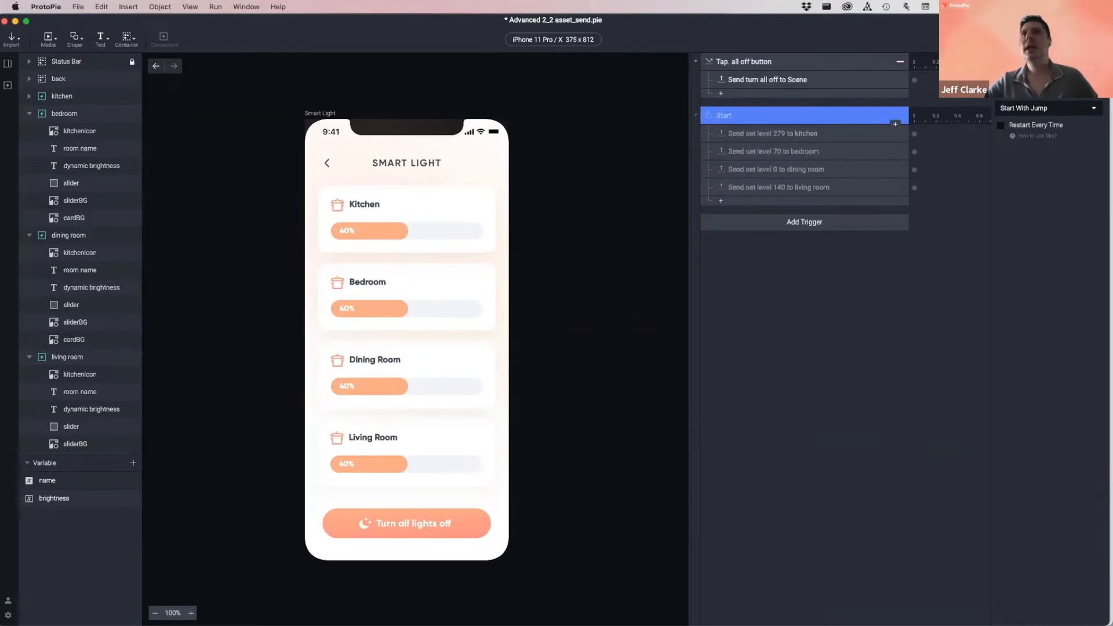
click(1043, 38)
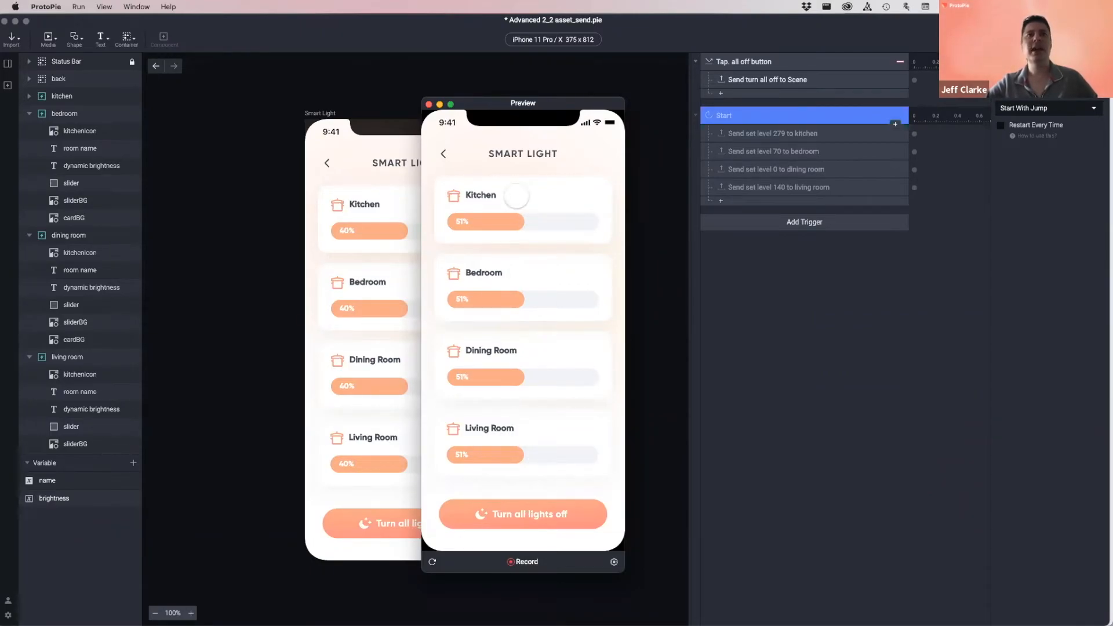
click(429, 104)
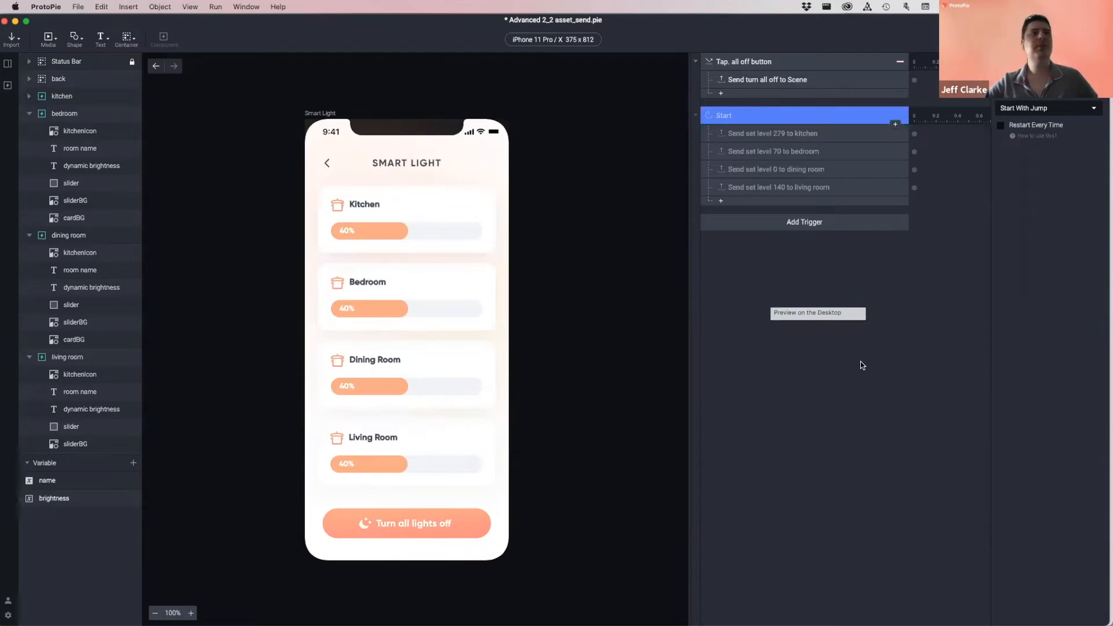
- Tick Make Overridable on Light Slider's slider_width variable, then reopen the Smart Light scene
click(7, 65)
click(7, 65)
click(8, 86)
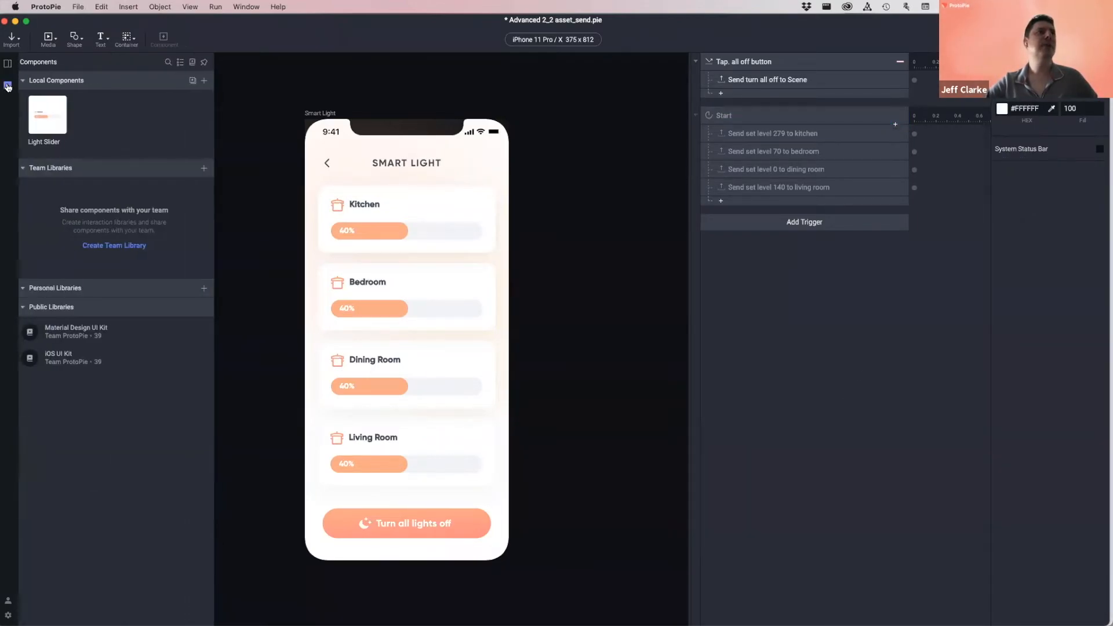
double_click(49, 118)
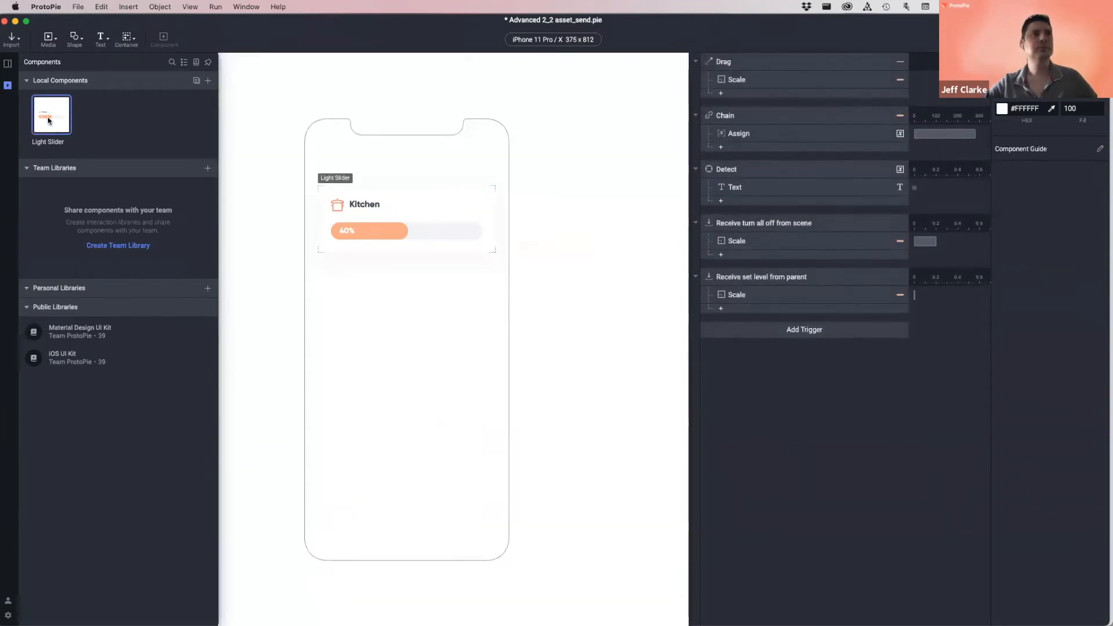
click(338, 41)
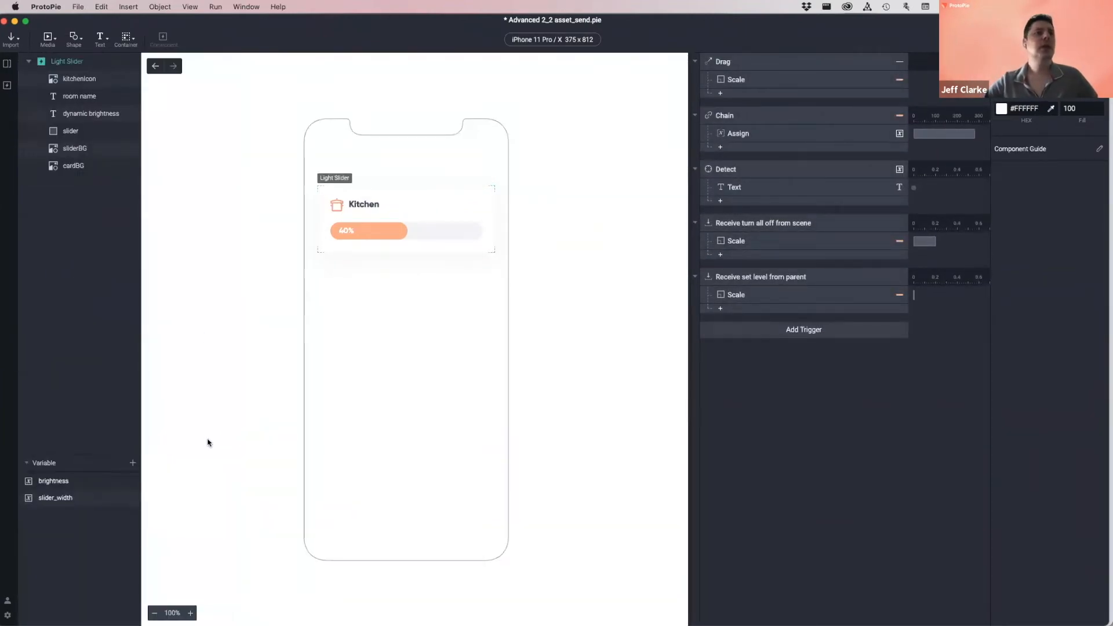
click(83, 500)
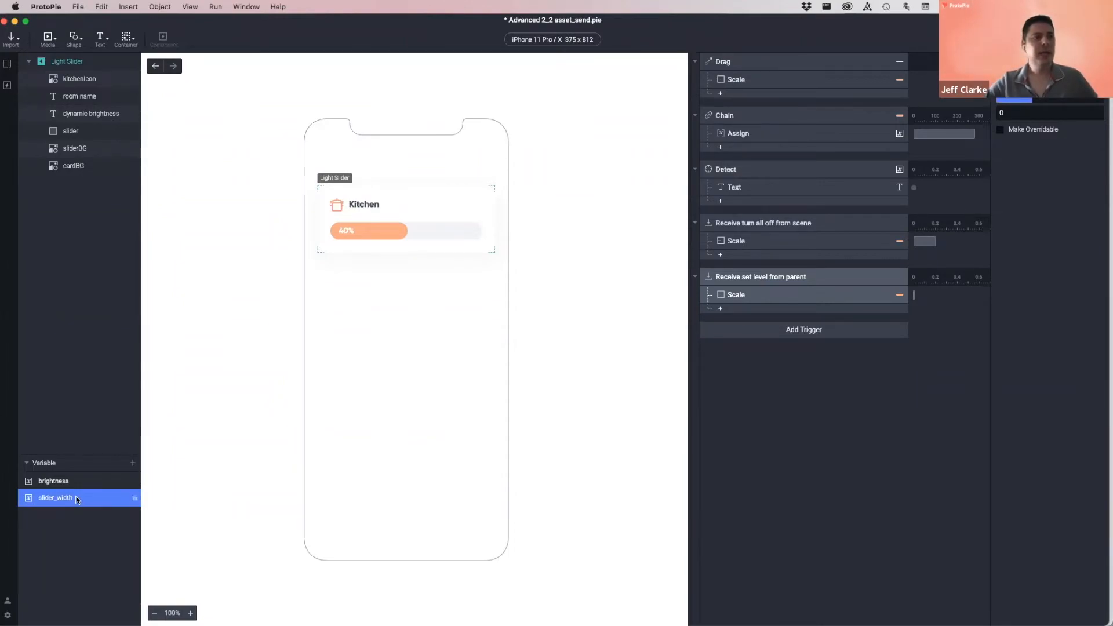
click(1000, 130)
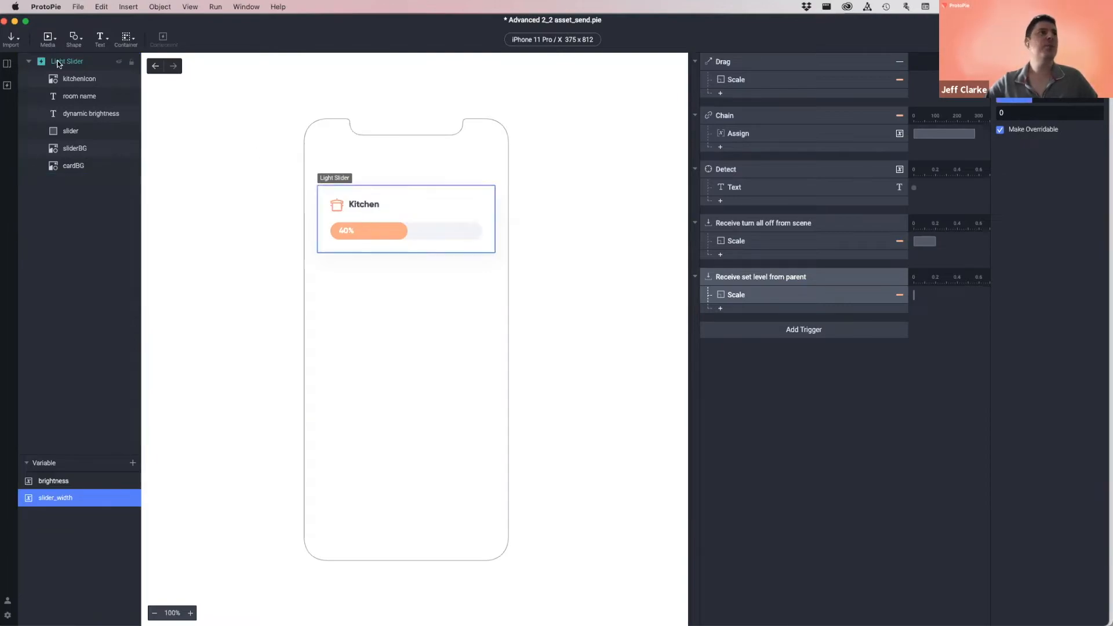
click(7, 64)
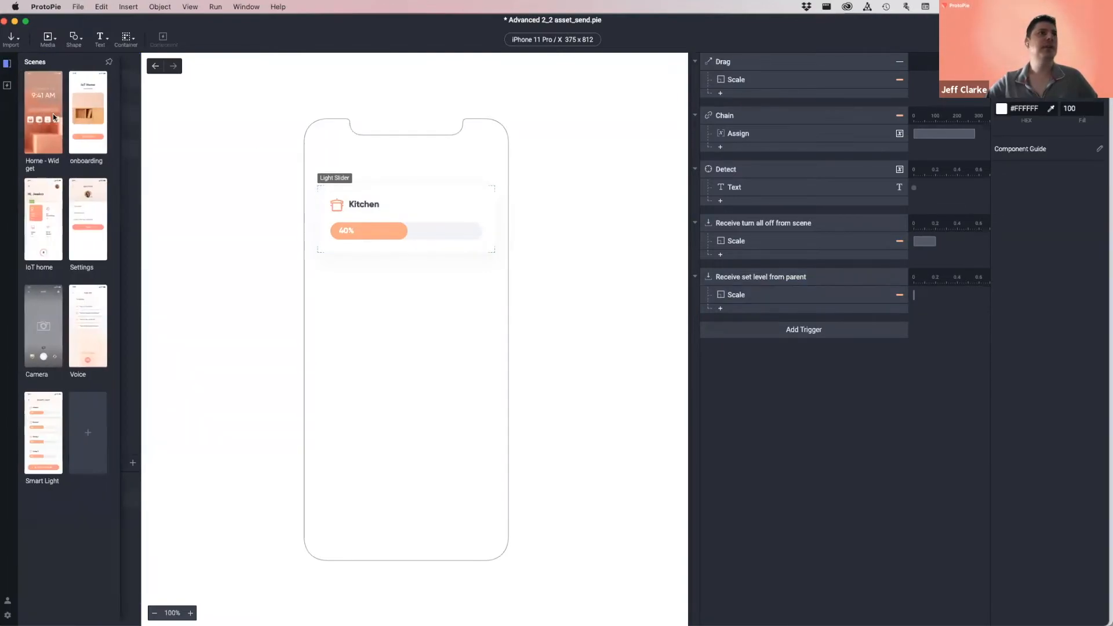
double_click(44, 428)
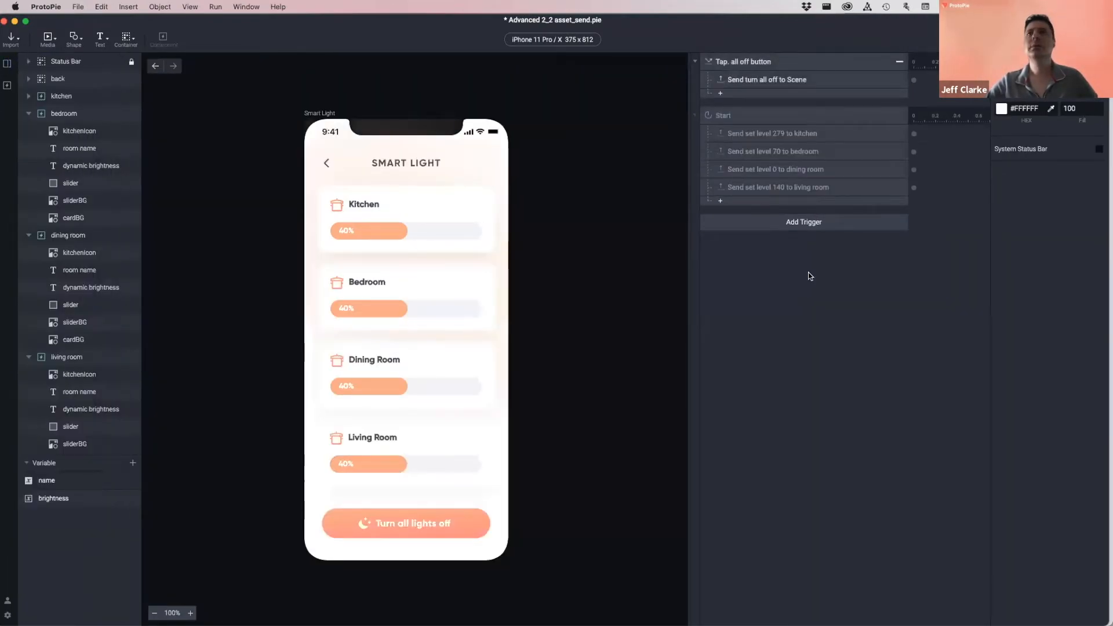
- Override the Kitchen slider's slider_width with 279
click(59, 96)
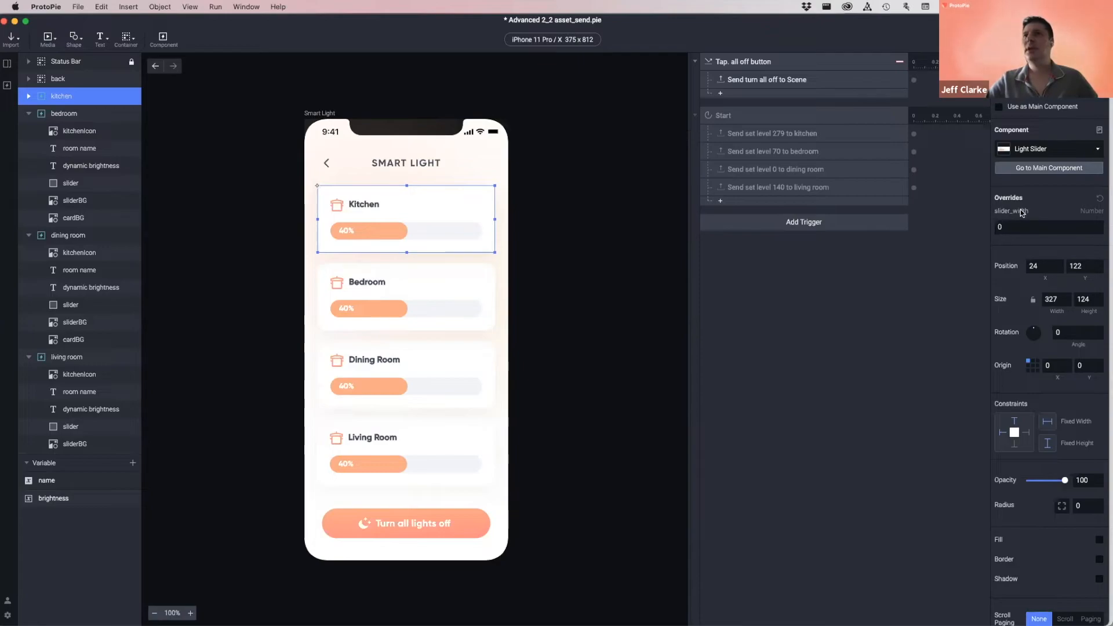
click(1020, 227)
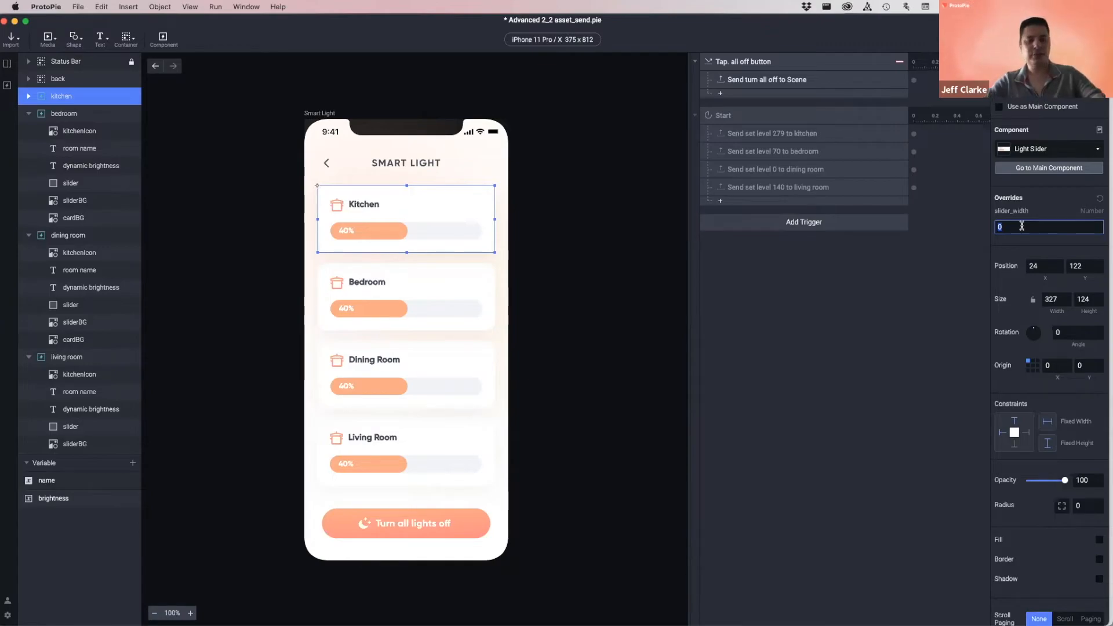
text(279)
key(Return)
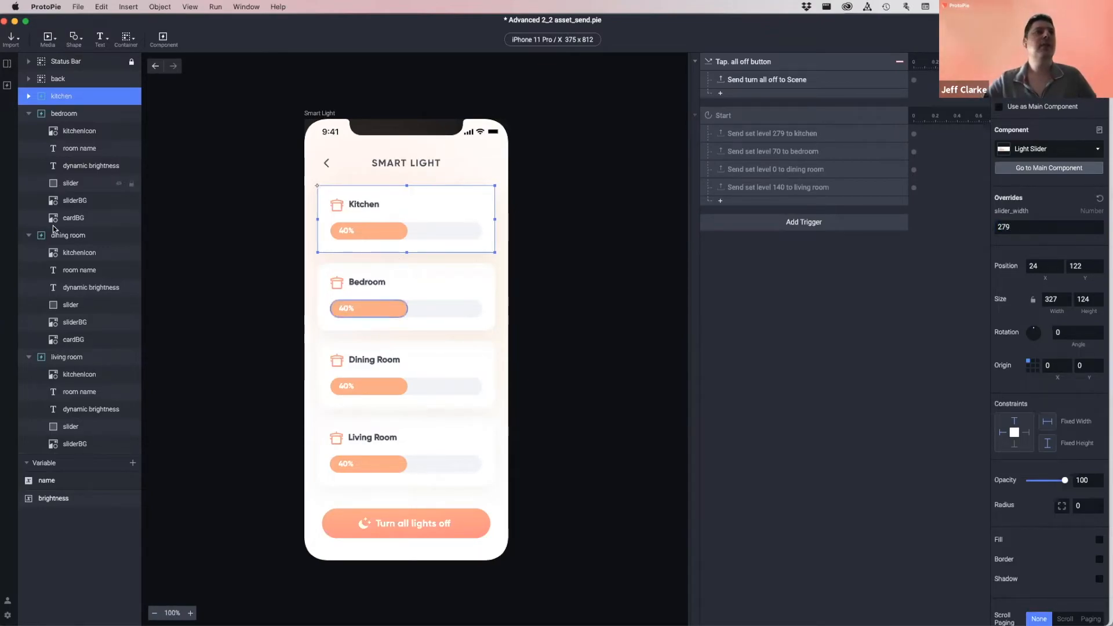
- Recheck Kitchen's 279 override, then override Bedroom's slider_width with 70
click(65, 114)
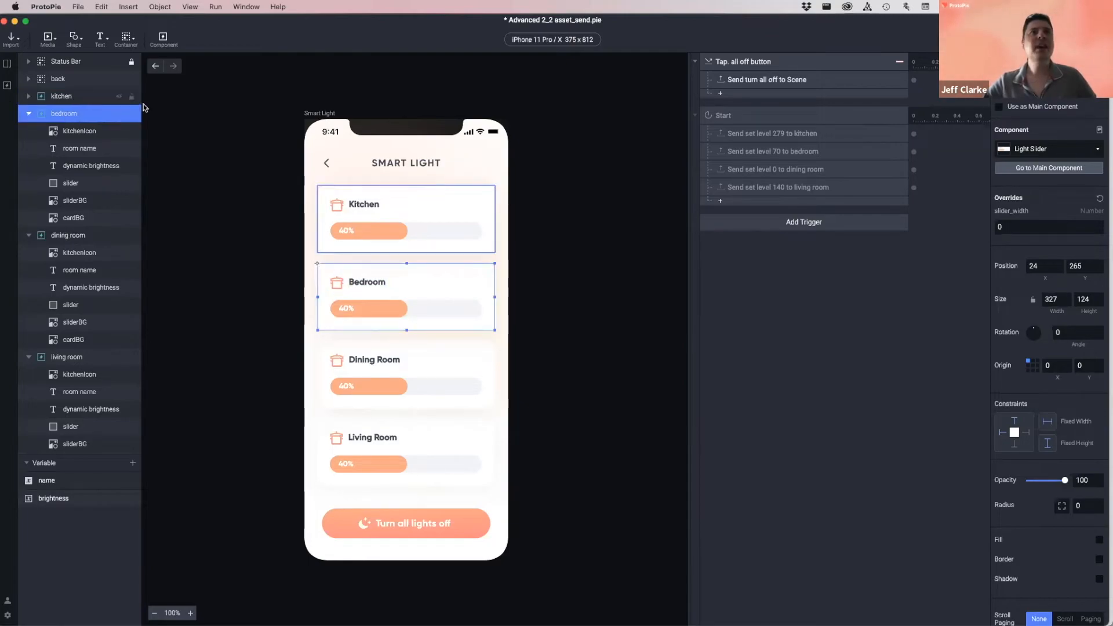
click(67, 99)
click(67, 118)
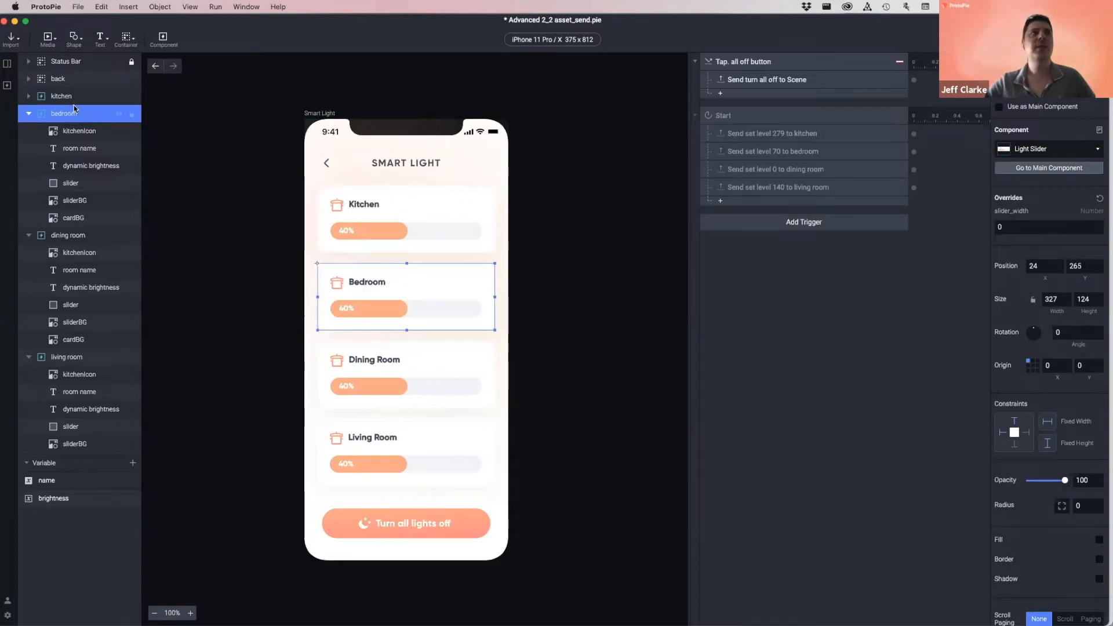
click(417, 215)
click(1028, 227)
drag(1028, 228, 977, 230)
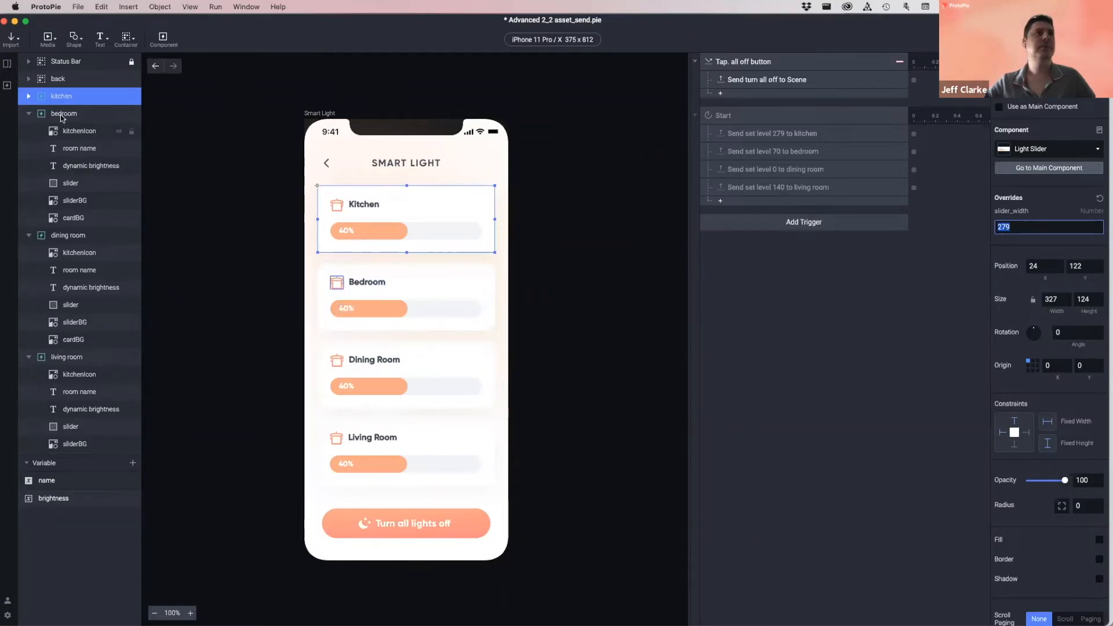
click(421, 303)
click(1011, 228)
text(70)
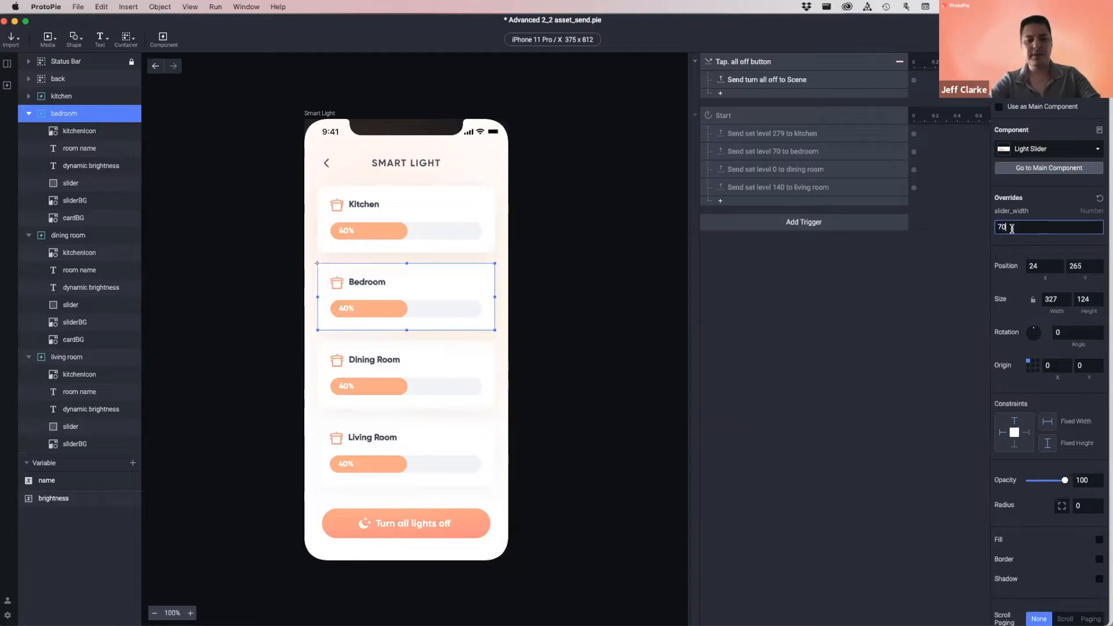
key(Return)
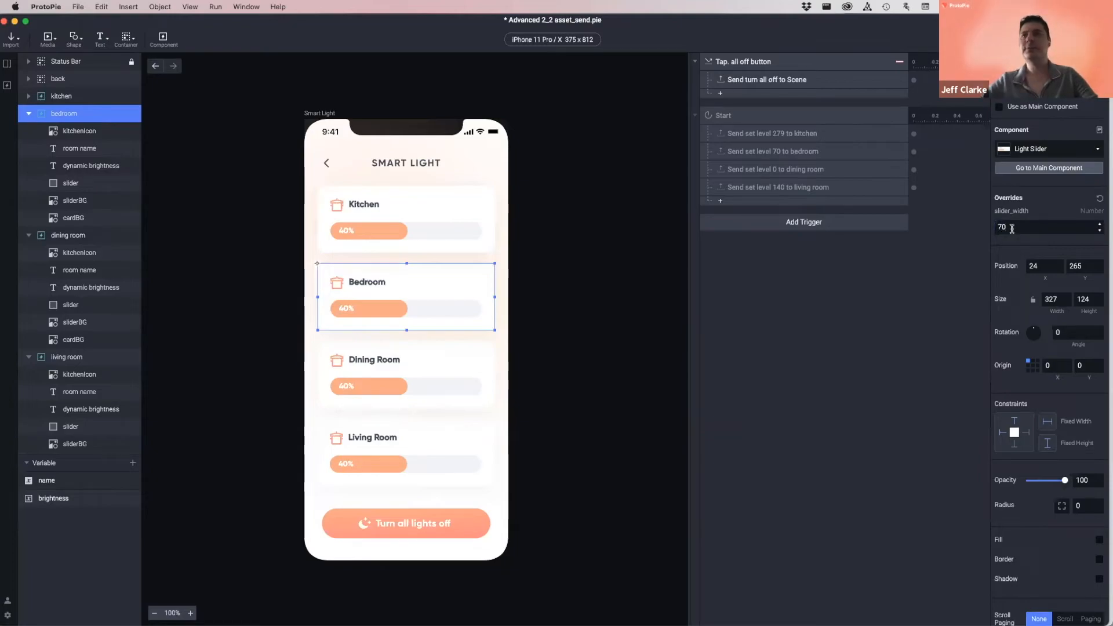
- Override Living Room's slider_width with 140, leaving Dining Room at 0, and run a preview
click(68, 235)
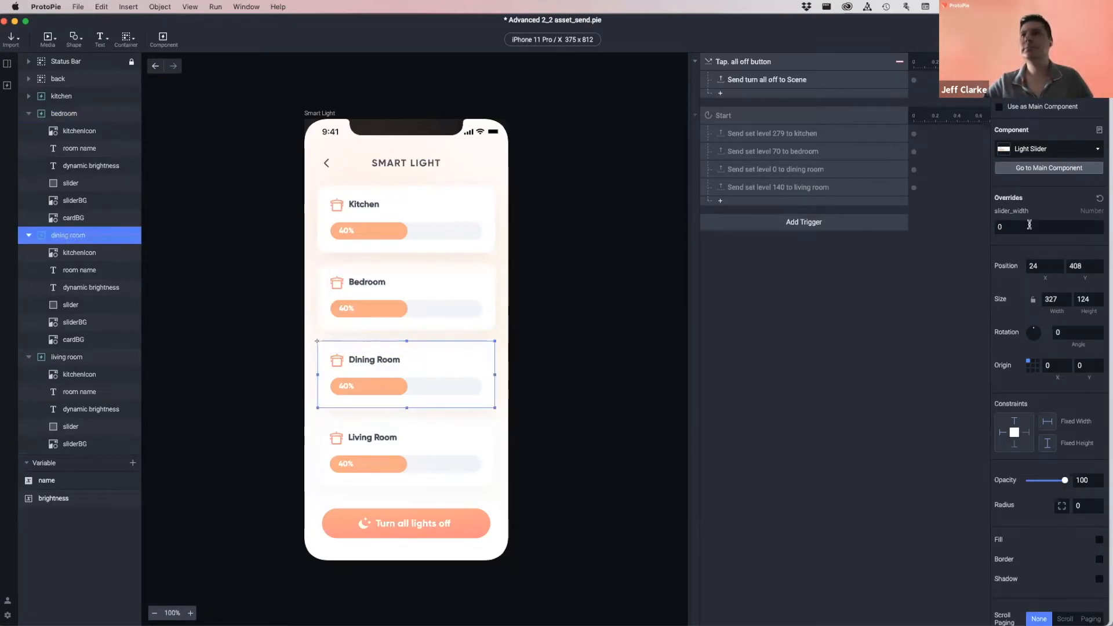
click(64, 357)
click(1013, 227)
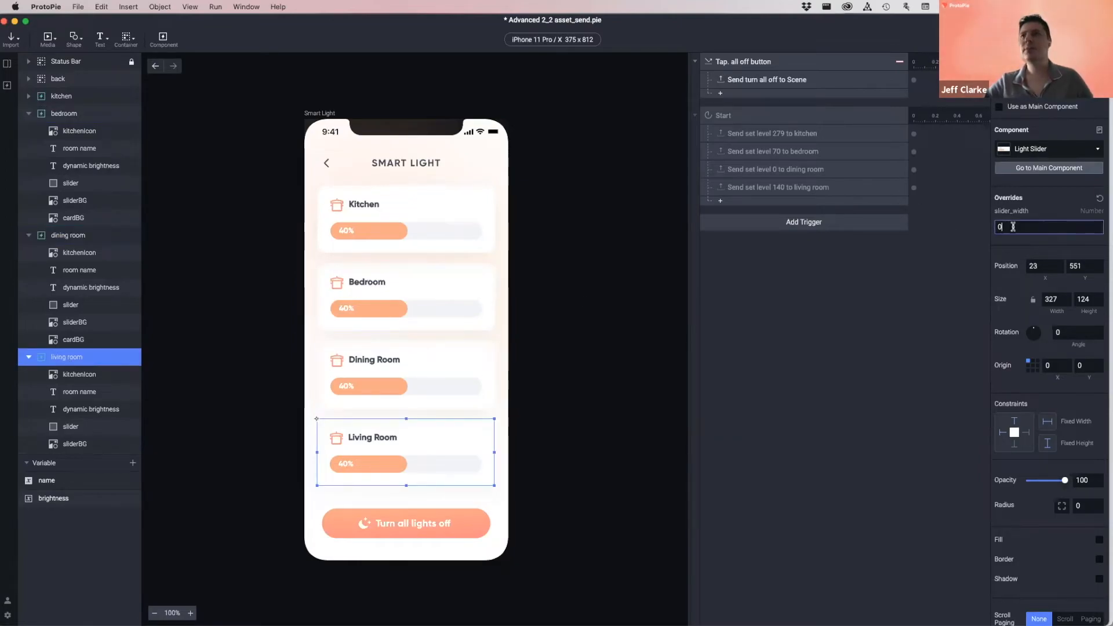
key(BackSpace)
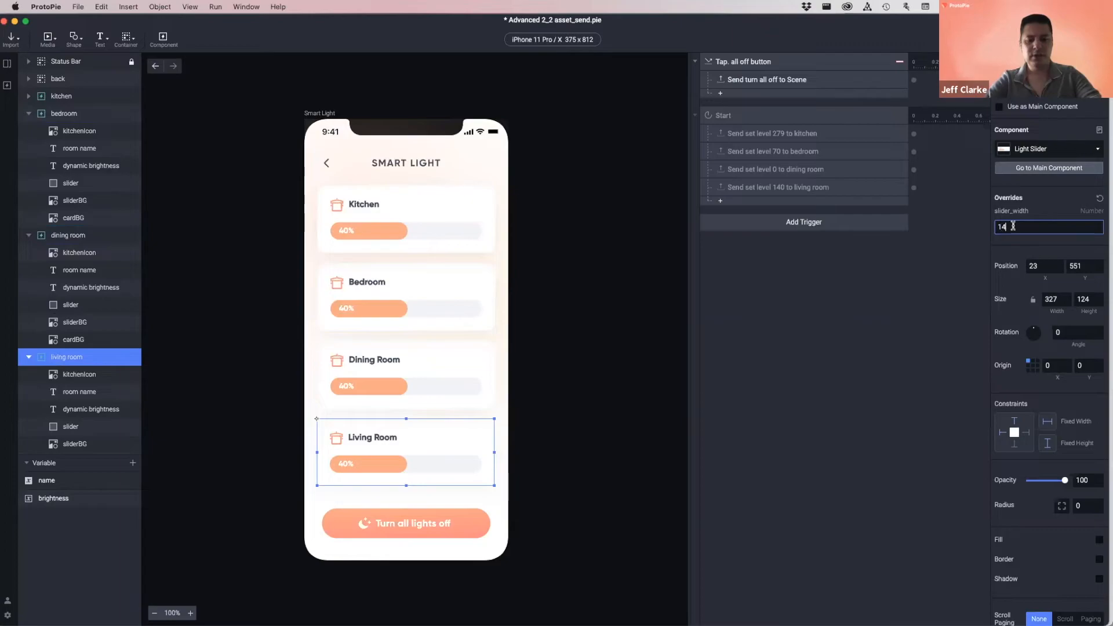
text(140)
key(Return)
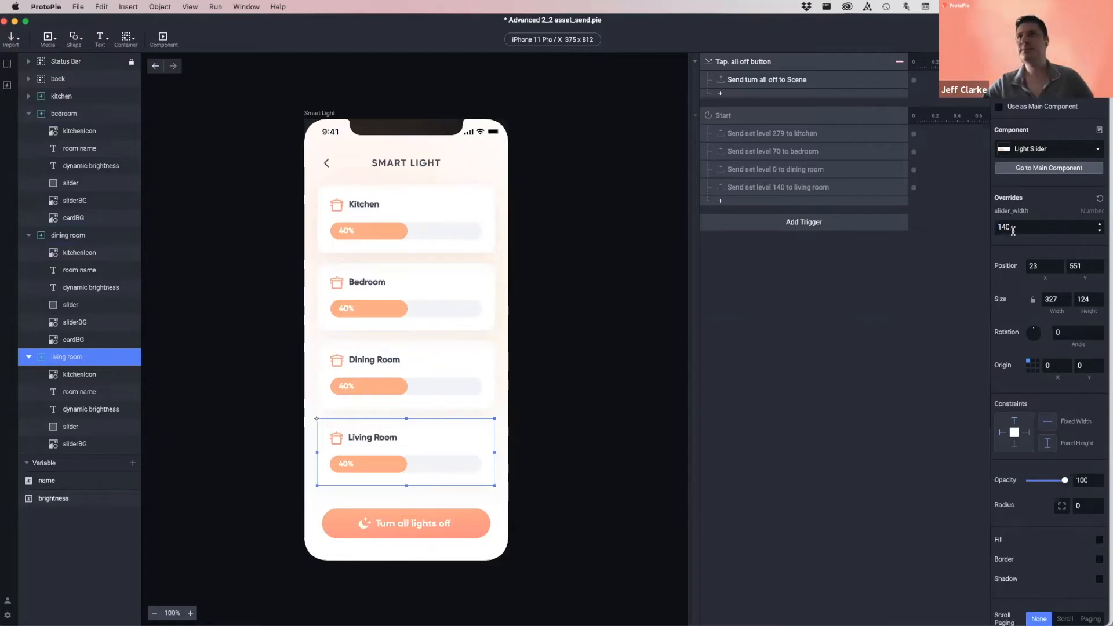
click(929, 304)
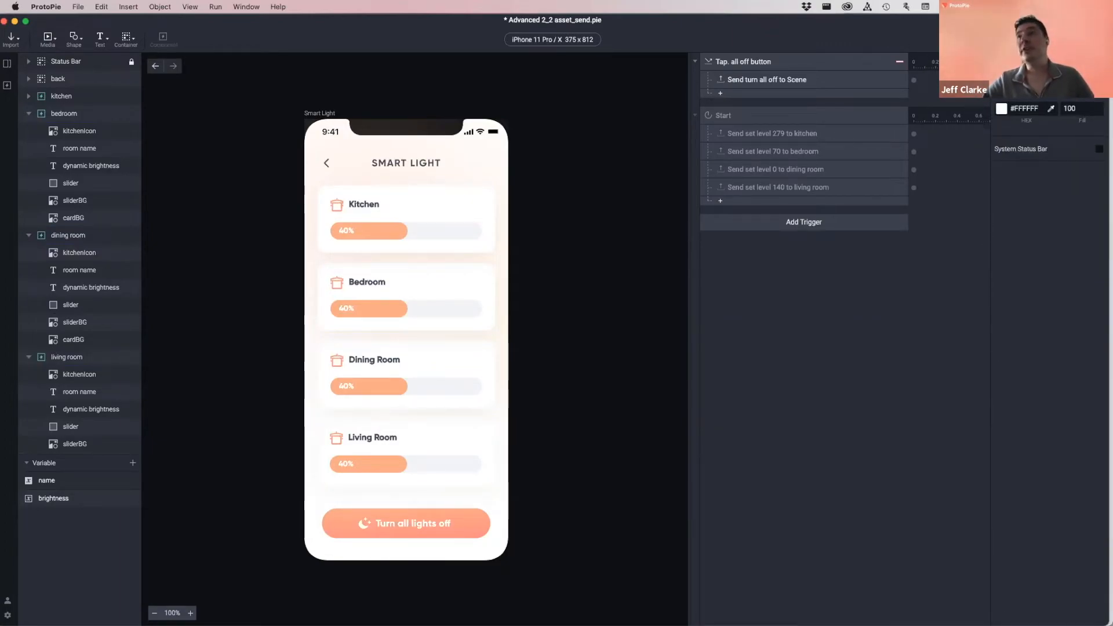
key(super+p)
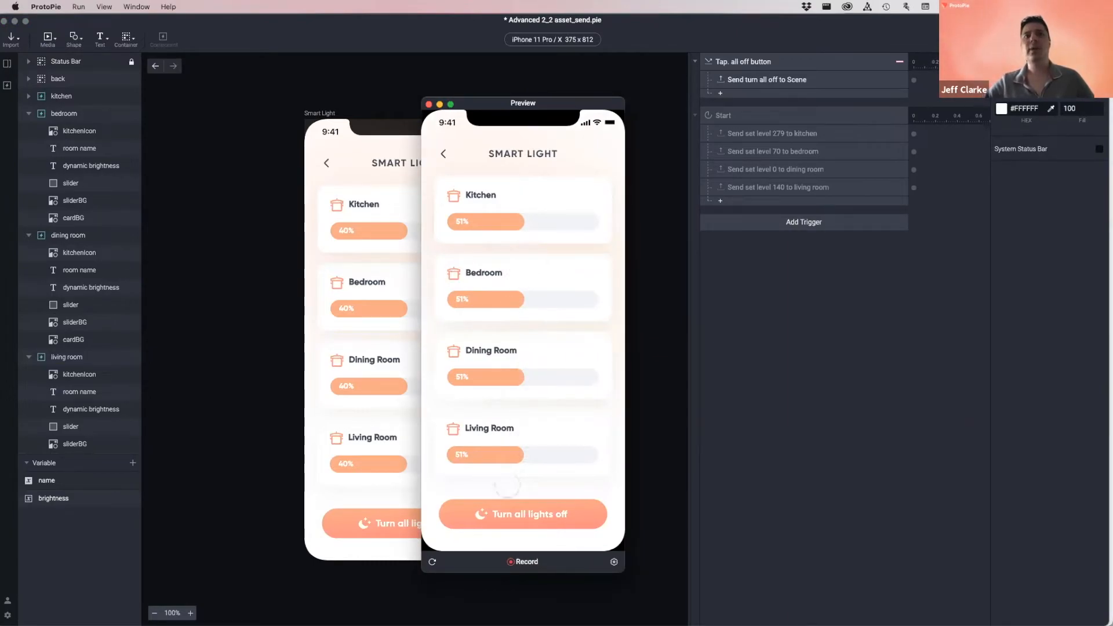
click(429, 105)
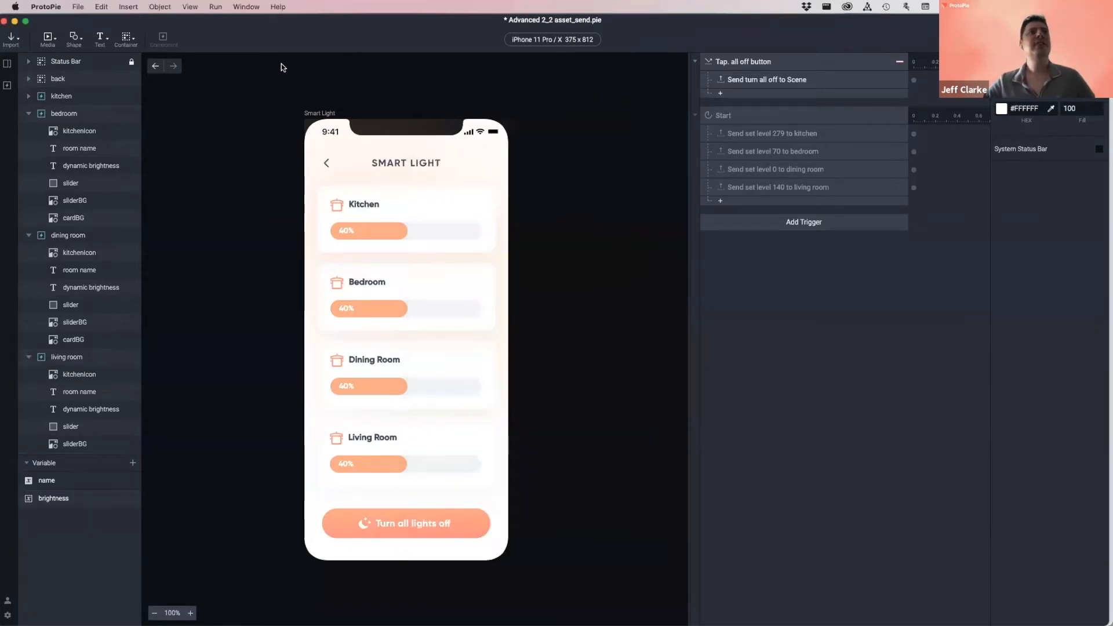
- Open the Light Slider component and add a Start trigger
click(7, 85)
double_click(51, 115)
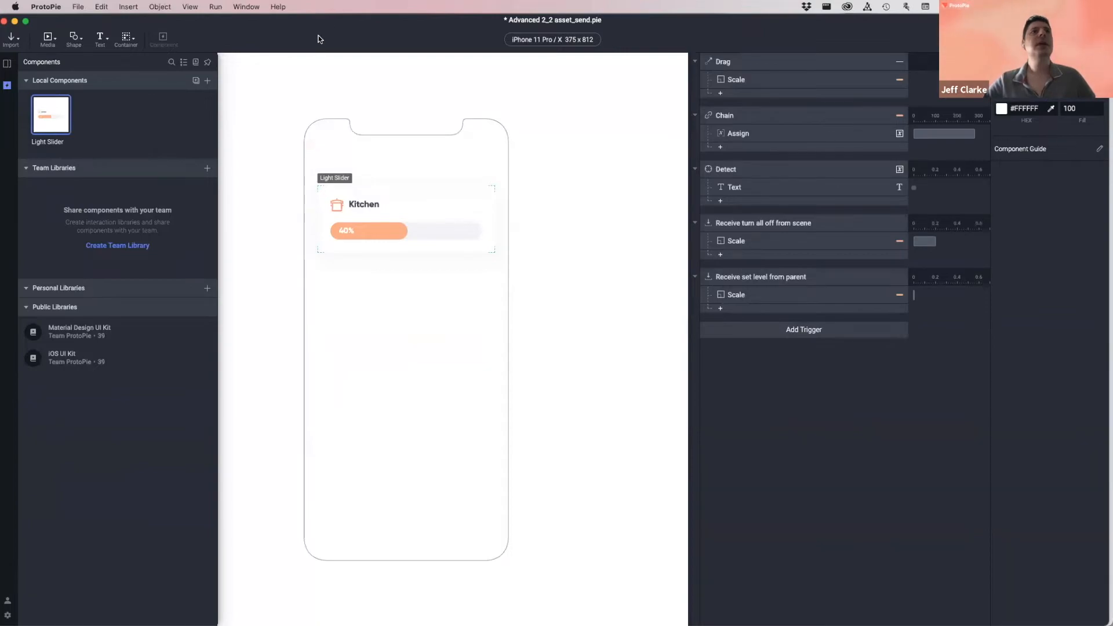
click(773, 302)
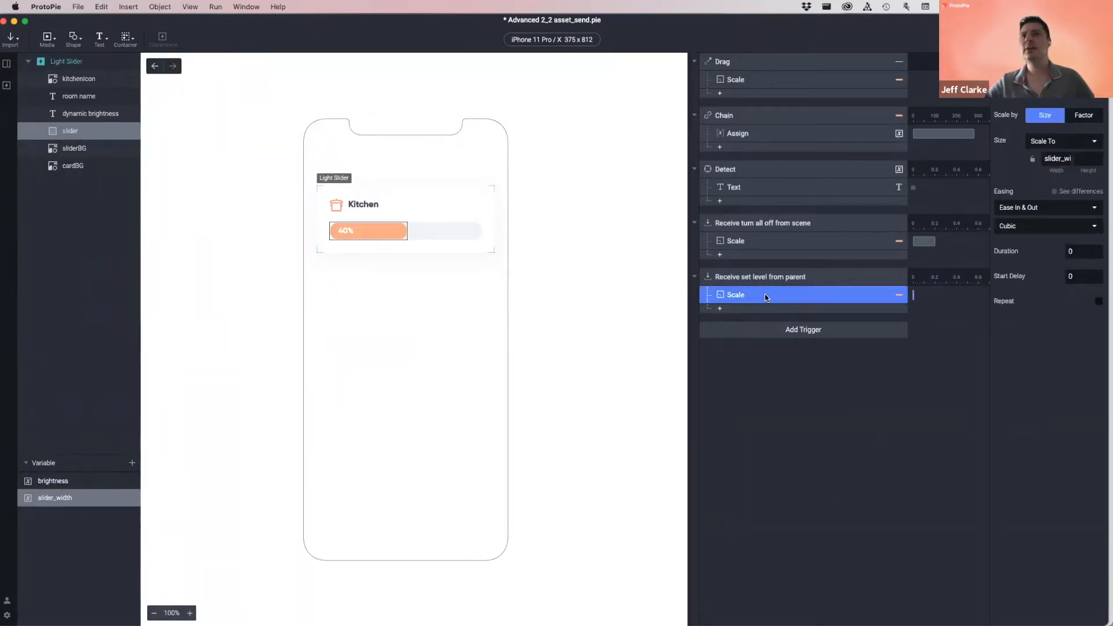
click(812, 277)
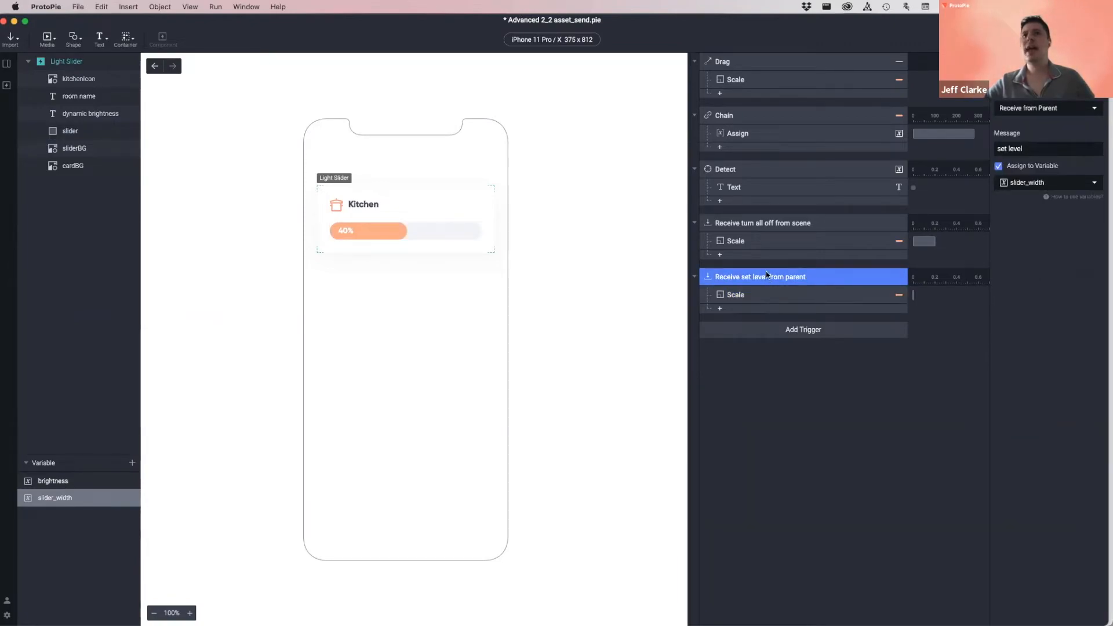
click(791, 443)
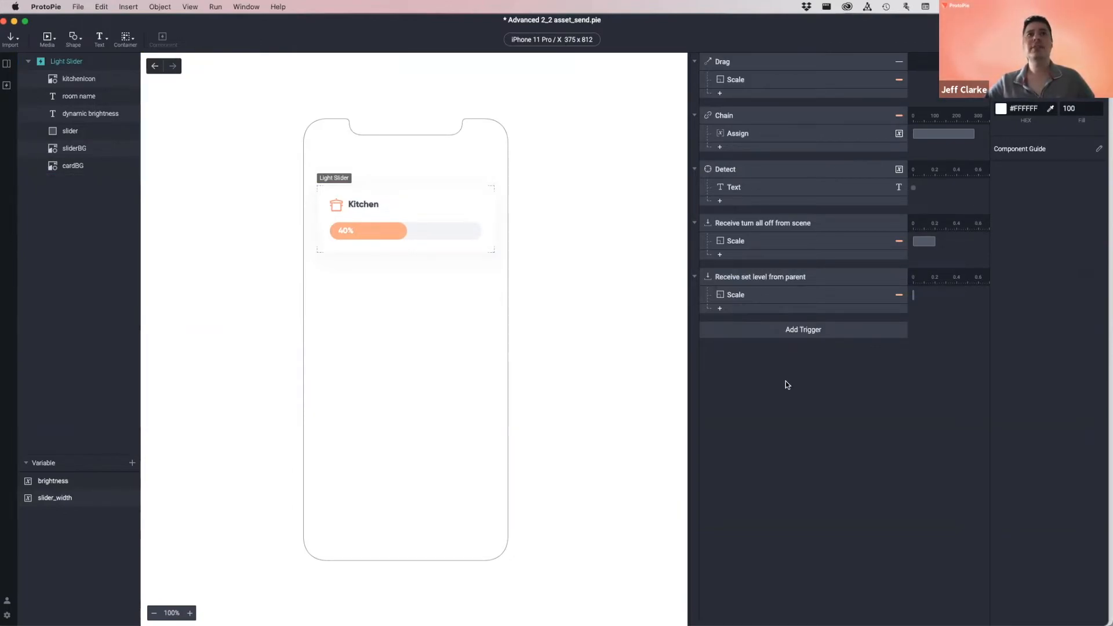
click(772, 334)
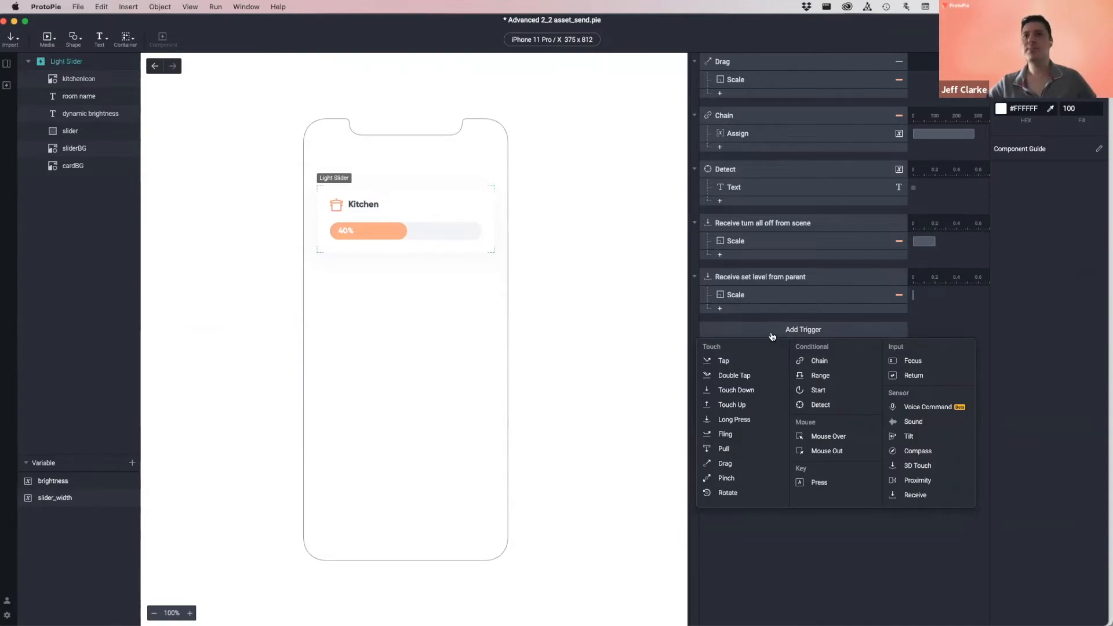
click(817, 389)
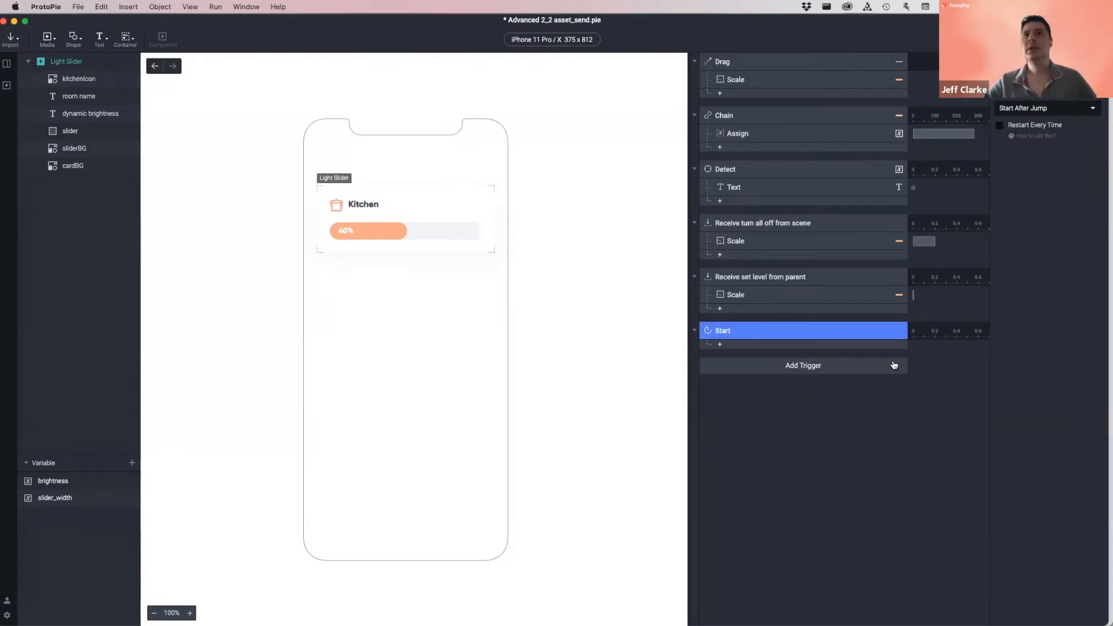
- Reuse the Scale response under Start and confirm its width formula slider_width
click(749, 298)
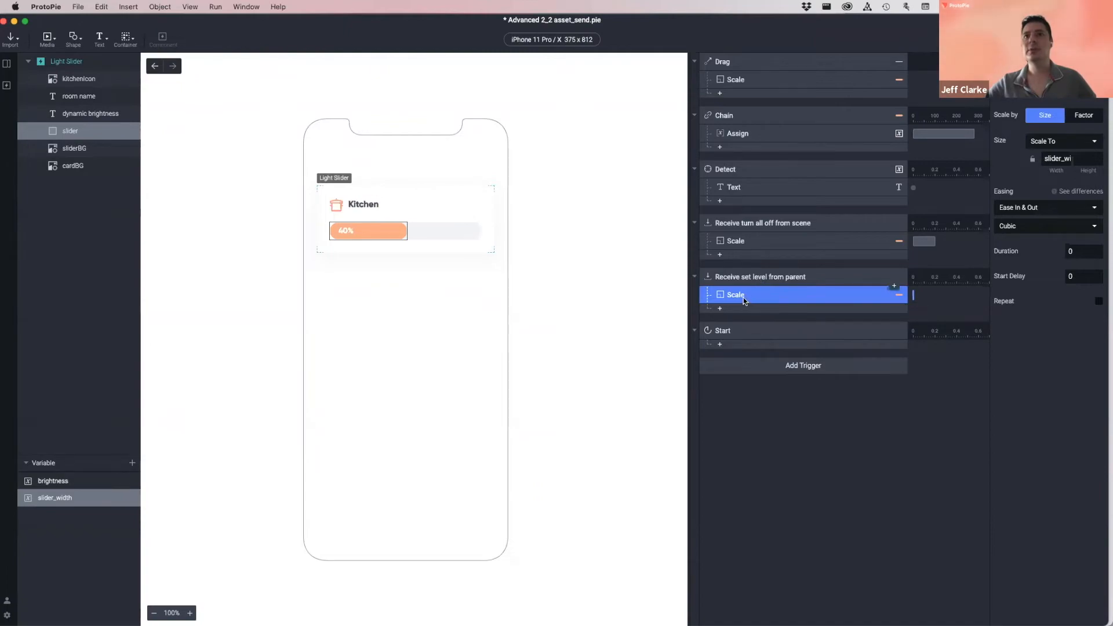
click(741, 333)
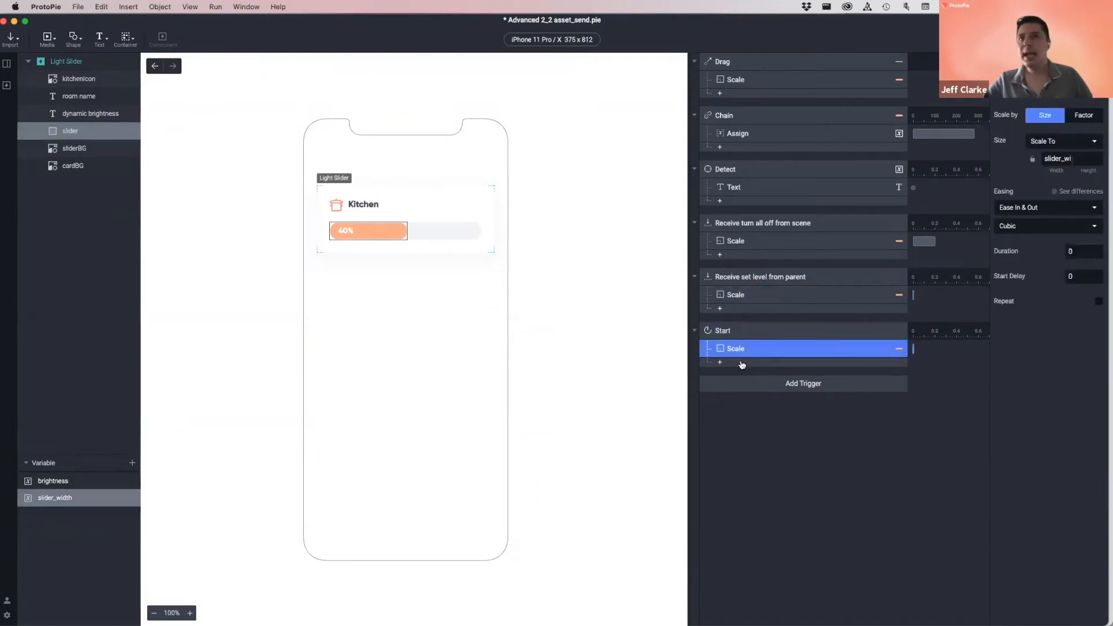
click(756, 334)
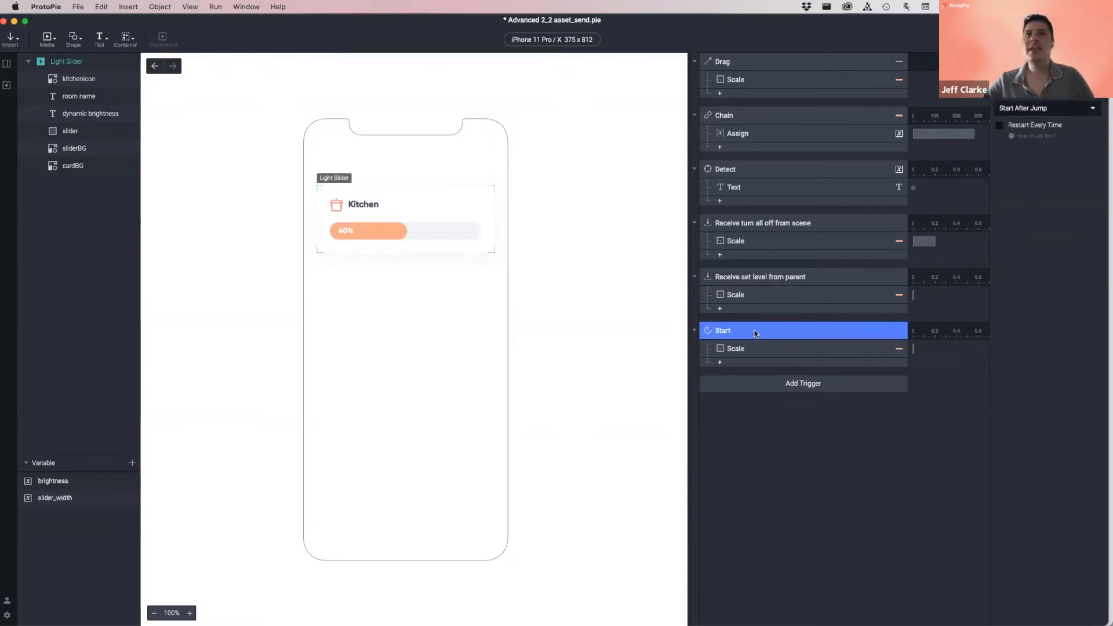
click(745, 348)
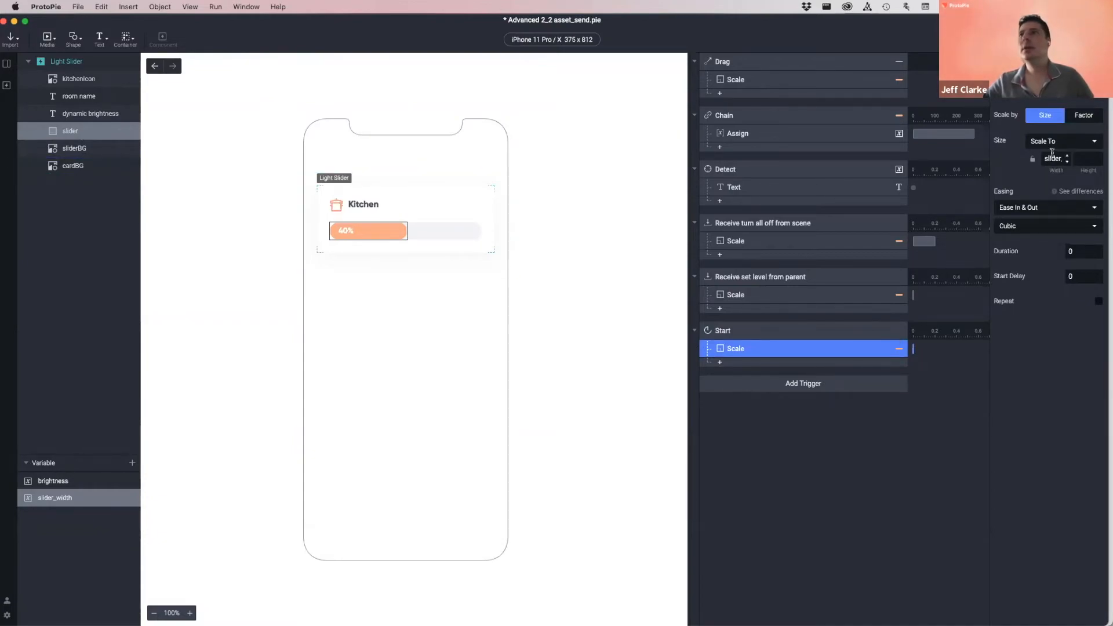
click(1065, 160)
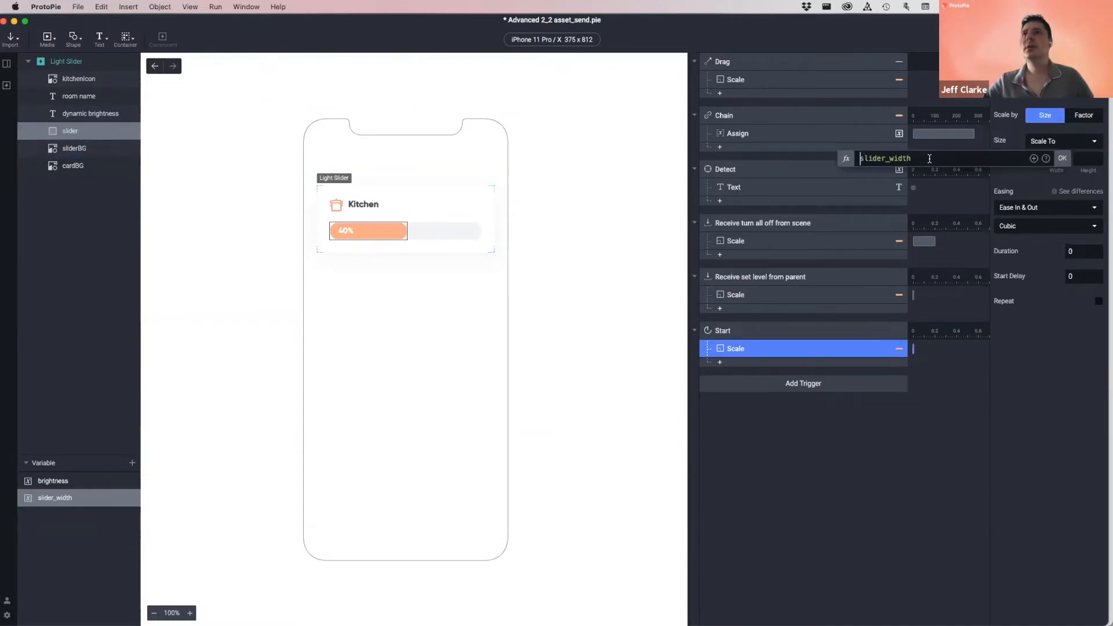
drag(912, 160, 853, 161)
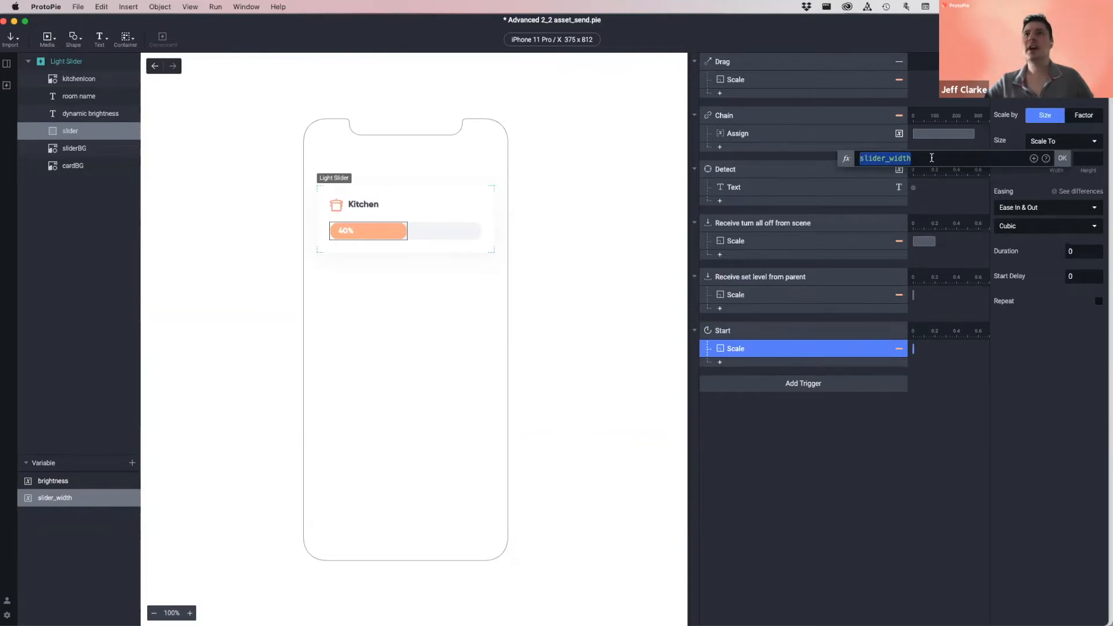
click(1033, 453)
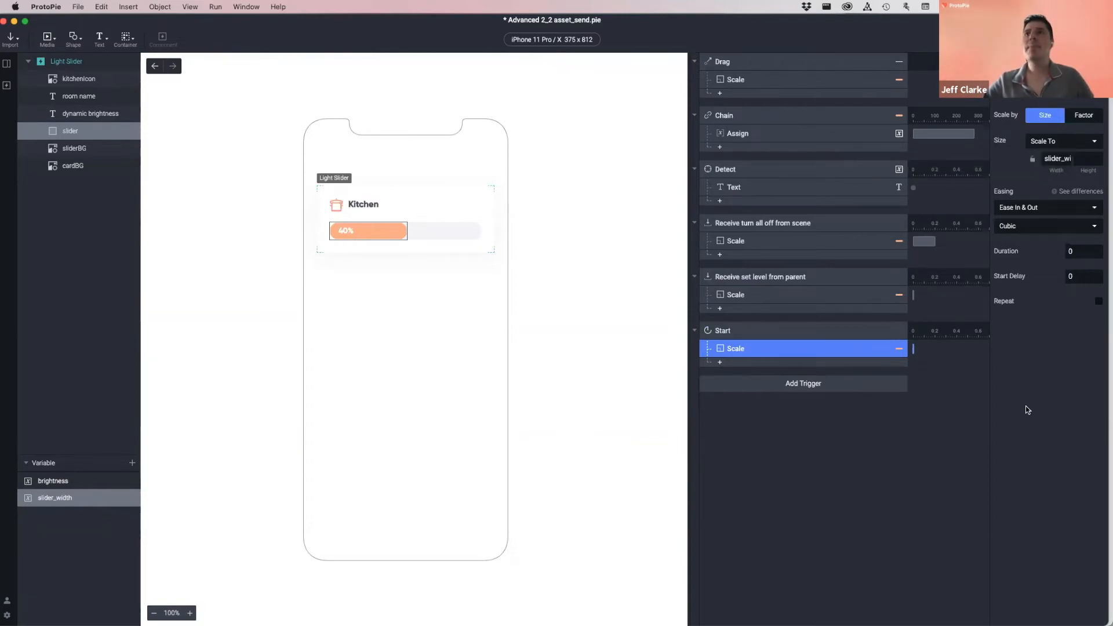
click(58, 499)
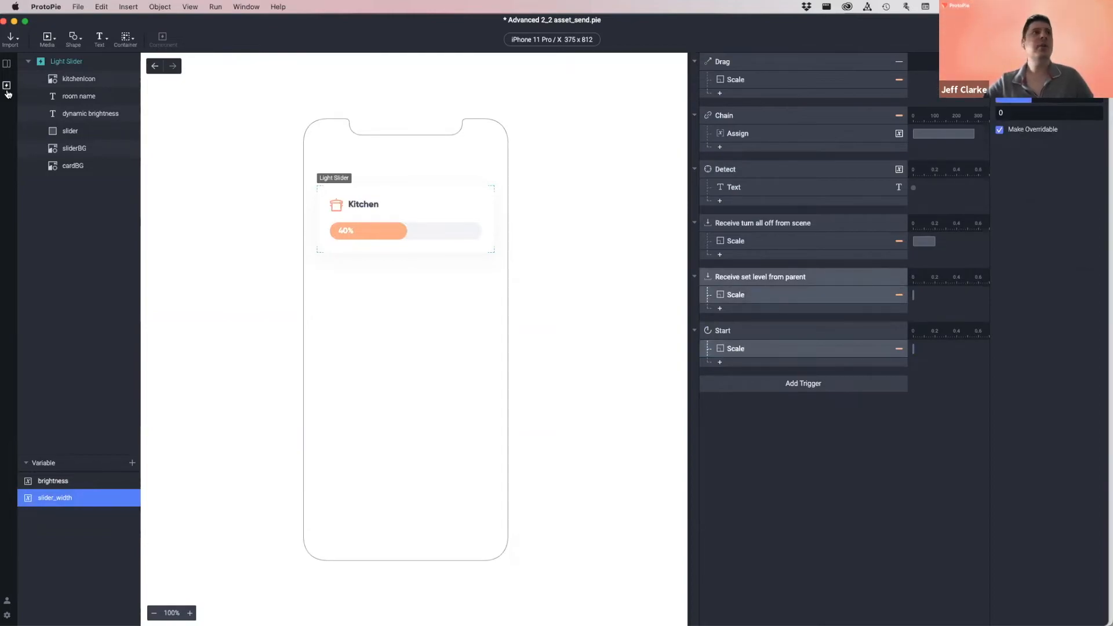
- Open the Smart Light scene and preview it: Kitchen 100%, Bedroom 25%, Dining Room 0, Living Room 50%
click(7, 65)
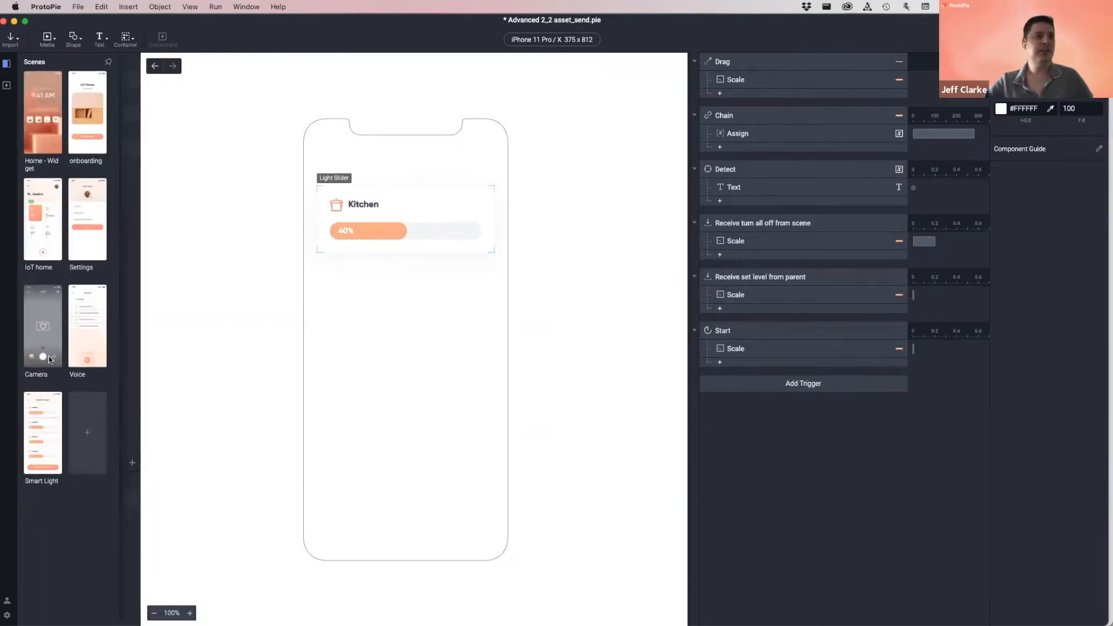
double_click(42, 426)
click(447, 208)
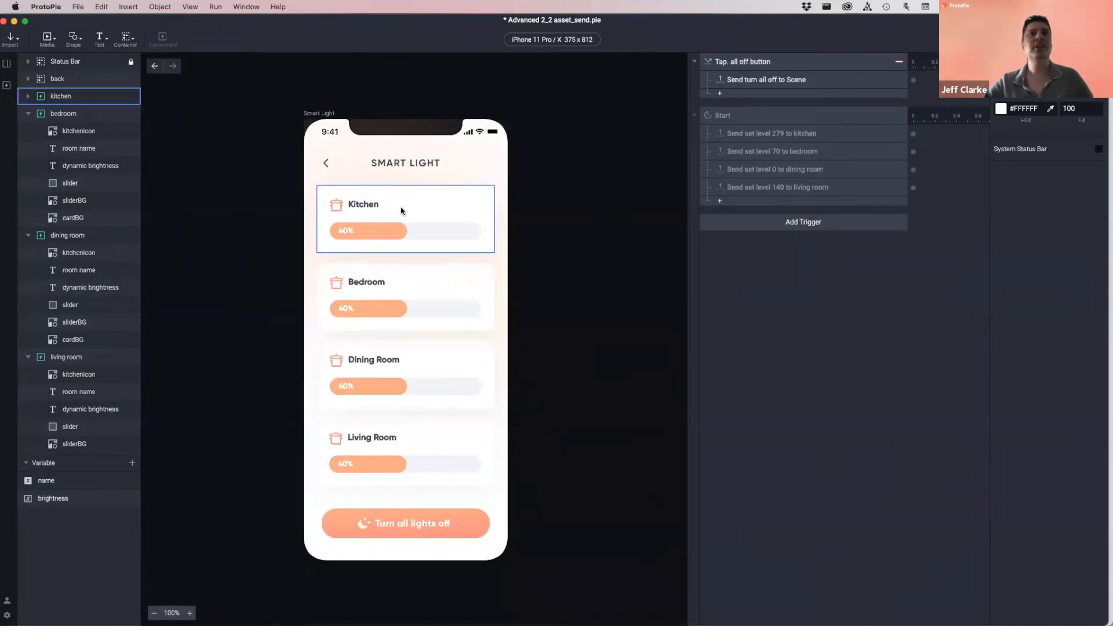
key(Escape)
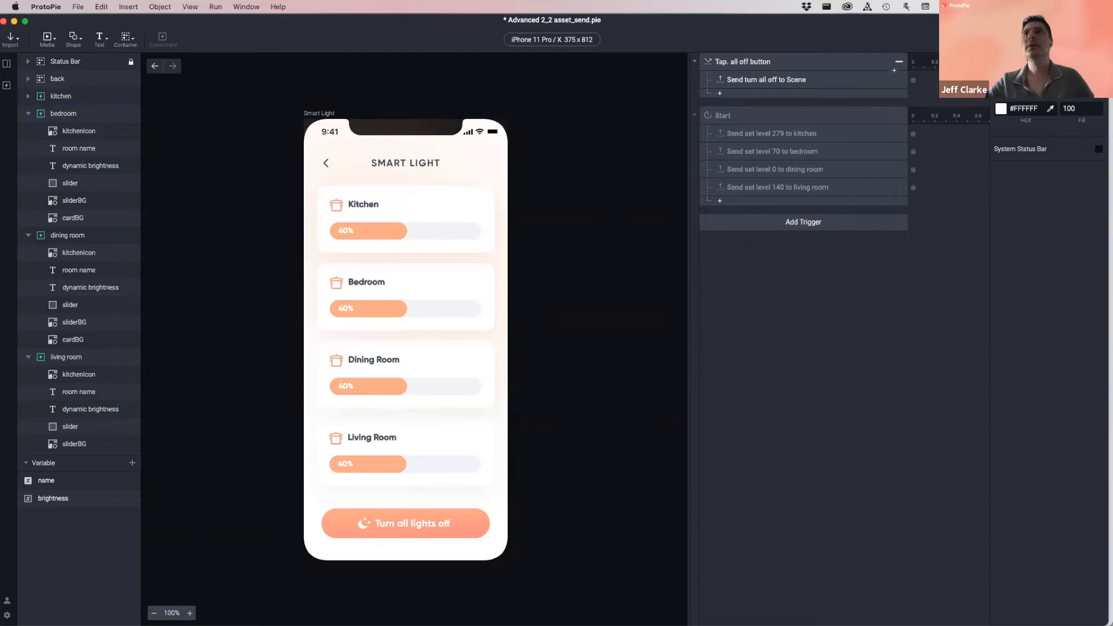
key(super+p)
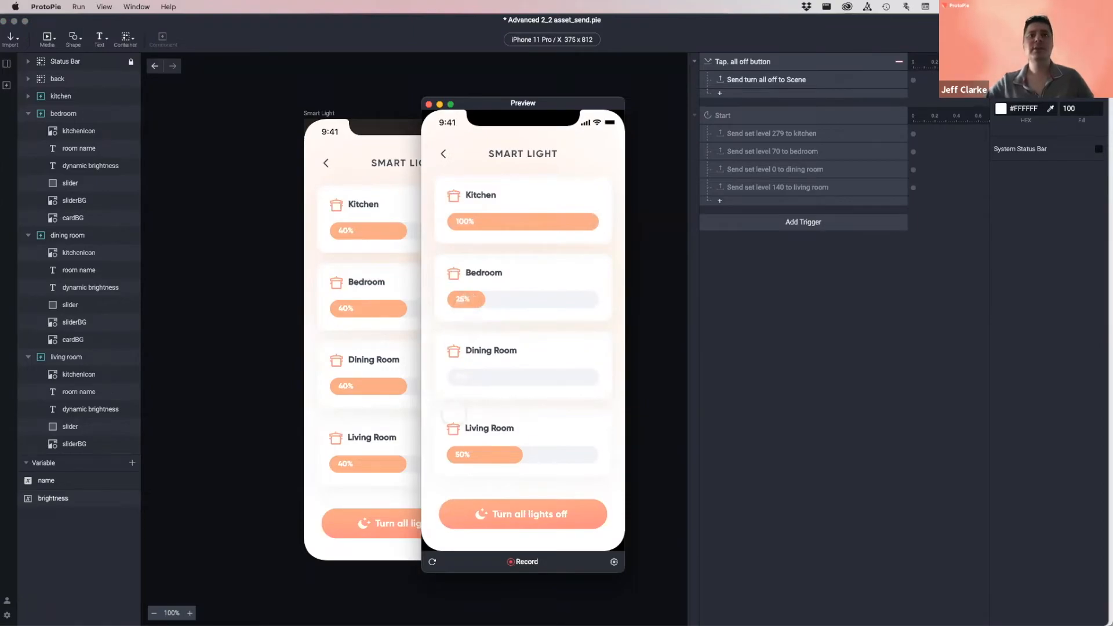
click(429, 104)
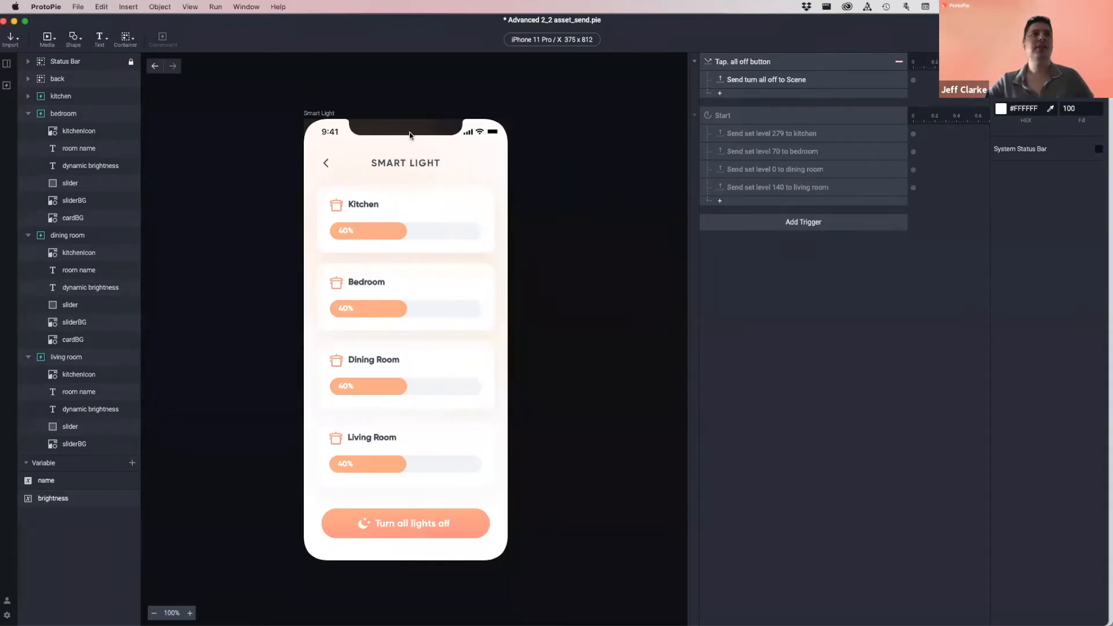
click(69, 235)
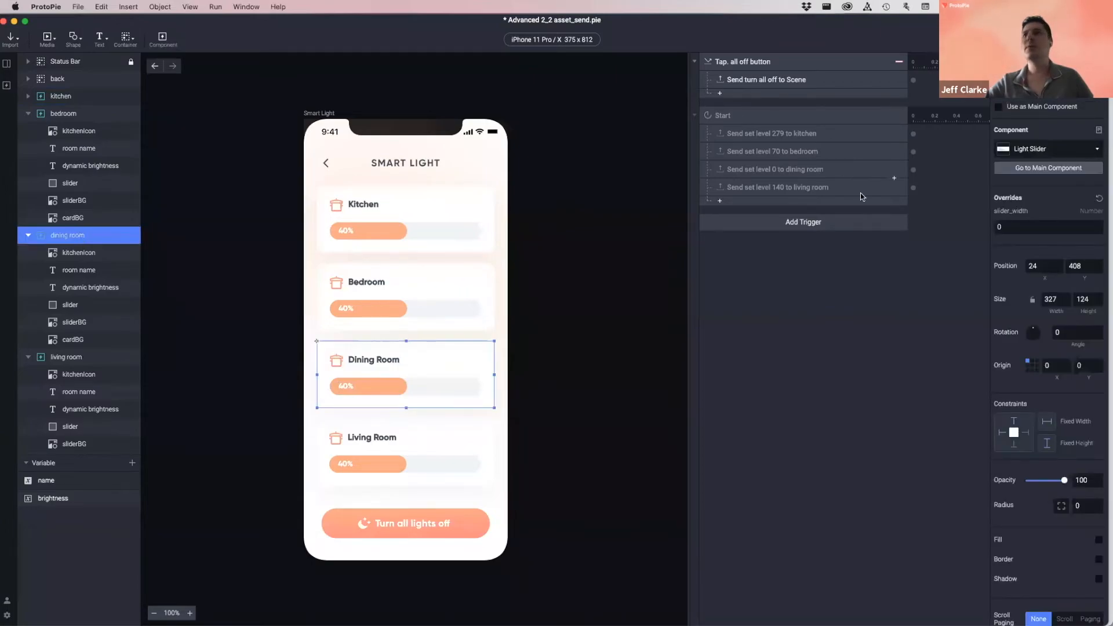
- Set the Dining Room card's slider_width override to 140 and preview the result
click(814, 171)
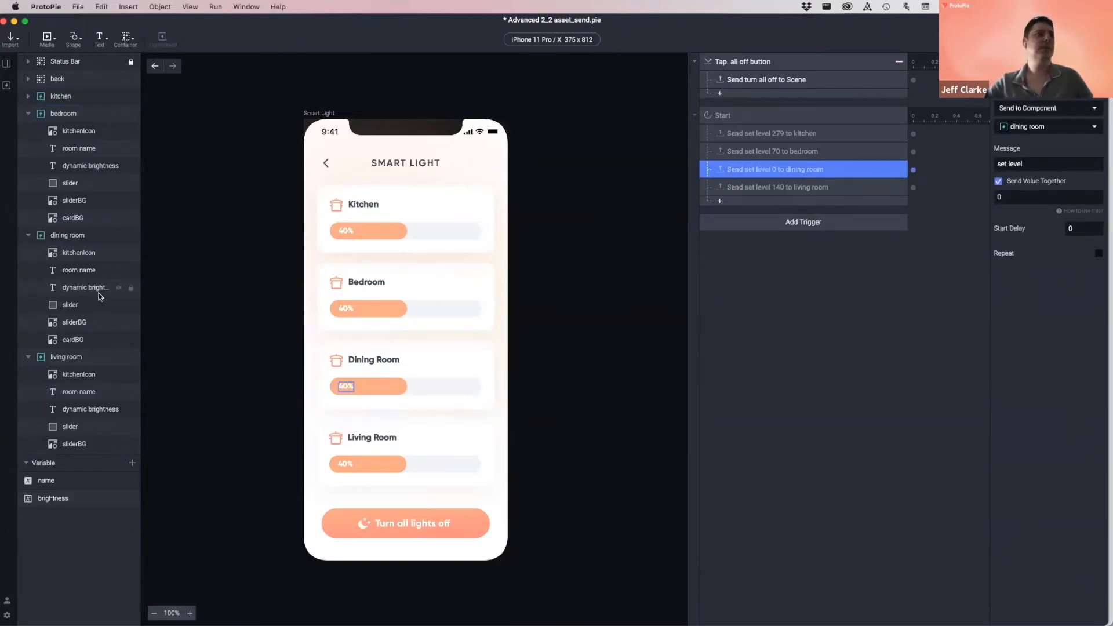
click(69, 236)
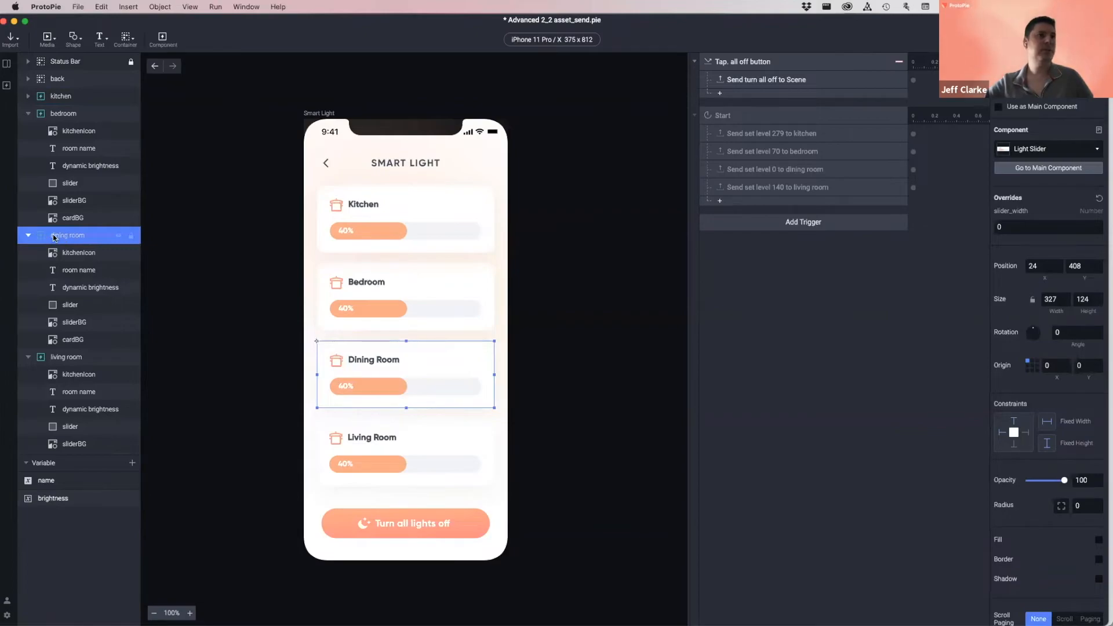
click(1021, 227)
text(140)
key(Return)
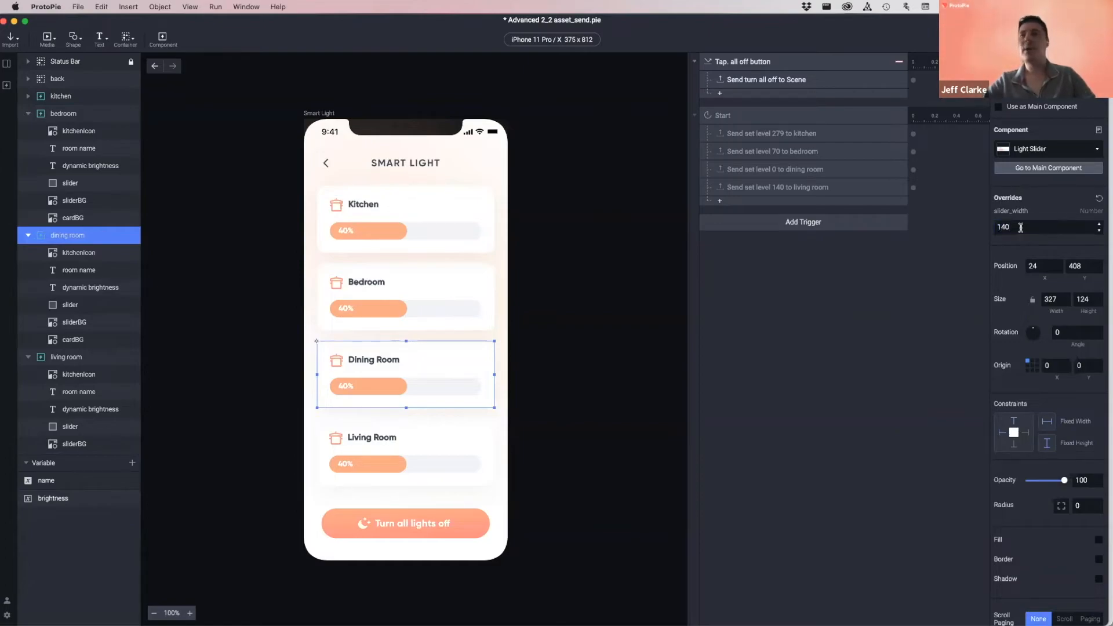
key(super+p)
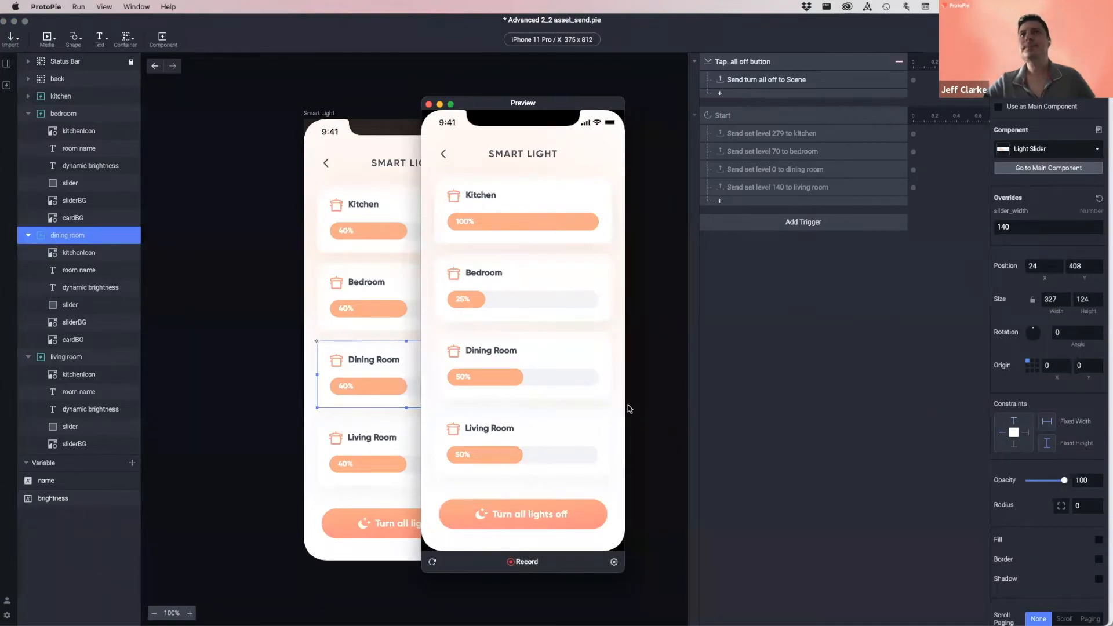
click(429, 105)
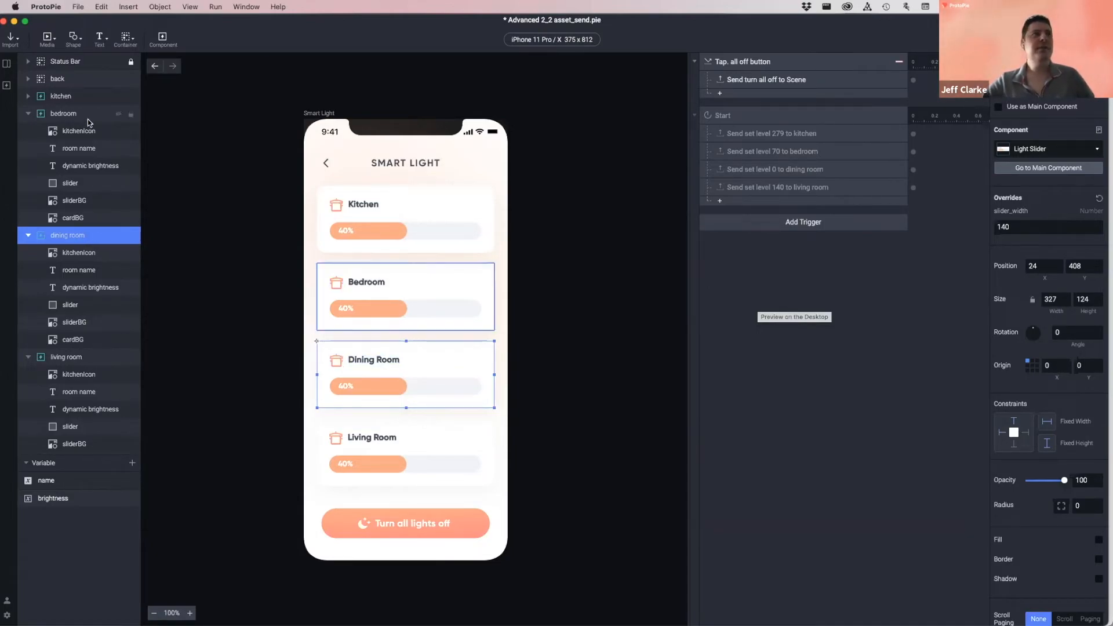
- Check the slider_width overrides: 70 on the Bedroom card and 279 on the Kitchen card
click(22, 115)
click(28, 114)
click(28, 131)
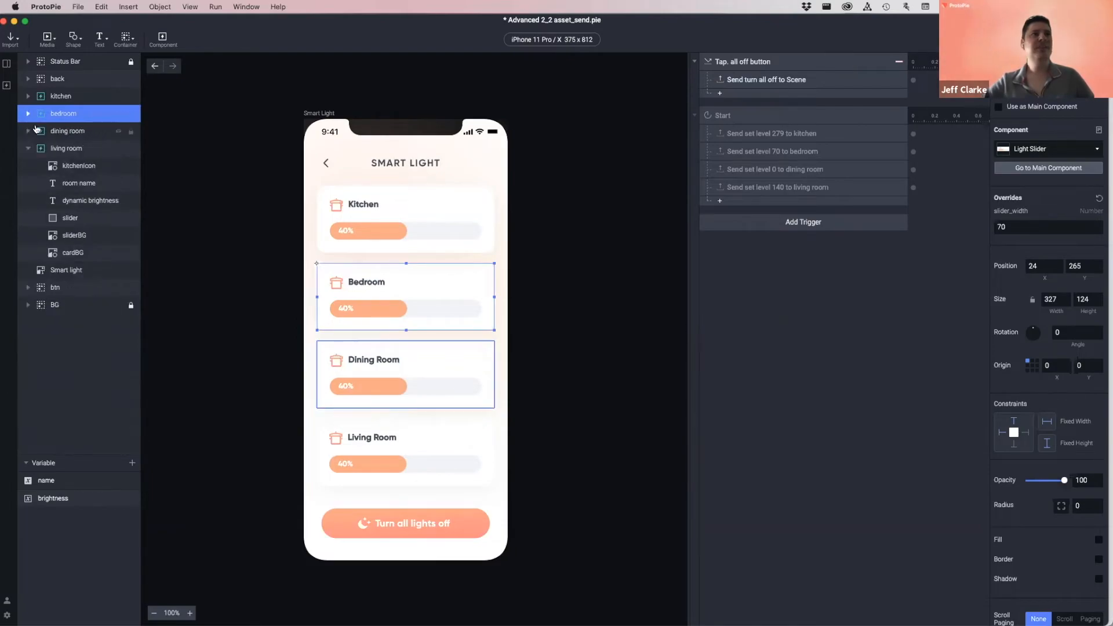
click(1015, 227)
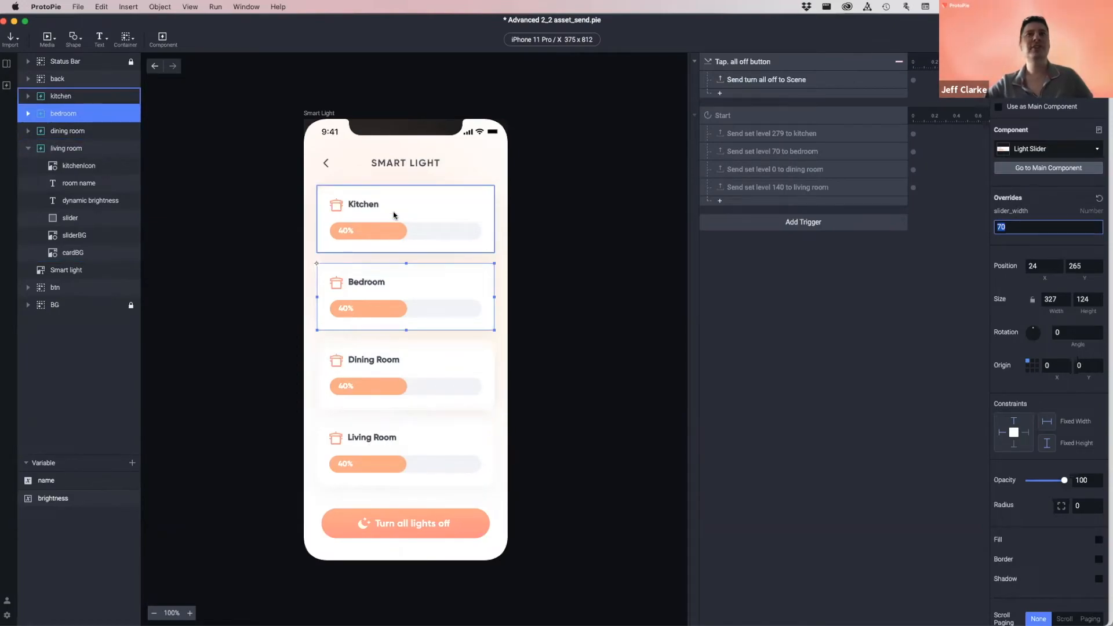
click(926, 281)
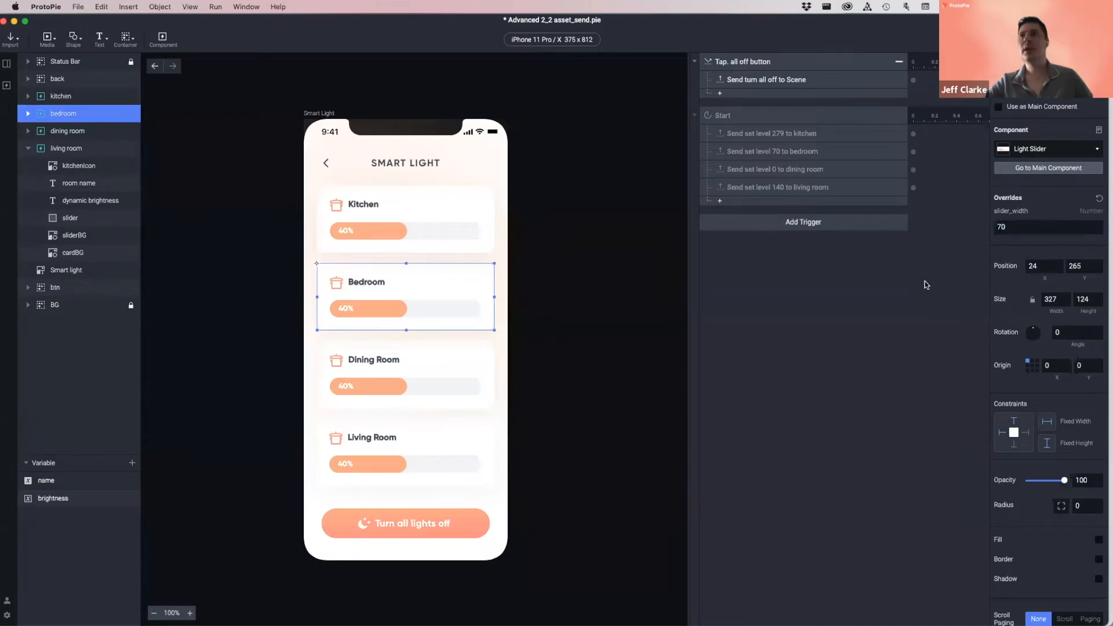
click(406, 214)
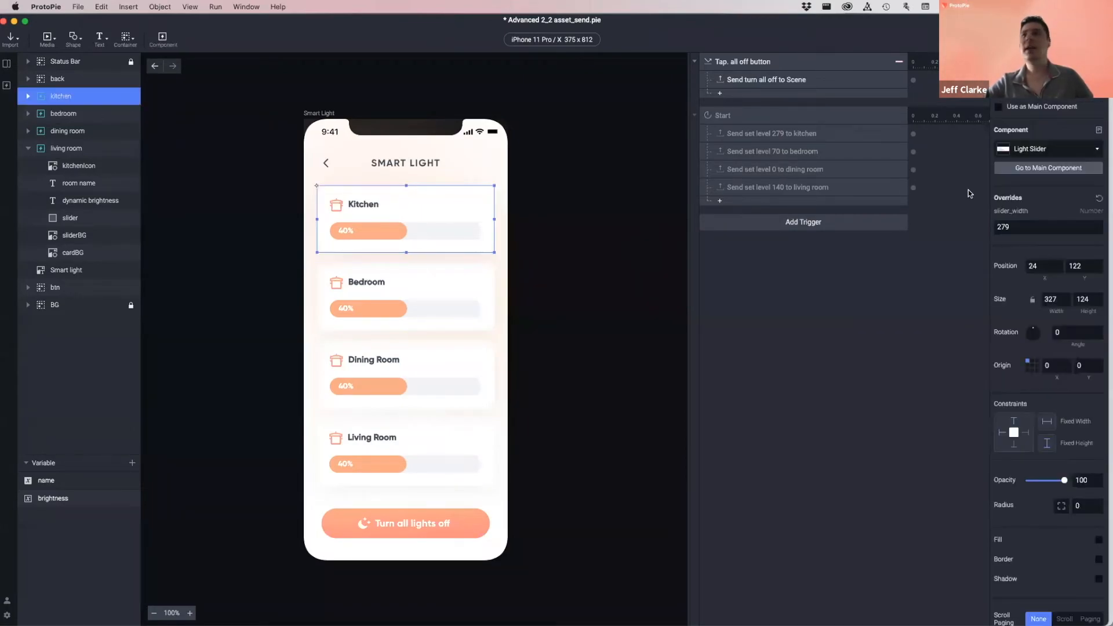
click(1028, 232)
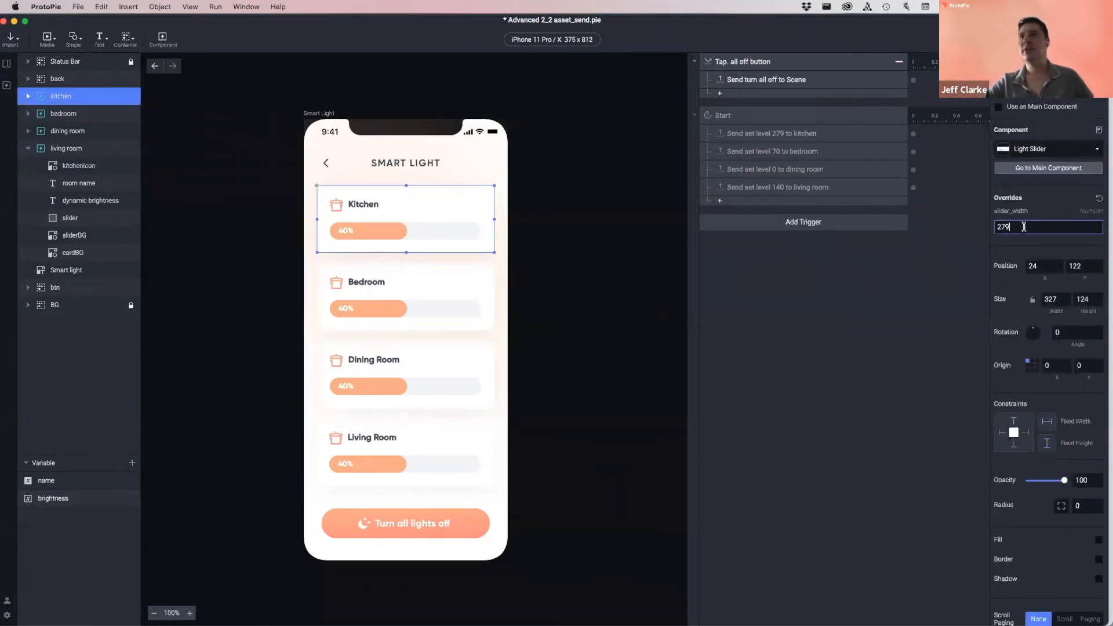
click(896, 283)
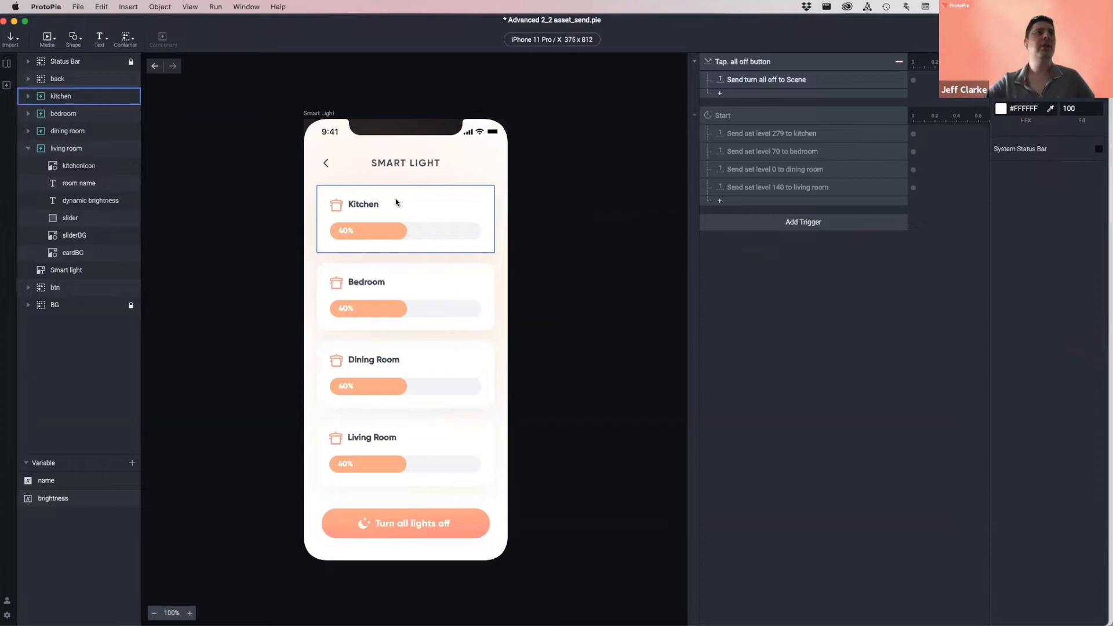
- Draw a rectangle on the Kitchen card beside its title and fill it green (#82C91E)
click(54, 40)
click(282, 148)
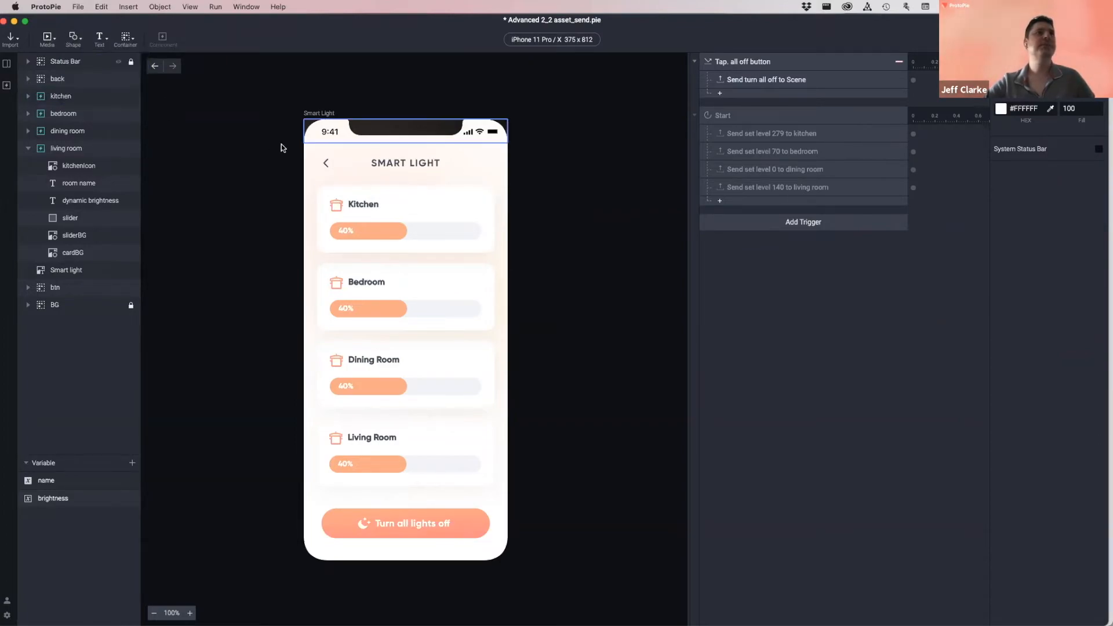
key(r)
drag(327, 156, 424, 214)
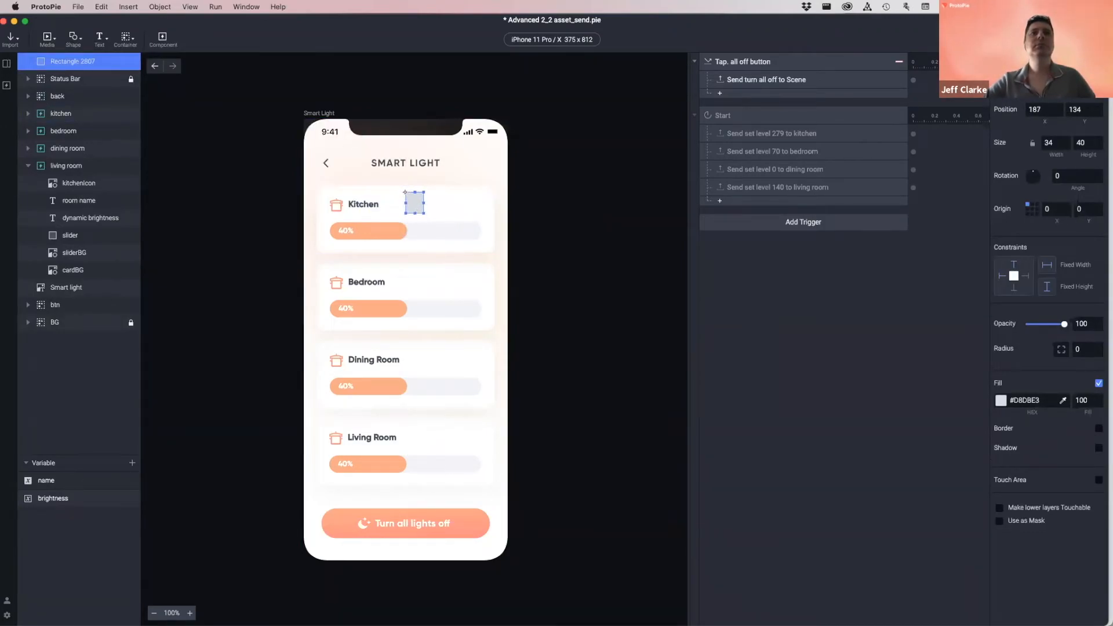
click(1001, 401)
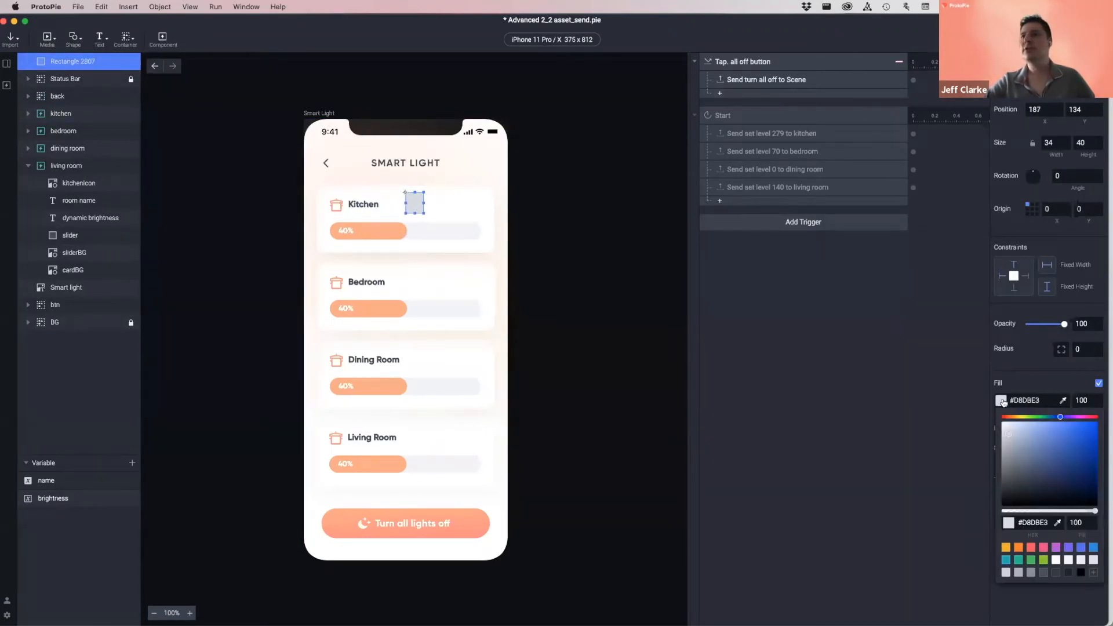
click(1043, 560)
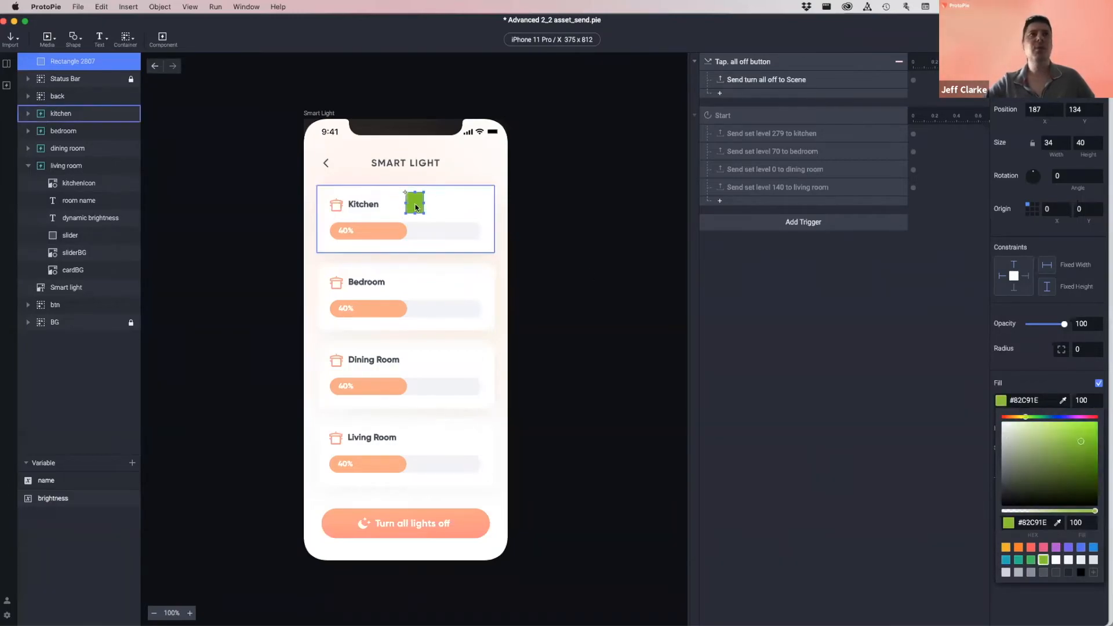
click(416, 206)
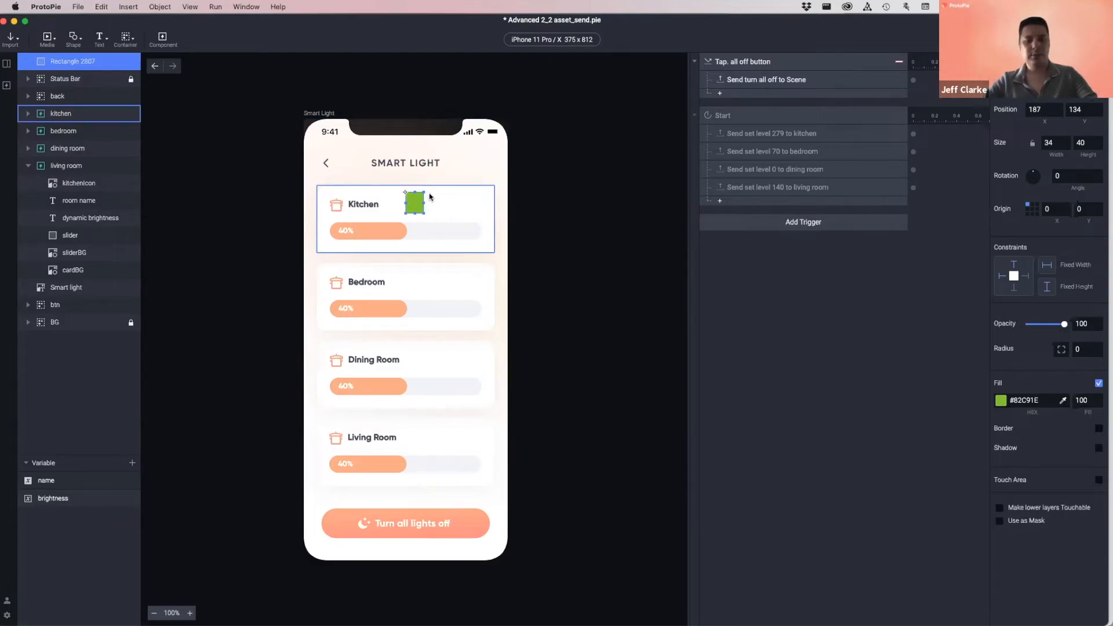
- Place a duplicate square to its right with a pink (#E64980) fill
drag(413, 201, 445, 201)
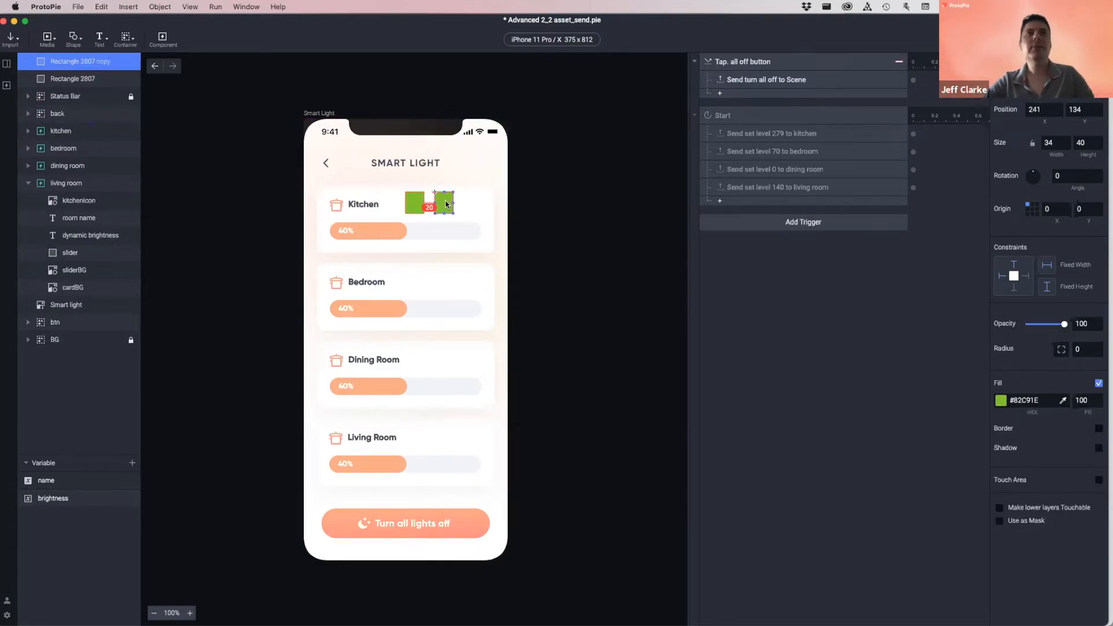
click(1001, 400)
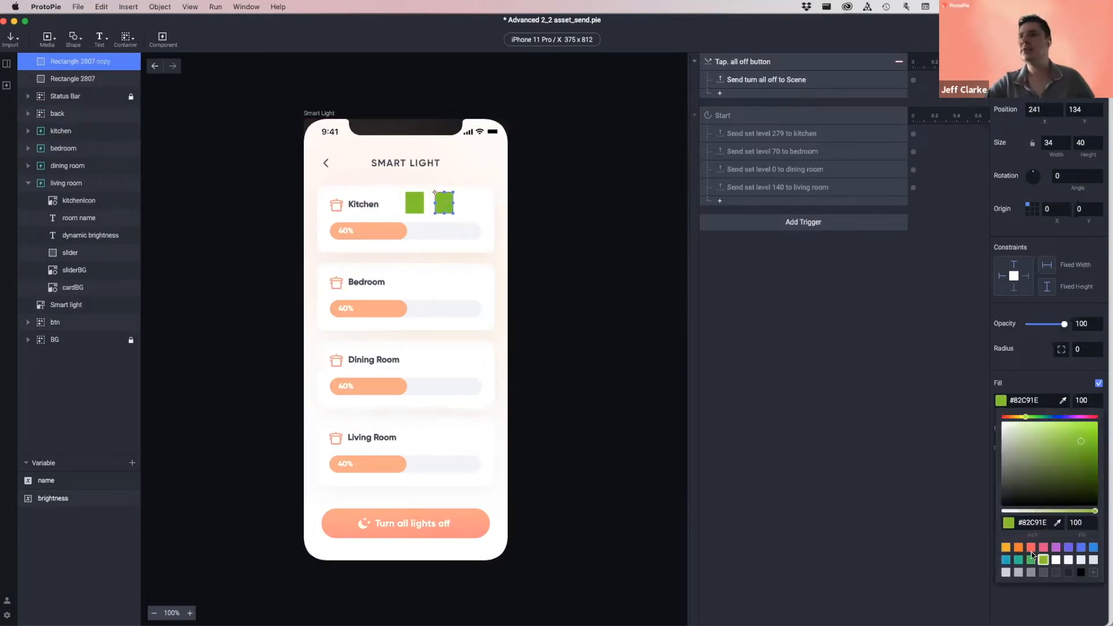
click(1043, 546)
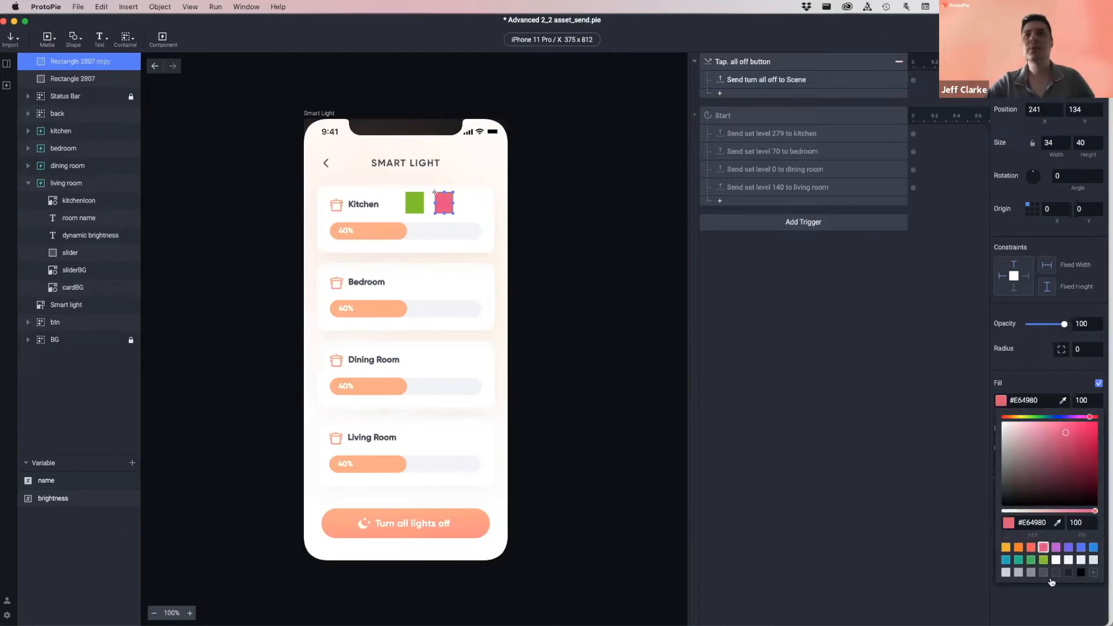
click(774, 393)
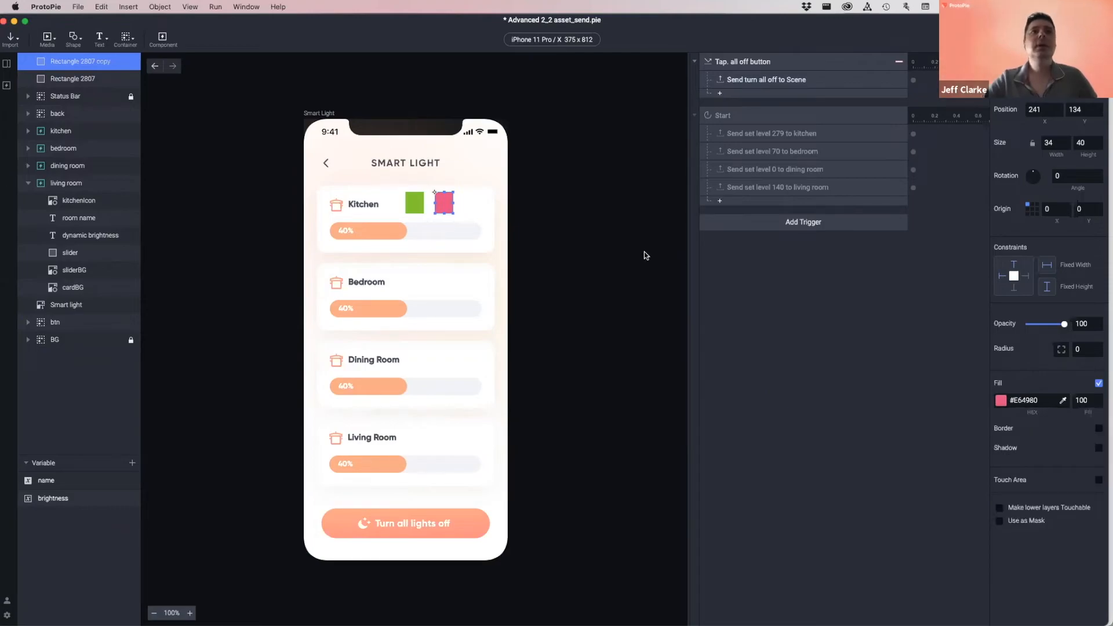
click(833, 287)
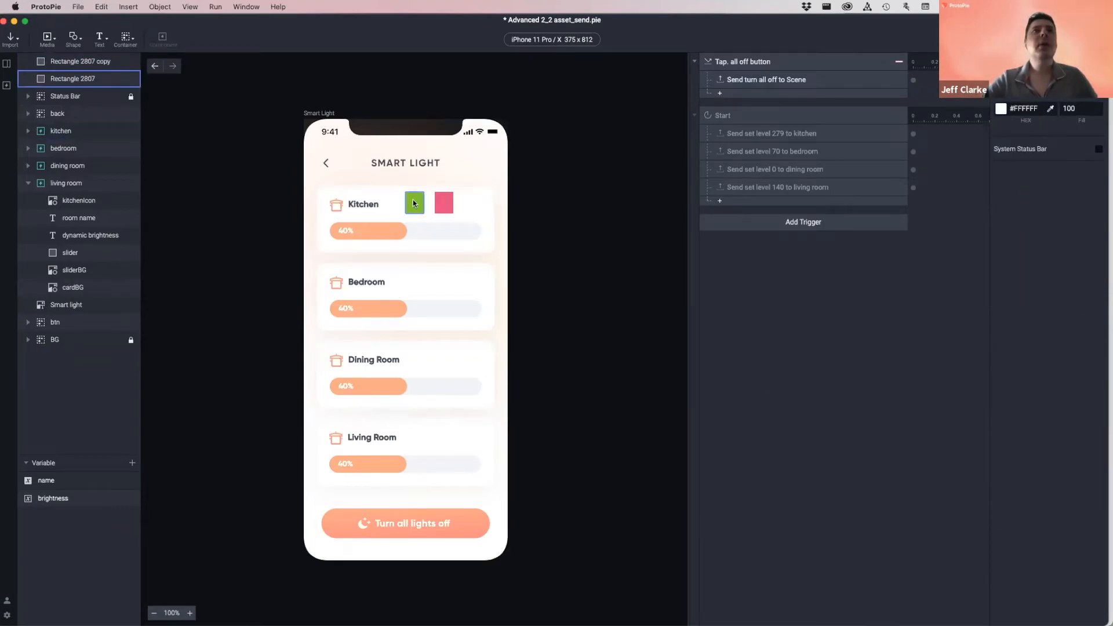
click(414, 203)
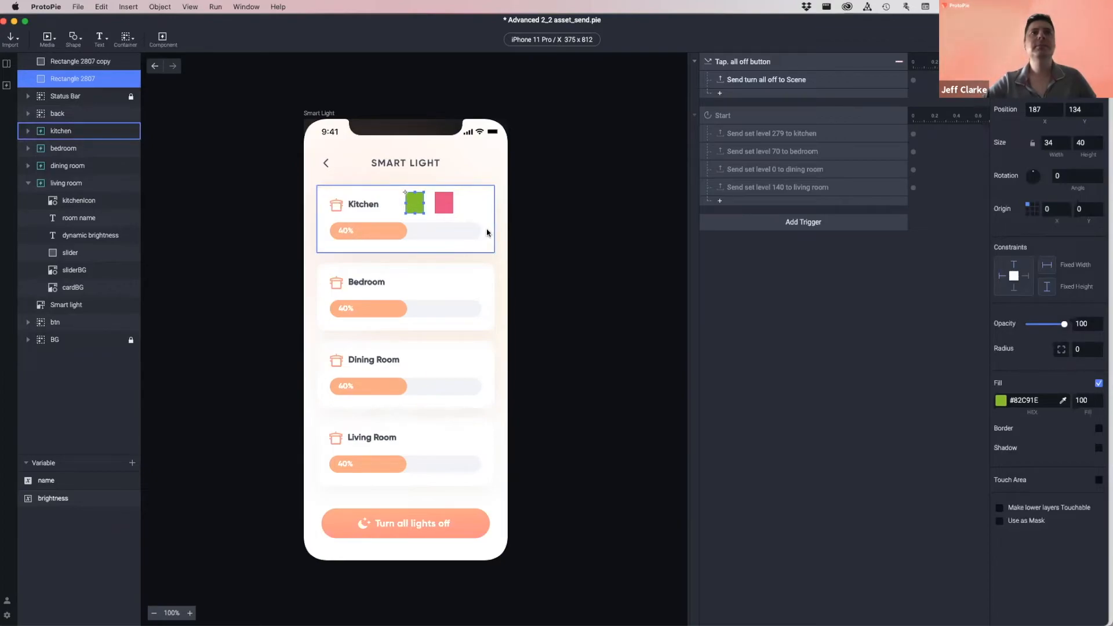
click(441, 203)
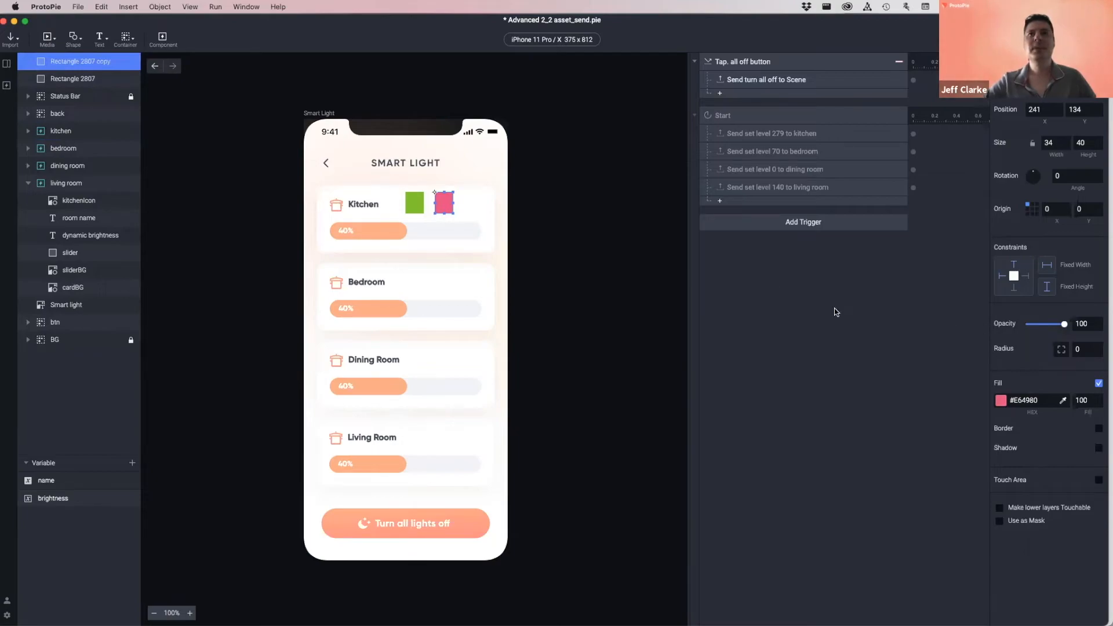
click(415, 203)
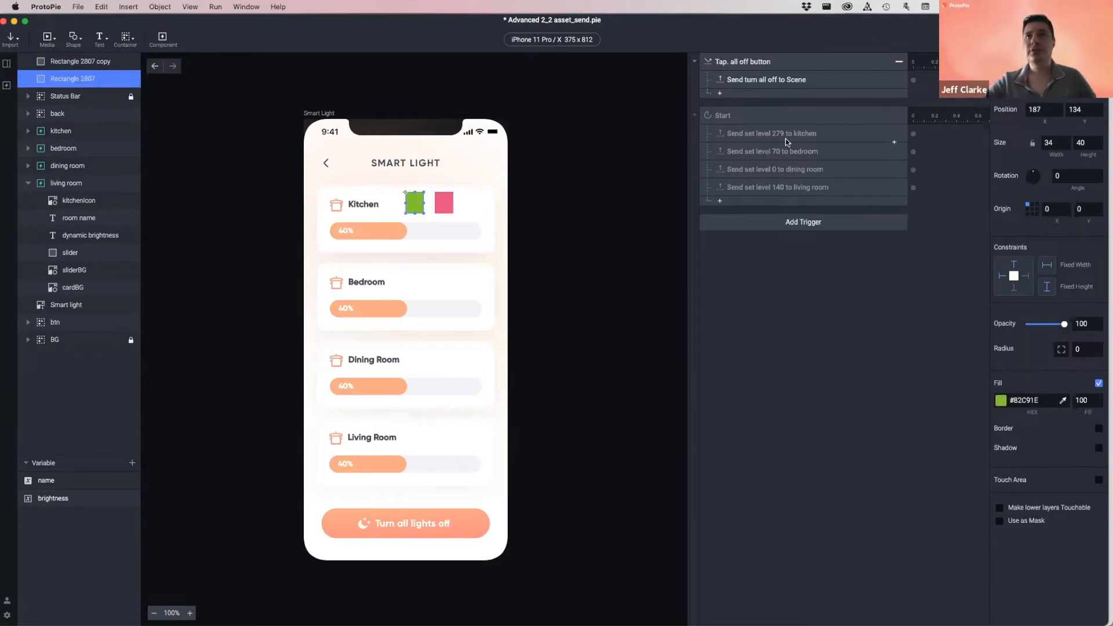
click(773, 227)
- Give the green square a Tap trigger that sends the kitchen set level 279 response
click(729, 255)
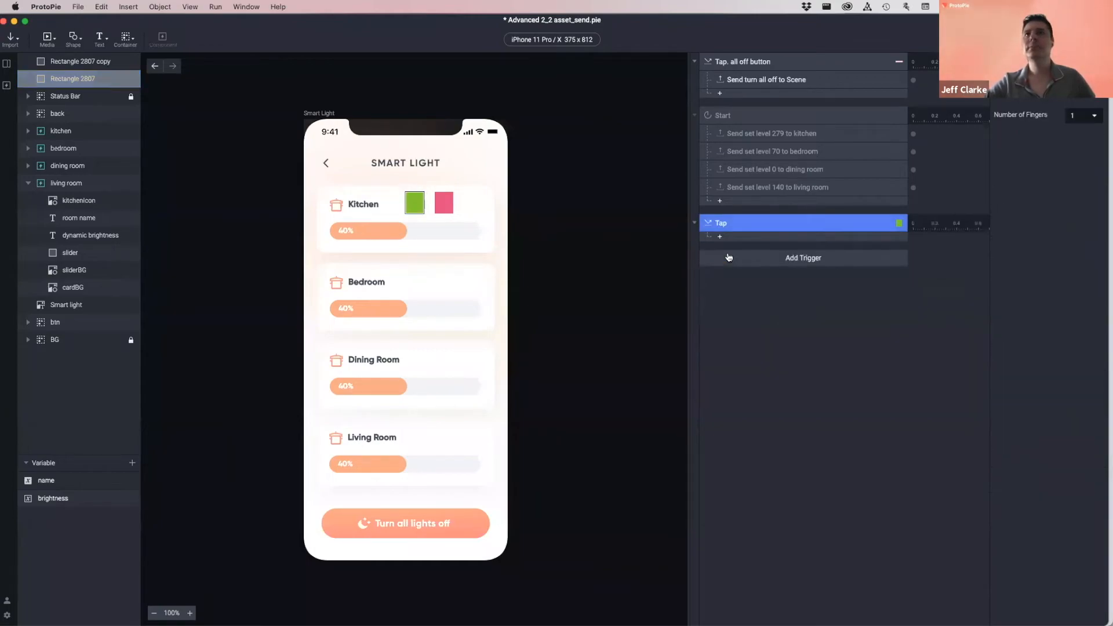
click(818, 132)
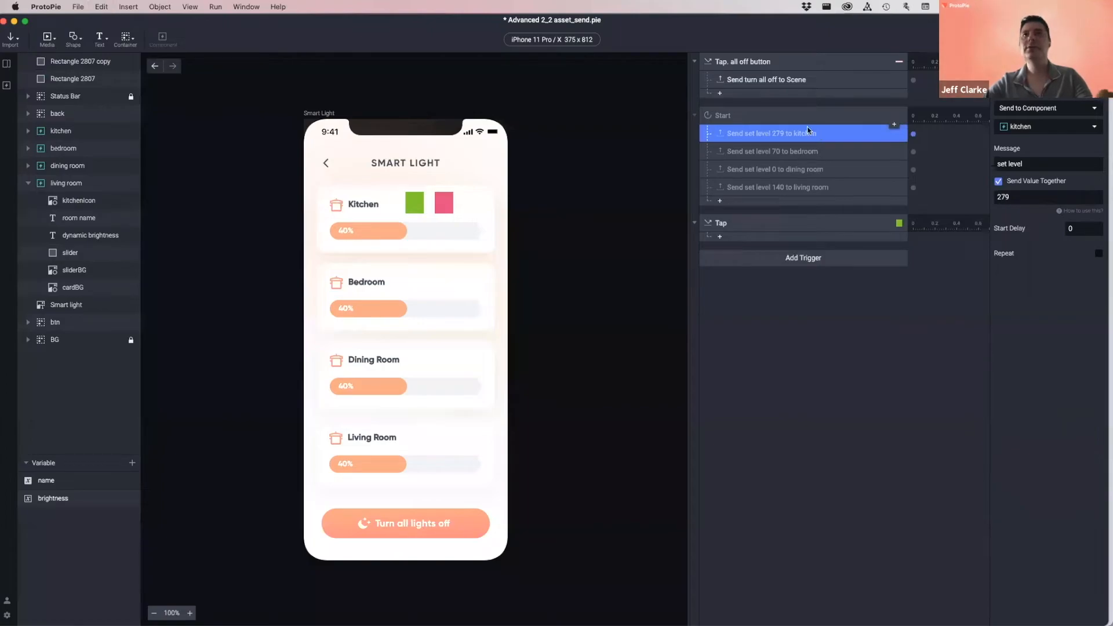
click(766, 225)
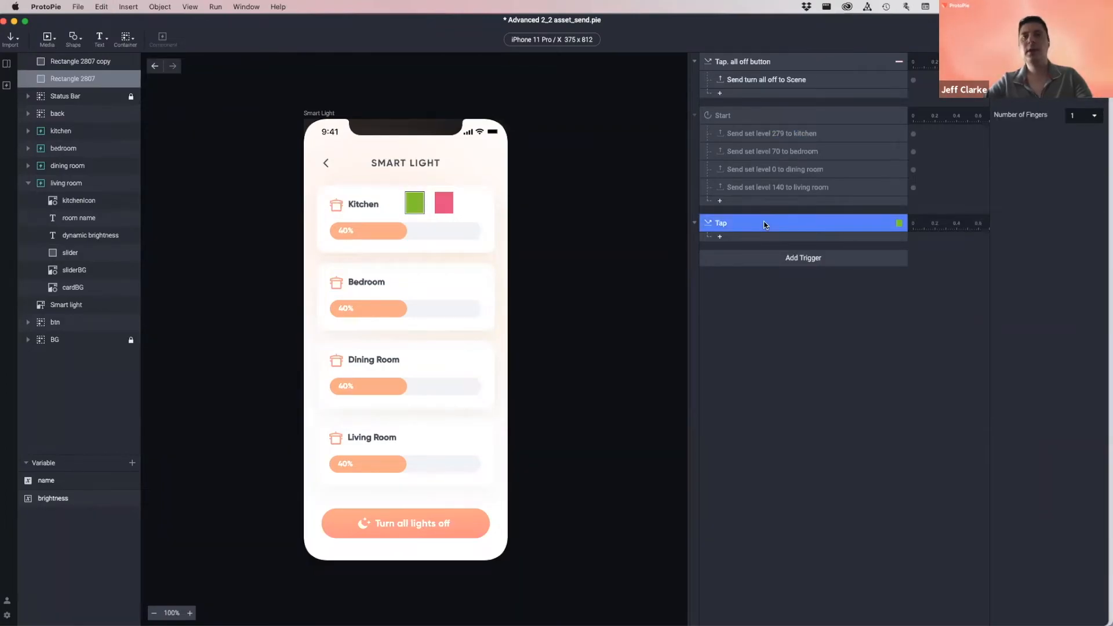
key(super+v)
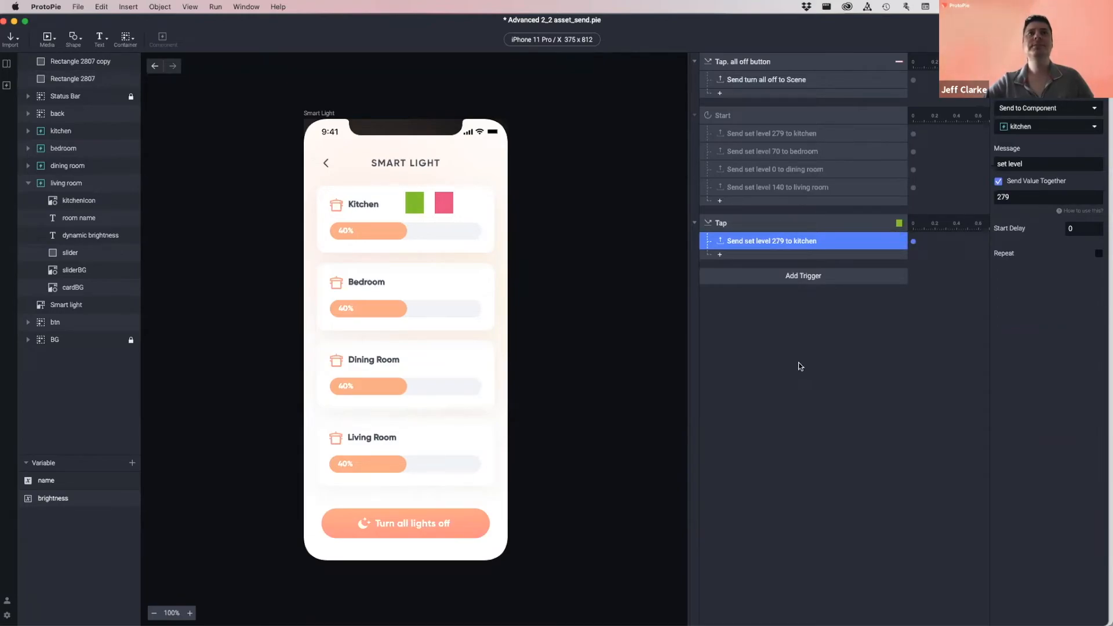
- Add a Tap trigger to the pink square sending set level with value 0, renamed to match
click(443, 204)
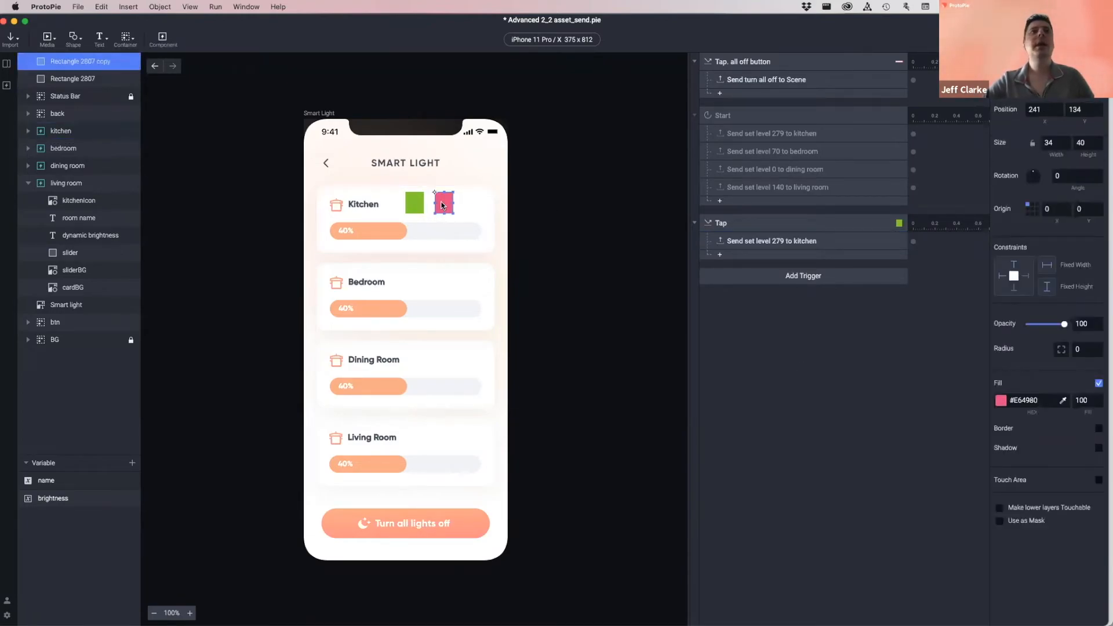
click(809, 276)
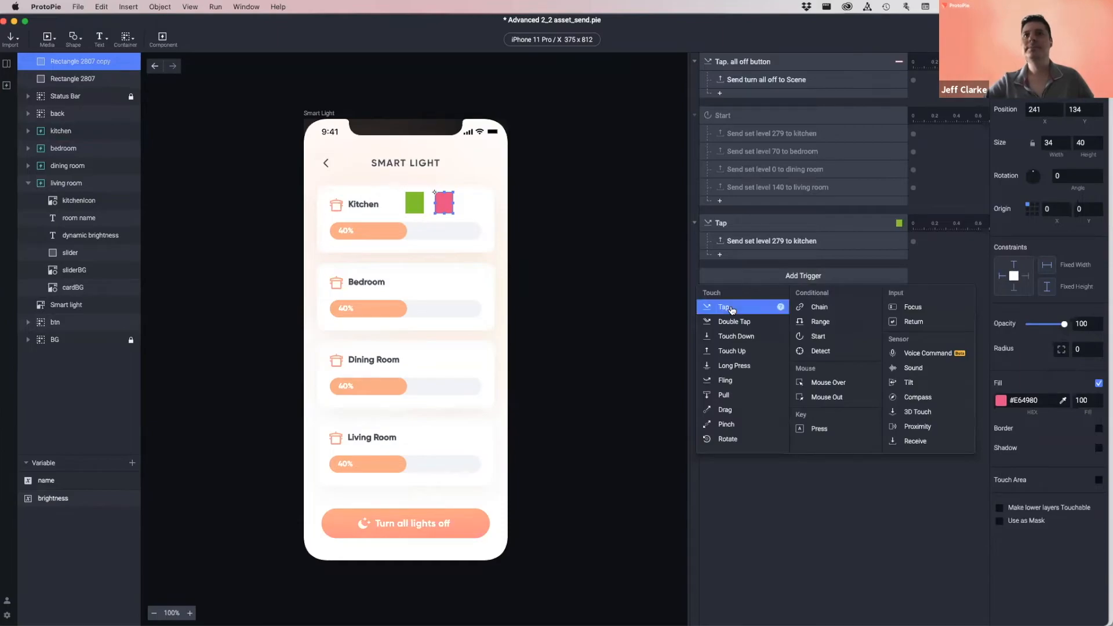
click(732, 308)
click(775, 243)
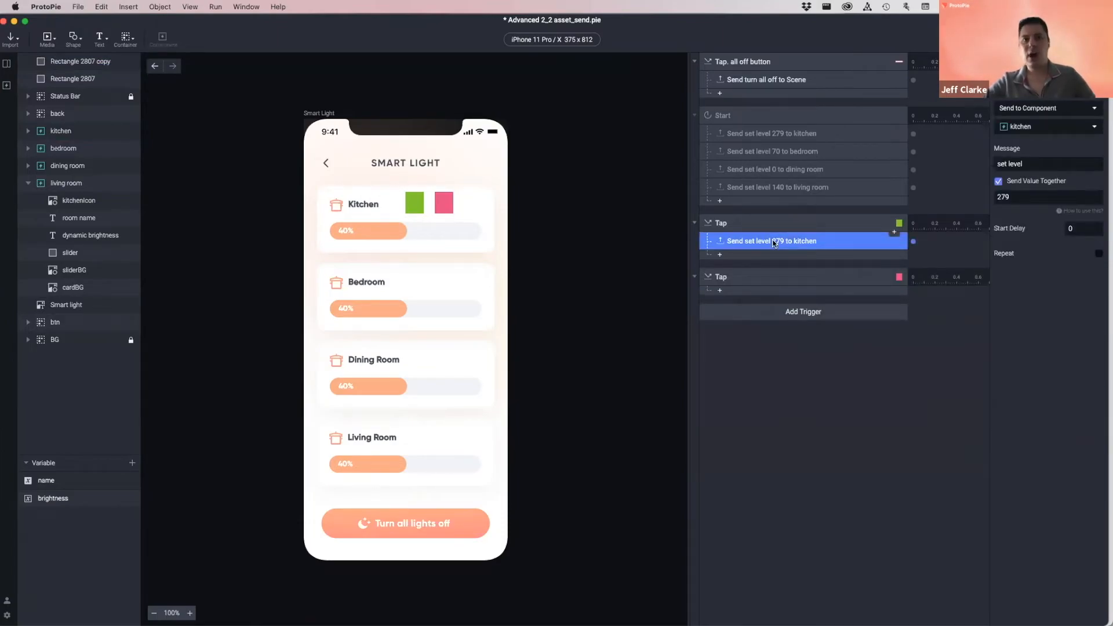
click(773, 274)
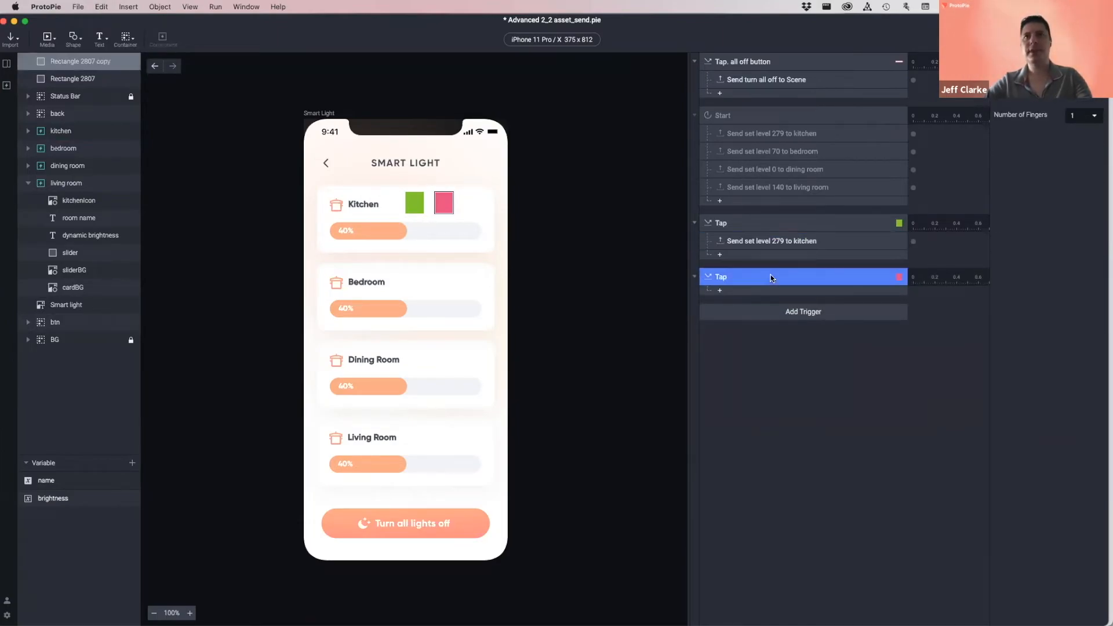
key(cmd+v)
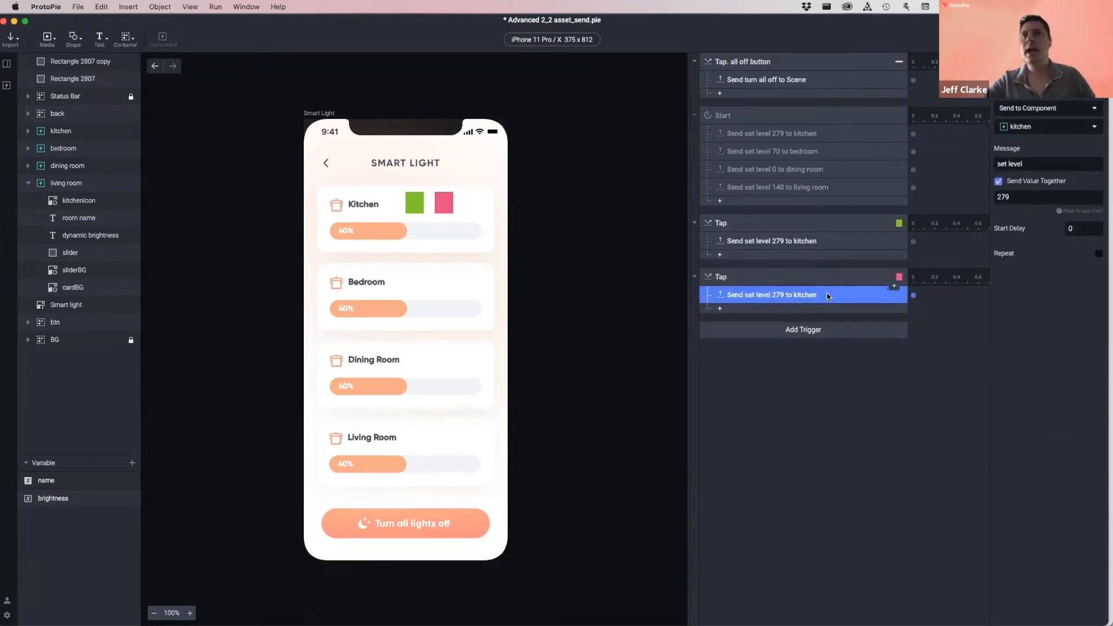
double_click(1020, 198)
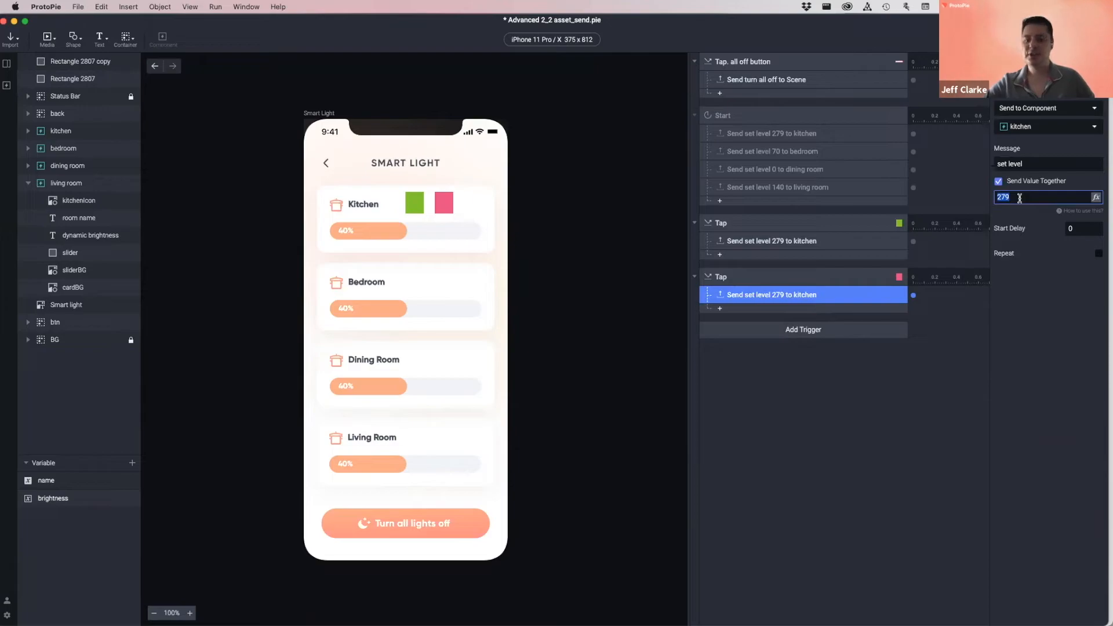
click(1026, 336)
double_click(778, 296)
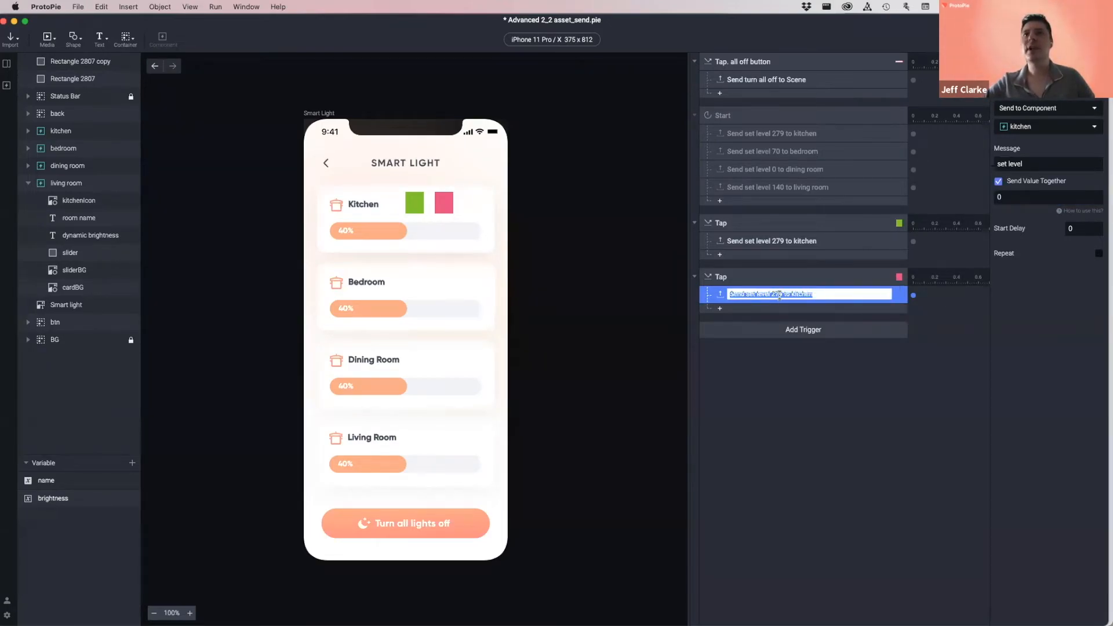
click(812, 359)
- Verify the green Tap sends set level 279 and the pink Tap sends set level 0
click(734, 225)
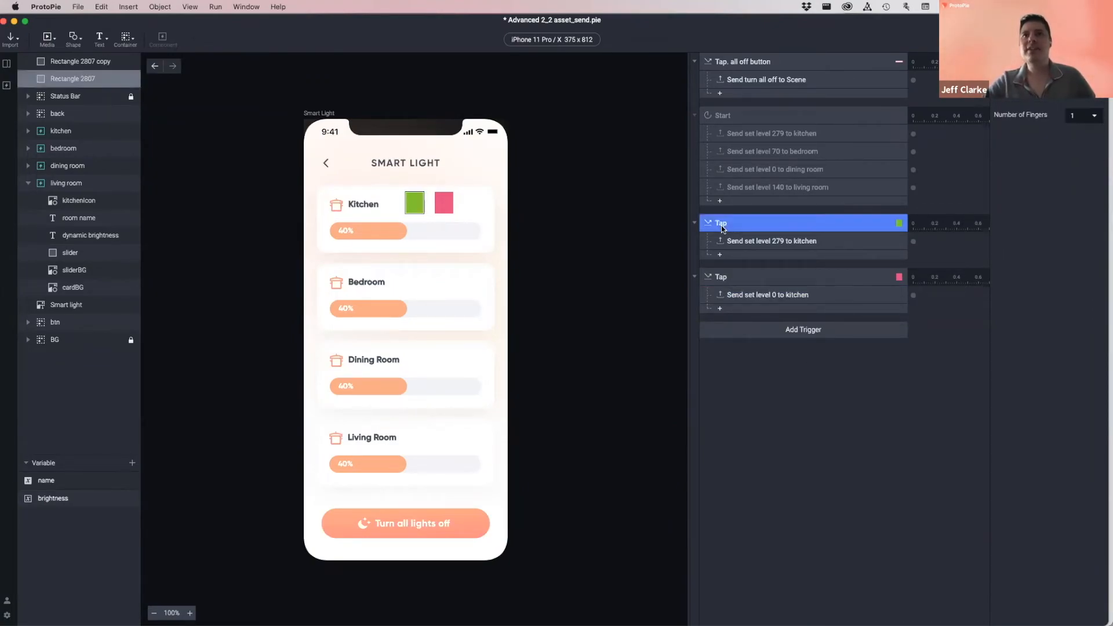
click(734, 242)
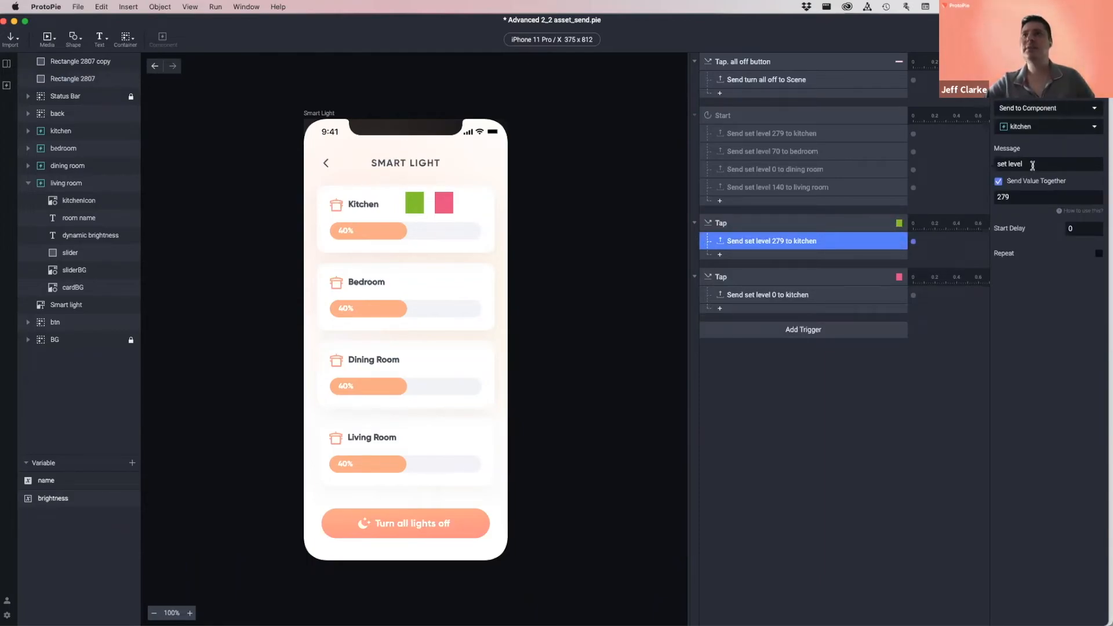
click(1028, 198)
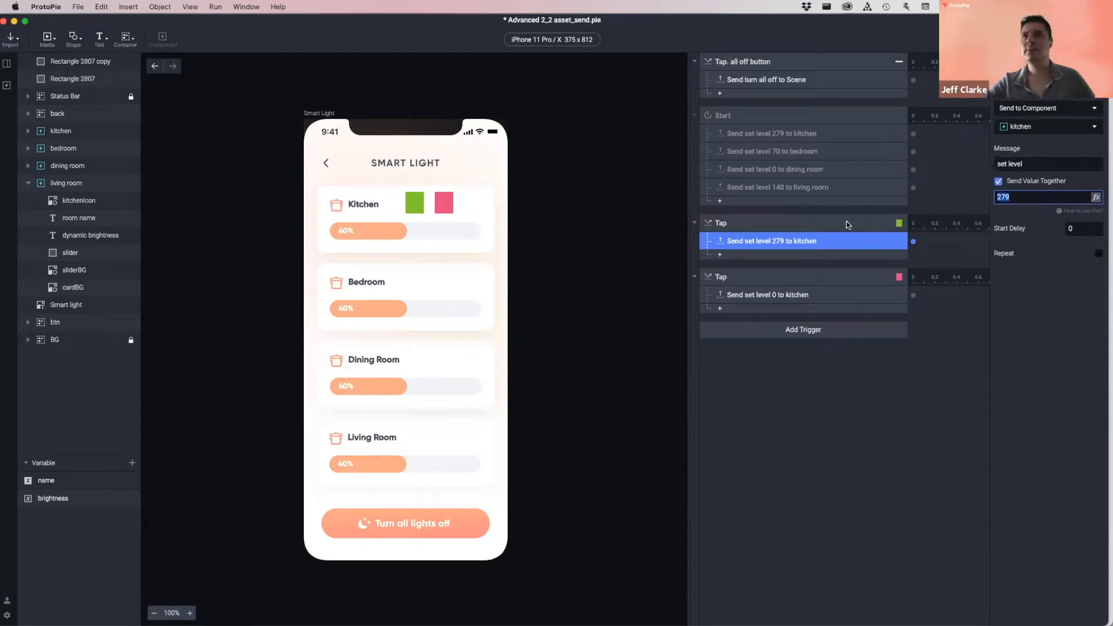
click(744, 277)
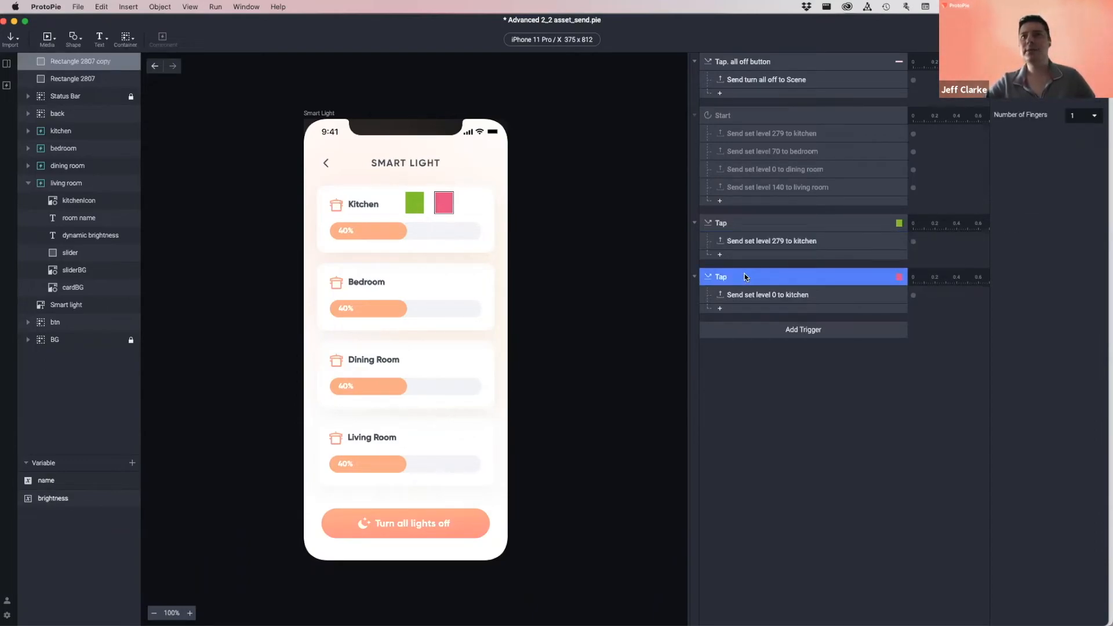
click(735, 297)
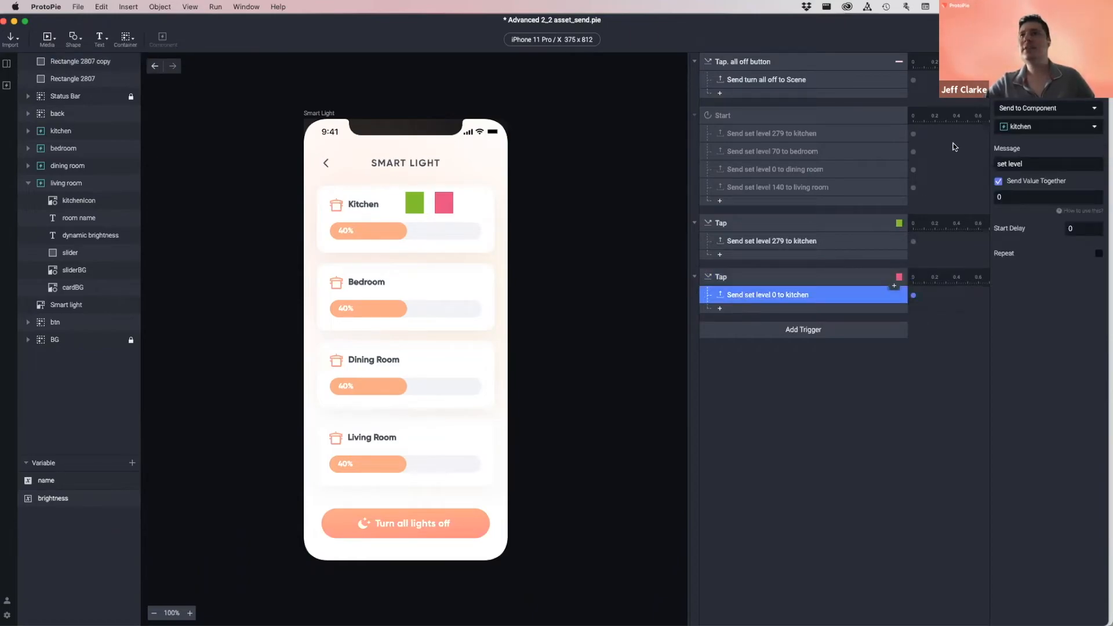
click(1016, 165)
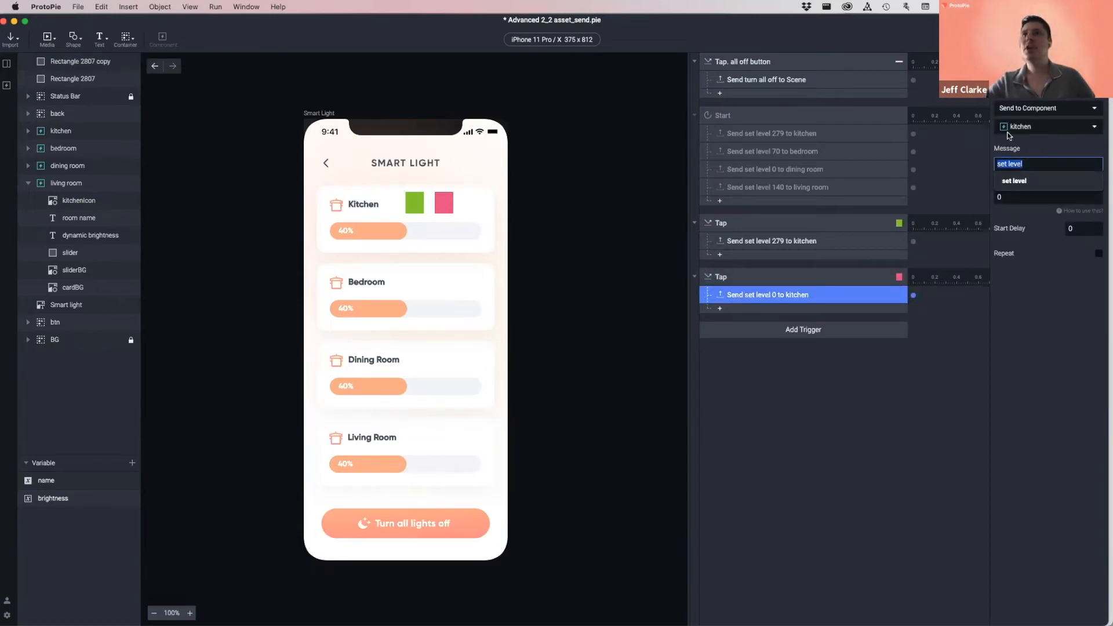
click(1020, 198)
click(1044, 352)
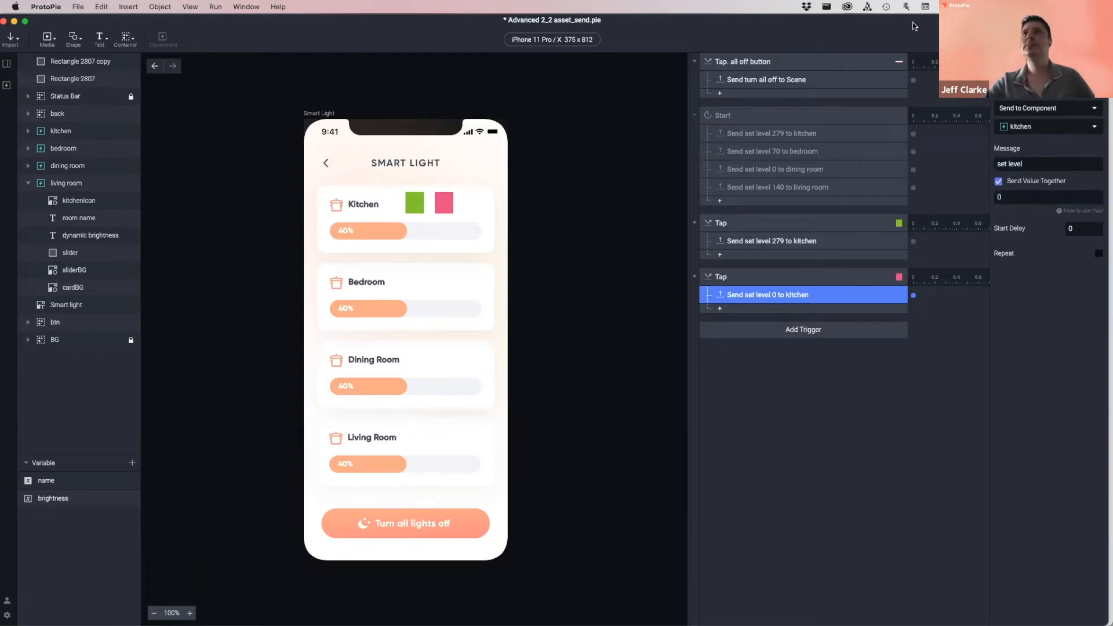
key(super+p)
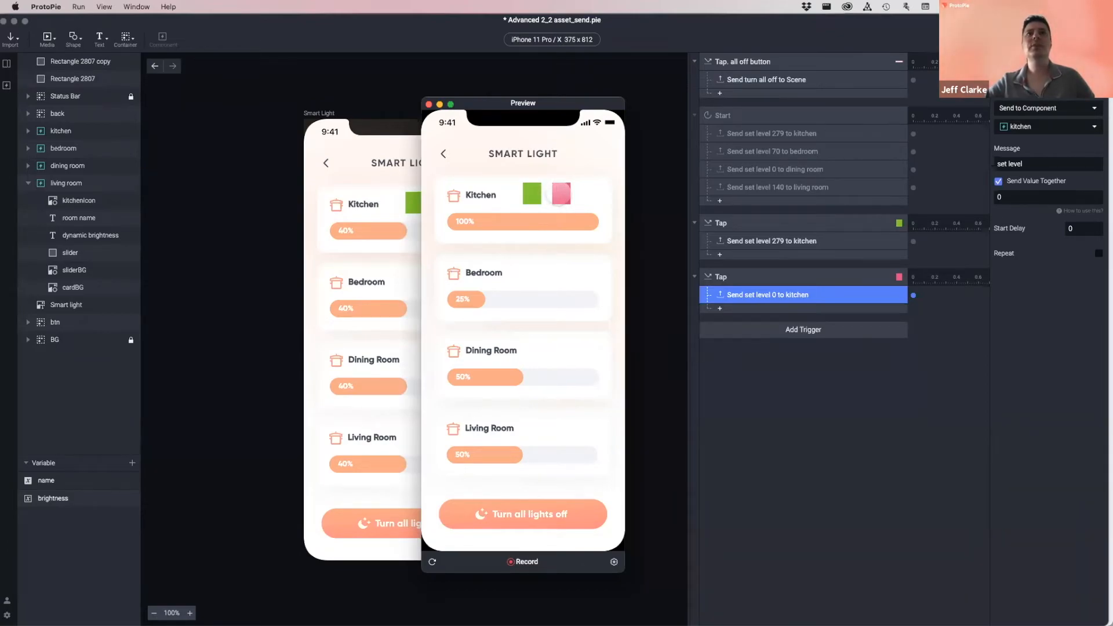
click(560, 196)
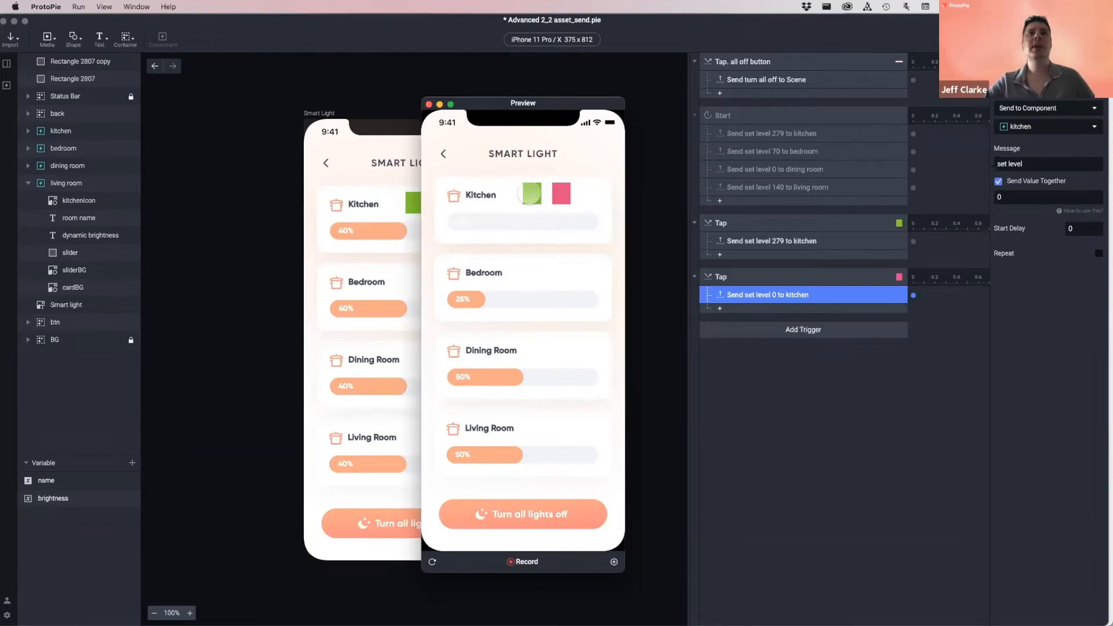
click(530, 195)
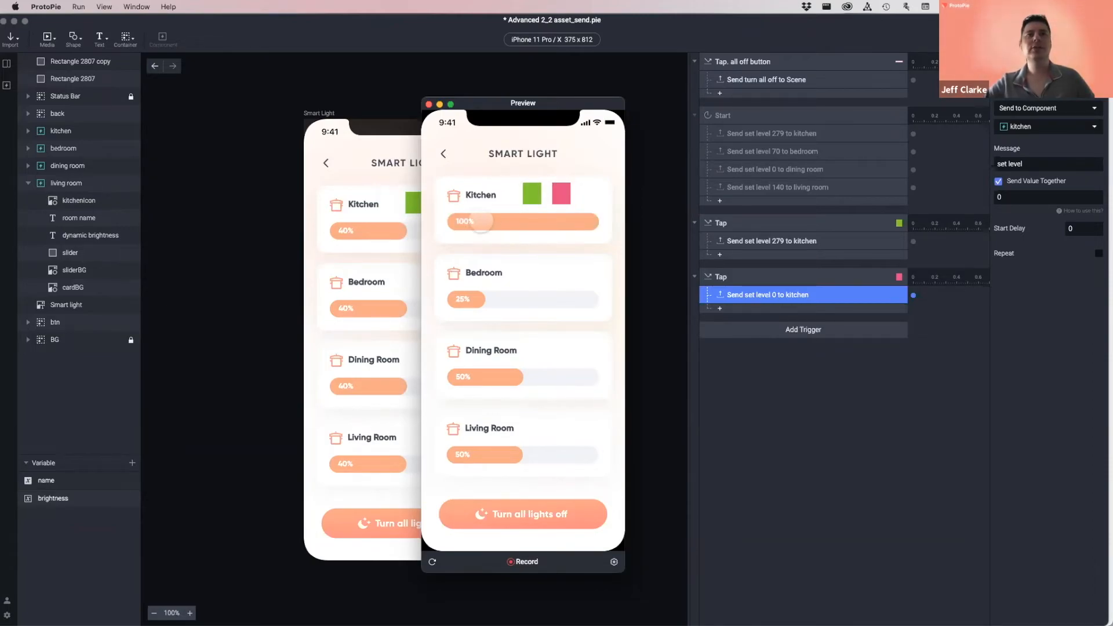
click(560, 195)
click(532, 193)
click(560, 193)
click(532, 193)
click(560, 194)
click(531, 193)
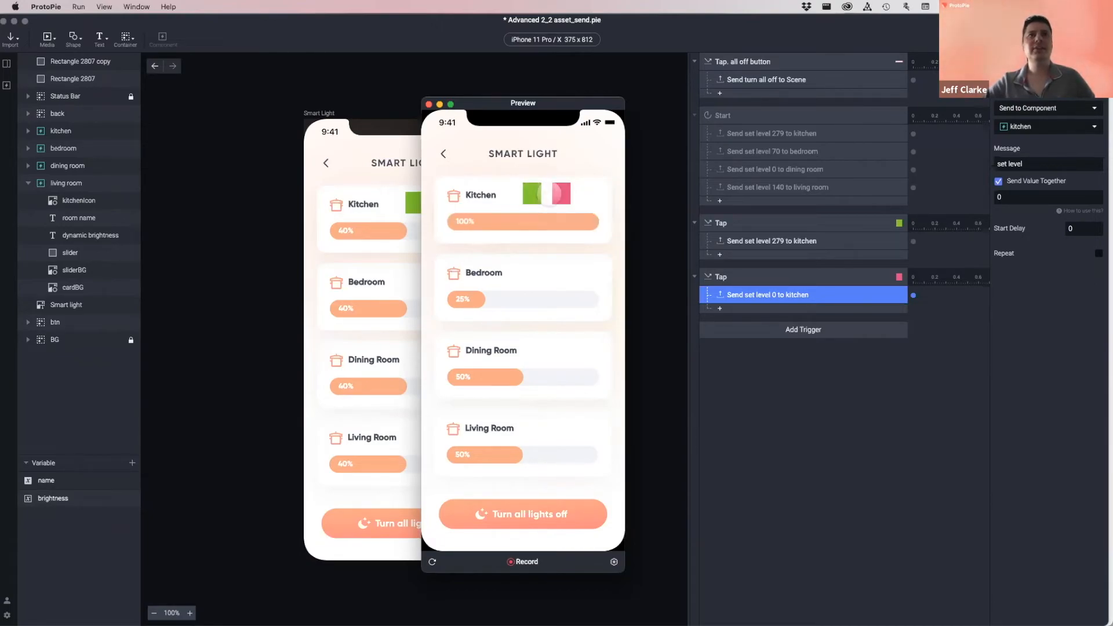
click(429, 104)
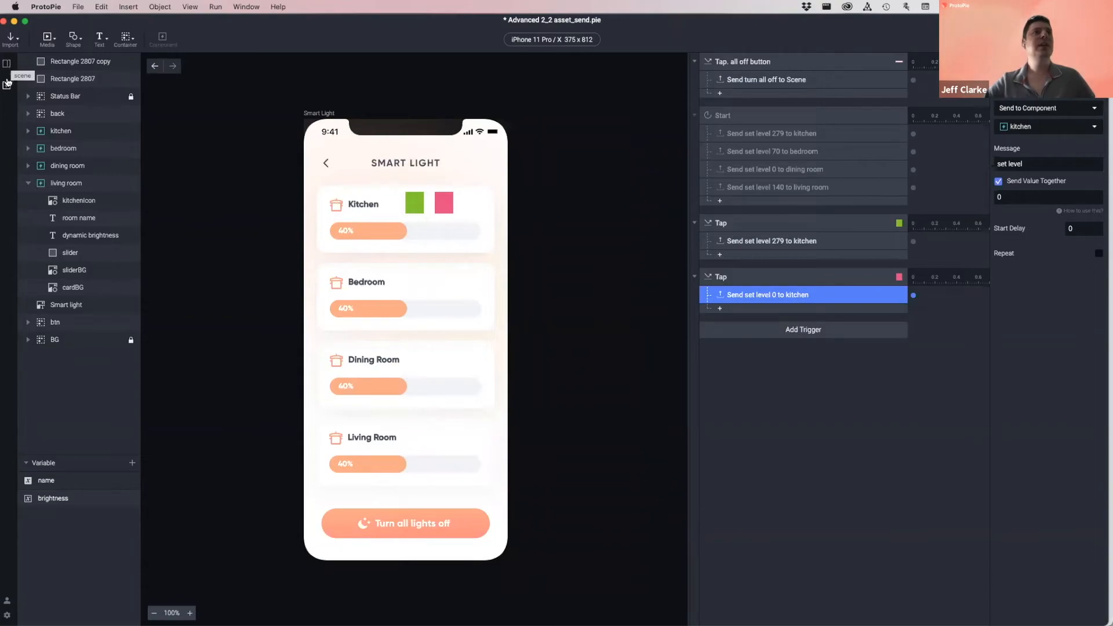
- Open the Light Slider component and inspect the Start trigger's Scale duration
click(7, 86)
double_click(41, 111)
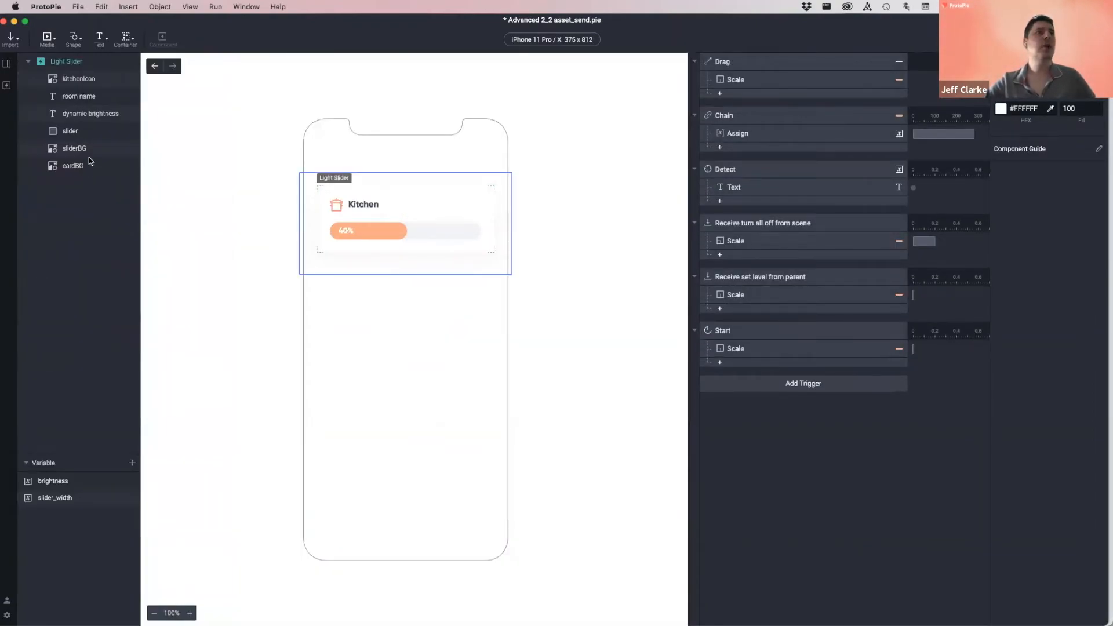
click(735, 331)
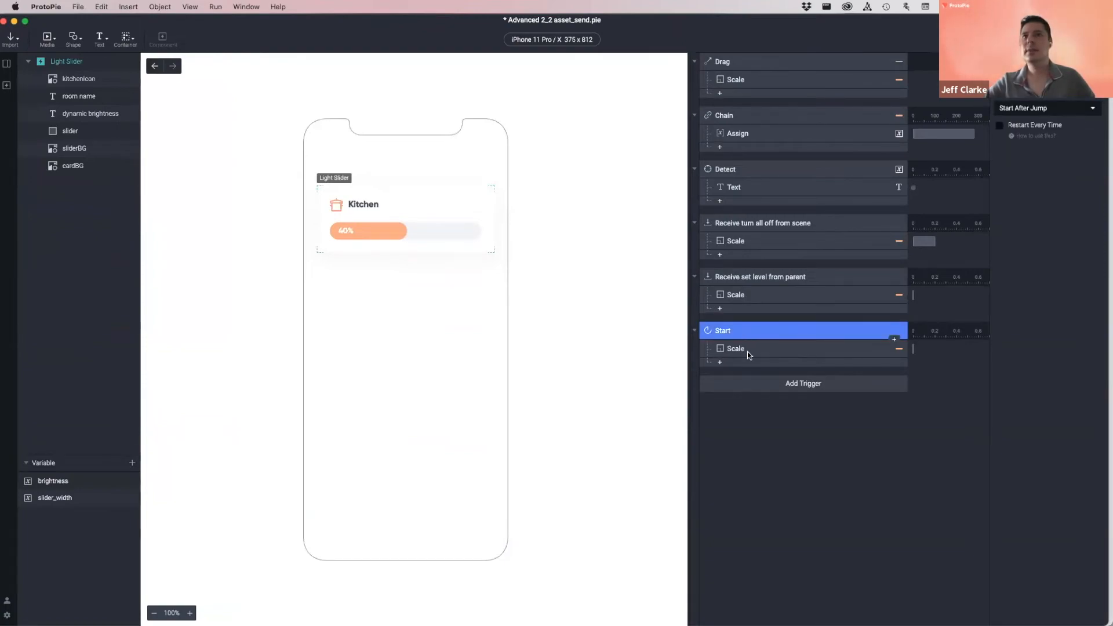
click(748, 350)
click(1073, 251)
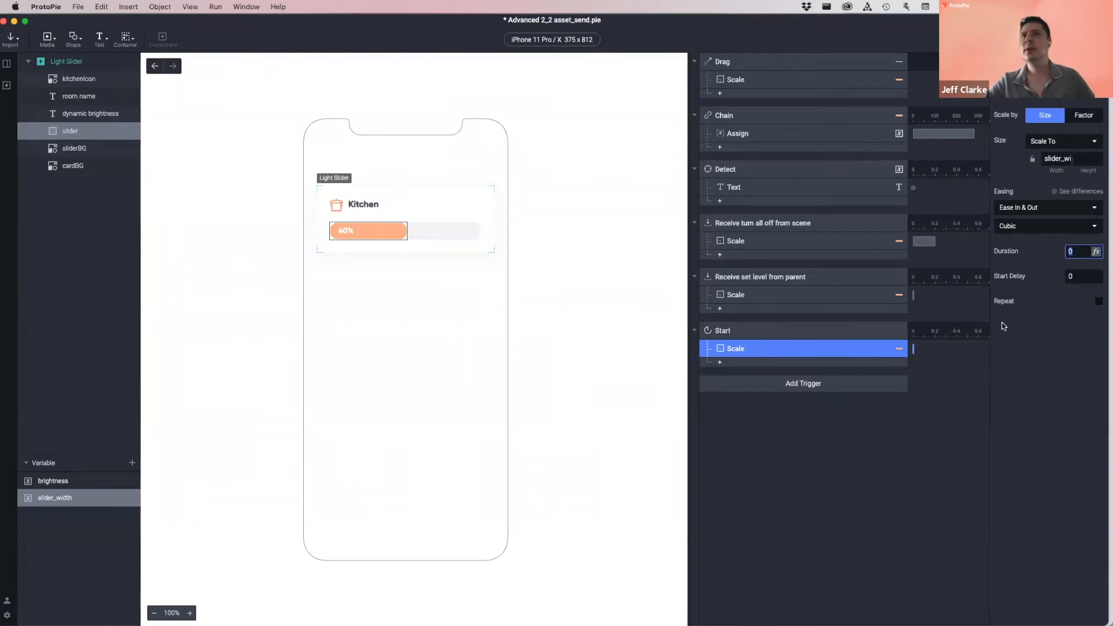
- Set the Scale under 'Receive set level from parent' to 0.2 s duration, then return to Smart Light
click(817, 277)
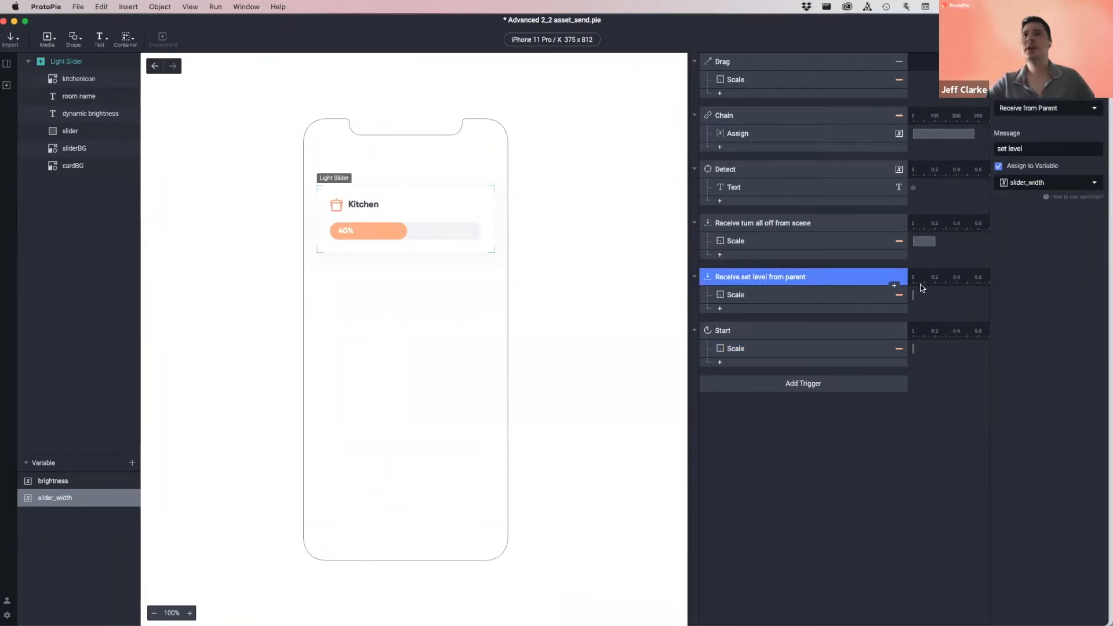
click(860, 296)
click(1081, 251)
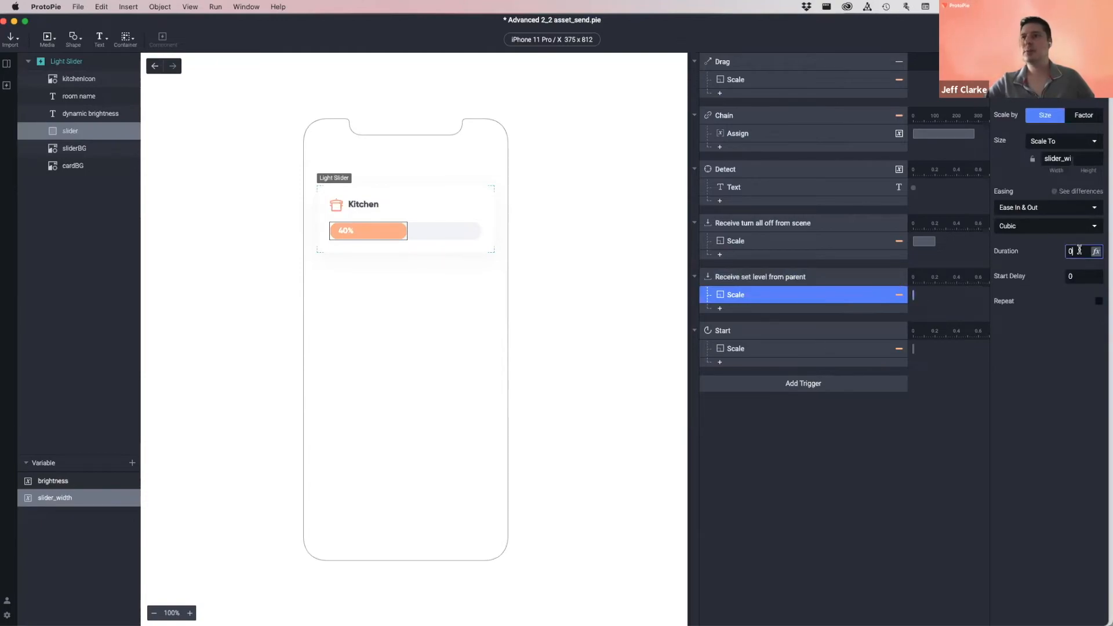
text(.2)
key(Tab)
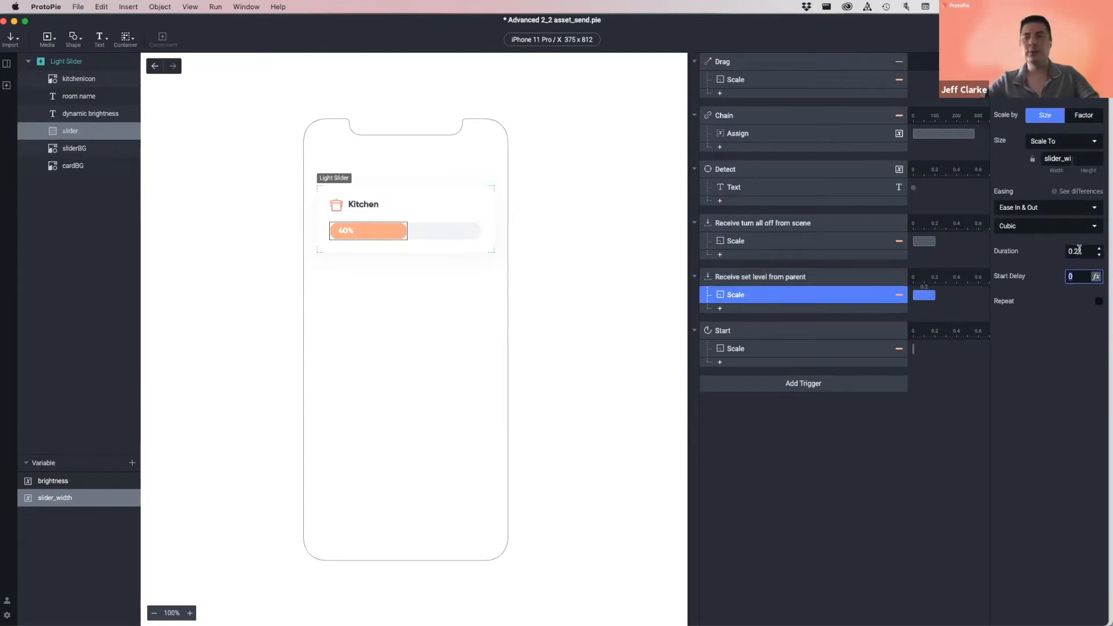
click(1077, 333)
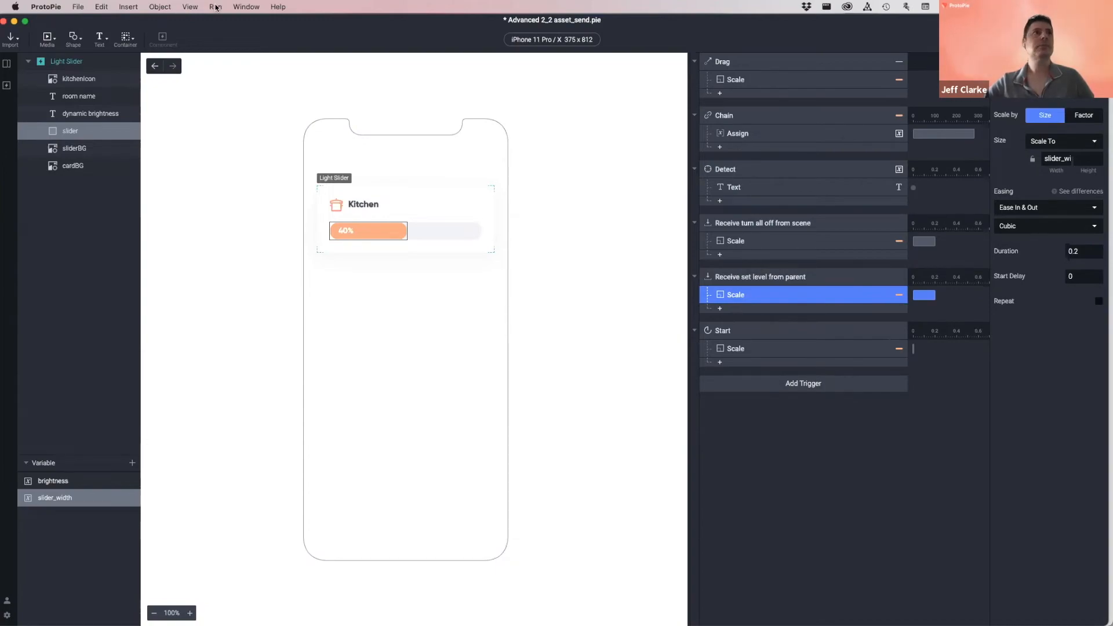
click(155, 68)
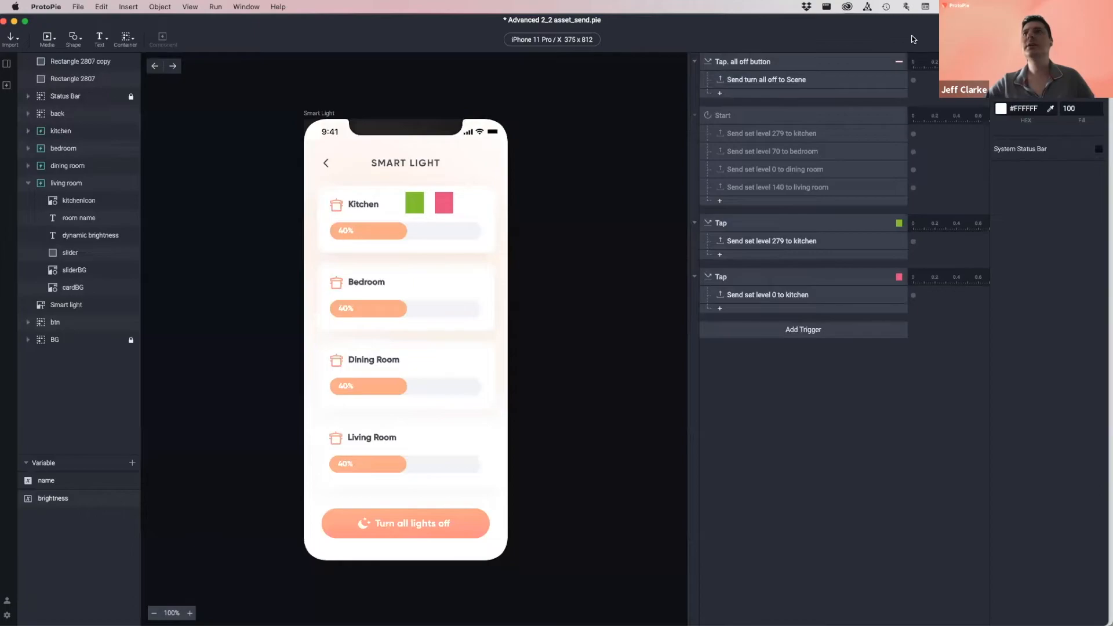
- Preview Smart Light, tapping the pink then green square to empty and refill the Kitchen slider
key(super+p)
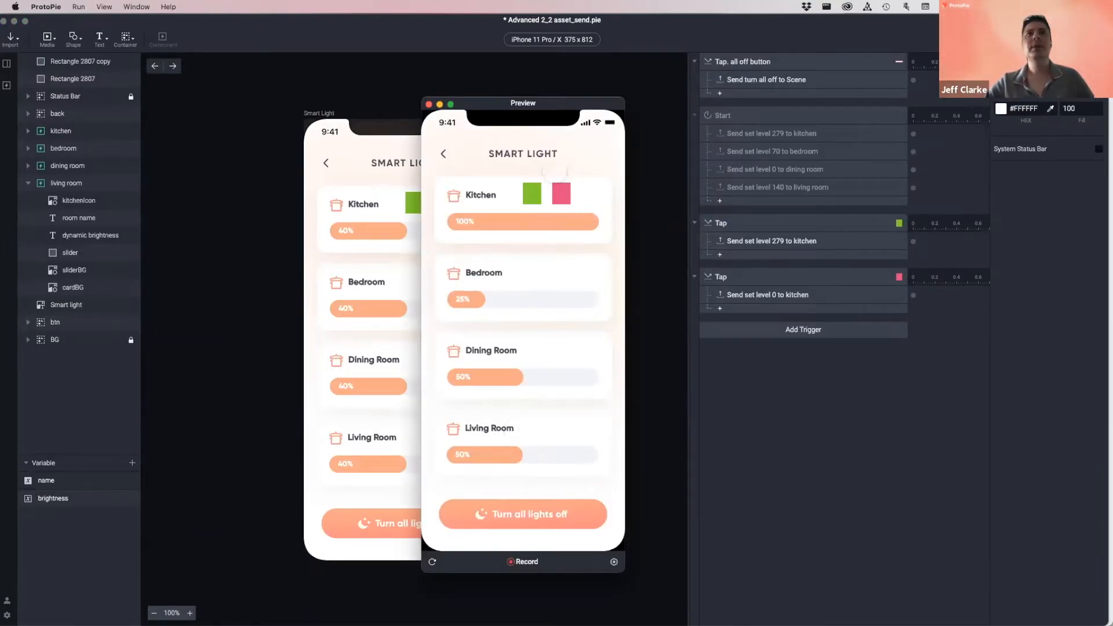
click(562, 194)
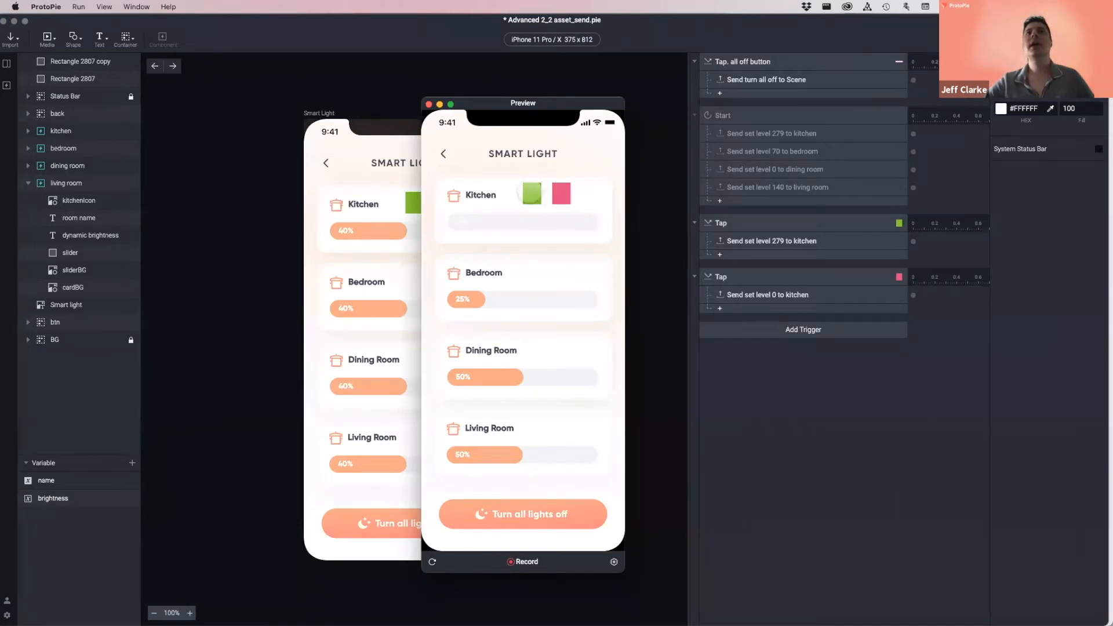
click(529, 193)
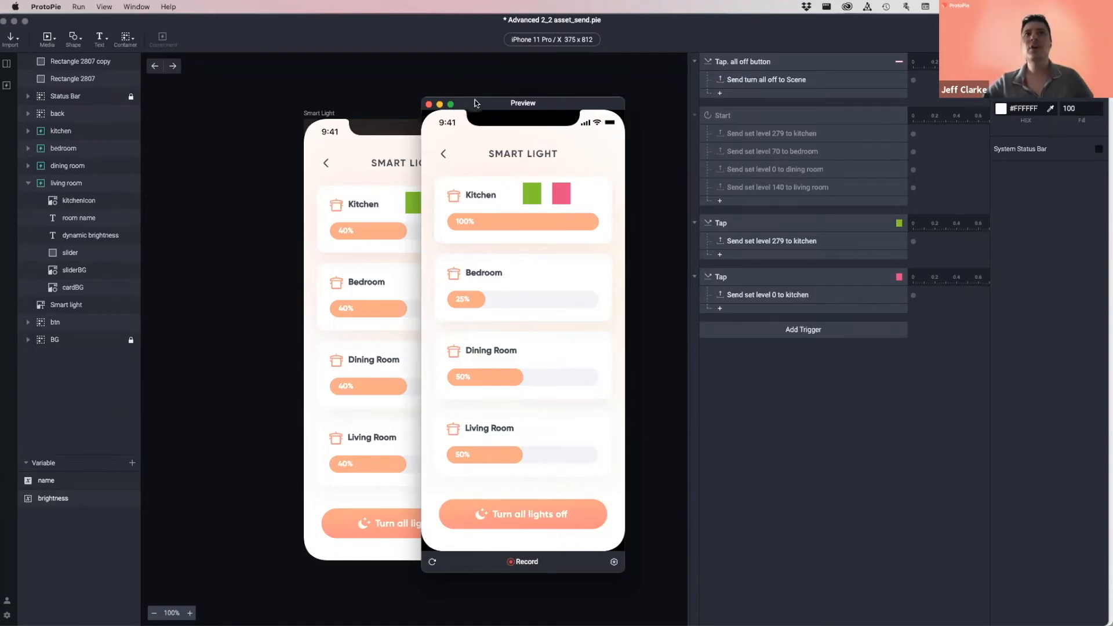
drag(464, 103, 441, 102)
- Close the preview and inspect the kitchen component's Kitchen title, kitchenIcon and brightness variable
click(406, 104)
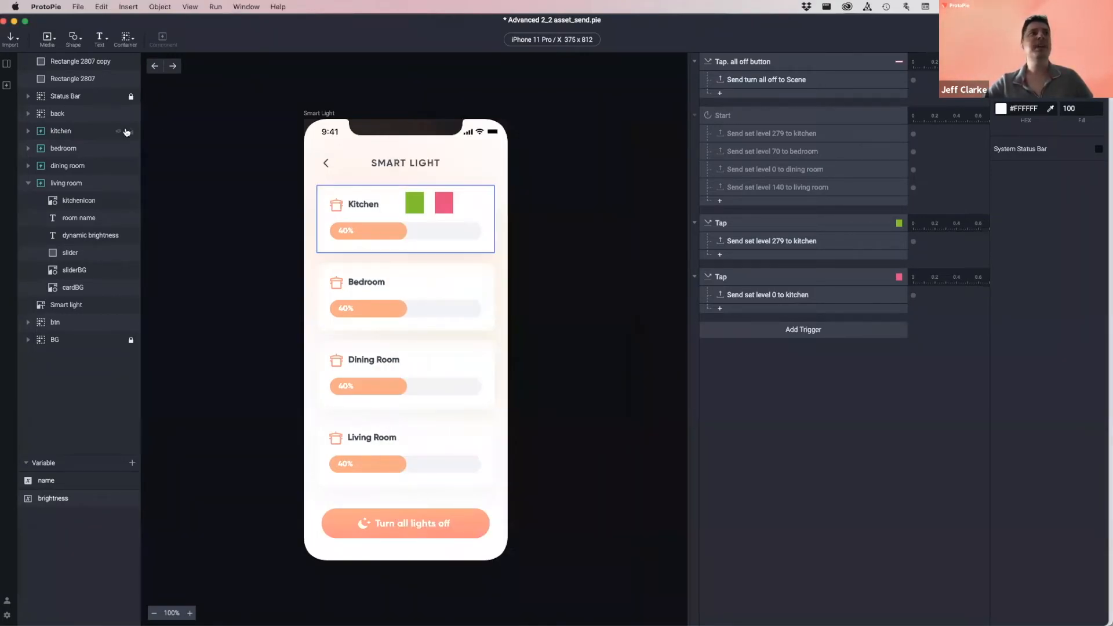
click(28, 131)
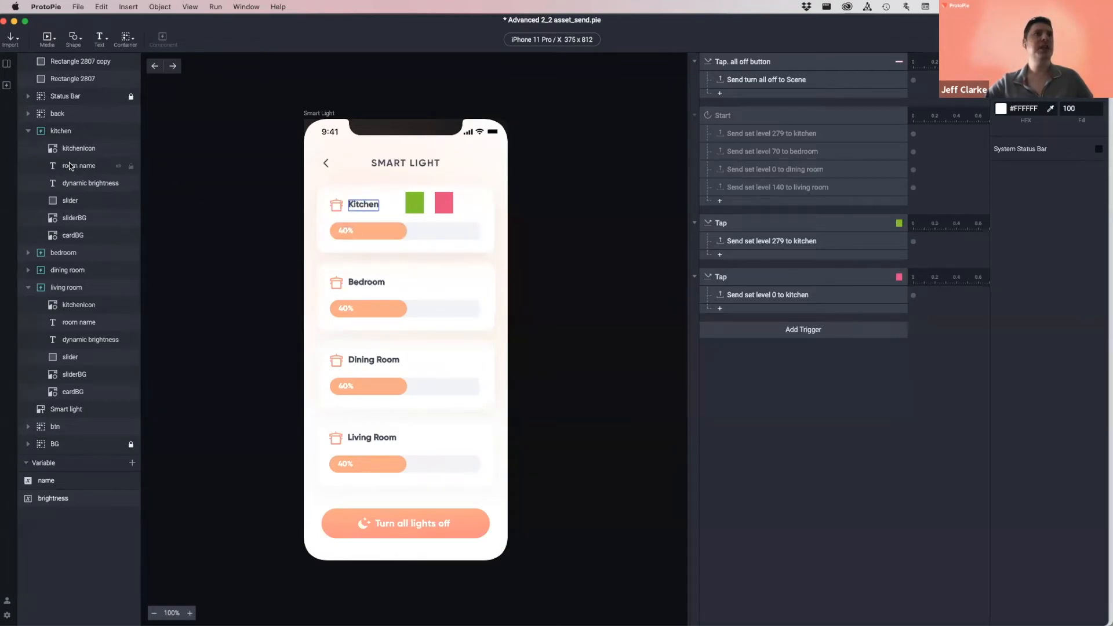
click(359, 205)
double_click(363, 204)
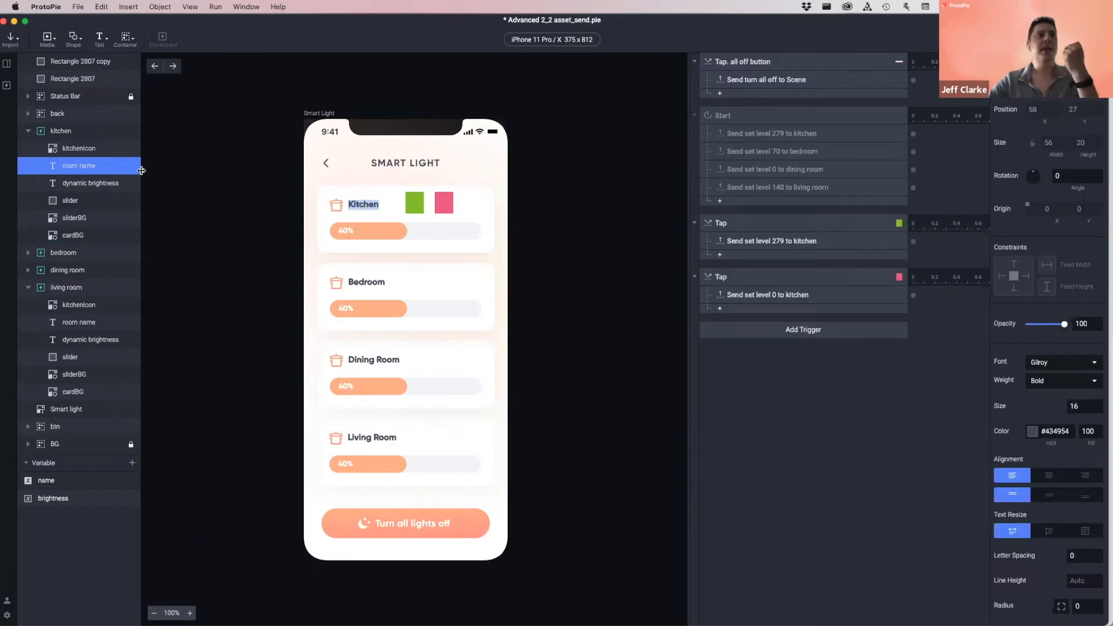
click(92, 150)
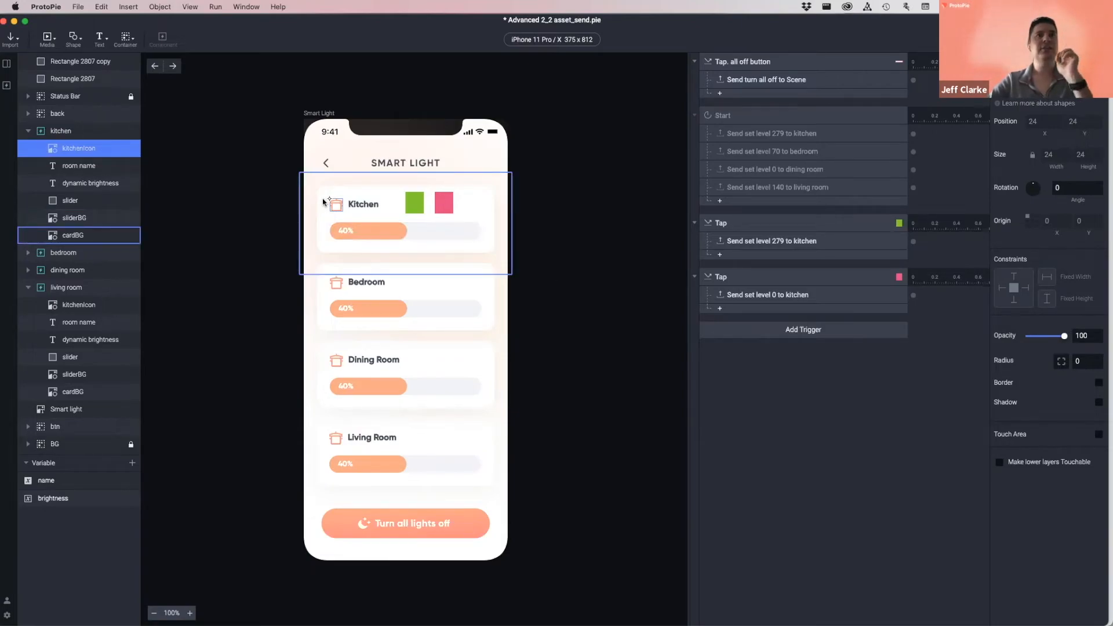
click(96, 542)
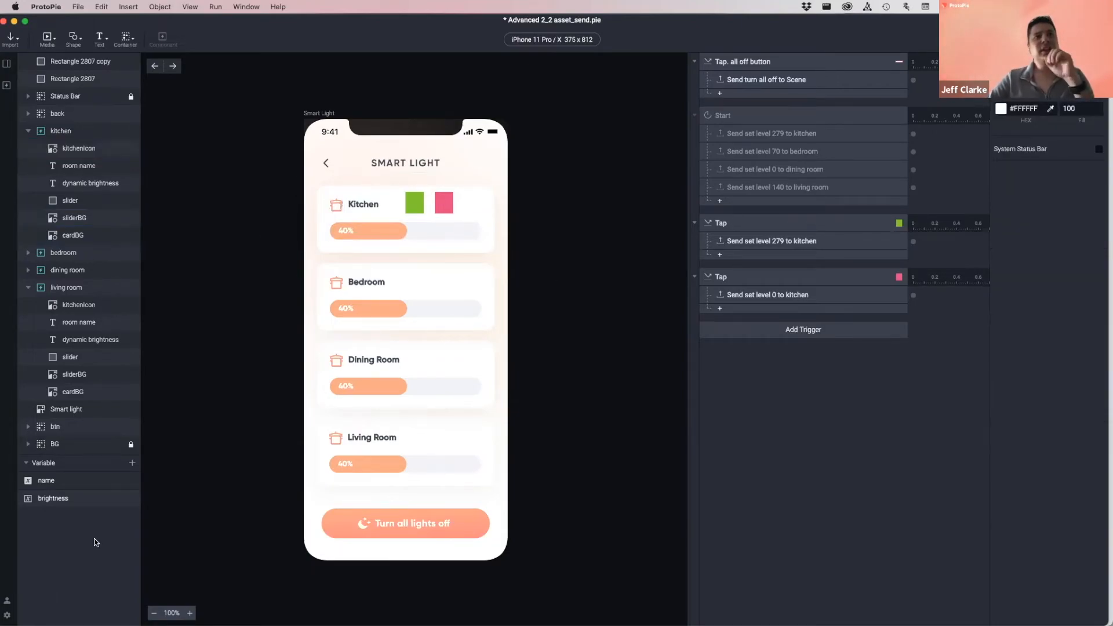
click(75, 503)
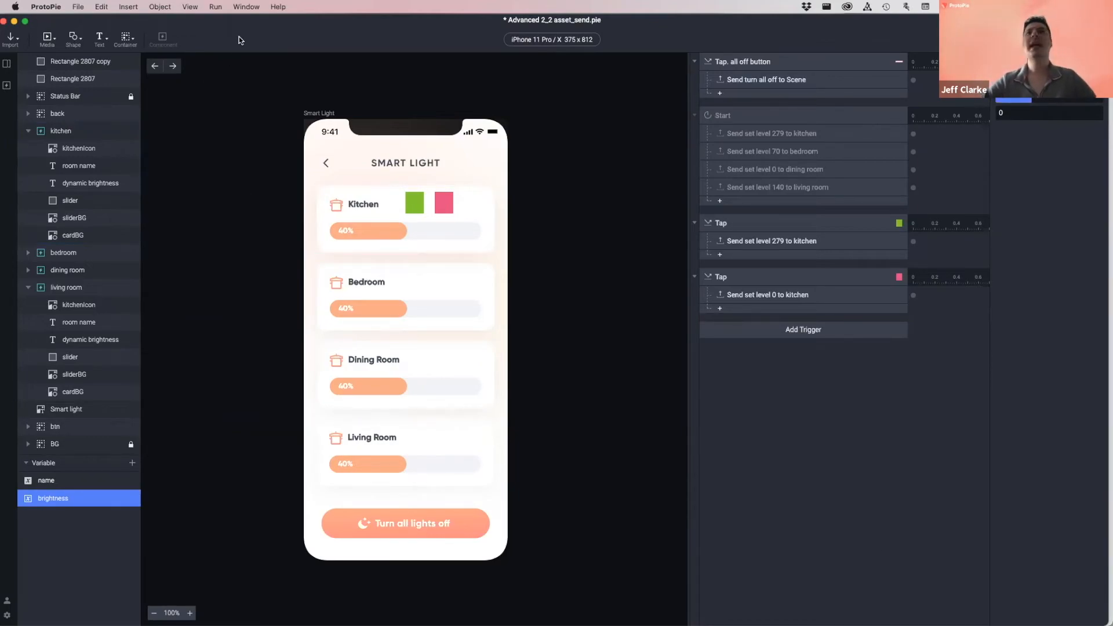
- Preview the prototype briefly, then show the components list with Light Slider
key(super+p)
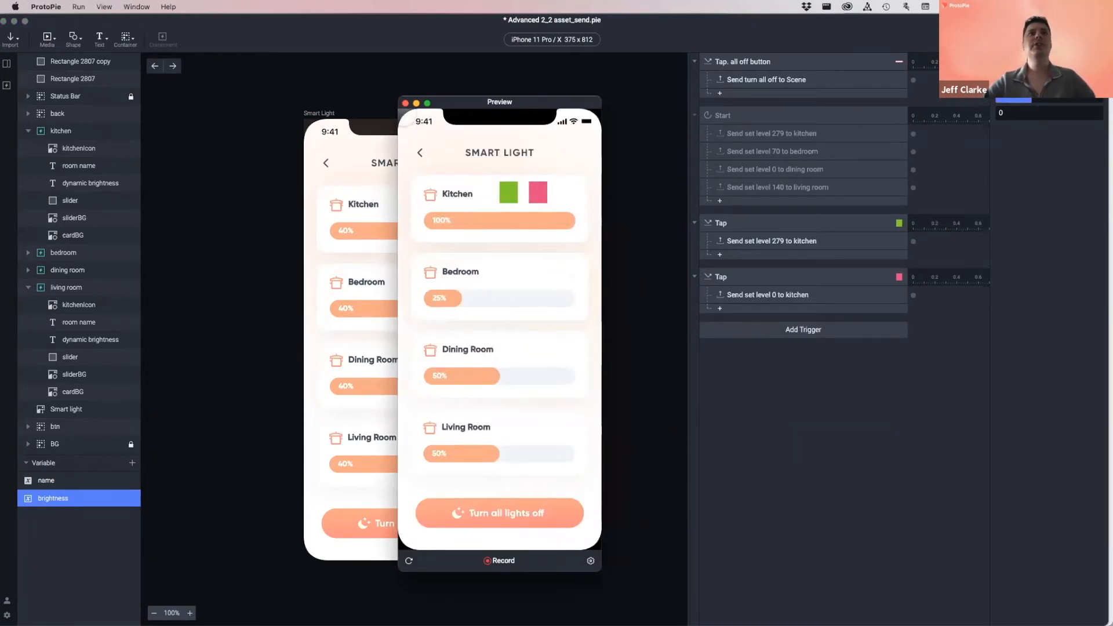
click(405, 103)
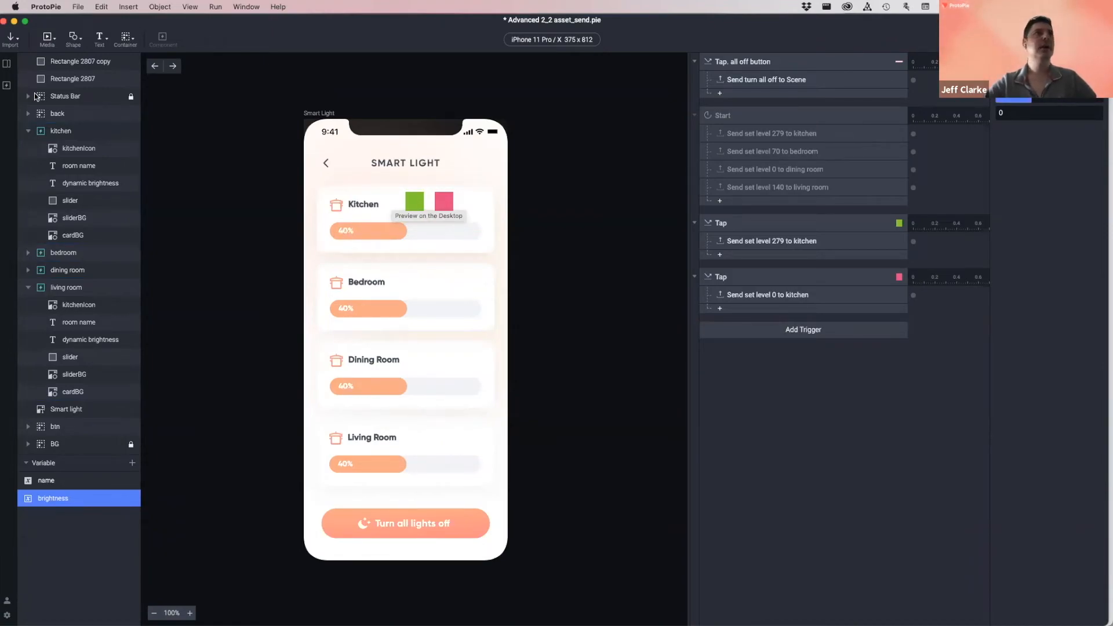
click(8, 87)
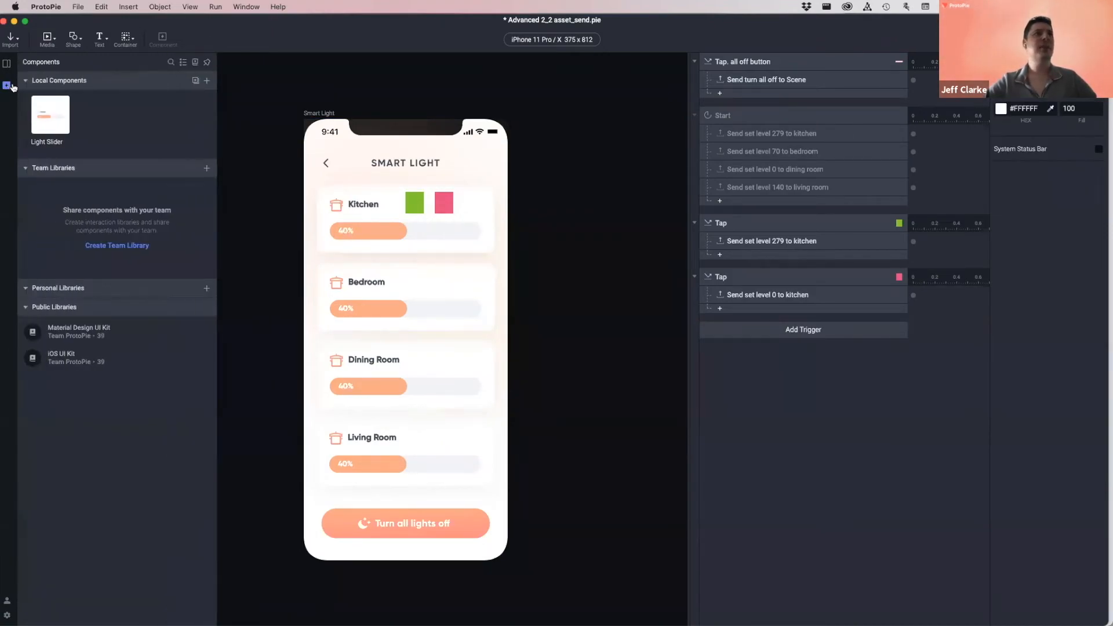
- In Light Slider, set the Start-trigger Scale to 1-second duration with 0 delay, then return to Smart Light
double_click(46, 117)
click(743, 331)
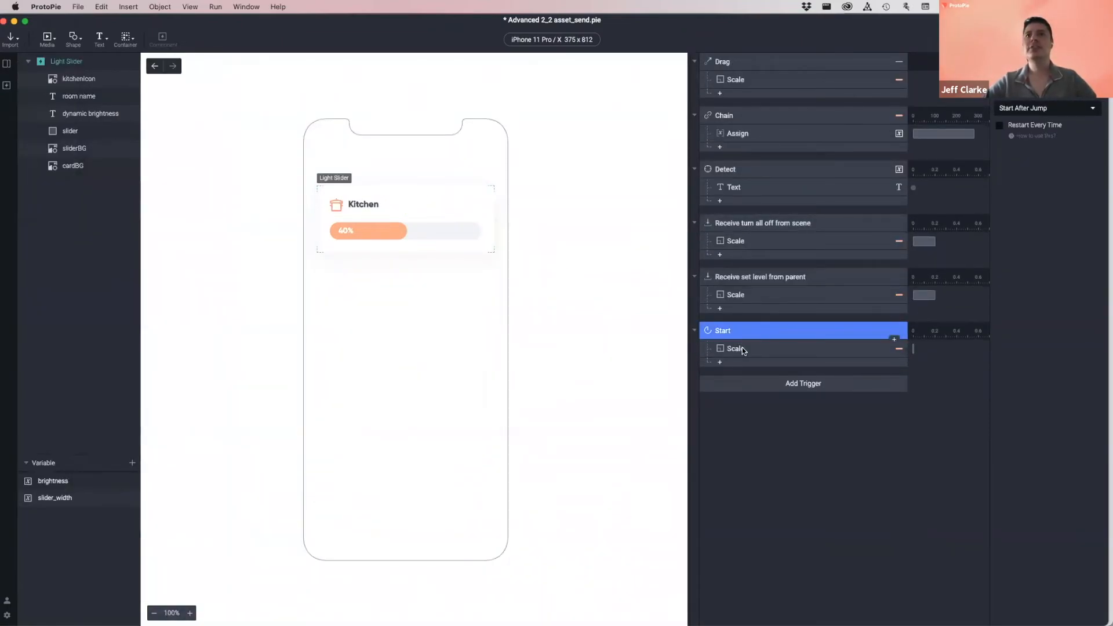
click(742, 347)
click(1052, 158)
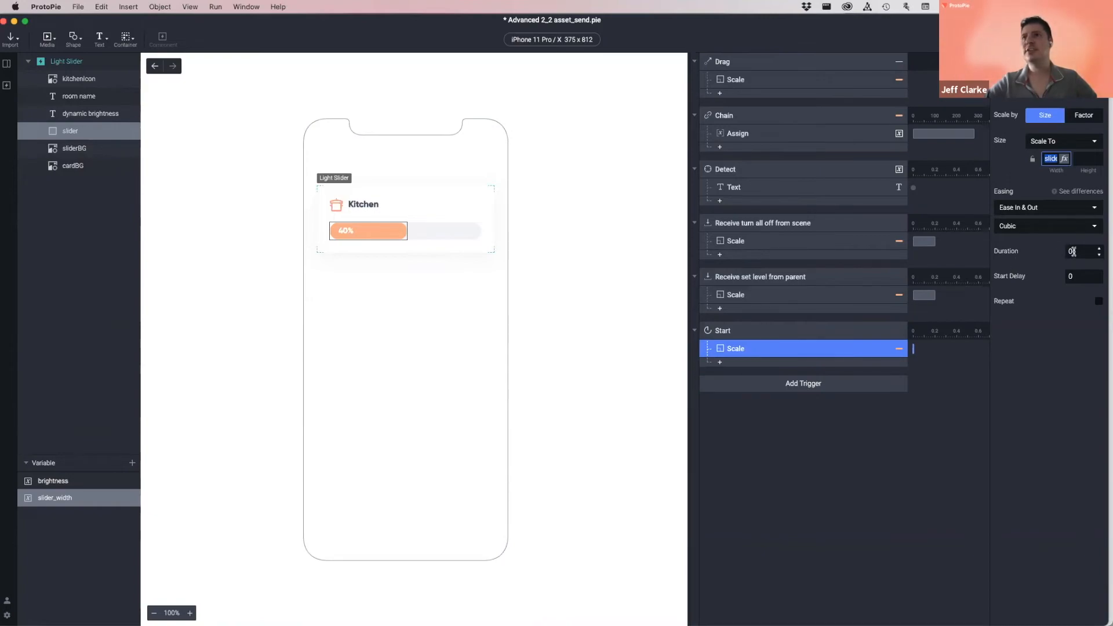
click(1072, 253)
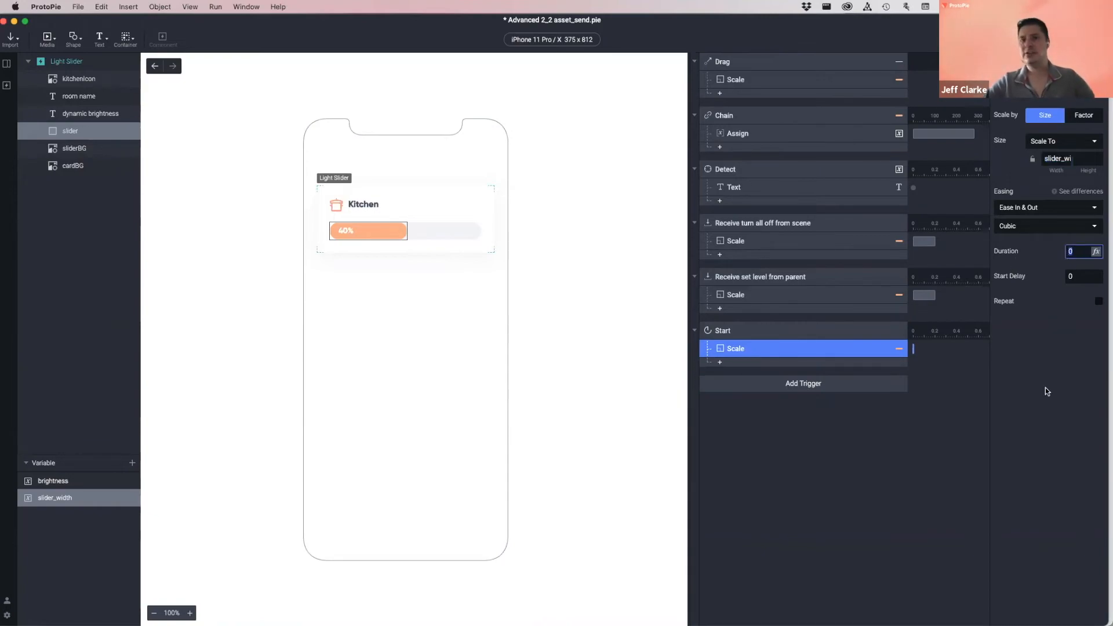
text(1)
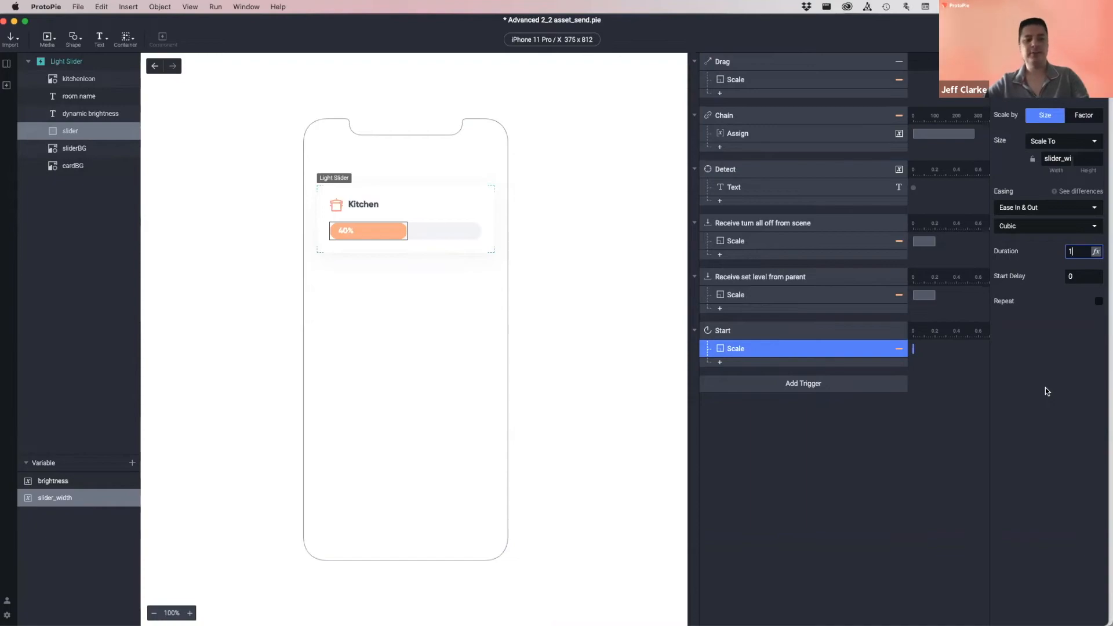
key(Tab)
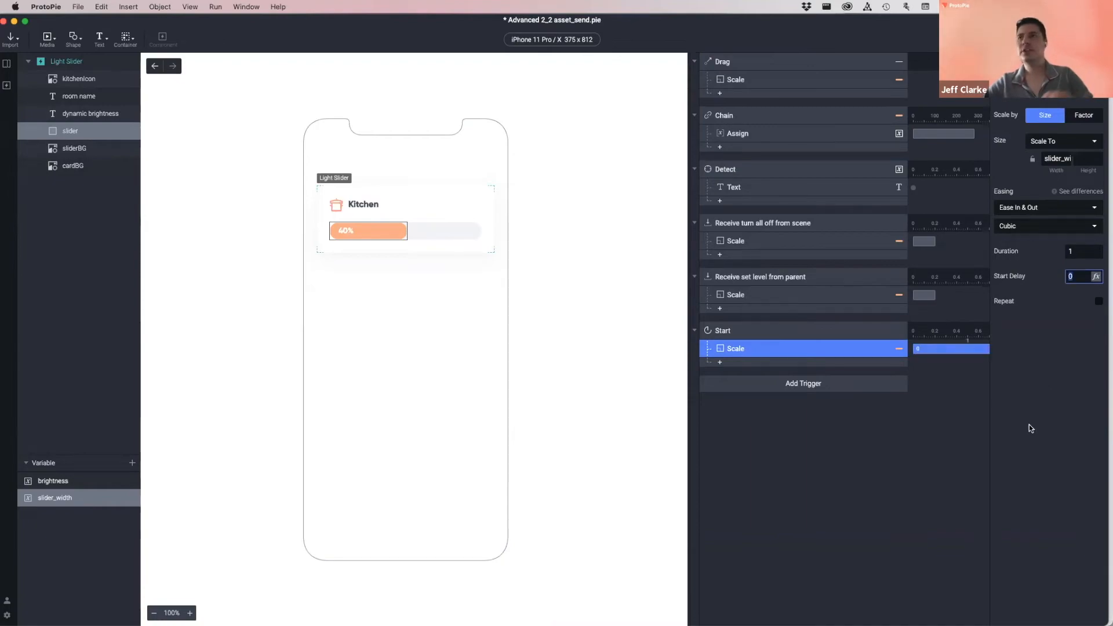
click(756, 349)
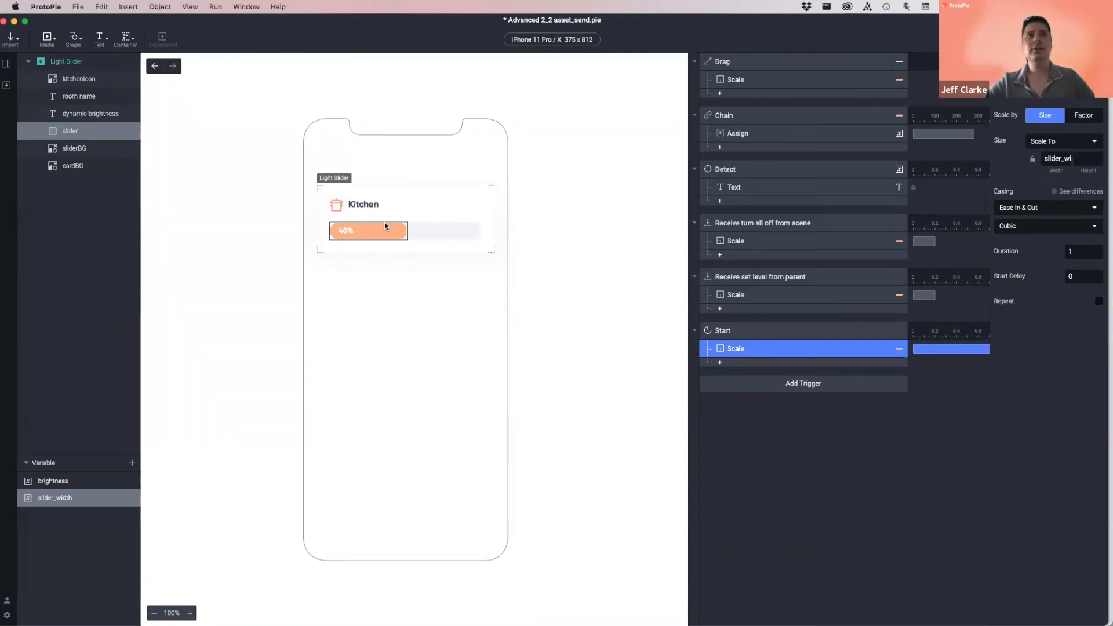
click(1054, 158)
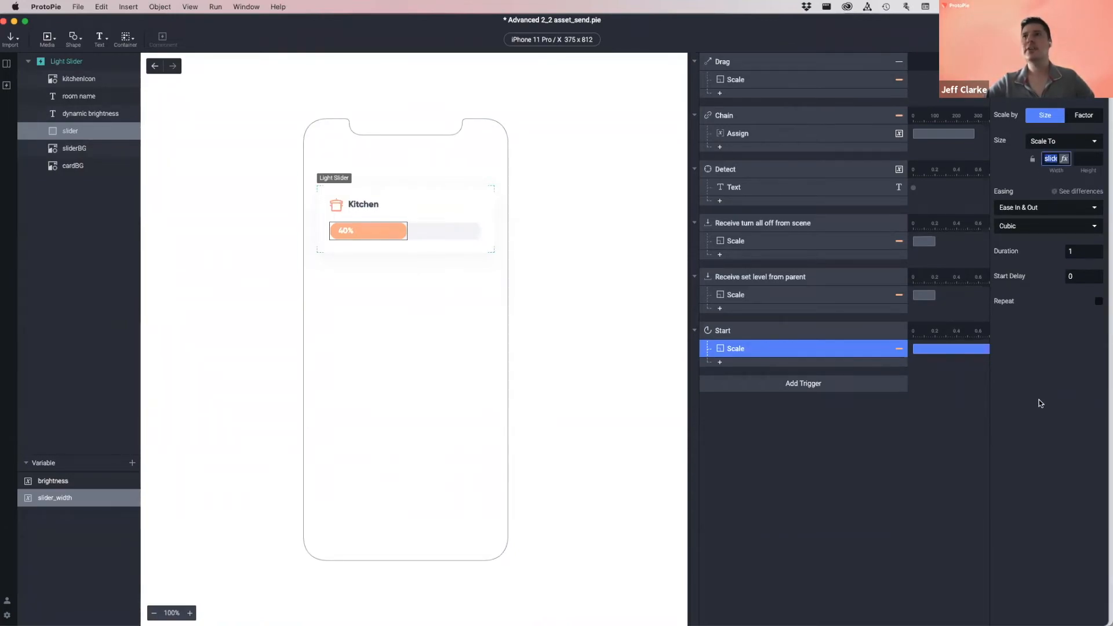
click(992, 447)
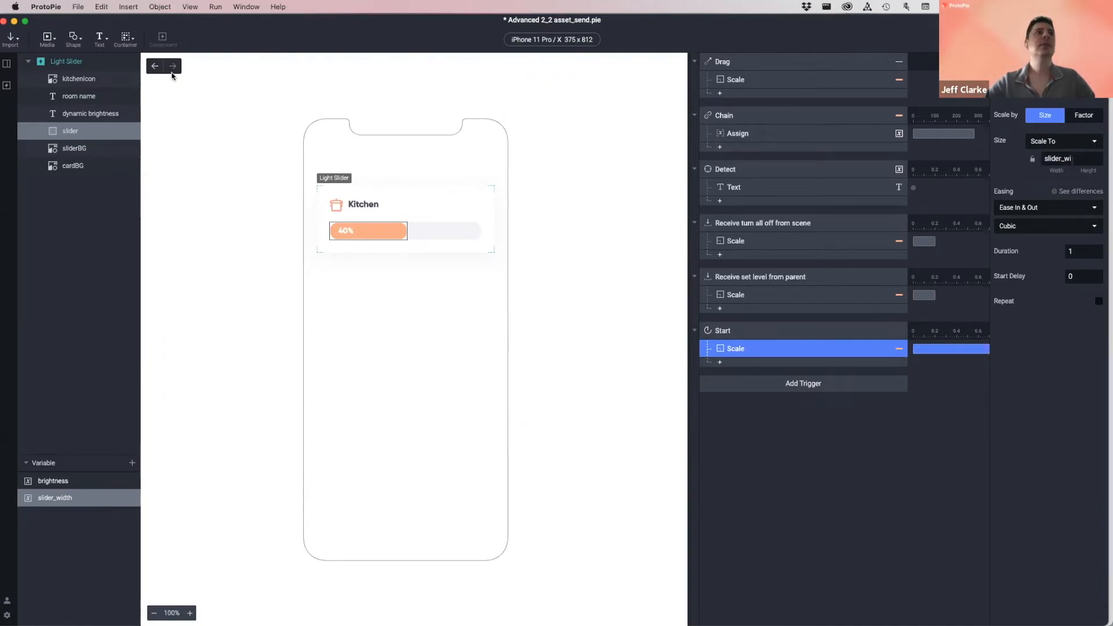
click(155, 66)
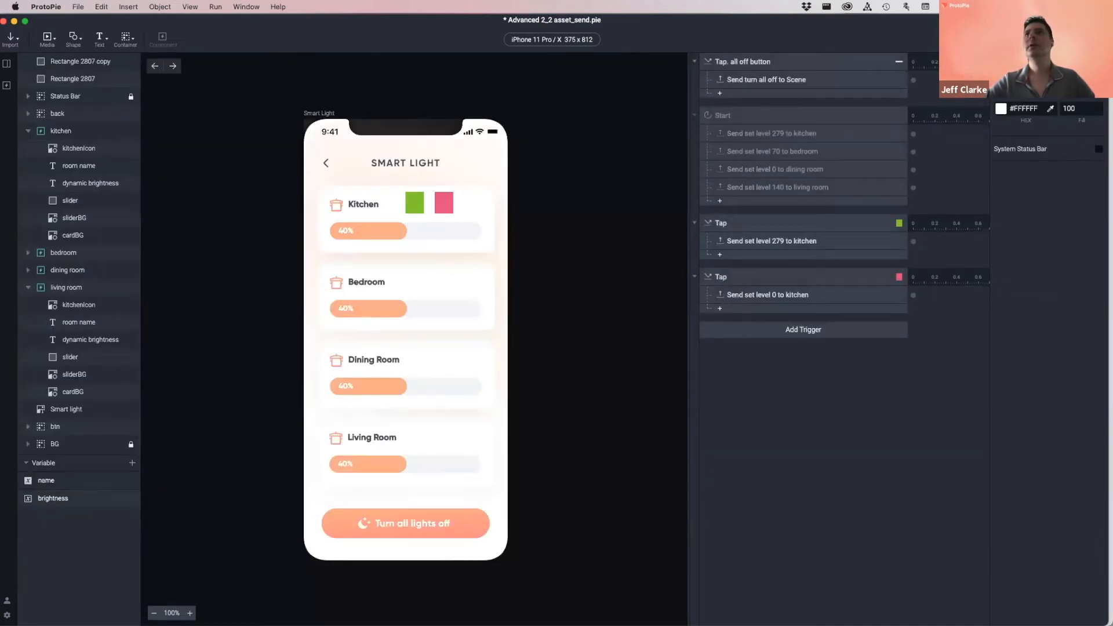
- Preview and replay the slider animations (Kitchen 100%, Bedroom 25%, Dining and Living 50%), then show the components list
key(super+p)
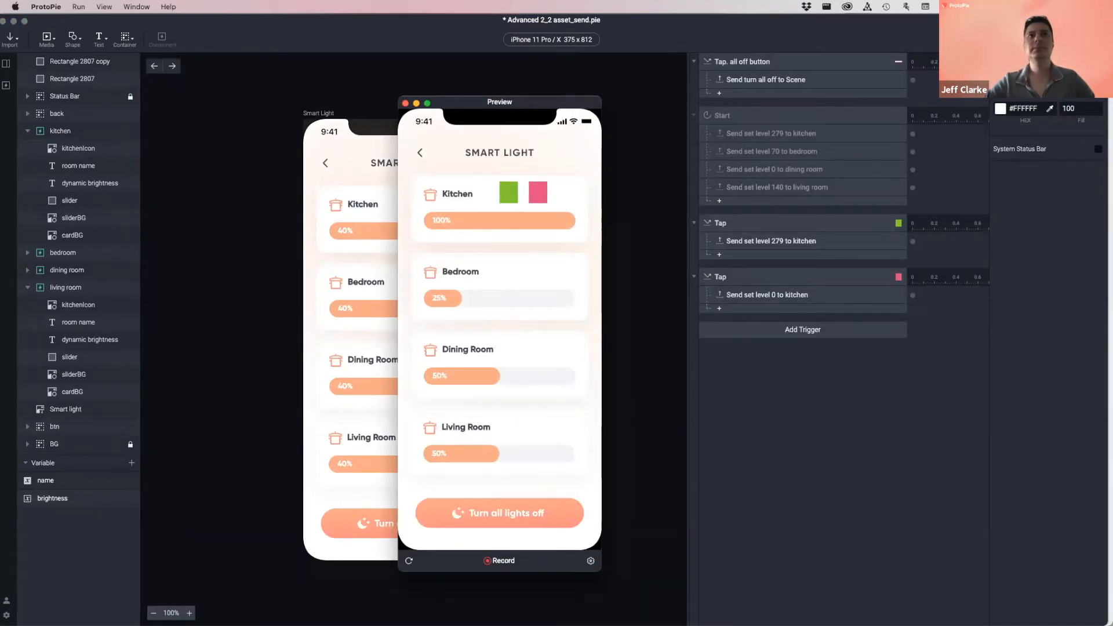
click(409, 561)
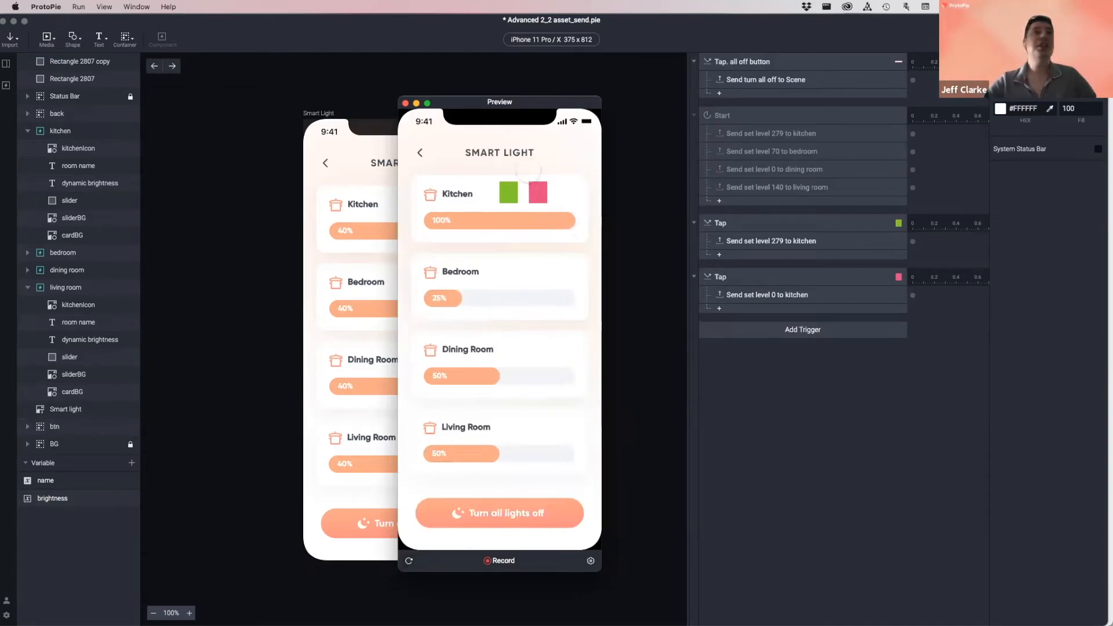
click(405, 103)
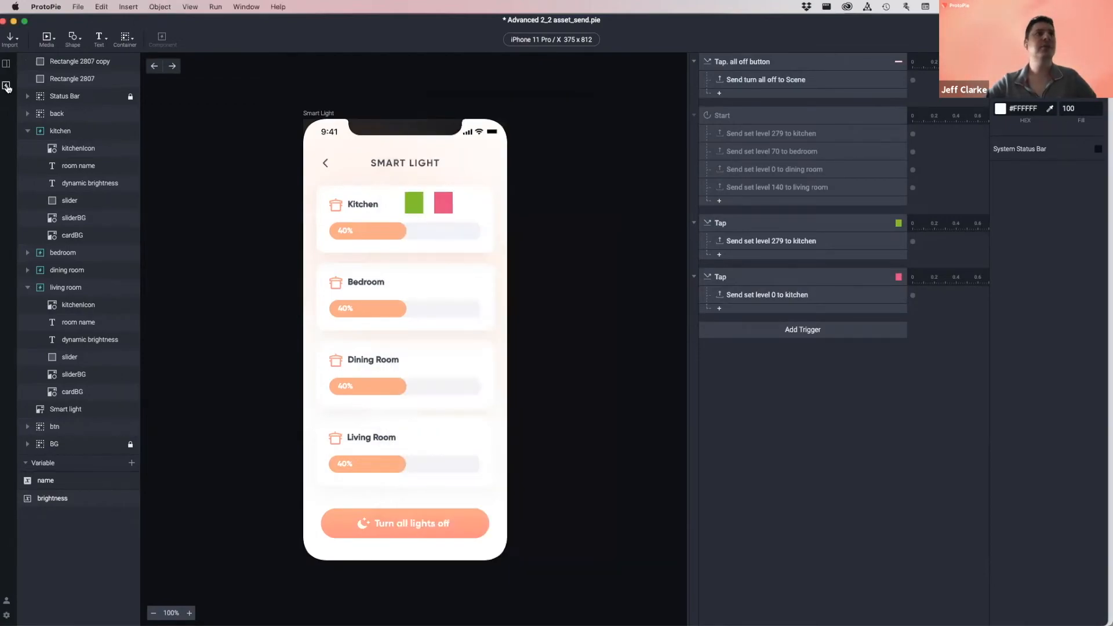
click(6, 86)
- Set the Light Slider's Start trigger Scale response duration to 0
double_click(50, 114)
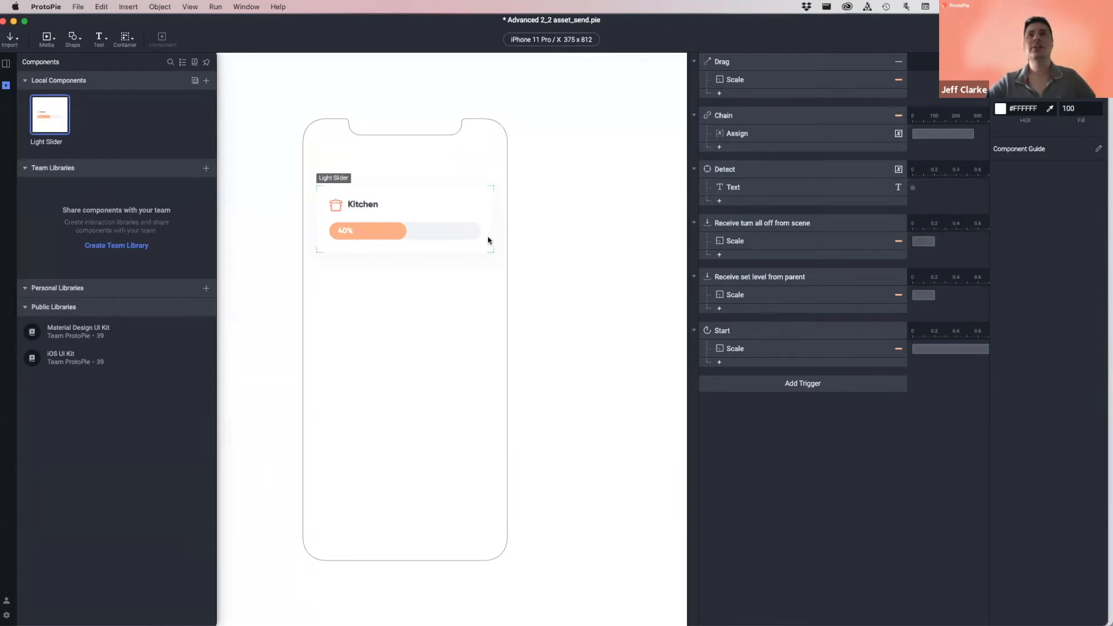
click(802, 350)
click(1077, 256)
key(Return)
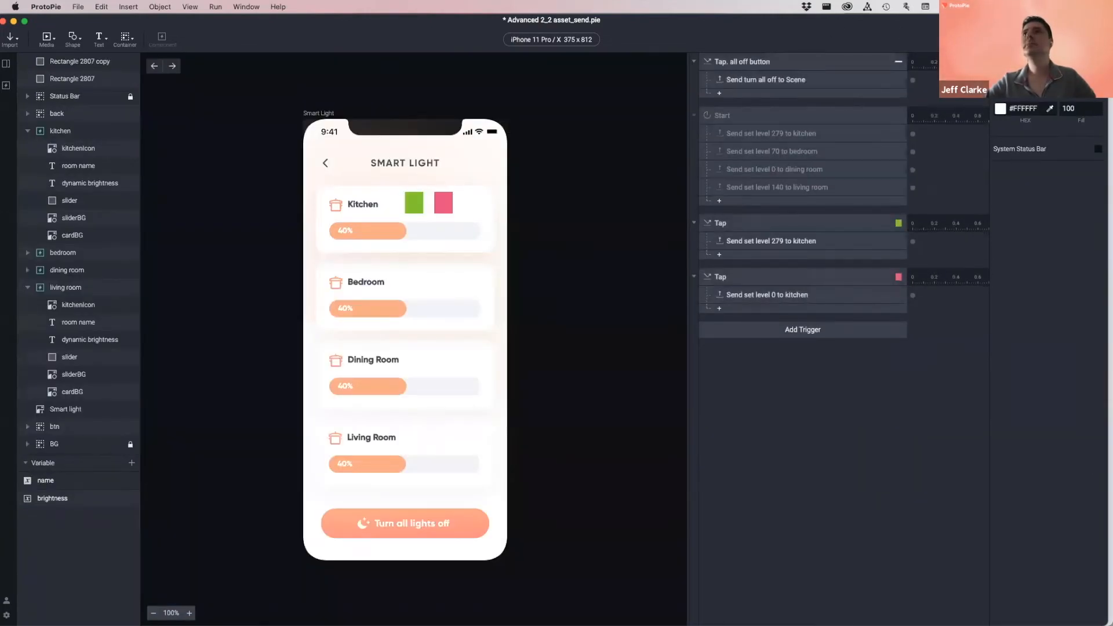
- Preview the Smart Light scene, move the preview left, then show the ProtoPie Connect slide
key(super+p)
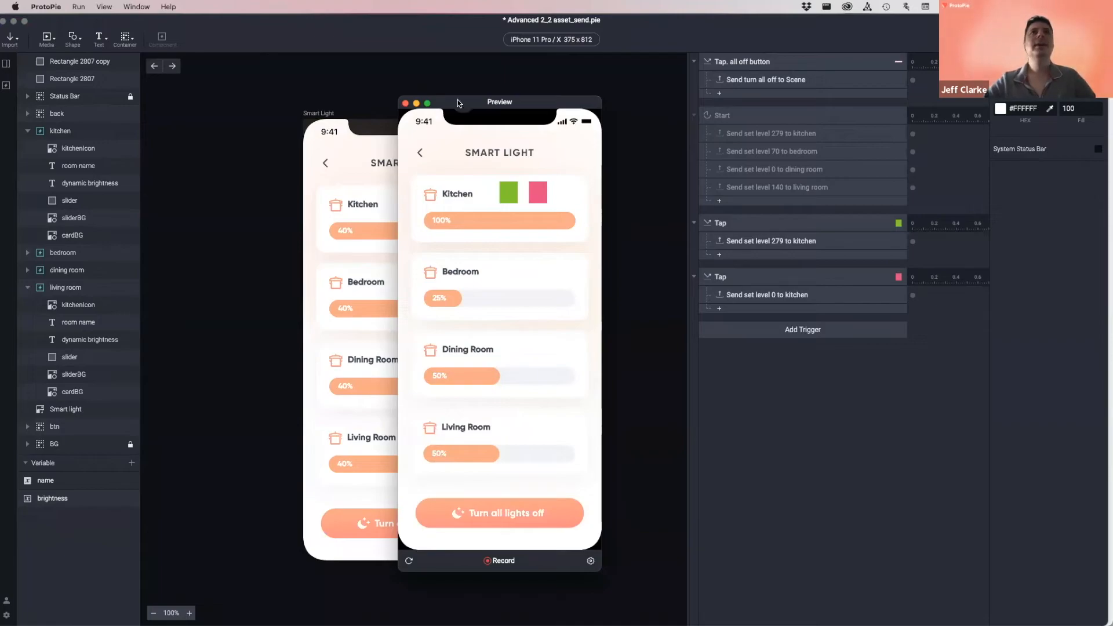
drag(454, 103, 305, 99)
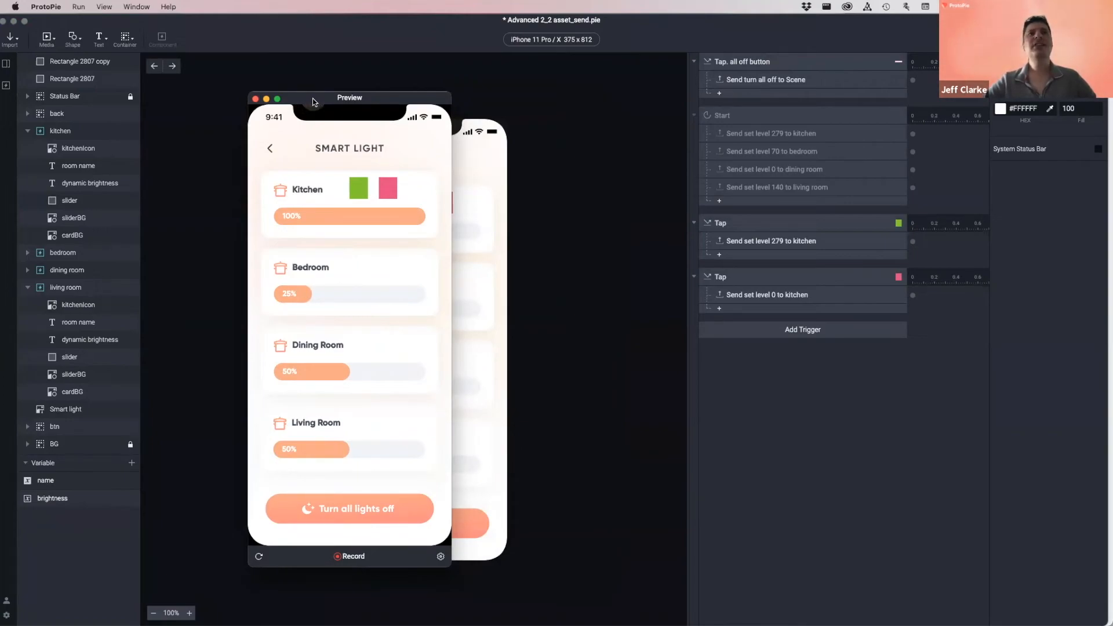
drag(315, 97, 240, 93)
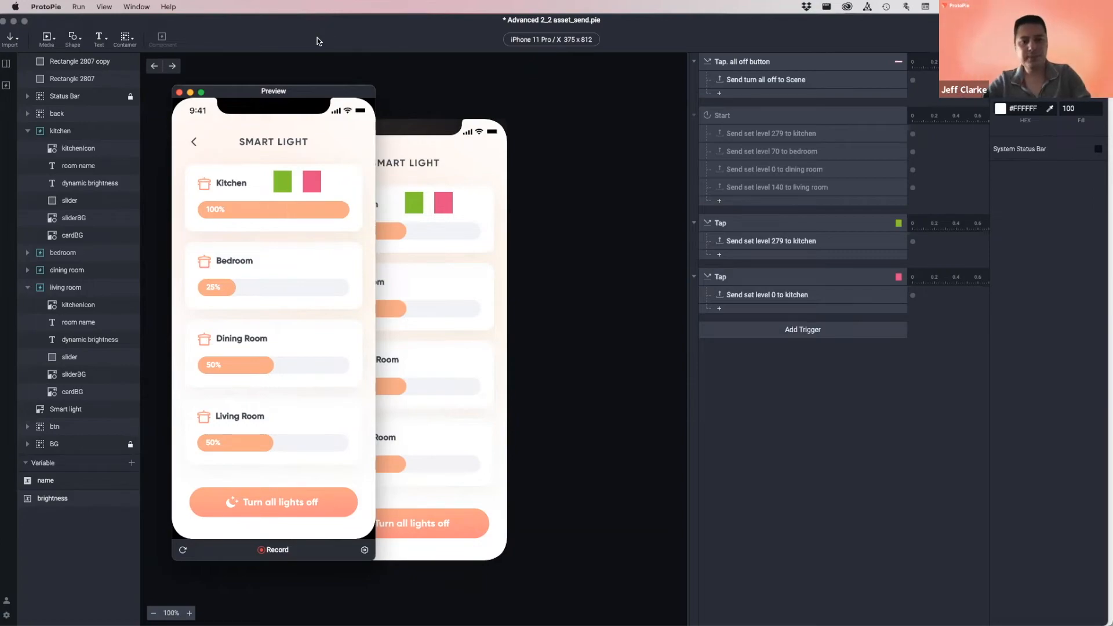
key(super+Tab)
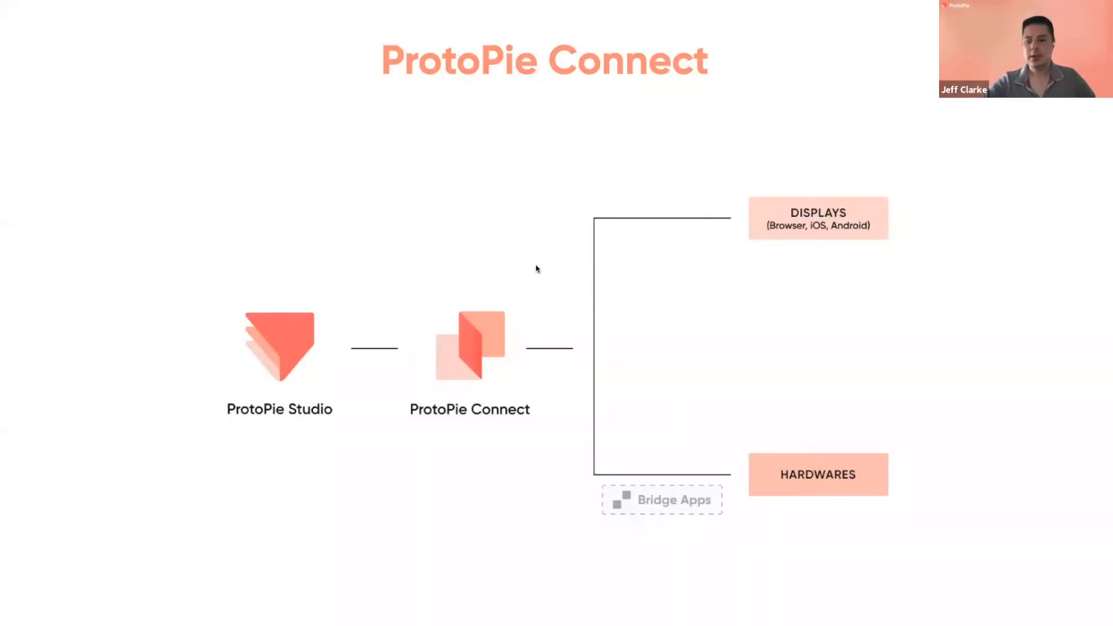
- Advance through the Connect and phone-mockup slides, then move the Smart Light preview up-left
key(Right)
key(Right)
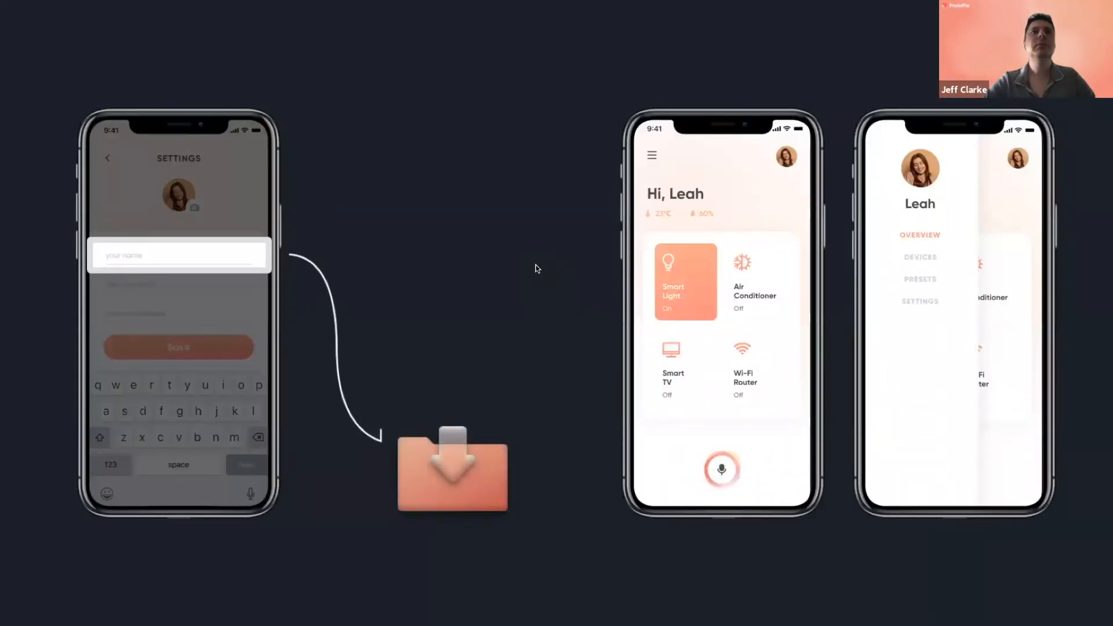
key(Right)
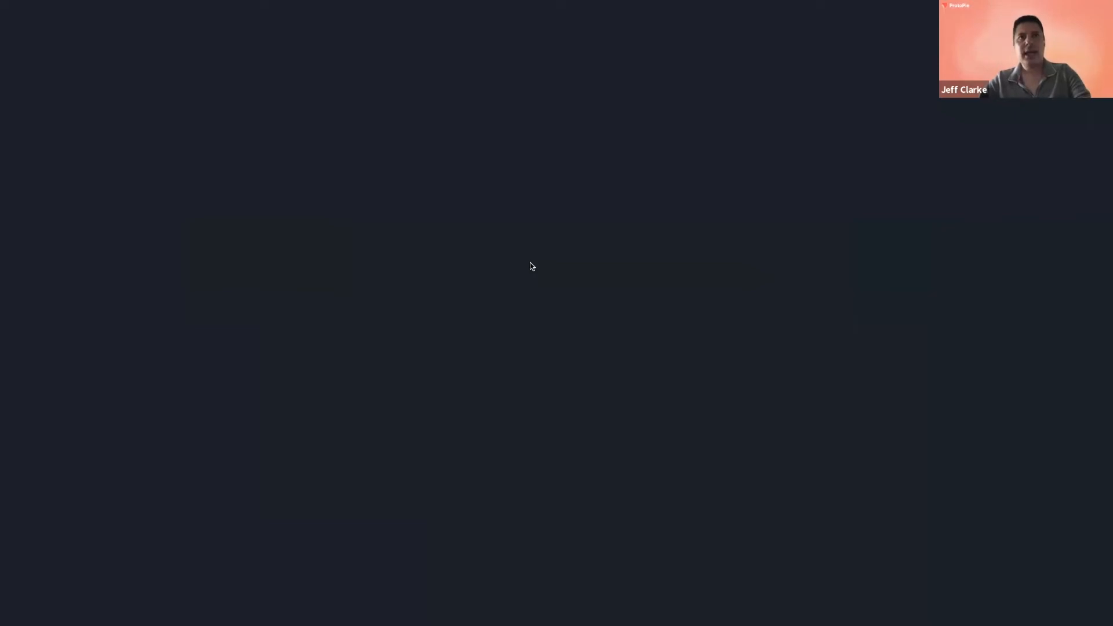
key(super+Tab)
drag(328, 96, 263, 74)
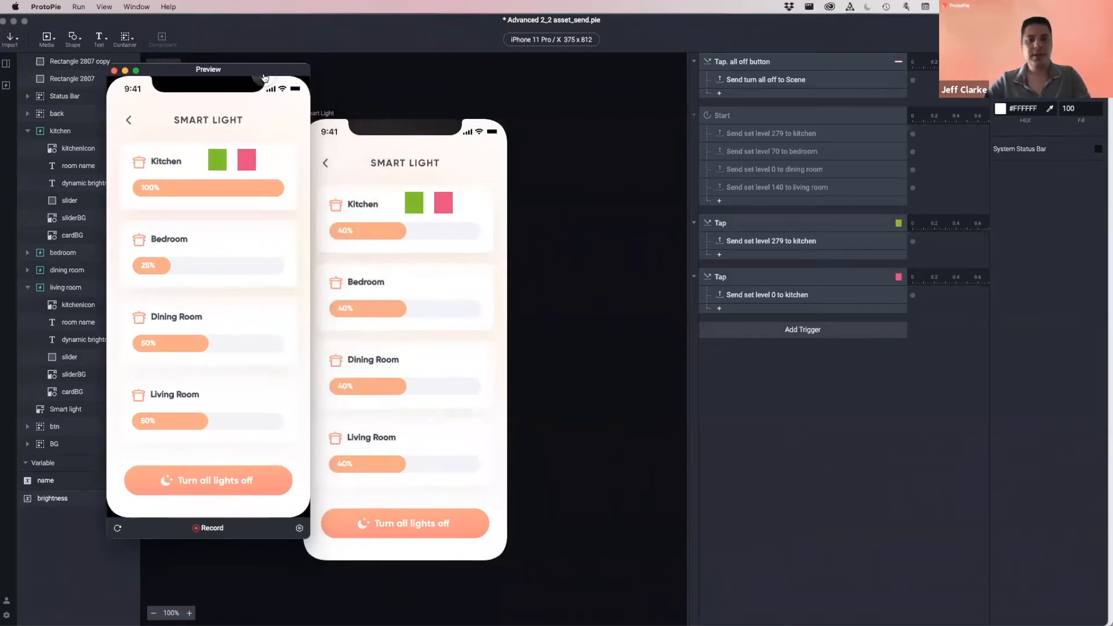
- Open Advanced 2_2_receive_assets.pie from Finder, showing its 1440×900 six-room floor plan
key(super+Tab)
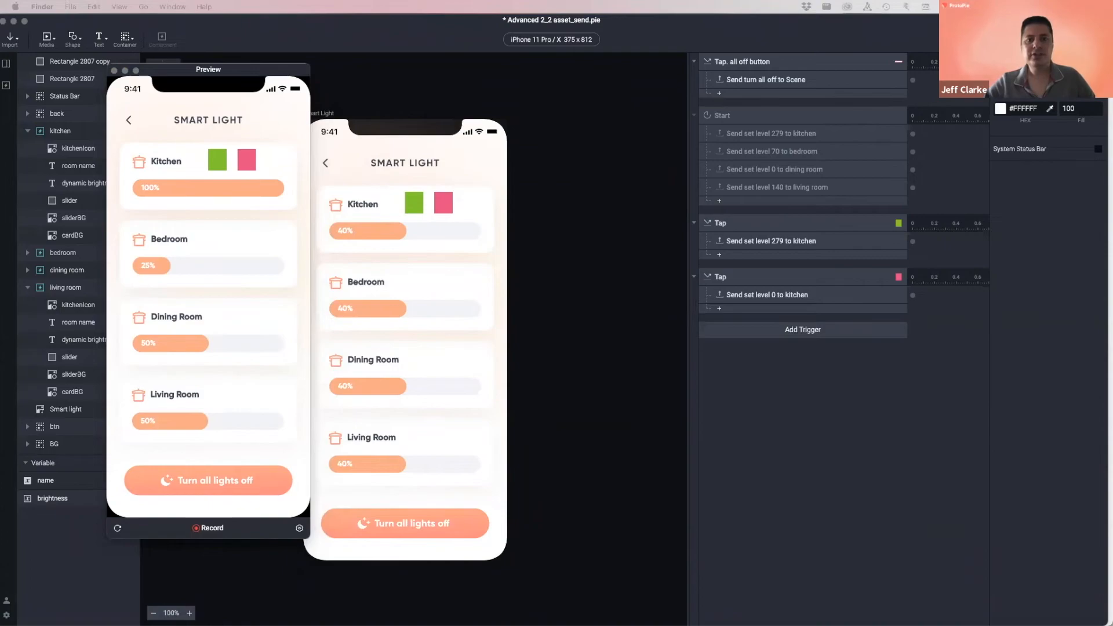
key(super+Tab)
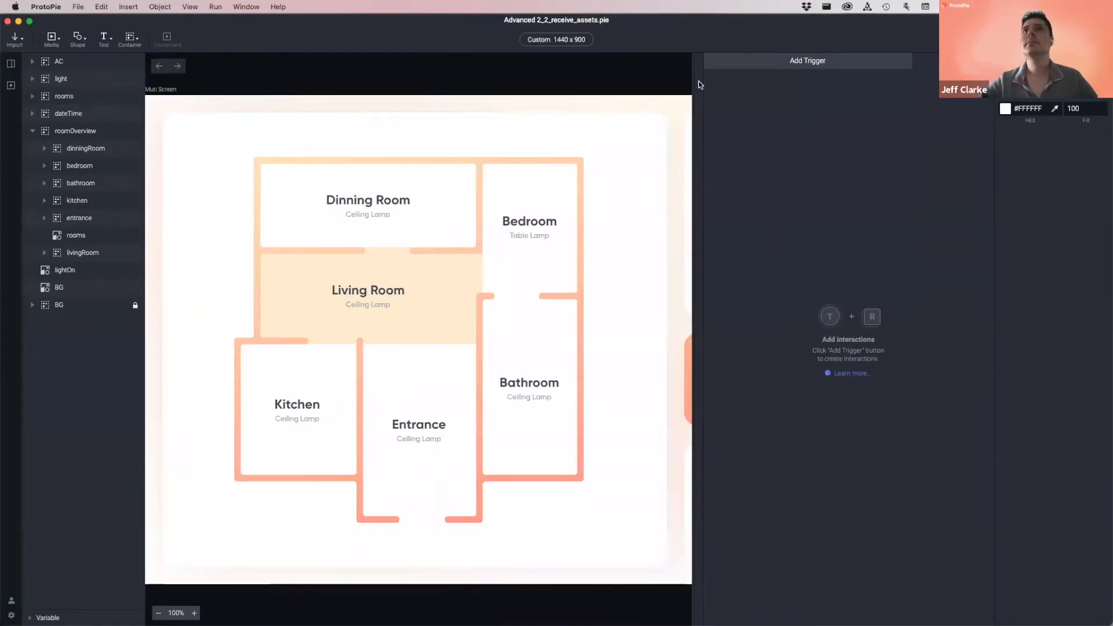
- Resize the canvas panel, zoom out, and narrow and reposition the floor-plan window beside the send file
drag(695, 82, 950, 105)
drag(877, 101, 853, 102)
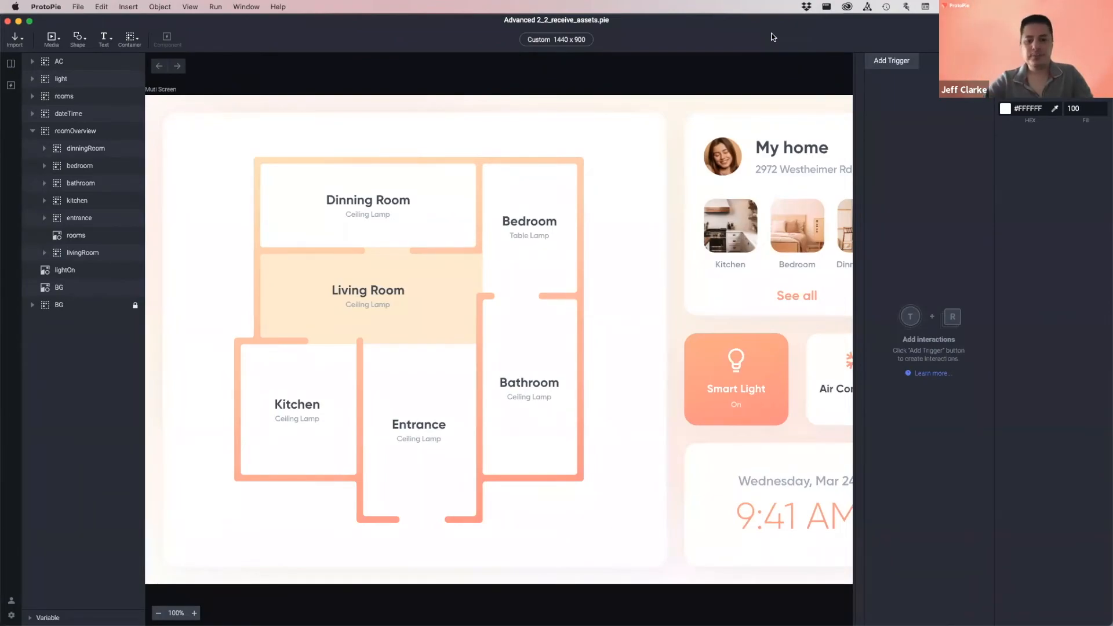
key(super+minus)
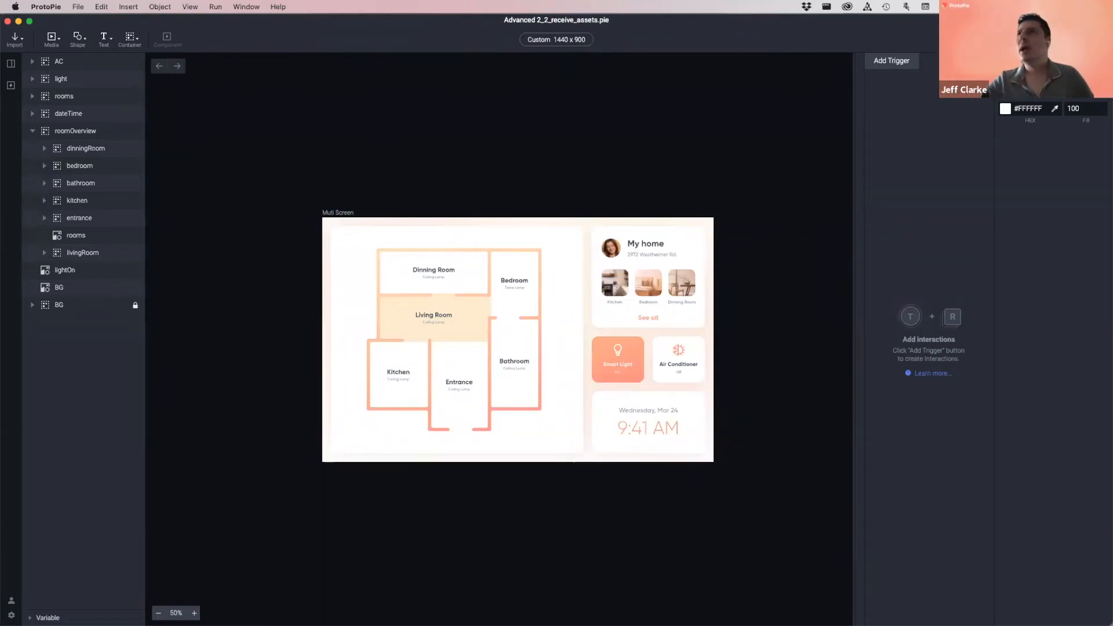
drag(1112, 325, 1029, 325)
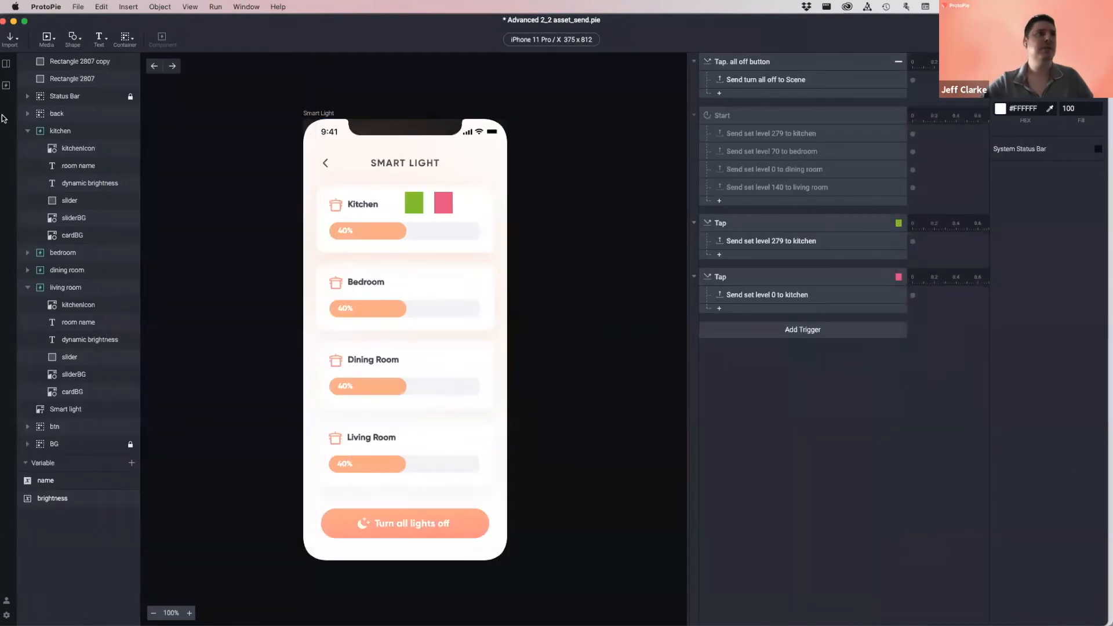
drag(93, 25, 98, 25)
drag(0, 25, 70, 23)
click(50, 20)
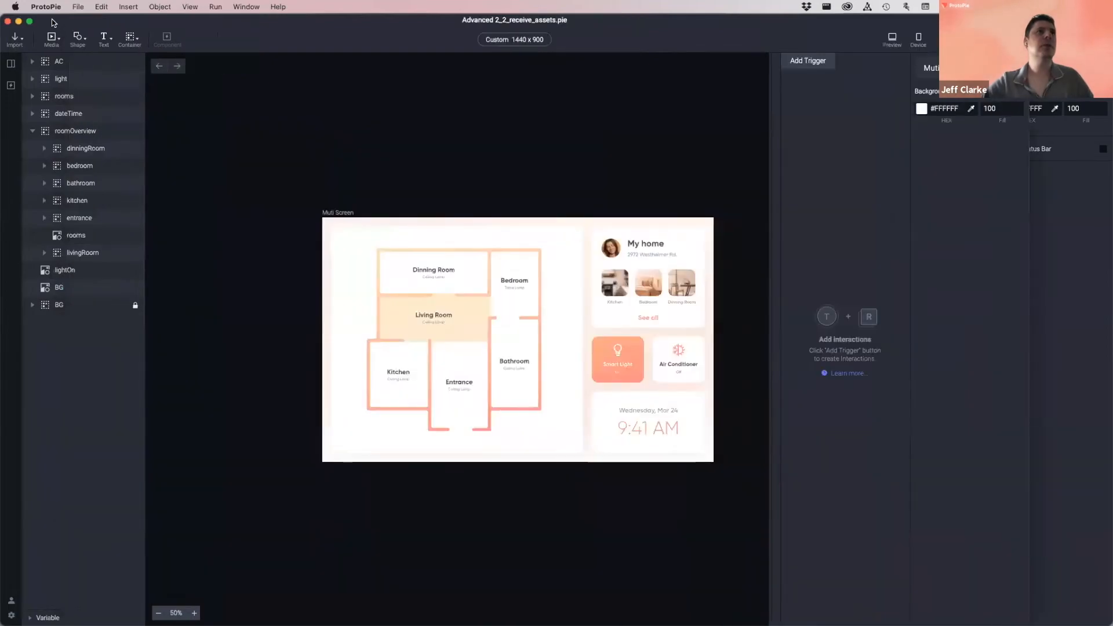
- Preview the floor-plan prototype briefly, then close the preview
key(super+p)
drag(411, 70, 416, 82)
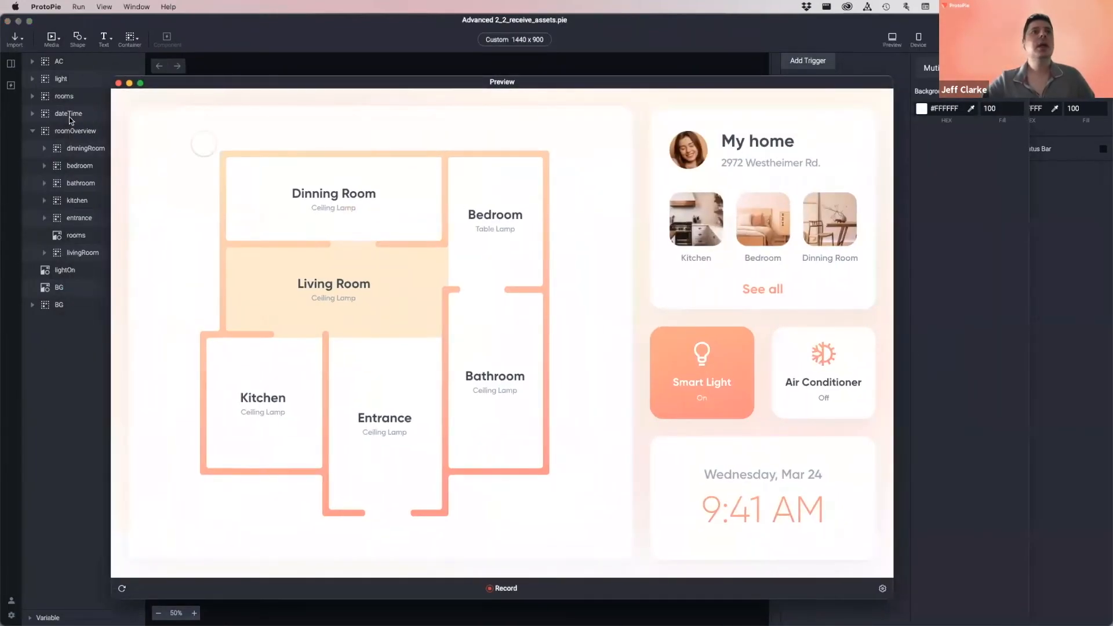
click(119, 83)
- Dim the Living Room lightOn overlay to 47 opacity, then select the Living Room card in asset_send.pie
click(407, 316)
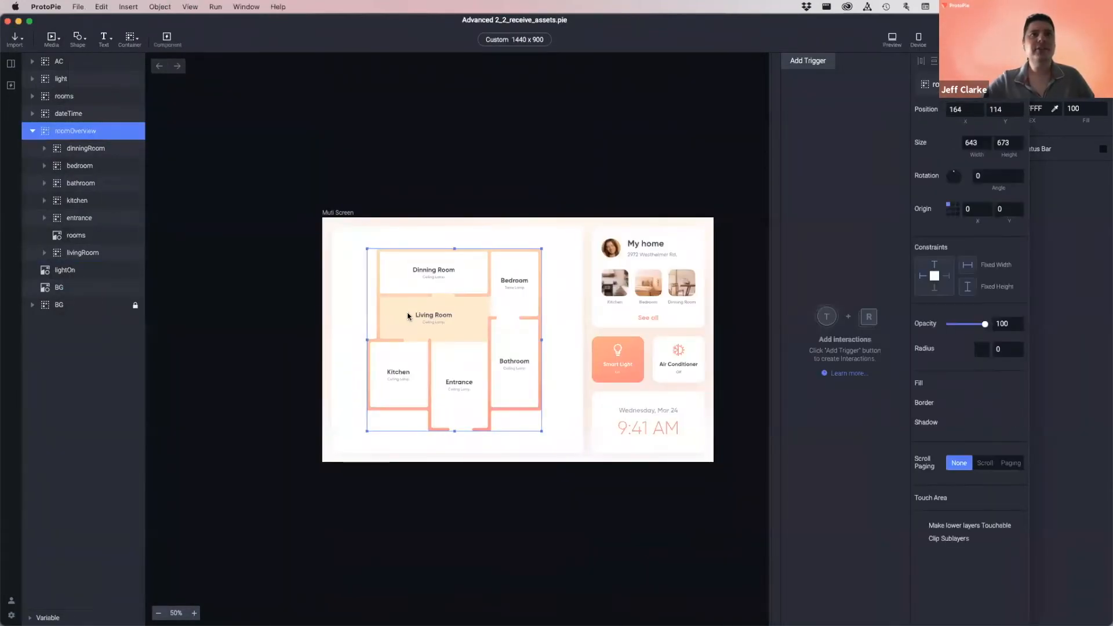
click(406, 316)
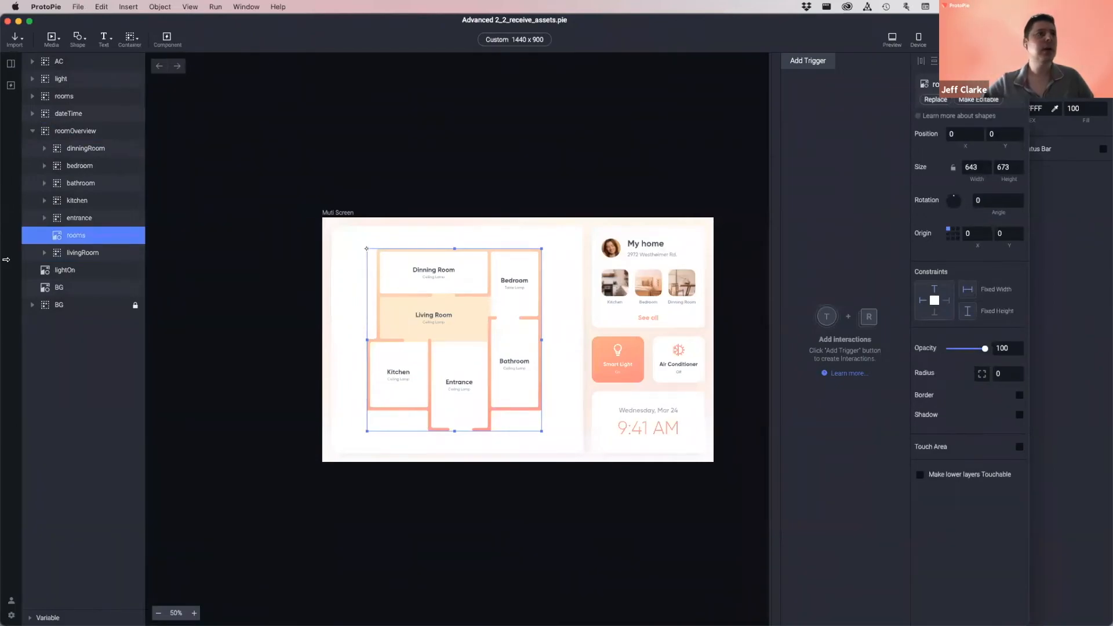
click(68, 270)
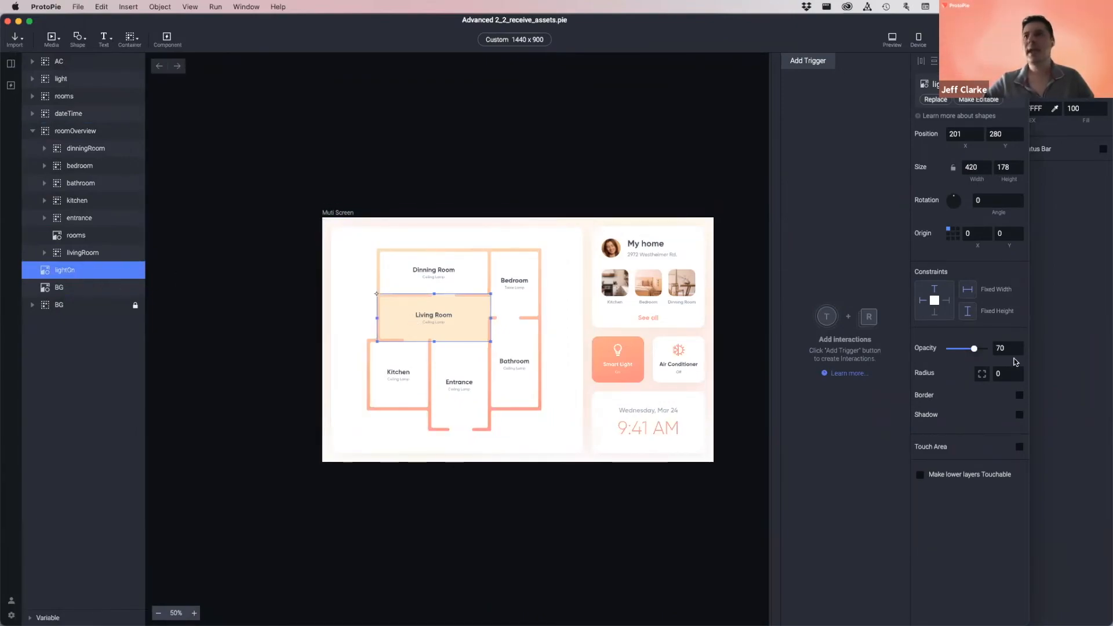
mouse_move(975, 349)
mouse_down()
mouse_move(940, 352)
mouse_move(1001, 350)
mouse_move(966, 353)
mouse_up()
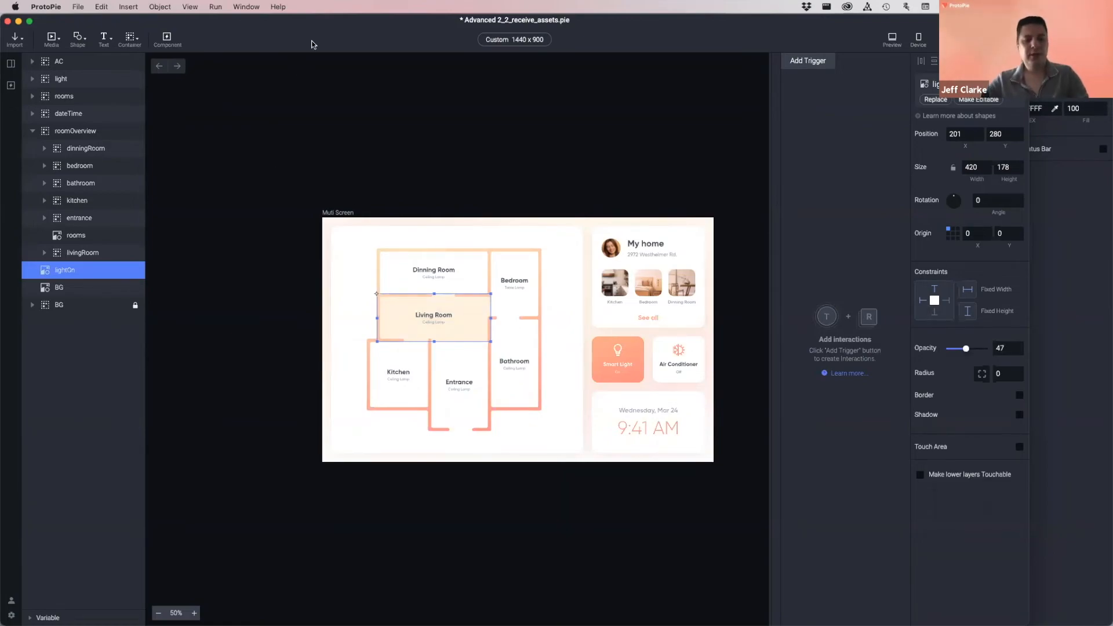
key(super+grave)
click(472, 462)
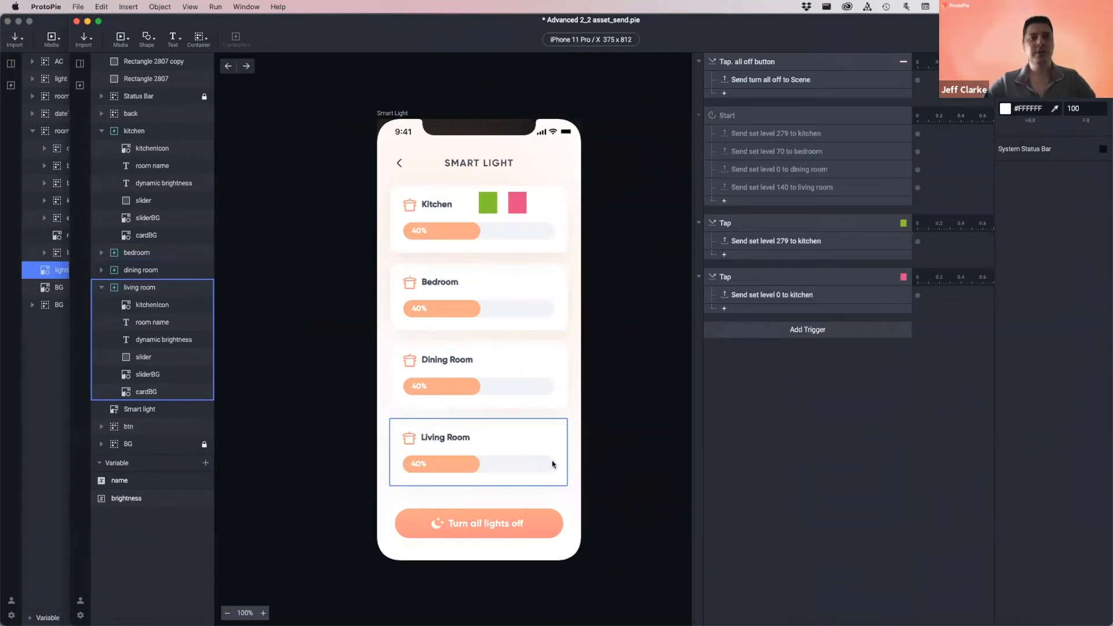
- Bring Advanced 2_2_asset_send.pie to the front and show its Local Components list
key(super+grave)
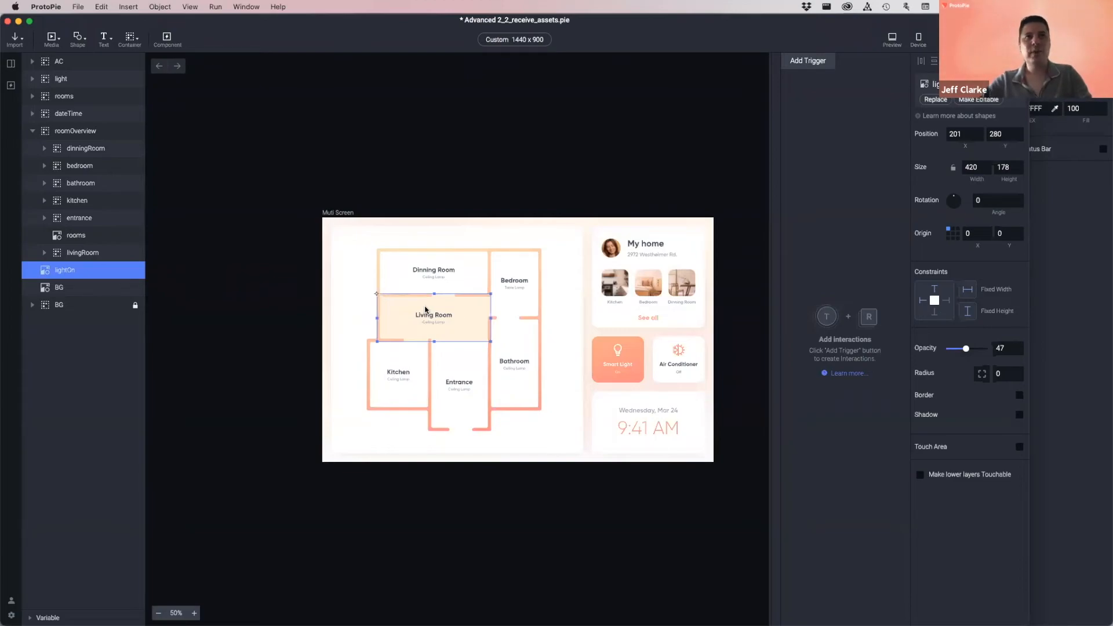
key(super+grave)
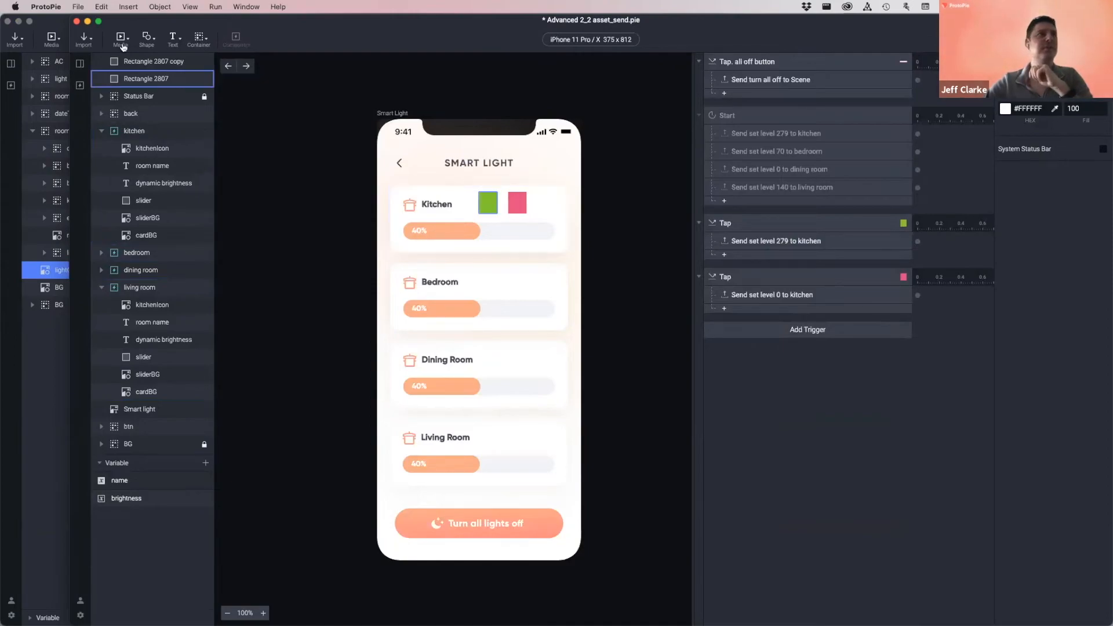
click(79, 85)
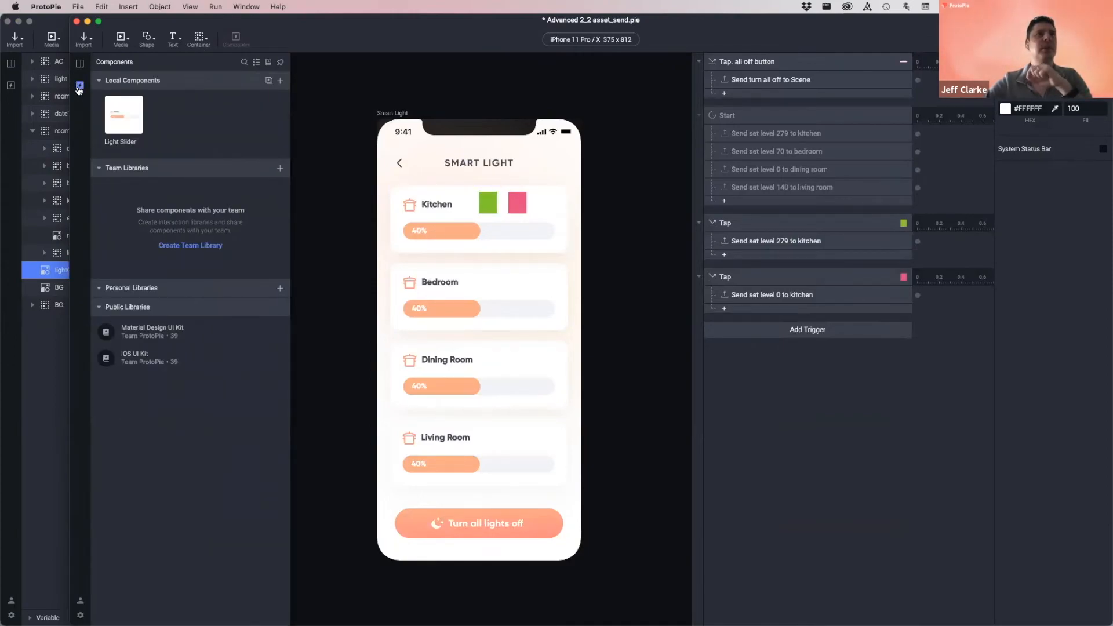
- Open the Light Slider component, inspecting its Scale response, brightness variable and Detect trigger
double_click(118, 120)
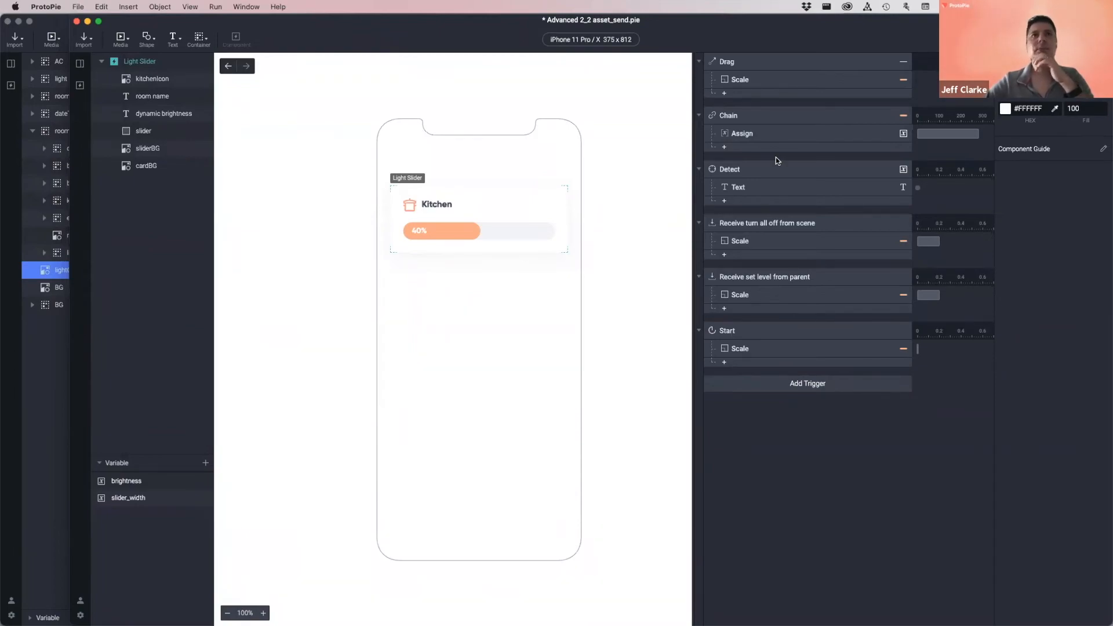
click(747, 245)
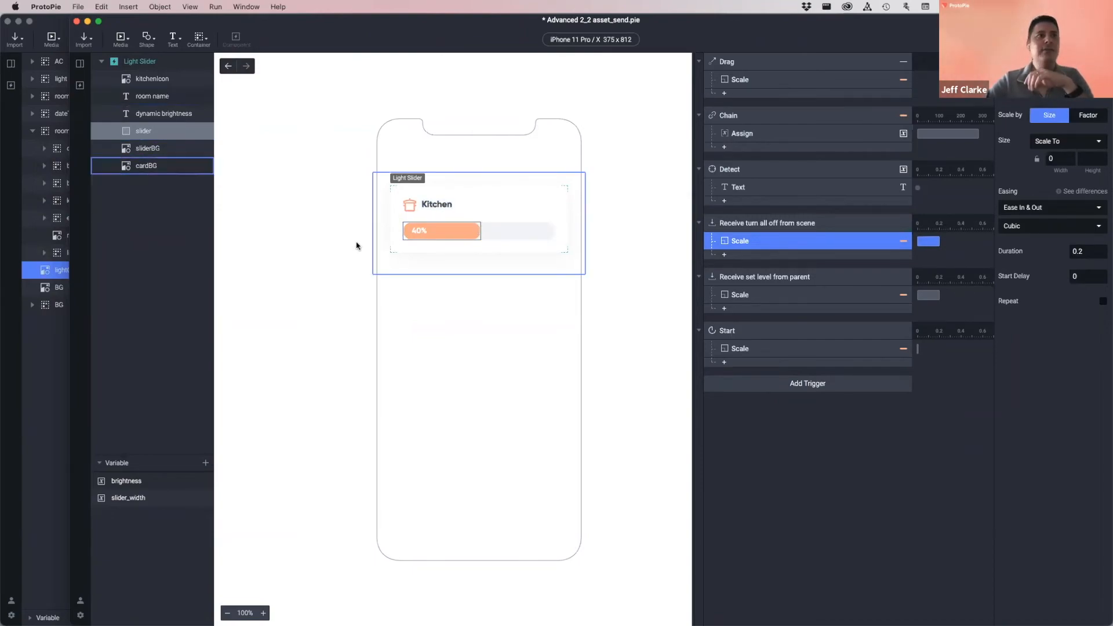
click(155, 480)
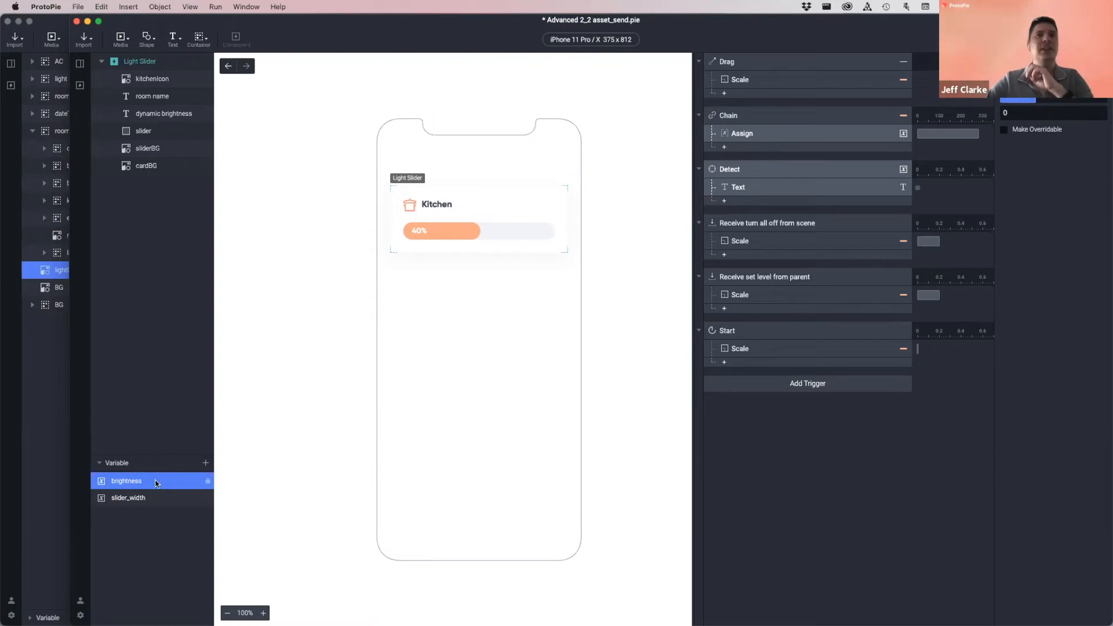
click(755, 170)
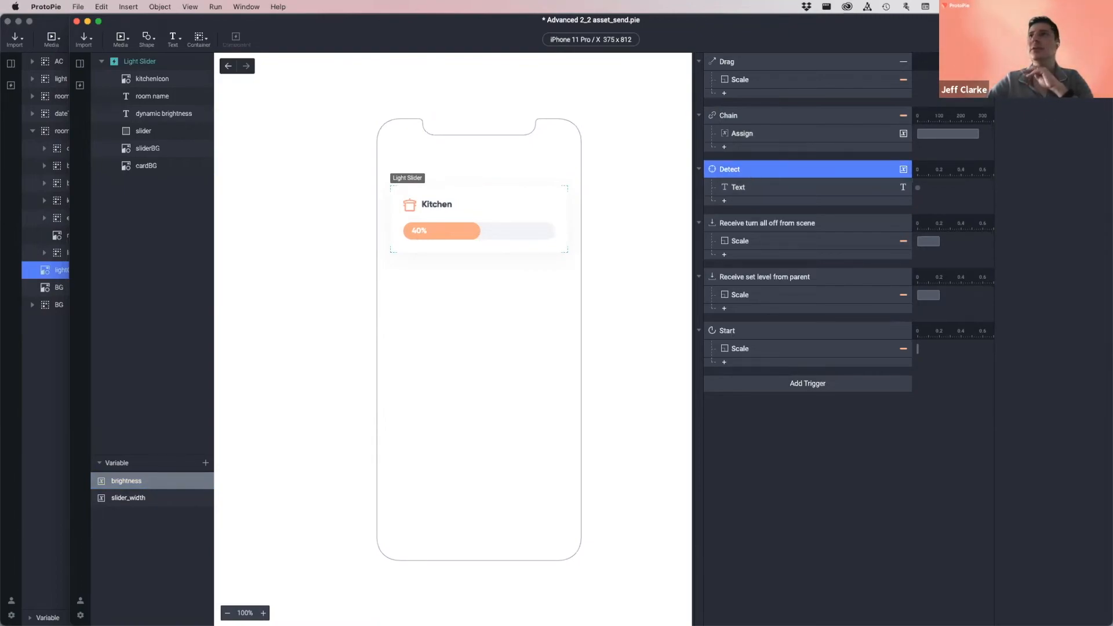
click(1055, 86)
click(1046, 394)
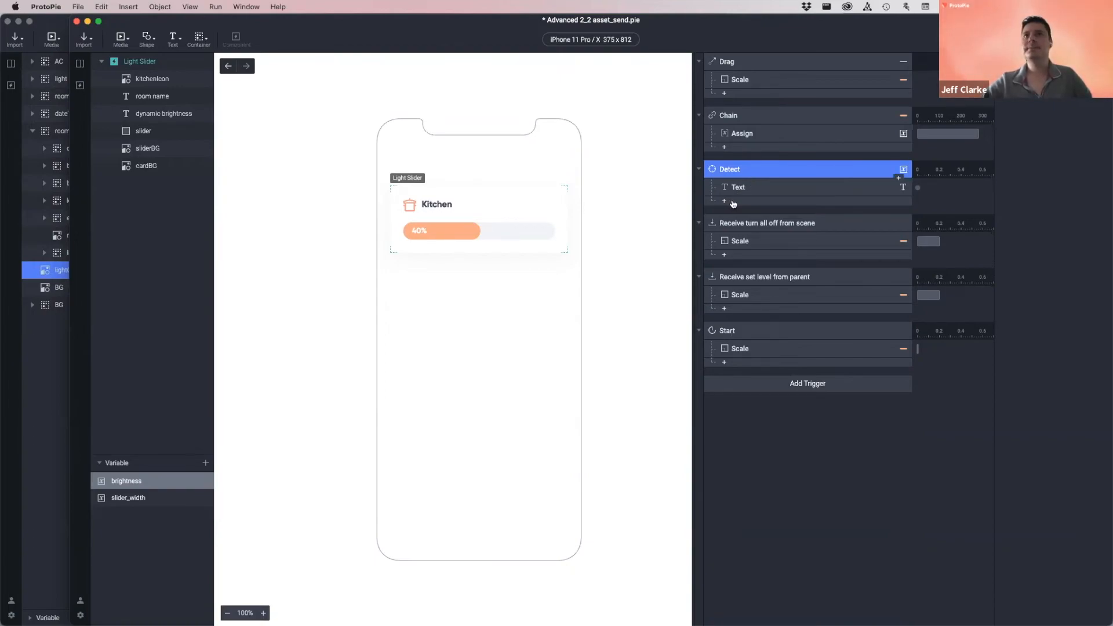
- Add a Send response under Detect, sending 'set brightness' to ProtoPie Studio
click(724, 202)
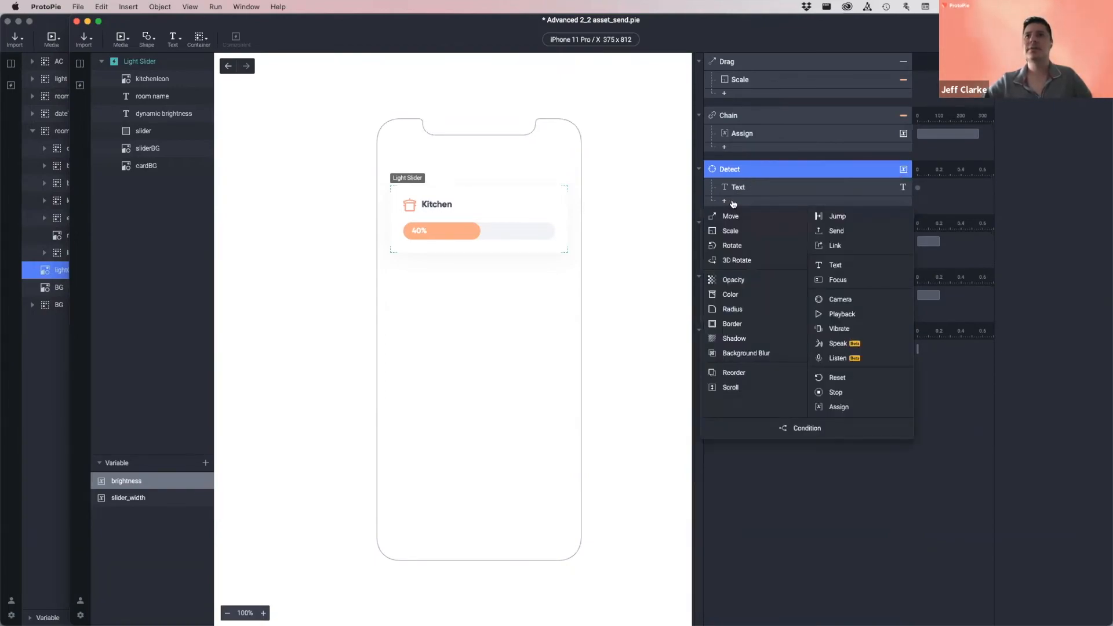
click(842, 233)
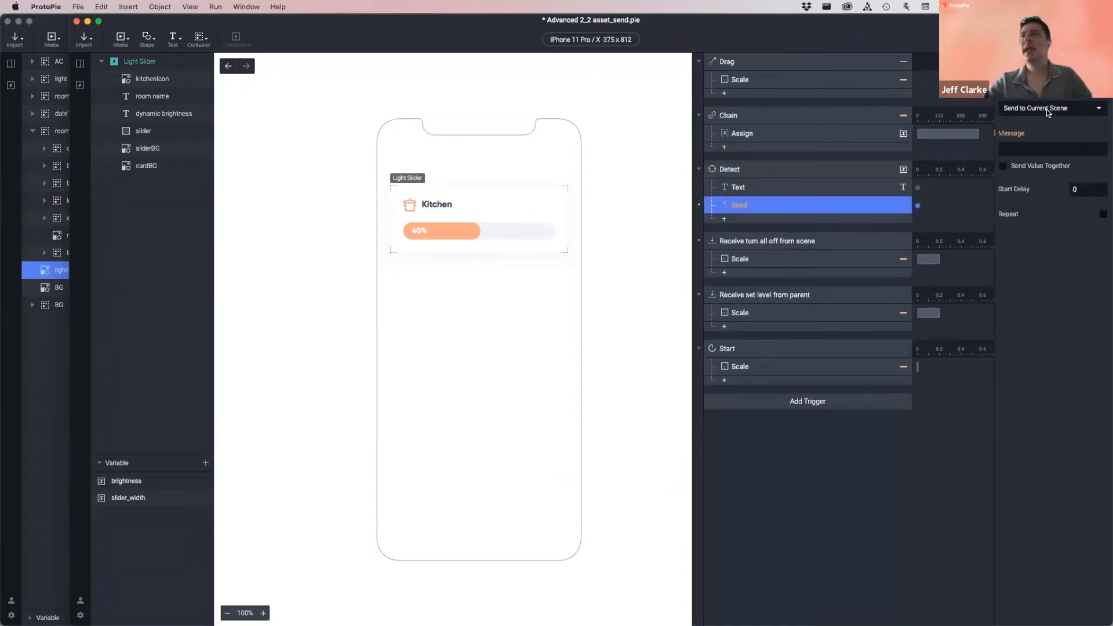
click(1045, 106)
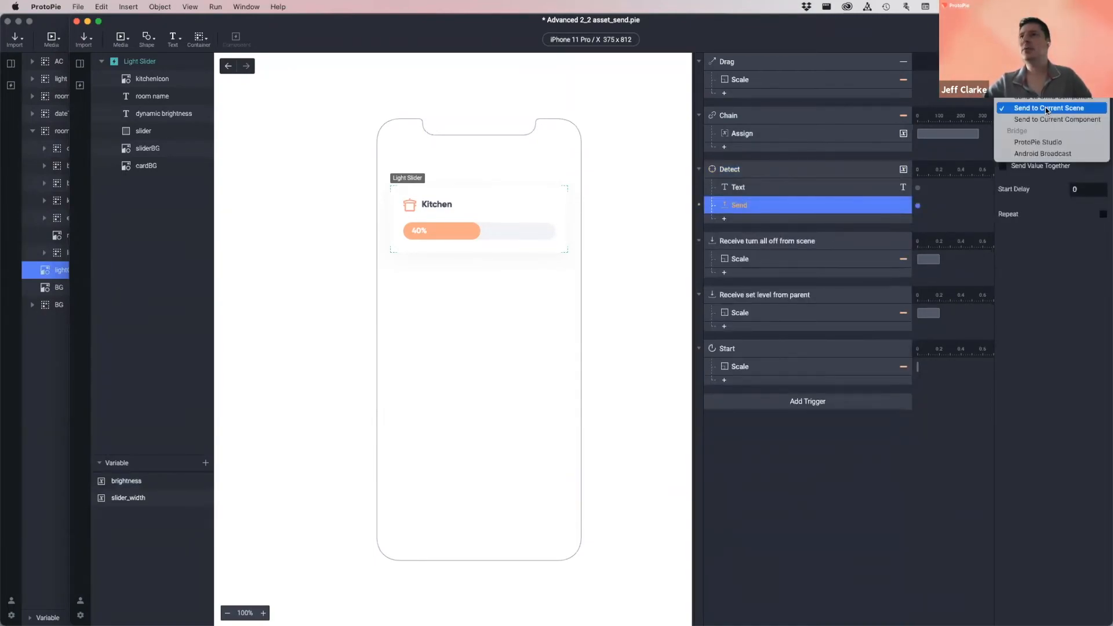
click(1072, 145)
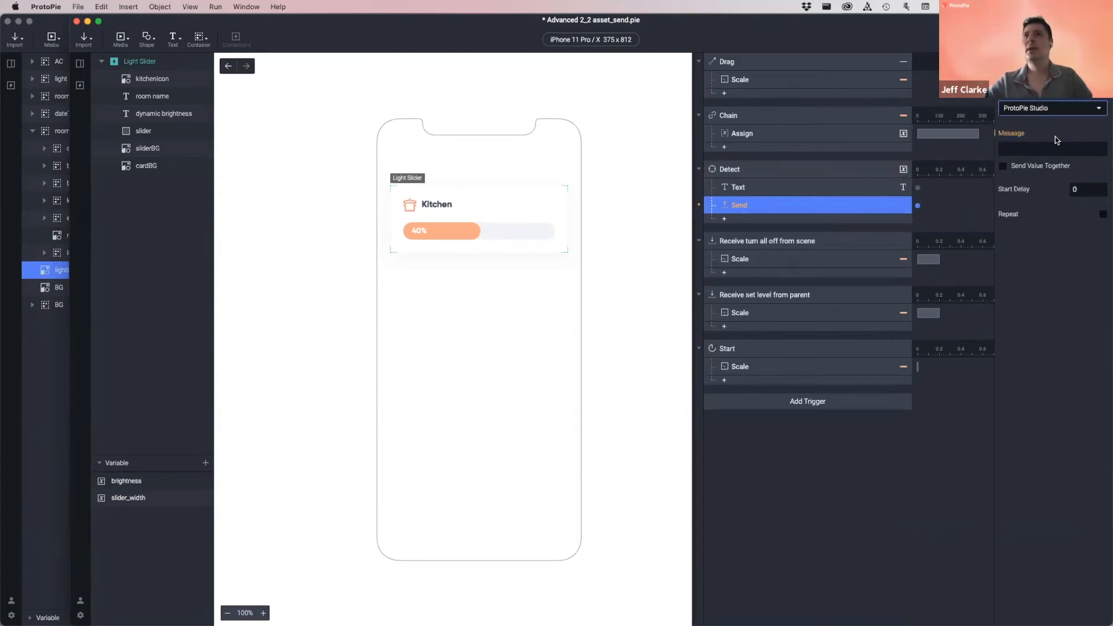
click(1020, 149)
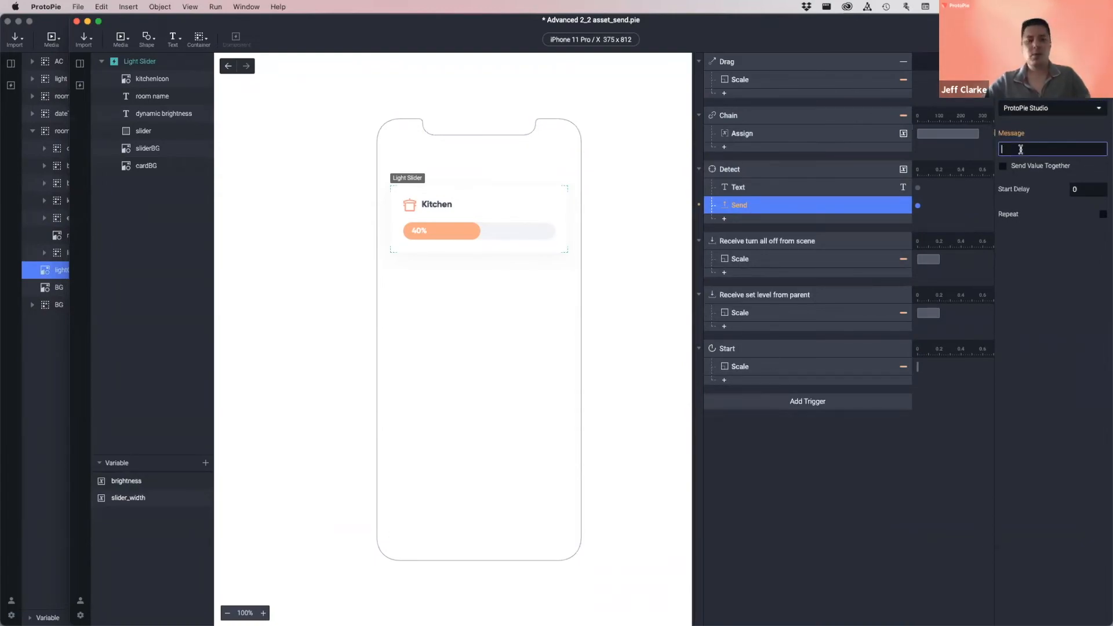
text(set)
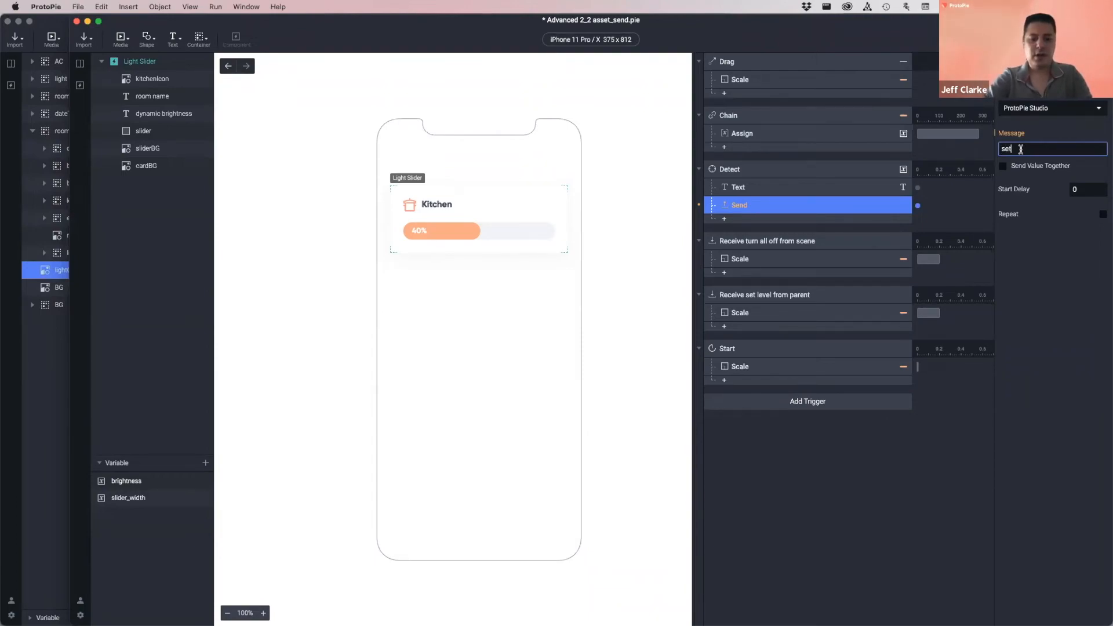
text( brightness)
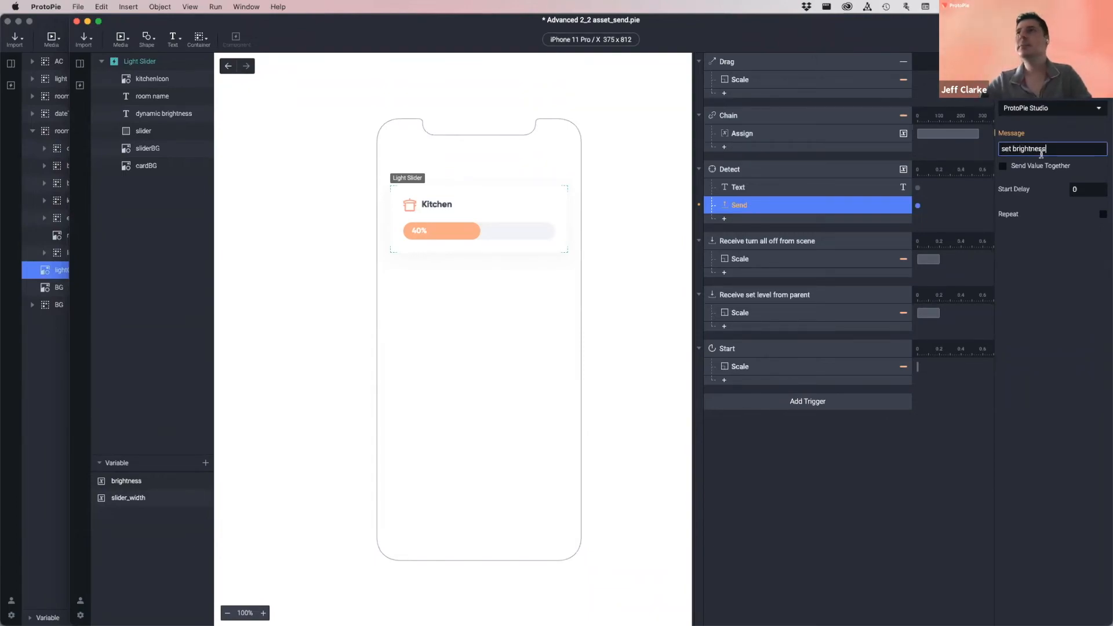
click(1056, 244)
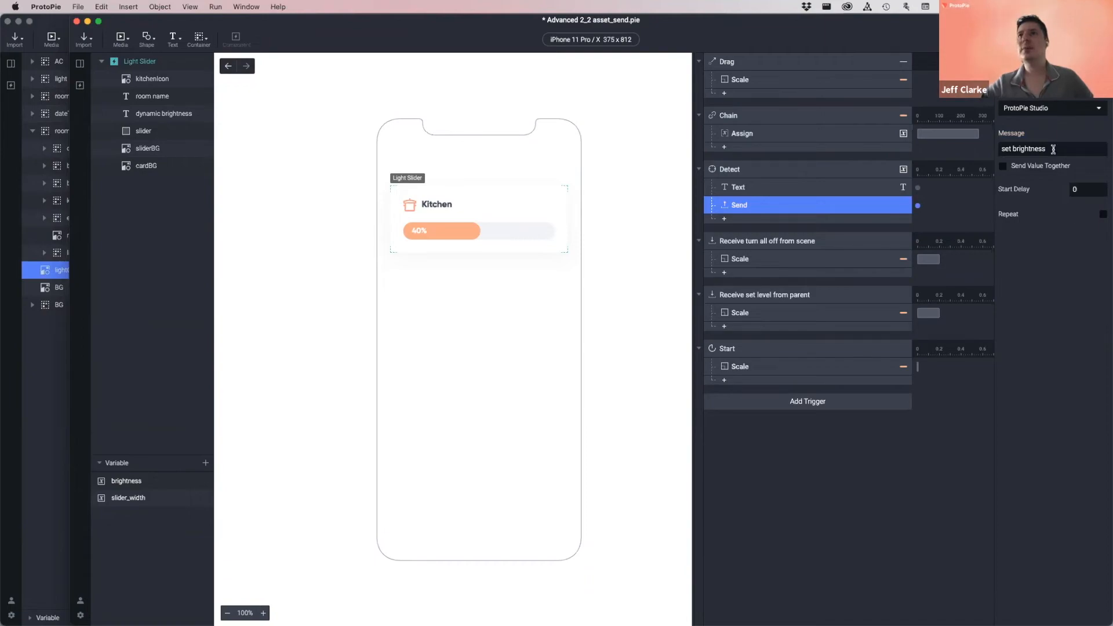
- Send the brightness variable as the message's value
click(1002, 166)
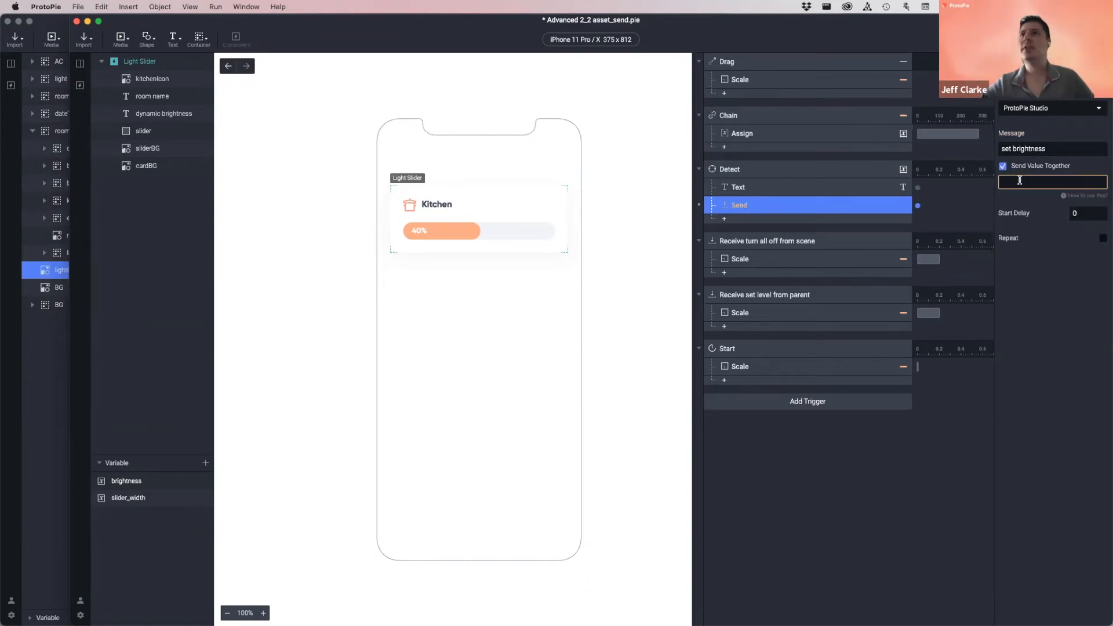
click(1099, 183)
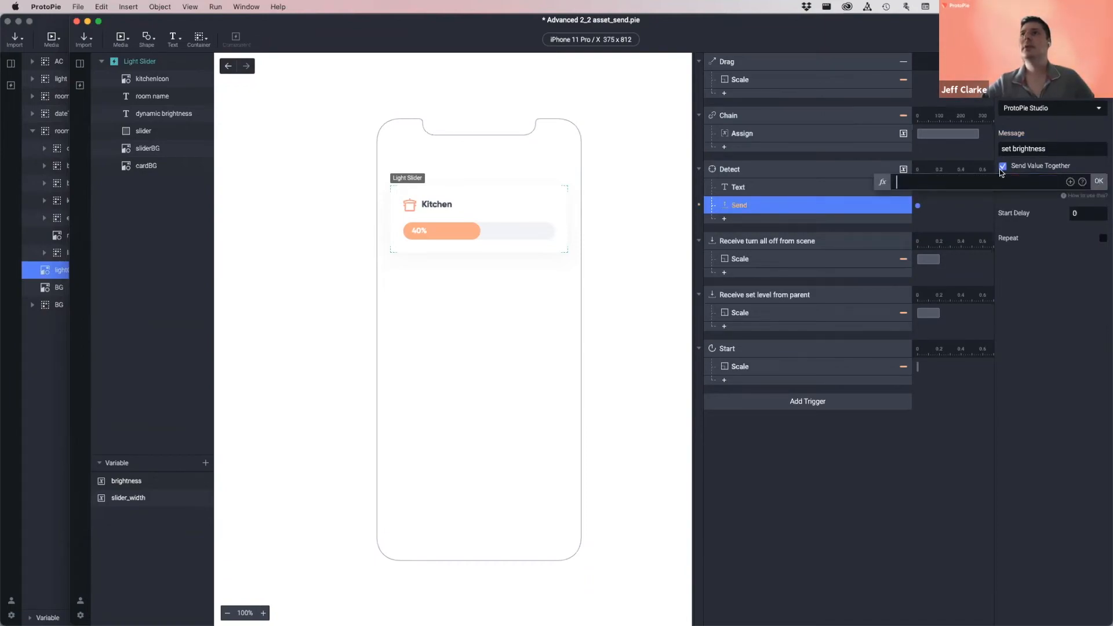
click(1070, 181)
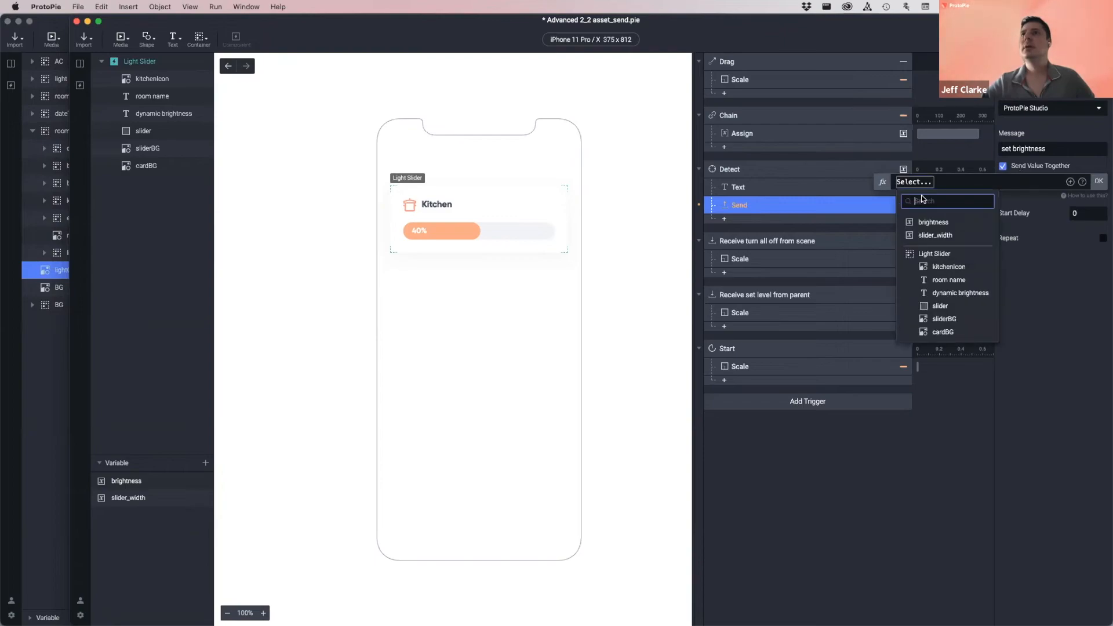
click(934, 223)
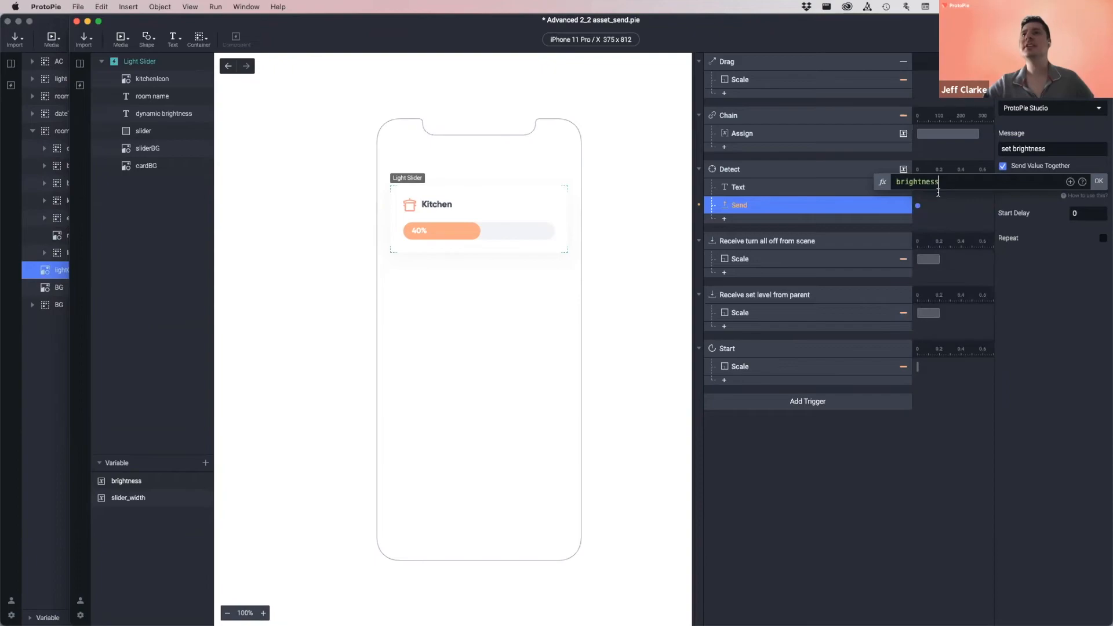
click(1100, 181)
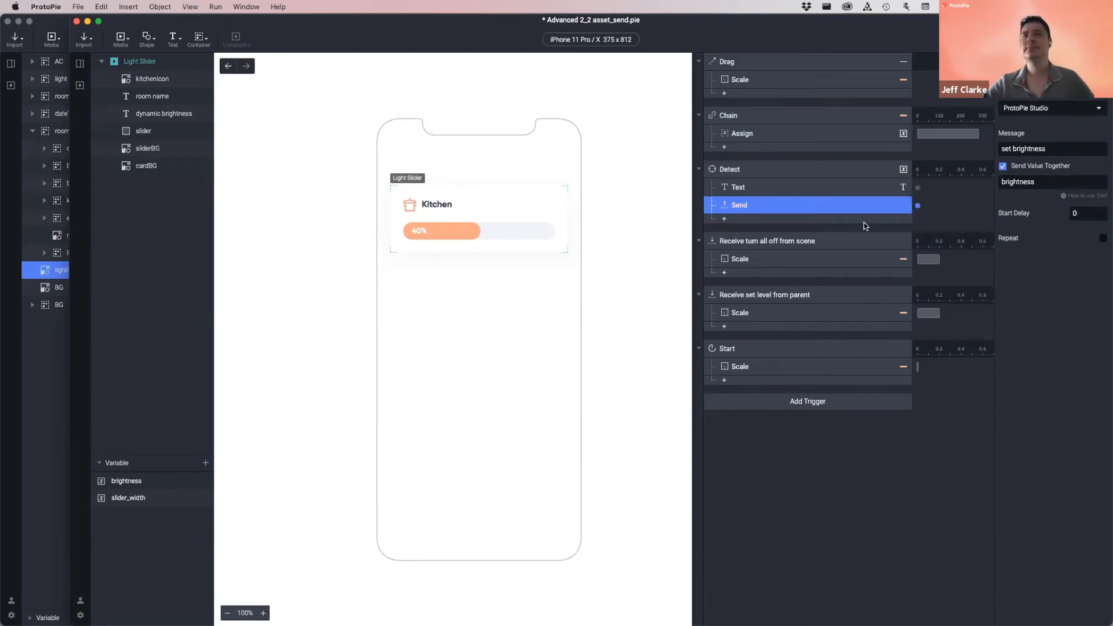
- Rename the response 'Send brightness to other prototype' and bring the floor-plan window forward
double_click(773, 204)
text(b rightness to)
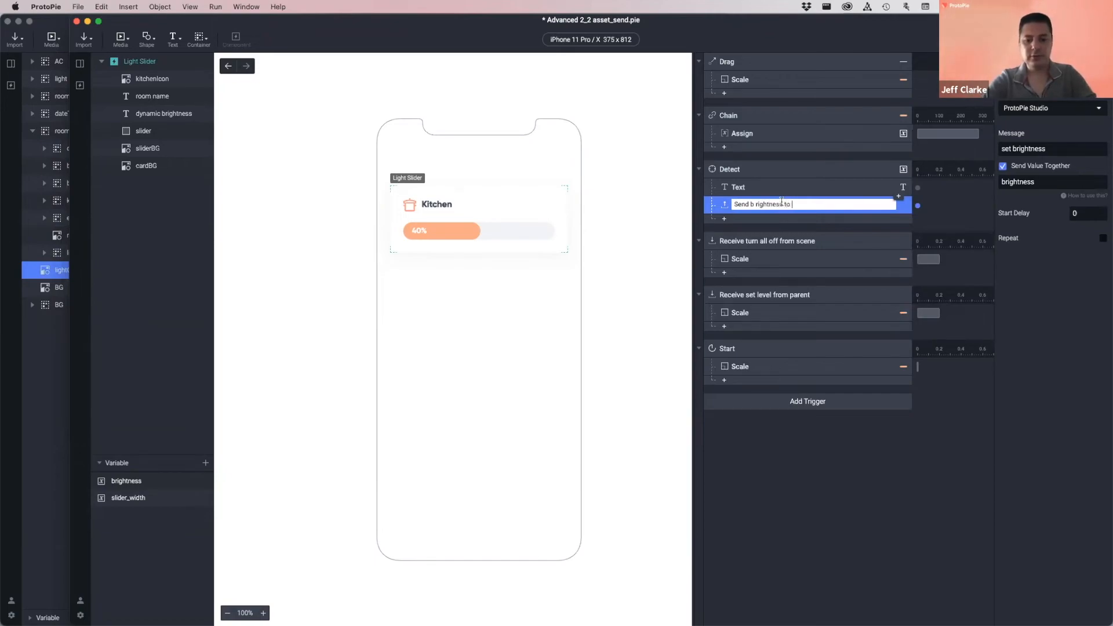
text( other prototype)
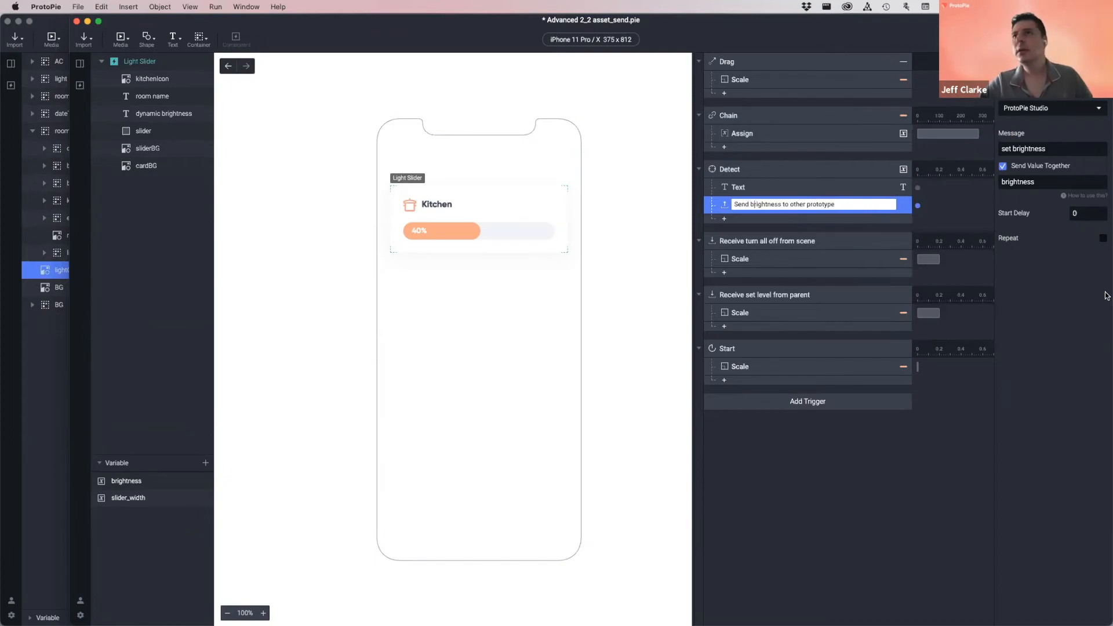
key(Return)
key(super+grave)
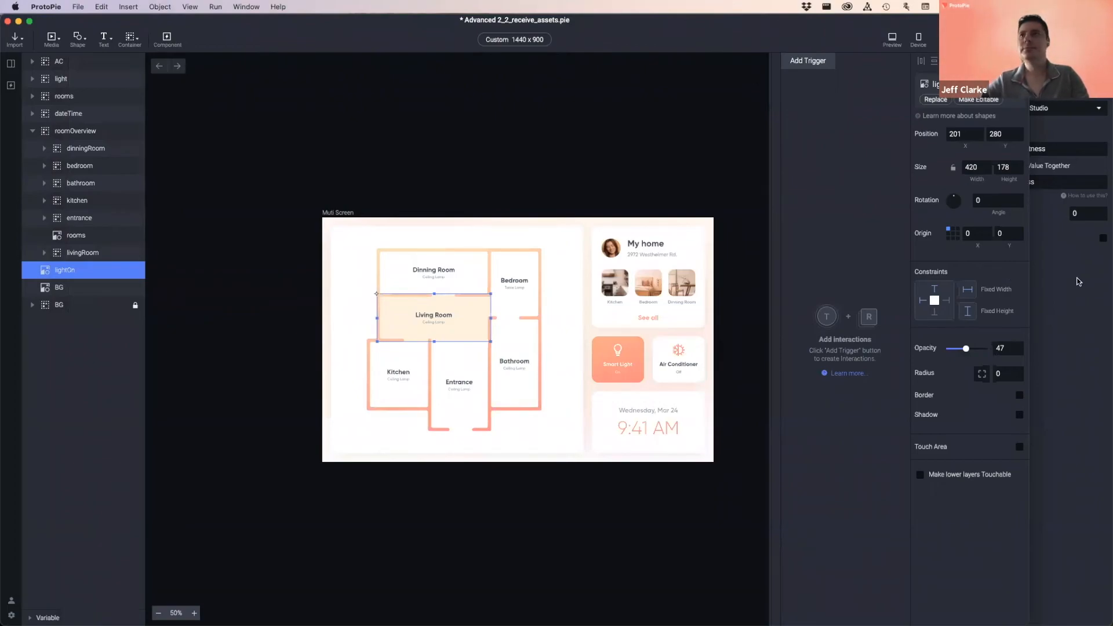
- Bring asset_send.pie forward, then enter and leave the Kitchen room-name label without changes
click(1044, 305)
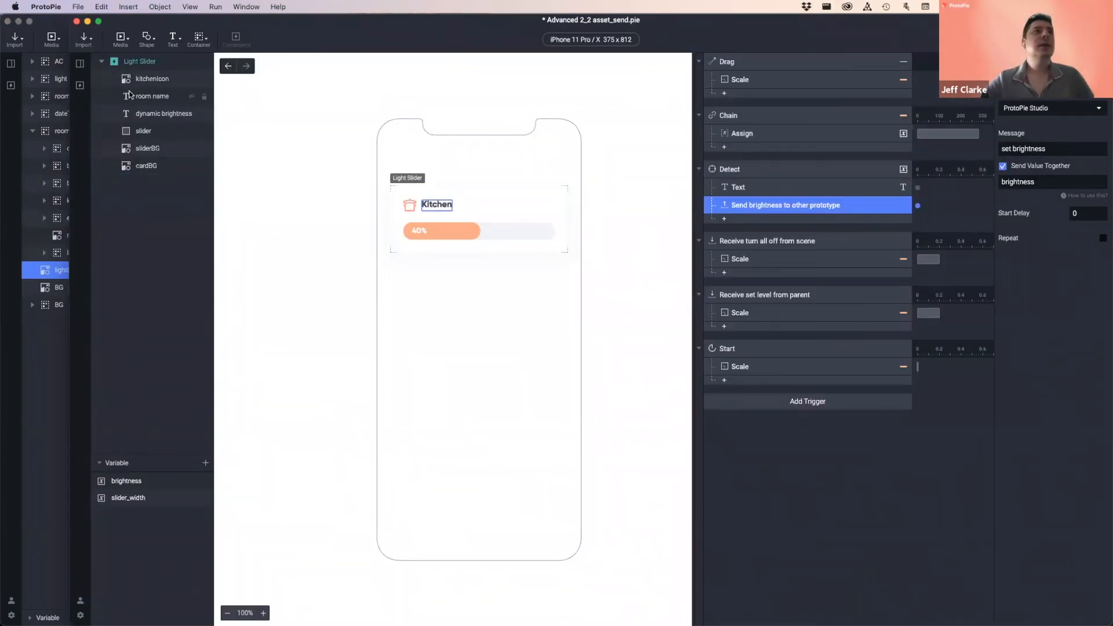
click(151, 97)
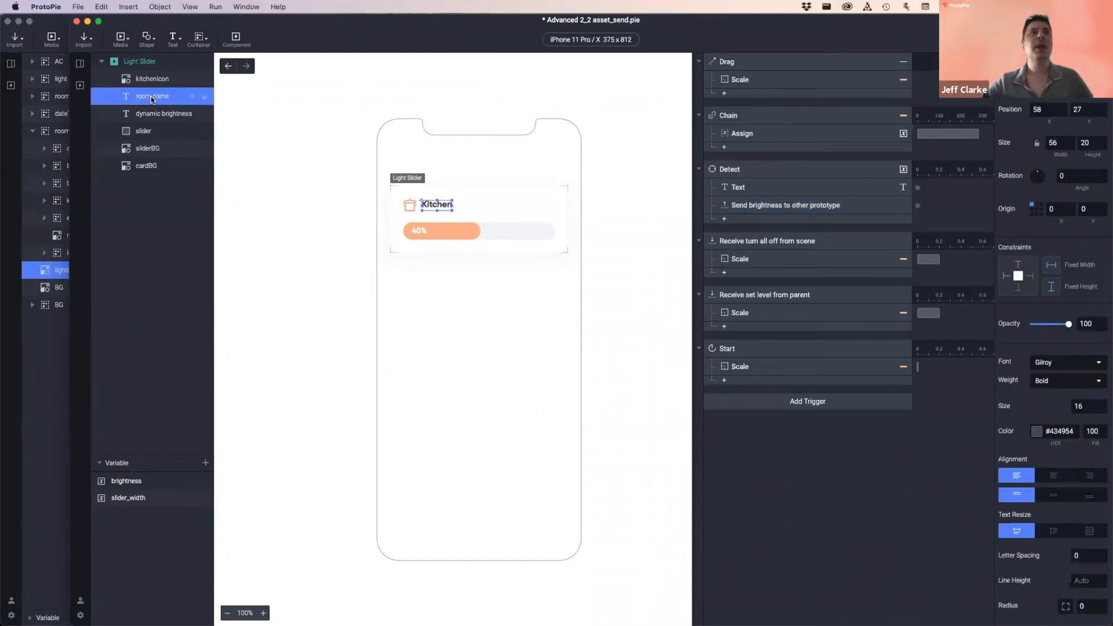
double_click(430, 204)
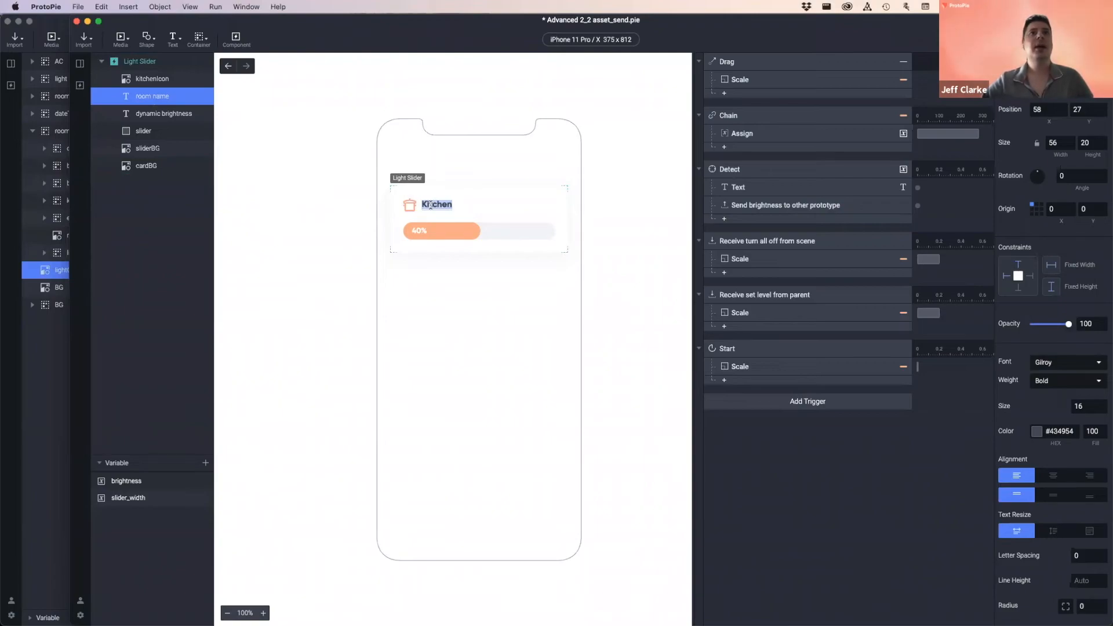
key(Escape)
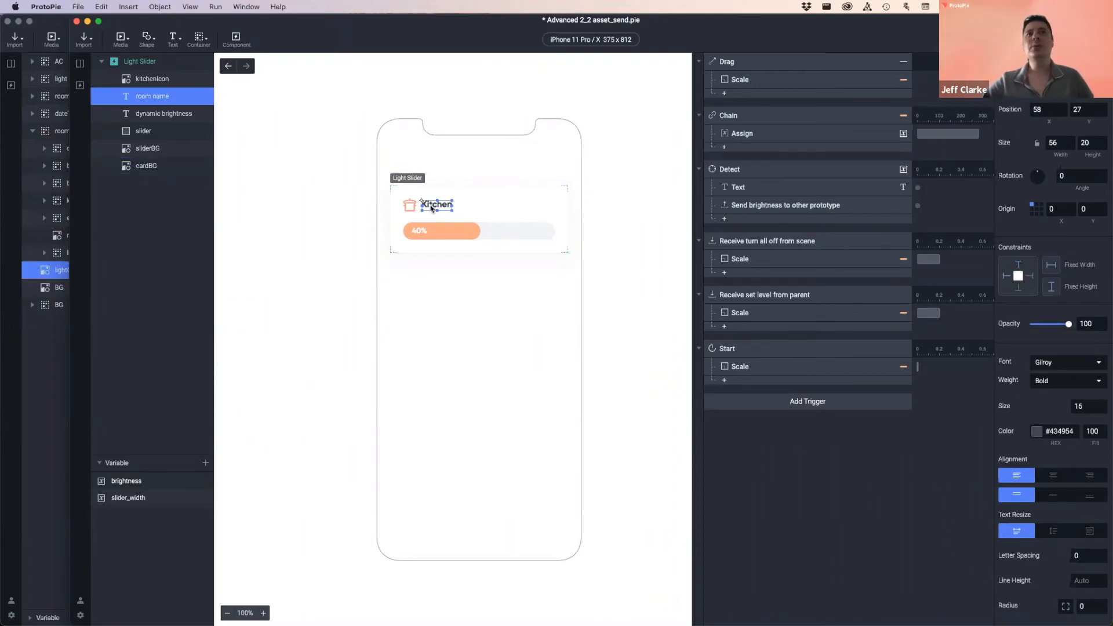
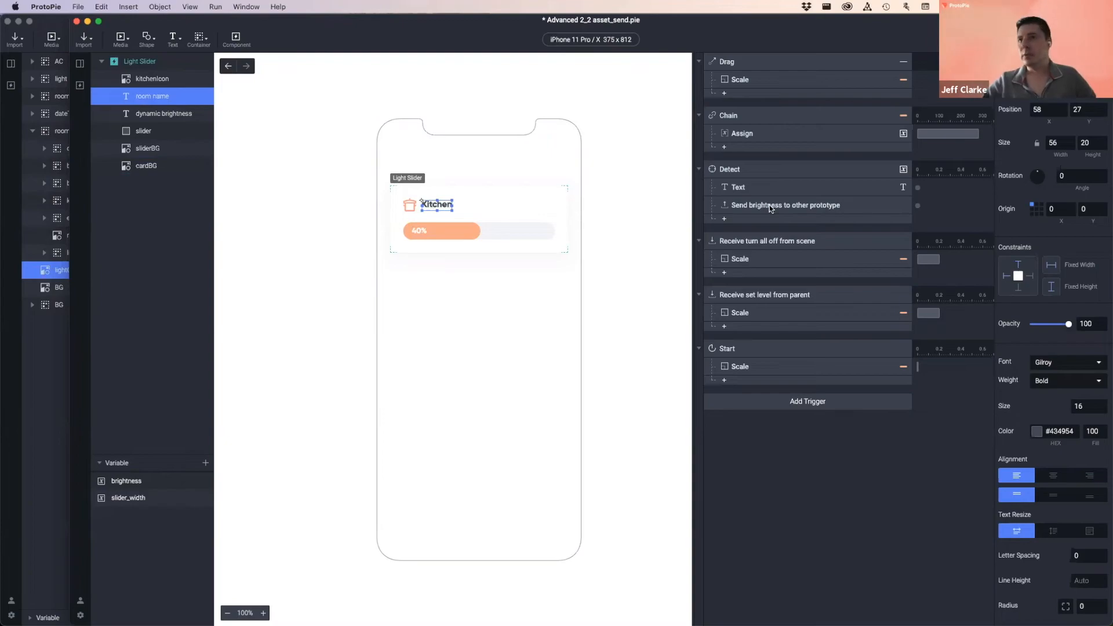
- Open the response menu under the sender's Detect trigger
click(744, 223)
- Add a Send response on the ProtoPie Studio channel with message 'room name'
click(835, 247)
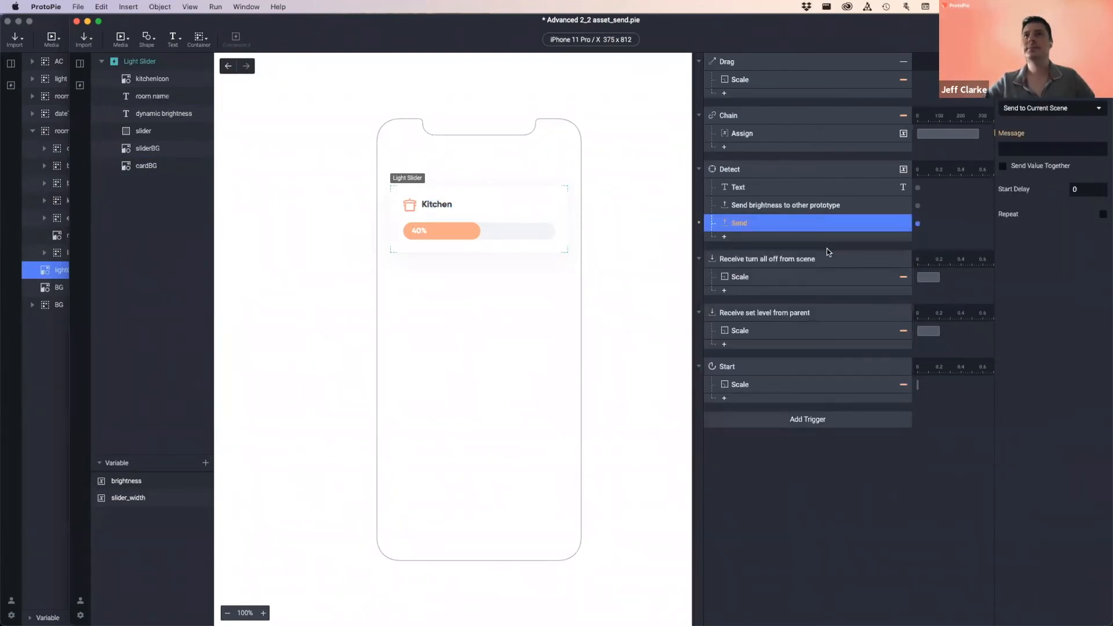
click(1046, 107)
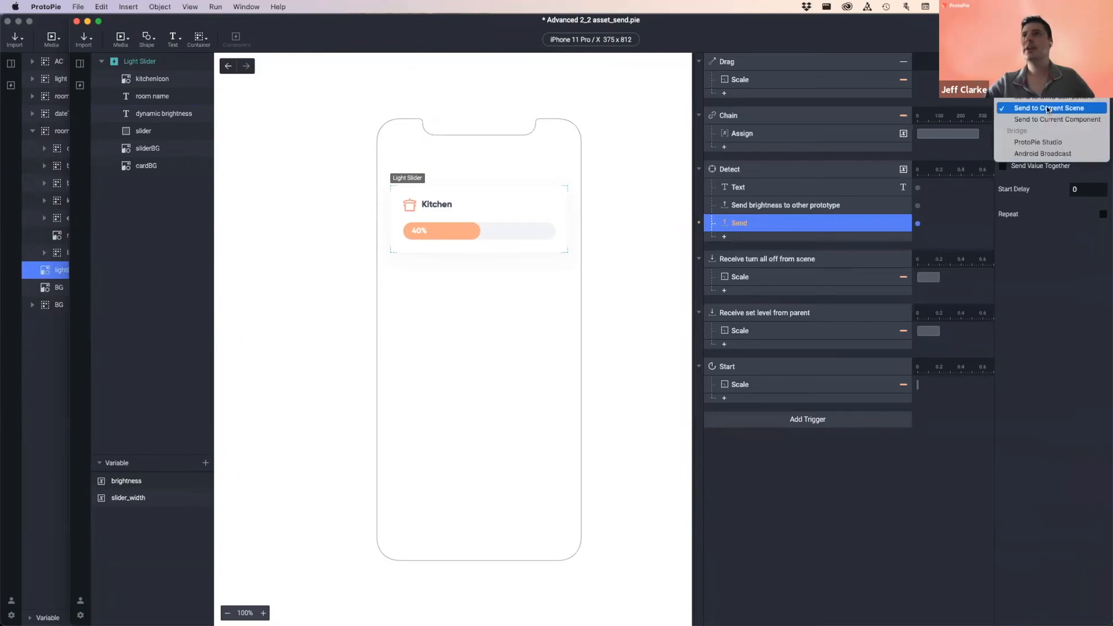
click(1041, 144)
click(1021, 149)
text(room nasme)
key(Left)
key(Left)
key(BackSpace)
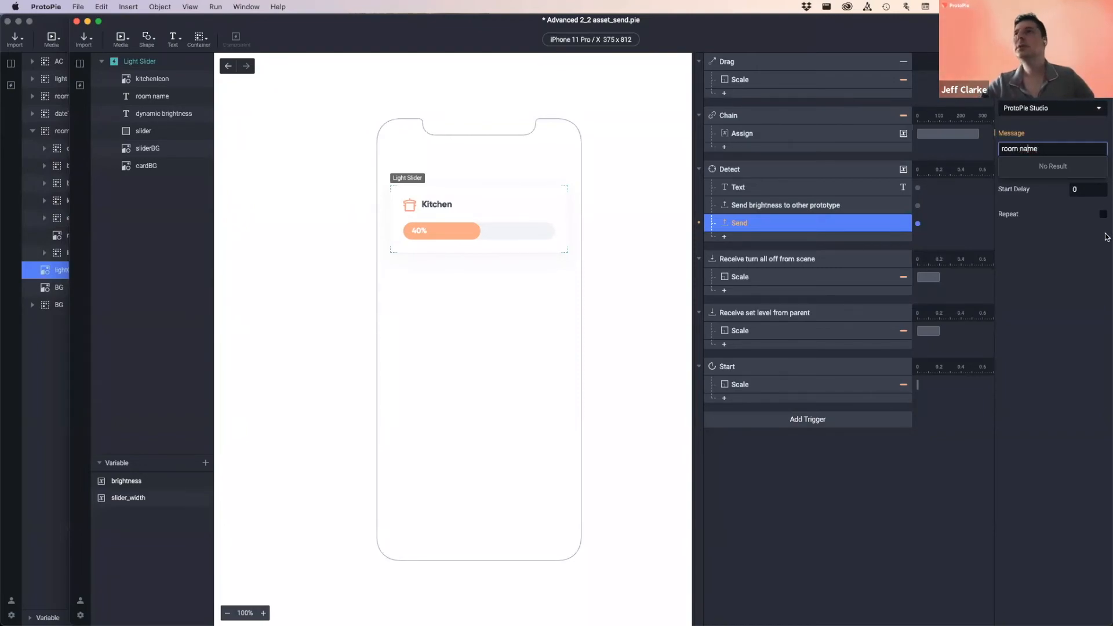
click(1070, 263)
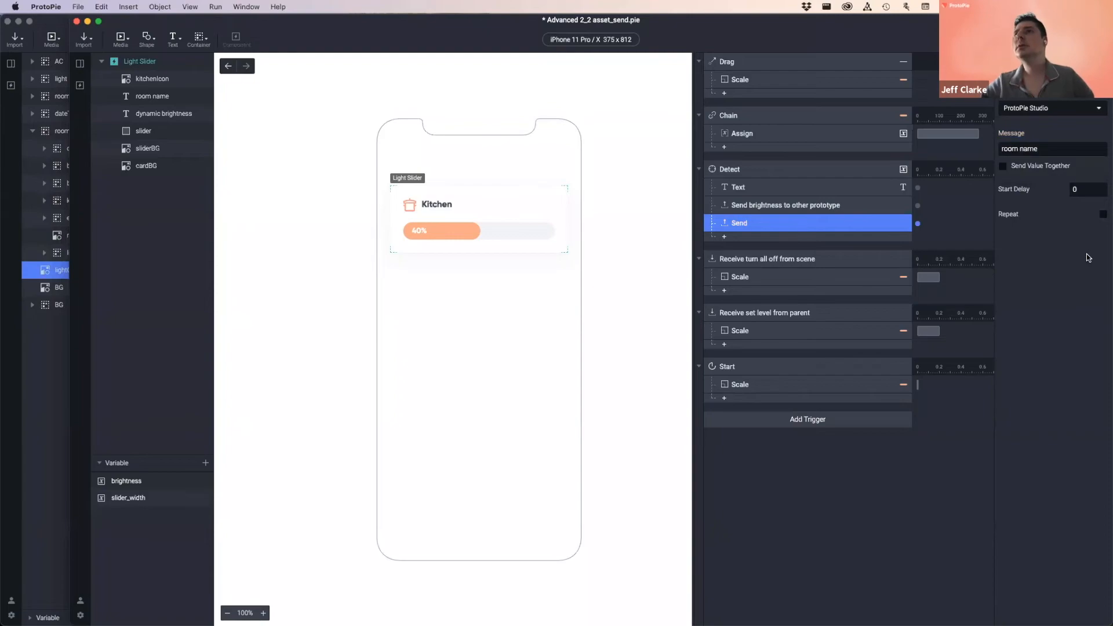
- Send the value `room name`.text along with the message
click(1025, 169)
click(1027, 182)
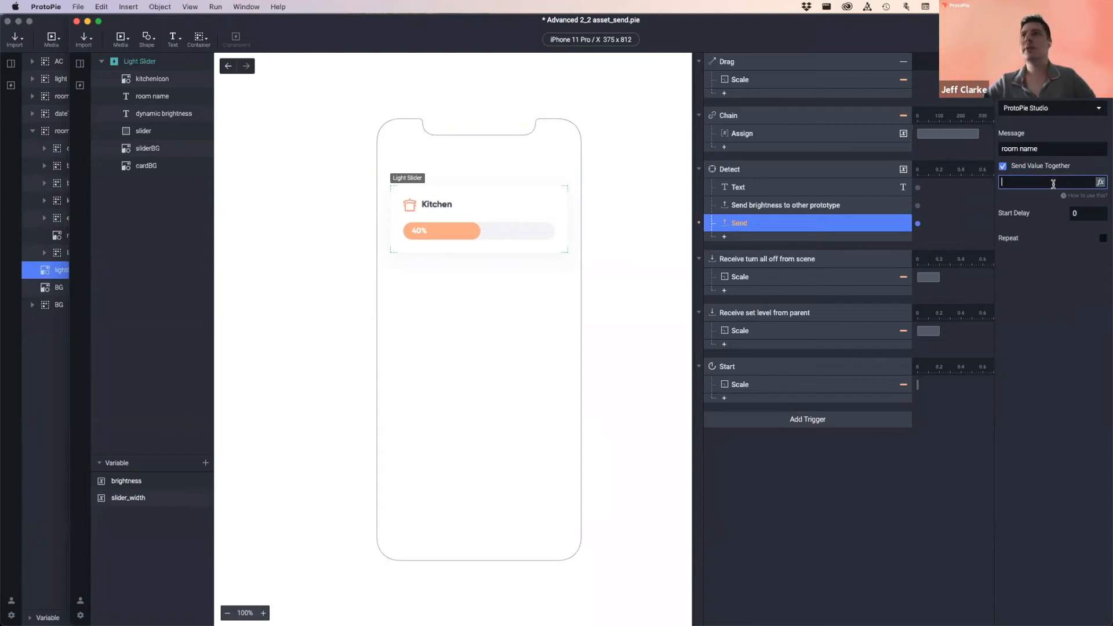
click(1101, 183)
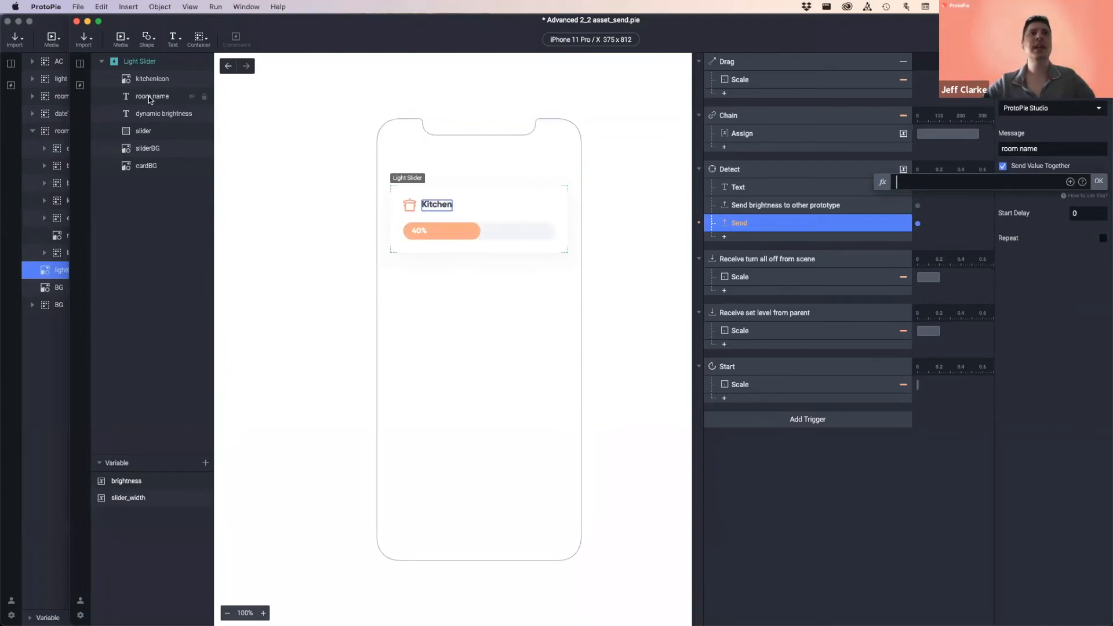
click(1070, 182)
click(949, 280)
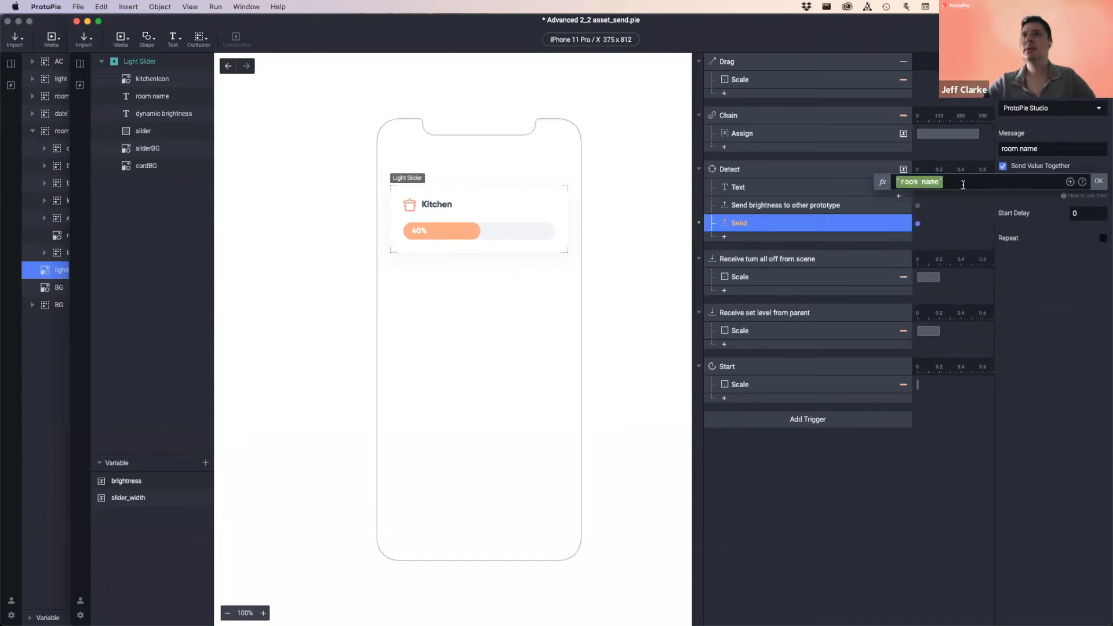
text(.)
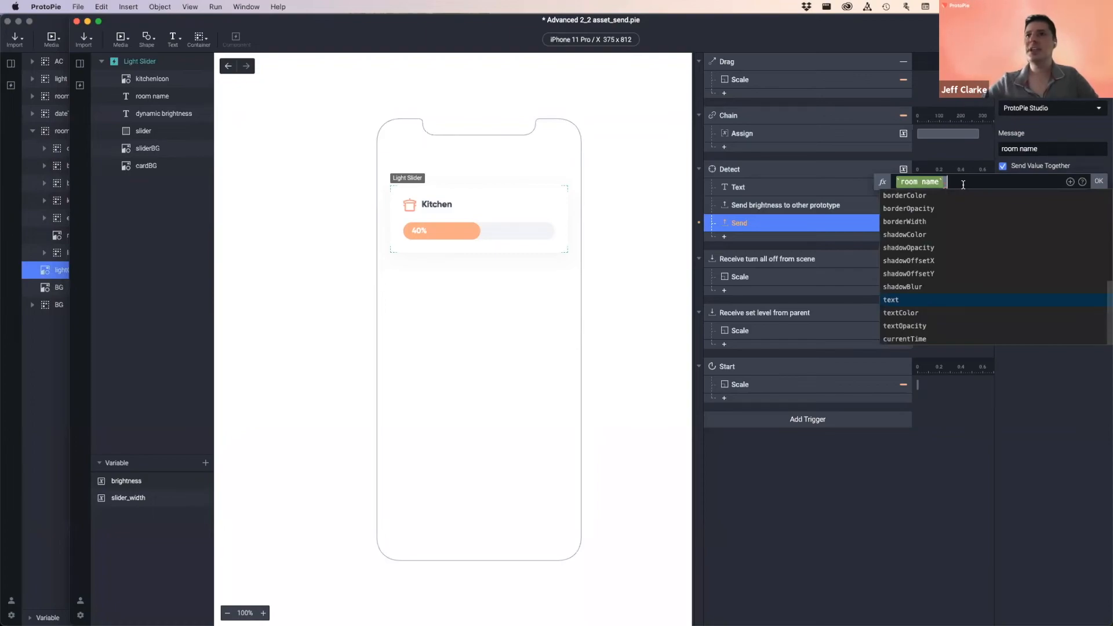
click(897, 300)
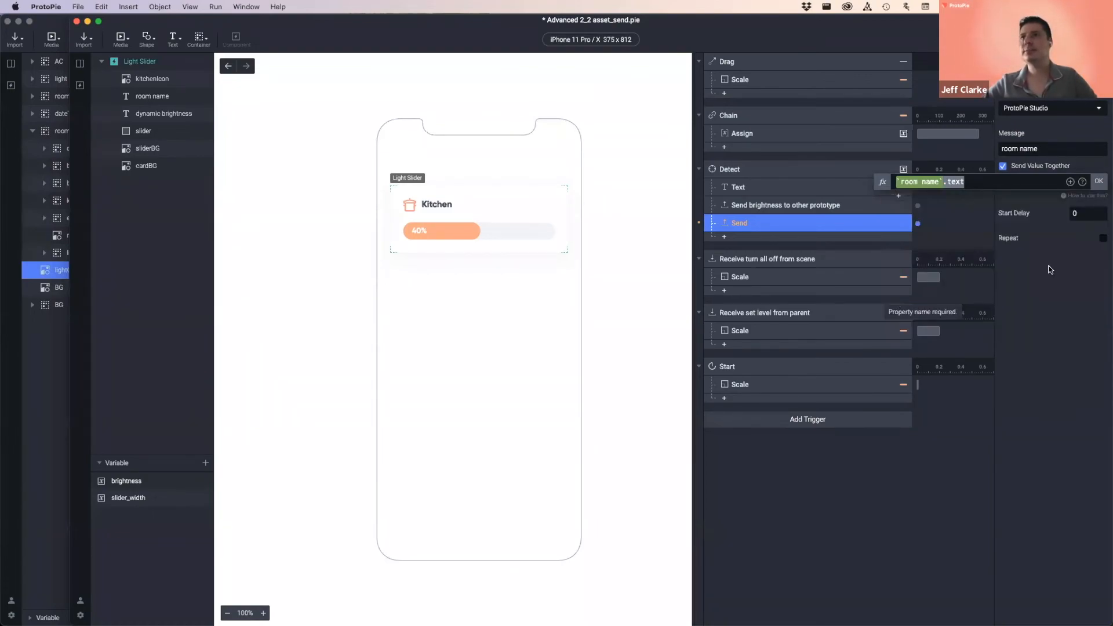
click(1099, 181)
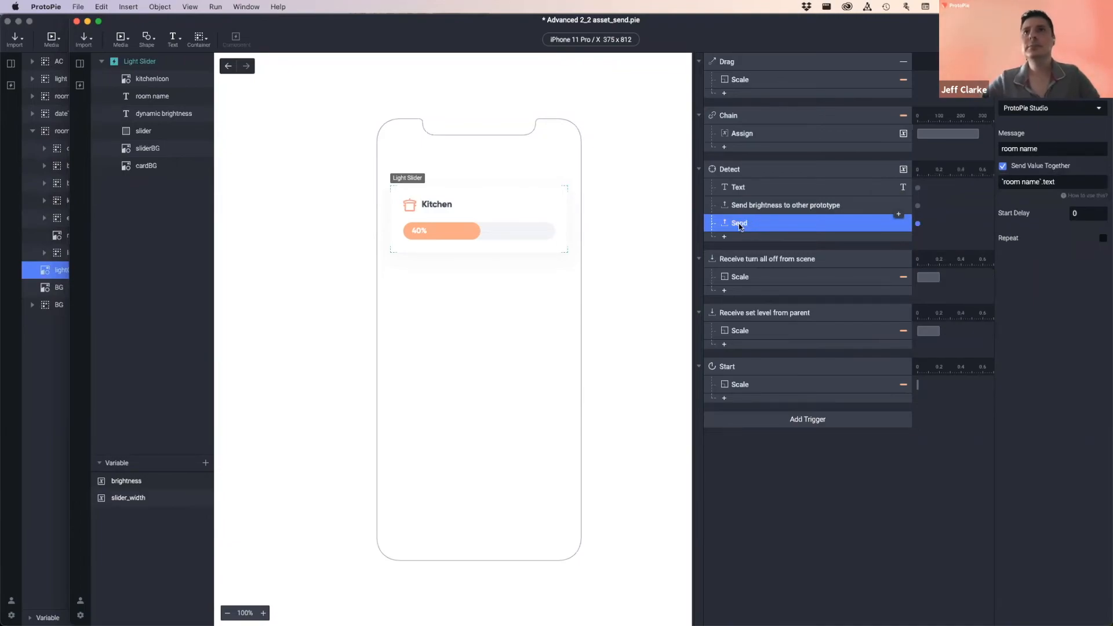
- Rename the response 'Send room name to other prototype'
double_click(750, 223)
click(757, 222)
text(room )
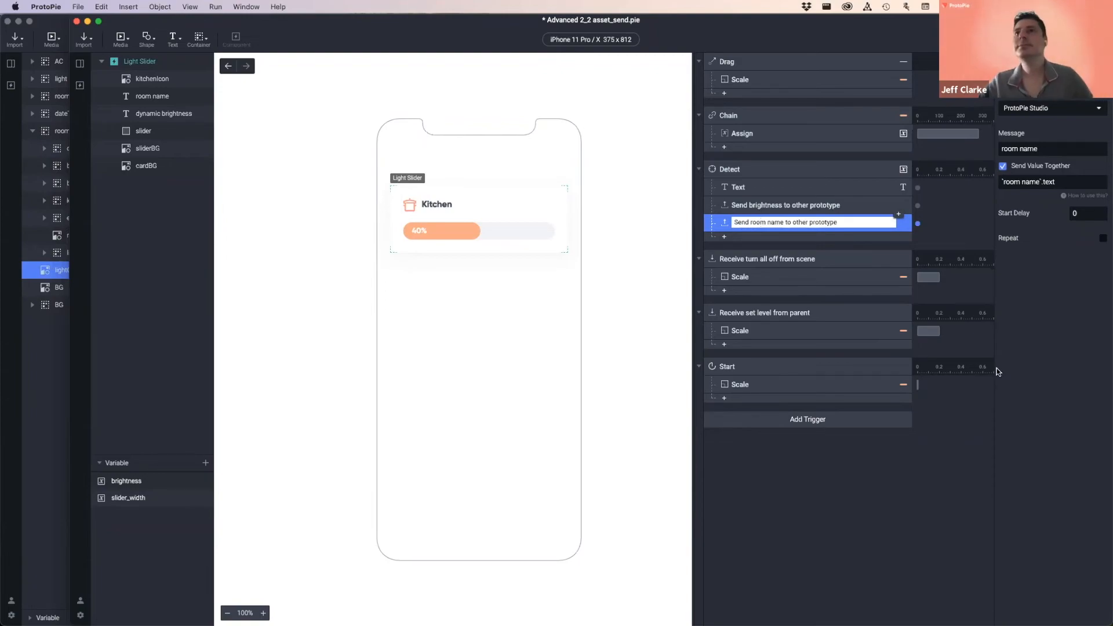
text(name)
key(Return)
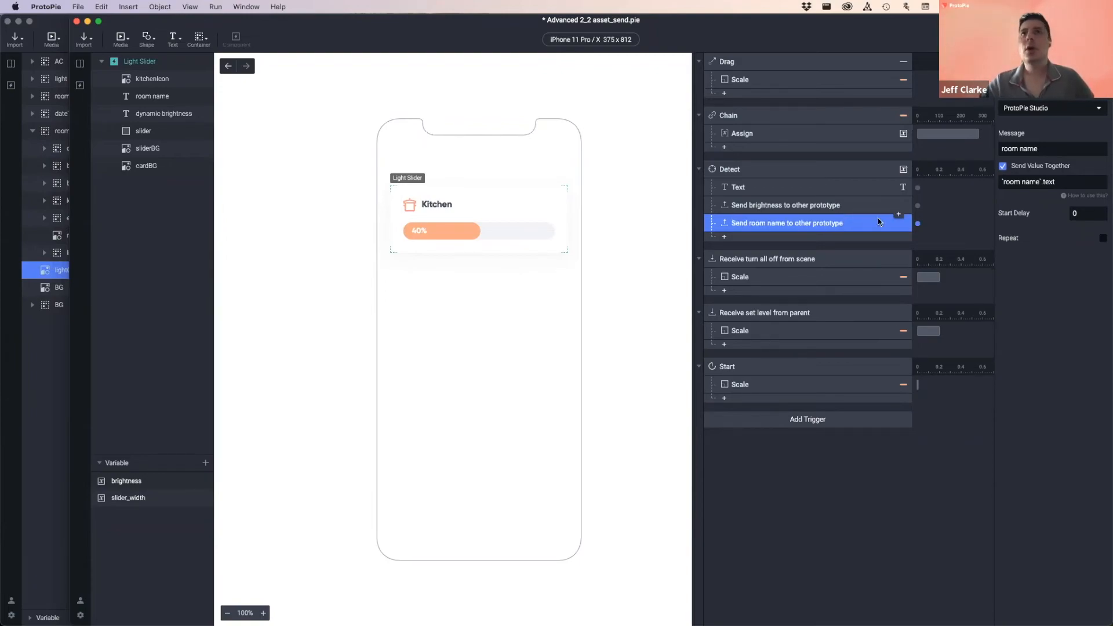
- Review the Detect trigger's Text and two Send responses, then switch to Advanced 2_2_receive_assets.pie
click(746, 174)
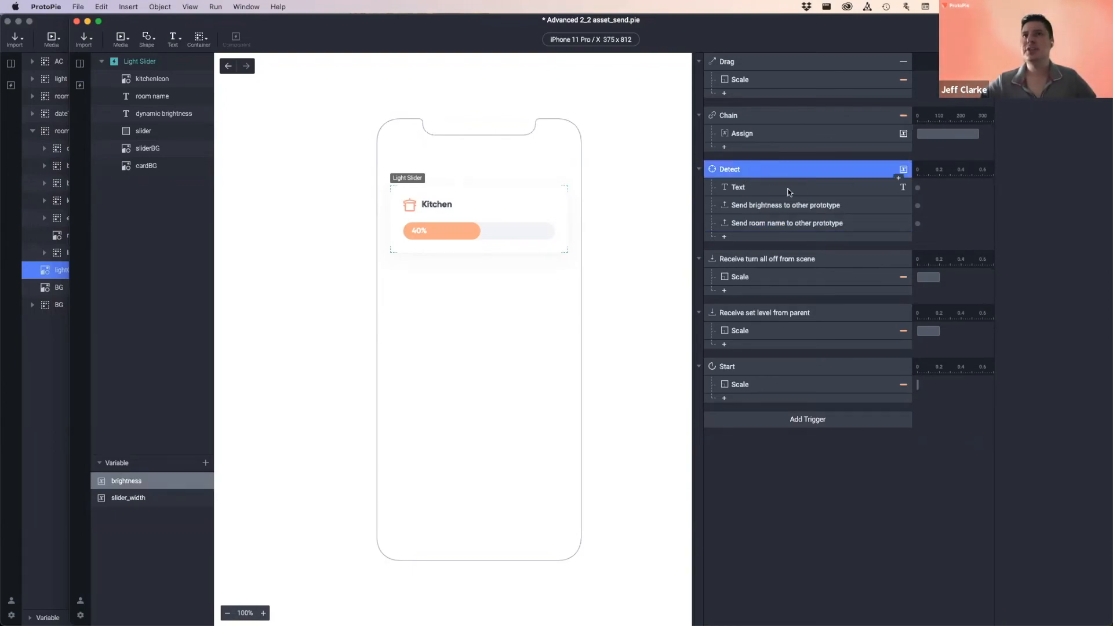
click(740, 190)
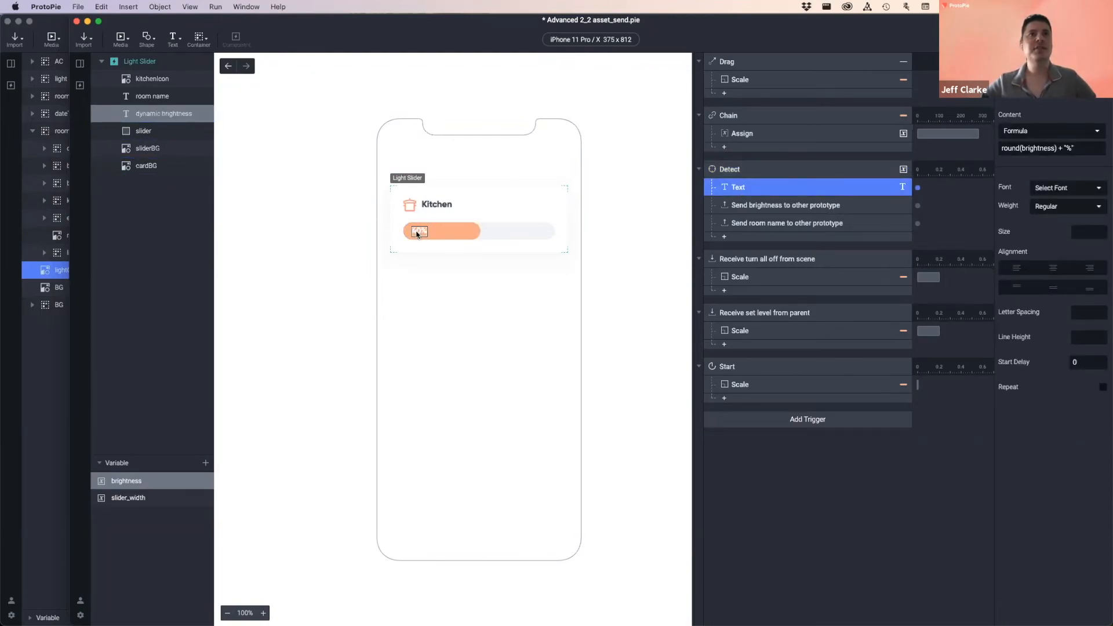
click(848, 207)
click(851, 226)
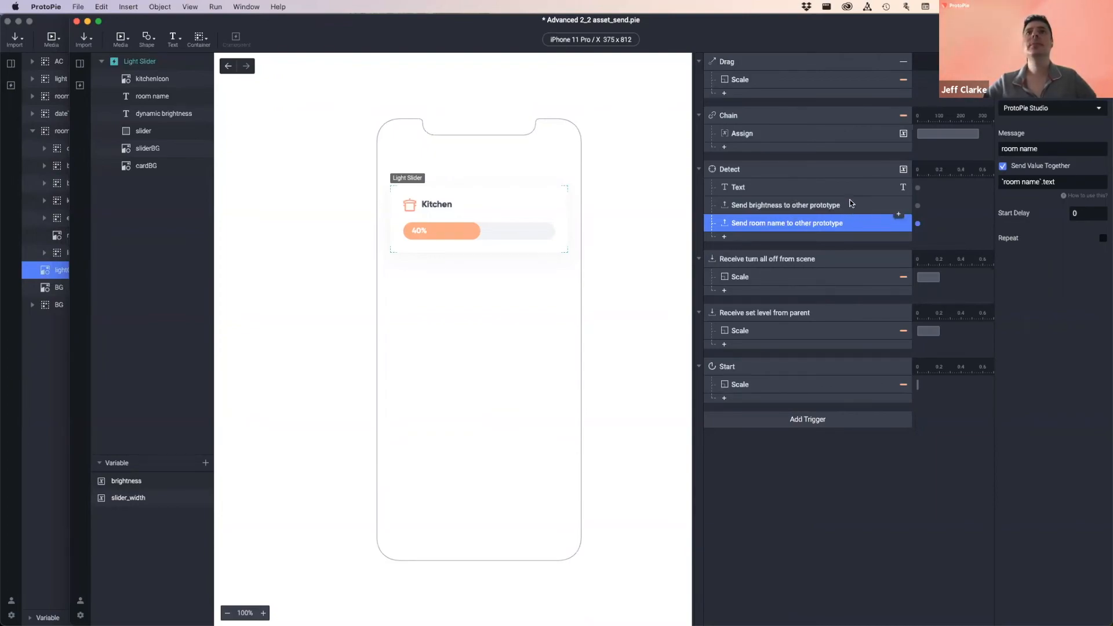
key(super+grave)
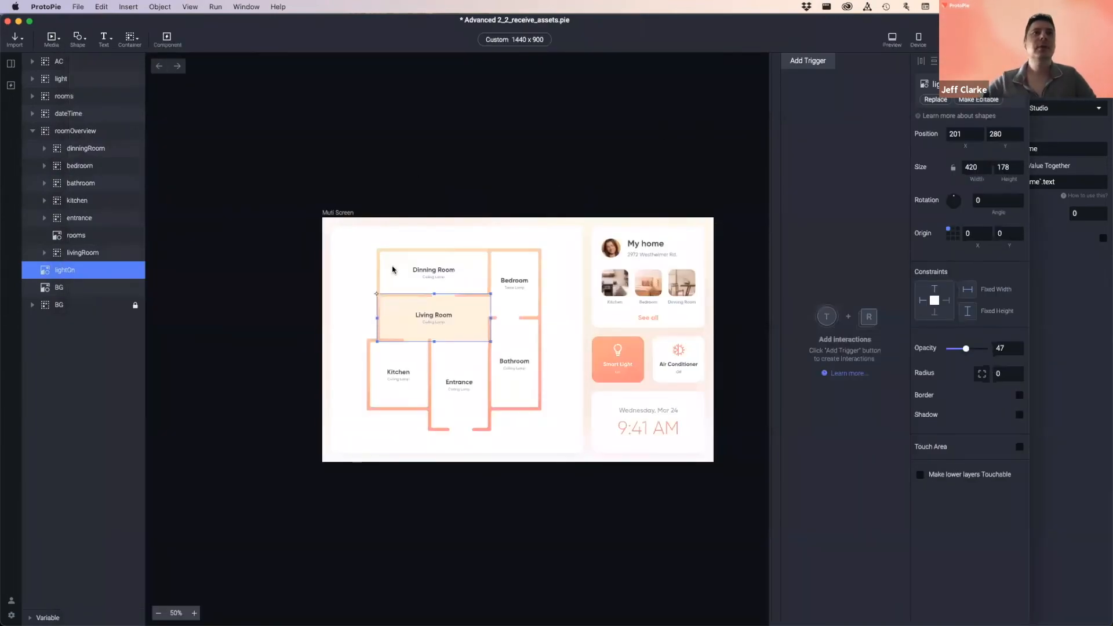
scroll(416, 299, up, 8)
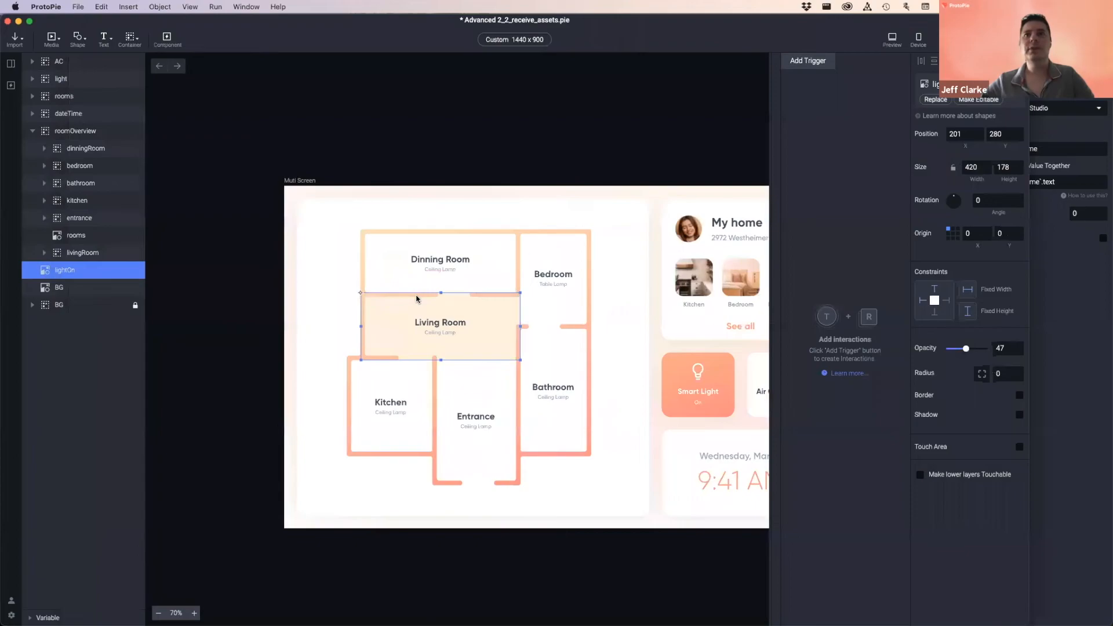
scroll(416, 299, down, 5)
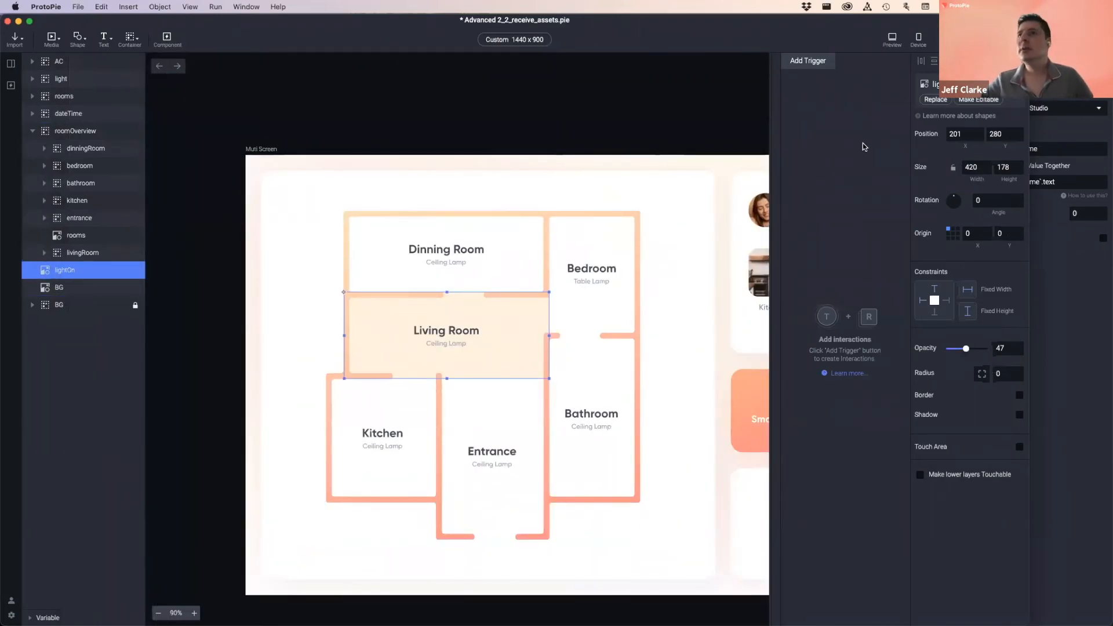
key(Escape)
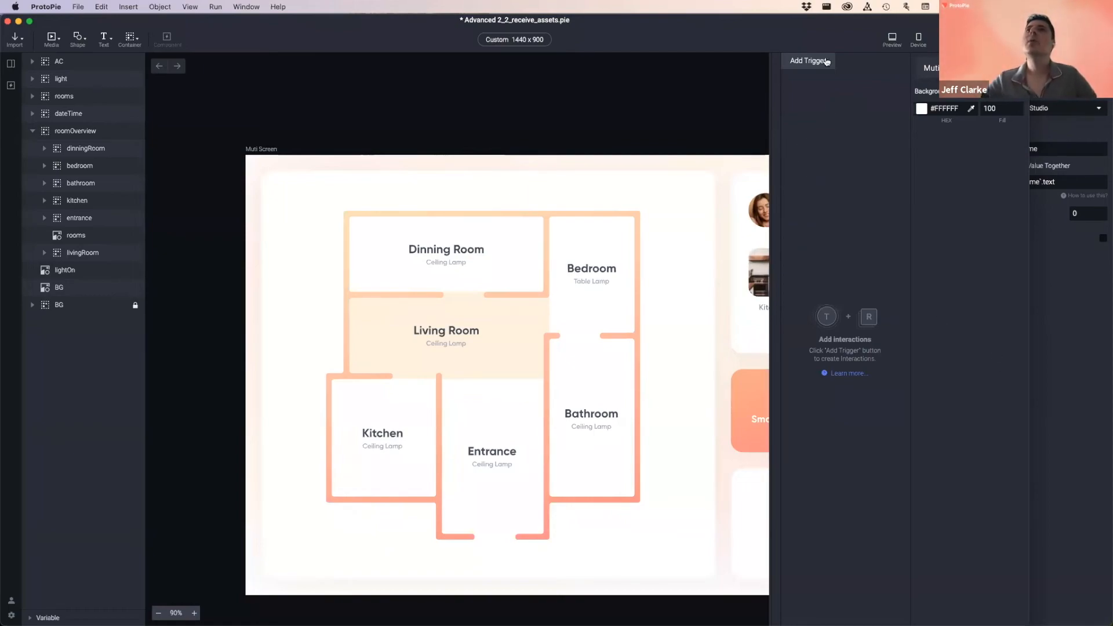
- Add a Receive trigger on the ProtoPie Studio channel in a widened panel, then return to the sender
click(801, 66)
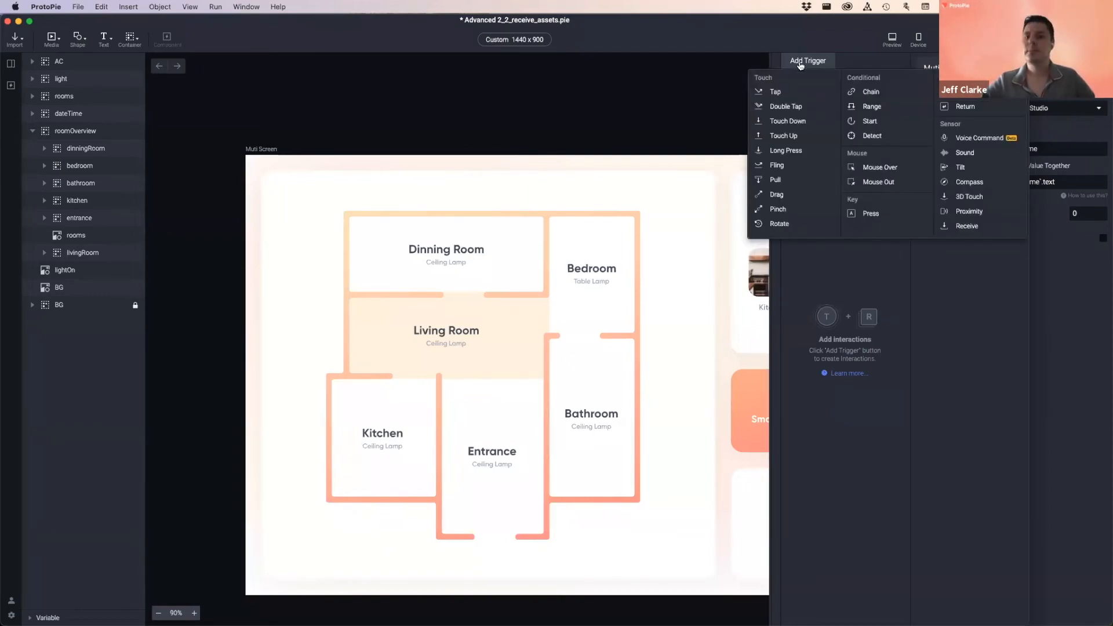
click(966, 226)
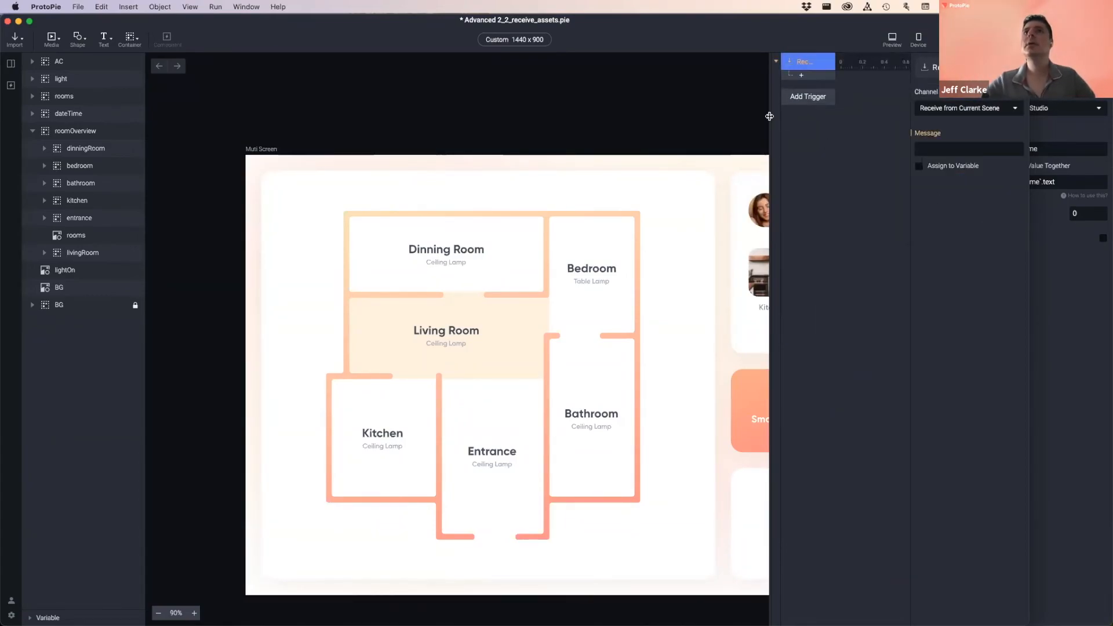
drag(768, 116, 684, 113)
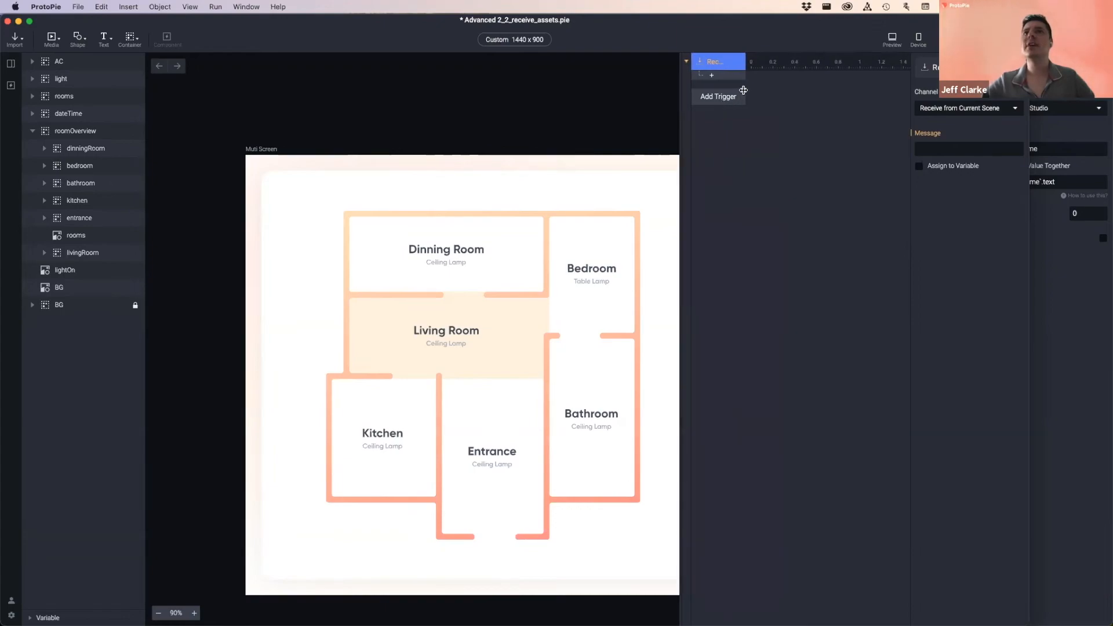
drag(810, 88, 837, 89)
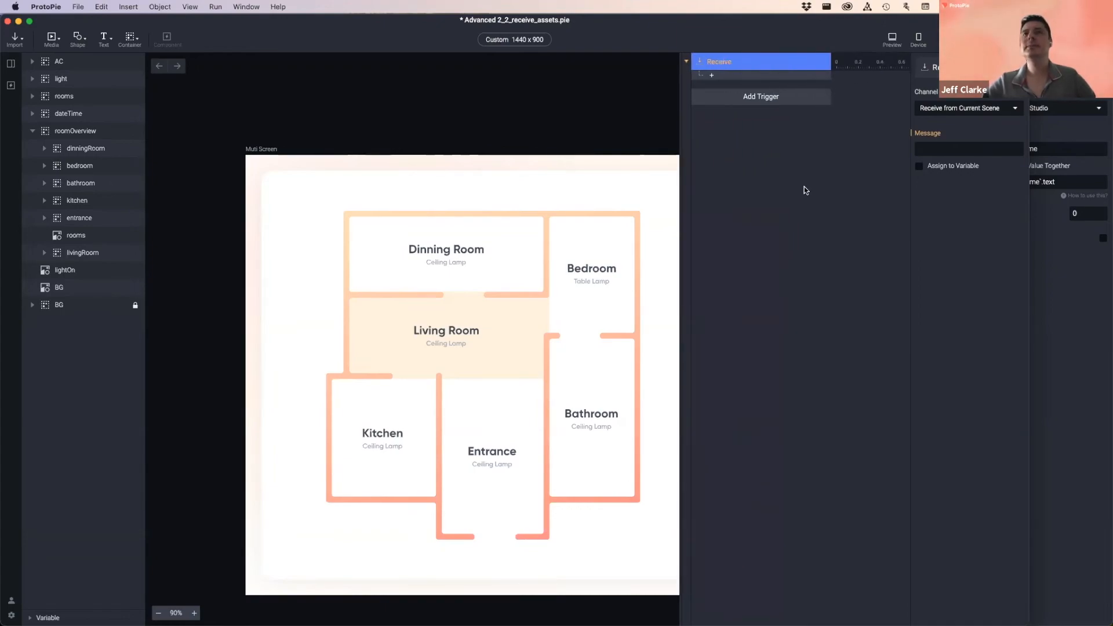
click(750, 65)
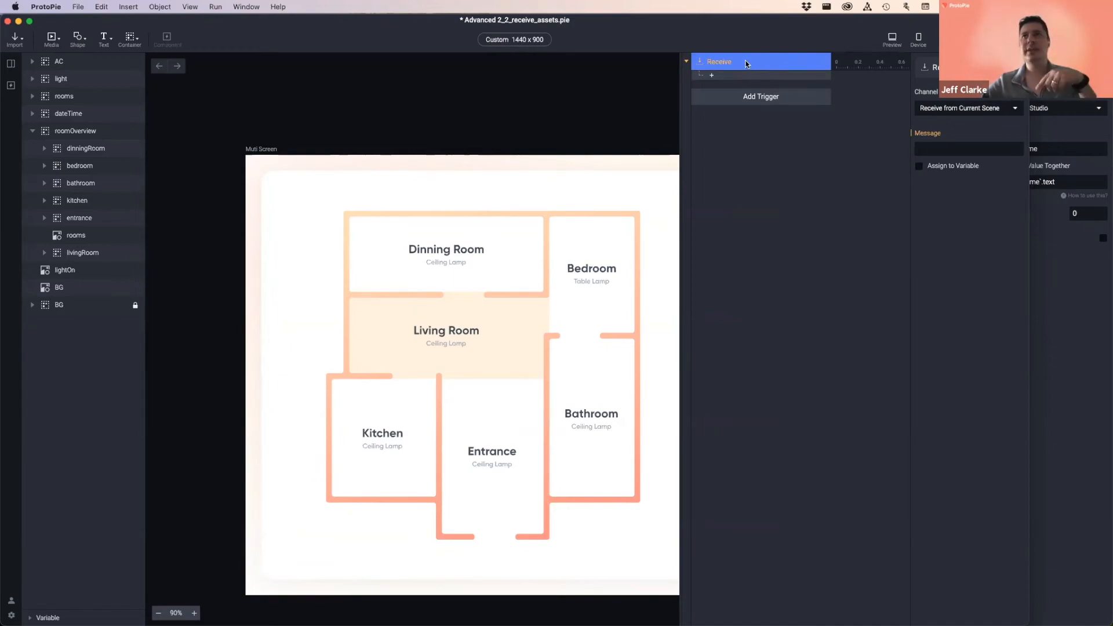
click(956, 109)
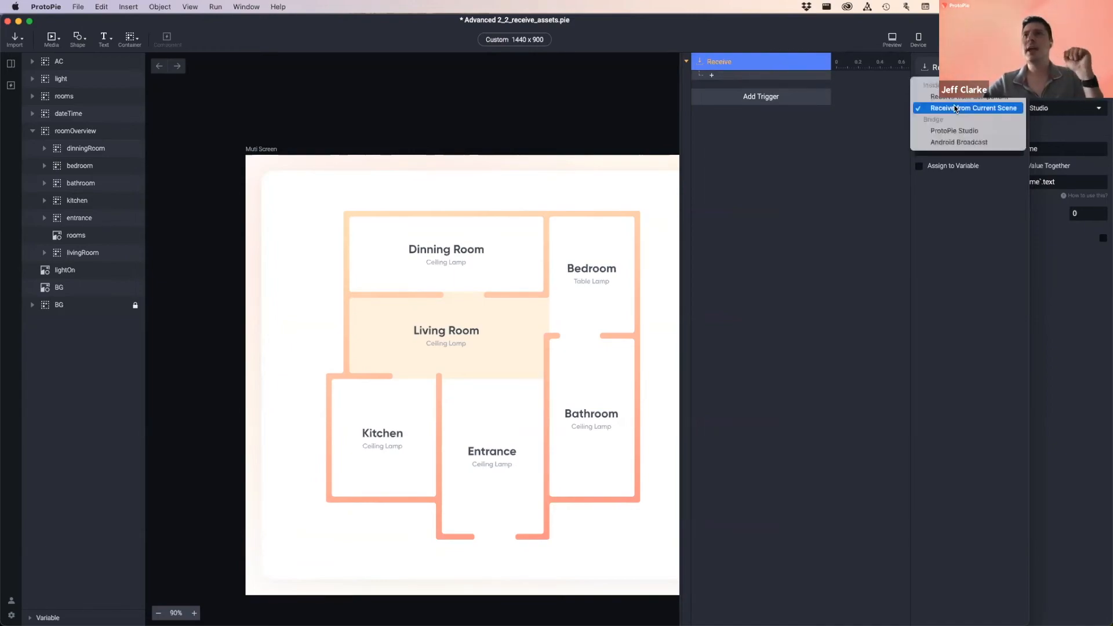
click(990, 131)
click(947, 149)
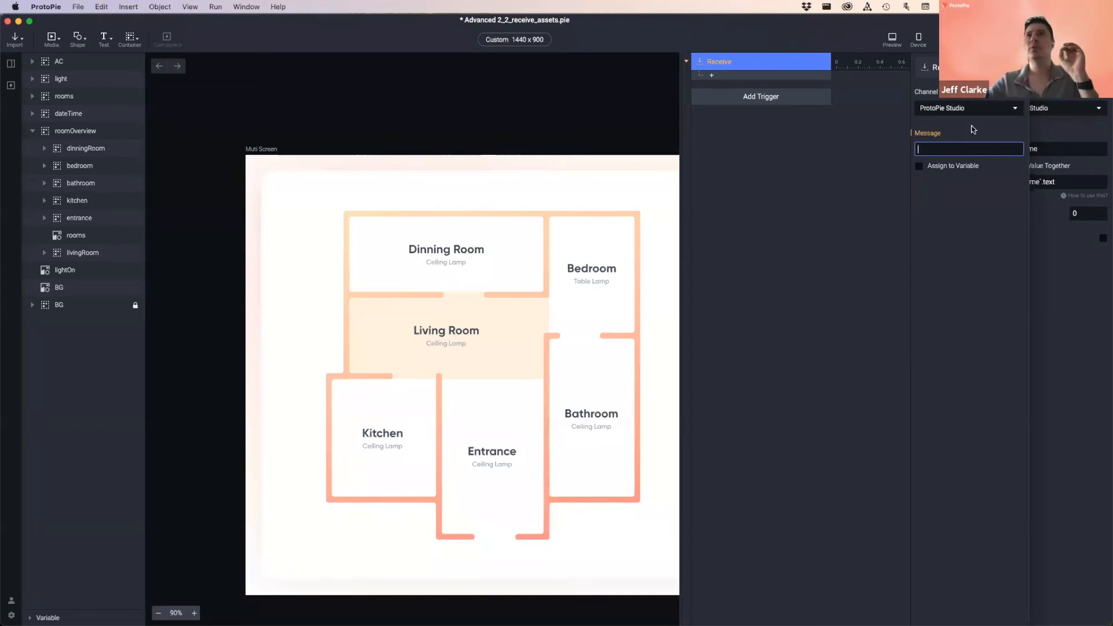
click(1050, 134)
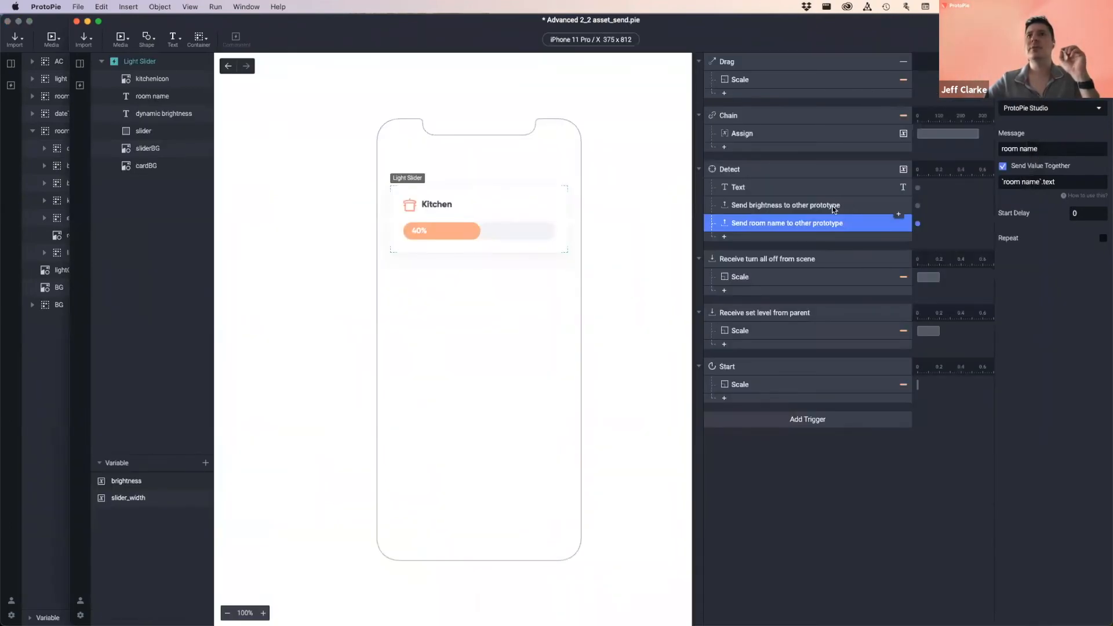
- Copy the 'set brightness' message name from the brightness Send response and return to the receiver
click(868, 204)
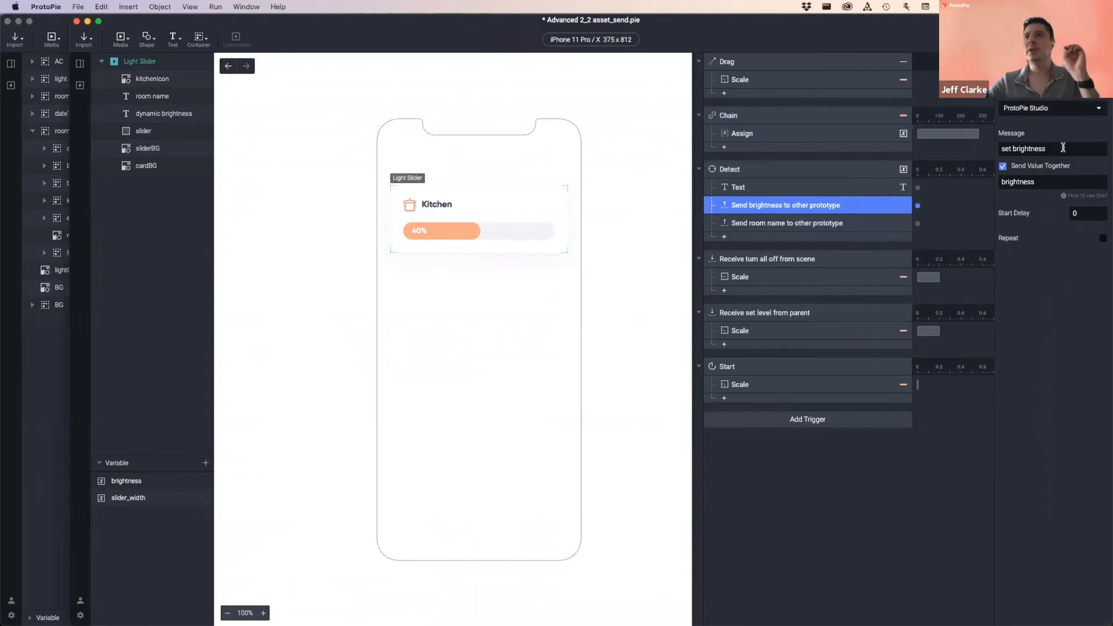
click(1058, 148)
key(super+c)
click(762, 28)
key(super+grave)
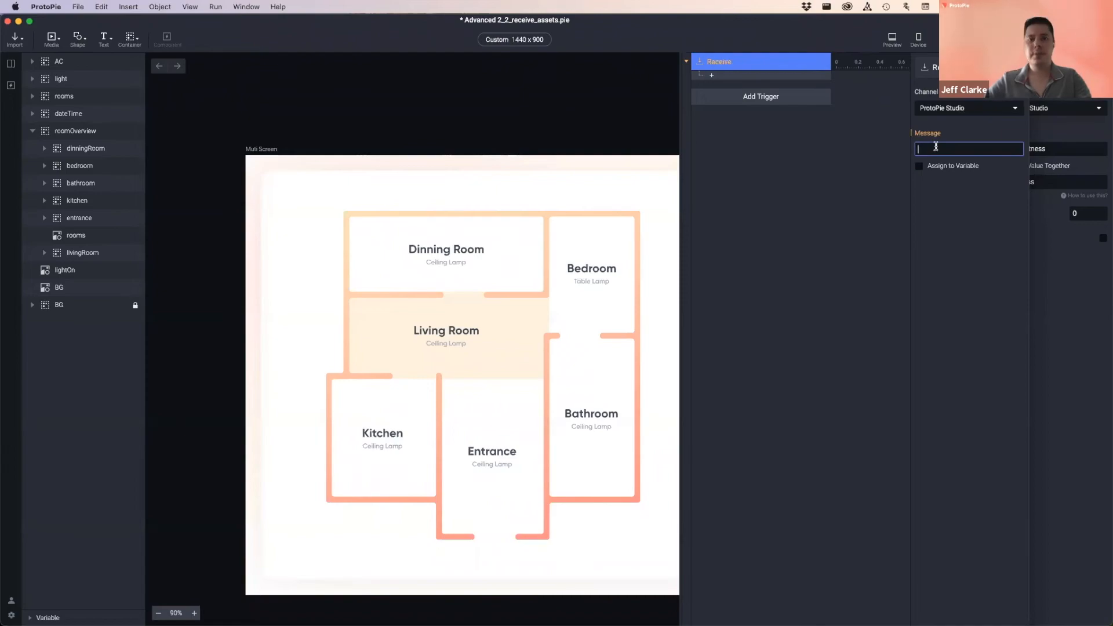
- Paste 'set brightness' as the Receive message and turn on Assign to Variable
key(super+v)
click(968, 205)
click(935, 168)
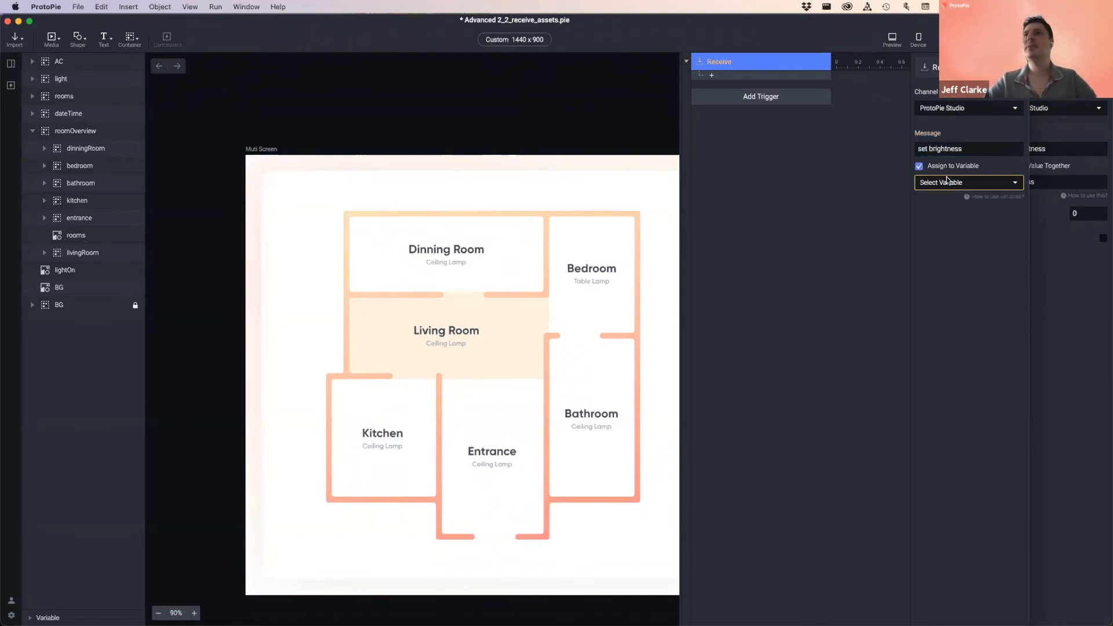
click(950, 182)
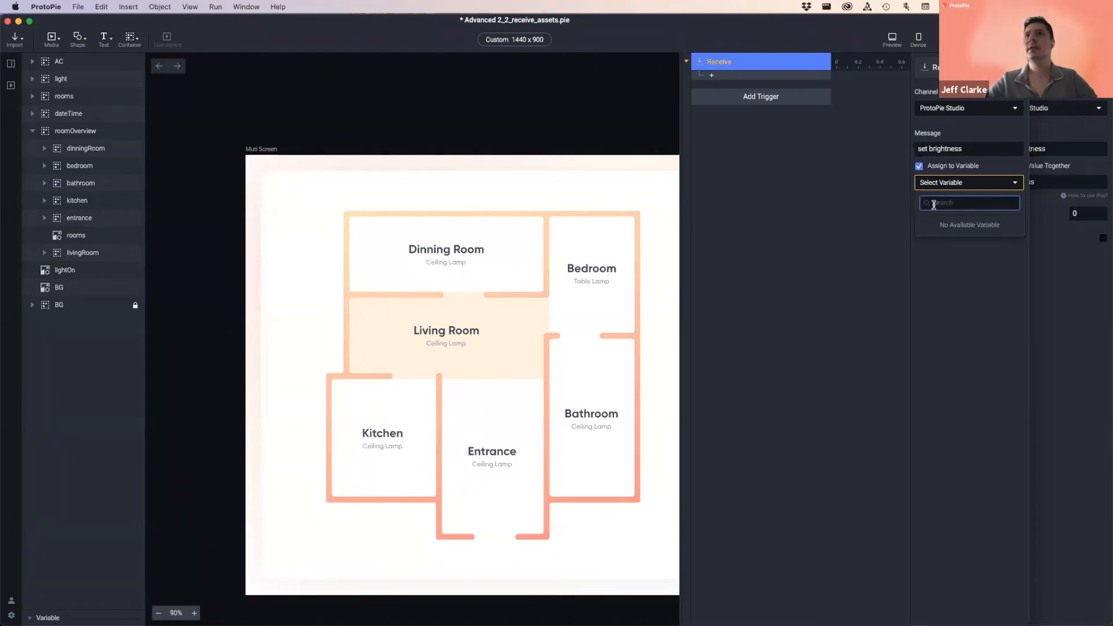
click(969, 298)
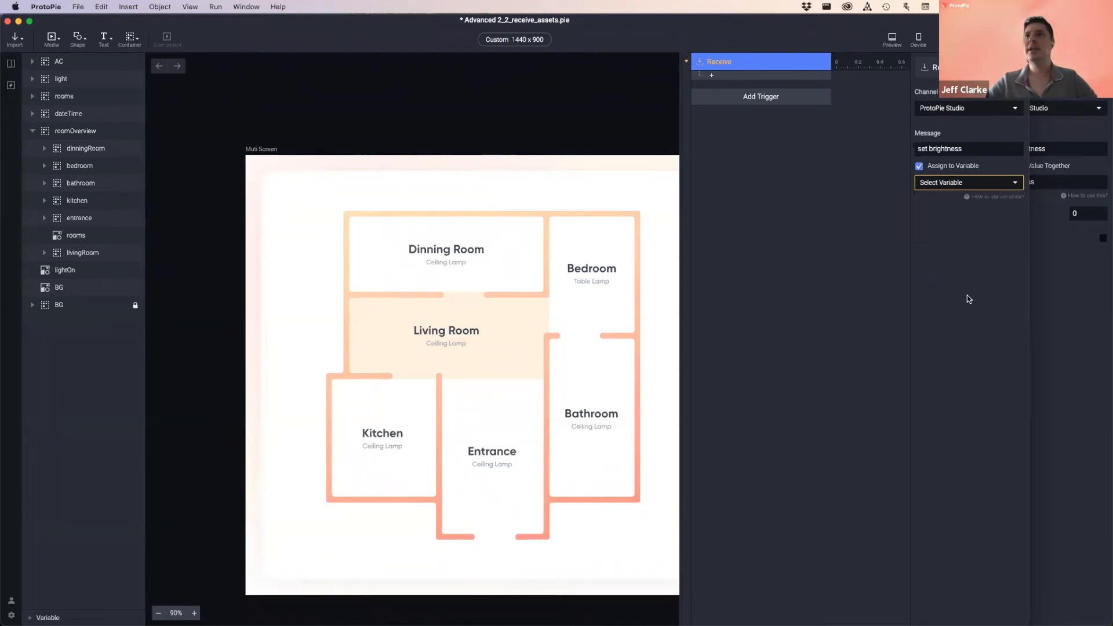
- Create a For This Scene variable named brightness
click(52, 618)
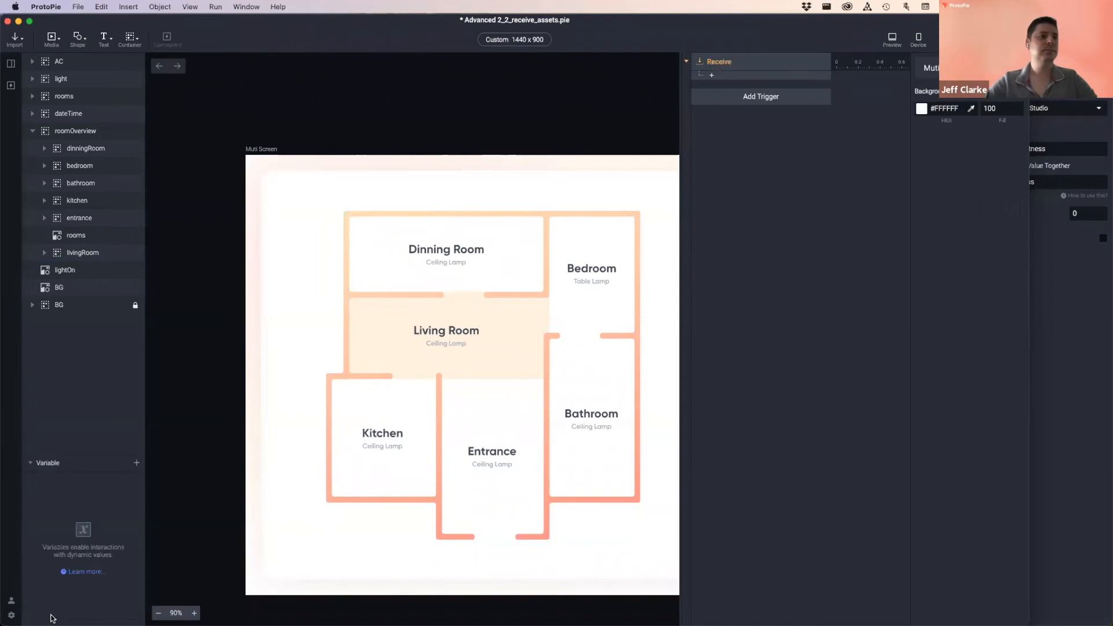
click(136, 462)
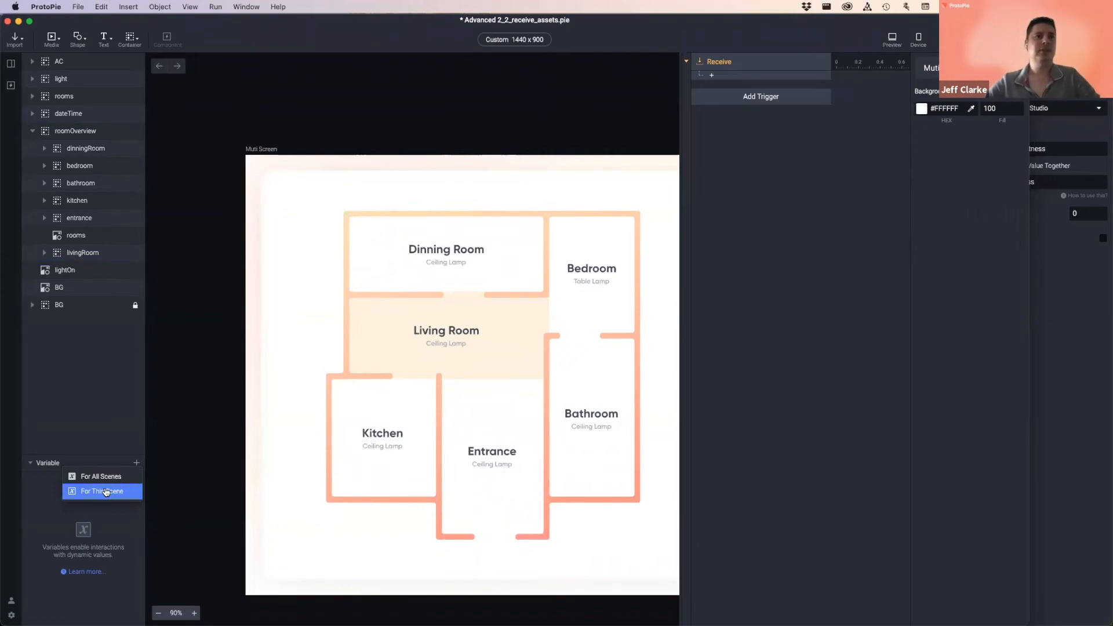
click(107, 491)
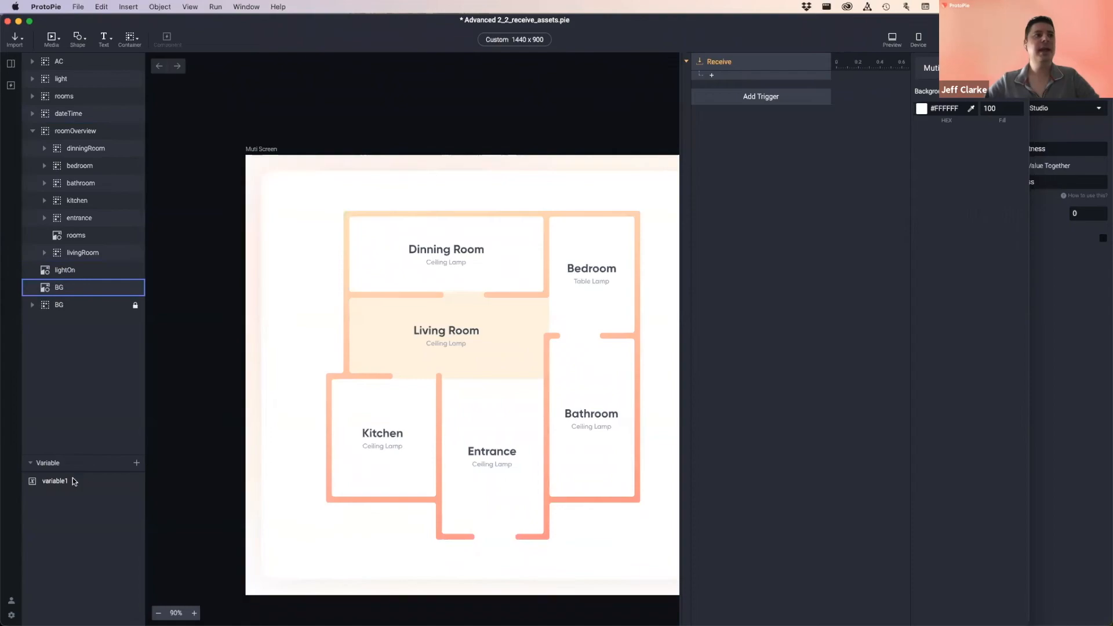
double_click(55, 480)
text(brightness)
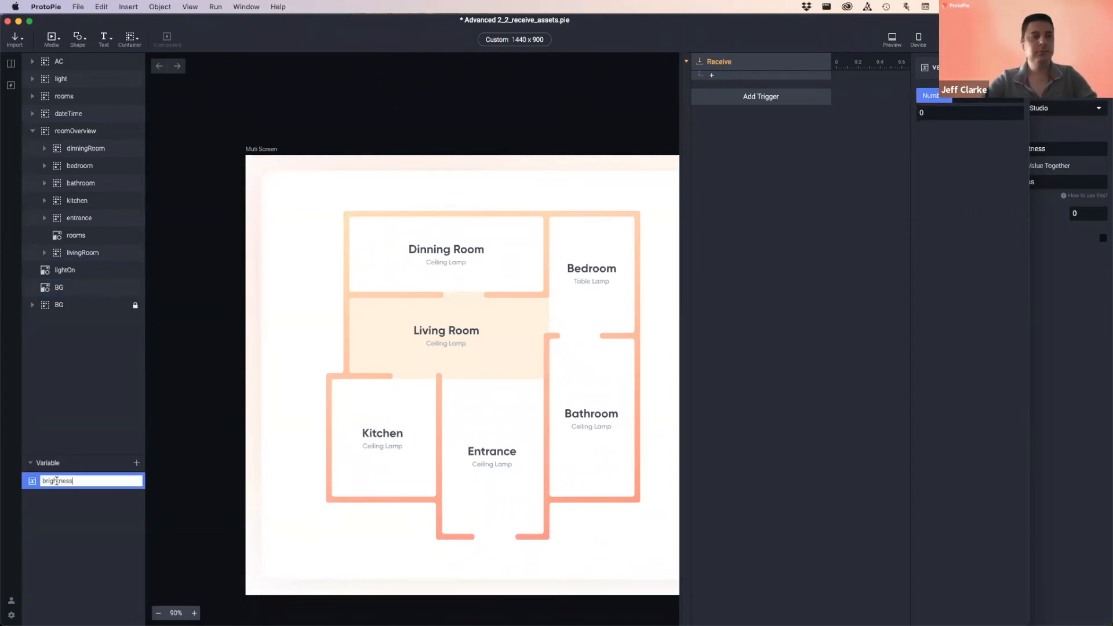
key(Return)
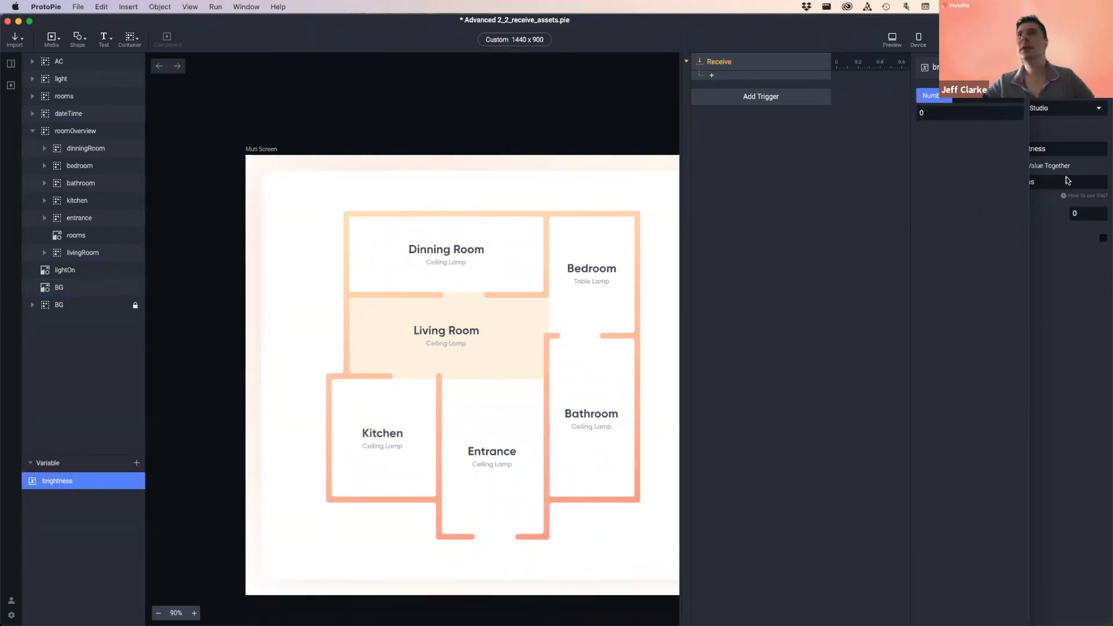
- Assign the set brightness trigger's incoming value to the brightness variable
click(739, 62)
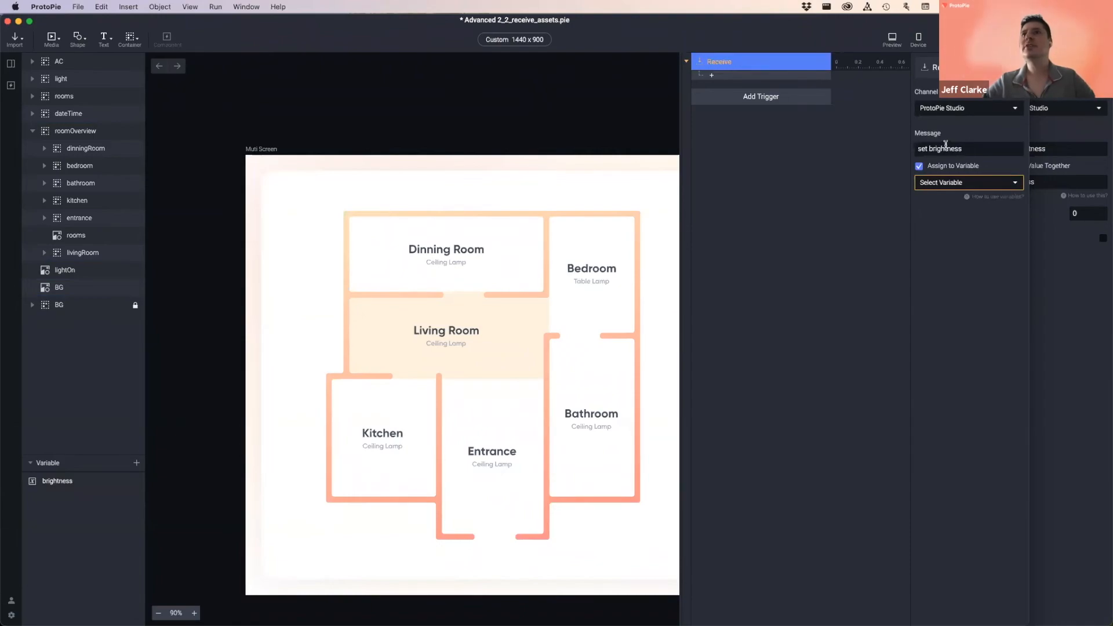
click(951, 184)
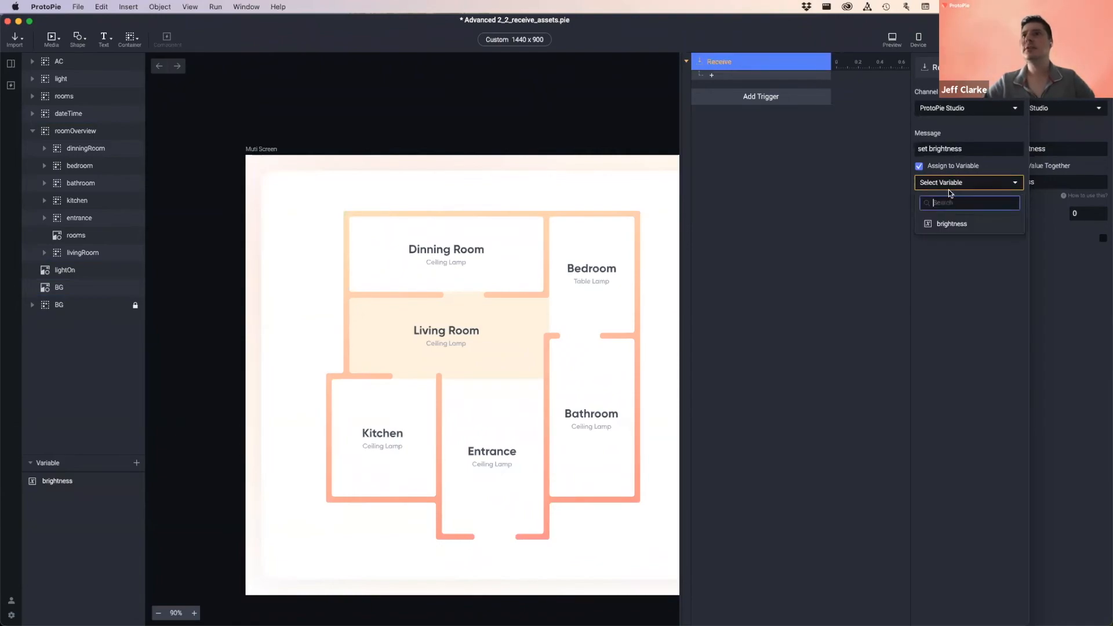
click(960, 225)
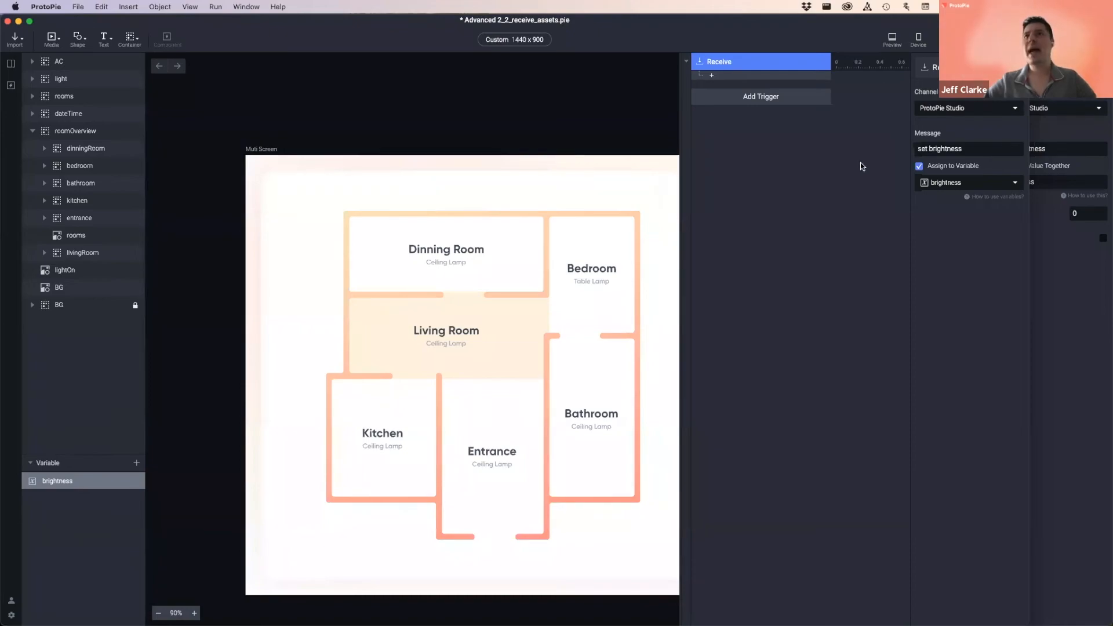
click(756, 176)
- Add a second Receive trigger on the ProtoPie Studio channel
click(784, 98)
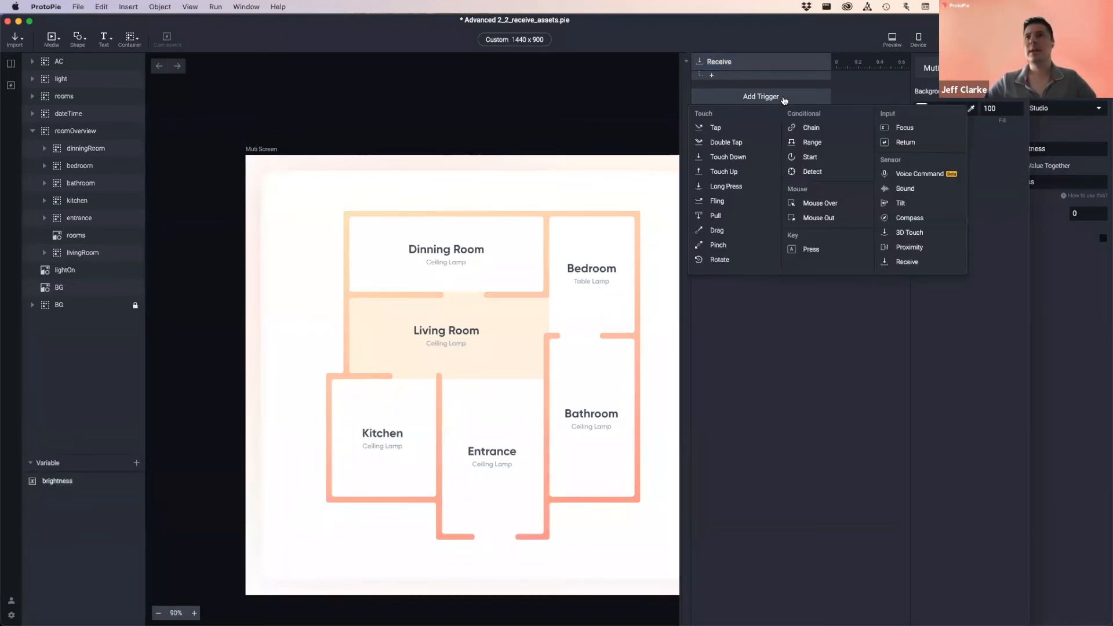
click(906, 262)
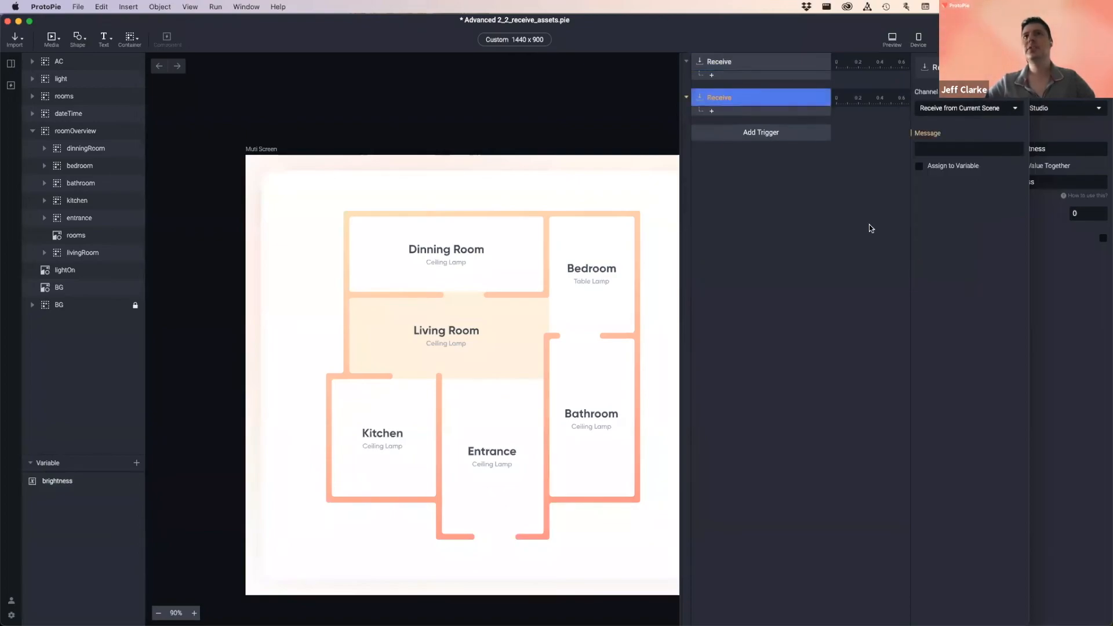
click(955, 109)
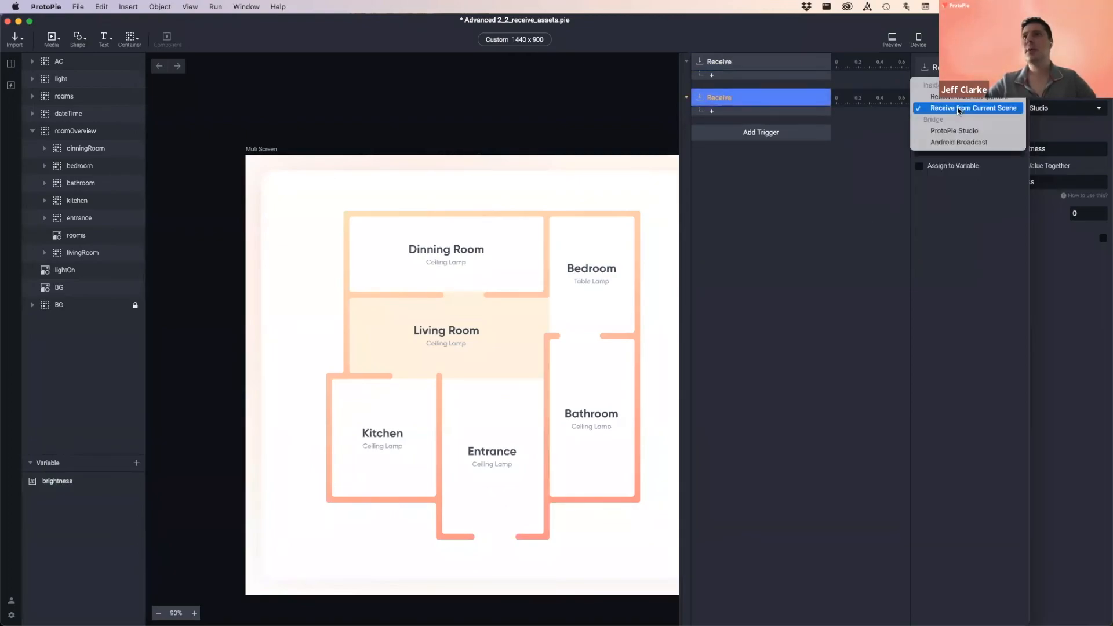
click(962, 132)
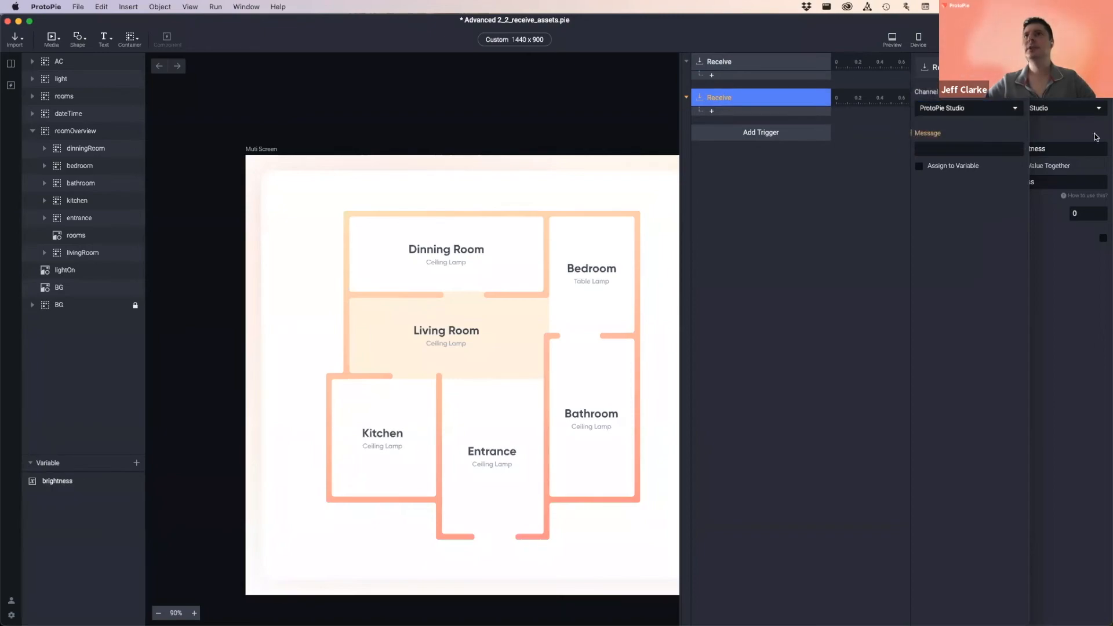
- Copy 'room name' from the sender's response into the trigger's Message and enable Assign to Variable
click(1070, 126)
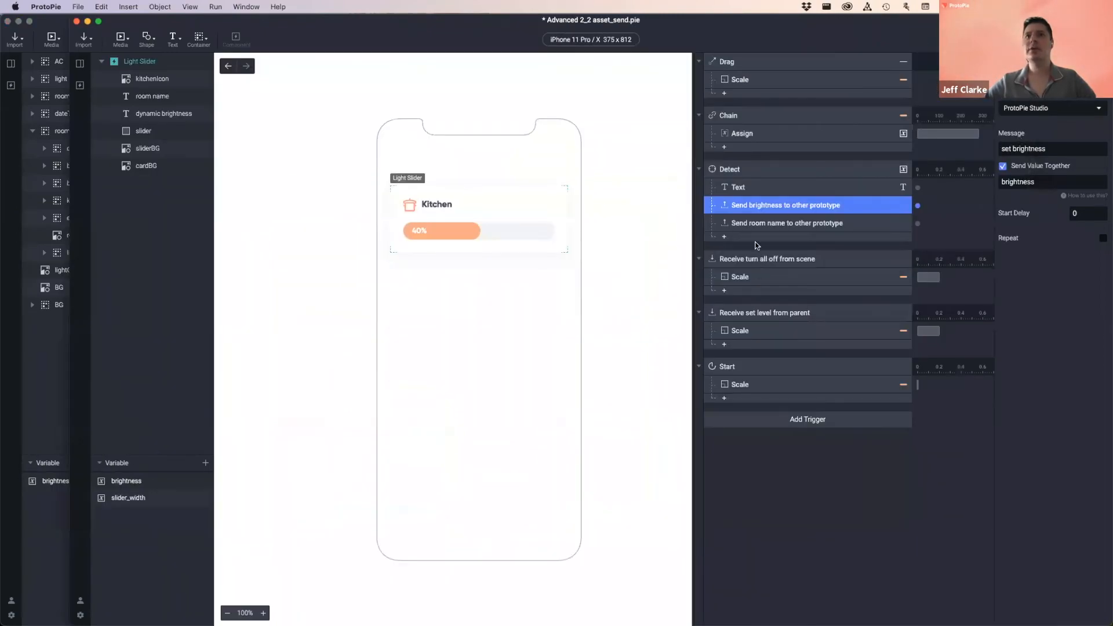
click(752, 225)
click(1050, 149)
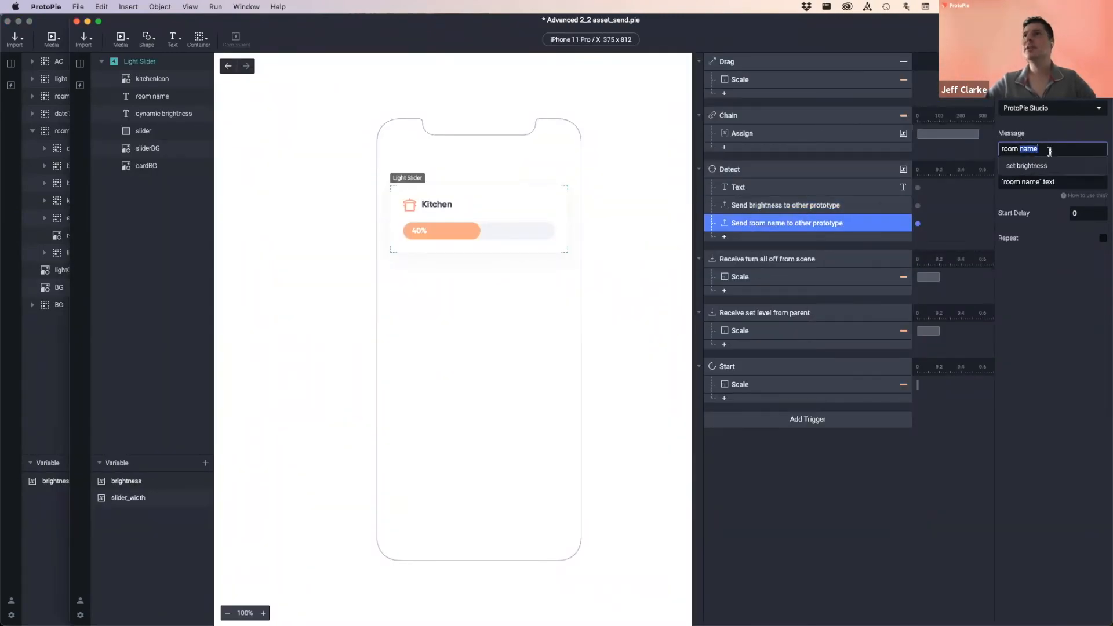
key(super+c)
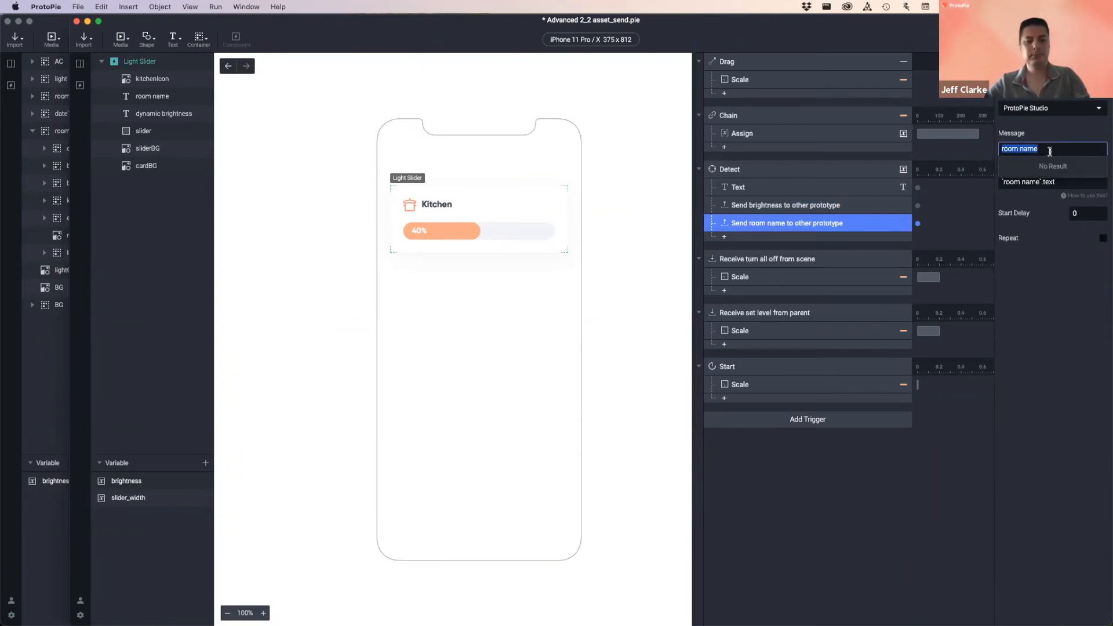
key(super+grave)
click(946, 150)
key(super+v)
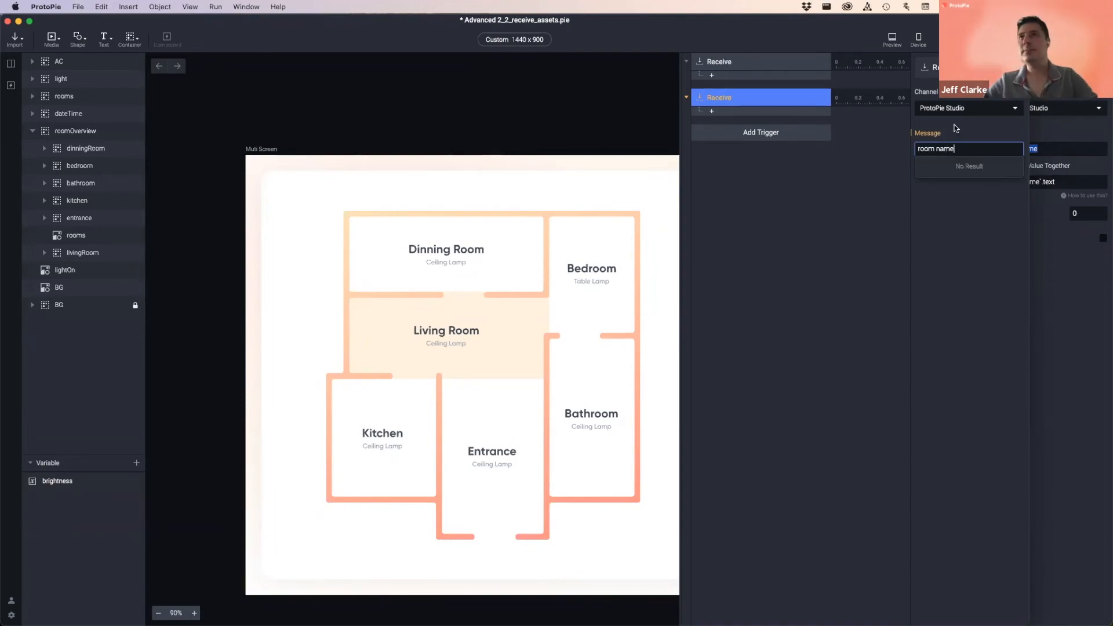
key(Return)
click(957, 167)
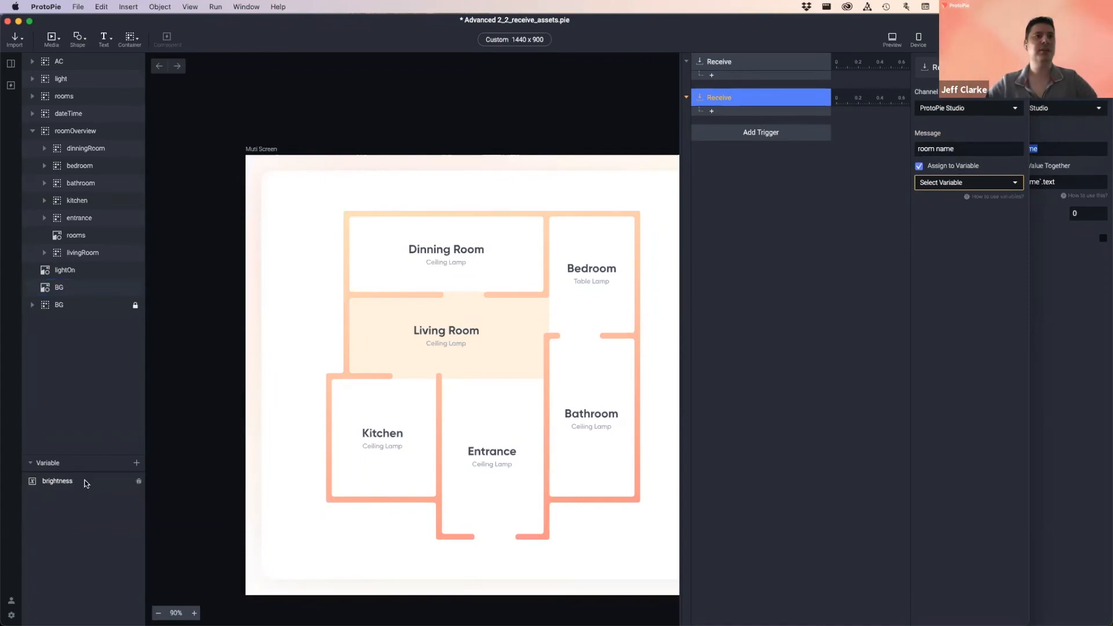
- Add a For This Scene variable named room_name, fixing an invalid first name, then switch to the sender
click(89, 509)
click(138, 464)
click(96, 491)
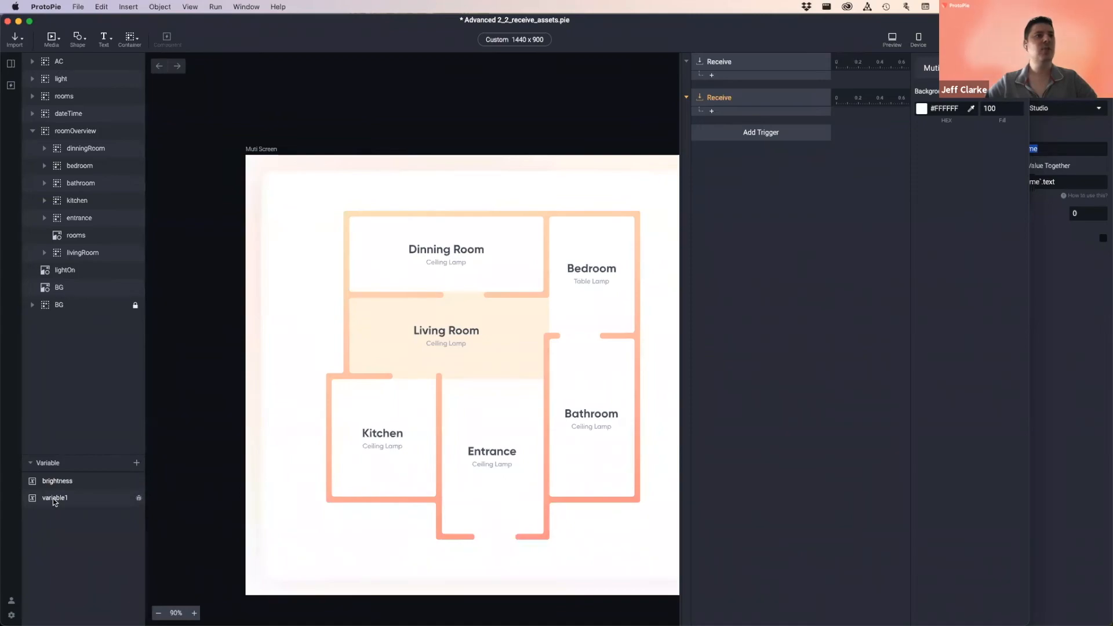
double_click(54, 499)
text(room)
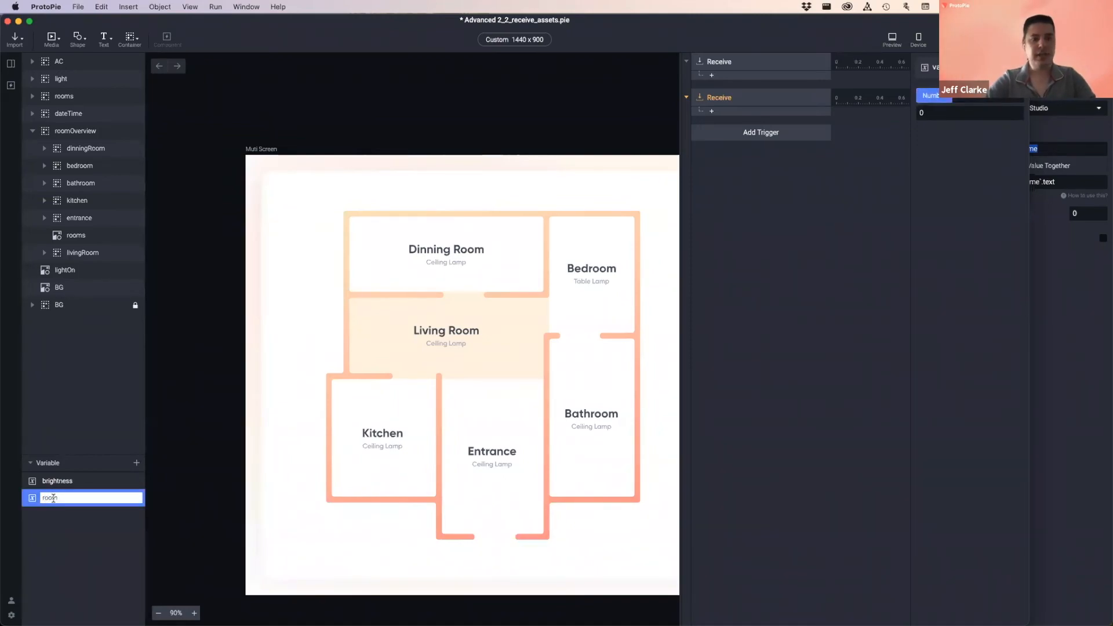
key(Return)
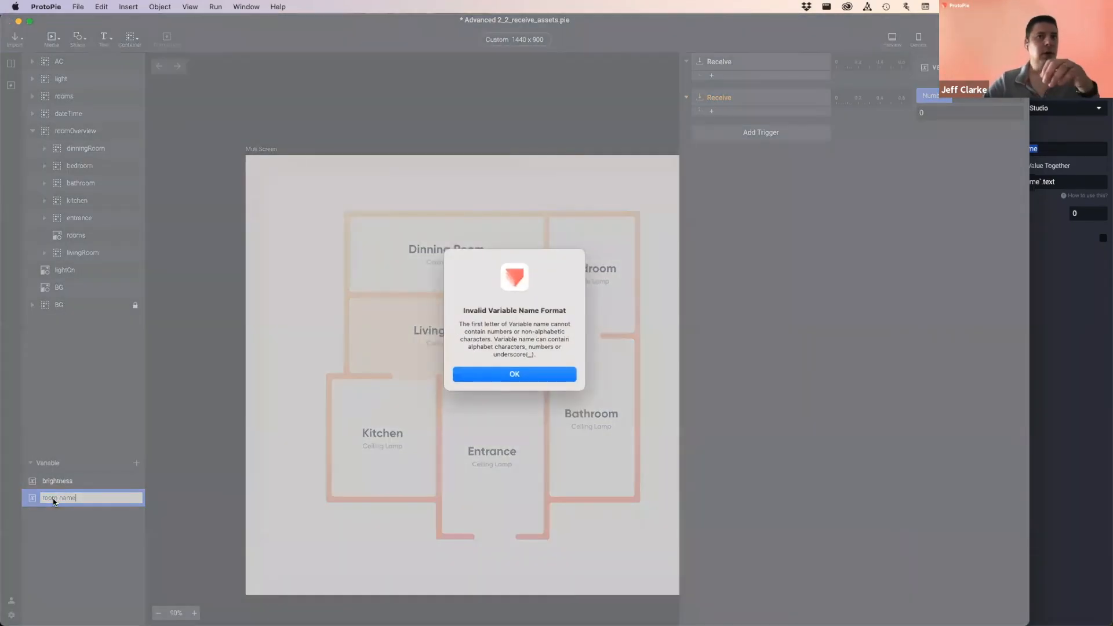
click(524, 373)
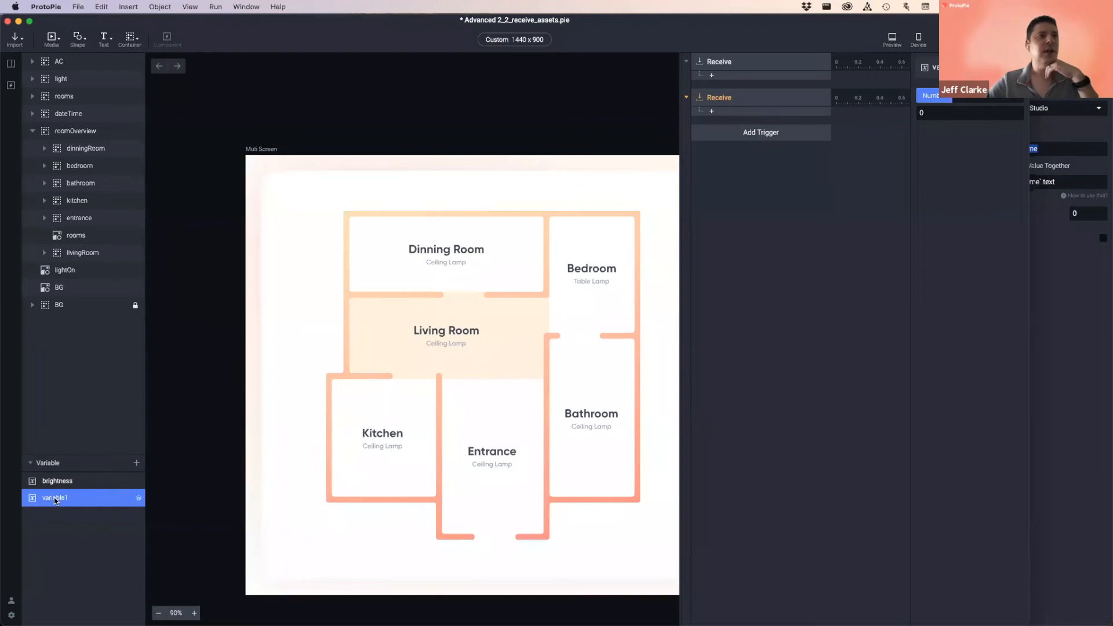
double_click(53, 498)
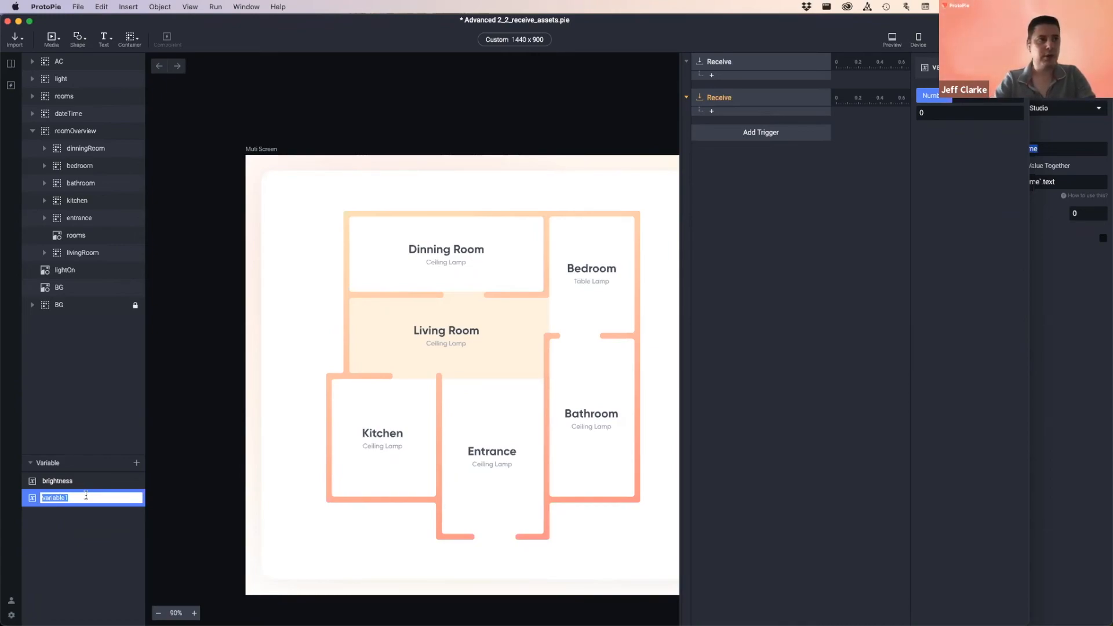
text(room_name)
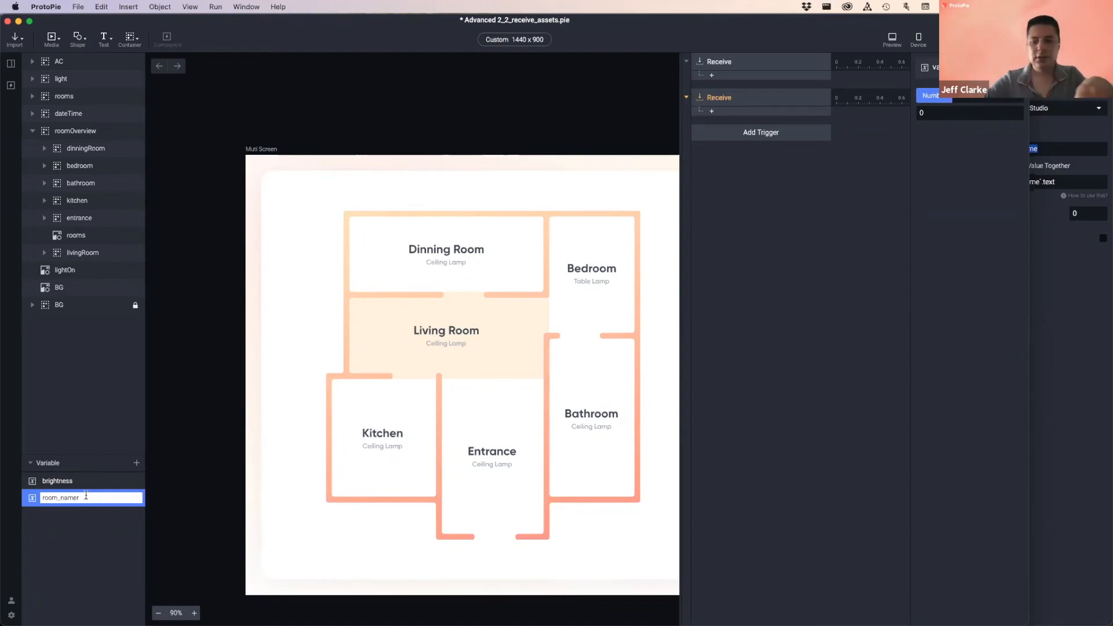
click(106, 541)
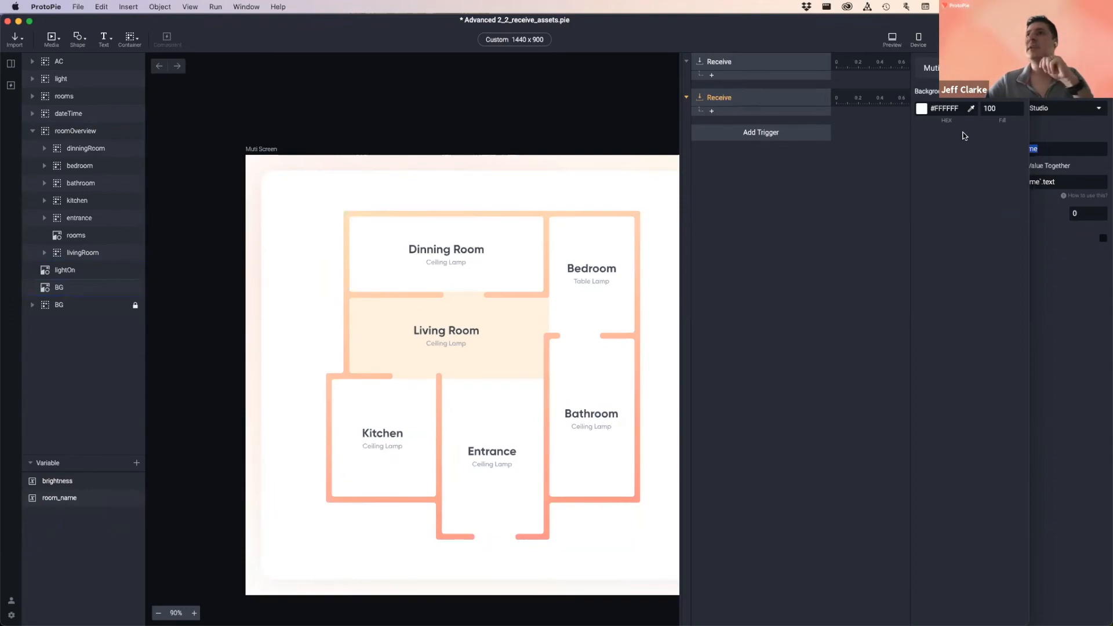
click(1038, 149)
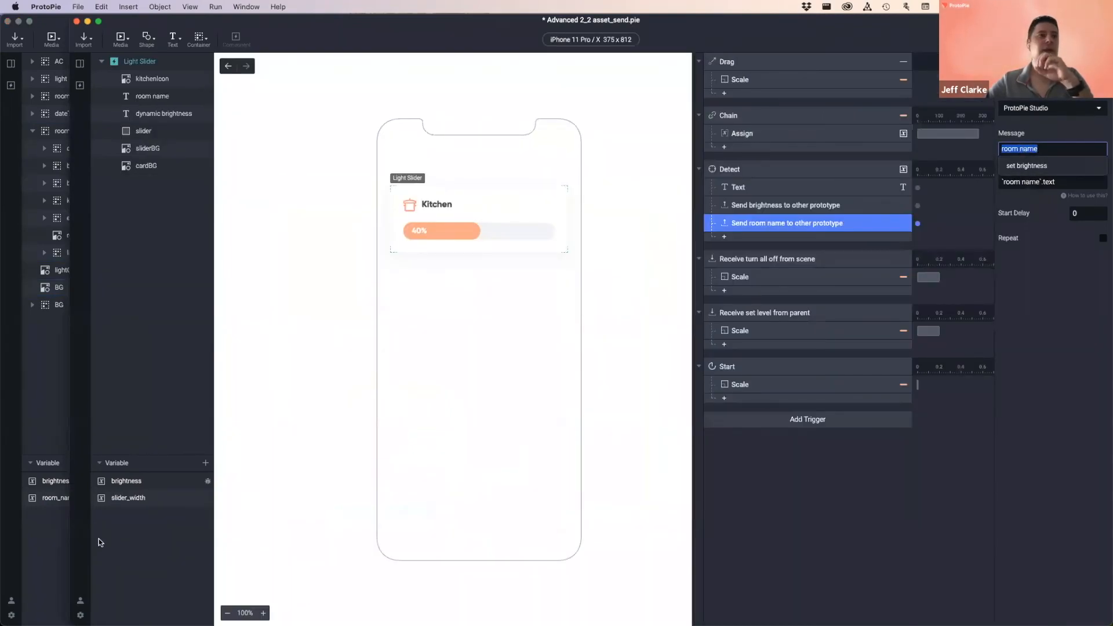
- Assign the room name Receive trigger's value to the room_name variable
click(43, 537)
click(98, 502)
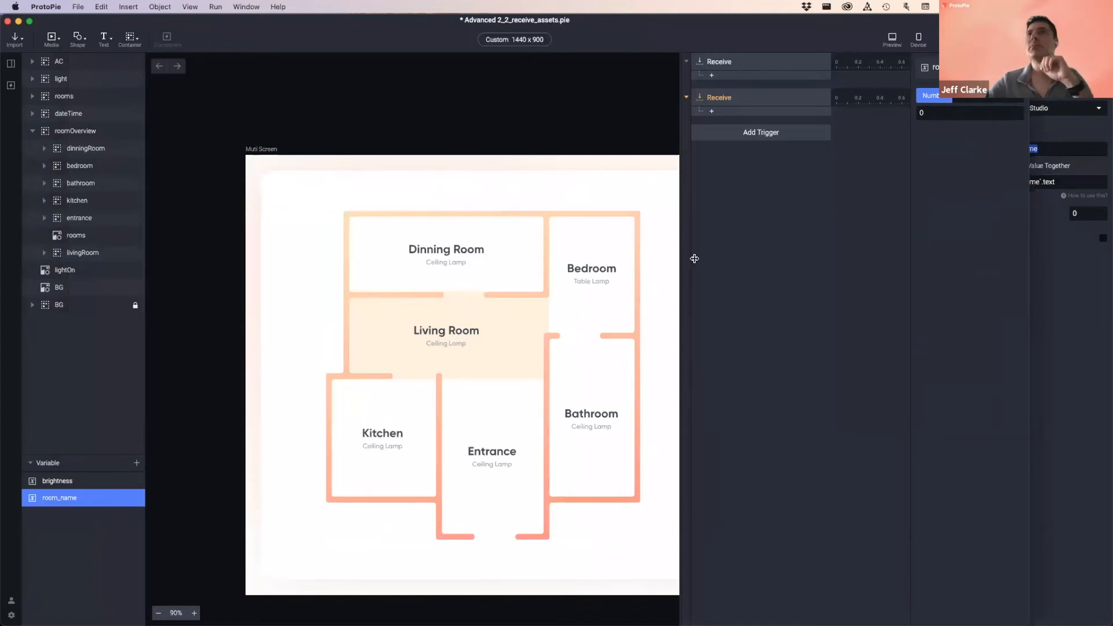
click(727, 98)
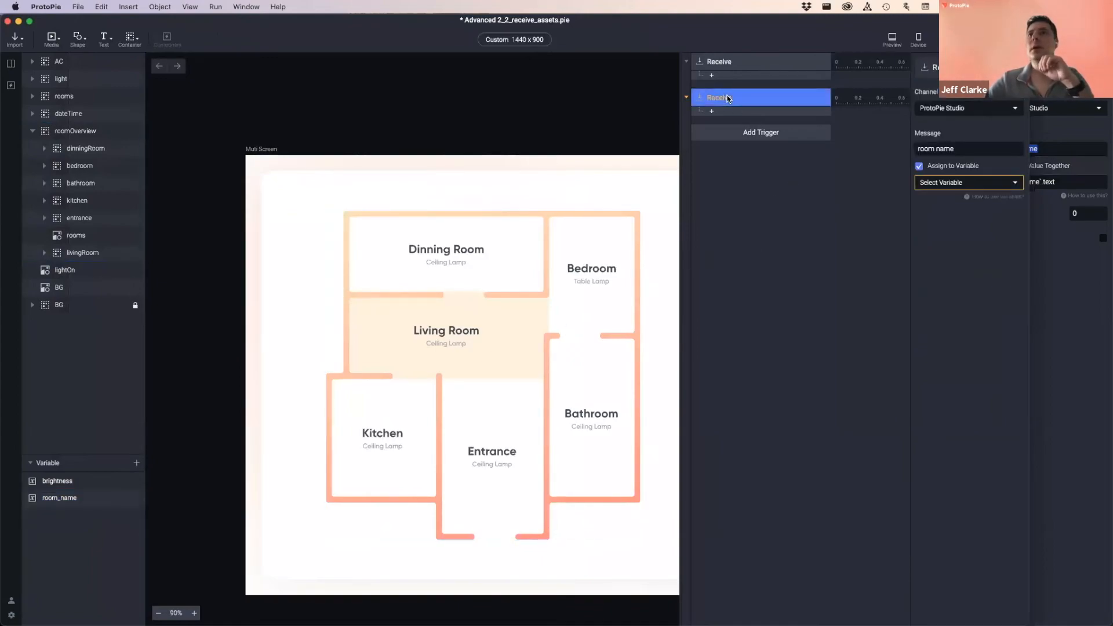
click(939, 183)
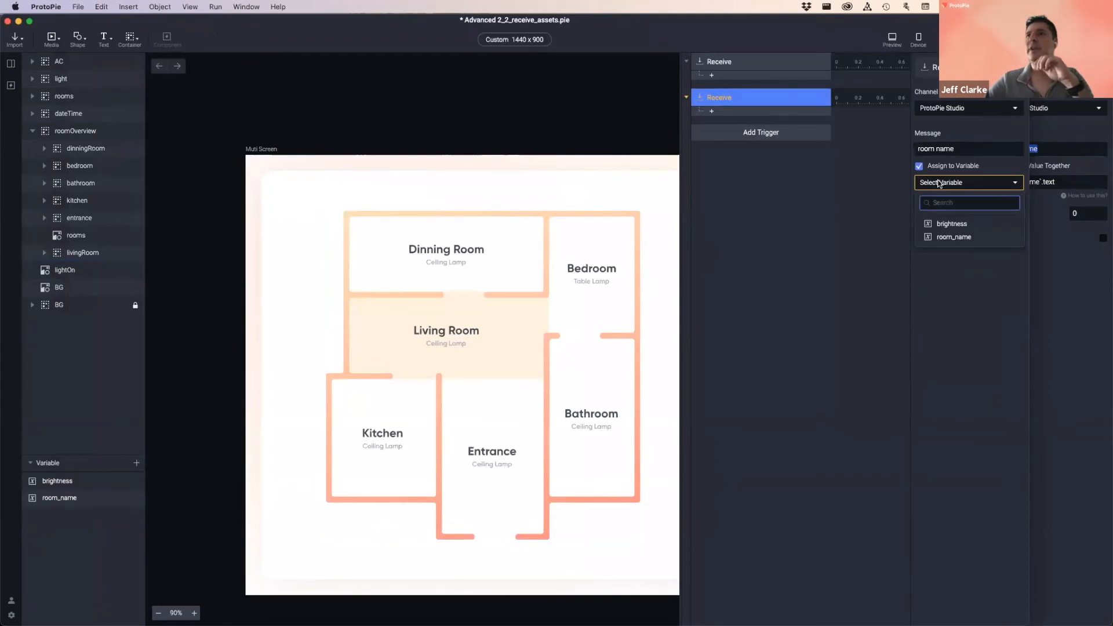
click(962, 237)
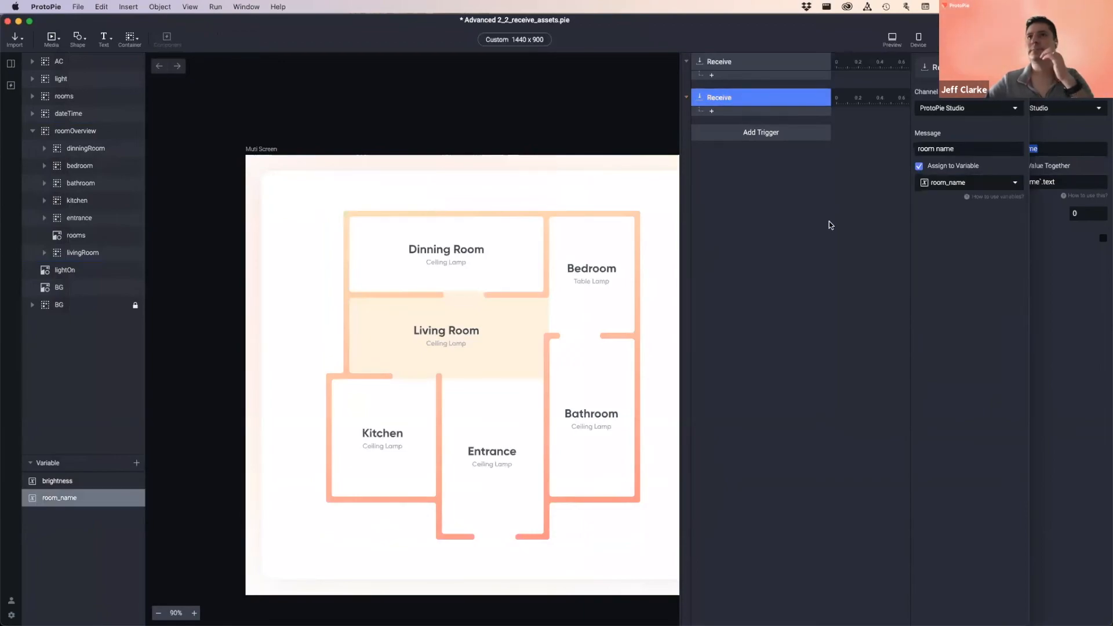
click(826, 222)
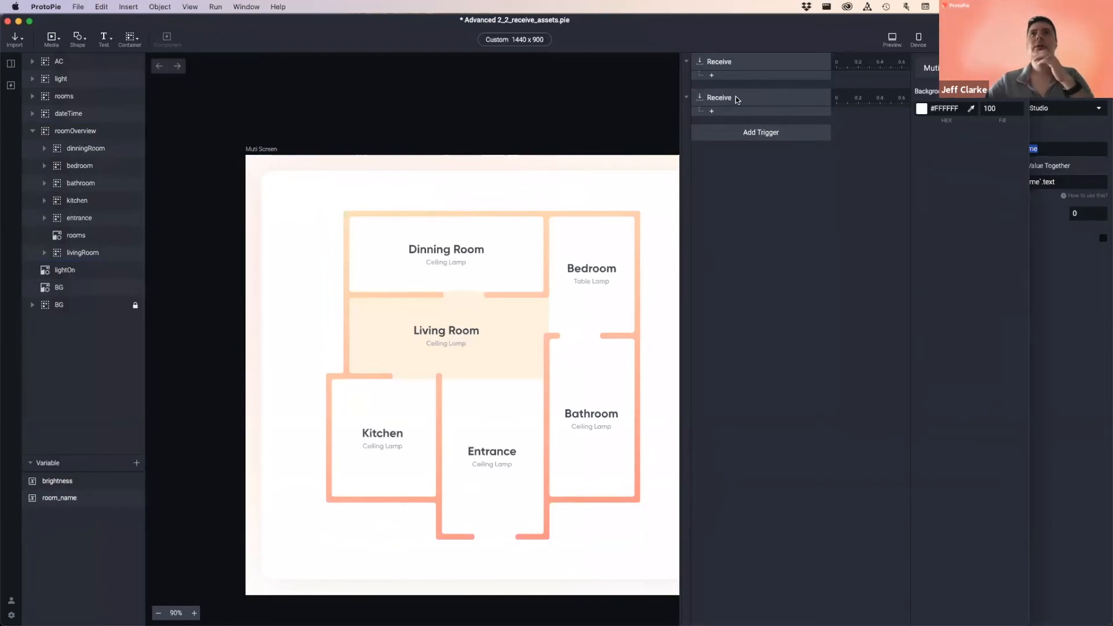
- Review both Receive triggers and the background and roomOverview layers, adding no response
click(730, 62)
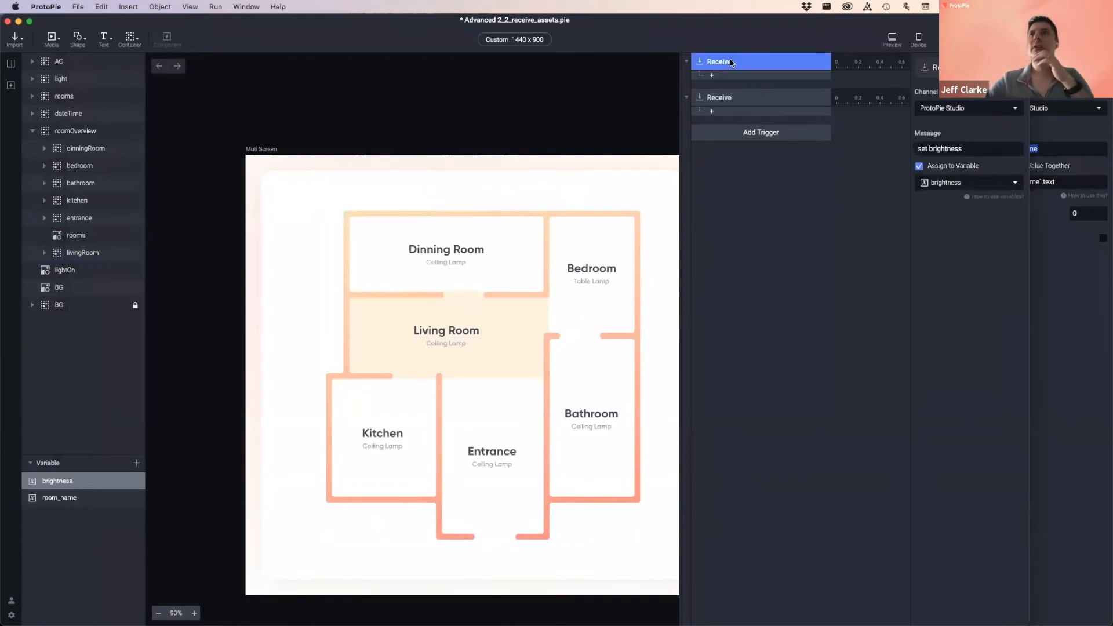
click(721, 97)
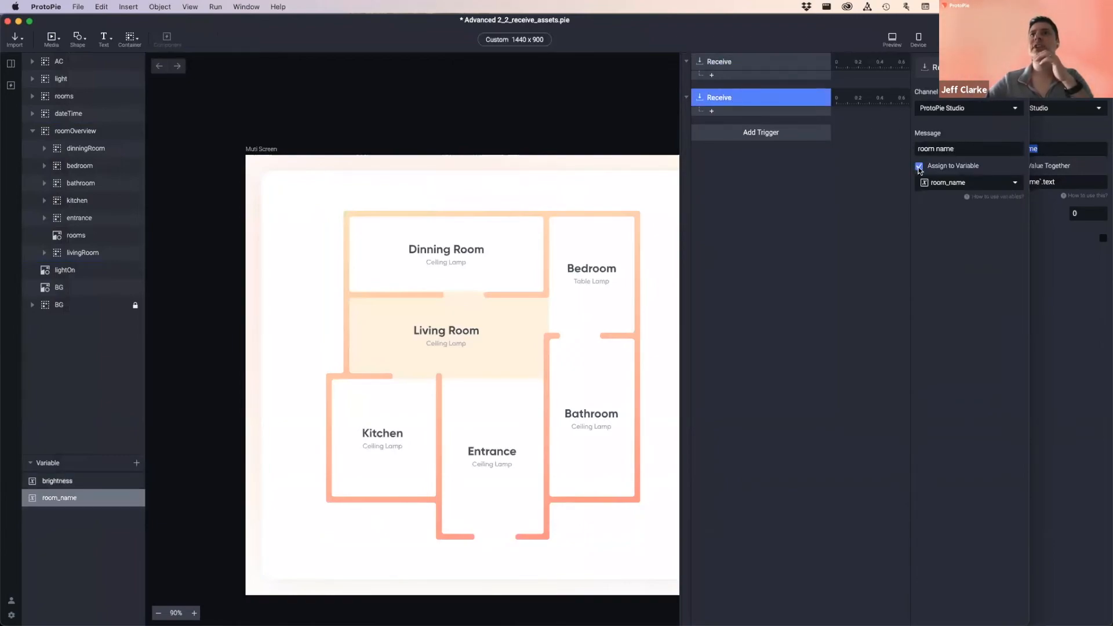
click(820, 196)
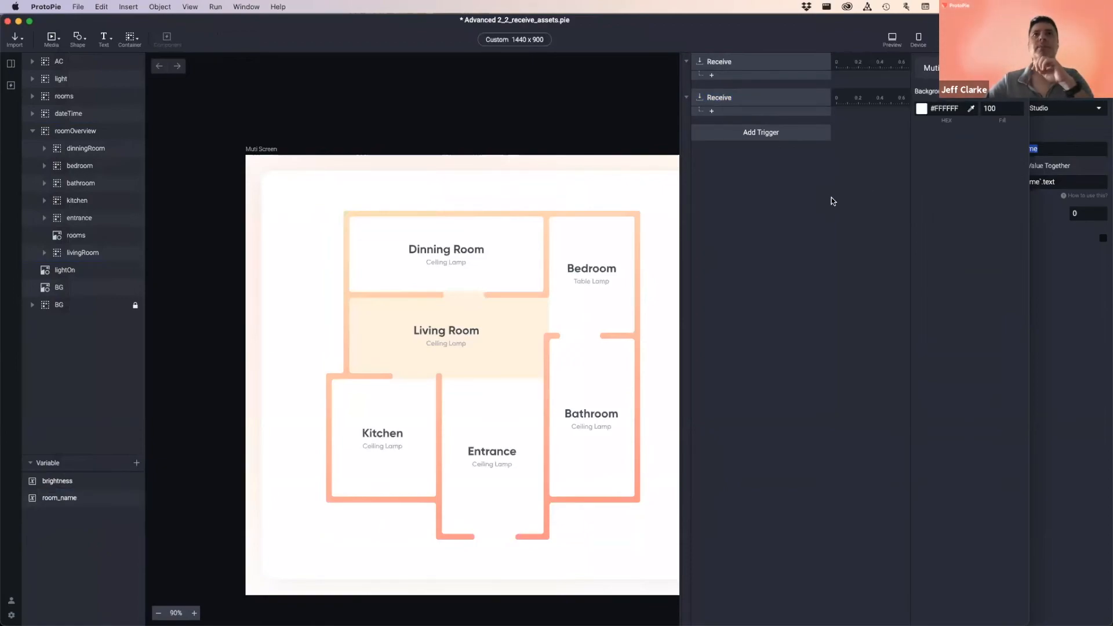
click(713, 112)
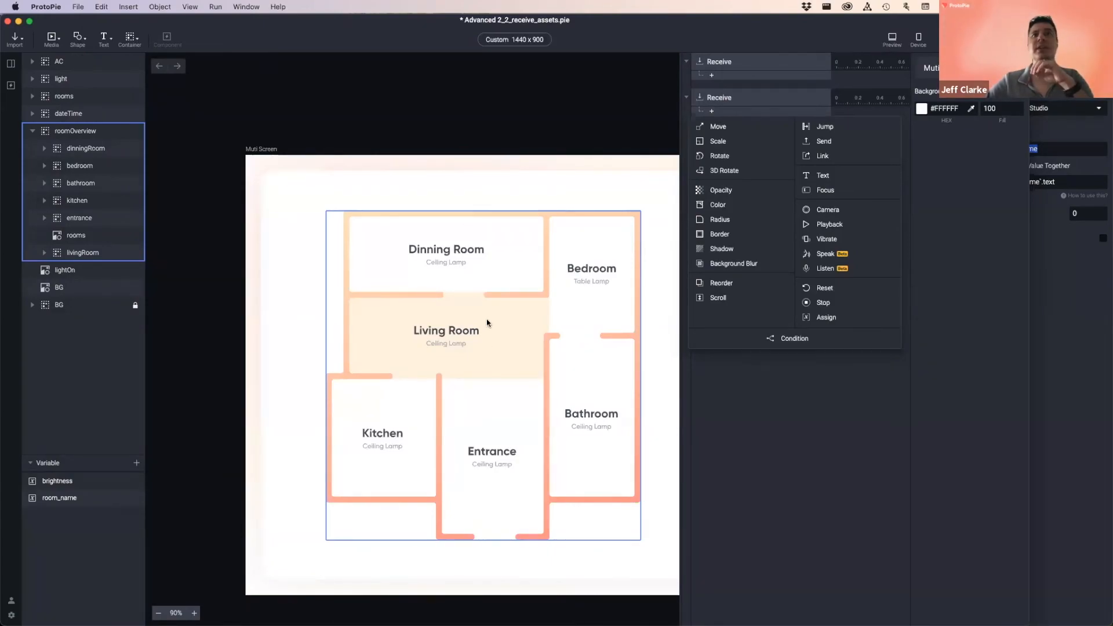
click(406, 182)
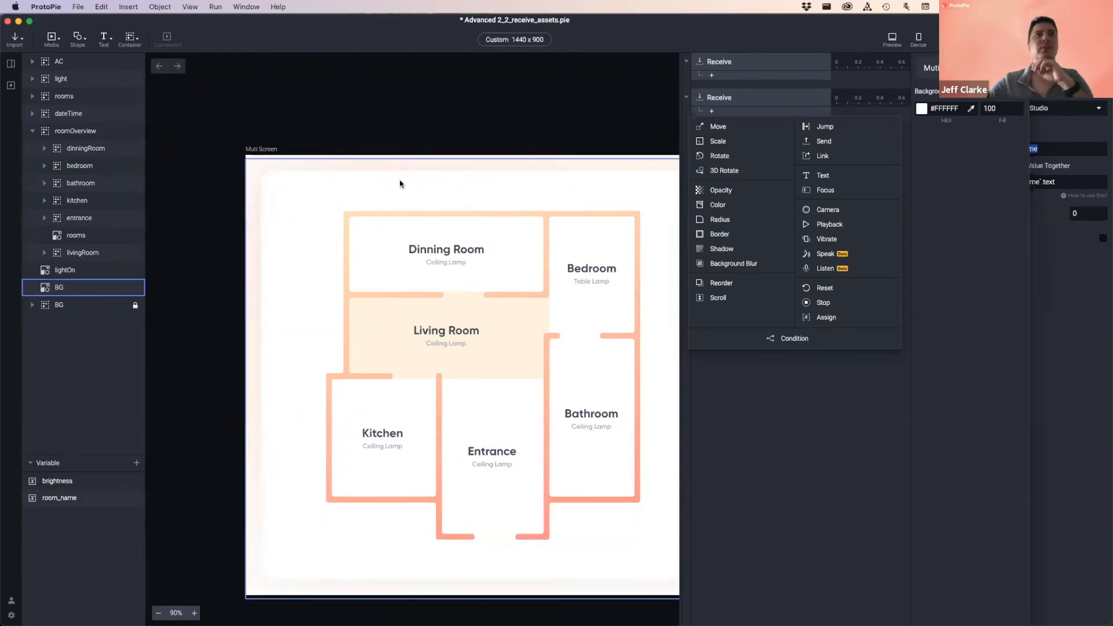
click(363, 233)
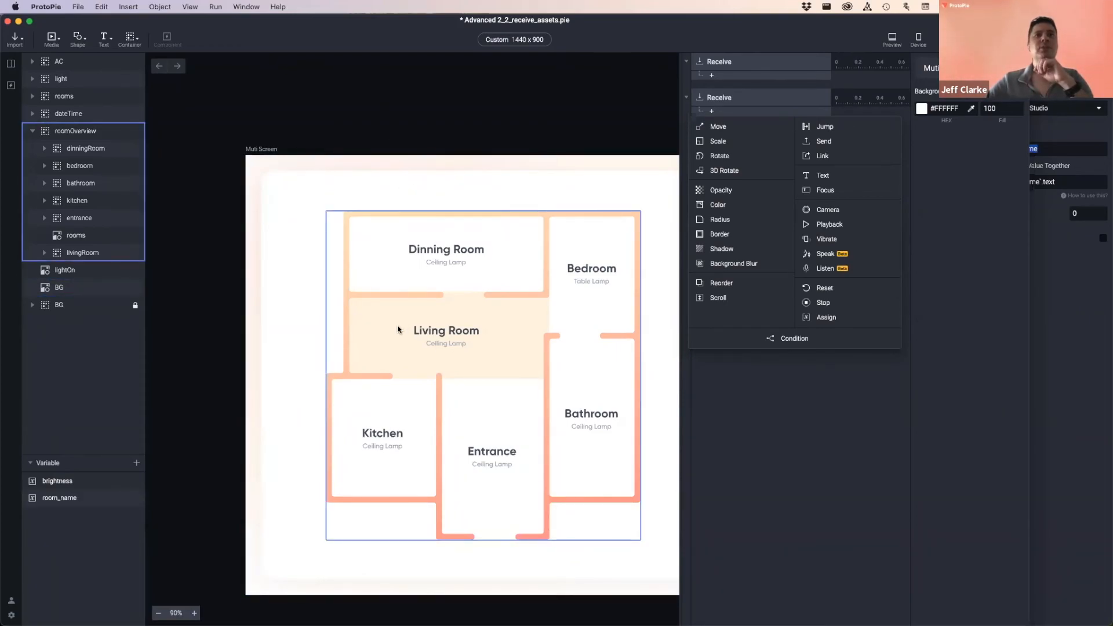
click(818, 464)
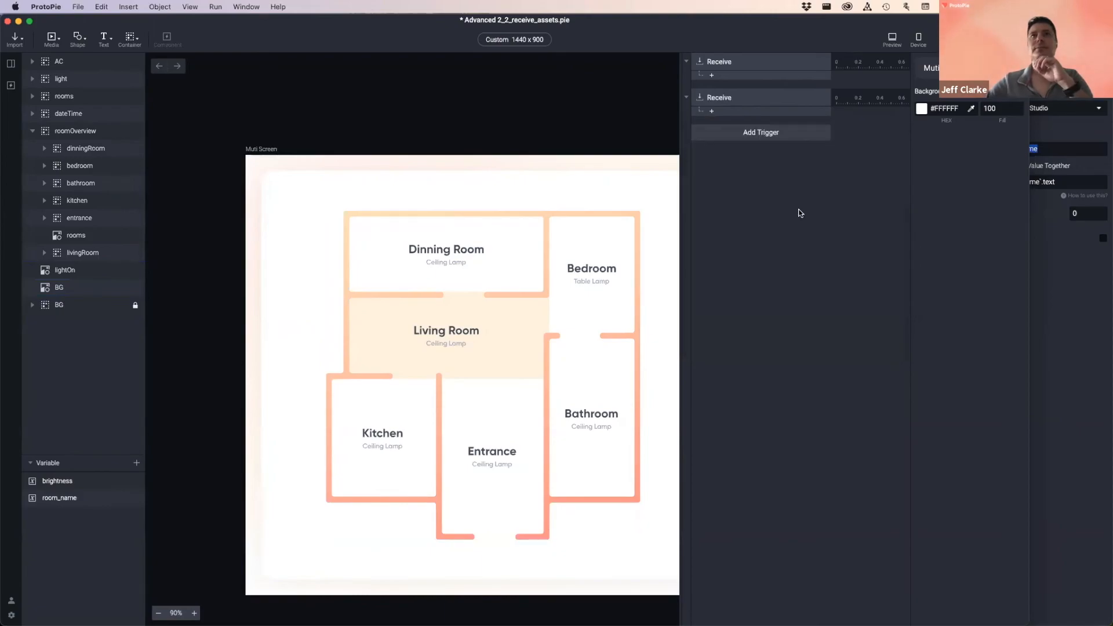
click(442, 202)
click(556, 113)
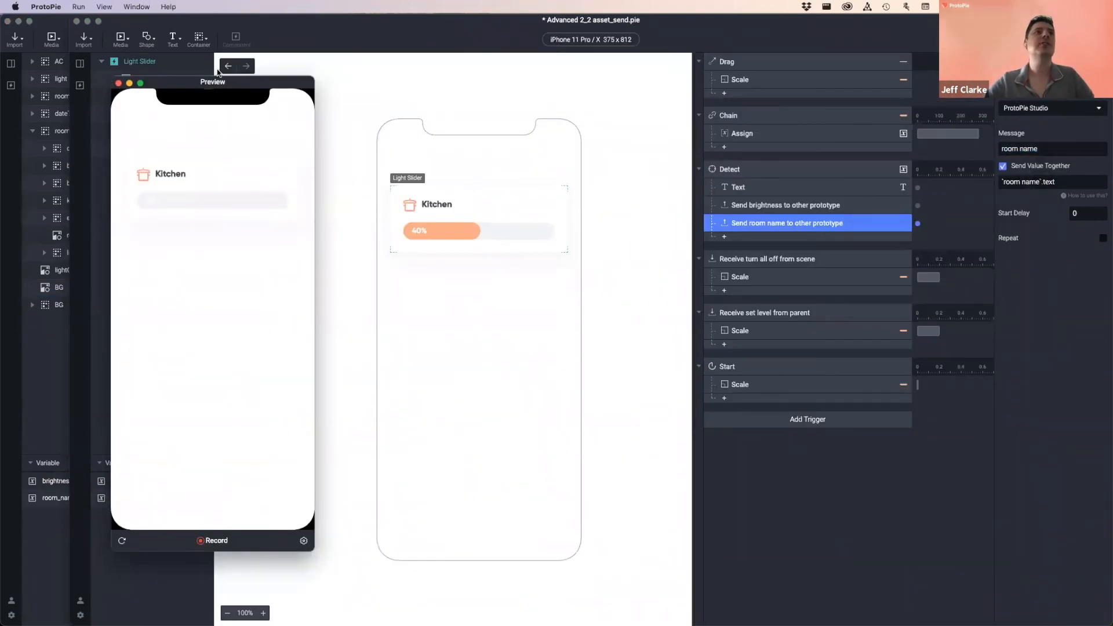
- Close the Light Slider preview and preview the Smart Light scene instead
click(118, 84)
click(228, 66)
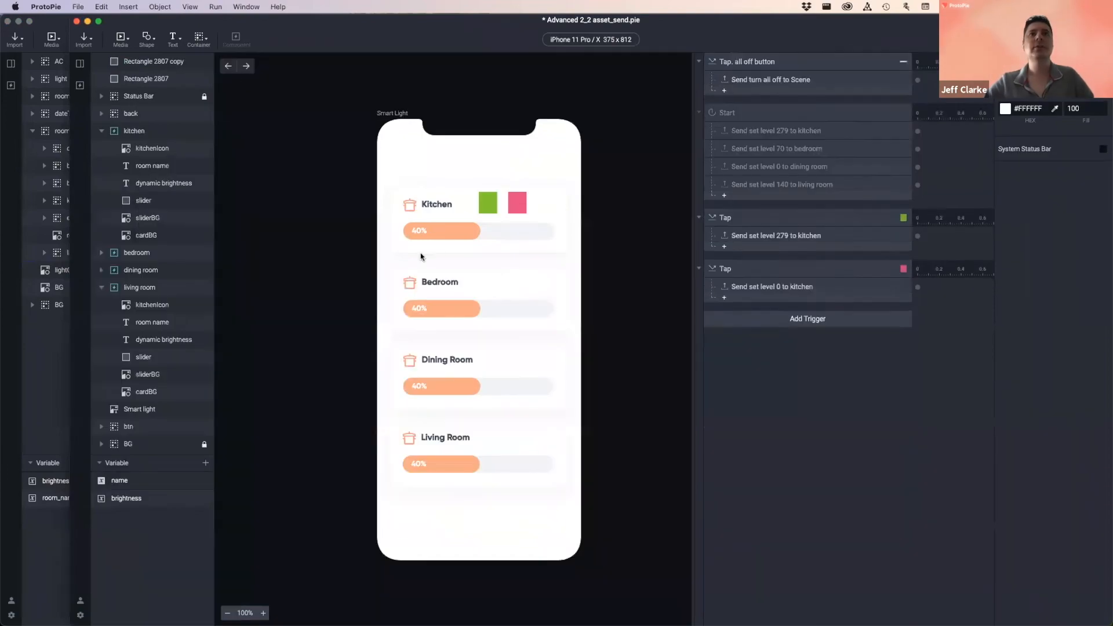
click(929, 31)
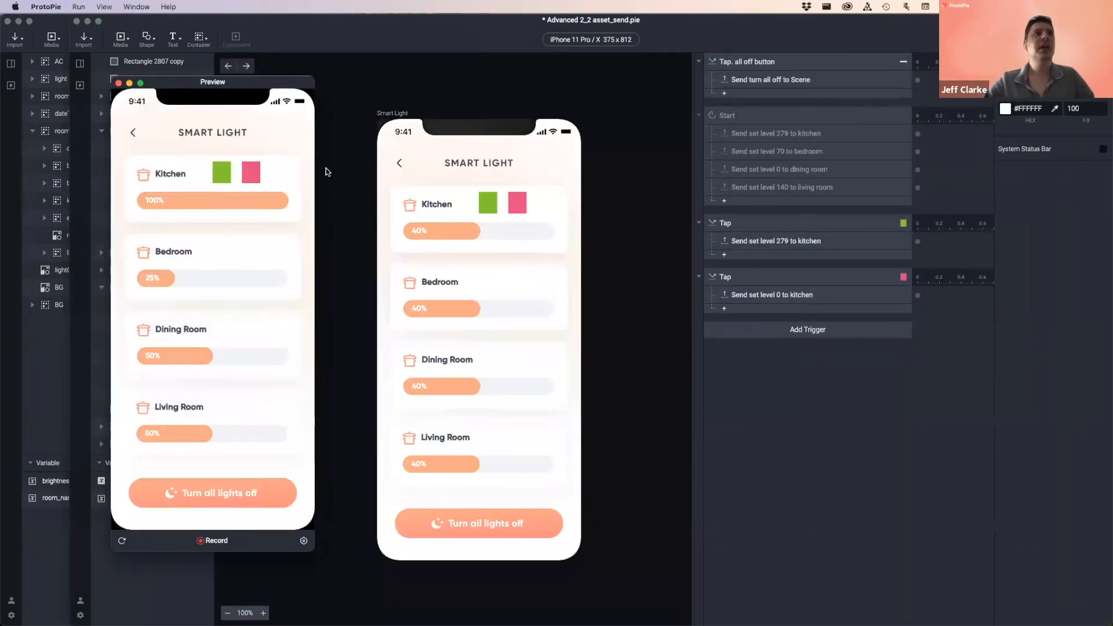
- Test the room sliders, Kitchen at 85% and Bedroom about 71%, then close the preview
mouse_move(162, 278)
mouse_down()
mouse_move(287, 278)
mouse_move(157, 287)
mouse_up()
mouse_move(195, 356)
mouse_down()
mouse_move(293, 357)
mouse_move(194, 358)
mouse_up()
drag(203, 433, 180, 434)
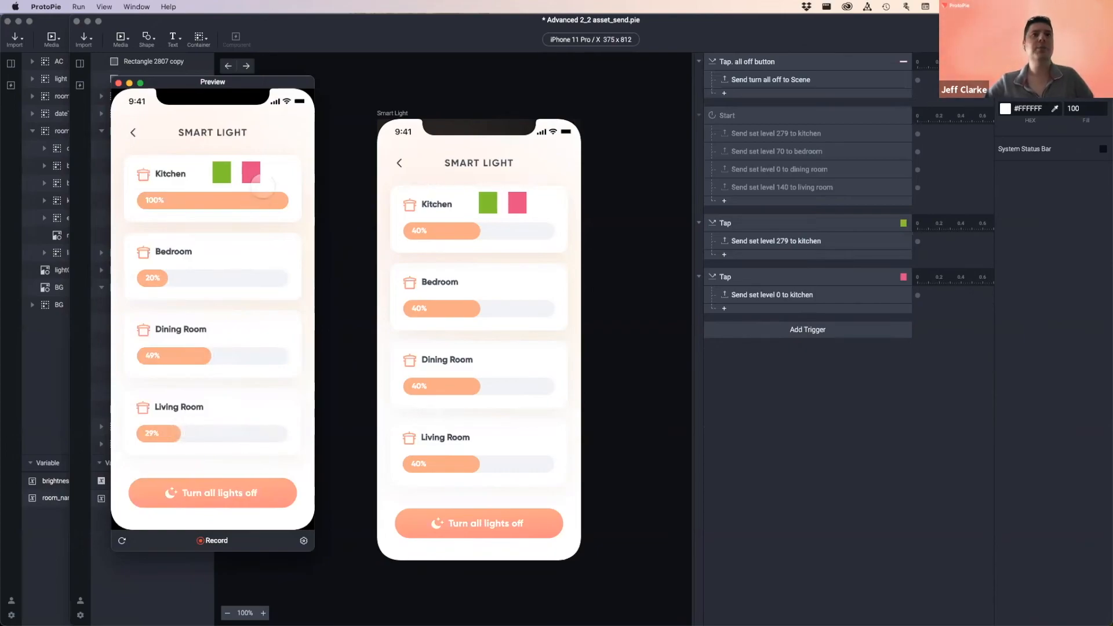
mouse_move(280, 201)
mouse_down()
mouse_move(180, 200)
mouse_move(266, 200)
mouse_up()
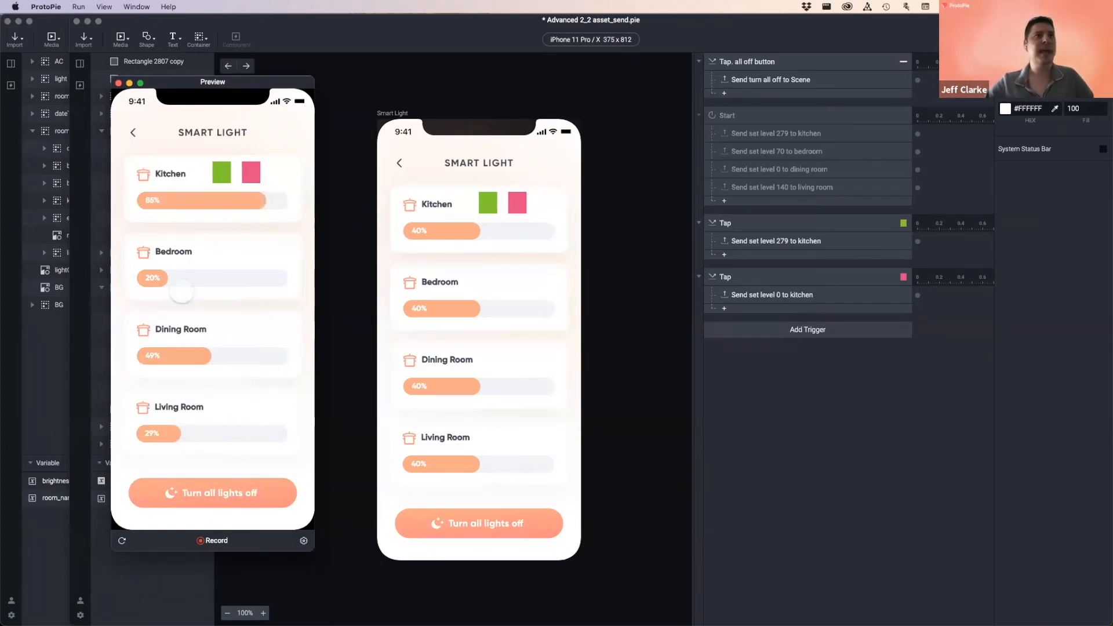
drag(149, 278, 243, 278)
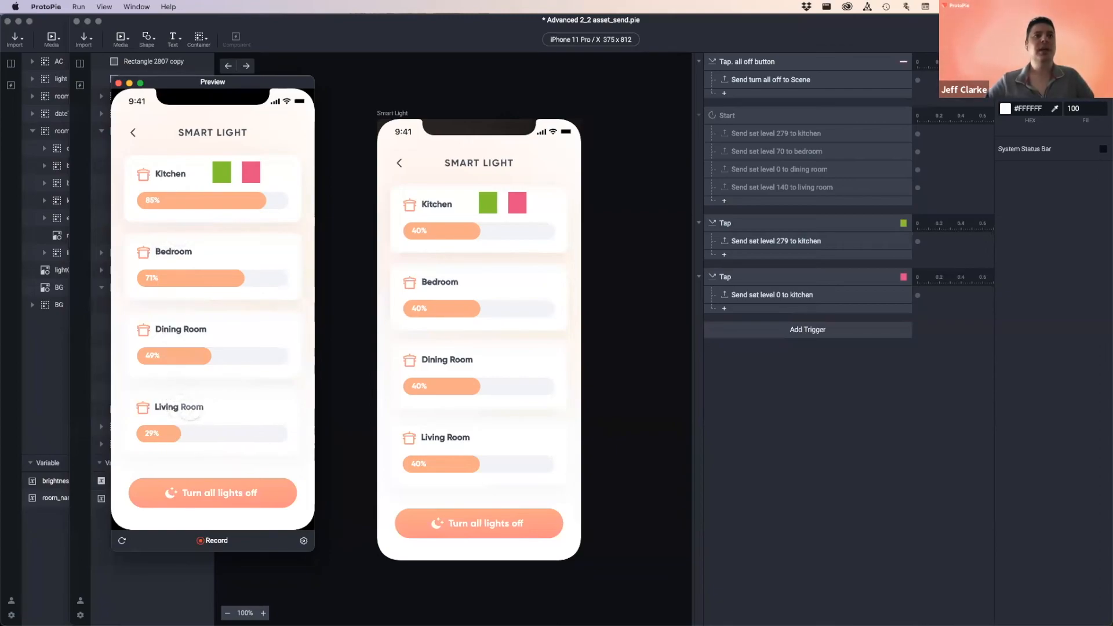
mouse_move(174, 434)
mouse_down()
mouse_move(286, 433)
mouse_move(182, 433)
mouse_up()
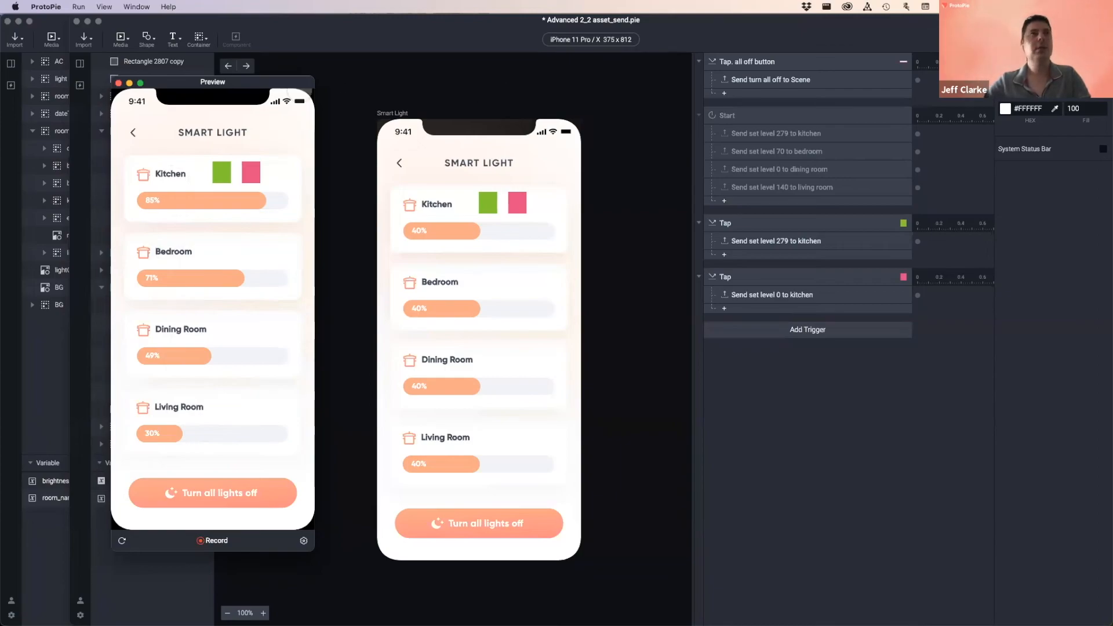
click(118, 83)
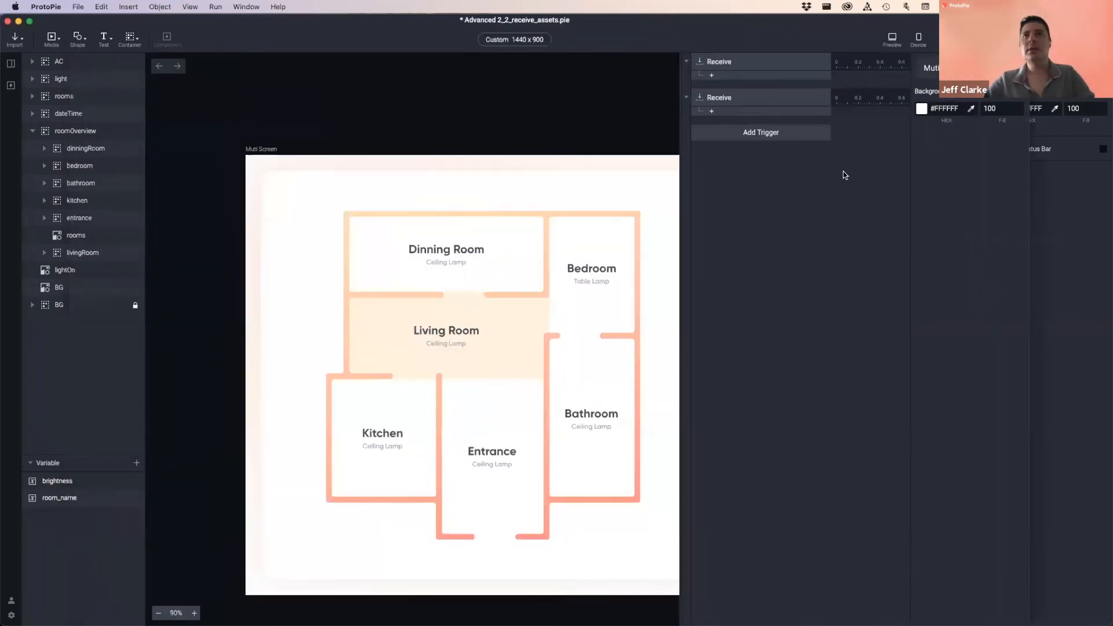
- Rename the two Receive triggers to 'Receive brightness' and 'Receive room name'
click(721, 64)
double_click(754, 60)
text(brightness)
click(724, 100)
double_click(742, 97)
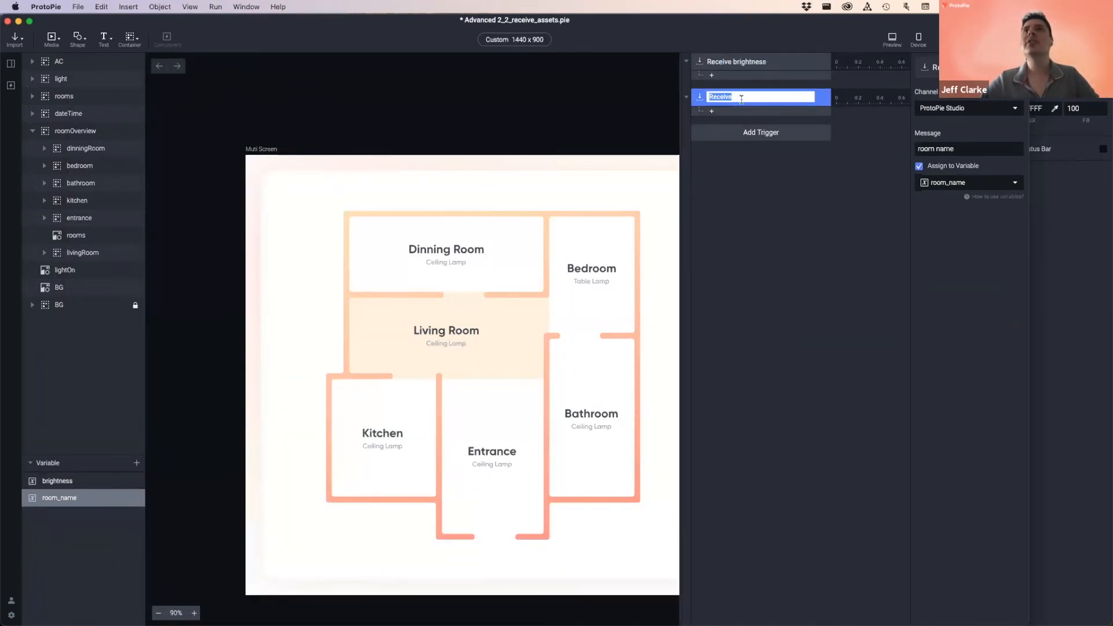
key(Right)
text(room name)
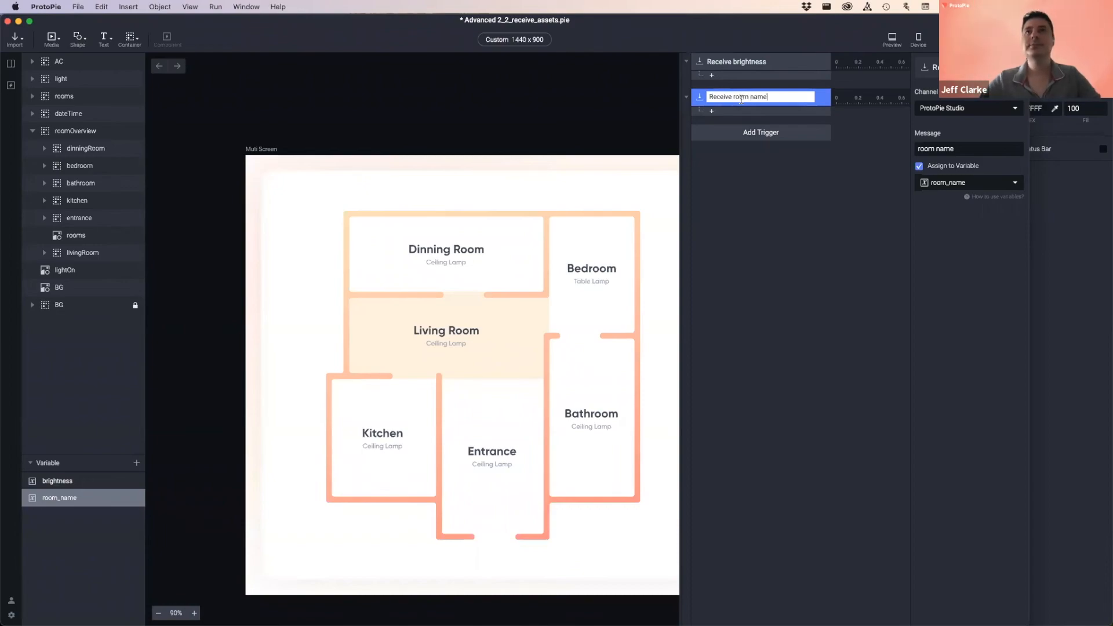
click(780, 167)
- Add a condition under Receive room name that checks the room_name variable
click(728, 113)
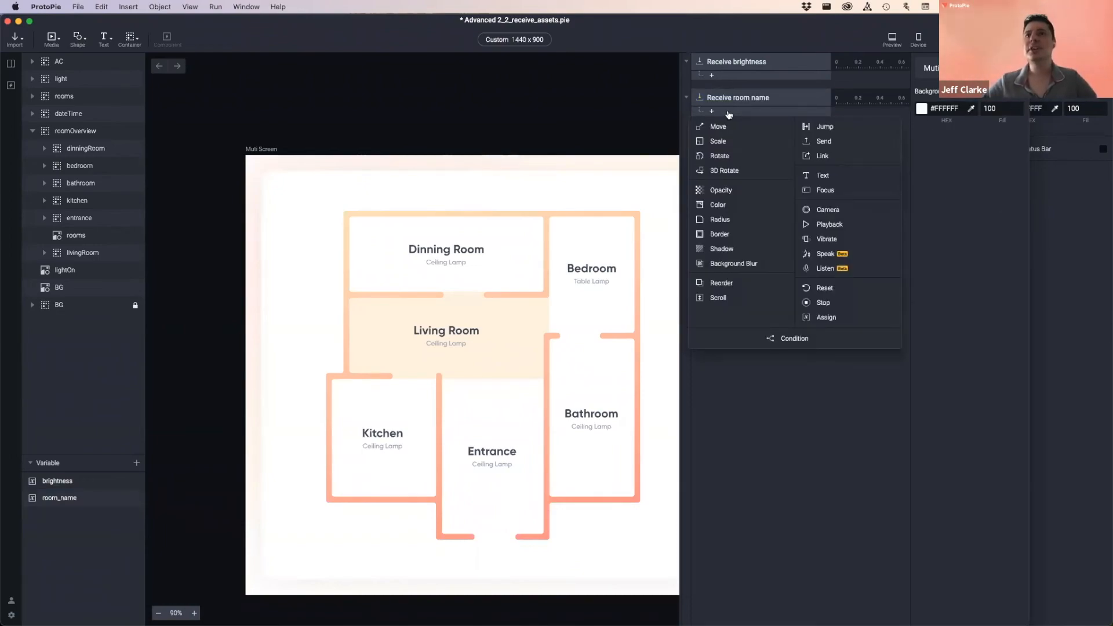
click(793, 339)
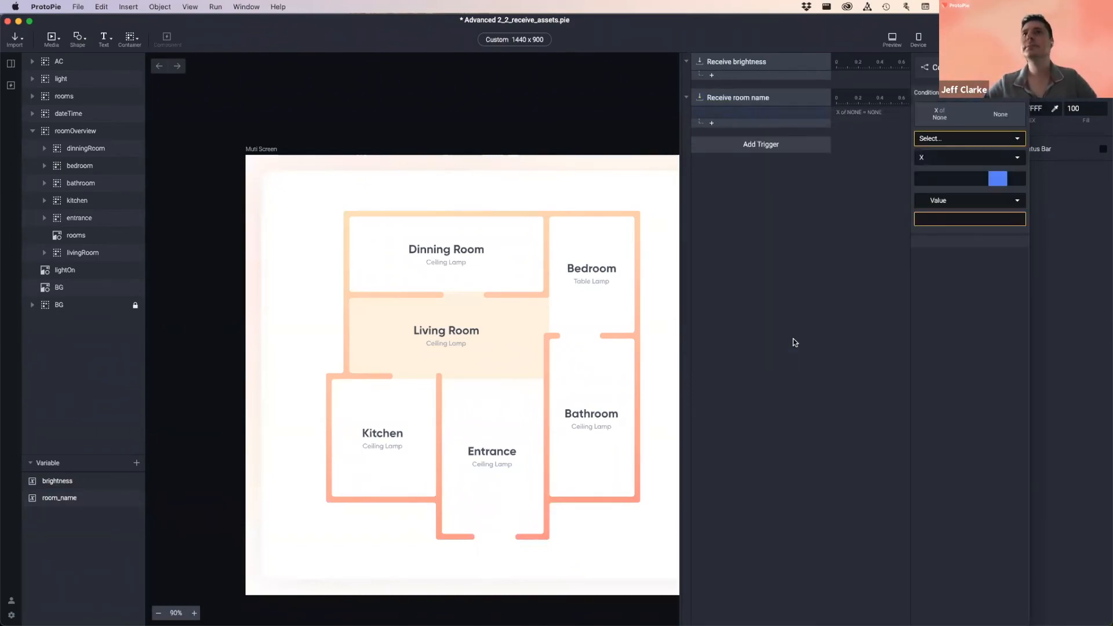
click(993, 138)
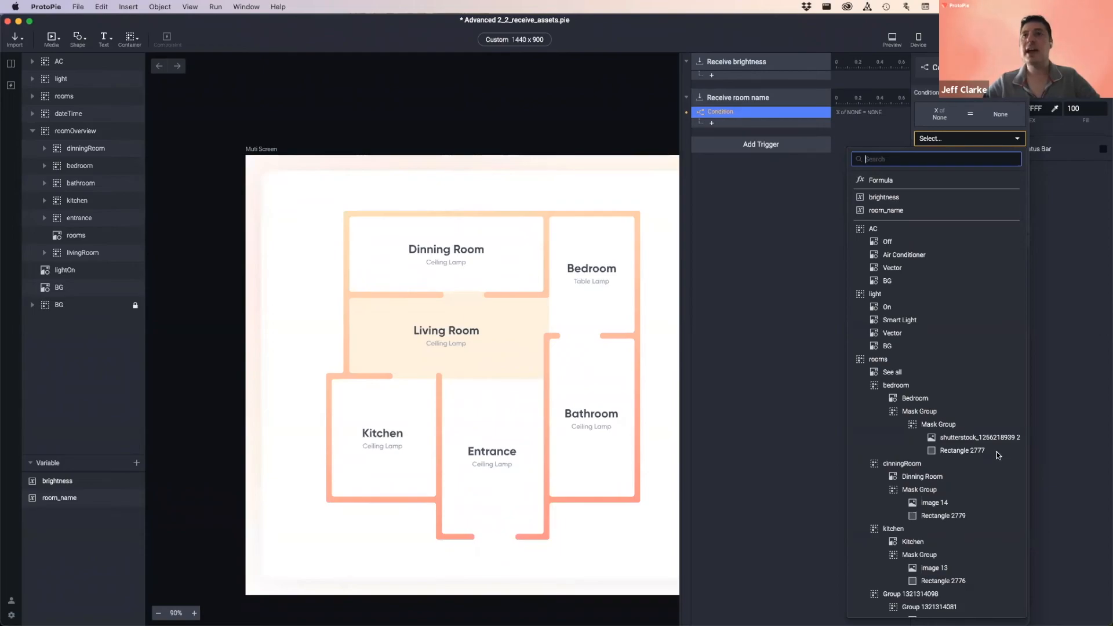
click(1060, 211)
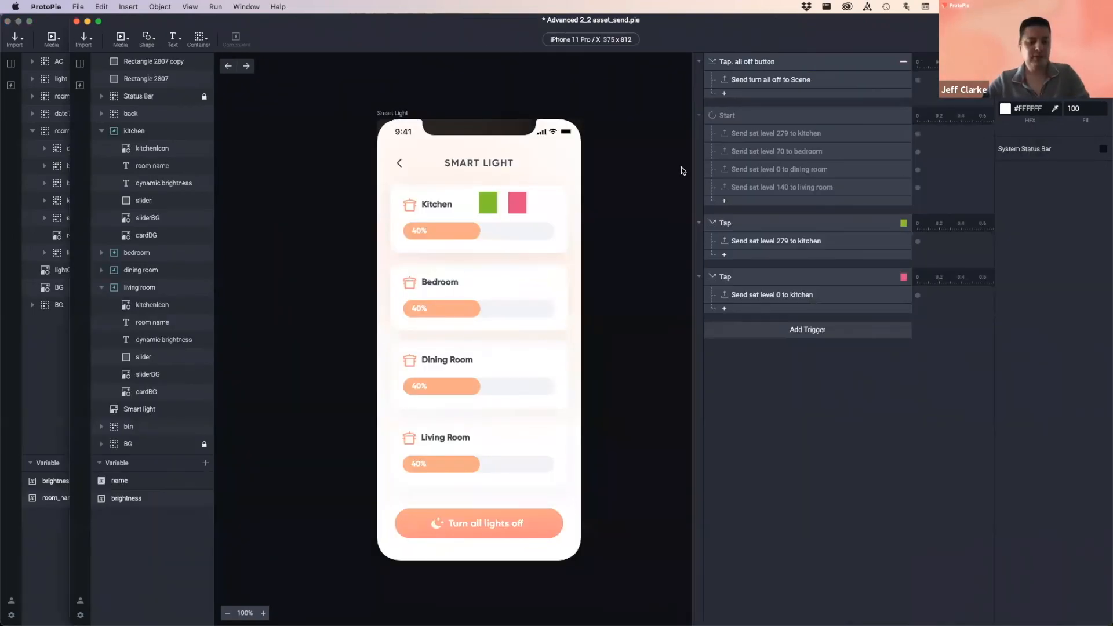
key(super+grave)
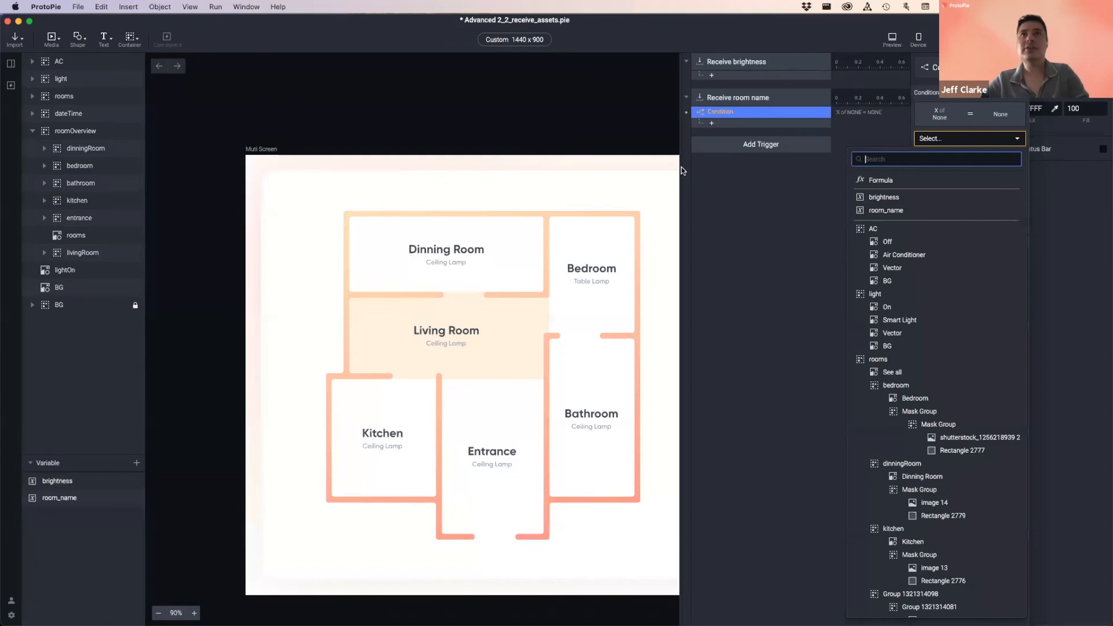
click(882, 181)
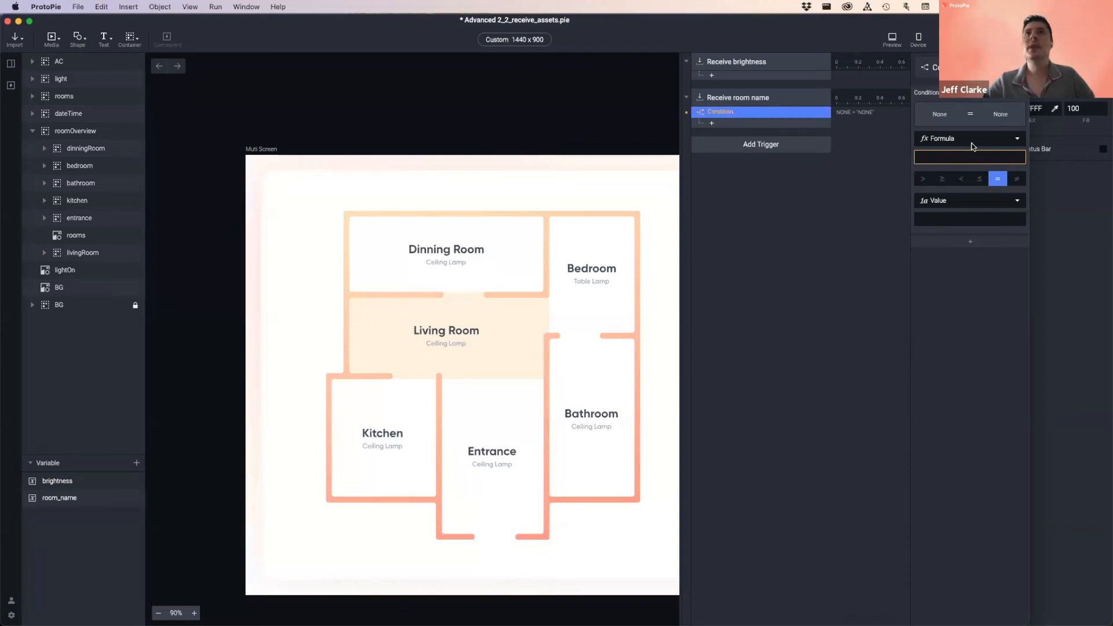
click(951, 138)
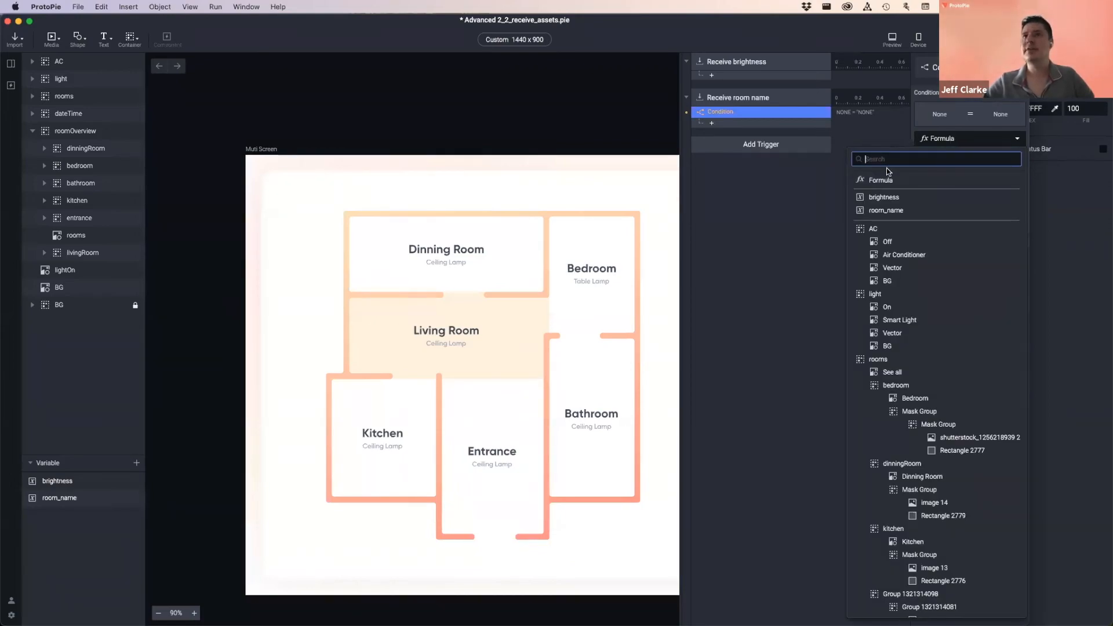
click(897, 212)
- Keep room_name = a plain value, focus the Value field, then switch to the sender pie
click(967, 201)
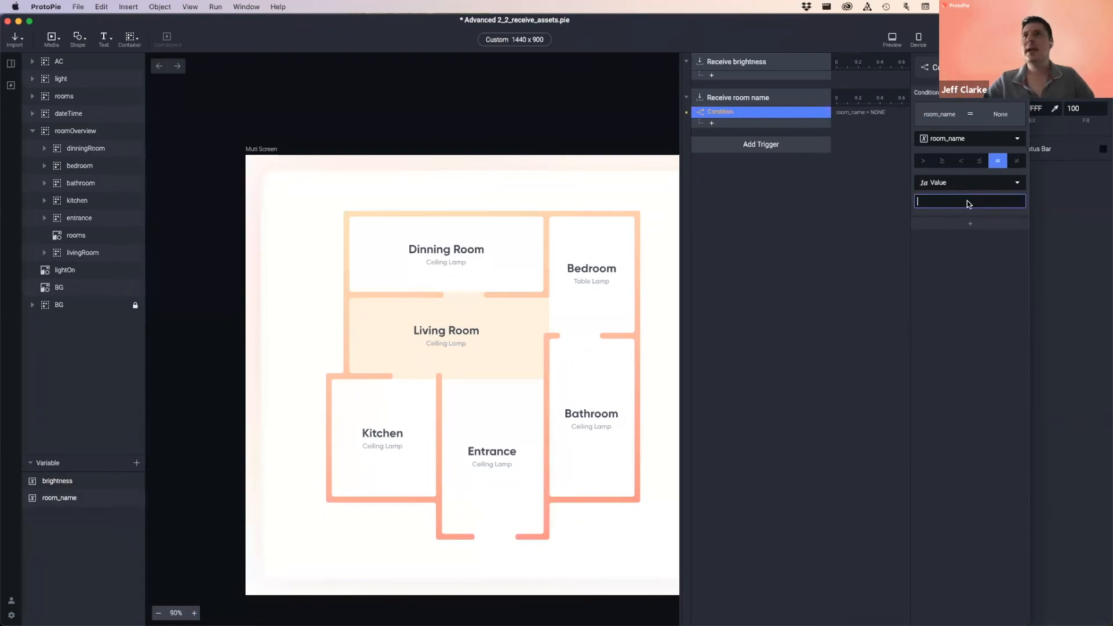
click(962, 183)
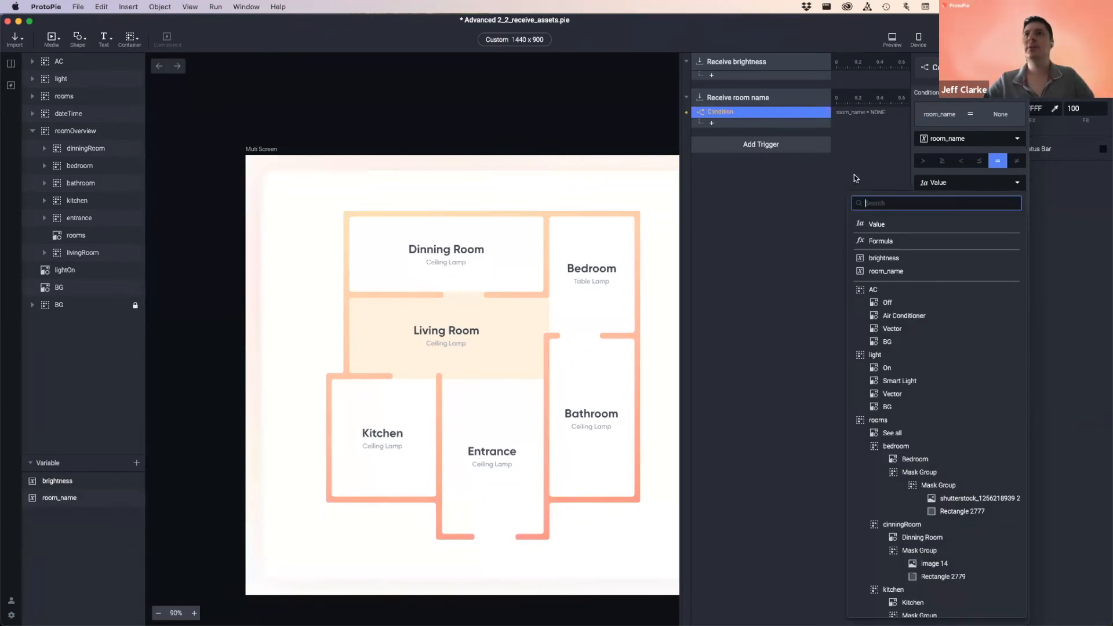
click(927, 198)
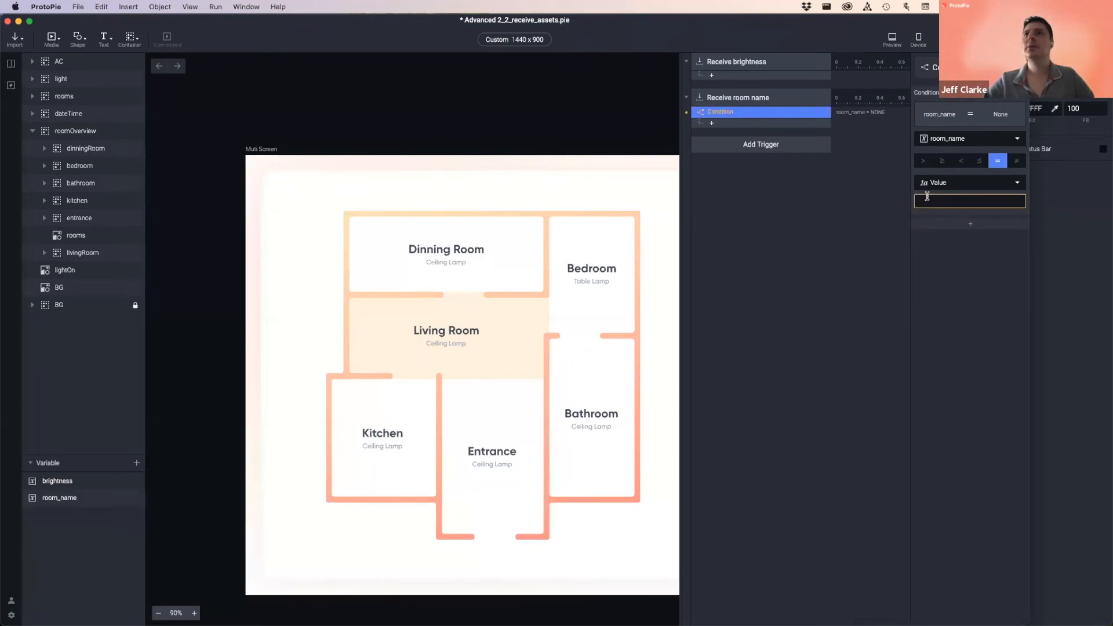
click(967, 140)
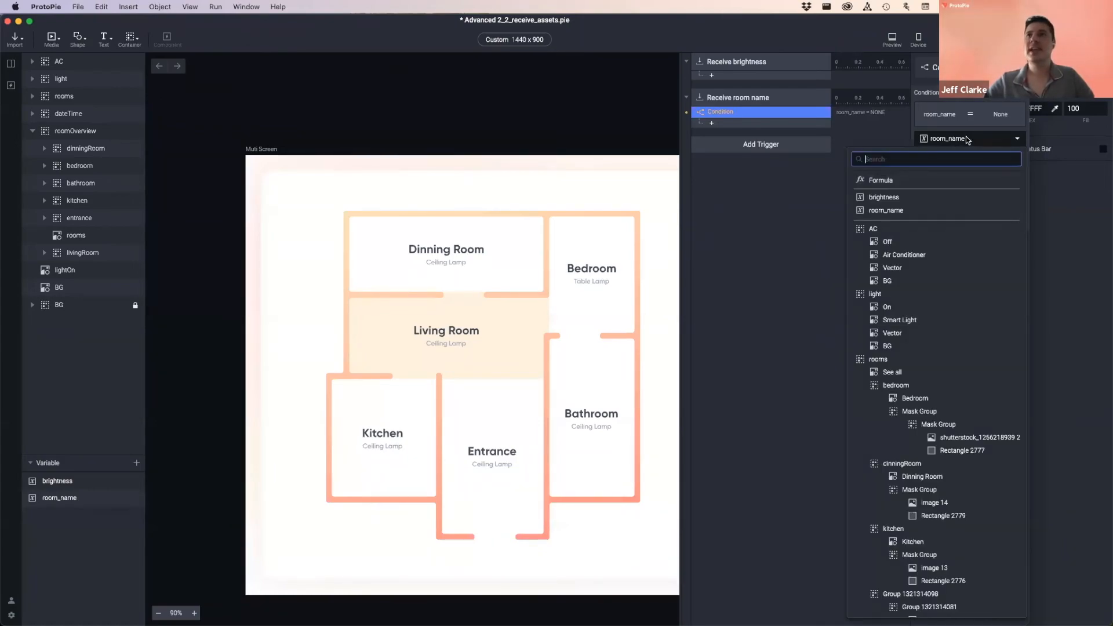
click(906, 211)
click(941, 202)
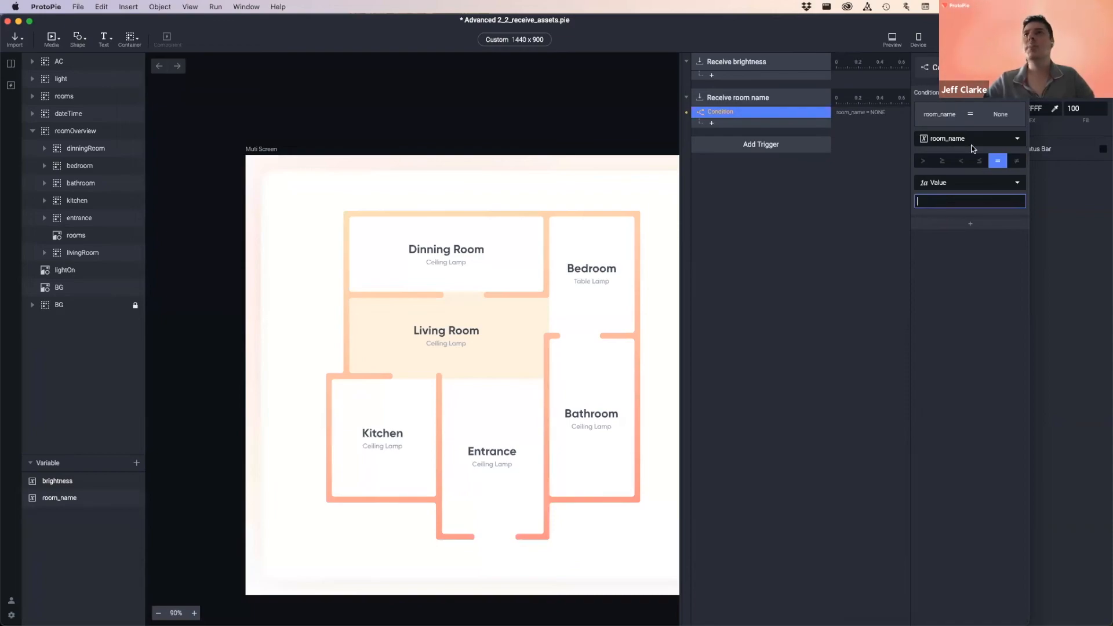
click(974, 140)
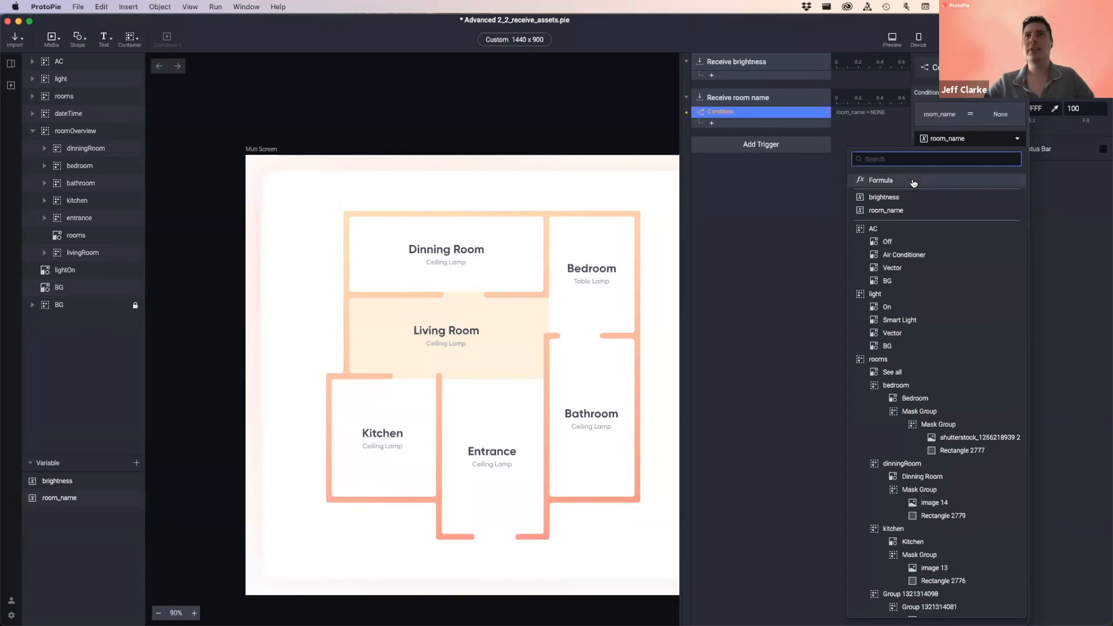
click(811, 198)
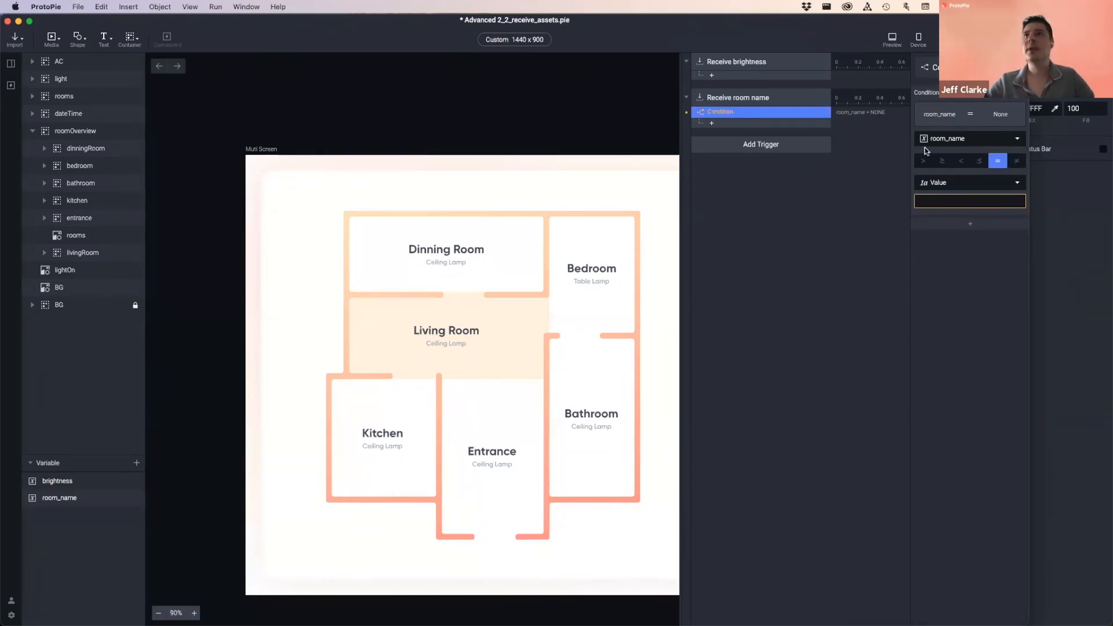
click(978, 139)
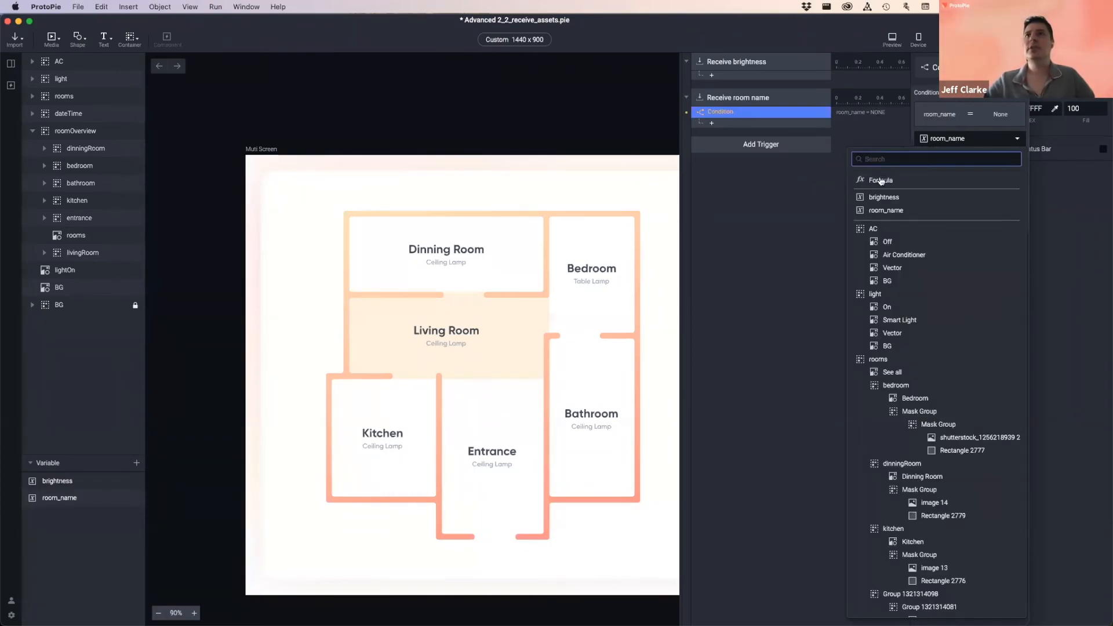
click(887, 210)
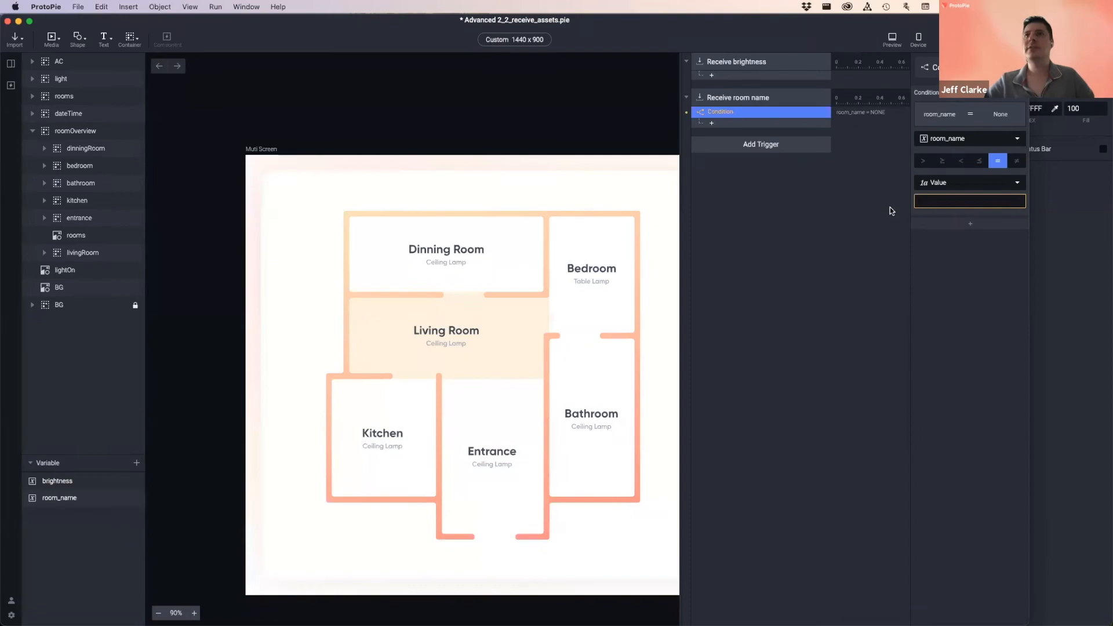
click(948, 201)
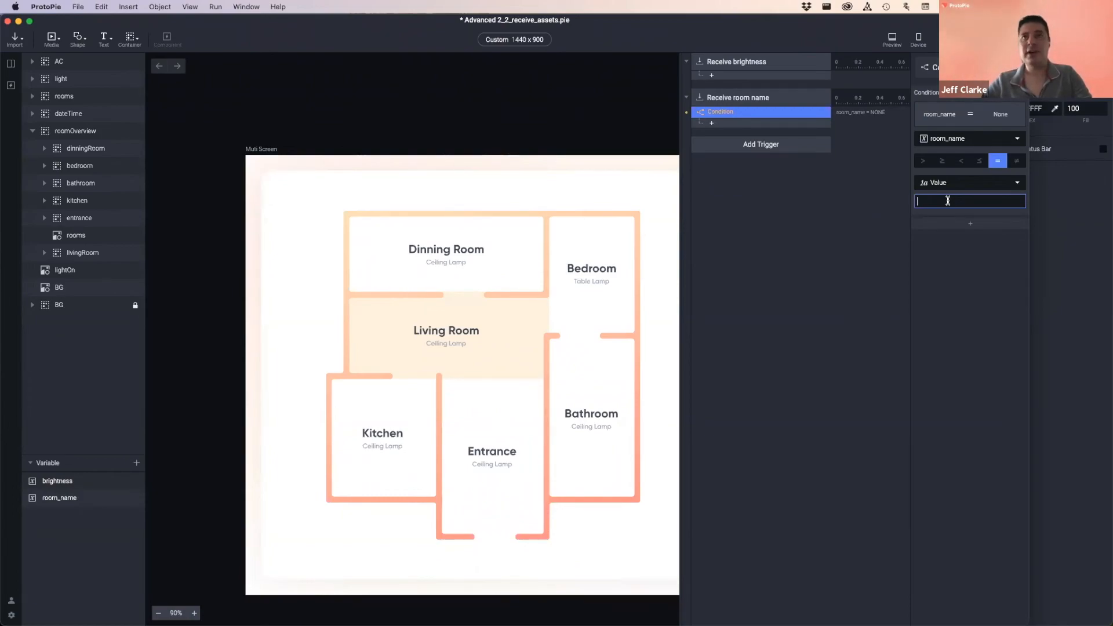
key(super+Tab)
key(super+Tab)
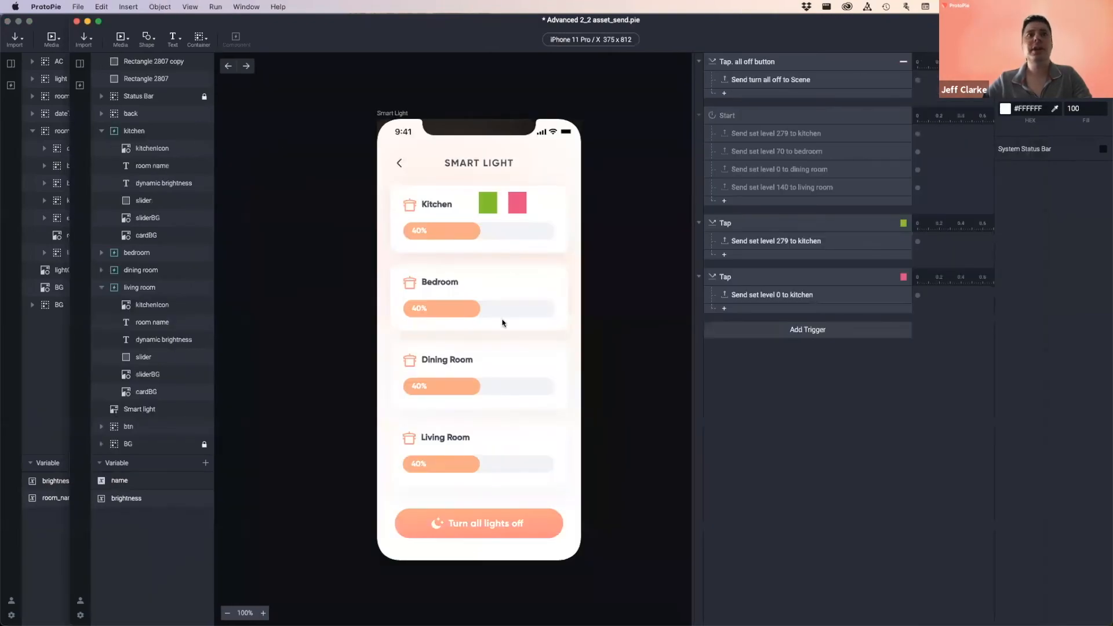
- Copy the Living Room card's title text in the sender pie and return to the receiver pie
click(441, 437)
double_click(430, 436)
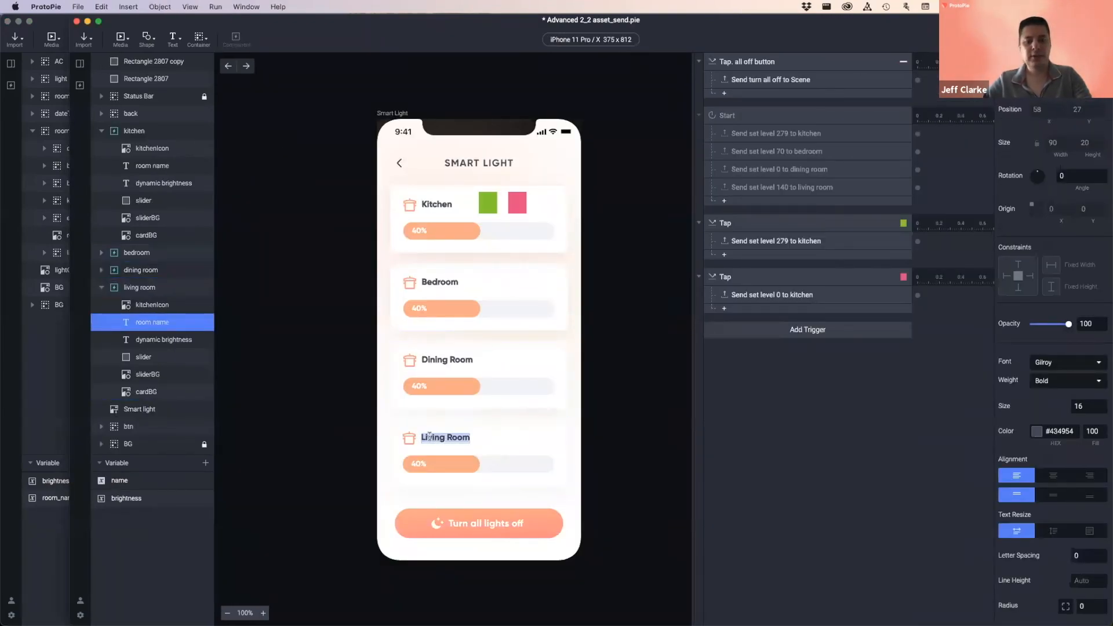
click(424, 437)
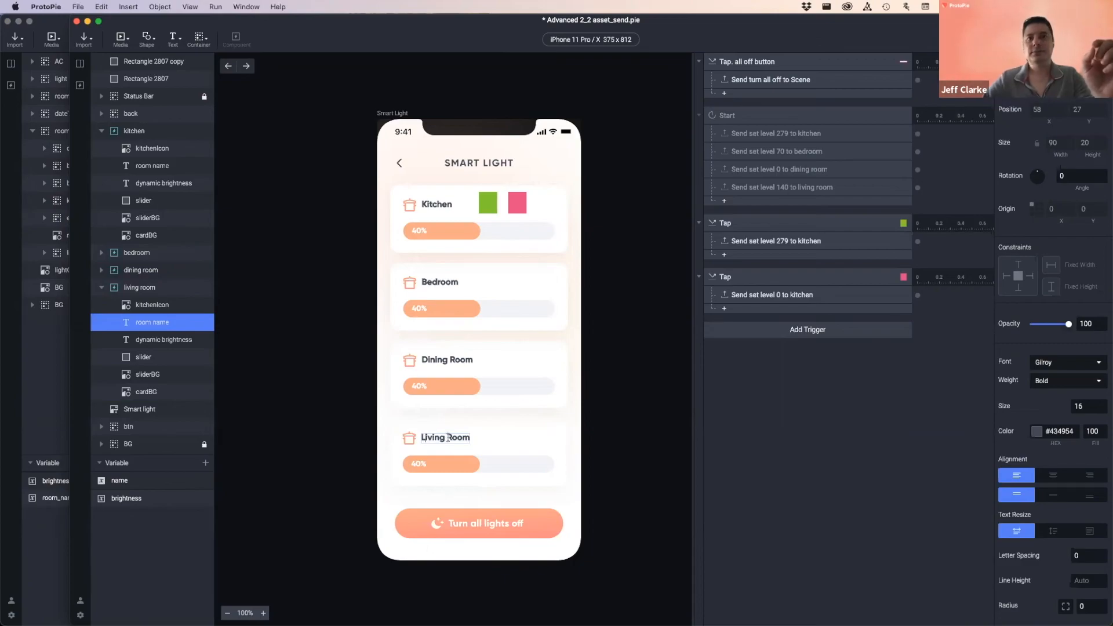
click(864, 398)
double_click(435, 439)
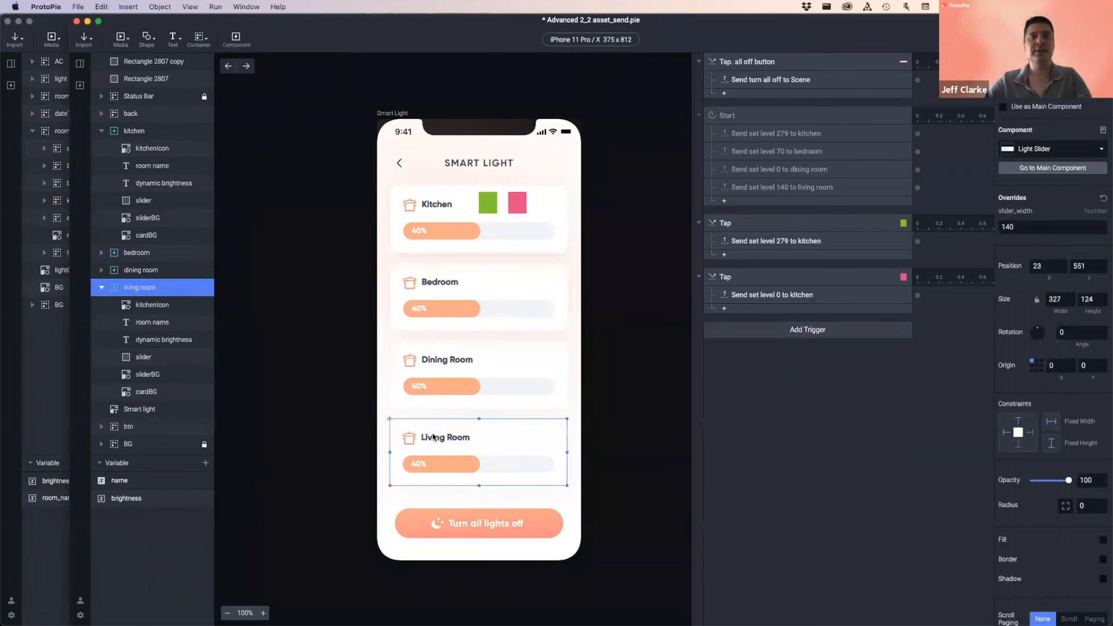
double_click(434, 438)
key(super+a)
key(super+c)
scroll(433, 436, down, 1)
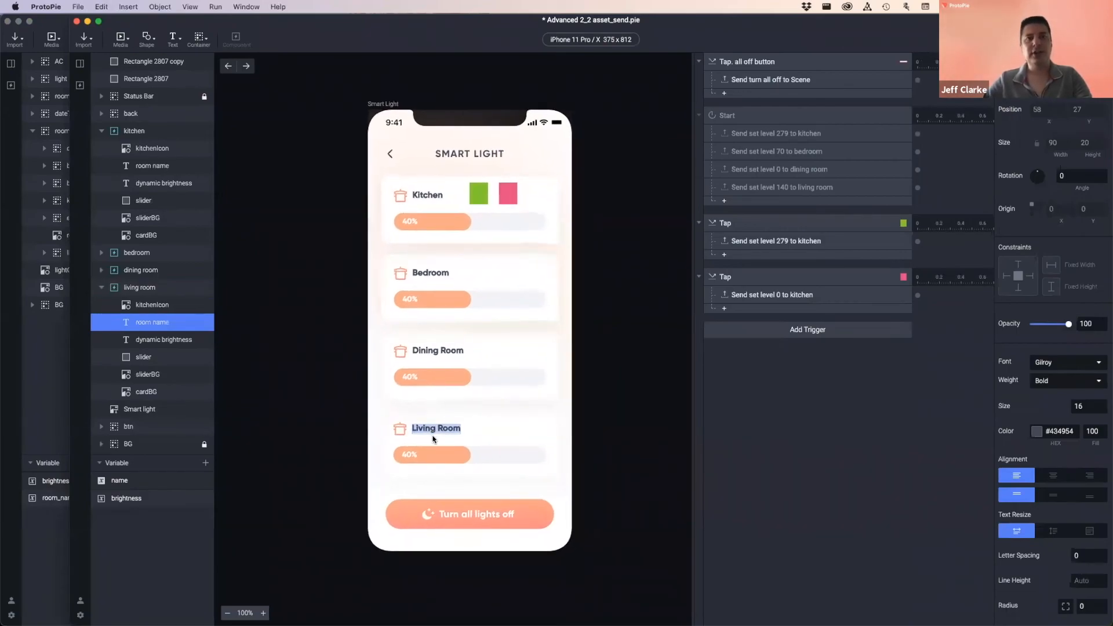
click(815, 440)
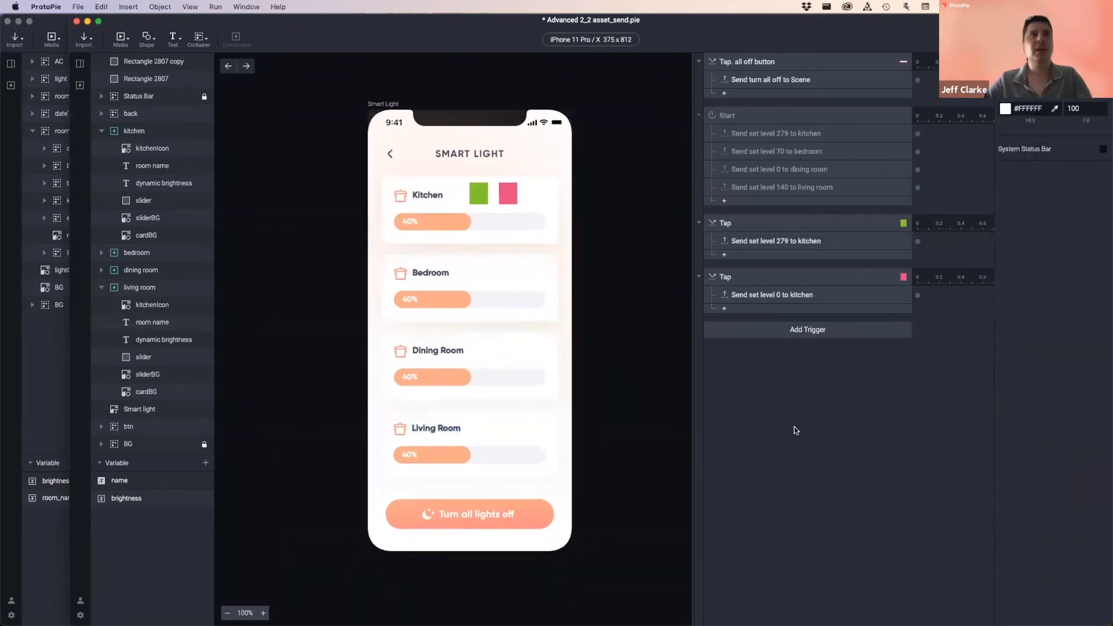
click(52, 25)
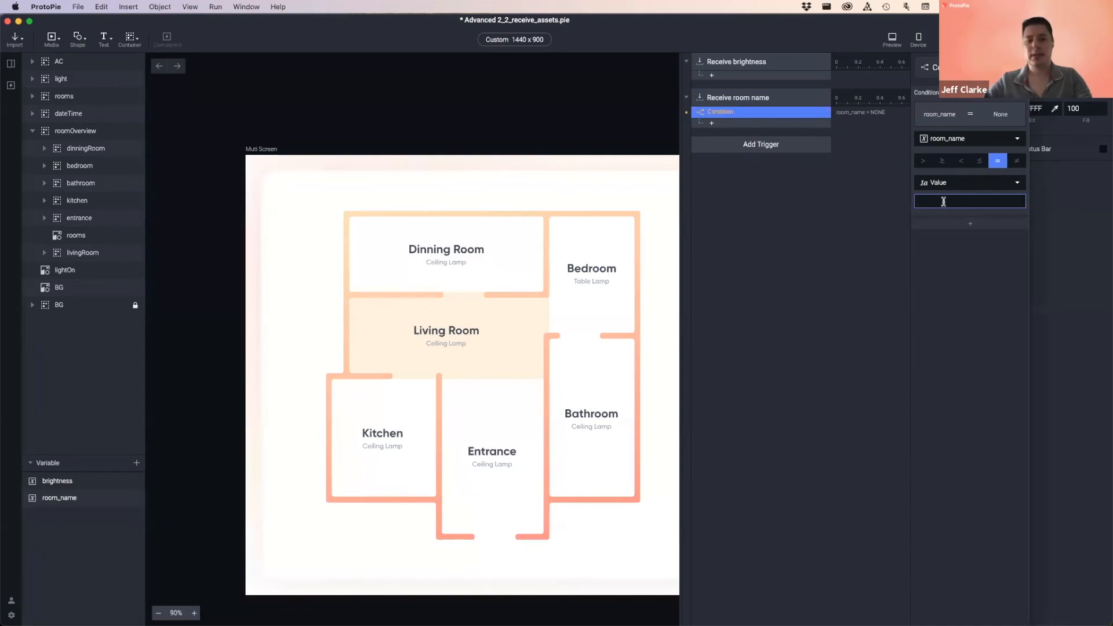
key(super+v)
click(976, 256)
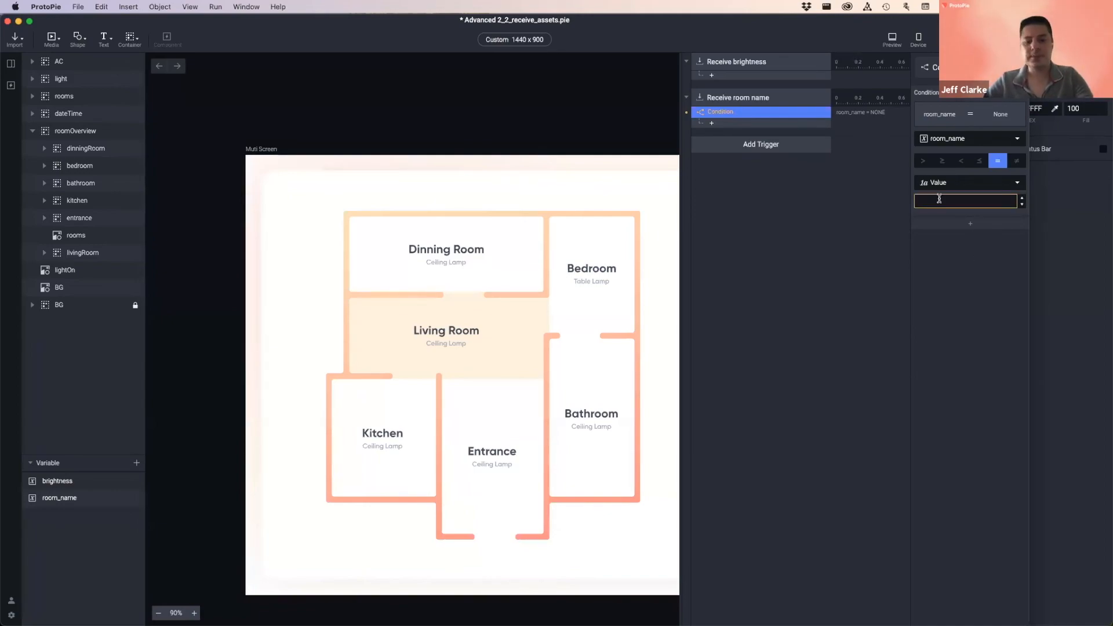
click(939, 199)
key(super+v)
click(969, 290)
click(942, 202)
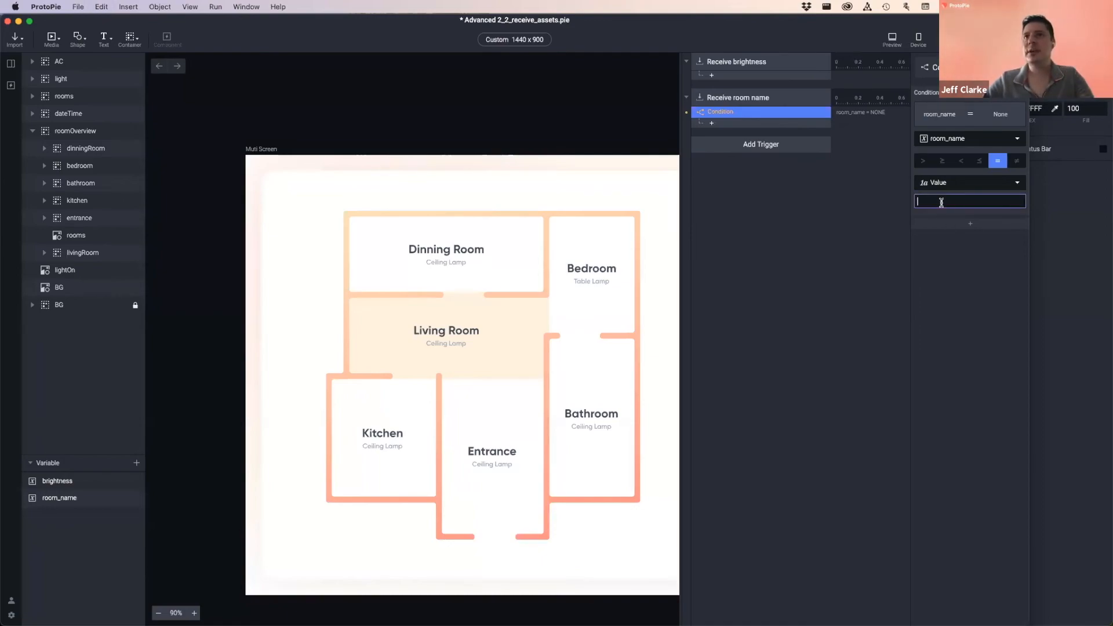
key(super+v)
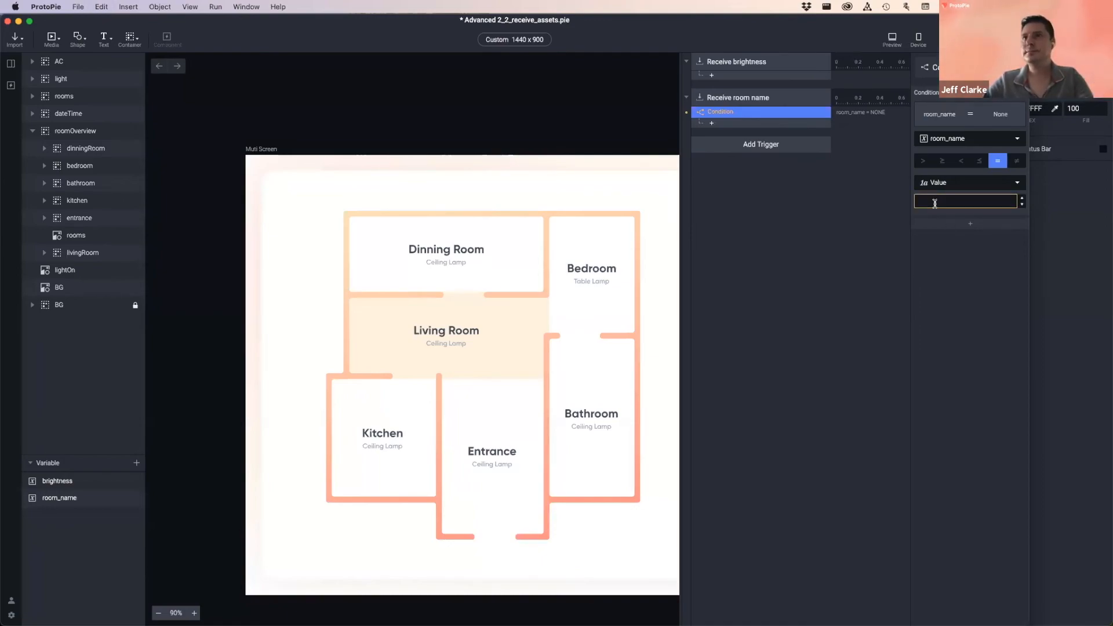
key(super+v)
key(super+z)
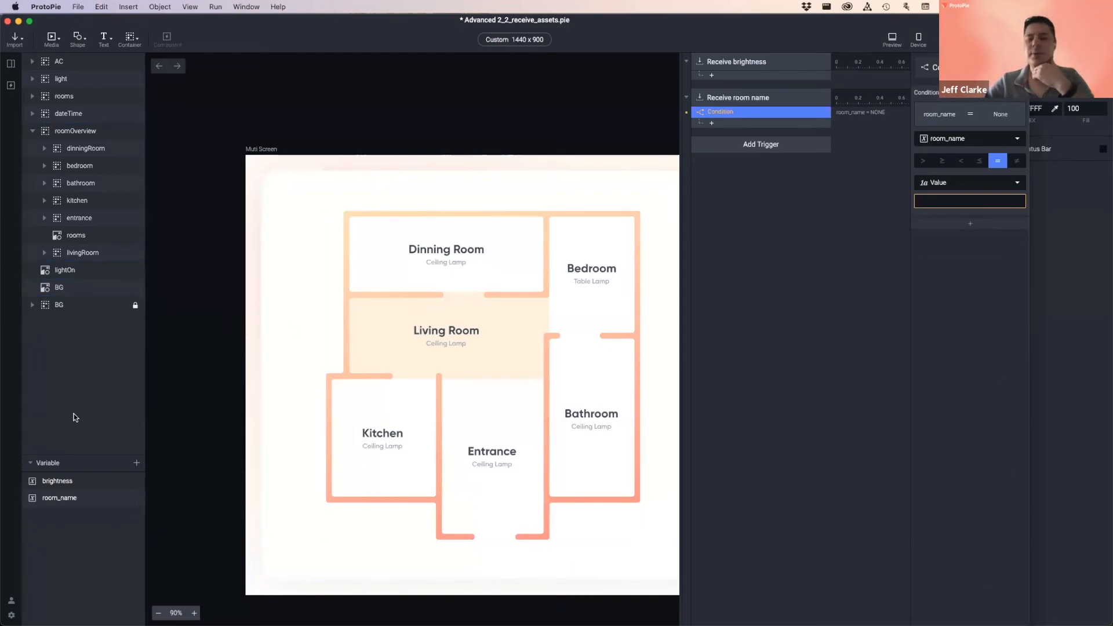
- Try 'Living Room' and a 1234 test value in the condition's Value, then clear it
click(69, 502)
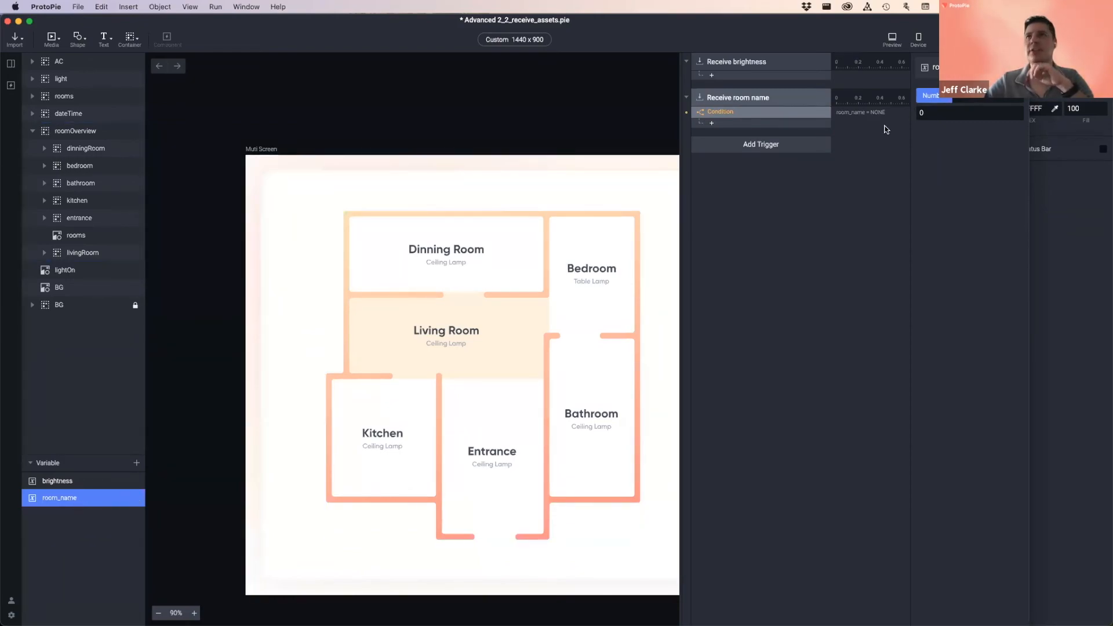
click(933, 114)
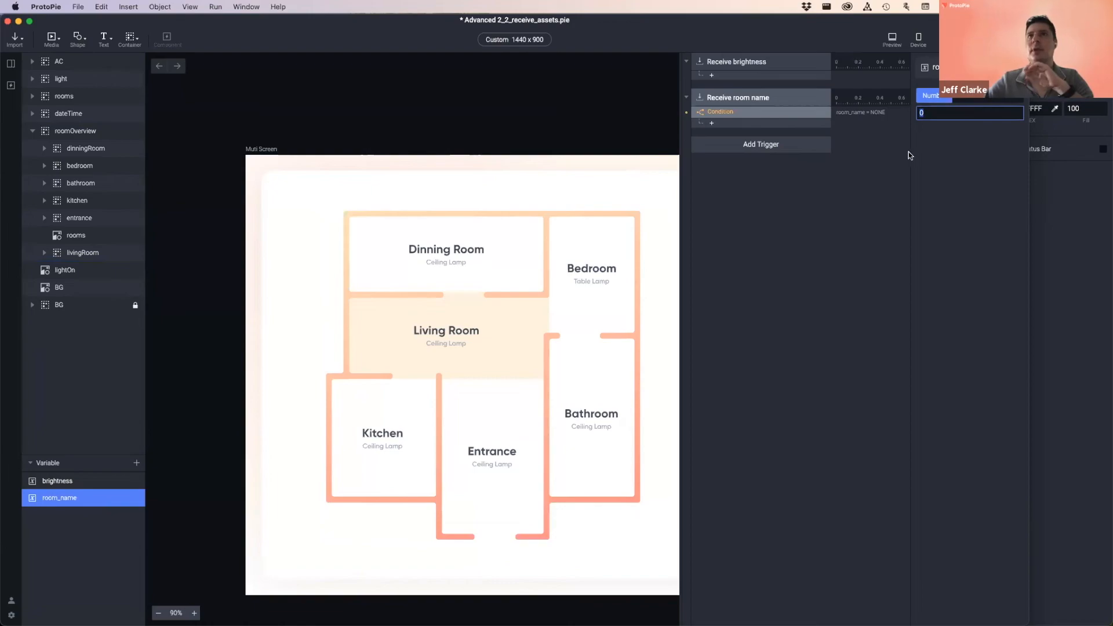
click(765, 113)
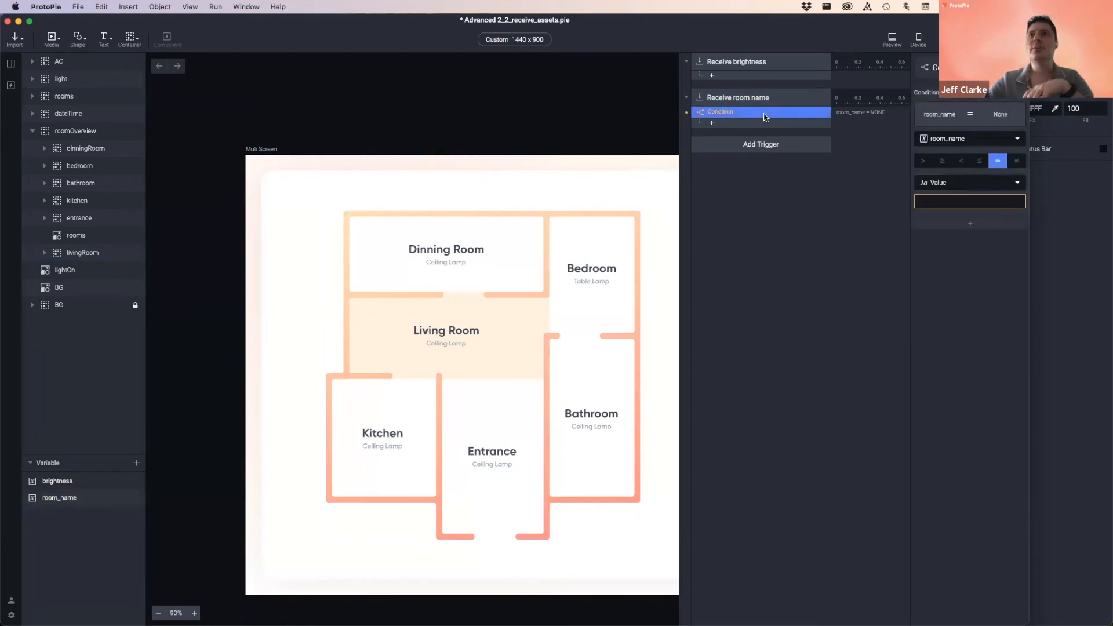
click(929, 201)
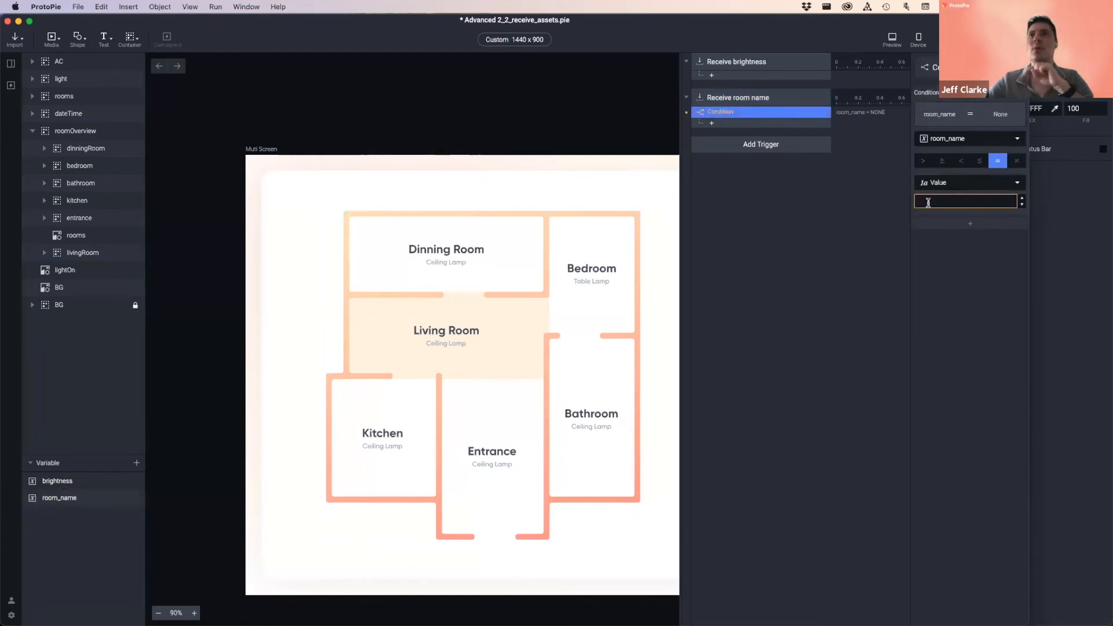
click(938, 201)
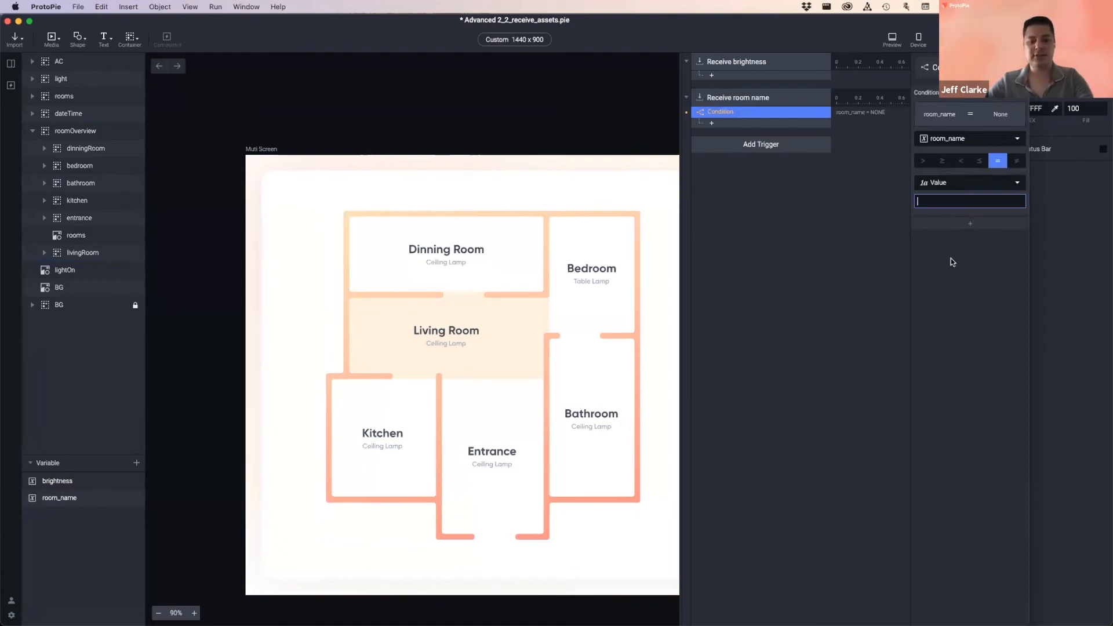
text(Living Room)
click(963, 274)
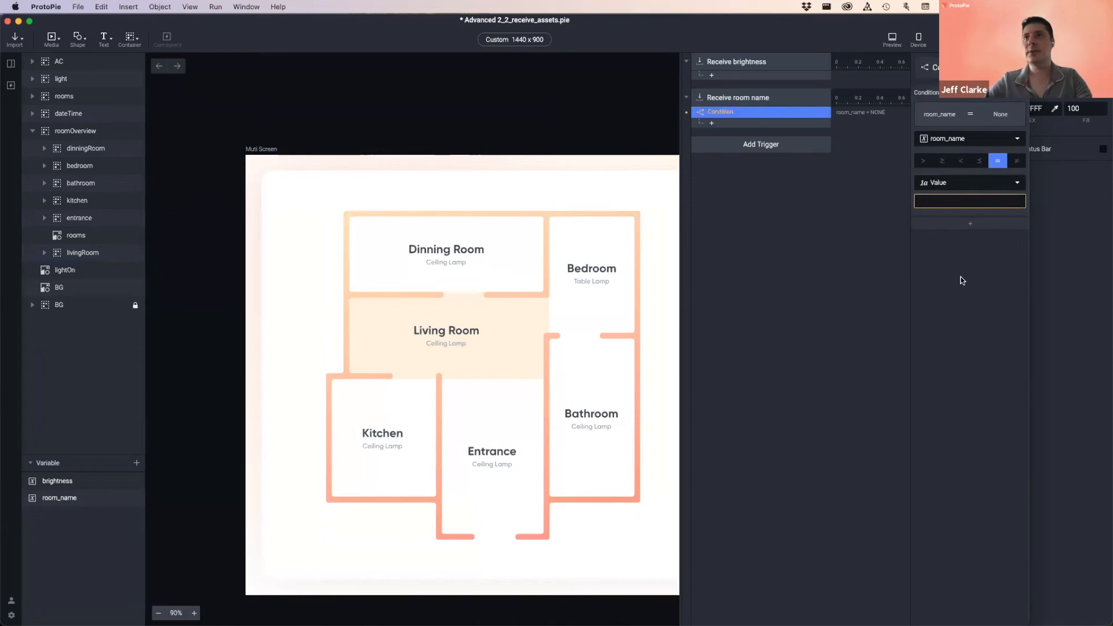
click(938, 201)
text(1234)
click(960, 276)
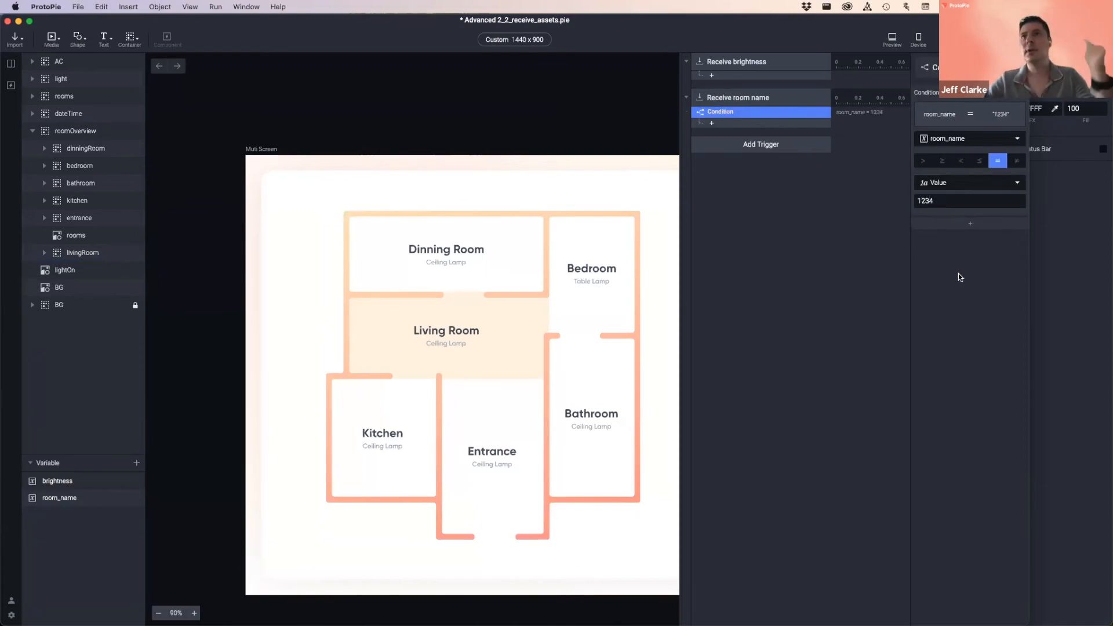
double_click(954, 201)
key(BackSpace)
click(738, 112)
- Make room_name a Text variable and set the condition to room_name = 'Living Room'
click(76, 498)
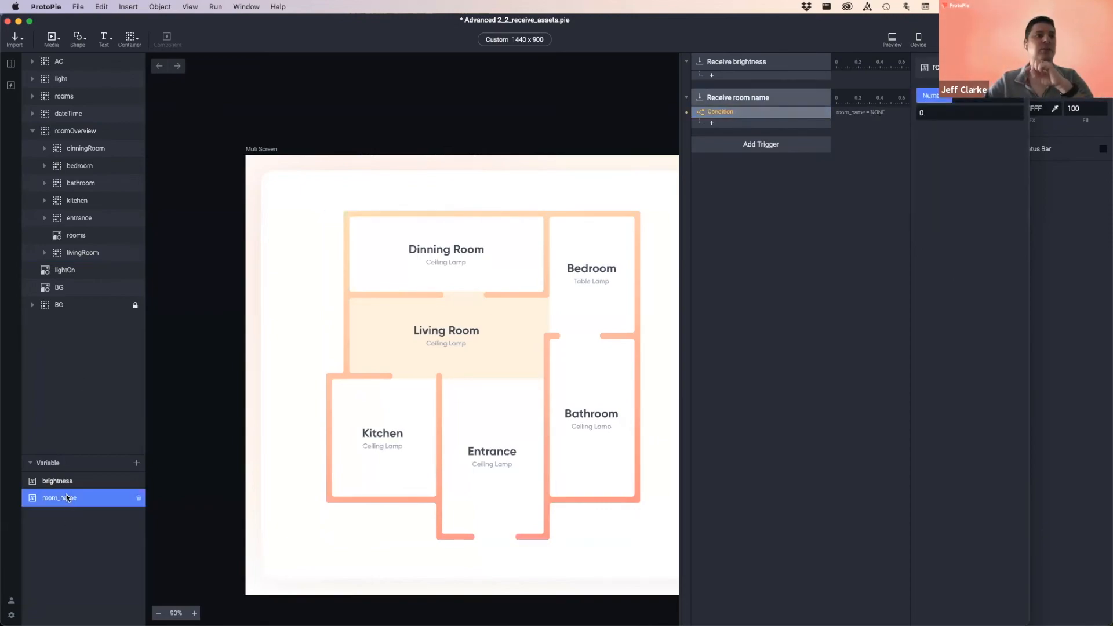
click(970, 96)
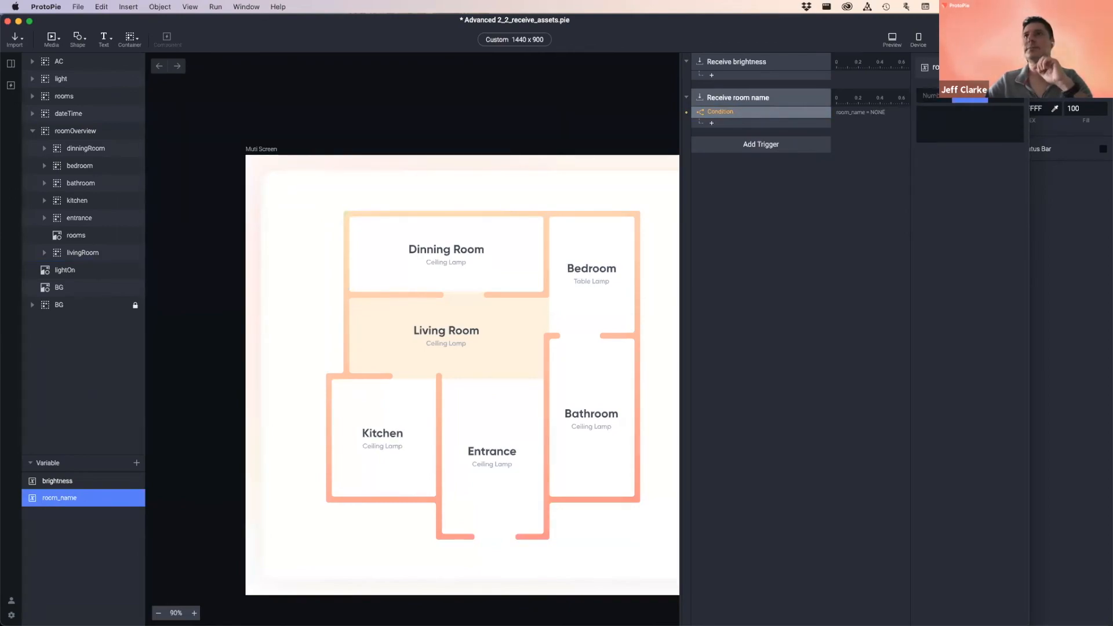
click(735, 113)
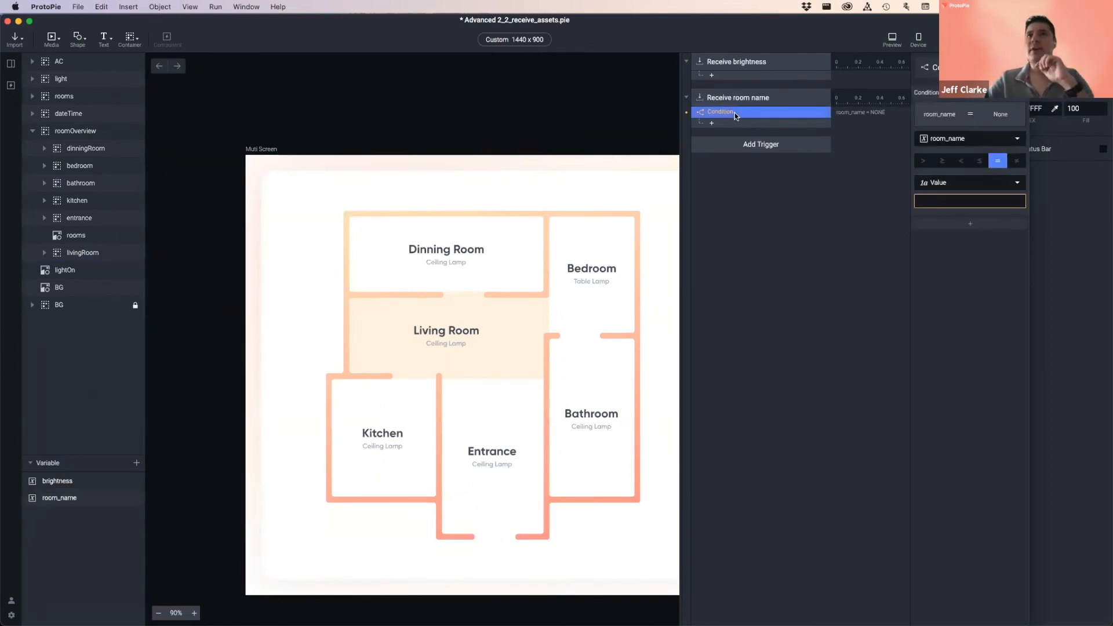
click(965, 204)
text(Living Room)
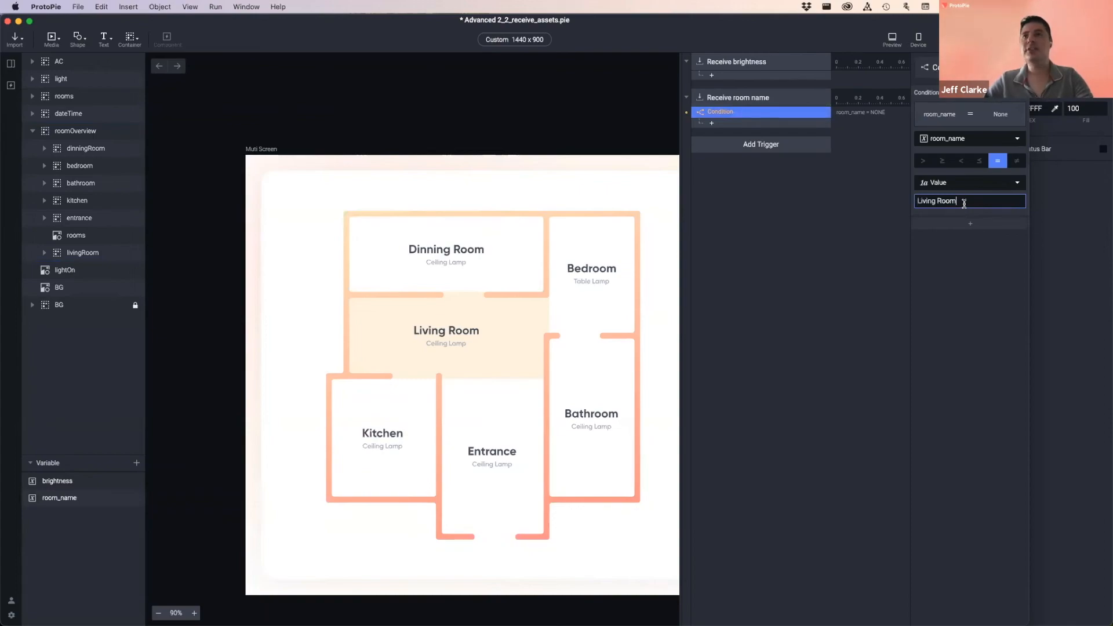
click(983, 298)
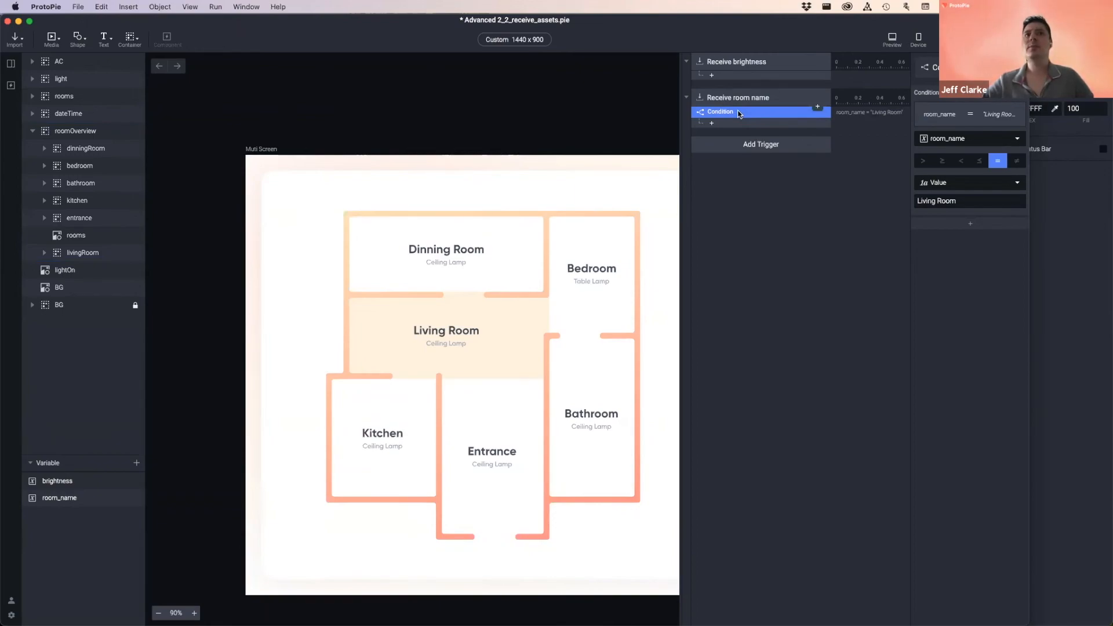
click(74, 273)
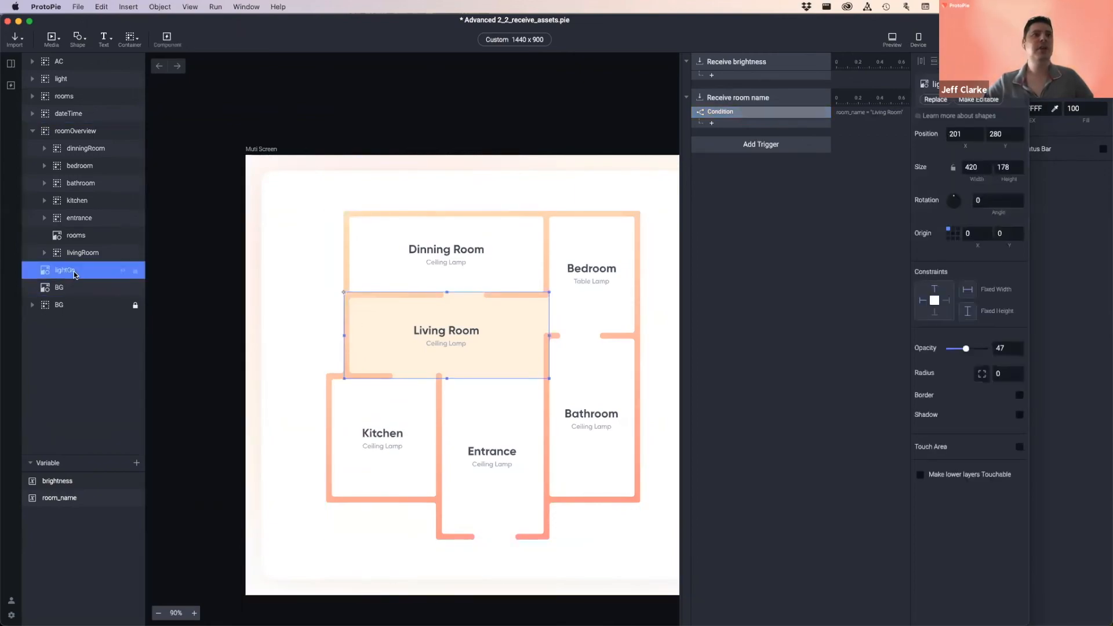
- Add an Opacity response setting lightOn's opacity to the brightness variable over 0.2 s
click(729, 123)
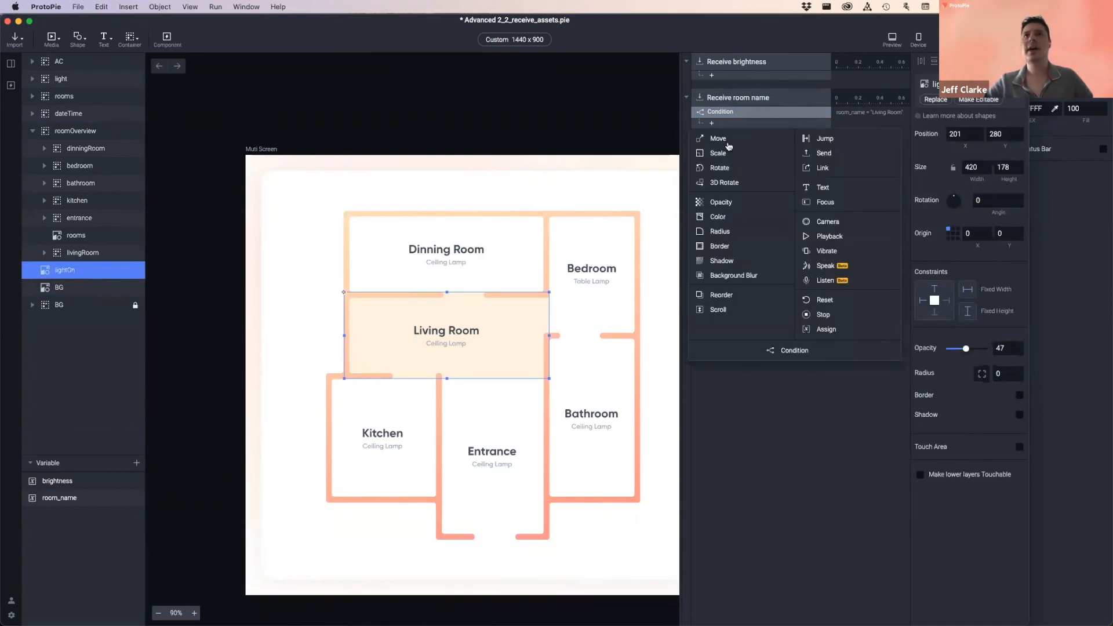
click(722, 201)
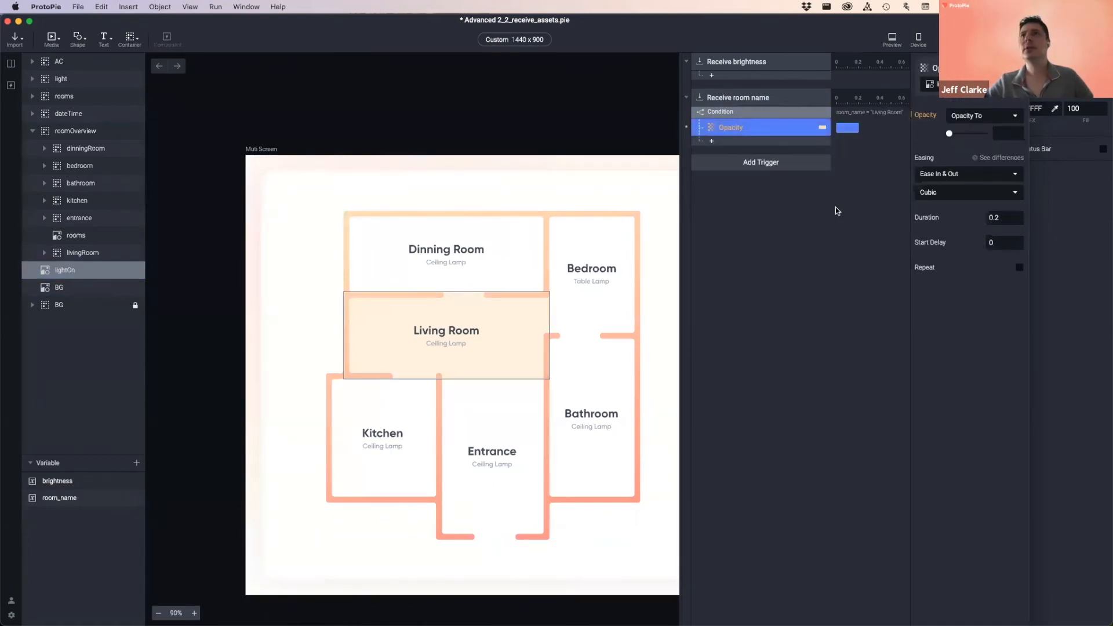
click(1003, 133)
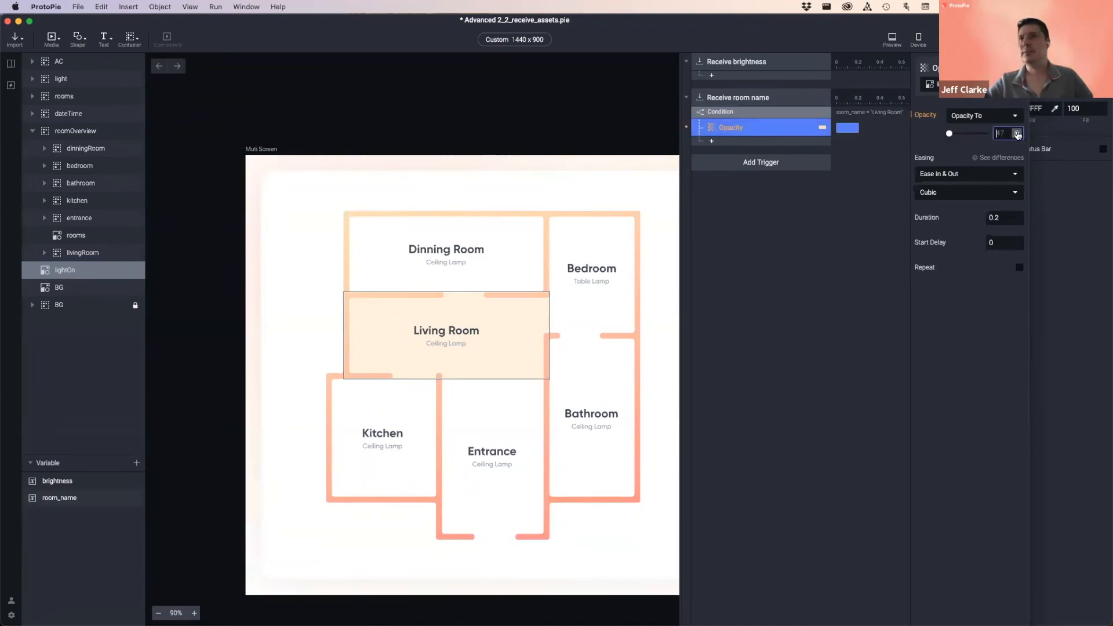
click(1017, 134)
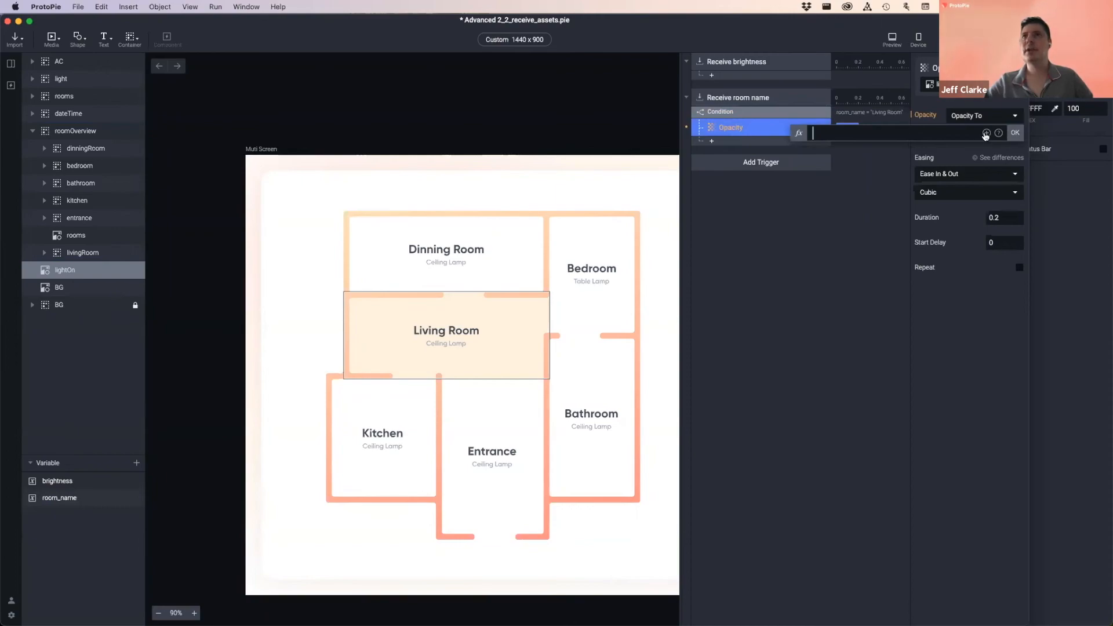
click(987, 134)
click(851, 186)
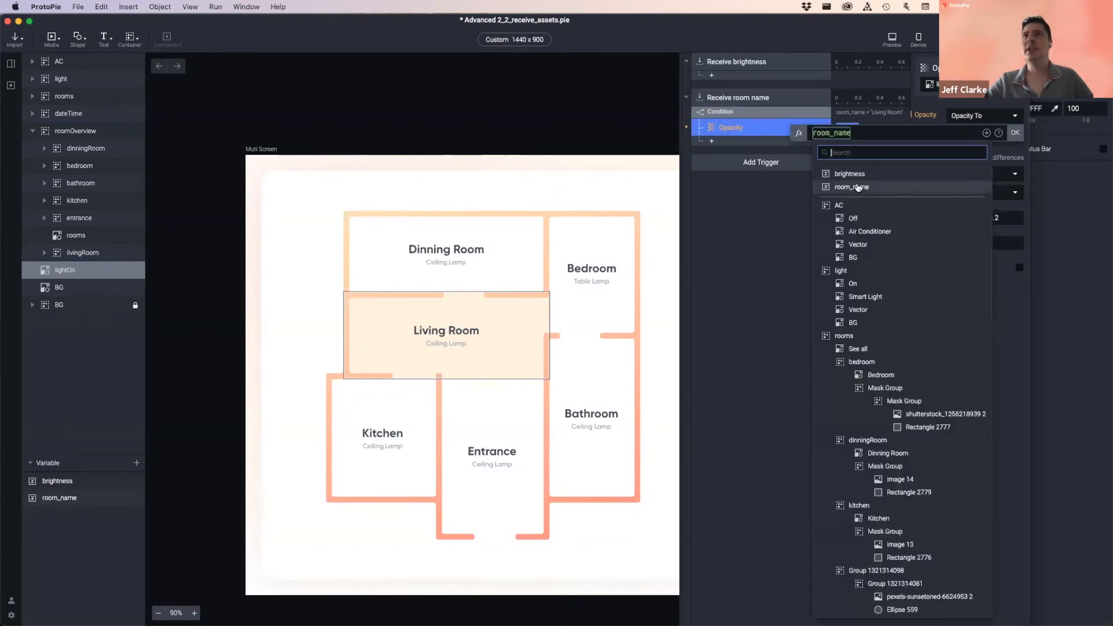
click(859, 175)
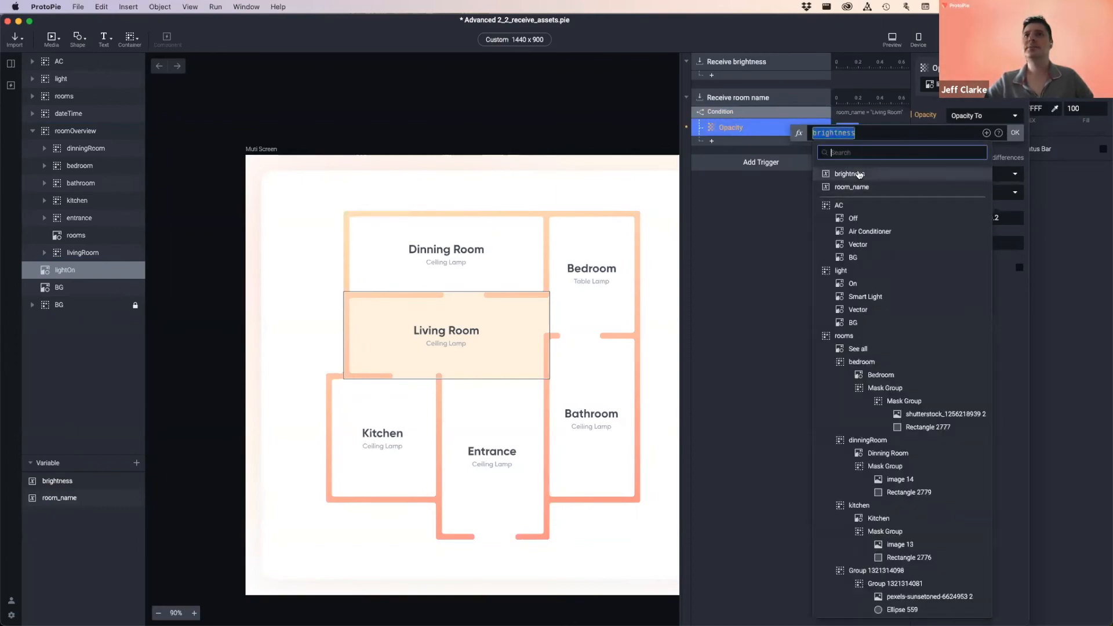
click(860, 175)
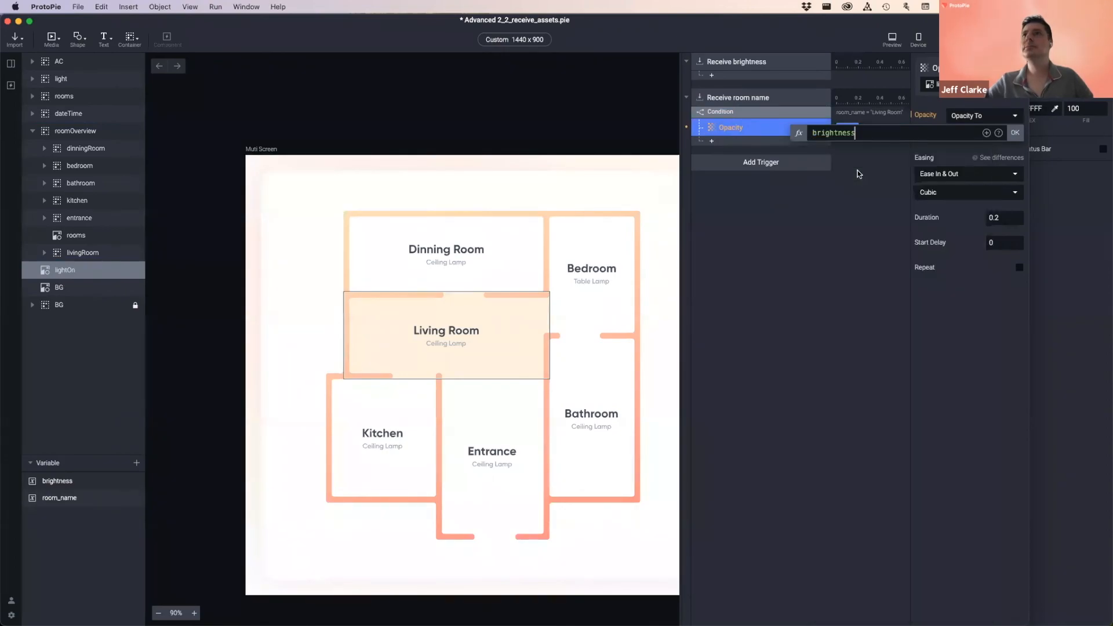
click(1015, 134)
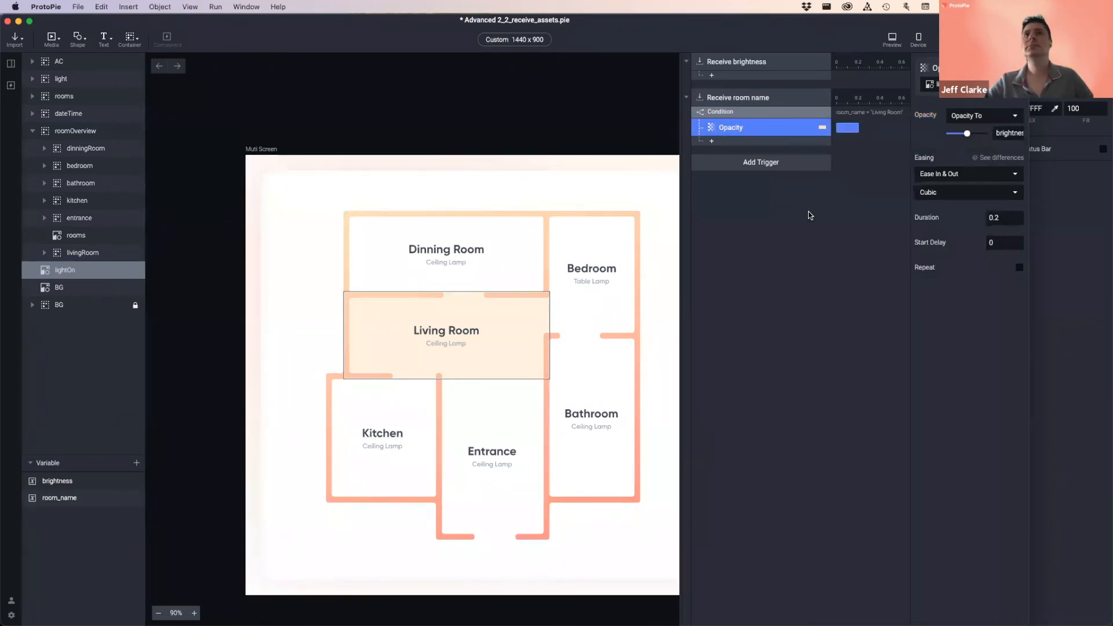
click(1002, 221)
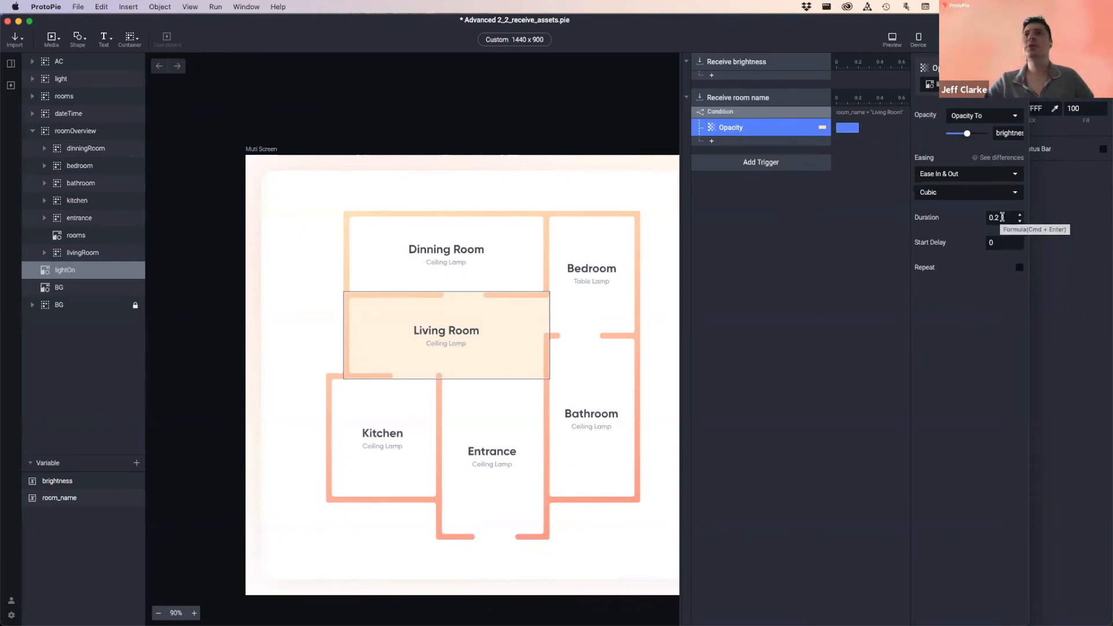
click(985, 218)
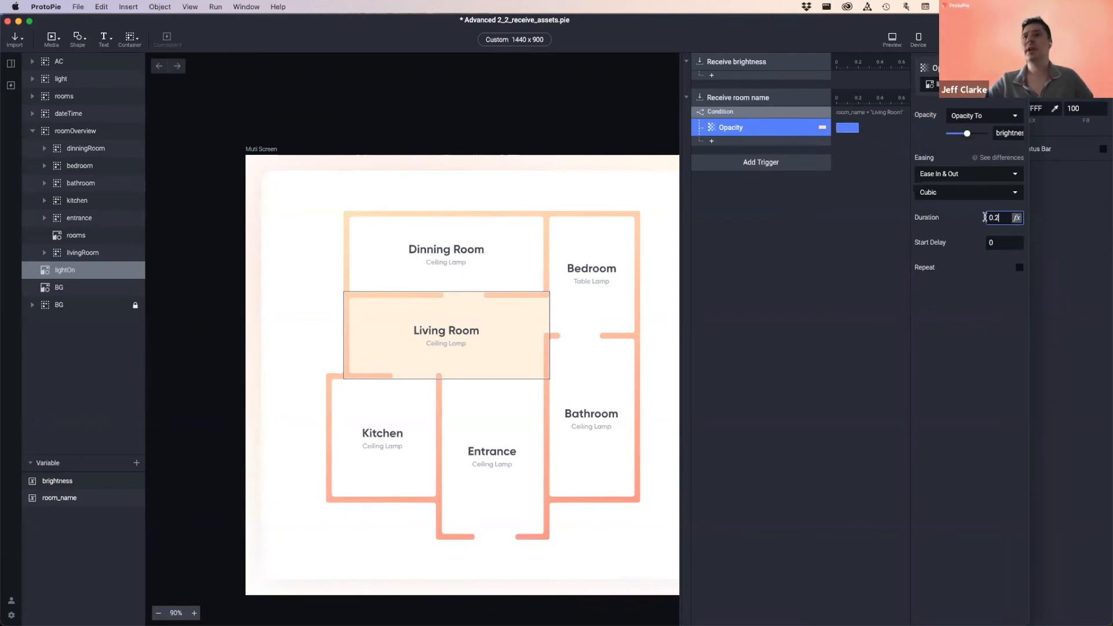
click(787, 229)
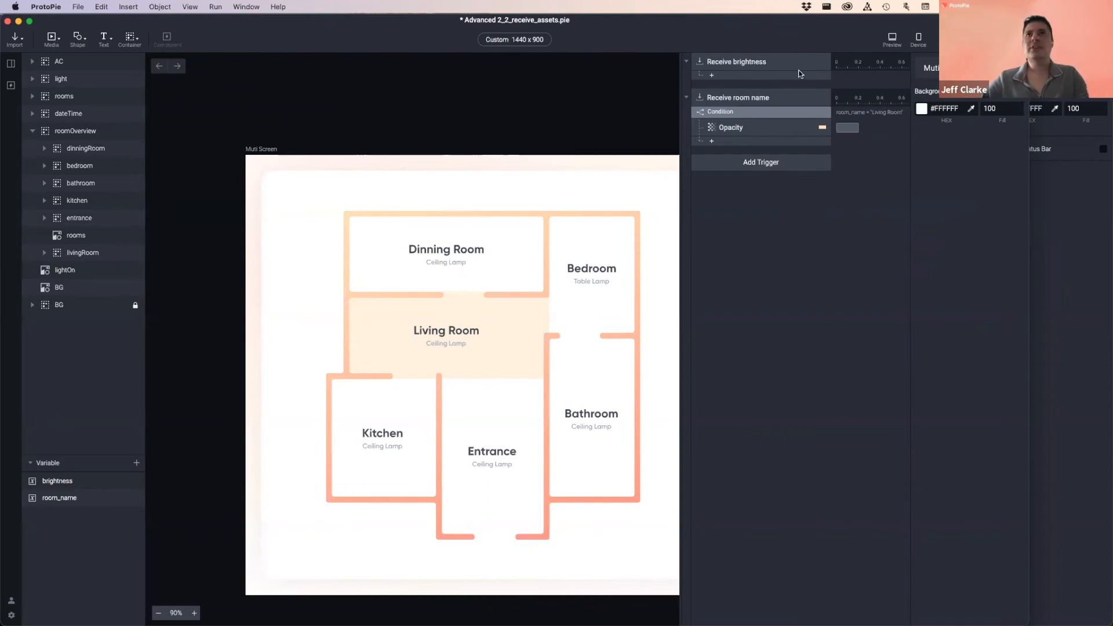
- Save the floor-plan pie and open its preview
key(super+s)
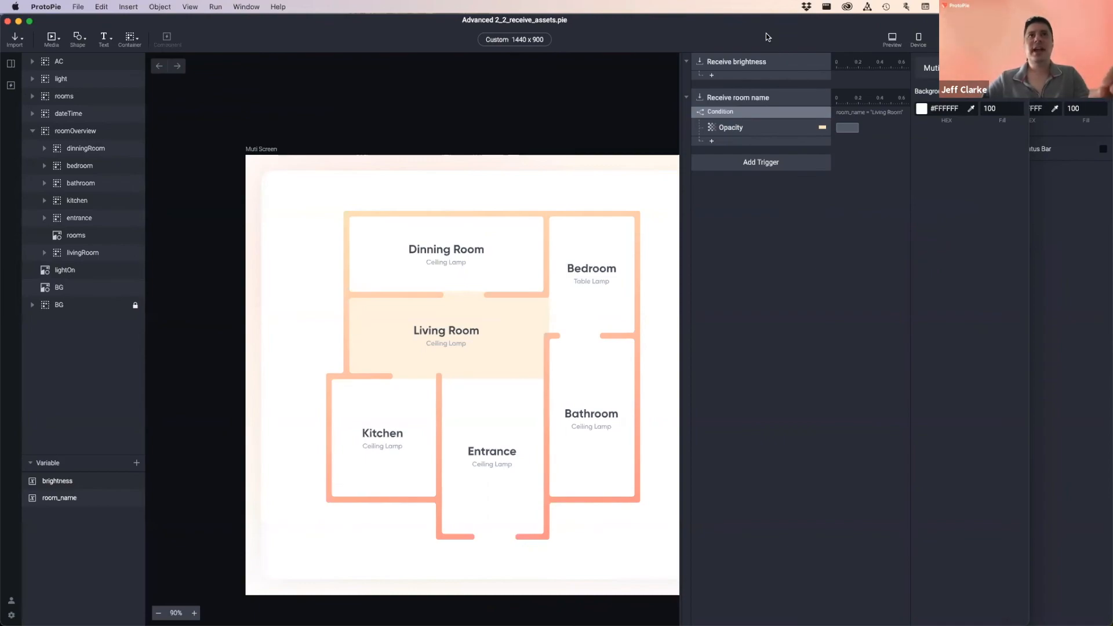
click(894, 40)
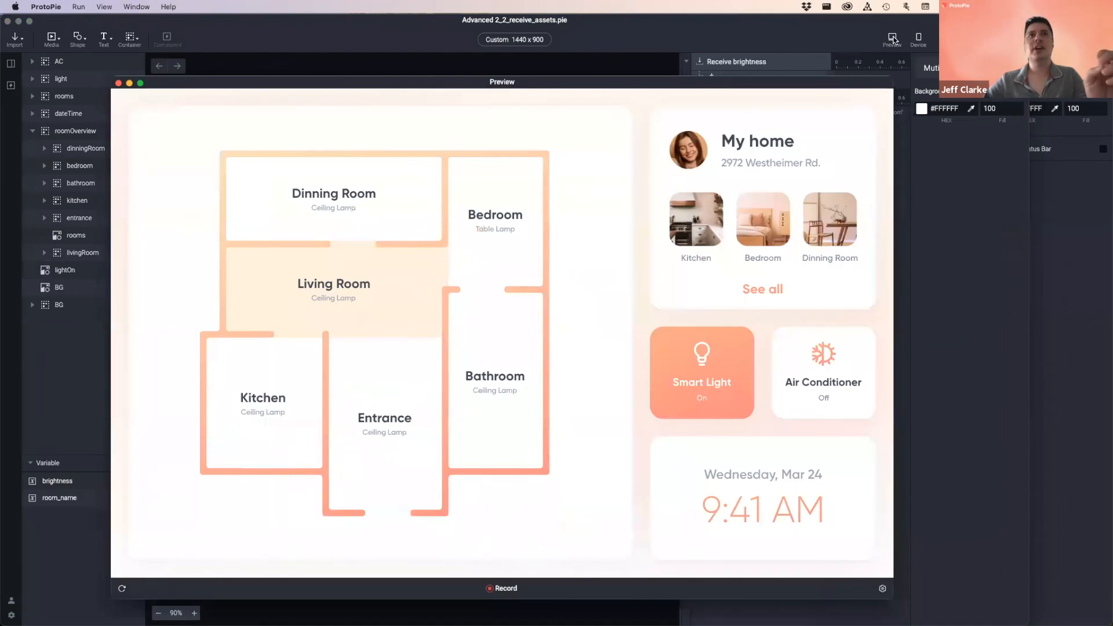
drag(325, 82, 373, 84)
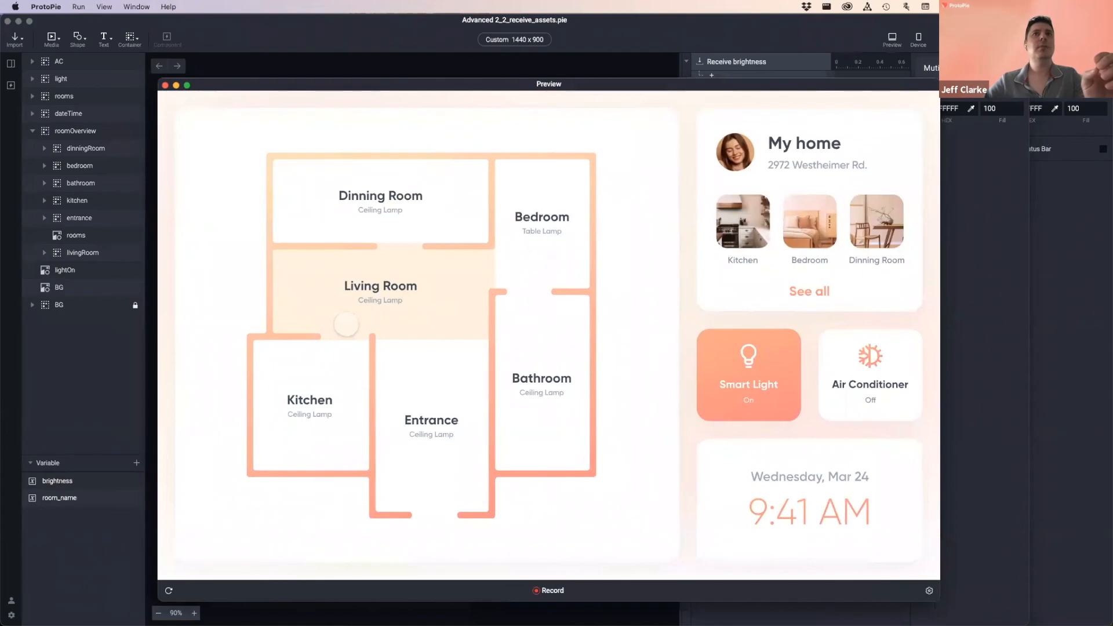
- Preview the Smart Light sender pie, close it, then open QuickTime's open-file dialog
click(1071, 75)
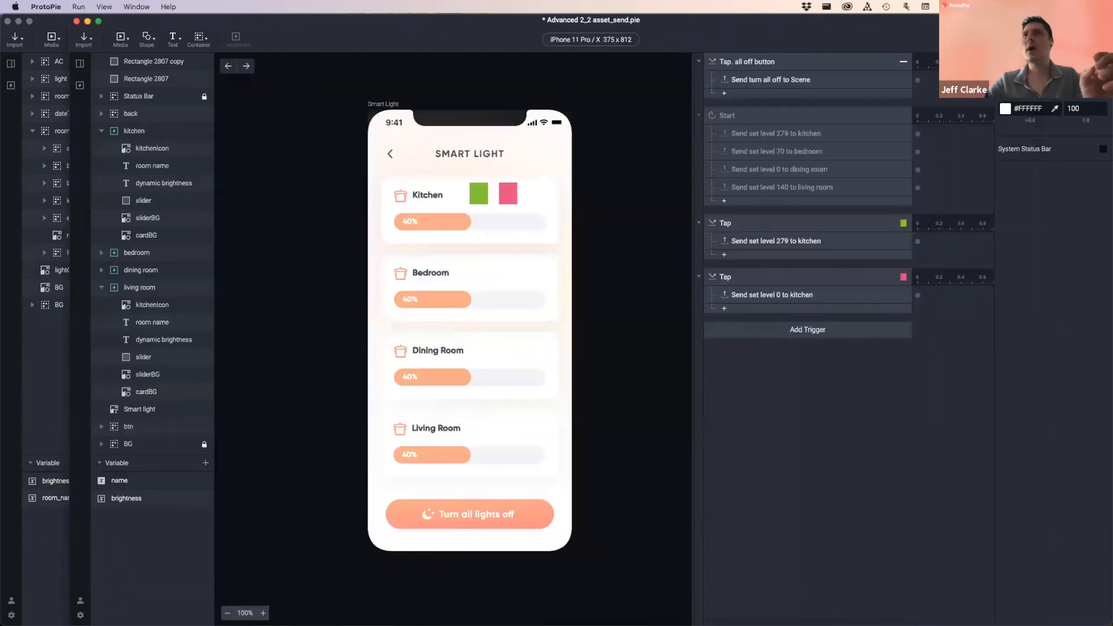
click(1043, 39)
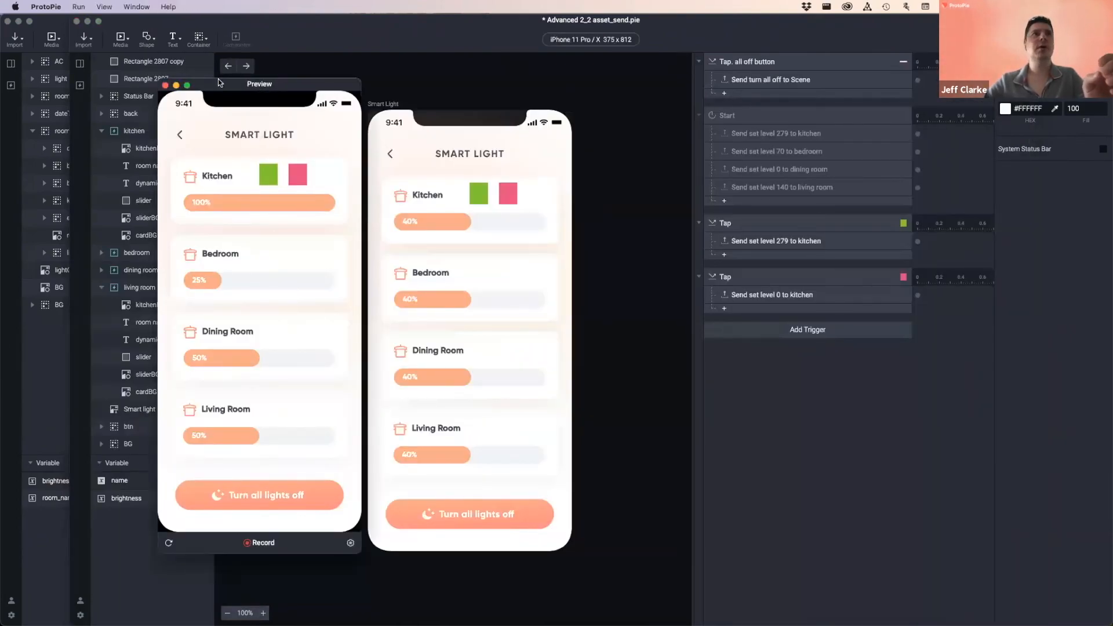
drag(213, 89, 333, 105)
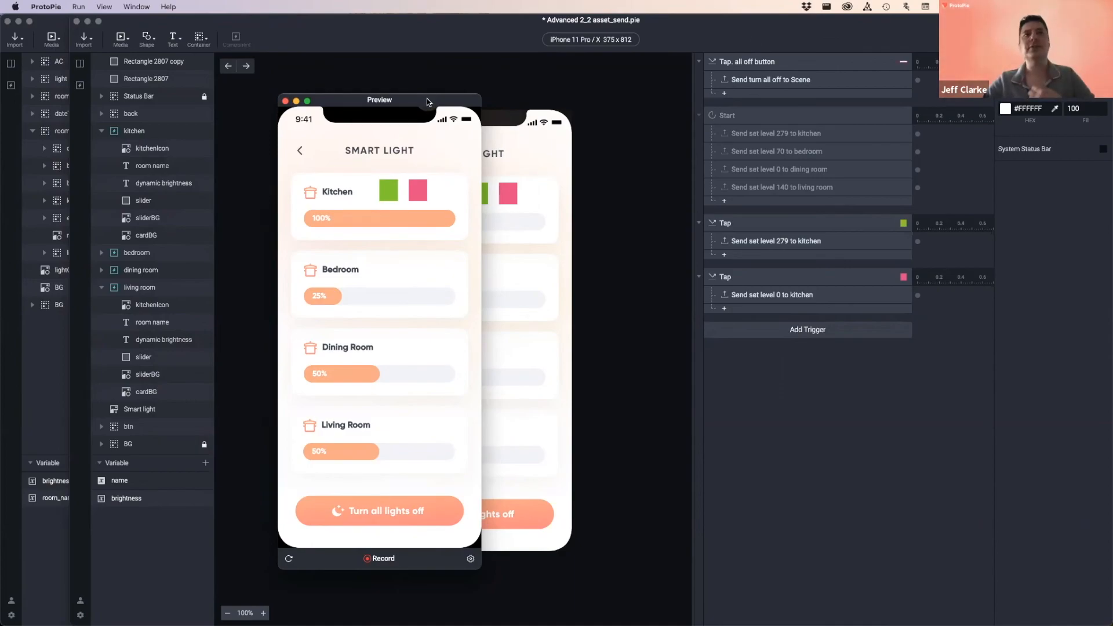
drag(428, 99, 427, 98)
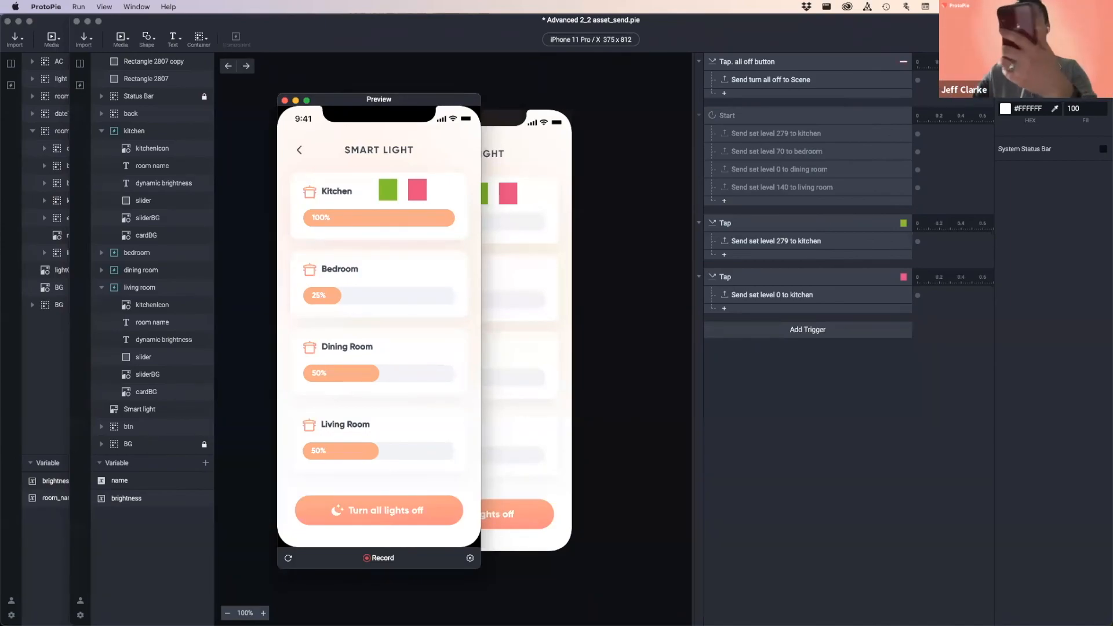
key(super+w)
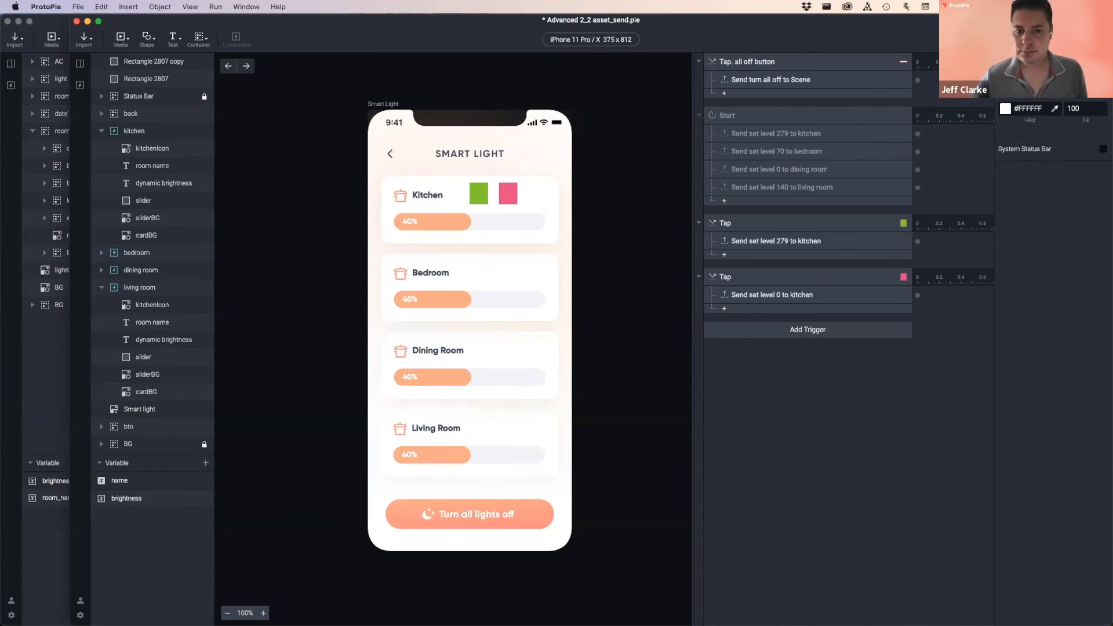
key(super+Tab)
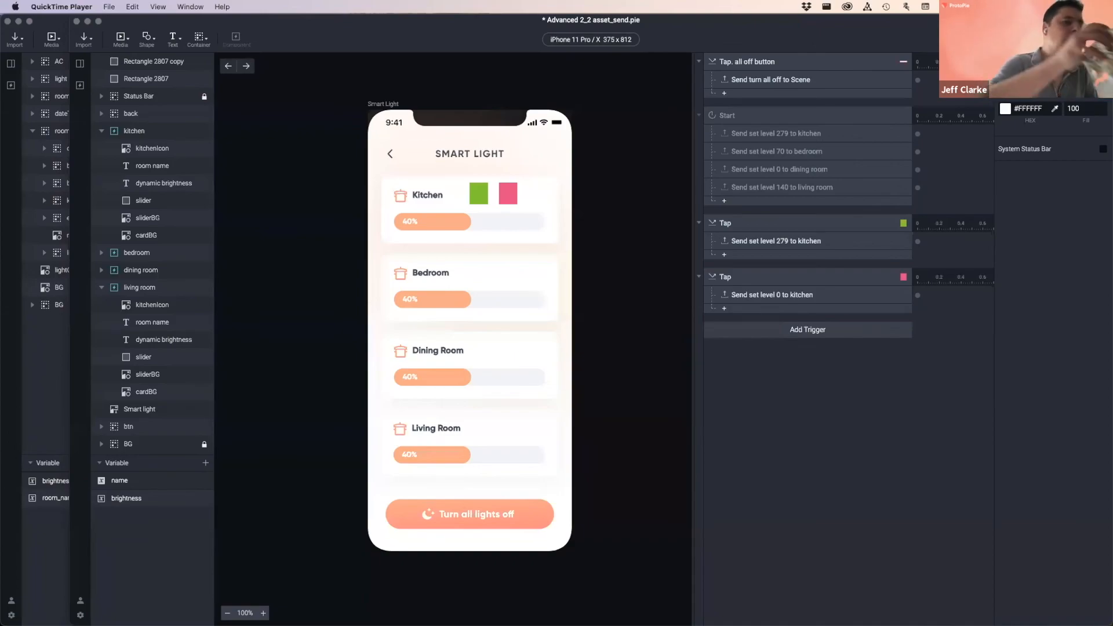
key(super+o)
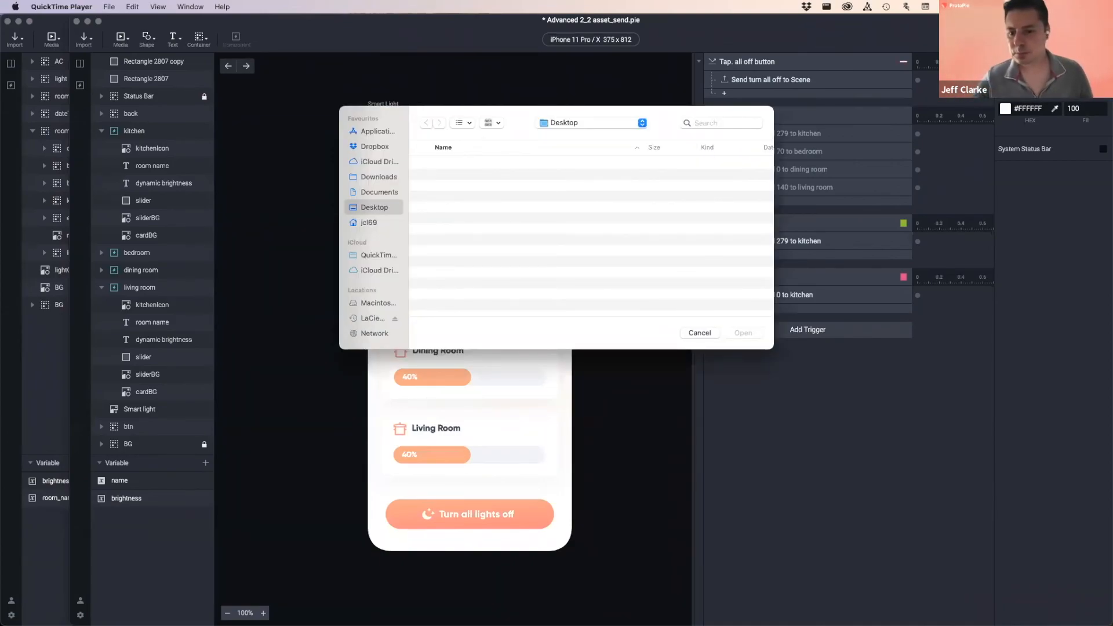
- Start a QuickTime New Movie Recording using the iPhone as audio and camera source
click(110, 7)
click(124, 23)
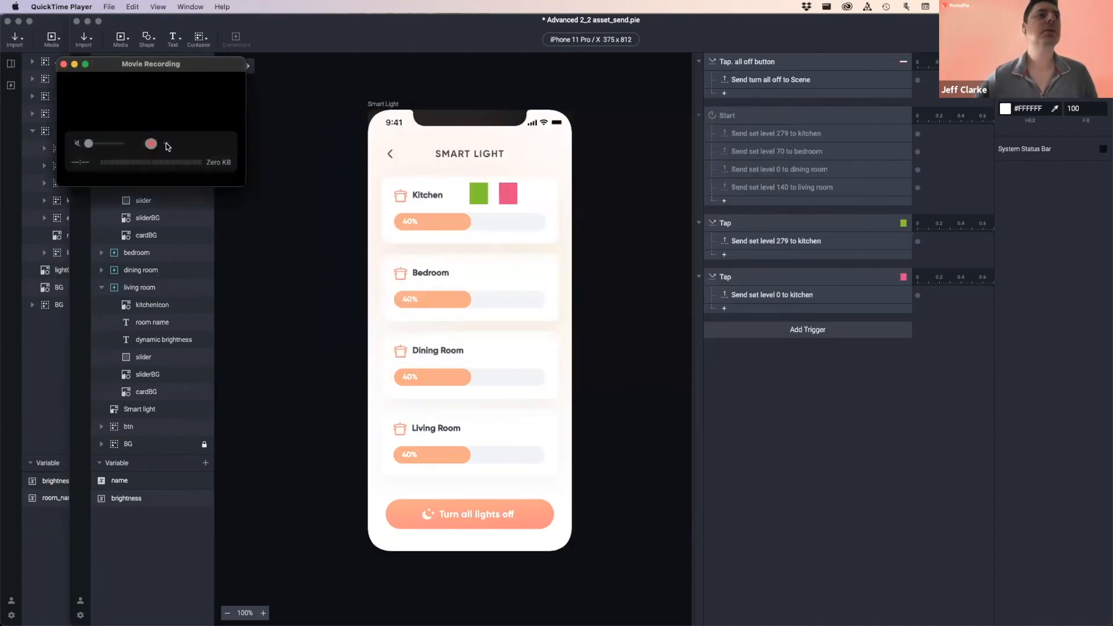
click(166, 145)
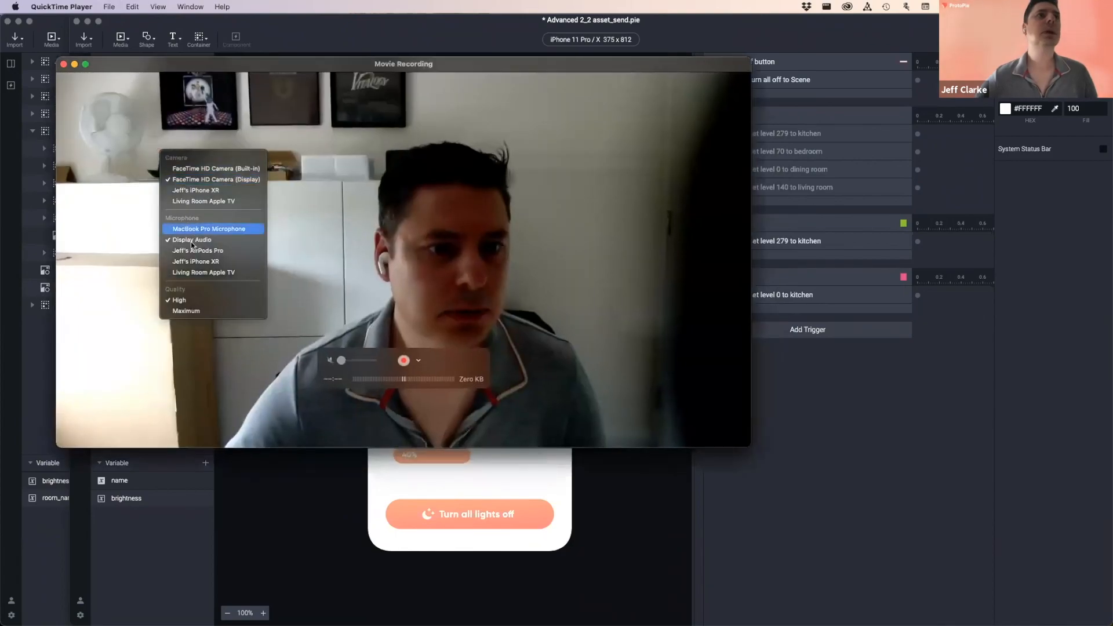
click(192, 261)
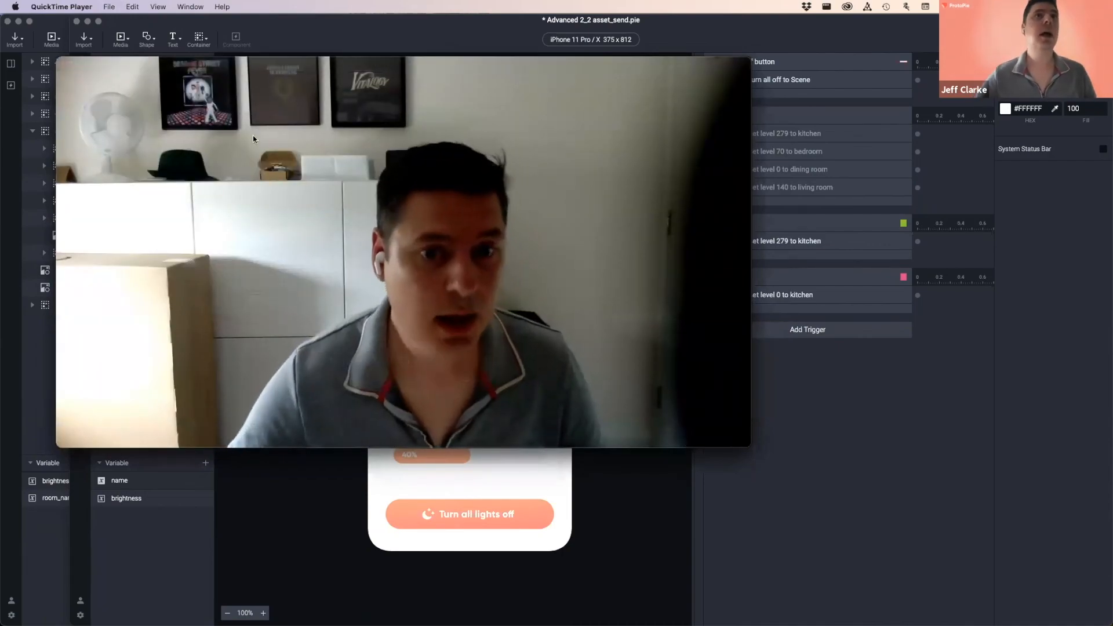
click(419, 360)
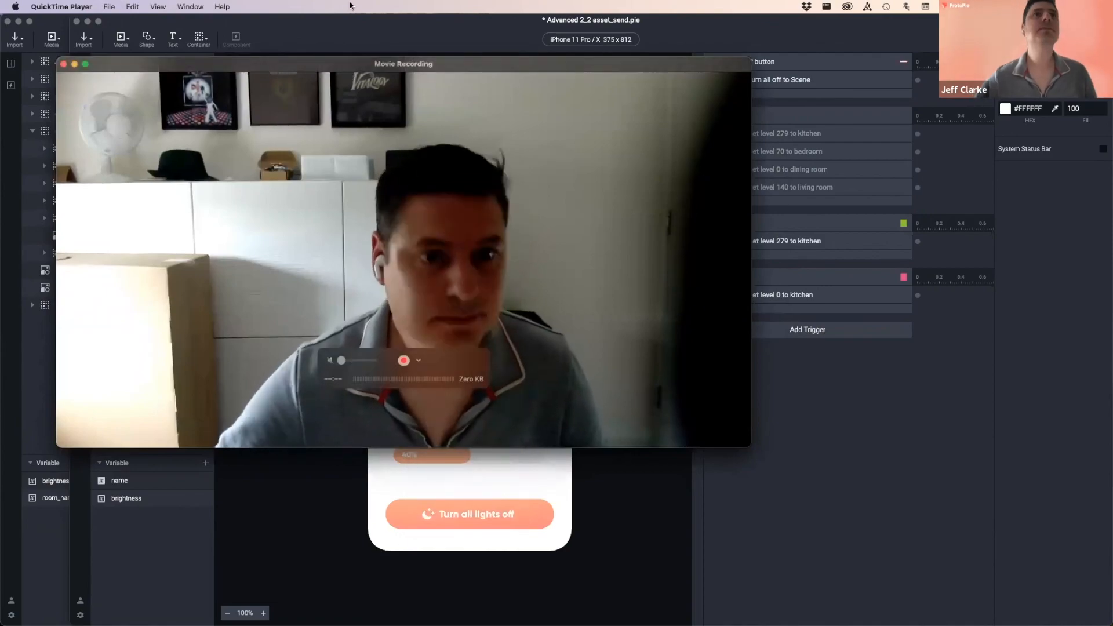
click(418, 361)
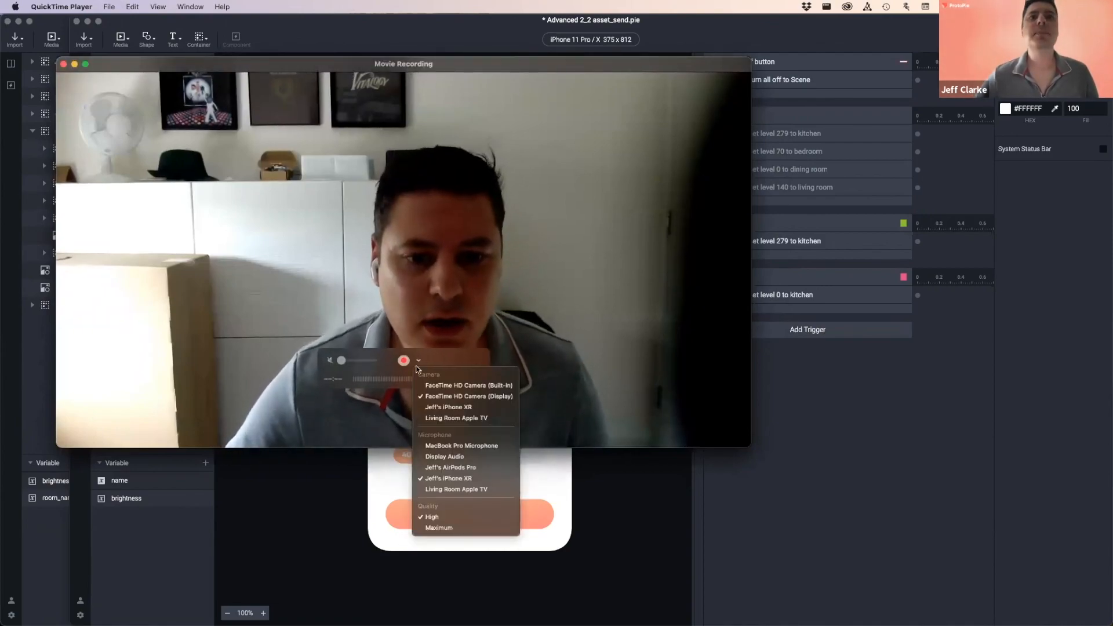
click(443, 408)
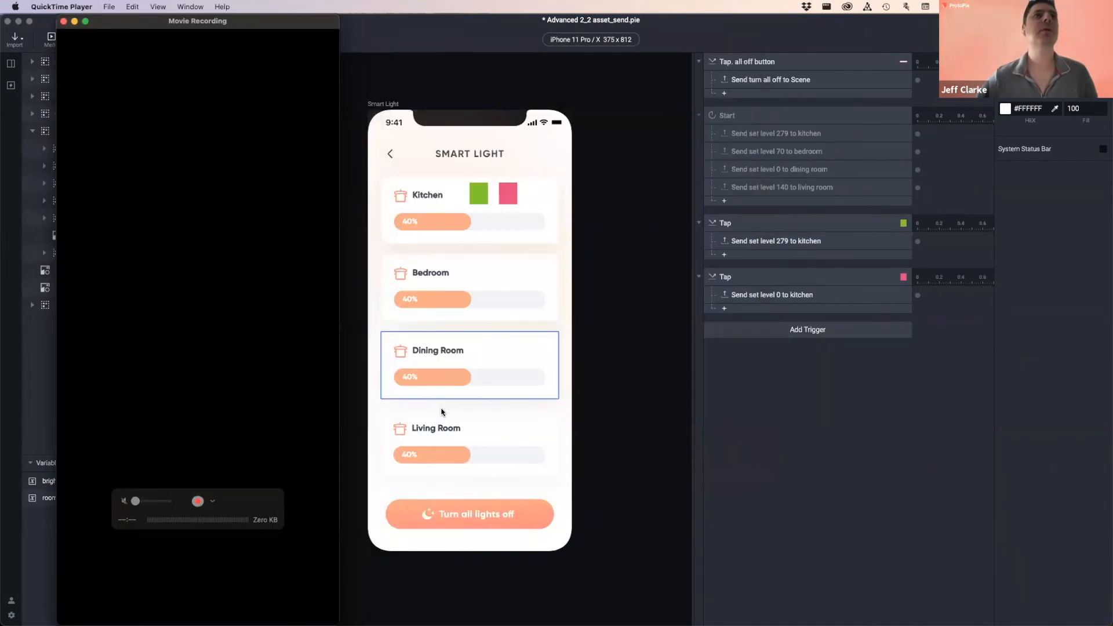
- Place the iPhone mirror beside the floor-plan preview and test the Living Room slider at 100%
drag(266, 28, 225, 32)
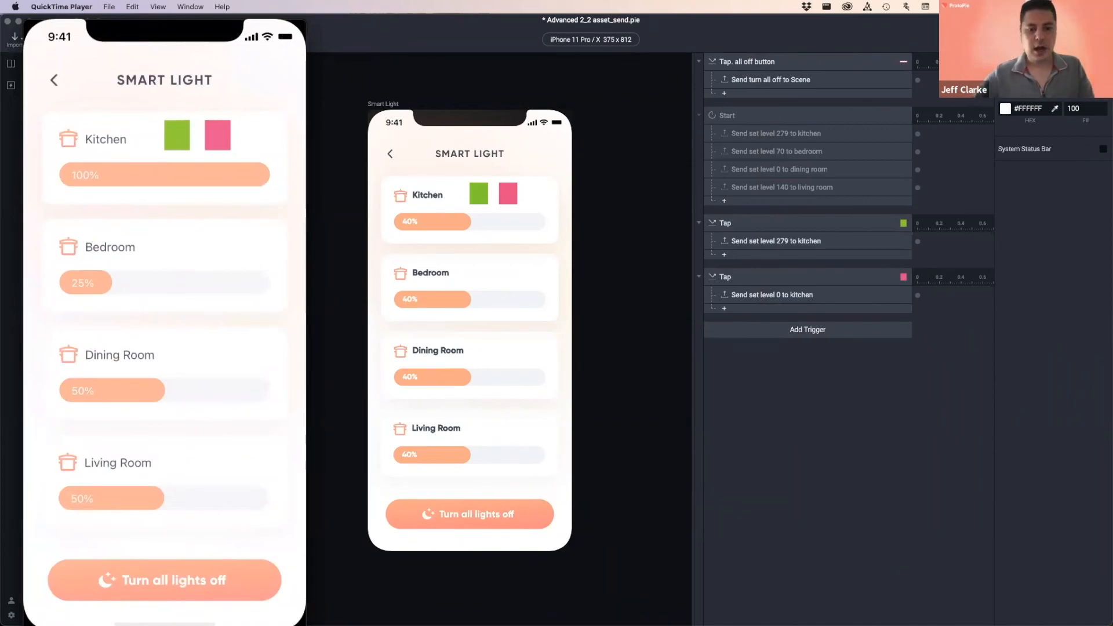
click(962, 479)
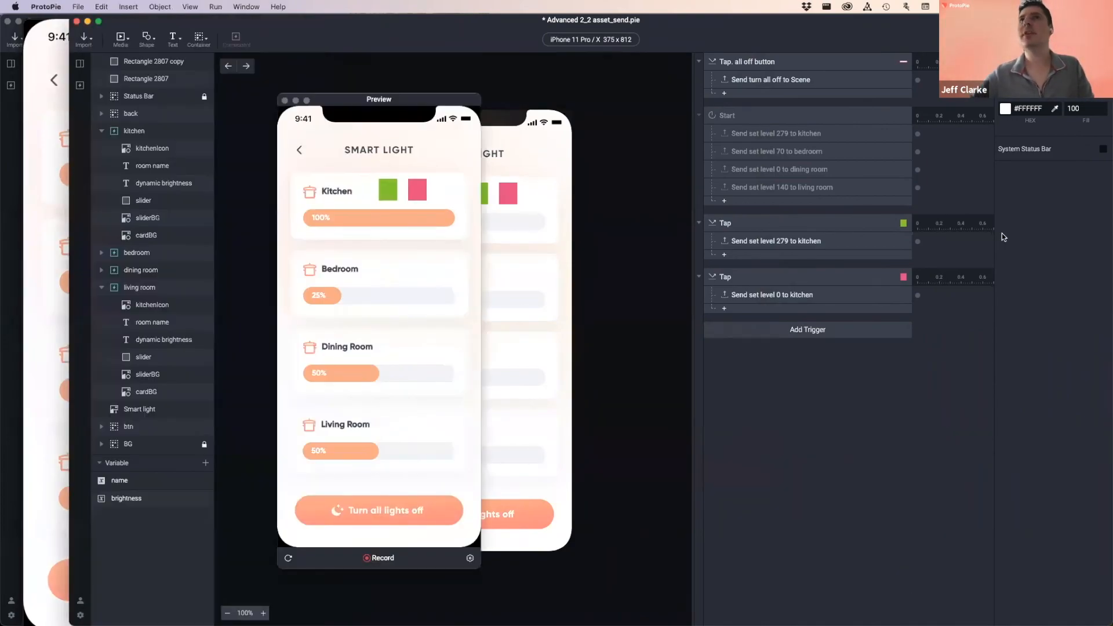
drag(570, 19, 542, 75)
click(570, 87)
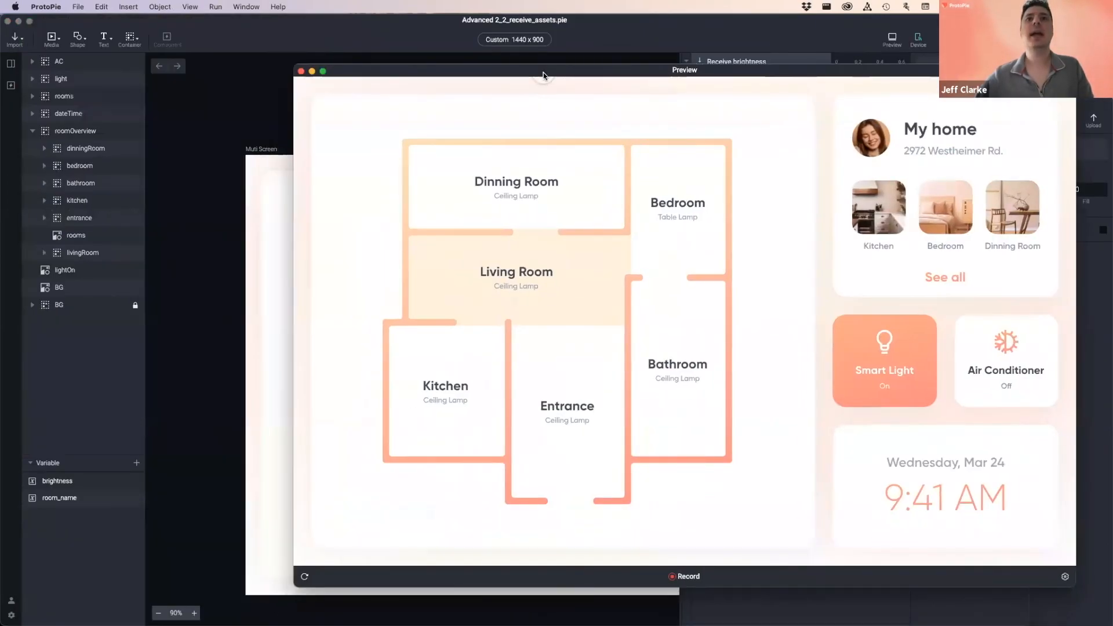
key(super+Tab)
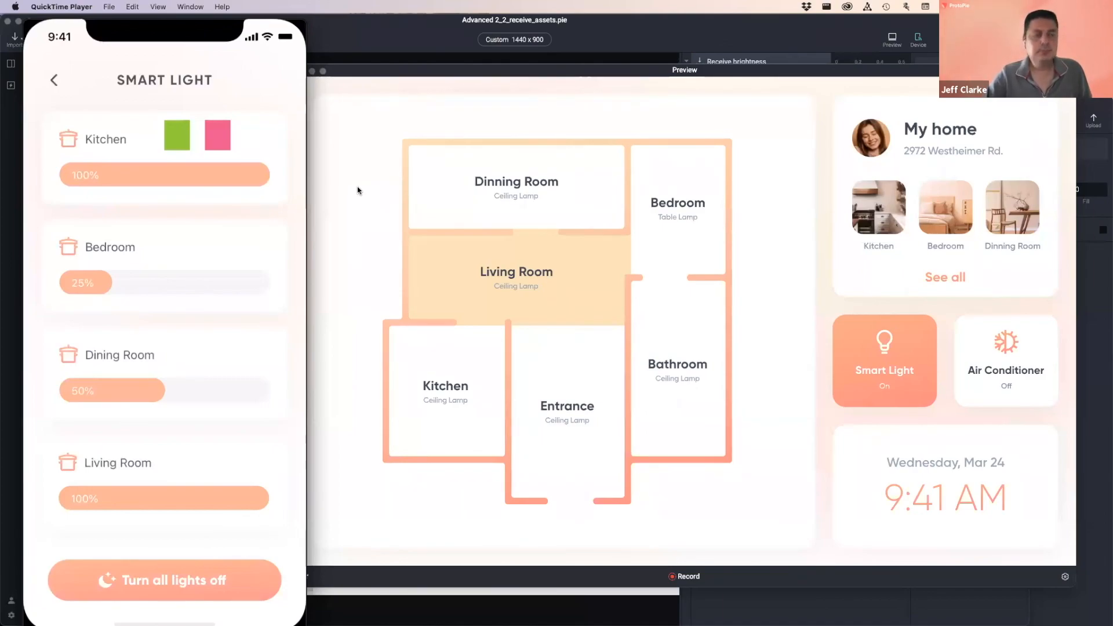
drag(349, 71, 353, 76)
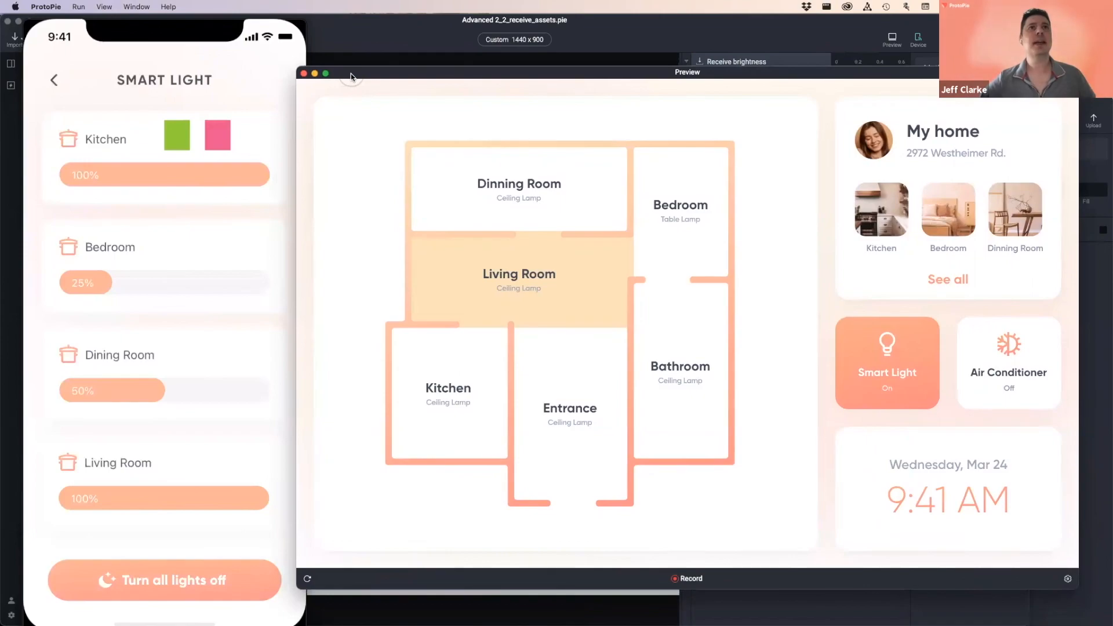
- Close the phone mirror, preview the floor-plan receiver with Cmd+P, then save the sender pie
mouse_move(47, 40)
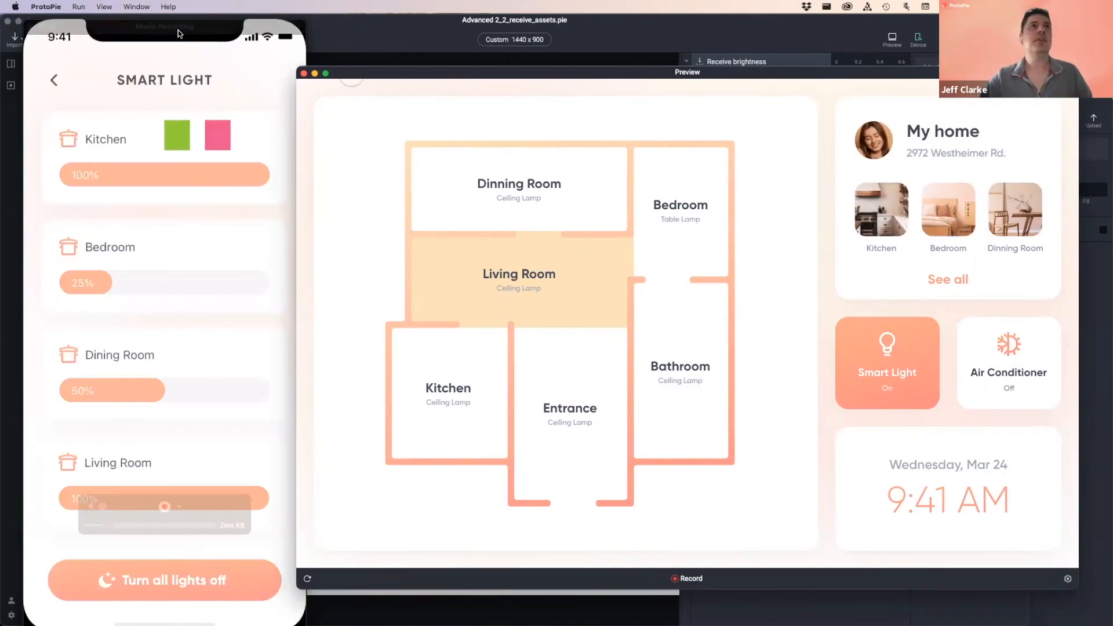
click(31, 26)
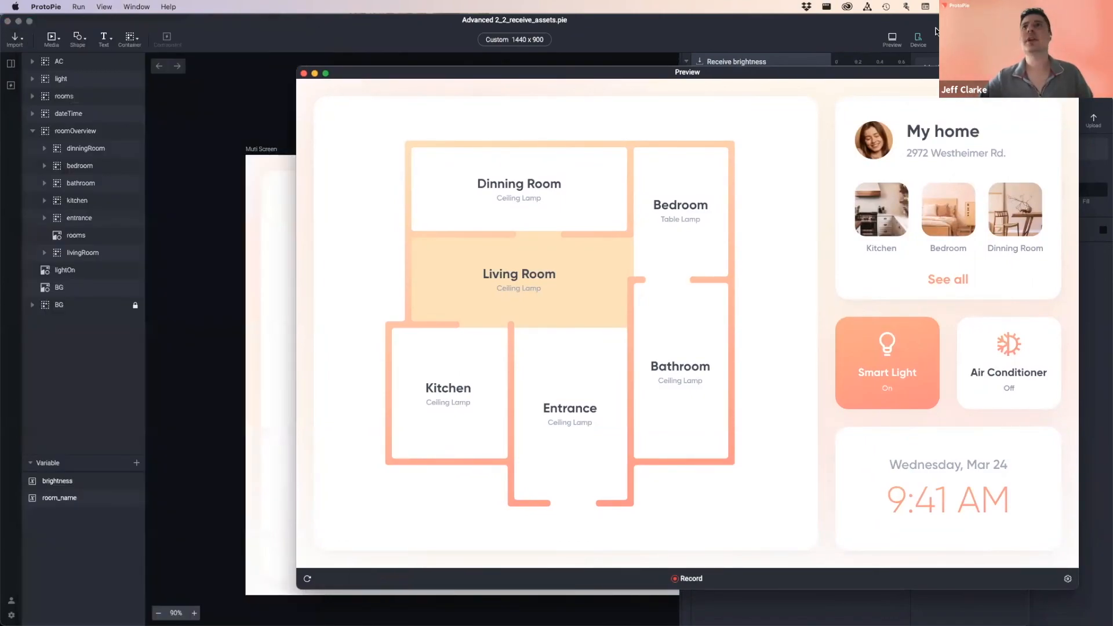
click(877, 30)
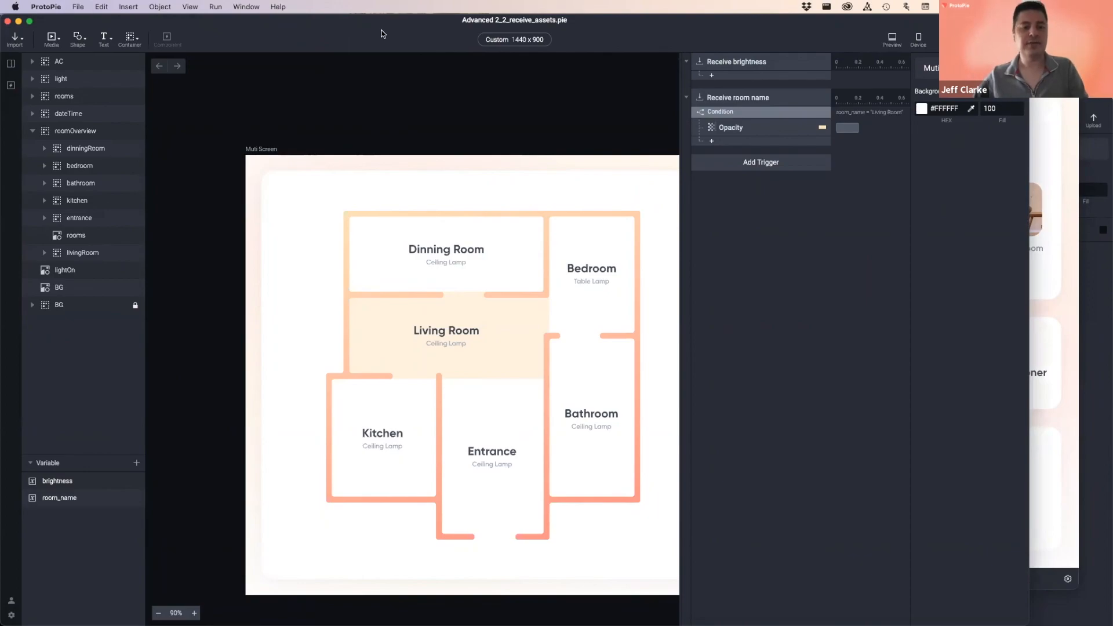
key(super+p)
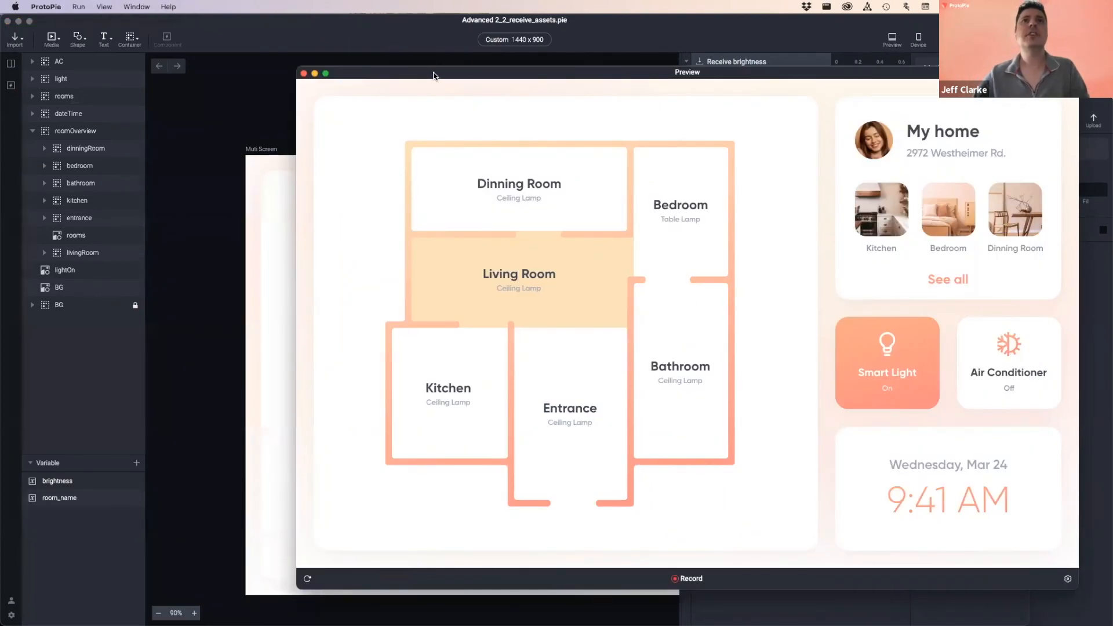
click(304, 73)
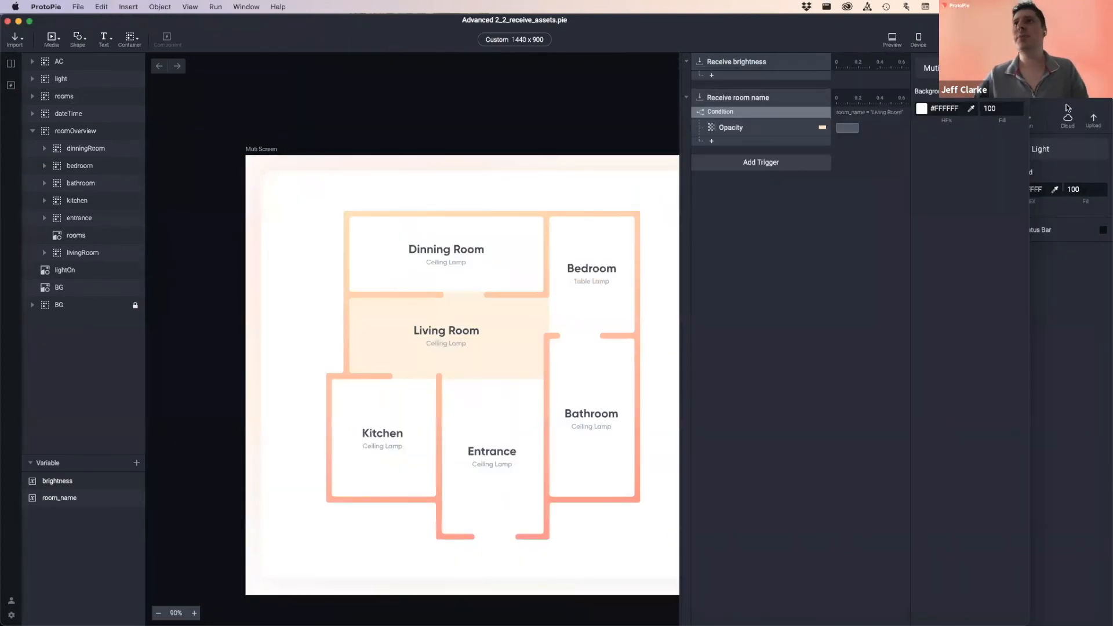
key(super+grave)
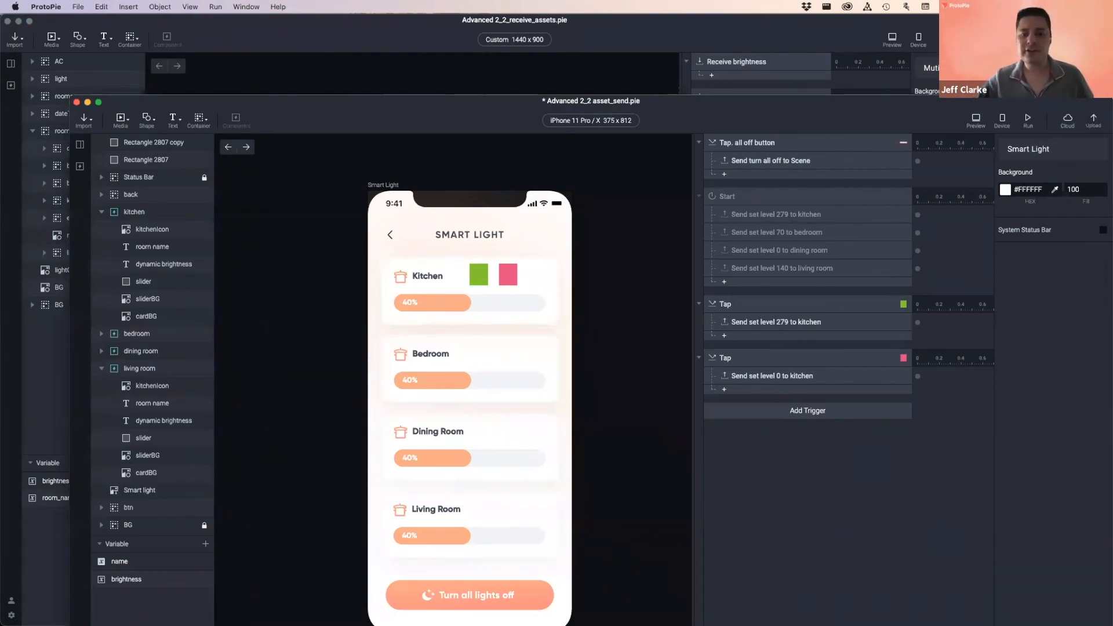
key(super+s)
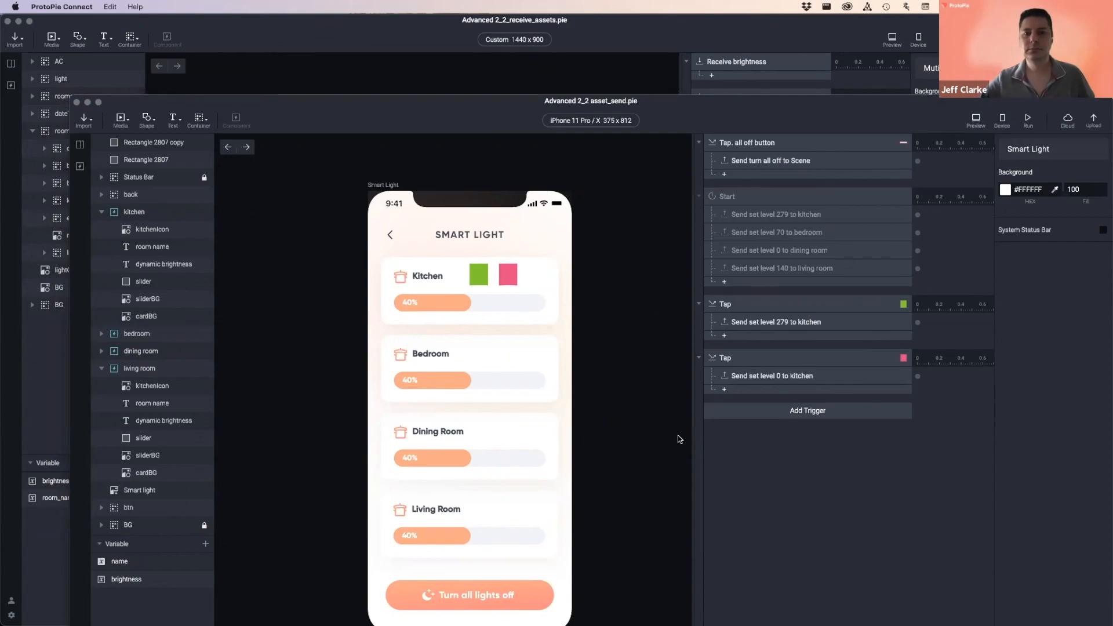
- Drag the asset_send and receive_assets pie files into ProtoPie Connect
drag(682, 100, 636, 42)
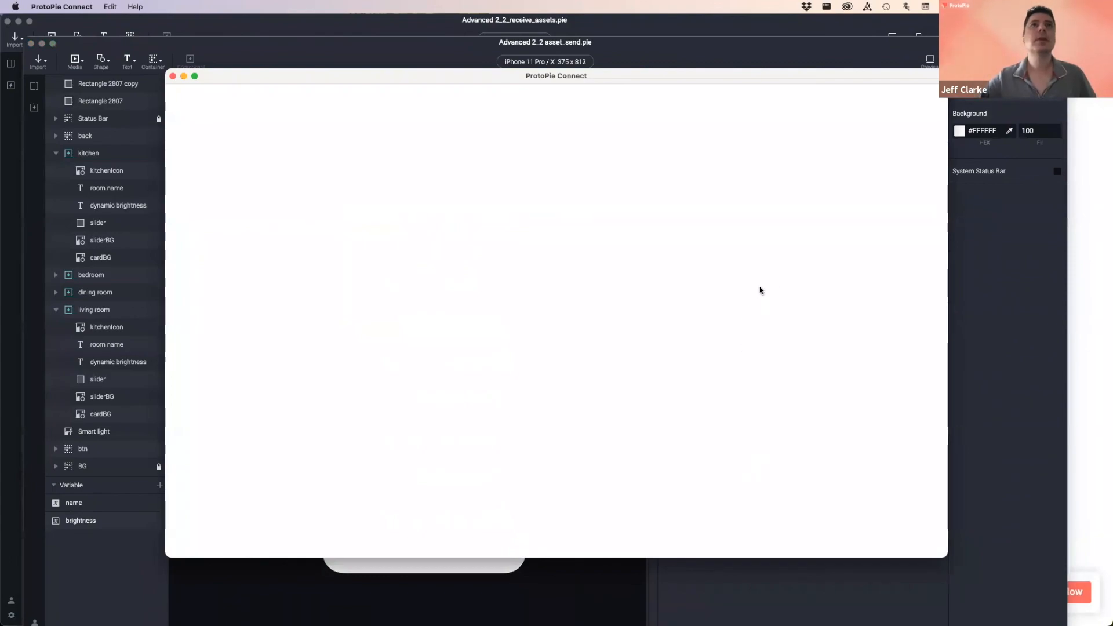
drag(643, 81, 614, 87)
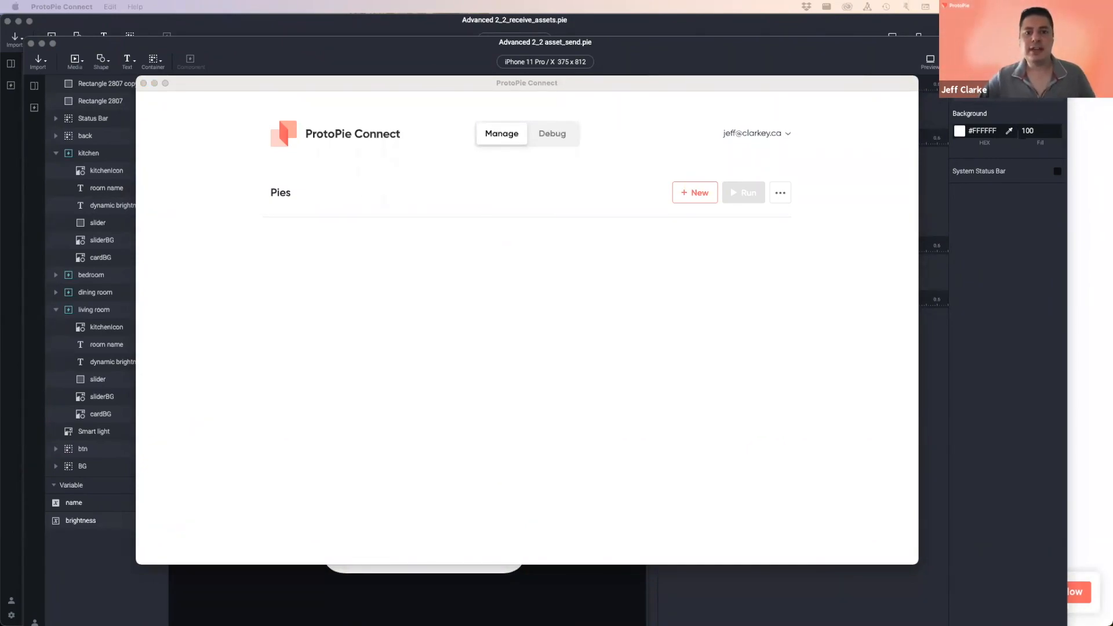
drag(634, 451, 438, 316)
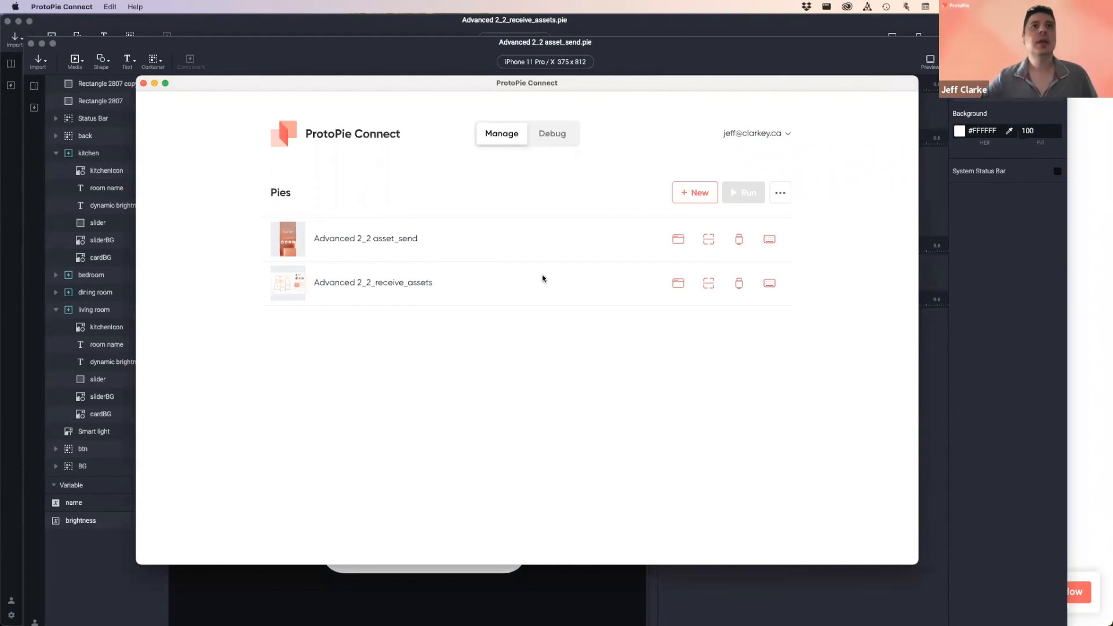
- Check both pies together via View All in Chrome, then close that page
click(781, 195)
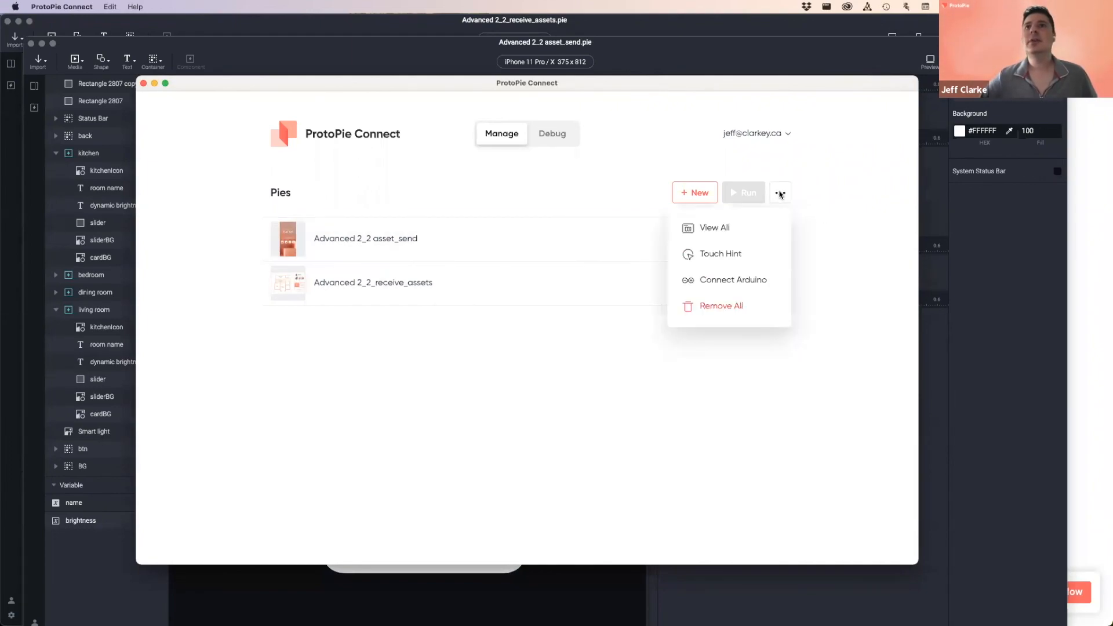
click(748, 228)
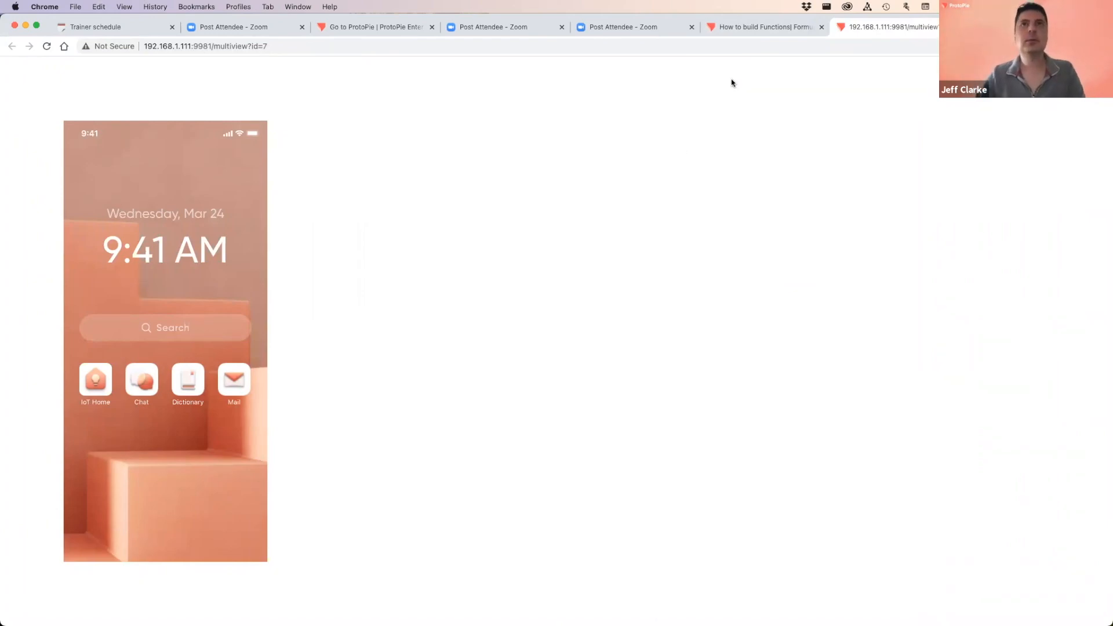
key(super+Tab)
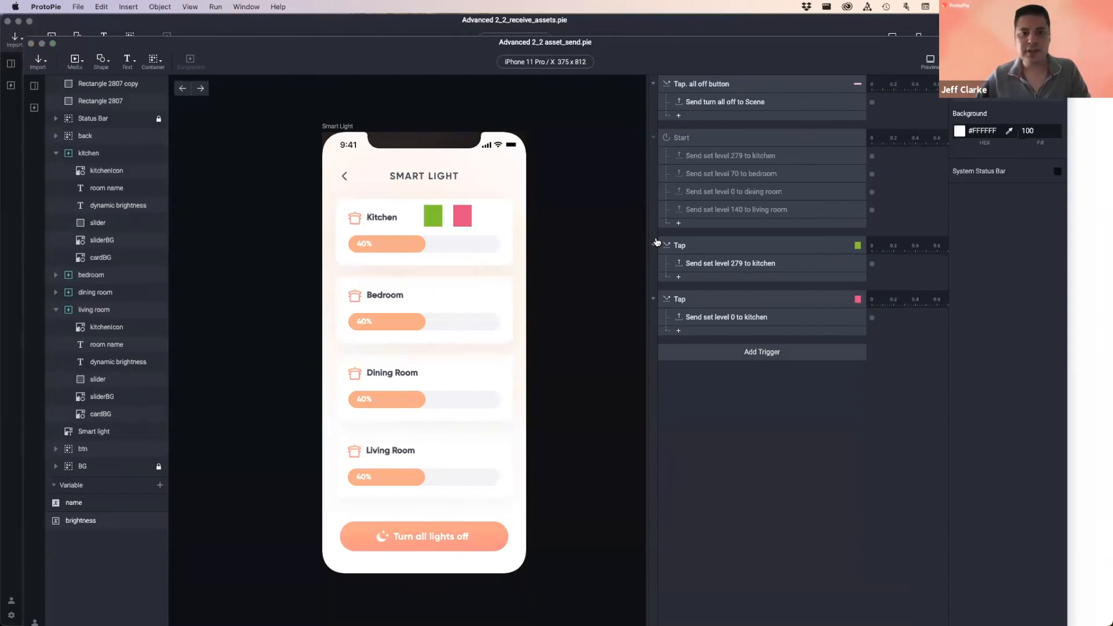
key(super+Tab)
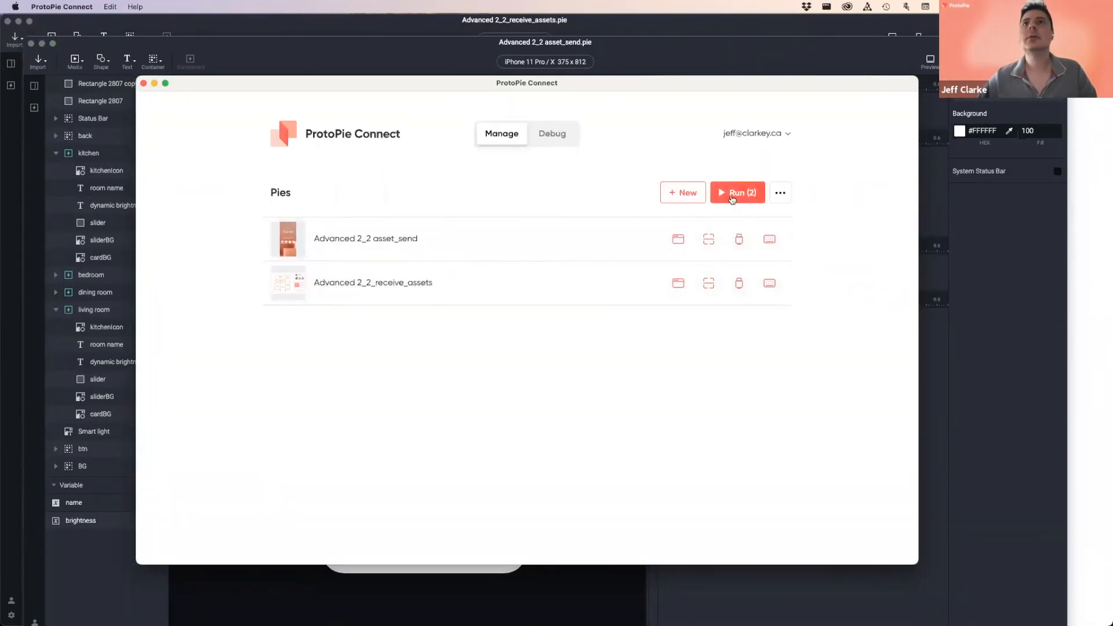
click(1094, 173)
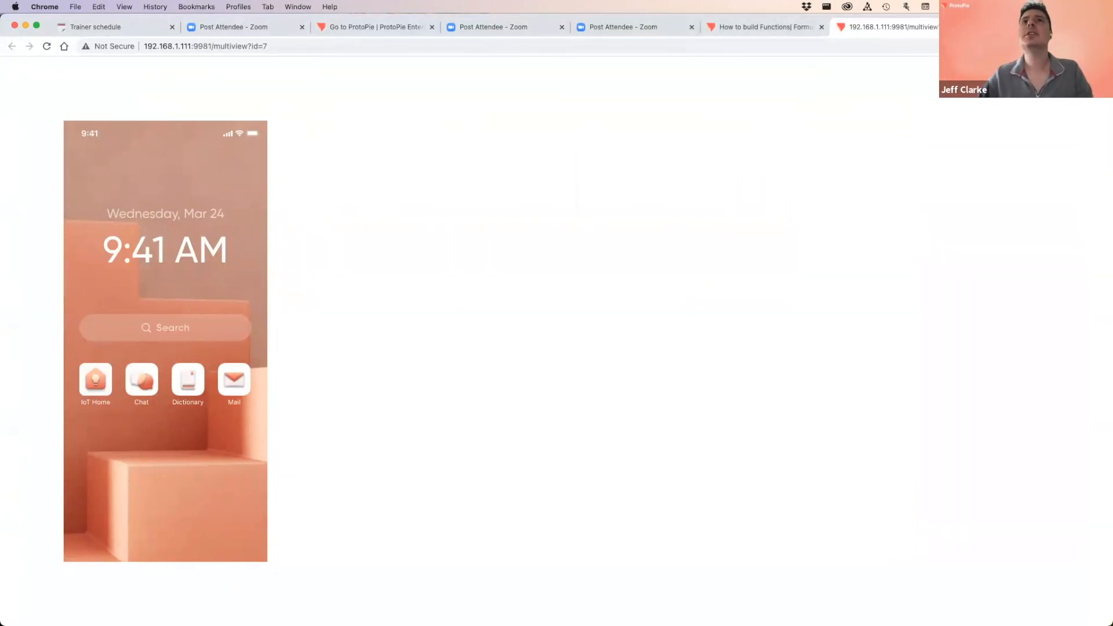
key(super+w)
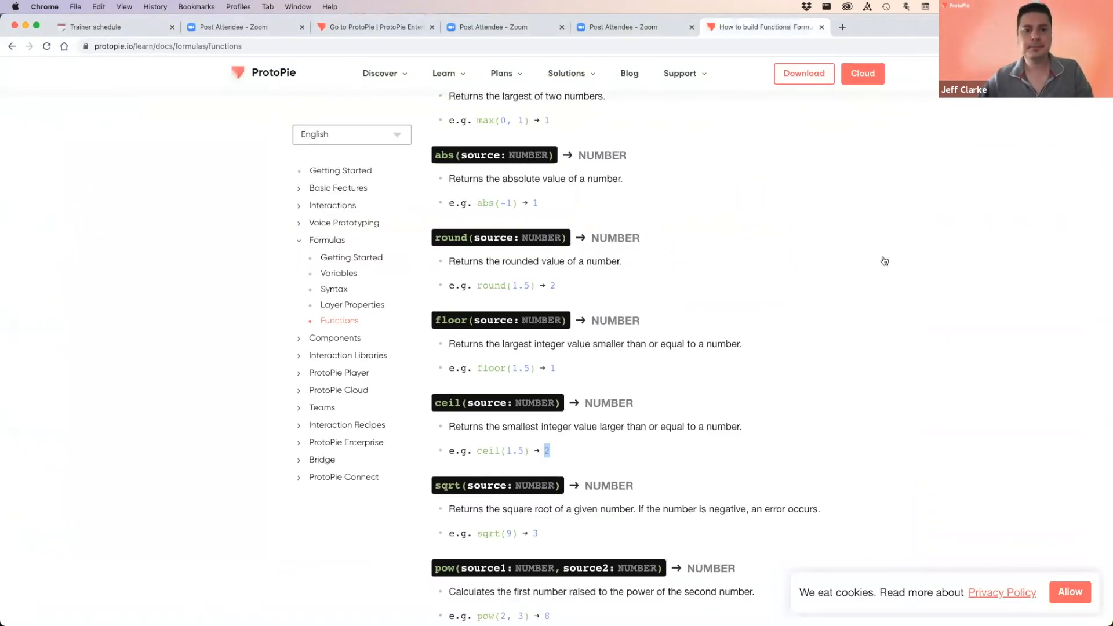
key(super+Tab)
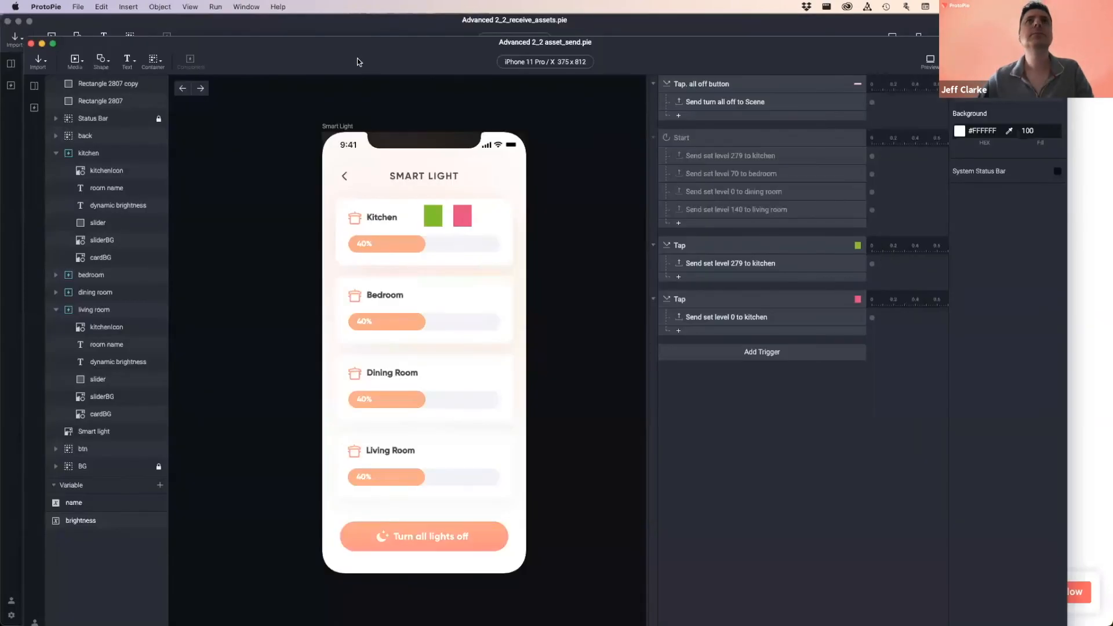
click(380, 30)
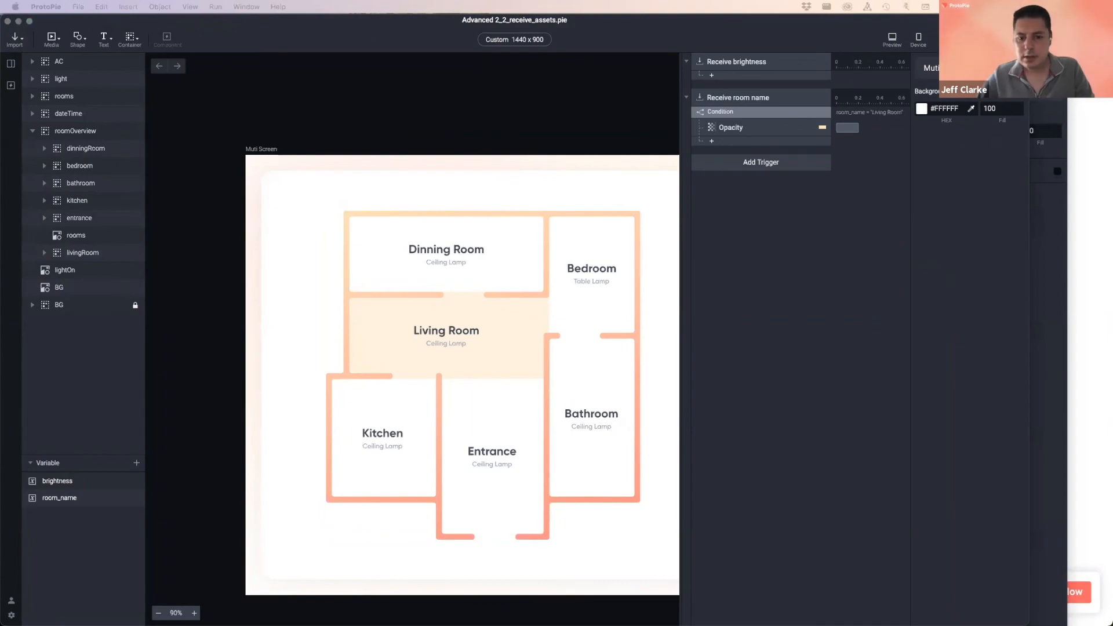
key(super+Tab)
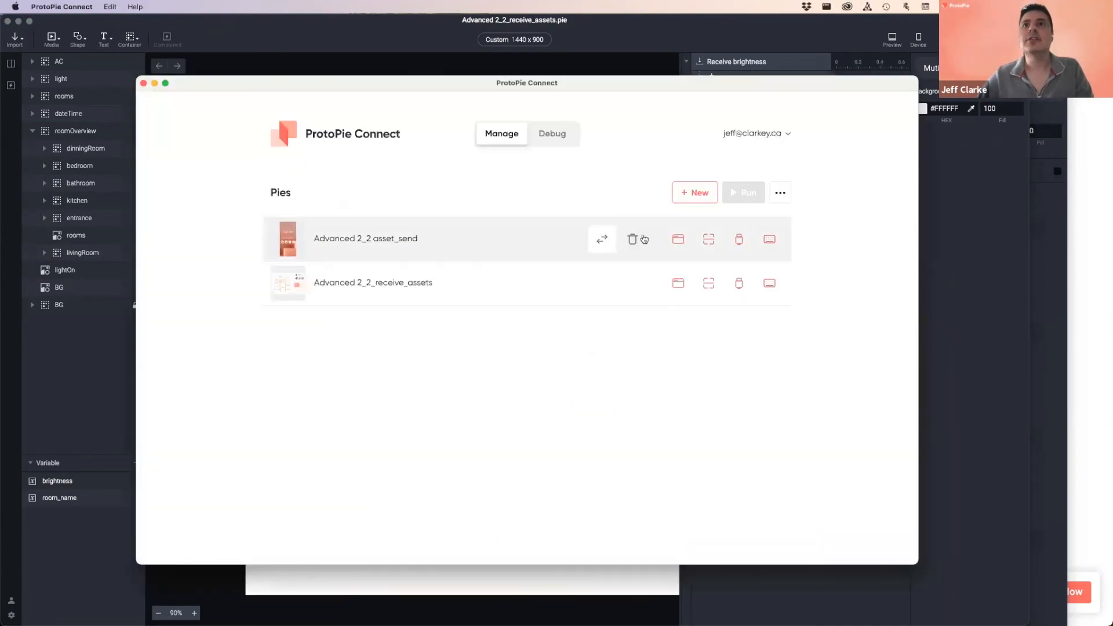
- Replace both pie rows with the Advanced 2_2 asset_send and receive_assets files, then View All
click(632, 238)
click(632, 240)
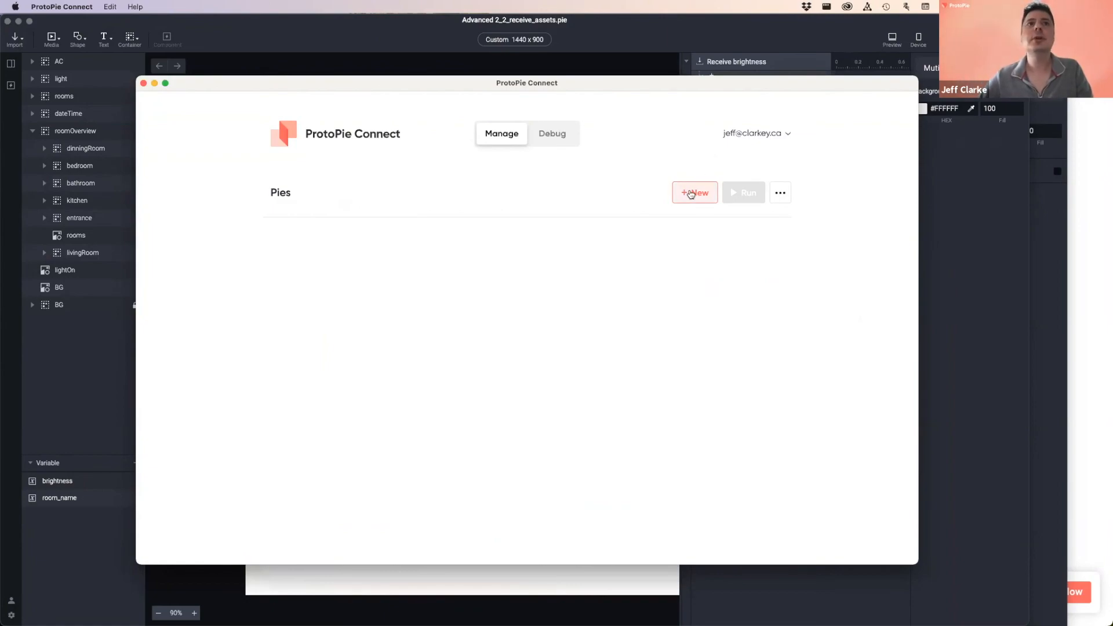
click(691, 194)
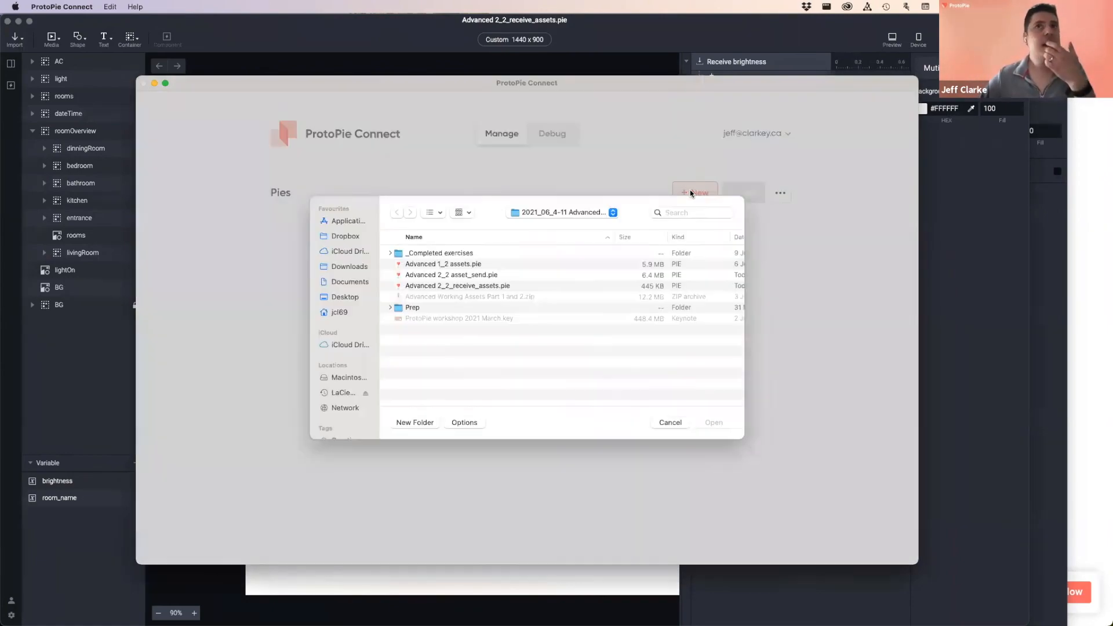
click(455, 278)
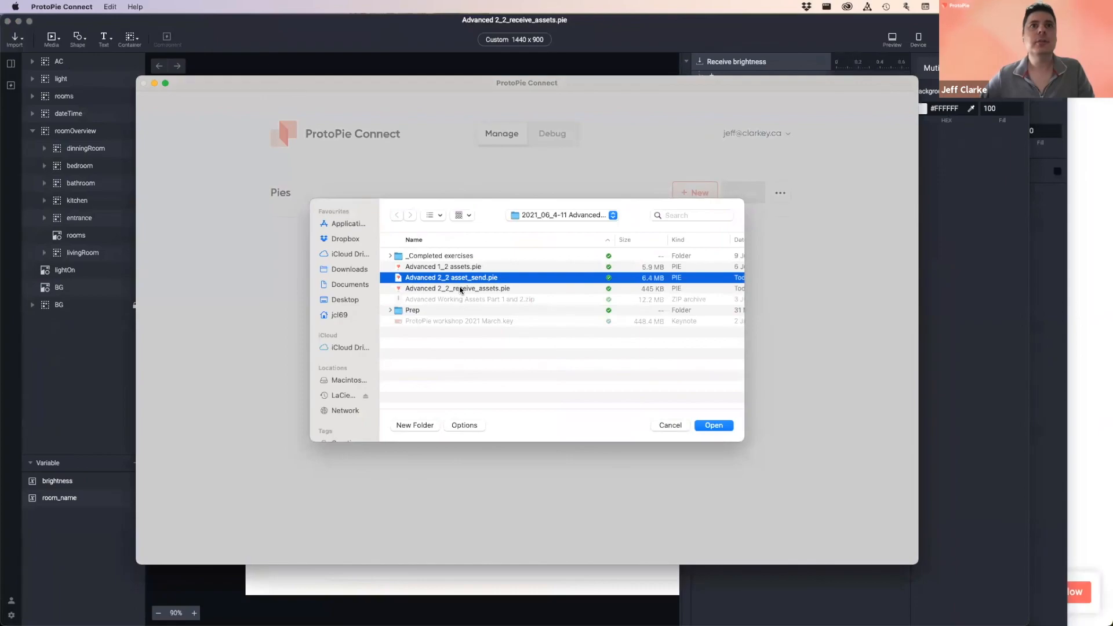
shift+click(461, 289)
click(715, 425)
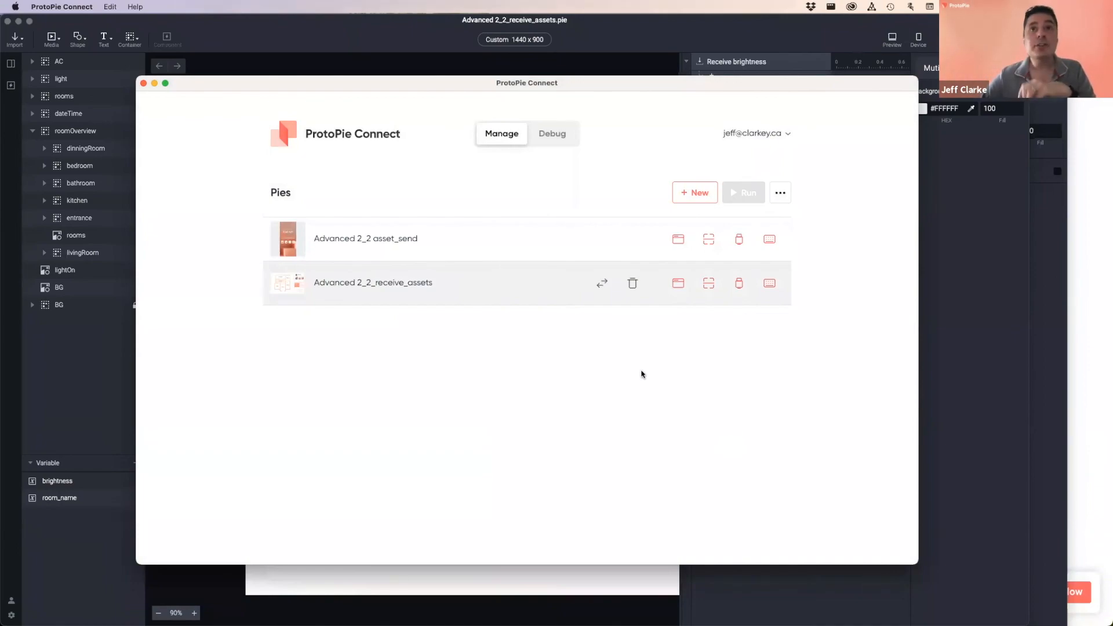
click(781, 192)
click(735, 229)
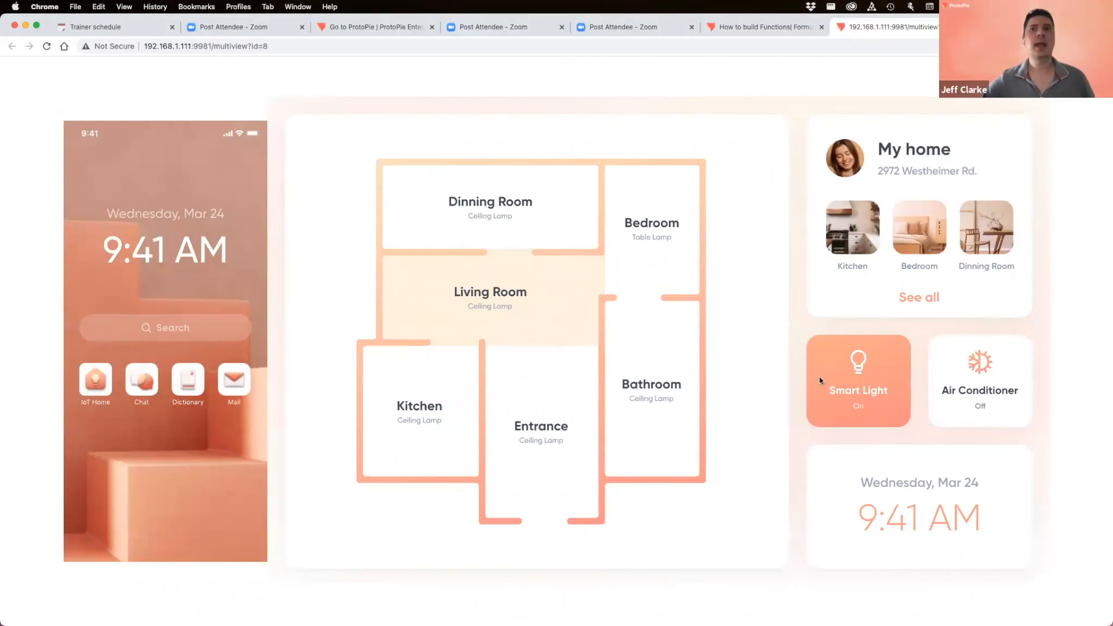
- Open the phone's IoT Home app and go through Get Started to the Smart Light screen
click(98, 384)
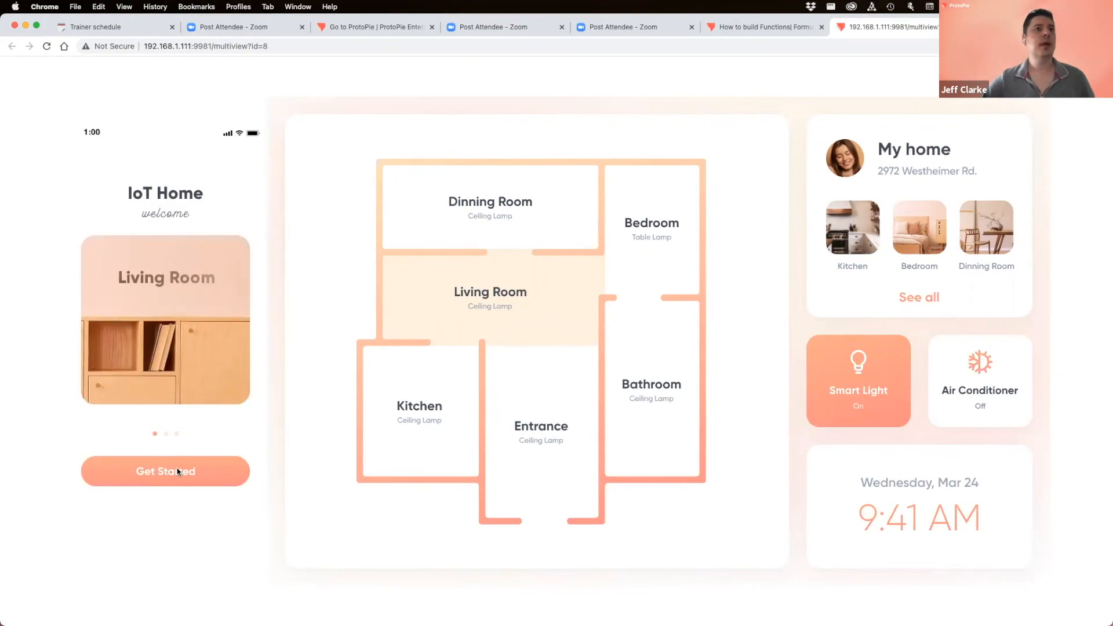
click(200, 481)
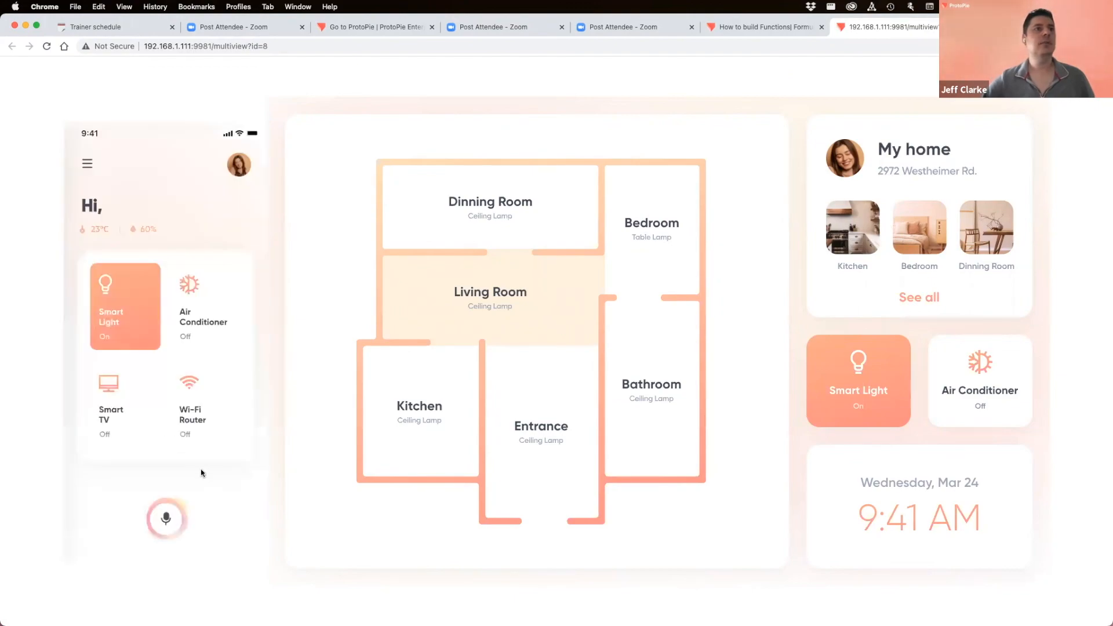
click(138, 302)
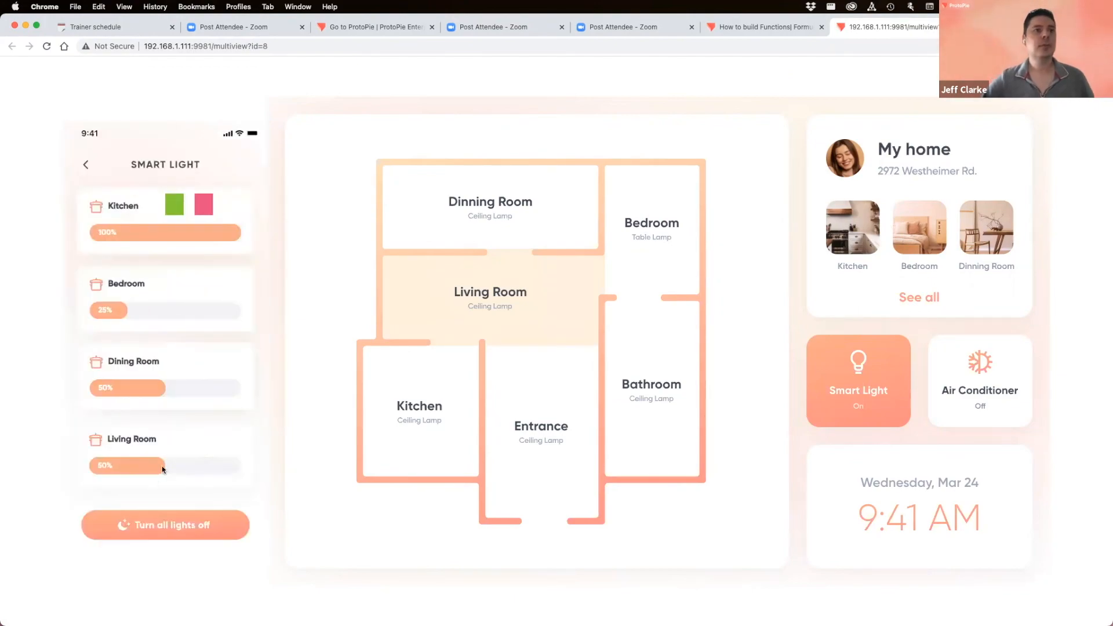
- Adjust the Living Room brightness slider to end at 21%, dimming the floor-plan living room
click(110, 467)
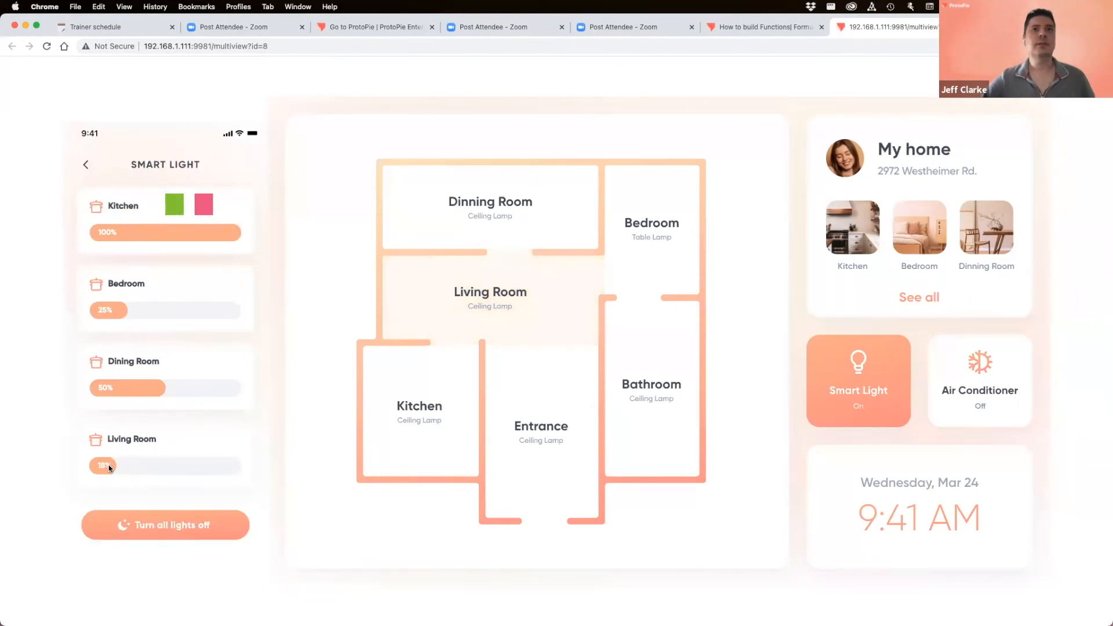
drag(98, 467, 123, 463)
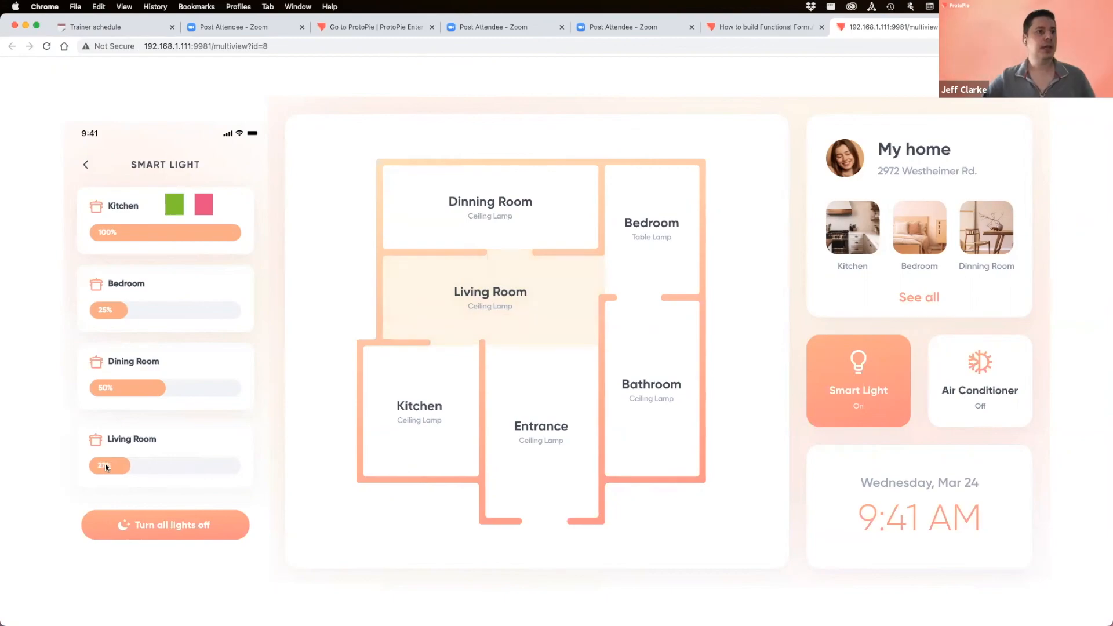
click(163, 465)
drag(183, 463, 122, 469)
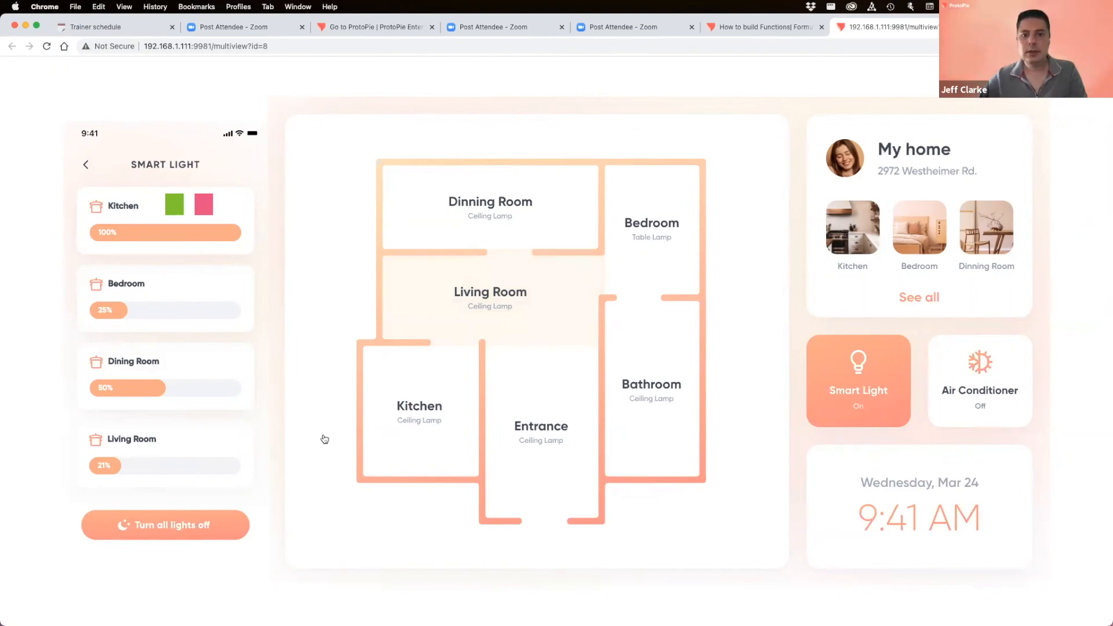
- Return to the Keynote slideshow and advance past the ProtoPie Connect slide to the Interaction Piece Table slide
key(super+Tab)
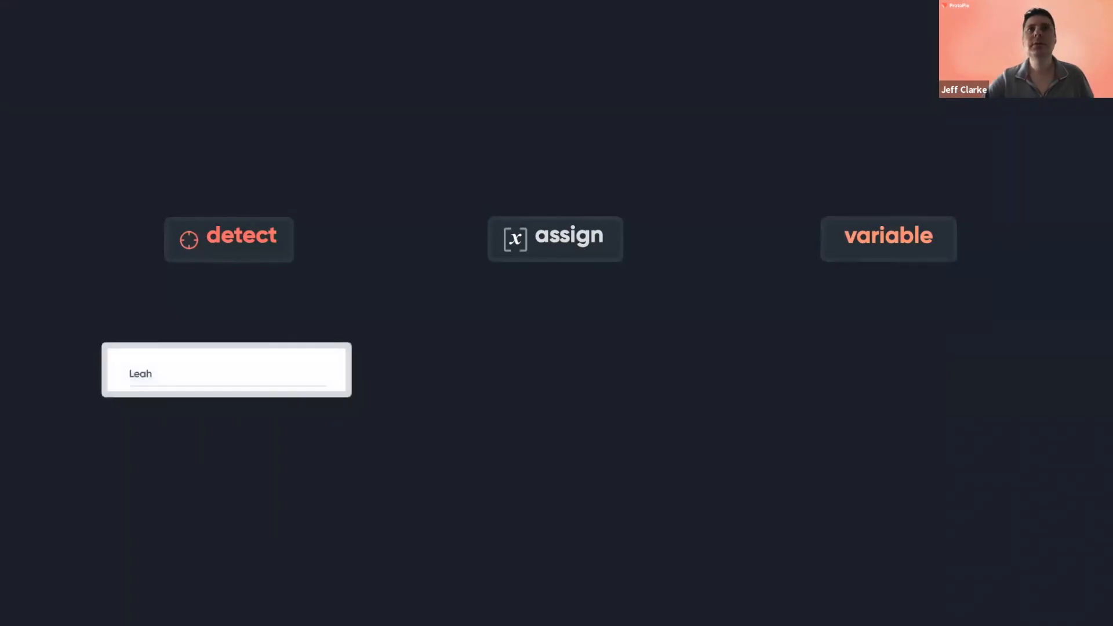
key(Right)
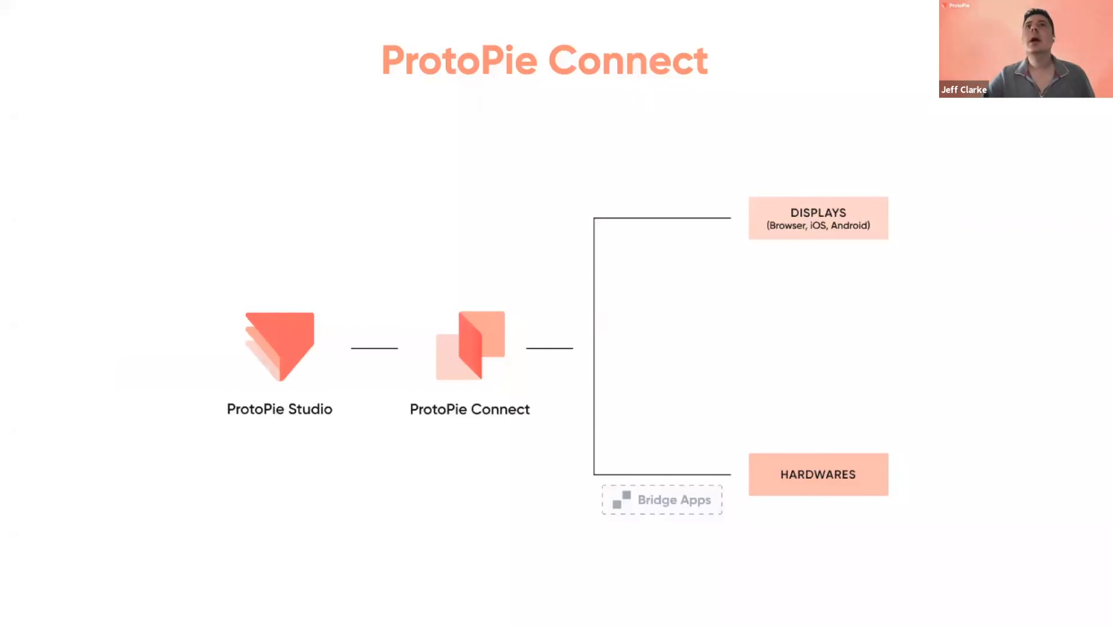
key(Right)
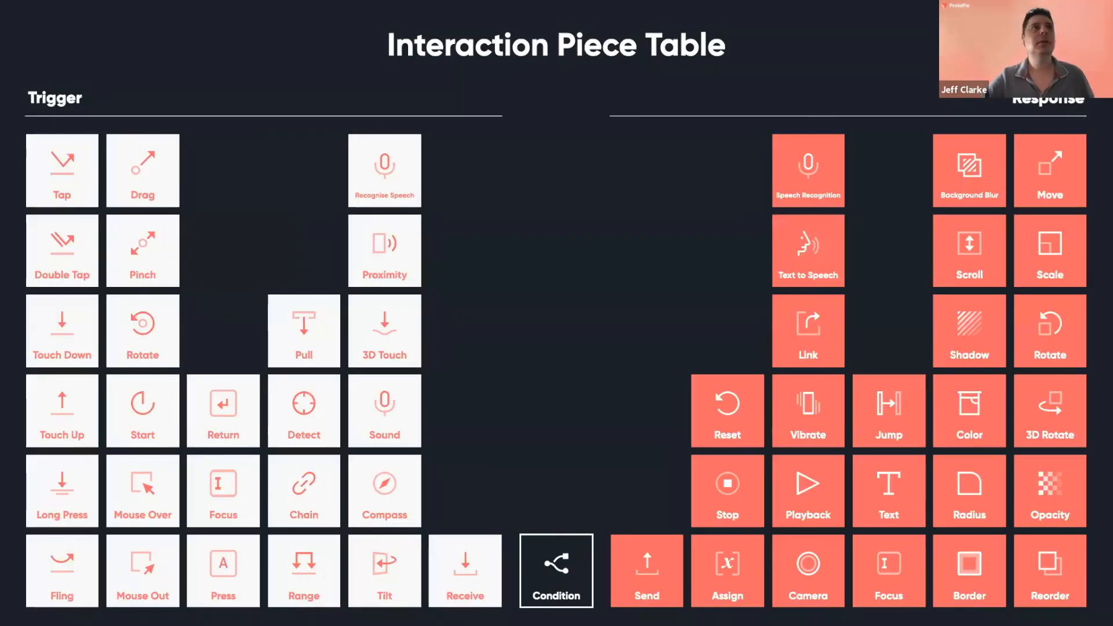